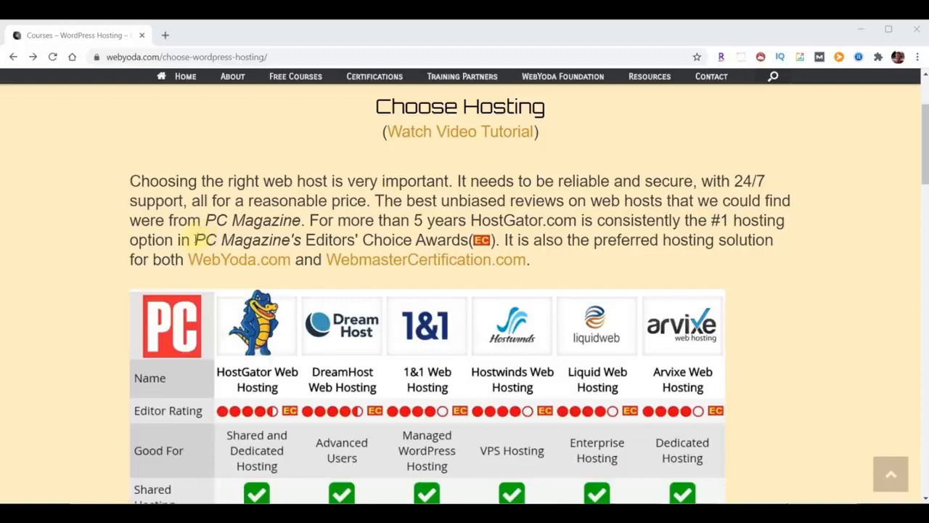
Highlight the PC Magazine Editors' Choice mention on the Choose Hosting page
left_click_drag(195, 239, 469, 242)
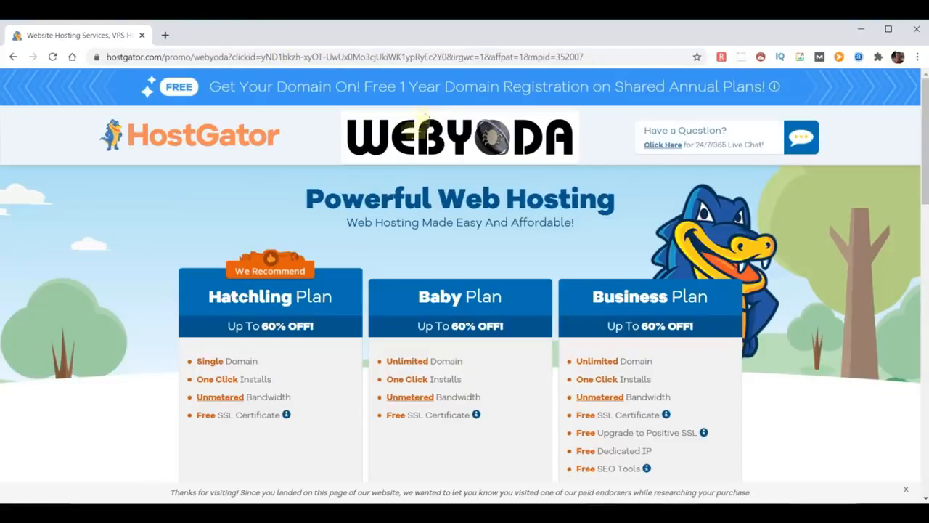
scroll(307, 327, "down", 3)
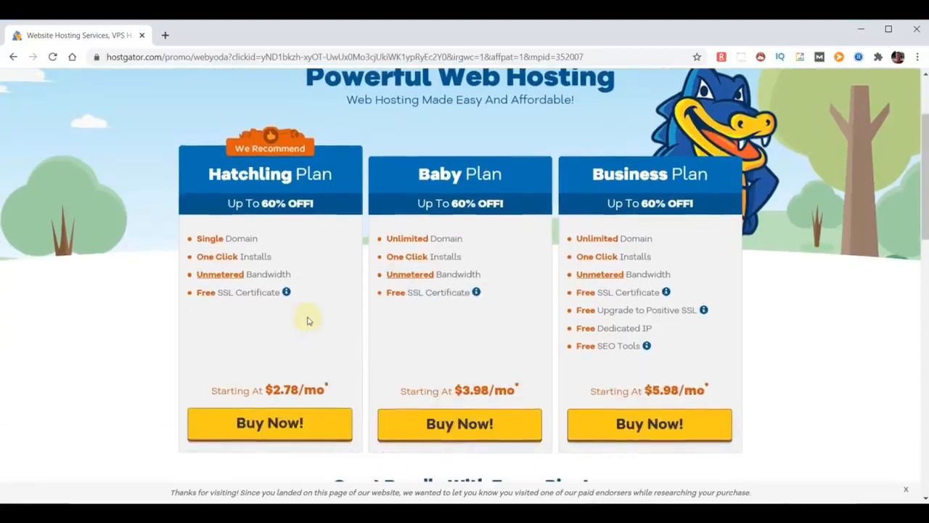
left_click_drag(279, 257, 193, 256)
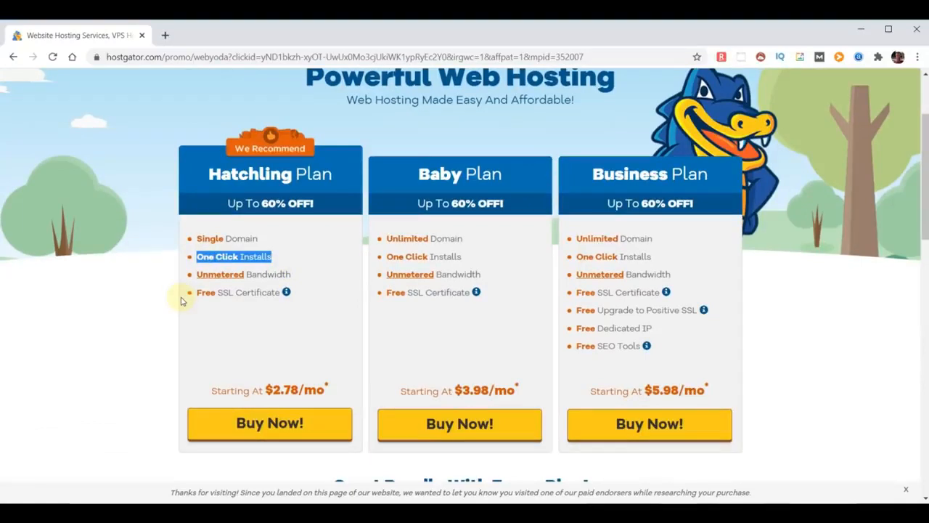
left_click_drag(297, 282, 197, 281)
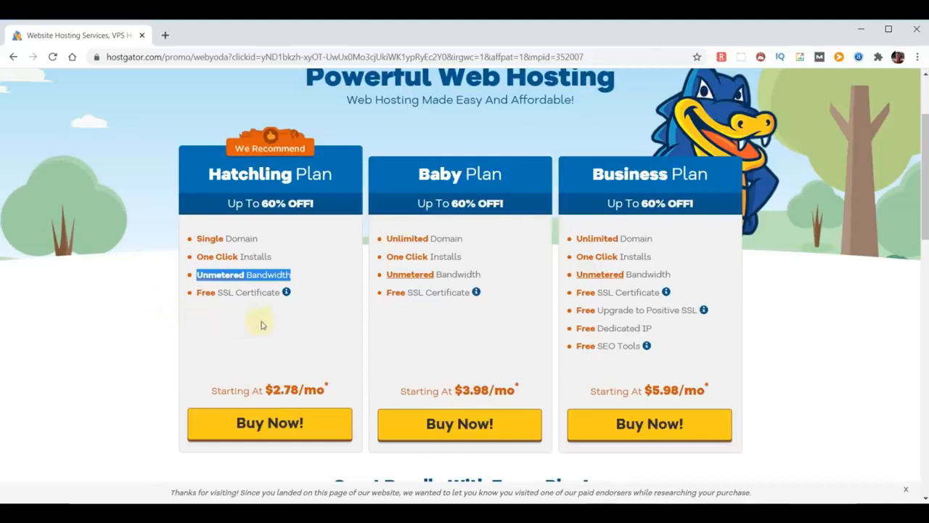
left_click_drag(280, 293, 197, 293)
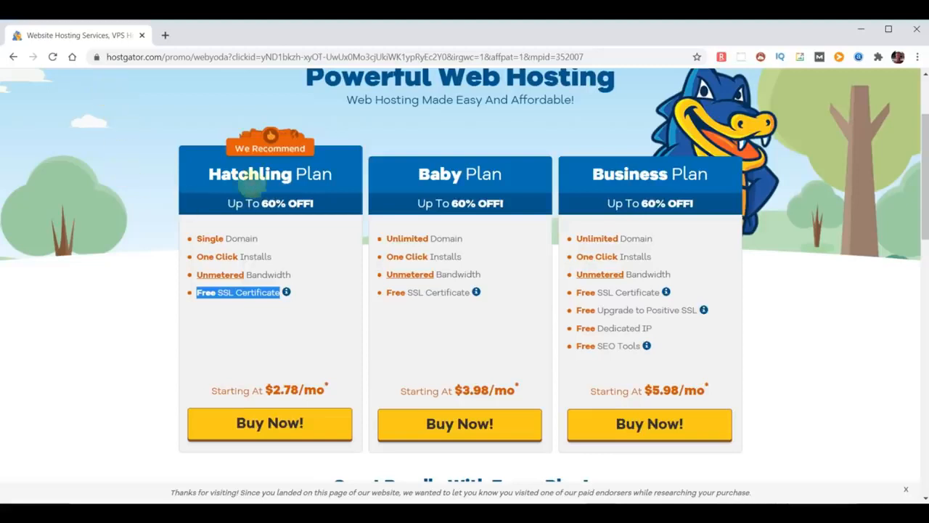
left_click_drag(209, 174, 341, 172)
left_click_drag(415, 179, 513, 179)
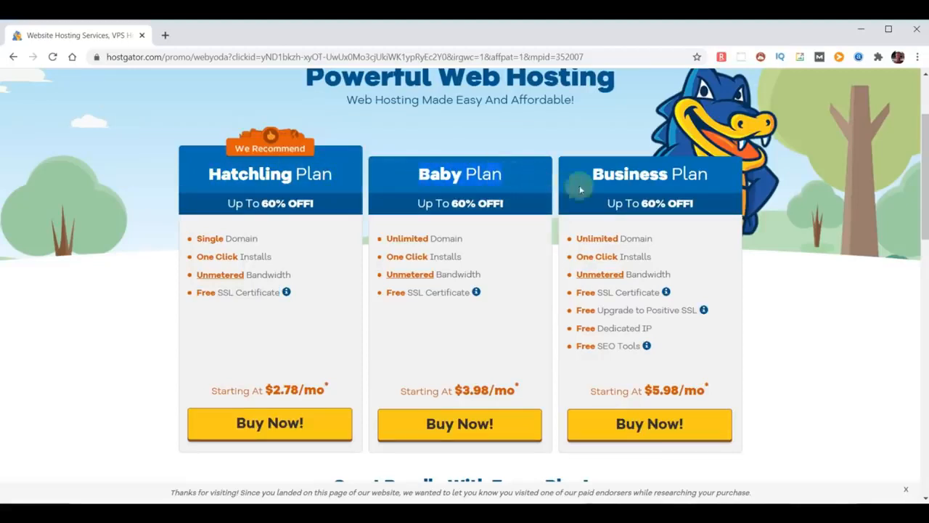
left_click_drag(593, 174, 715, 181)
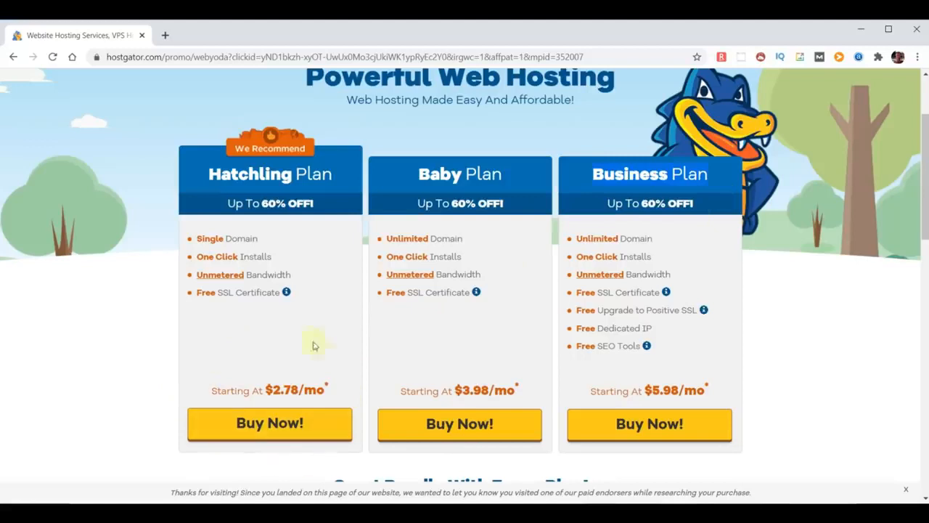
Start the Hatchling checkout with free domain choosemydomainname.com and Domain Privacy Protection unchecked
left_click(273, 423)
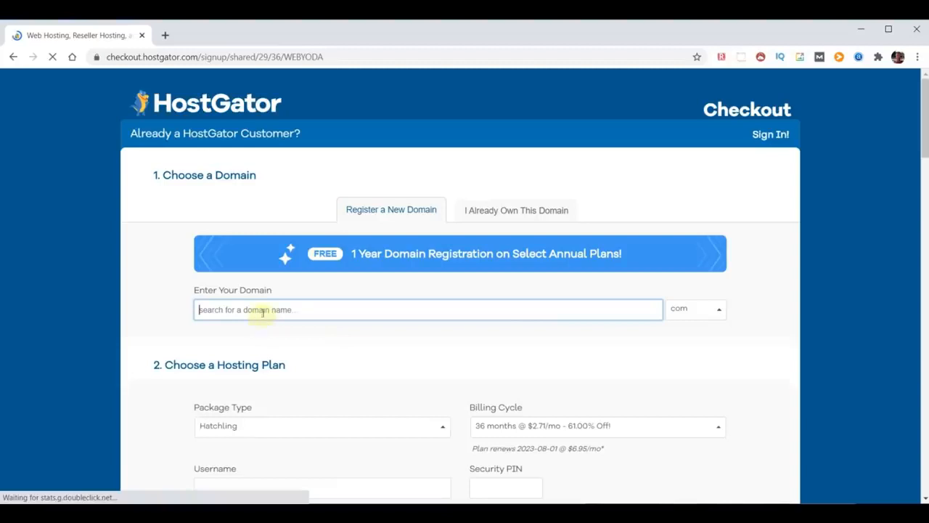
type("choosemydomai")
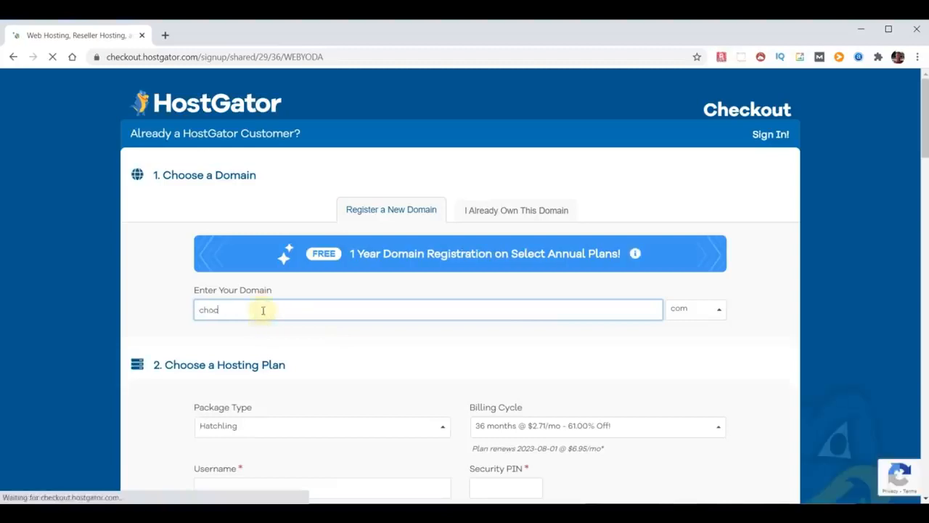
type("nname")
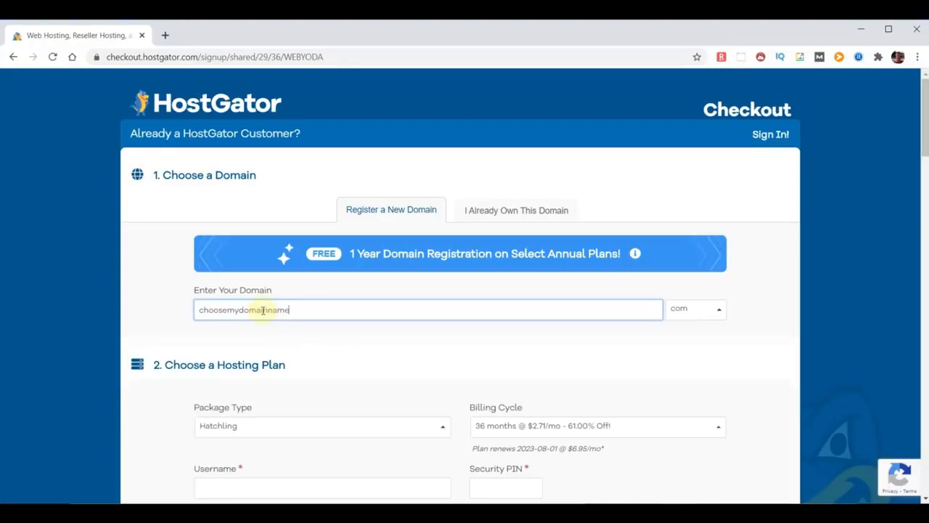
left_click(758, 312)
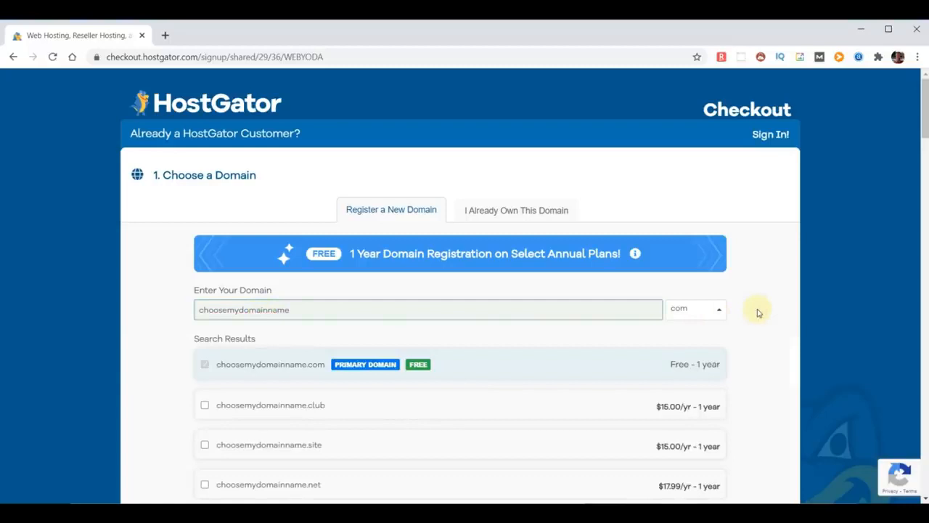
scroll(501, 347, "down", 4)
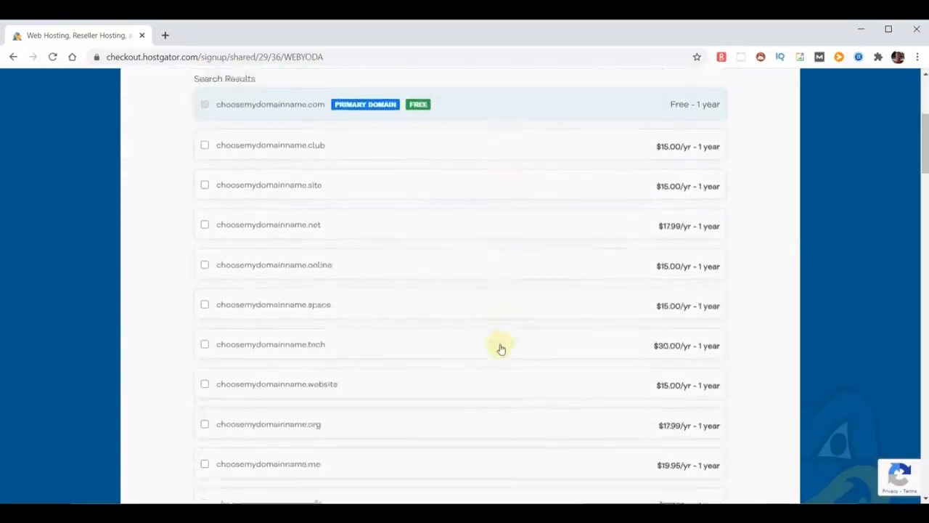
scroll(502, 349, "down", 6)
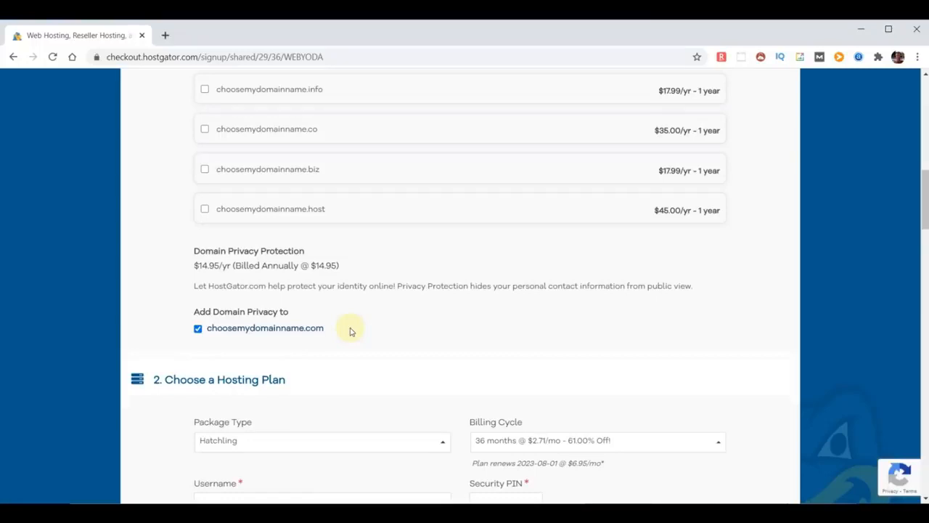
left_click(198, 328)
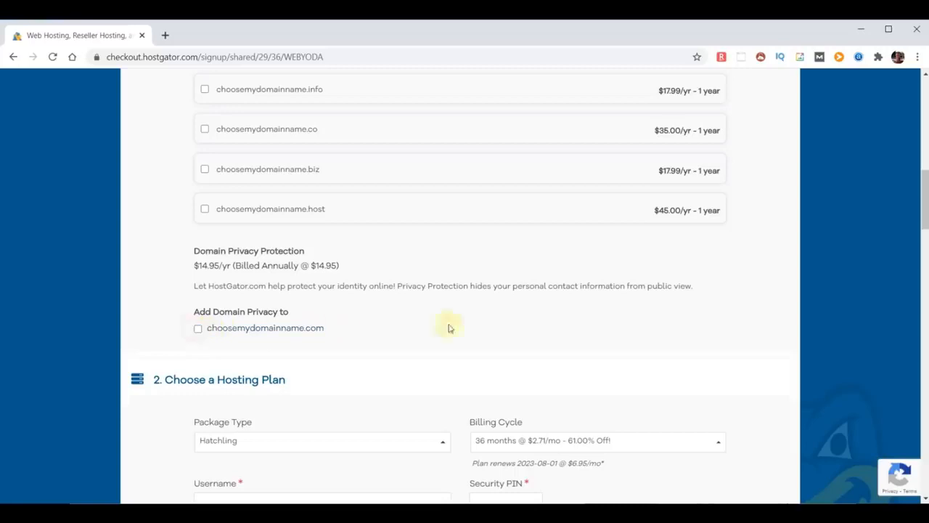
scroll(508, 323, "down", 4)
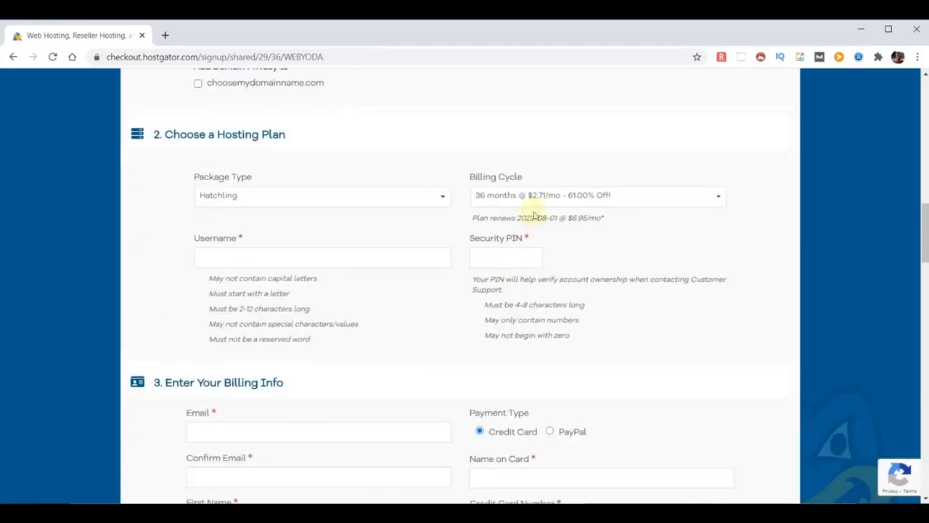
Choose the 12-month billing cycle ($2.58/mo) and enter an account username and security PIN
left_click(720, 199)
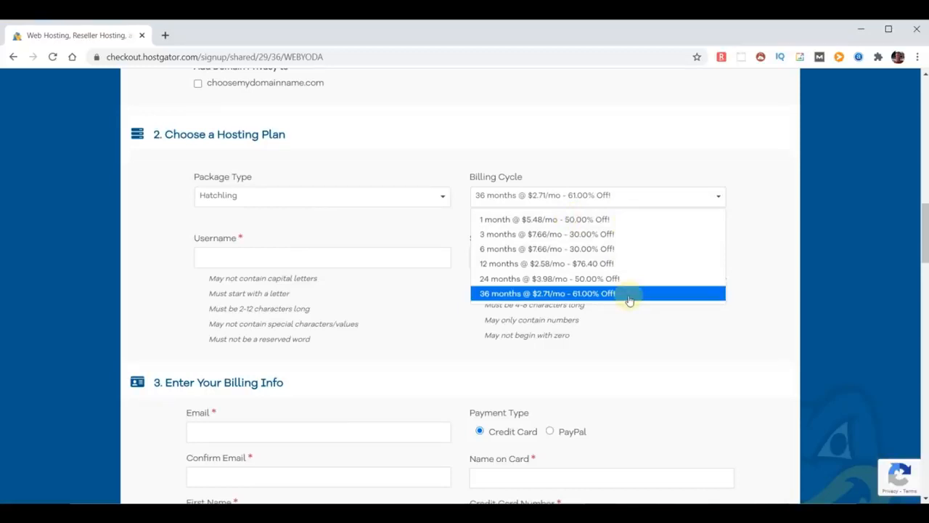
left_click(606, 264)
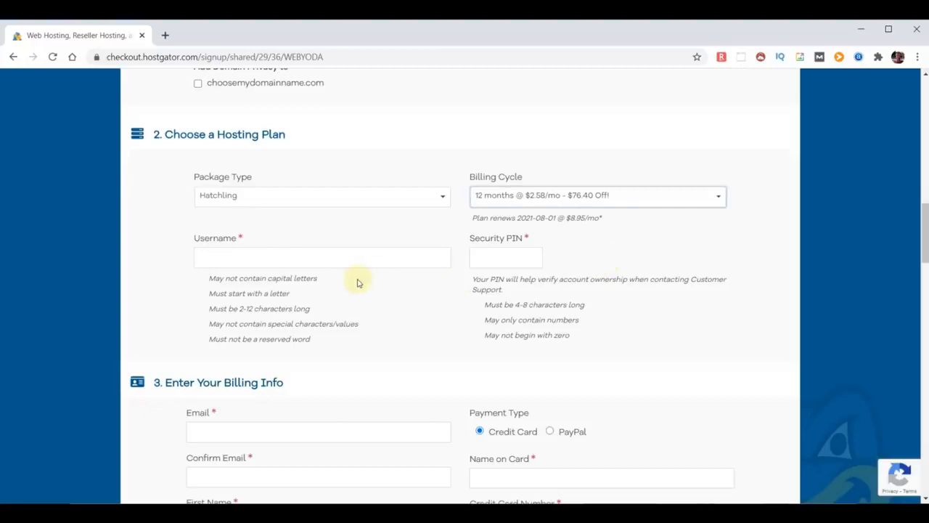
left_click(284, 258)
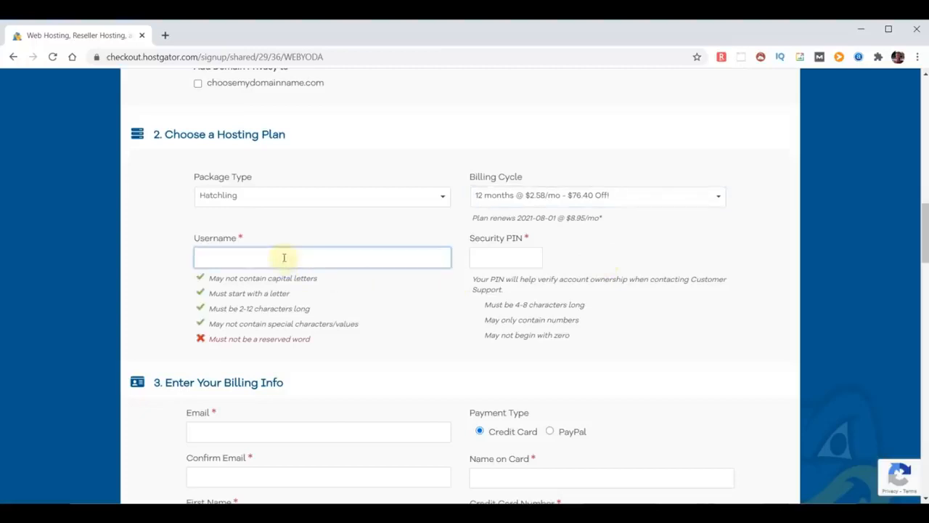
type("adminyoda")
left_click(494, 257)
type("1234")
scroll(421, 362, "down", 2)
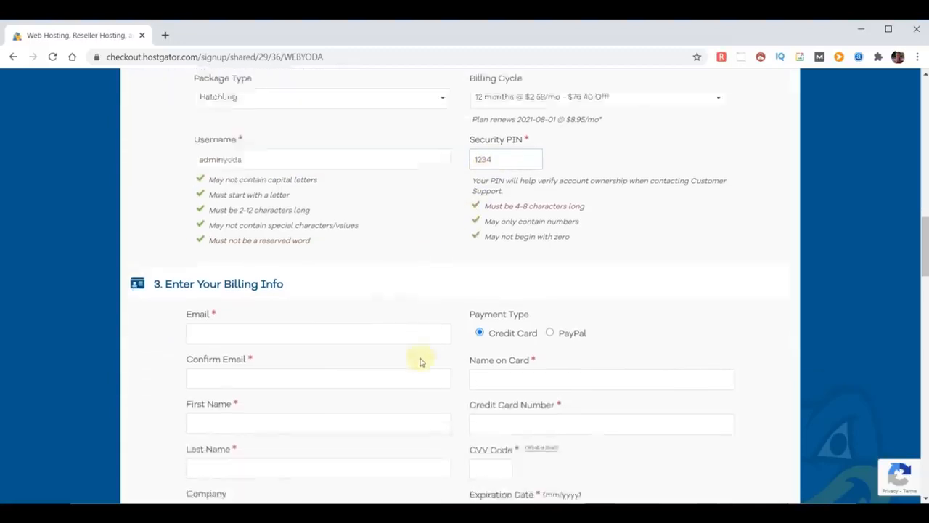
scroll(419, 361, "down", 10)
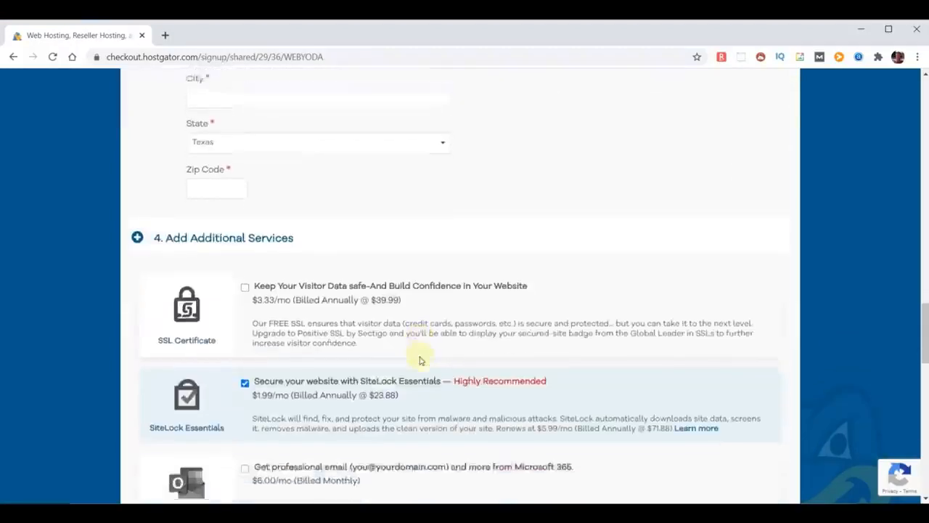
Uncheck the SiteLock Essentials and Site Backup add-ons, then scroll to the order review
scroll(420, 361, "down", 3)
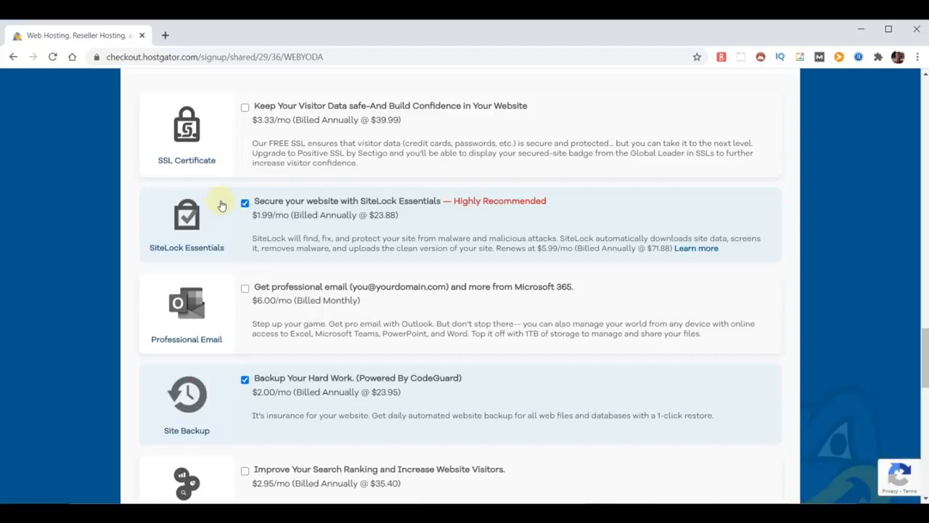
left_click(244, 202)
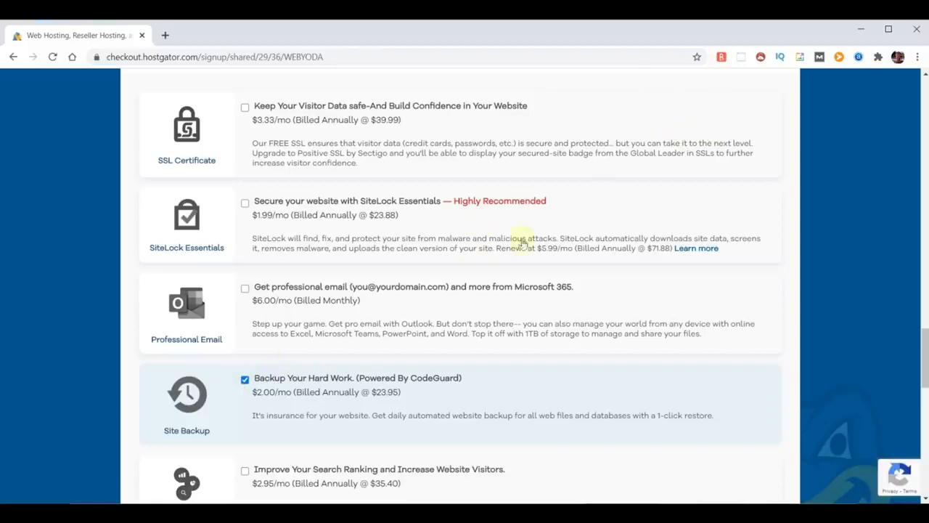
left_click(246, 381)
scroll(562, 322, "down", 1)
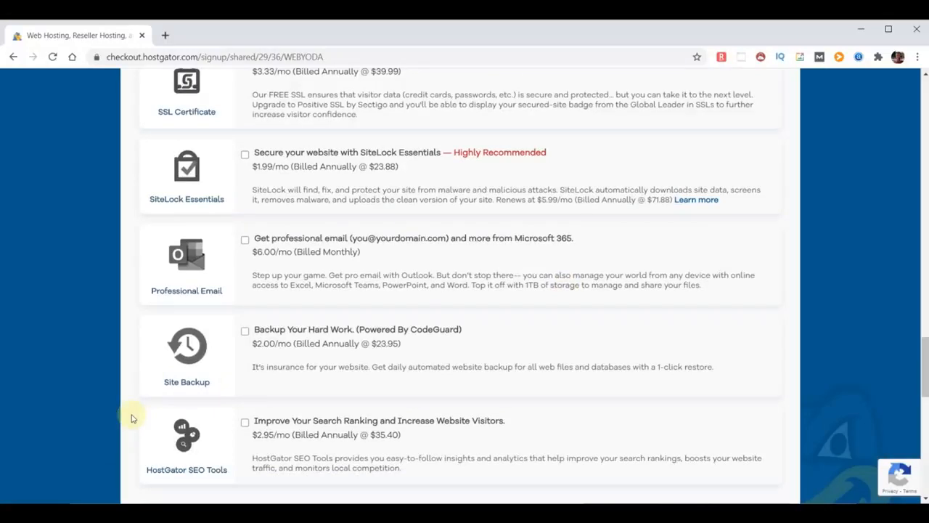
scroll(695, 367, "down", 4)
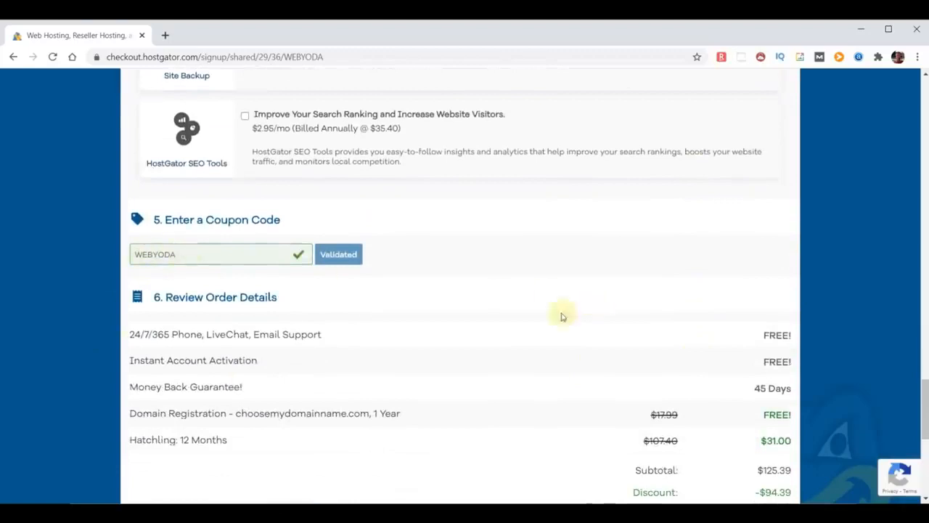
Point out the free domain and Money Back Guarantee lines, tick Terms of Service, return to top
scroll(574, 309, "down", 2)
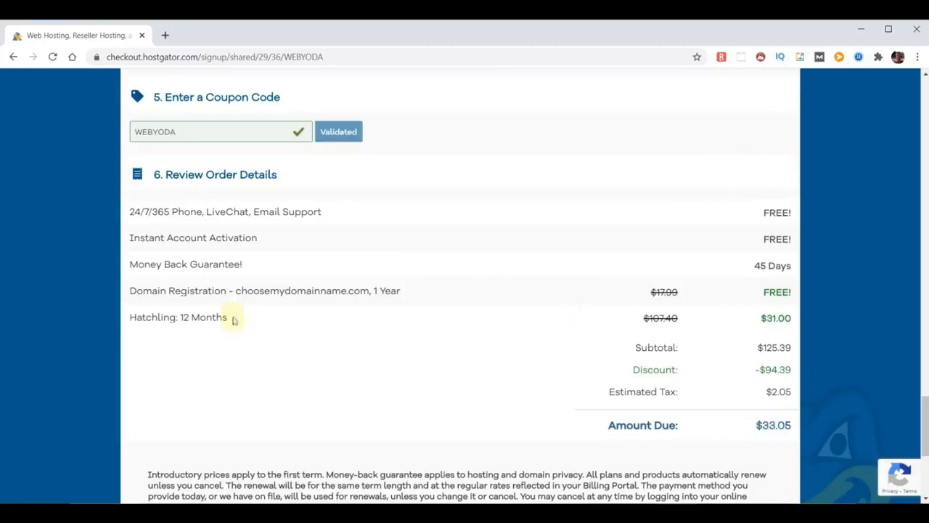
left_click_drag(132, 291, 425, 301)
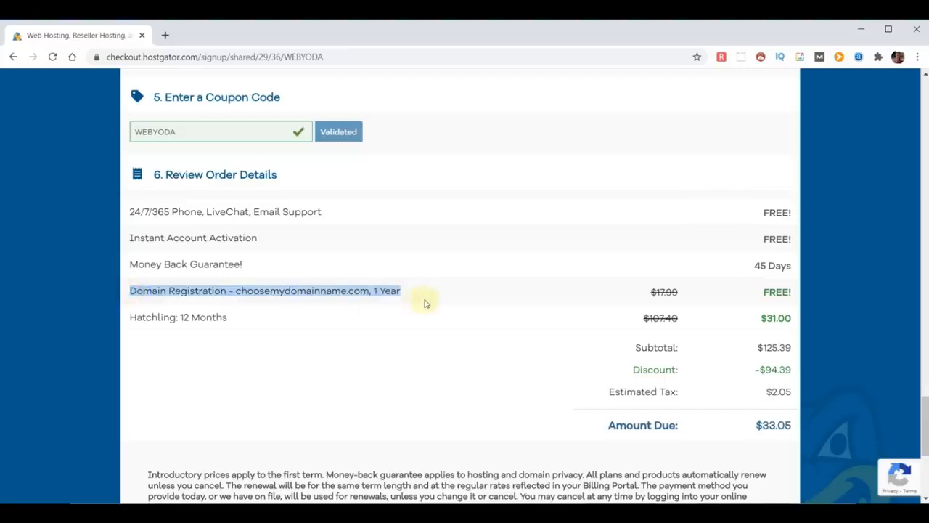
left_click(769, 293)
scroll(137, 303, "down", 1)
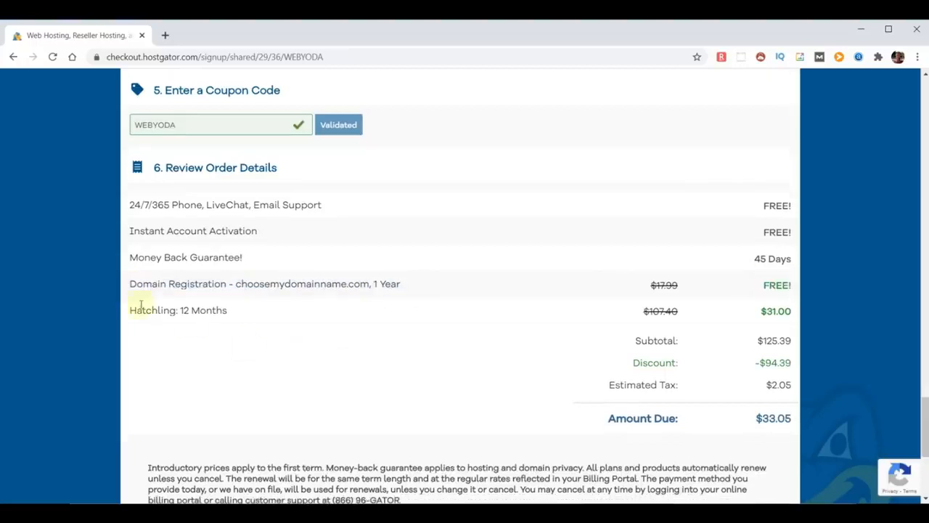
left_click_drag(131, 203, 345, 211)
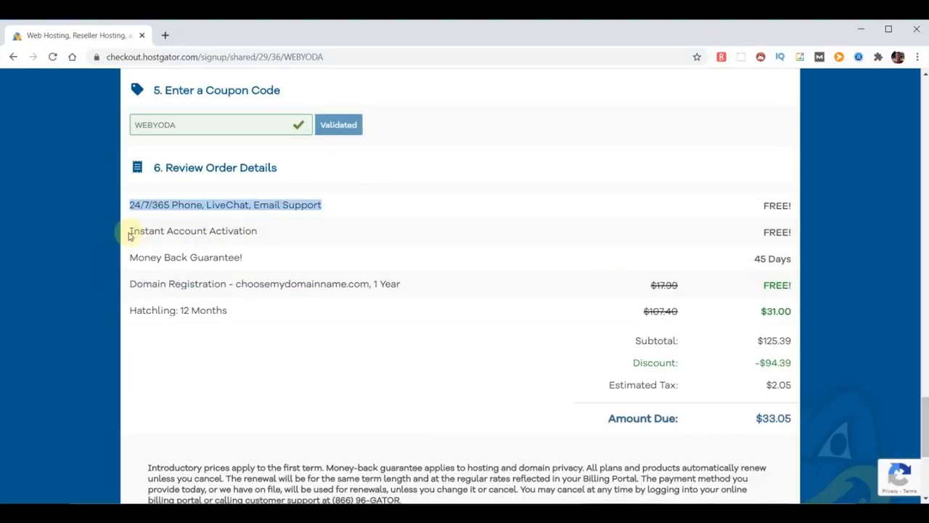
left_click_drag(131, 257, 288, 259)
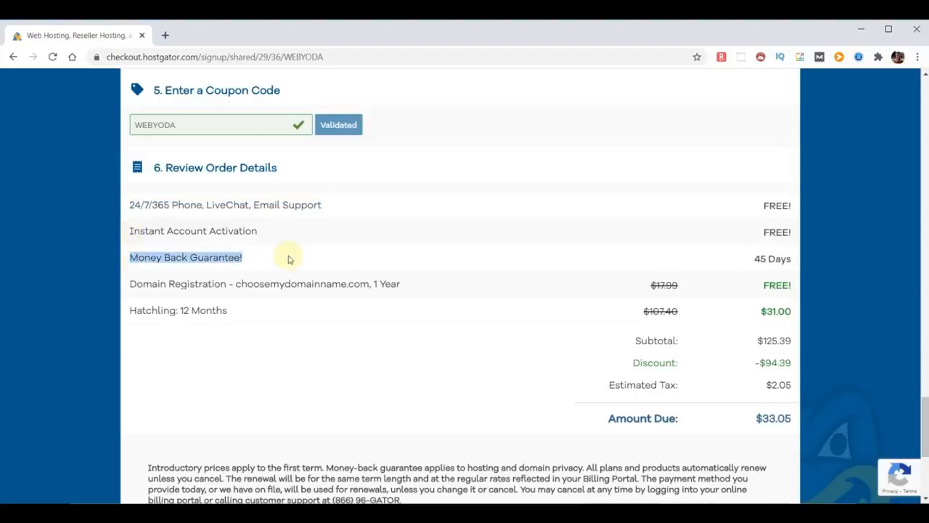
left_click(258, 311)
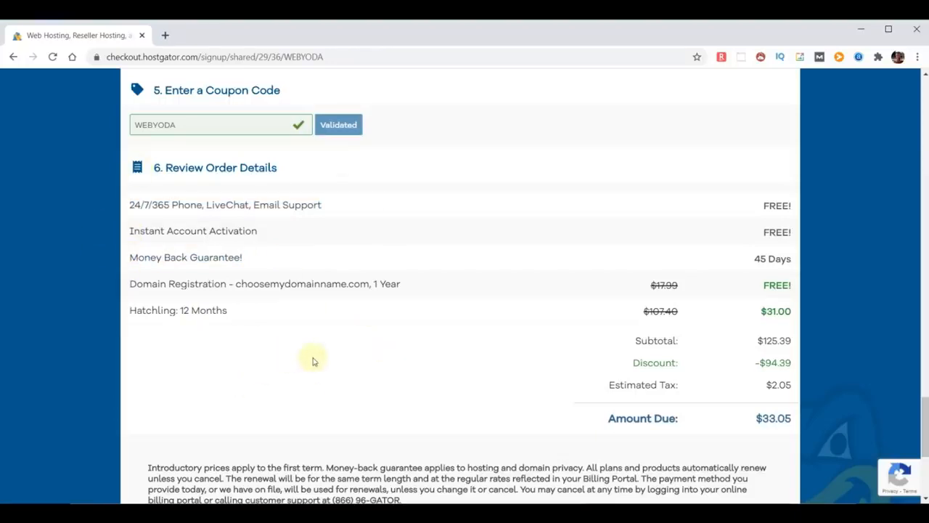
scroll(357, 355, "down", 3)
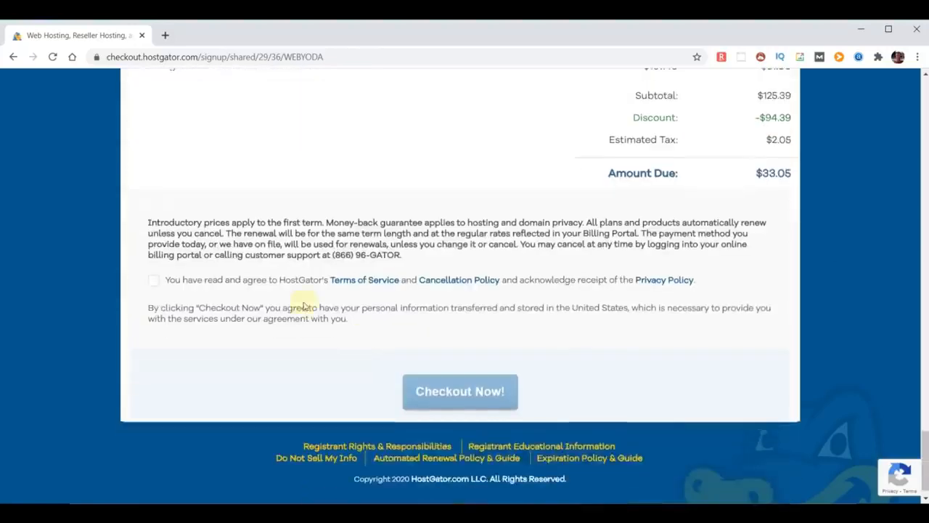
left_click(153, 281)
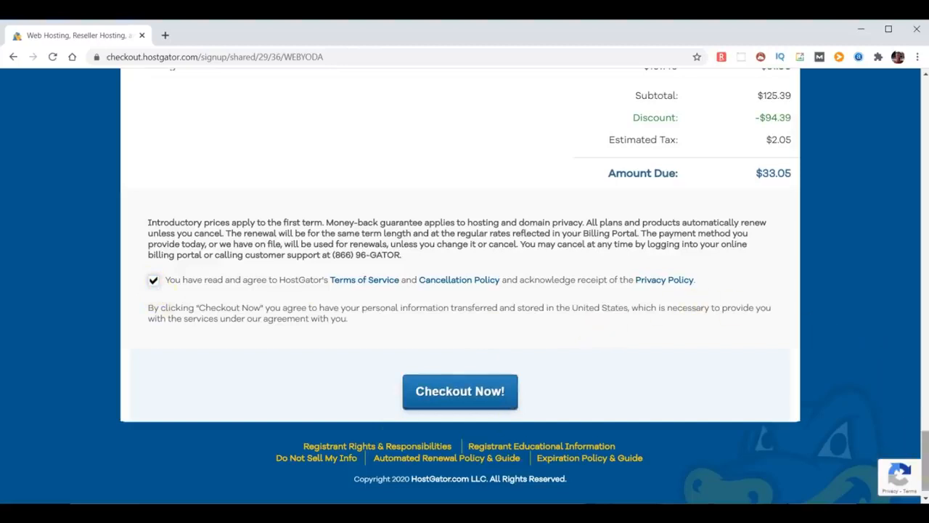
left_click_drag(926, 465, 926, 109)
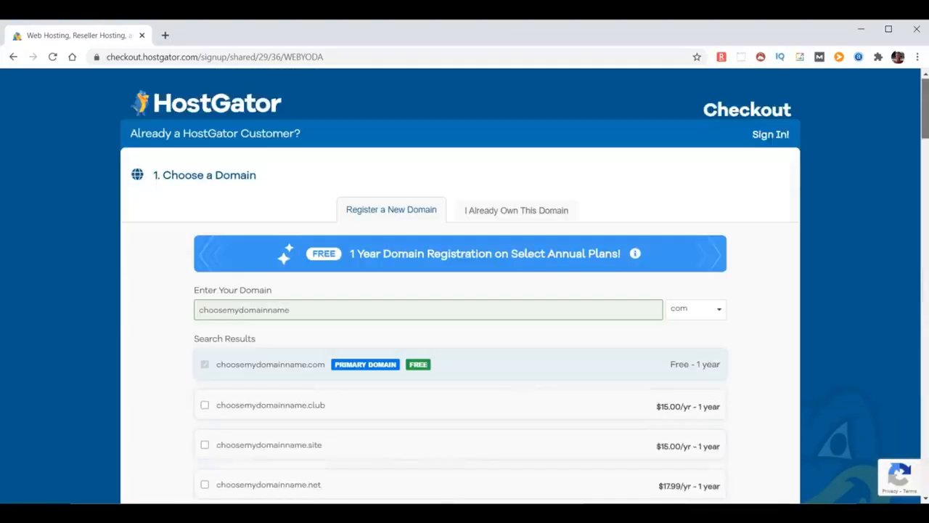
Switch to the already-owned domain chooseyourdomainname.com and complete the $31.00 checkout
left_click(508, 211)
left_click(242, 312)
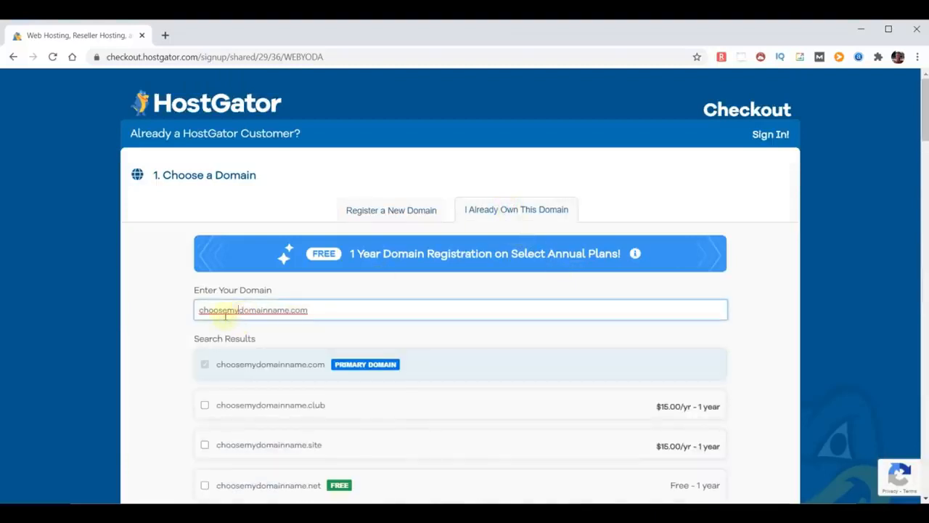
key("BackSpace")
key("BackSpace")
type("your")
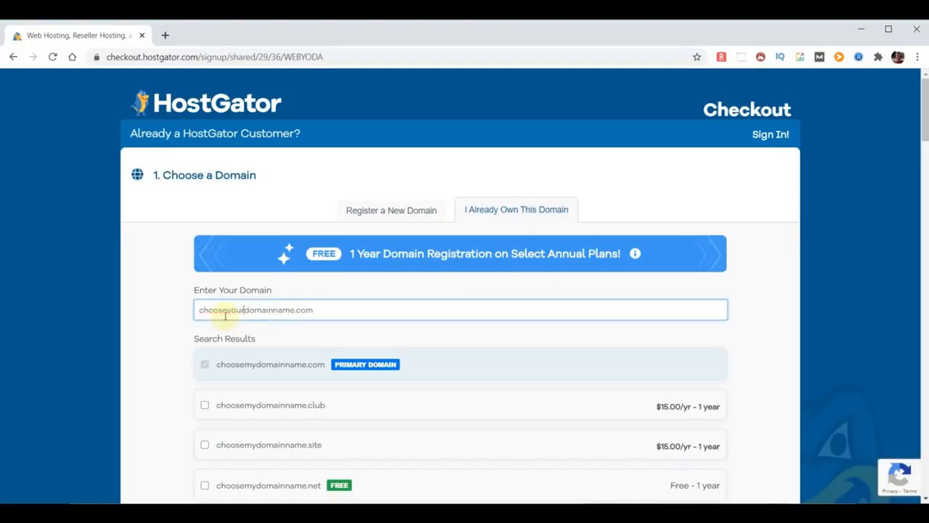
left_click(778, 328)
left_click_drag(927, 109, 926, 457)
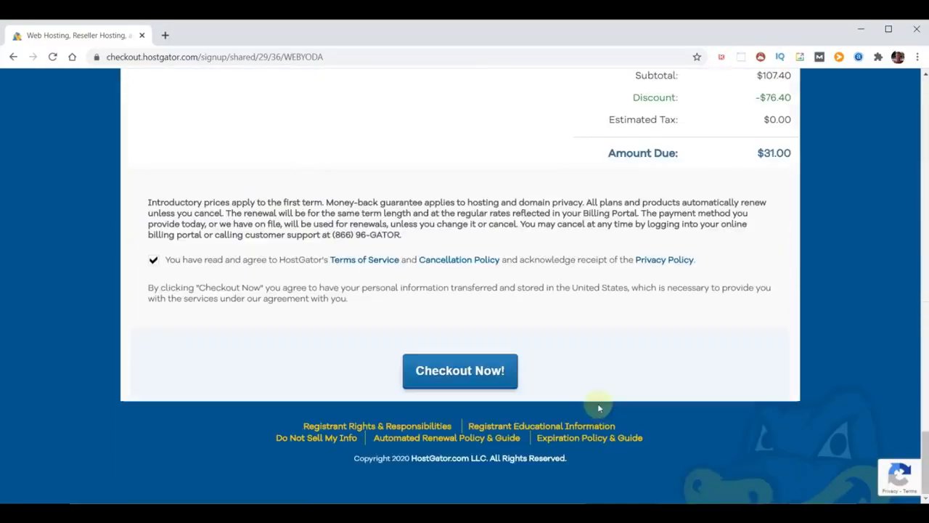
left_click(428, 379)
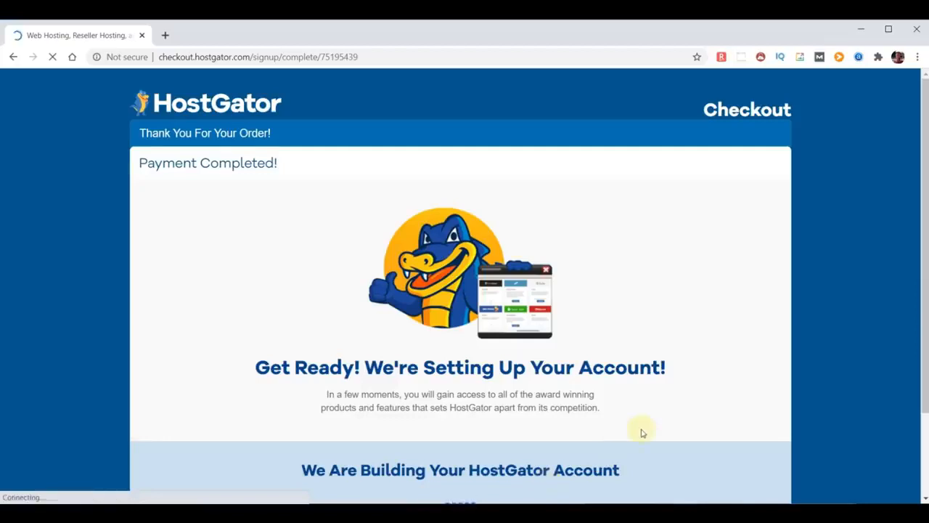
scroll(642, 433, "down", 1)
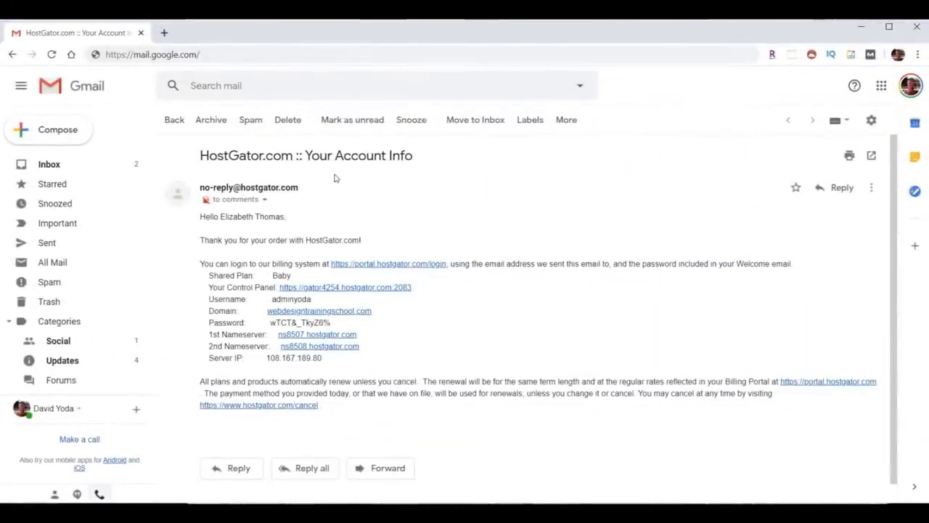
Point out the nameservers and username, copy the password, and open the control panel link
left_click_drag(199, 155, 433, 167)
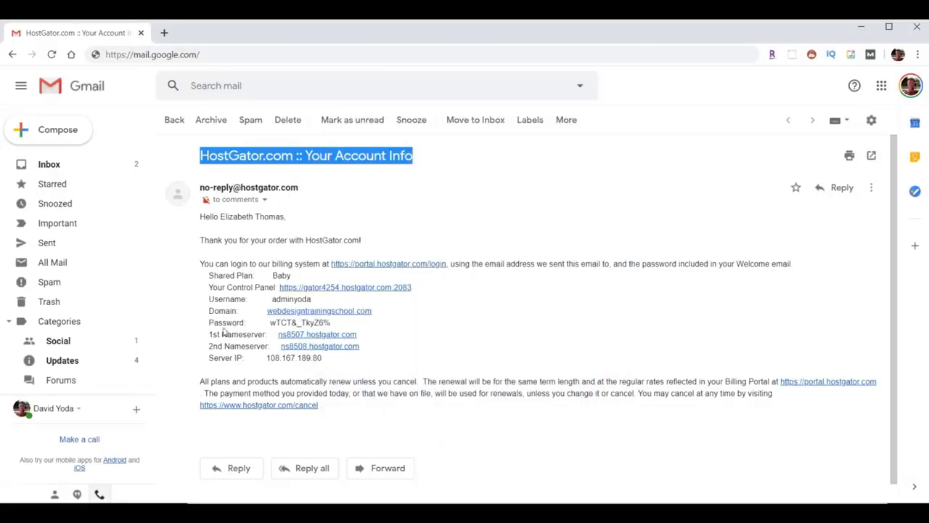
left_click_drag(203, 335, 414, 352)
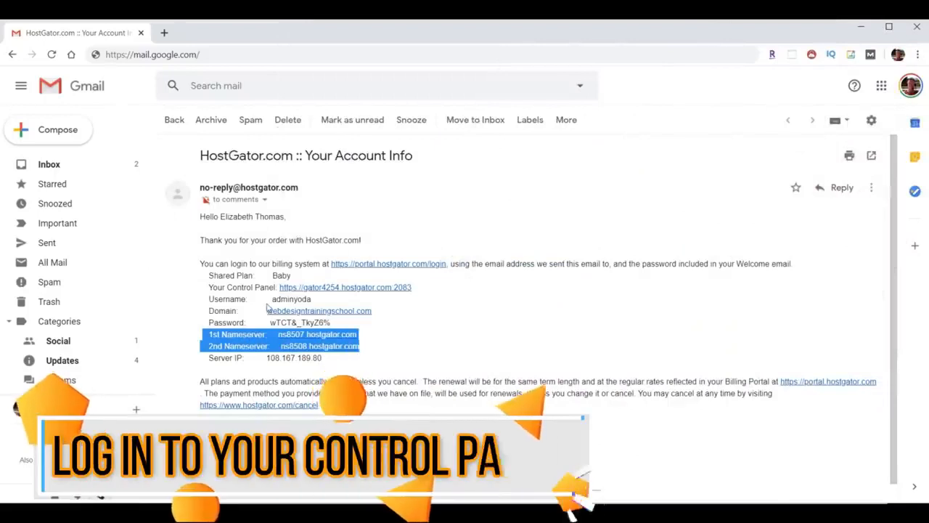
left_click_drag(274, 299, 269, 324)
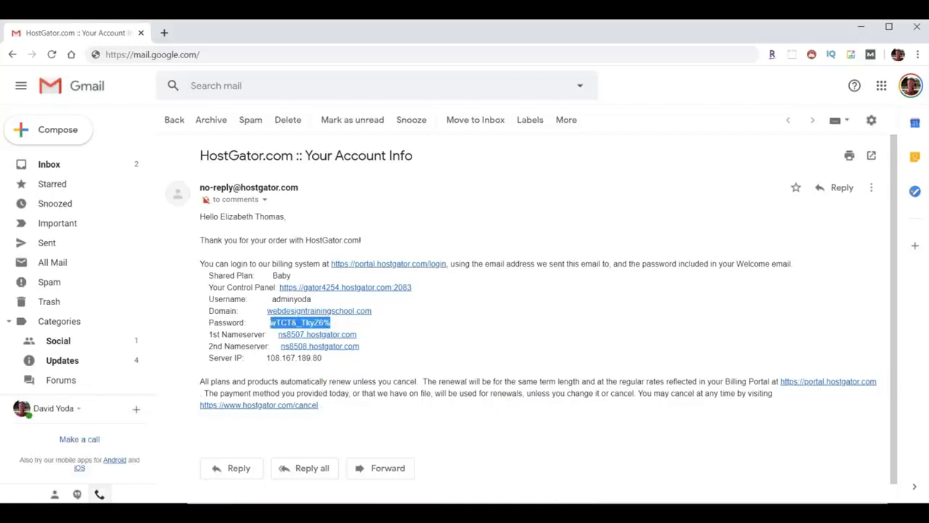
right_click(302, 324)
left_click(342, 334)
left_click_drag(208, 287, 275, 288)
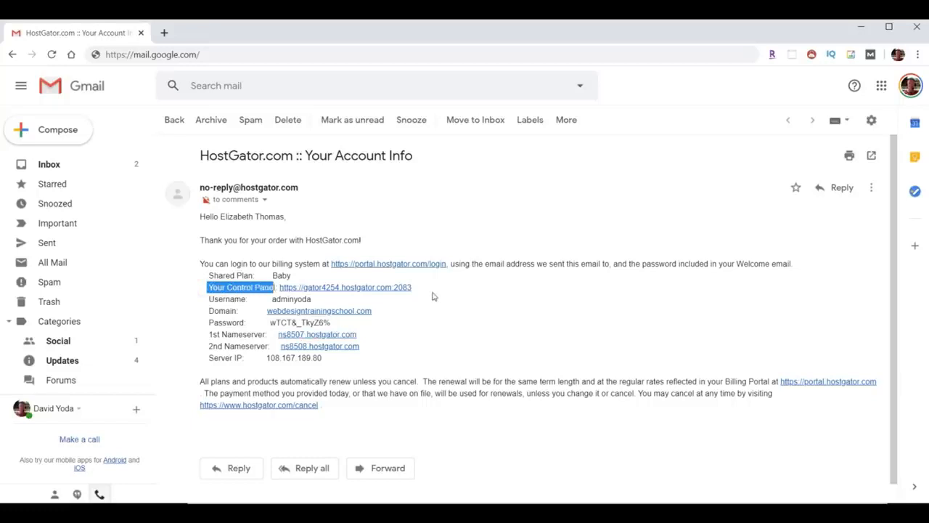
left_click(353, 289)
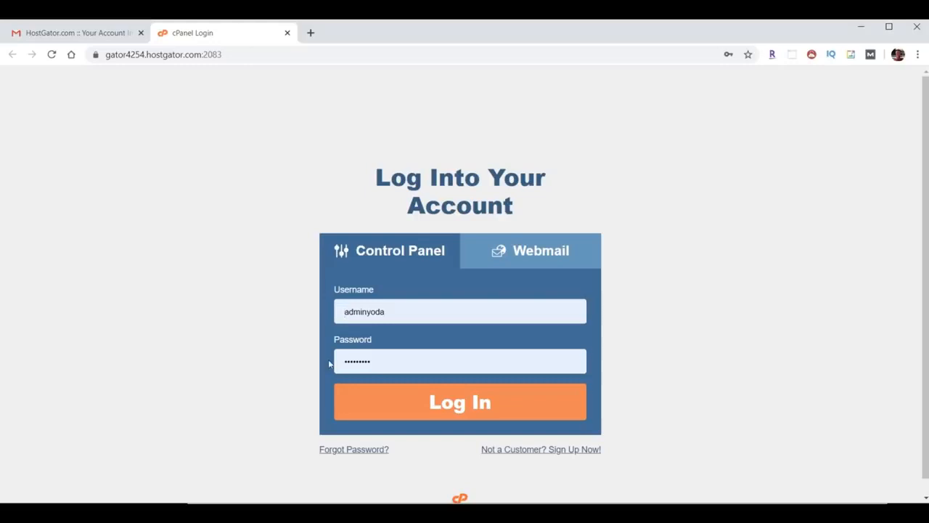
Log in to cPanel with the prefilled username and password
left_click(473, 413)
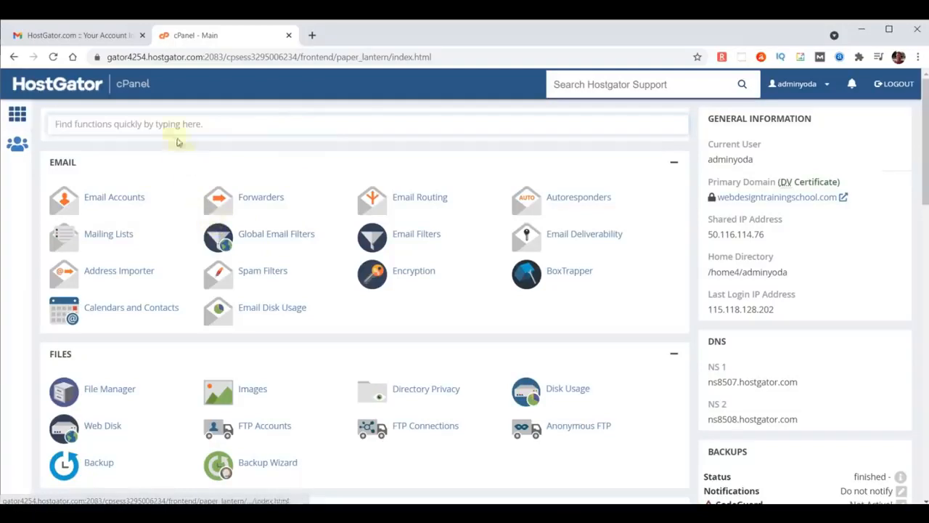
Search 'forward' and open the Add Forwarder form under Forwarders
type("forward")
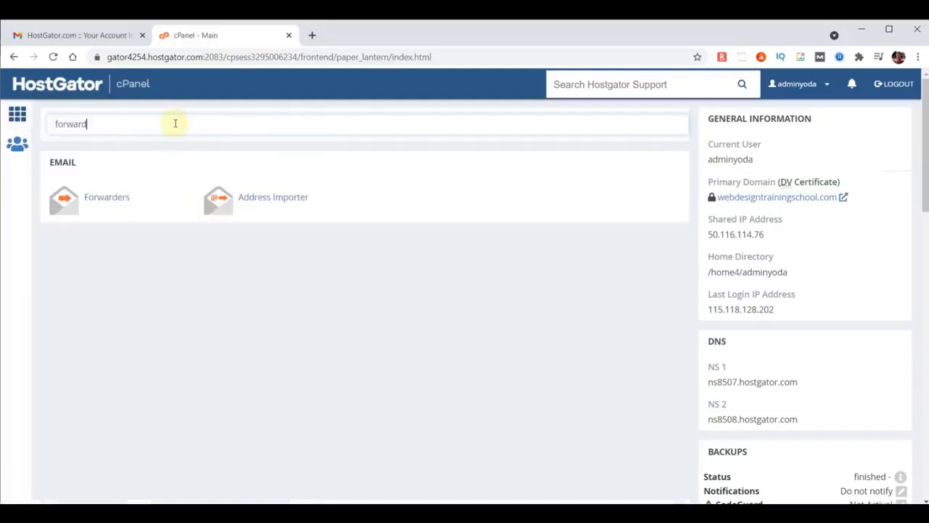
left_click(107, 199)
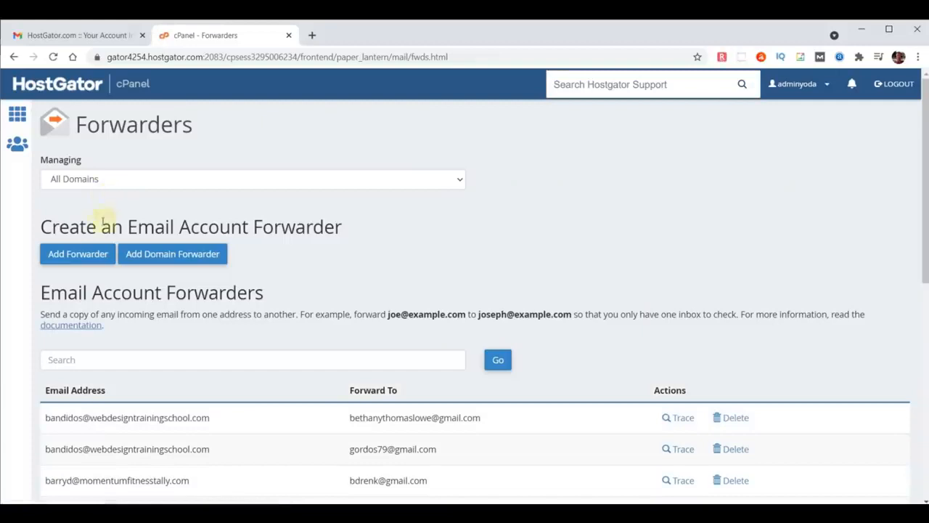
left_click(87, 252)
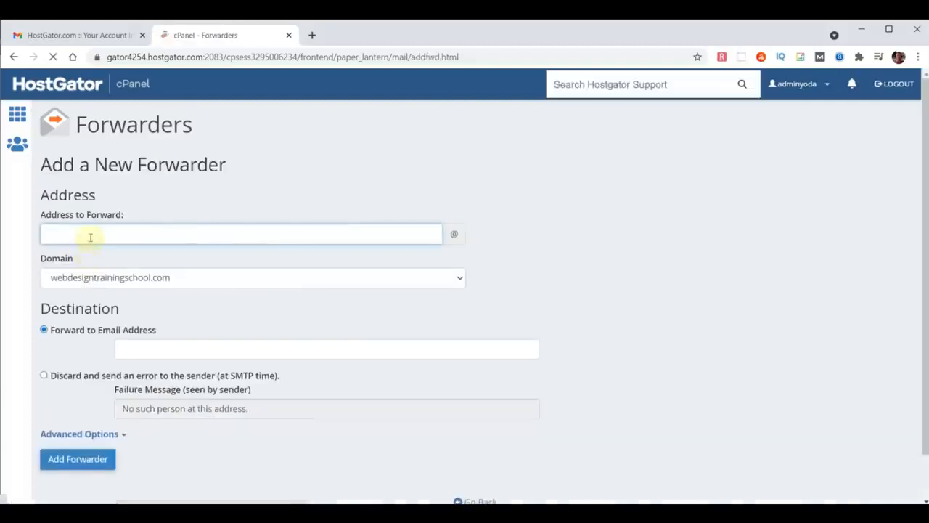
Create a forwarder for an address on chooseyourdomainname.com, pasting the destination e-mail
left_click(89, 236)
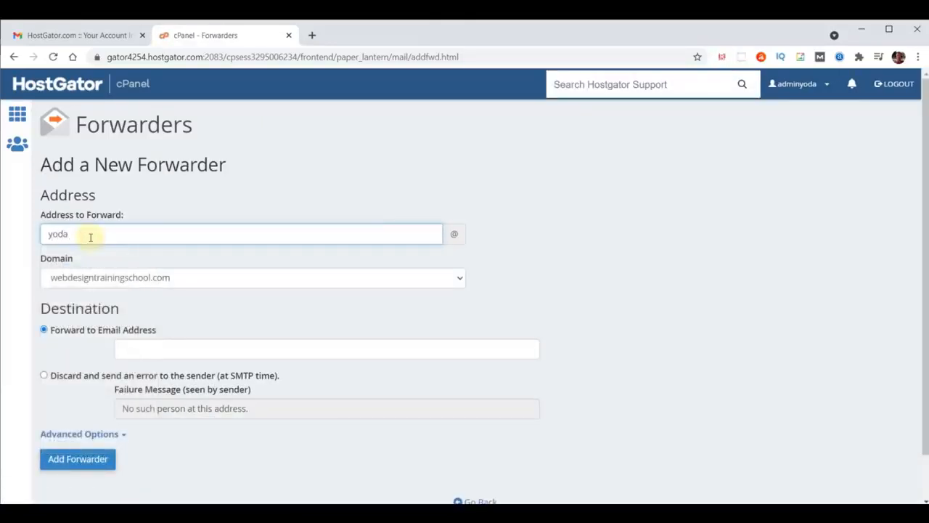
left_click(108, 276)
scroll(112, 255, "down", 4)
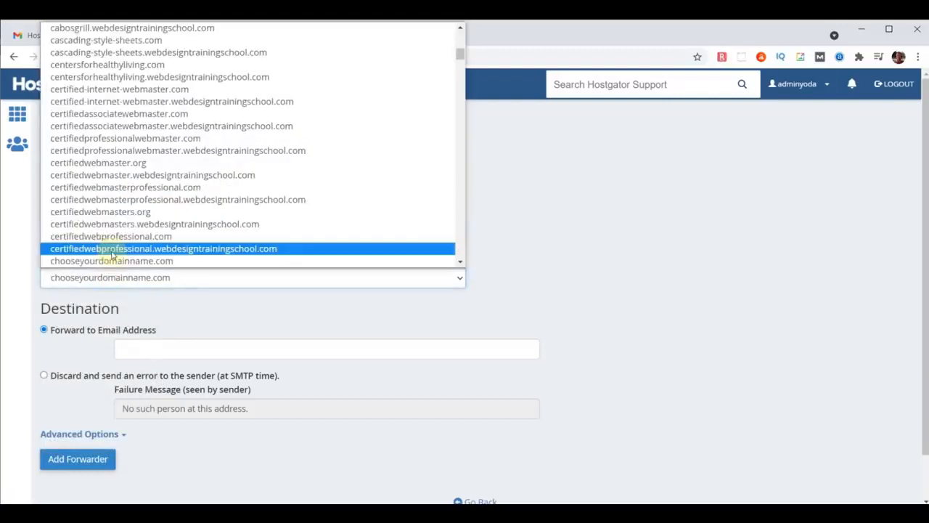
left_click(113, 262)
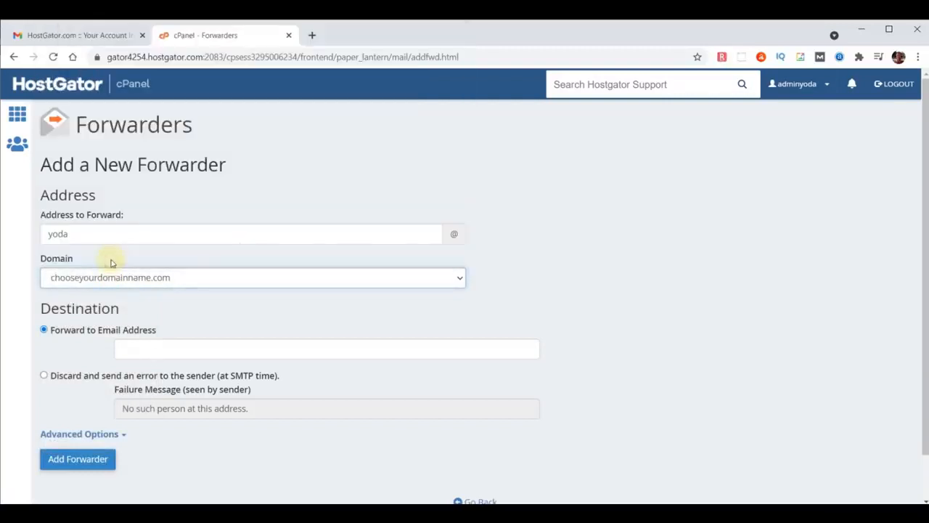
left_click(200, 345)
key("ctrl+v")
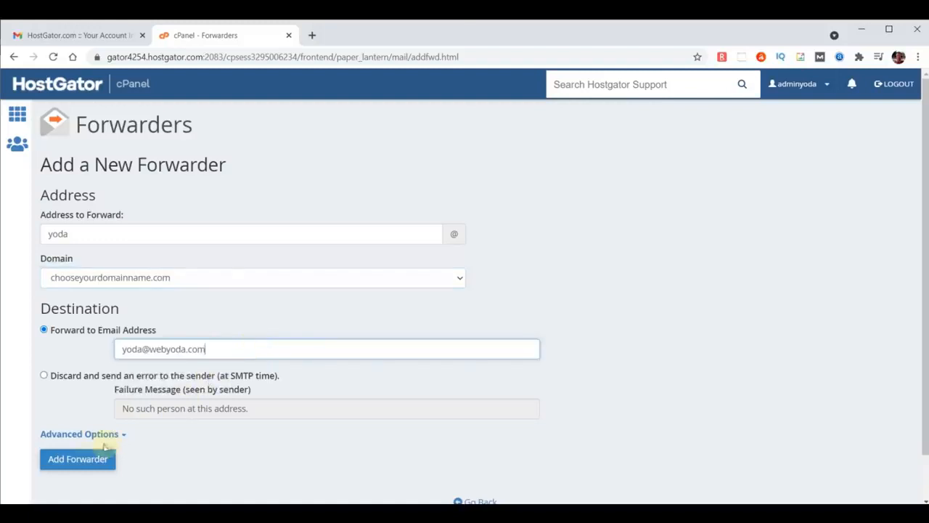
left_click(80, 458)
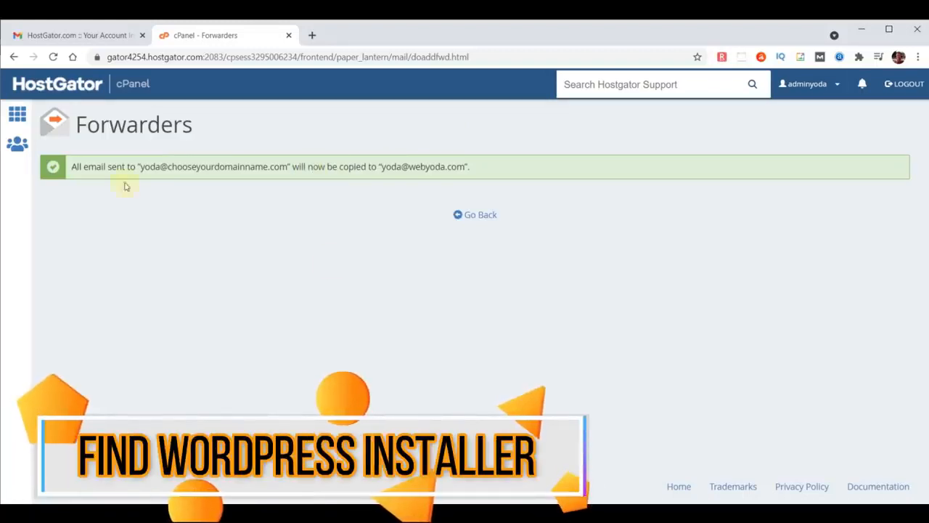
Open Softaculous via the 'soft' search and bring up its WordPress 5.8 installer page
left_click(45, 86)
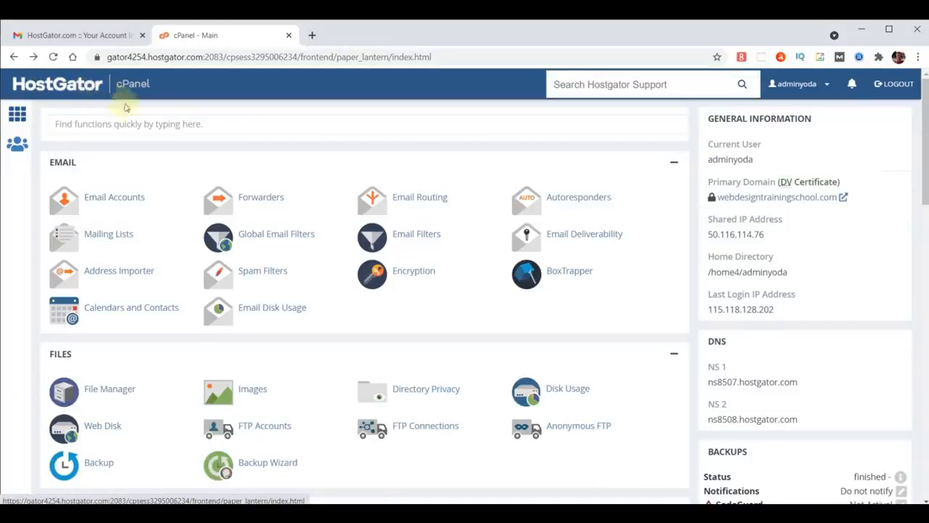
left_click(128, 127)
type("soft")
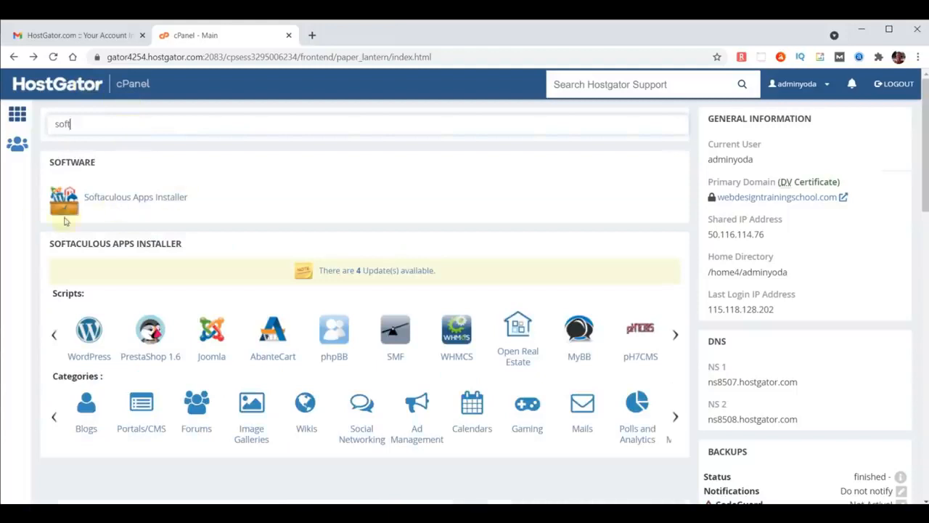
left_click(119, 197)
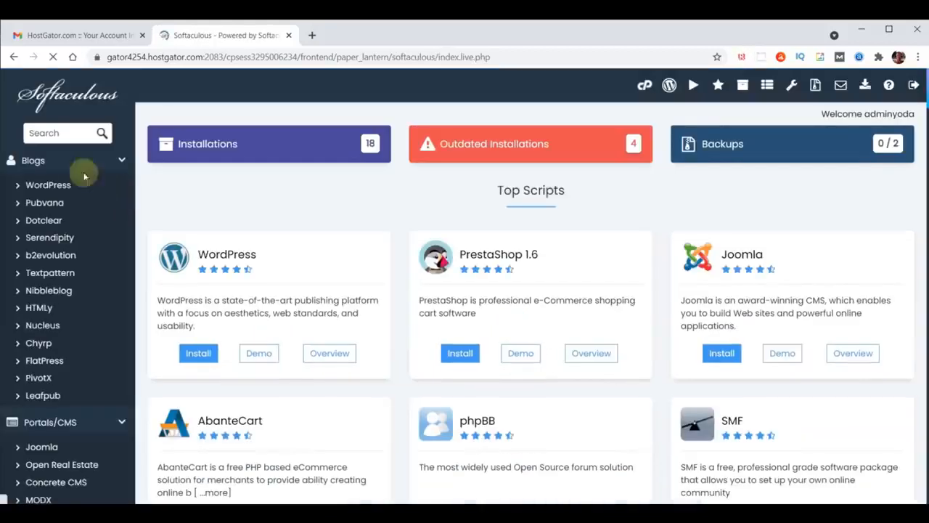
left_click(60, 132)
type("wordpress")
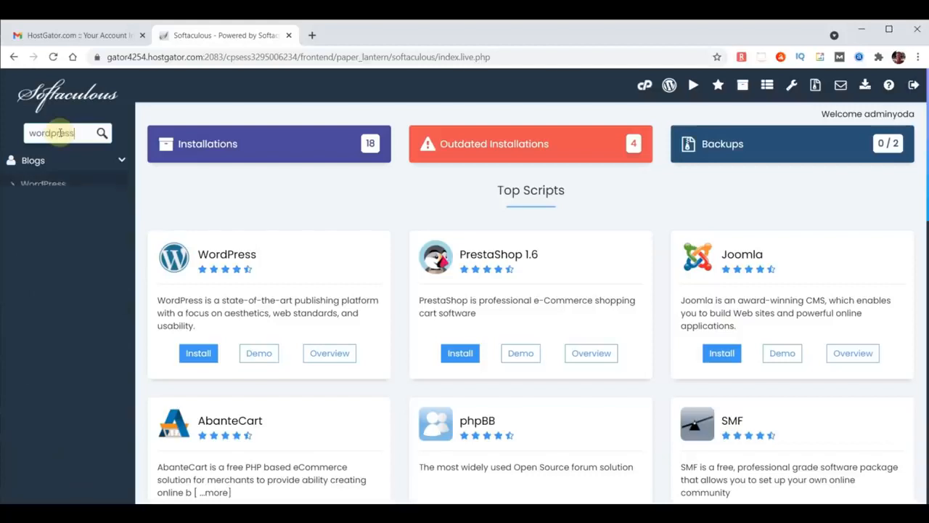
left_click(47, 186)
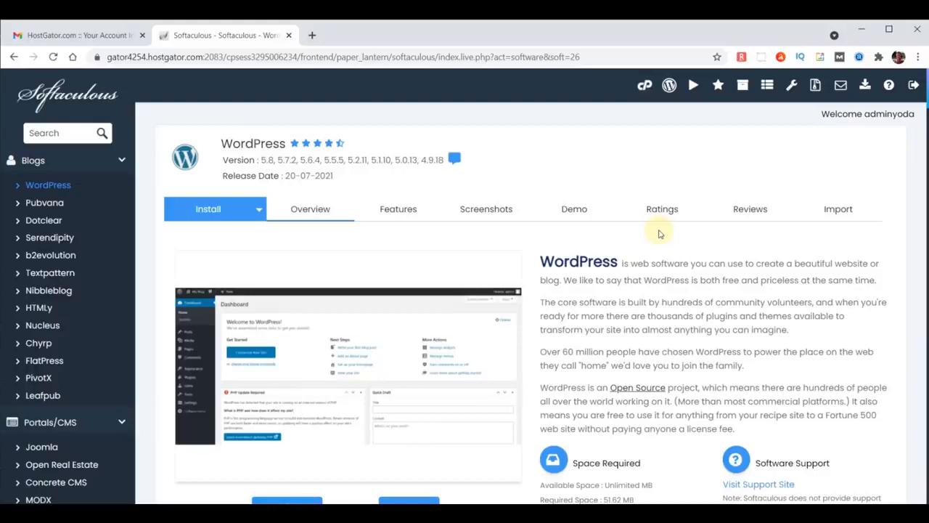
Try installing WordPress on webdesigntrainingschool.com, which fails because files exist, then go back to Softaculous home
scroll(660, 234, "down", 2)
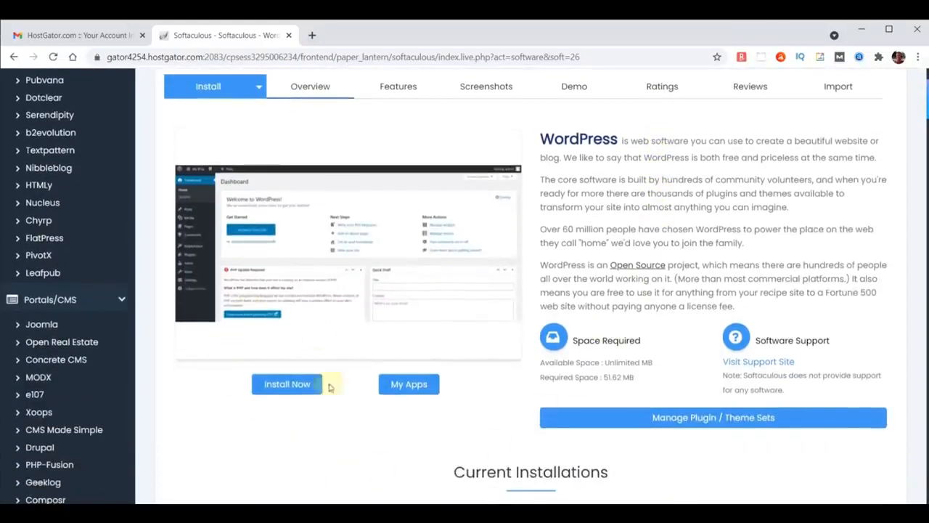
left_click(286, 389)
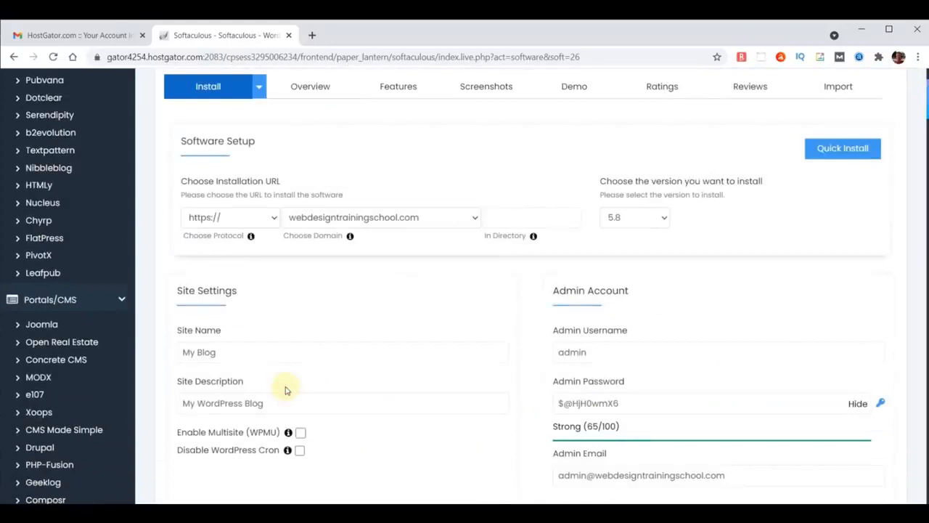
scroll(674, 245, "down", 8)
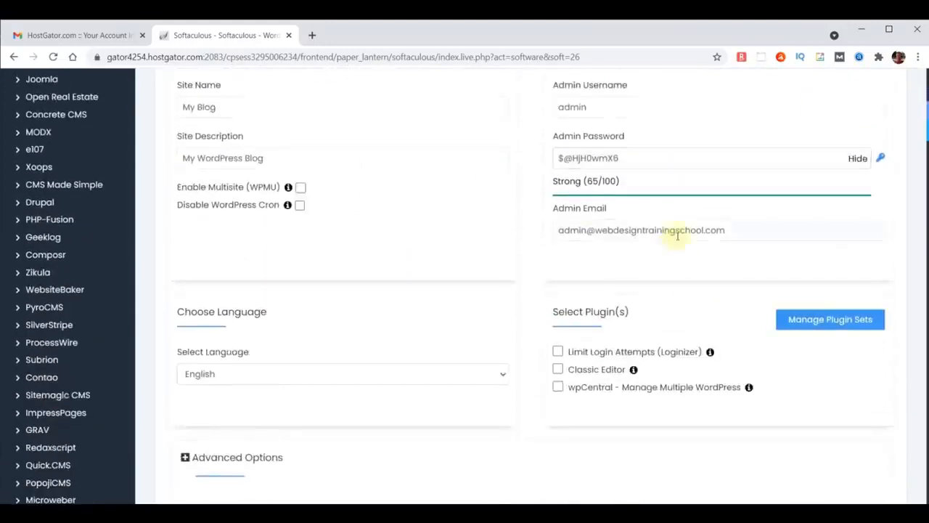
scroll(677, 236, "down", 5)
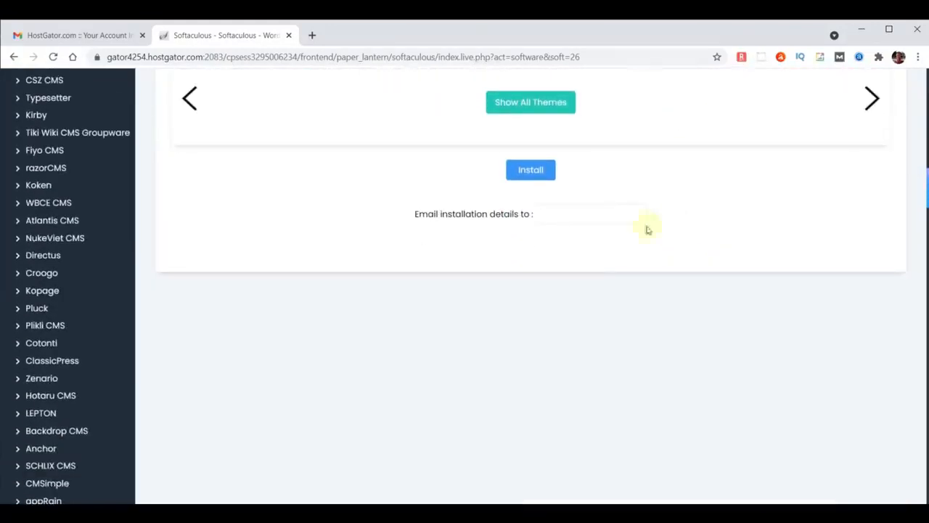
left_click(531, 170)
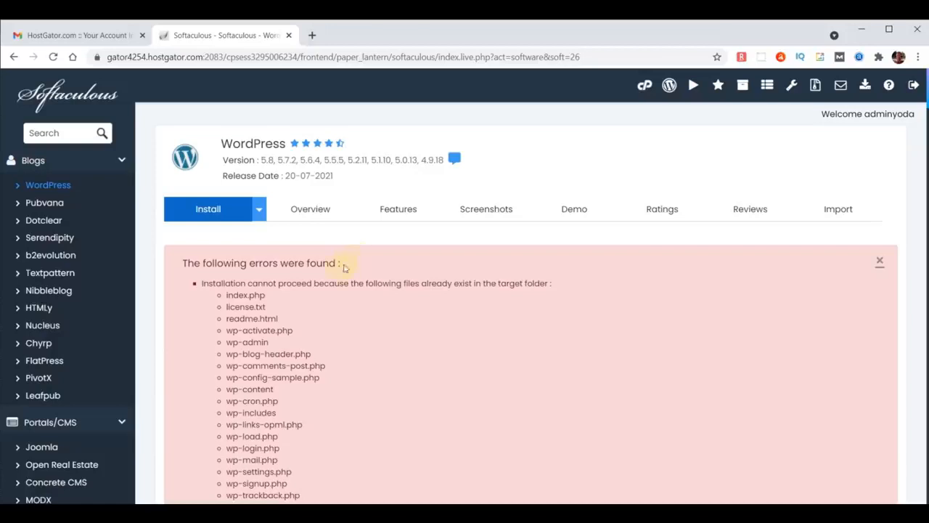
left_click(47, 94)
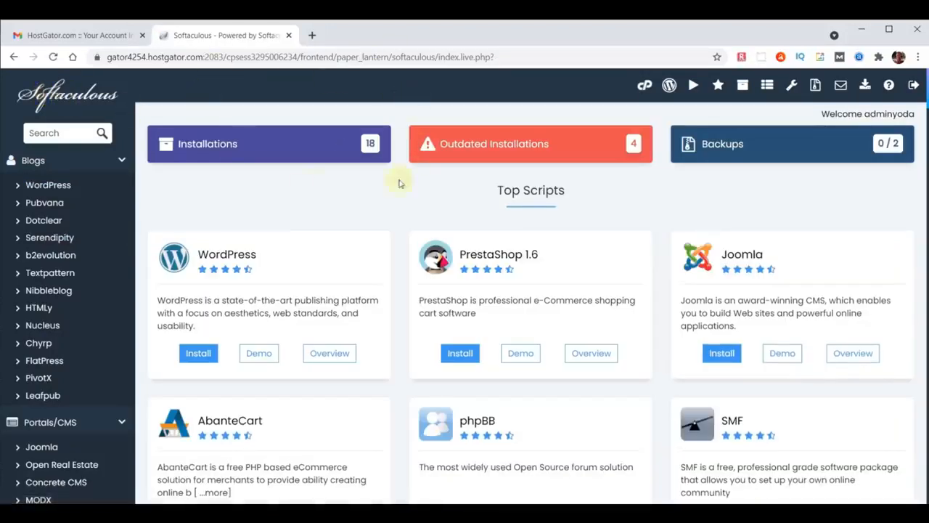
Remove the chooseyourdomainname.com WordPress installation from All Installations, confirming the irreversible removal
left_click(285, 149)
scroll(521, 240, "down", 5)
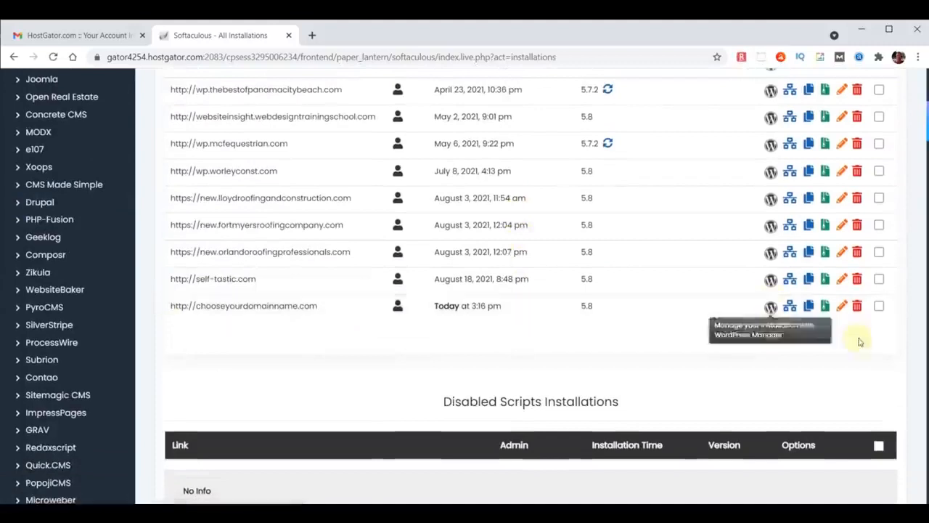
left_click(858, 306)
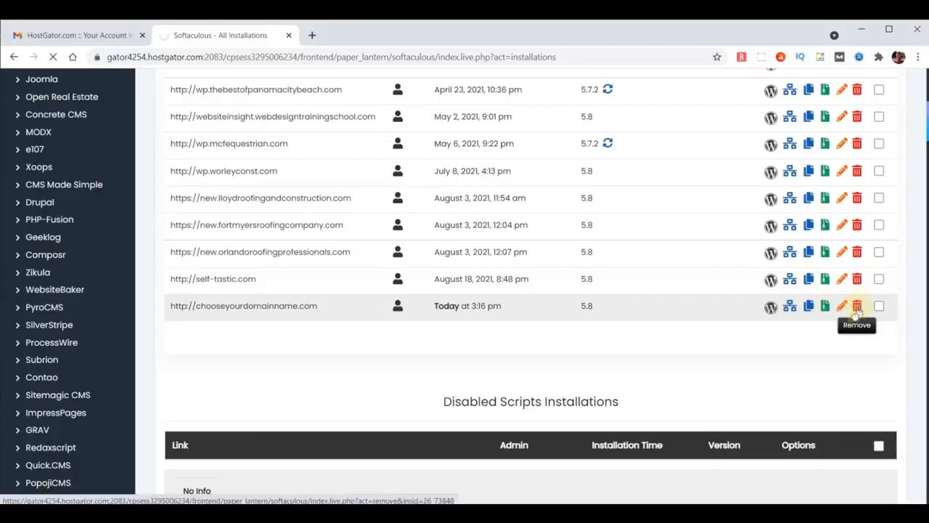
scroll(741, 337, "down", 3)
scroll(656, 353, "down", 5)
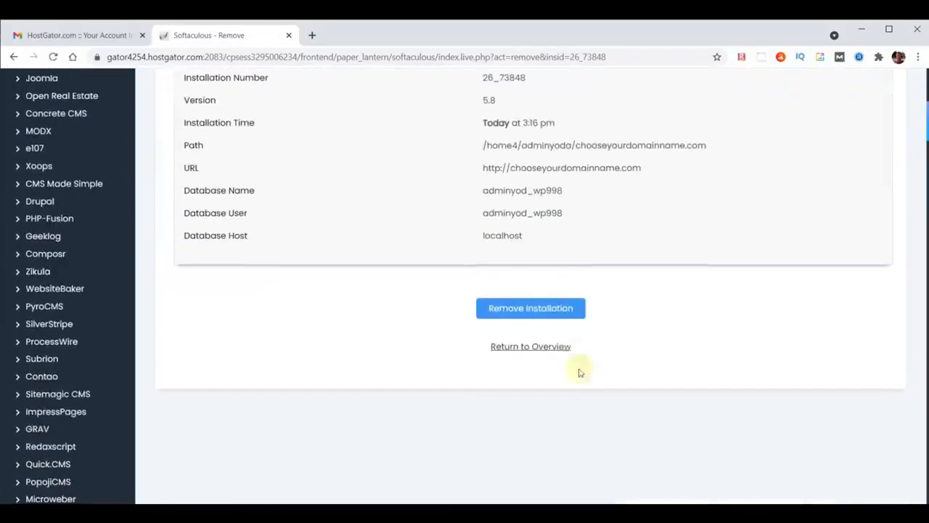
left_click(556, 307)
left_click(526, 137)
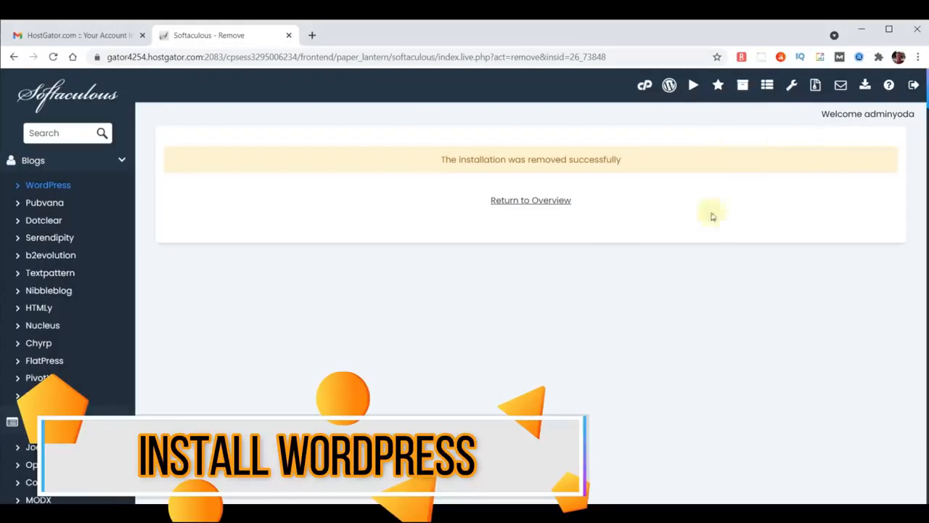
left_click(69, 98)
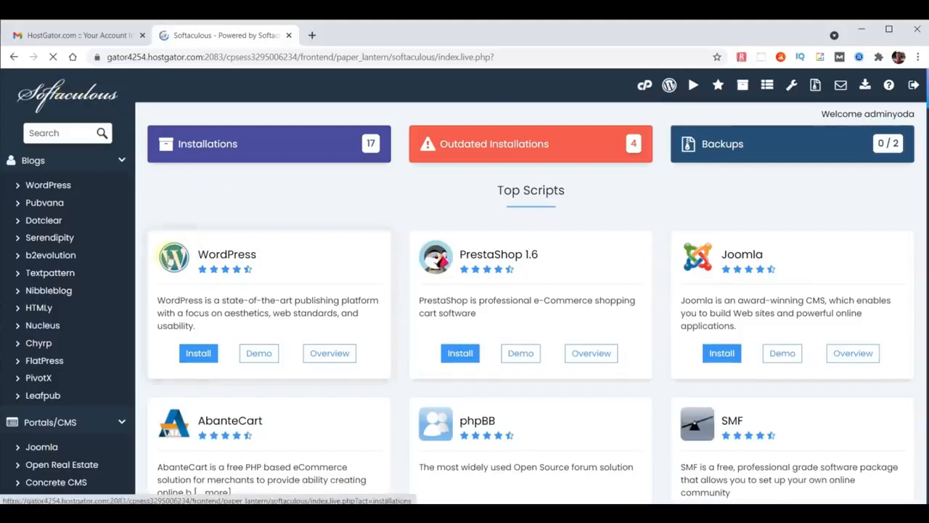
left_click(212, 258)
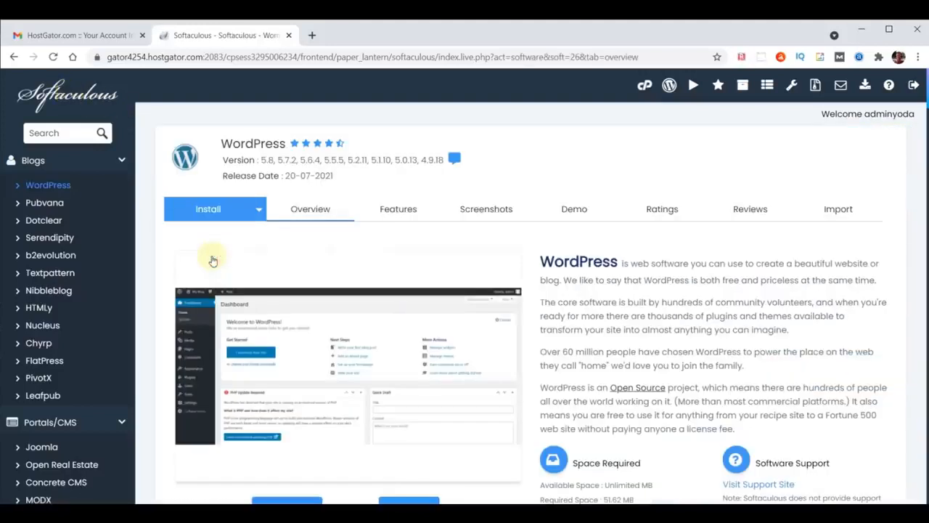
scroll(590, 250, "down", 1)
scroll(592, 253, "down", 1)
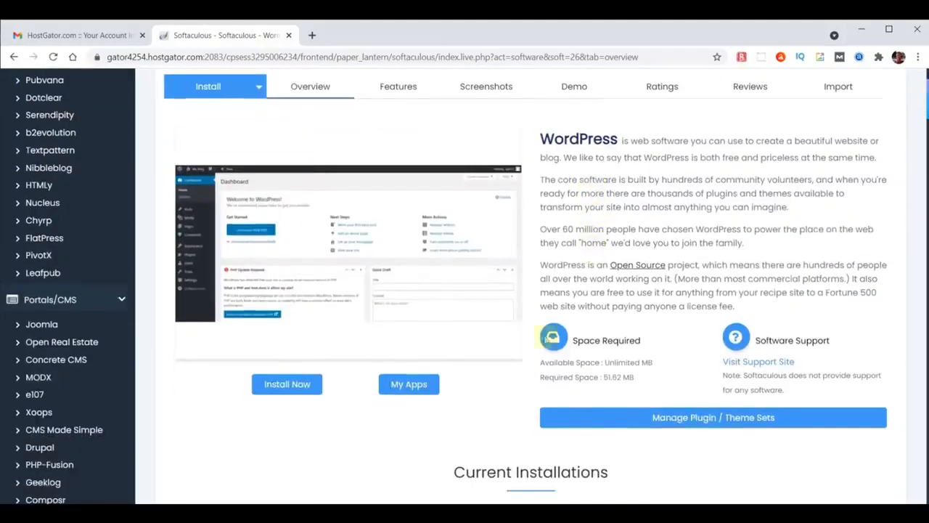
left_click(279, 383)
left_click(441, 359)
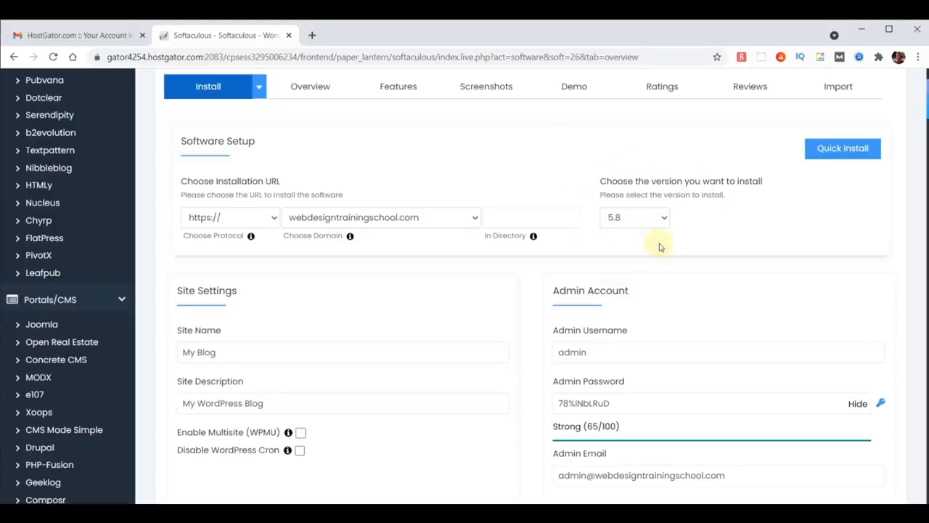
left_click(406, 220)
type("chooseyourdomainname")
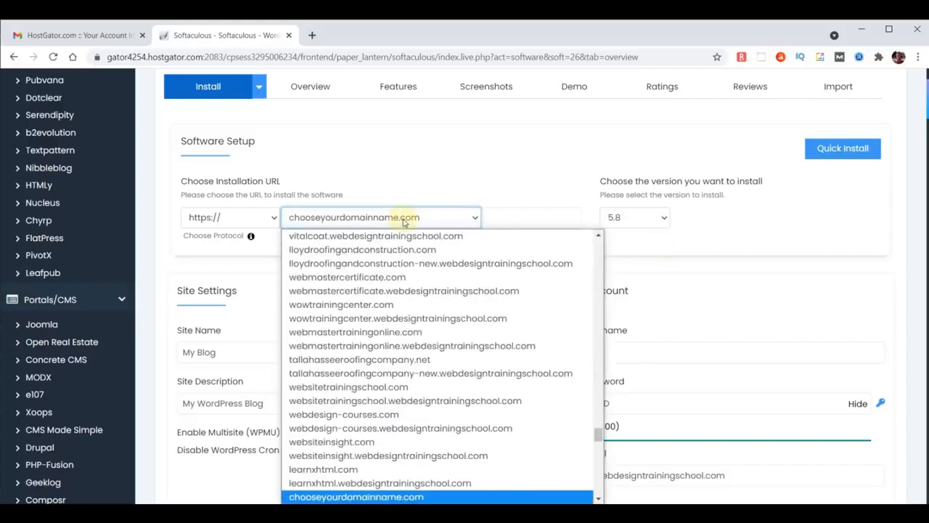
left_click(354, 496)
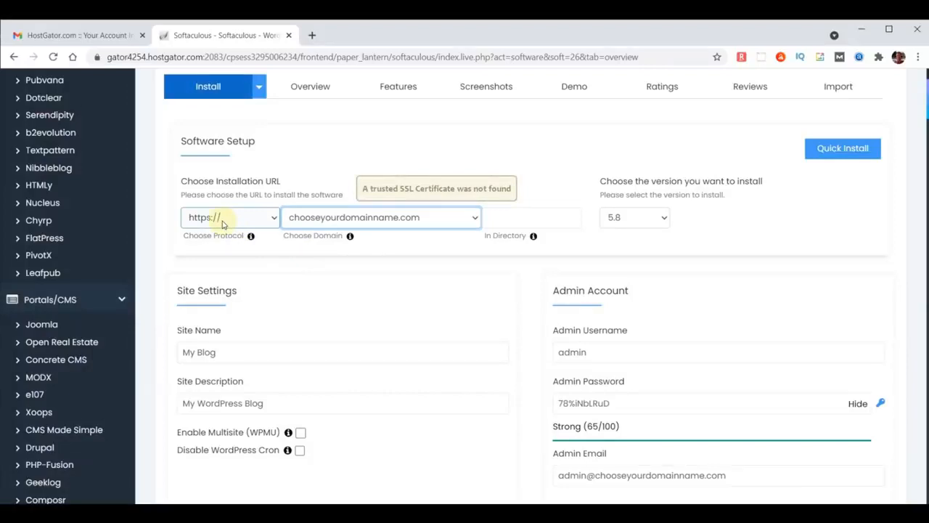
left_click(222, 225)
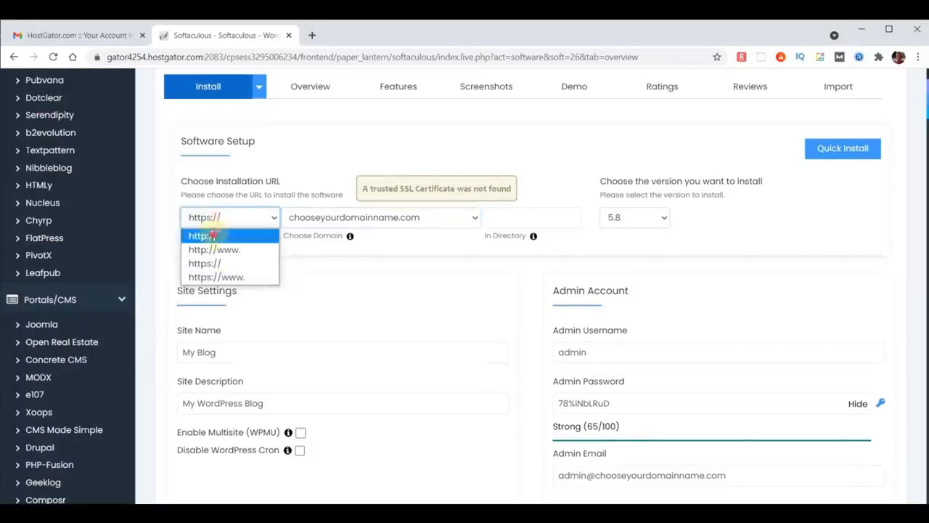
left_click(214, 235)
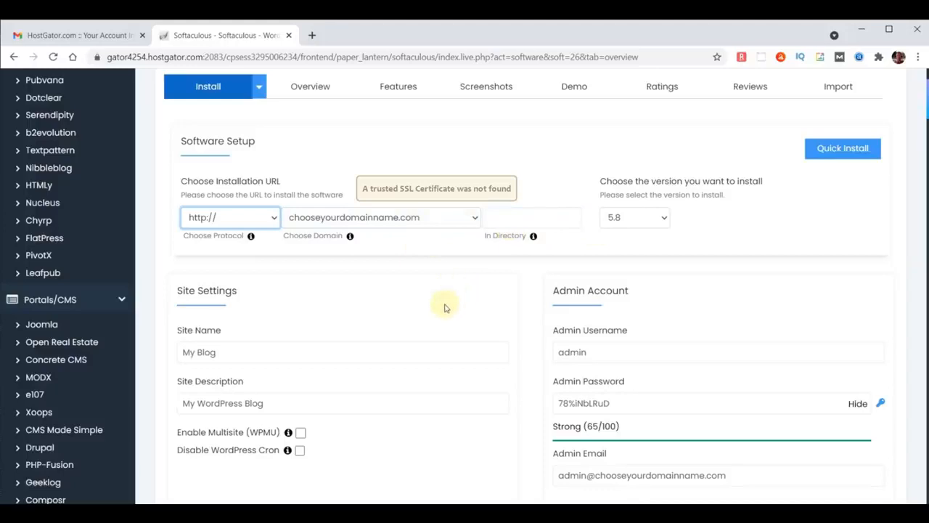
Set the site name to 'WebYoda' and the description to 'Free Online Courses'
scroll(445, 305, "down", 1)
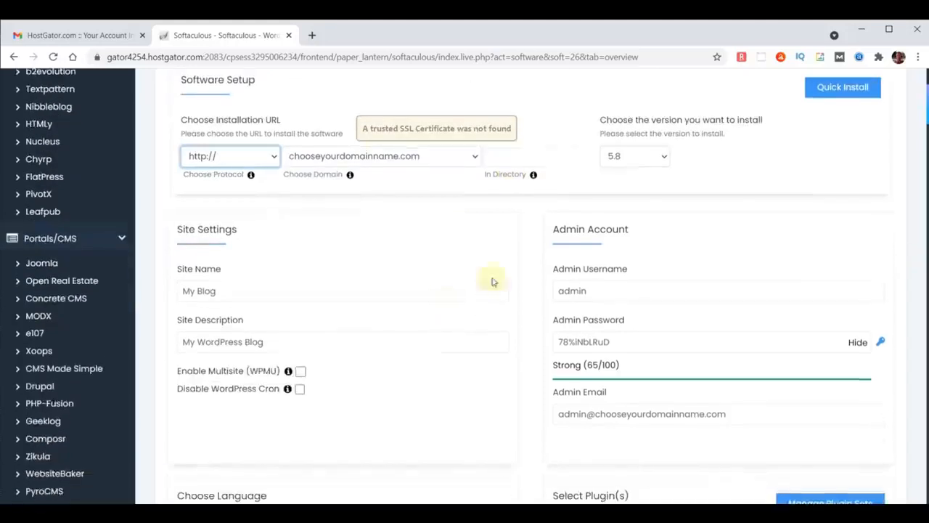
left_click_drag(241, 291, 124, 295)
type("WebYoda")
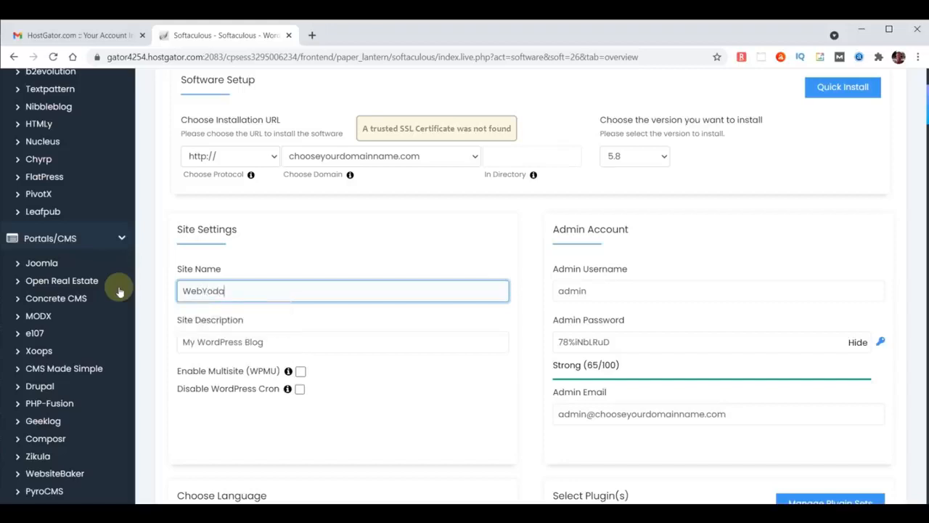
left_click_drag(273, 343, 148, 337)
type("Fre")
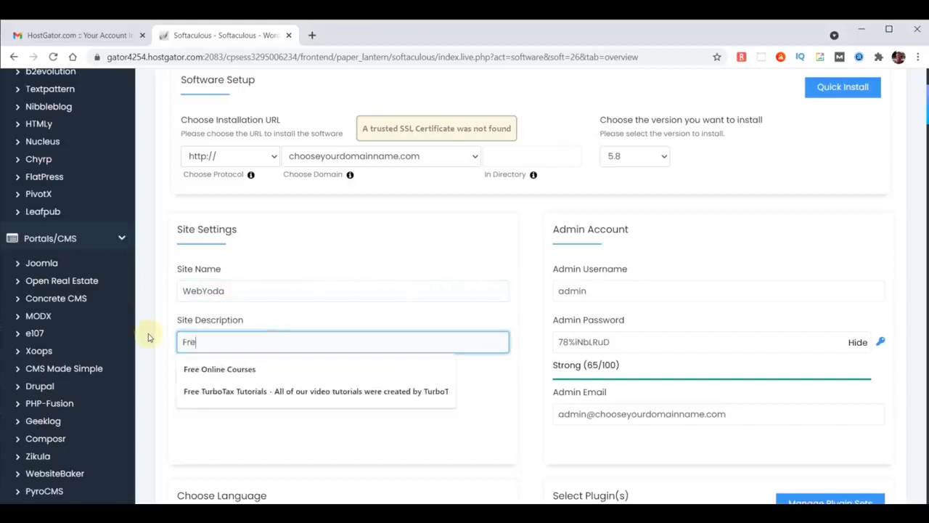
type("e Online")
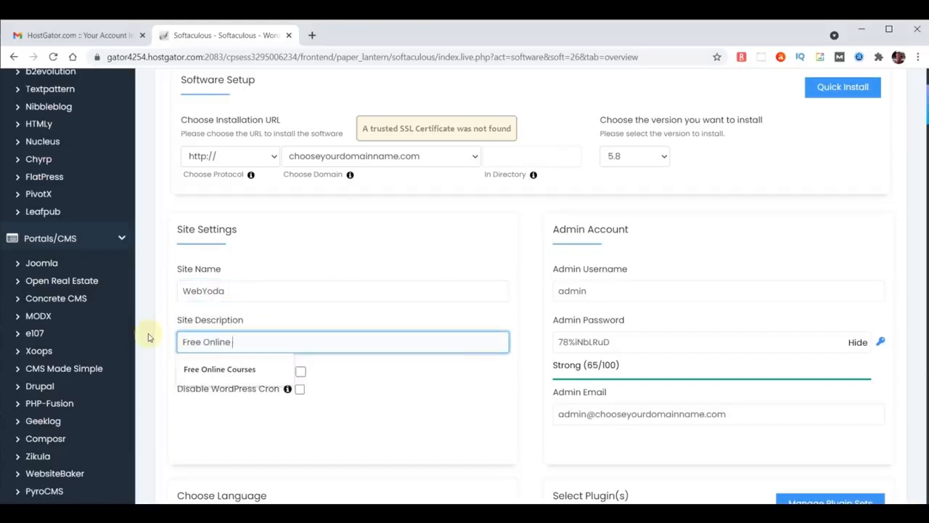
type(" Courses")
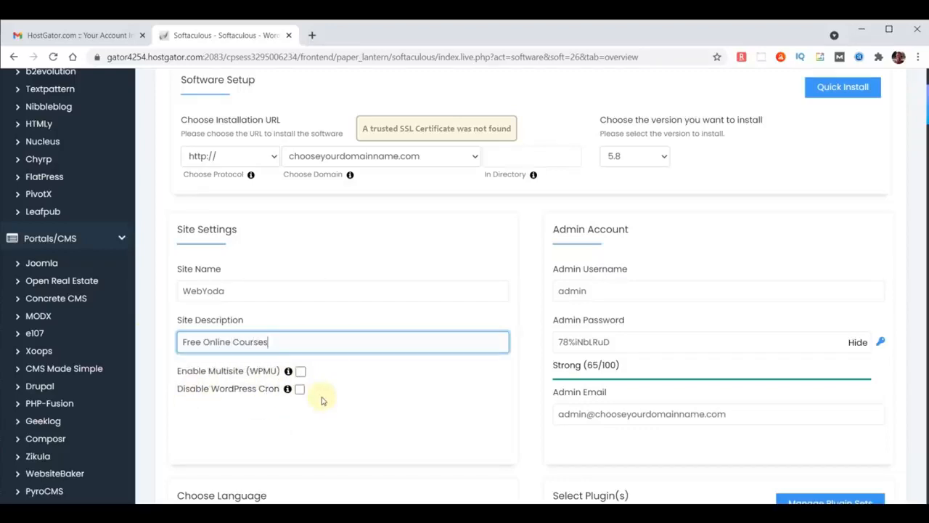
Replace the default admin username, password and e-mail with the new admin's login details
double_click(597, 291)
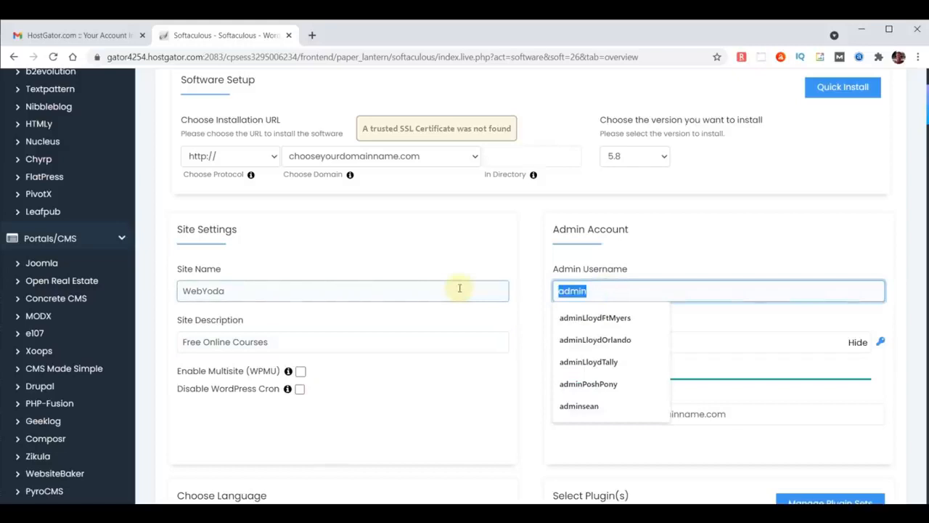
type("yodauser")
left_click(584, 317)
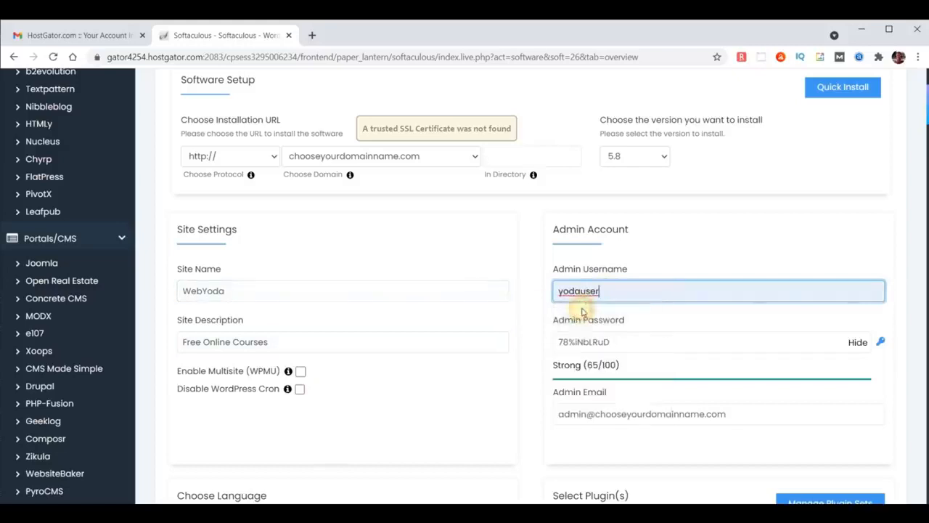
left_click(858, 343)
left_click_drag(703, 338, 474, 337)
type("•••••••••••")
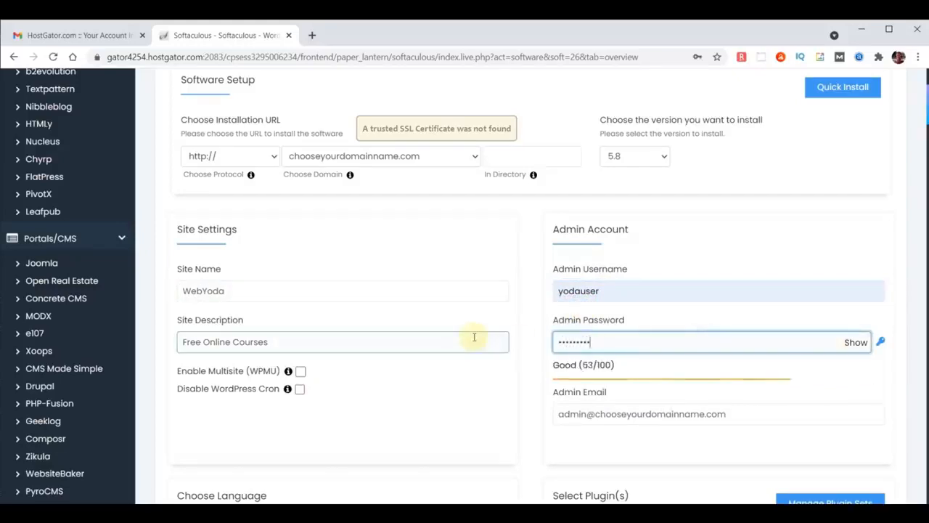
triple_click(752, 416)
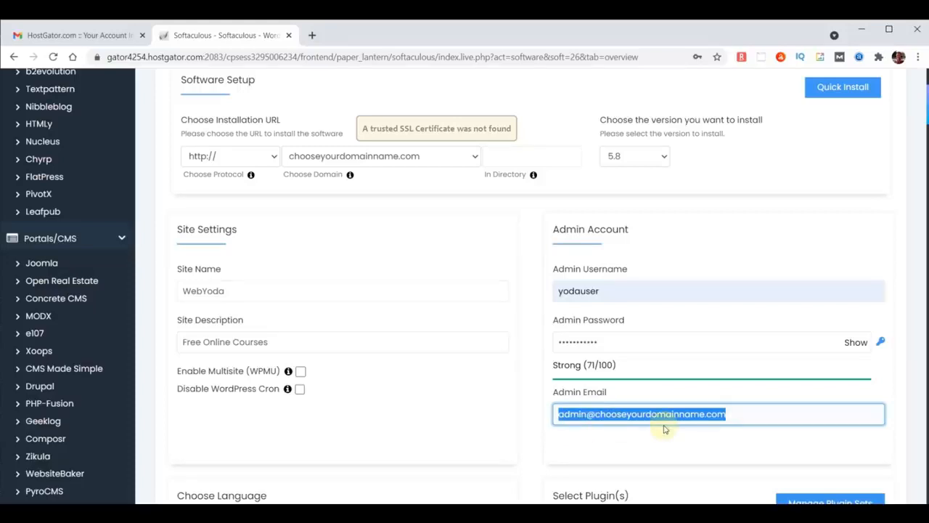
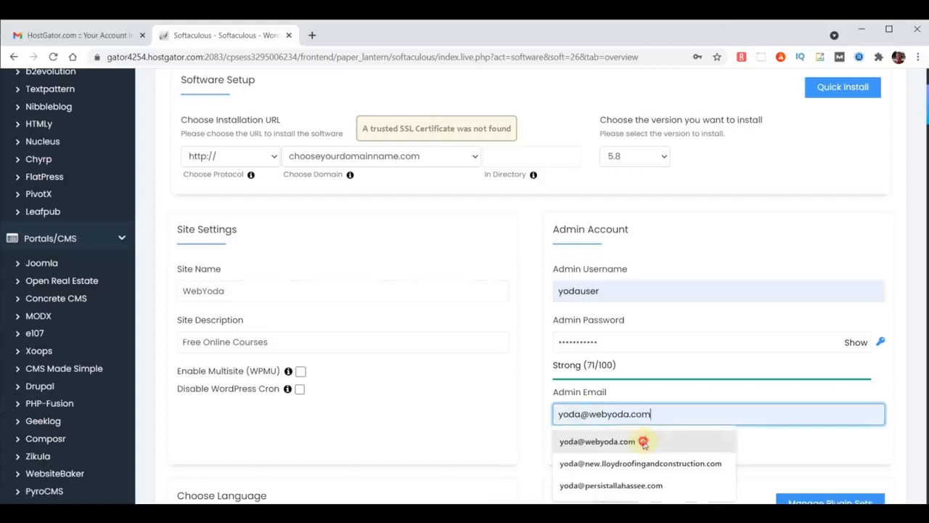
left_click(641, 440)
left_click_drag(664, 415, 522, 417)
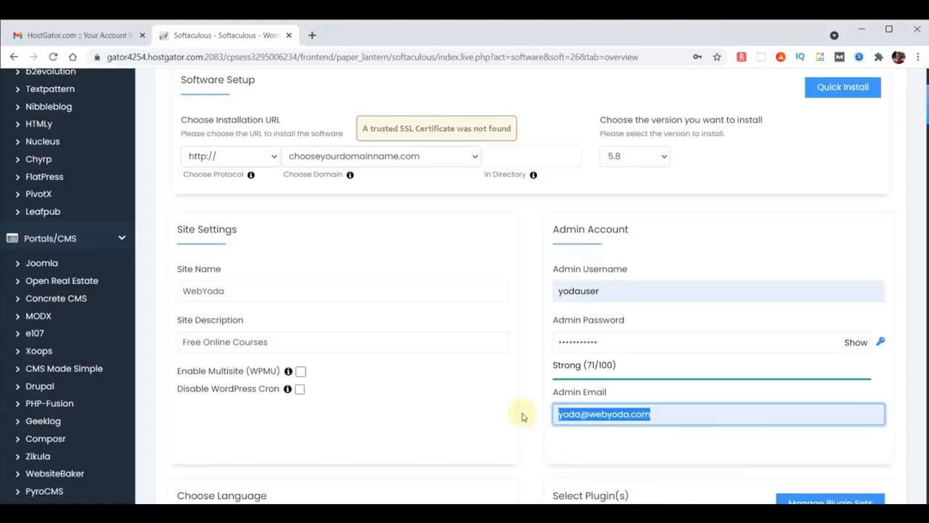
left_click(523, 417)
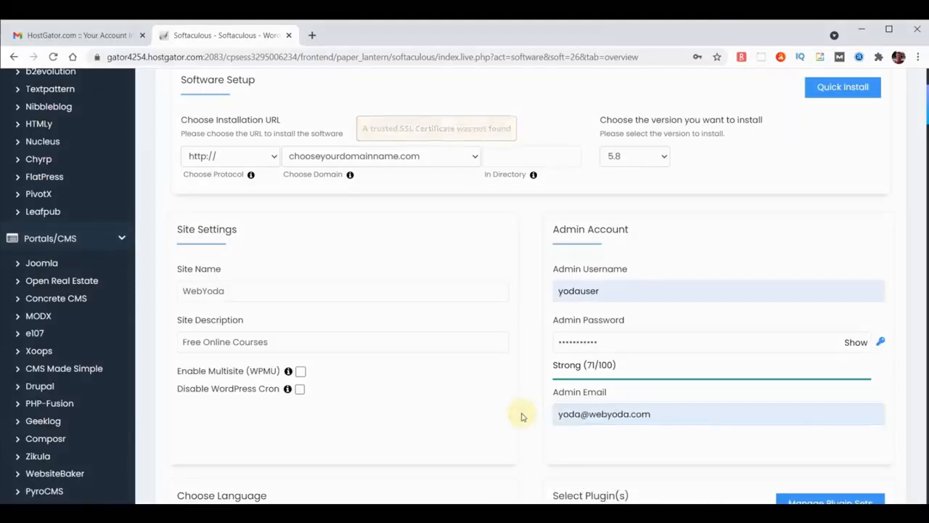
Enter the admin's e-mail for installation details and run the WordPress install on chooseyourdomainname.com
scroll(520, 415, "down", 3)
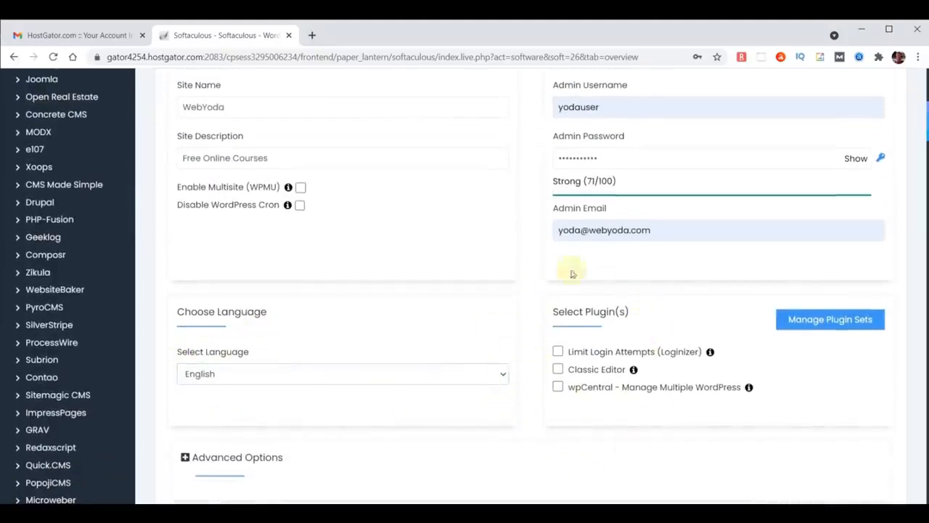
scroll(642, 302, "down", 3)
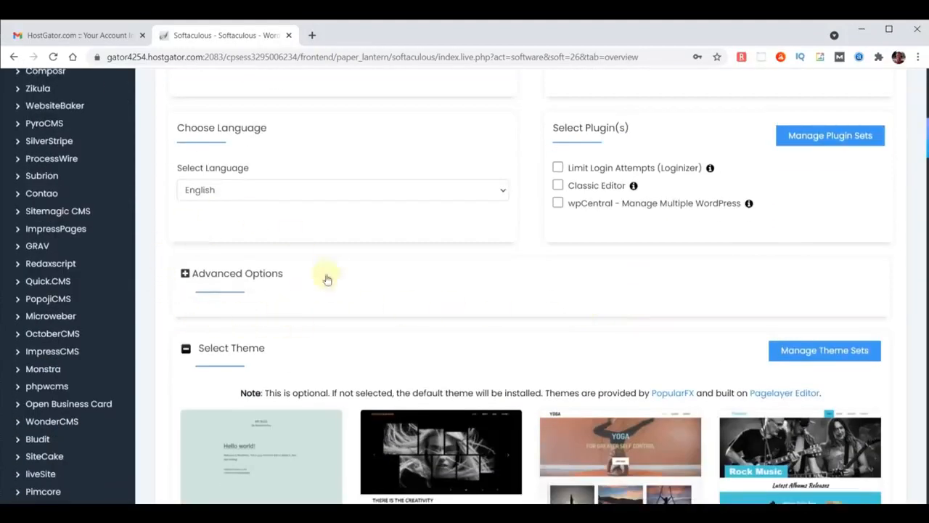
scroll(538, 355, "down", 5)
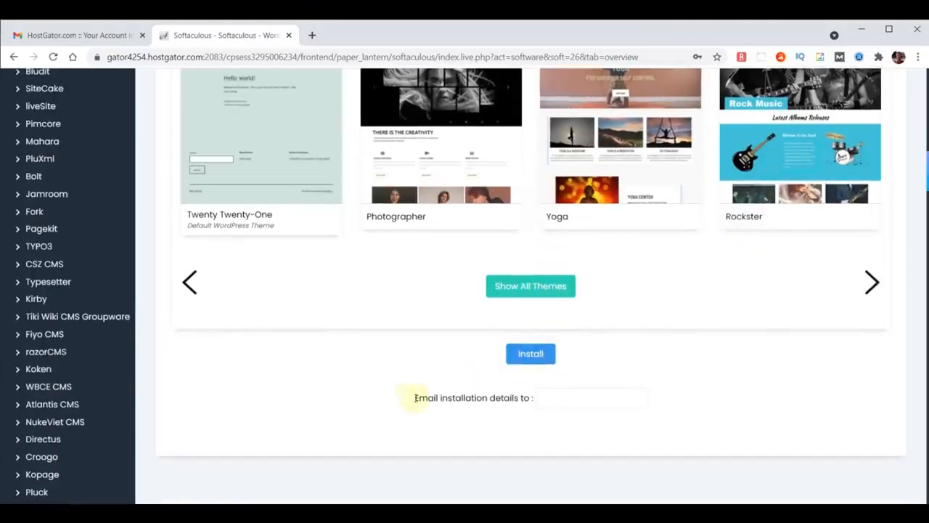
left_click(550, 400)
left_click(551, 400)
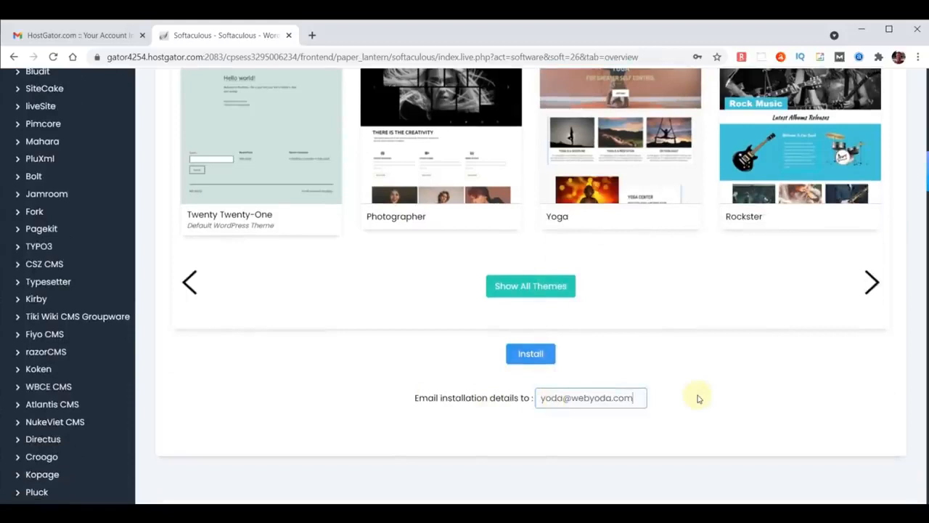
left_click(537, 356)
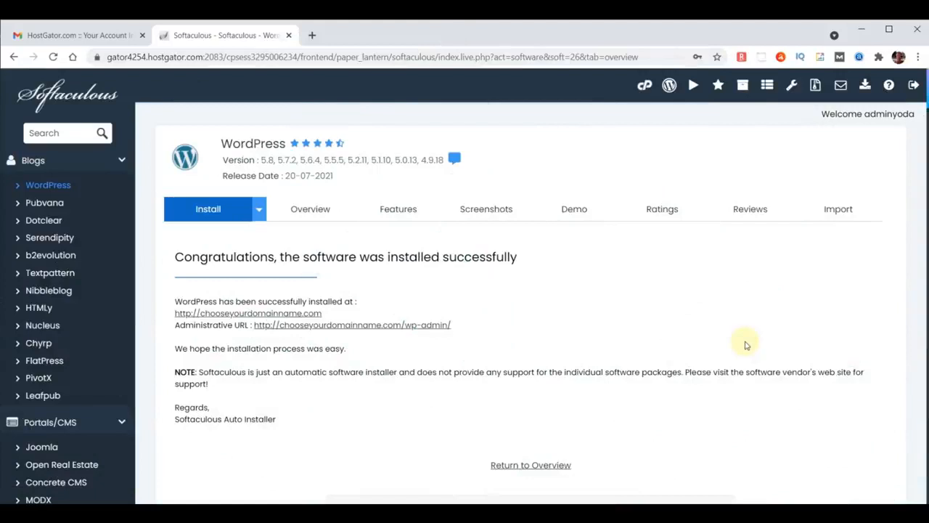
Load chooseyourdomainname.com in a new tab, then go to its /wp-admin login page
left_click(312, 34)
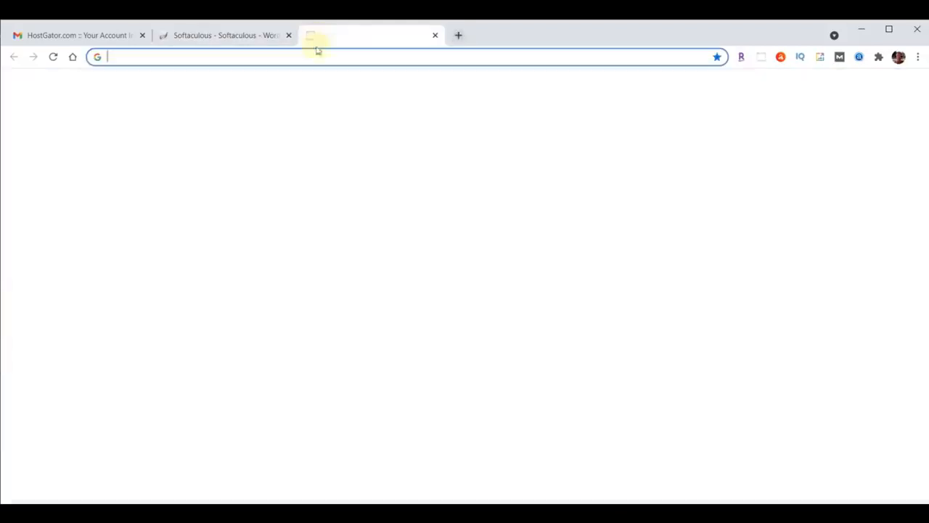
left_click(317, 54)
type("chooseyourdomainname.com")
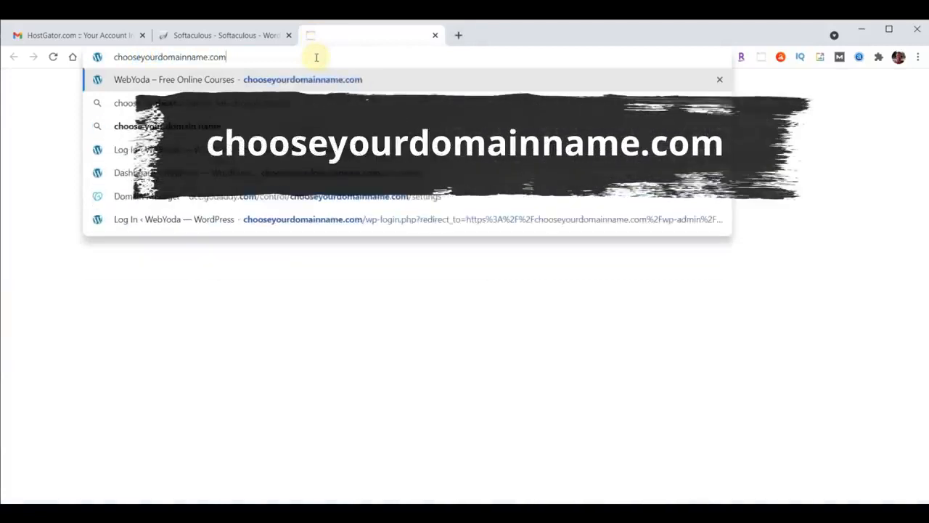
key("Return")
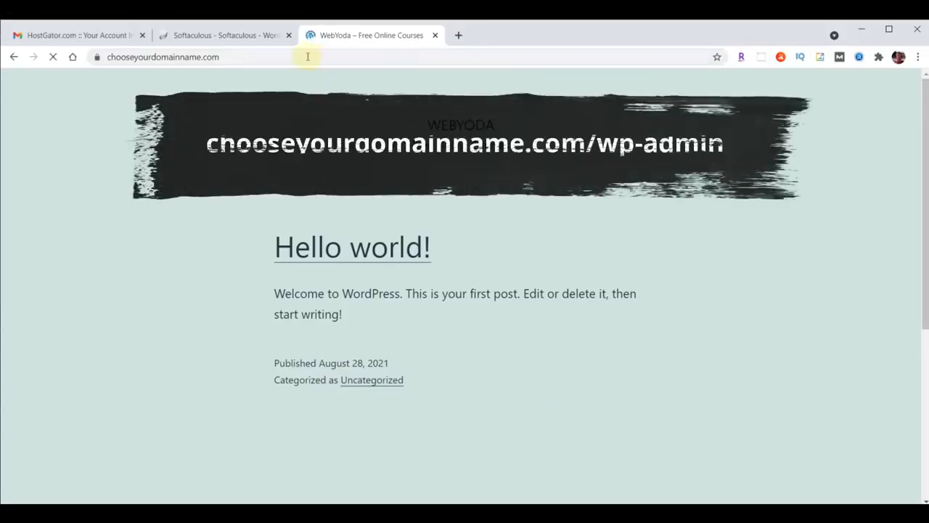
left_click(308, 57)
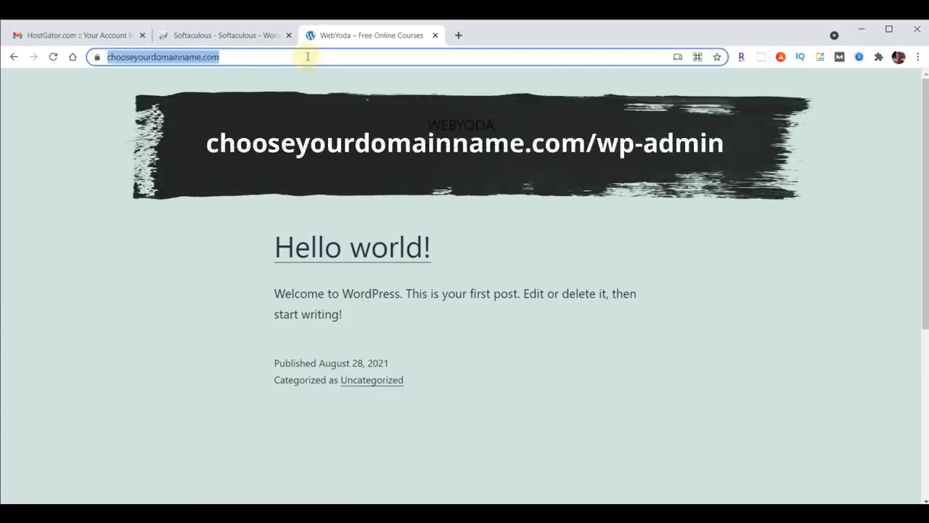
left_click(308, 57)
type("wp-admin")
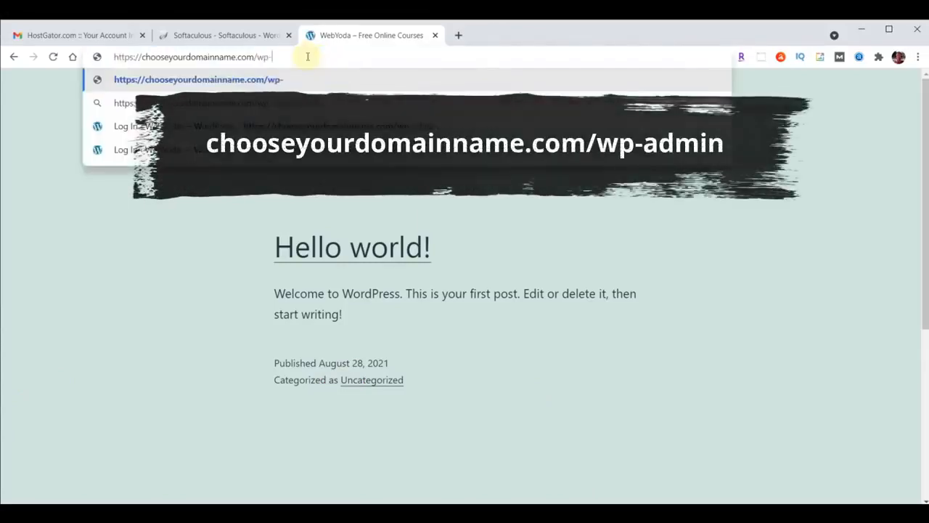
key("Return")
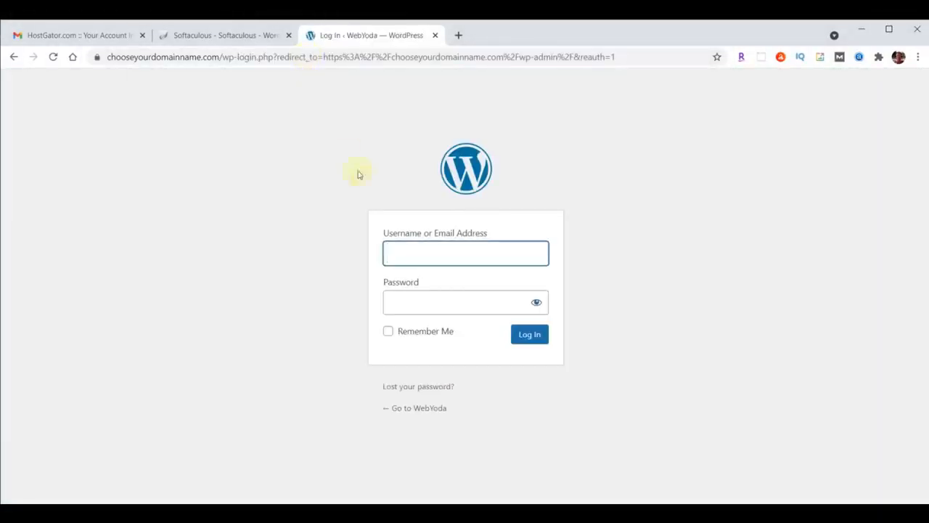
Log in to WordPress with the admin username and the pasted password
left_click(423, 255)
type("yodauser")
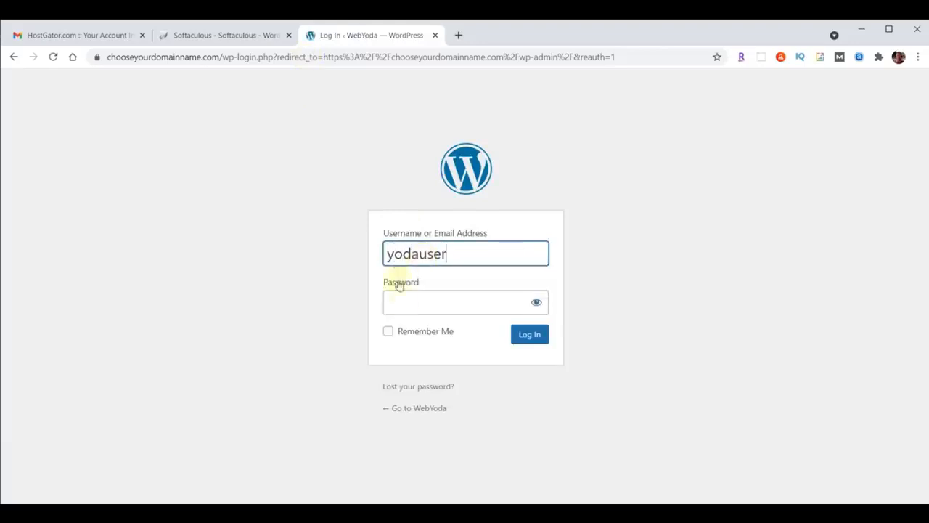
left_click(404, 305)
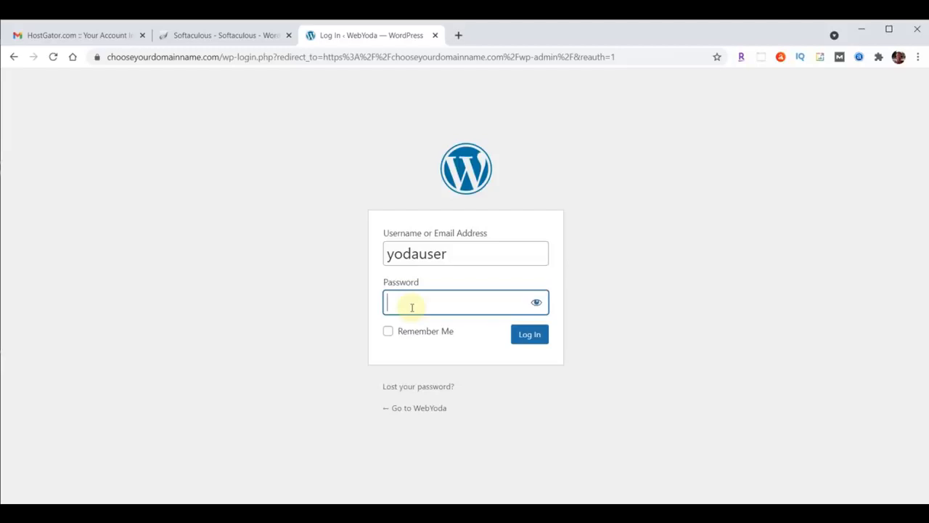
key("ctrl+v")
left_click(531, 338)
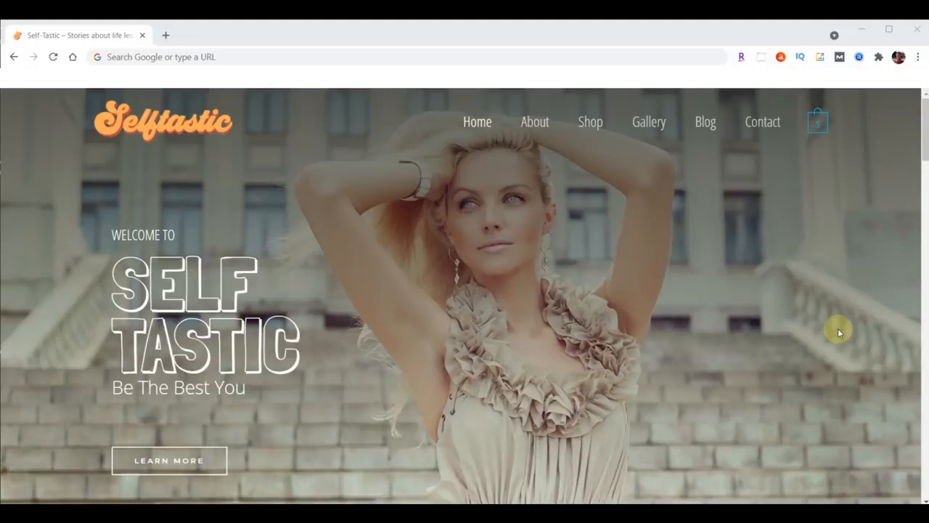
Go to sample.self-tastic.com/wp-admin and log in with the pasted password
left_click(240, 58)
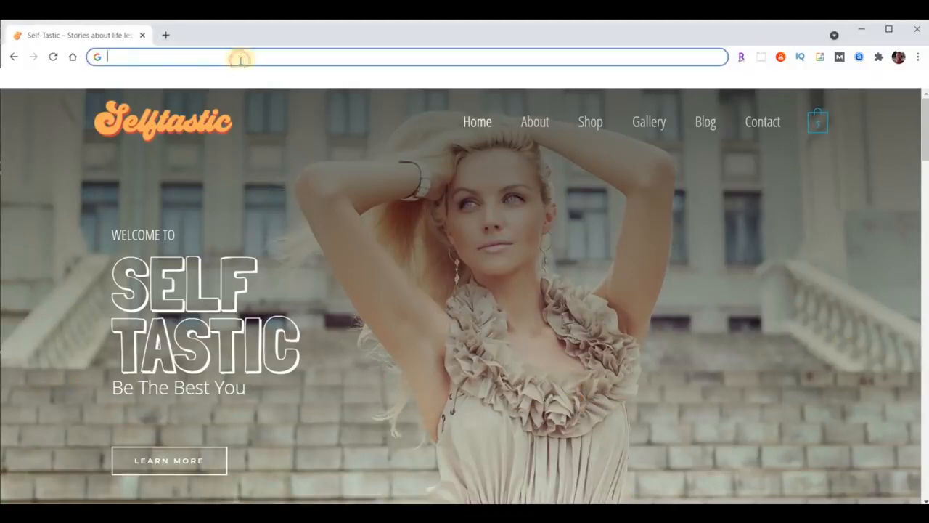
type("sample.self-tastic.com/wp-admin")
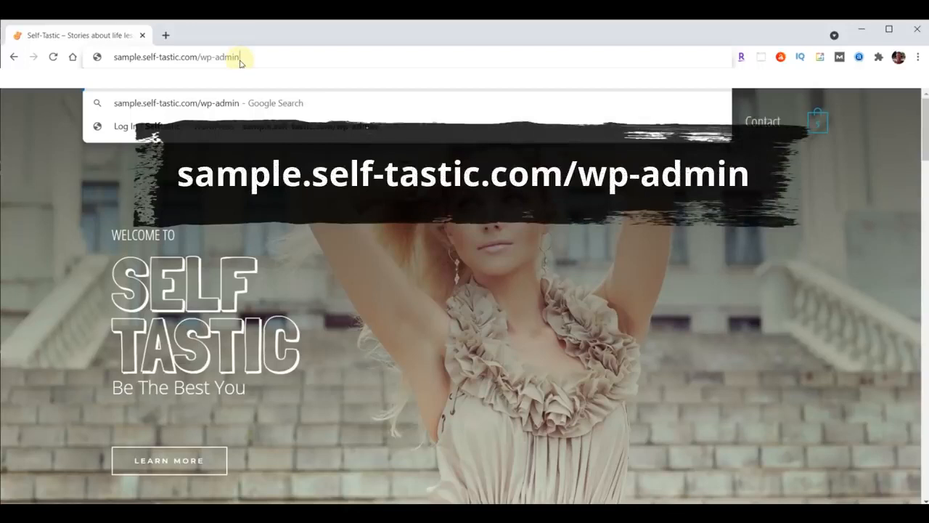
key("Return")
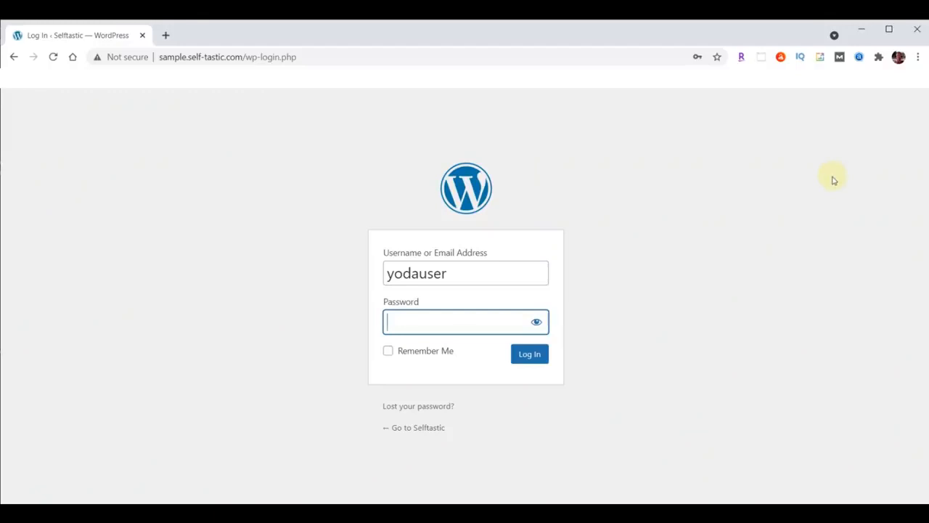
key("ctrl+v")
left_click(516, 357)
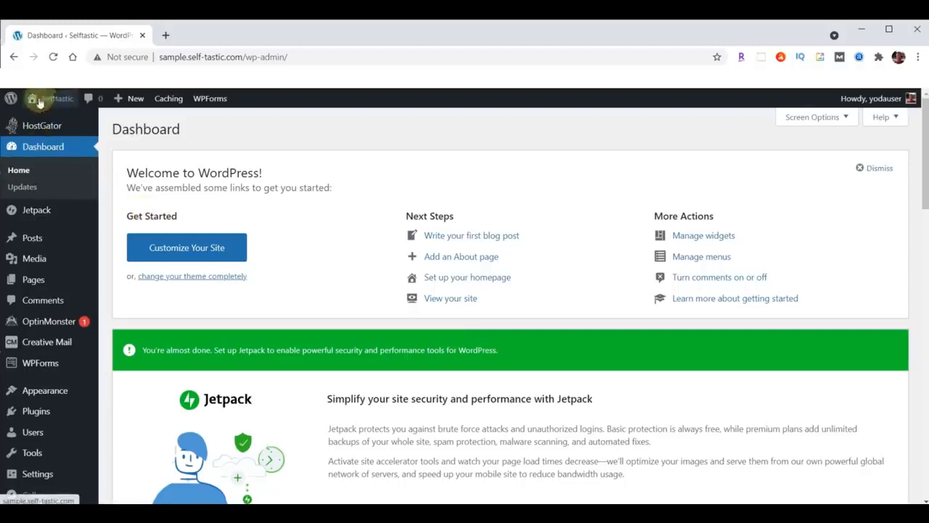
Open the Selftastic site's Visit Site link in a new tab and switch to it
mouse_move(56, 100)
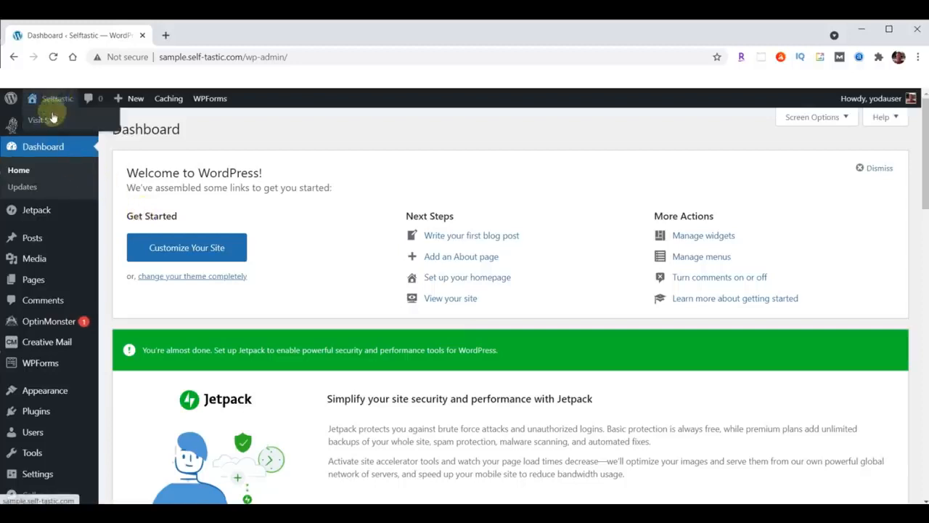
right_click(51, 120)
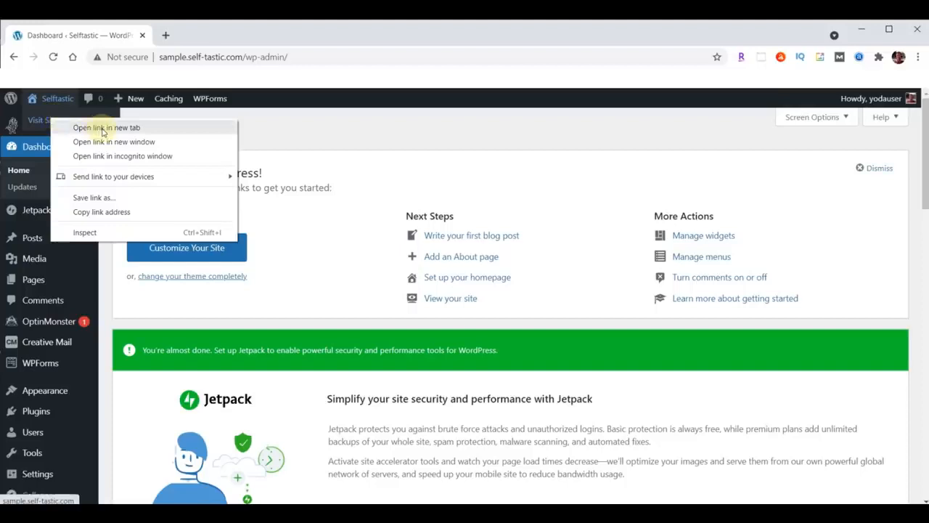
left_click(104, 128)
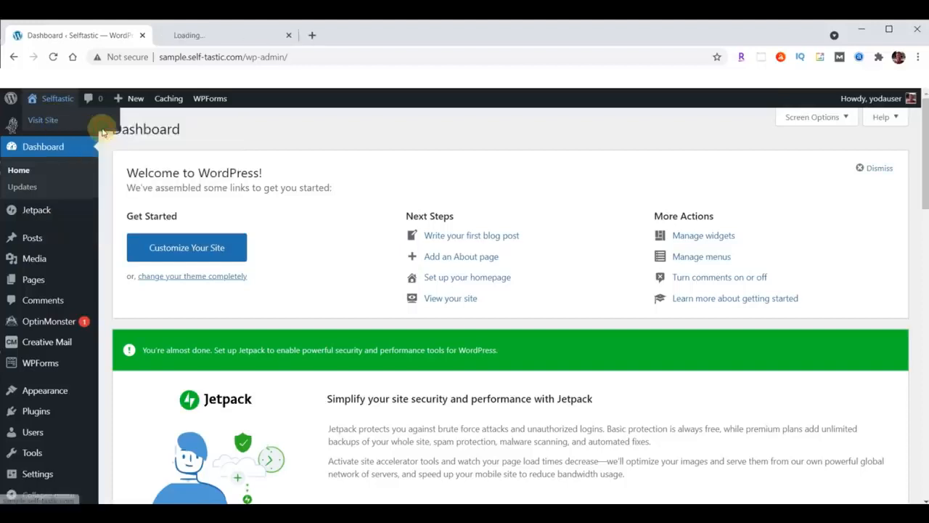
left_click(218, 35)
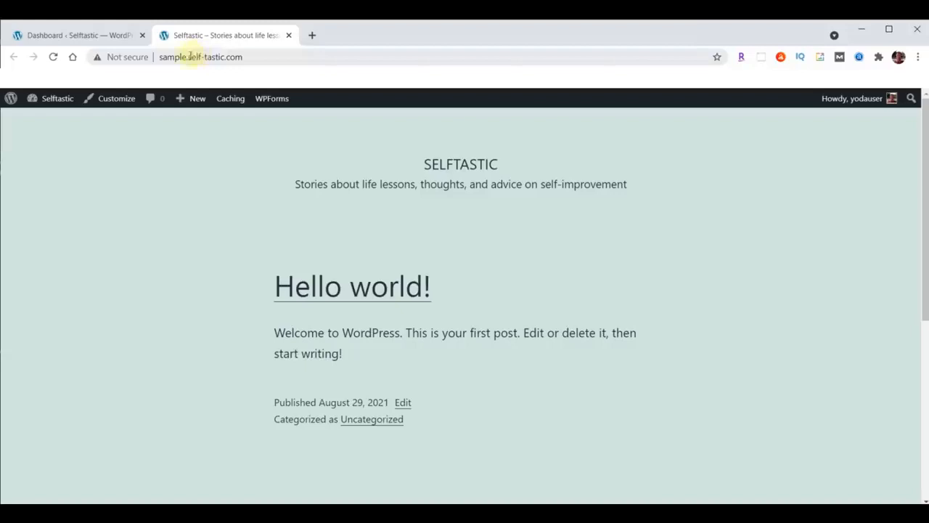
Copy the self-tastic.com domain and load it in another new tab
left_click_drag(189, 57, 245, 57)
key("ctrl+c")
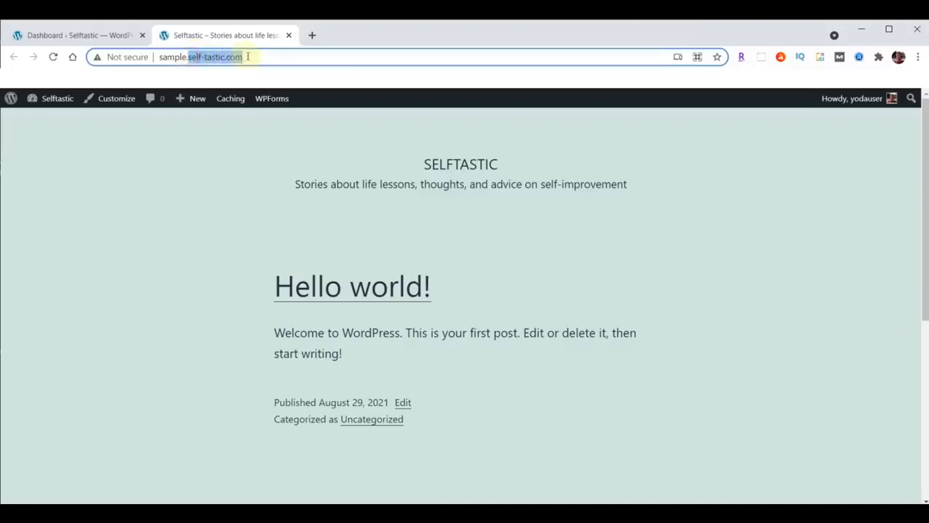
left_click(312, 34)
left_click(284, 59)
key("ctrl+v")
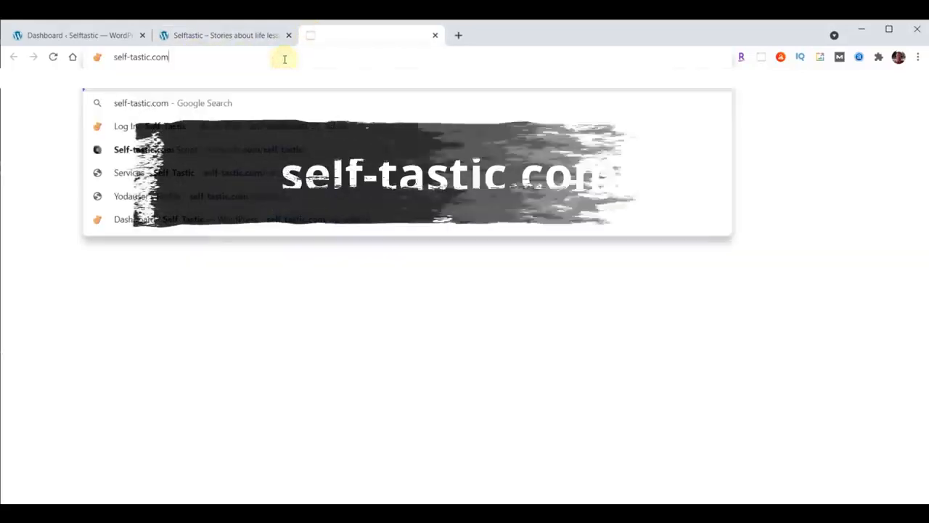
key("Return")
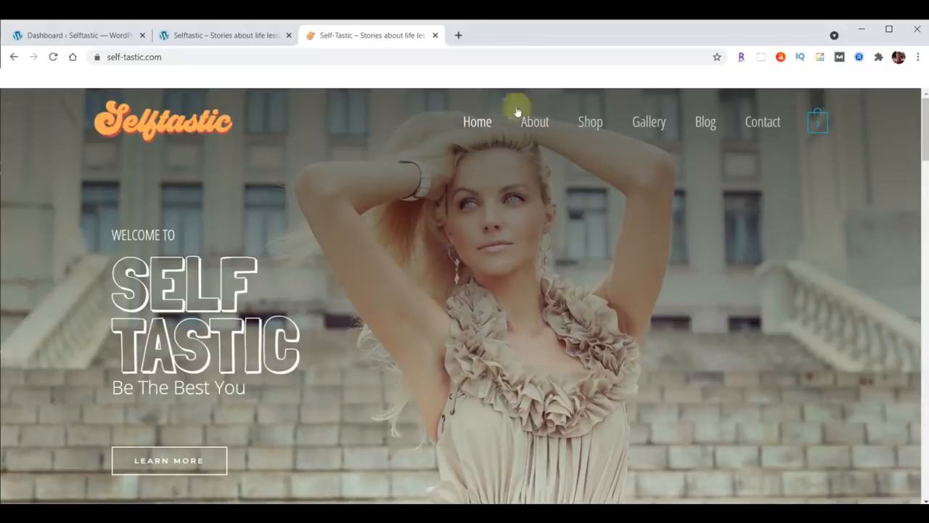
Load webyoda.com/selftastic in a new tab to show the Self-Tastic.com Script doc
left_click(458, 38)
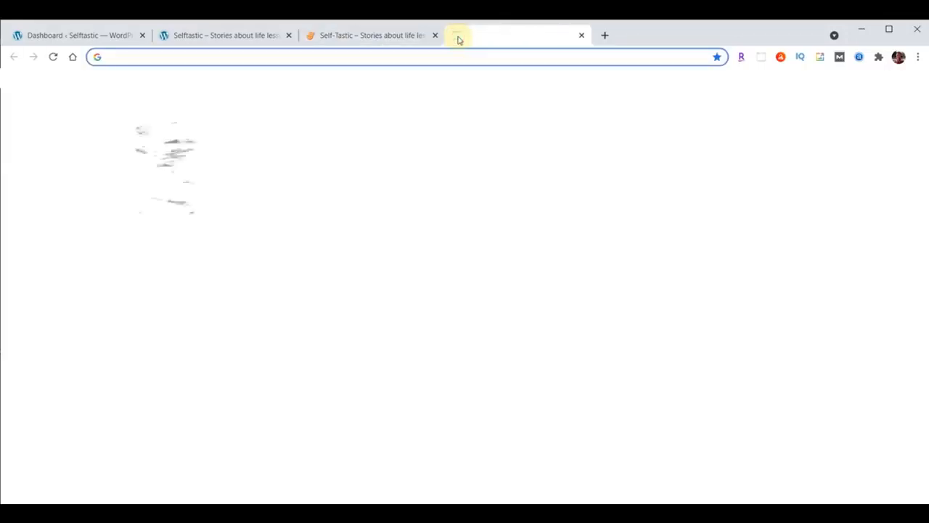
type("webyoda.com/selftastic")
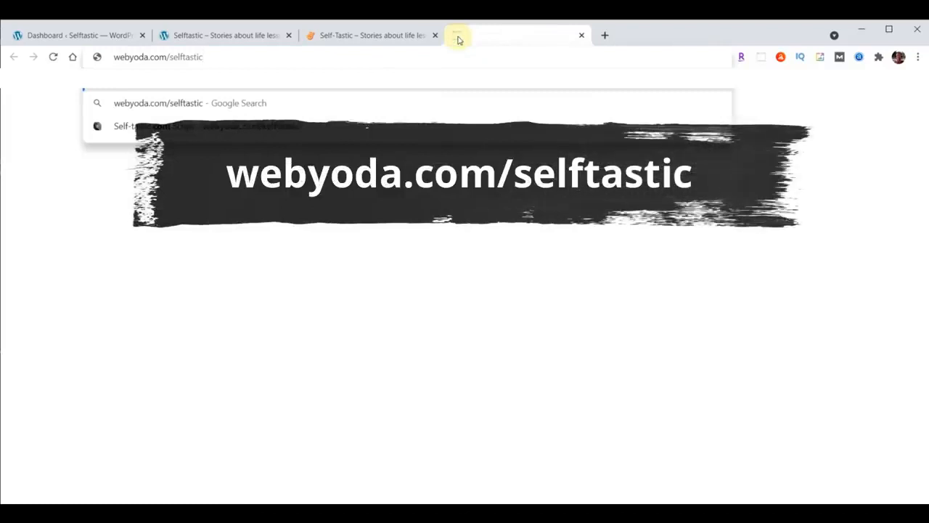
key("Return")
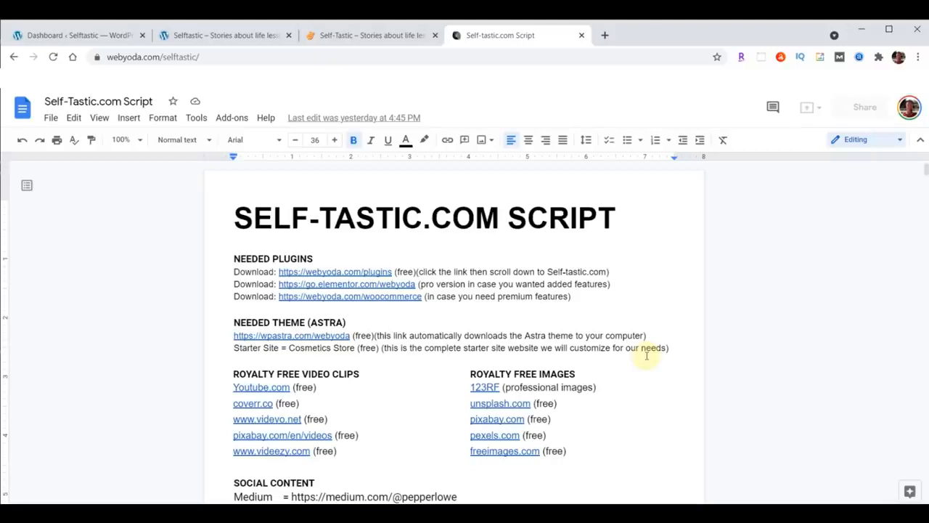
Download content-selftastic.zip from webyoda.com/content and reveal it in the Downloads folder
left_click(605, 35)
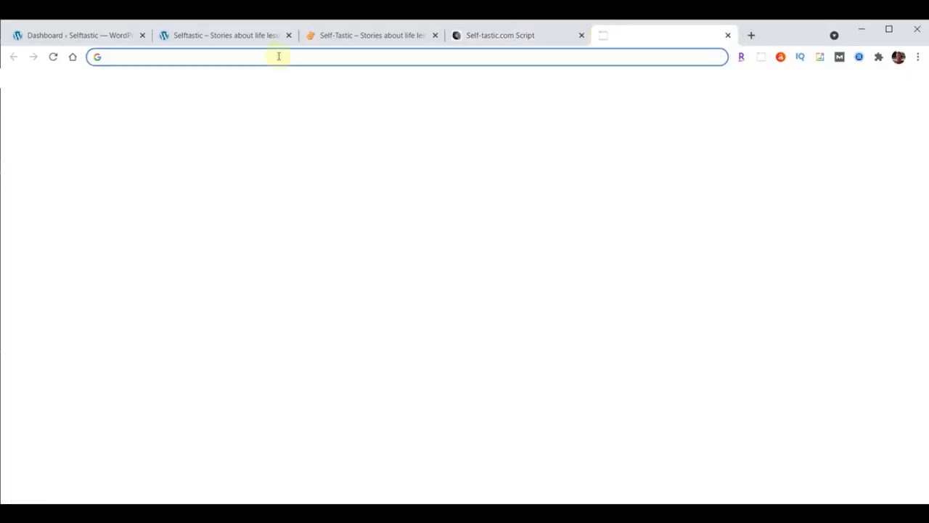
type("webyoda.com/content")
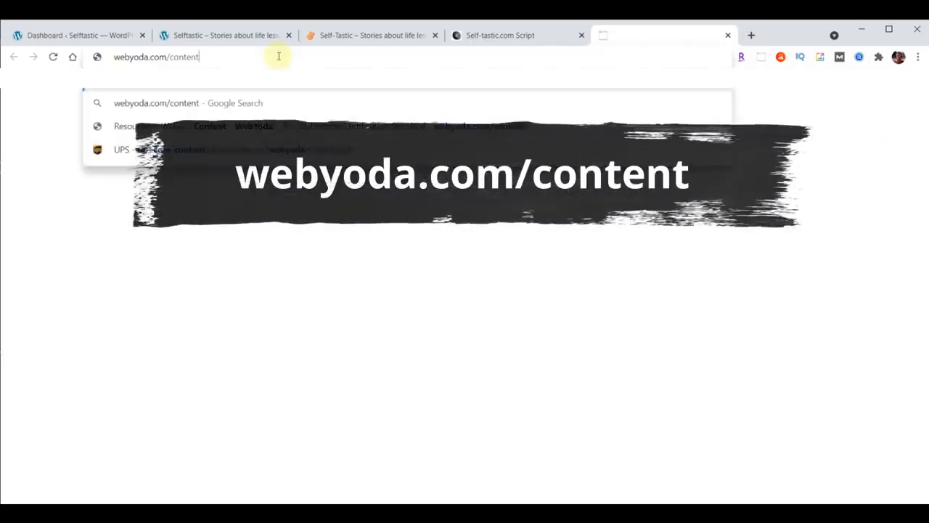
key("Return")
scroll(842, 262, "down", 2)
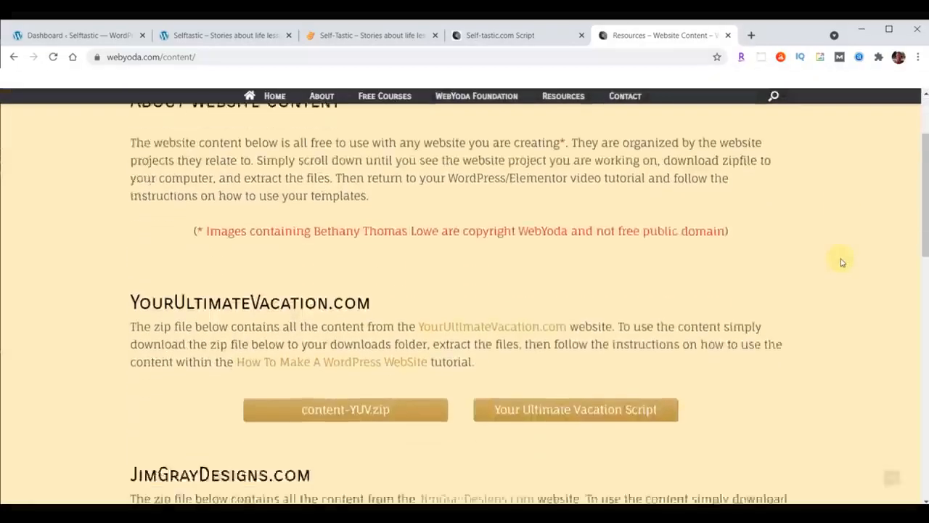
scroll(842, 262, "down", 8)
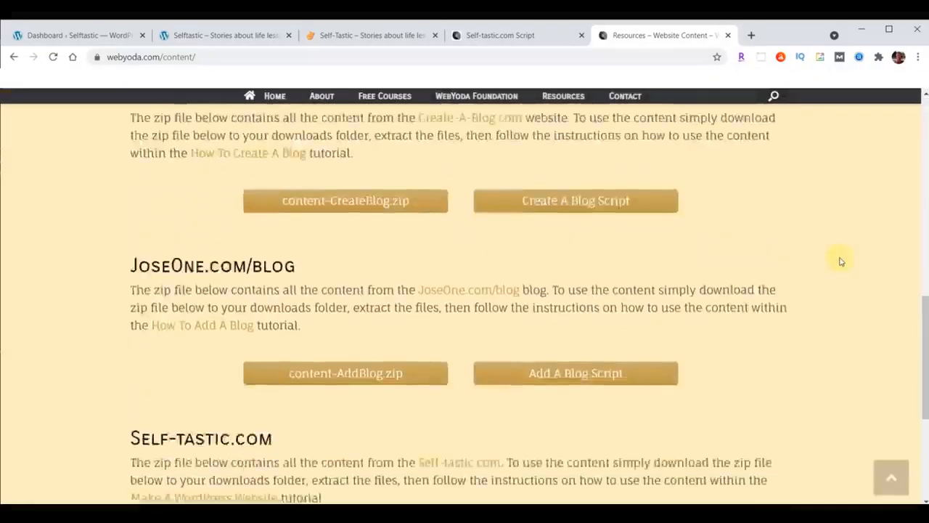
scroll(843, 262, "down", 2)
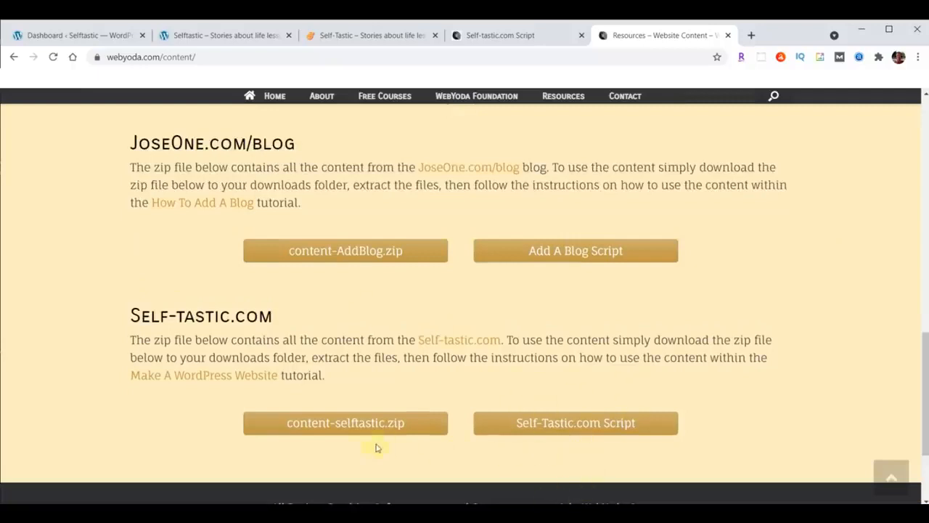
left_click(347, 423)
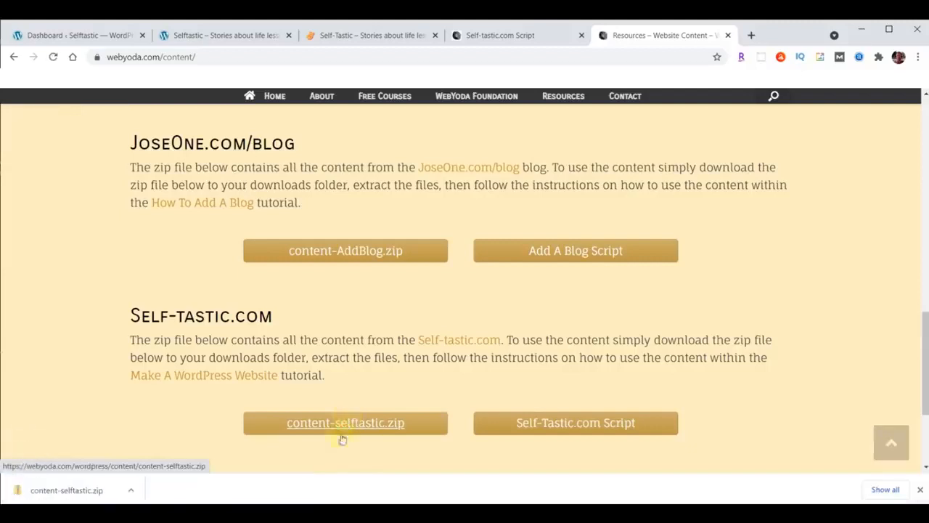
left_click(131, 491)
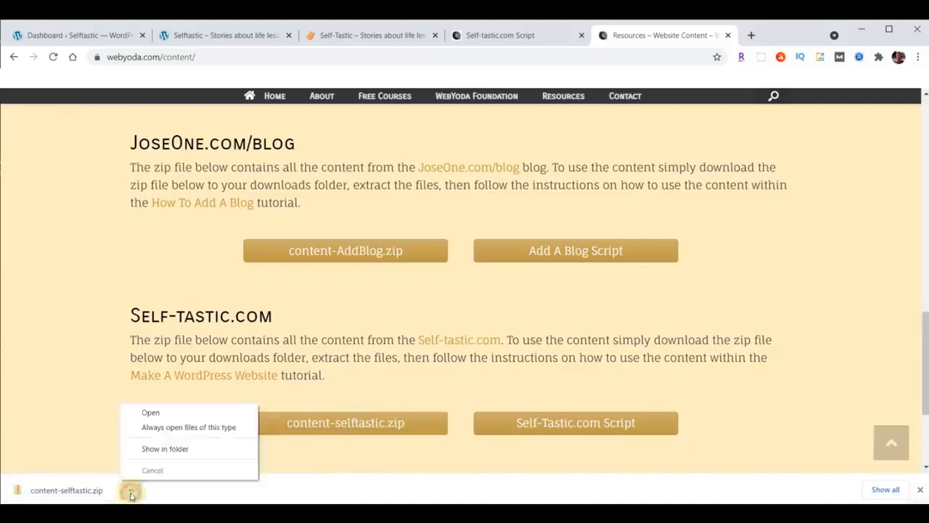
left_click(154, 448)
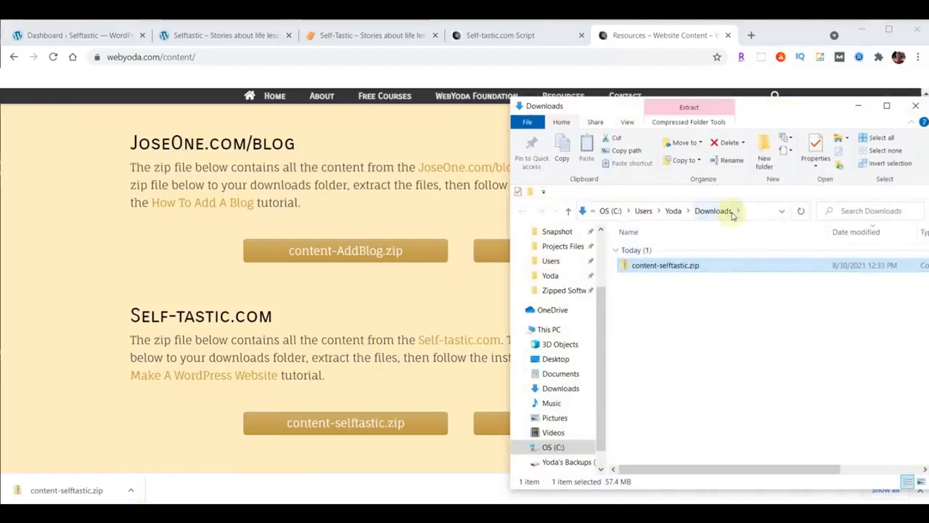
Extract content-selftastic.zip into a content-selftastic folder in Downloads
right_click(651, 268)
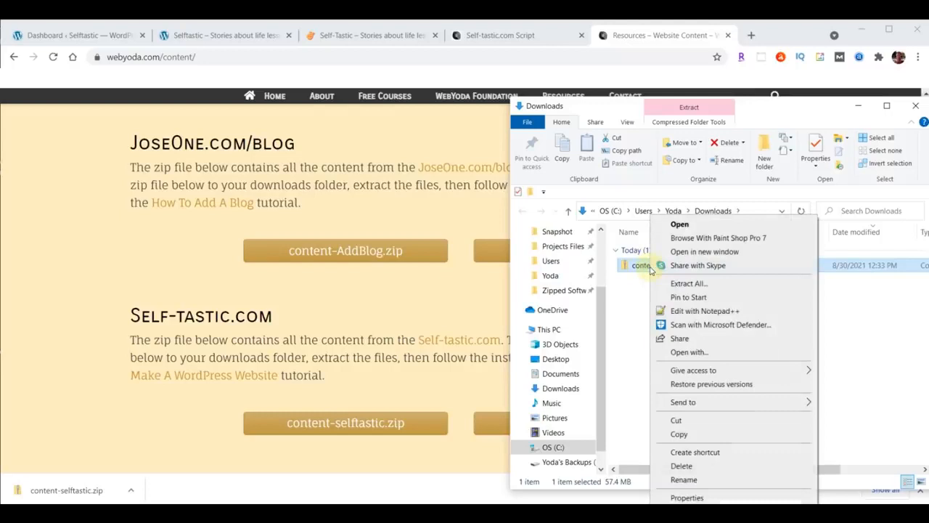
left_click(683, 283)
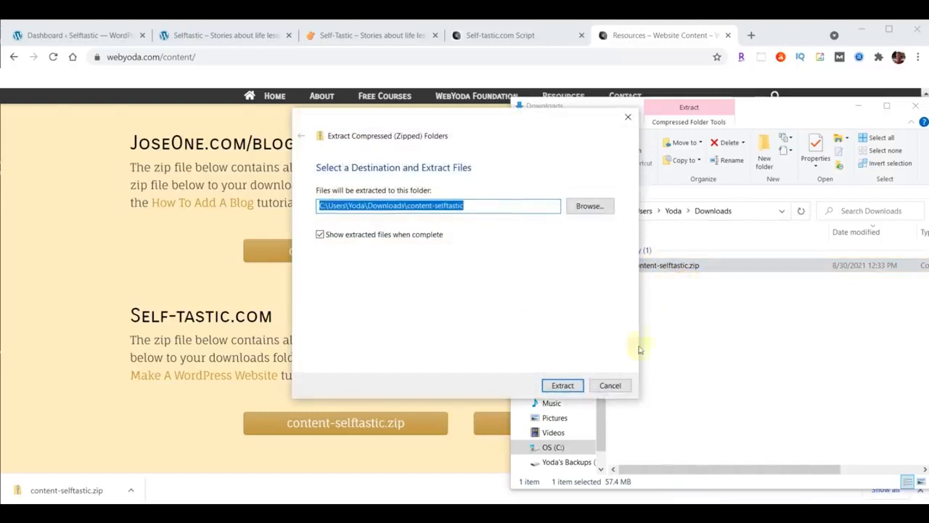
left_click(561, 385)
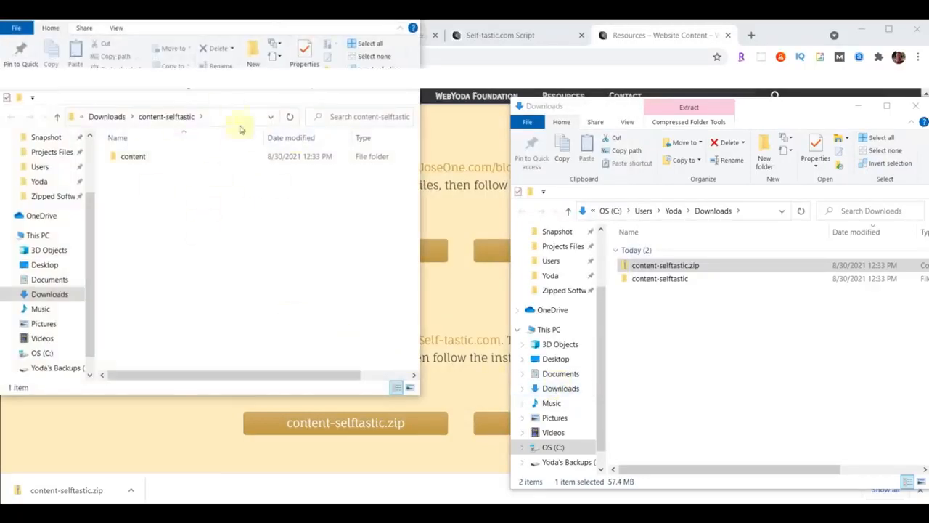
Open the extracted content folder and browse its 139 image files
left_click(915, 106)
left_click_drag(294, 20, 772, 93)
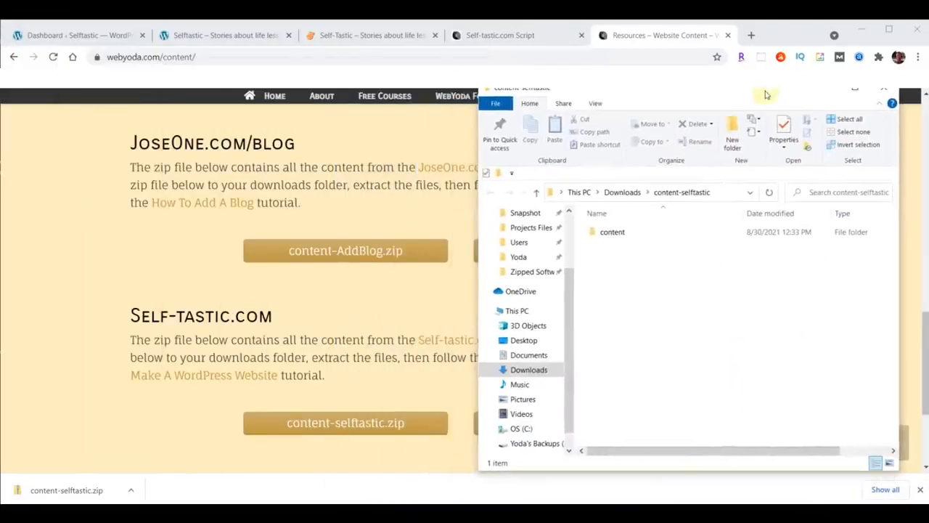
left_click(608, 232)
double_click(608, 231)
scroll(848, 317, "down", 10)
scroll(848, 317, "down", 15)
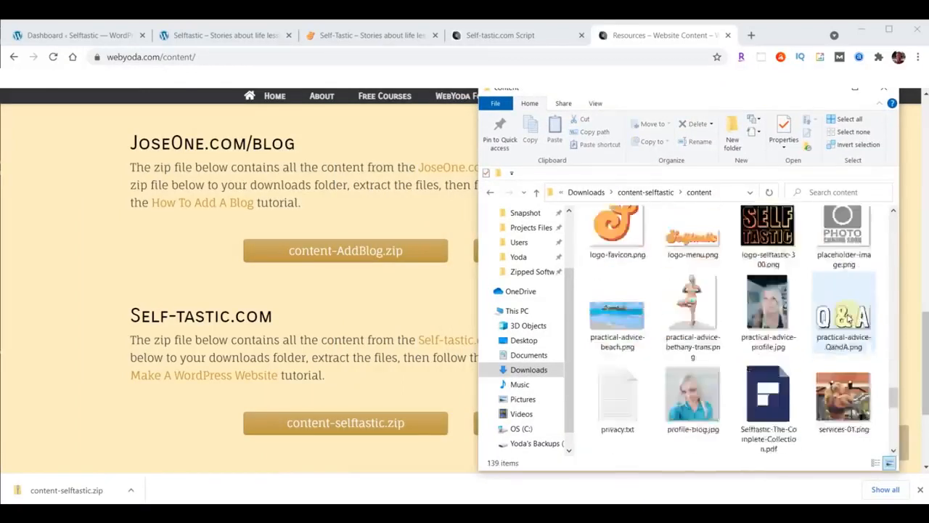
scroll(849, 317, "up", 5)
scroll(849, 317, "up", 20)
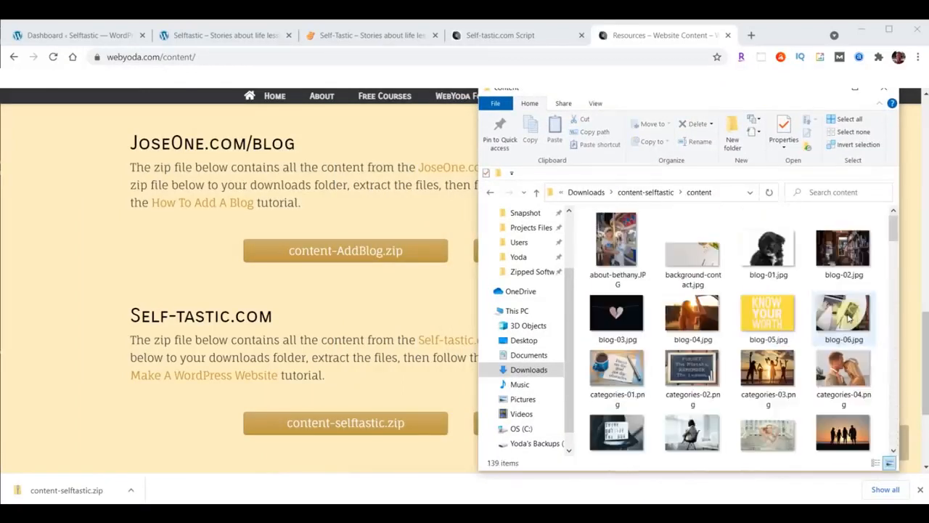
Close the content resources tab and cycle through the Selftastic, Hello world and Dashboard tabs
left_click(728, 34)
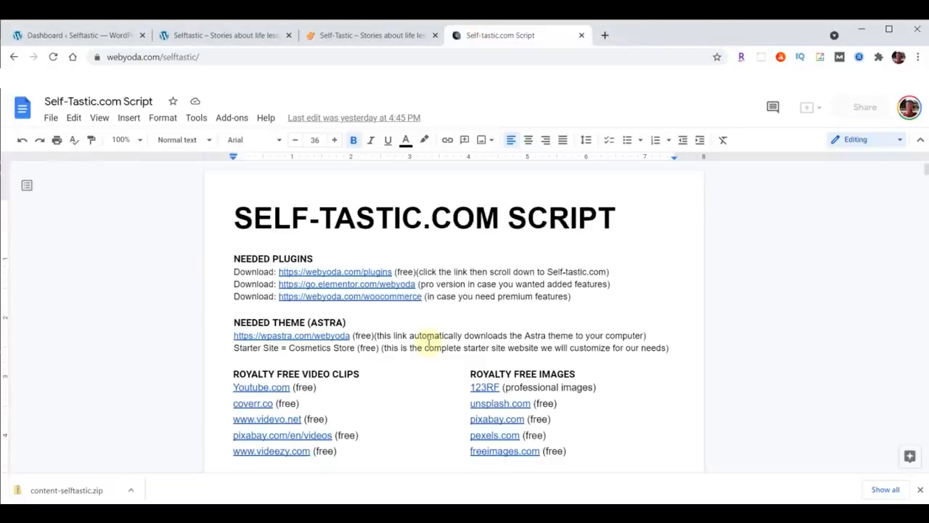
left_click(354, 35)
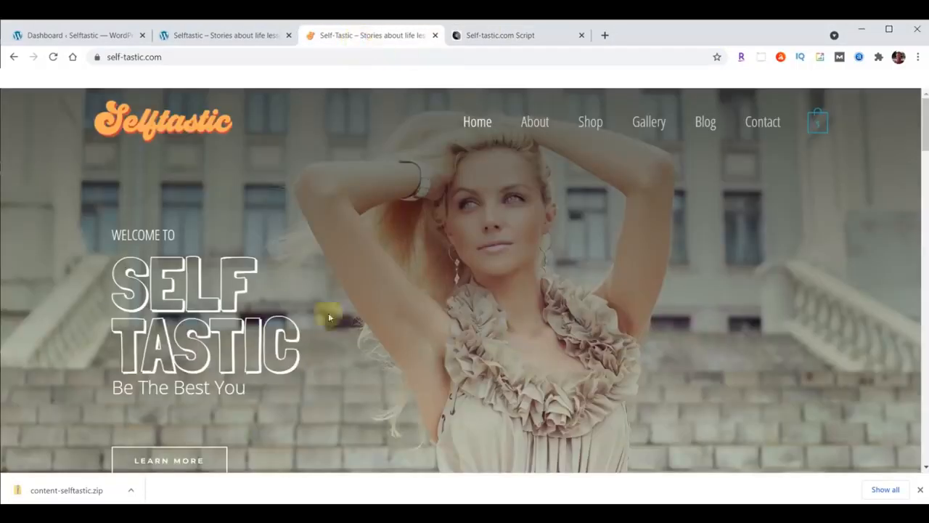
left_click(197, 35)
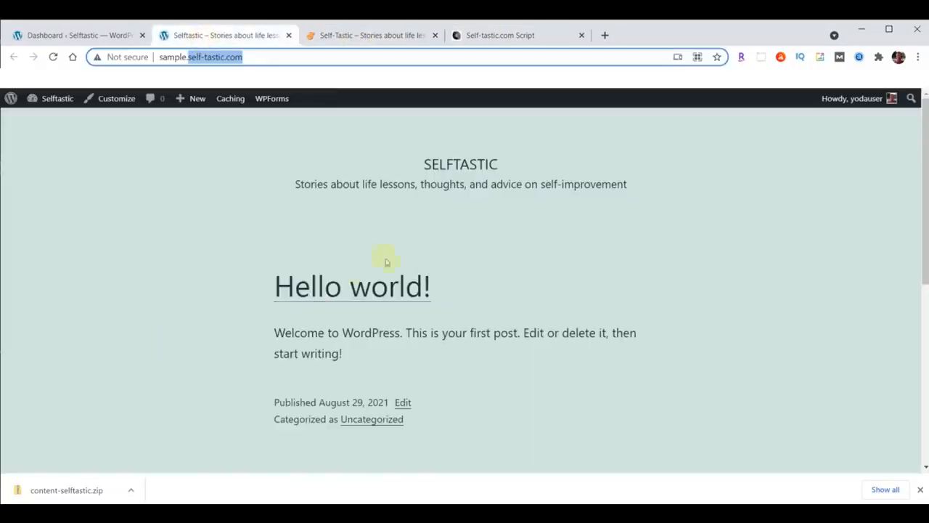
left_click(54, 35)
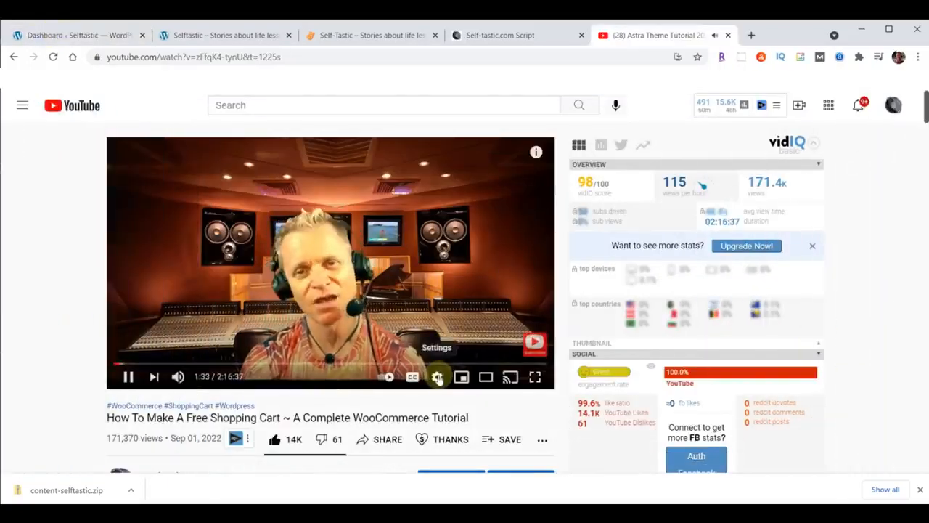
Slow the tutorial video to 0.75 playback speed, then restore Normal speed
left_click(437, 377)
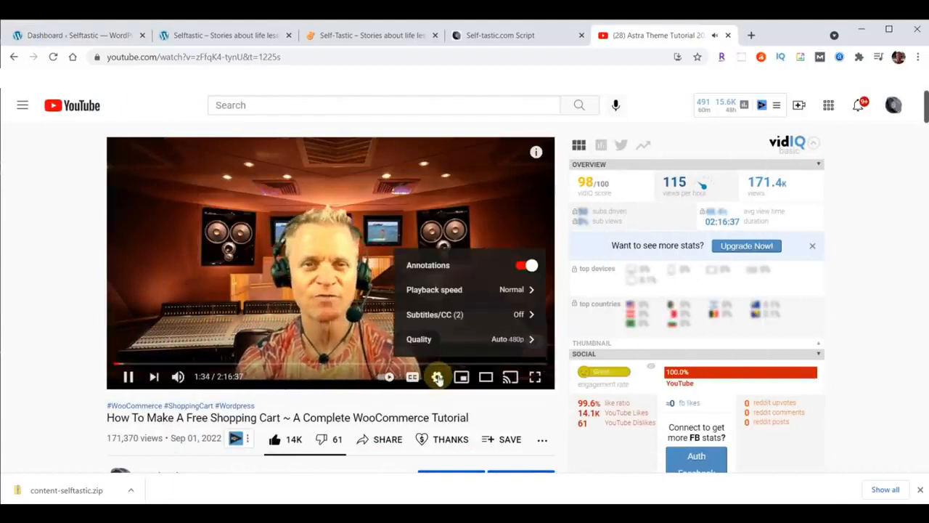
left_click(445, 289)
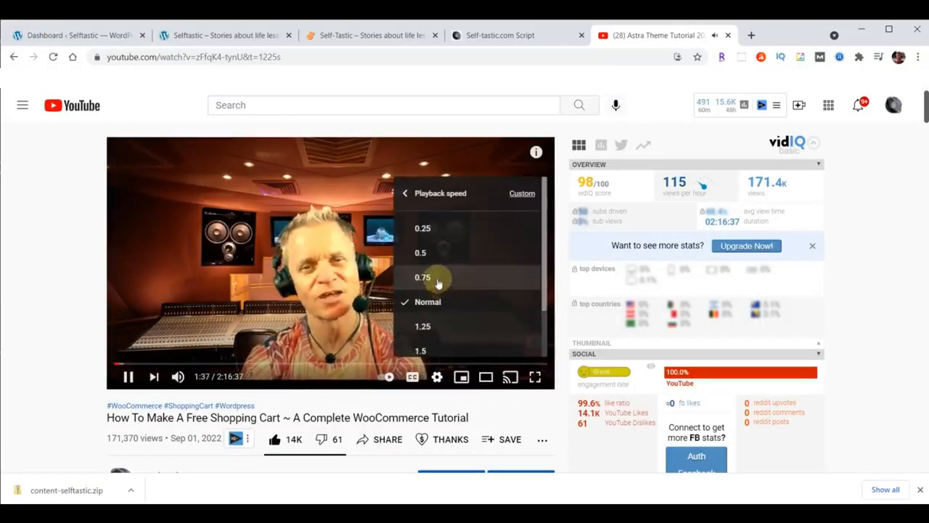
left_click(439, 283)
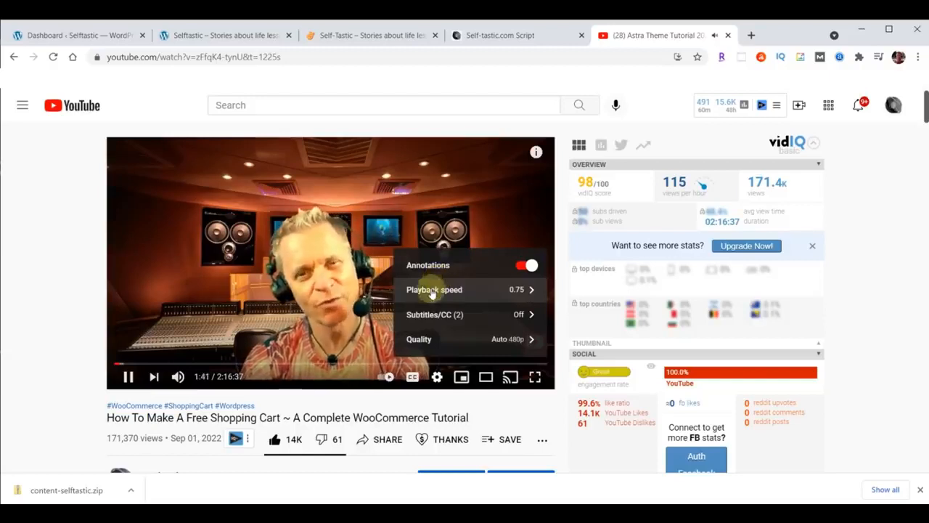
left_click(434, 290)
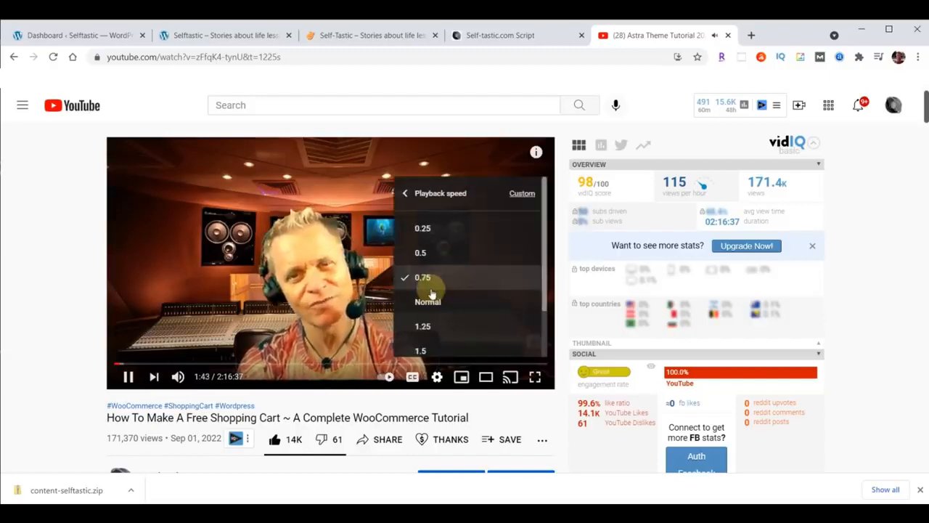
left_click(429, 300)
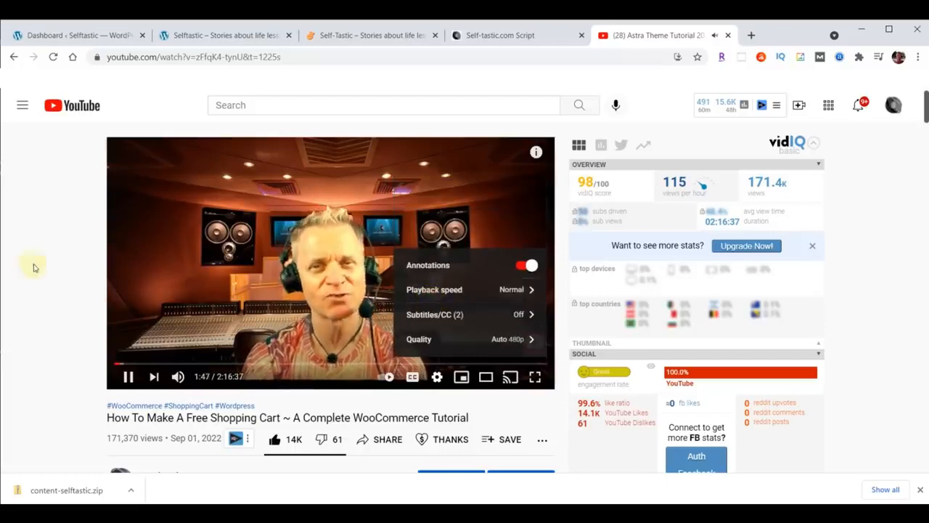
Scroll down to the video's timestamps, then close the YouTube tutorial tab
scroll(40, 254, "down", 1)
scroll(40, 254, "down", 5)
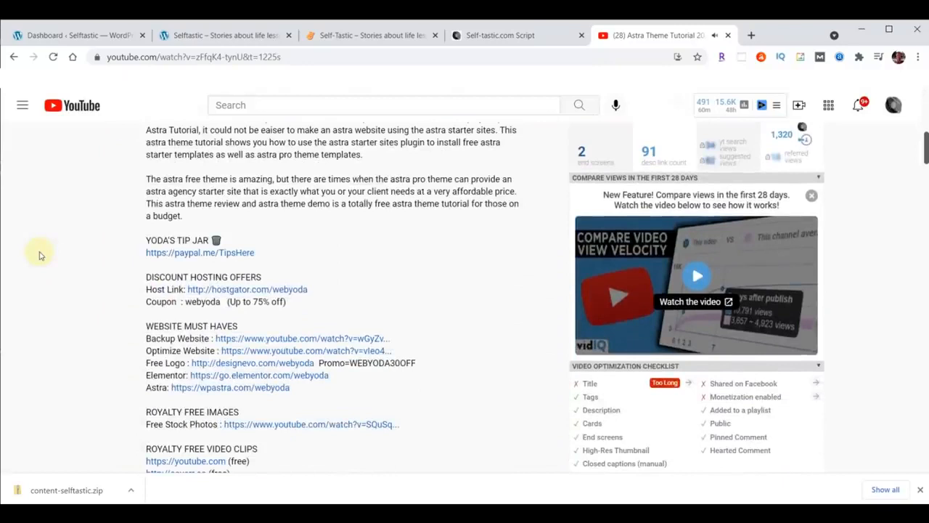
scroll(346, 242, "down", 6)
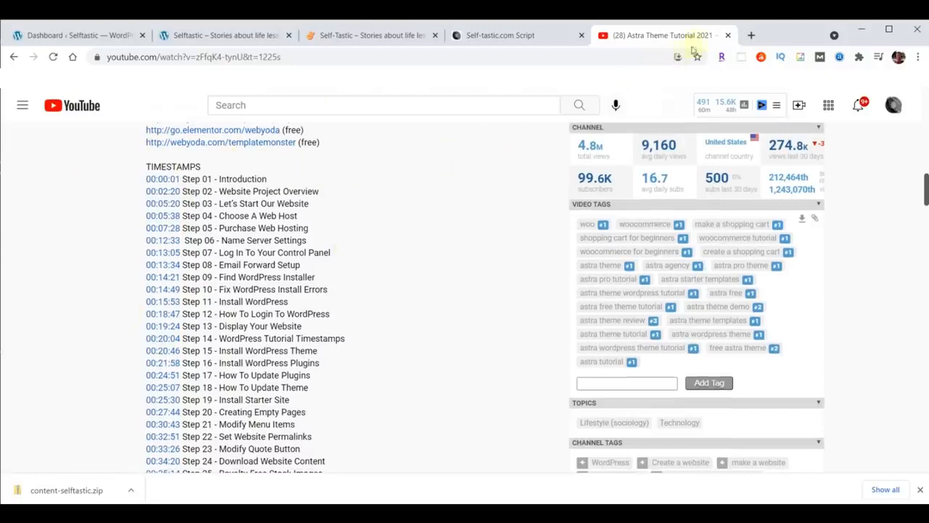
left_click(727, 35)
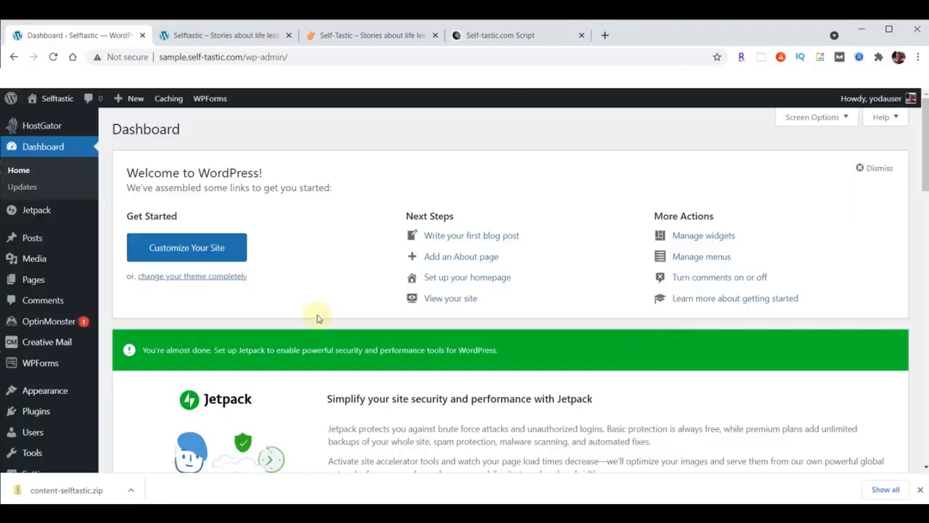
Switch to the Self-Tastic.com Script document and scroll to the SELFTASTIC COLORS hex list
left_click(505, 36)
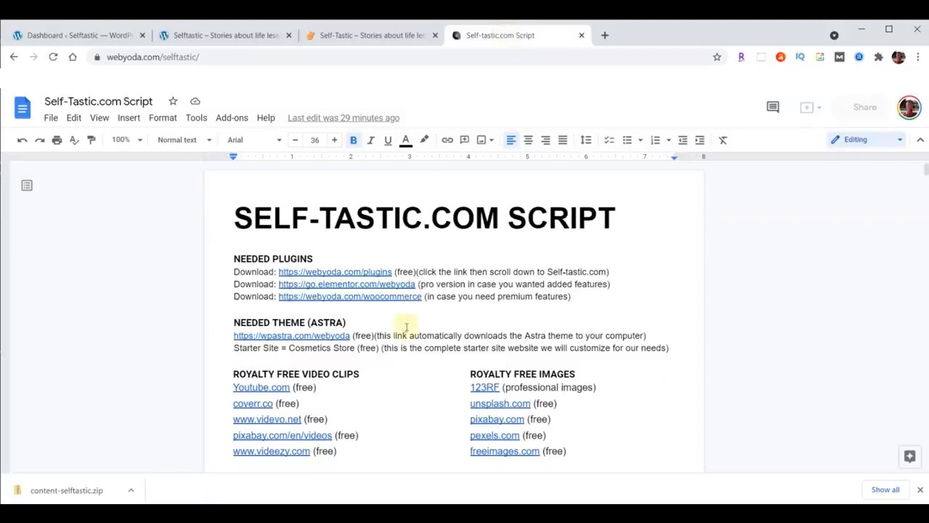
scroll(726, 286, "down", 1)
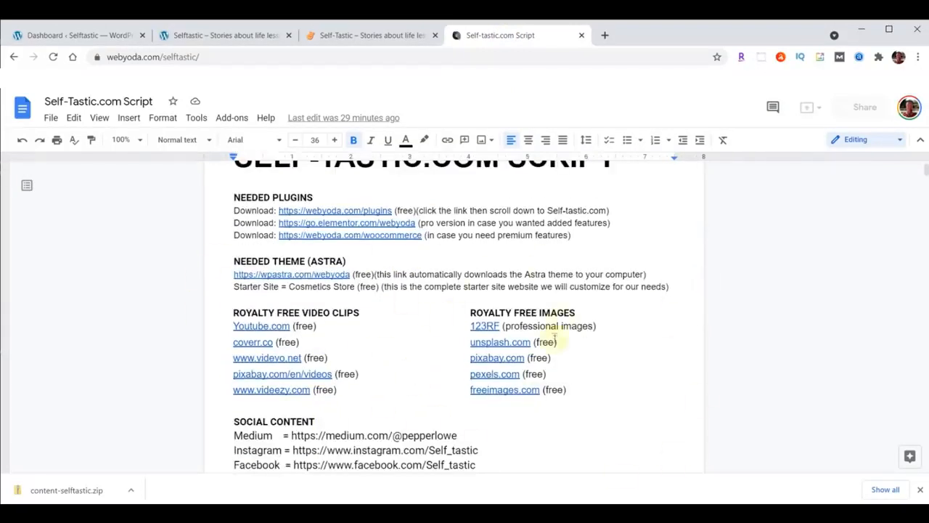
scroll(569, 297, "down", 3)
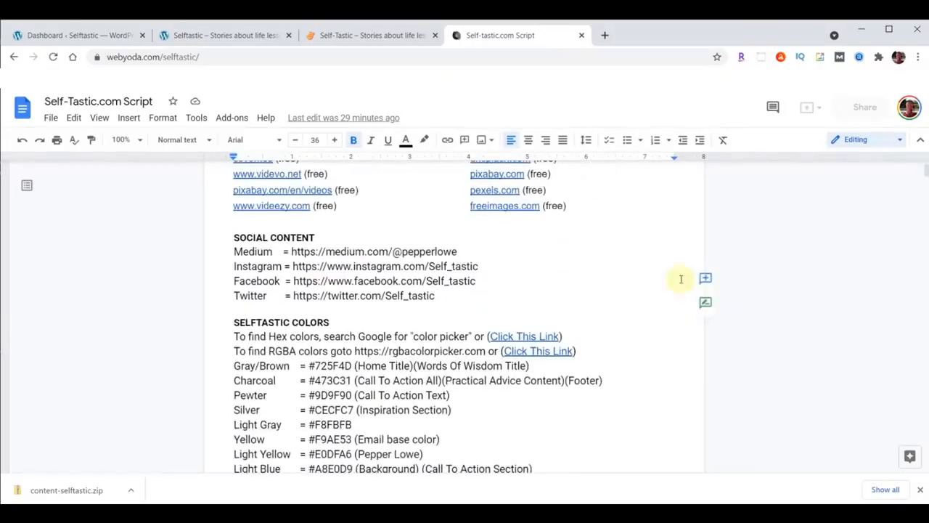
scroll(663, 266, "down", 2)
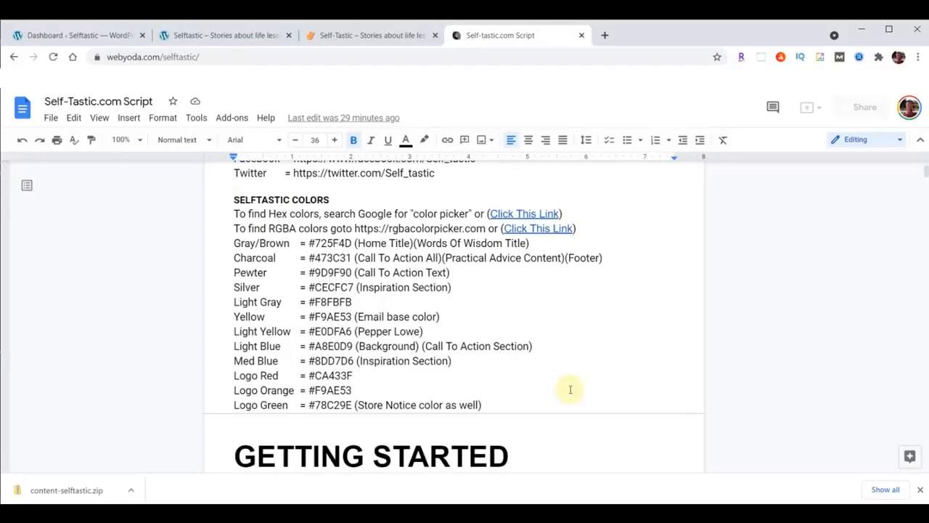
Open the hex color picker link, pick a red-orange, and copy its code #de3d1d
right_click(534, 210)
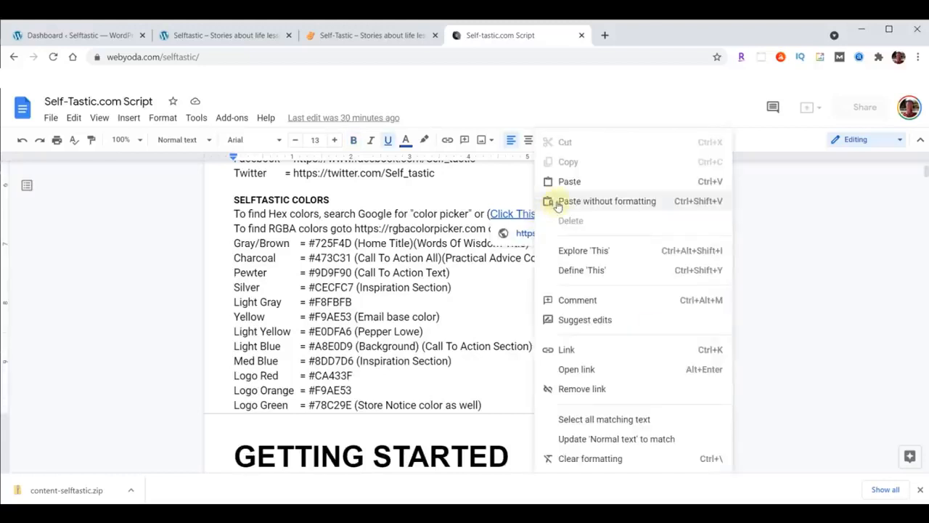
left_click(577, 369)
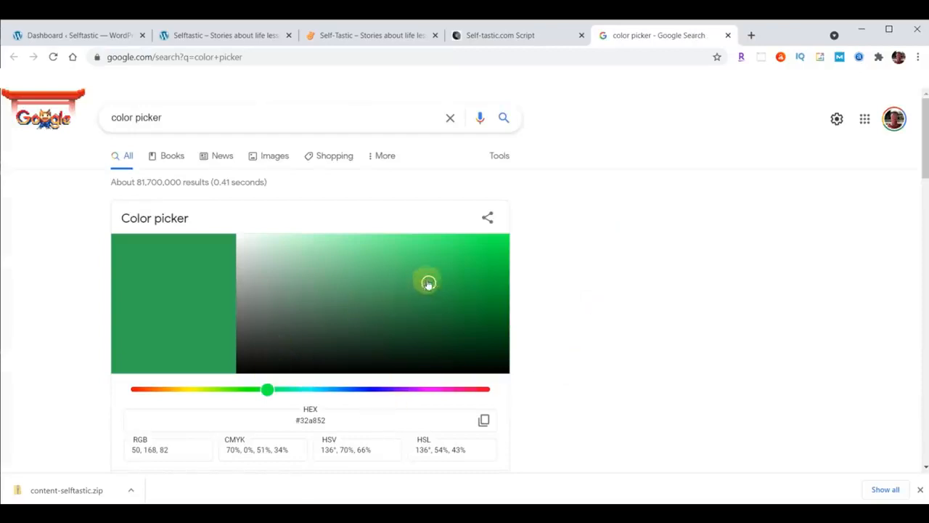
left_click(150, 390)
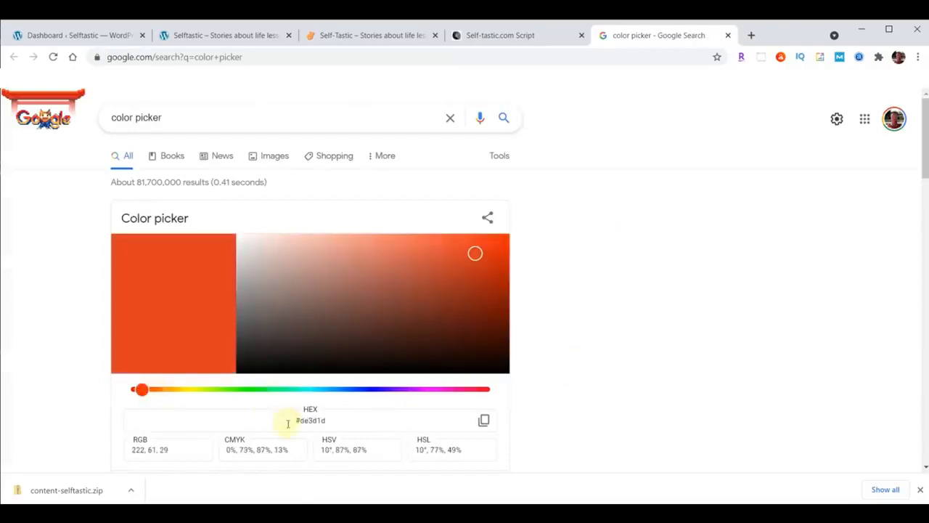
left_click_drag(289, 423, 360, 418)
left_click(289, 420)
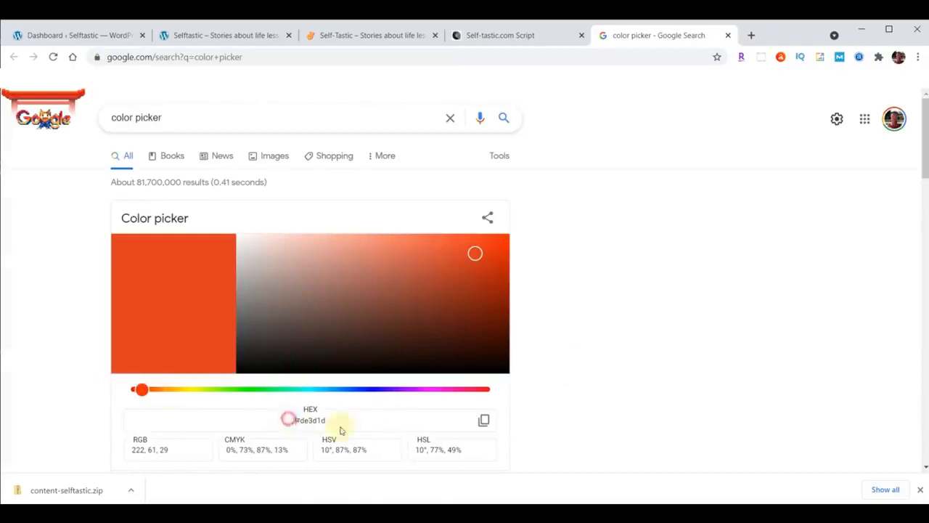
left_click(484, 421)
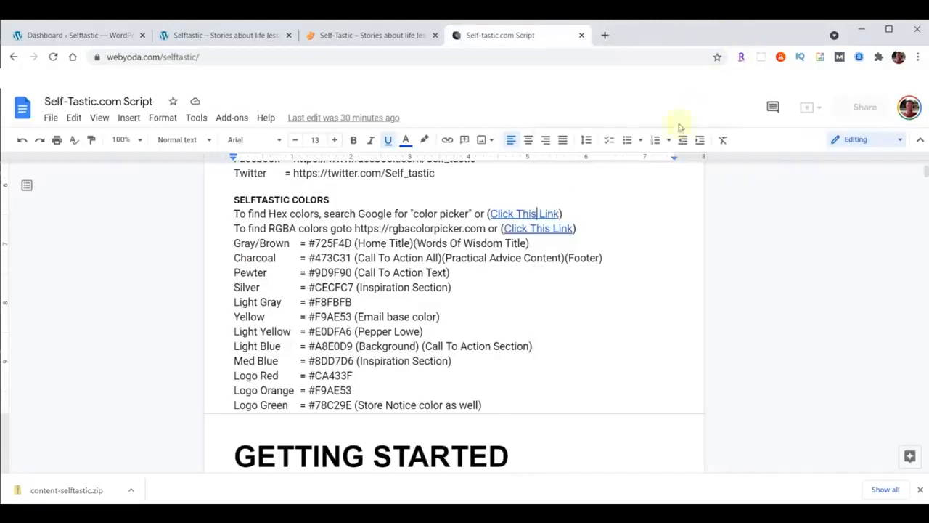
Open the RGBA picker link, set yellow to rgba(255, 255, 0, 0.88), and close it
right_click(537, 230)
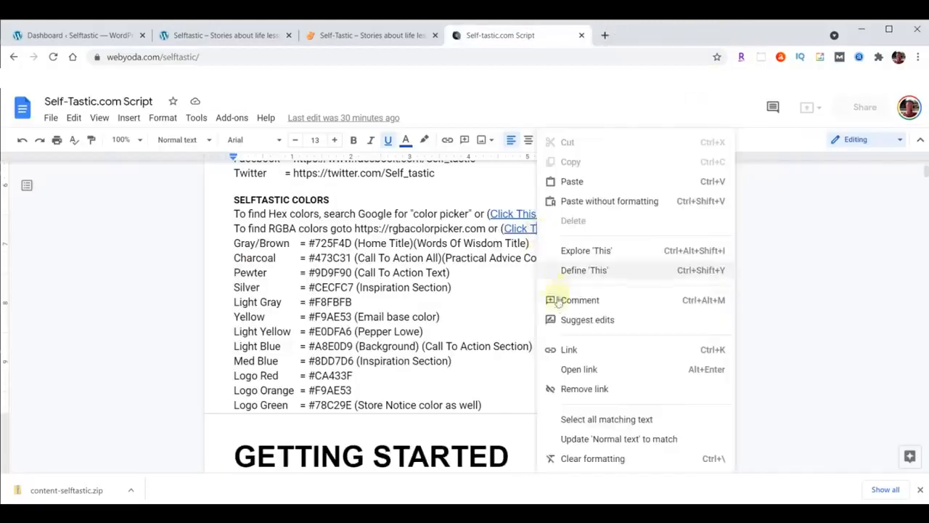
left_click(573, 369)
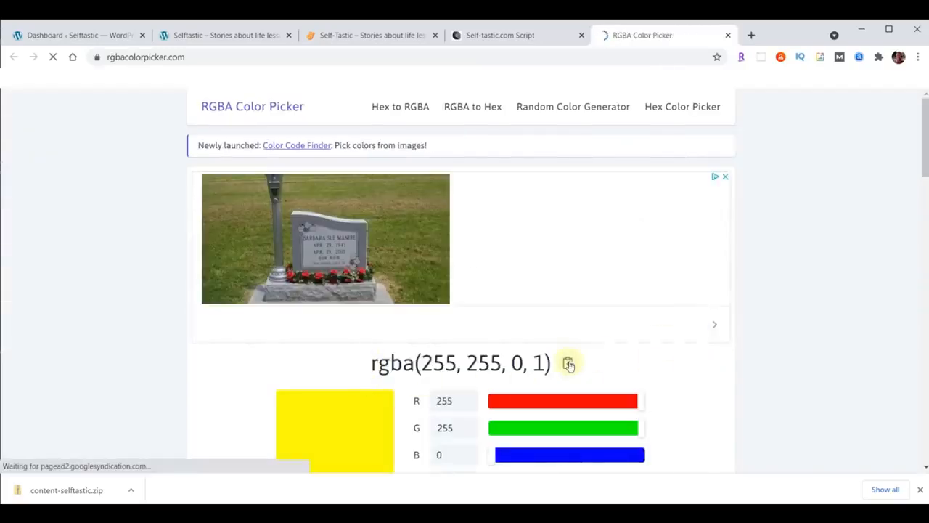
double_click(538, 365)
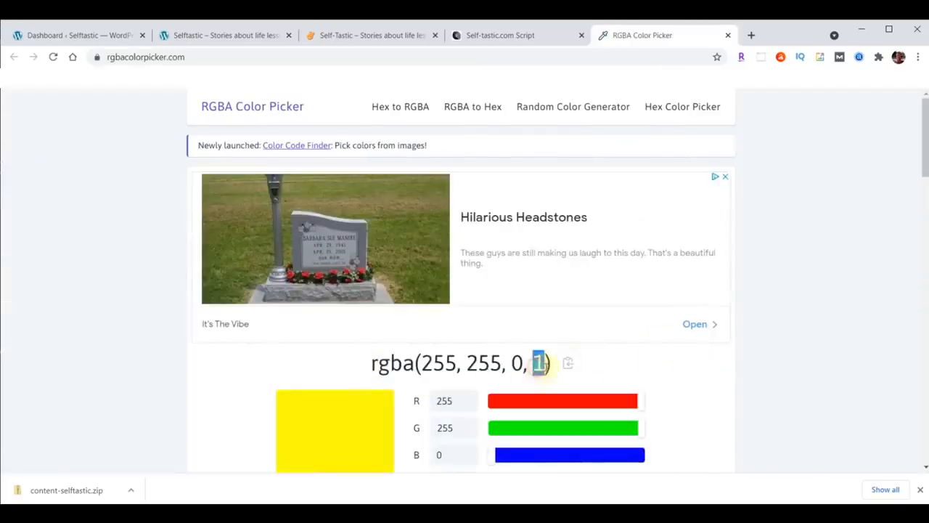
scroll(812, 289, "down", 1)
left_click_drag(639, 426, 530, 425)
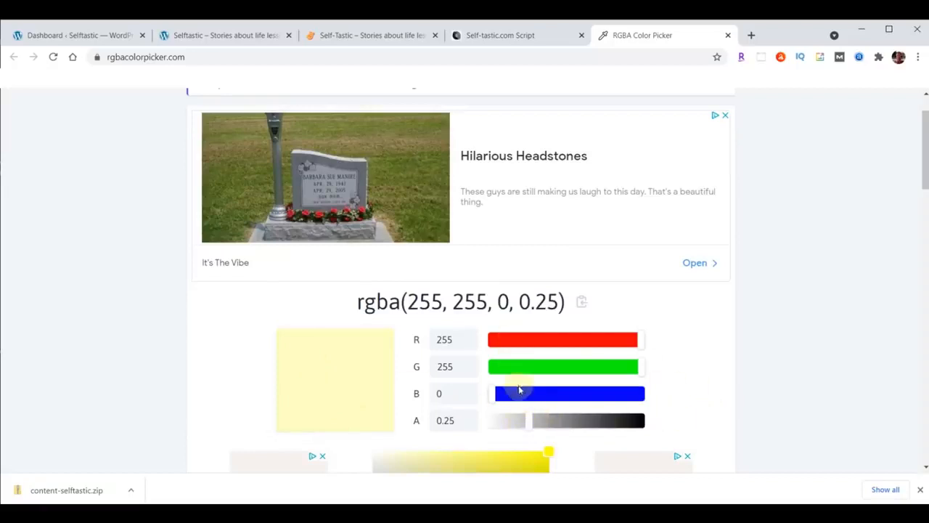
left_click_drag(527, 420, 625, 418)
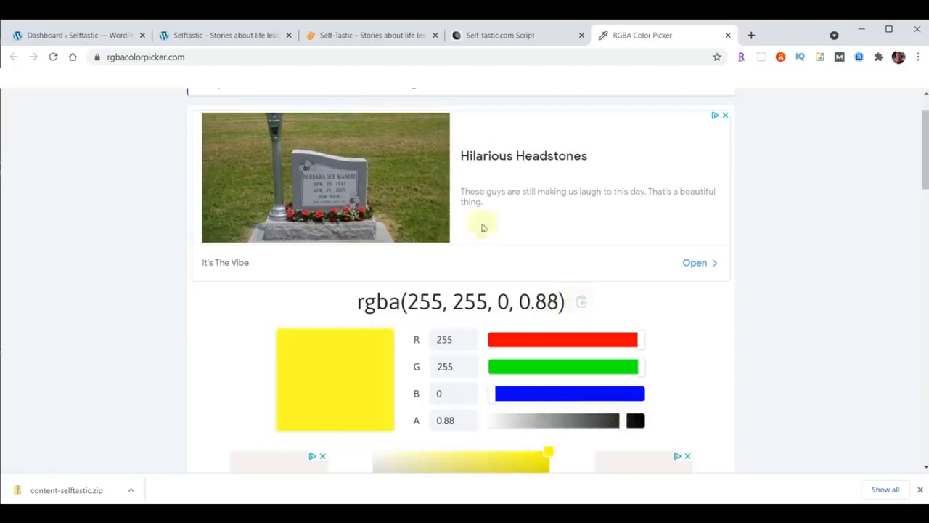
left_click(728, 35)
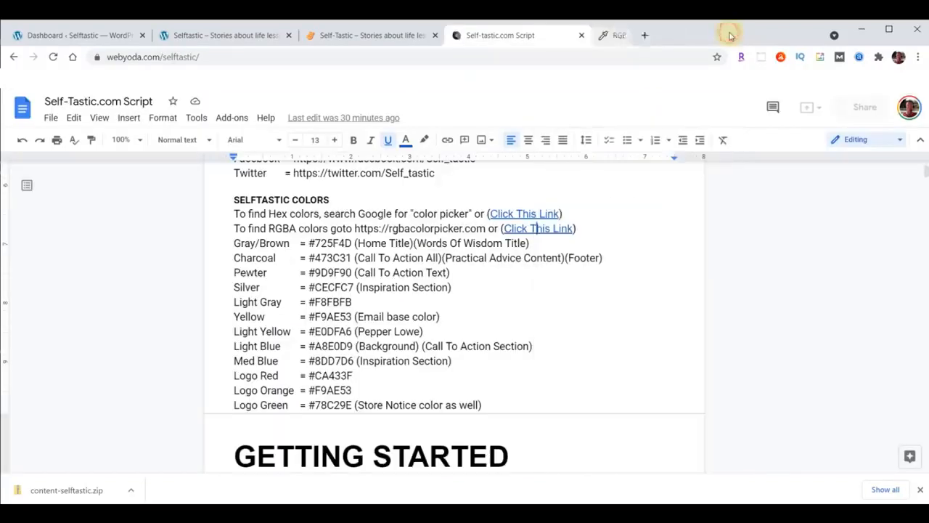
Scroll the script to YODA YOU TALK TOO FAST and select the run of w's before it
scroll(606, 195, "down", 4)
scroll(607, 199, "down", 1)
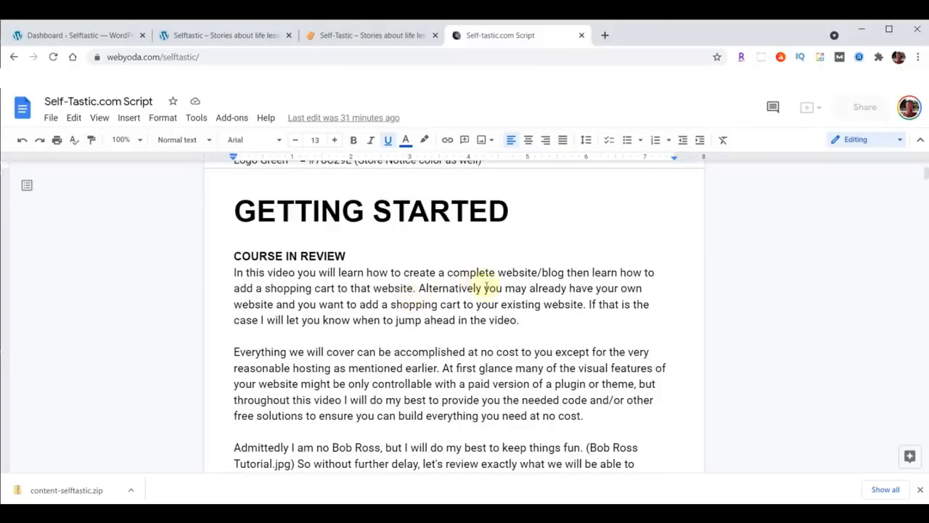
scroll(546, 294, "down", 4)
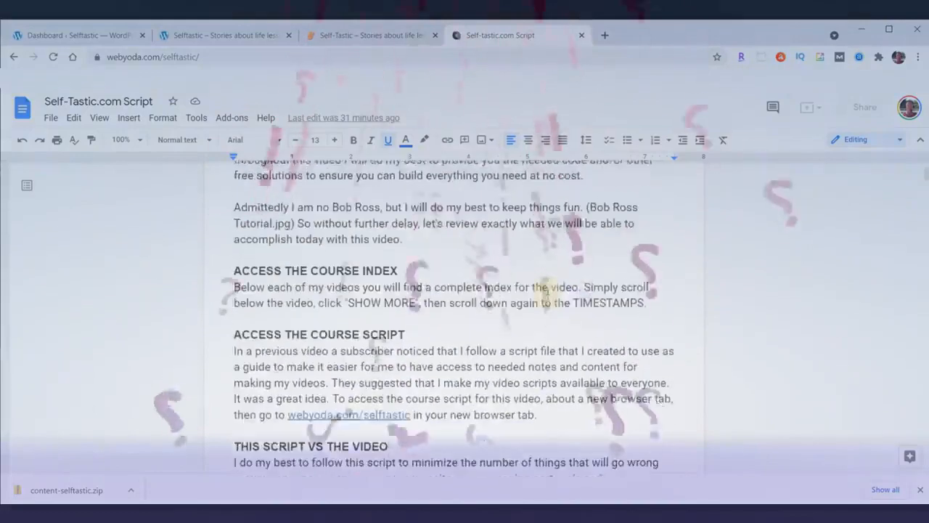
scroll(547, 294, "down", 5)
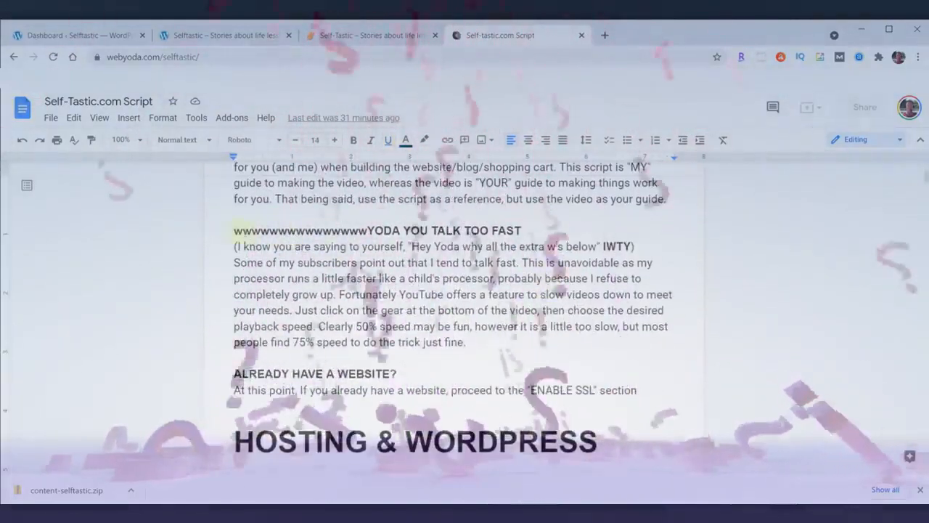
left_click_drag(234, 230, 367, 230)
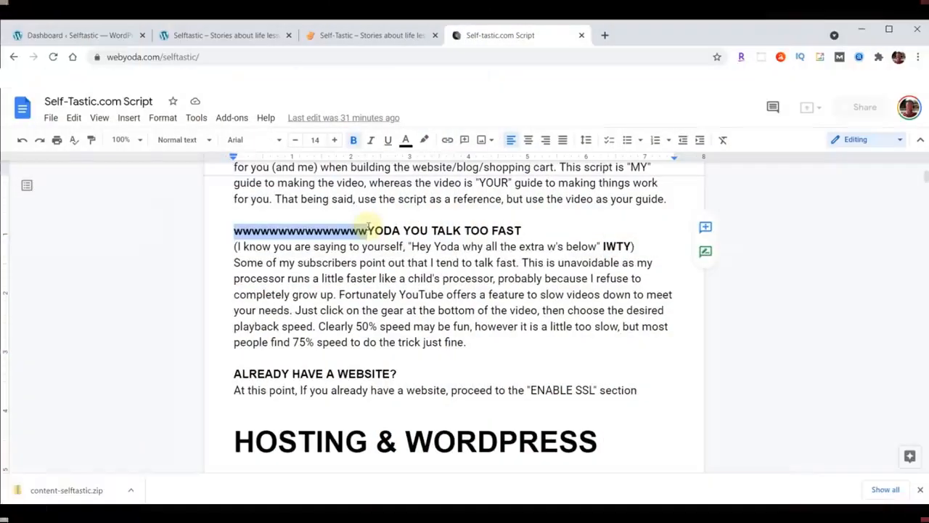
Clear the selection, scroll to THEME & PLUGINS, and return to the Dashboard ‹ Selftastic tab
left_click(432, 307)
scroll(498, 298, "down", 3)
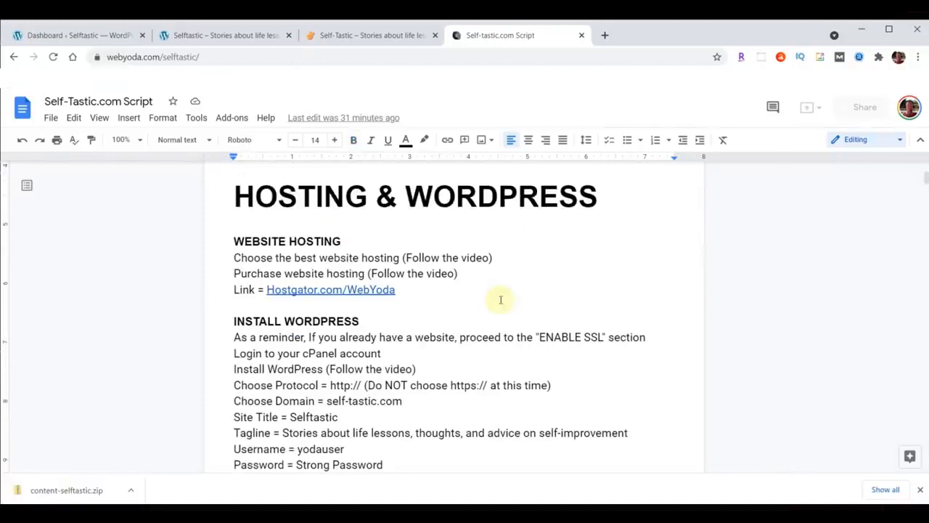
scroll(500, 299, "down", 5)
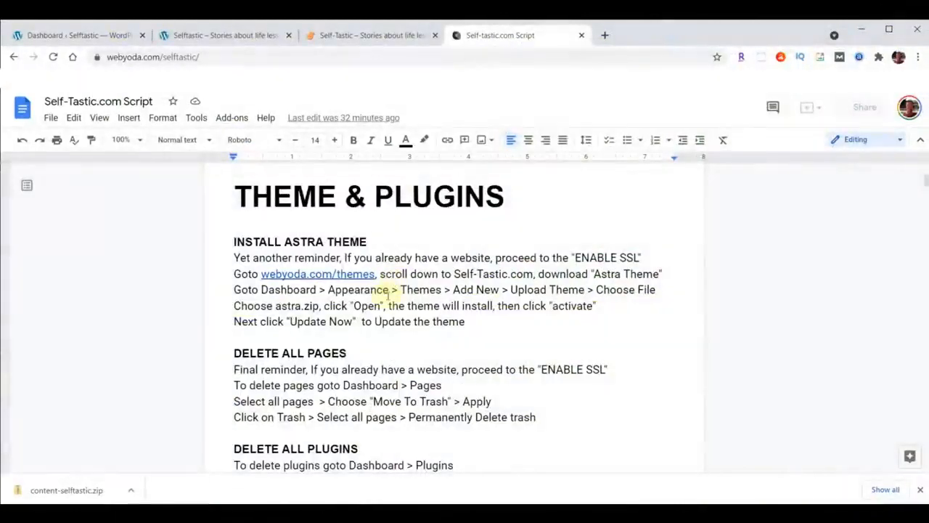
left_click(49, 35)
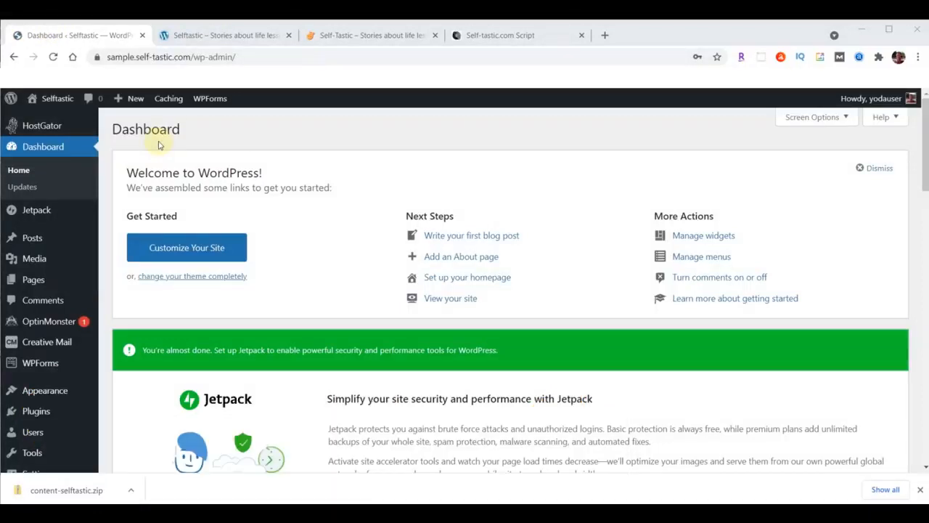
Move both pages, Privacy Policy and Sample Page, to Trash with a bulk action
left_click(30, 283)
left_click(124, 279)
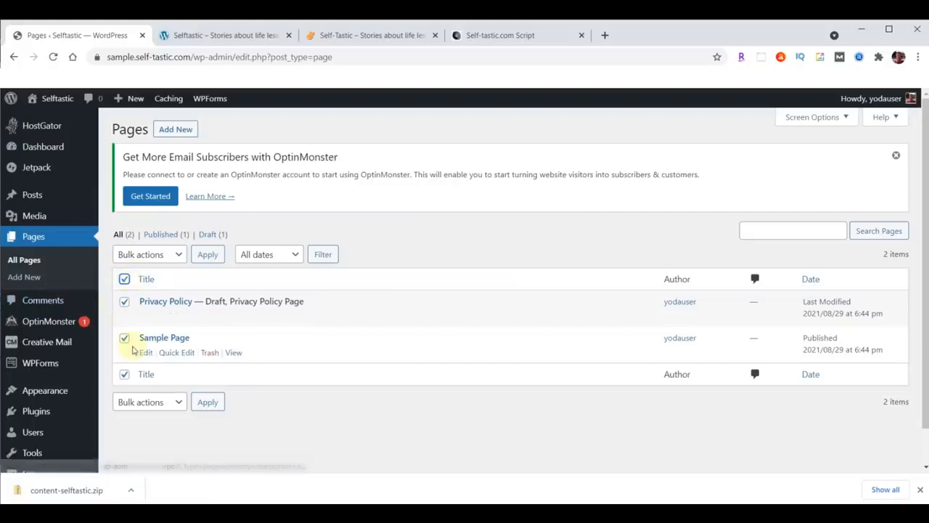
left_click(182, 254)
left_click(145, 295)
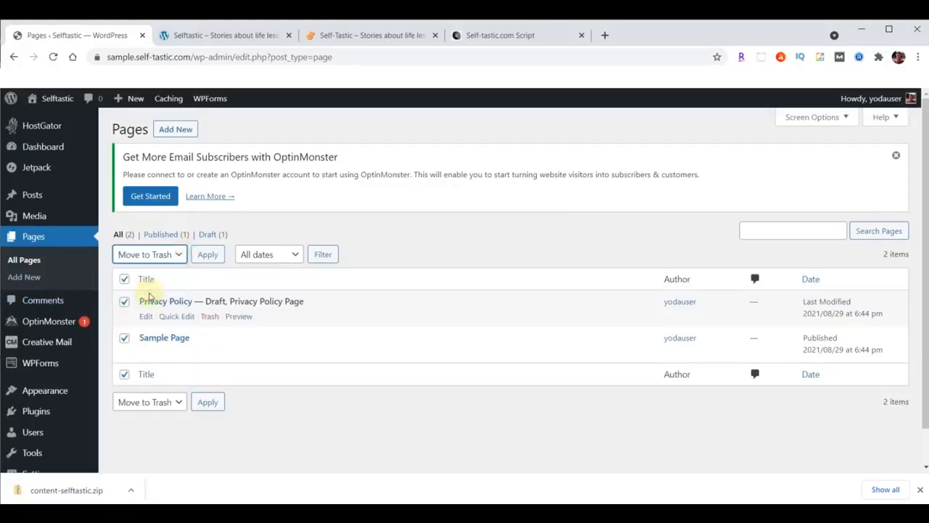
left_click(207, 255)
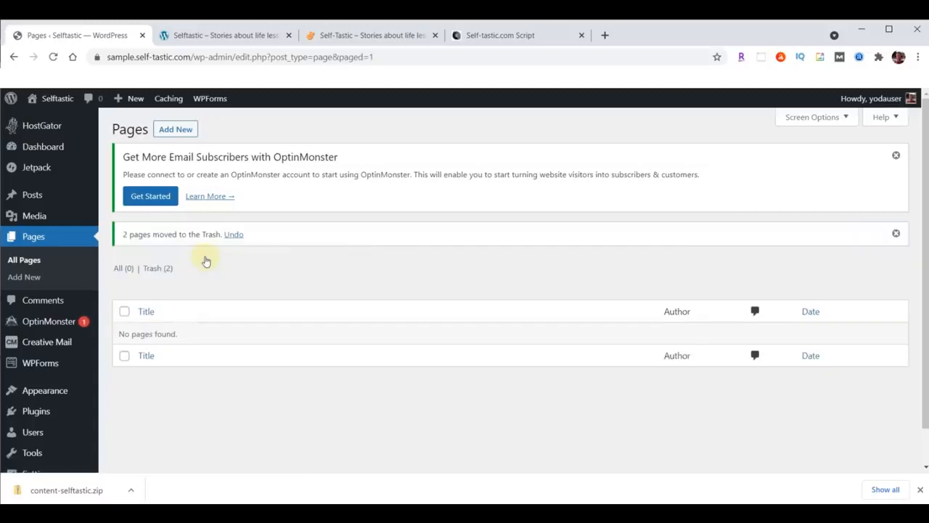
Permanently delete both pages from the Trash using Bulk actions
left_click(150, 270)
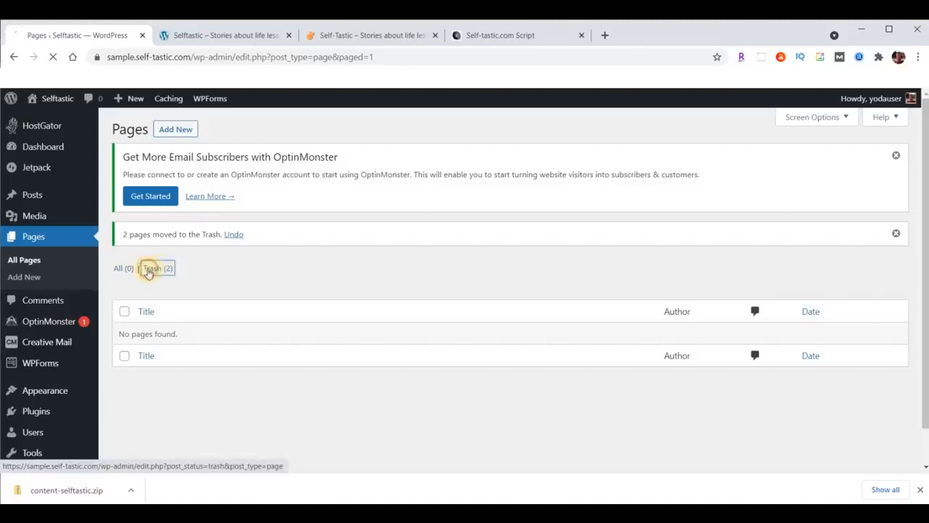
left_click(124, 277)
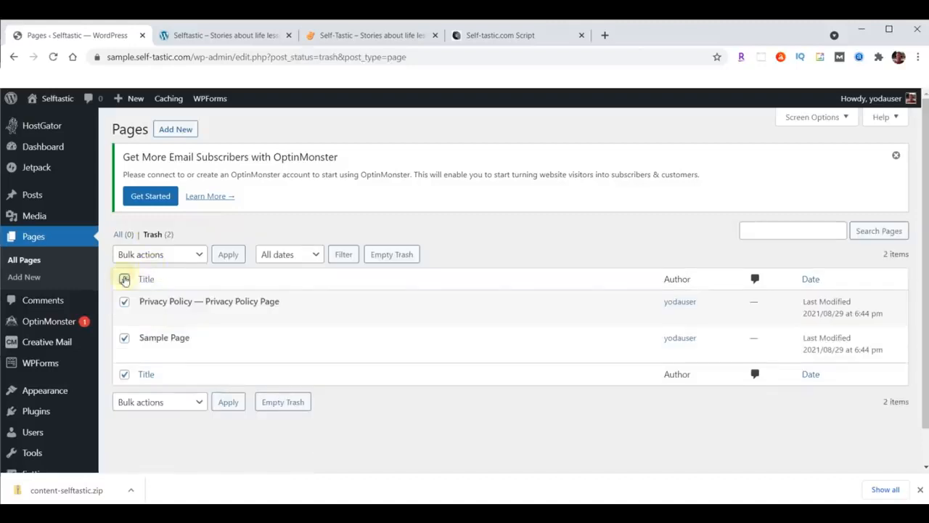
left_click(187, 256)
left_click(160, 295)
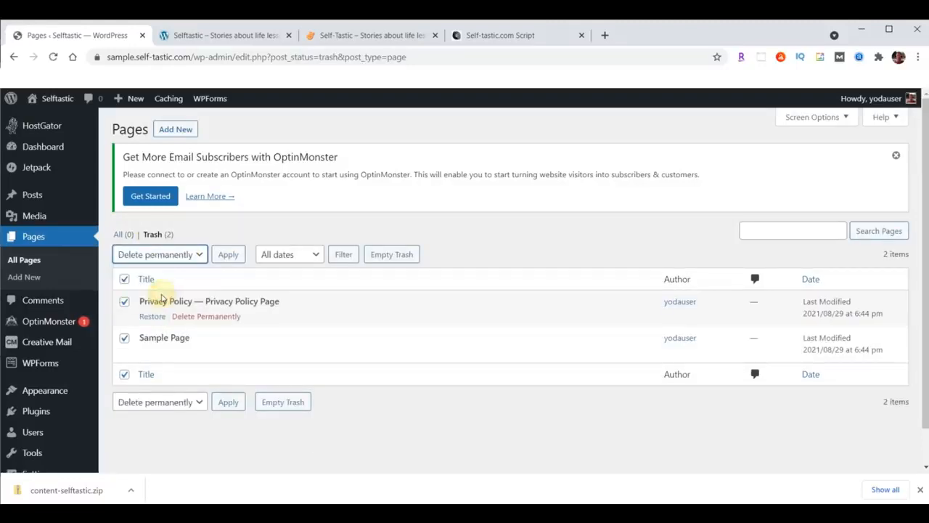
left_click(222, 256)
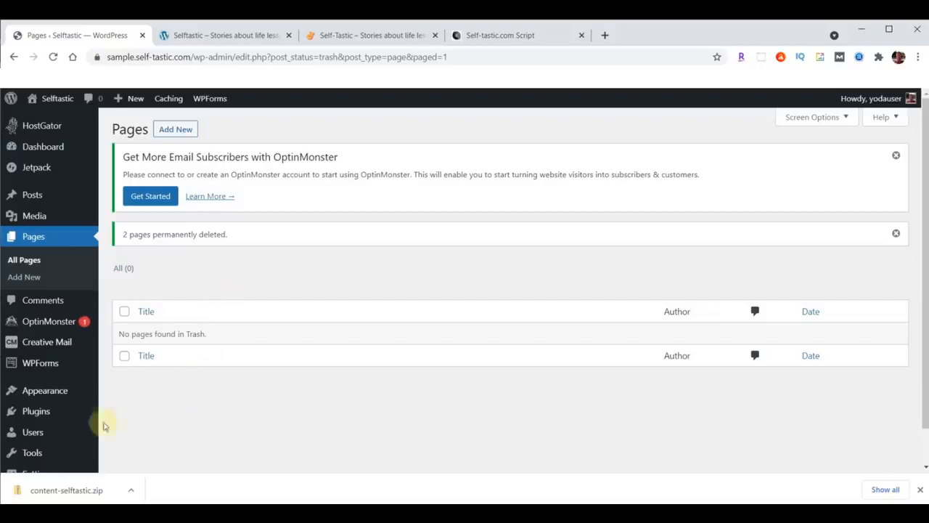
left_click(34, 411)
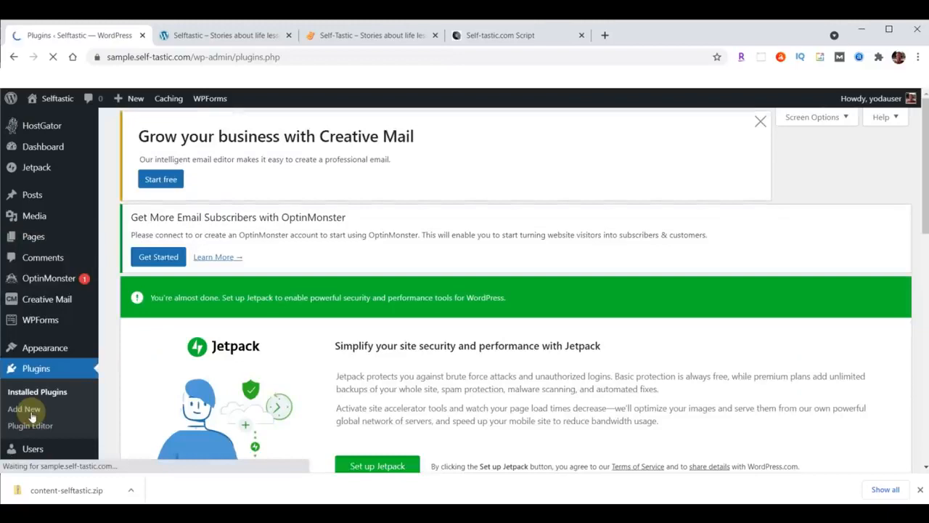
Deactivate all seven installed plugins with the Deactivate bulk action
scroll(439, 225, "down", 2)
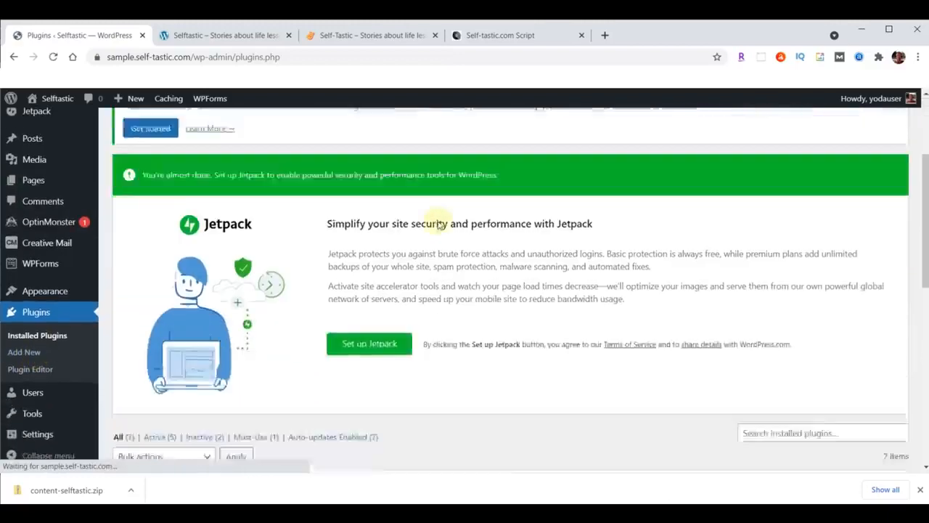
scroll(437, 219, "down", 5)
scroll(216, 204, "up", 1)
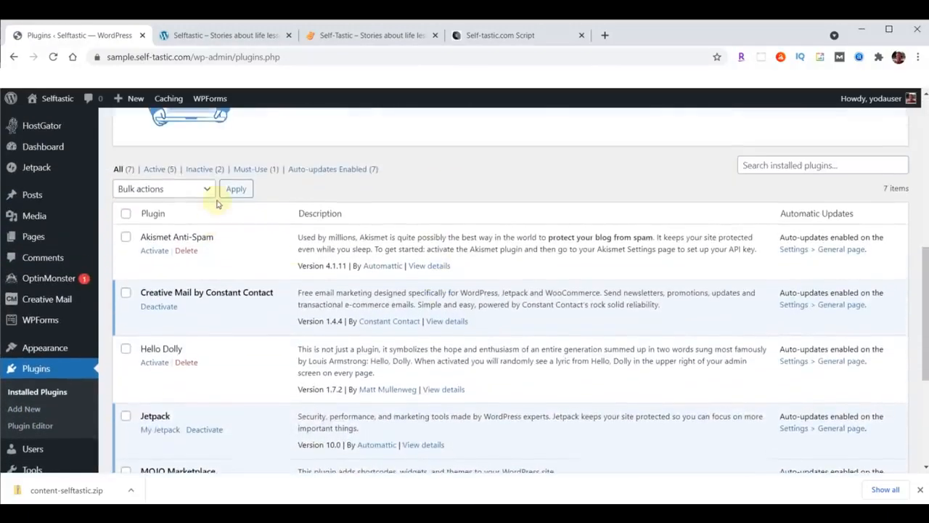
left_click(126, 215)
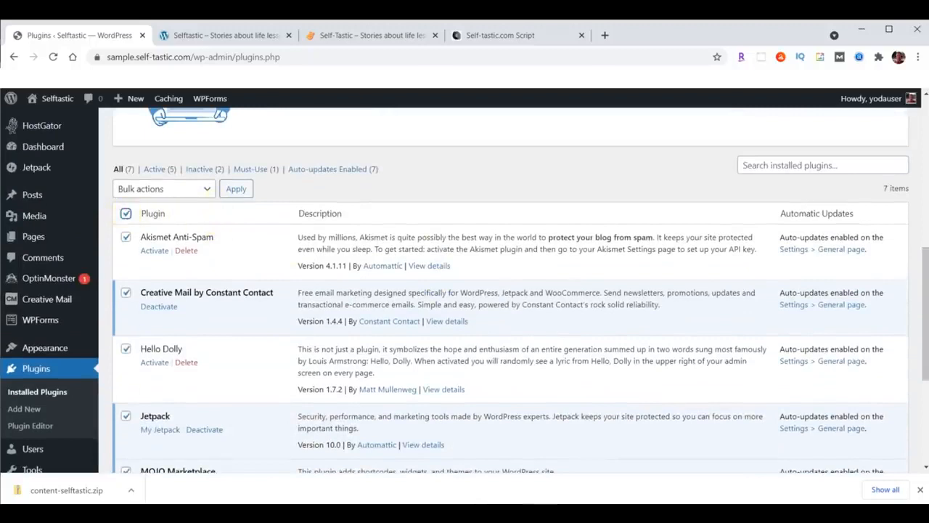
left_click(207, 190)
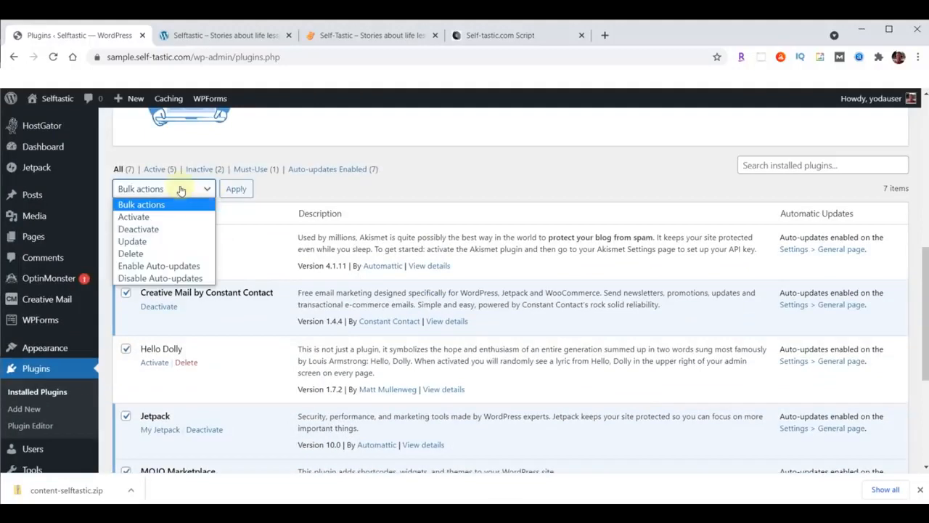
left_click(135, 228)
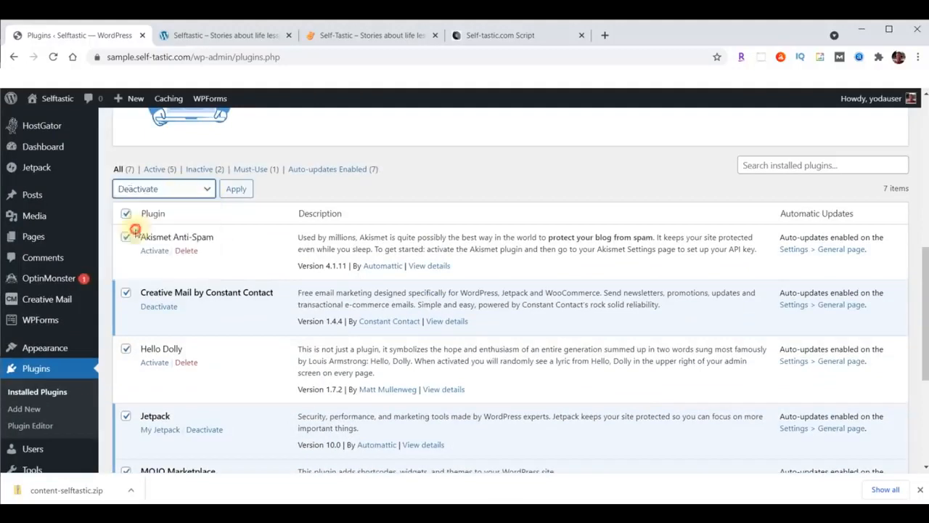
left_click(237, 189)
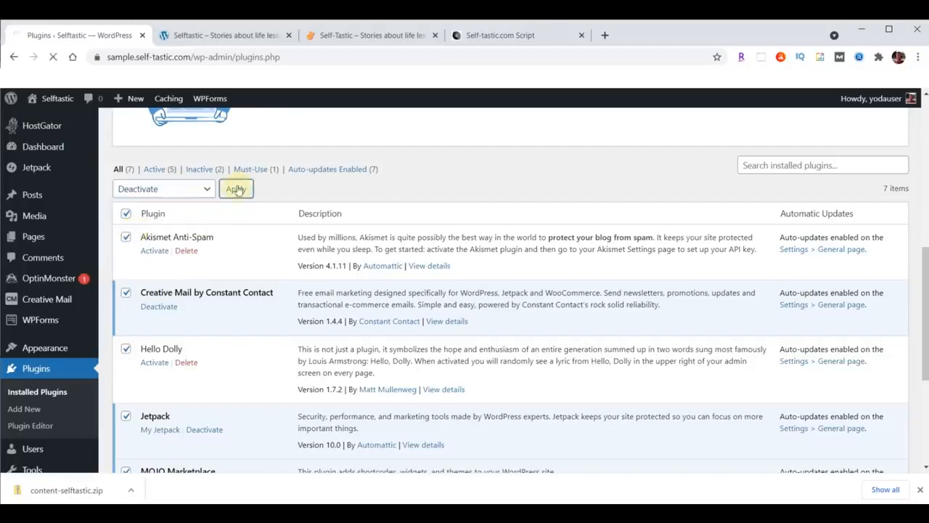
Delete all seven plugins with the Delete bulk action and confirm with OK
left_click(126, 235)
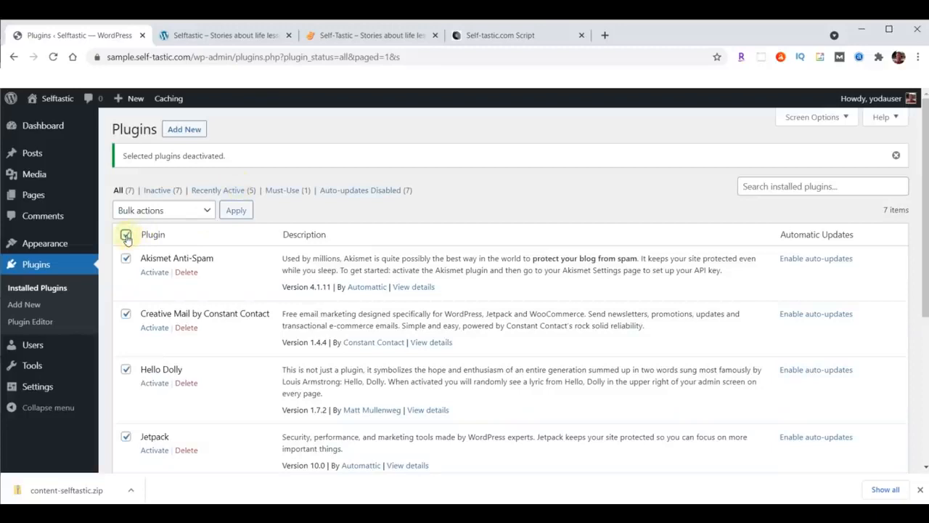
left_click(187, 212)
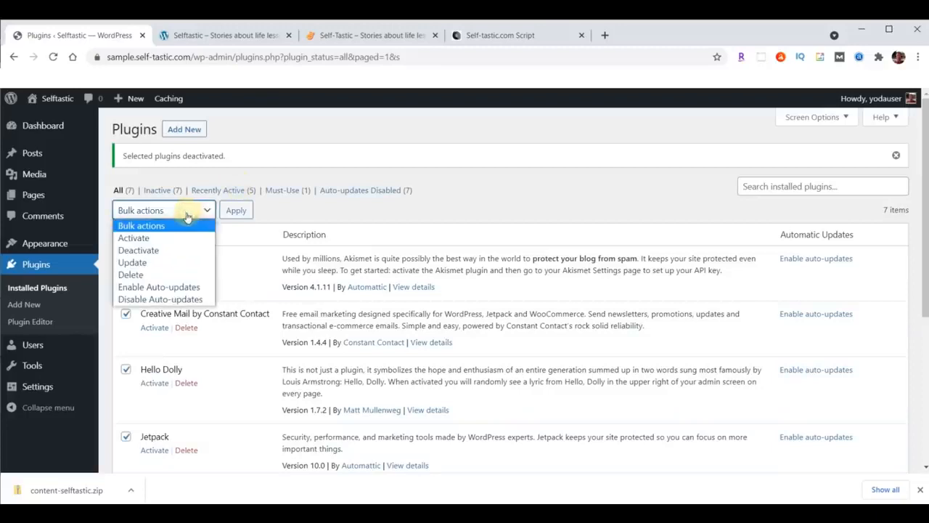
left_click(139, 274)
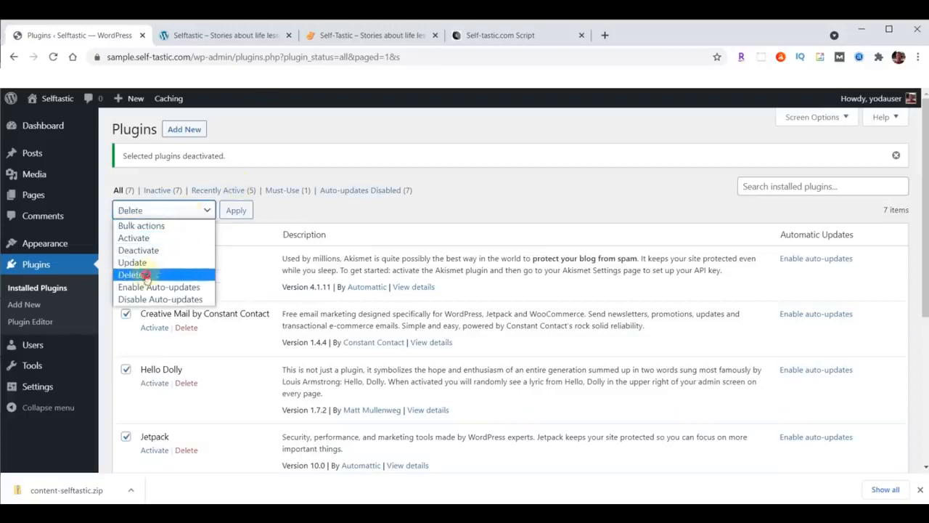
left_click(236, 212)
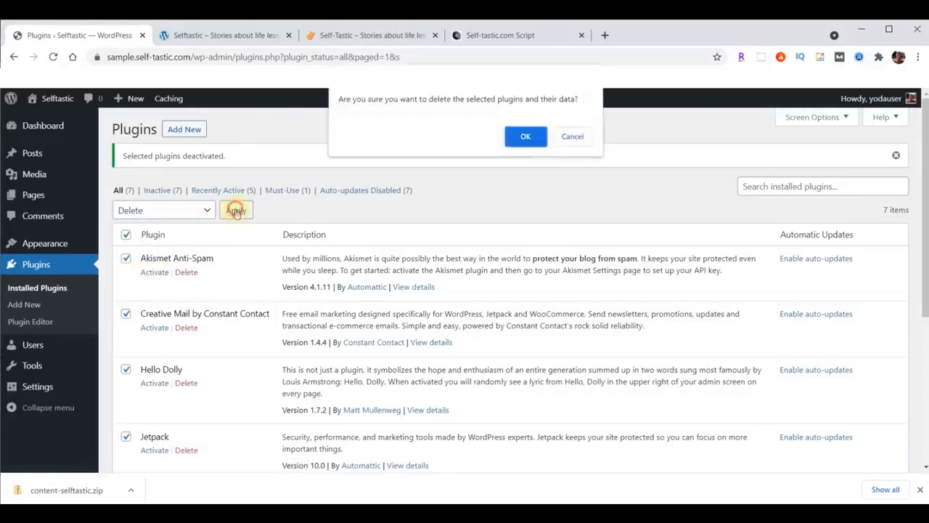
left_click(524, 141)
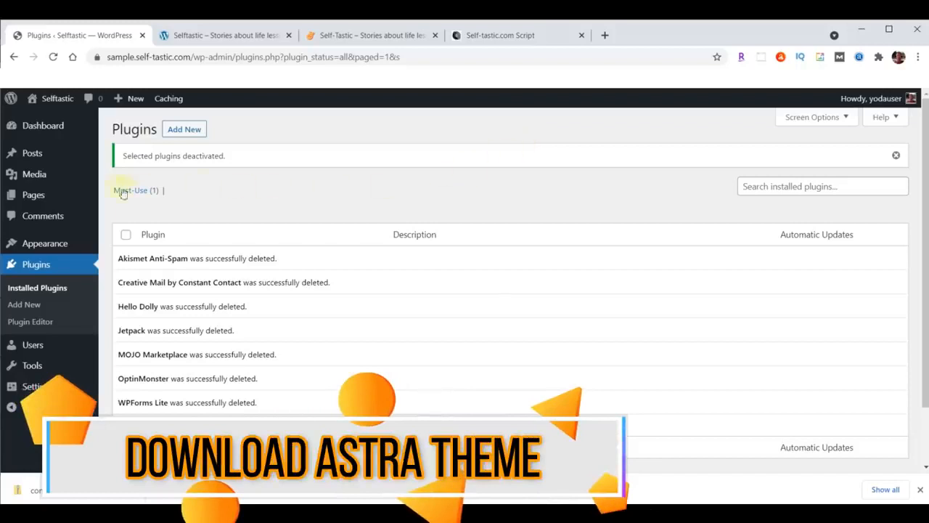
left_click(31, 243)
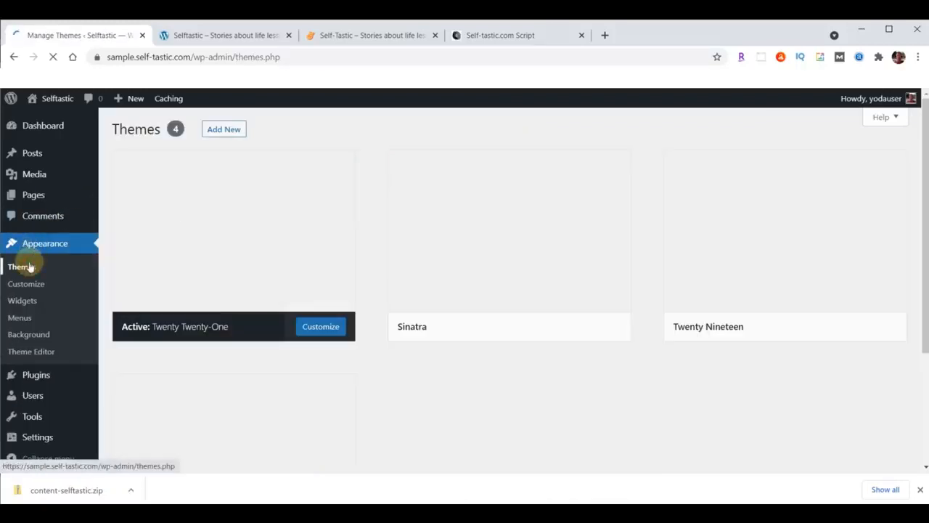
Show the Add Themes page listing popular themes, including Astra, and open a blank browser tab
left_click(227, 129)
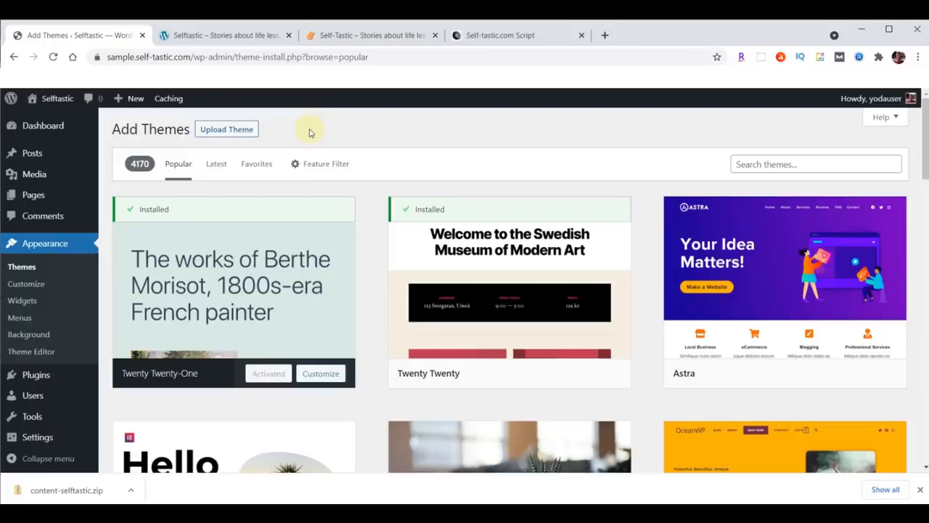
left_click(605, 35)
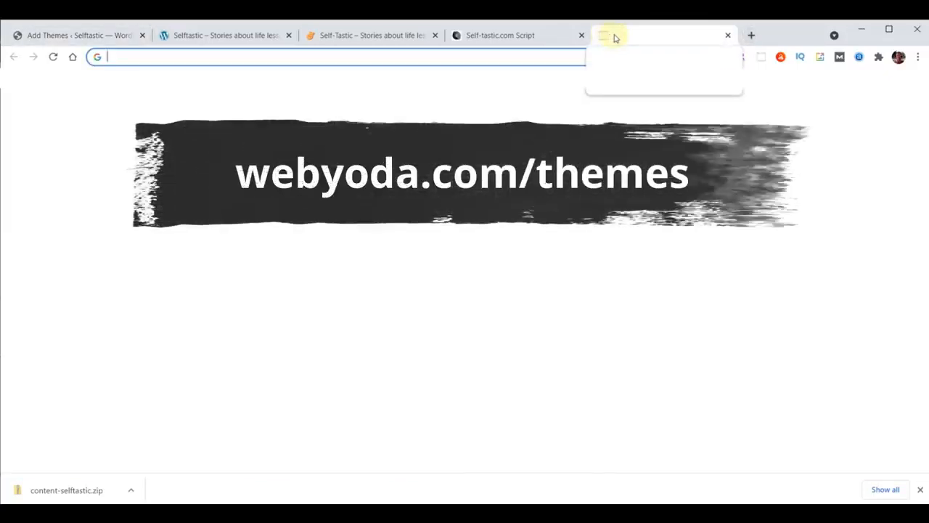
Download astra.zip for Self-Tastic.com from webyoda.com/themes, then enter the webyoda.com/plugins address
type("webyoda.com/themes")
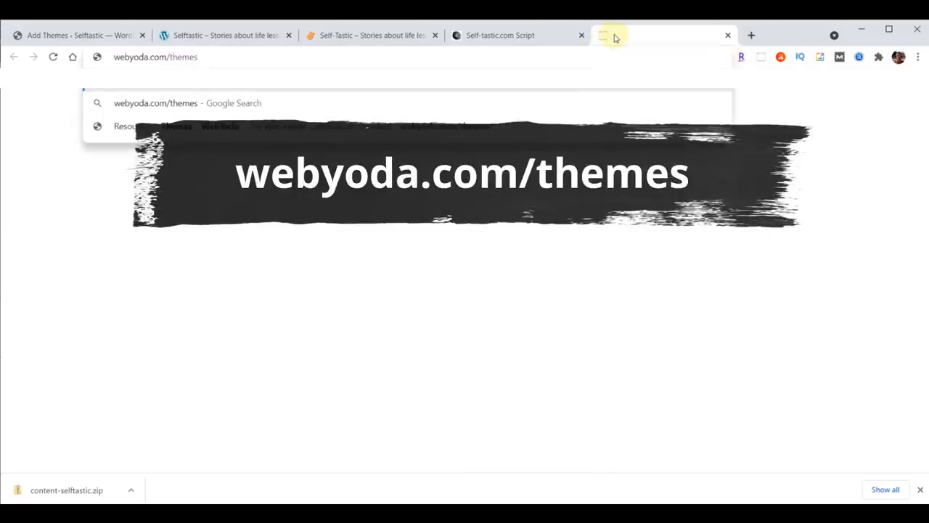
key("Return")
scroll(742, 264, "down", 8)
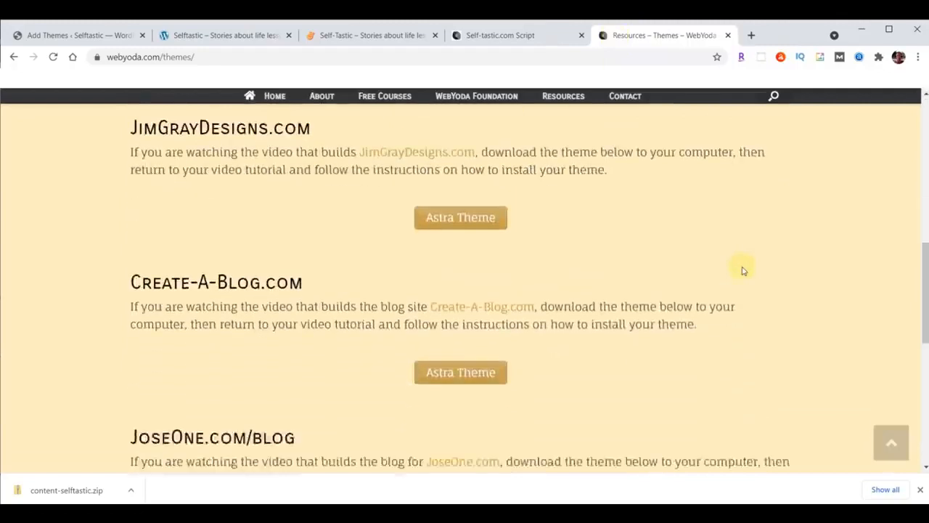
scroll(742, 266, "down", 5)
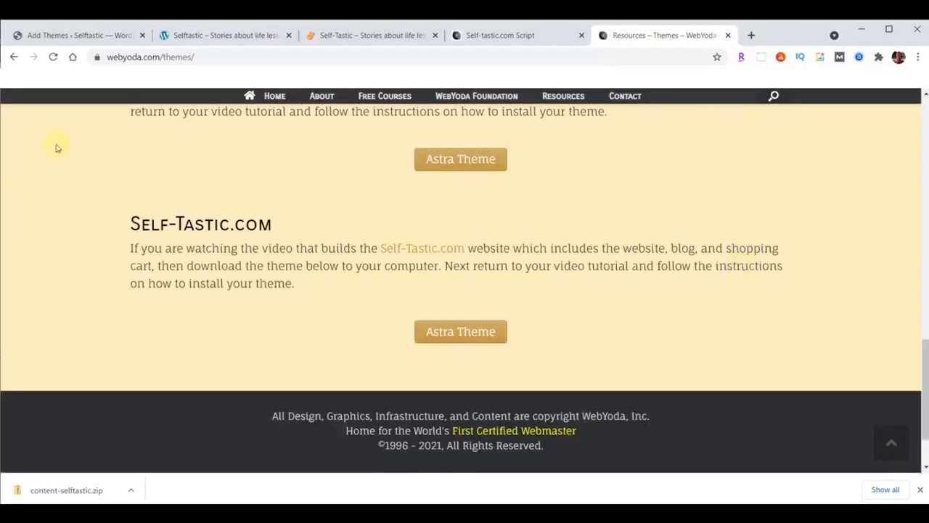
left_click(477, 332)
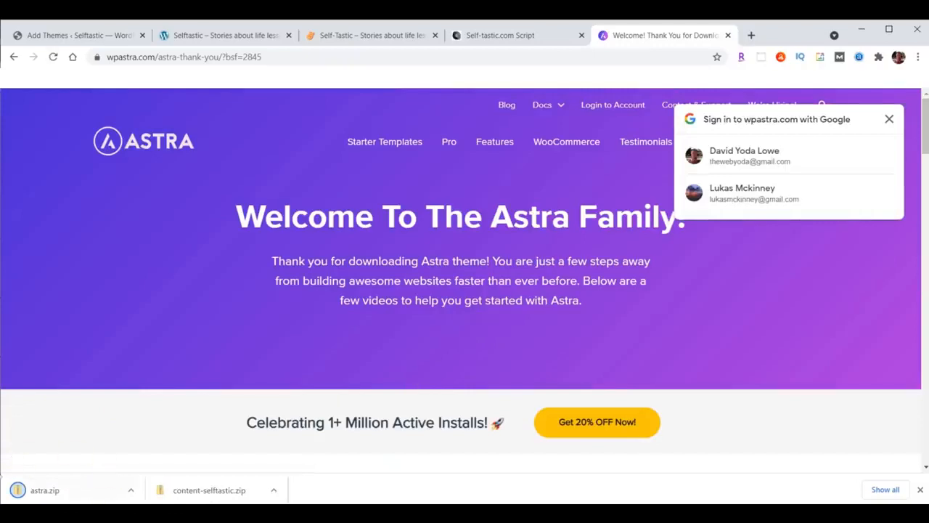
left_click(920, 490)
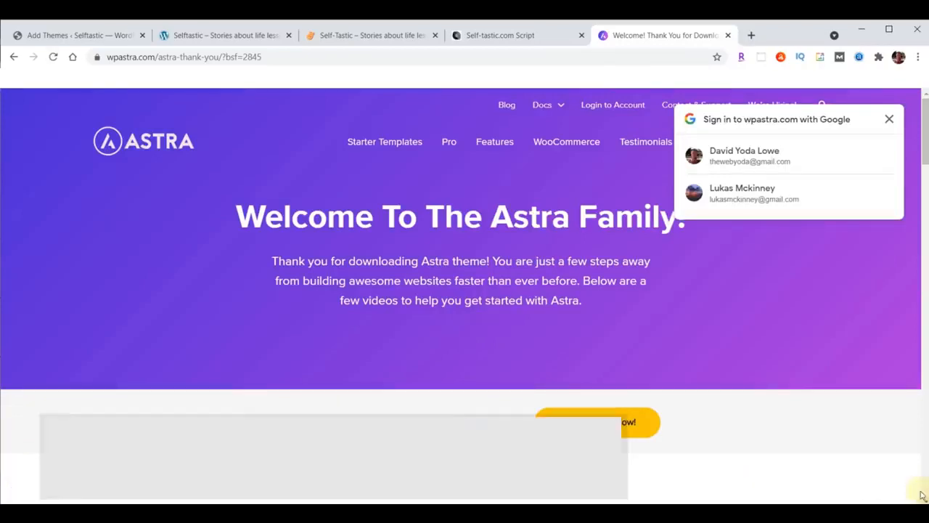
left_click(379, 59)
type("webyoda.com/")
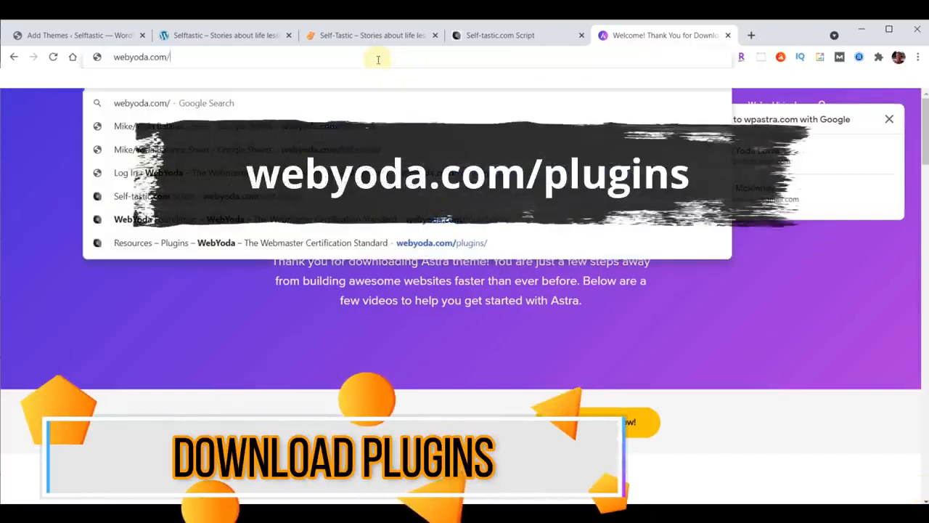
type("plugins")
Download the Astra Starter Sites, Head/Foot Elementor, Profile Press and Social Sharing zips from webyoda.com/plugins
key("Return")
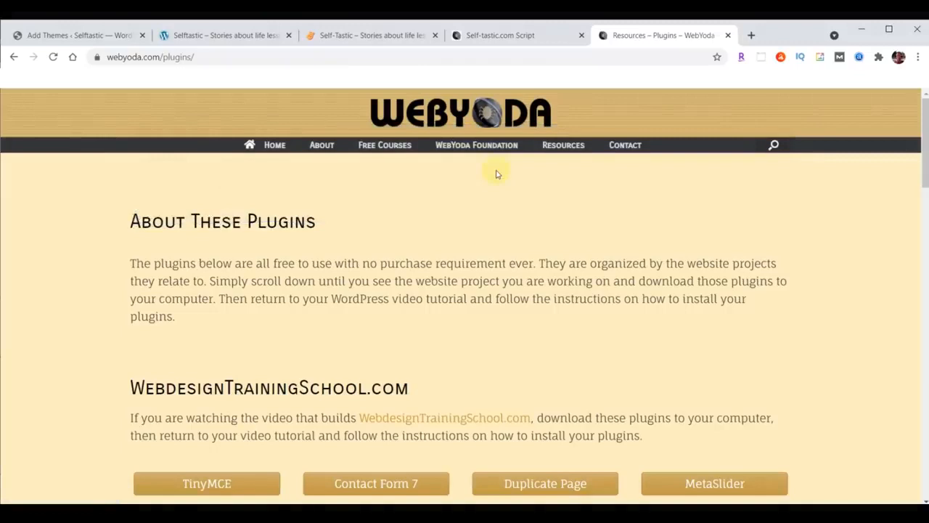
scroll(497, 174, "down", 15)
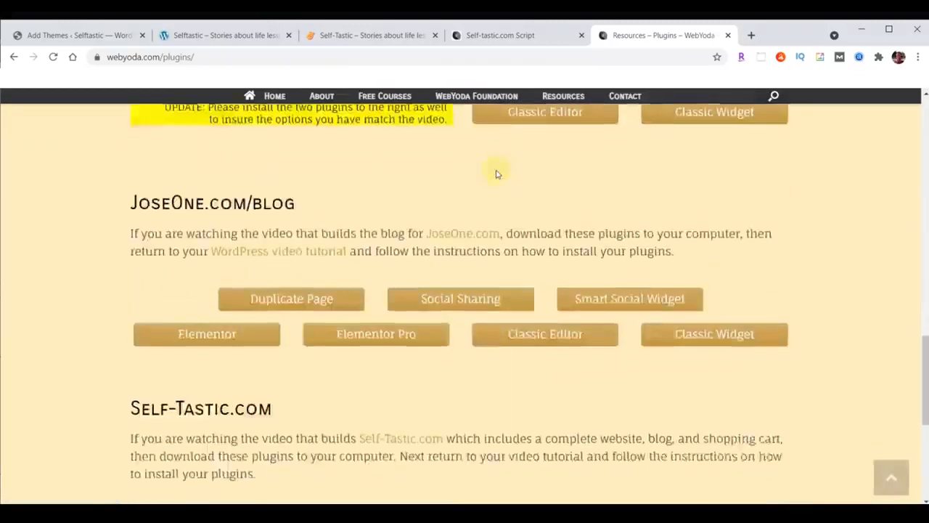
scroll(497, 174, "down", 3)
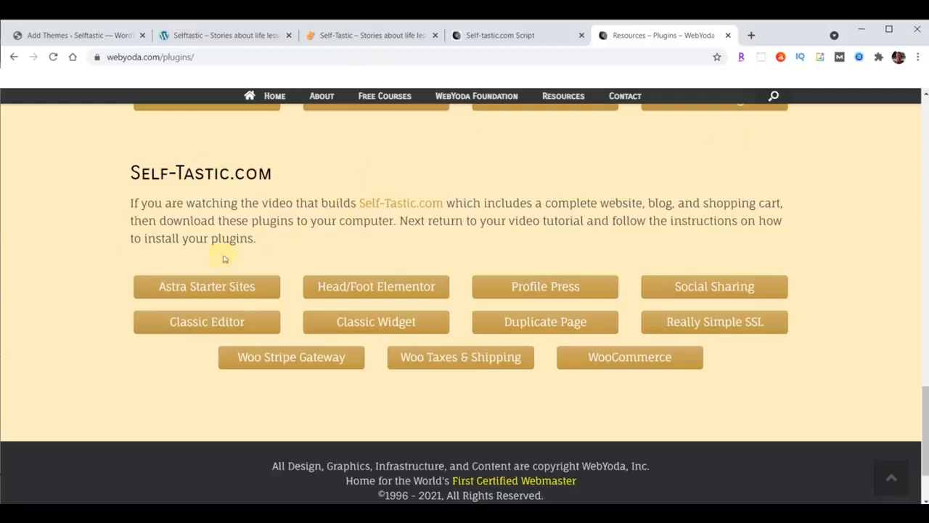
left_click(194, 290)
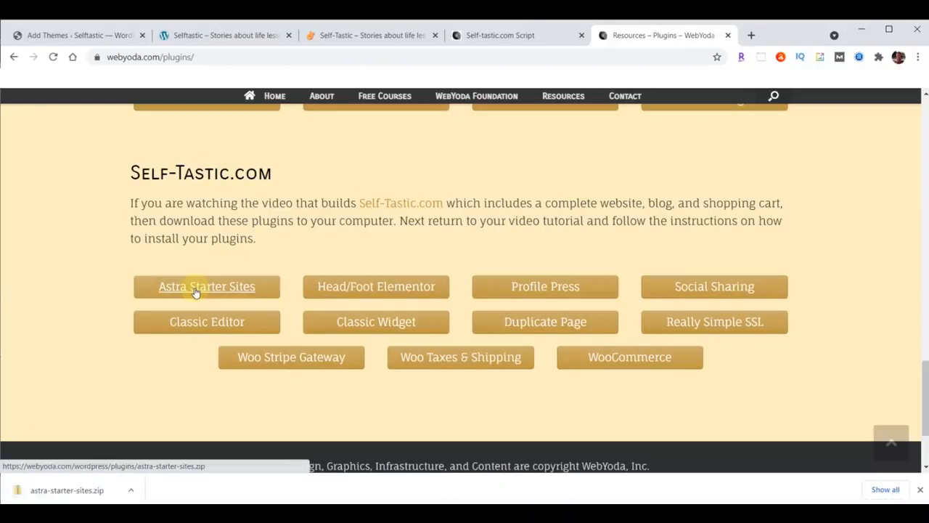
left_click(404, 287)
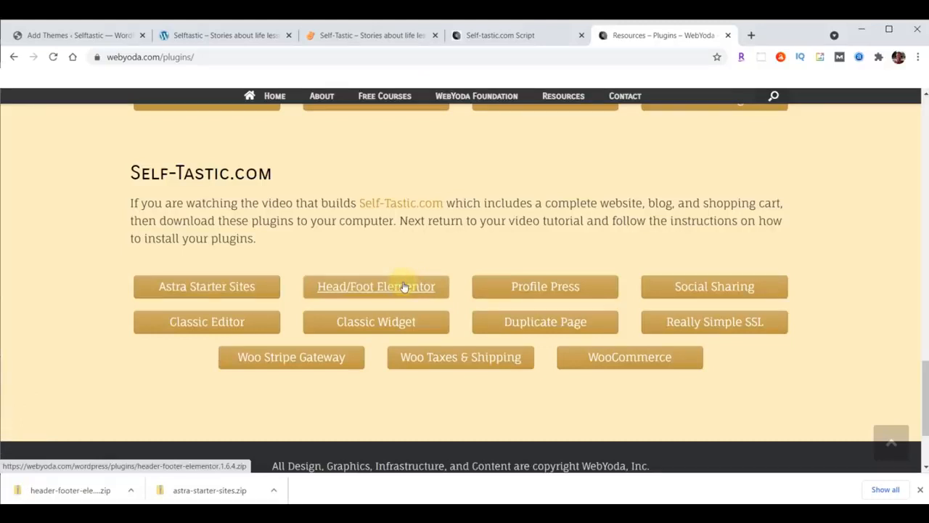
left_click(563, 288)
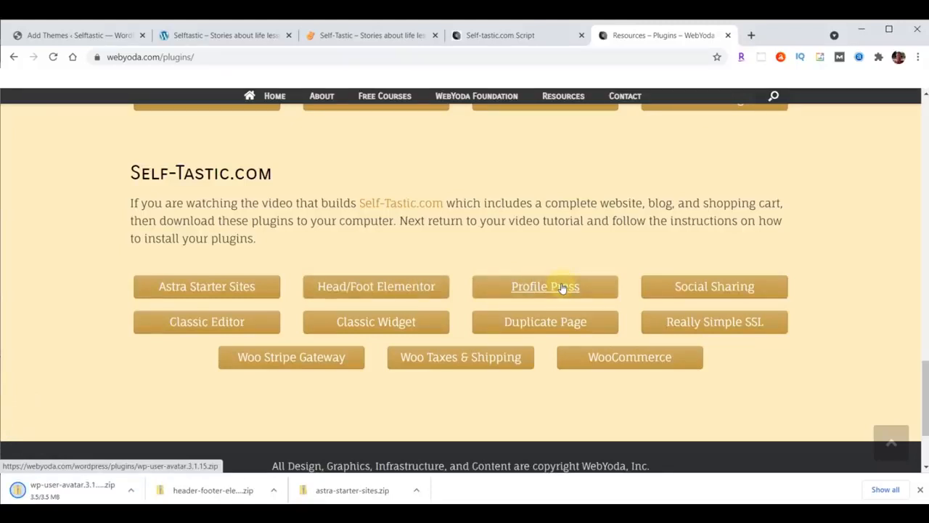
left_click(733, 286)
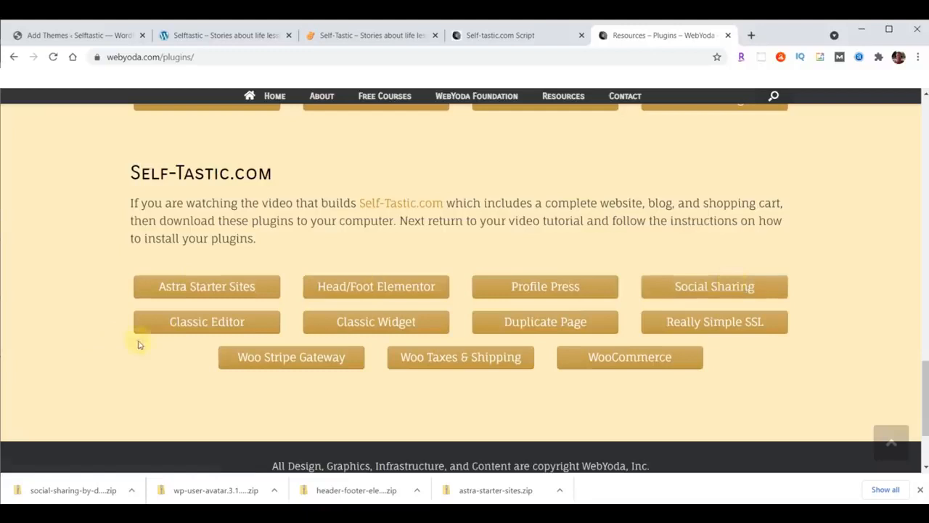
Download the Classic Editor, Classic Widget, Duplicate Page, Really Simple SSL, Woo Stripe, Woo Taxes & Shipping and WooCommerce zips
left_click(204, 327)
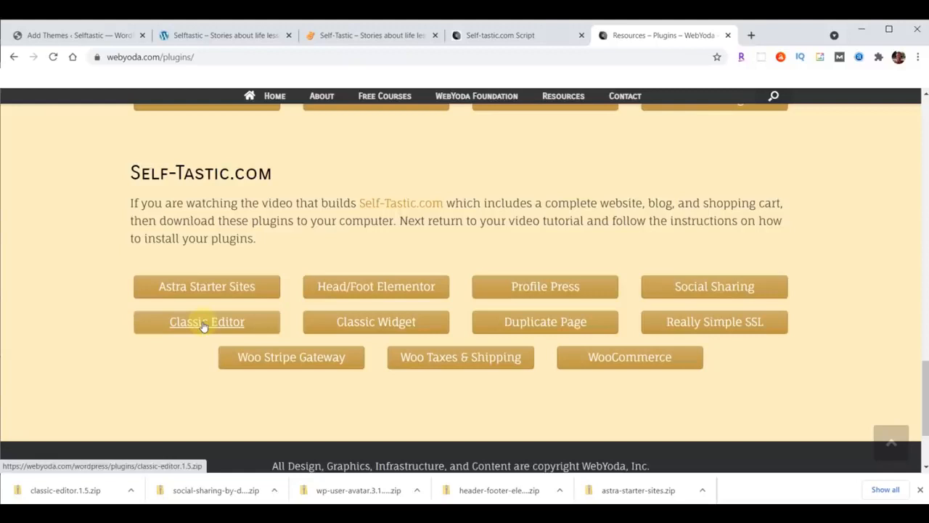
left_click(377, 324)
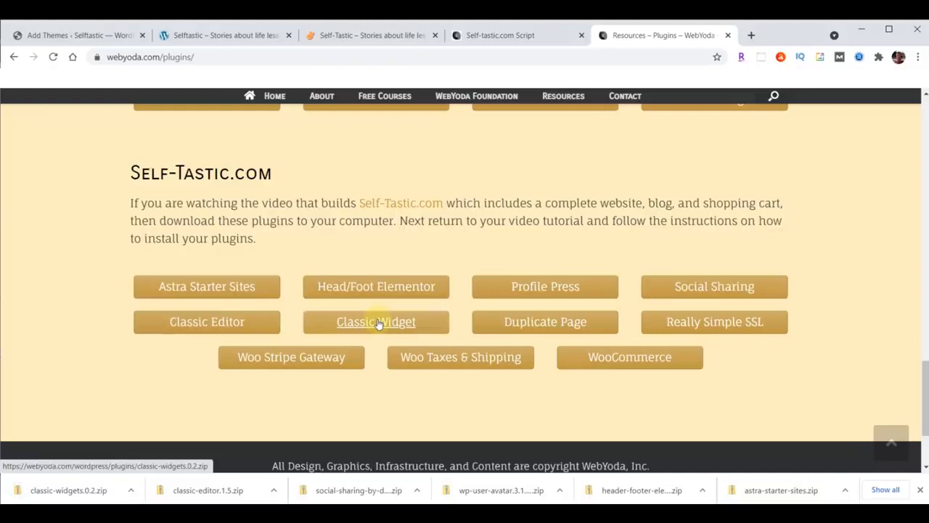
left_click(545, 323)
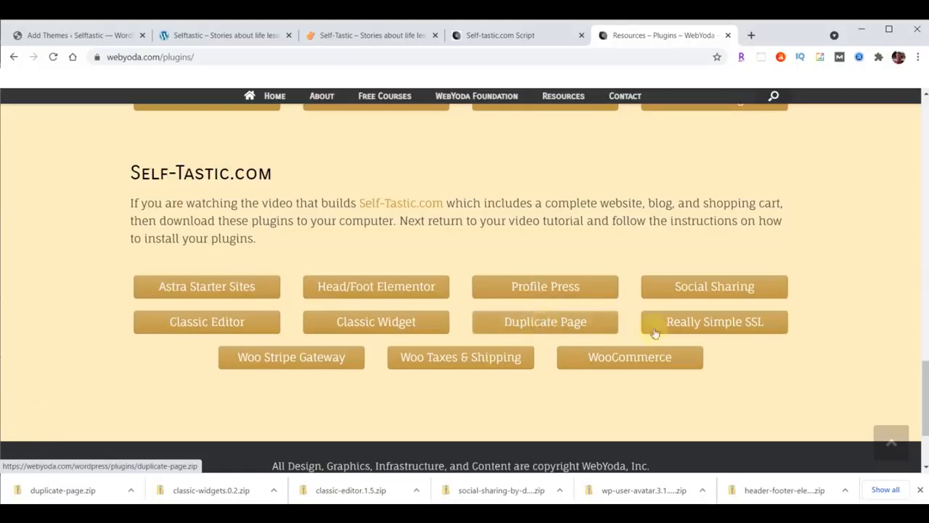
left_click(715, 324)
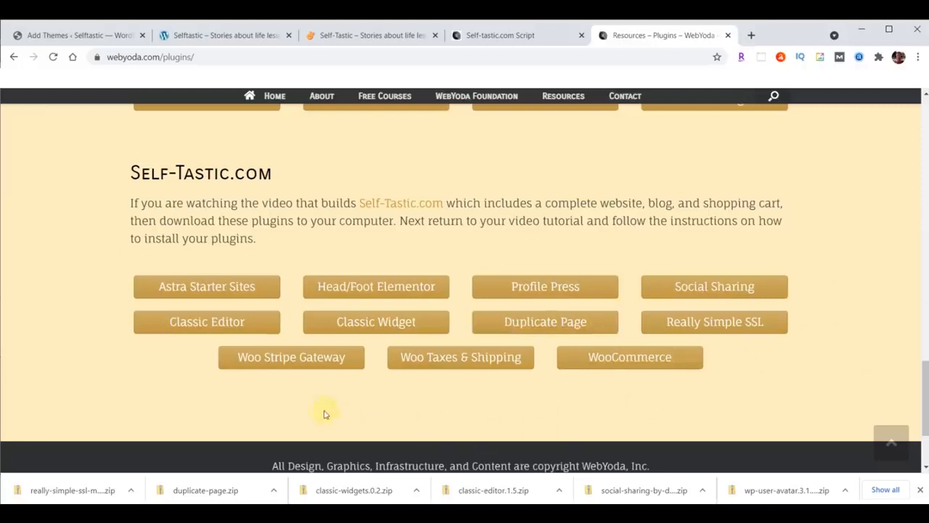
left_click(278, 357)
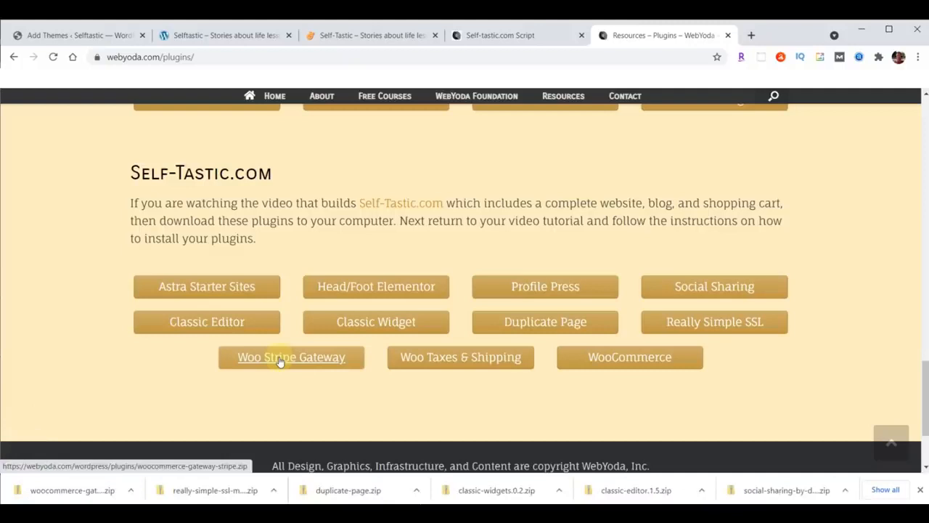
left_click(464, 360)
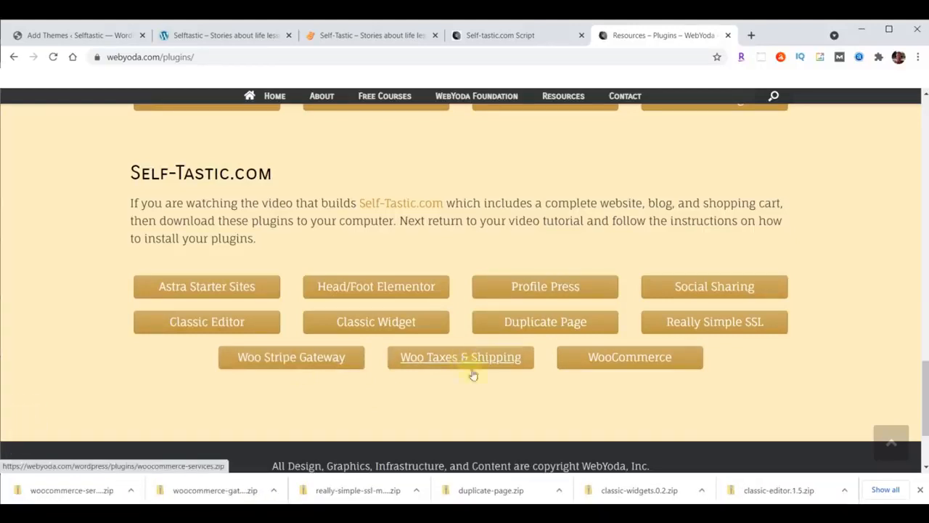
left_click(632, 356)
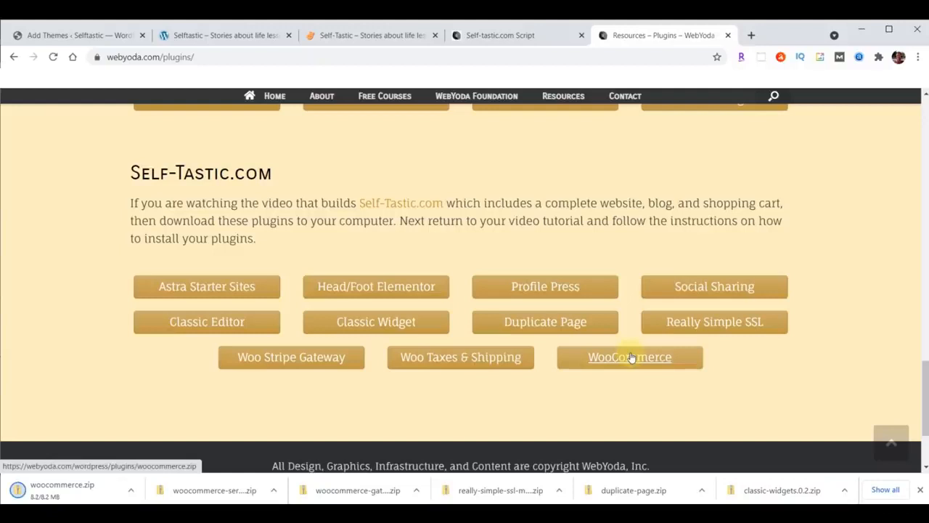
View the 14 downloaded zips in File Explorer's Downloads folder, sorted oldest first by date
left_click(920, 490)
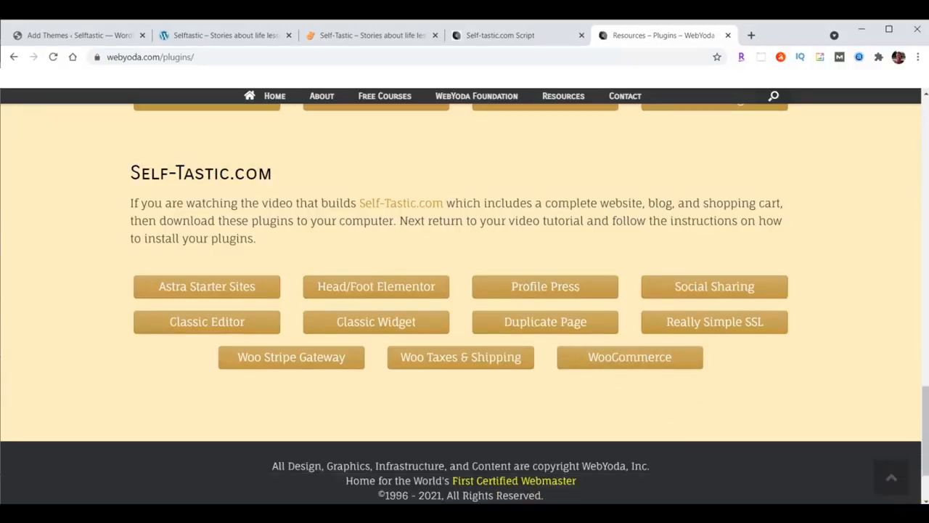
key("alt+Tab")
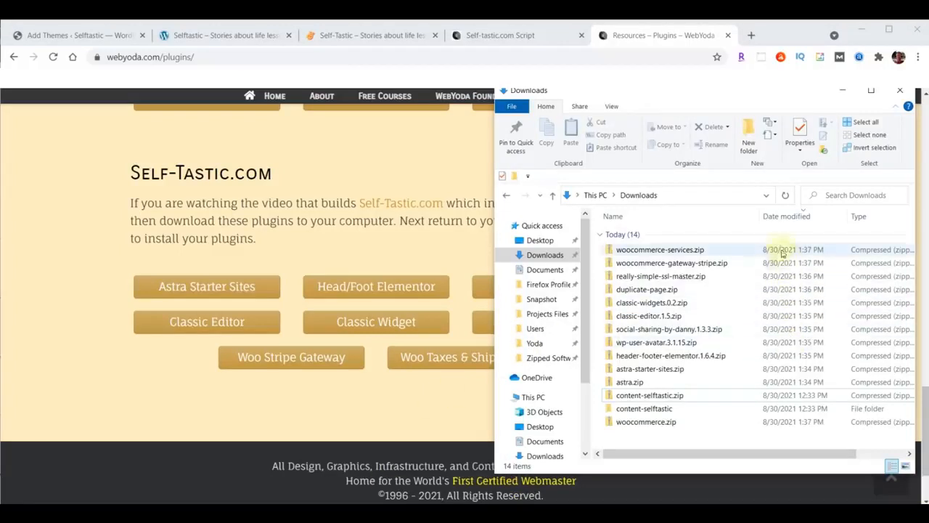
left_click(782, 219)
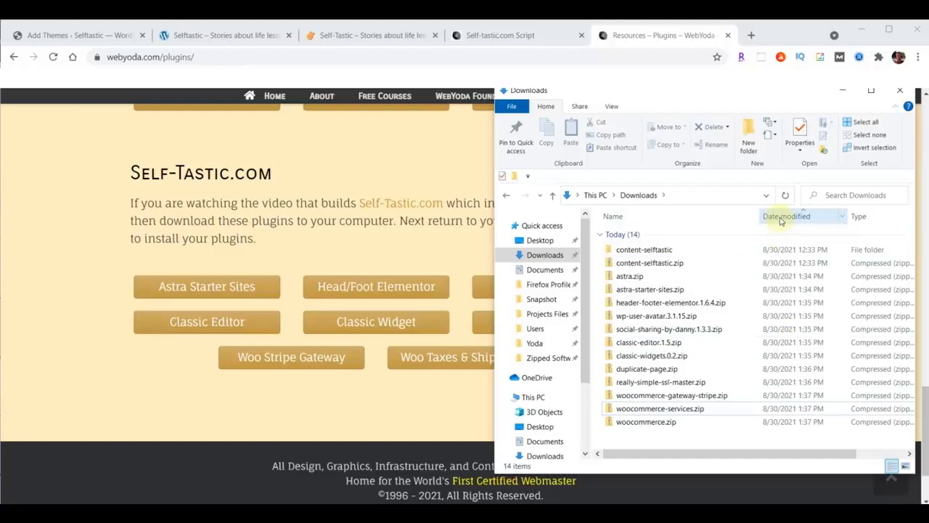
Upload astra.zip from Downloads as a new theme, install it and activate Astra
left_click(49, 38)
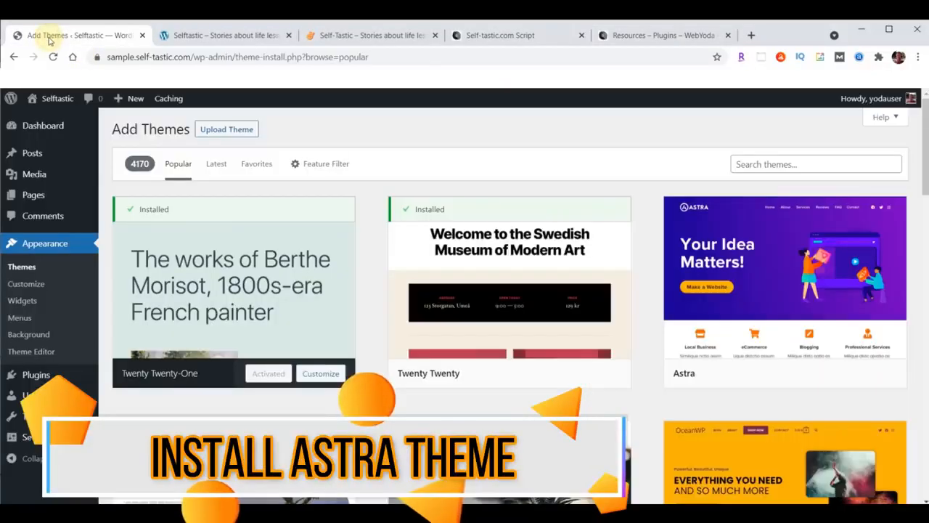
left_click(216, 134)
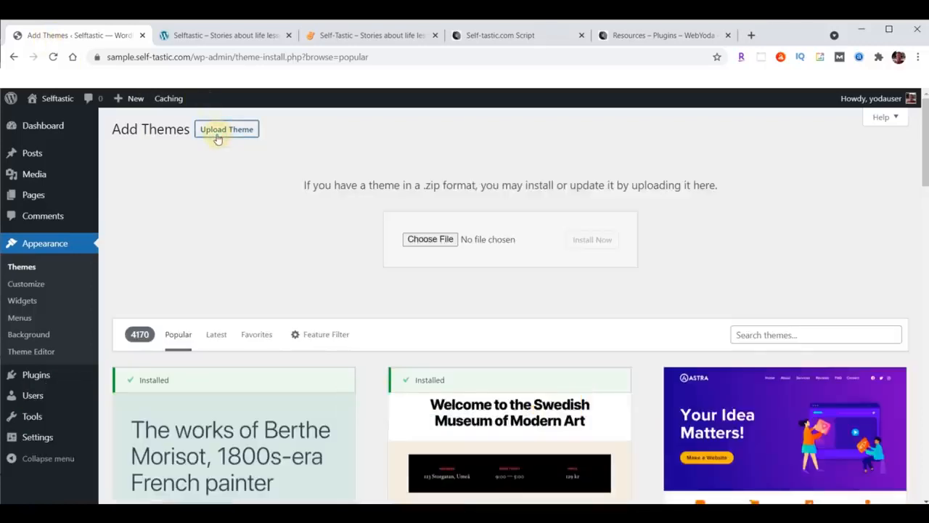
left_click(430, 240)
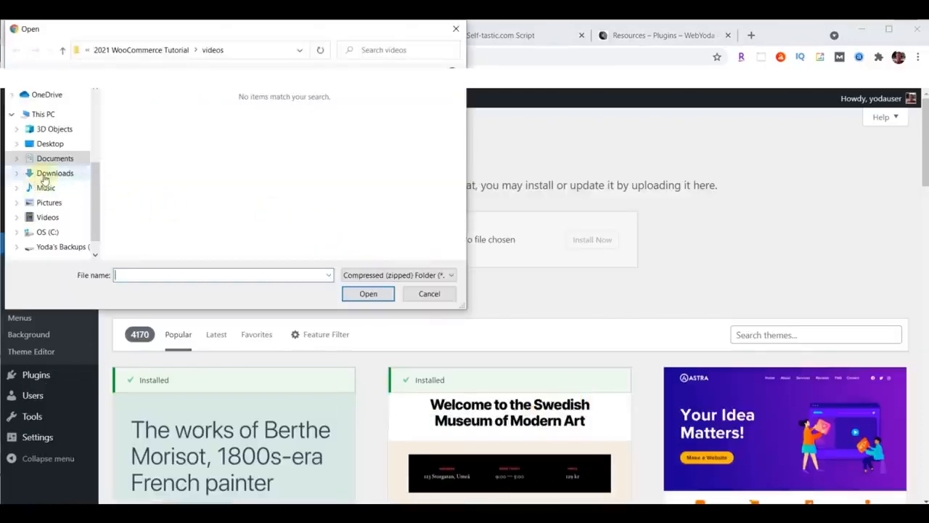
left_click(48, 174)
left_click(145, 137)
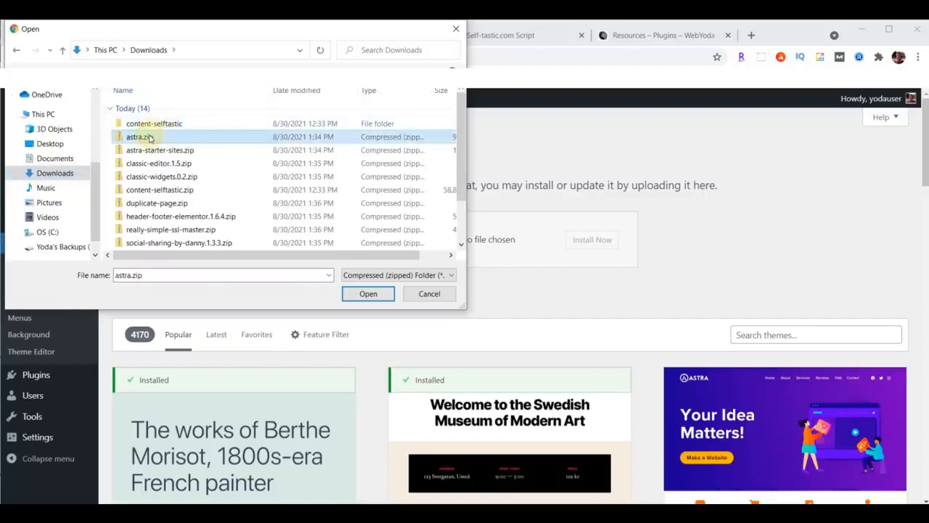
left_click(365, 296)
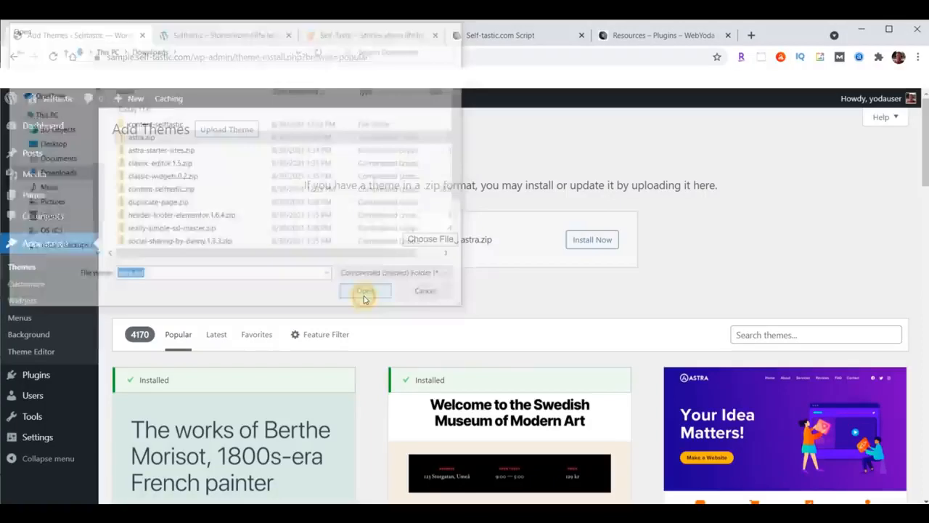
left_click(602, 244)
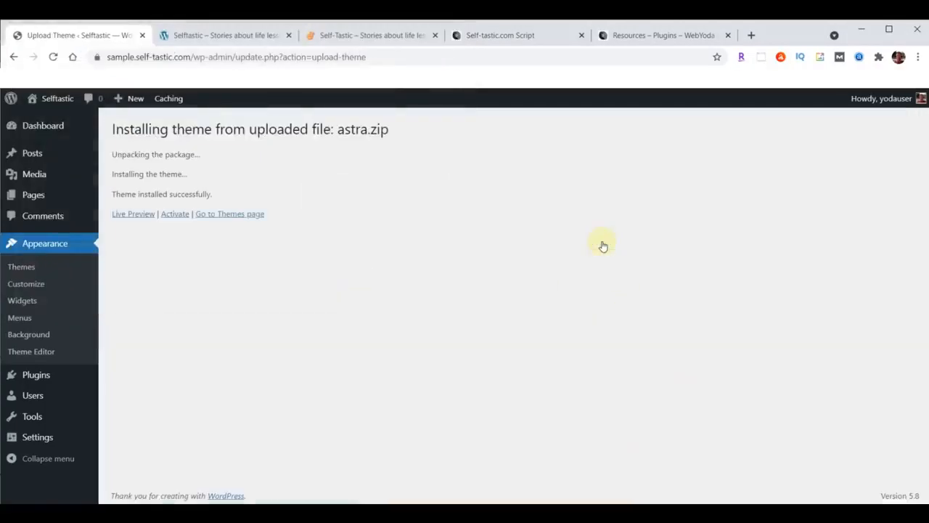
left_click(172, 215)
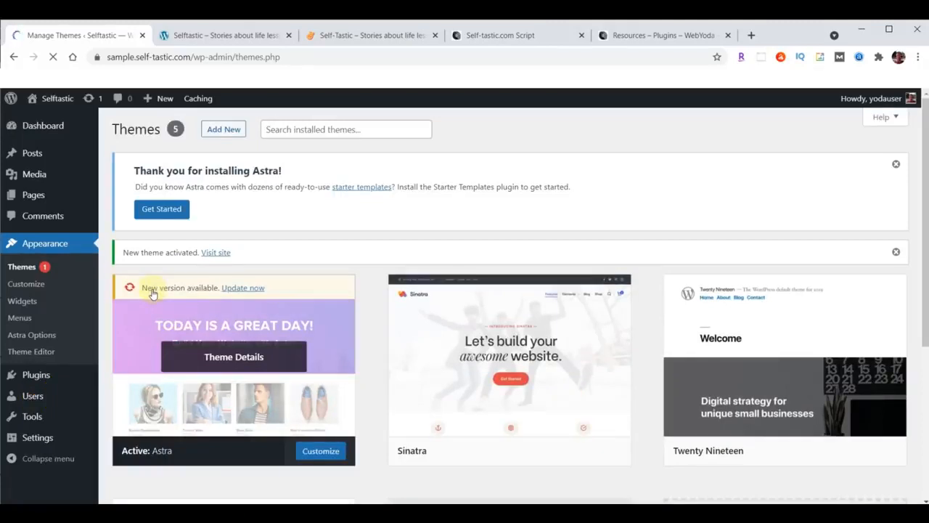
Update Astra to the new version and reload the Selftastic front page to compare with the finished site
left_click(243, 289)
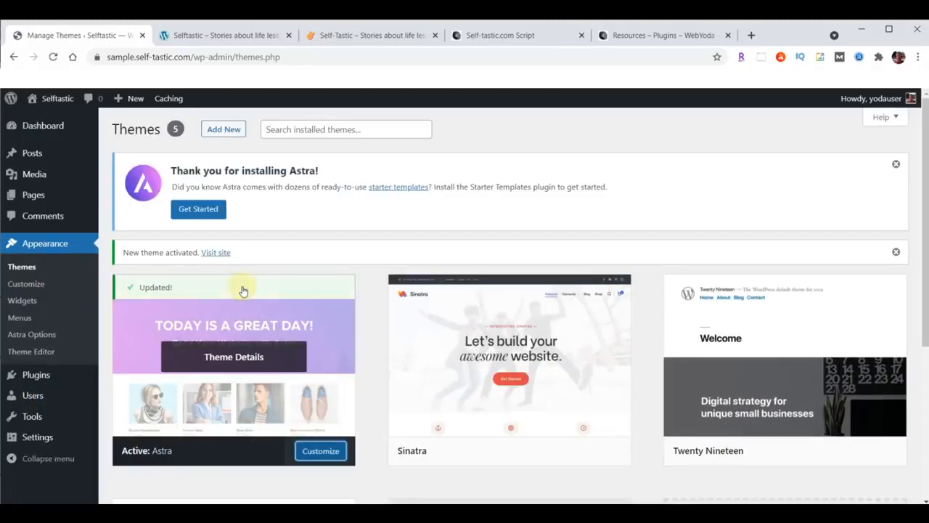
left_click(207, 38)
left_click(53, 57)
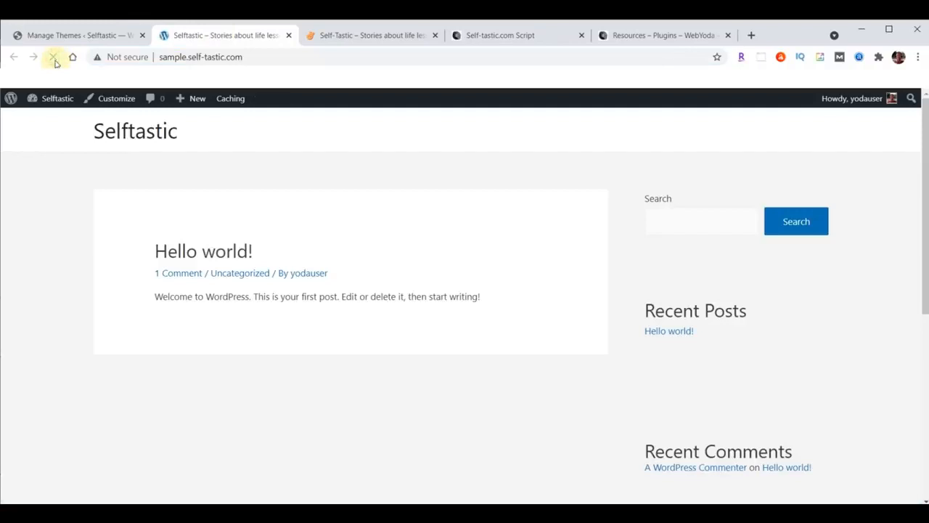
left_click(341, 40)
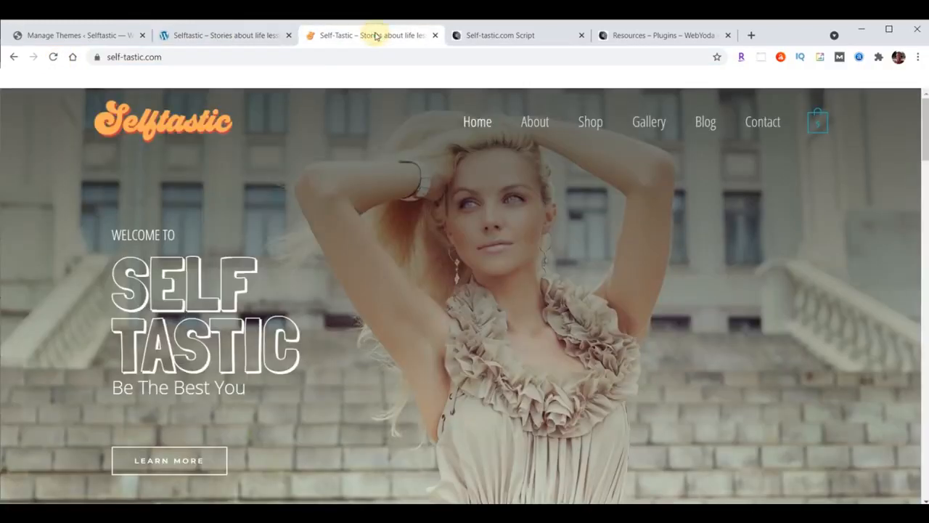
left_click(224, 39)
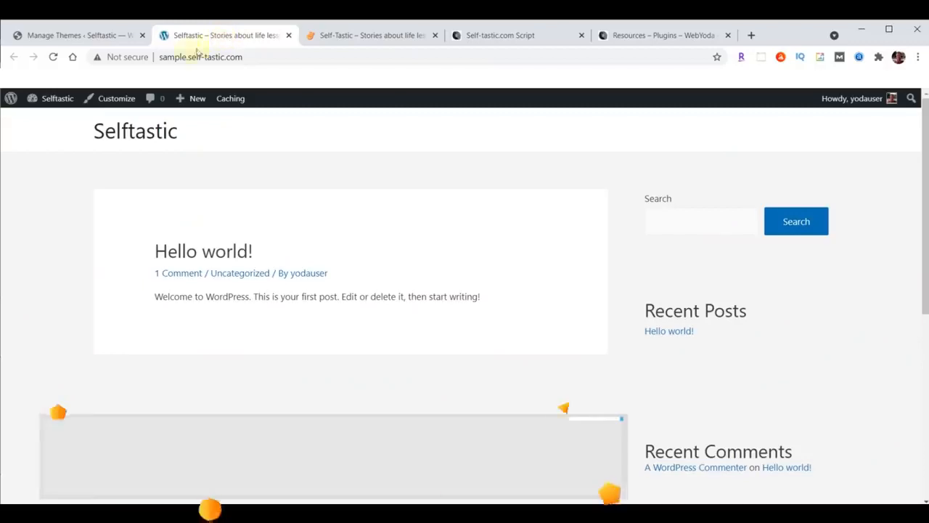
left_click(62, 38)
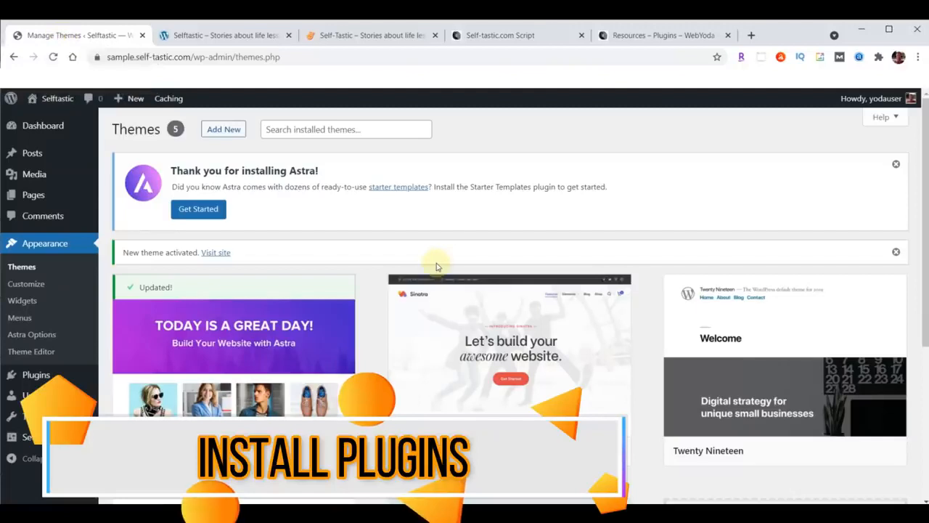
Upload astra-starter-sites.zip as a plugin, install it and activate Astra Starter Sites
mouse_move(38, 380)
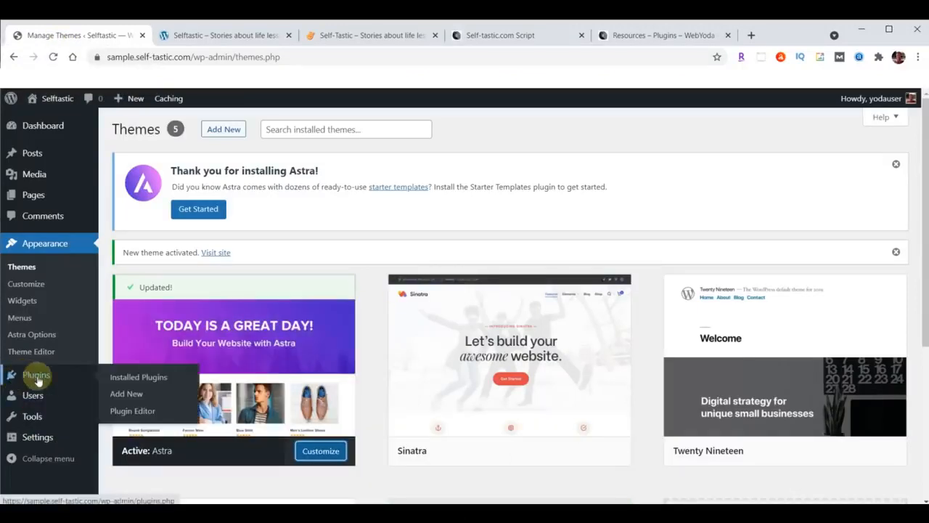
left_click(125, 394)
left_click(222, 131)
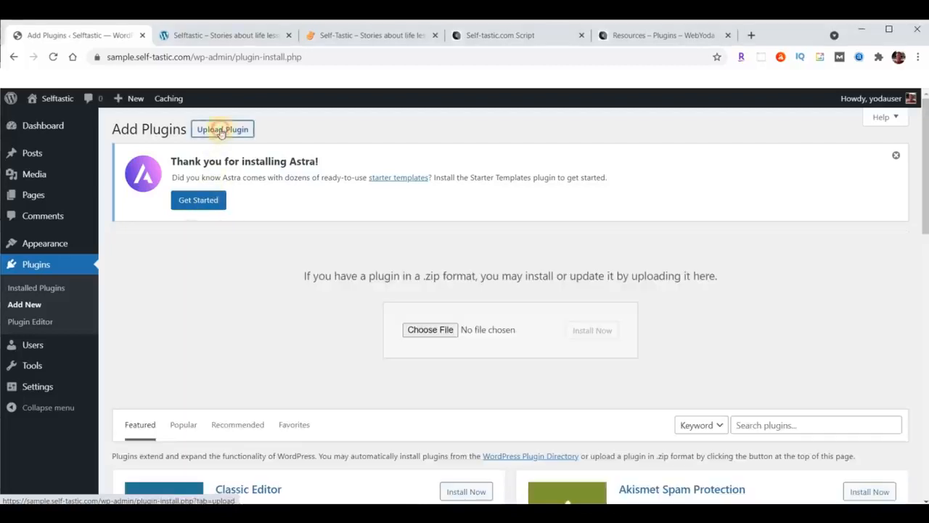
left_click(428, 329)
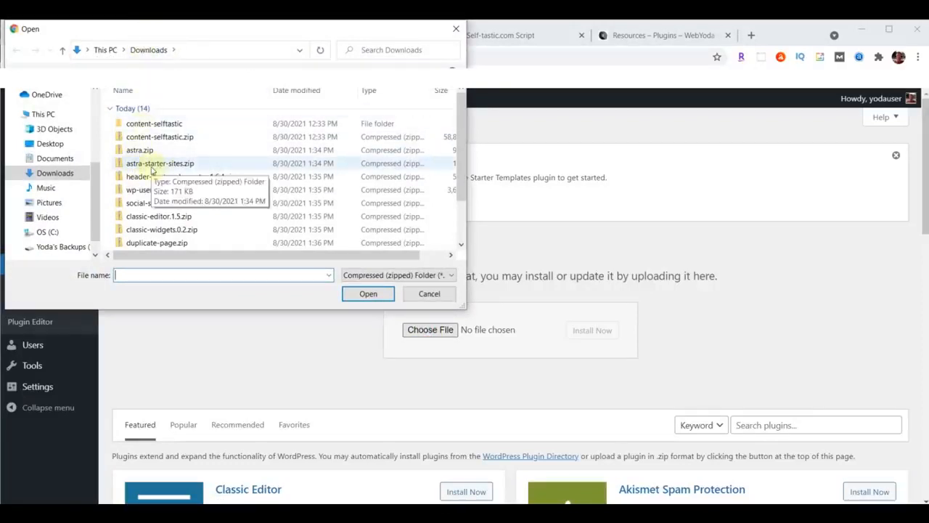
left_click(156, 169)
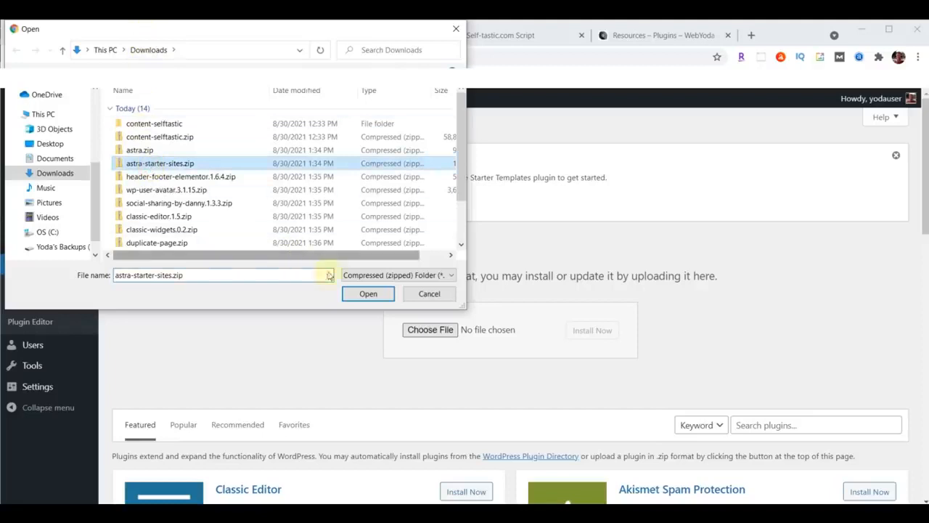
left_click(368, 294)
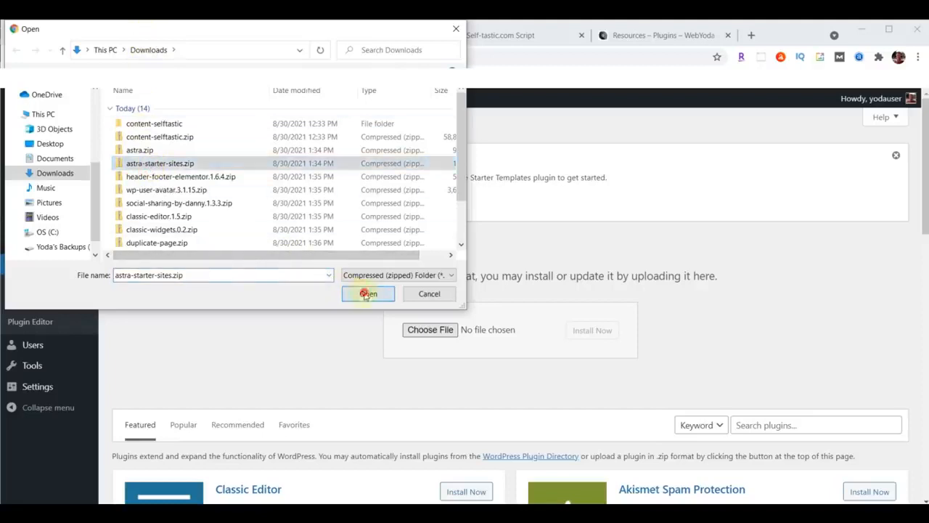
left_click(585, 331)
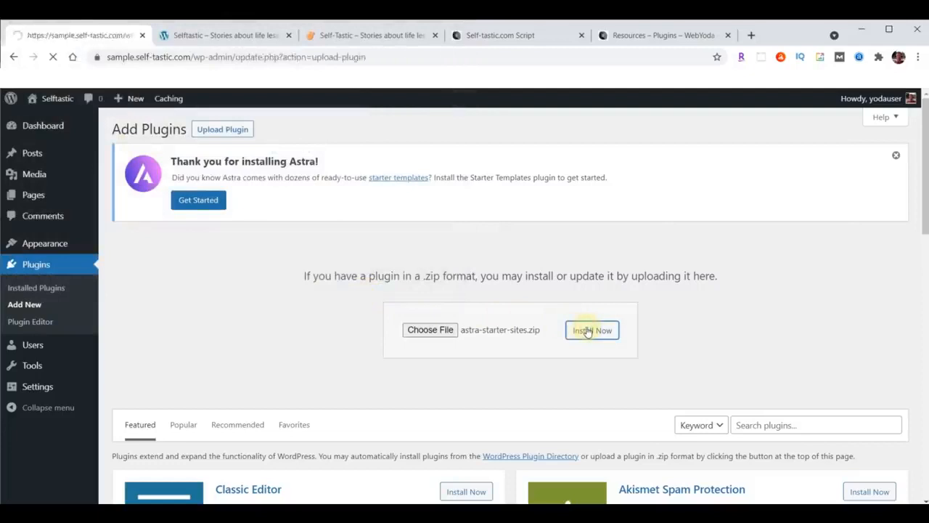
left_click(140, 315)
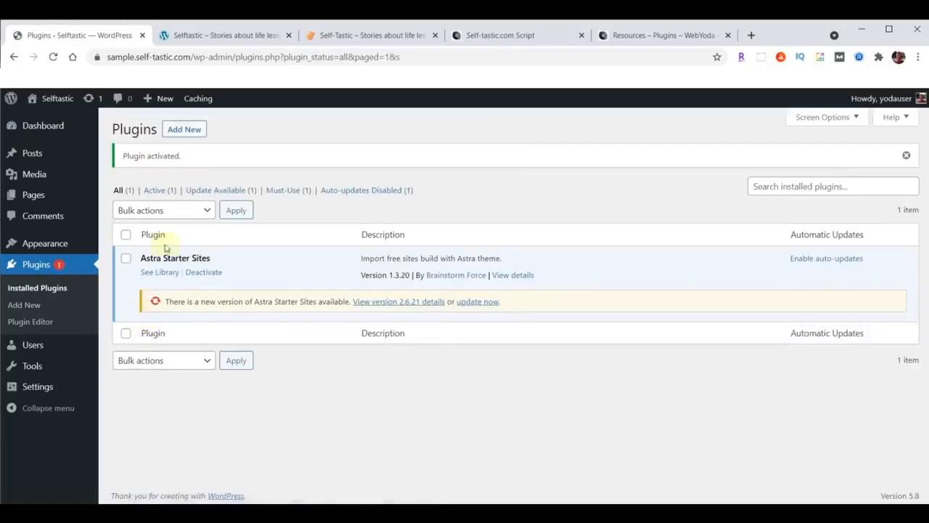
left_click(185, 129)
Upload, install and activate header-footer-elementor.1.6.4.zip as a plugin
left_click(220, 131)
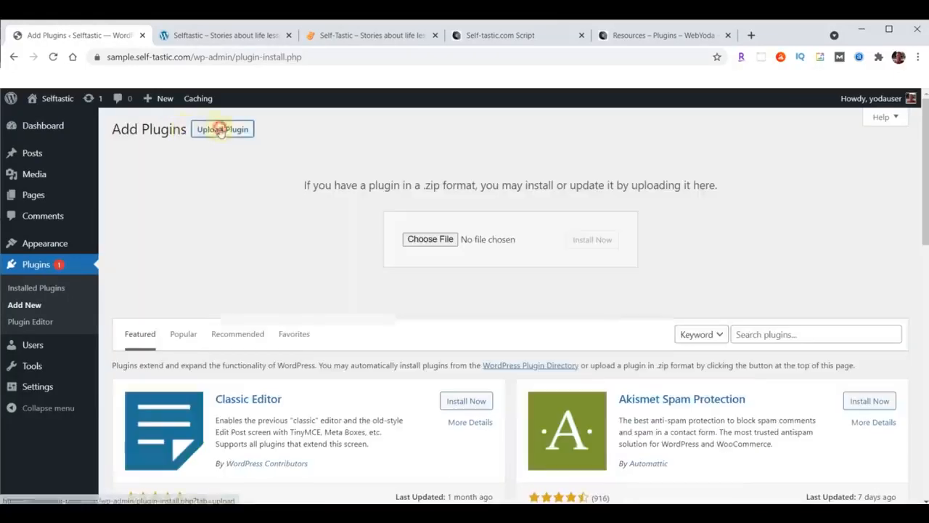
left_click(432, 240)
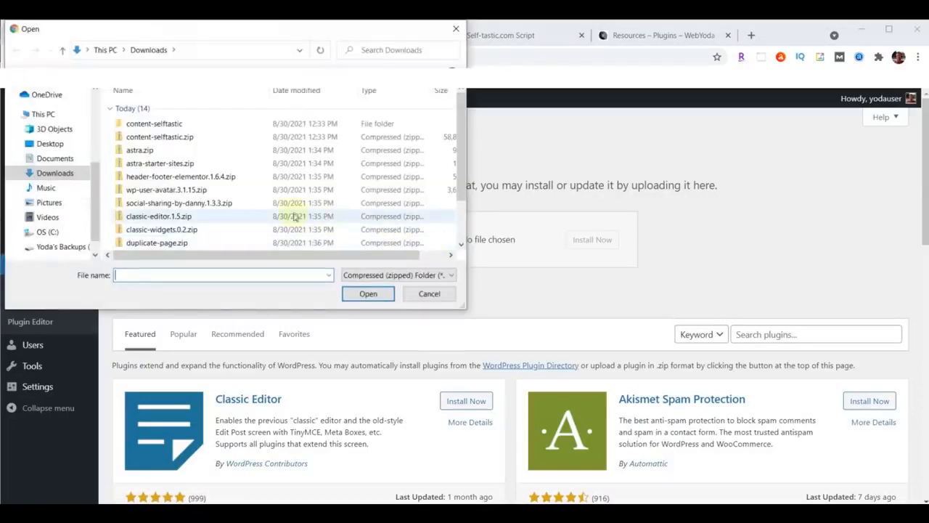
left_click(161, 179)
left_click(368, 296)
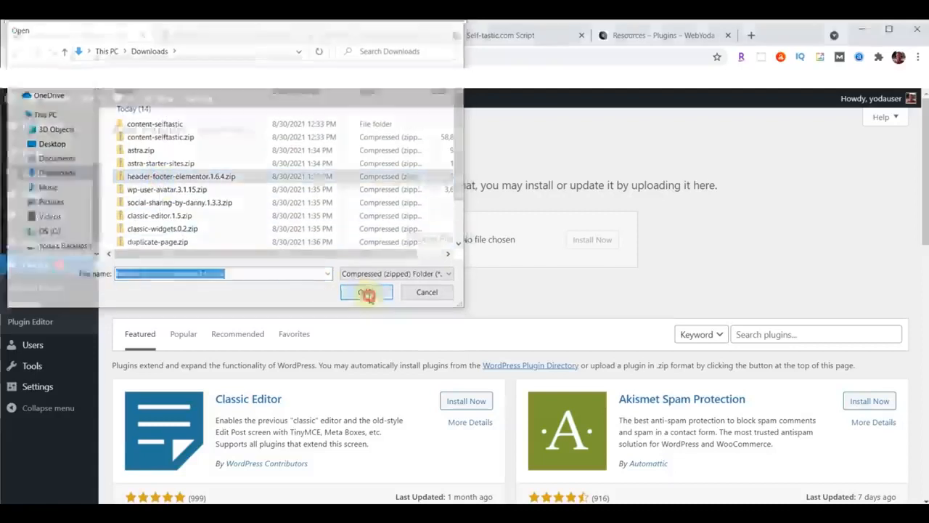
left_click(600, 242)
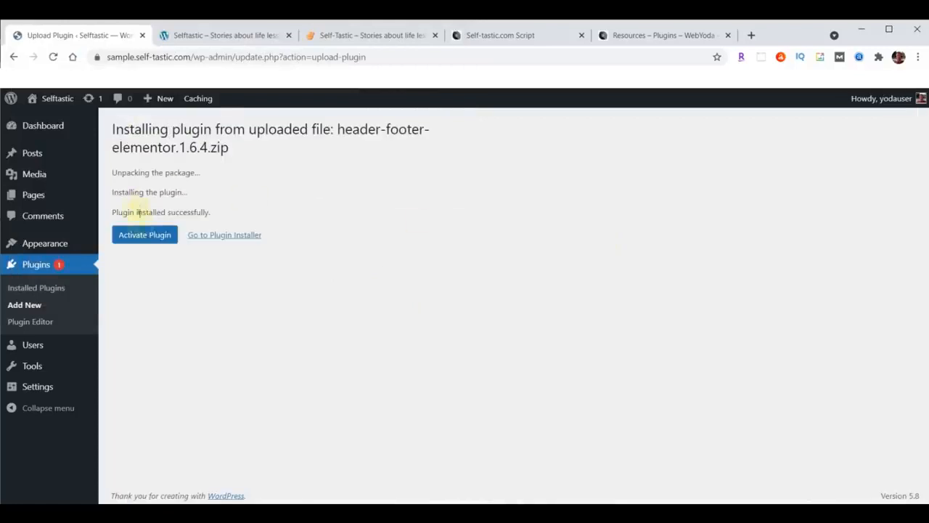
left_click(143, 236)
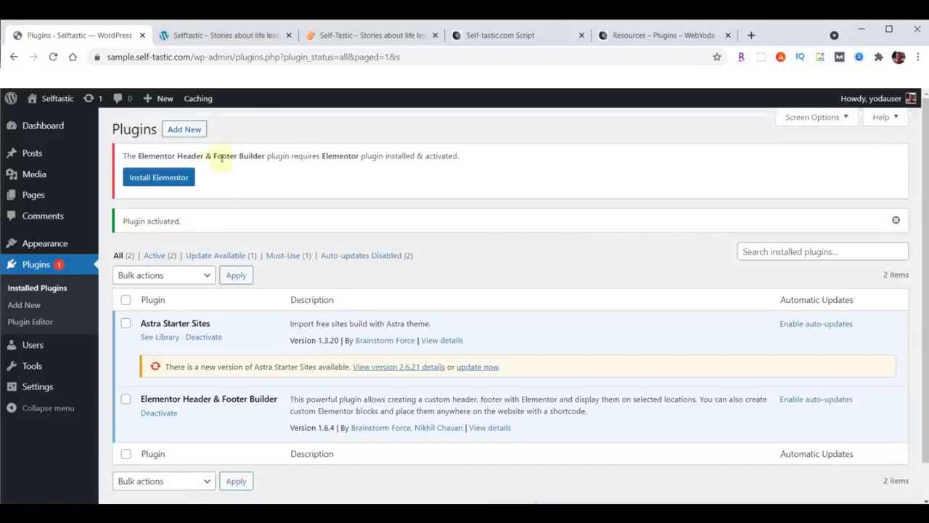
Upload, install and activate wp-user-avatar.3.1.15.zip, adding ProfilePress
left_click(184, 130)
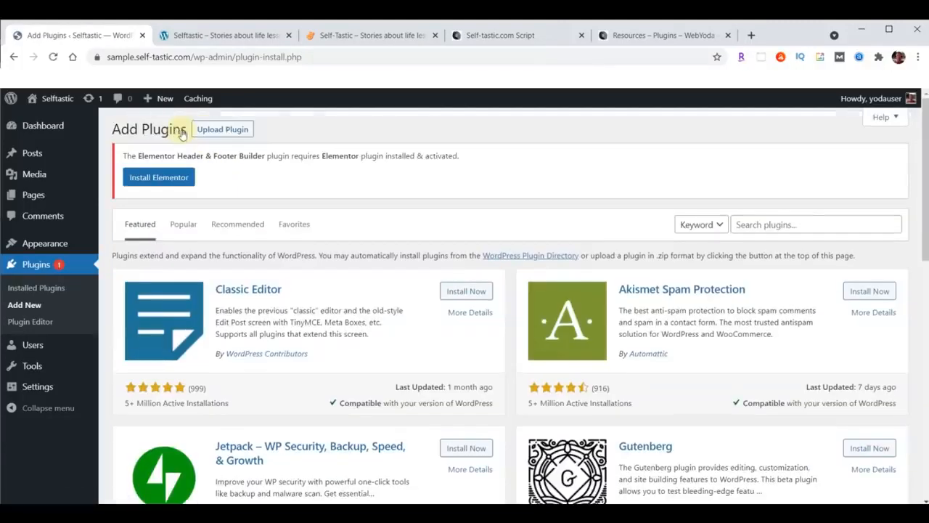
left_click(232, 132)
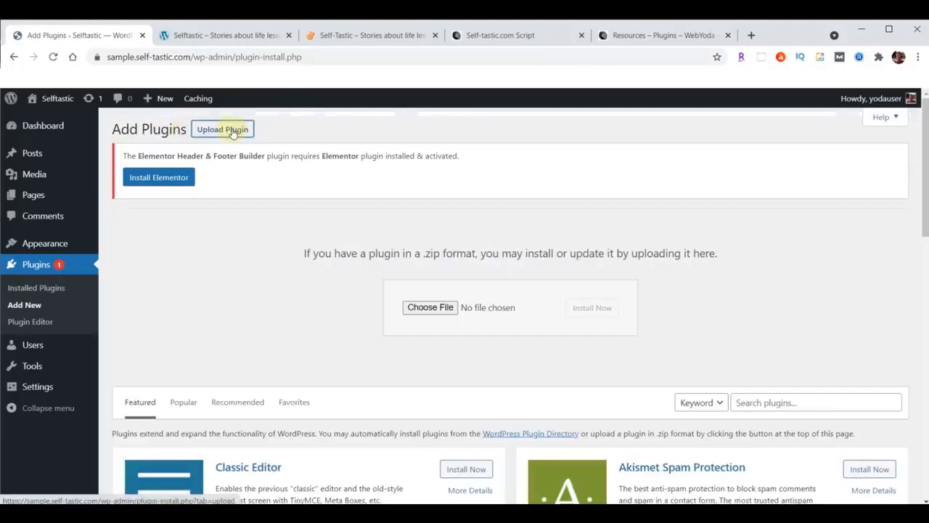
left_click(427, 308)
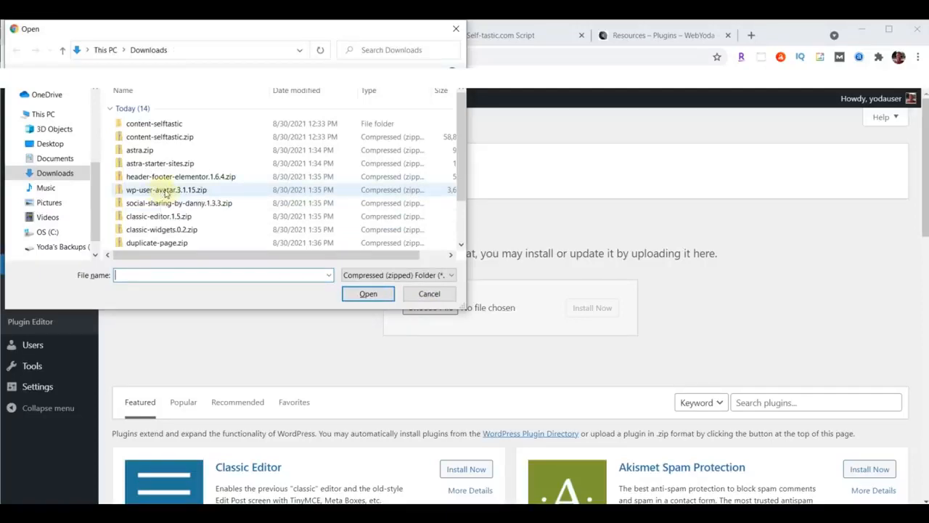
left_click(165, 191)
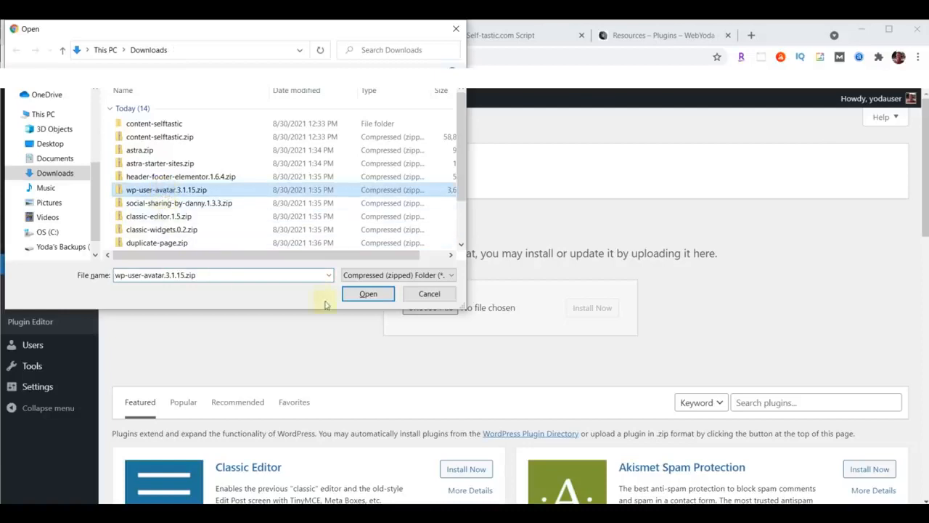
left_click(365, 294)
left_click(600, 313)
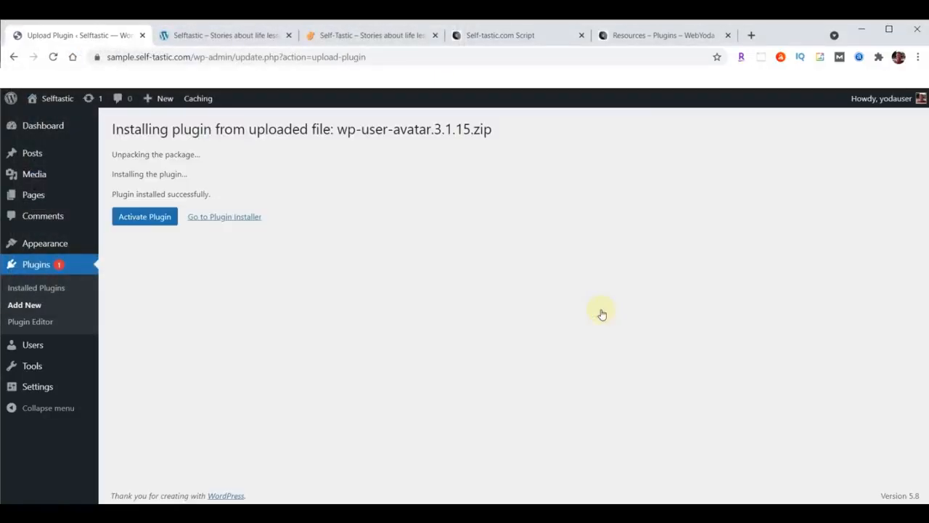
left_click(127, 219)
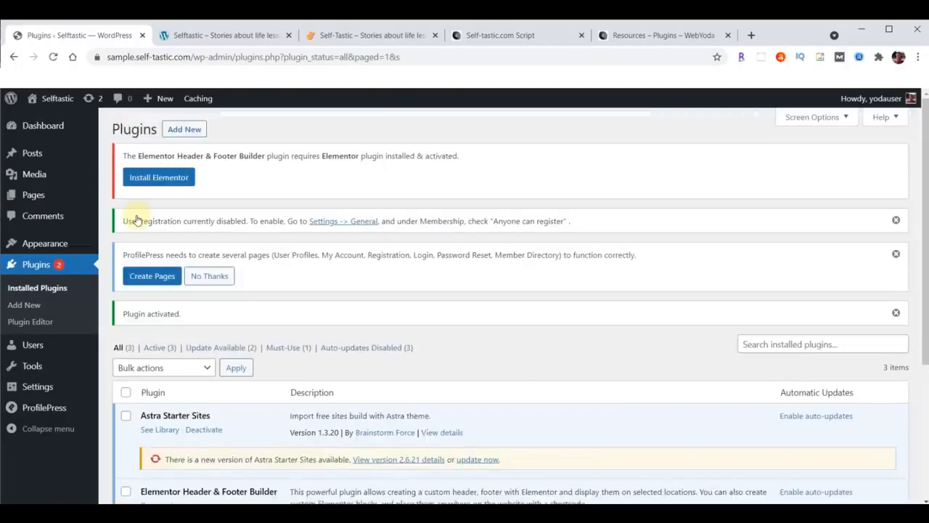
Upload, install and activate social-sharing-by-danny.1.3.3.zip as a plugin
left_click(186, 131)
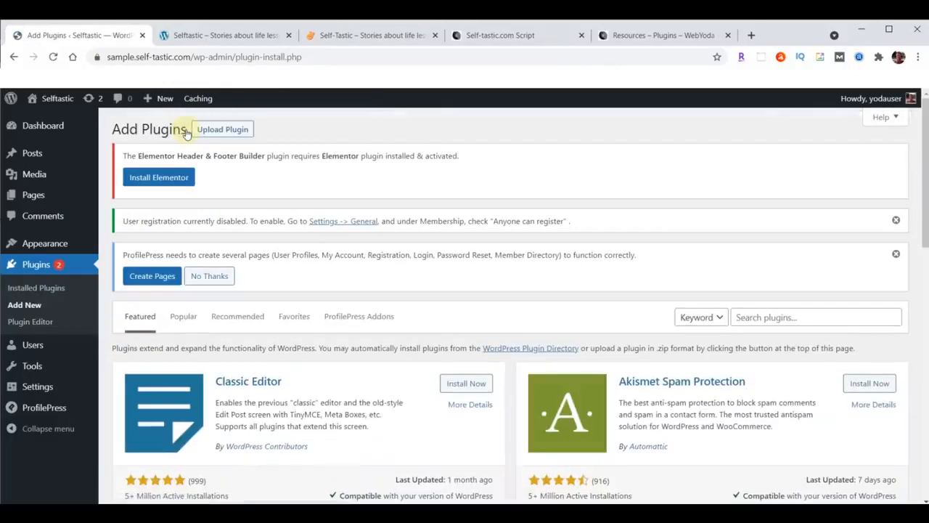
left_click(223, 130)
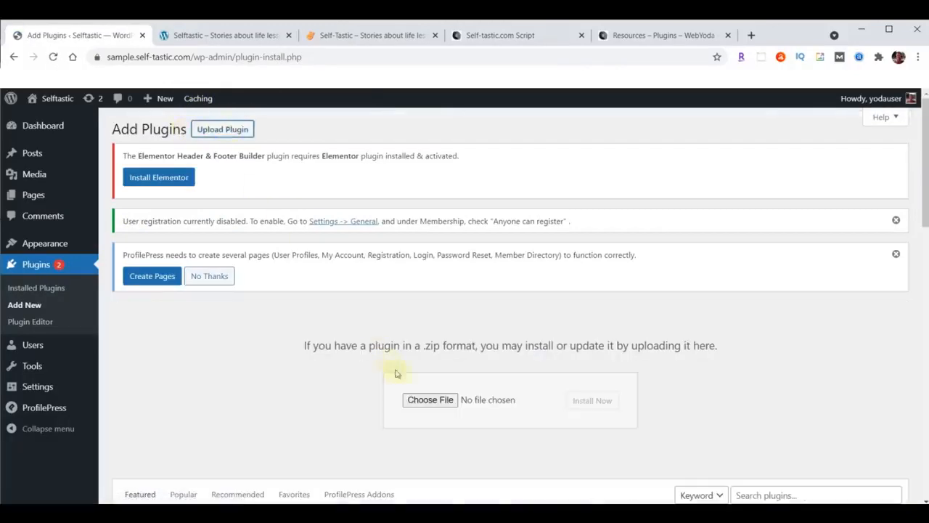
left_click(423, 400)
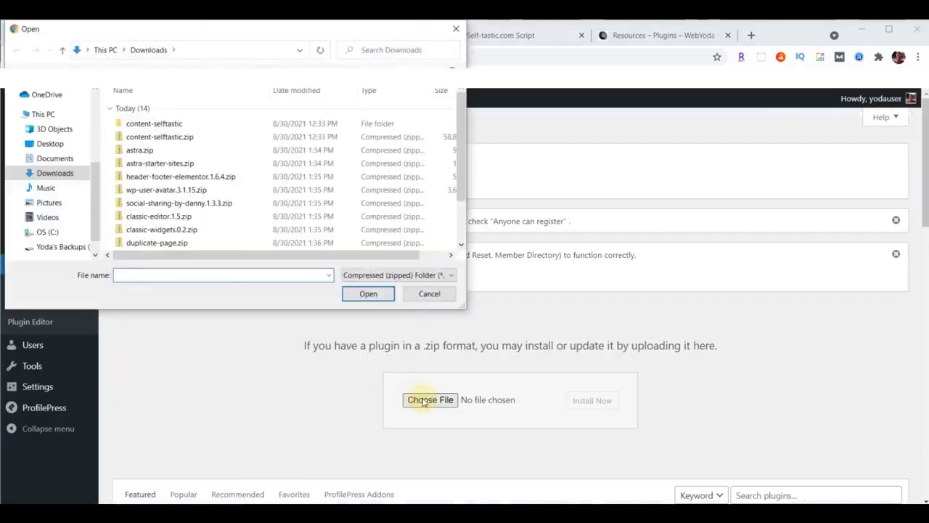
left_click(179, 206)
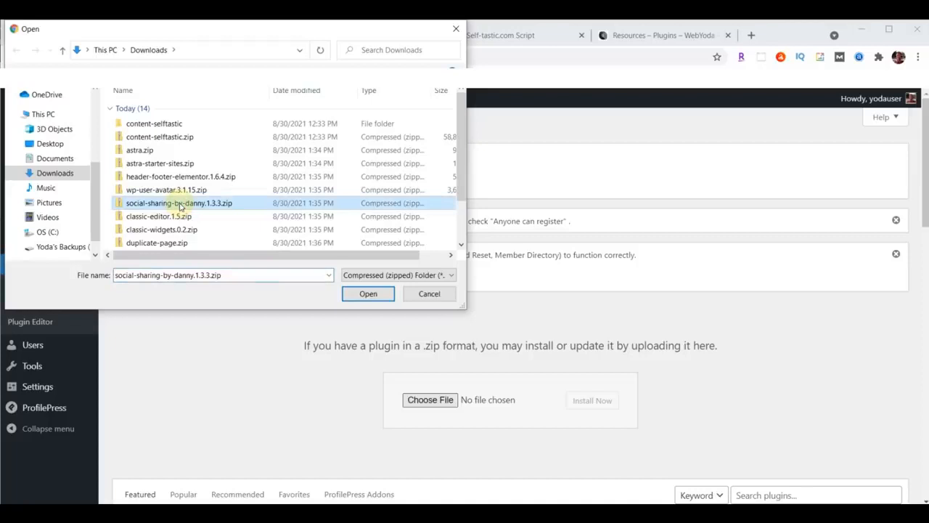
left_click(363, 293)
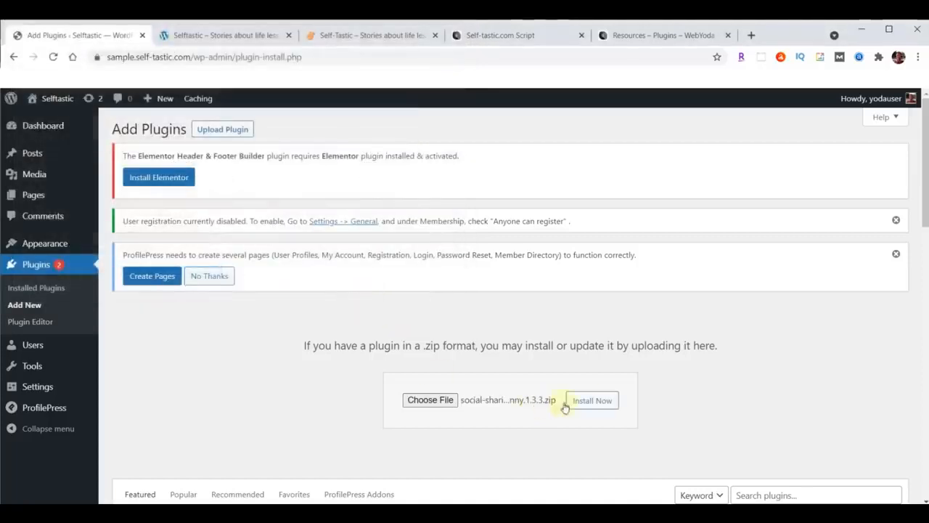
left_click(592, 400)
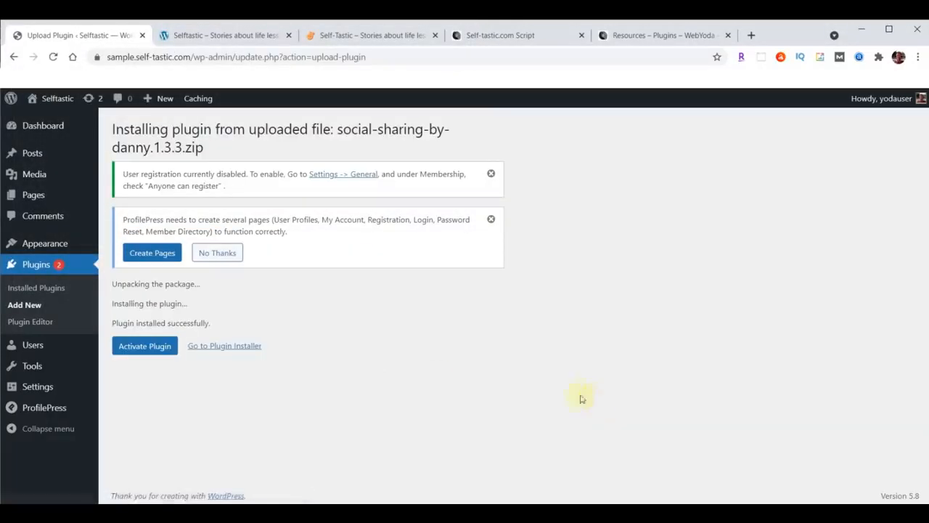
left_click(150, 350)
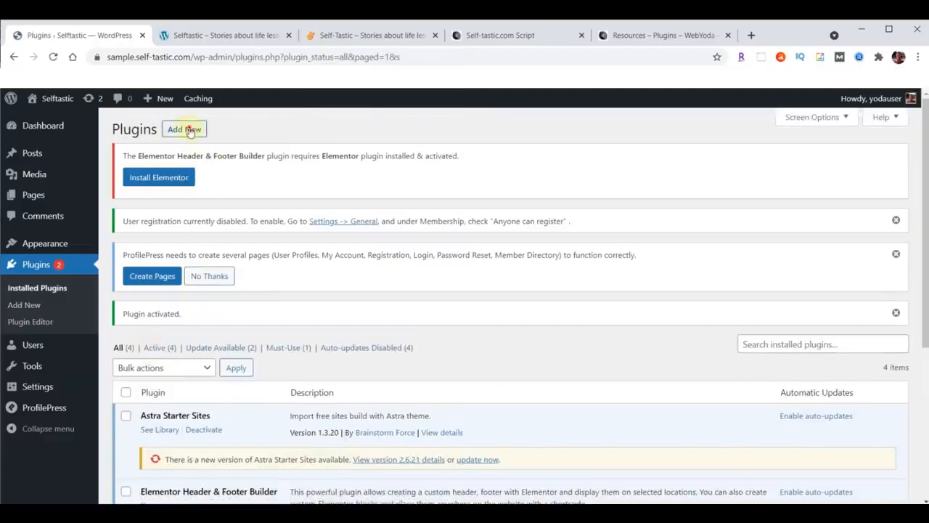
Upload, install and activate classic-editor.1.5.zip as a plugin
left_click(191, 130)
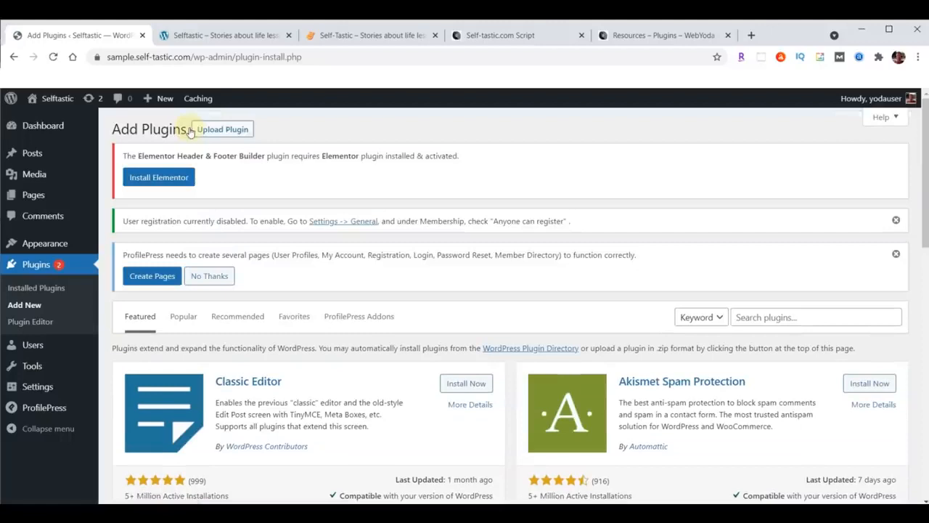
left_click(224, 130)
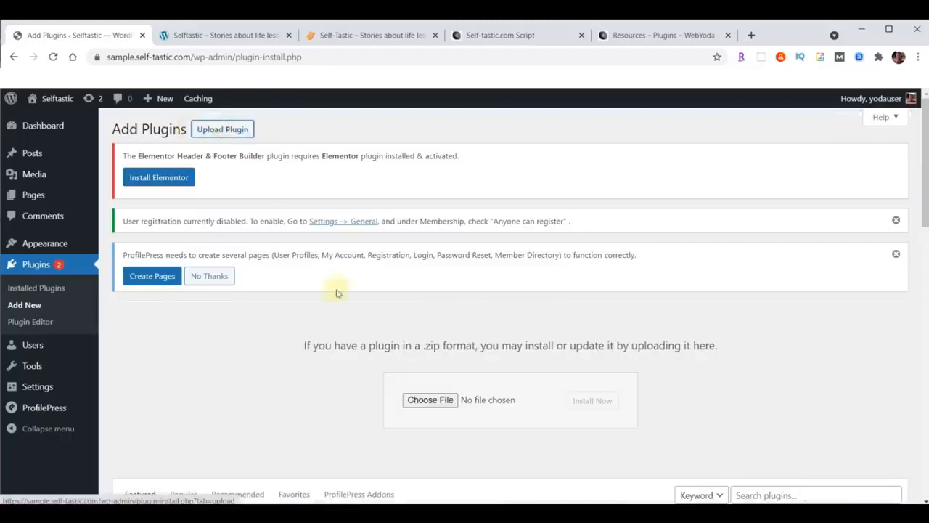
left_click(443, 400)
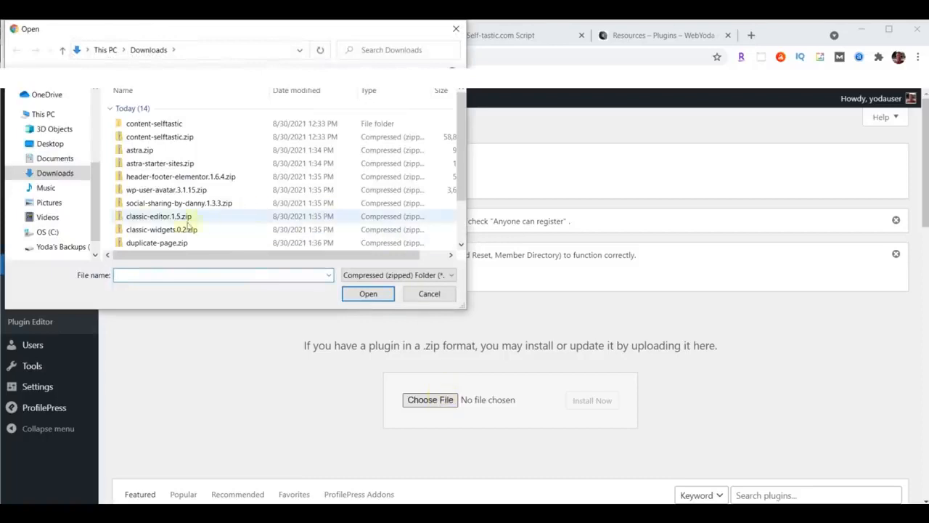
left_click(134, 219)
left_click(369, 294)
left_click(584, 408)
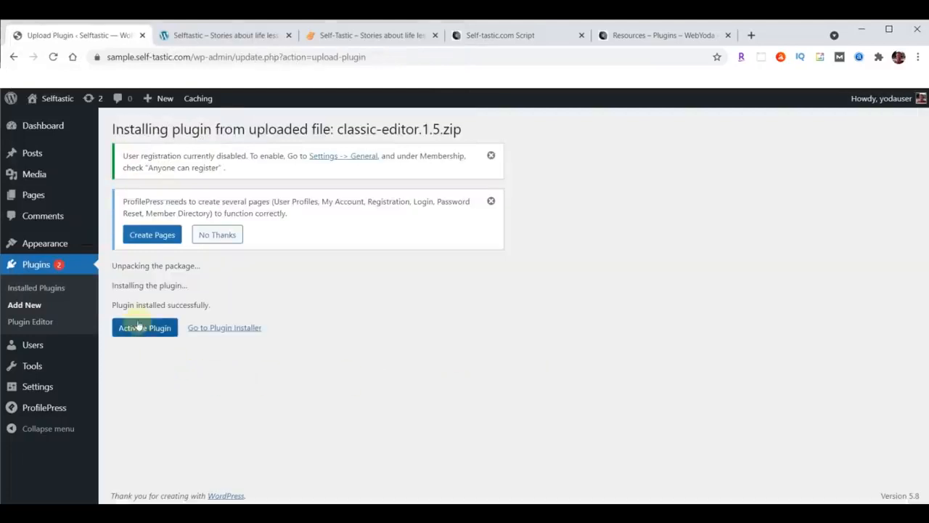
left_click(138, 330)
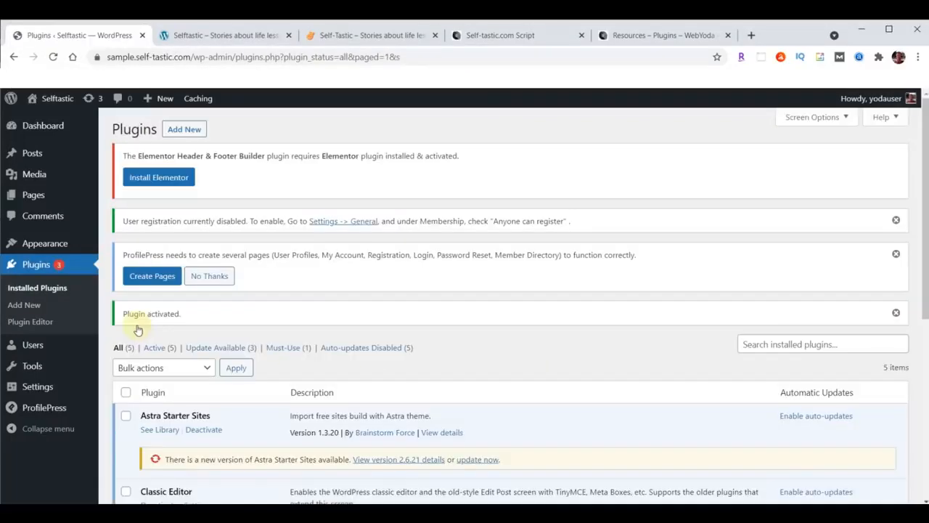
Upload, install and activate classic-widgets.0.2.zip as a plugin
left_click(184, 129)
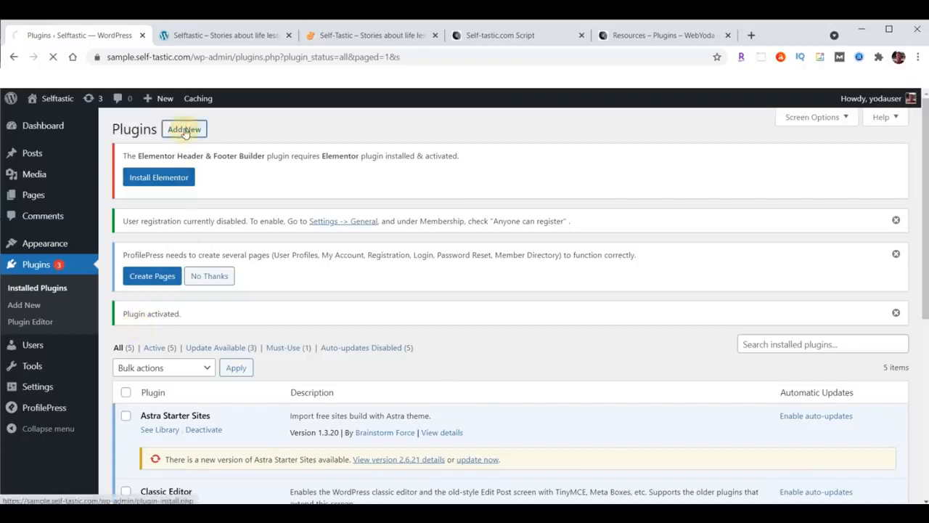
left_click(227, 129)
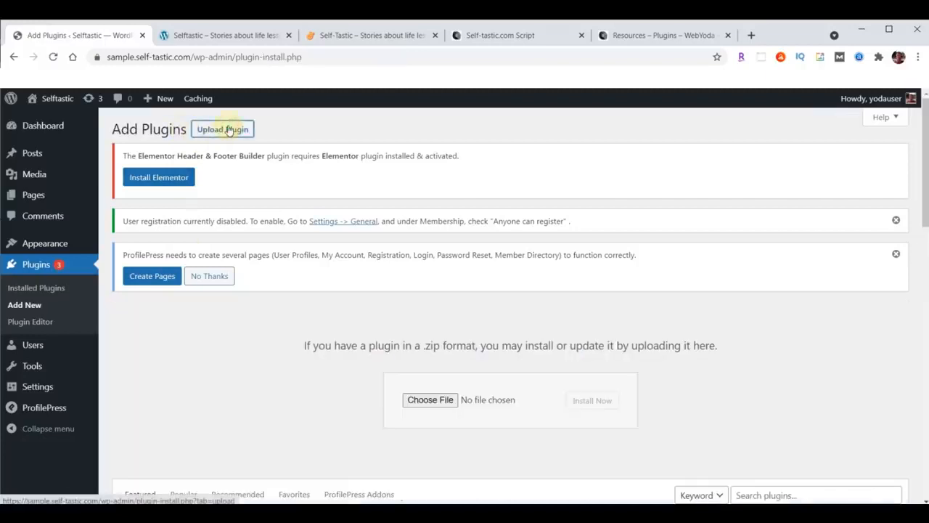
left_click(432, 402)
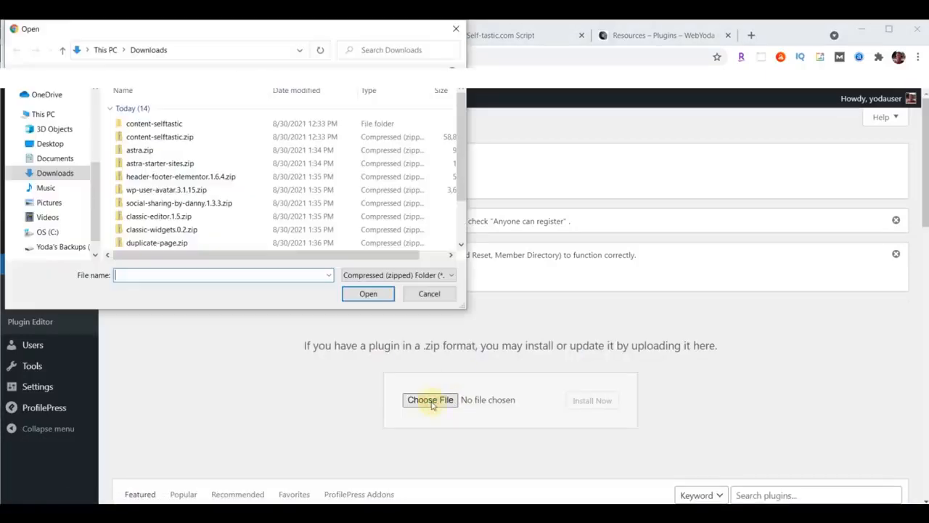
left_click(168, 230)
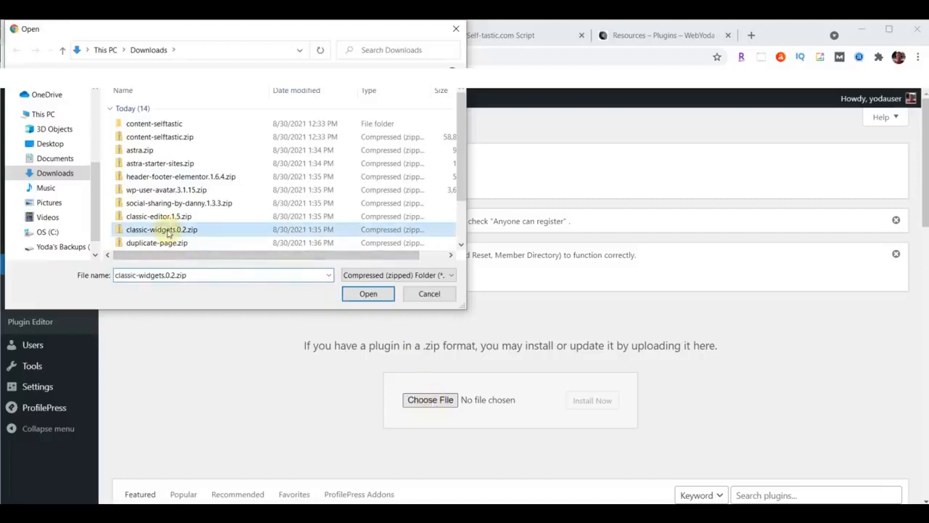
left_click(370, 295)
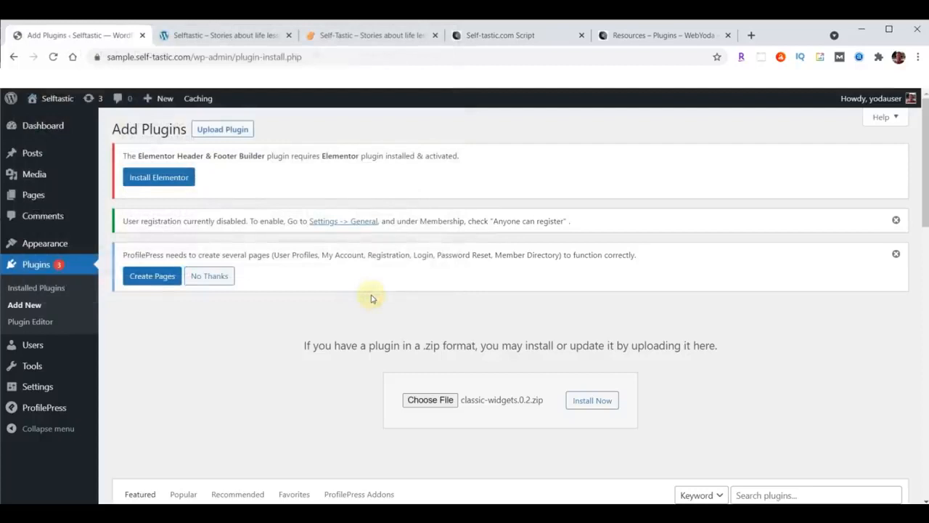
left_click(591, 403)
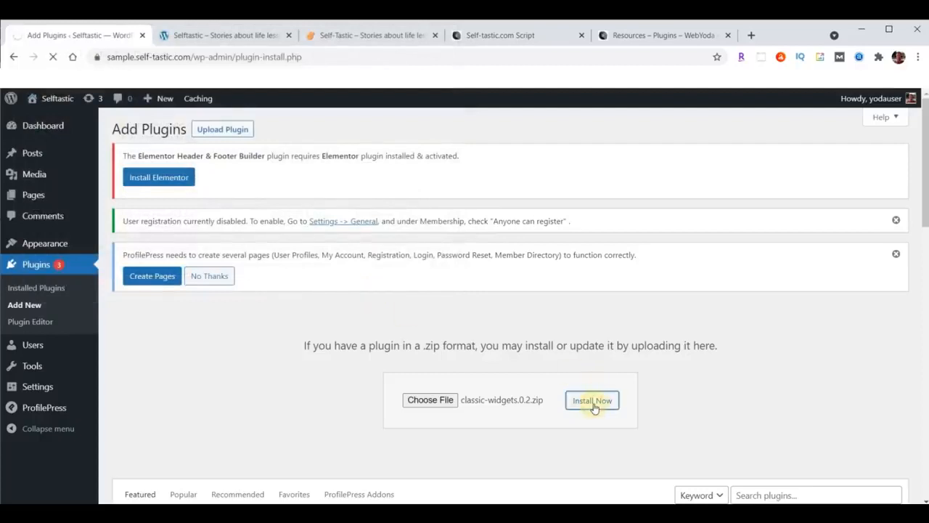
left_click(150, 328)
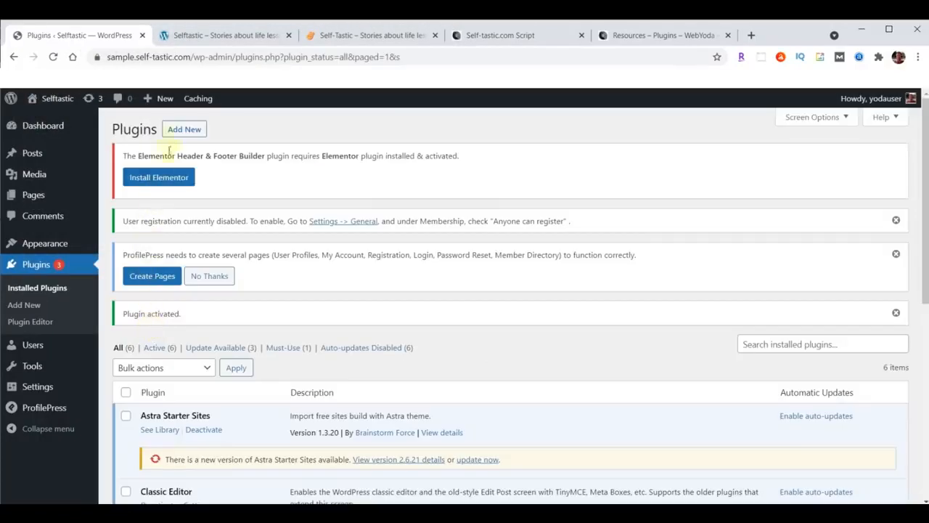
Upload, install and activate duplicate-page.zip, bringing the list to seven active plugins
left_click(178, 129)
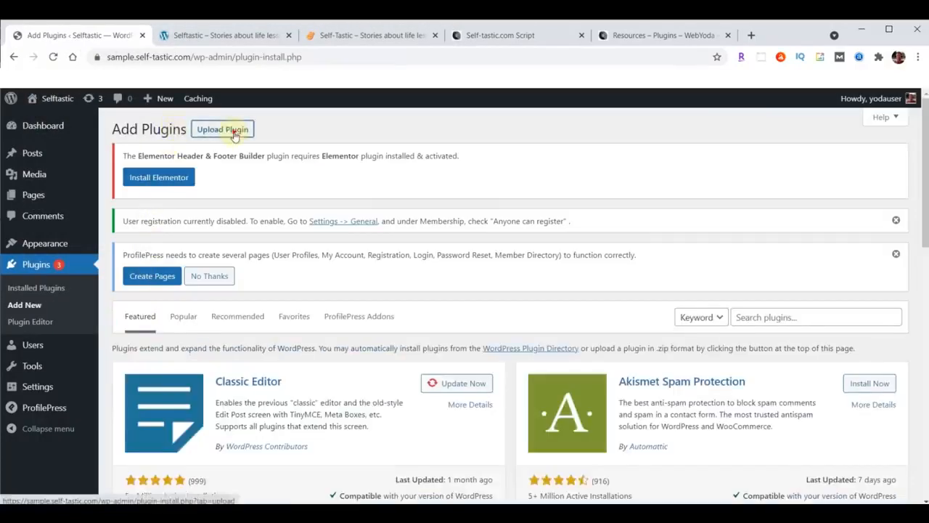
left_click(233, 135)
left_click(430, 401)
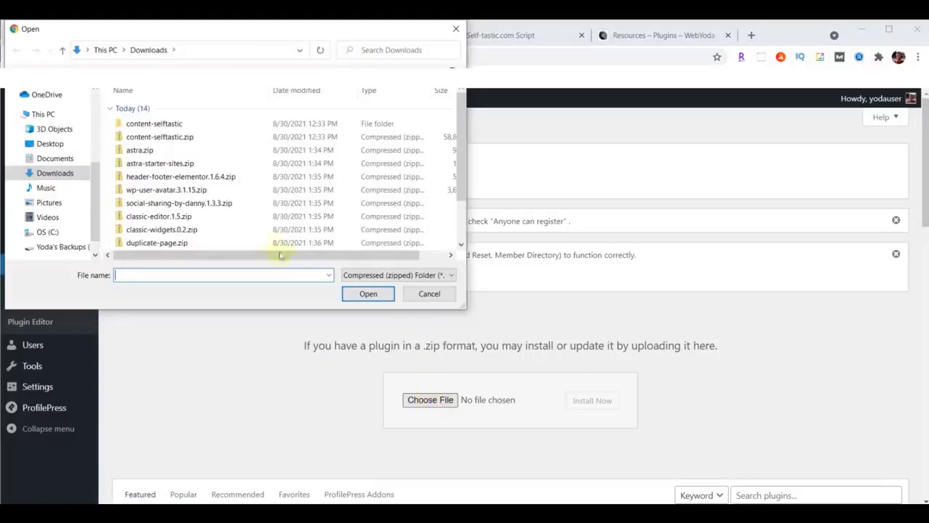
left_click(182, 244)
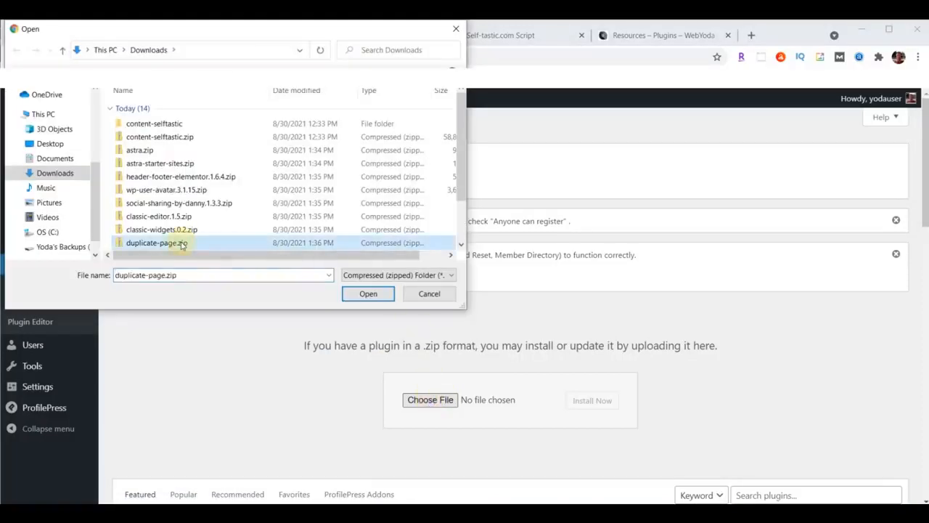
left_click(368, 294)
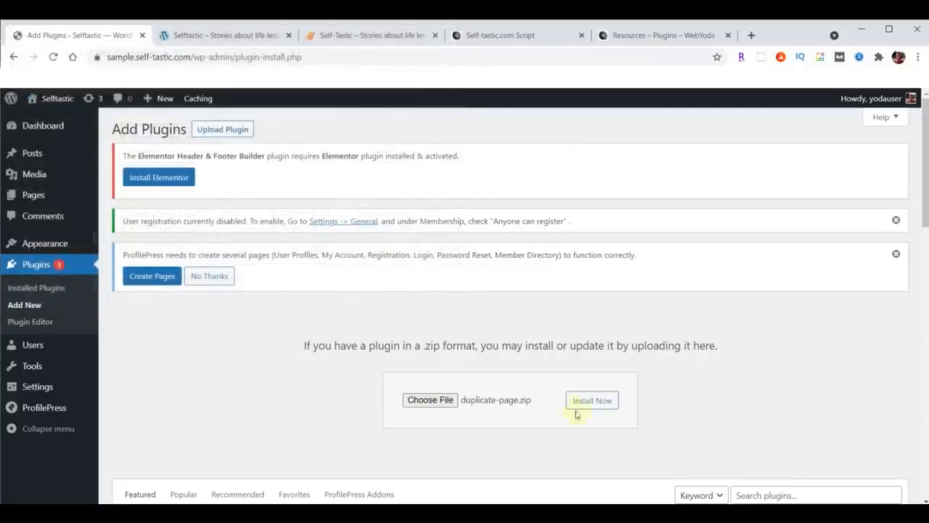
left_click(600, 403)
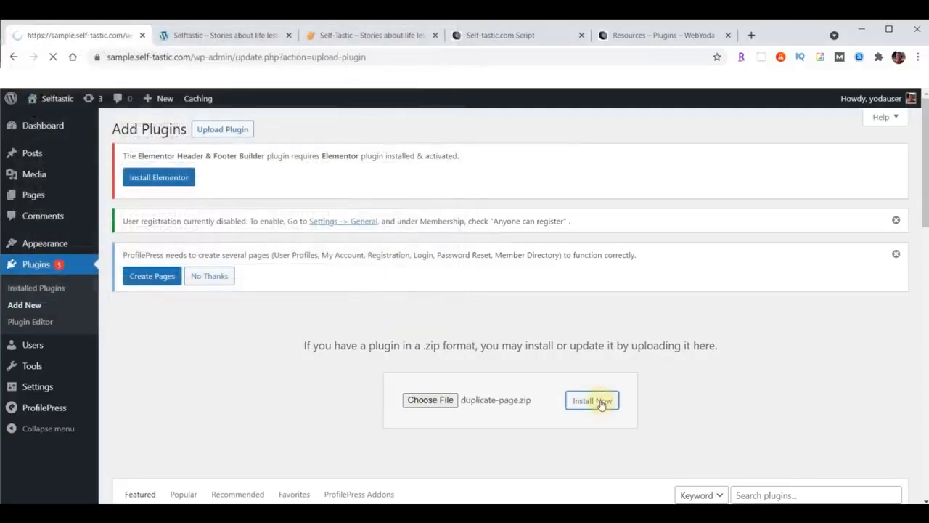
left_click(138, 331)
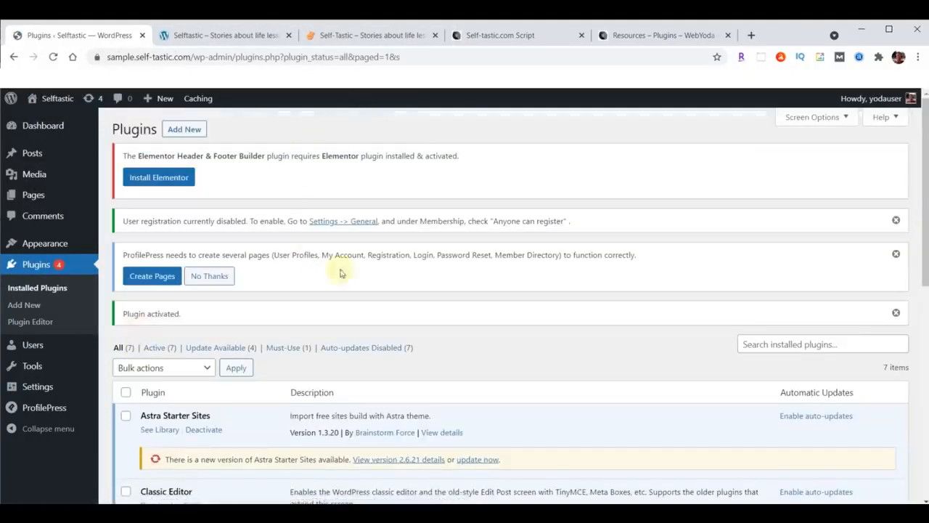
left_click(491, 35)
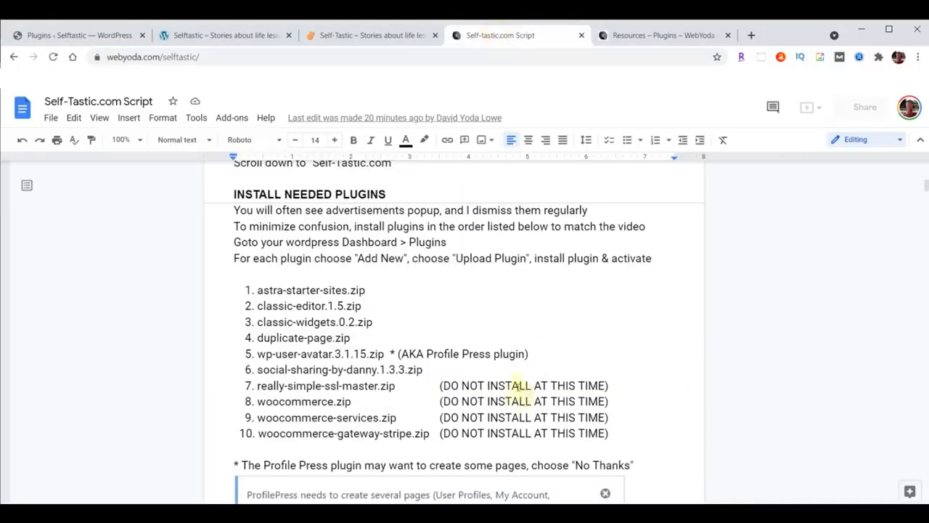
left_click_drag(244, 385, 614, 433)
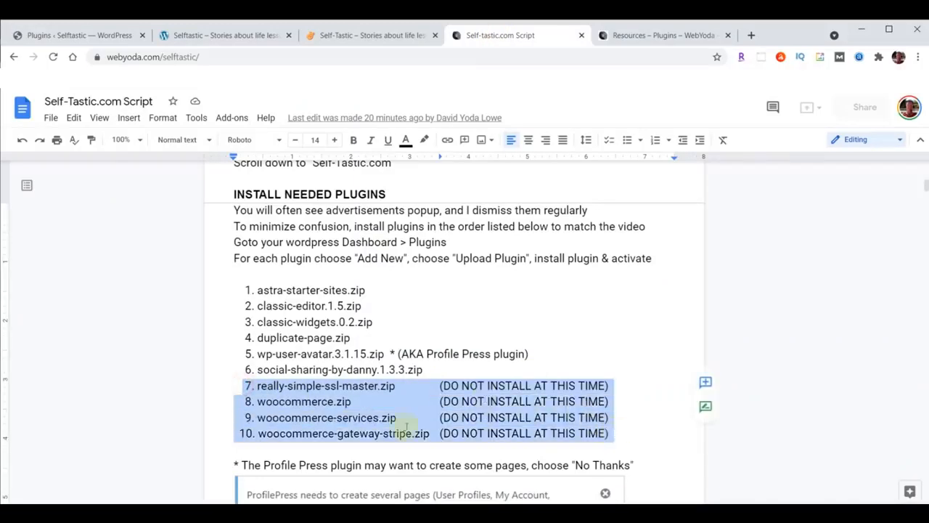
left_click(357, 418)
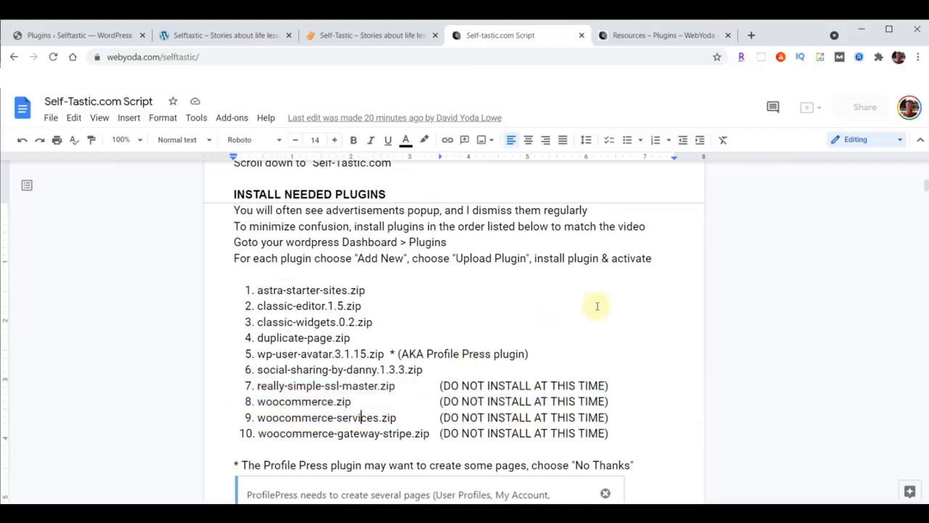
scroll(597, 306, "down", 3)
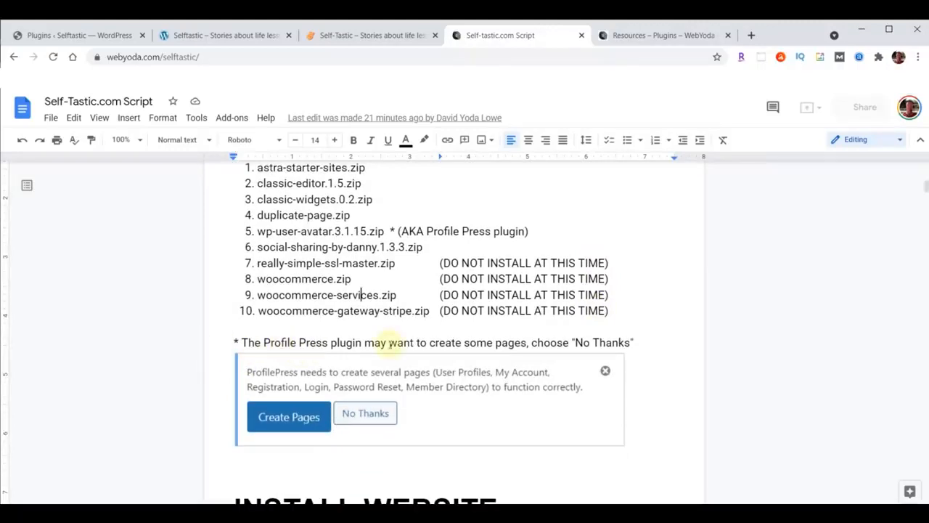
left_click(64, 37)
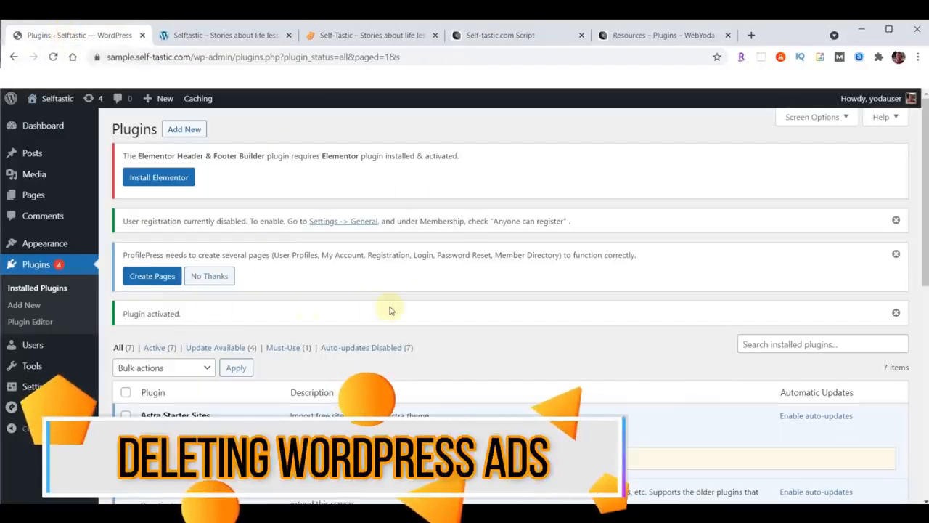
Dismiss the user registration, ProfilePress and Plugin activated notices on the Plugins page
left_click(896, 220)
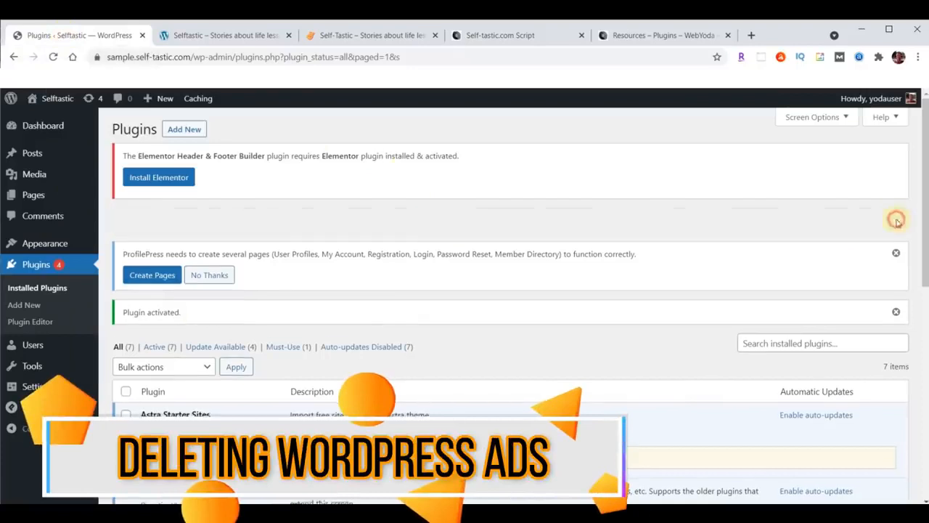
left_click(896, 221)
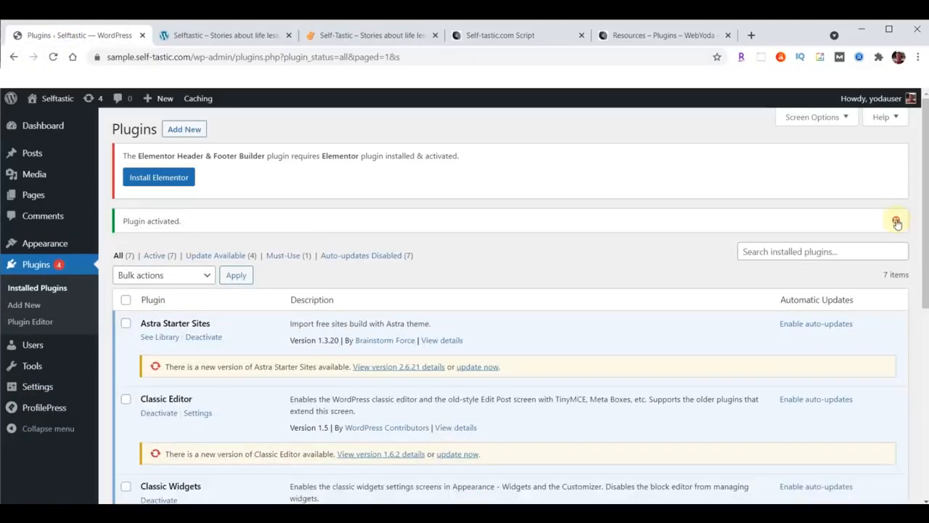
left_click(897, 220)
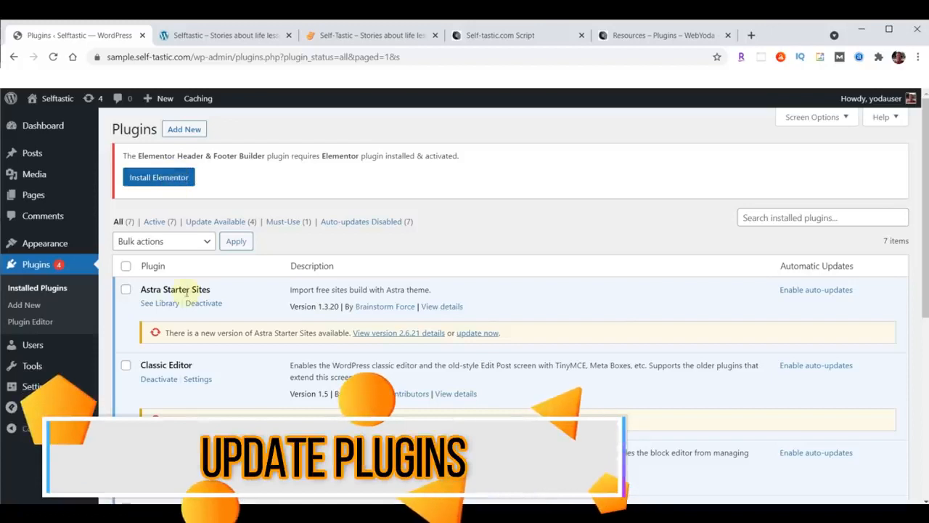
Select all plugins and update them together with the Update bulk action
left_click(126, 267)
left_click(151, 241)
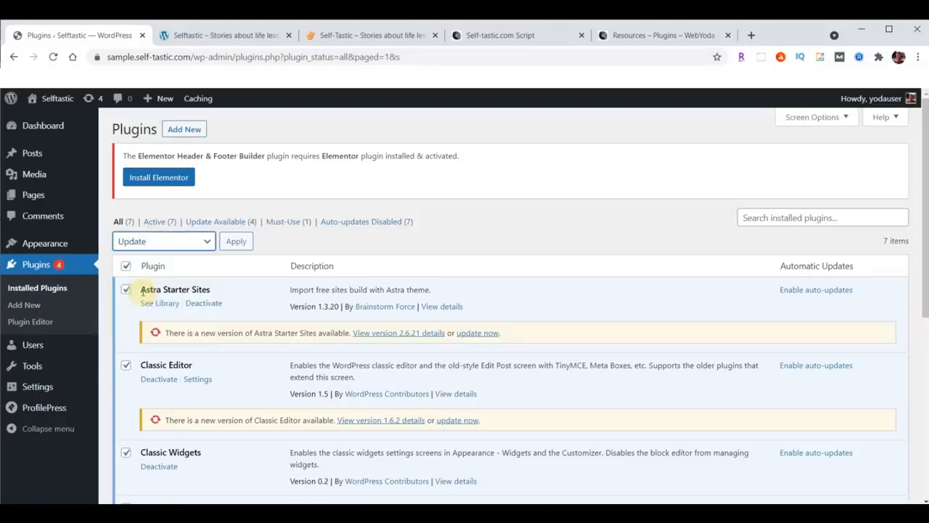
left_click(236, 241)
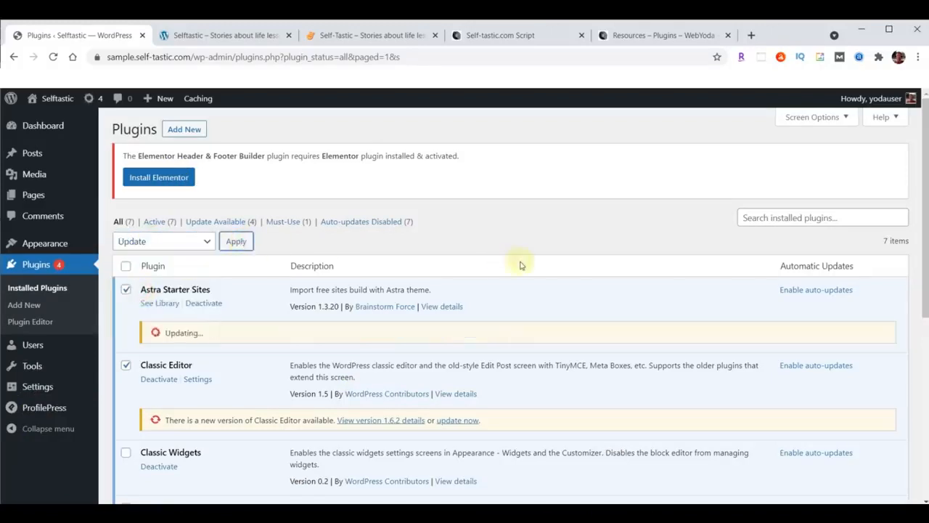
scroll(519, 260, "down", 5)
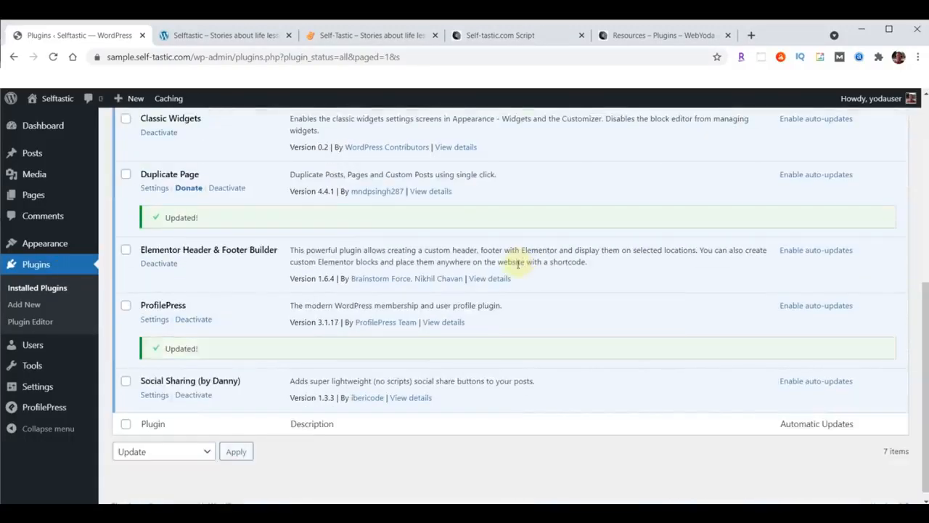
scroll(483, 340, "up", 6)
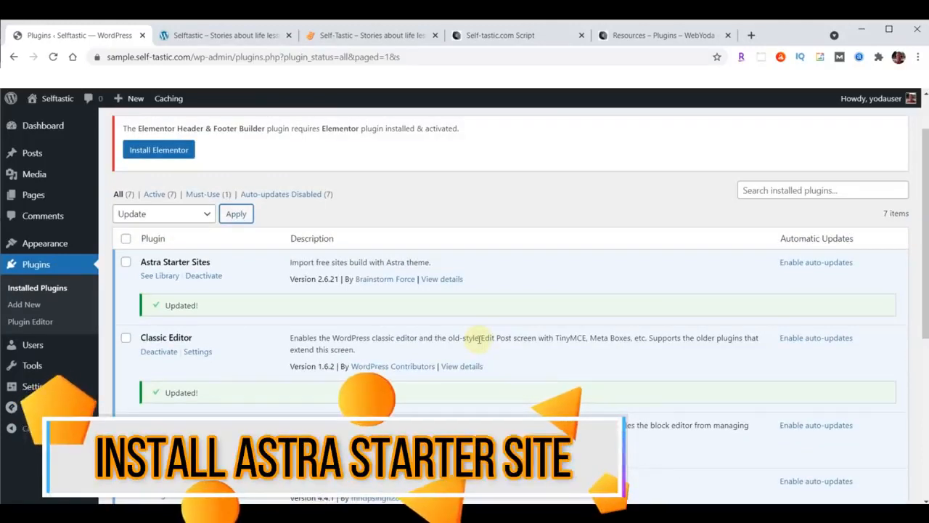
Open the Starter Templates library from its See Library link on the Plugins page
left_click(159, 277)
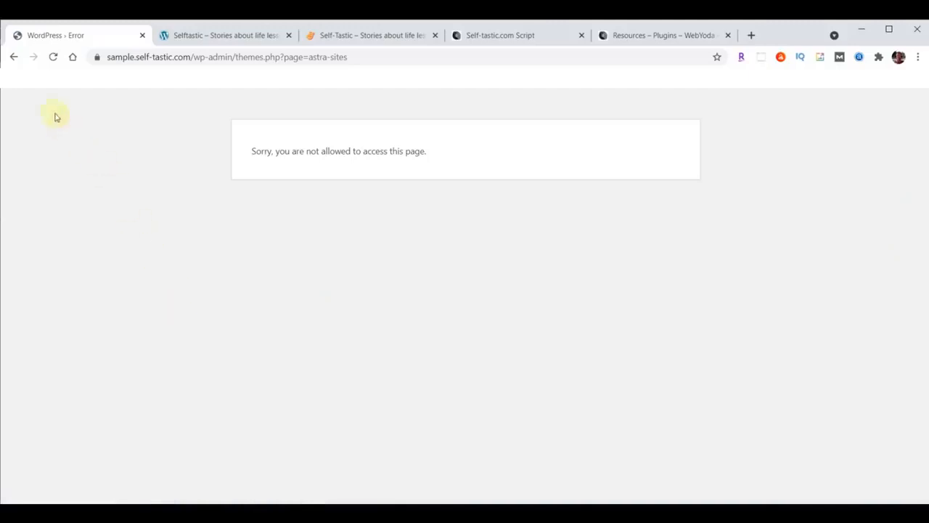
left_click(13, 57)
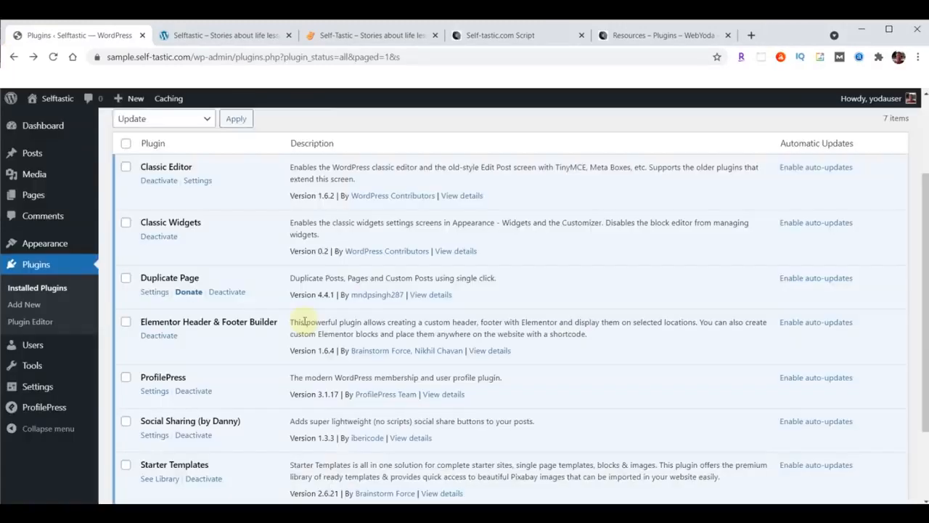
scroll(305, 322, "down", 3)
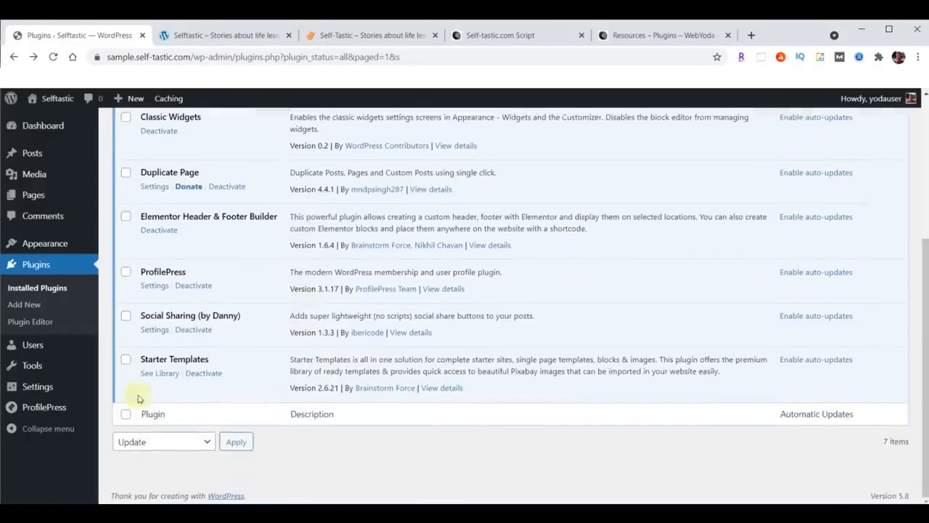
left_click(160, 375)
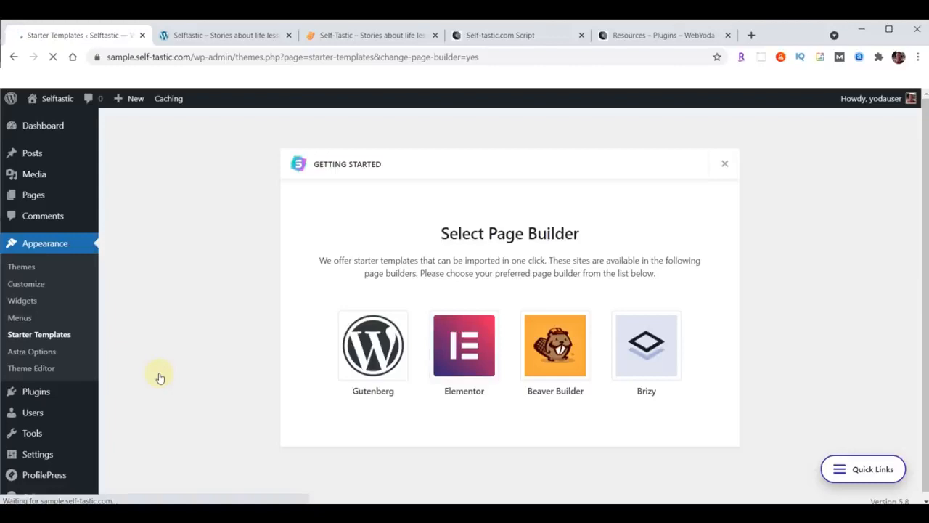
Choose Elementor as the page builder and filter the templates from Free to Premium
left_click(466, 345)
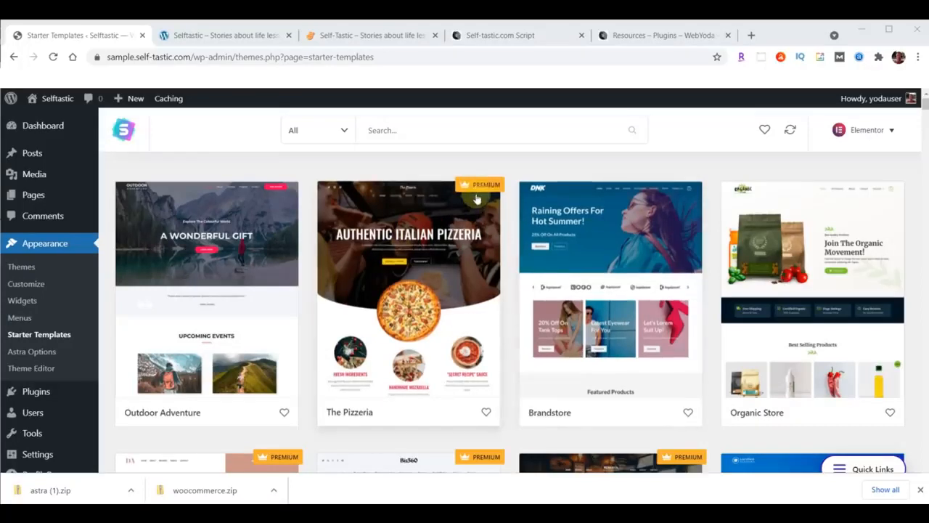
left_click(344, 132)
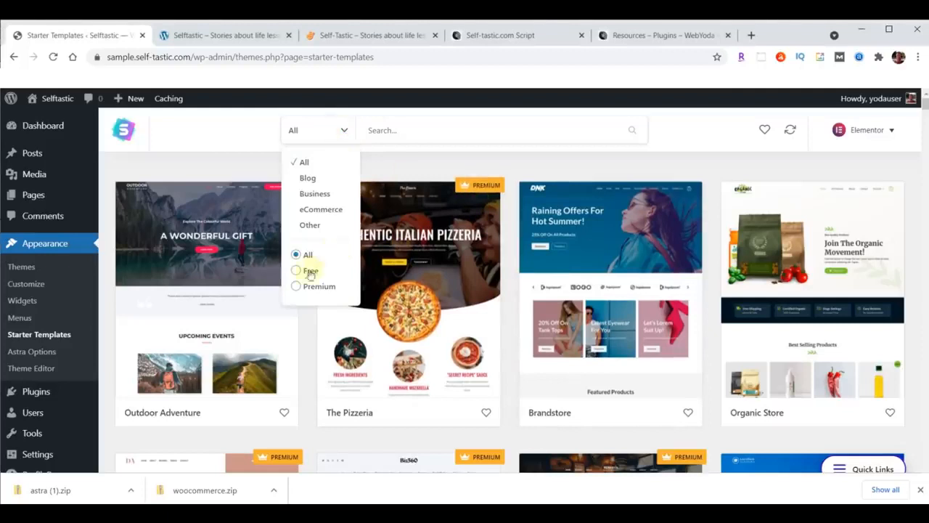
left_click(308, 271)
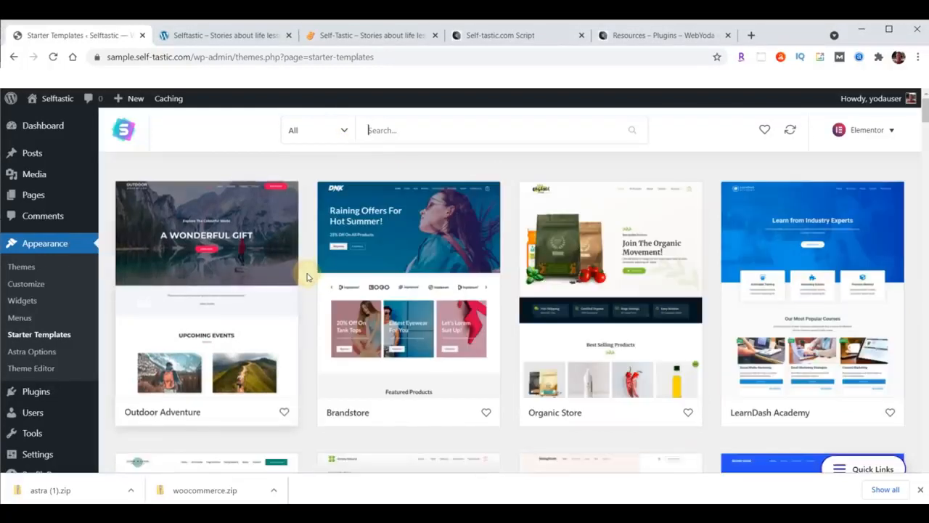
left_click(343, 131)
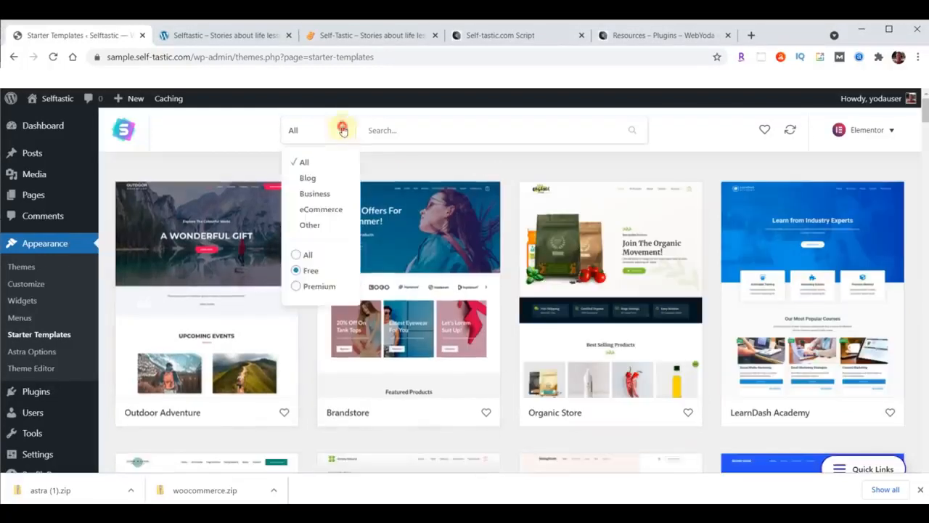
left_click(319, 287)
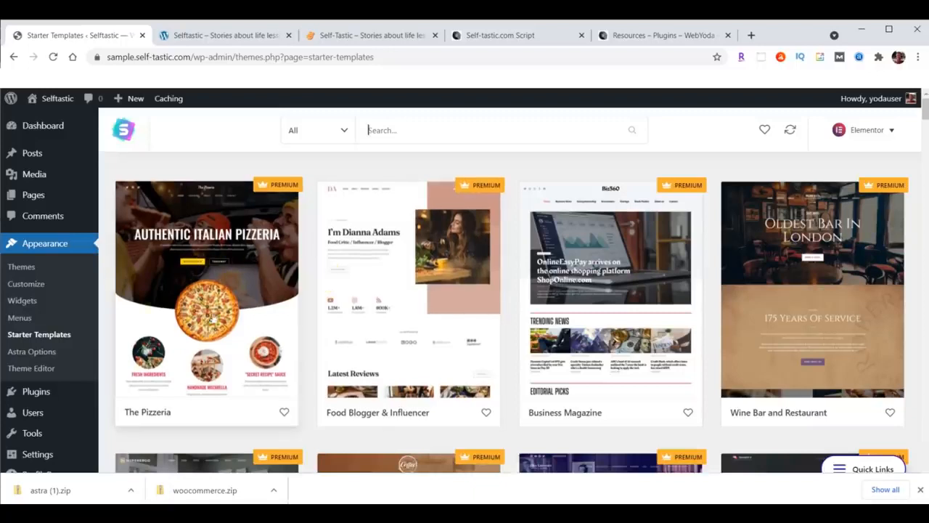
scroll(693, 320, "down", 4)
scroll(693, 319, "down", 2)
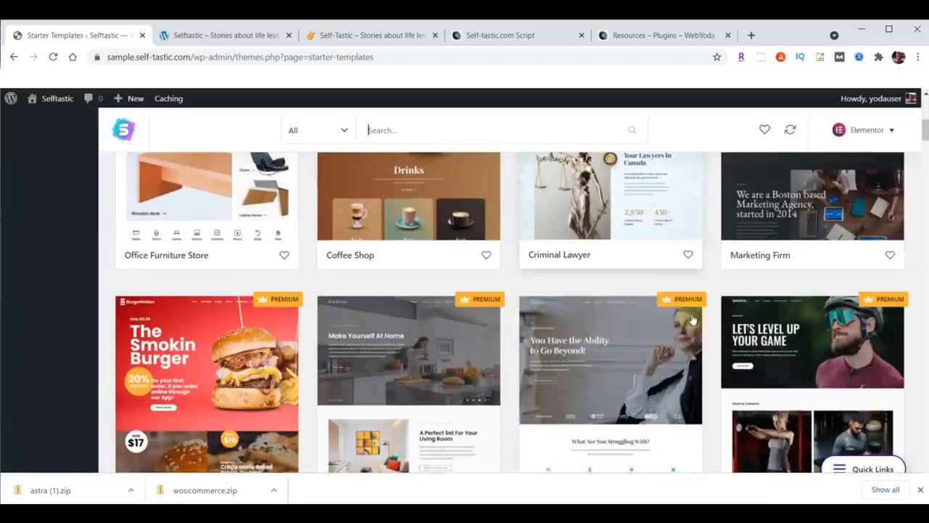
scroll(441, 360, "up", 6)
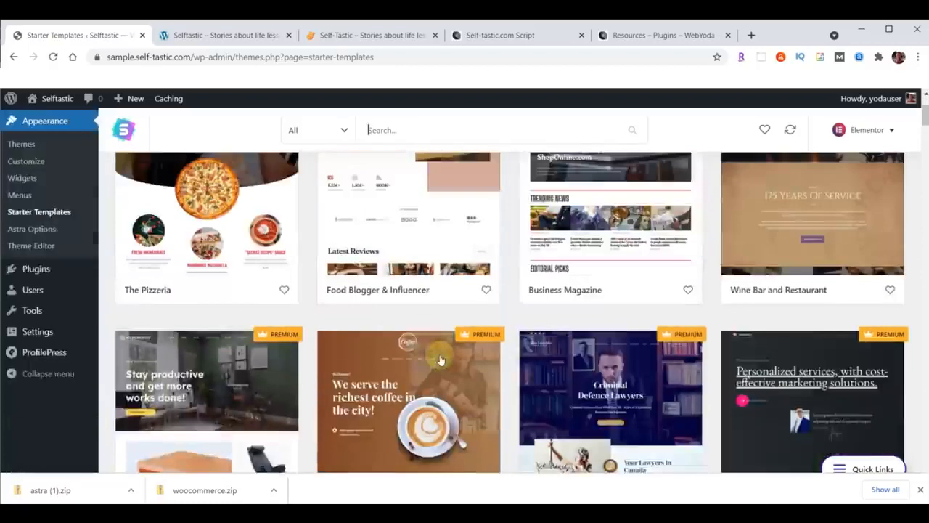
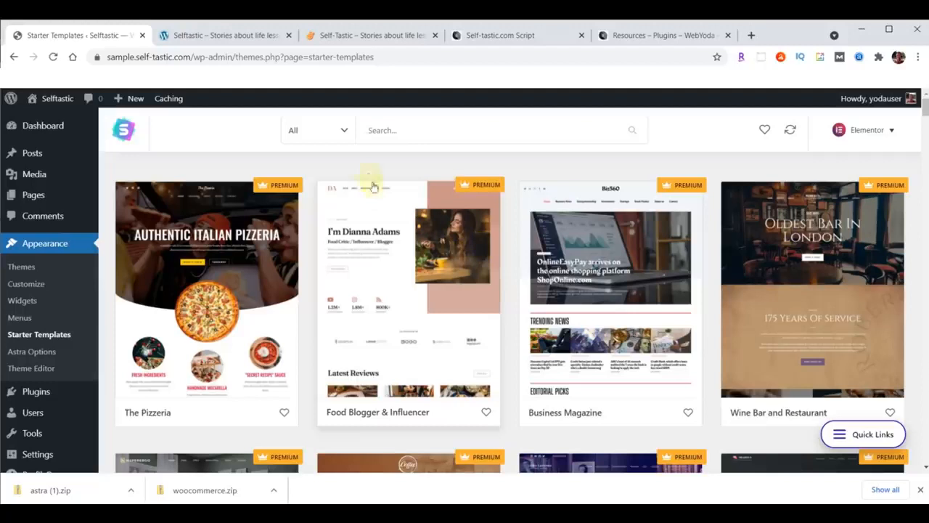
Filter the Starter Templates to Free and eCommerce, then open the Cosmetics Store template
left_click(345, 130)
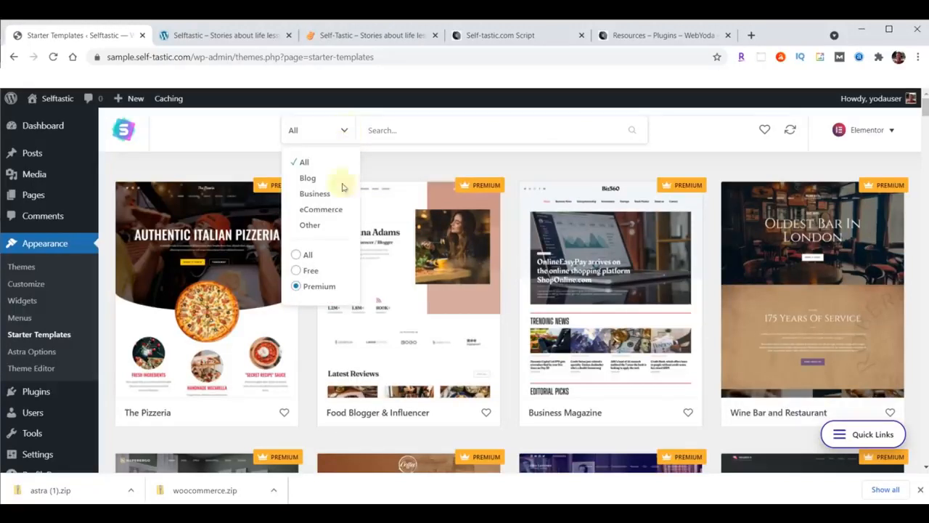
left_click(312, 270)
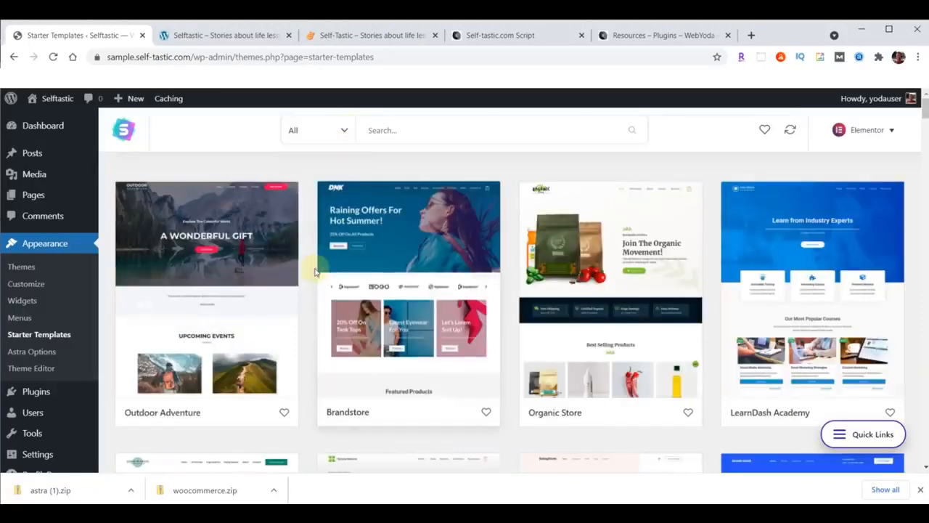
left_click(343, 132)
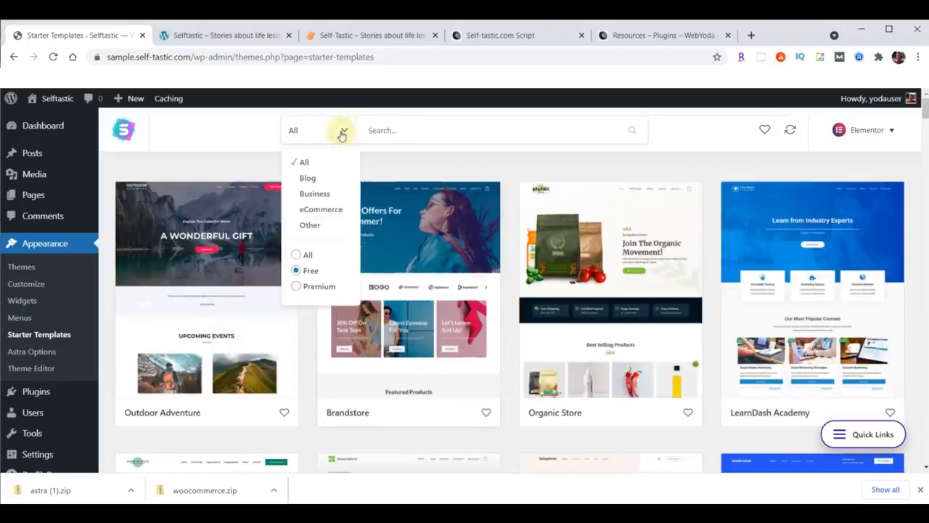
left_click(330, 213)
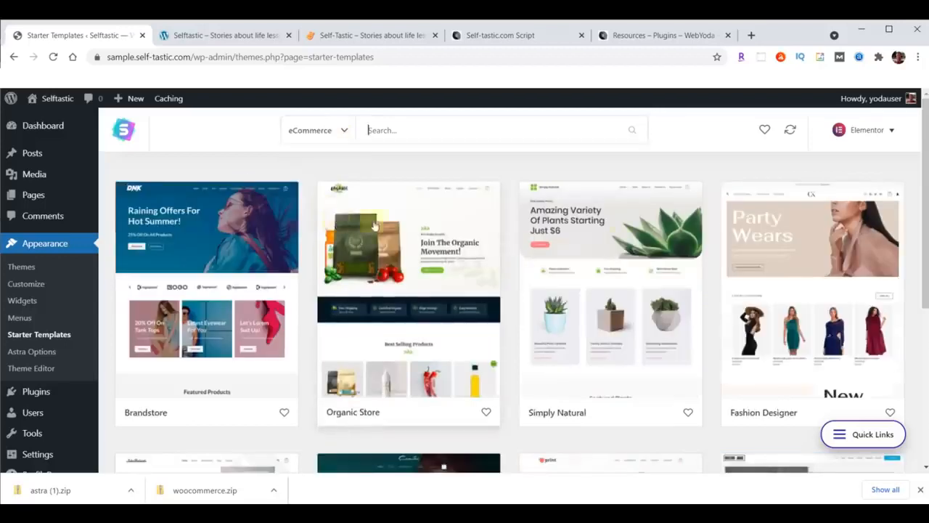
scroll(374, 227, "down", 5)
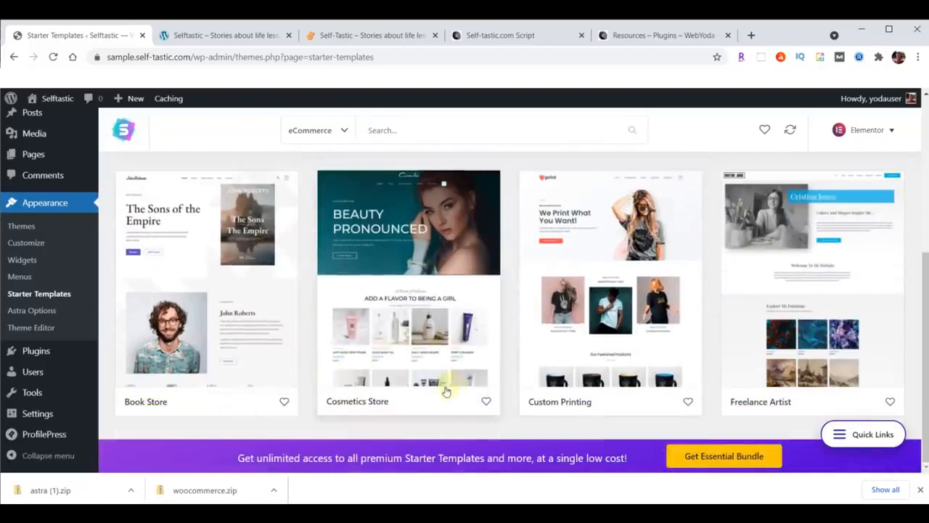
left_click(403, 250)
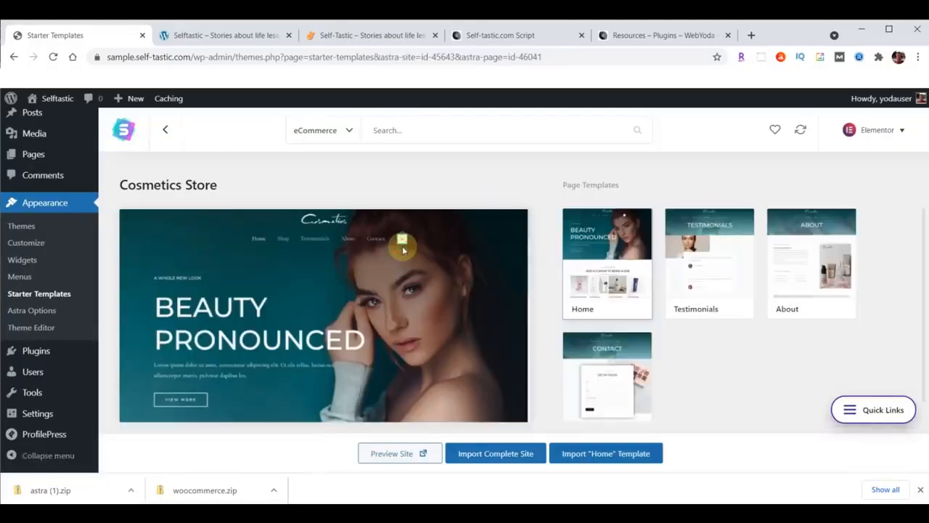
Start the complete-site import with Intermediate and Myself/My company, and expand Advanced Options
left_click(494, 455)
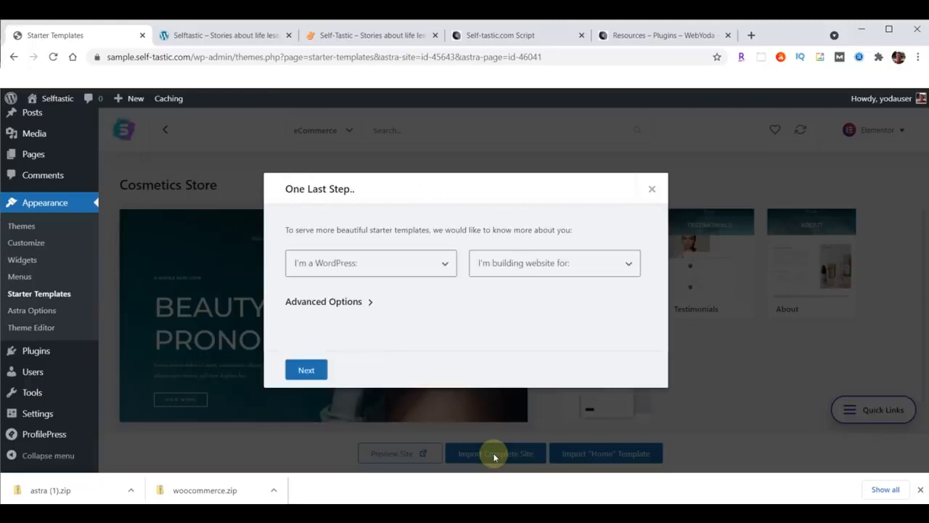
left_click(370, 273)
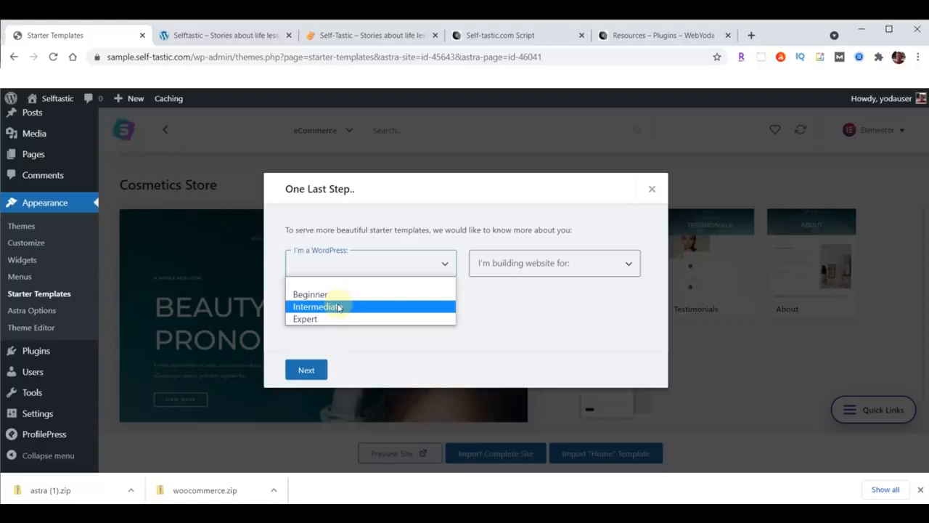
left_click(338, 308)
left_click(524, 271)
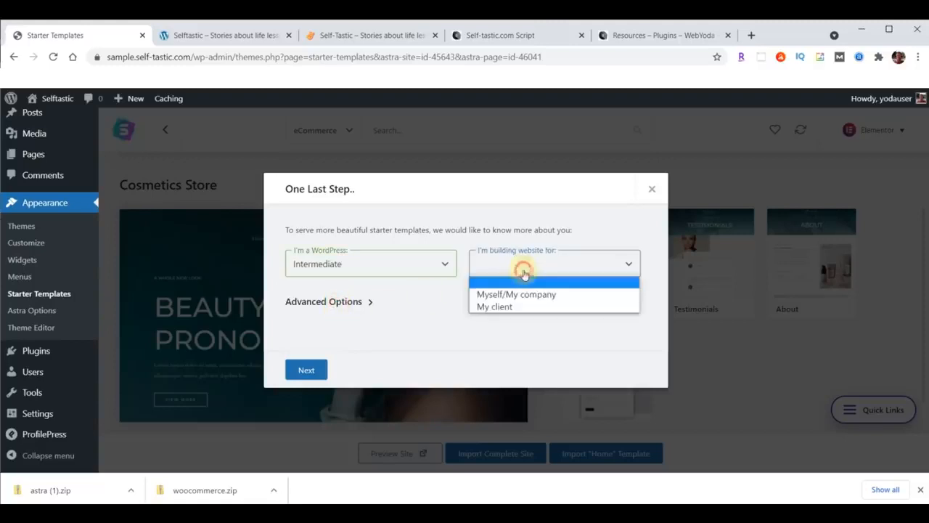
left_click(525, 294)
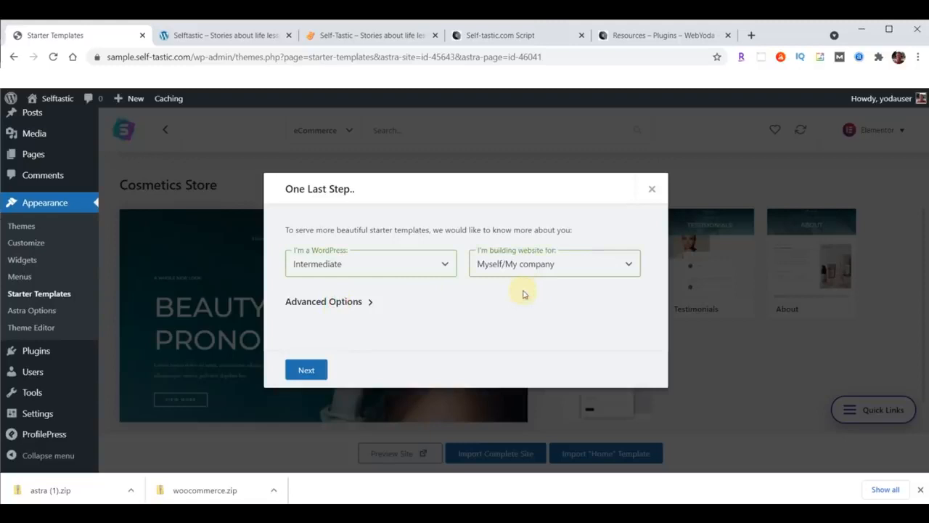
left_click(370, 302)
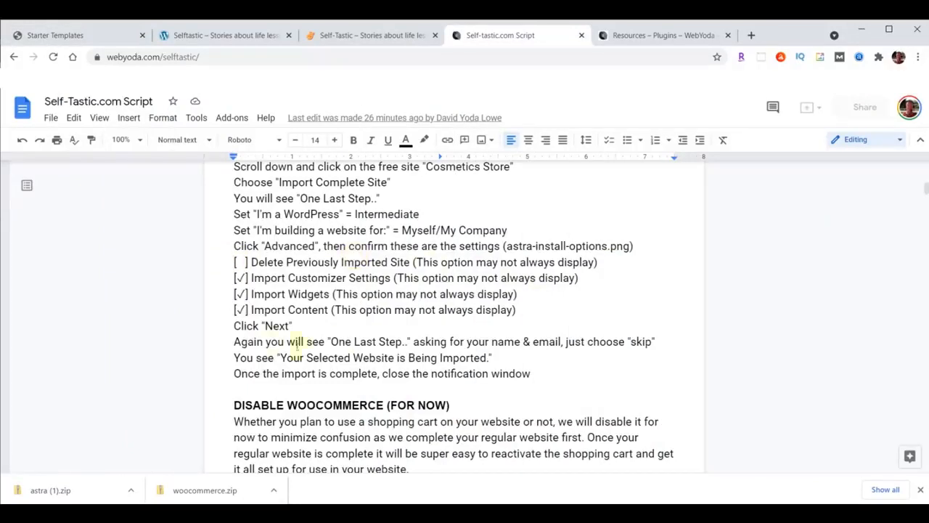
Highlight the four import-option lines in the script, then go back to the WordPress import tab
left_click_drag(234, 262, 611, 307)
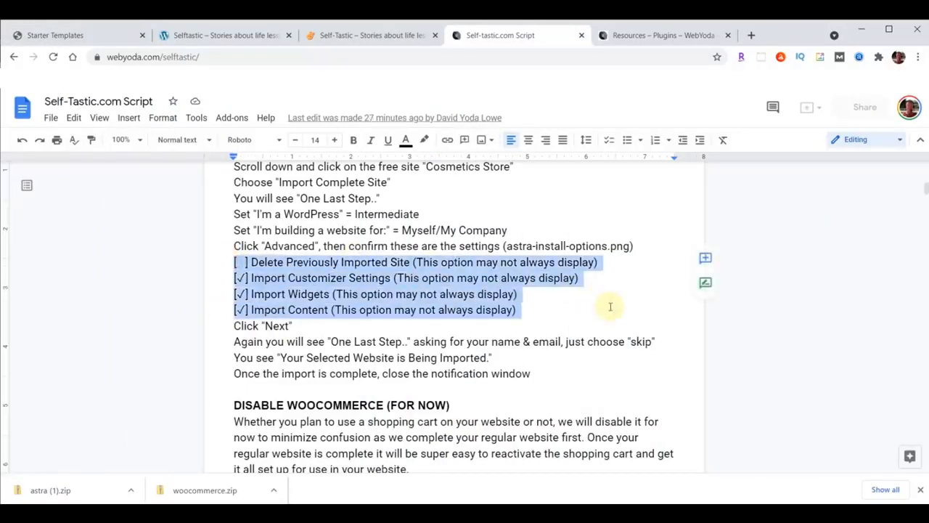
left_click(287, 262)
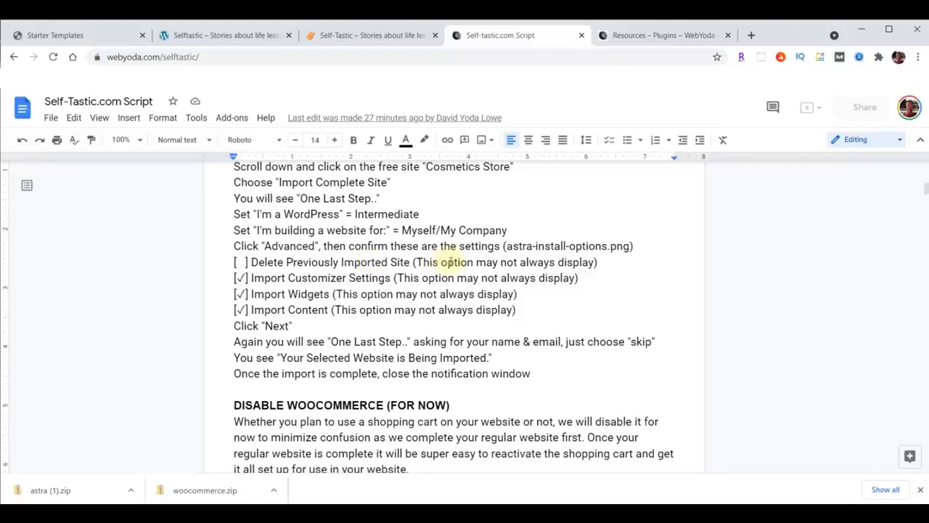
left_click(71, 36)
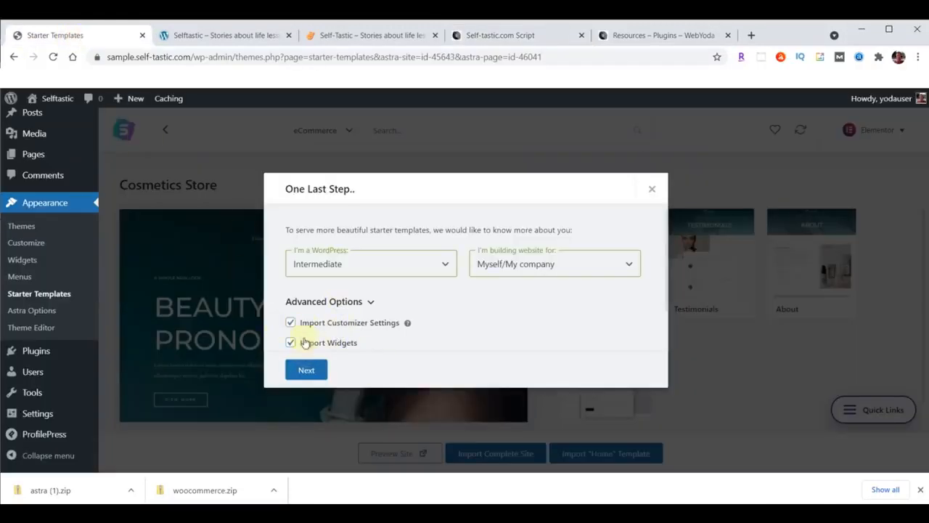
Continue, skip the name and email form, and close the Imported Successfully notice
left_click(307, 370)
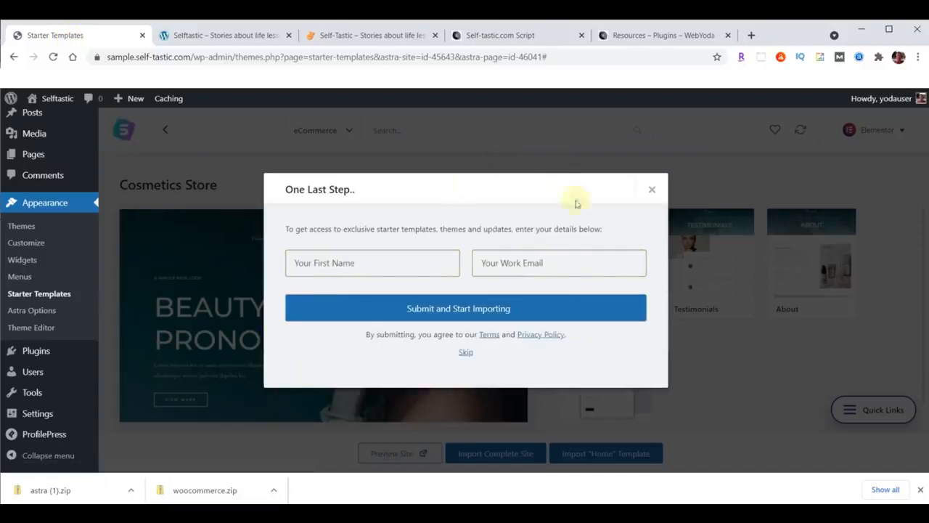
left_click(465, 353)
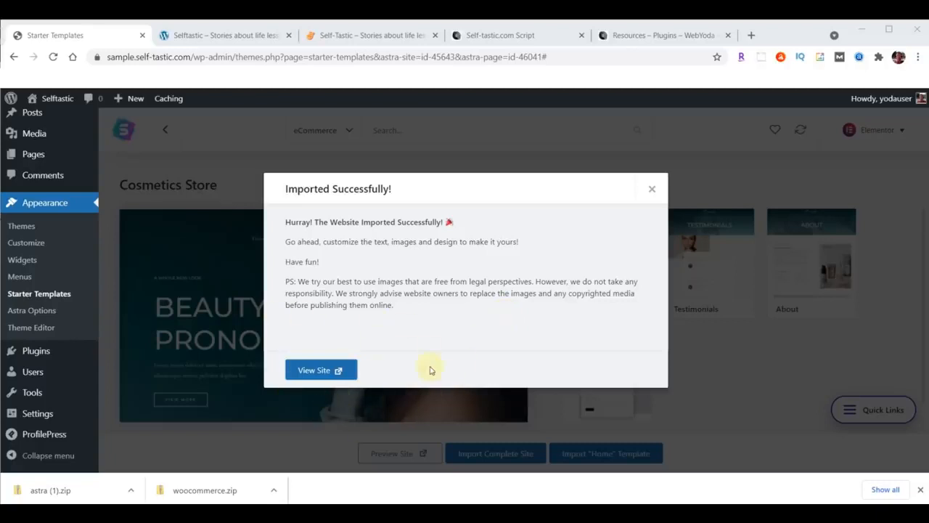
left_click(652, 190)
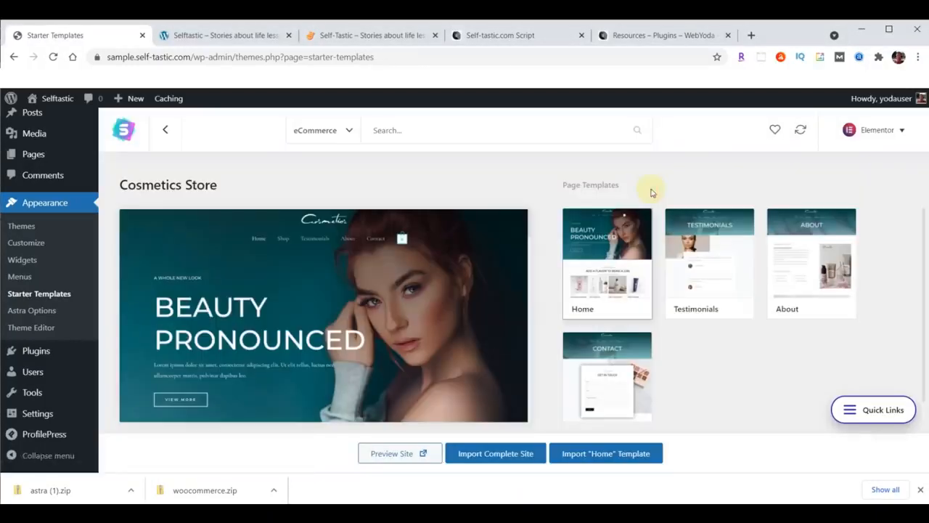
Reload the Selftastic sample site and scroll through the imported Cosmetics design
left_click(218, 34)
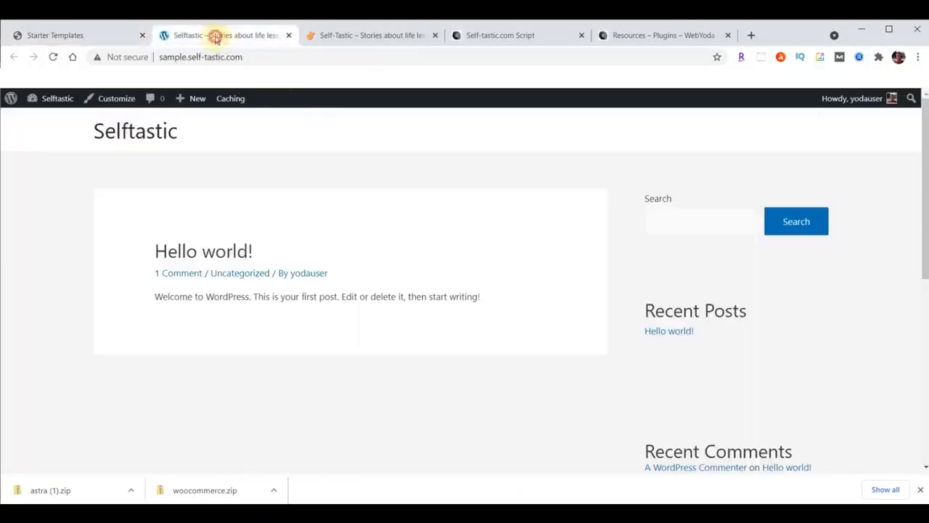
left_click(54, 55)
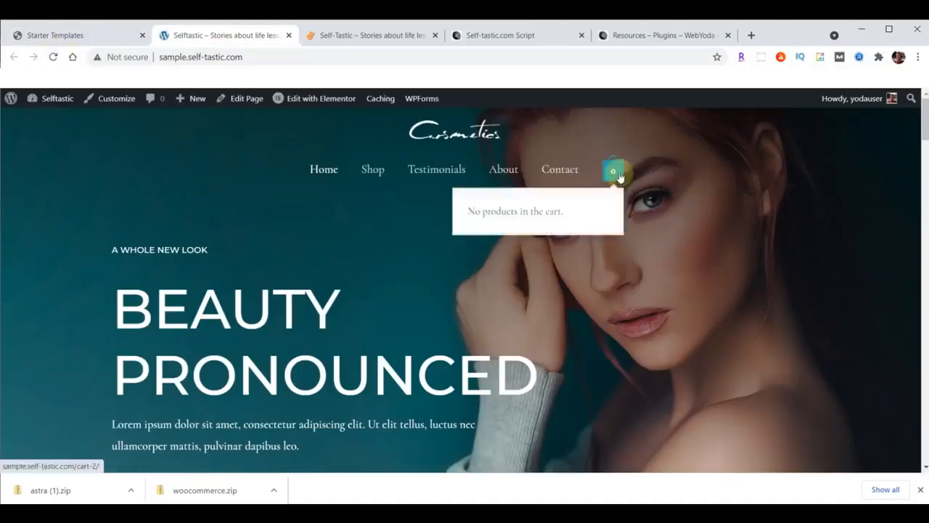
scroll(280, 236, "down", 4)
scroll(283, 240, "down", 15)
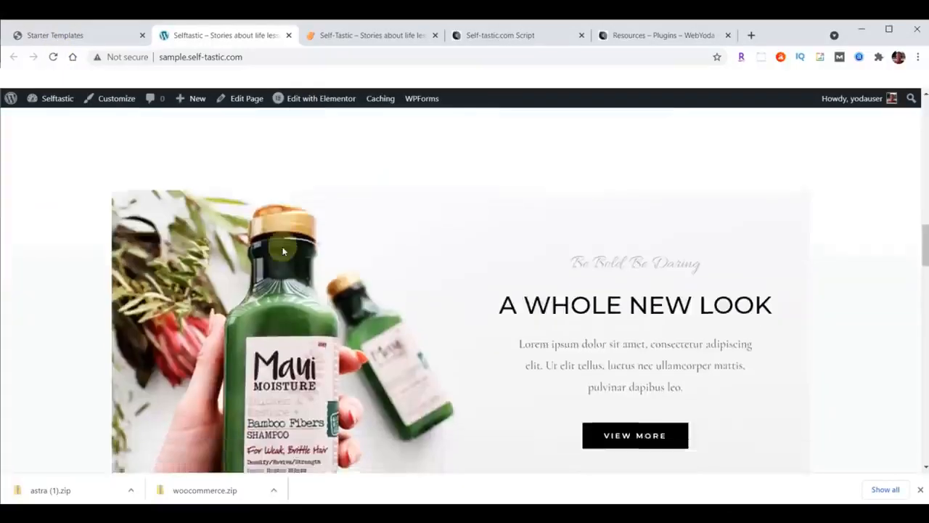
scroll(283, 328, "up", 7)
scroll(280, 331, "up", 12)
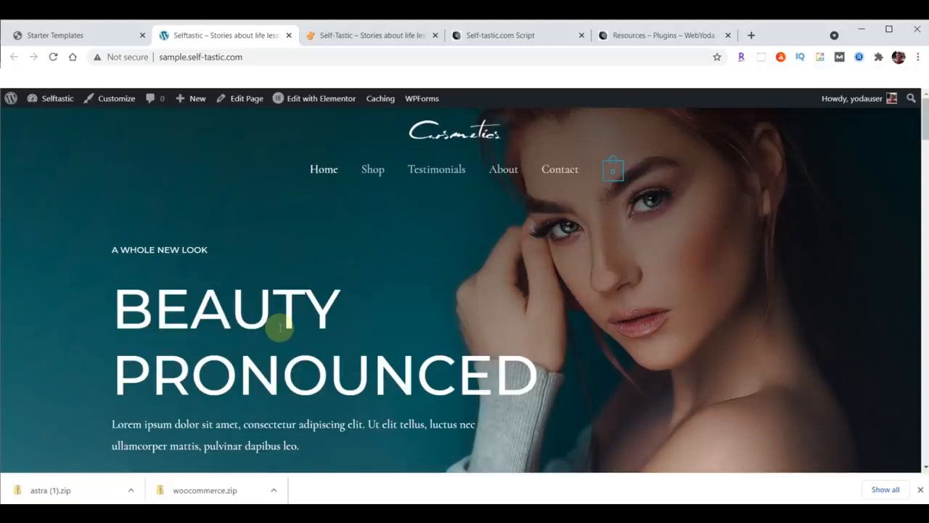
scroll(338, 297, "down", 5)
scroll(361, 333, "up", 5)
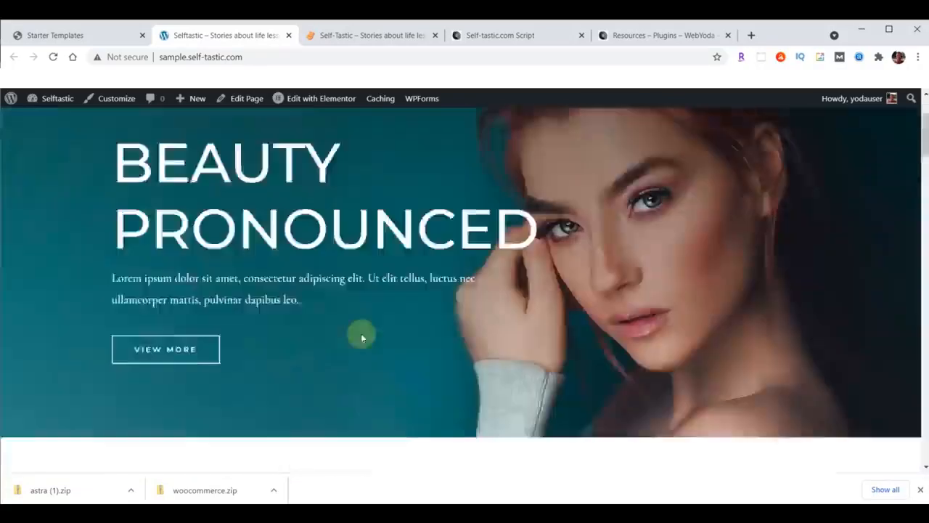
Compare with the live self-tastic.com homepage, then go to the Installed Plugins page
left_click(367, 35)
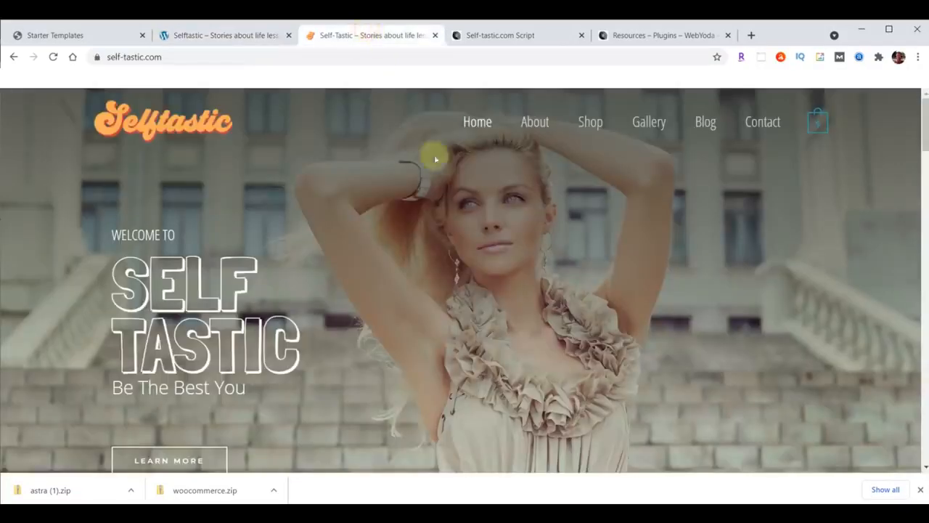
scroll(567, 279, "down", 10)
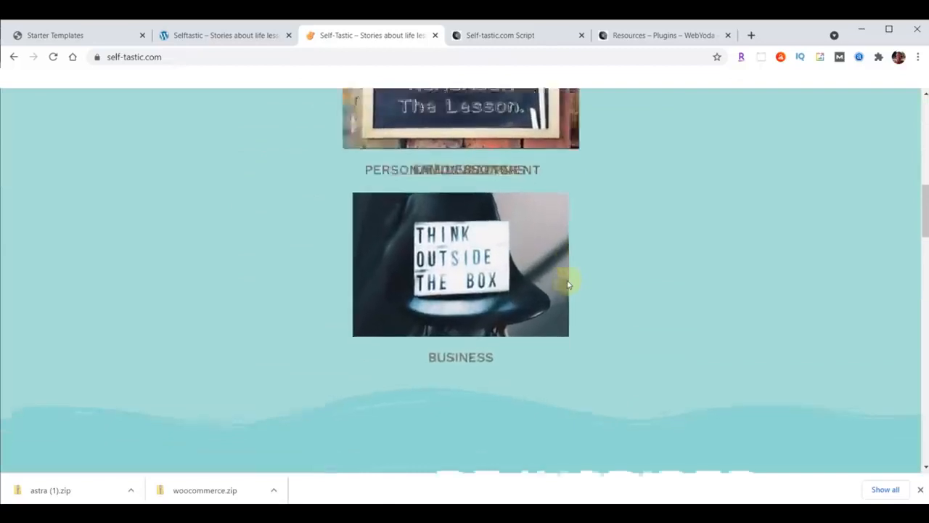
scroll(567, 279, "up", 10)
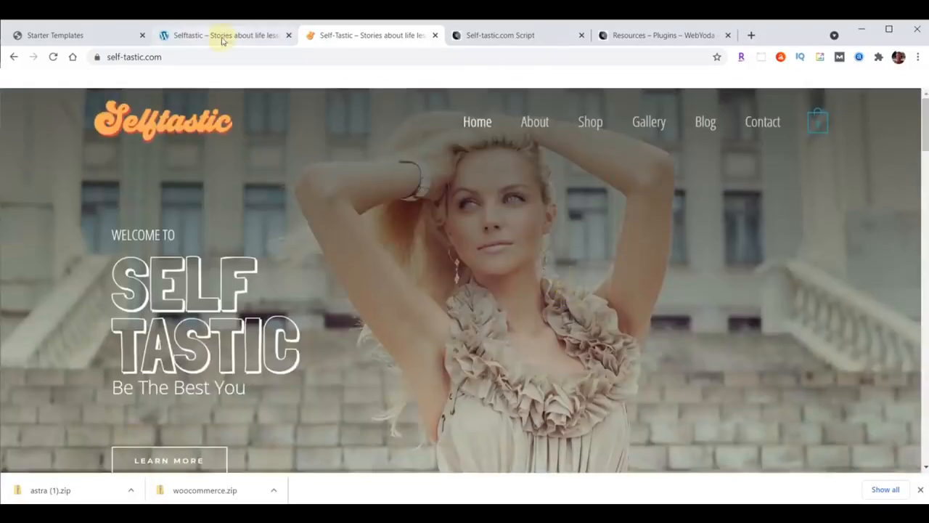
left_click(223, 37)
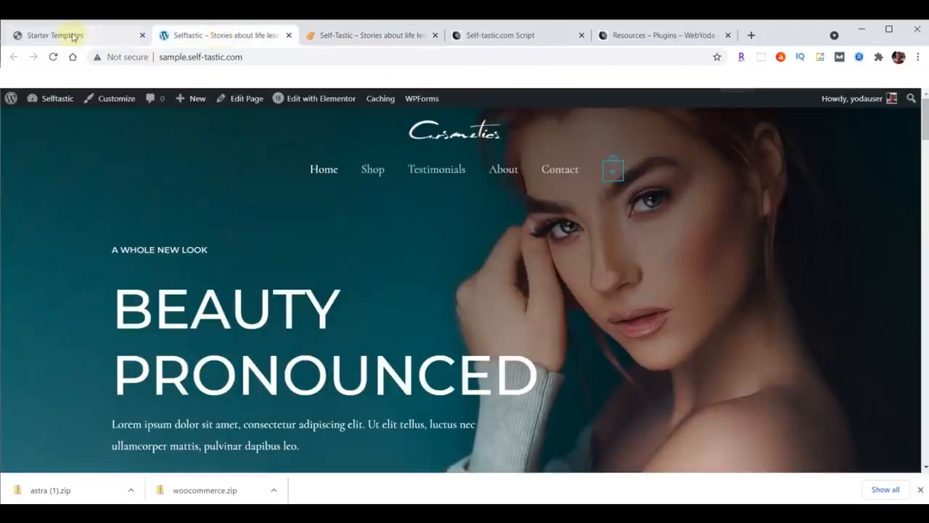
left_click(67, 36)
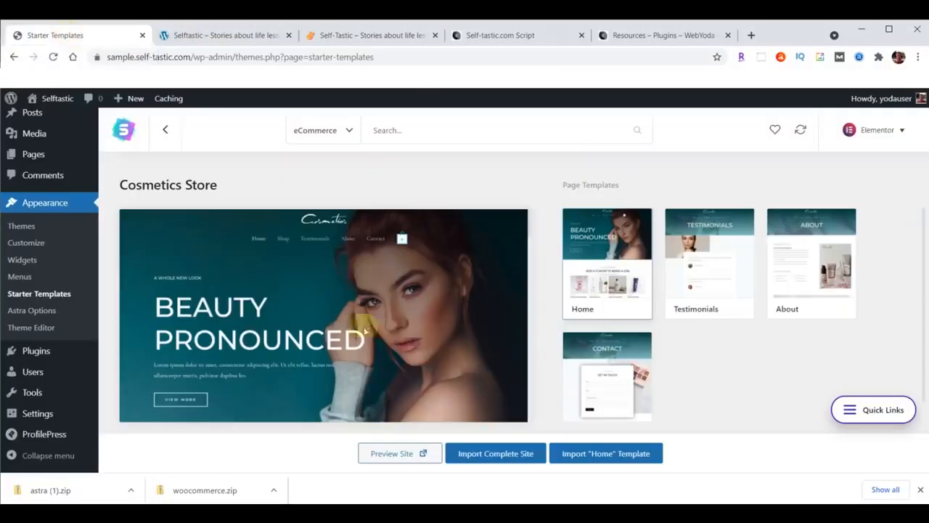
left_click(921, 492)
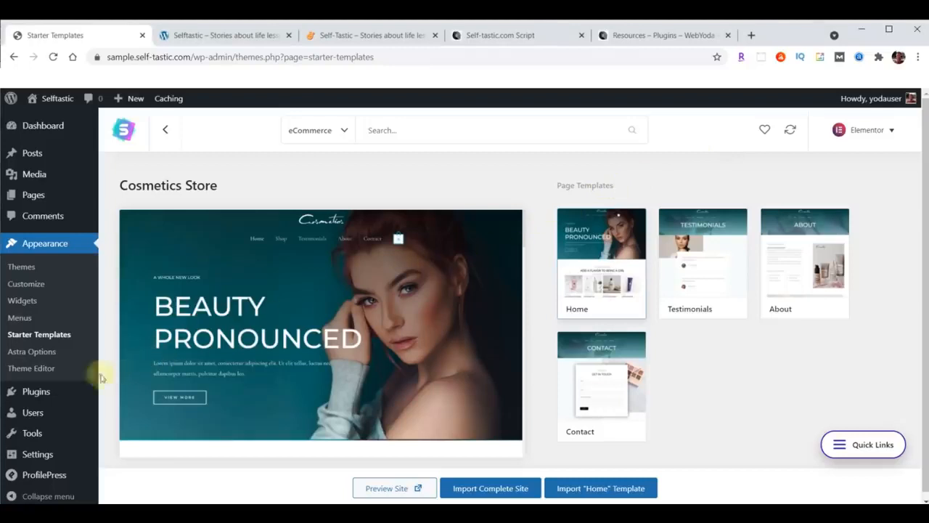
left_click(35, 396)
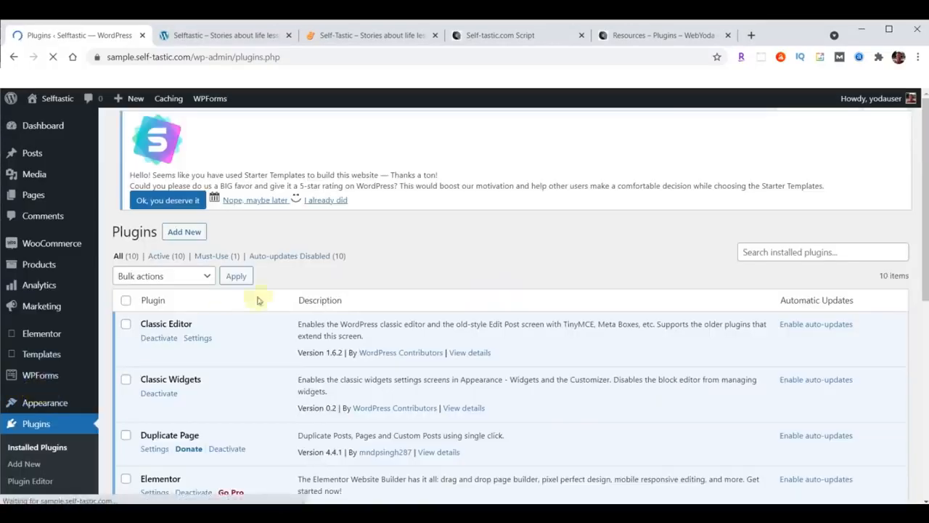
Deactivate the WooCommerce plugin, check the live and sample sites, and return to the plugins list
scroll(271, 292, "down", 5)
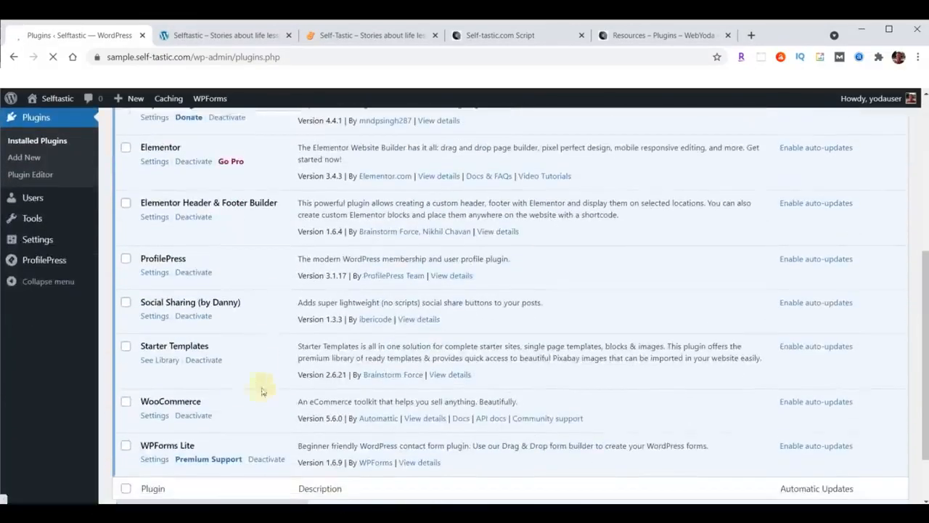
left_click(194, 417)
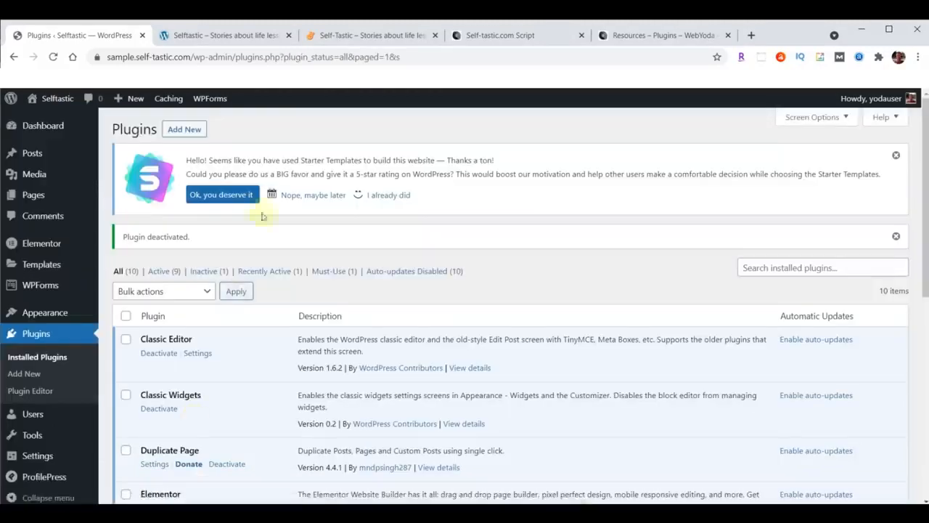
left_click(338, 36)
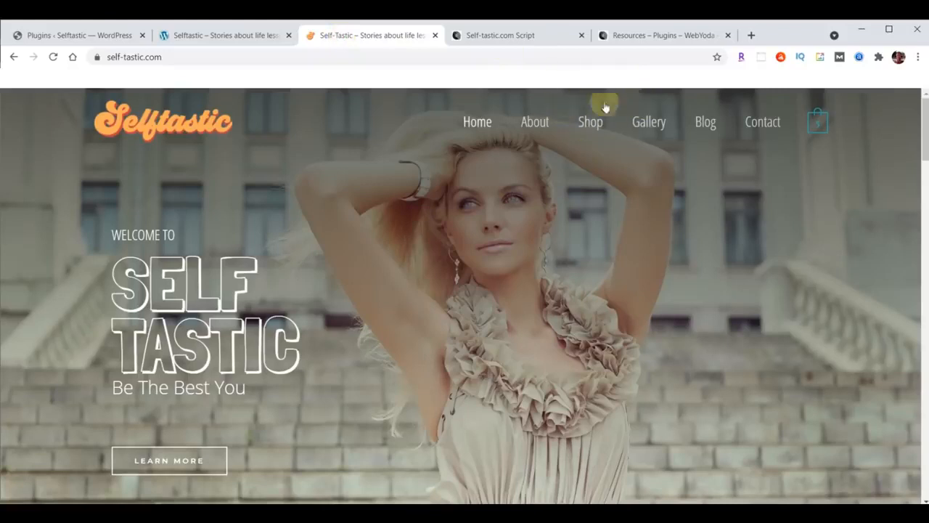
left_click(249, 34)
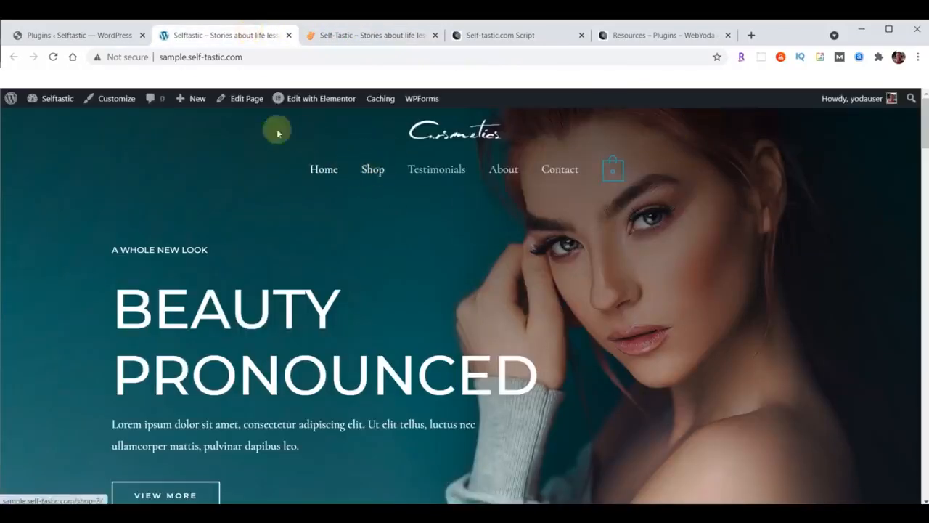
left_click(74, 38)
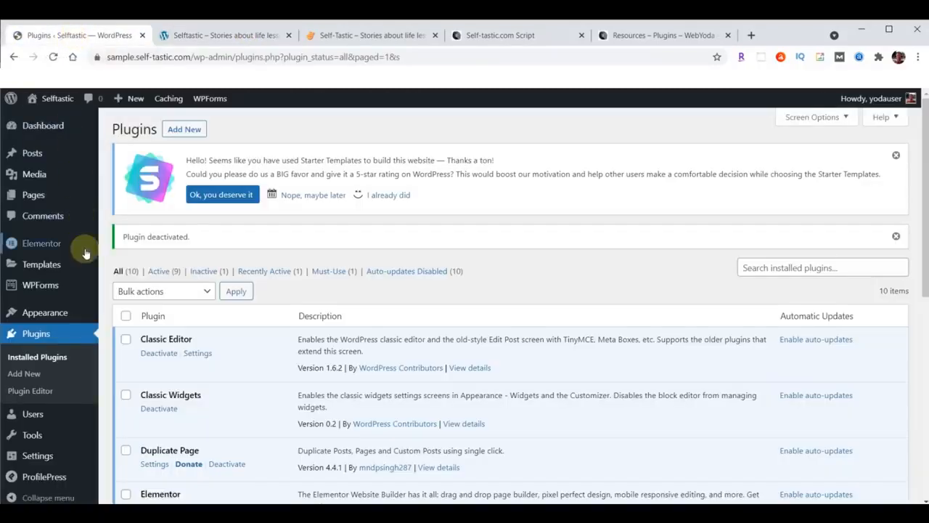
Load Menu (Primary Menu) in the Appearance > Menus editor
mouse_move(54, 319)
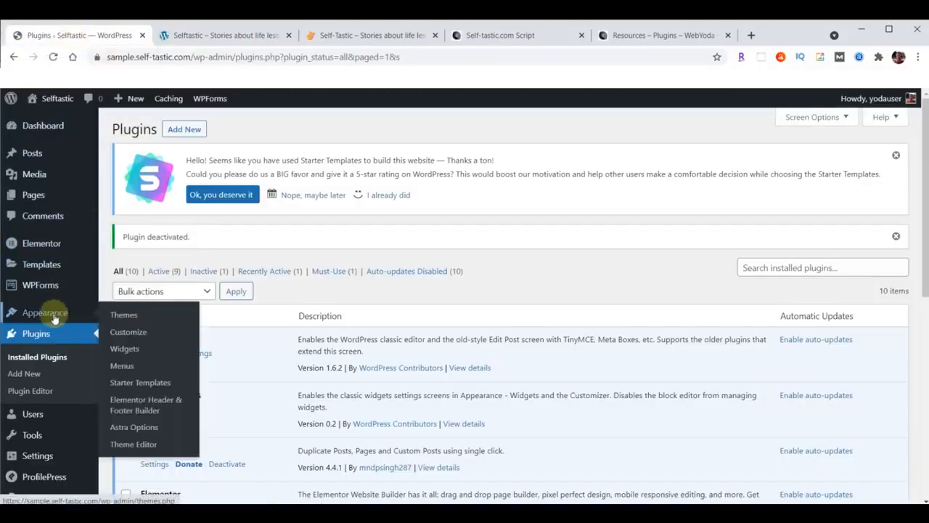
left_click(118, 367)
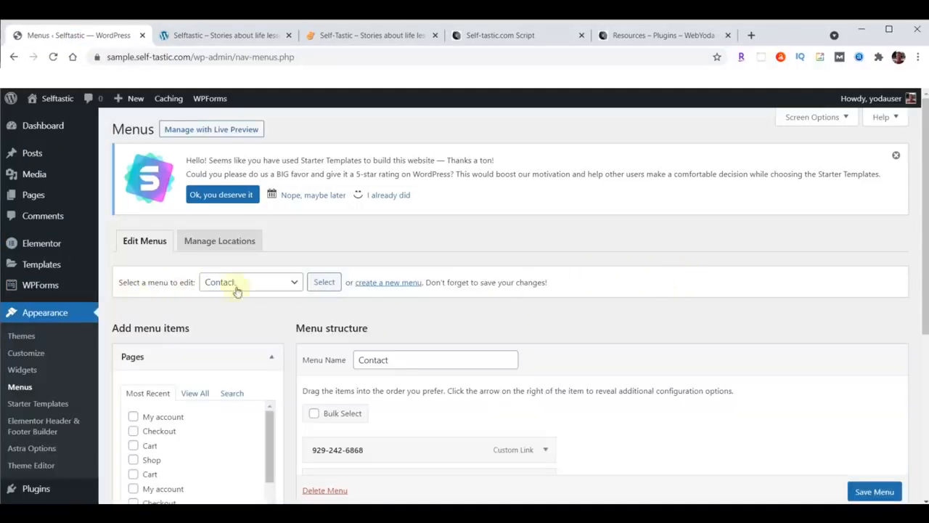
left_click(294, 283)
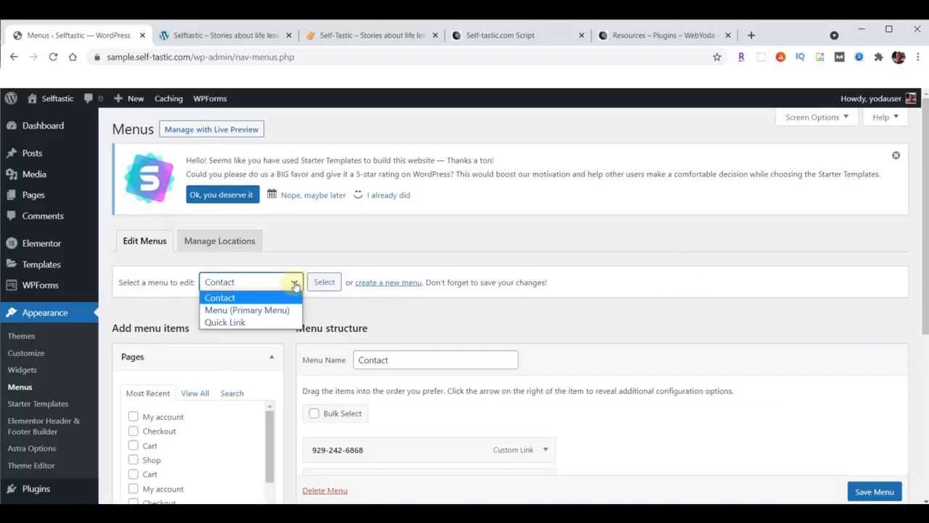
left_click(255, 311)
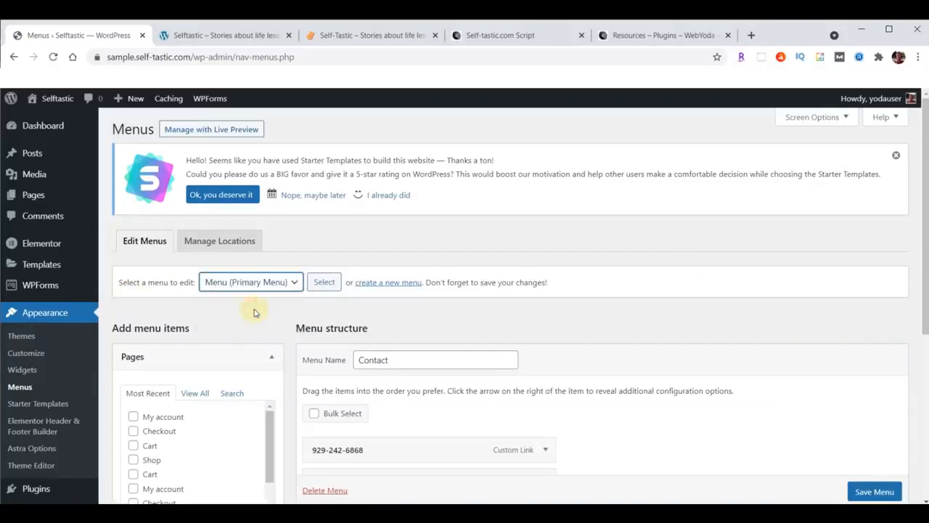
left_click(324, 282)
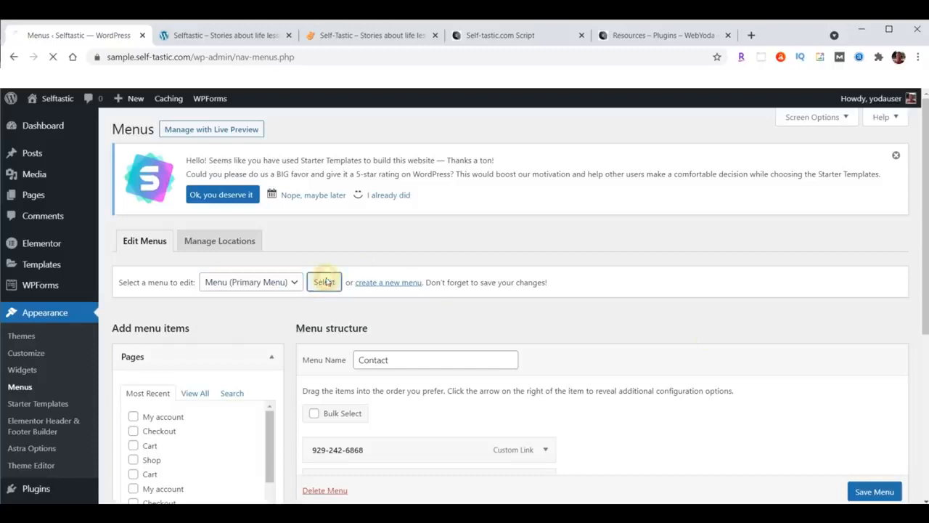
Remove the Shop item from the primary menu and save the menu
scroll(819, 209, "down", 3)
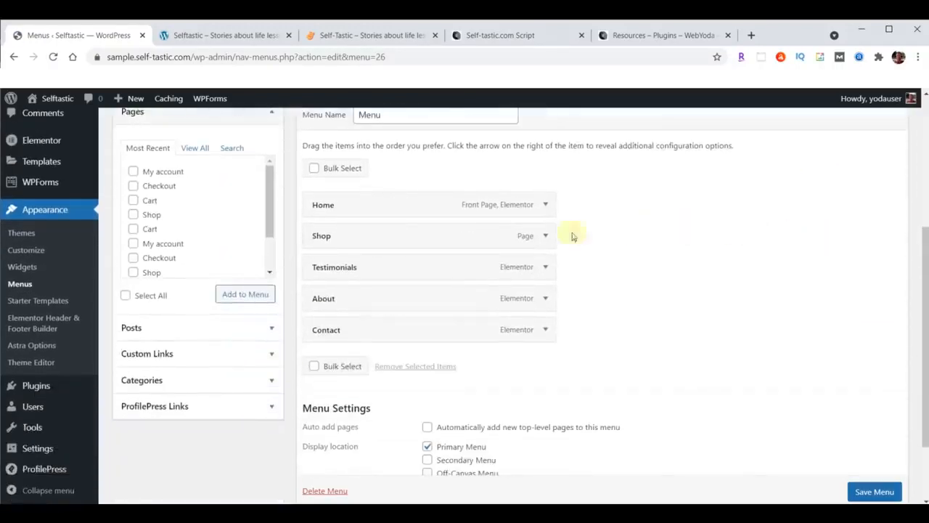
left_click(547, 236)
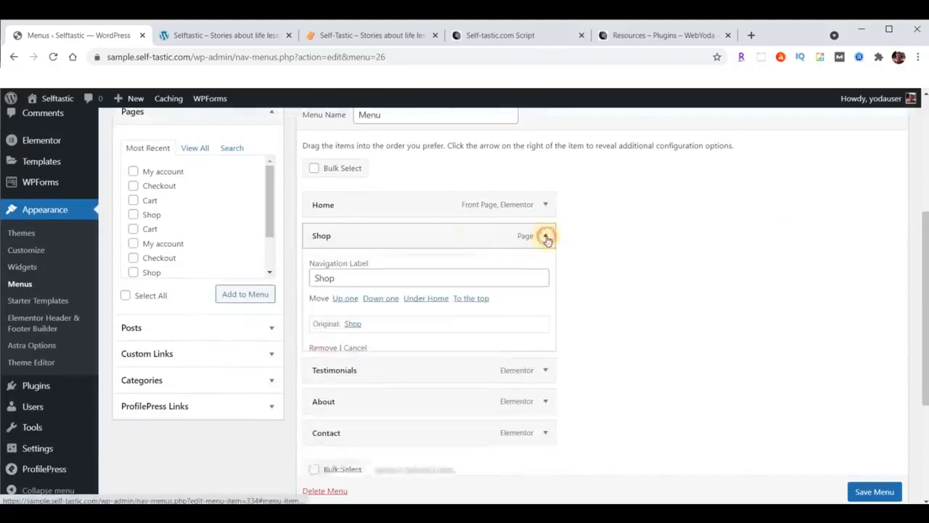
left_click(323, 349)
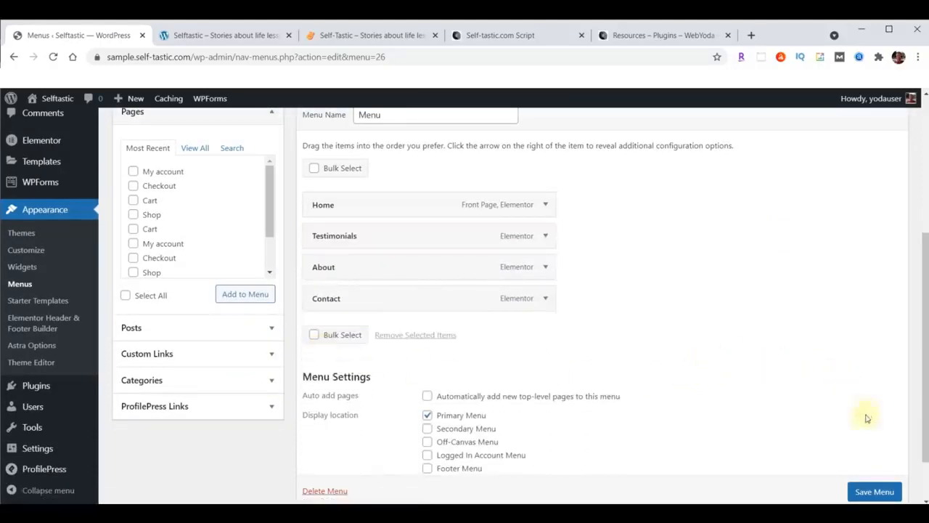
scroll(842, 356, "down", 1)
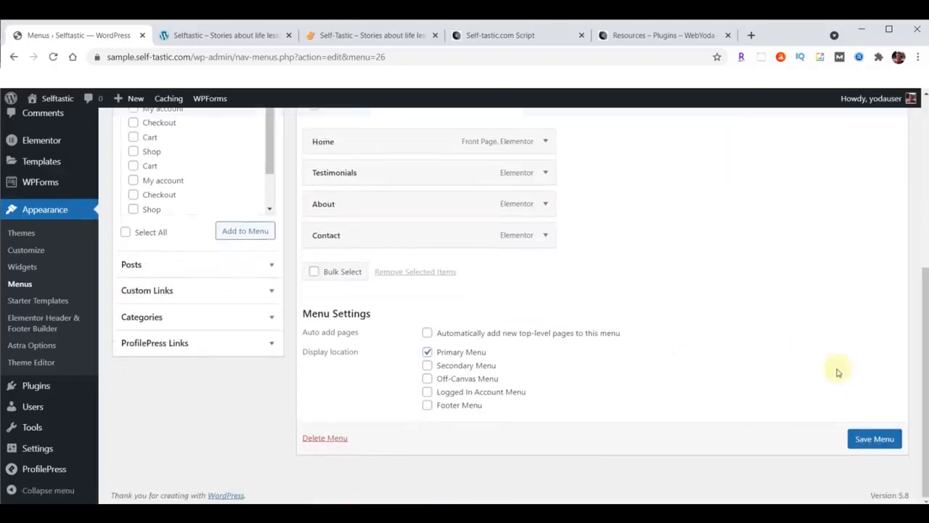
left_click(875, 437)
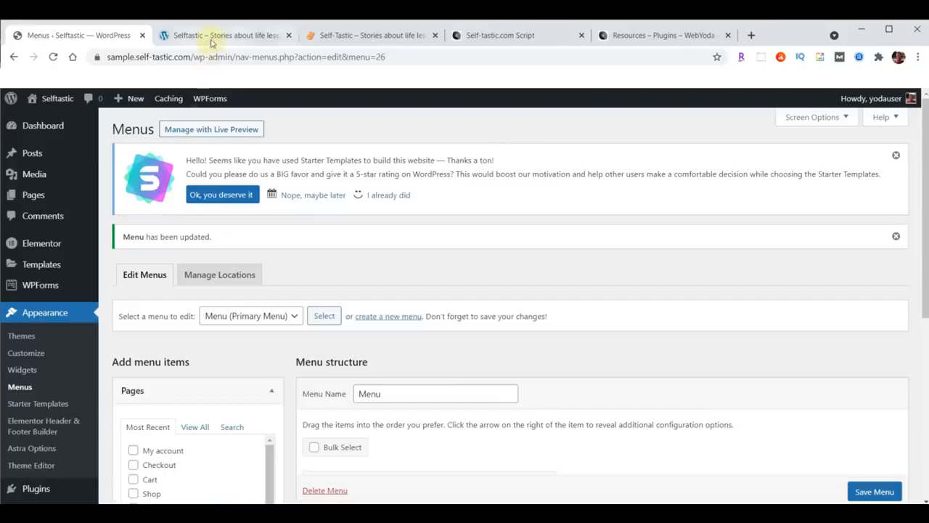
left_click(212, 35)
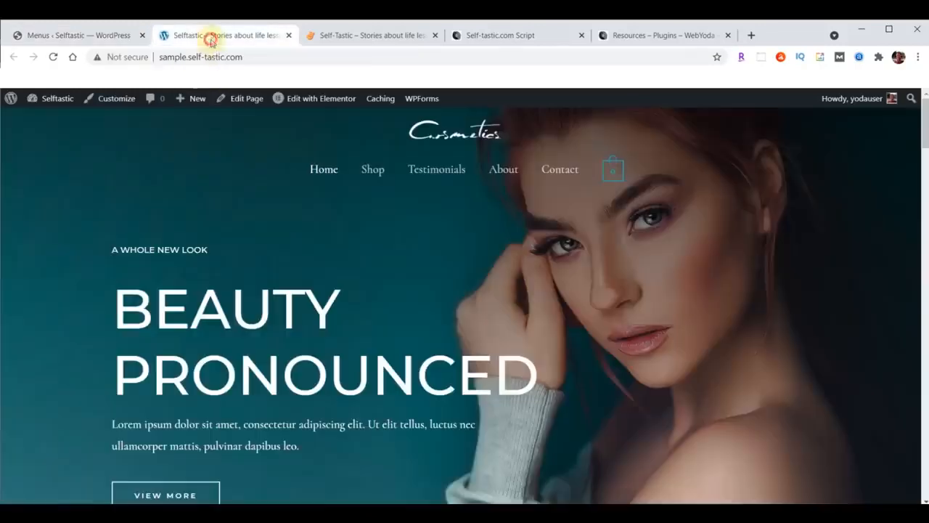
Reload the sample site to confirm the Home, Testimonials, About, Contact menu, then return to Menus
left_click(53, 56)
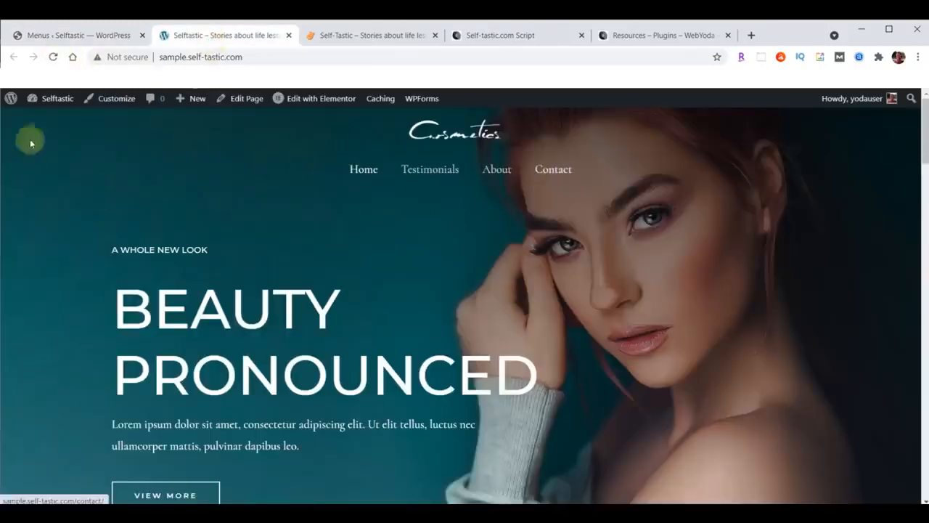
left_click(58, 35)
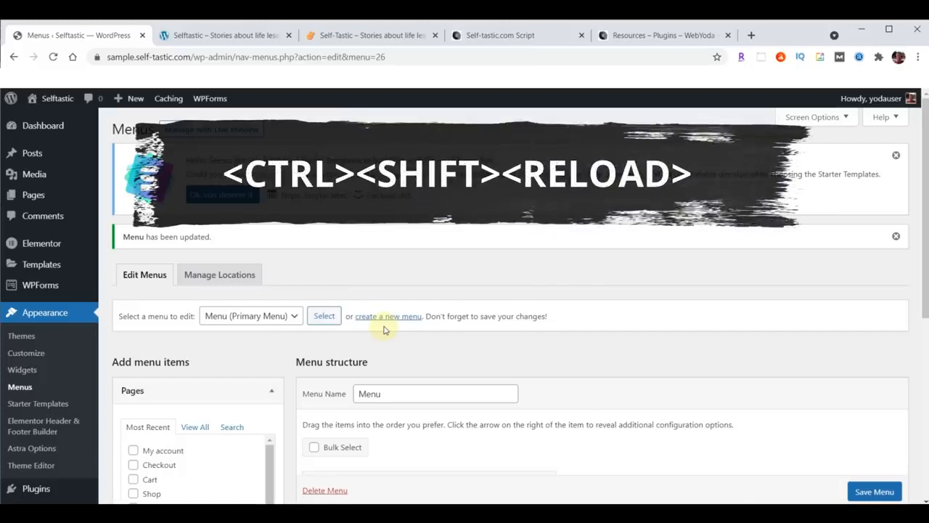
Reload the Menus page and go to BackupBuddy > Backups in the admin sidebar
left_click(53, 58, "ctrl+shift")
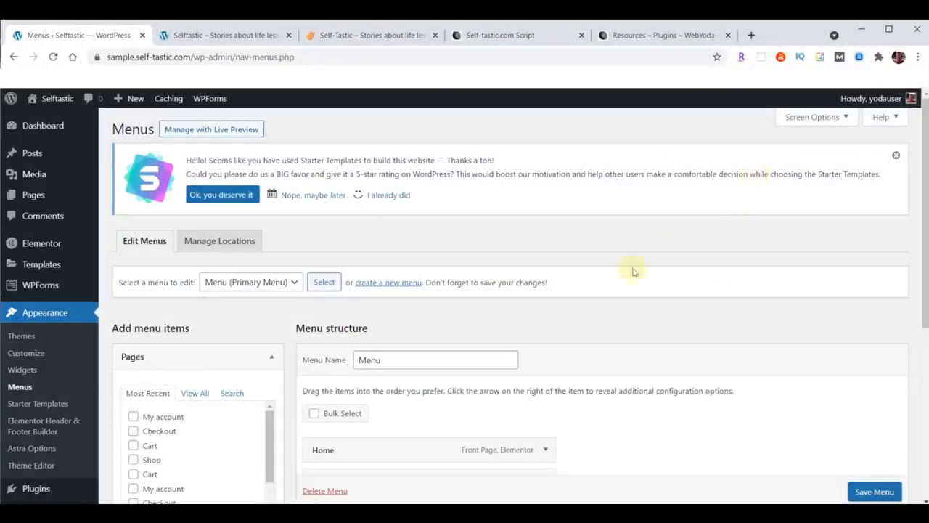
scroll(82, 380, "down", 3)
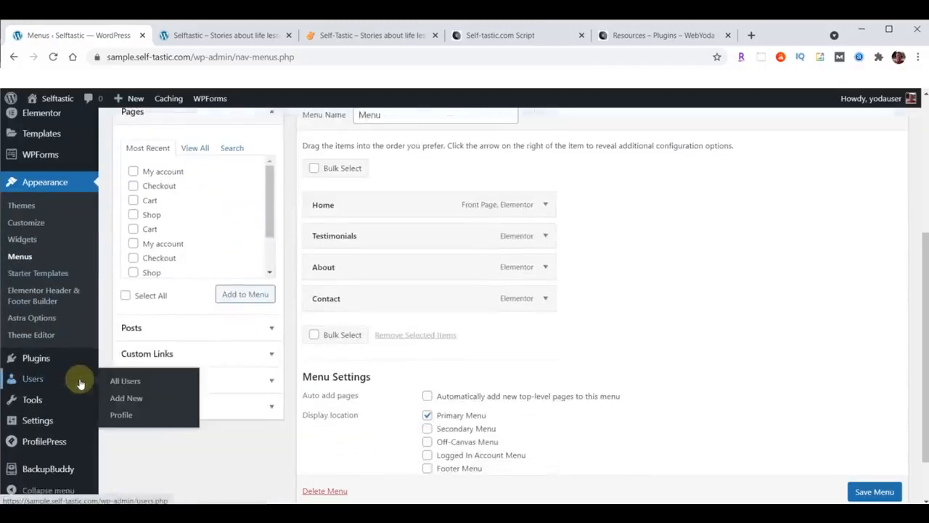
mouse_move(48, 470)
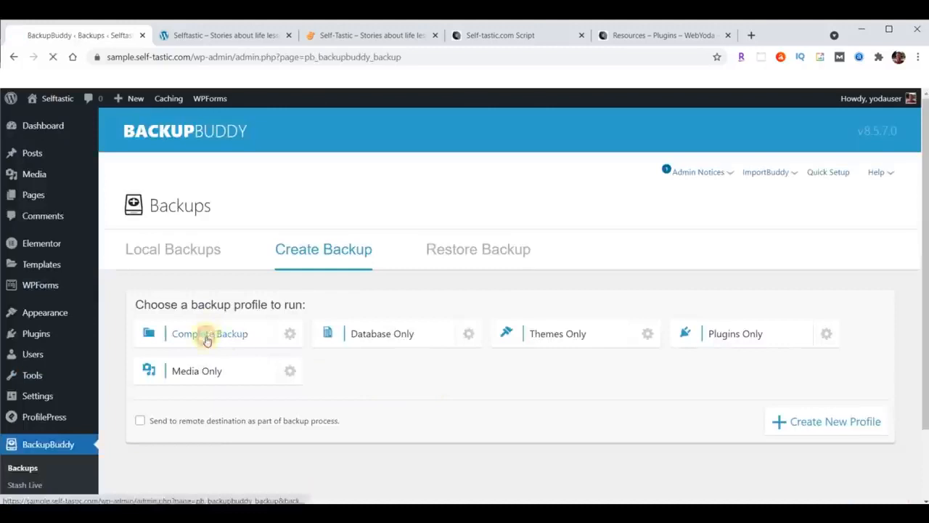
Run the Complete Backup profile and download the finished 68.53 MB backup zip
left_click(207, 338)
scroll(761, 345, "down", 3)
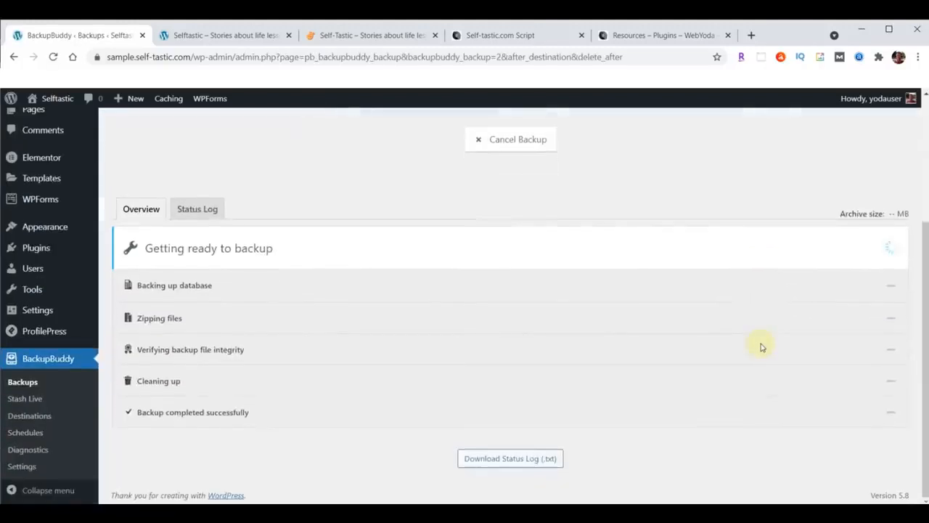
scroll(763, 347, "down", 1)
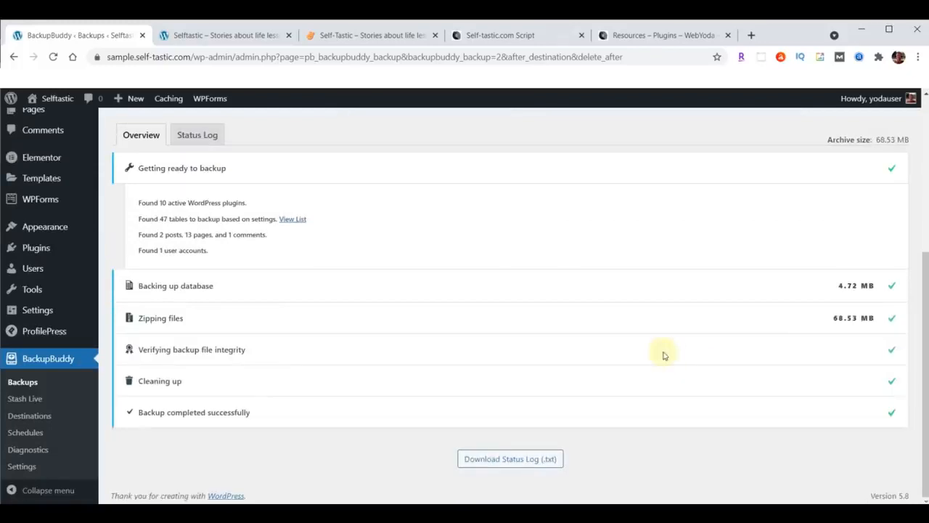
scroll(662, 355, "up", 3)
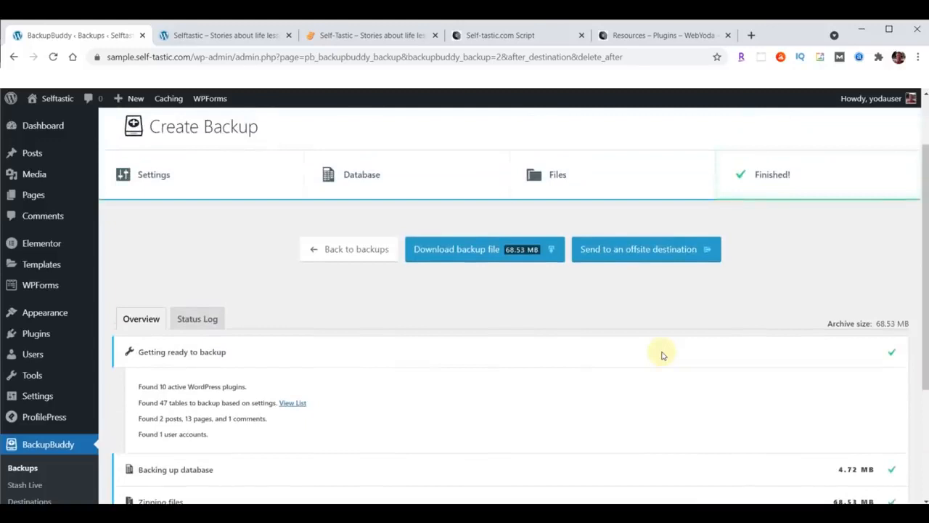
left_click(492, 250)
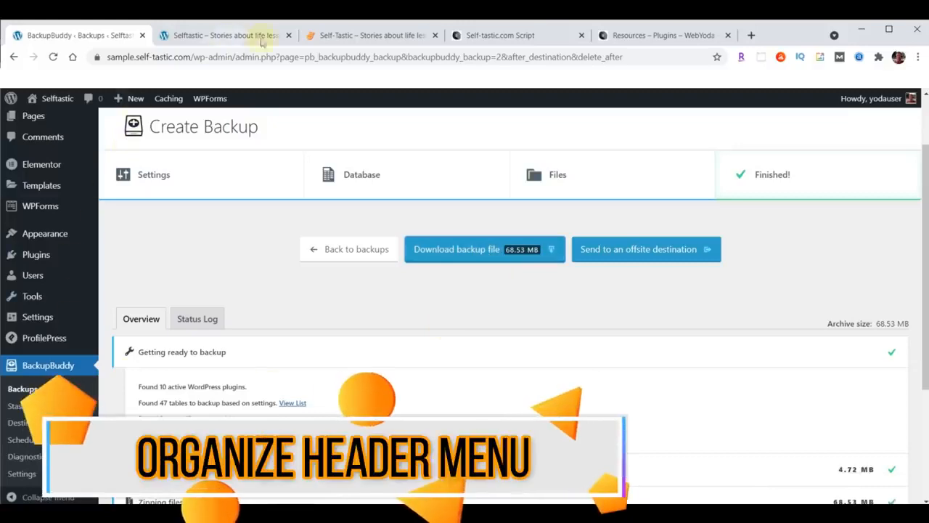
left_click(363, 36)
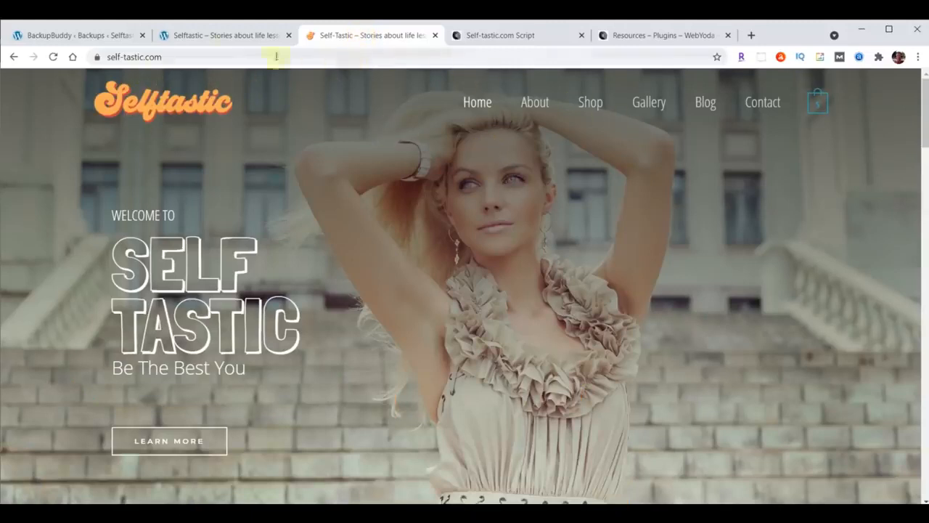
left_click(210, 34)
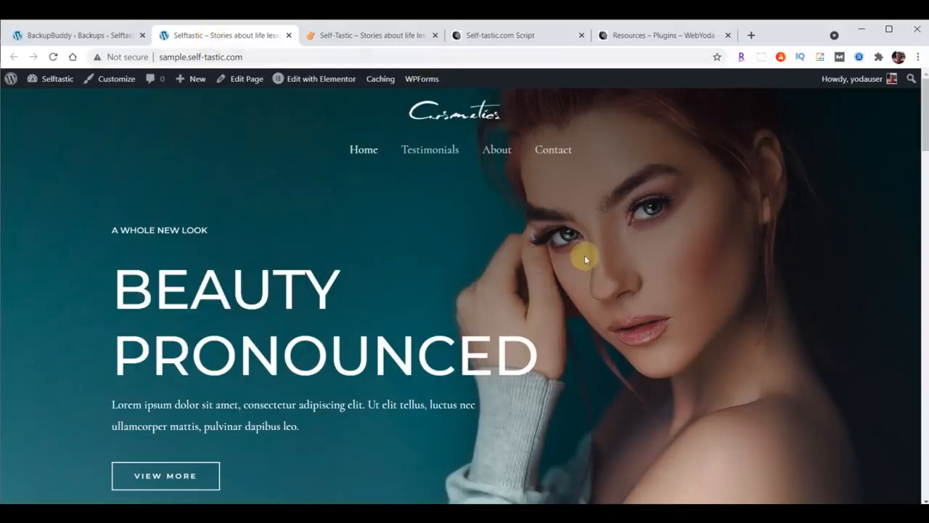
left_click(76, 35)
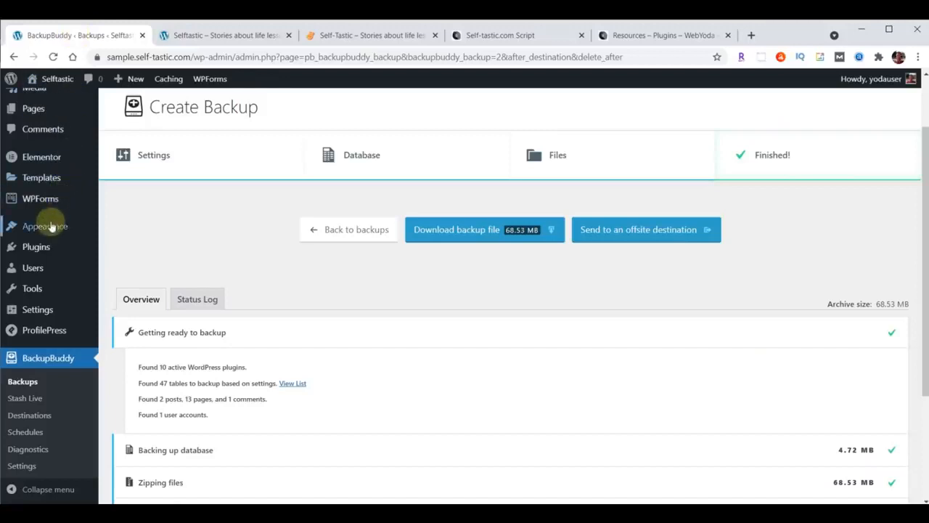
In the Header Builder's middle row, put Site Identity & Logo at left and Primary Menu at right
mouse_move(50, 226)
left_click(128, 247)
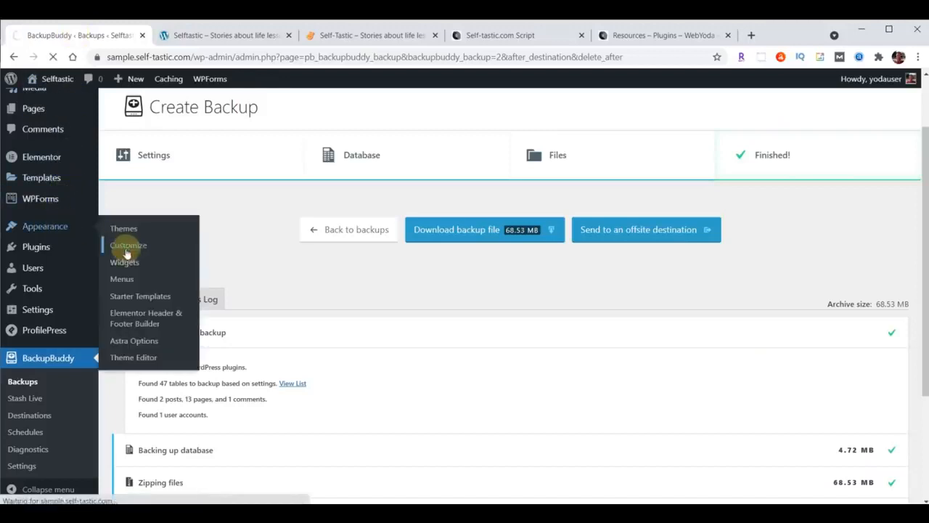
left_click(79, 260)
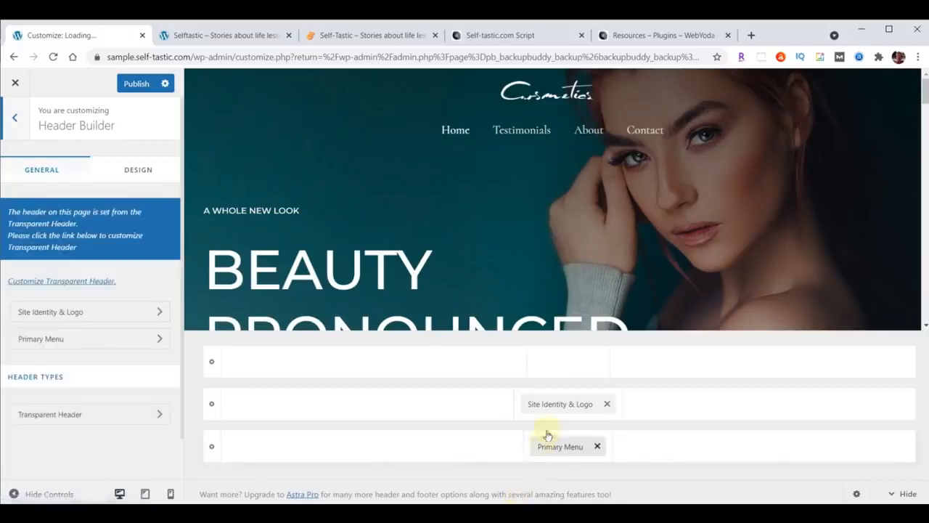
left_click_drag(550, 404, 276, 415)
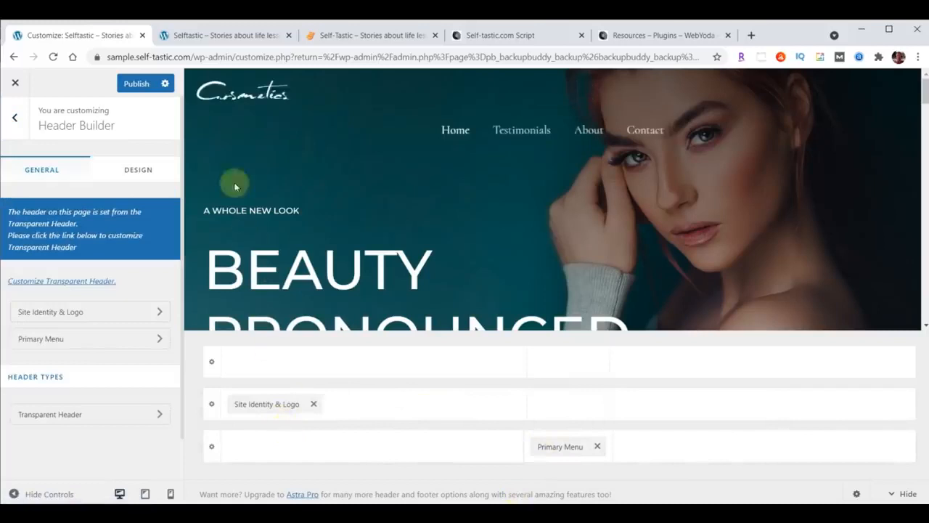
left_click_drag(563, 444, 833, 429)
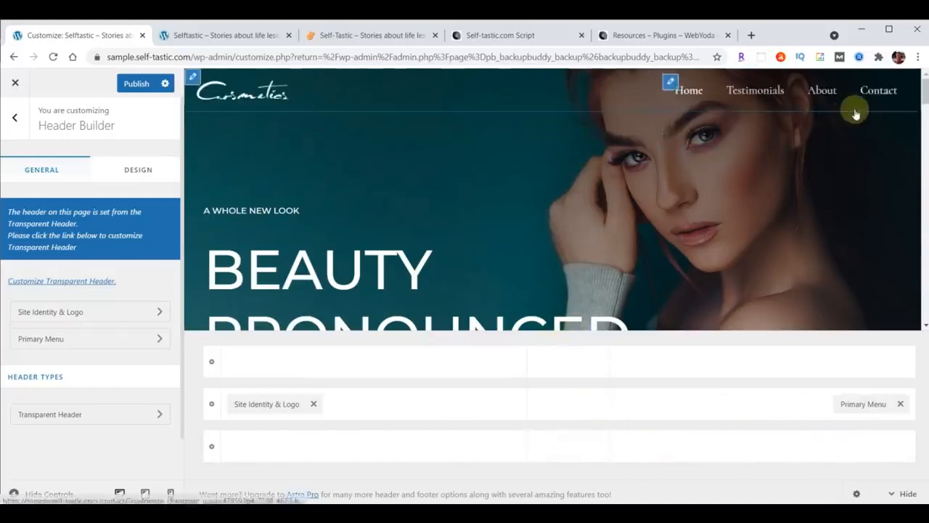
Show the Upload files area of the Select logo dialog and bring the content folder window forward
left_click(97, 315)
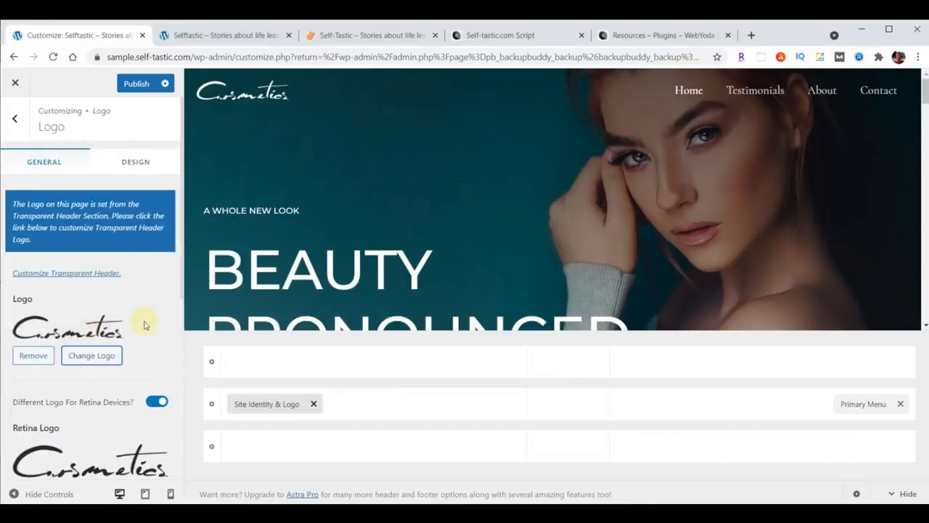
left_click(93, 355)
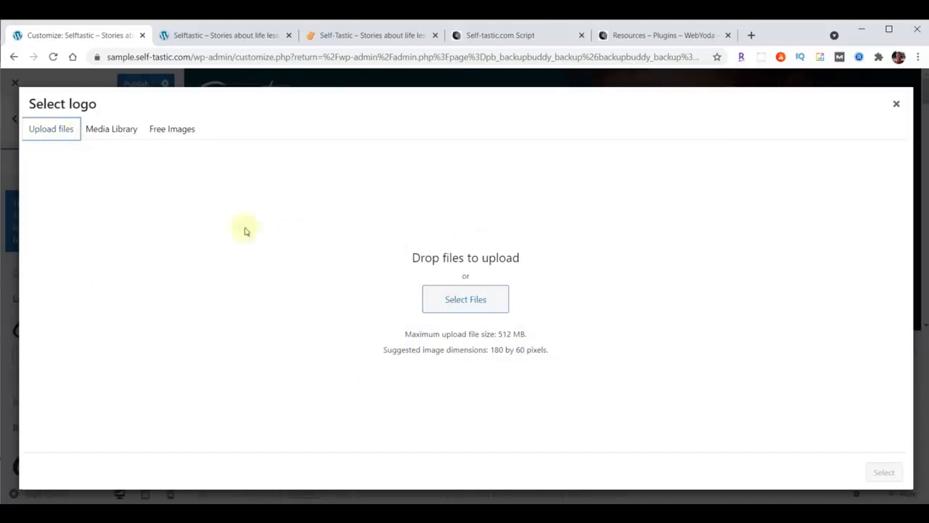
left_click(109, 130)
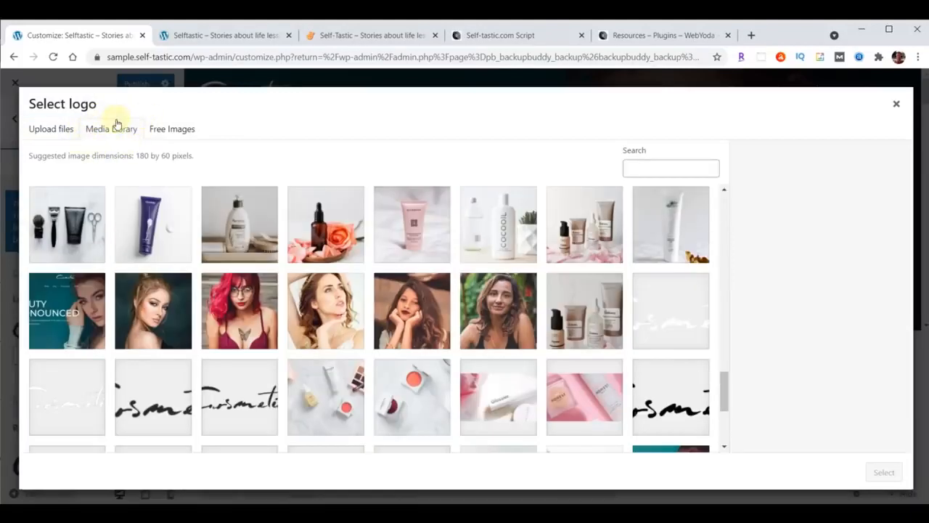
left_click(55, 137)
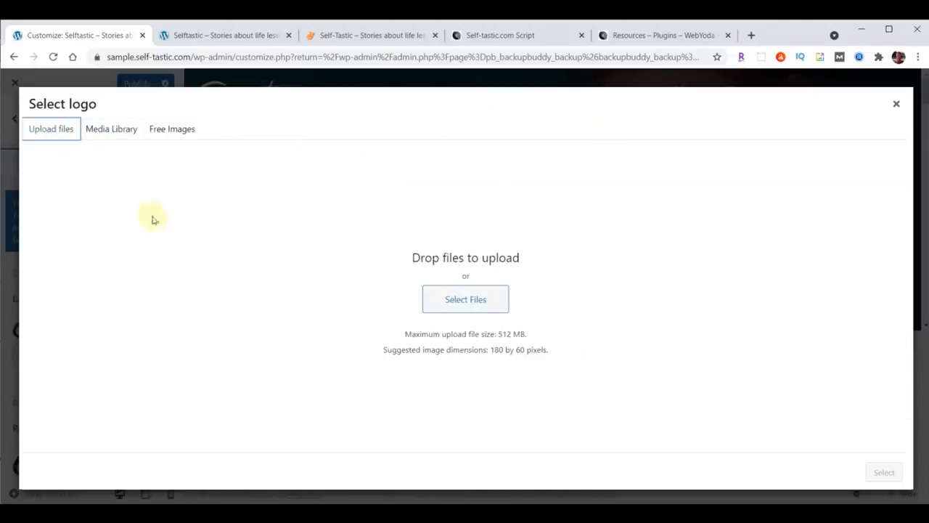
left_click(111, 130)
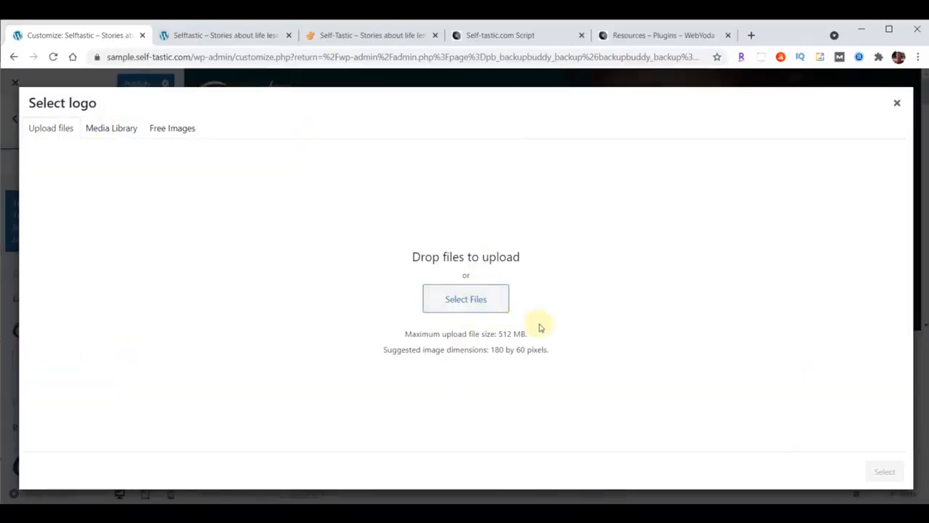
mouse_move(312, 495)
left_click(496, 468)
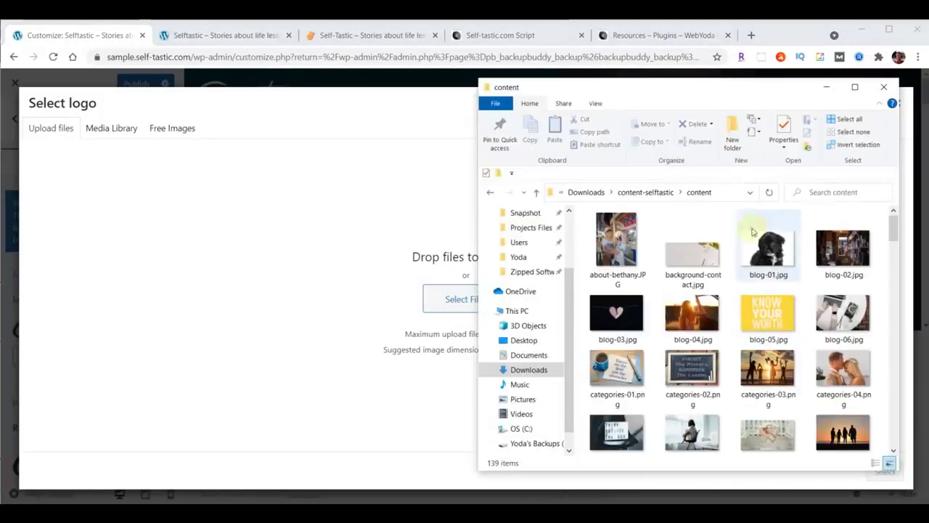
Drag logo-menu.png from the content folder into the upload area, select it, and crop it as logo
left_click_drag(724, 94, 751, 88)
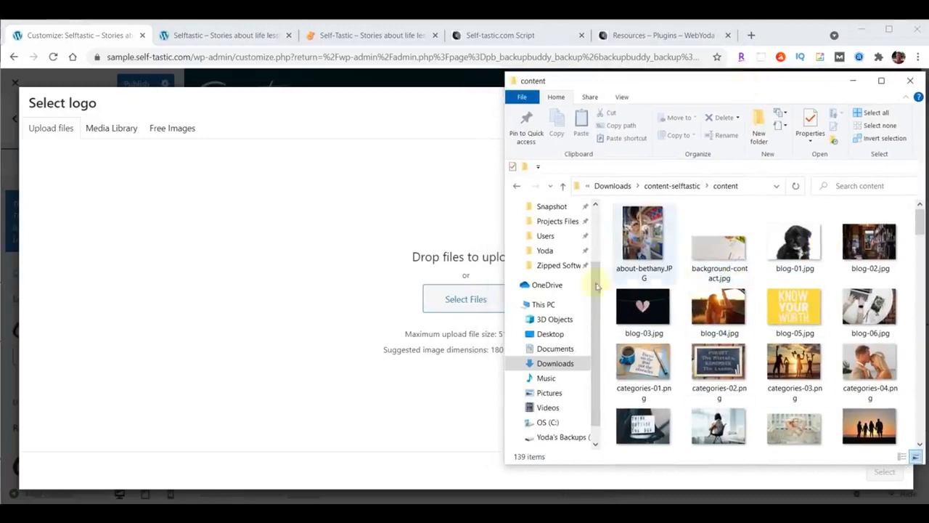
scroll(783, 291, "down", 10)
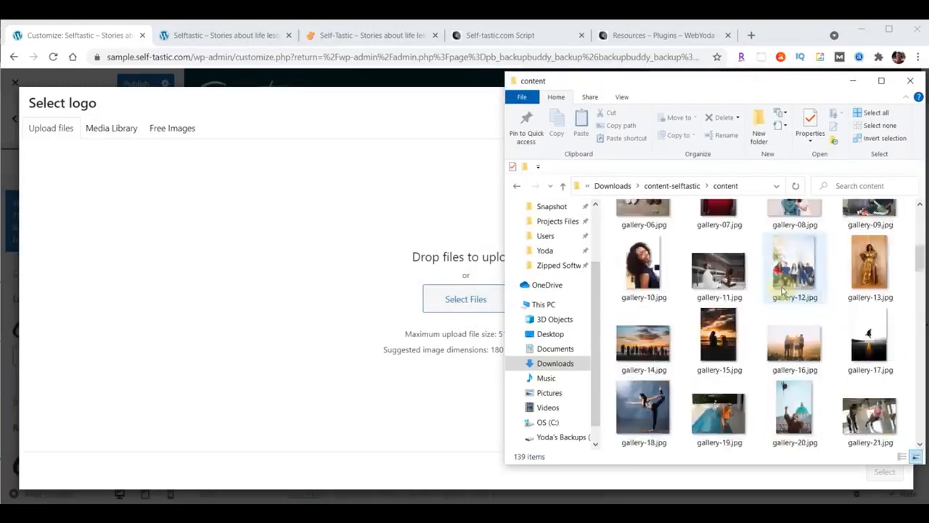
scroll(783, 290, "down", 2)
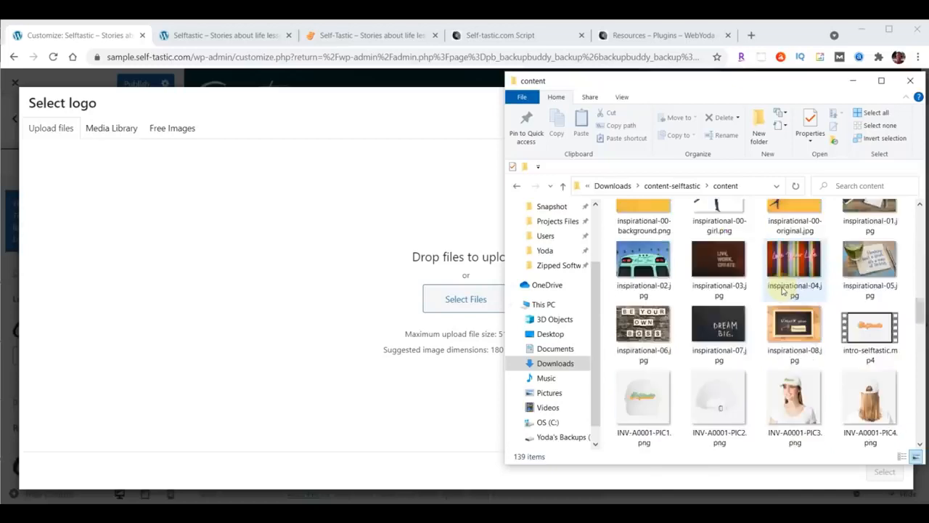
scroll(783, 290, "down", 8)
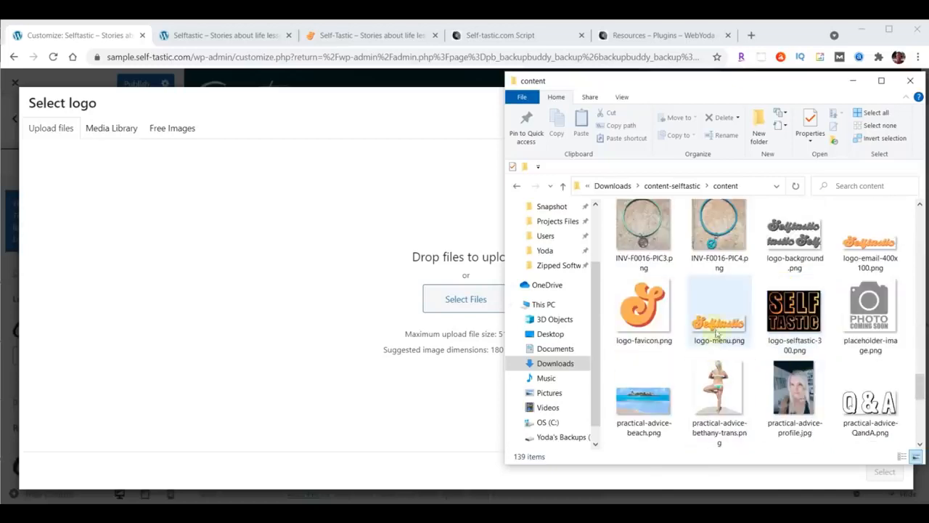
left_click_drag(718, 327, 445, 295)
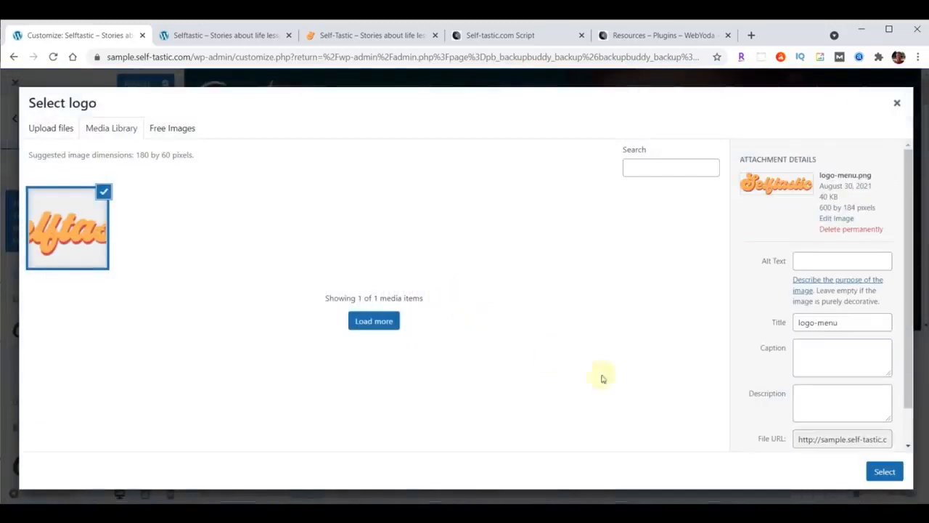
left_click(882, 471)
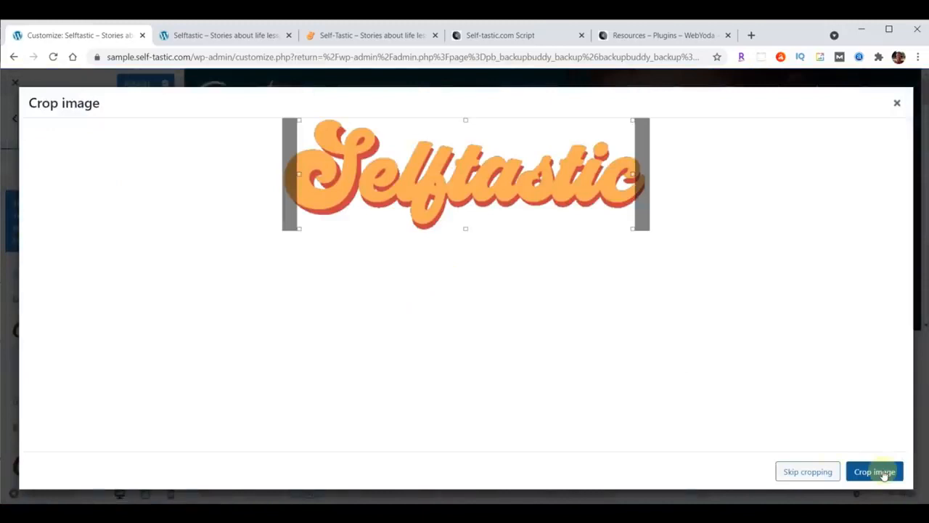
left_click(806, 471)
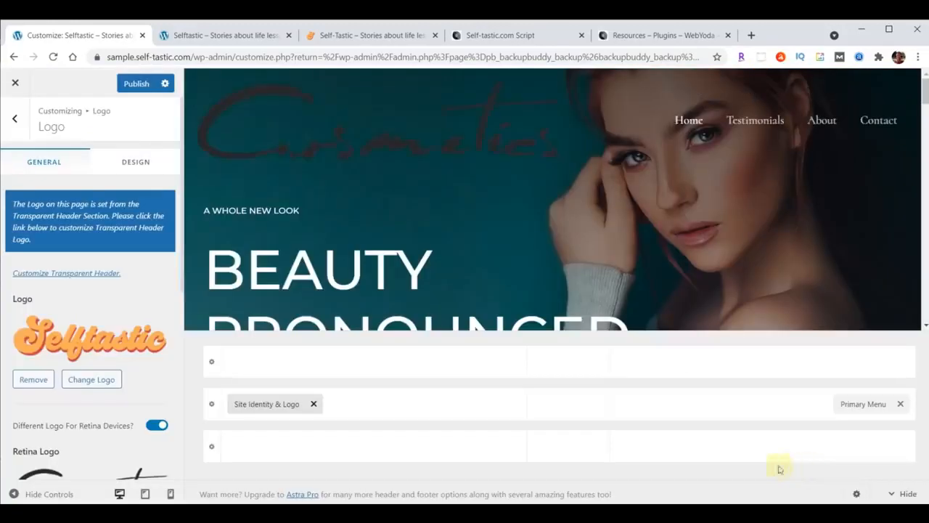
Set the Retina Logo to the logo-menu image from the Media Library
scroll(102, 279, "down", 2)
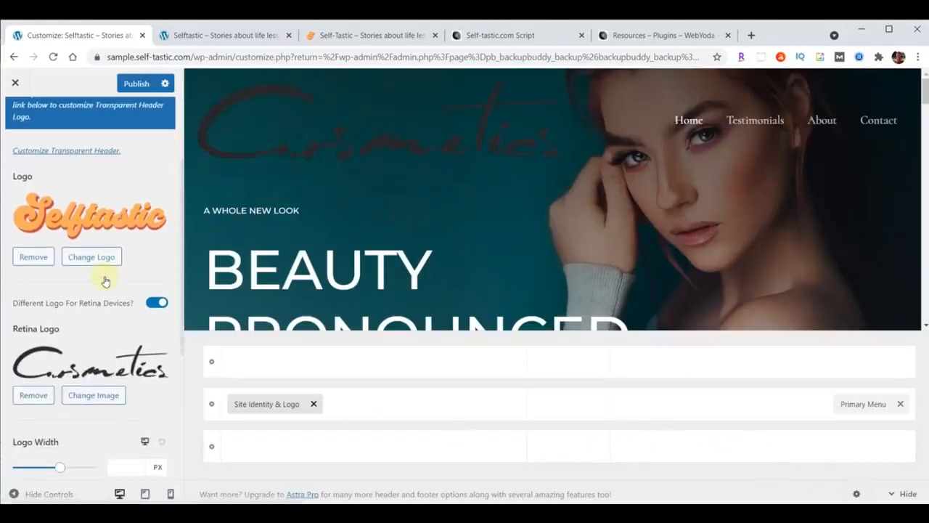
left_click(93, 397)
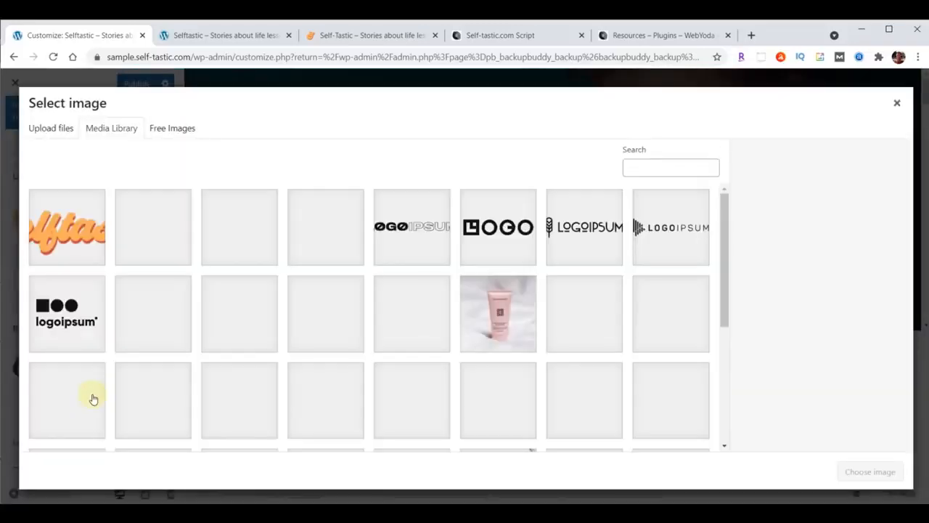
left_click(73, 232)
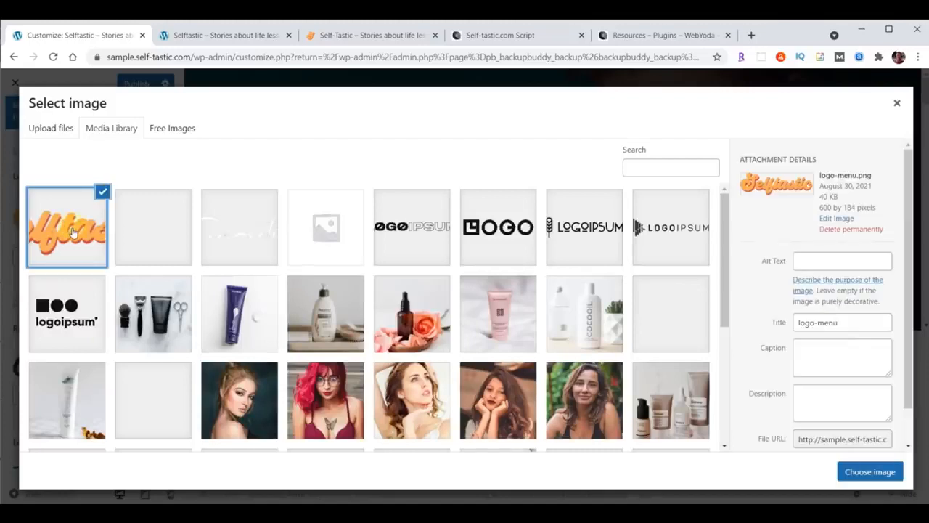
left_click(874, 473)
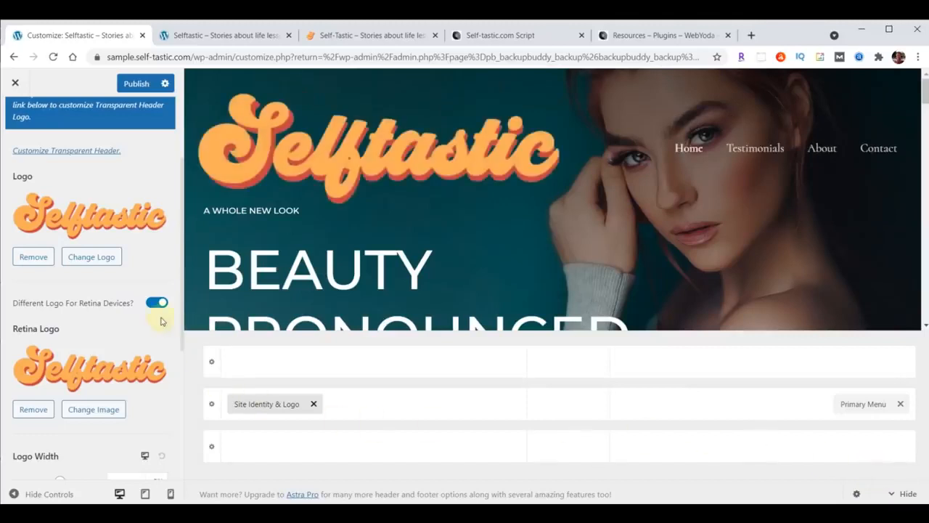
scroll(161, 320, "down", 2)
scroll(161, 320, "down", 2)
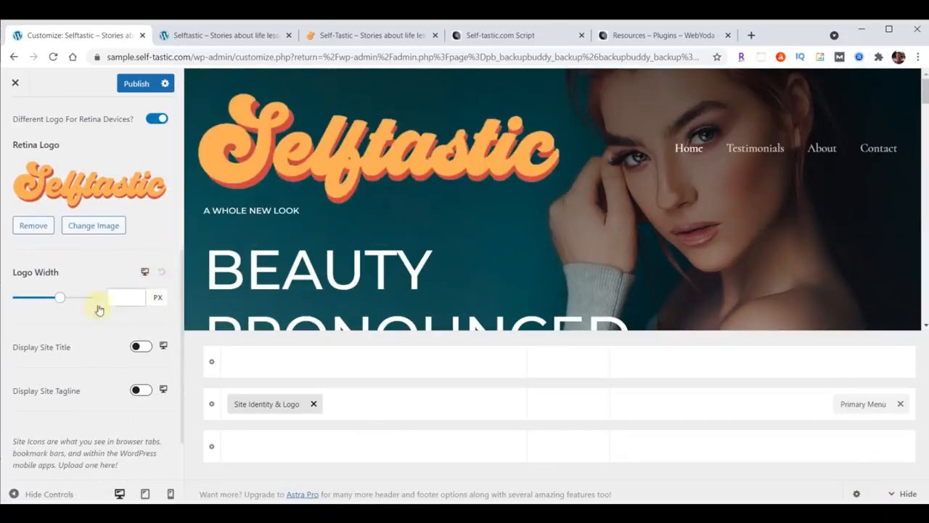
Set Logo Width to 230 px desktop and 200 px tablet, with tablet logo left and toggle right
left_click(115, 296)
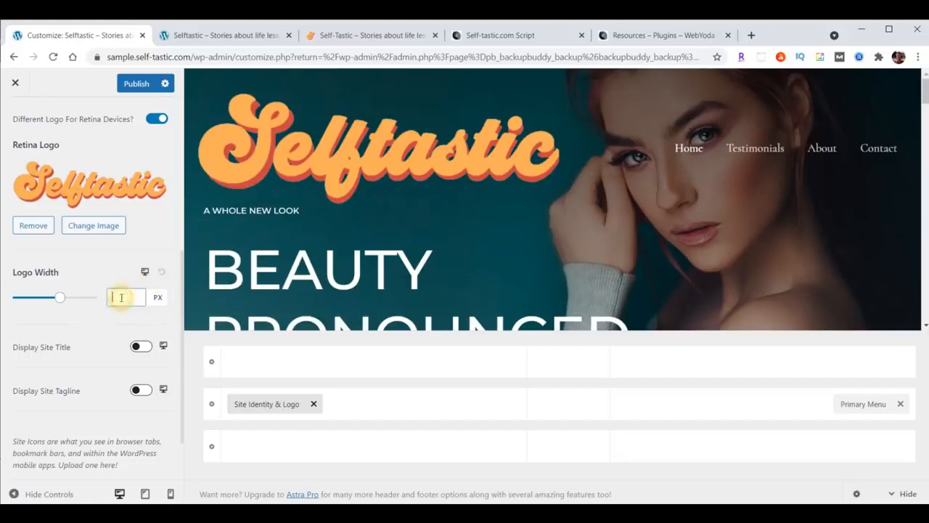
type("230")
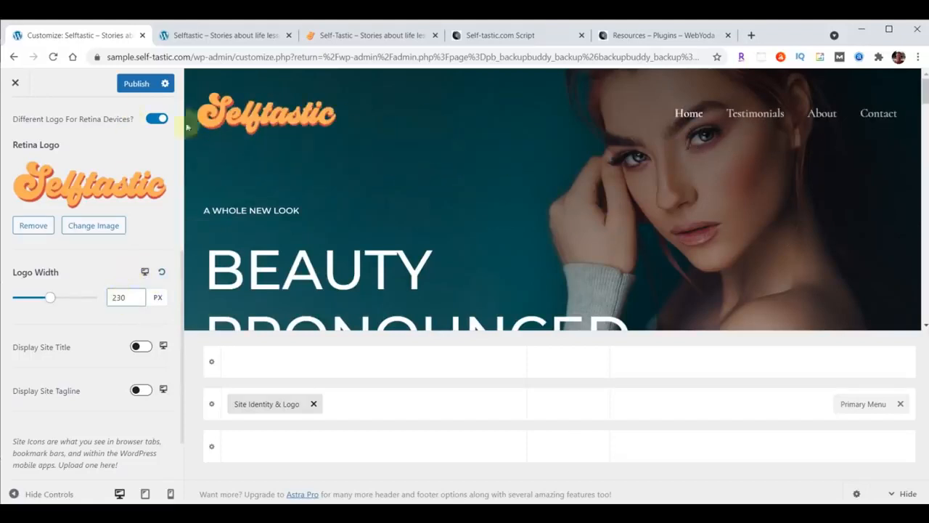
left_click(145, 272)
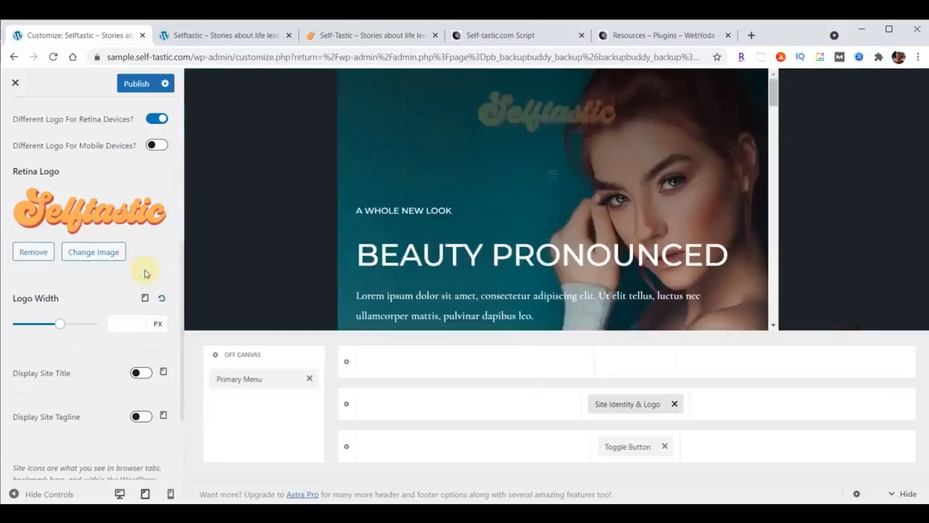
left_click(135, 323)
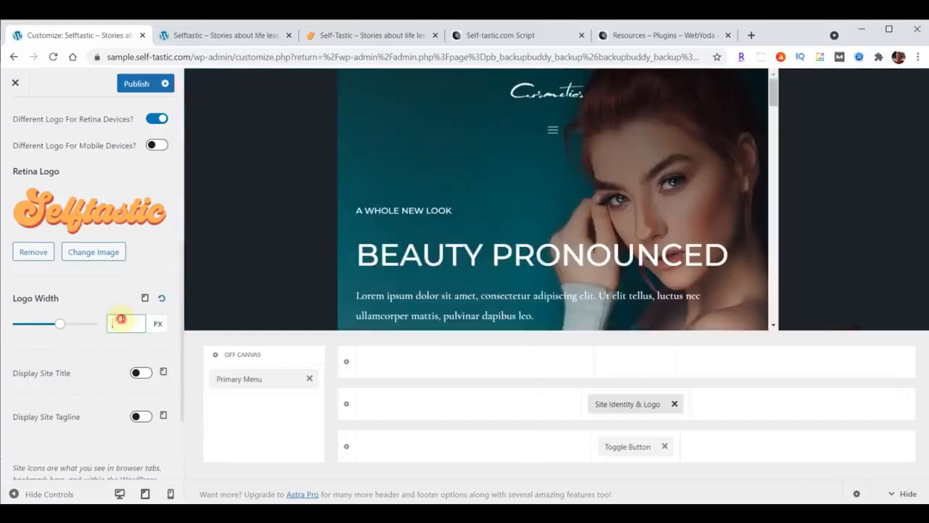
type("200")
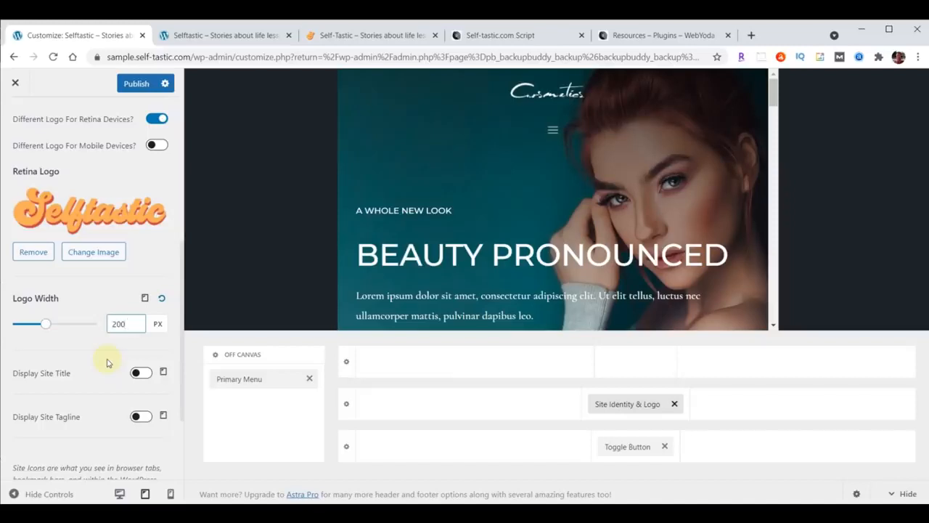
left_click_drag(623, 404, 424, 411)
left_click_drag(633, 448, 786, 417)
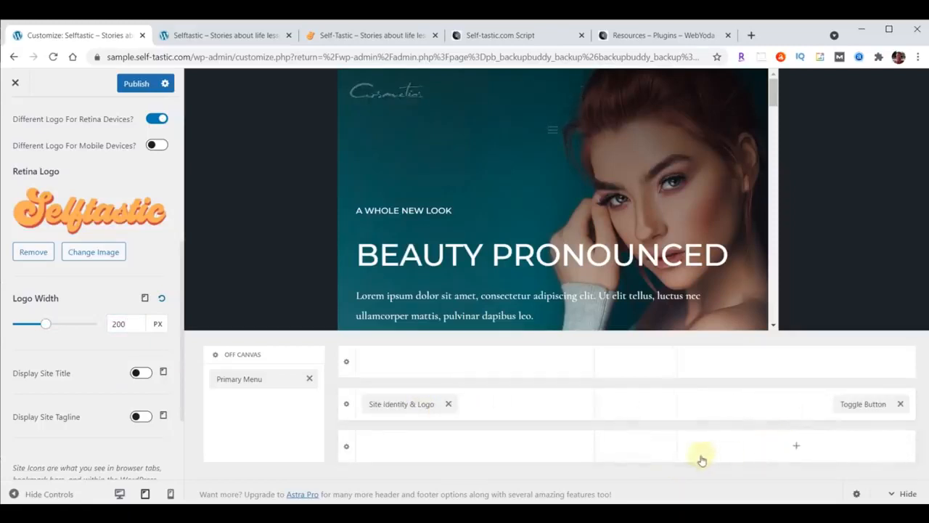
Set the mobile Logo Width to 180 px
left_click(144, 299)
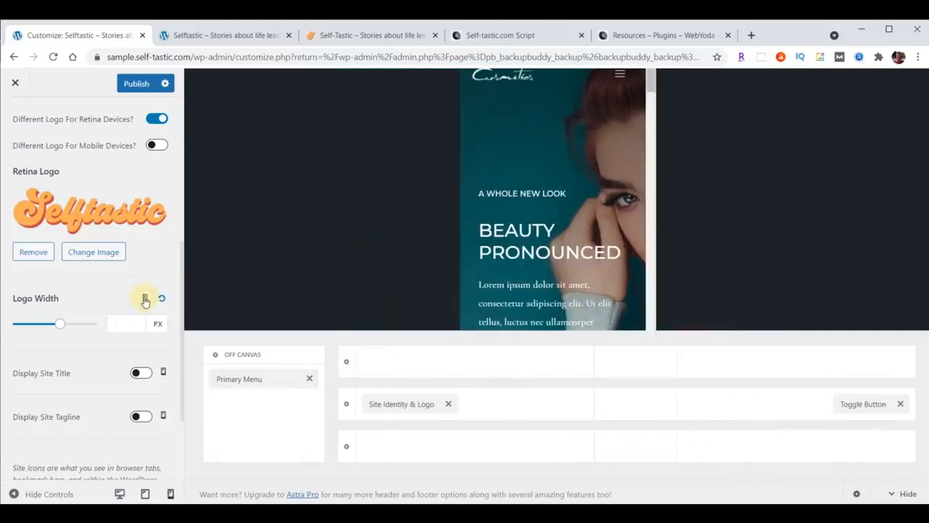
left_click(131, 321)
type("180")
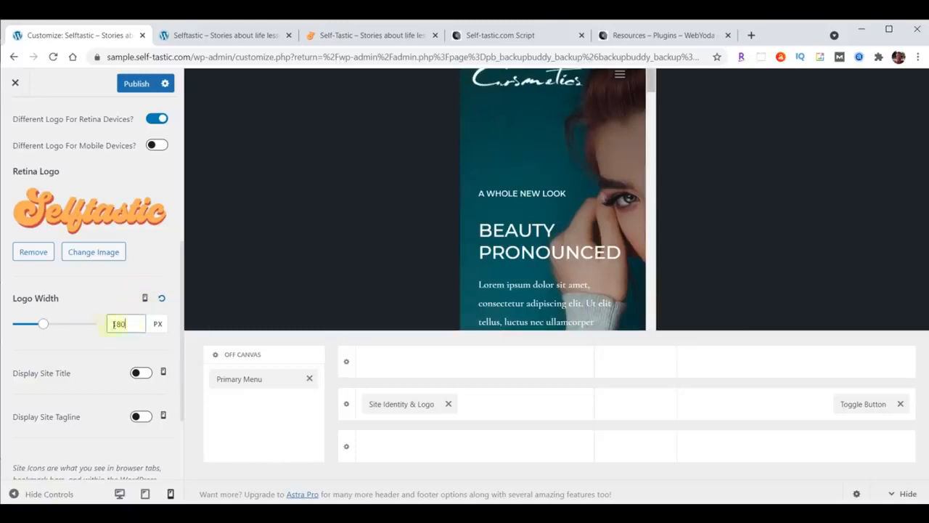
scroll(73, 353, "down", 1)
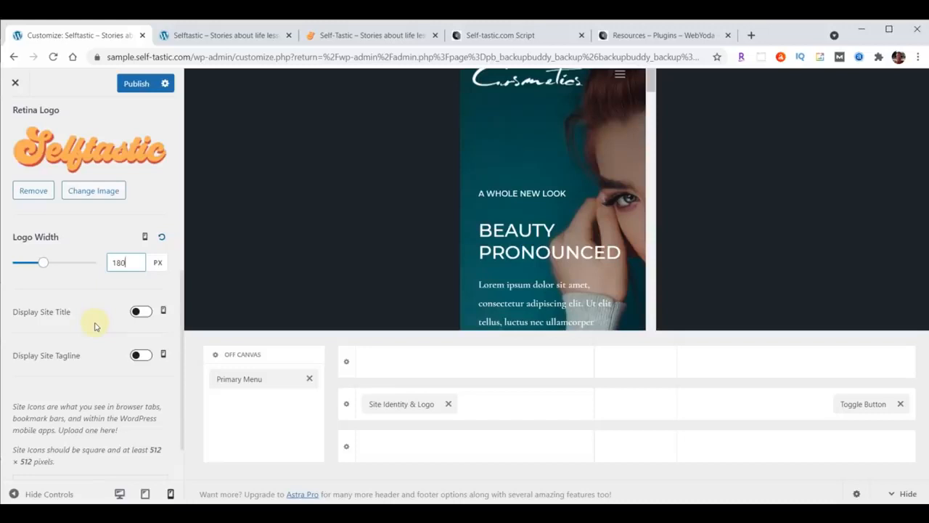
scroll(94, 326, "down", 1)
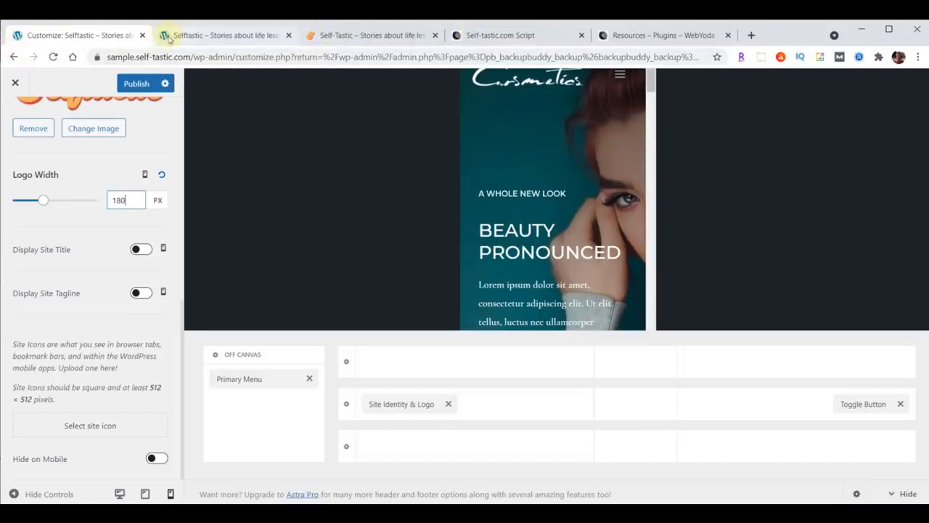
Upload logo-favicon.png from the content folder, crop it as the site icon, and publish
left_click(87, 426)
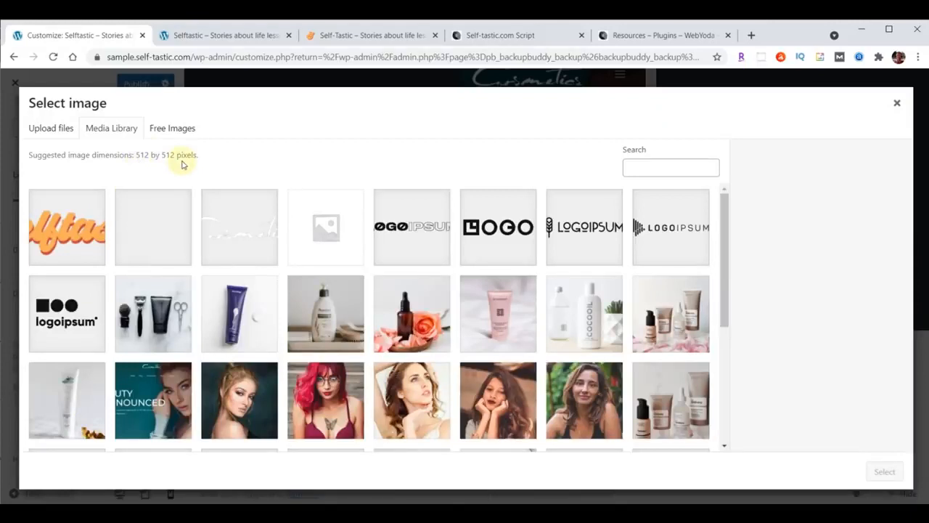
key("alt+Tab")
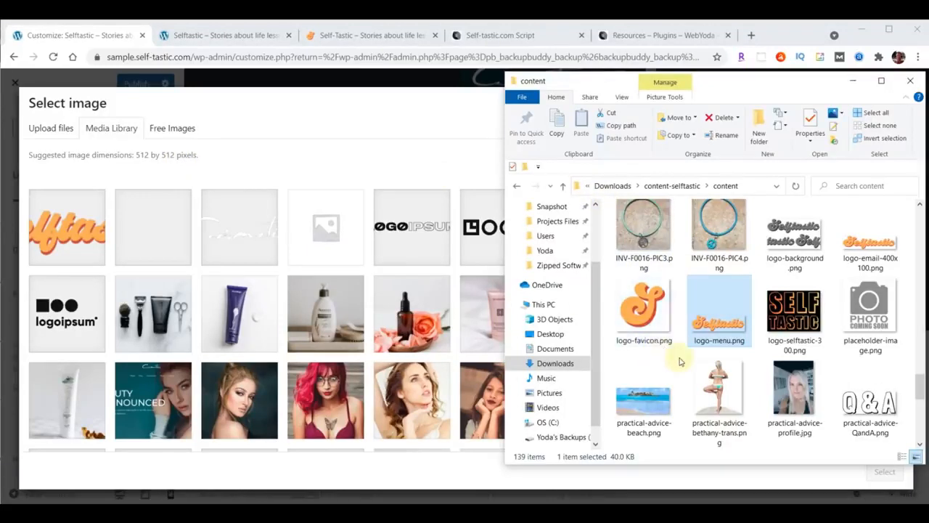
left_click_drag(641, 311, 276, 274)
left_click(880, 474)
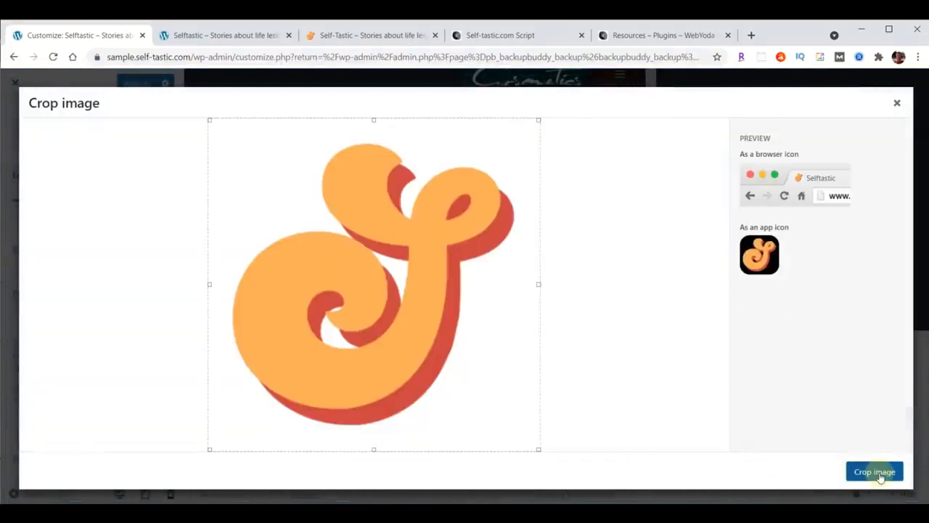
left_click(875, 472)
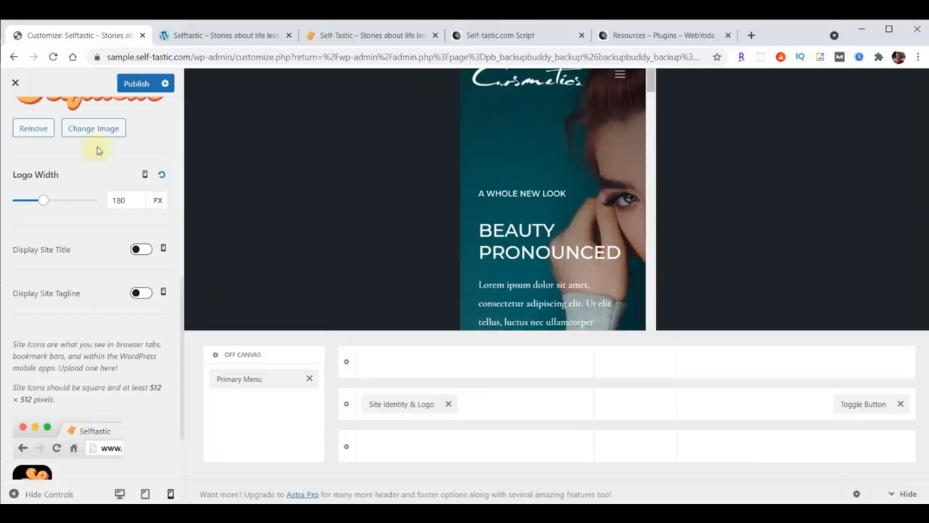
left_click(135, 84)
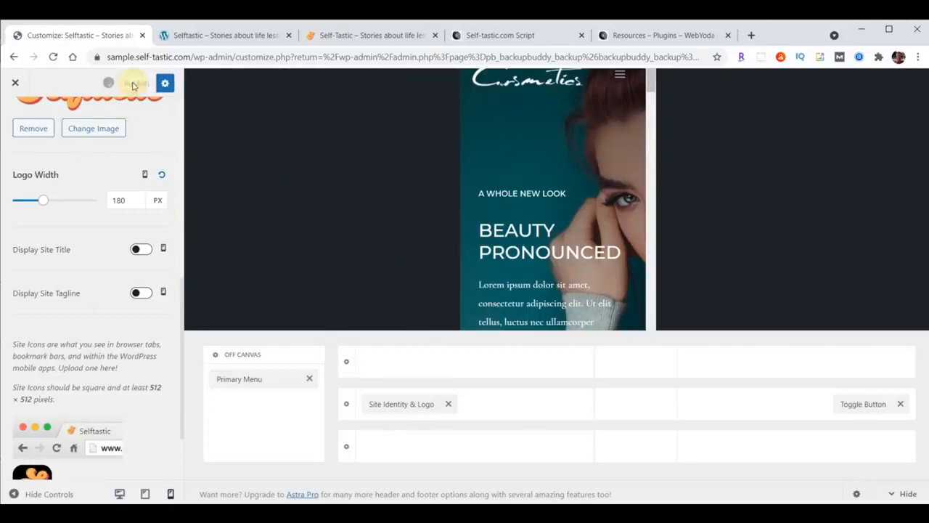
Reload the live homepage to check the logo, then return to the Customizer panel
left_click(210, 35)
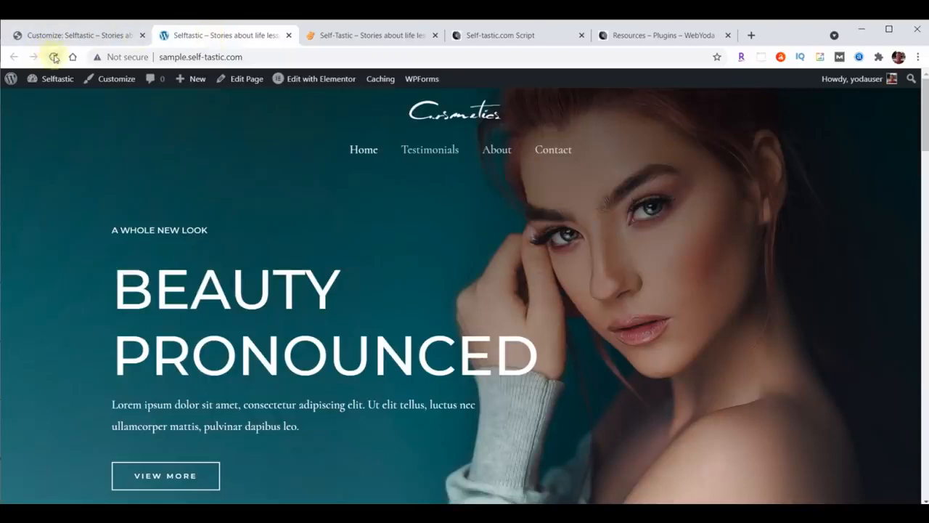
left_click(54, 56)
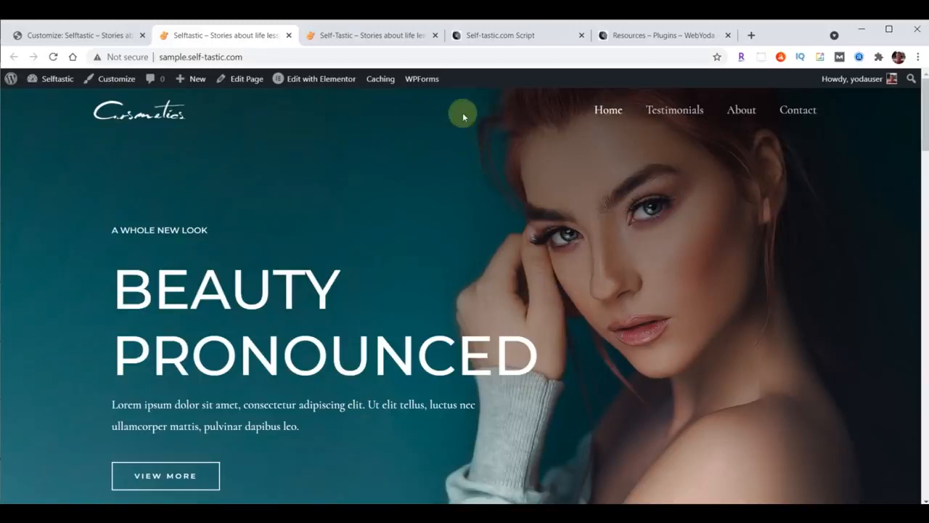
left_click(74, 35)
scroll(80, 291, "up", 5)
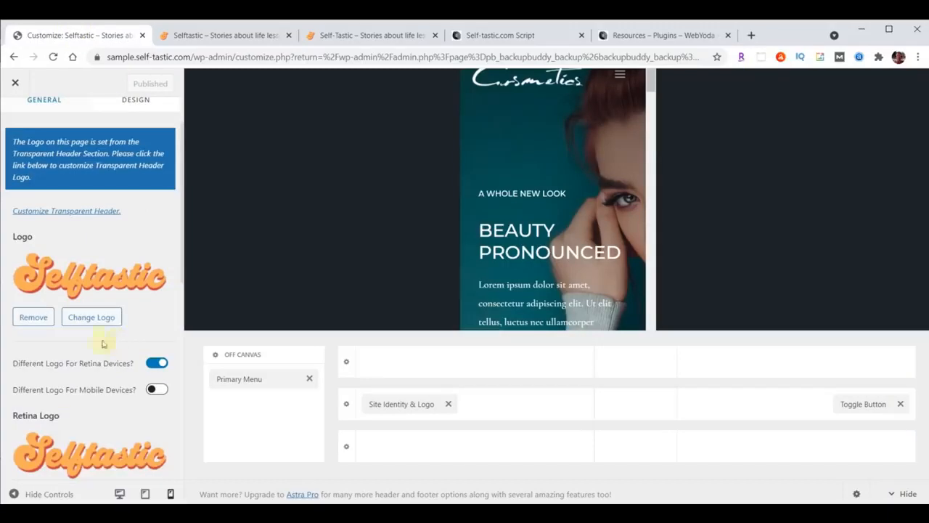
In Transparent Header settings, replace the Cosmetics logo with the Selftastic logo-menu image
scroll(102, 343, "up", 2)
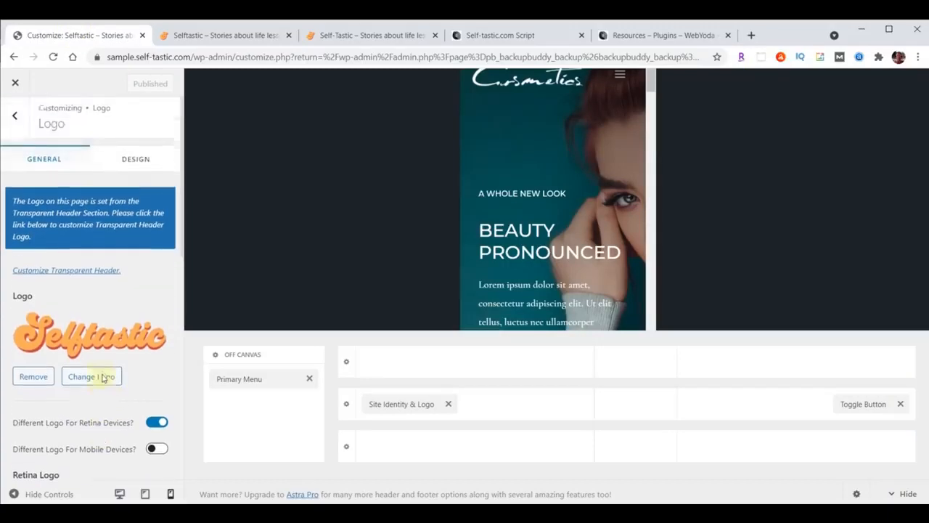
left_click(78, 280)
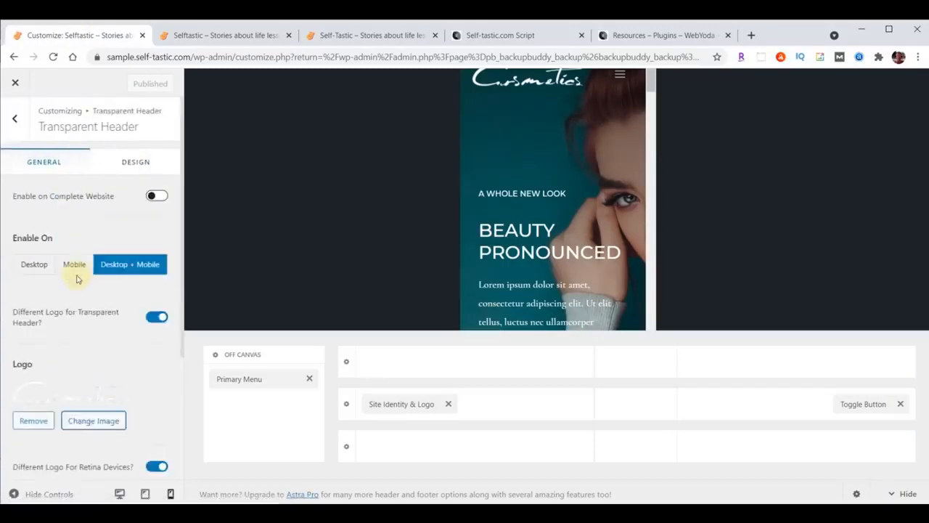
scroll(77, 279, "down", 3)
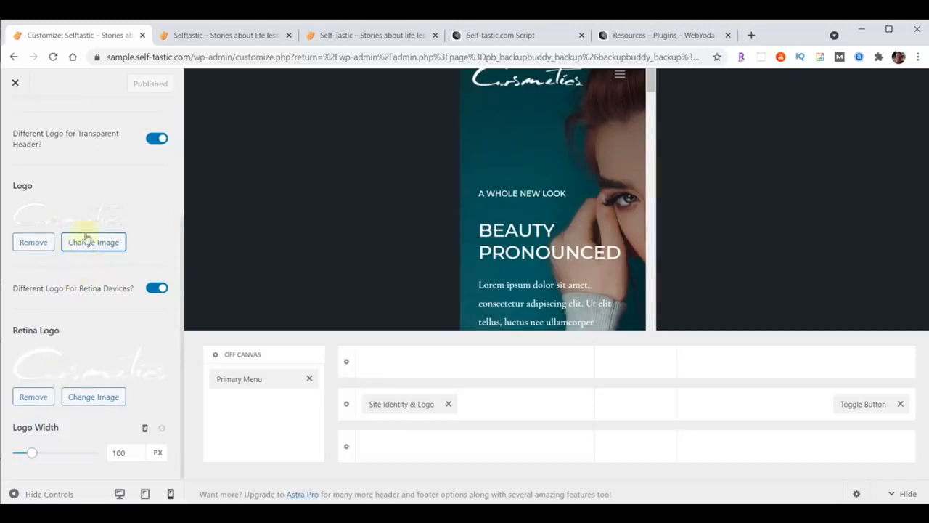
left_click(93, 245)
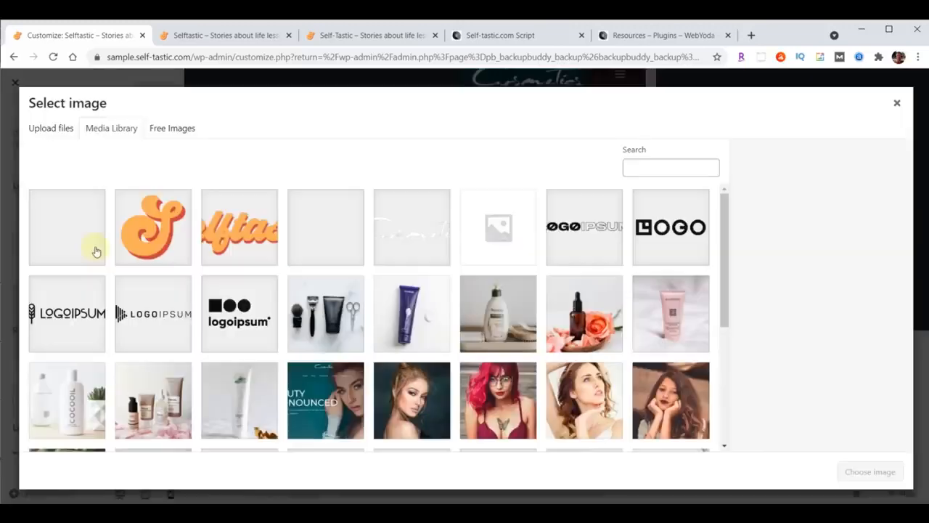
left_click(218, 239)
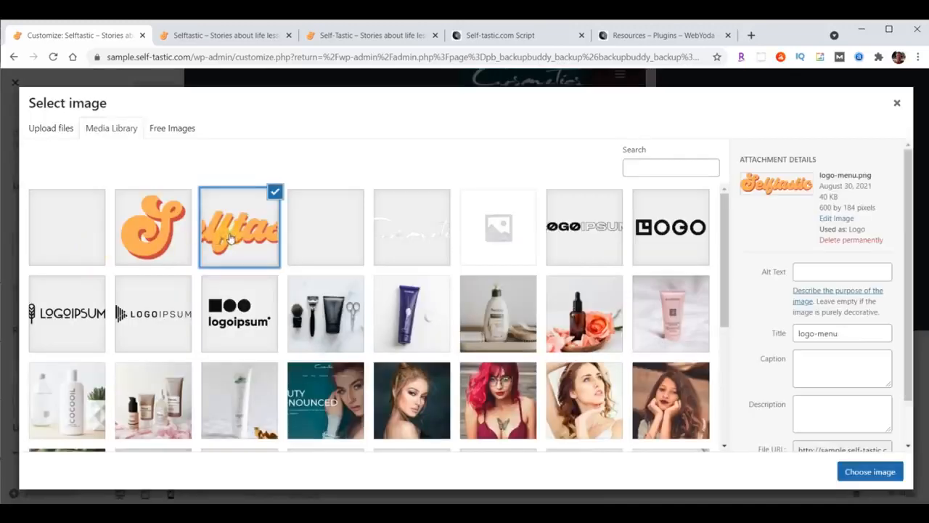
left_click(869, 474)
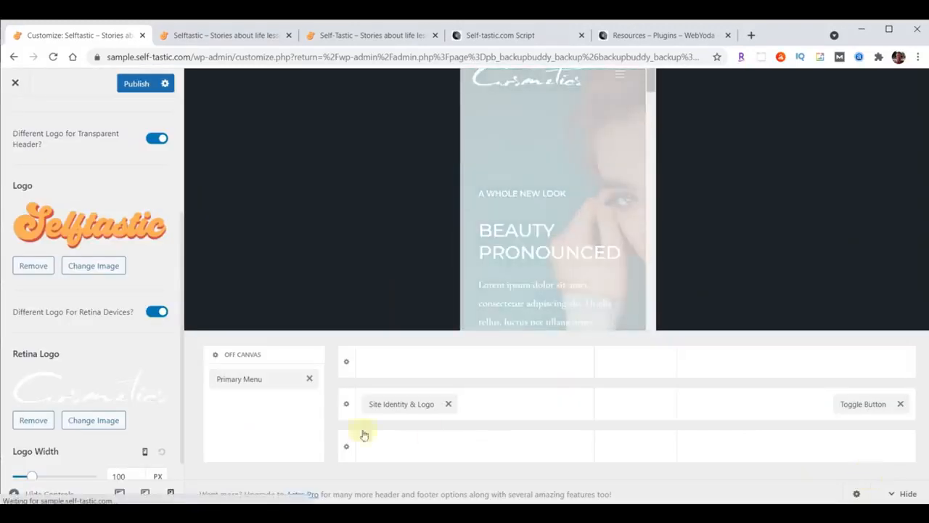
Set the transparent header's Retina Logo to the Selftastic logo-menu image too
left_click(93, 420)
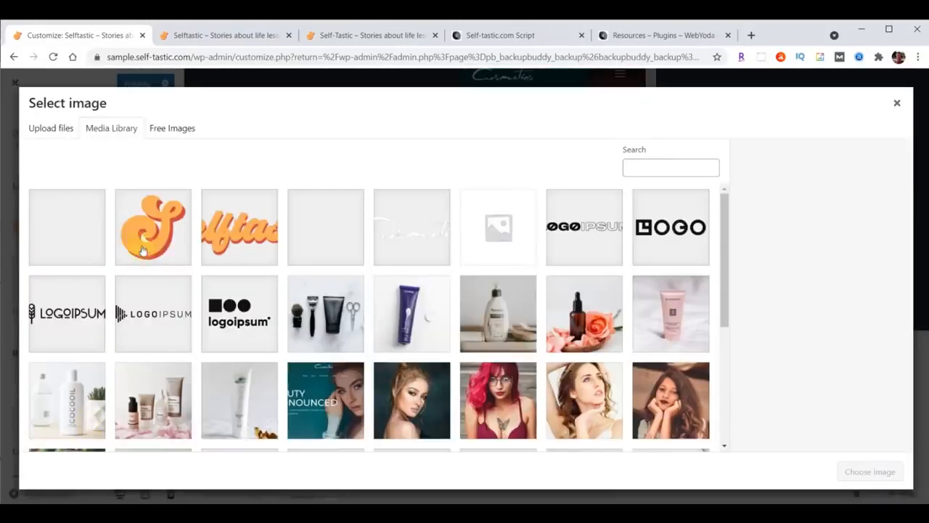
left_click(232, 234)
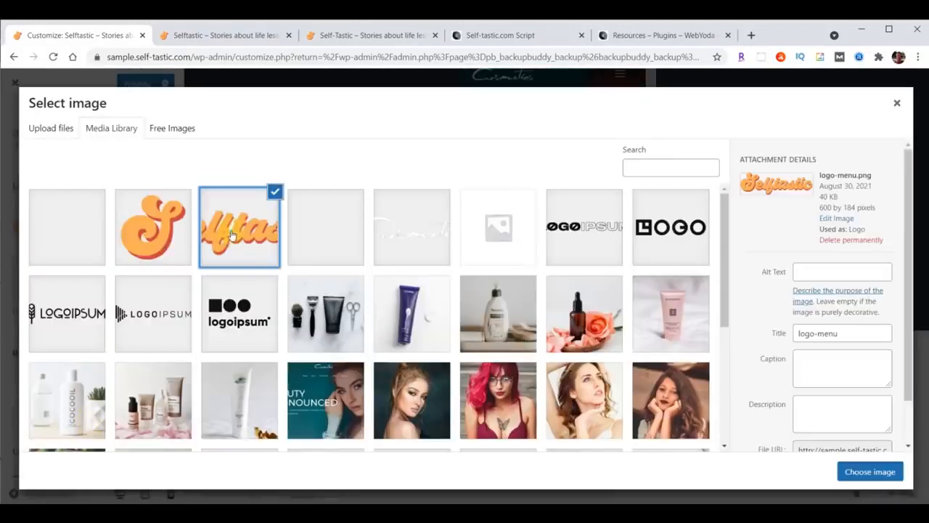
left_click(866, 472)
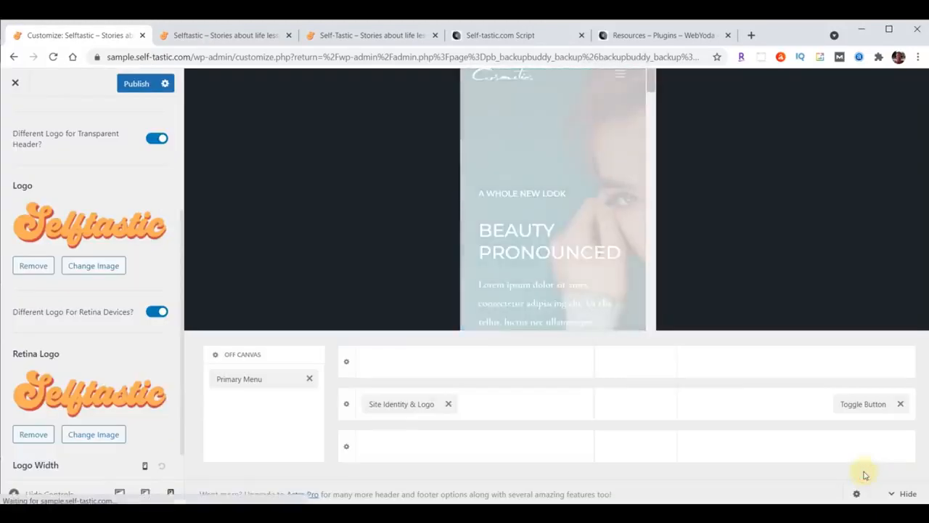
scroll(112, 309, "down", 1)
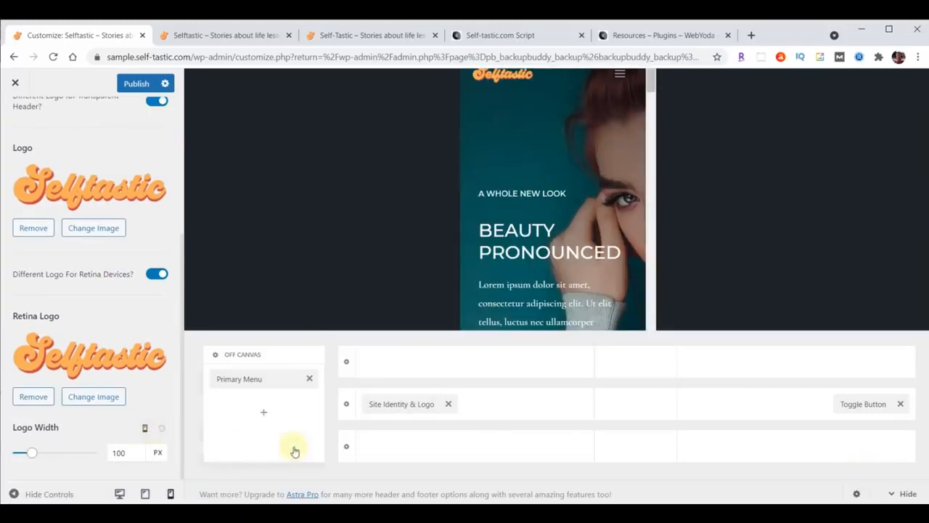
Enter header Logo Width values of 230 px desktop, 200 px tablet and 180 px mobile
left_click(145, 432)
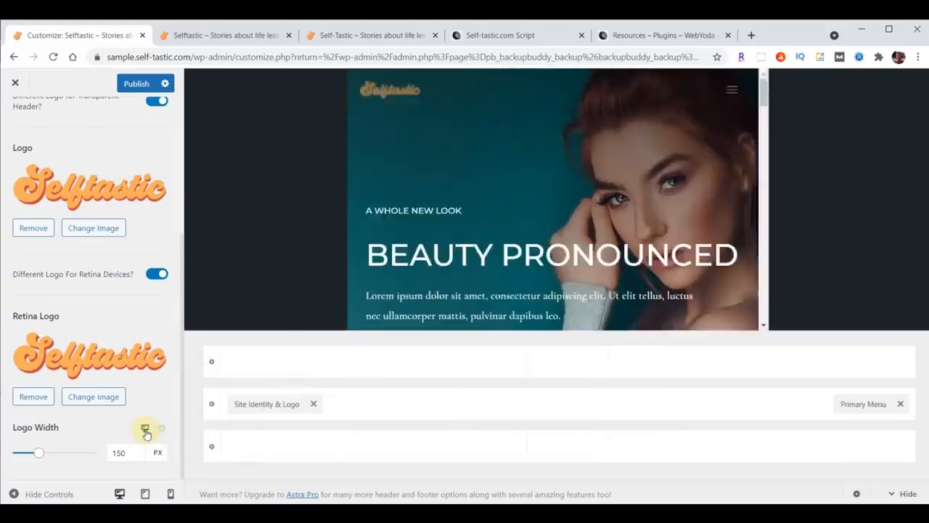
left_click_drag(134, 452, 94, 458)
type("230")
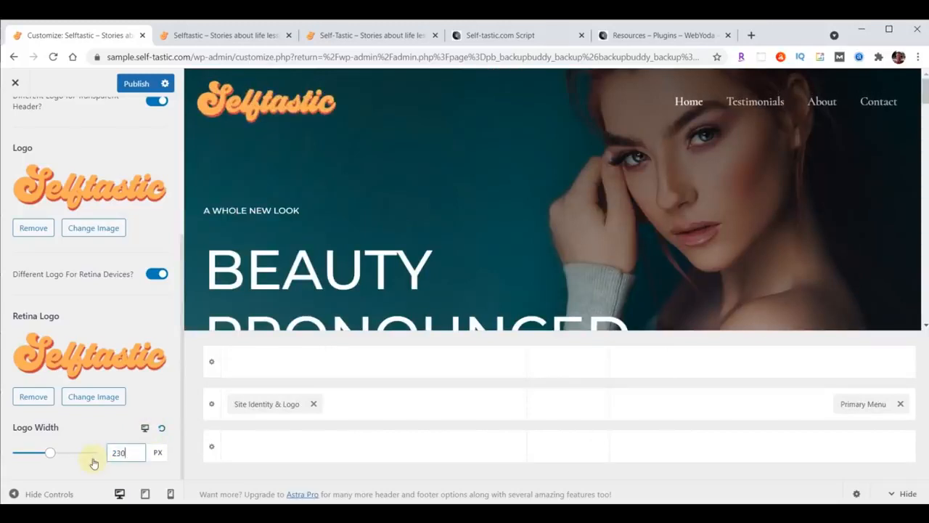
left_click(145, 428)
left_click_drag(131, 453, 116, 453)
type("200")
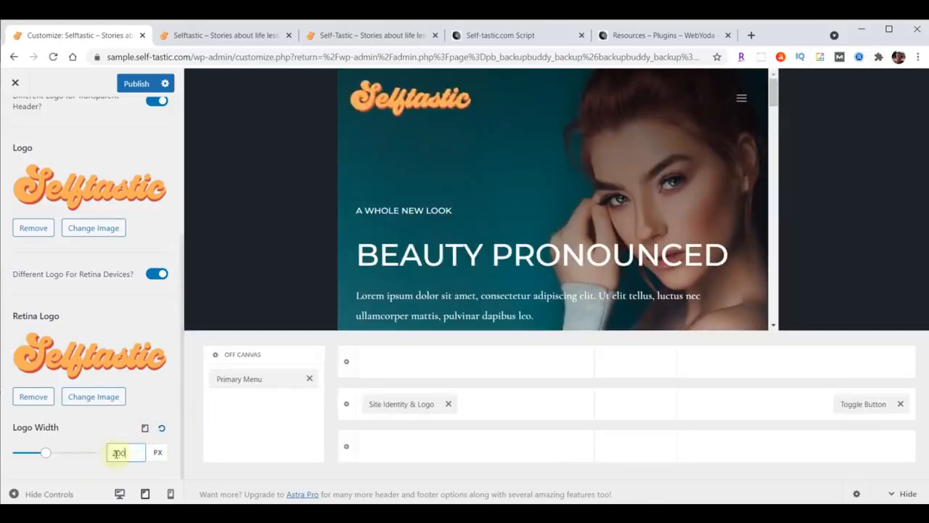
left_click(145, 429)
left_click_drag(128, 451, 97, 452)
type("180")
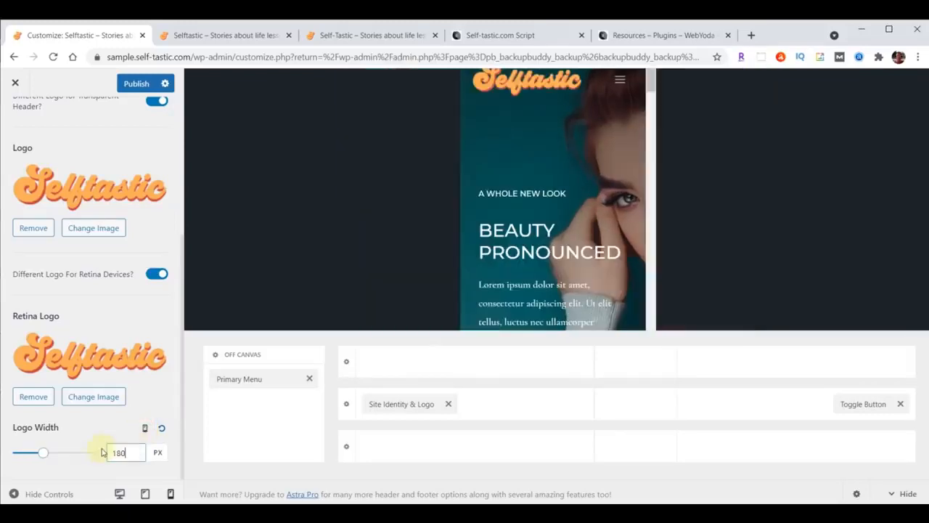
Publish the logo changes and reload the live homepage to see the Selftastic logo
left_click(133, 85)
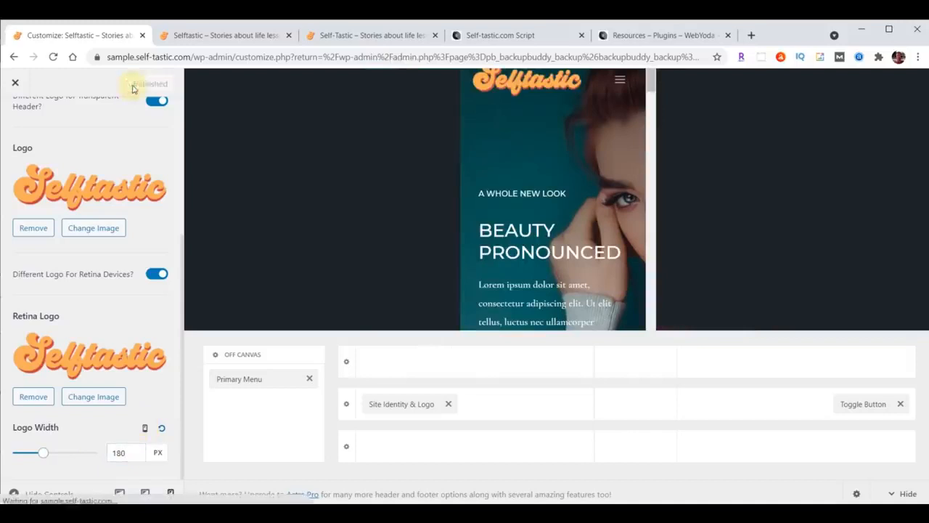
left_click(185, 35)
left_click(53, 57)
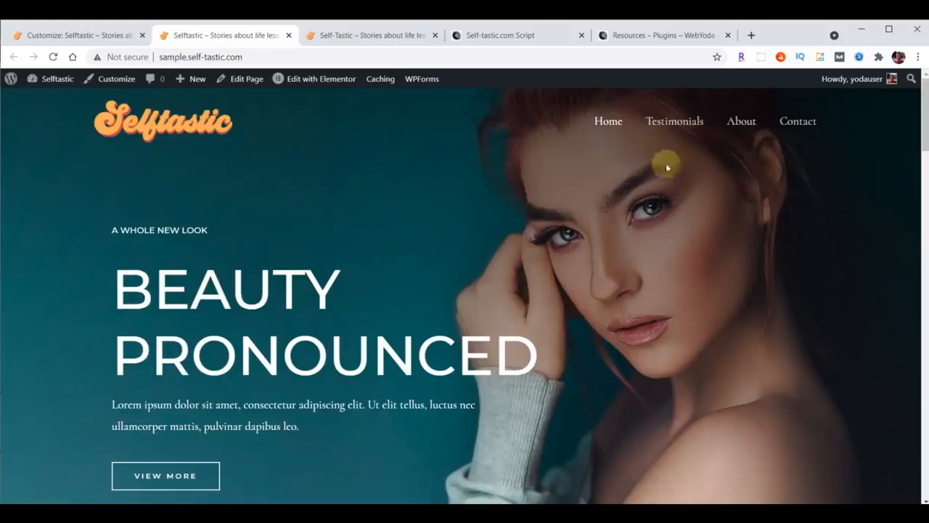
Switch back to the Customize tab and close the Customizer
left_click(77, 38)
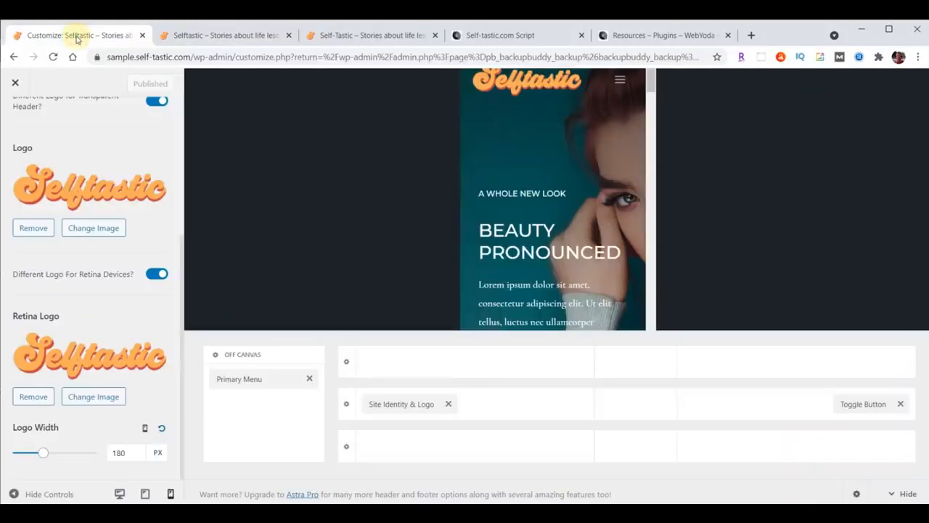
left_click(14, 83)
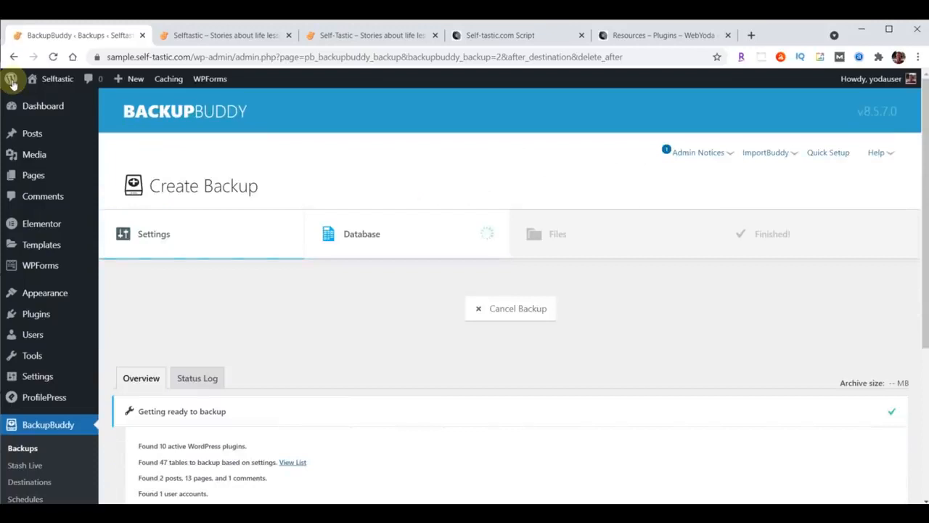
mouse_move(45, 292)
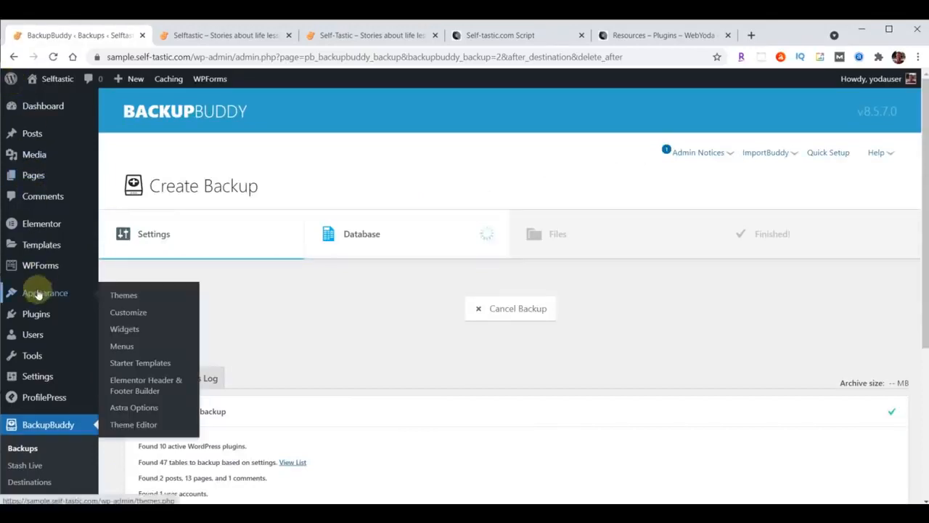
left_click(126, 313)
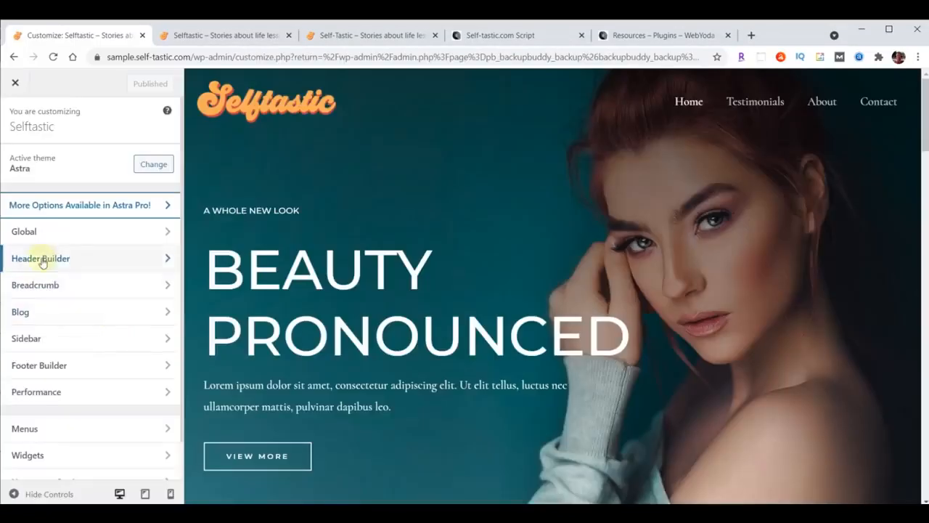
left_click(41, 260)
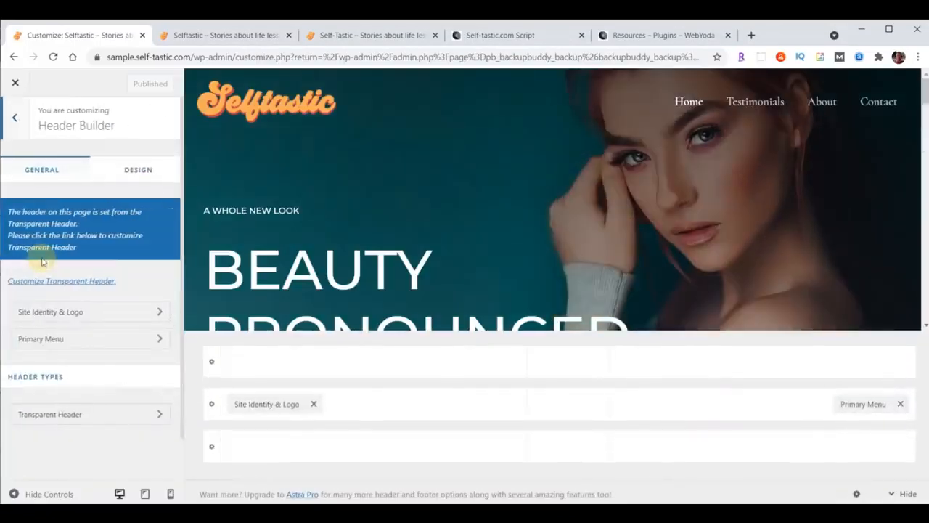
left_click(51, 341)
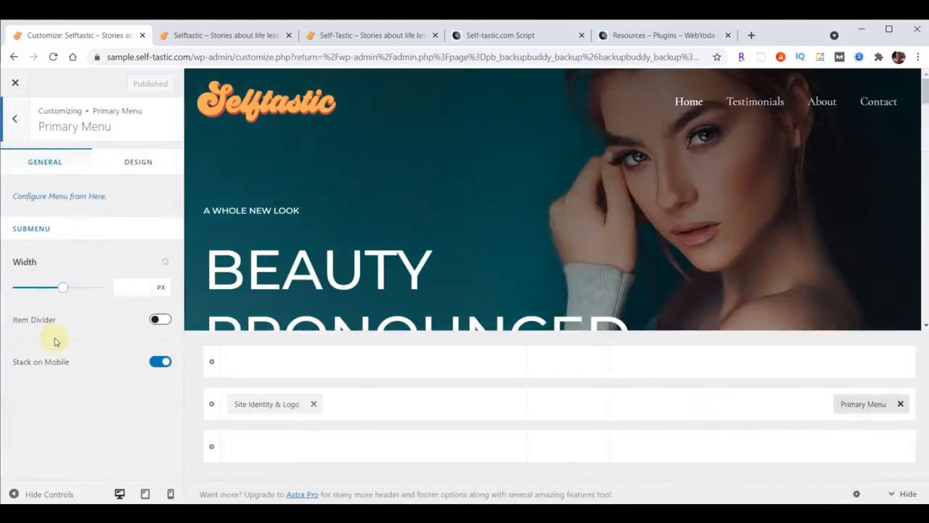
left_click(136, 164)
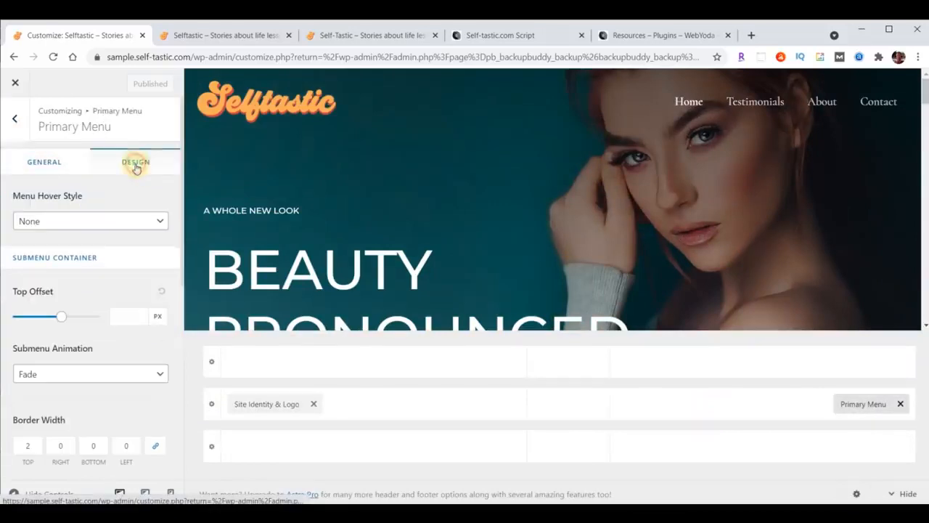
scroll(137, 223, "down", 3)
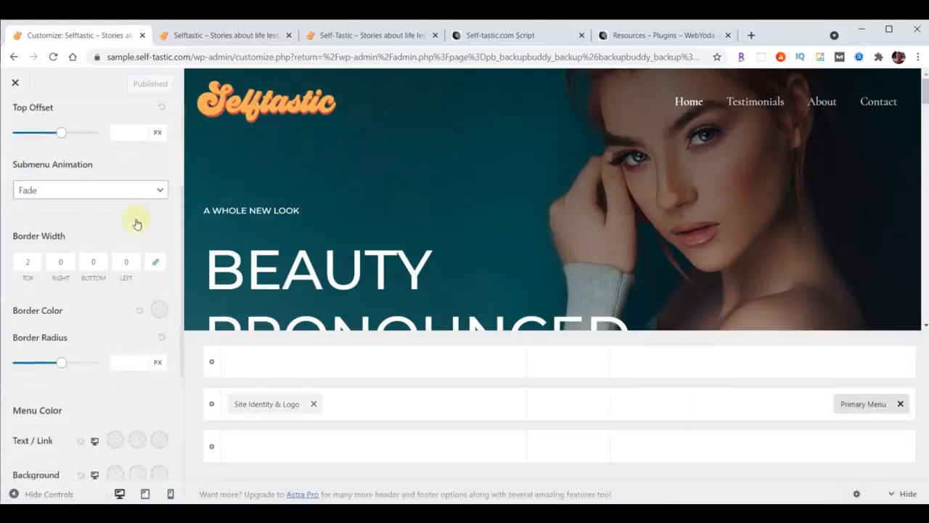
scroll(136, 222, "down", 2)
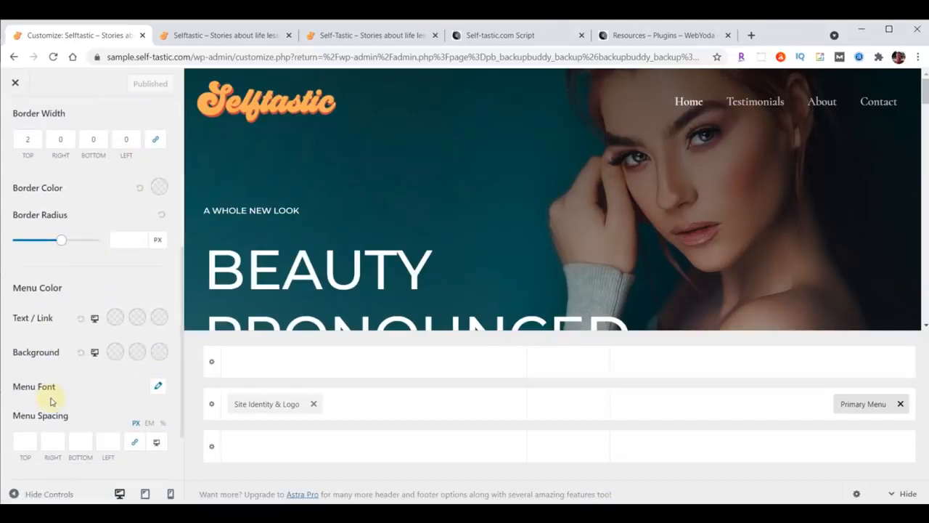
left_click(158, 388)
scroll(116, 363, "down", 2)
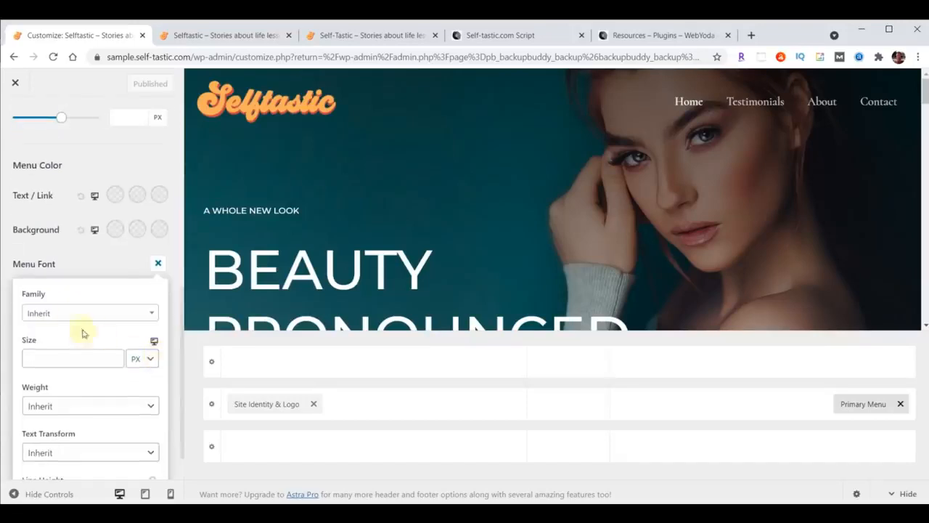
left_click(72, 317)
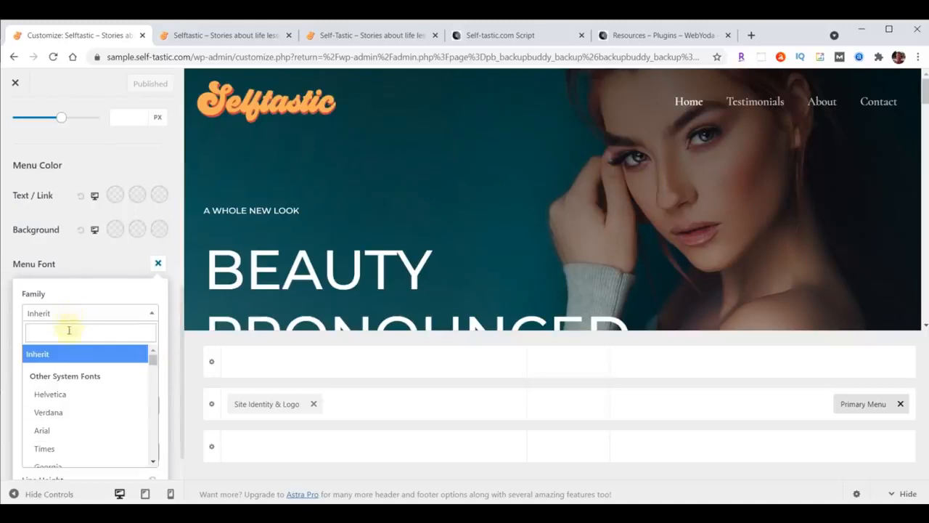
type("open")
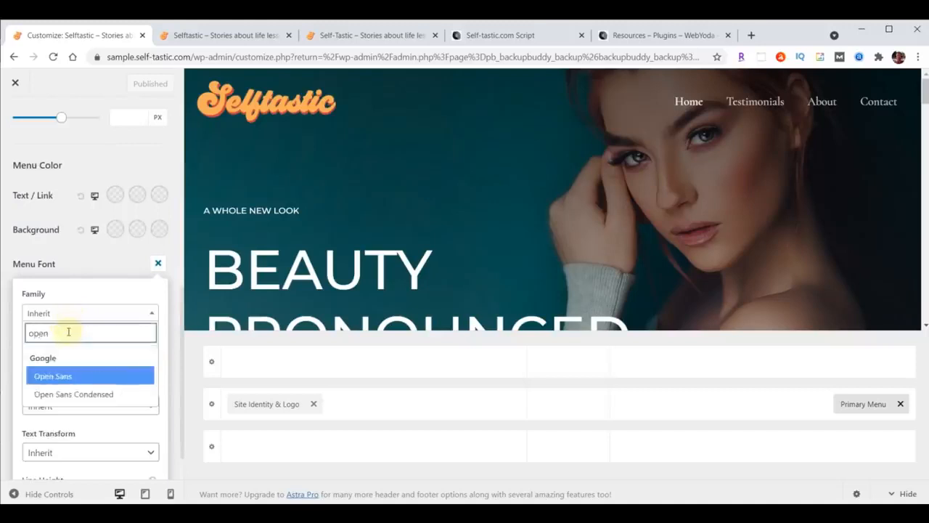
left_click(66, 397)
left_click(58, 358)
type("24")
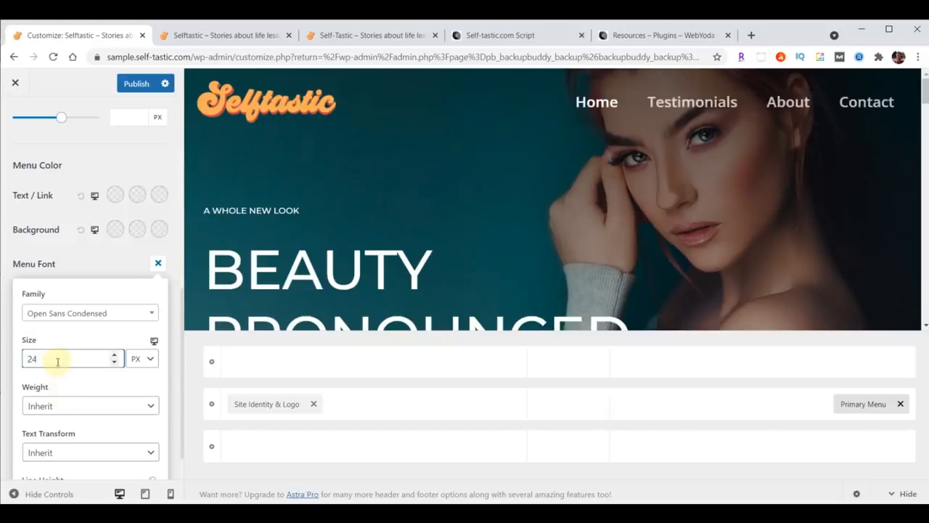
left_click(133, 86)
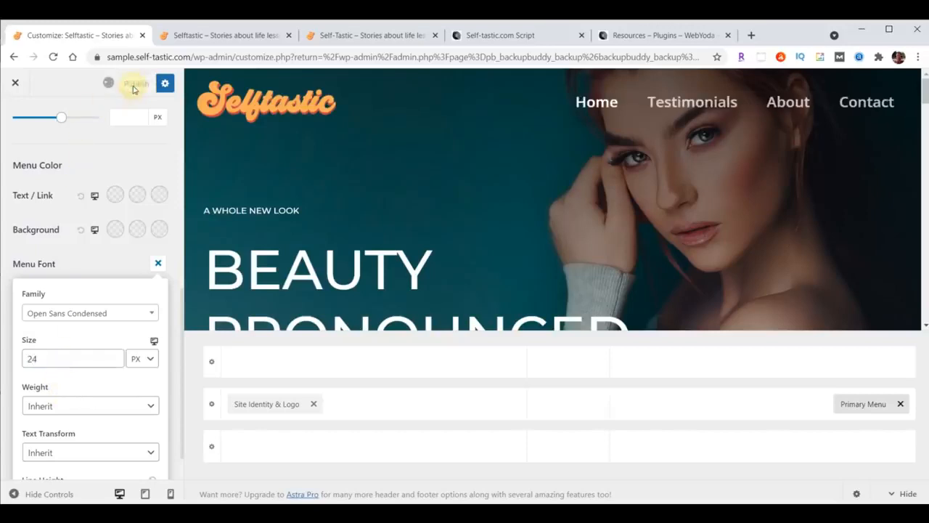
left_click(221, 35)
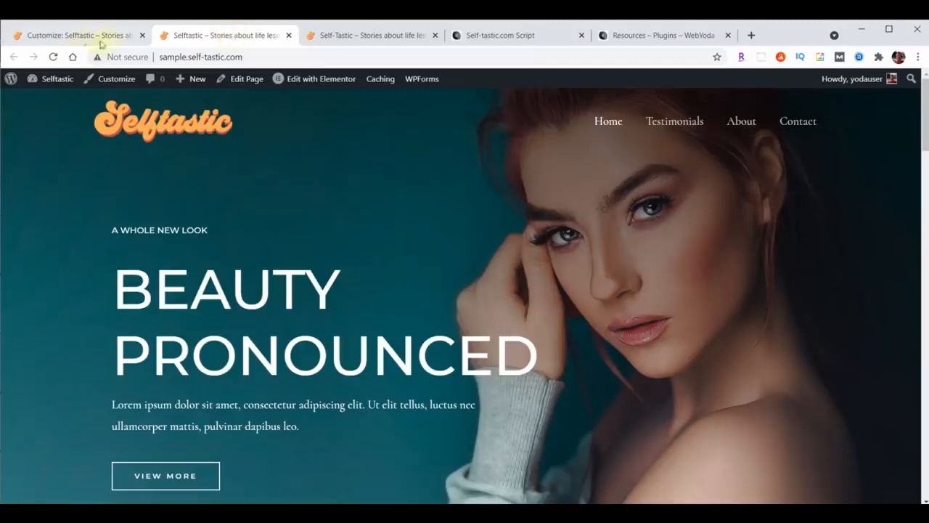
left_click(55, 57)
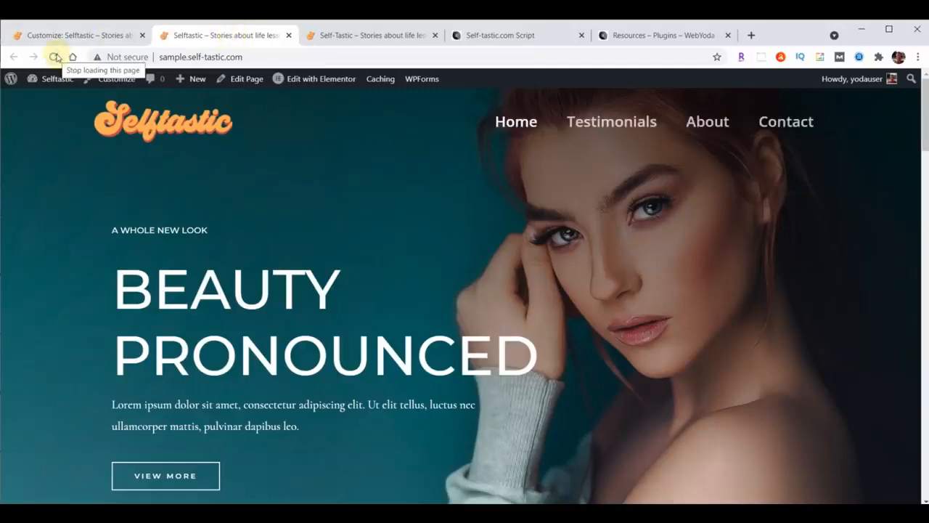
left_click(56, 35)
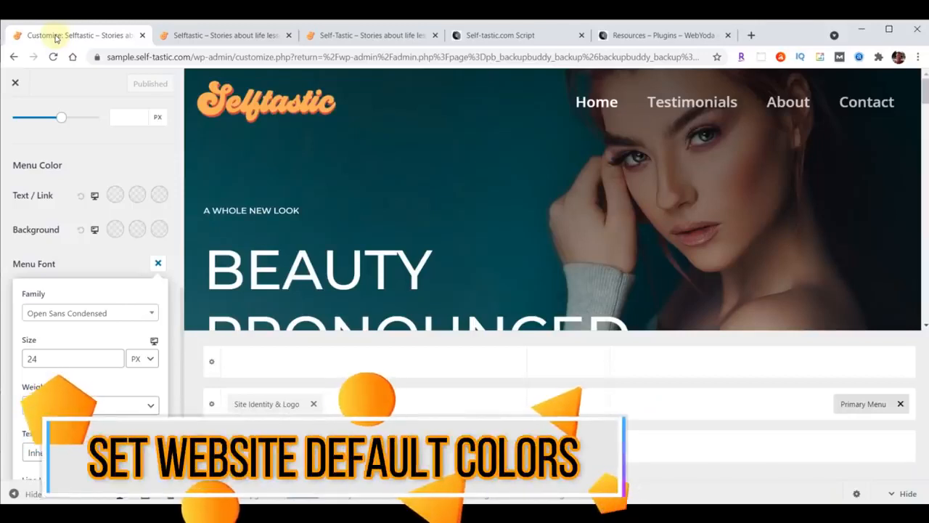
Paste #a8e0d9 as the Global > Colors background hex in the Customizer, then bring up the Script document
left_click(16, 84)
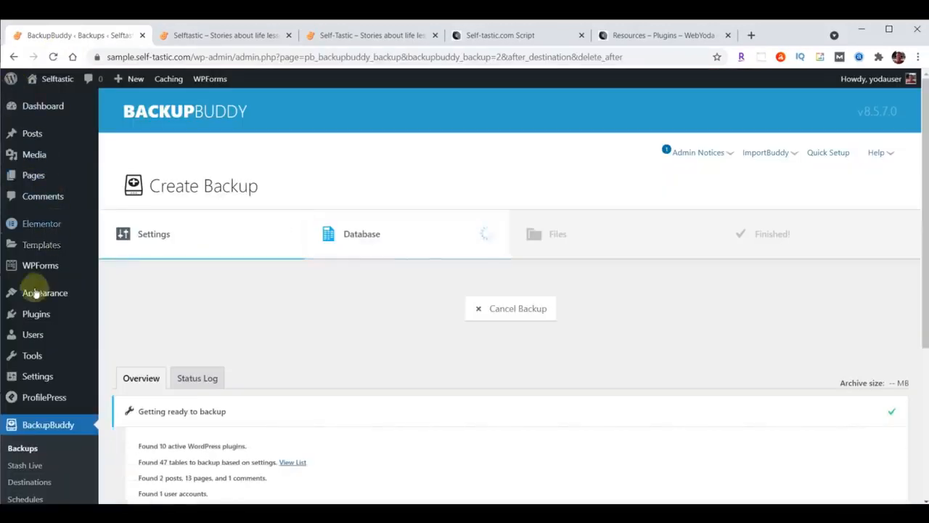
mouse_move(29, 293)
left_click(122, 313)
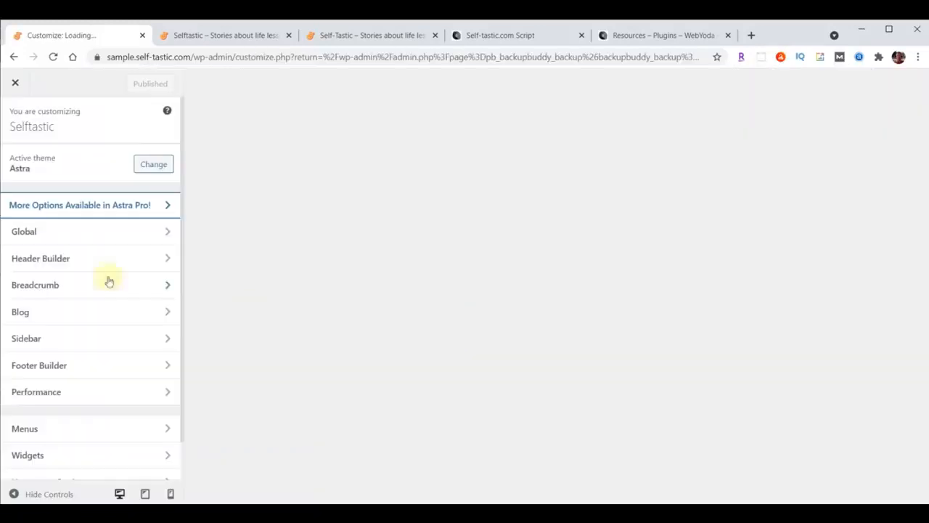
left_click(43, 230)
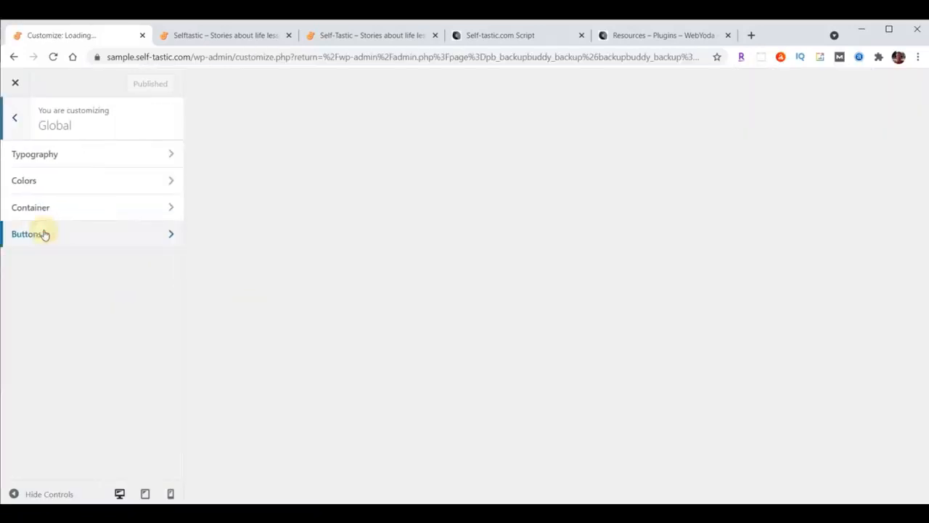
left_click(43, 180)
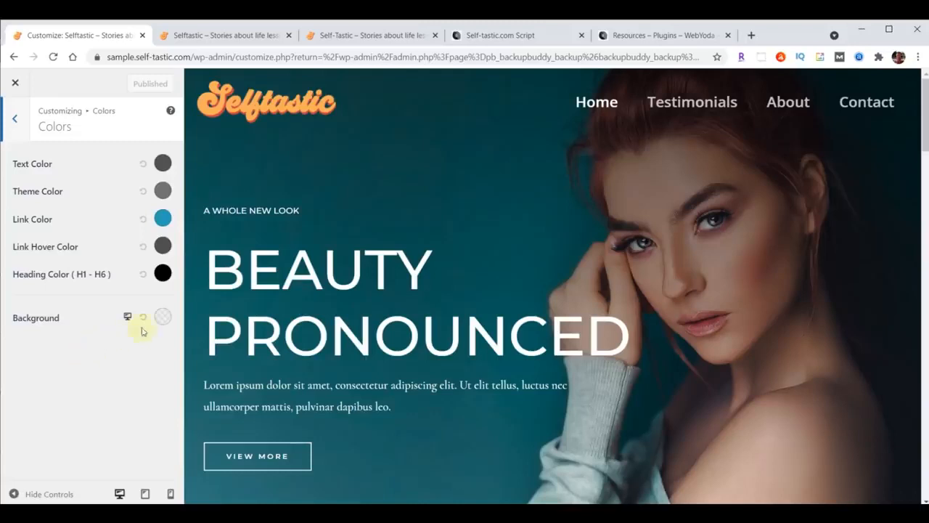
left_click(162, 317)
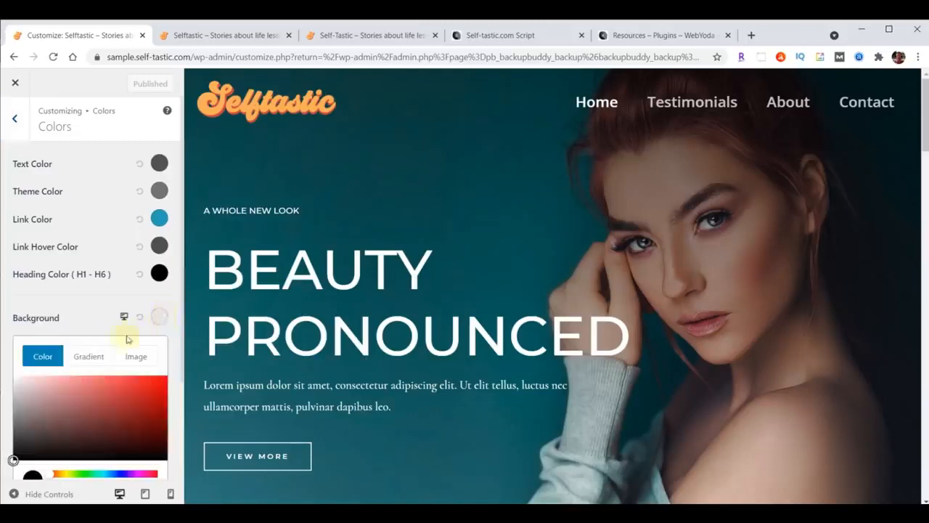
scroll(123, 336, "down", 2)
left_click_drag(27, 394, 77, 393)
type("#a8e0d9")
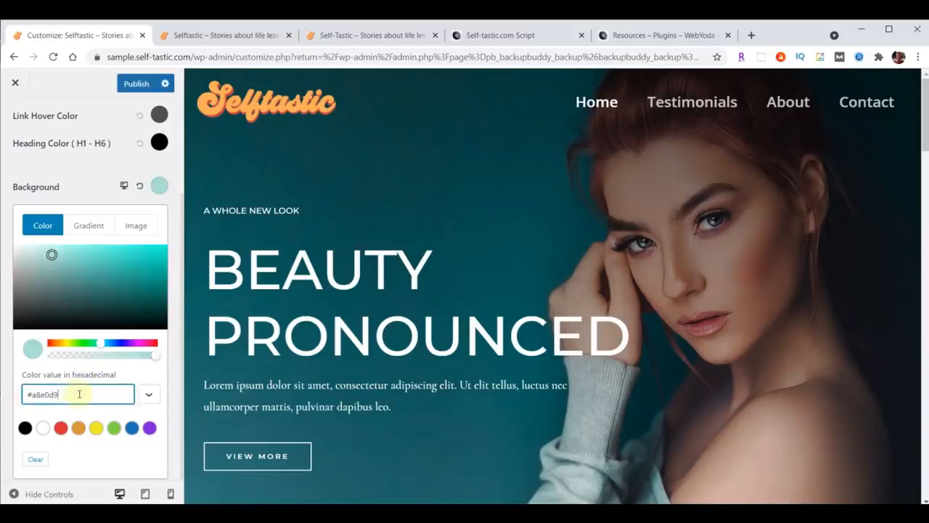
left_click(493, 35)
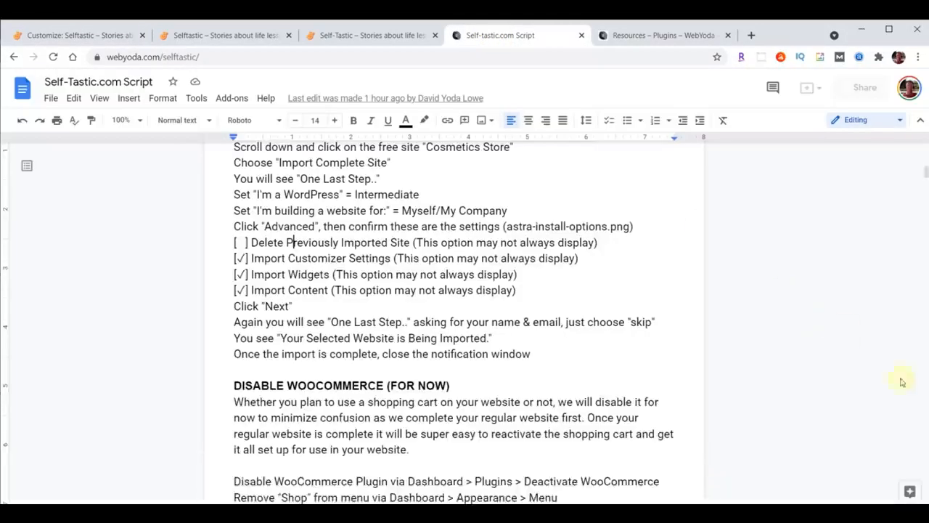
Select the Light Blue code #A8E0D9 in the script's SELFTASTIC COLORS list, then return to WordPress
scroll(871, 332, "up", 20)
scroll(508, 322, "down", 3)
scroll(508, 316, "up", 2)
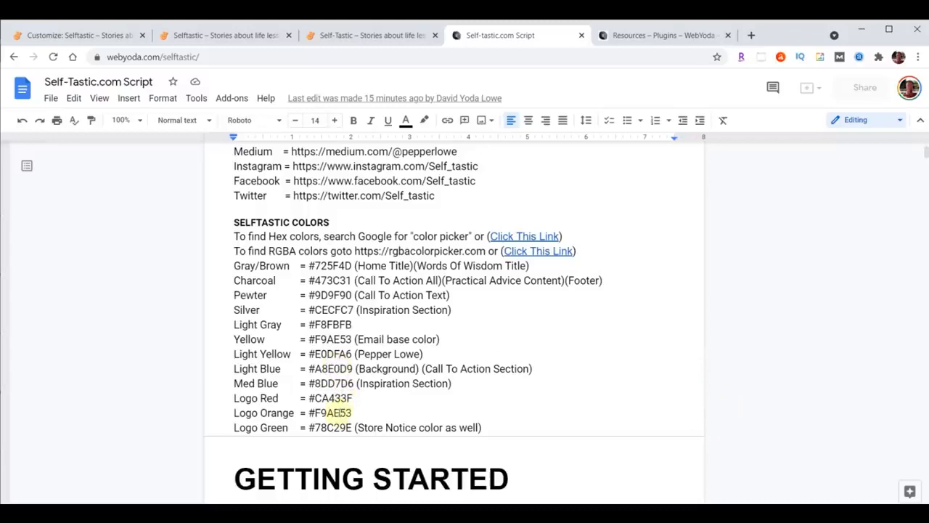
left_click_drag(234, 368, 600, 369)
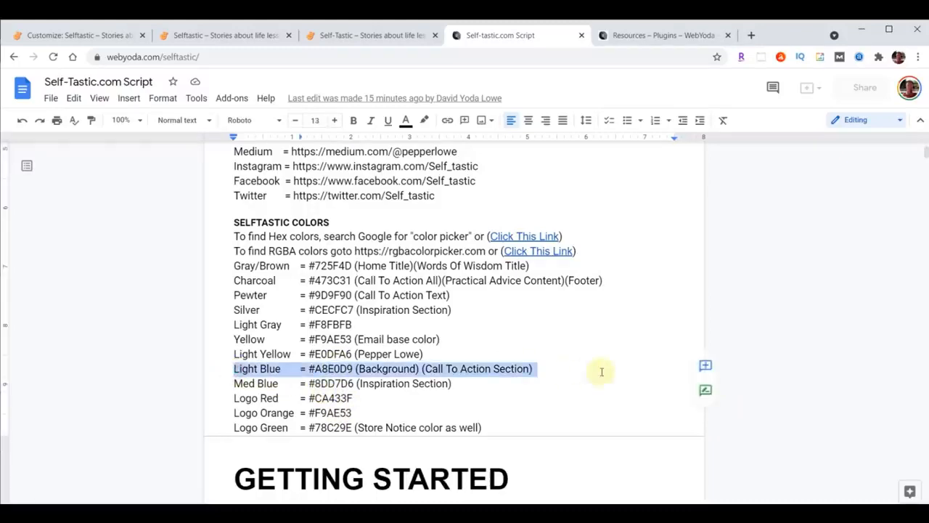
left_click(319, 369)
double_click(320, 368)
left_click(80, 35)
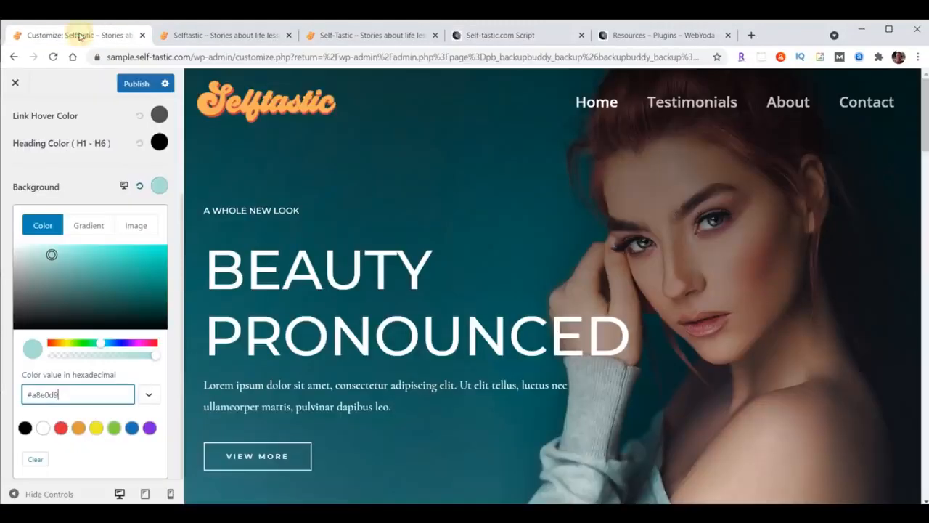
Publish the #a8e0d9 background and view it on the live site's Testimonials page
left_click(136, 84)
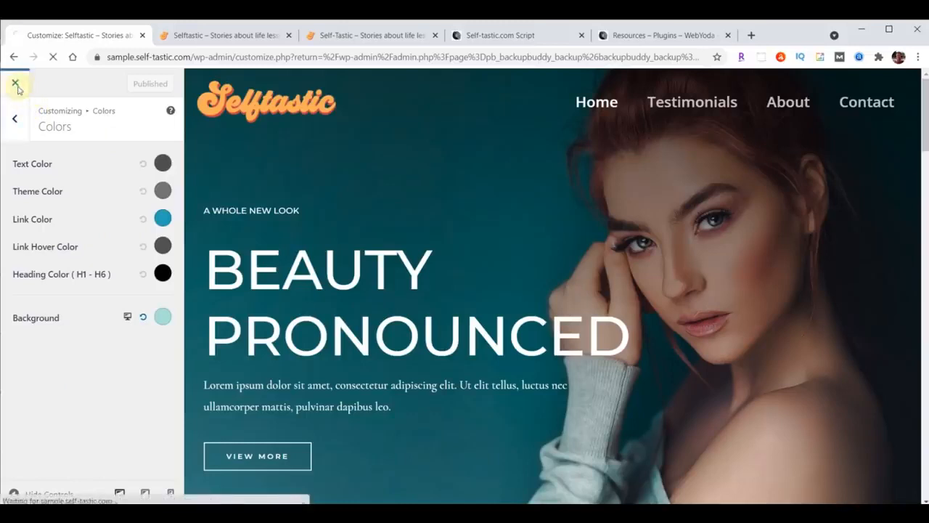
left_click(15, 84)
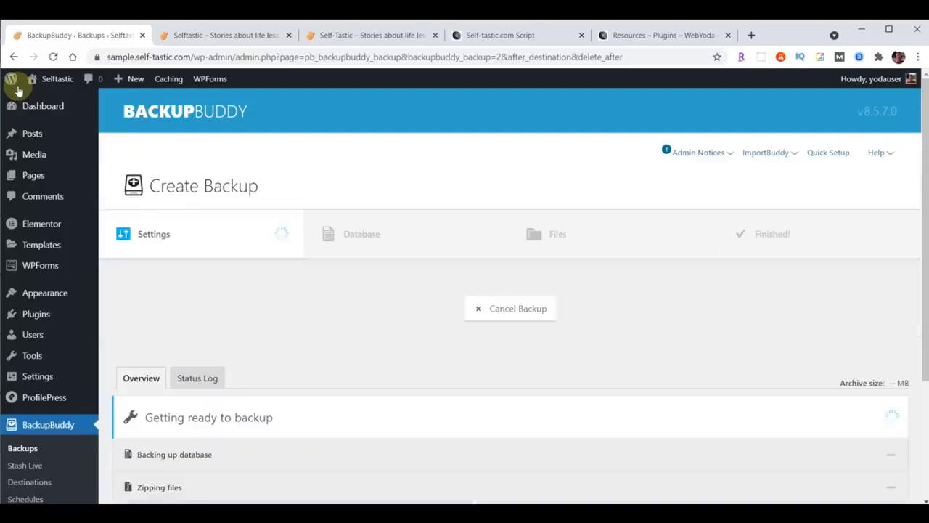
left_click(240, 36)
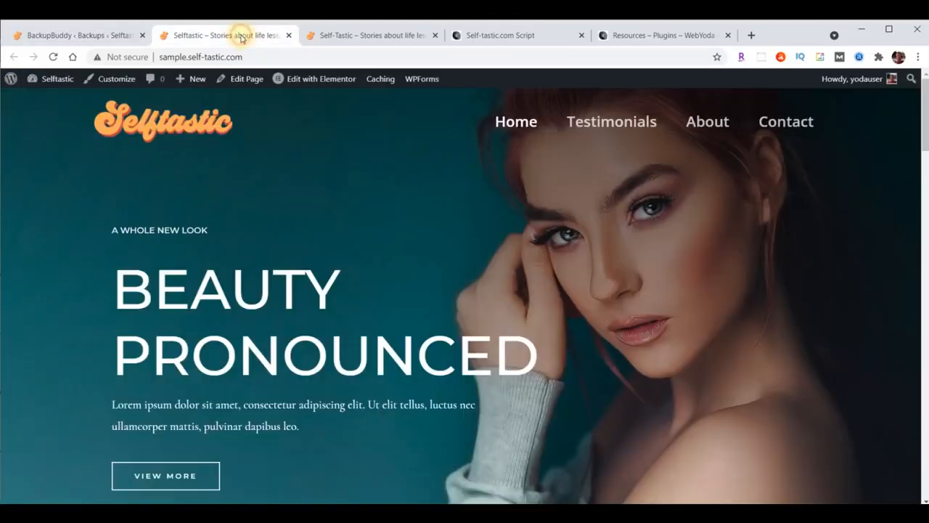
left_click(606, 127)
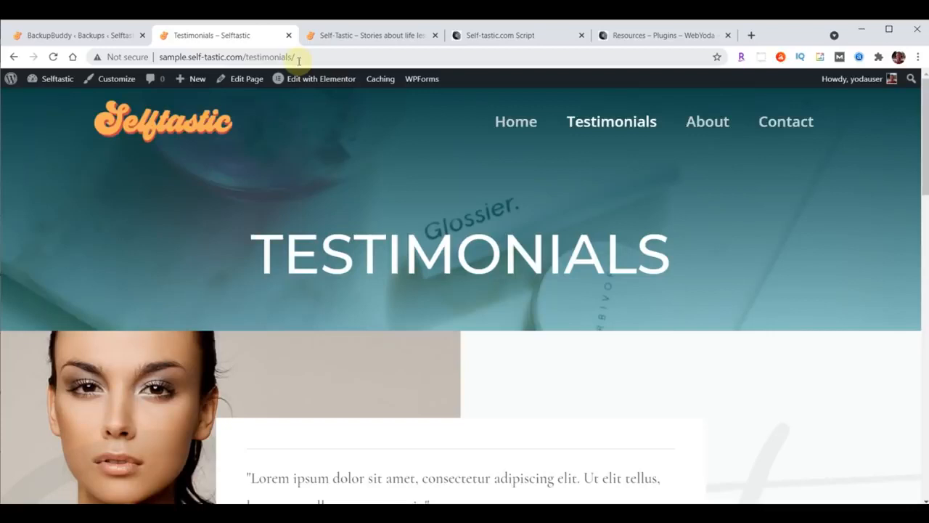
left_click(51, 35)
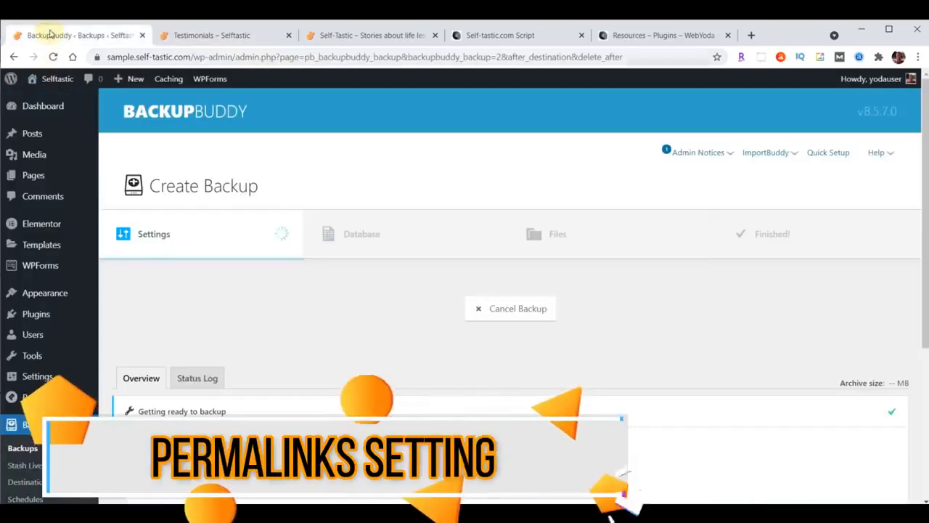
Save the Permalinks settings with the Post name structure kept
left_click(35, 379)
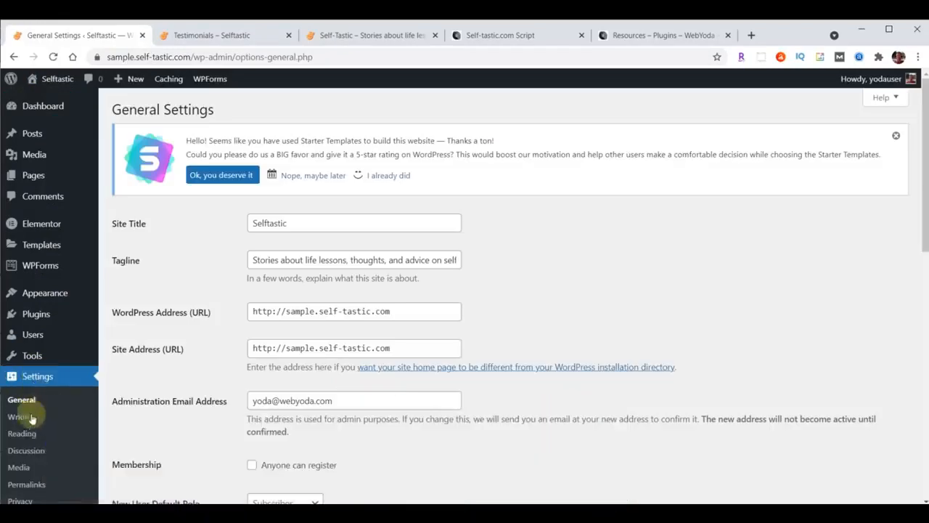
left_click(29, 487)
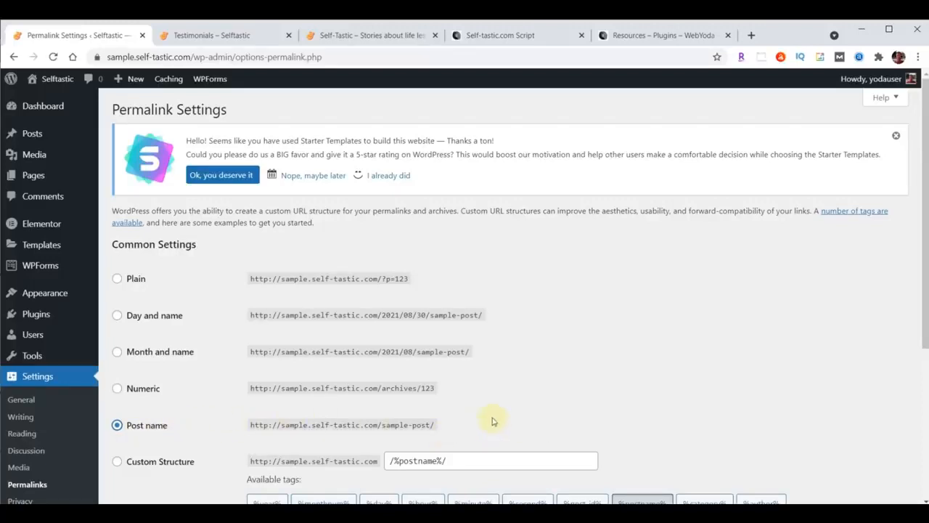
scroll(616, 278, "down", 3)
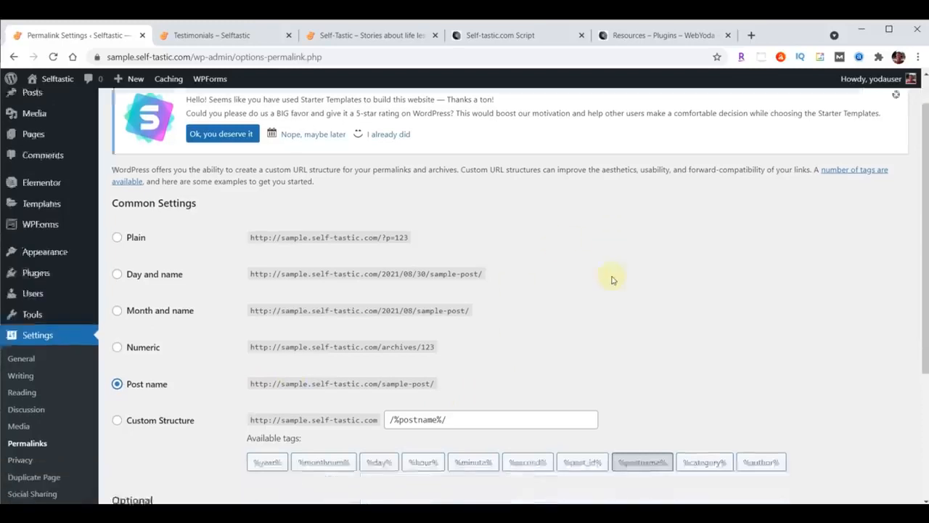
left_click(120, 451)
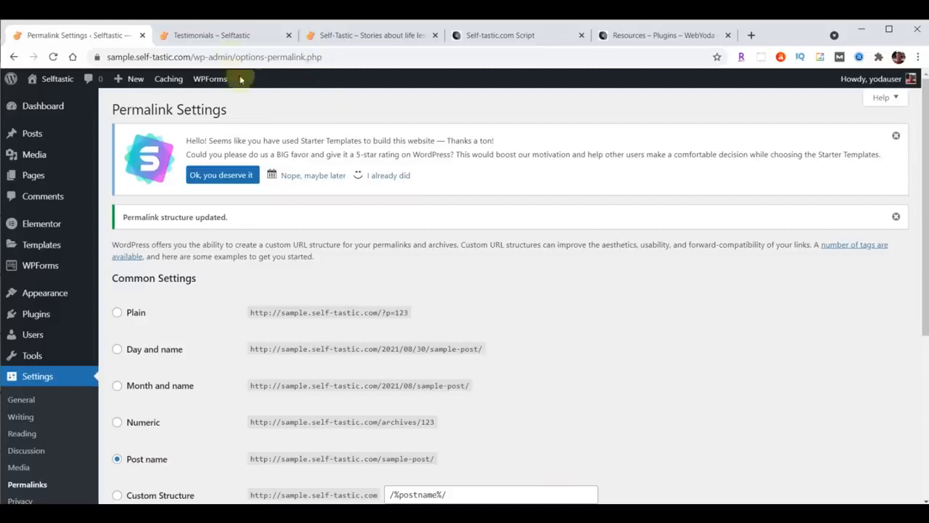
Compare the live Testimonials and home pages with the original self-tastic.com site
left_click(205, 36)
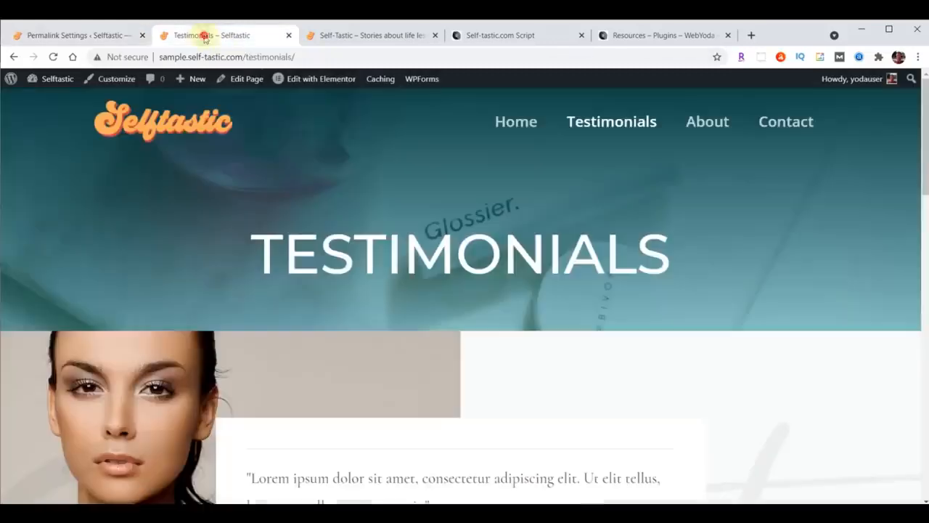
left_click(504, 122)
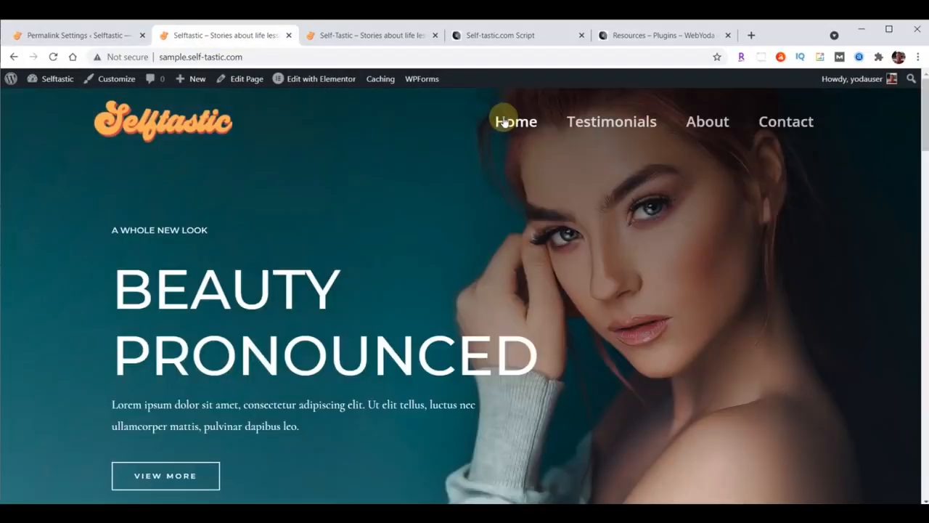
left_click(372, 36)
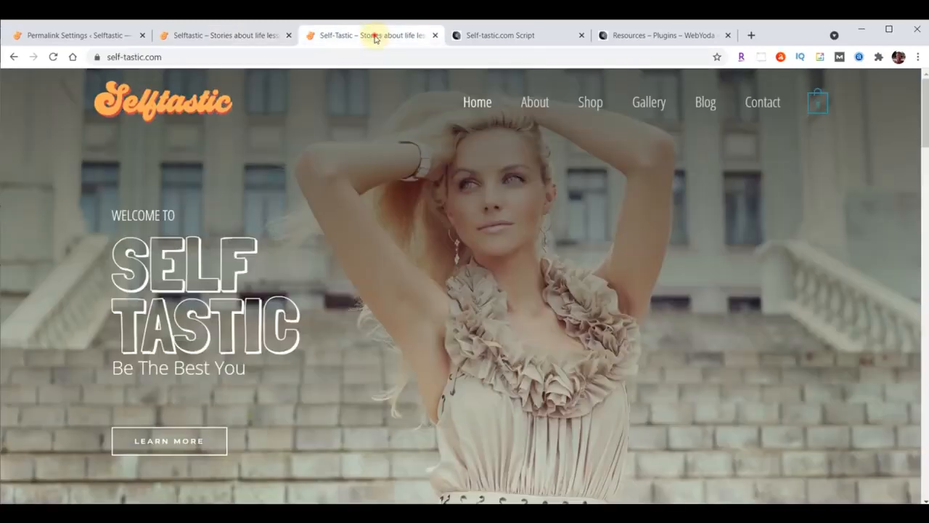
left_click(235, 40)
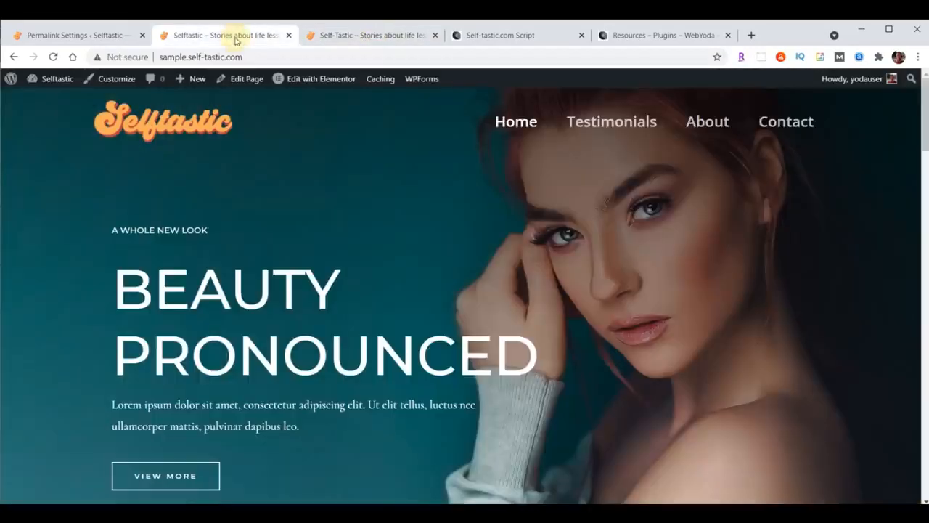
left_click(76, 35)
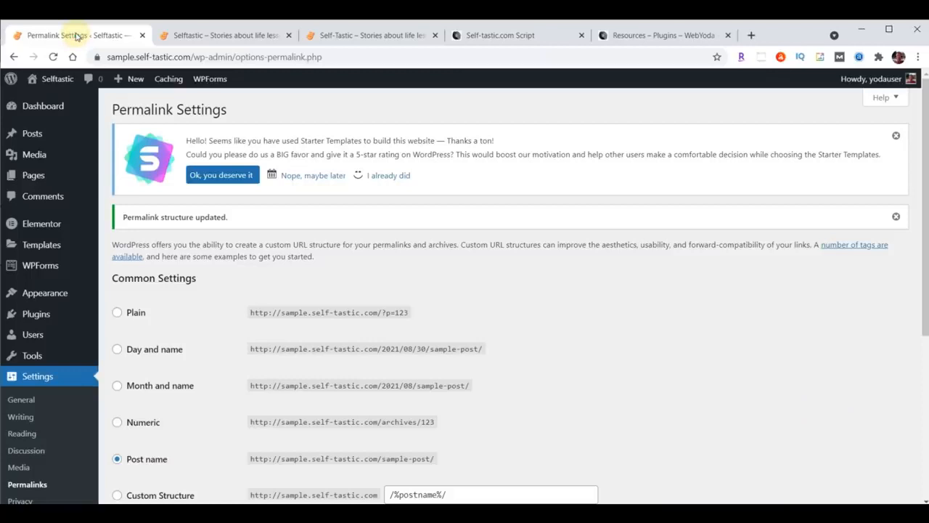
left_click(34, 176)
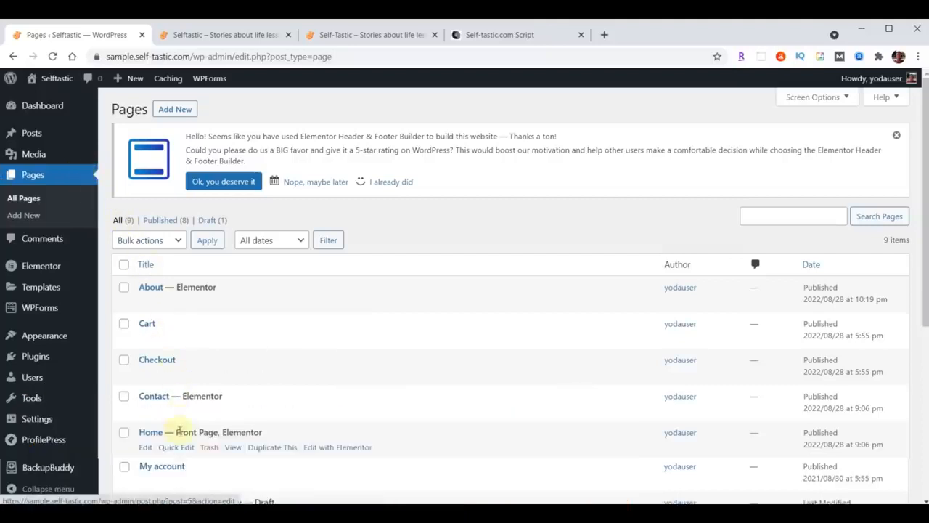
Open Home — Front Page with Edit with Elementor
left_click(336, 449)
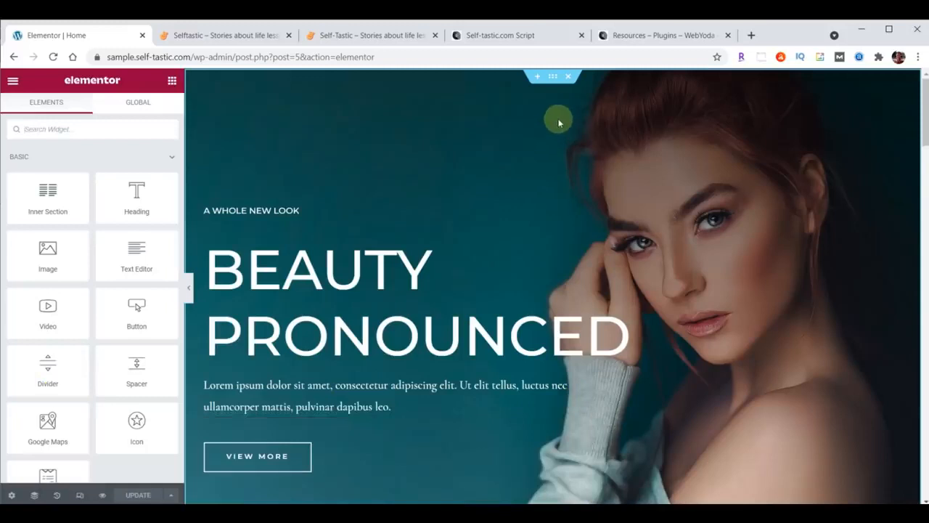
left_click(554, 78)
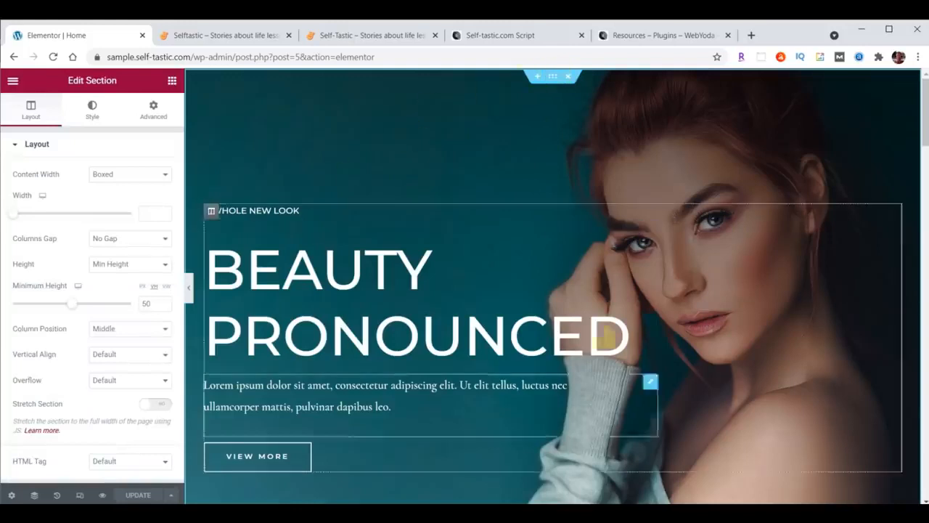
scroll(275, 358, "down", 3)
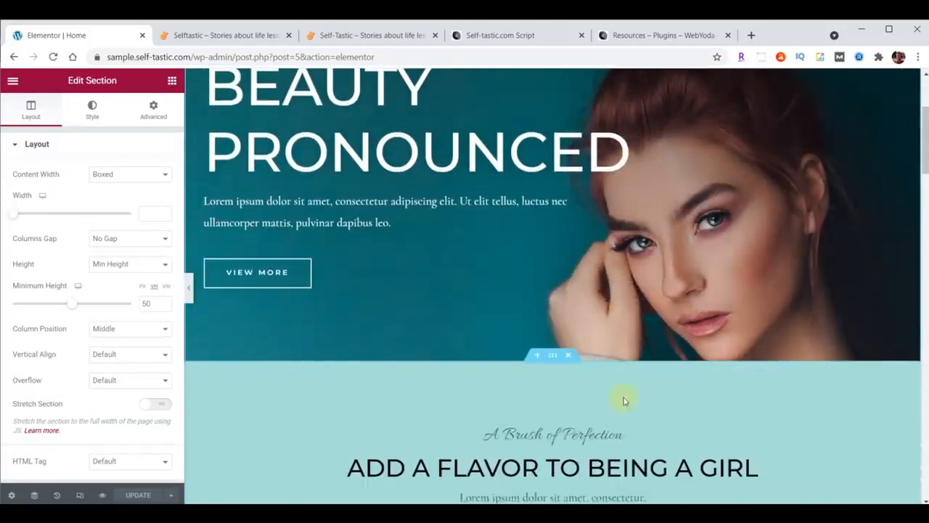
scroll(622, 398, "down", 2)
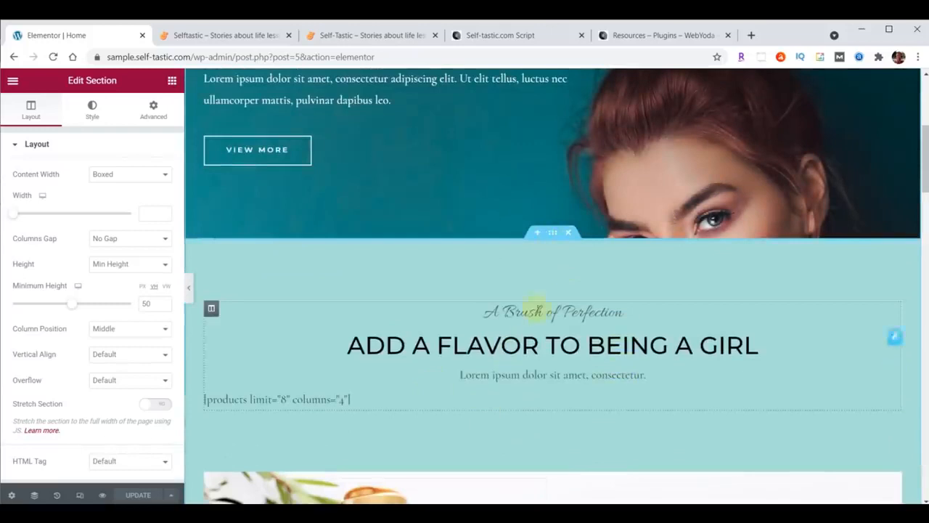
scroll(643, 291, "down", 4)
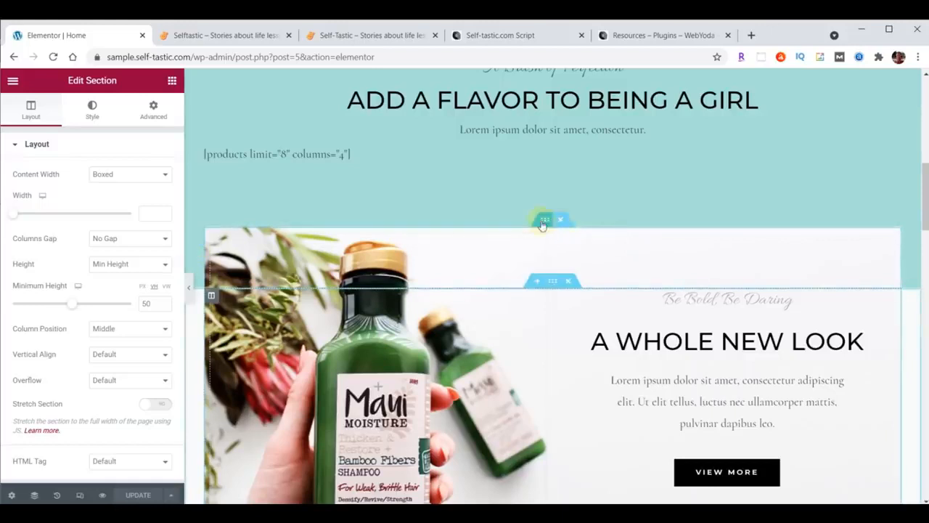
left_click(544, 219)
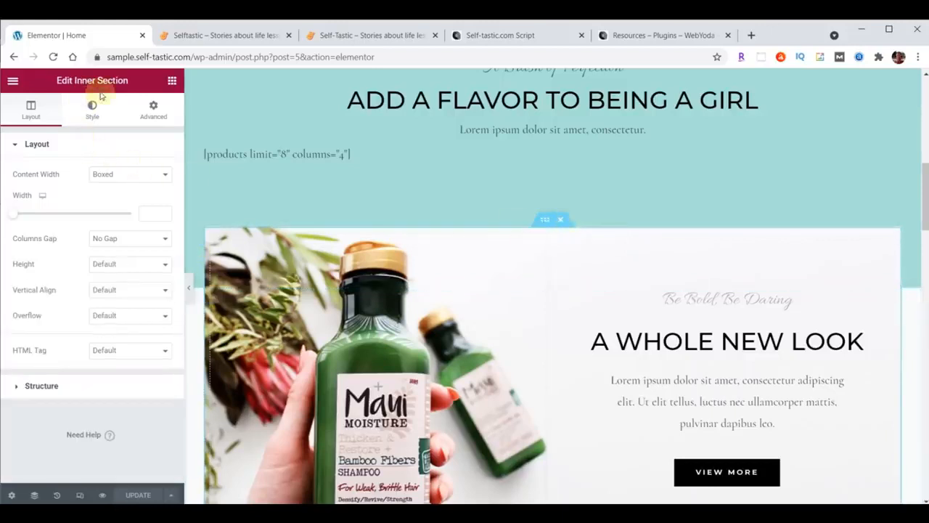
scroll(631, 269, "down", 6)
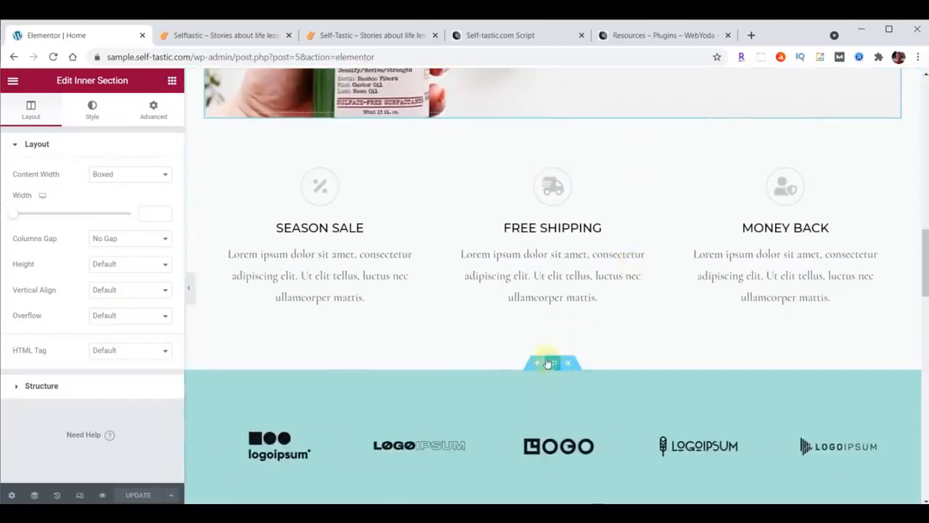
left_click(548, 359)
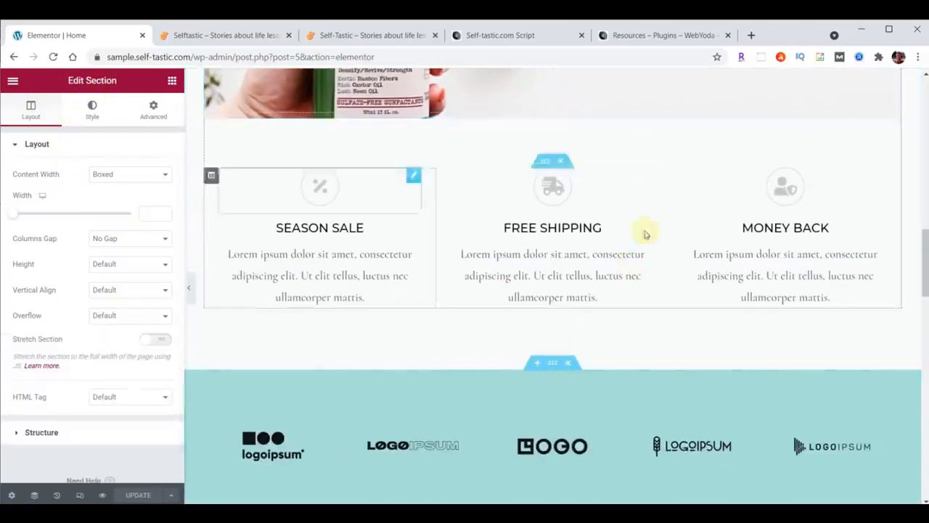
scroll(683, 234, "down", 3)
scroll(772, 274, "down", 3)
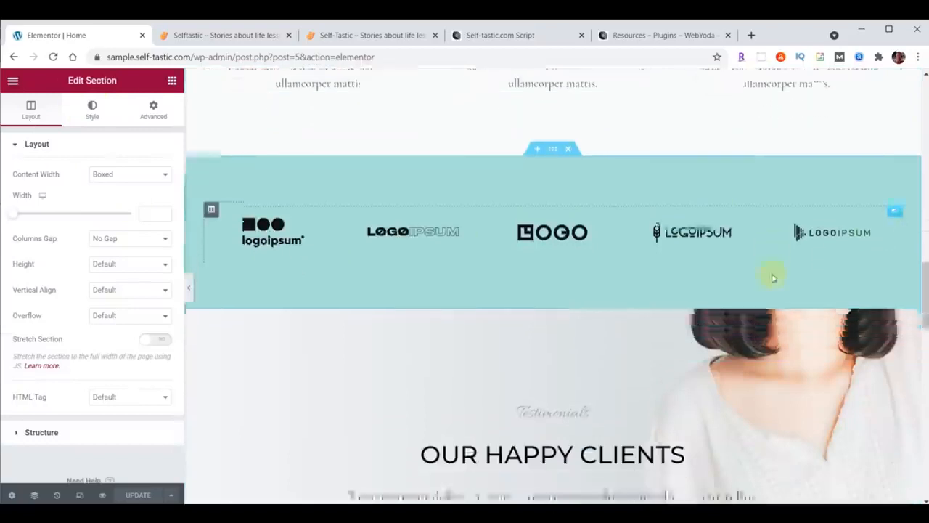
left_click(555, 149)
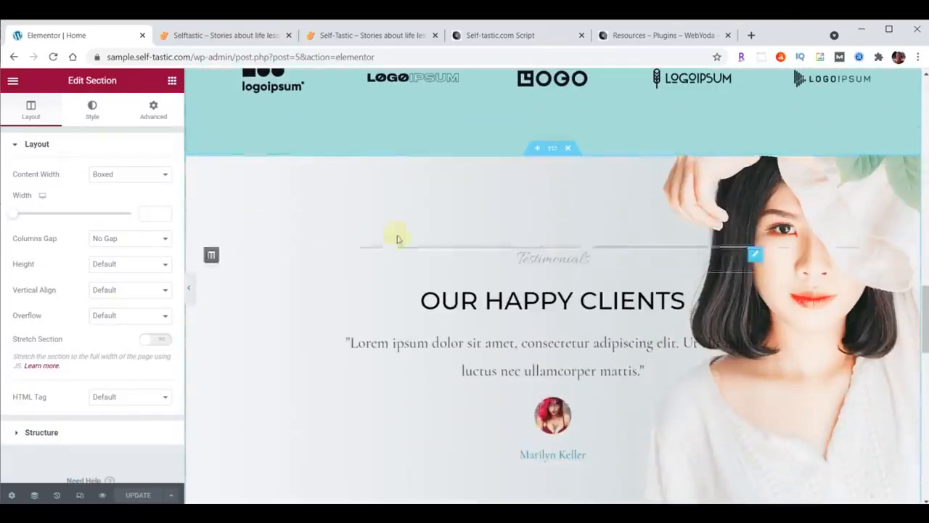
scroll(560, 265, "up", 15)
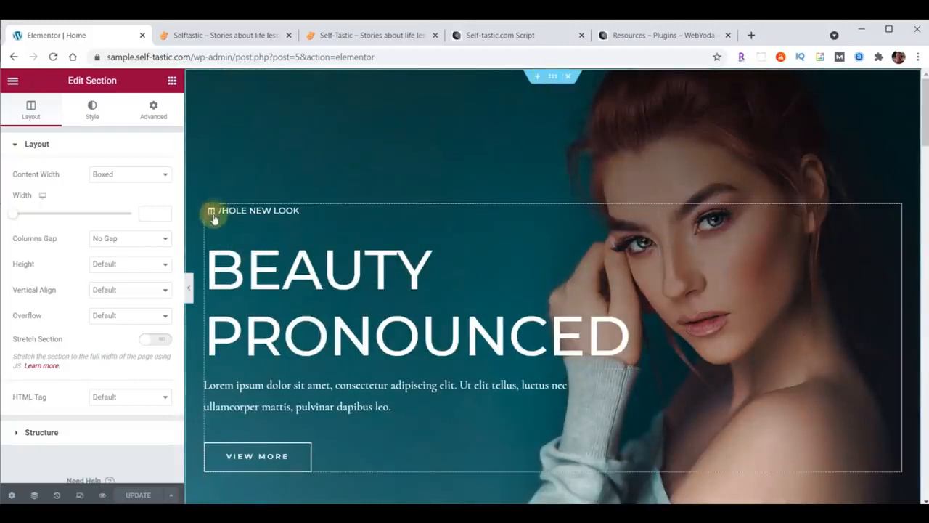
scroll(426, 245, "down", 10)
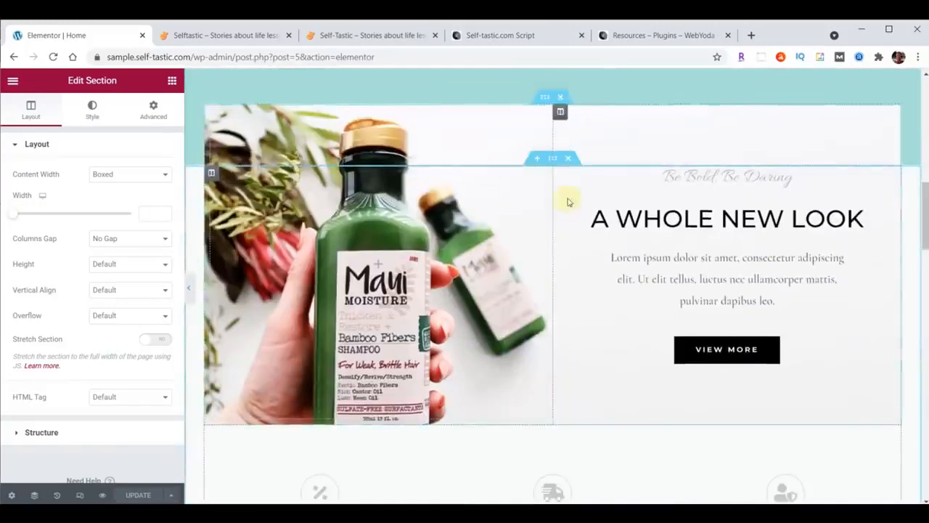
scroll(525, 213, "down", 4)
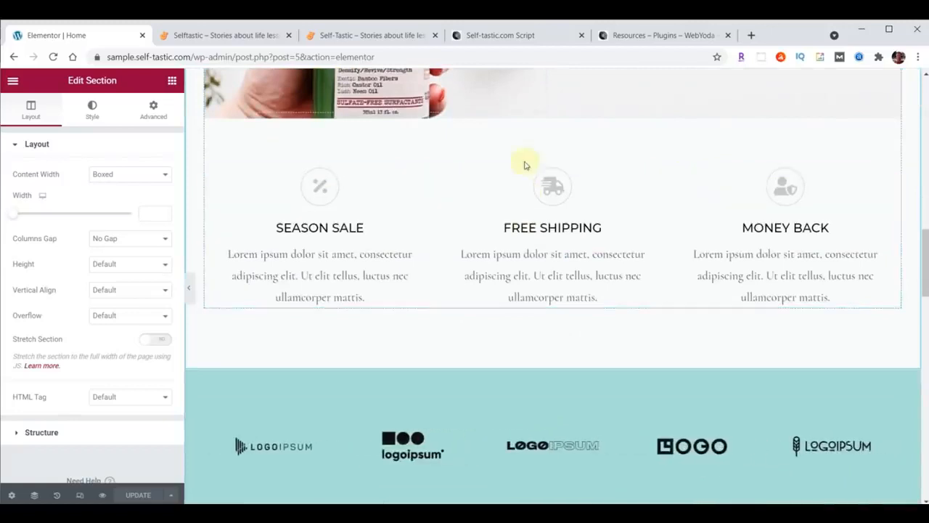
left_click(549, 159)
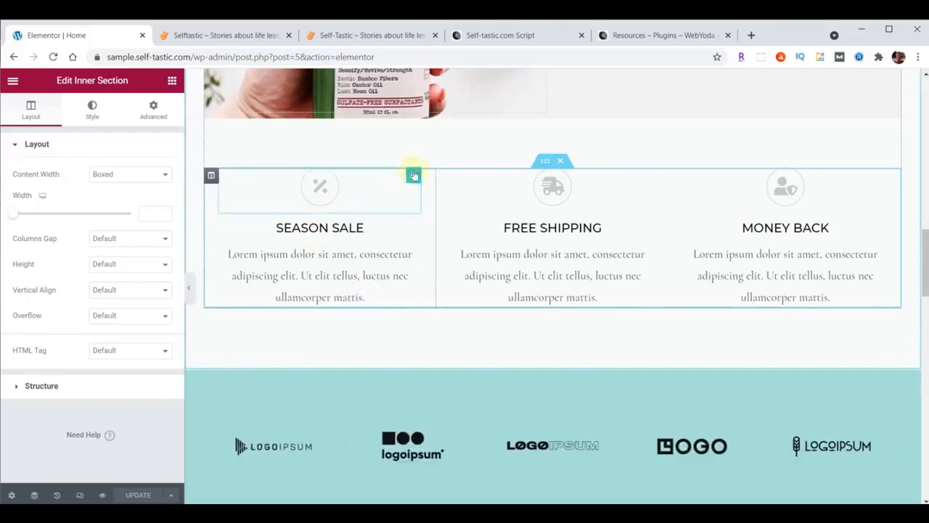
scroll(515, 222, "down", 5)
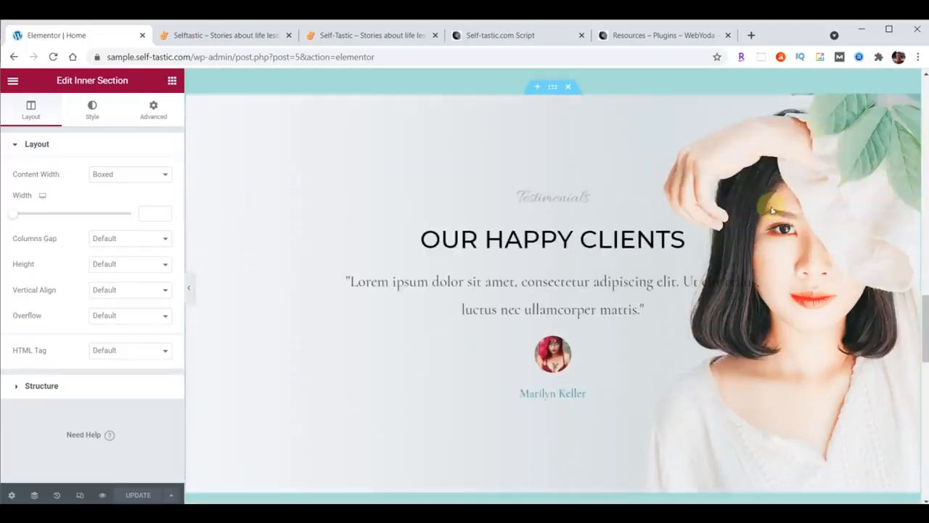
left_click(553, 87)
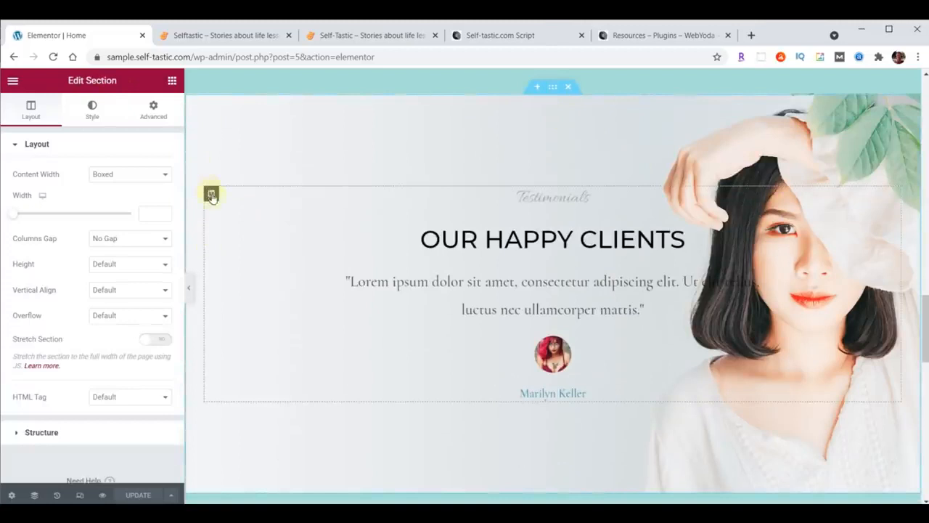
left_click(211, 195)
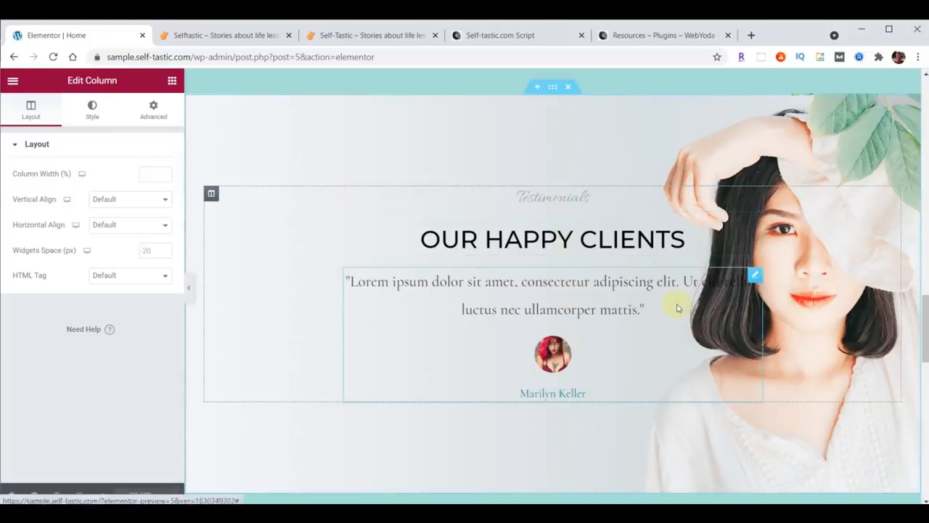
left_click(756, 230)
left_click(755, 196)
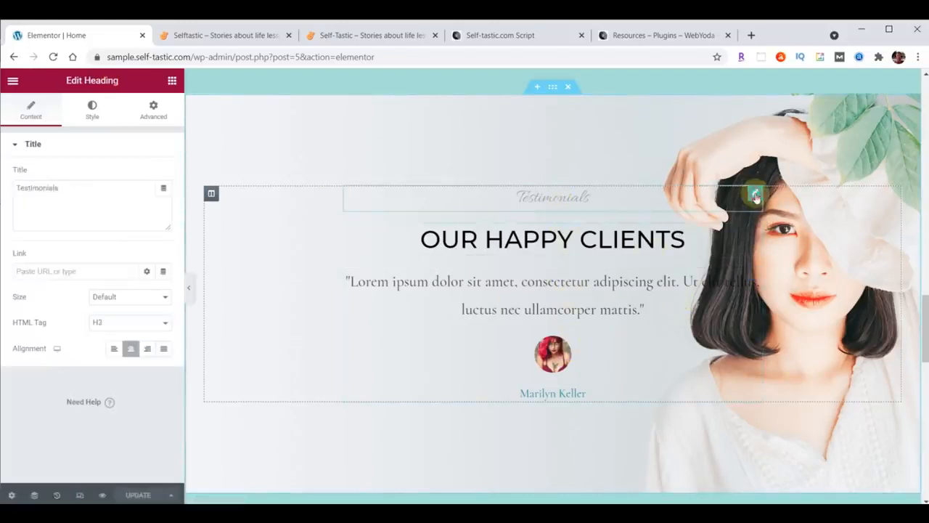
left_click(754, 233)
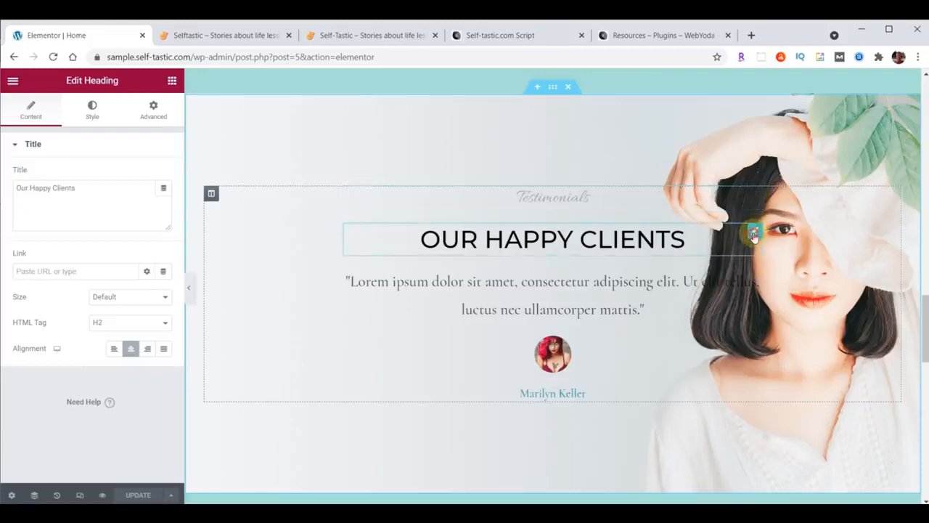
left_click(754, 274)
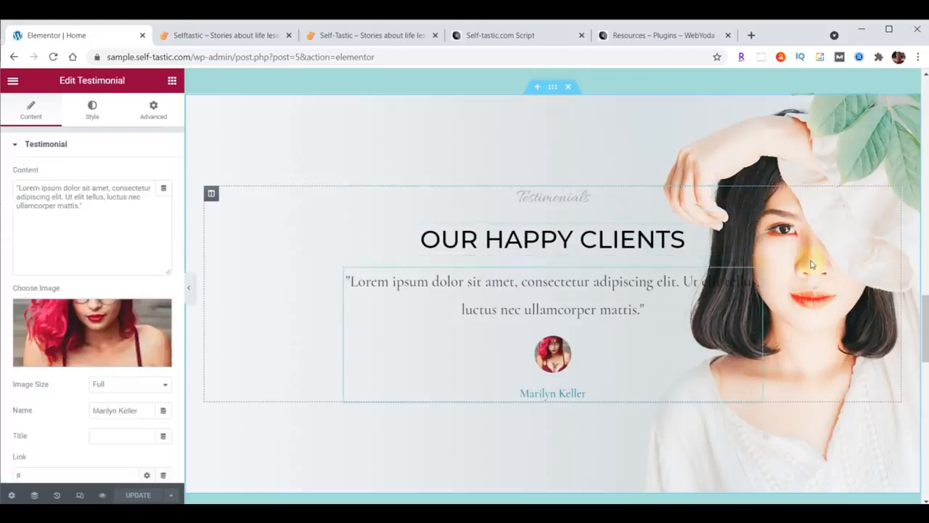
left_click(554, 87)
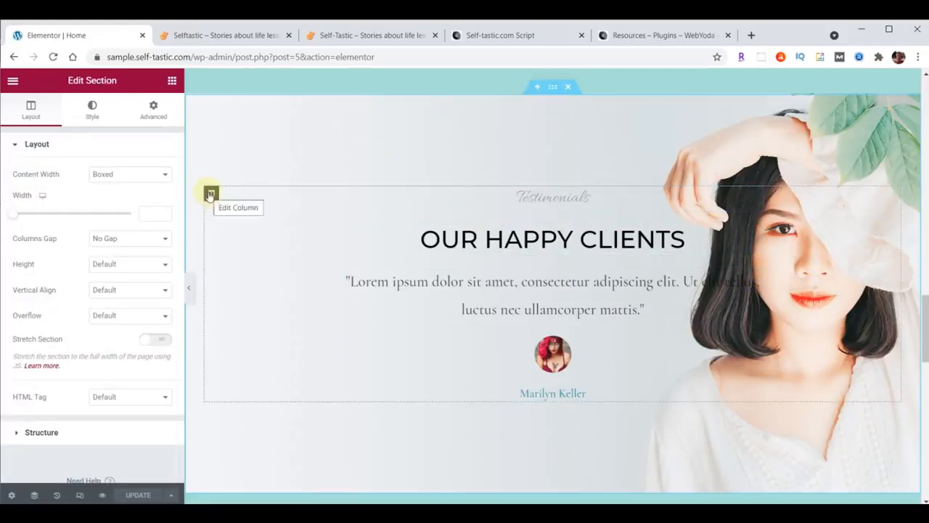
left_click(755, 195)
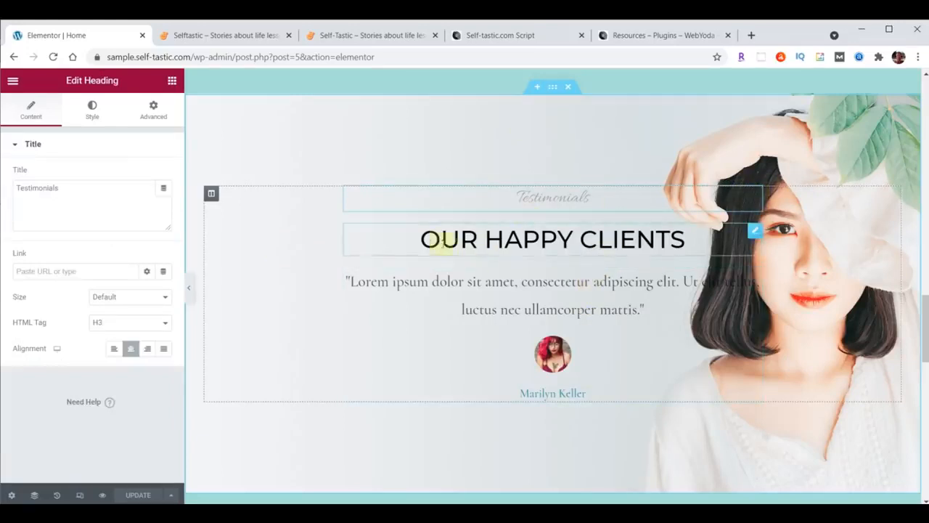
left_click(756, 233)
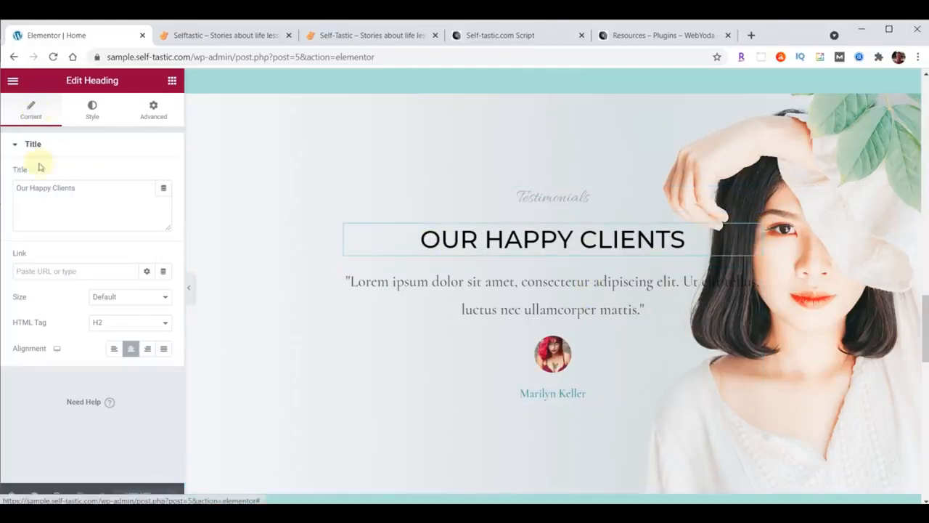
left_click(94, 187)
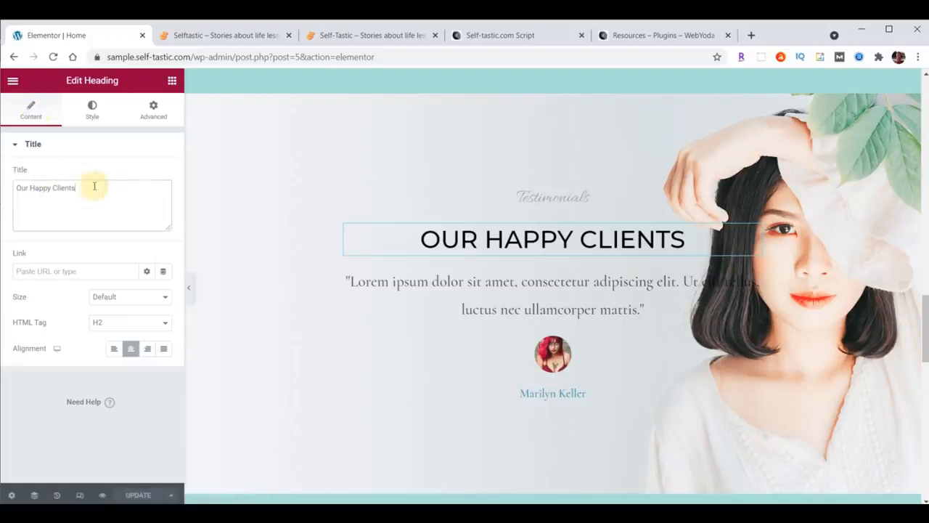
left_click(92, 111)
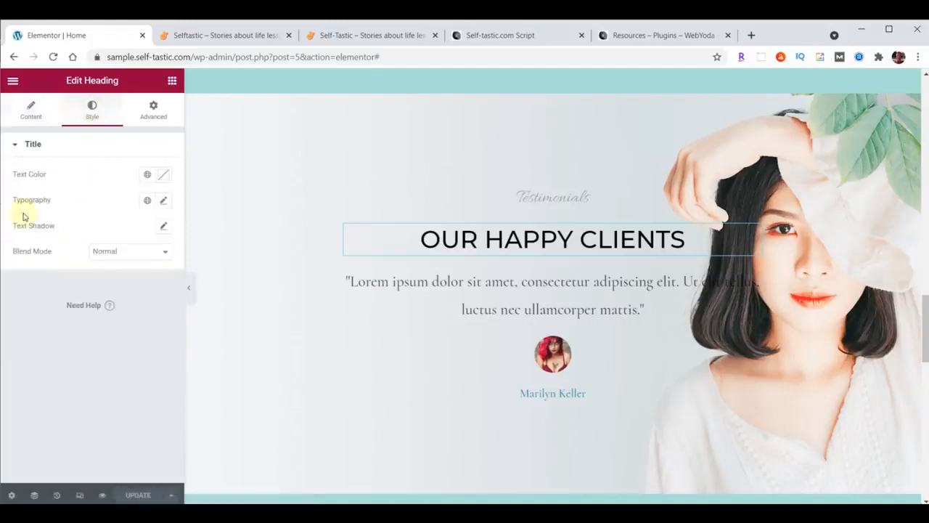
left_click(153, 119)
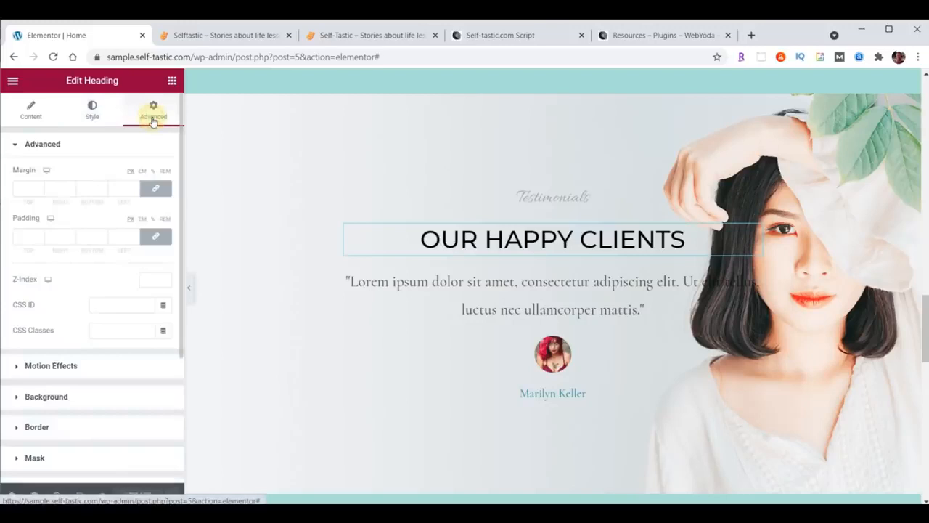
scroll(659, 265, "up", 15)
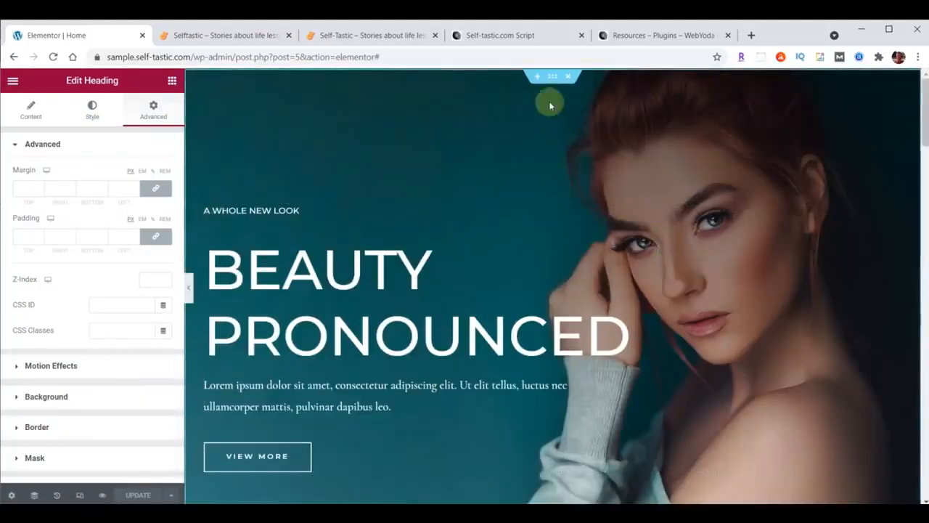
left_click(551, 80)
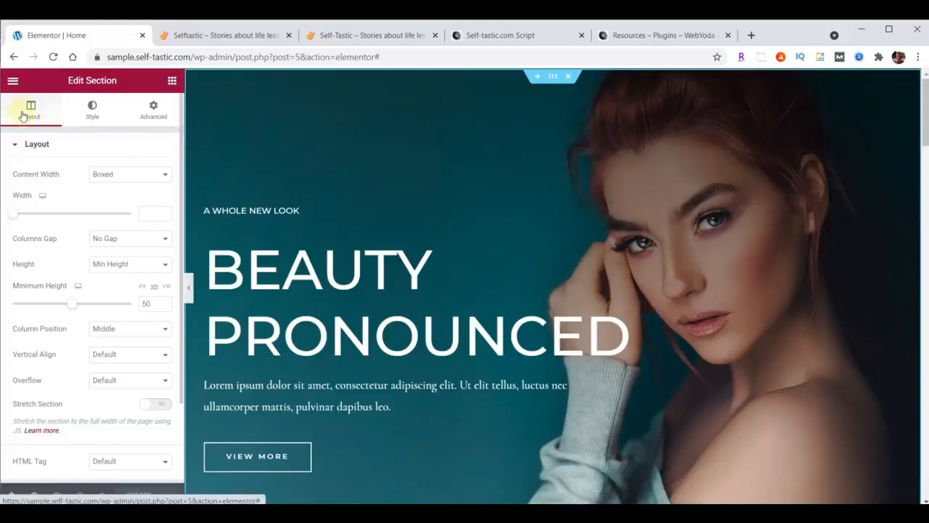
left_click(90, 109)
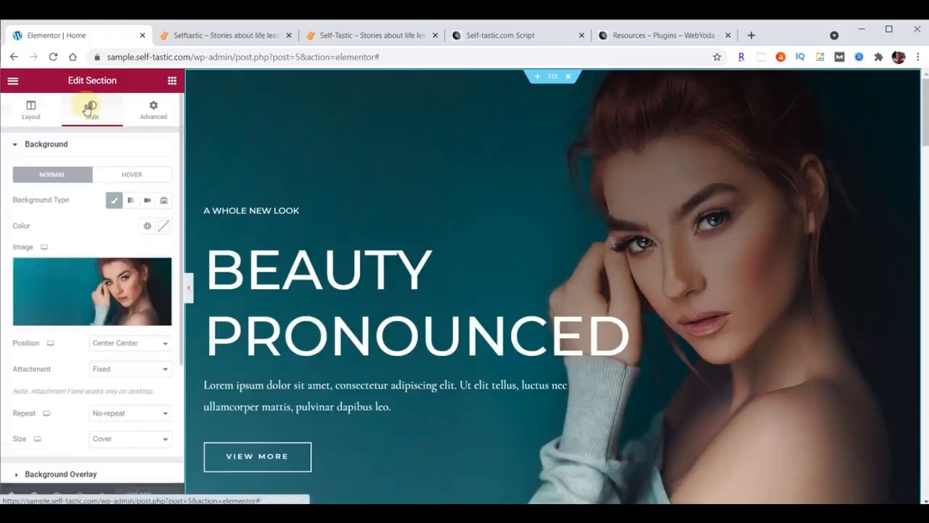
left_click(153, 110)
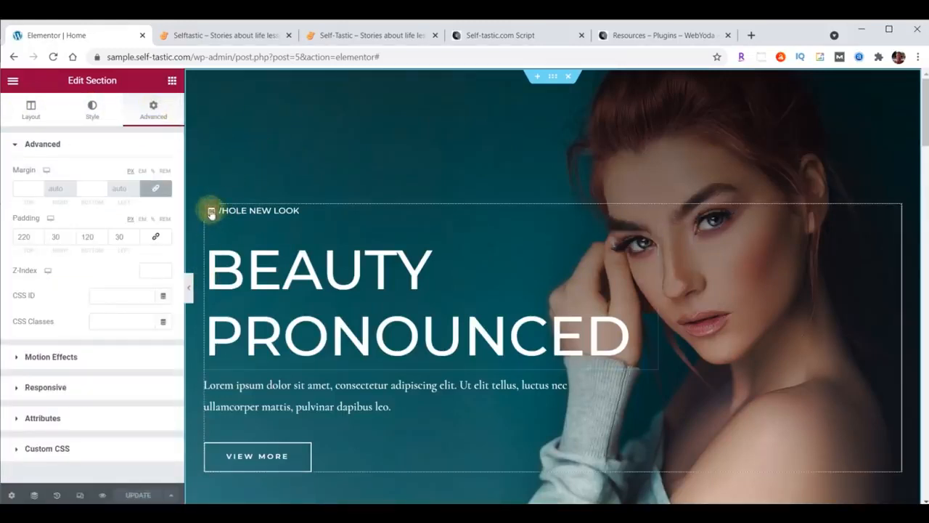
left_click(211, 211)
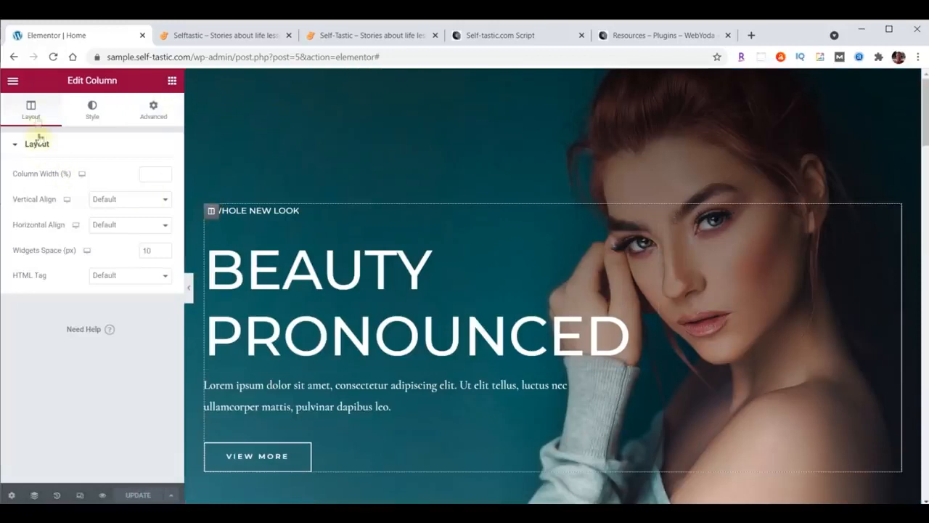
left_click(93, 111)
left_click(154, 109)
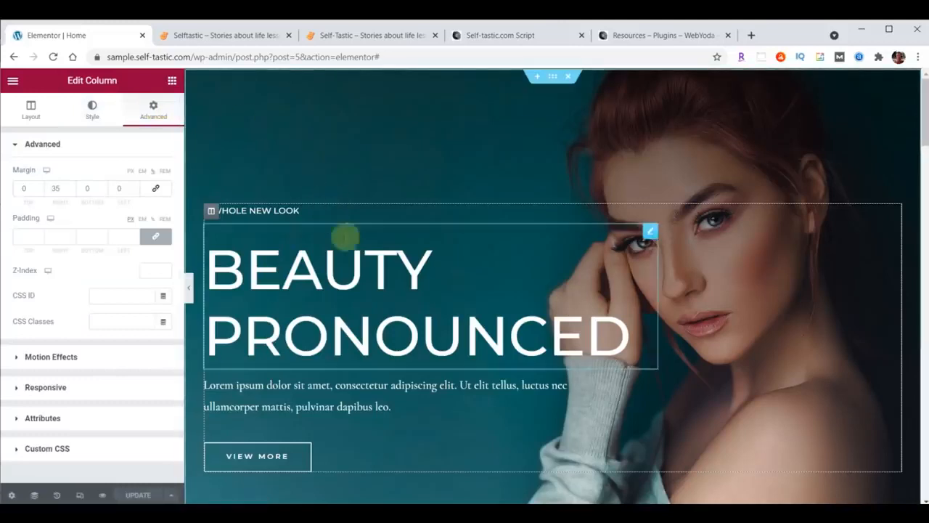
left_click(650, 231)
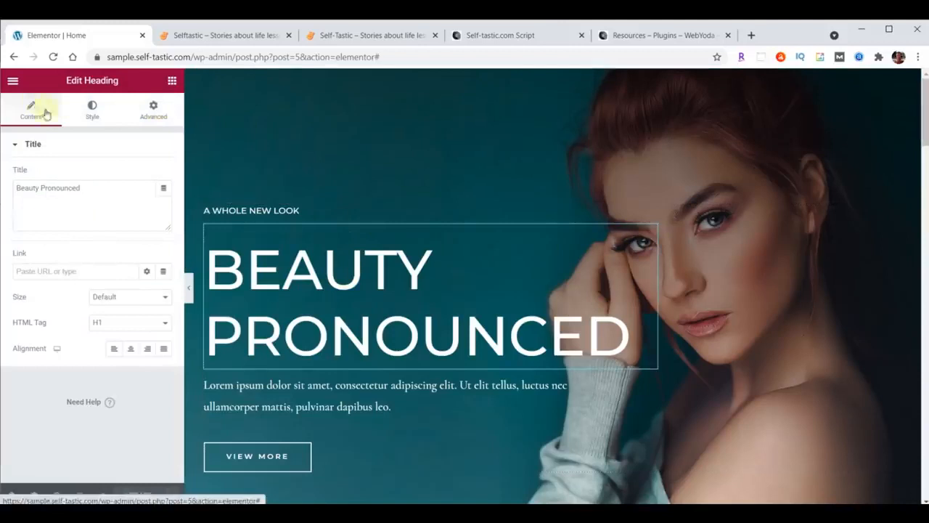
left_click(88, 111)
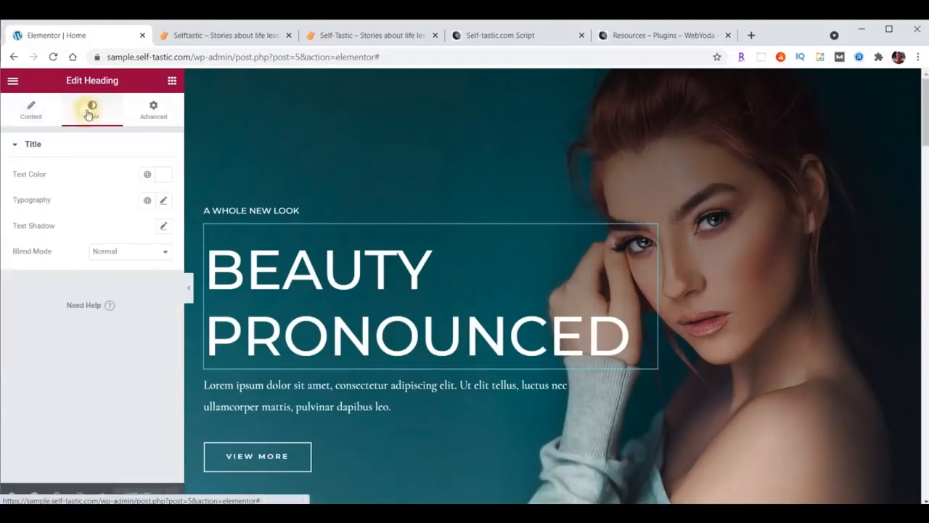
left_click(147, 114)
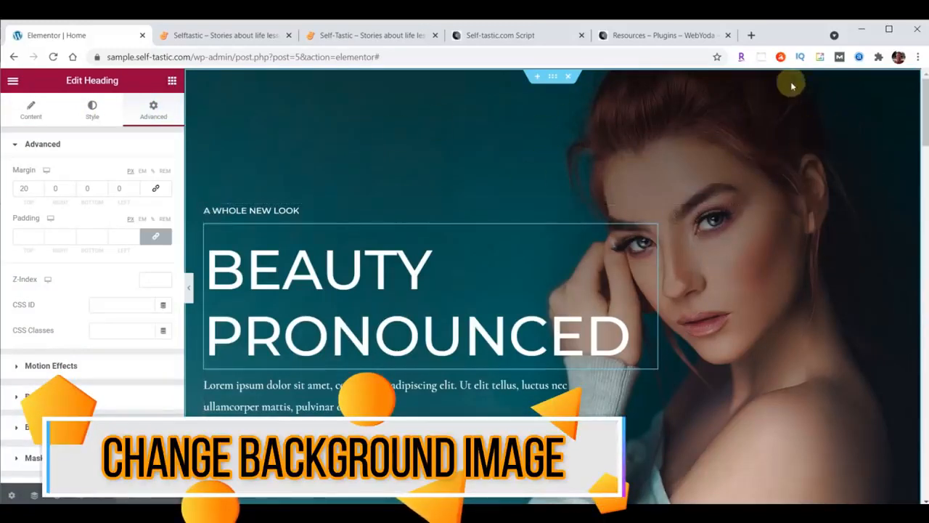
Upload cover-home.jpg from File Explorer and insert it as the hero section's background image
left_click(553, 78)
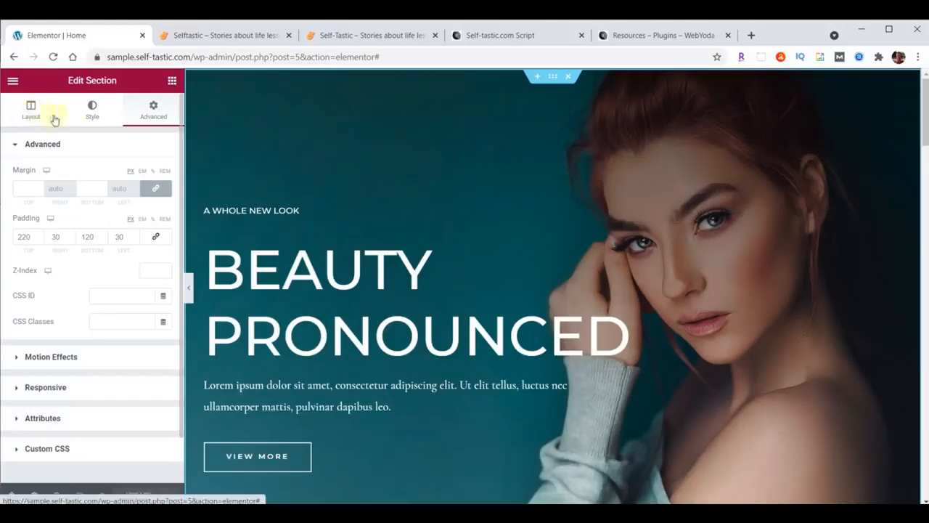
left_click(93, 112)
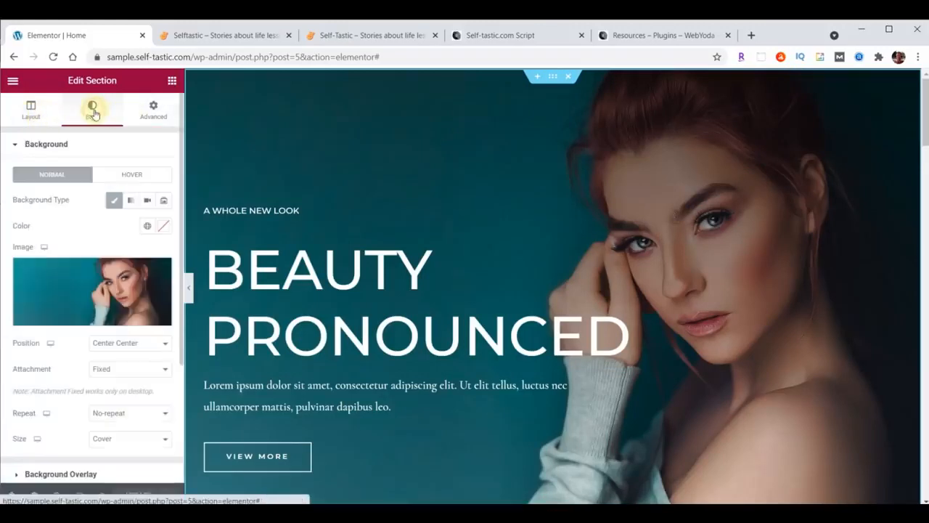
mouse_move(125, 293)
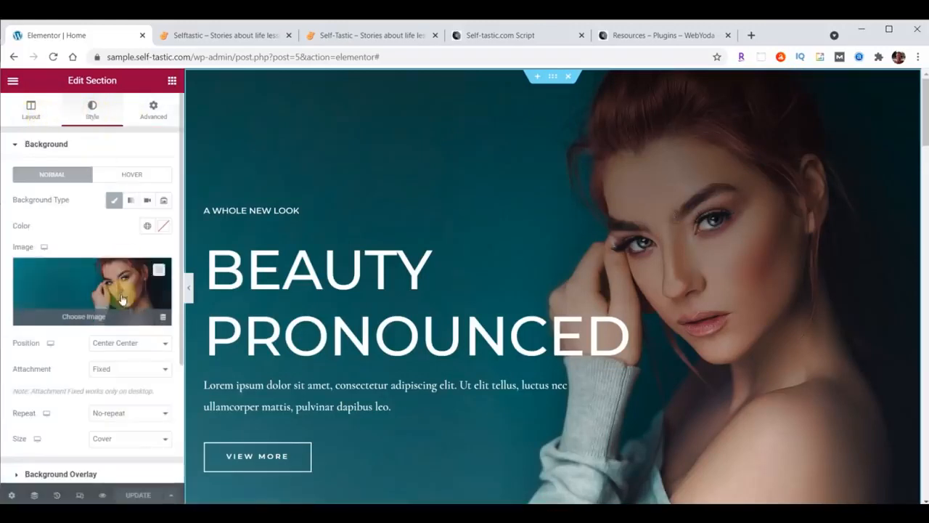
scroll(85, 207, "down", 1)
left_click(86, 206)
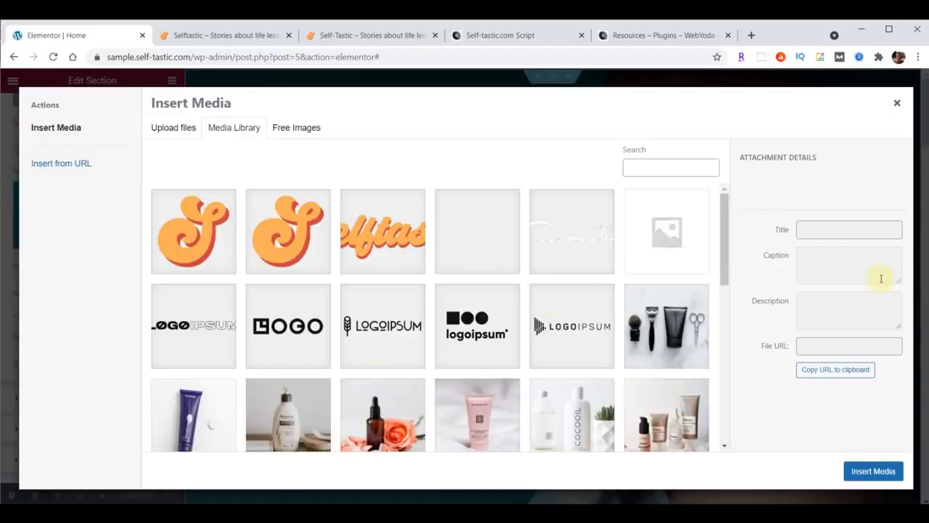
key("alt+Tab")
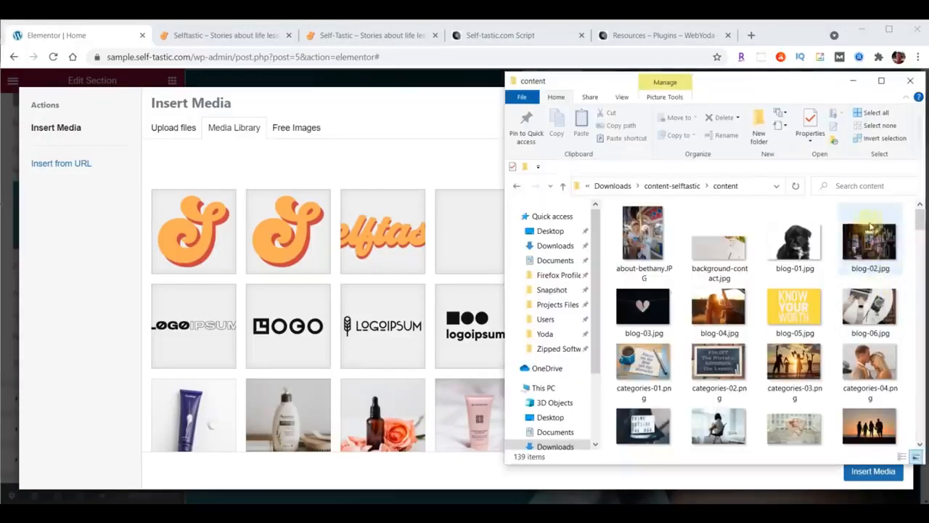
scroll(868, 222, "down", 3)
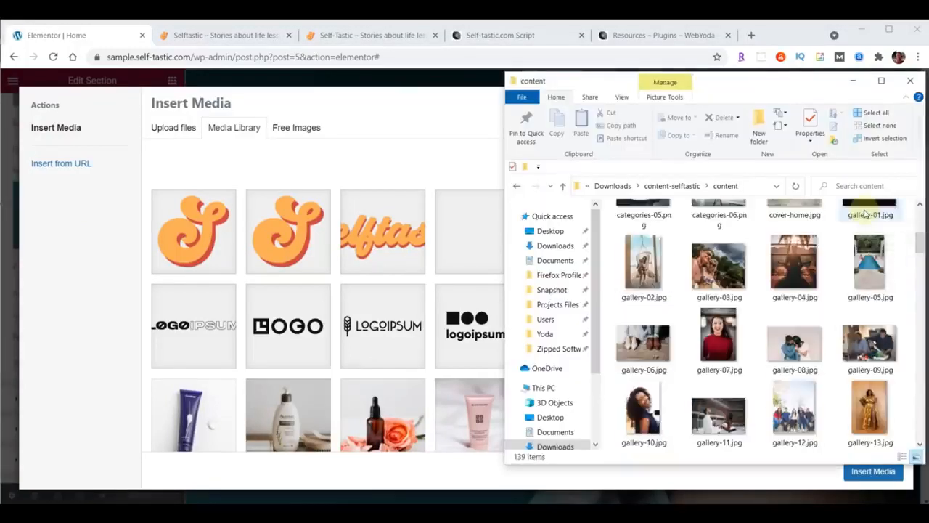
scroll(866, 212, "up", 2)
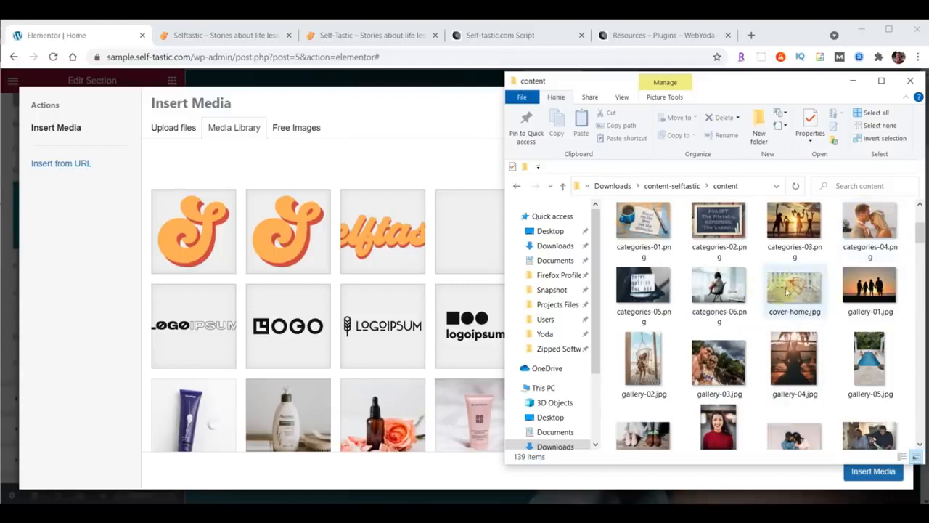
left_click_drag(788, 291, 374, 291)
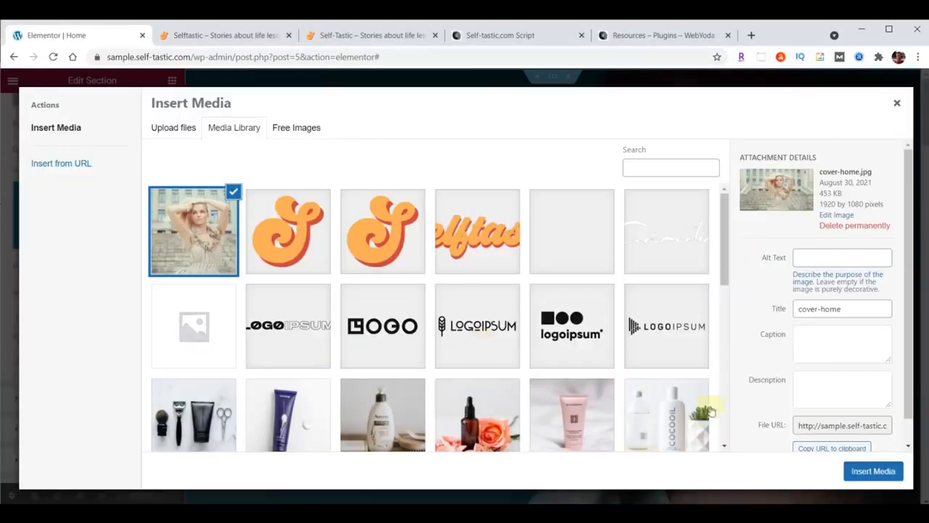
left_click(873, 471)
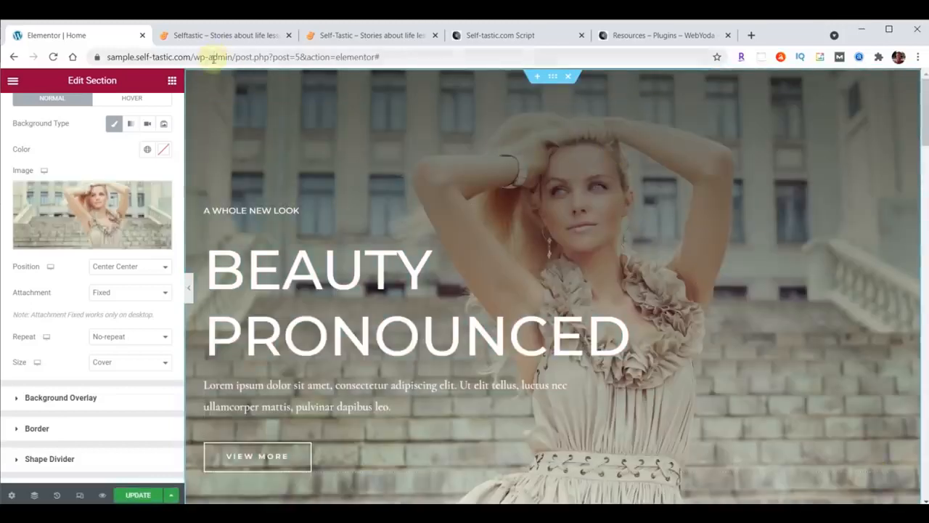
Update the page and reload the live site to check the cover-home hero
left_click(138, 495)
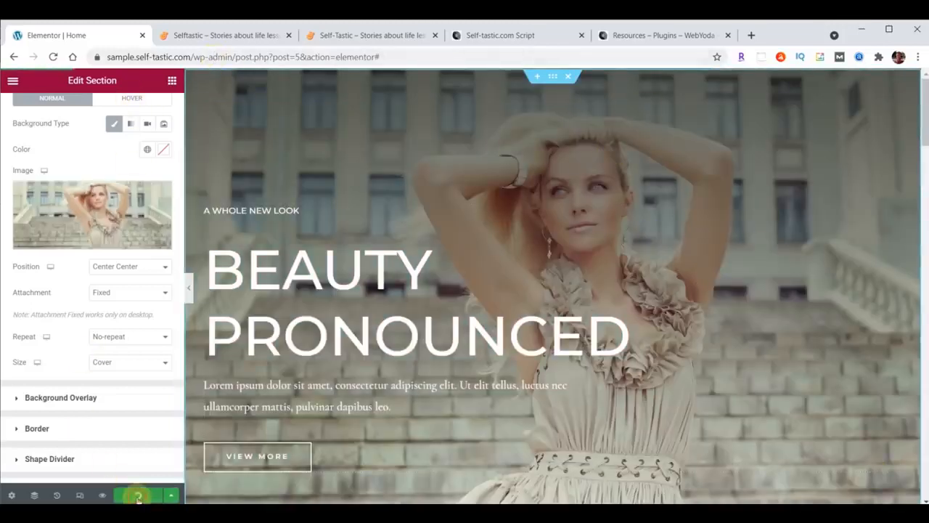
left_click(239, 35)
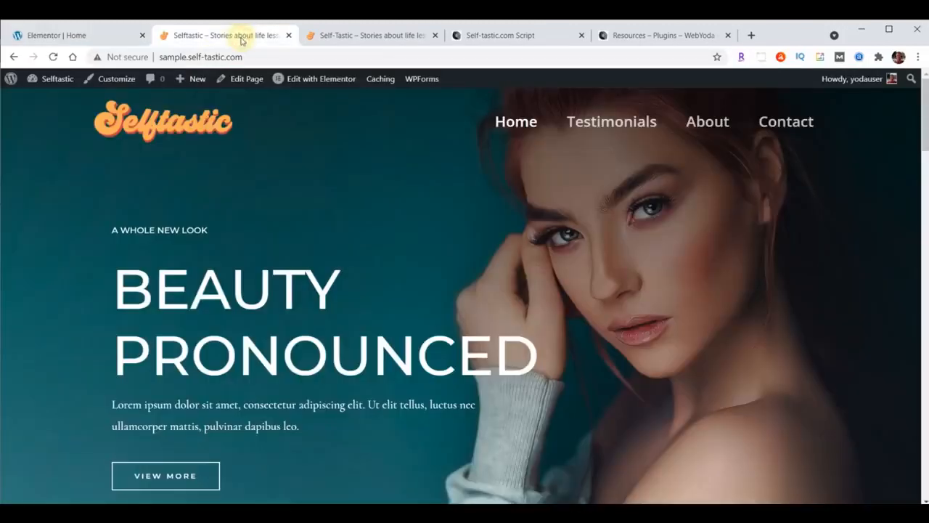
left_click(53, 57)
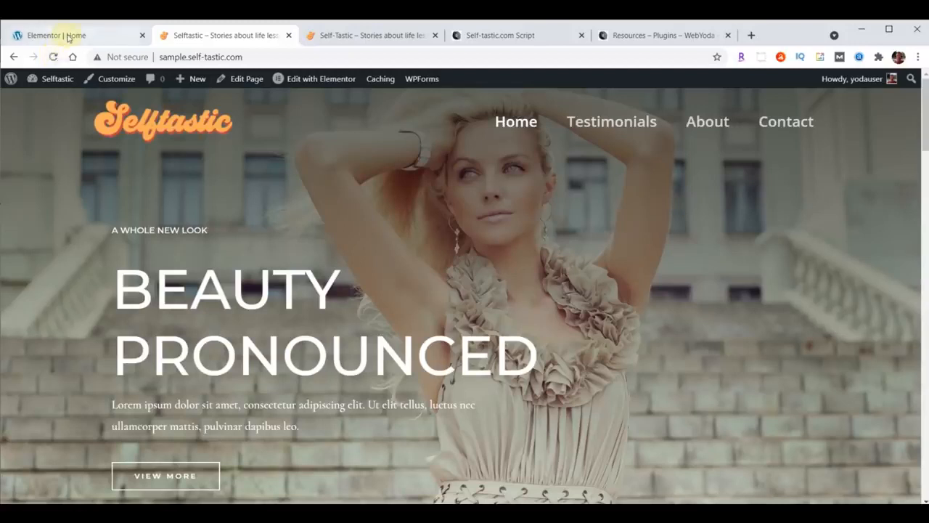
left_click(67, 36)
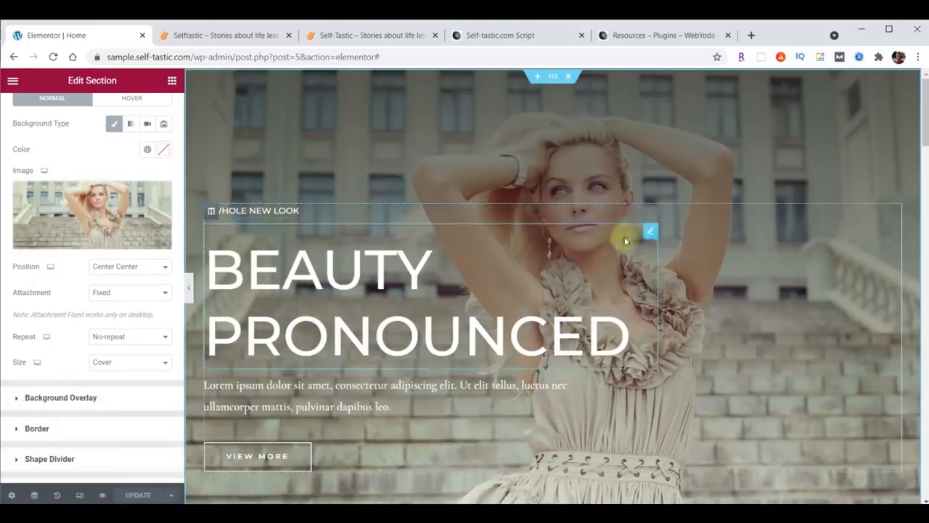
Replace the small heading's text with WELCOME TO
left_click(653, 214)
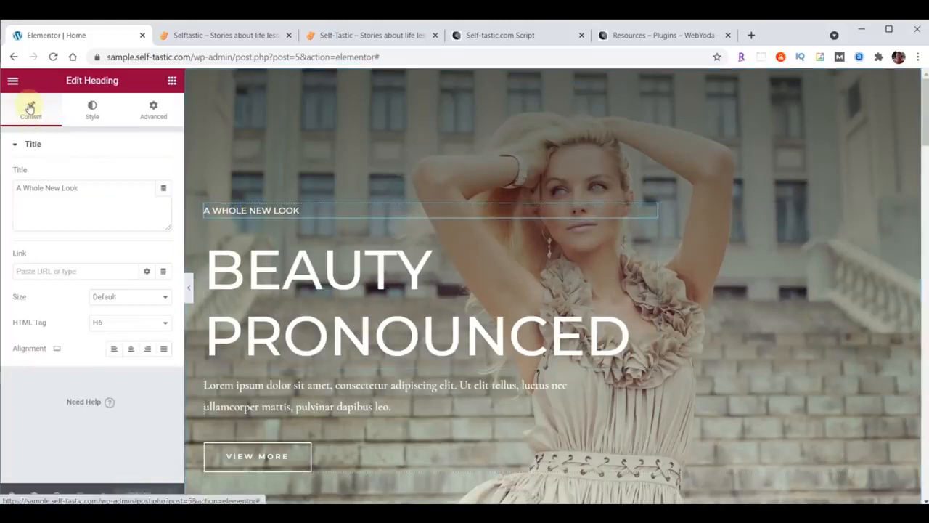
left_click_drag(17, 188, 103, 190)
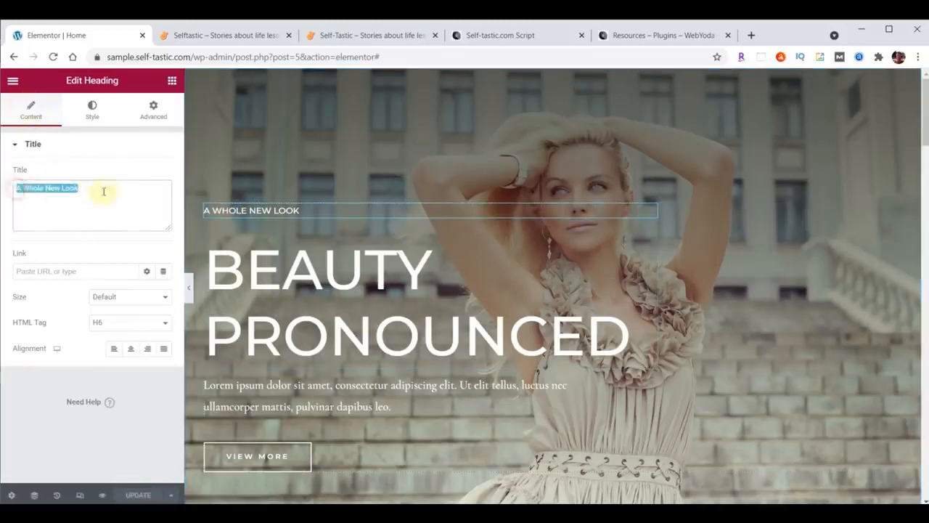
type("WELCOME TO")
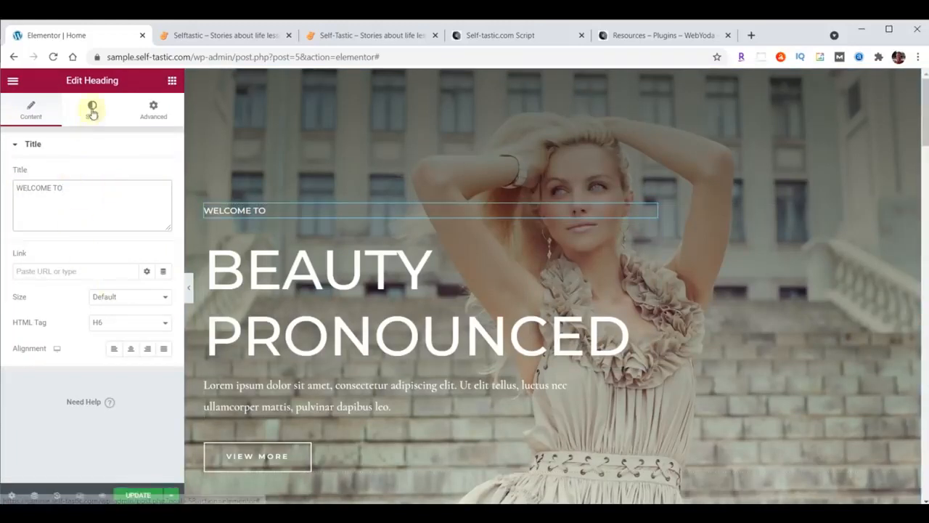
Set the heading's typography to Open Sans Condensed at size 23
left_click(92, 110)
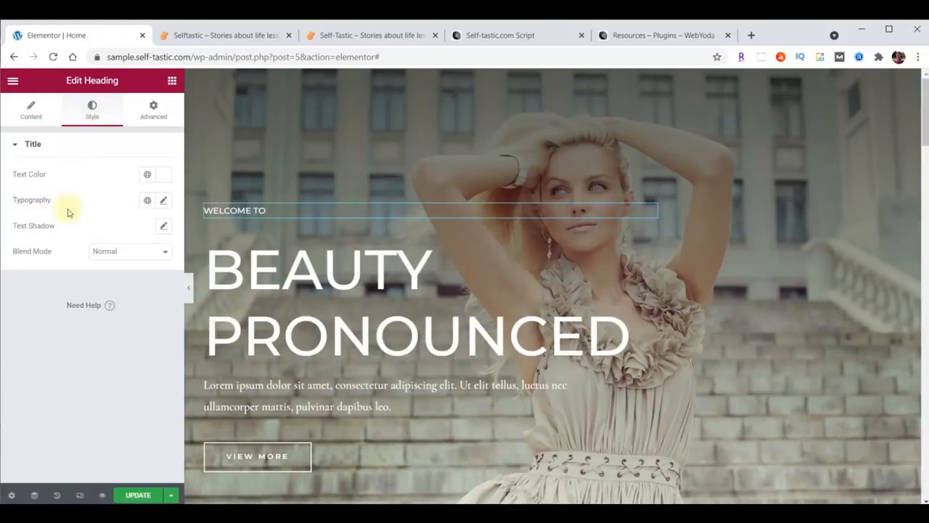
left_click(164, 202)
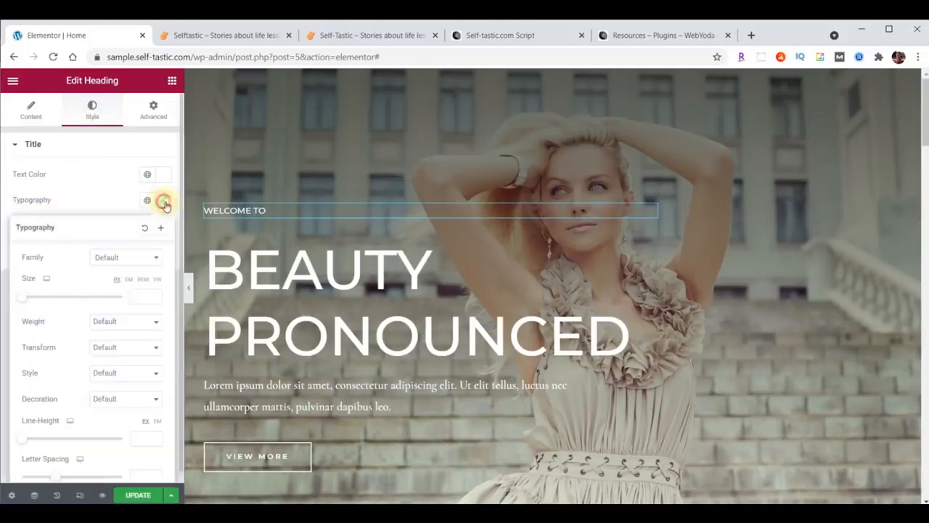
left_click(135, 258)
type("Open")
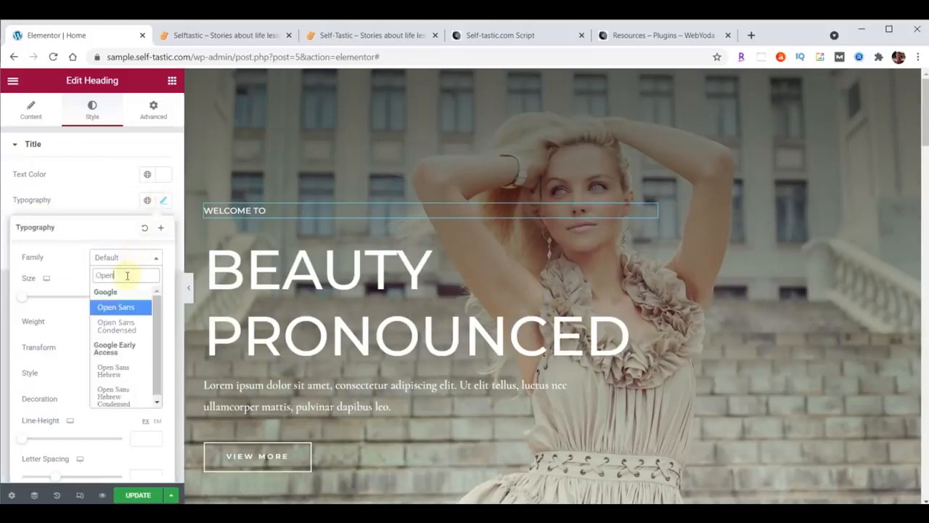
left_click(111, 325)
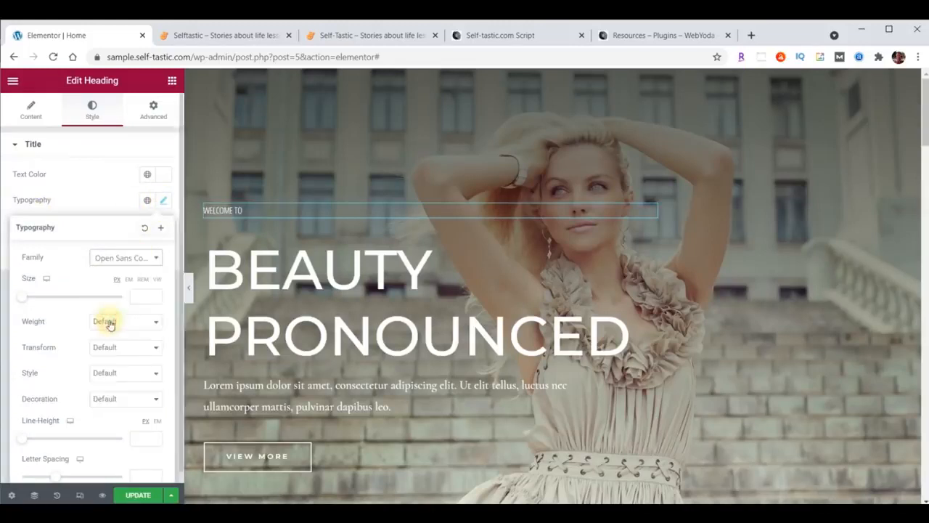
left_click(141, 297)
type("23")
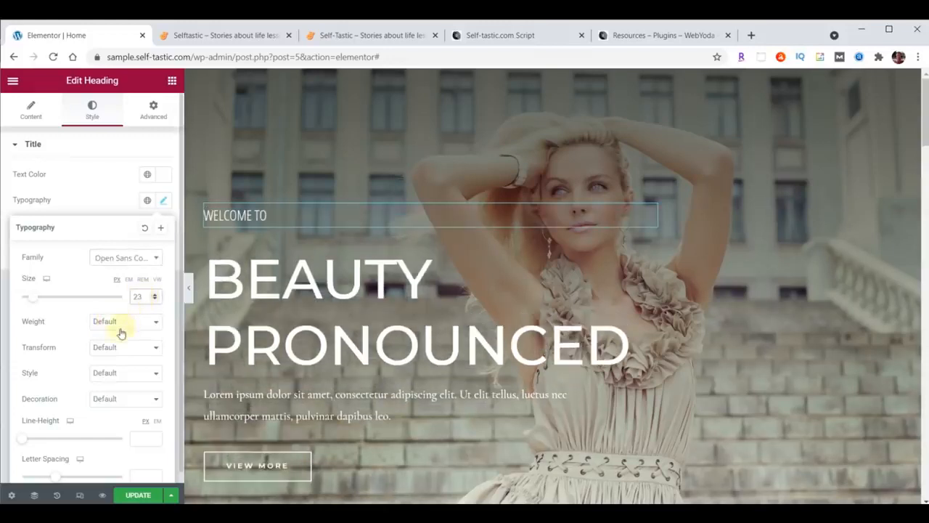
After trying weights 900 and 600, set the heading's font weight to thin 100
left_click(109, 322)
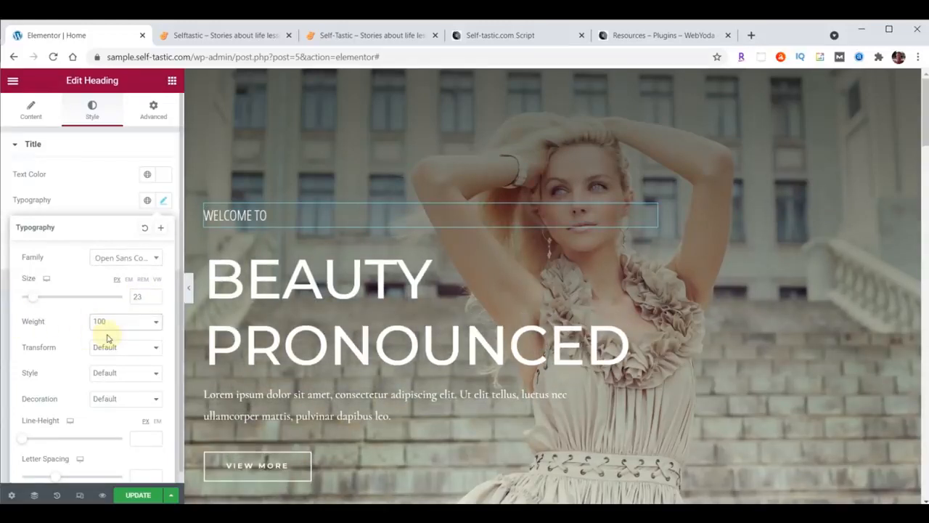
left_click(109, 323)
left_click(114, 409)
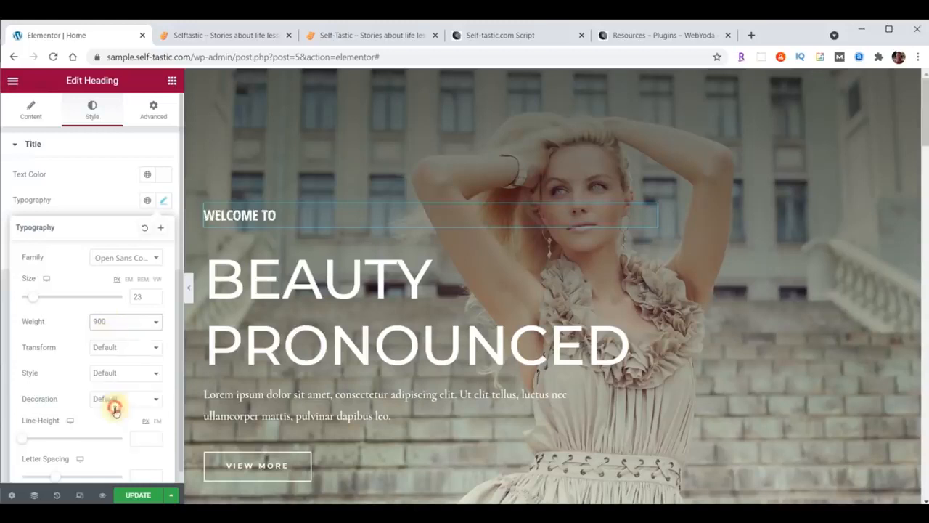
left_click(111, 321)
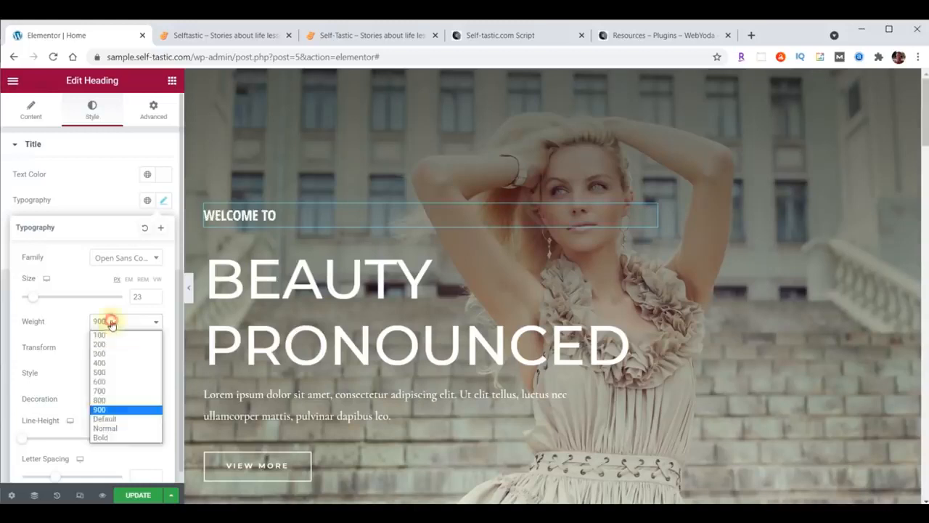
left_click(108, 381)
left_click(118, 322)
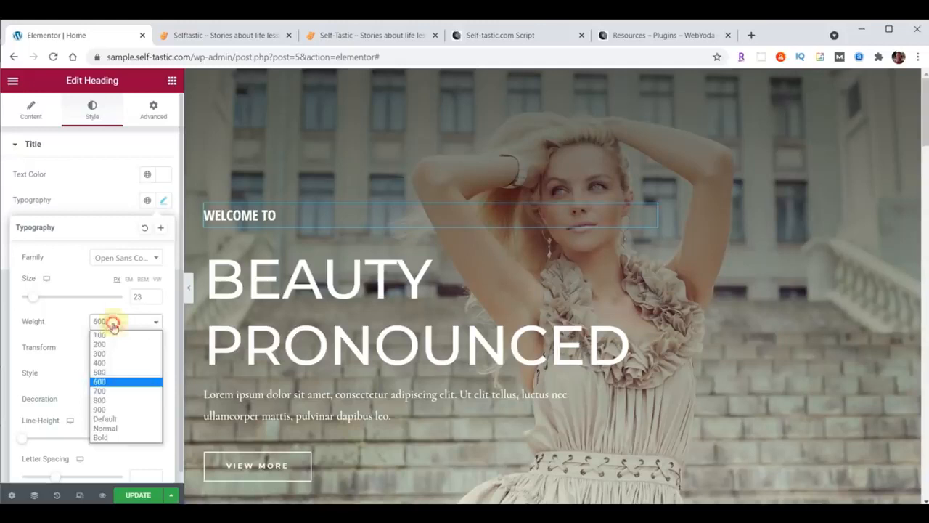
left_click(113, 335)
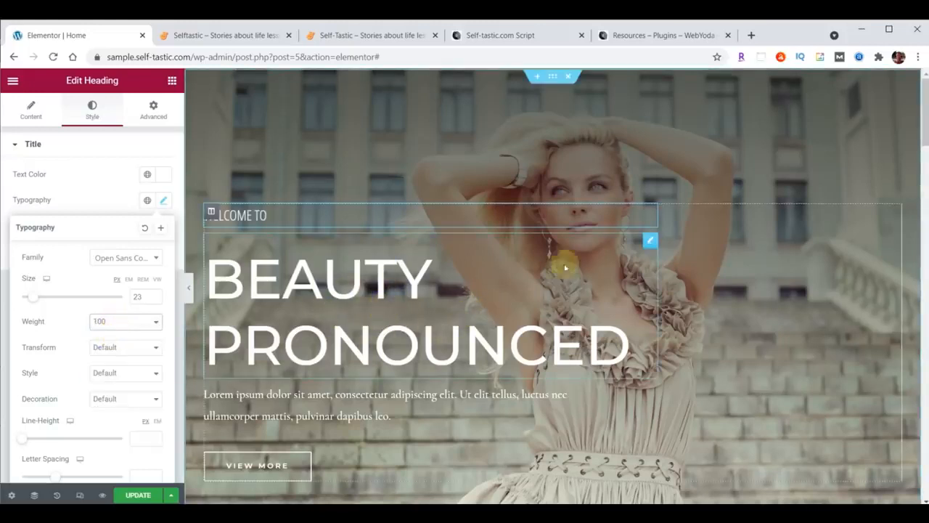
left_click(650, 242)
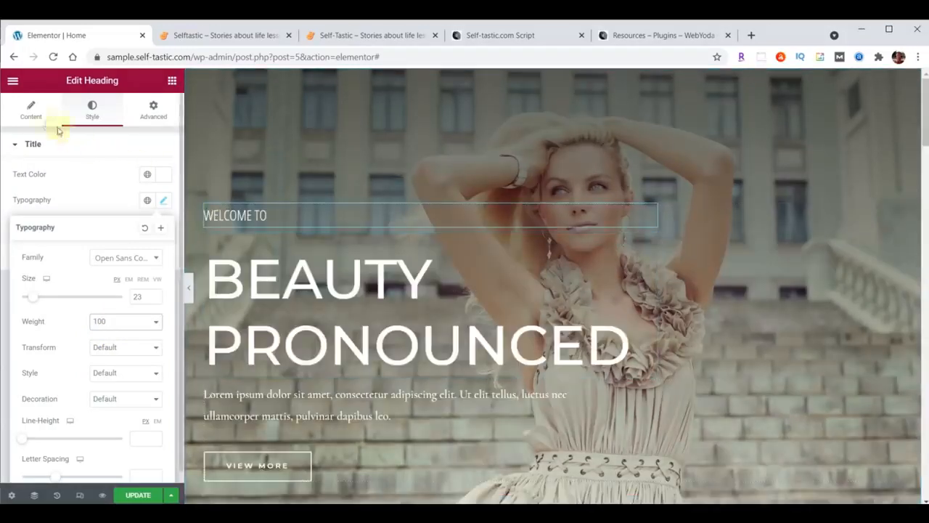
Paste SELFTASTIC over the Beauty Pronounced title text and add a <BR> tag after SELF
left_click(30, 113)
left_click_drag(16, 187, 115, 183)
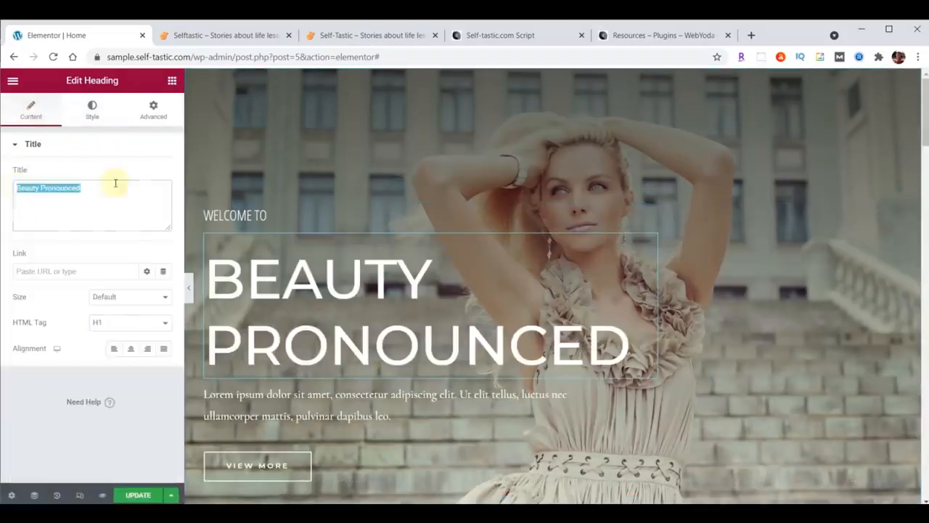
type("SELFTASTIC")
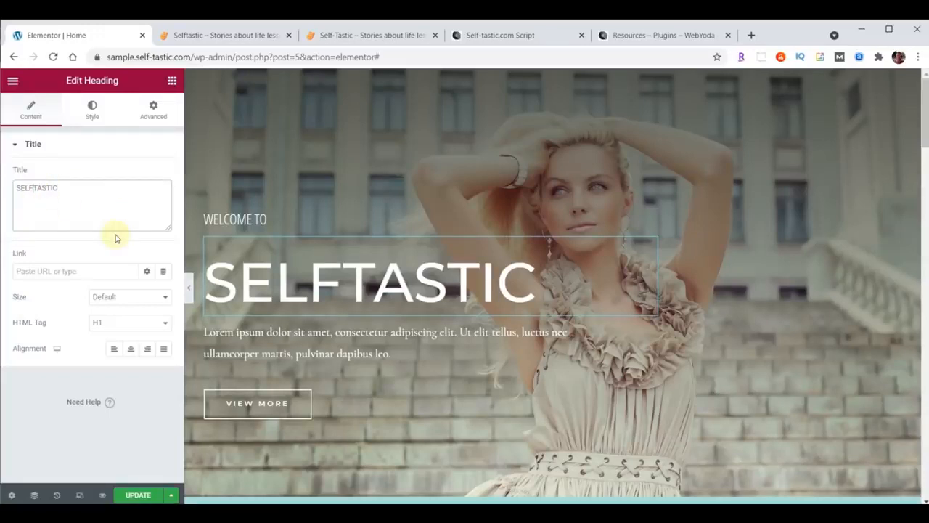
type("<")
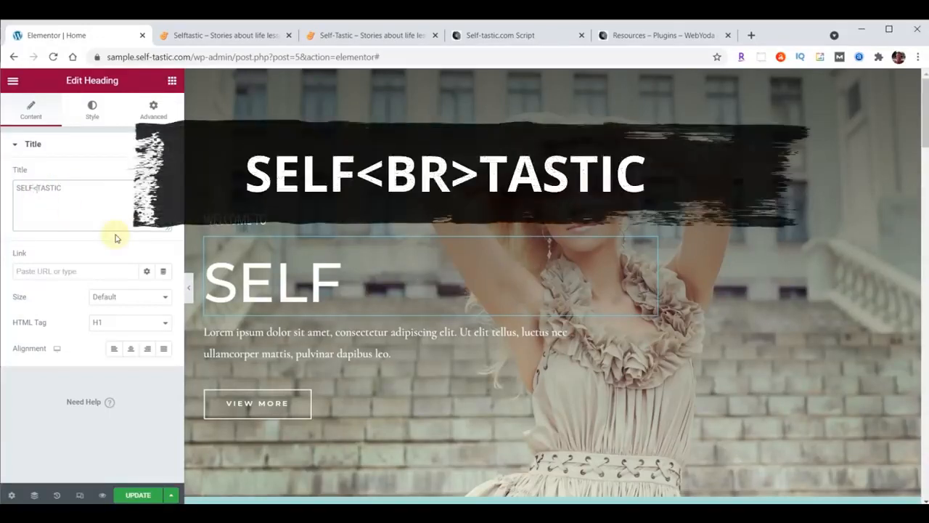
type("BR>")
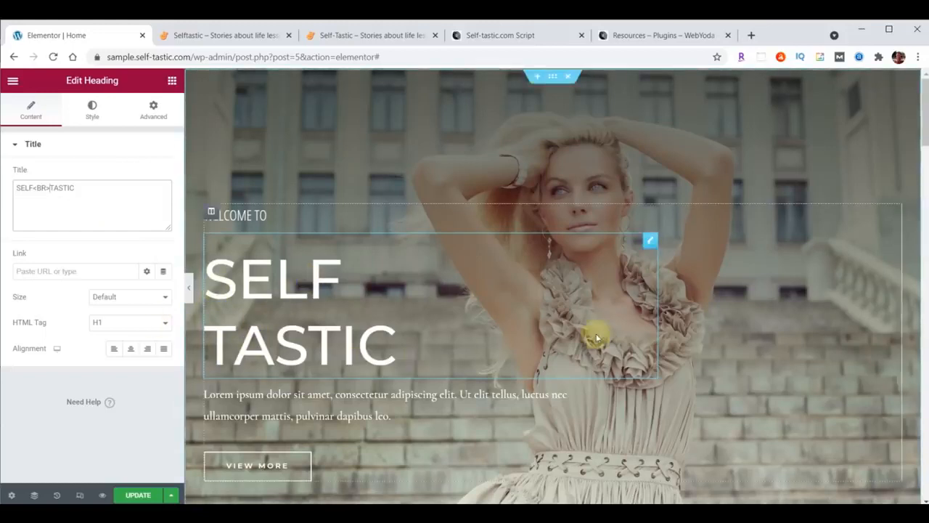
Set the title's font to Londrina Shadow at size 122
left_click(90, 109)
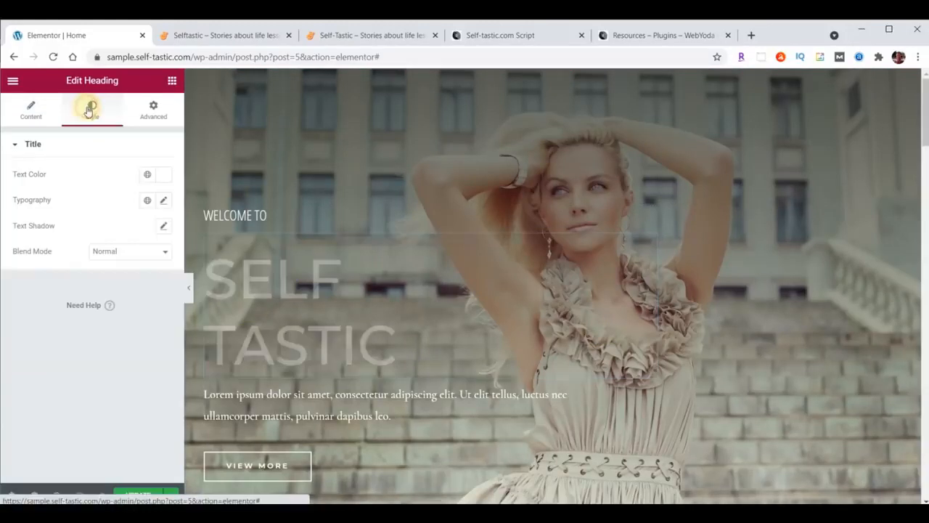
left_click(163, 199)
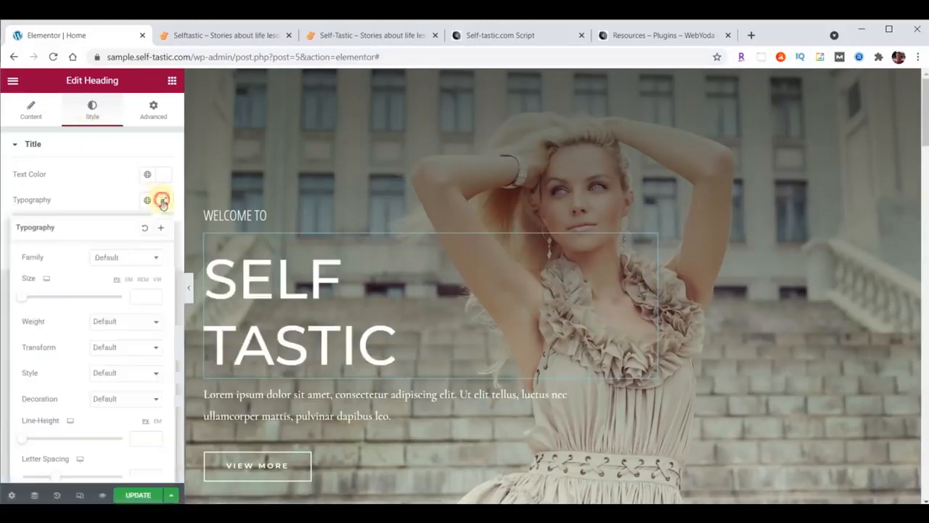
left_click(117, 260)
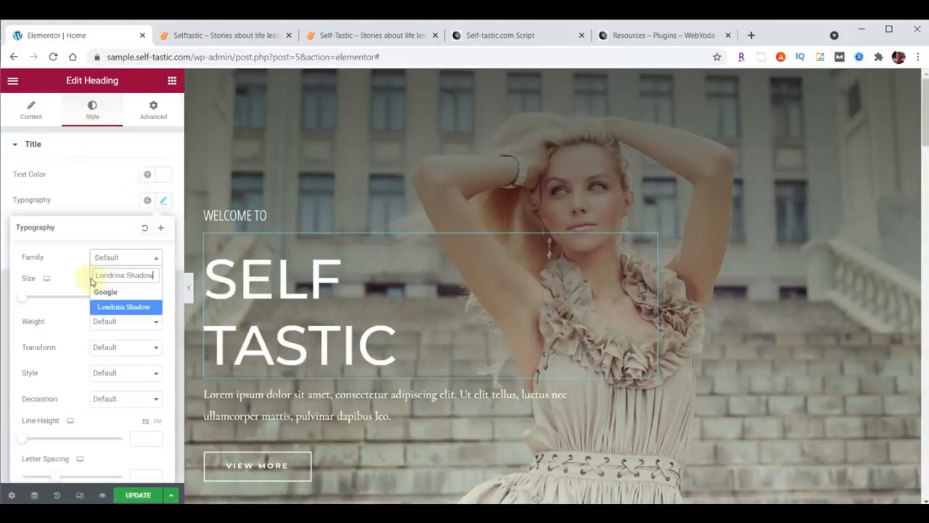
left_click(117, 307)
type("122")
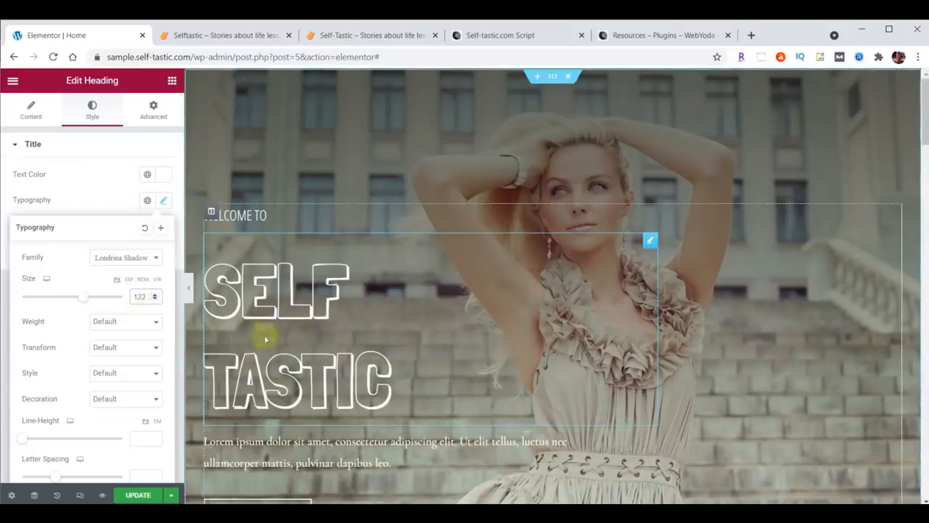
key("alt+Tab")
key("alt+Tab")
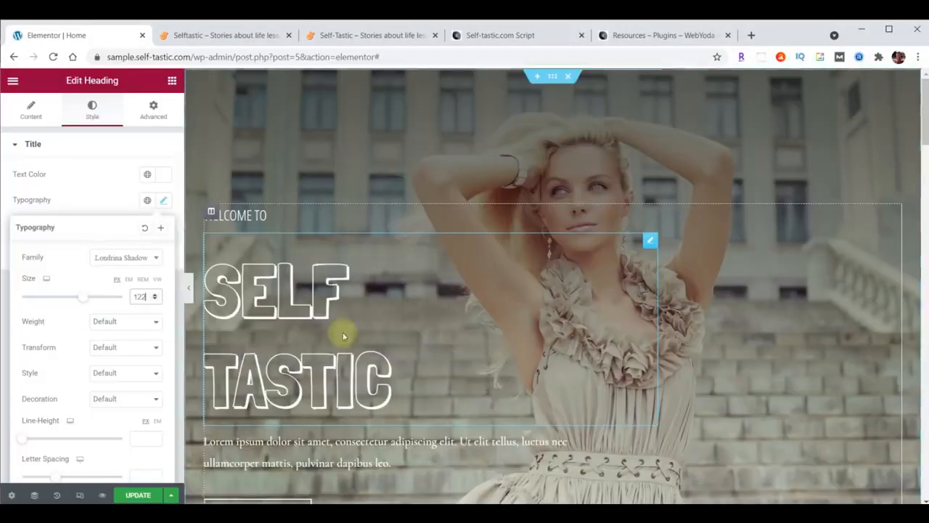
Tighten the title's line height to 100
scroll(69, 362, "down", 1)
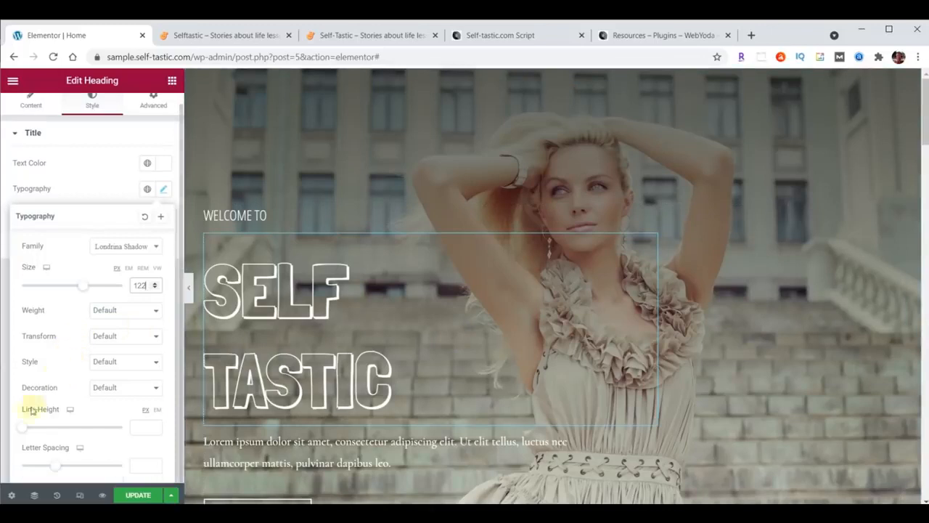
left_click(142, 428)
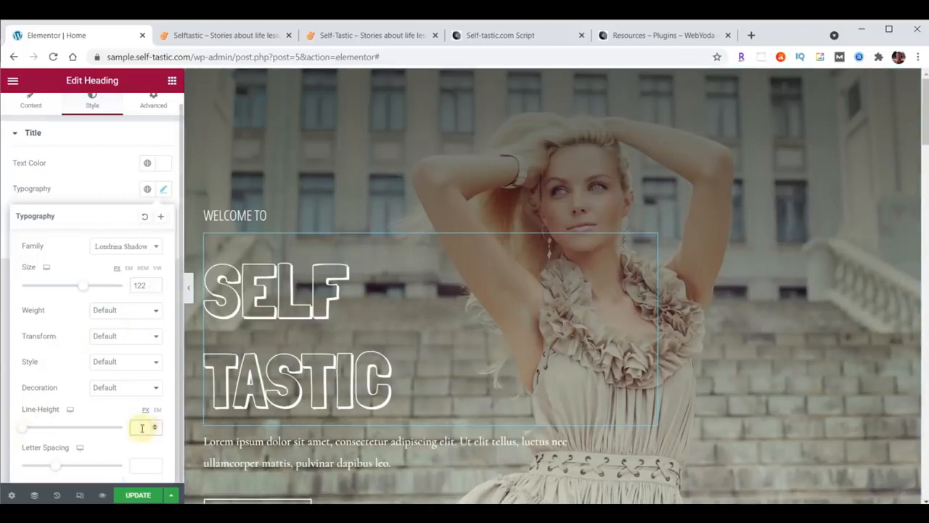
type("100")
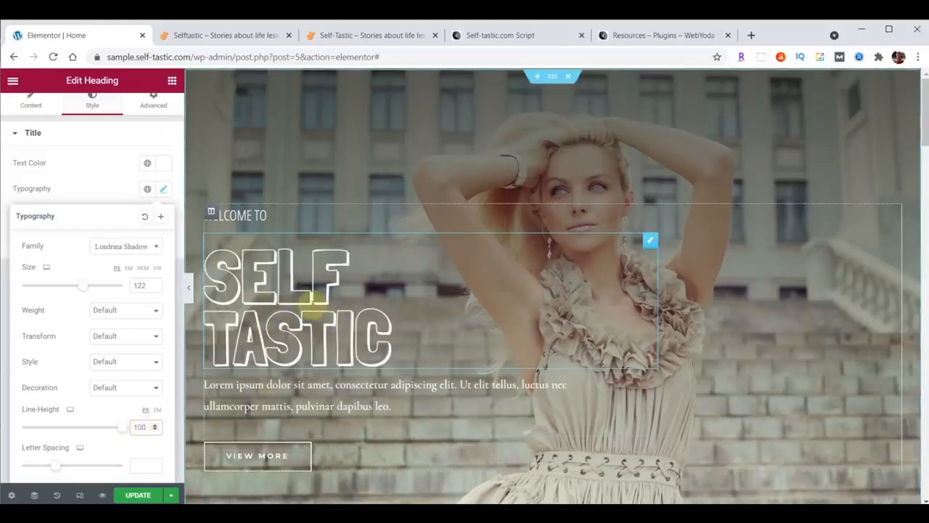
scroll(109, 168, "up", 1)
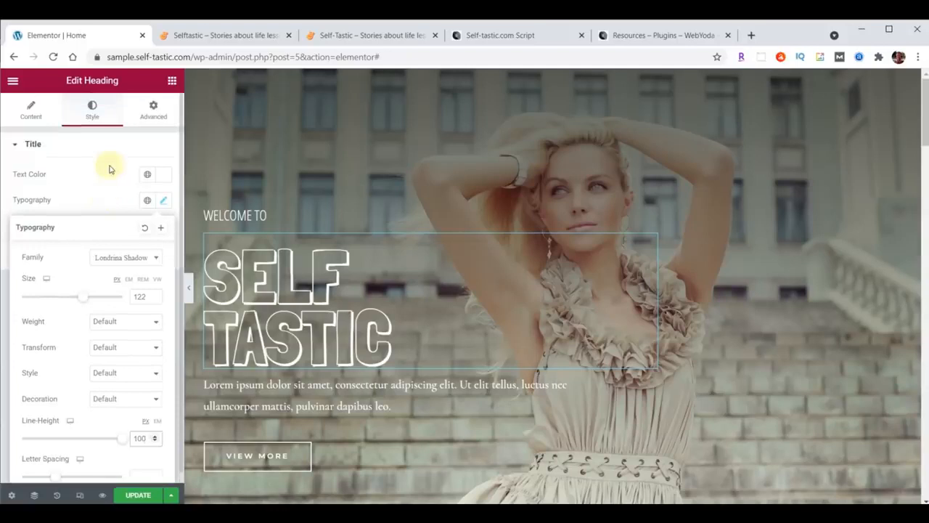
left_click(151, 111)
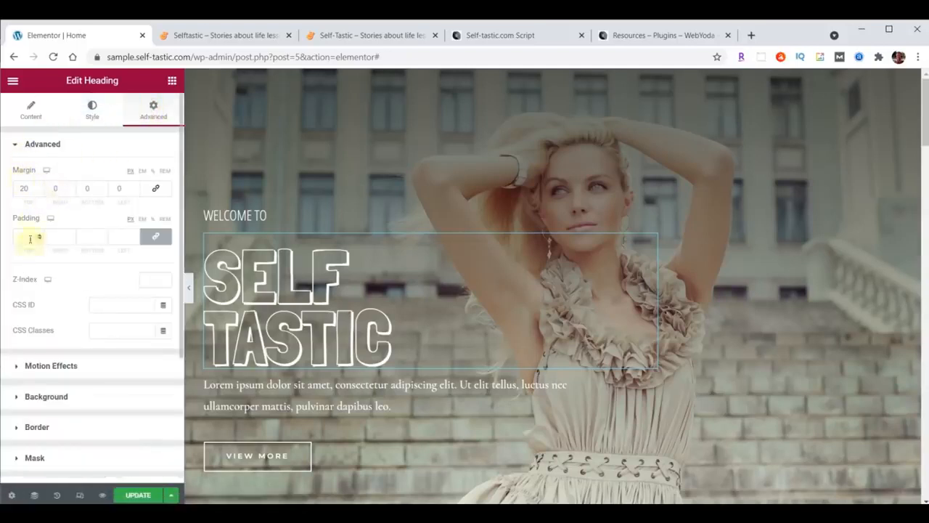
Change the SELF TASTIC heading's top margin from 20 to 0
double_click(22, 188)
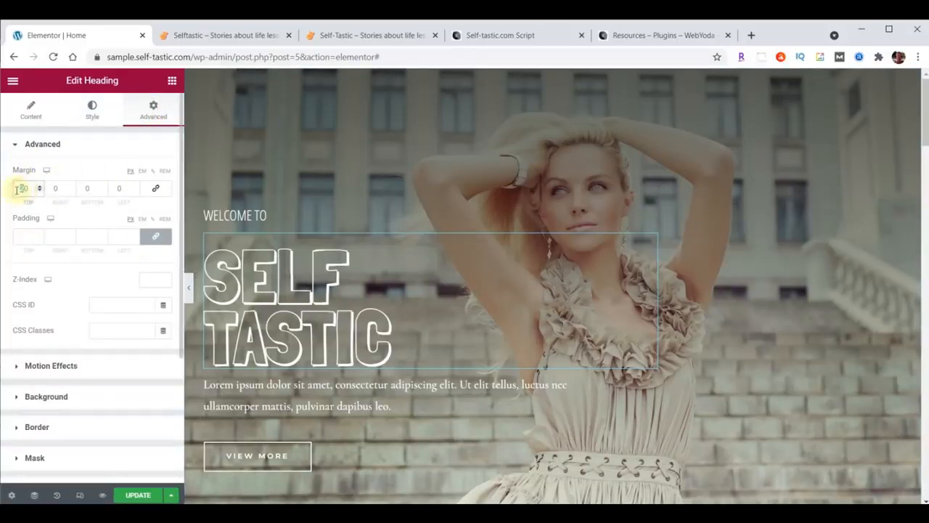
type("00")
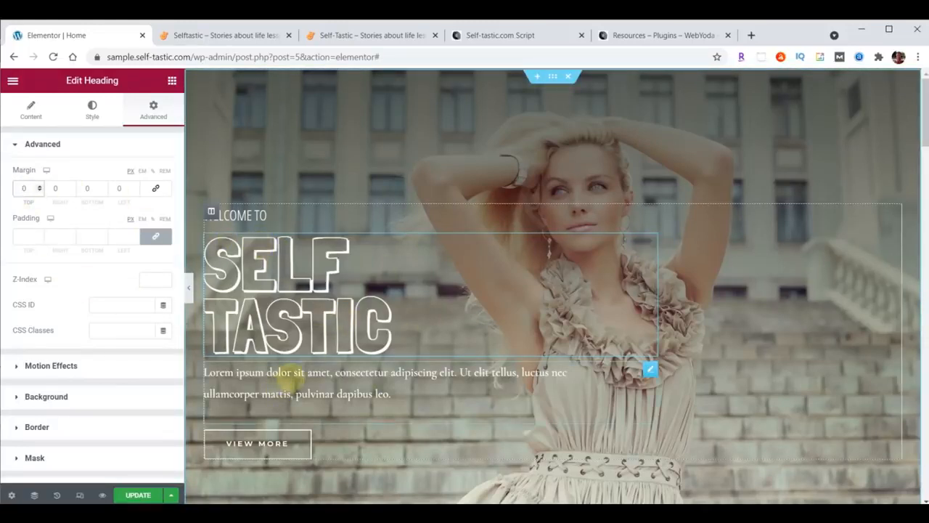
Replace the Lorem ipsum paragraph text with 'Be The Best You'
left_click(650, 370)
left_click_drag(25, 252, 118, 343)
type("Be The Best You")
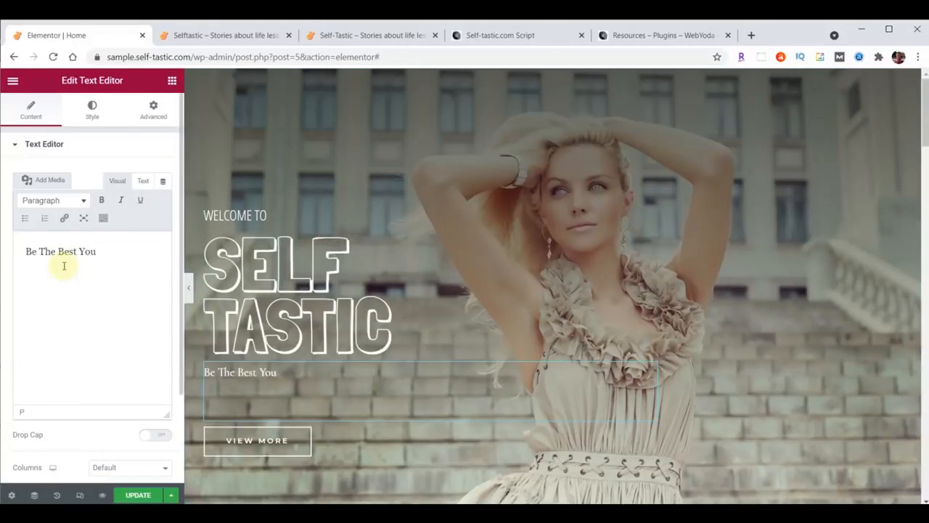
Style the tagline in Open Sans Condensed, size 30, weight 100, with a tighter line height
left_click(92, 112)
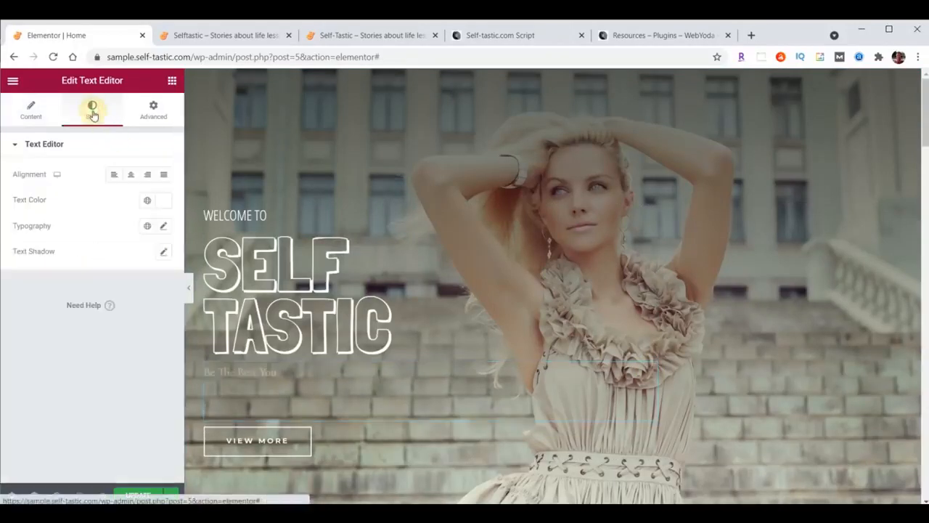
left_click(163, 227)
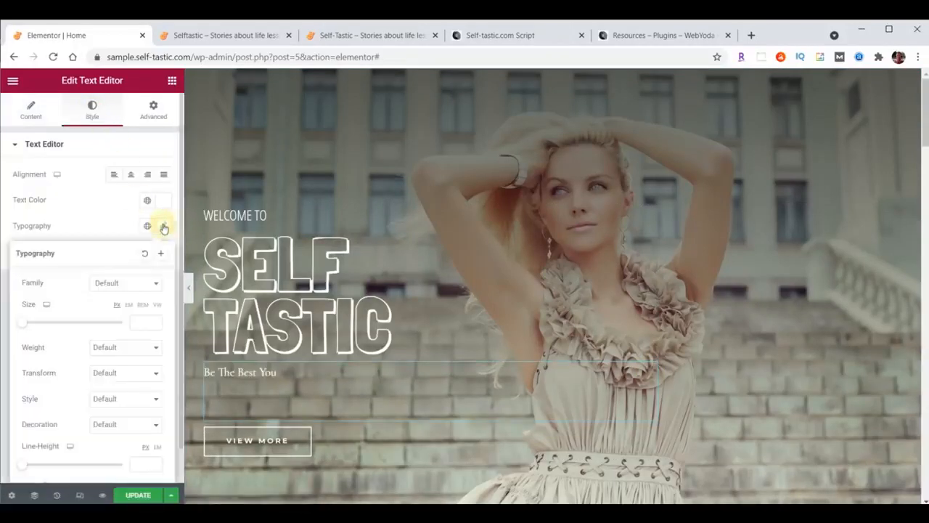
left_click(134, 282)
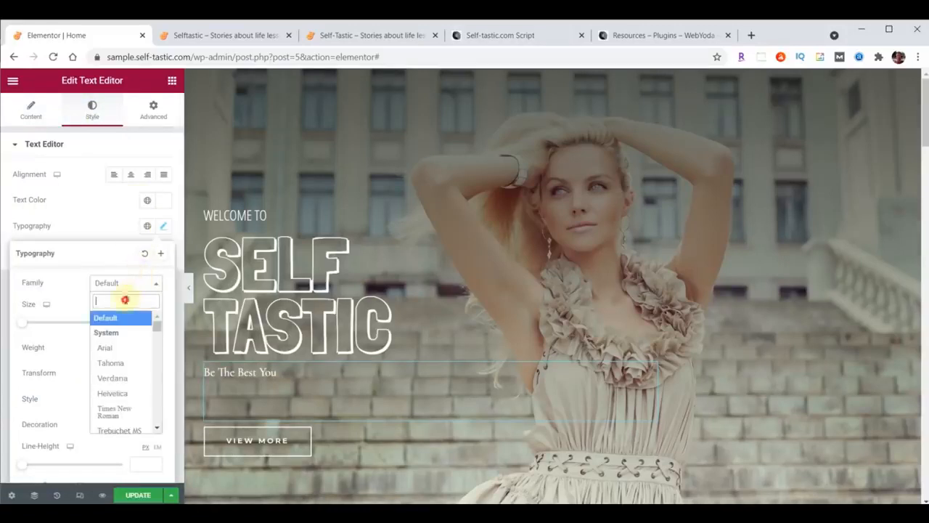
type("open")
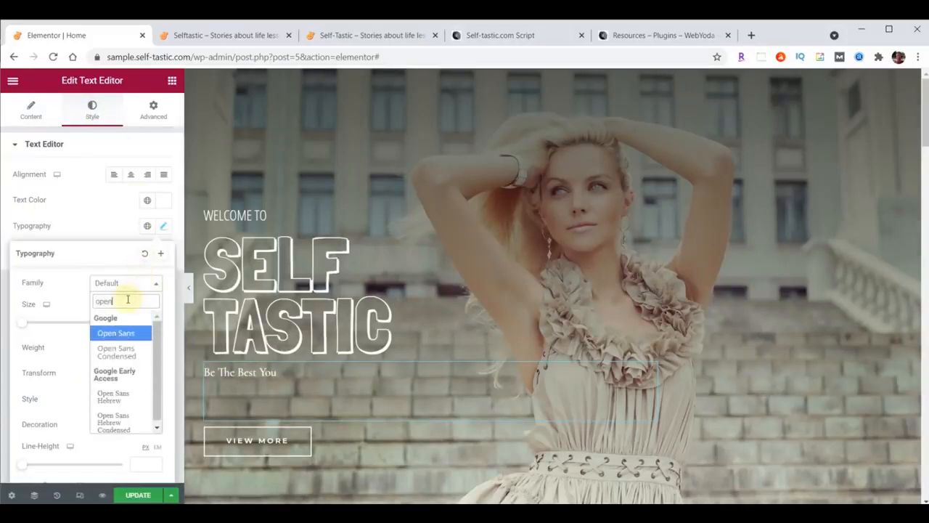
left_click(120, 354)
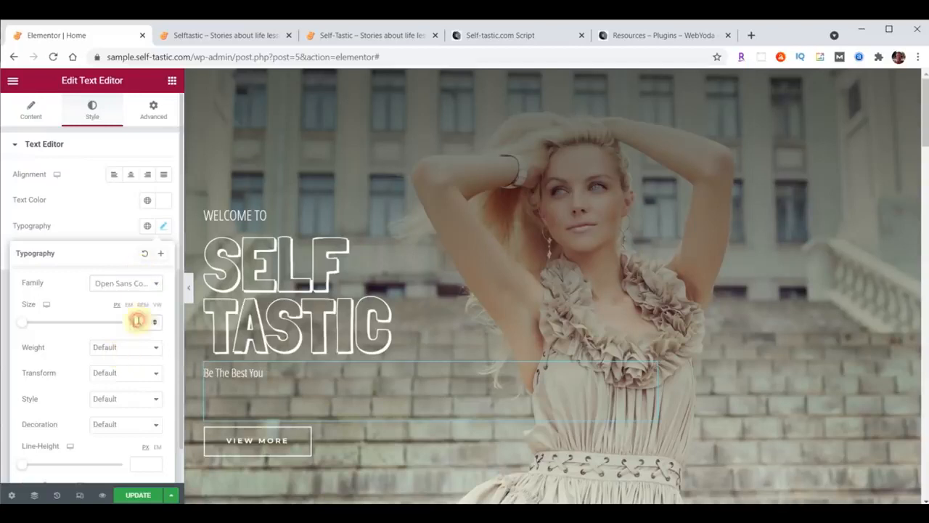
type("34")
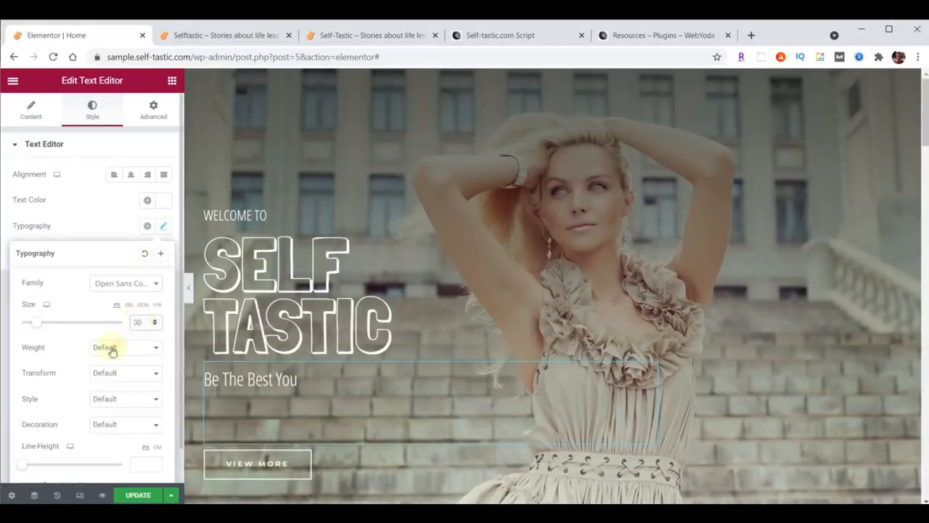
left_click(112, 352)
left_click(102, 361)
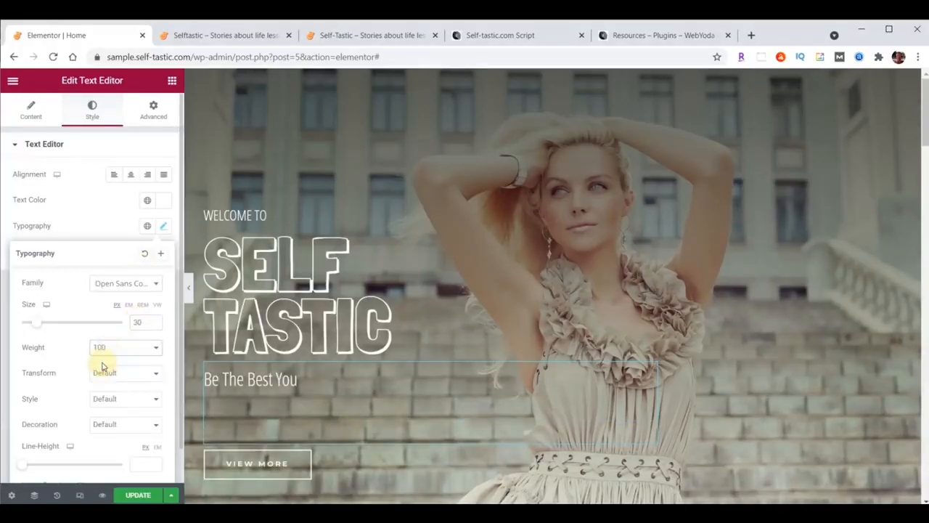
scroll(109, 435, "down", 1)
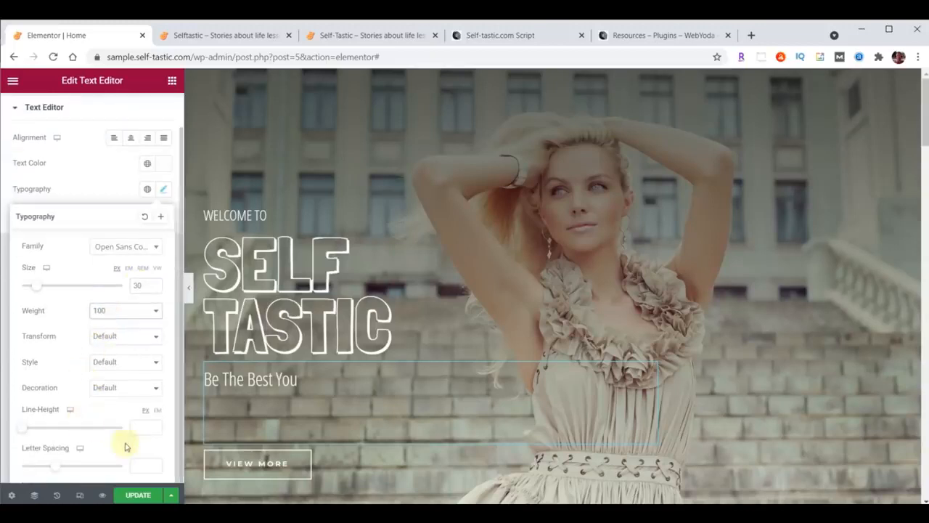
left_click(138, 430)
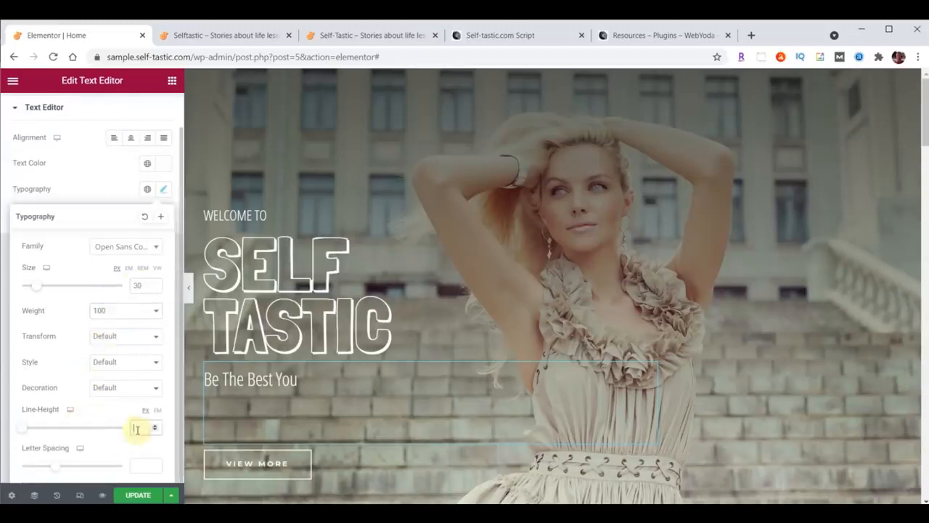
type("18")
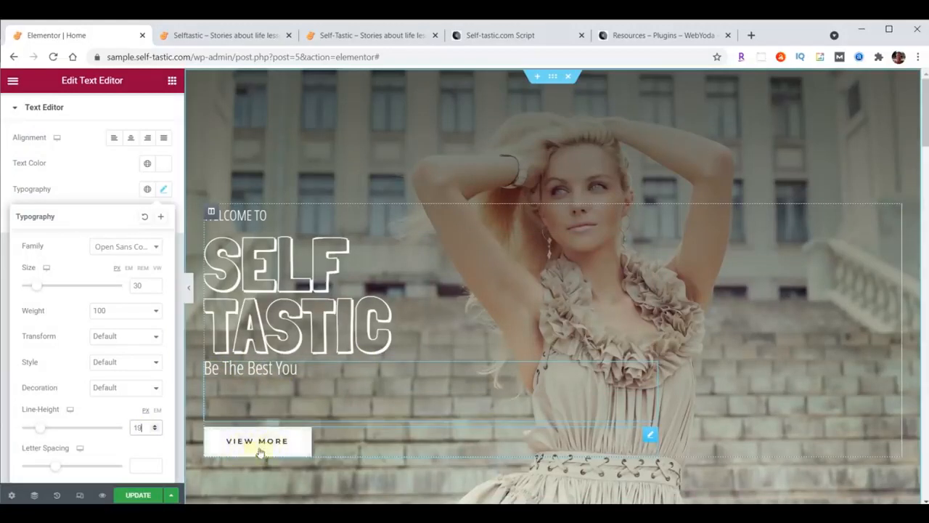
Relabel the hero button from View More to 'Learn More'
left_click(650, 438)
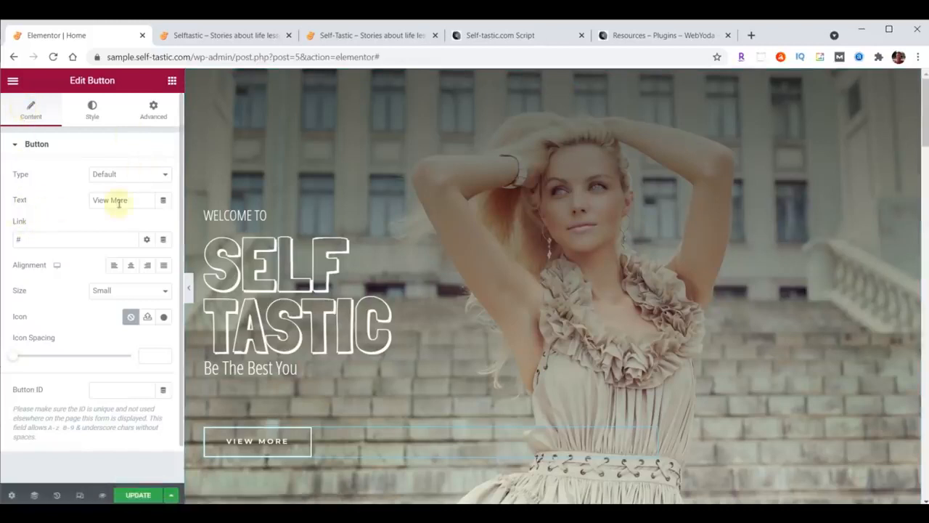
type("Learn More")
left_click_drag(129, 201, 3, 234)
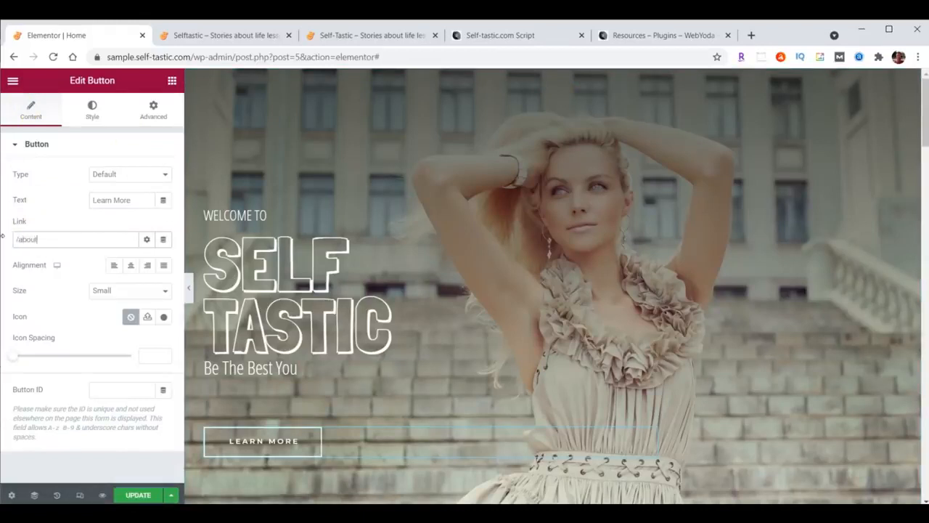
Update the page and reload the live home page to check the new hero
left_click(127, 495)
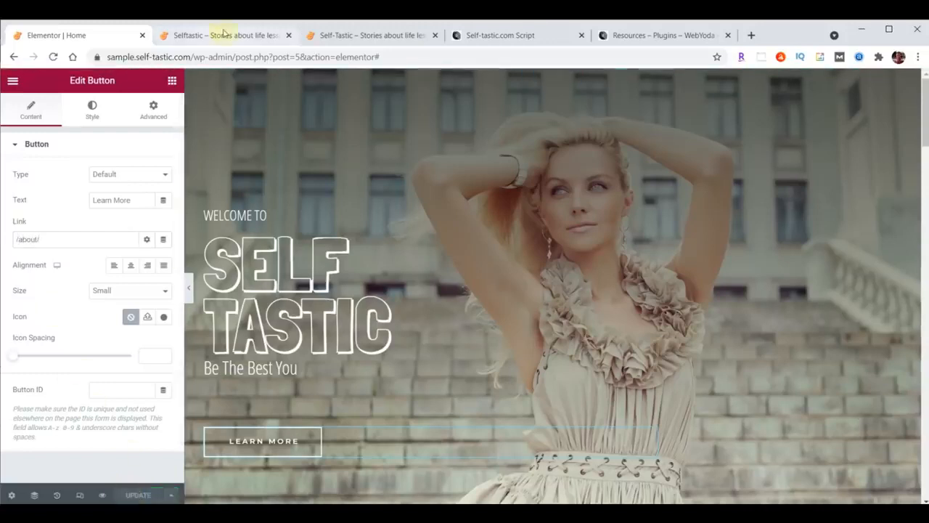
left_click(223, 37)
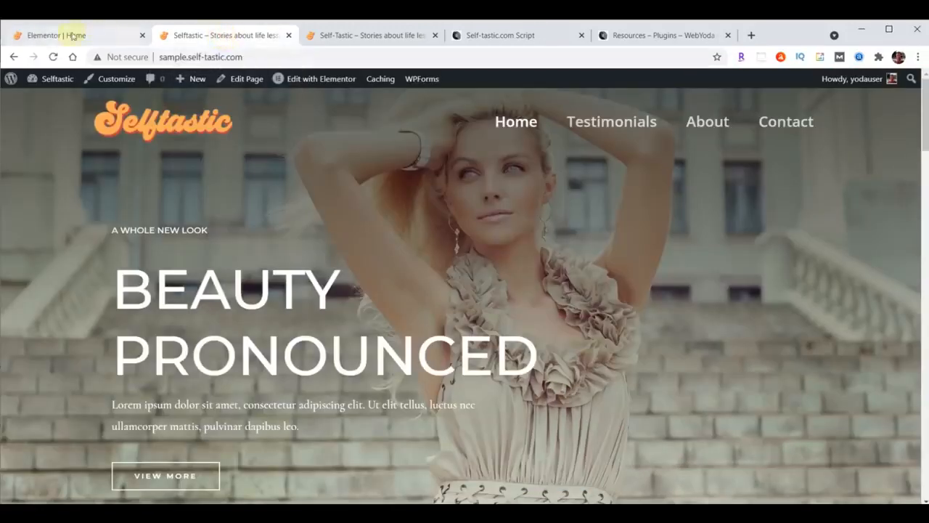
left_click(53, 56)
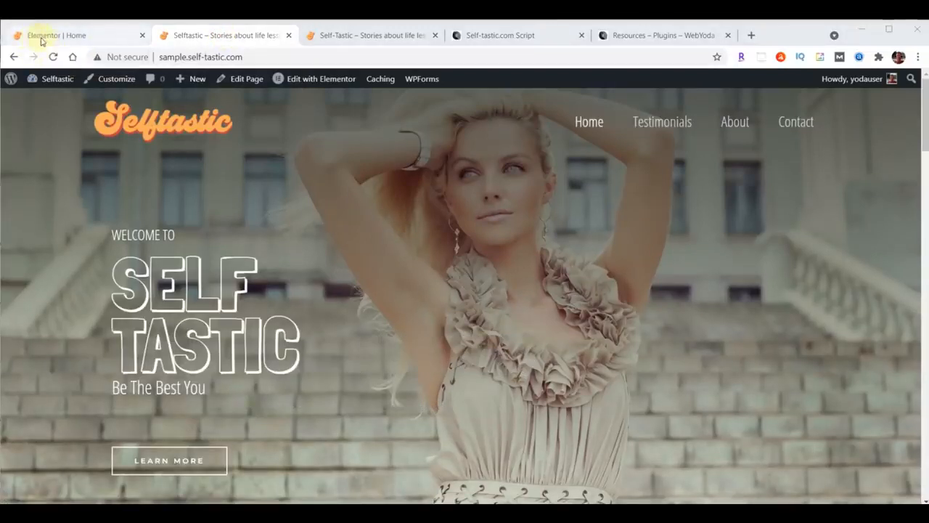
left_click(41, 36)
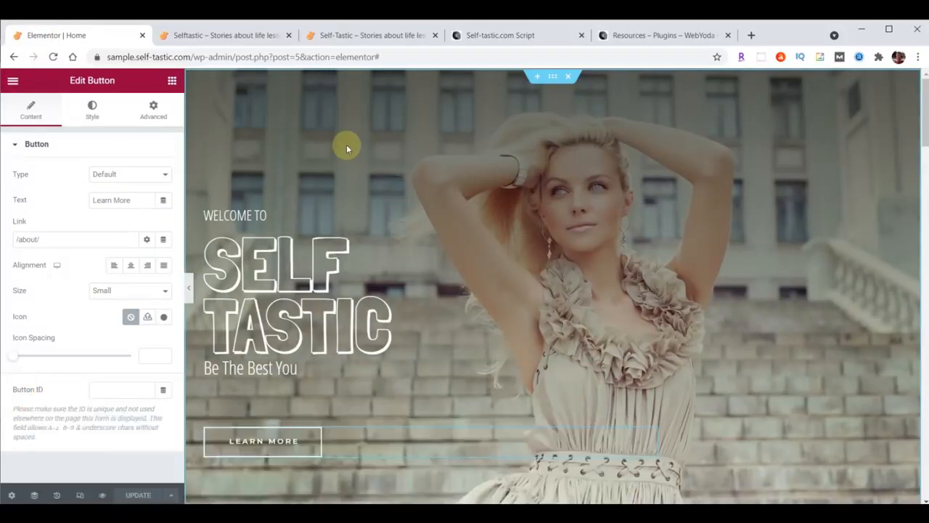
left_click(12, 81)
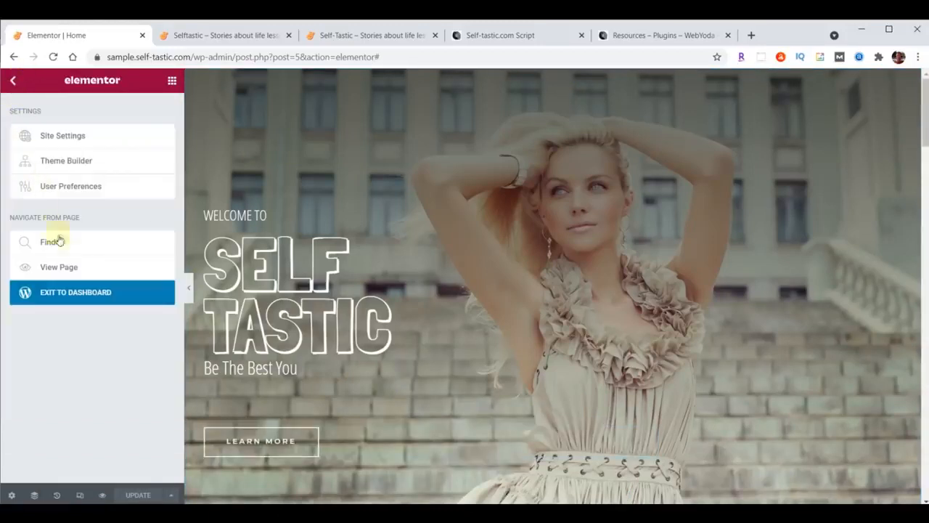
Upload intro-selftastic.mp4 from the downloaded site content folder into the Media Library
left_click(76, 294)
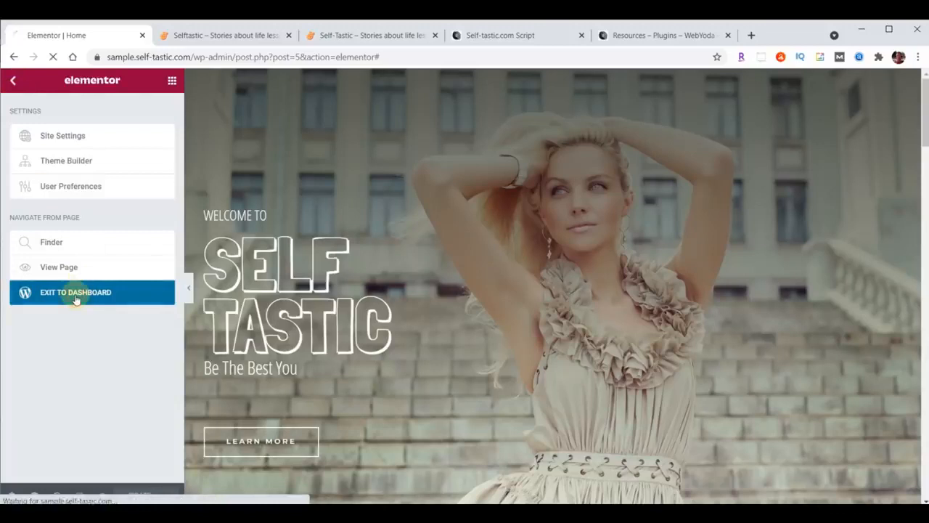
left_click(35, 154)
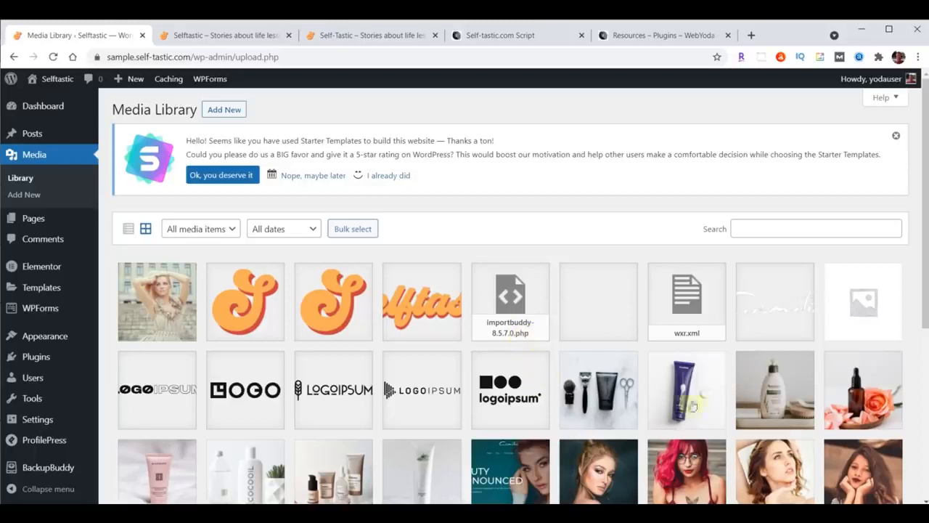
left_click(537, 513)
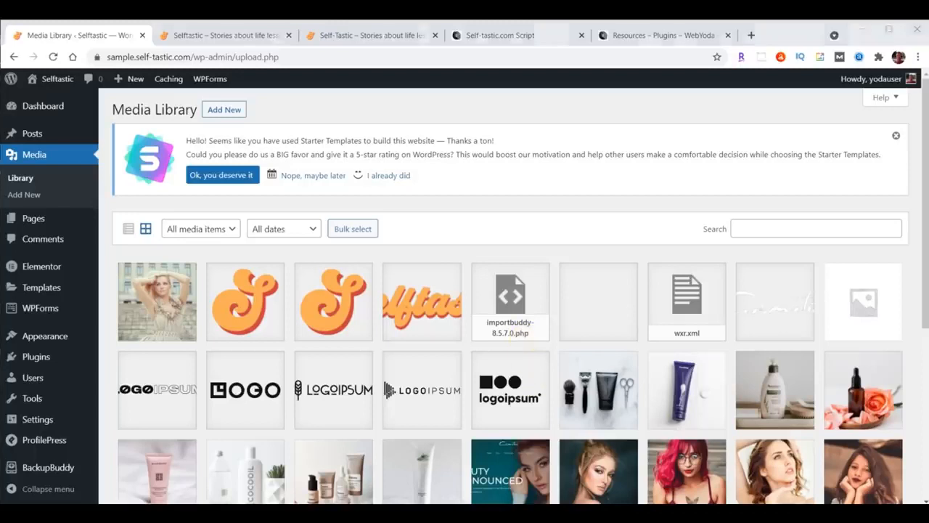
scroll(821, 247, "down", 3)
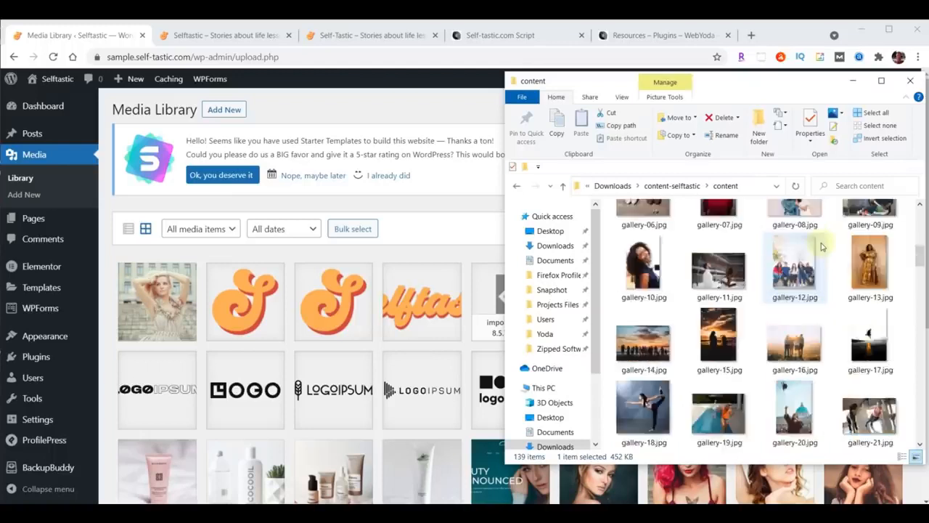
scroll(822, 247, "down", 5)
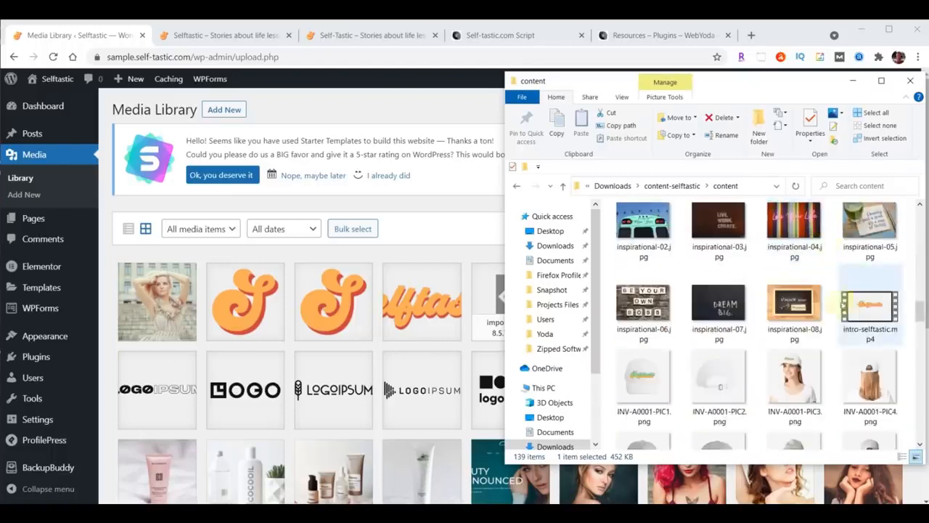
left_click_drag(870, 314, 329, 330)
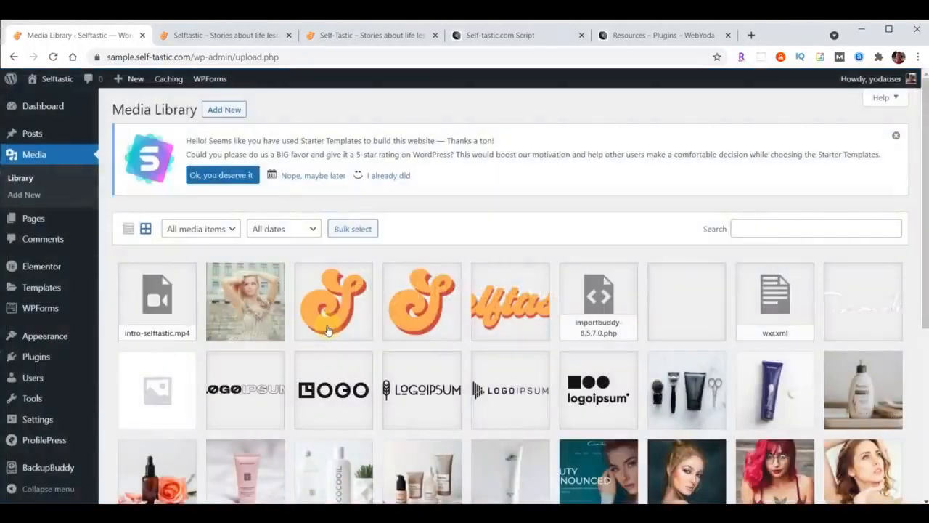
Copy the intro-selftastic.mp4 file URL, then go to the Pages list
left_click(170, 304)
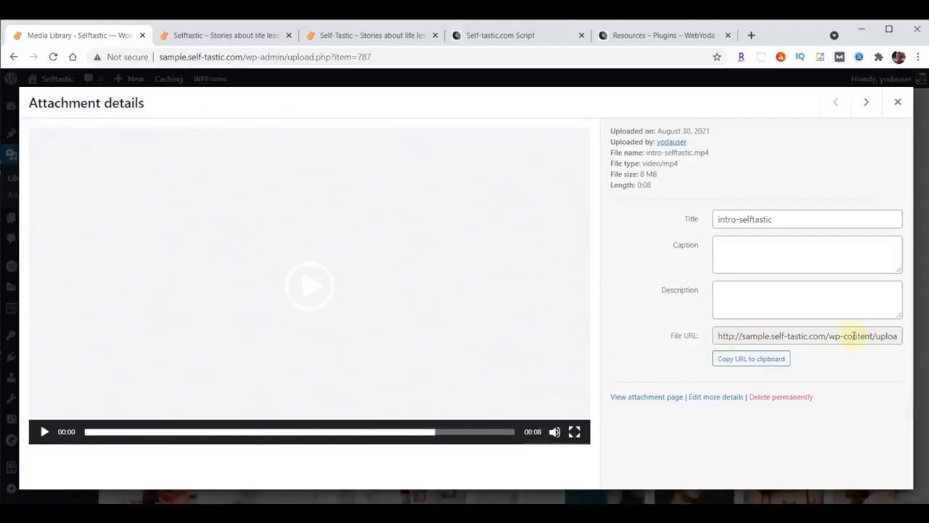
left_click(747, 361)
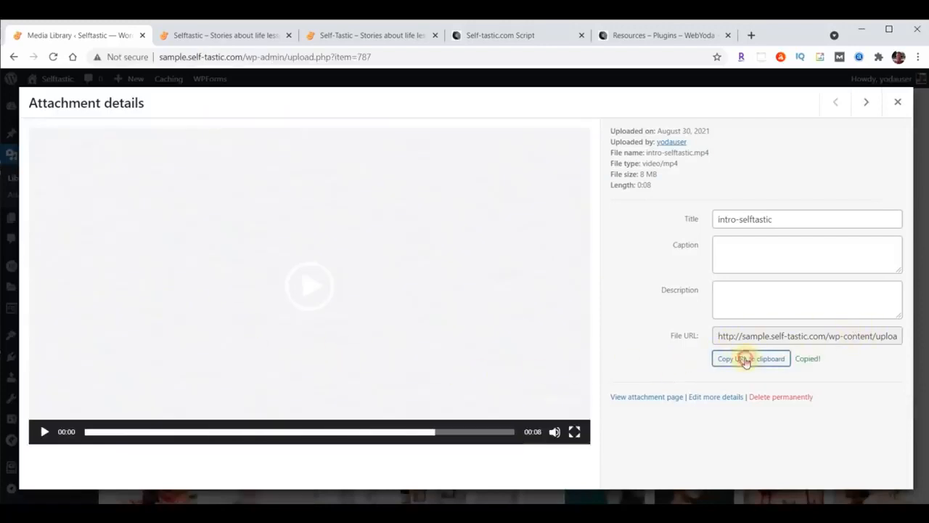
left_click(899, 103)
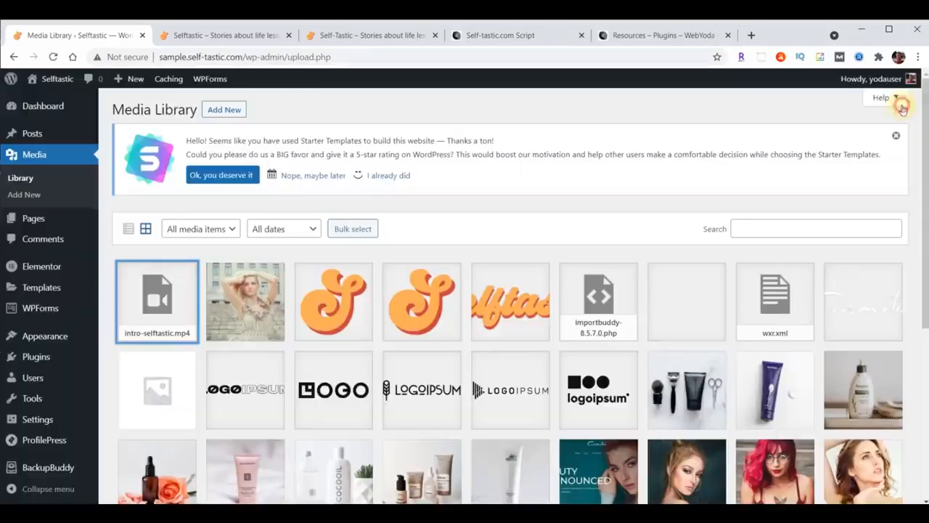
left_click(31, 221)
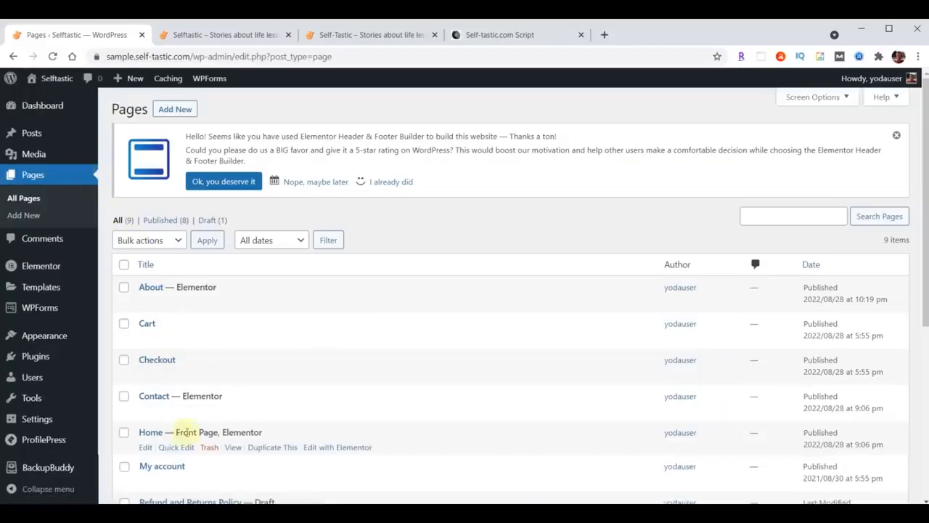
Set the Home hero section's background to the pasted intro-selftastic.mp4 video URL, playing once
left_click(338, 447)
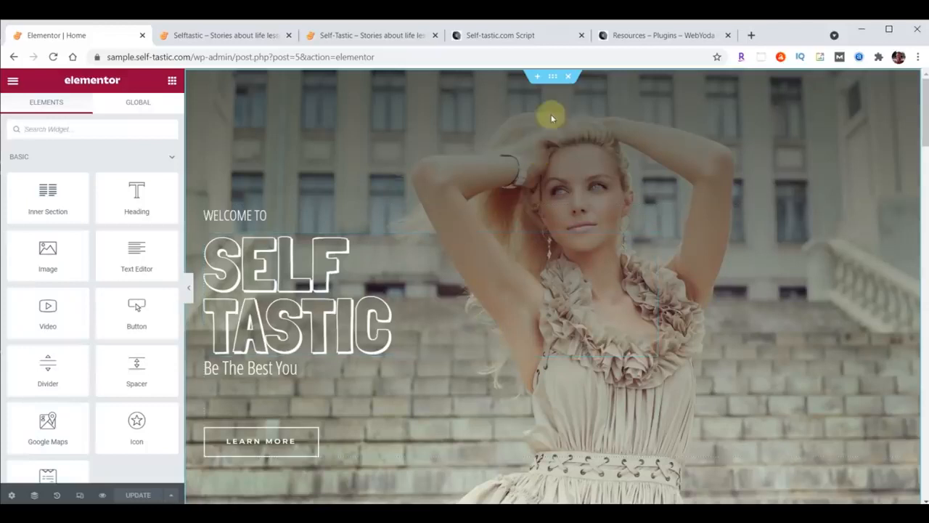
left_click(553, 76)
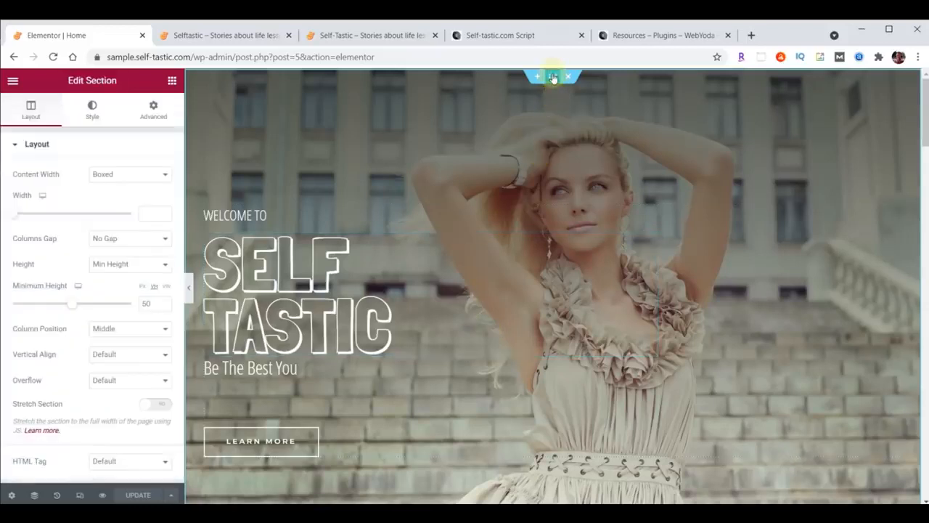
left_click(92, 110)
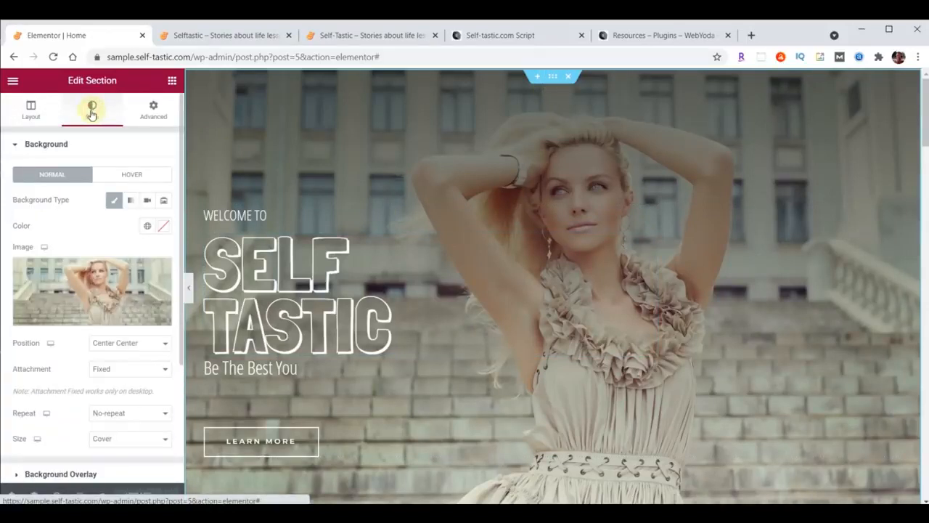
left_click(146, 203)
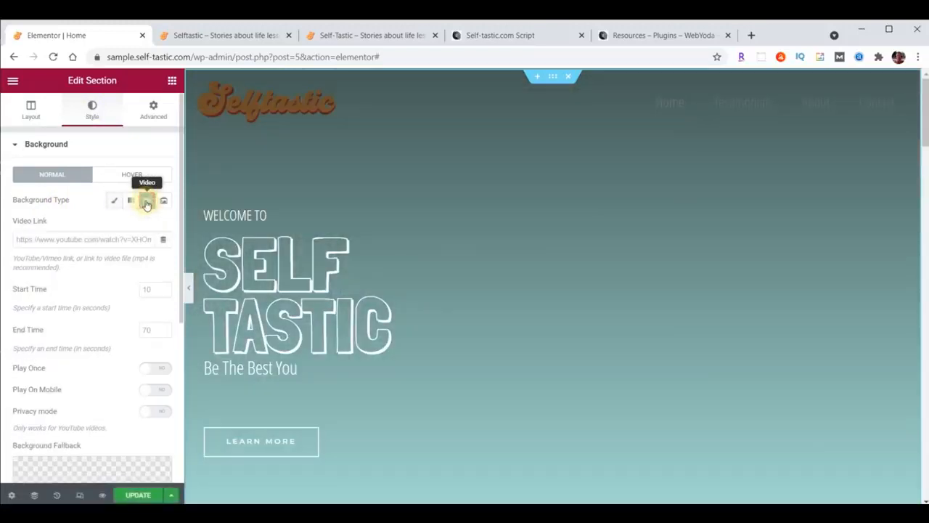
left_click(75, 239)
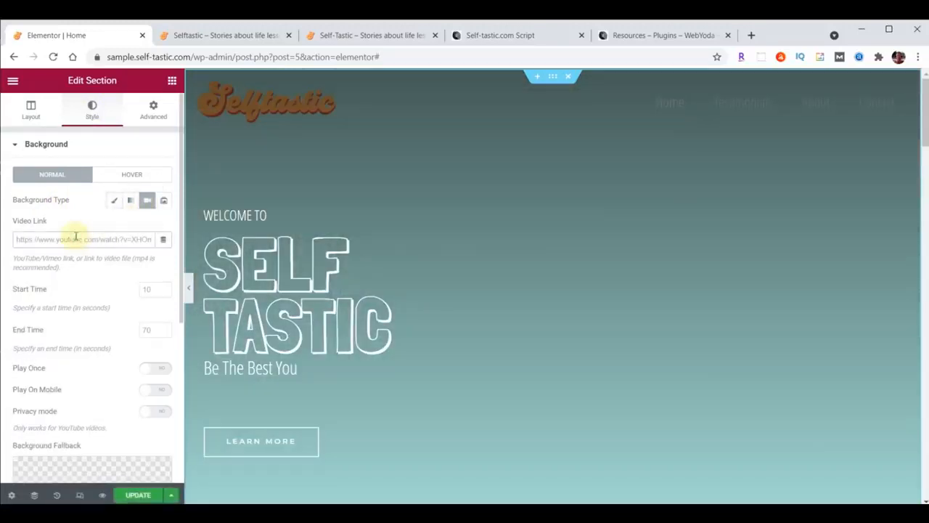
key("ctrl+v")
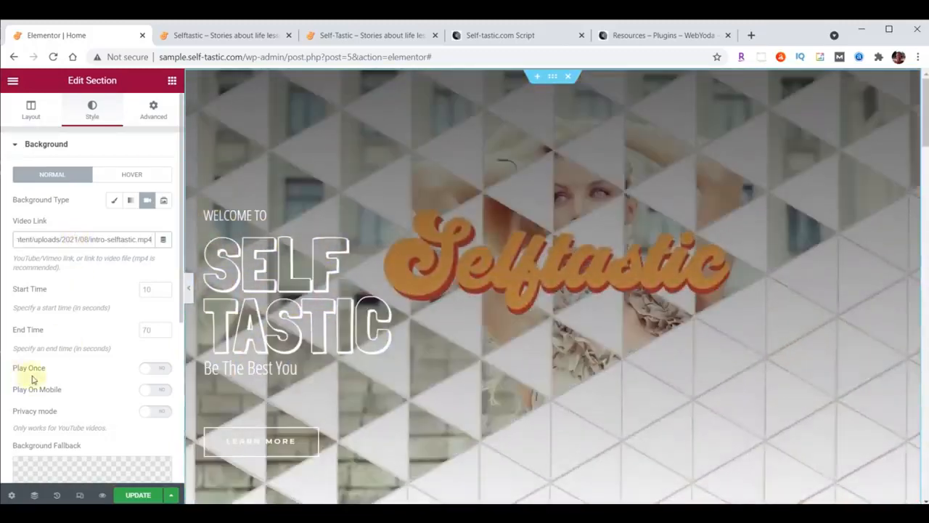
left_click(157, 370)
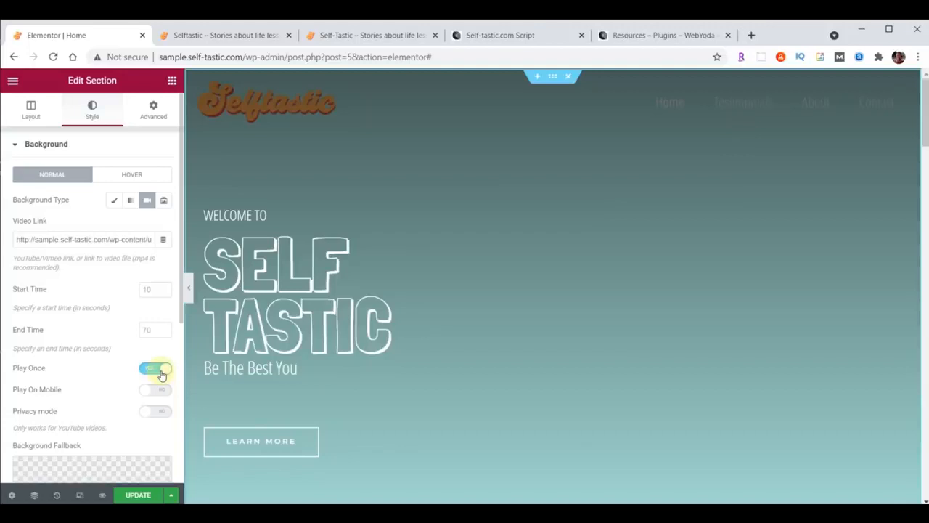
scroll(97, 273, "down", 5)
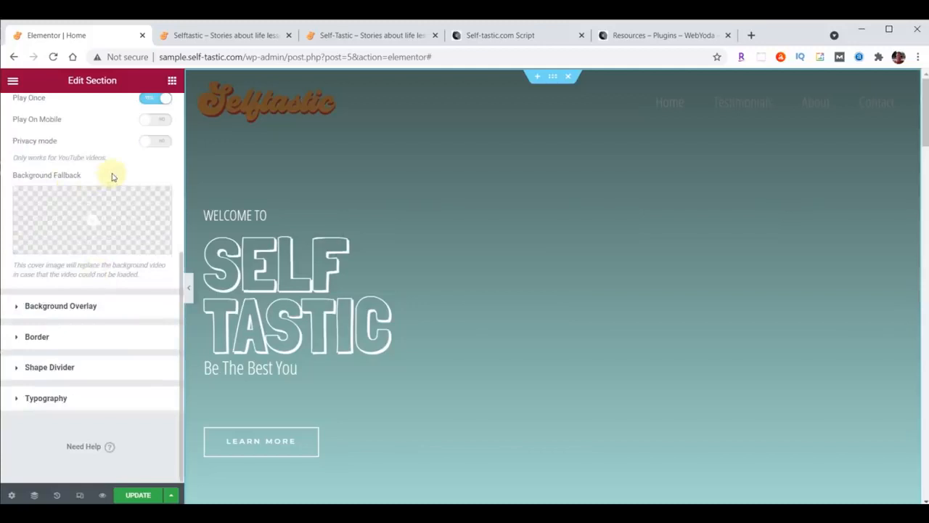
Set cover-home.jpg as the video background's fallback image
left_click(92, 219)
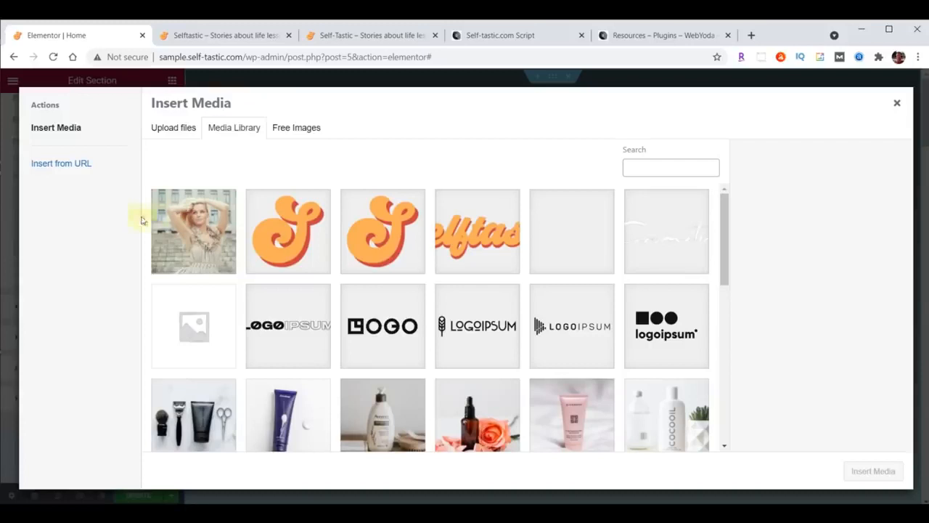
left_click(206, 237)
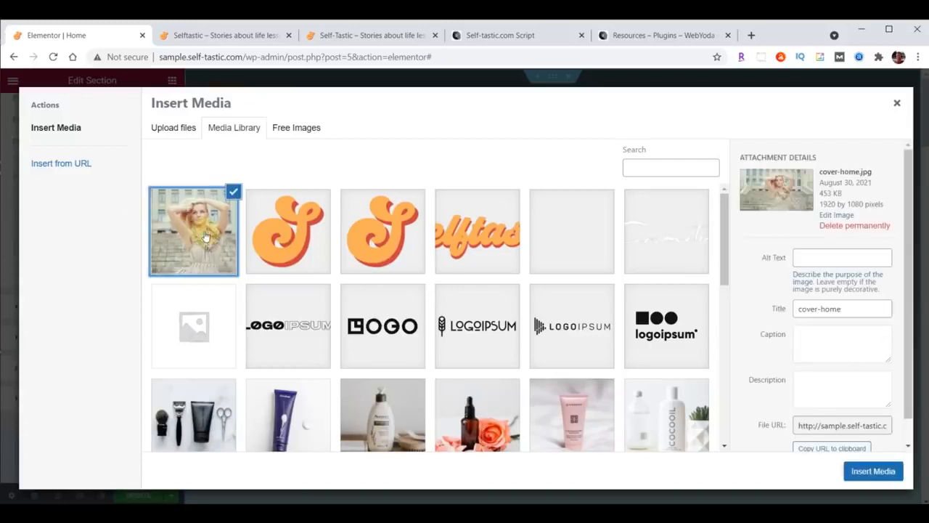
left_click(876, 472)
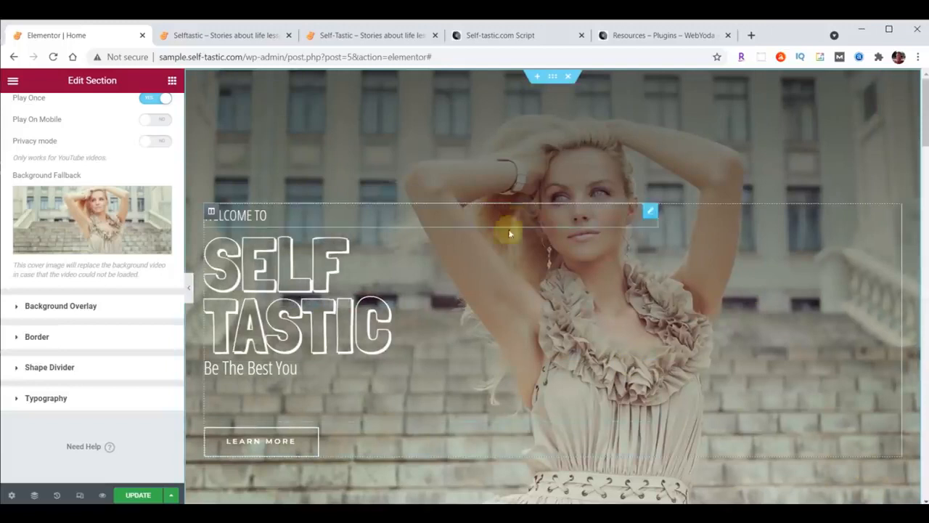
Save the page, reload the live Selftastic and self-tastic.com sites, and return to Elementor
left_click(138, 496)
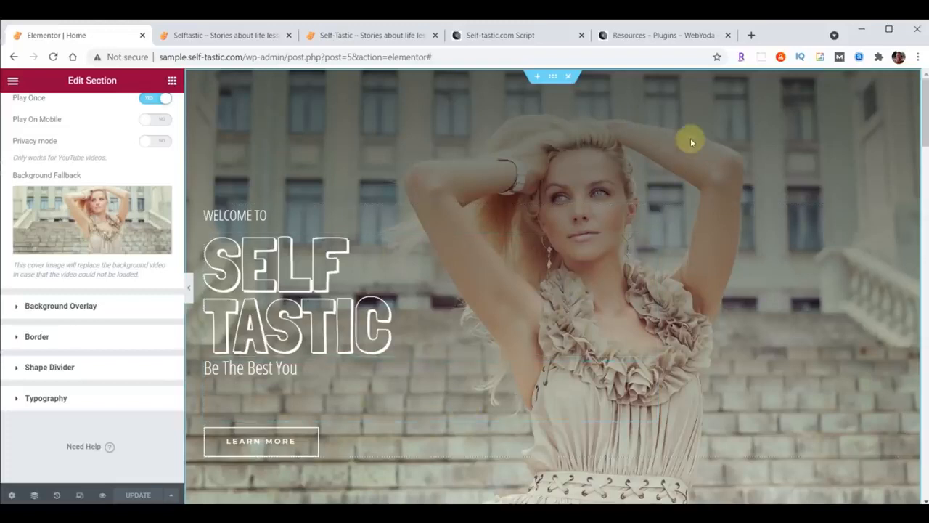
left_click(208, 34)
left_click(53, 58)
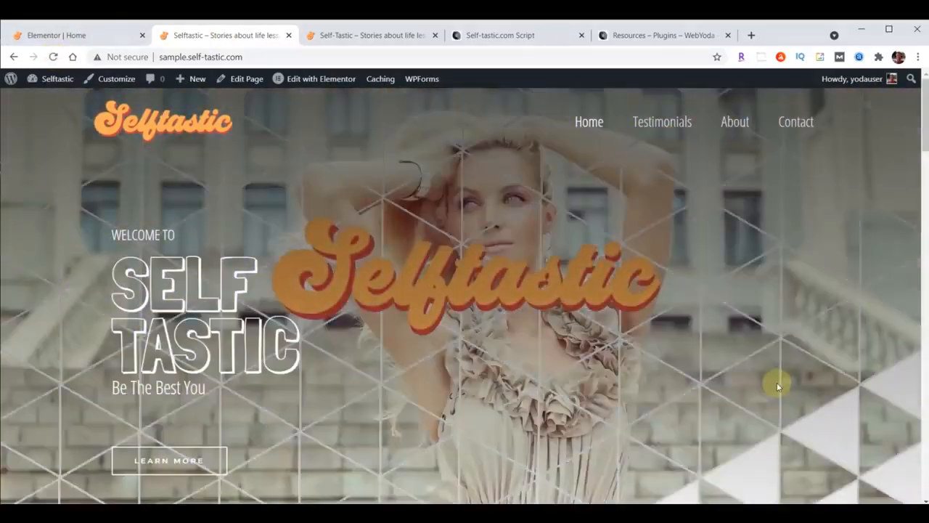
left_click(327, 33)
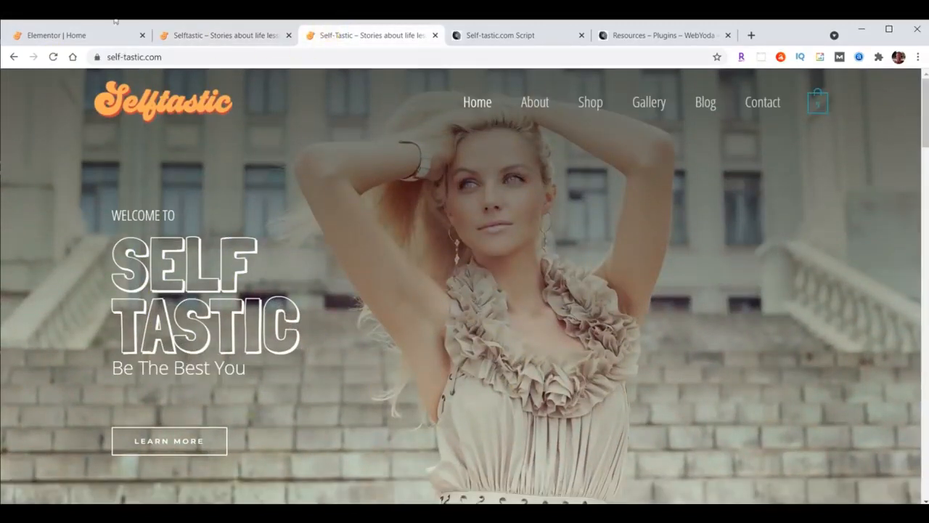
left_click(55, 57)
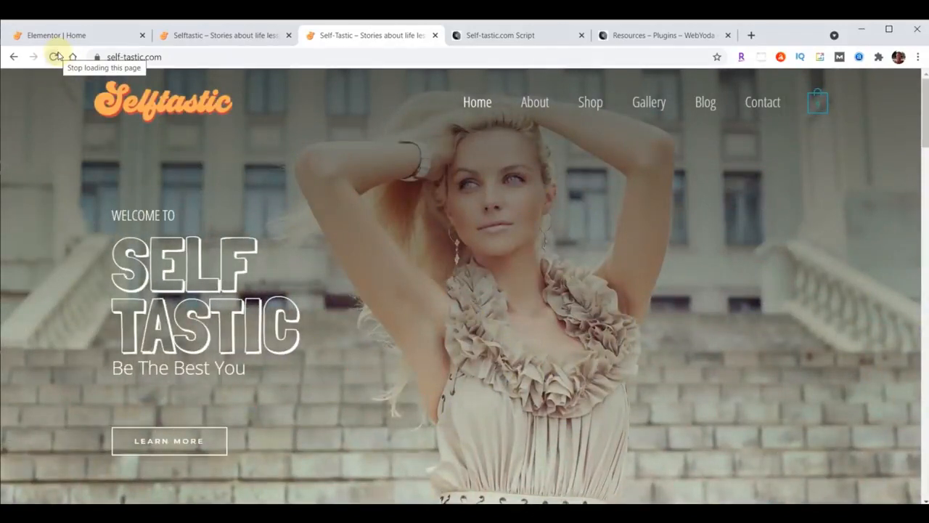
left_click(51, 35)
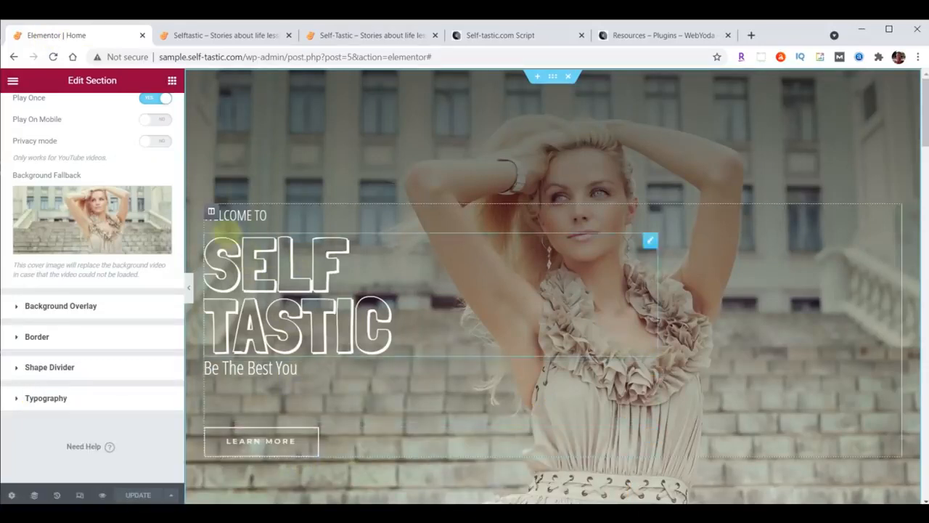
Give the hero text column a Fade In Left entrance animation with 8000 ms delay, then save
left_click(212, 214)
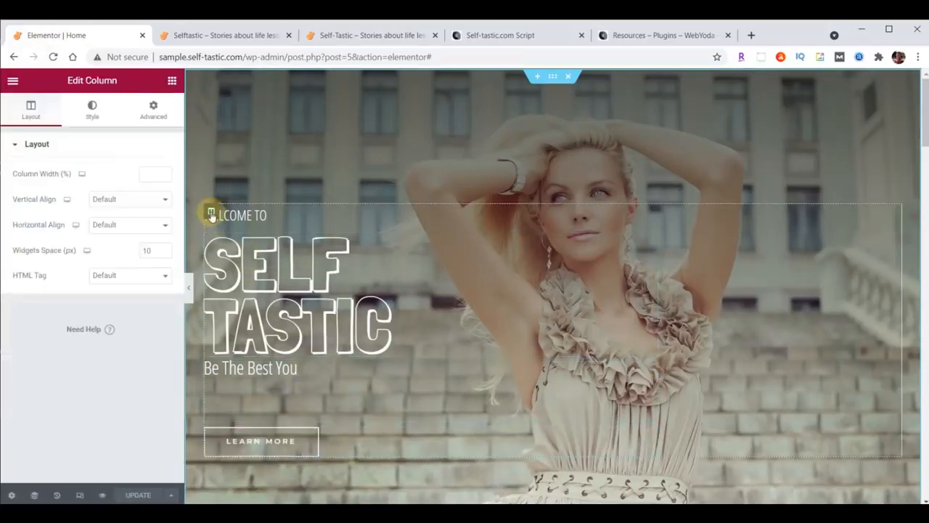
left_click(154, 112)
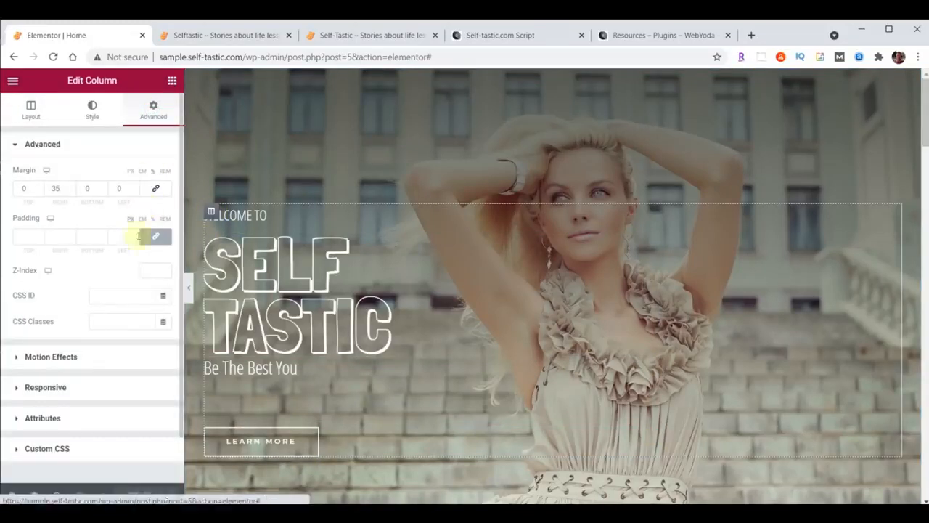
left_click(37, 357)
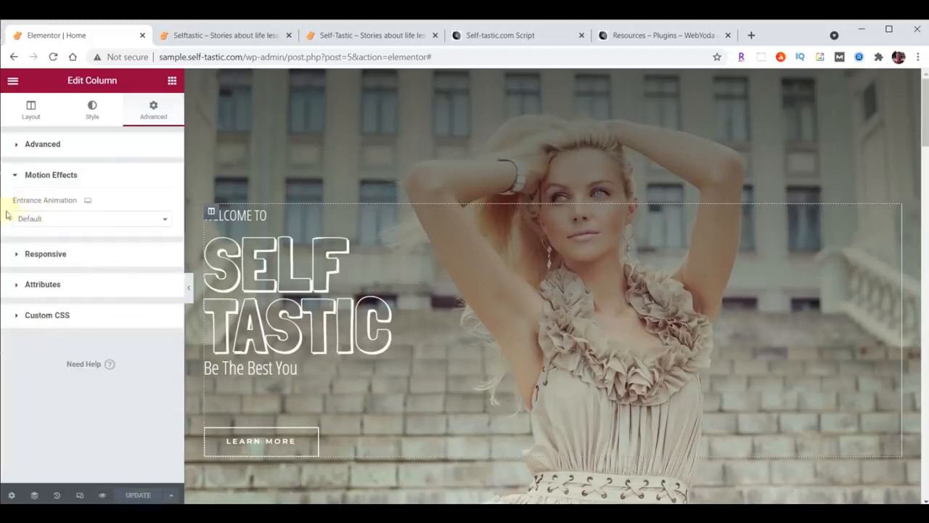
left_click(165, 221)
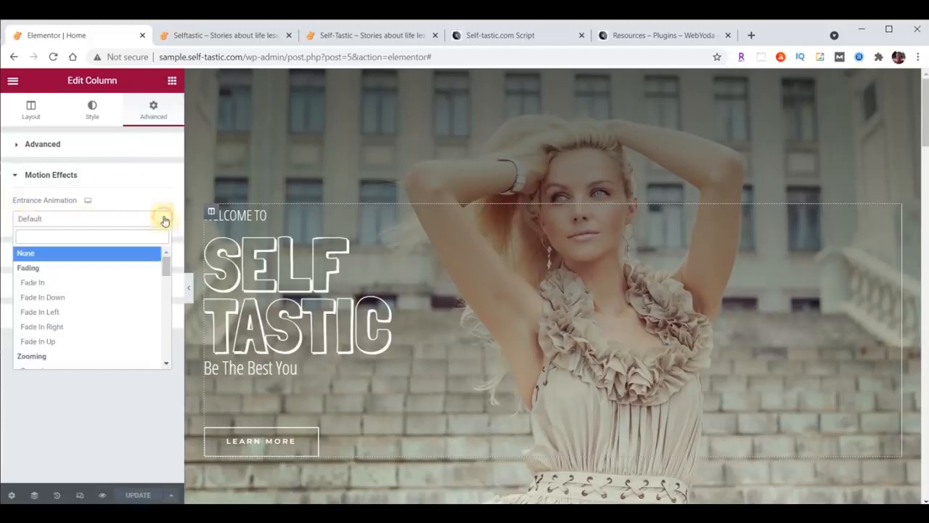
left_click(53, 314)
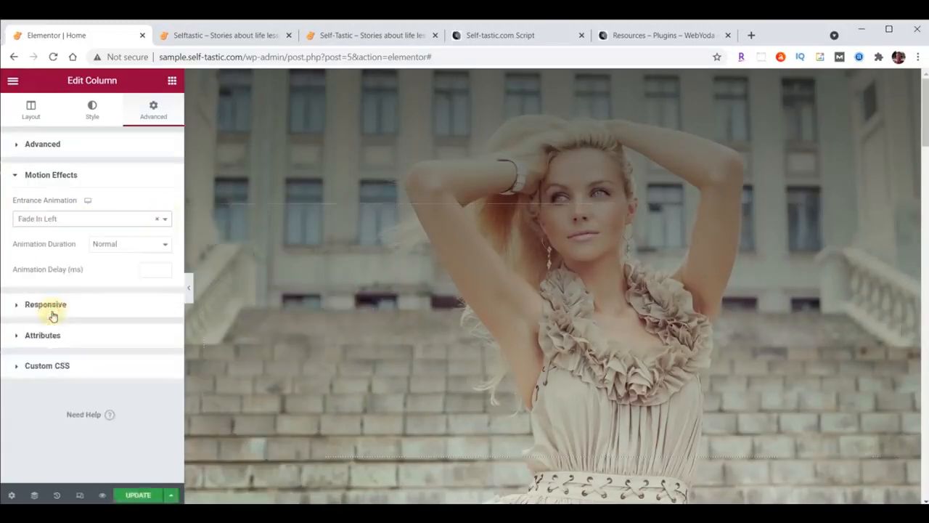
left_click(149, 272)
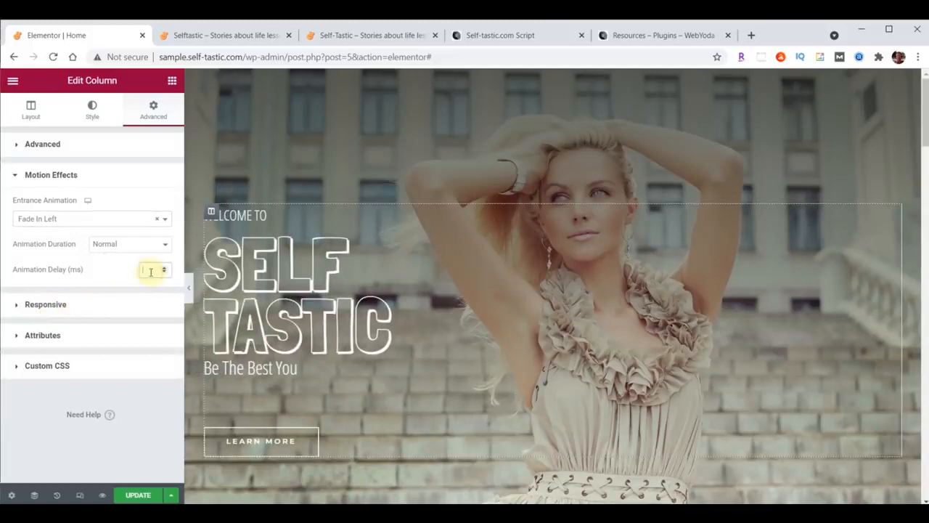
type("800")
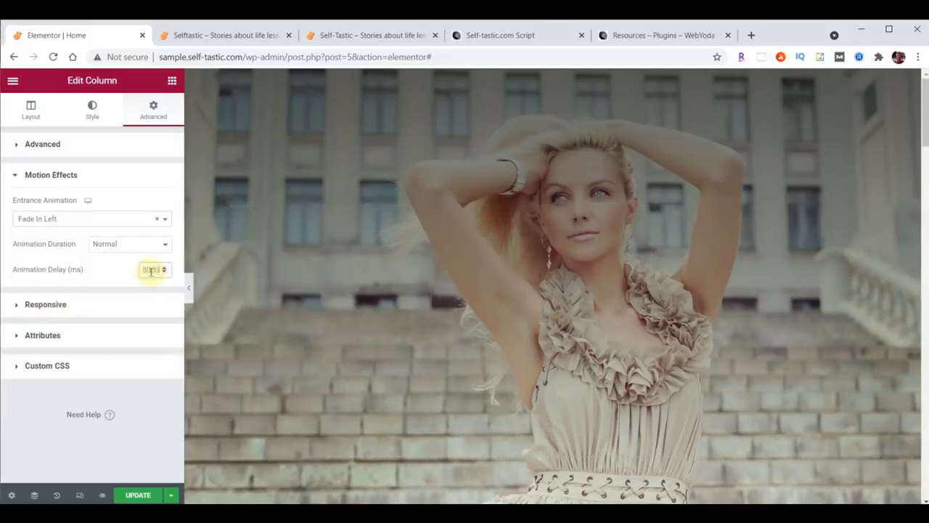
type("0")
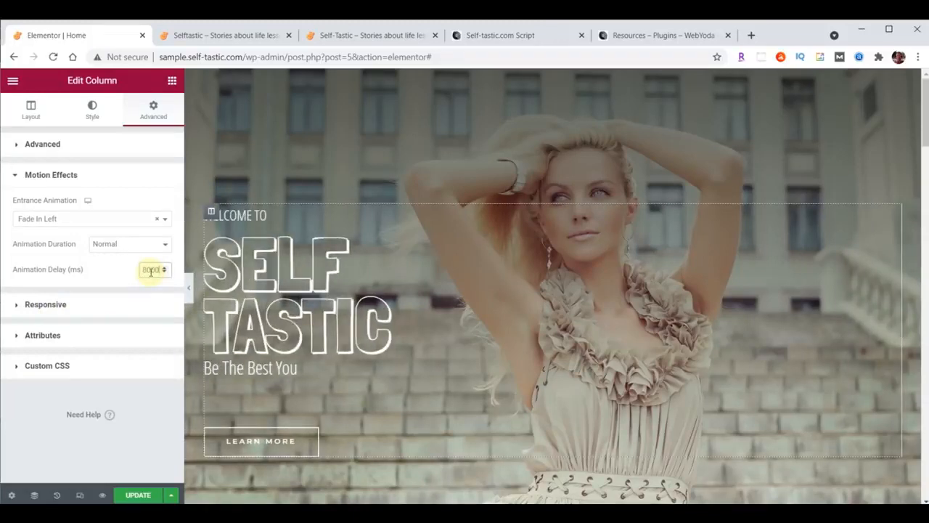
left_click(138, 495)
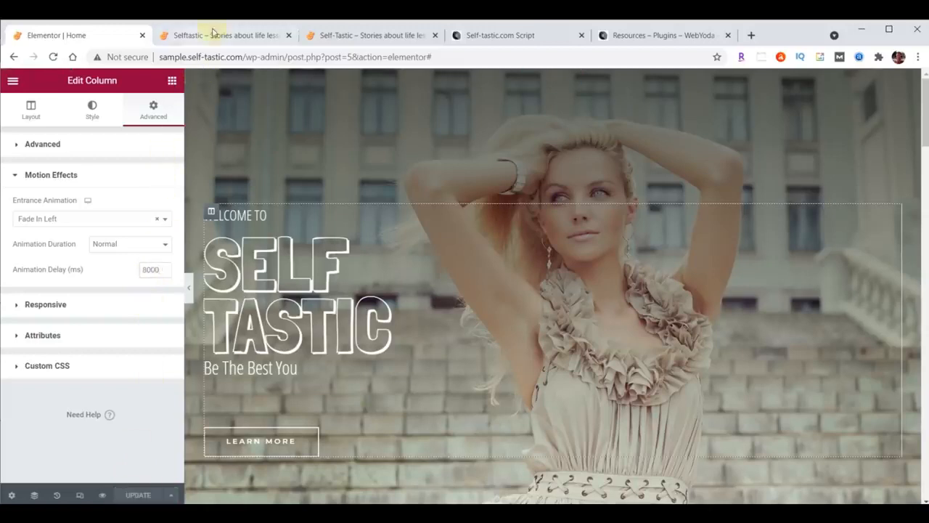
left_click(213, 34)
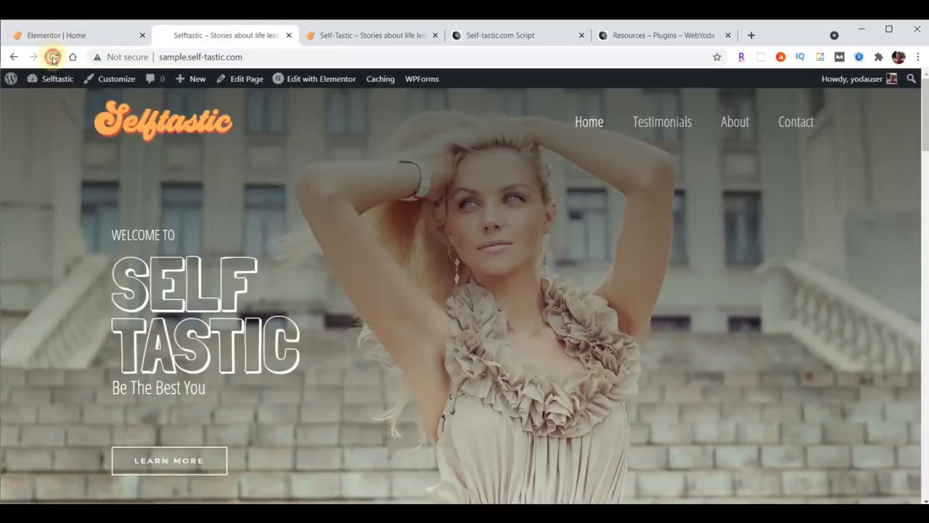
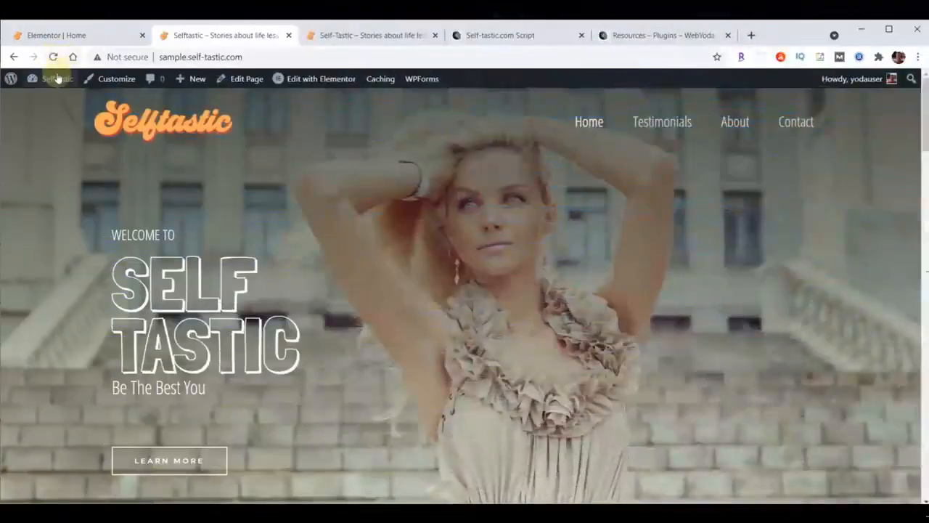
Return to the Elementor Home editor and bring the teal section's product shortcode into view
mouse_move(58, 79)
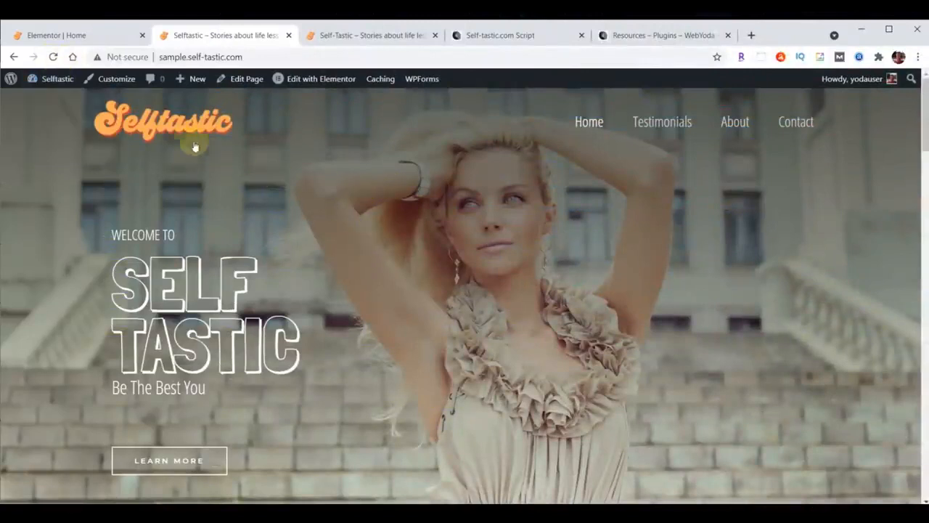
left_click(72, 35)
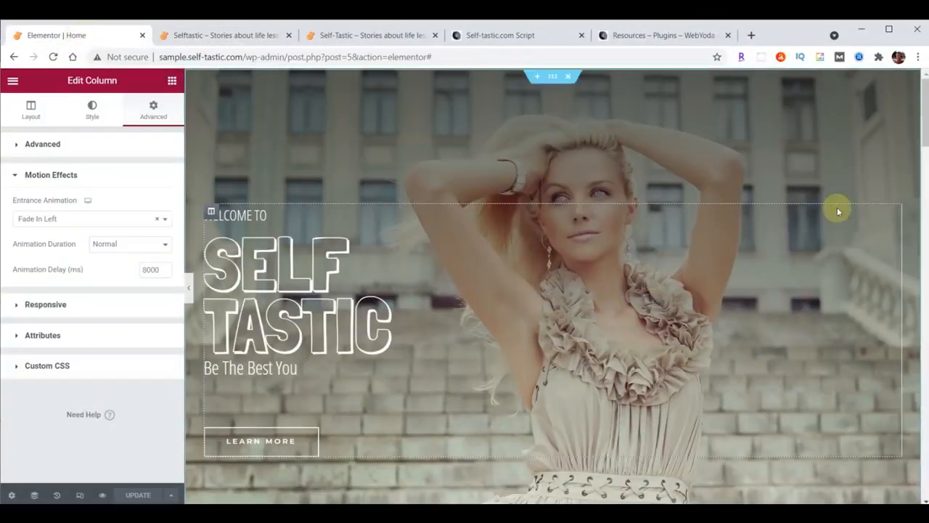
scroll(837, 210, "down", 2)
scroll(836, 210, "down", 2)
scroll(837, 209, "up", 2)
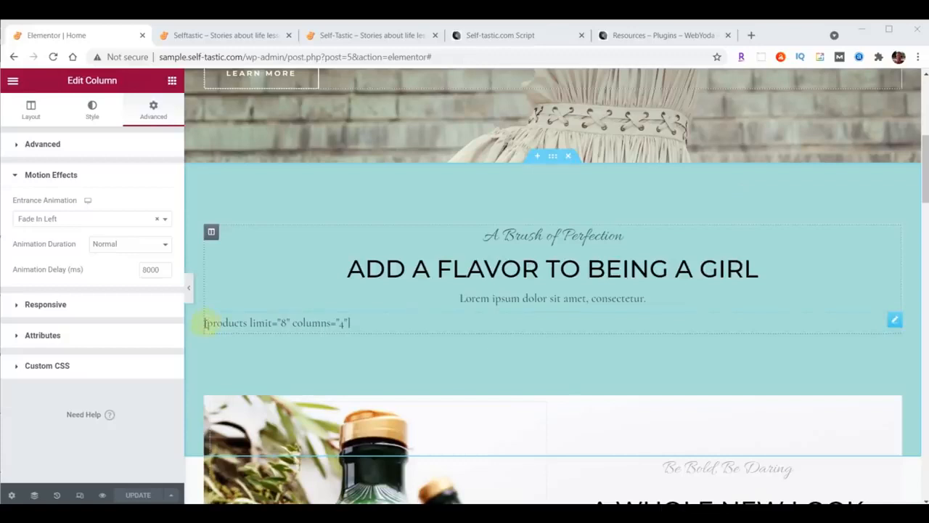
right_click(895, 320)
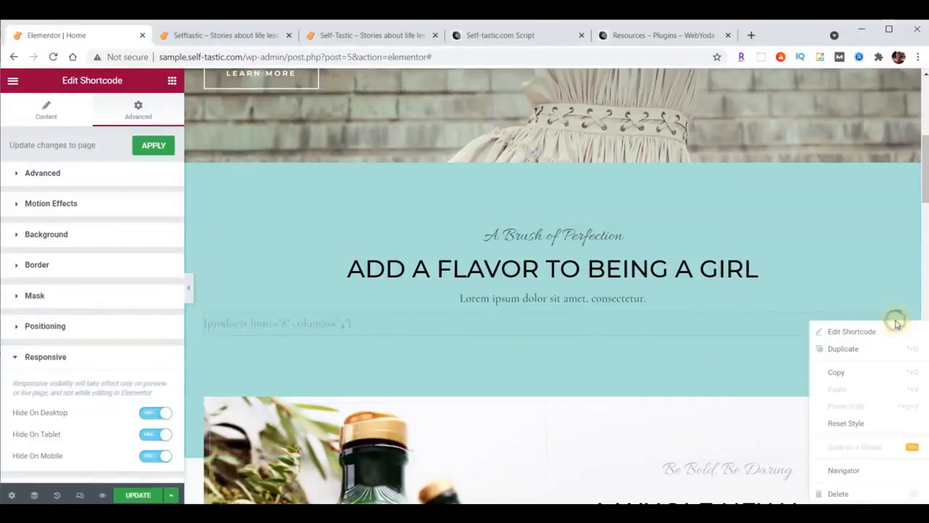
Delete the product shortcode block and the 'A Brush of Perfection' heading
left_click(839, 494)
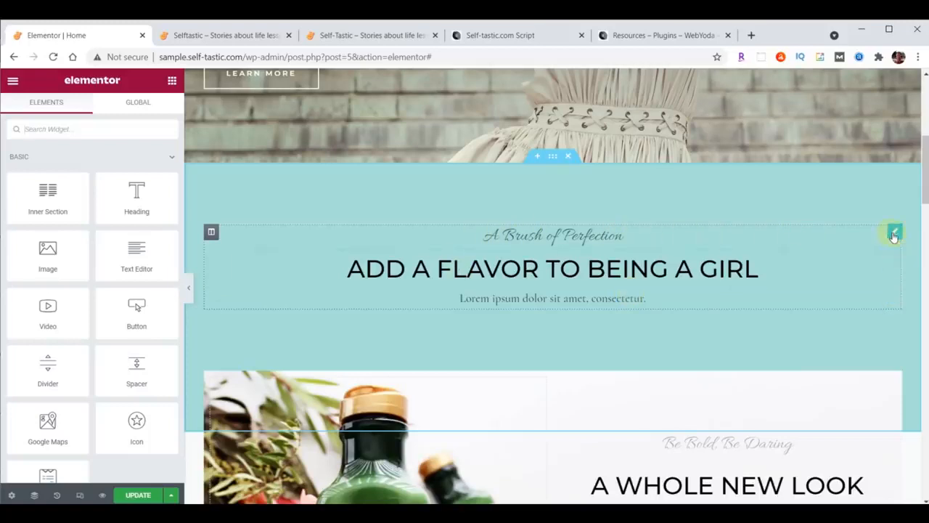
right_click(895, 236)
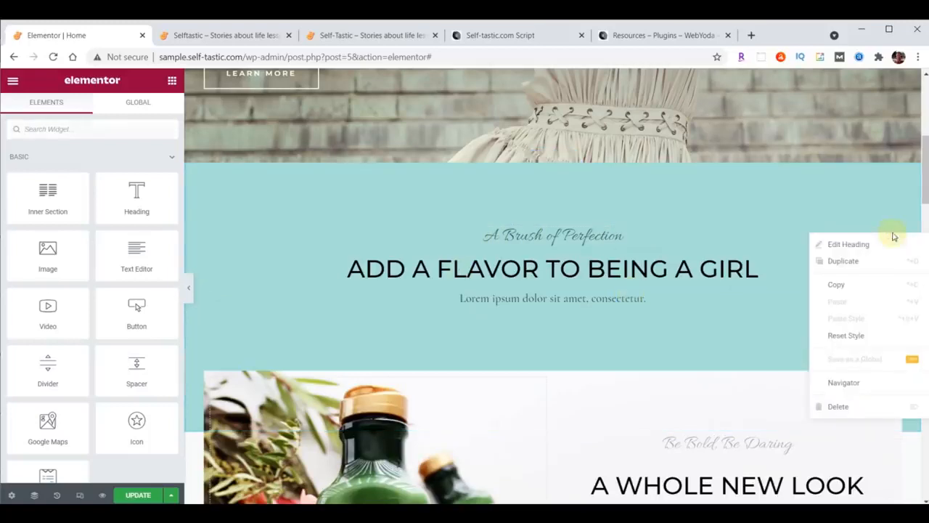
left_click(843, 406)
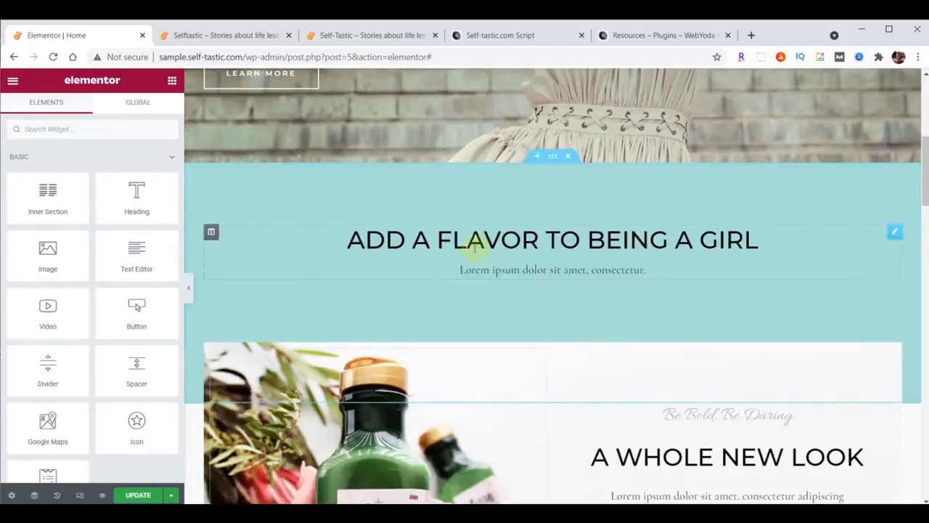
Retitle the main heading 'Advice and encouragement on improving yourself'
left_click(512, 240)
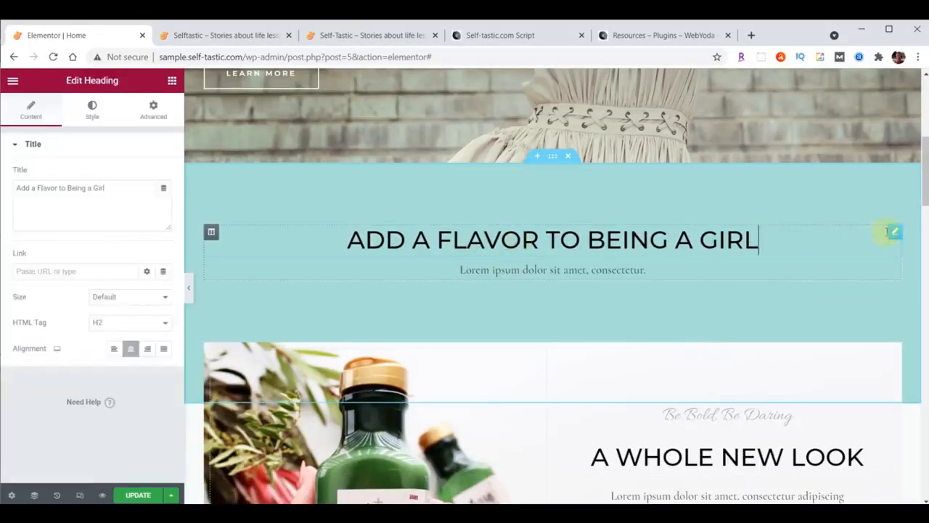
left_click_drag(18, 190, 141, 189)
type("Advice and encouragement on improving yourself")
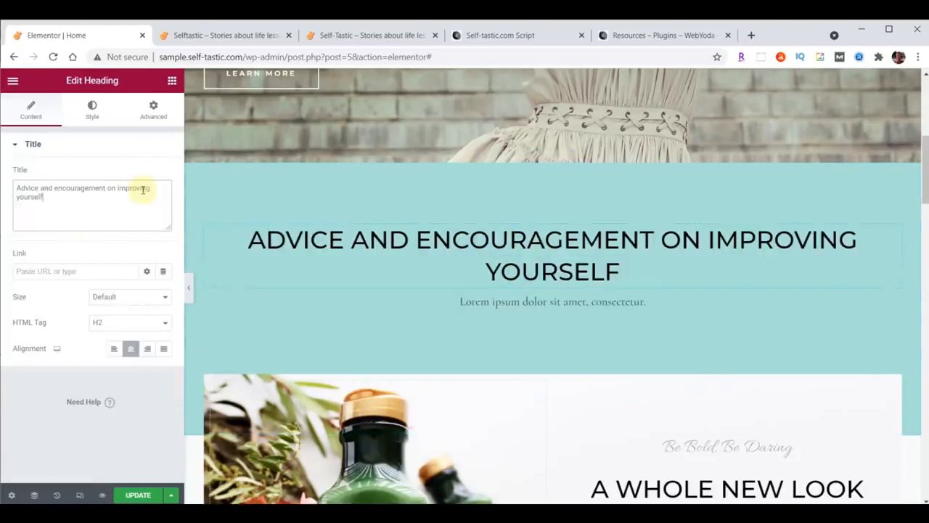
left_click(93, 112)
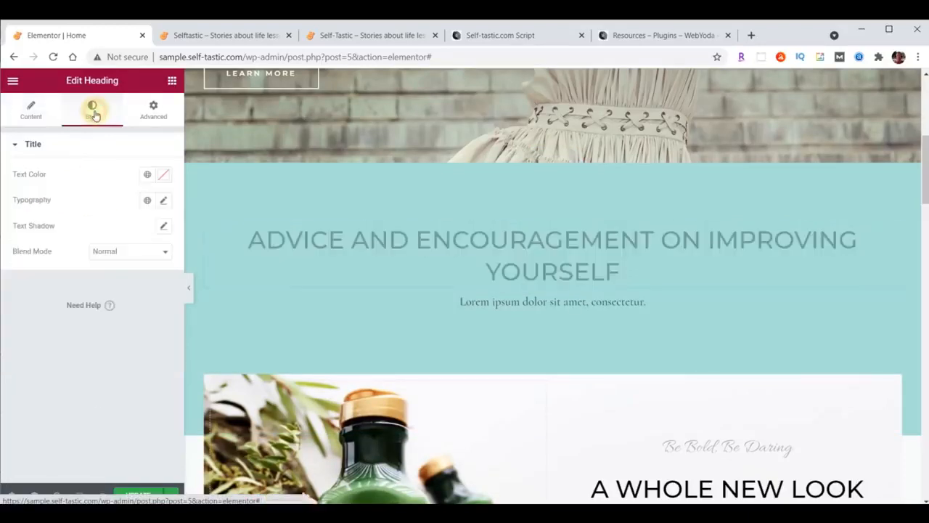
Set the heading's text colour to 725F4D
left_click(163, 175)
type("725F4D")
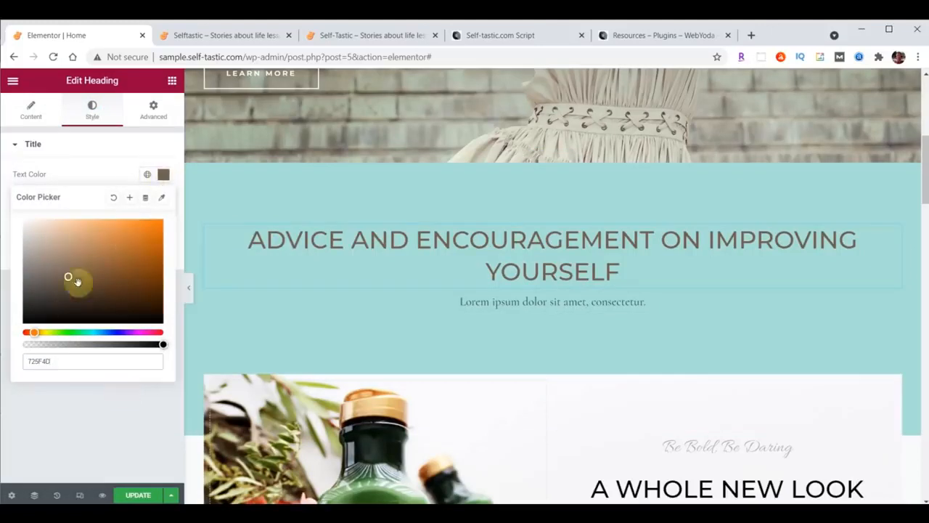
left_click(164, 177)
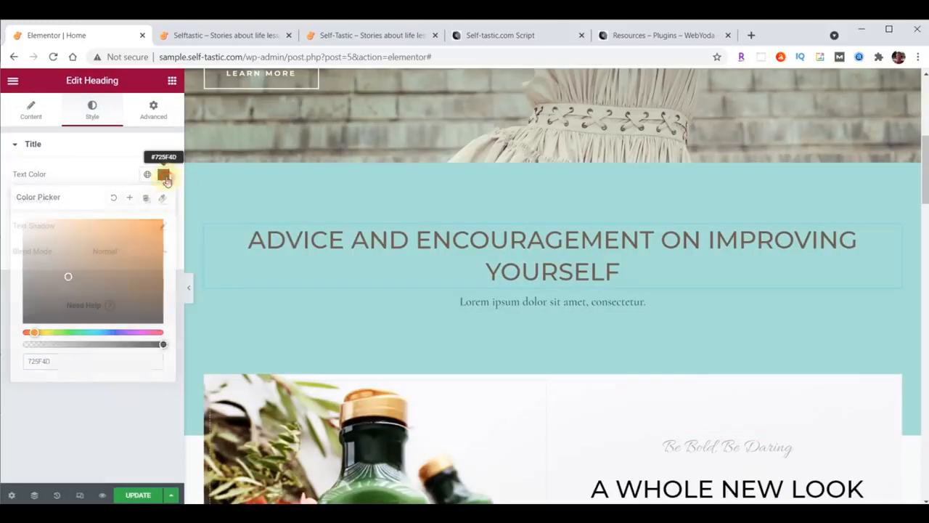
left_click(164, 177)
left_click(165, 177)
left_click(164, 177)
left_click(165, 177)
Set the heading's font family to Open Sans Condensed
left_click(162, 202)
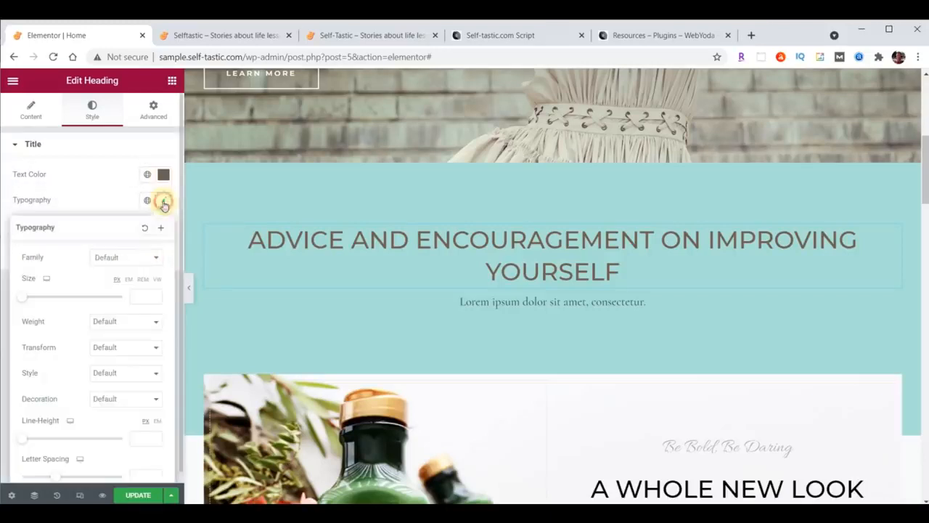
left_click(125, 260)
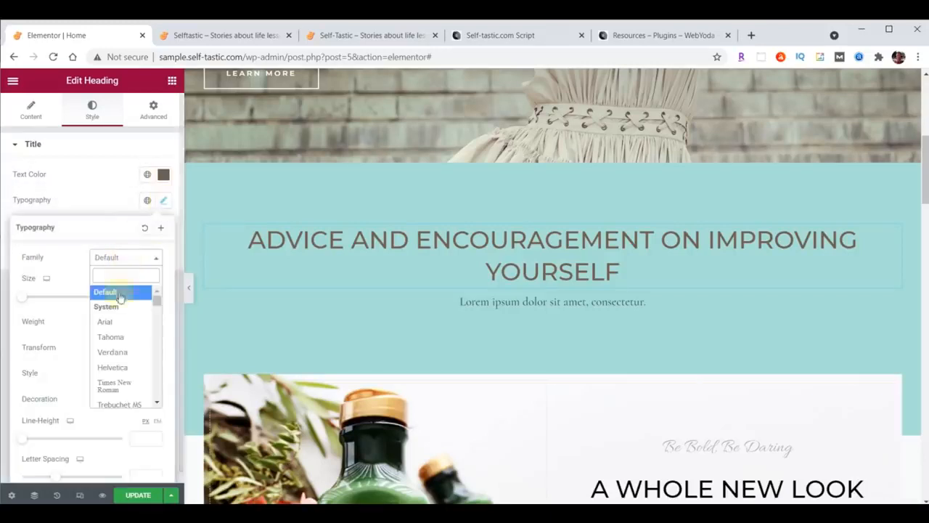
type("Open")
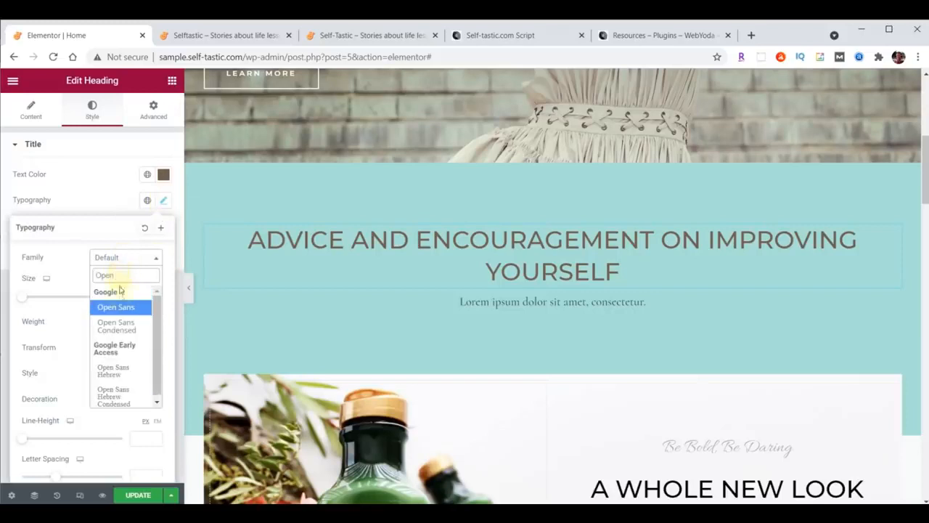
left_click(115, 326)
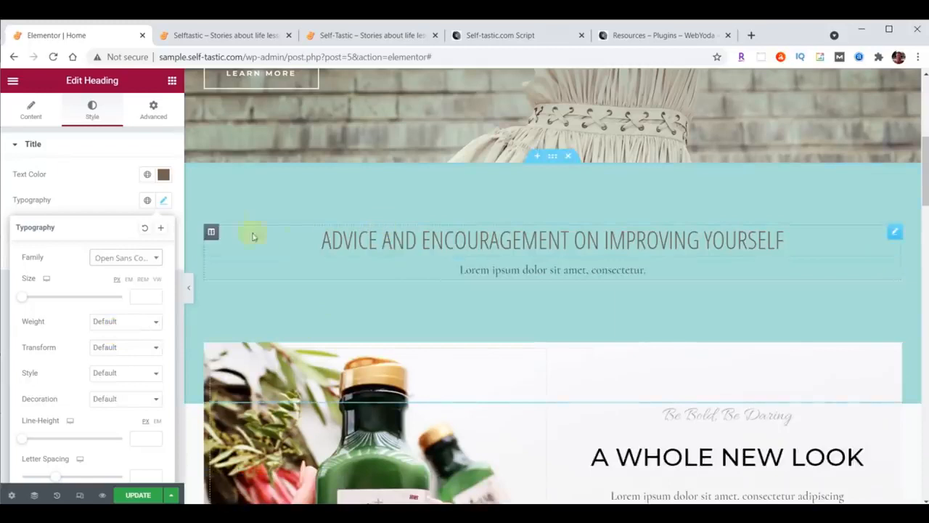
Give the heading linked padding of 20 px on all four sides
left_click(154, 115)
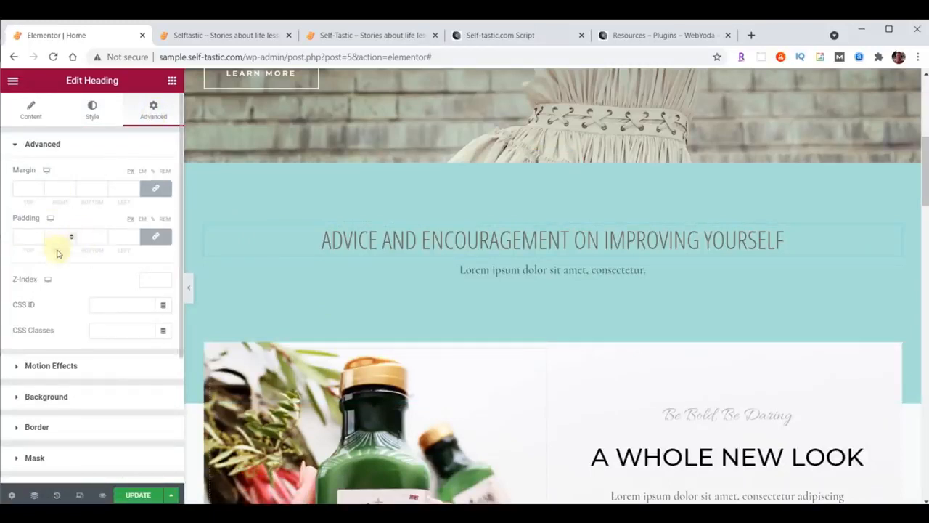
left_click(157, 238)
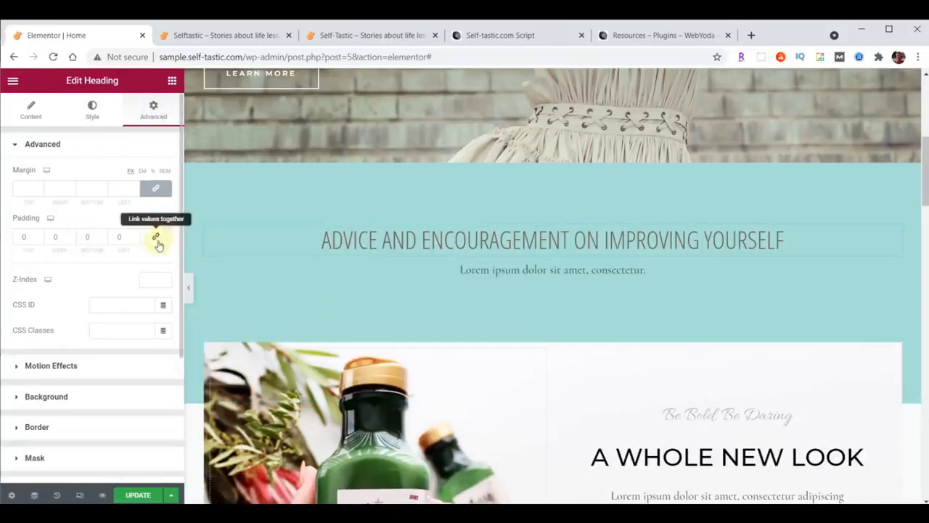
left_click(158, 244)
left_click(158, 244)
left_click(158, 244)
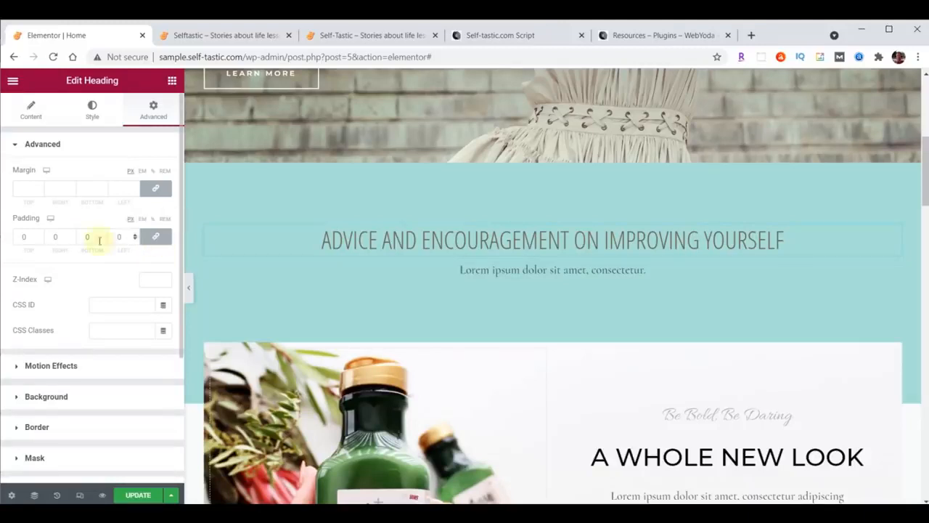
left_click(40, 234)
left_click(40, 234)
left_click(40, 234)
left_click(40, 235)
left_click(39, 235)
left_click(40, 234)
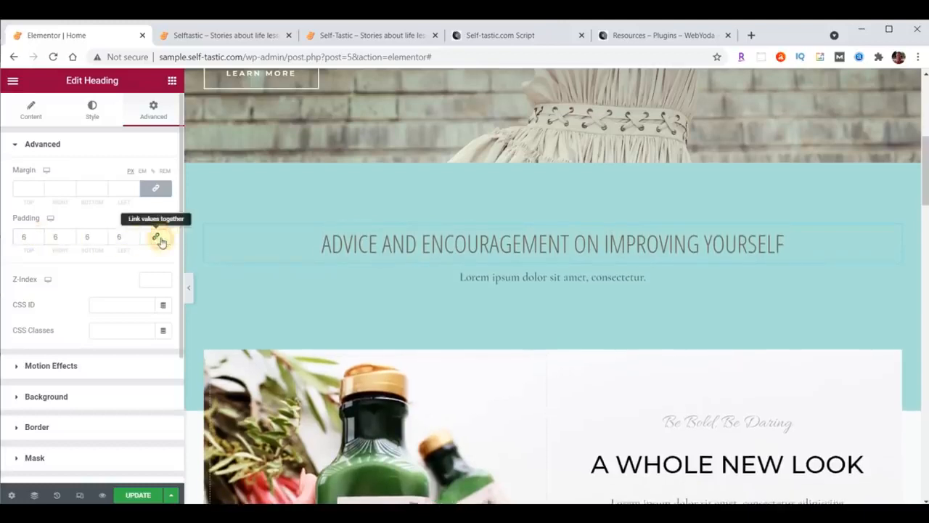
left_click(158, 238)
left_click(40, 239)
left_click(40, 239)
left_click(40, 239)
left_click(40, 239)
left_click(40, 239)
left_click(40, 239)
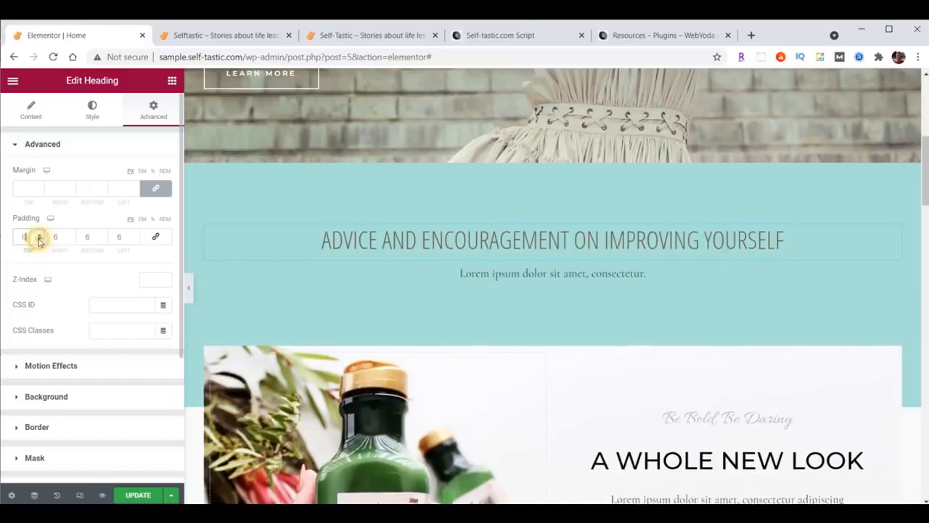
left_click(156, 239)
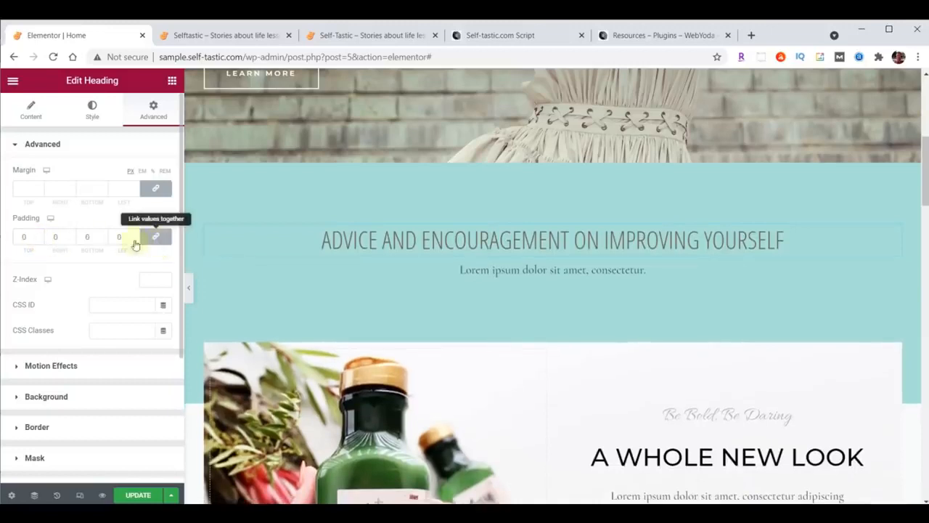
double_click(23, 237)
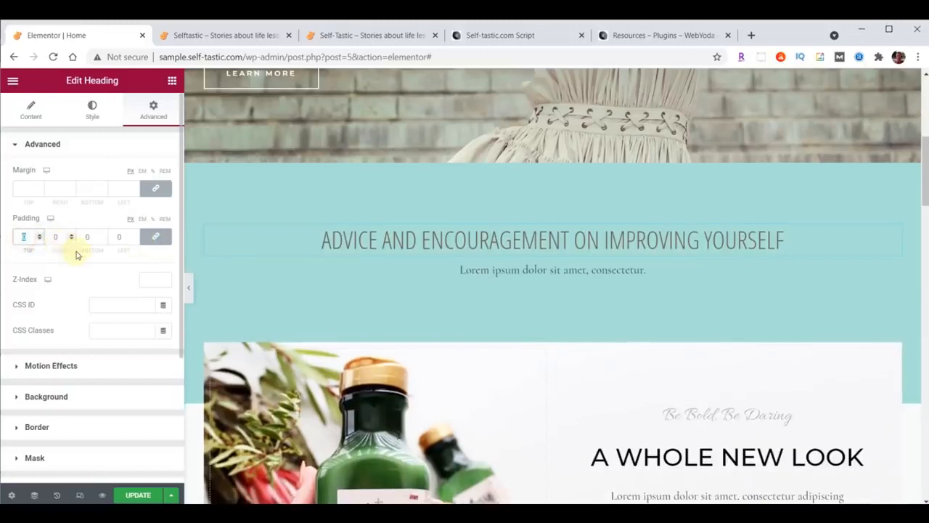
type("20")
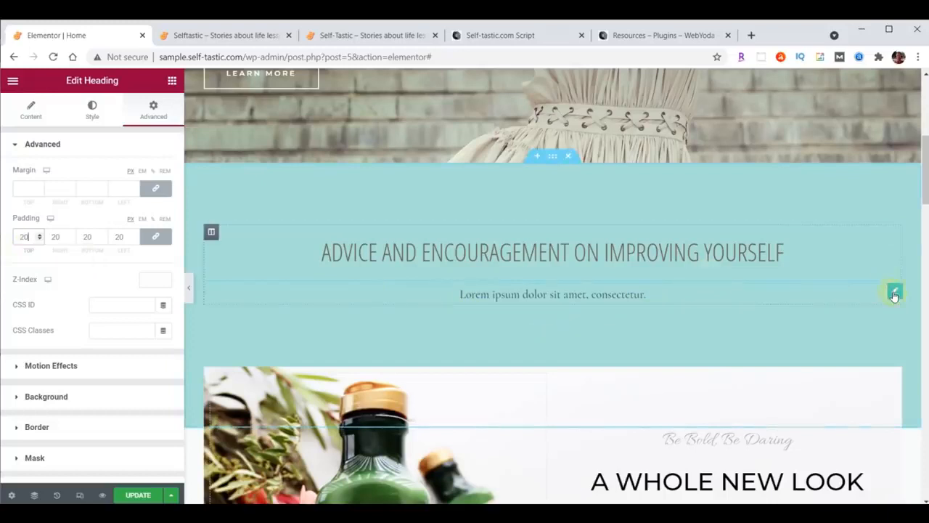
Delete the Lorem ipsum text block and place an inner section into the teal section
right_click(894, 295)
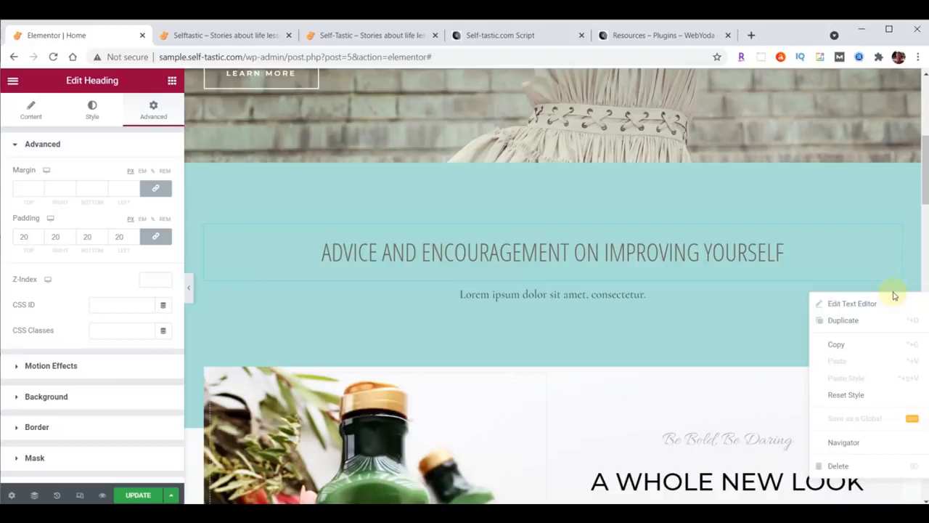
left_click(846, 466)
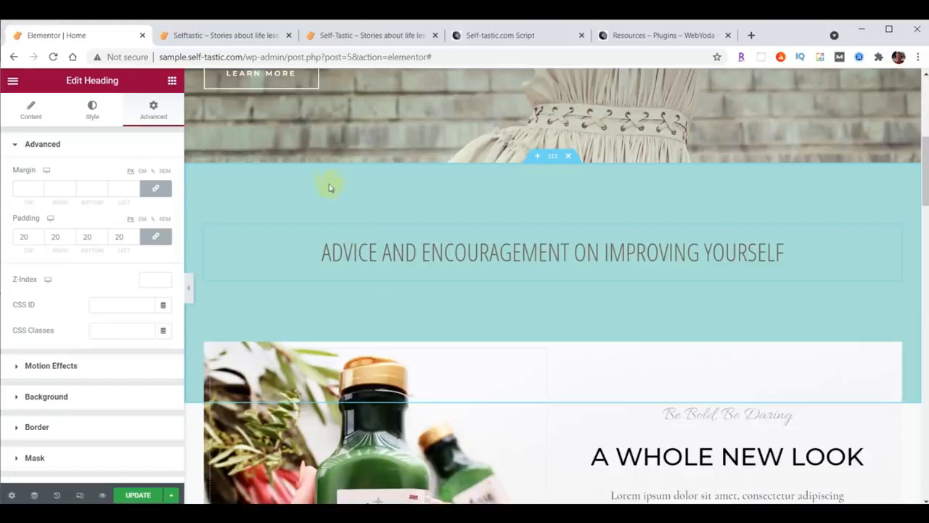
left_click(172, 81)
scroll(135, 287, "down", 10)
scroll(135, 286, "down", 15)
scroll(135, 281, "up", 8)
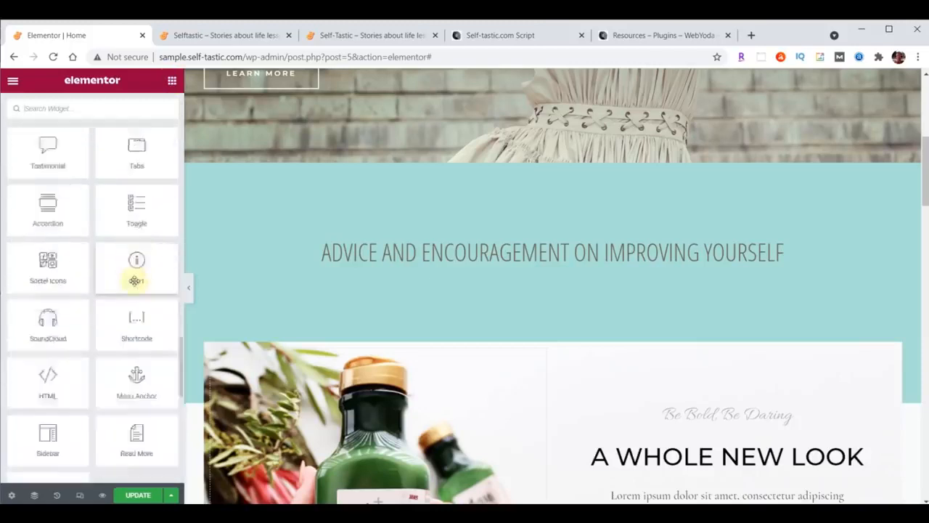
scroll(135, 281, "down", 5)
scroll(135, 280, "up", 10)
scroll(133, 277, "down", 10)
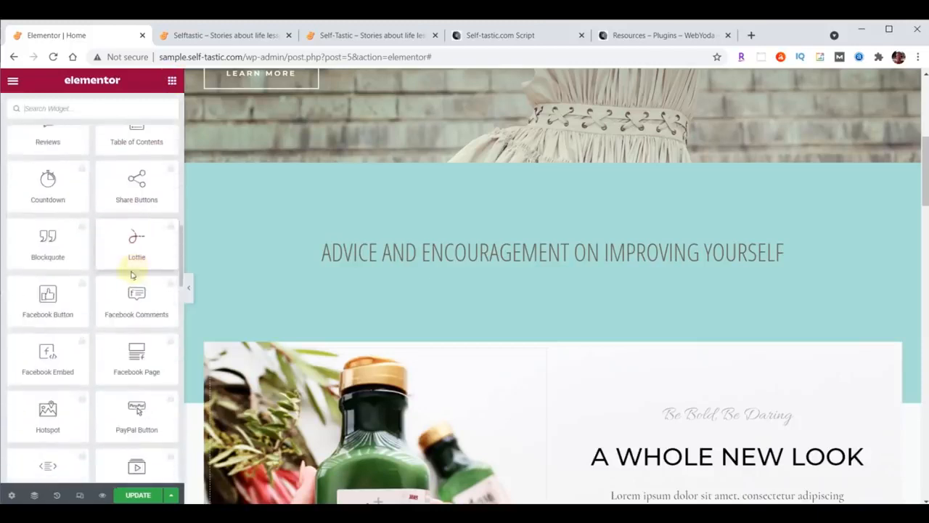
scroll(135, 354, "up", 10)
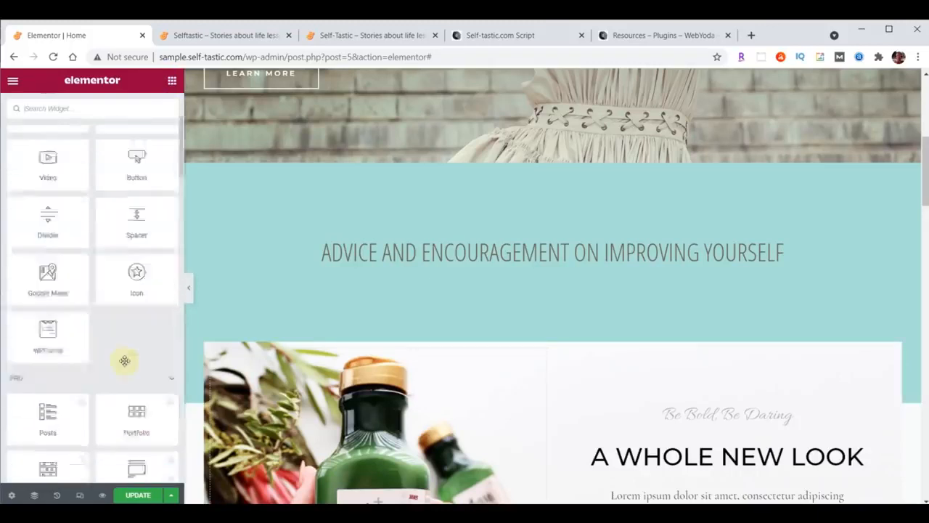
scroll(125, 360, "up", 2)
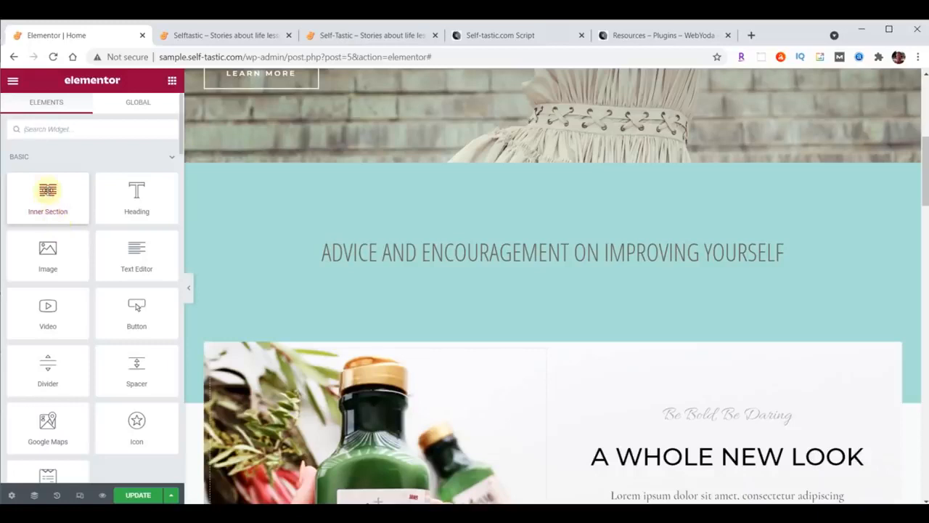
left_click_drag(47, 190, 571, 266)
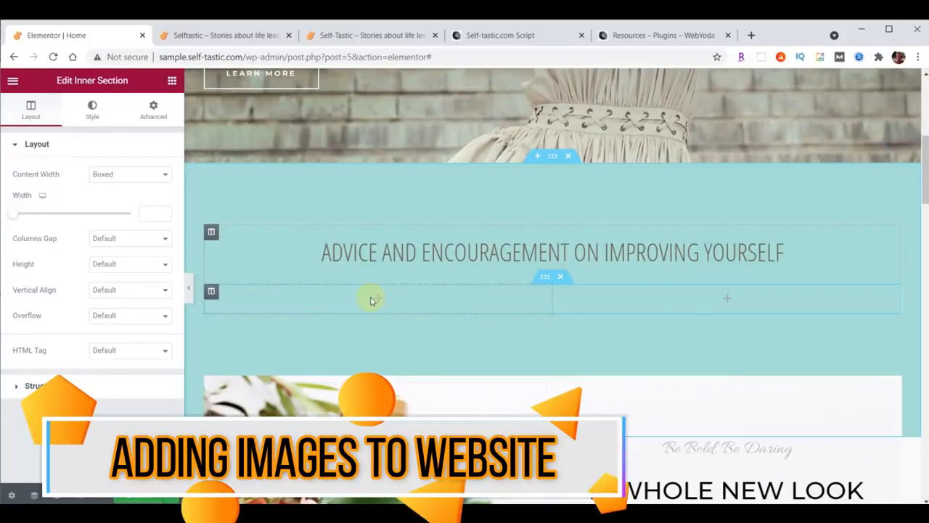
Drag an Image widget into the inner section's left column
left_click(173, 80)
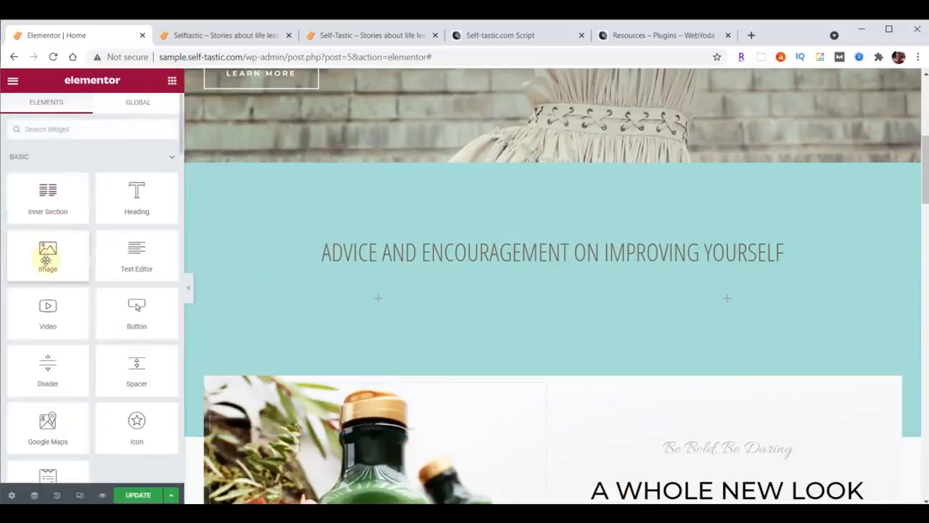
left_click_drag(45, 254, 371, 302)
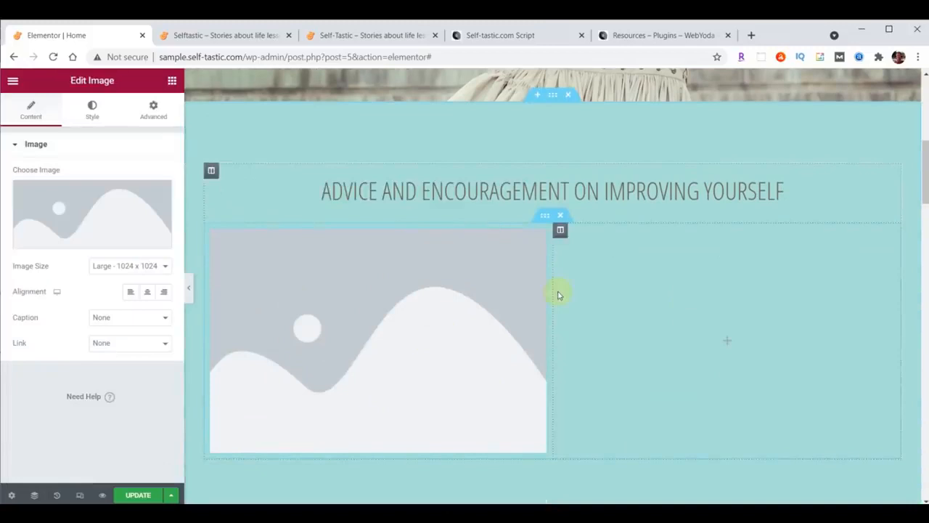
left_click(88, 210)
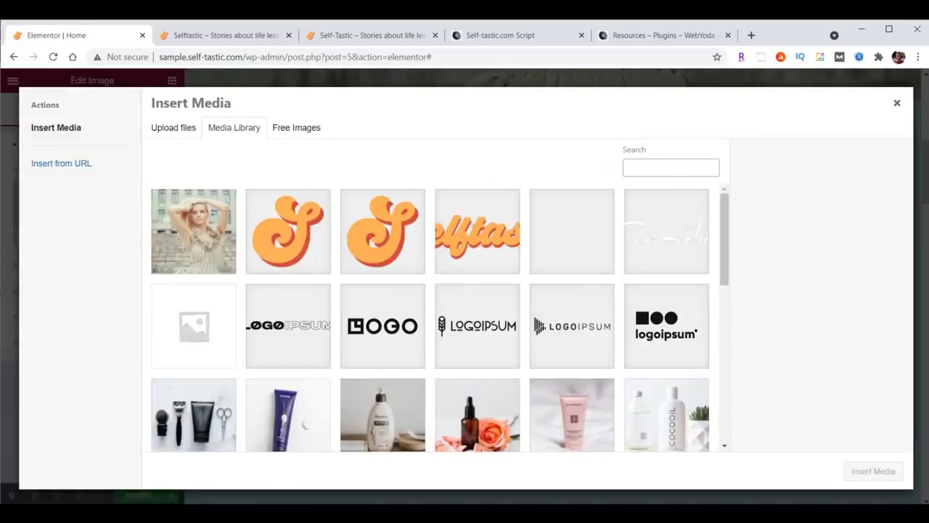
Upload the six categories-01 to 06 images from File Explorer into the media library
key("alt+Tab")
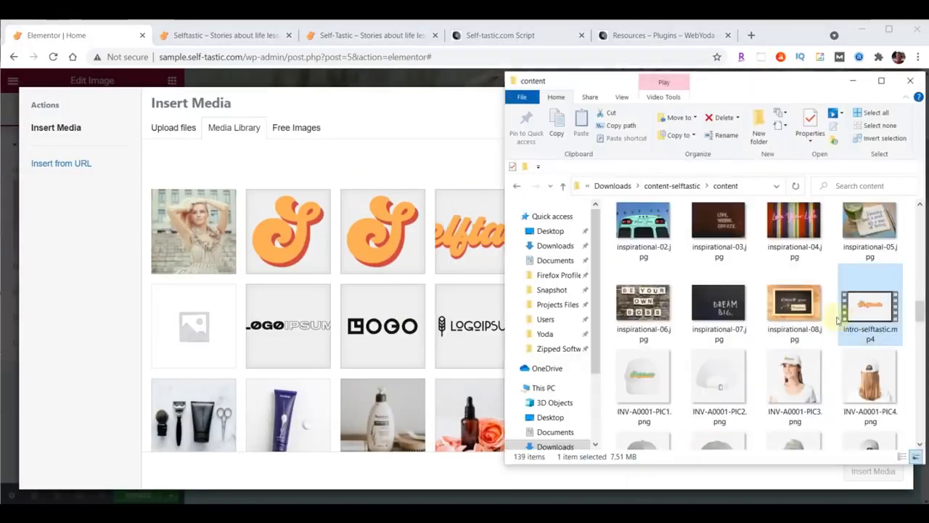
scroll(839, 320, "up", 7)
scroll(839, 321, "up", 3)
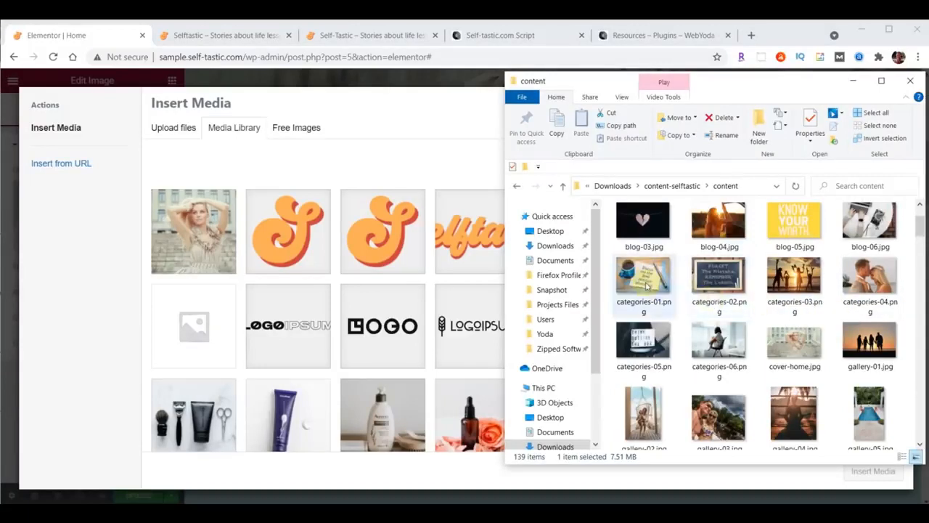
left_click(646, 285)
left_click(716, 347, "shift")
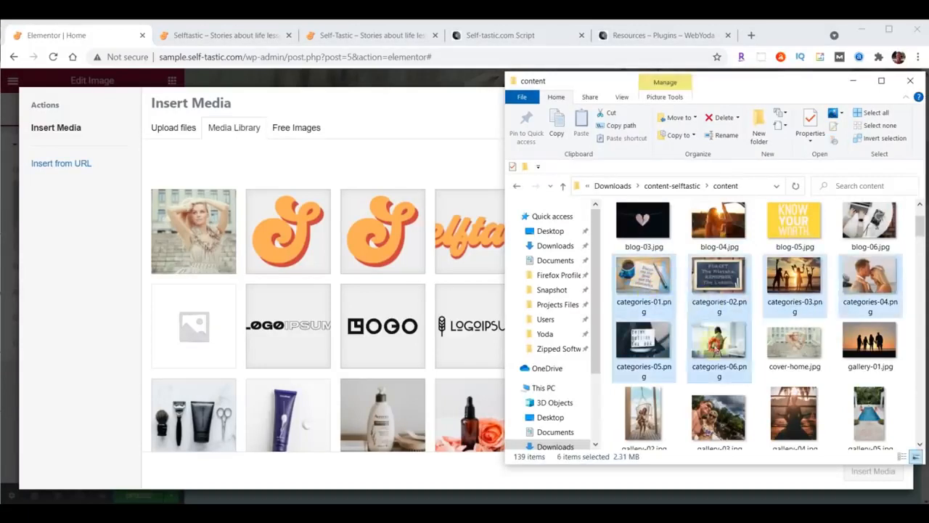
left_click_drag(714, 274, 364, 288)
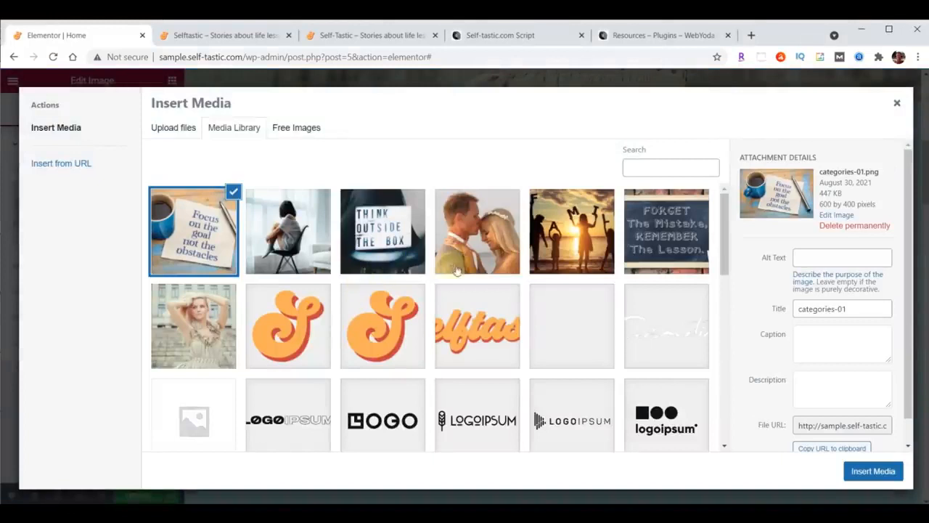
Insert the coffee-cup 'Focus on the goal' photo into the left column
left_click(299, 234)
left_click(377, 230)
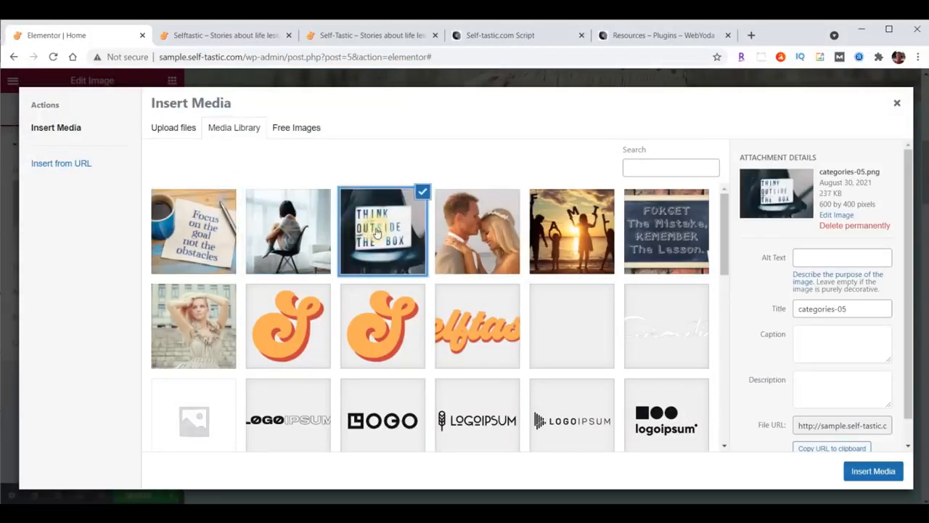
left_click(472, 229)
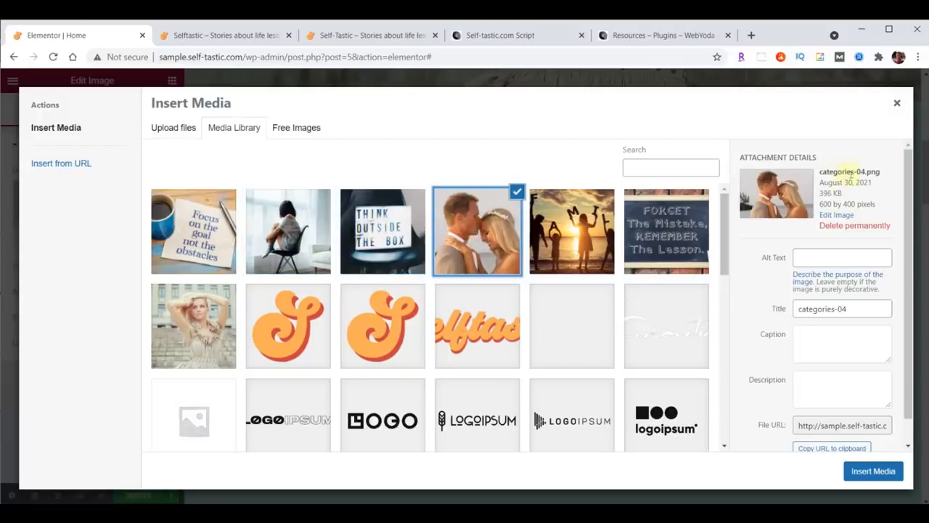
left_click(549, 234)
left_click(656, 226)
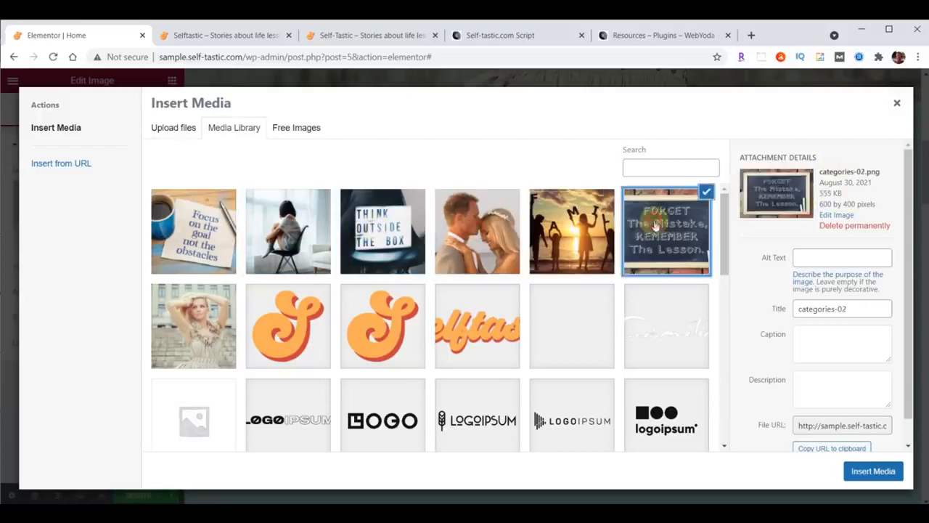
left_click(579, 225)
left_click(173, 226)
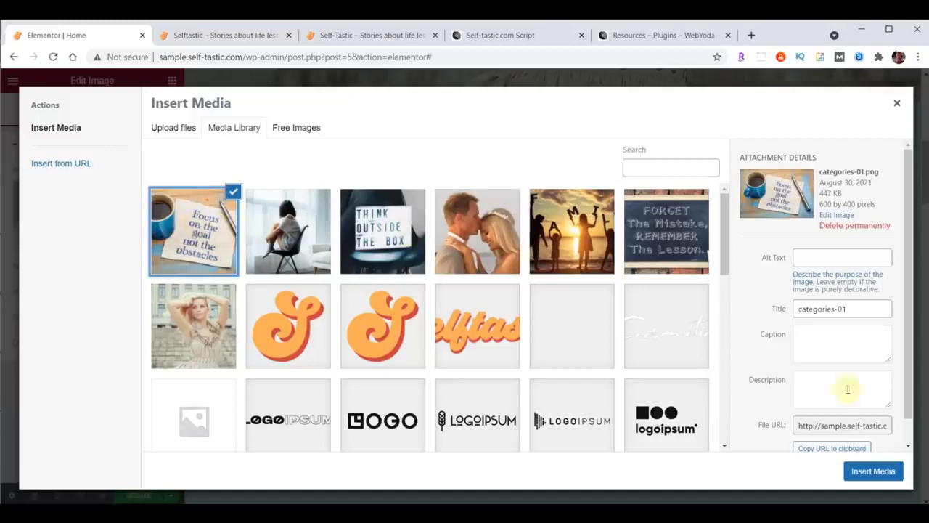
left_click(874, 472)
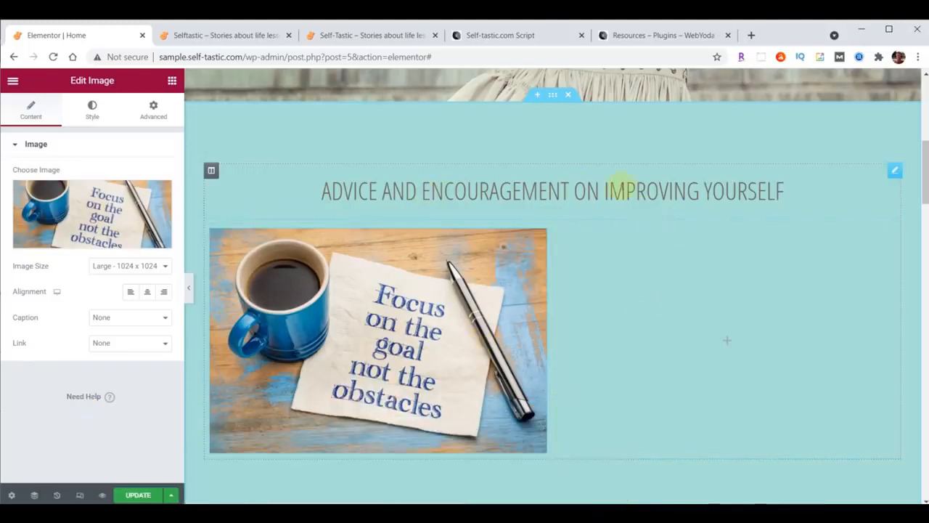
Duplicate the 'Advice and encouragement' heading
left_click(897, 176)
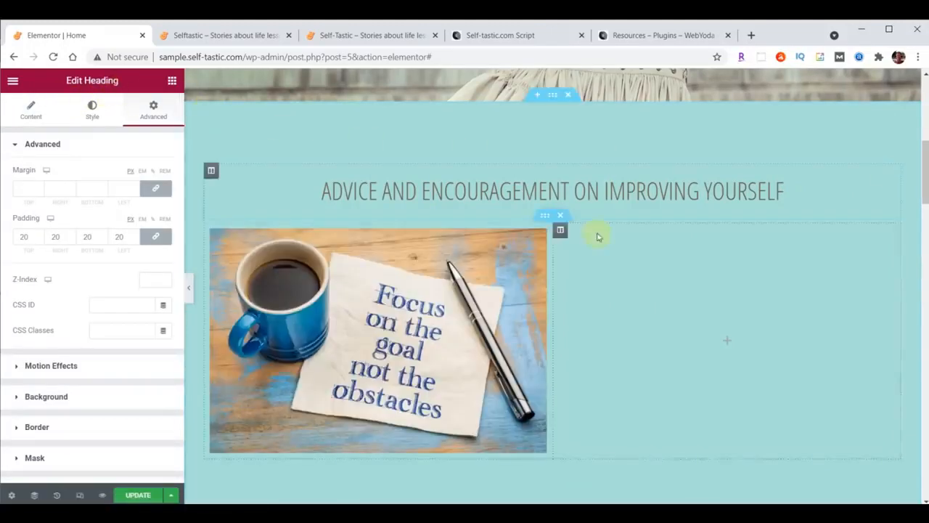
right_click(885, 178)
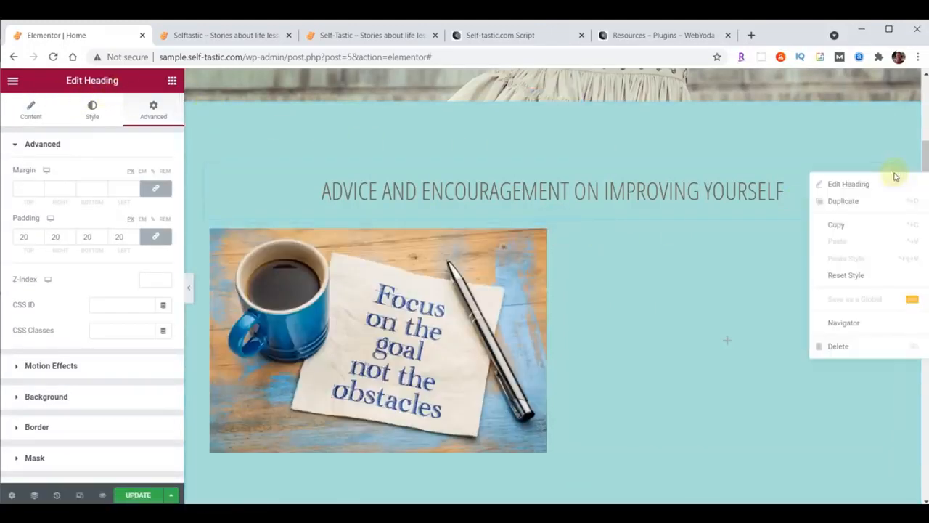
left_click(859, 200)
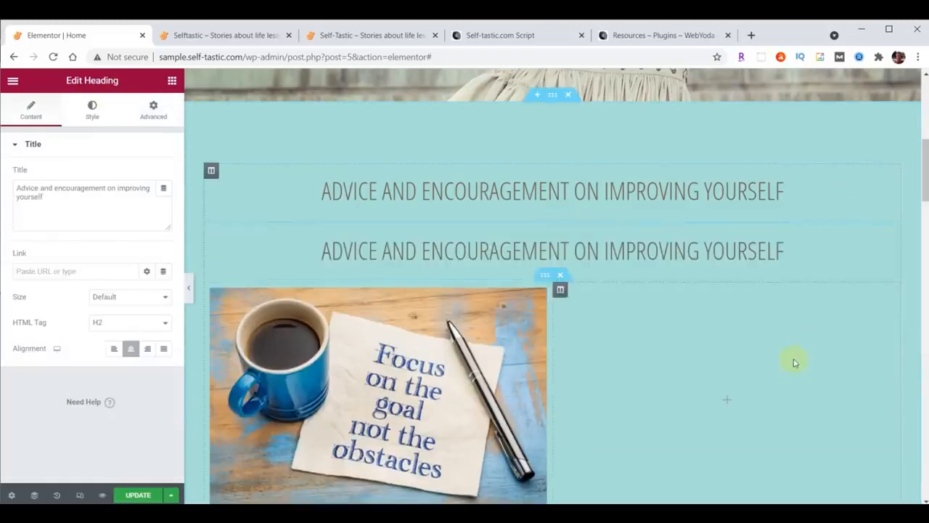
Move the copied heading below the coffee photo and retitle it 'Personal Development'
scroll(794, 363, "down", 1)
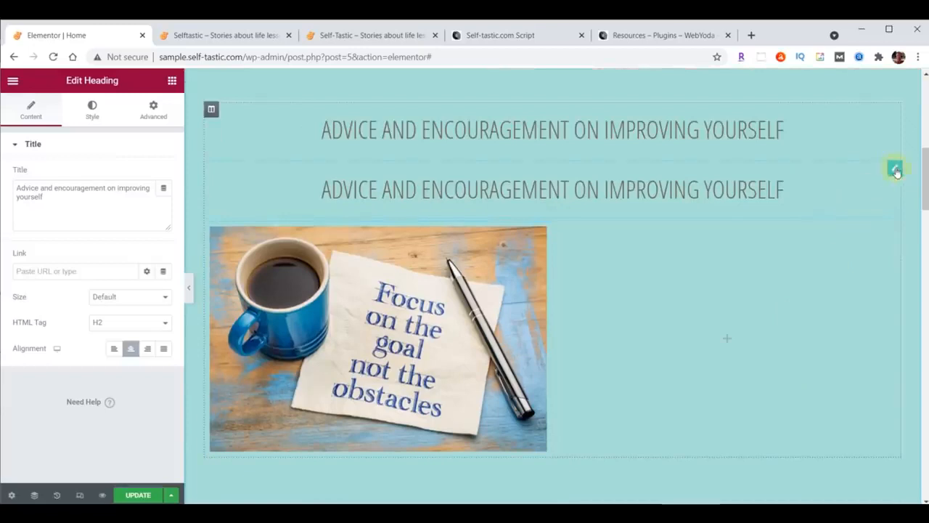
left_click_drag(893, 173, 365, 395)
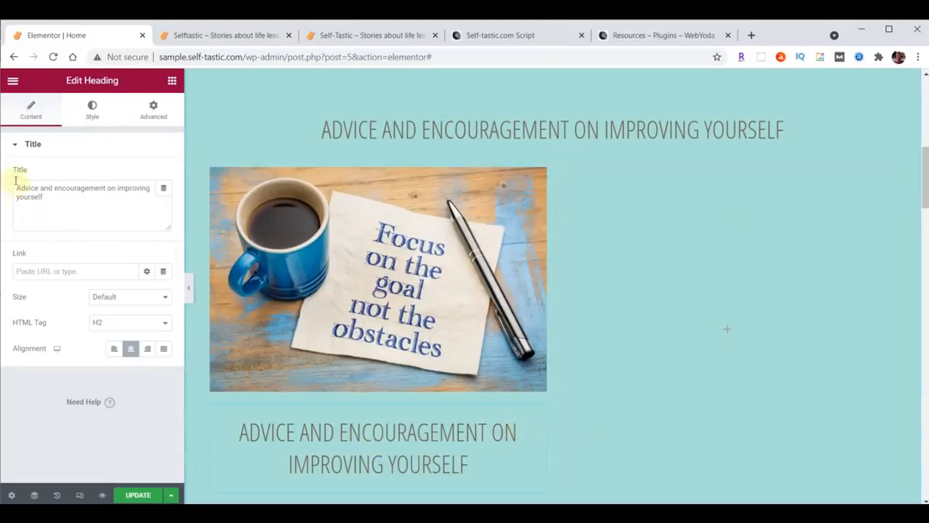
left_click_drag(17, 189, 119, 228)
type("Personal Development")
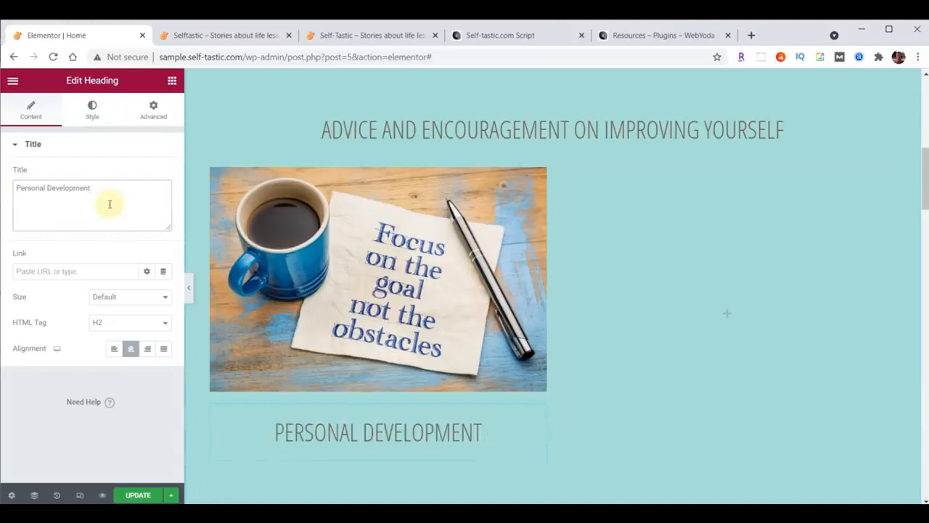
Set the Personal Development heading in Work Sans at size 22
left_click(90, 109)
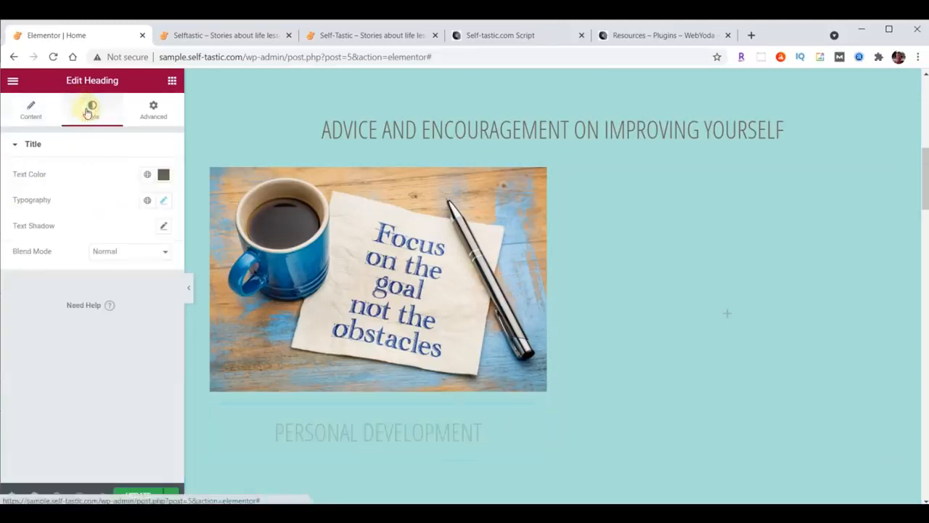
left_click(163, 201)
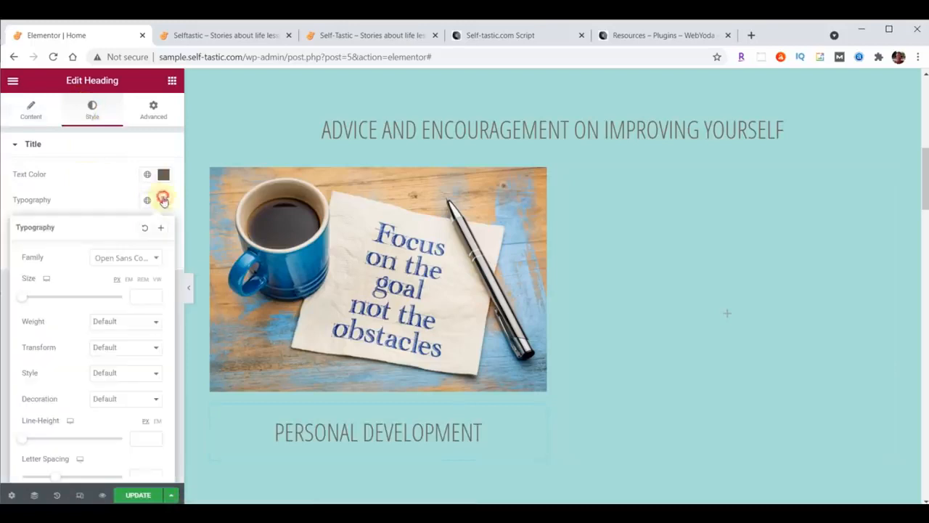
left_click(114, 260)
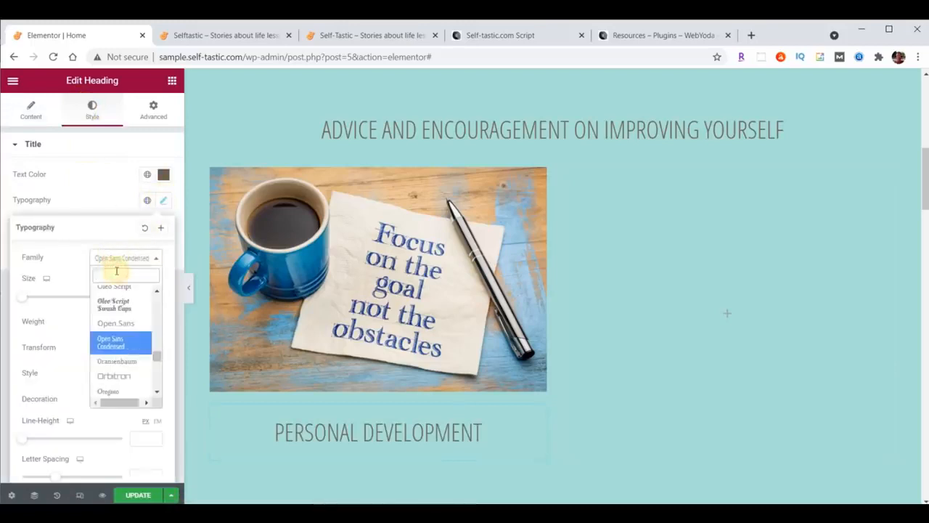
type("wor")
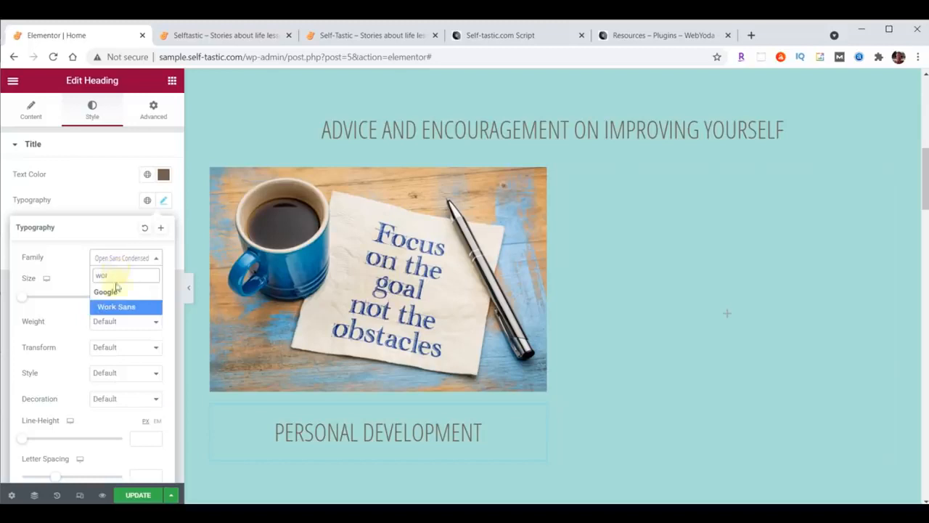
left_click(118, 307)
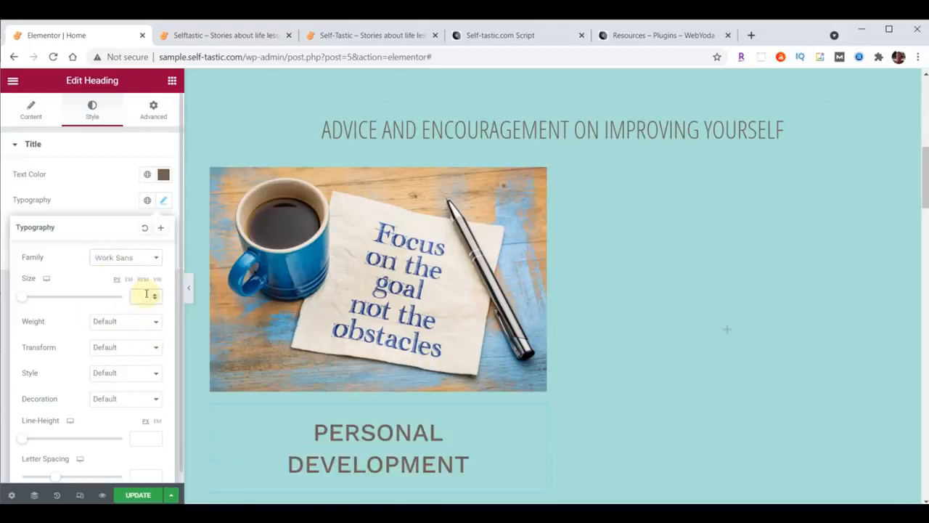
type("22")
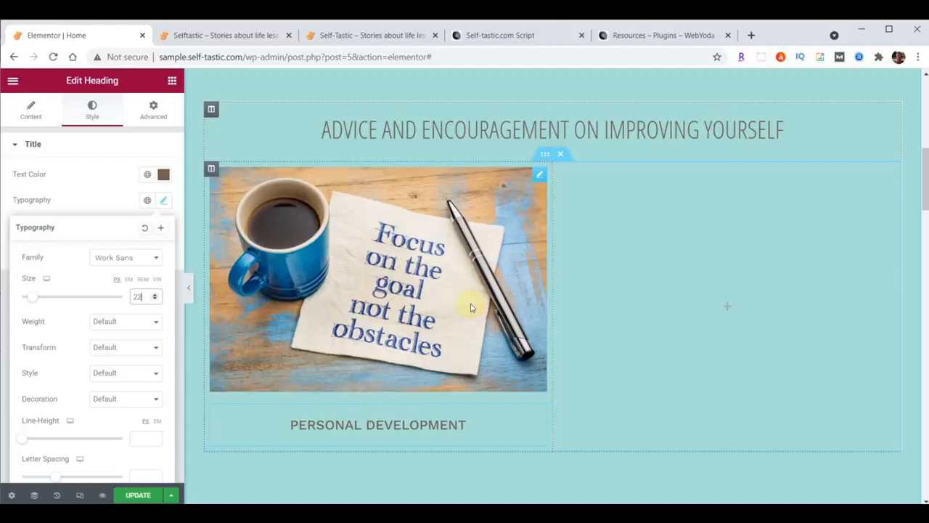
Duplicate the coffee-photo column twice to make three matching cards
right_click(539, 176)
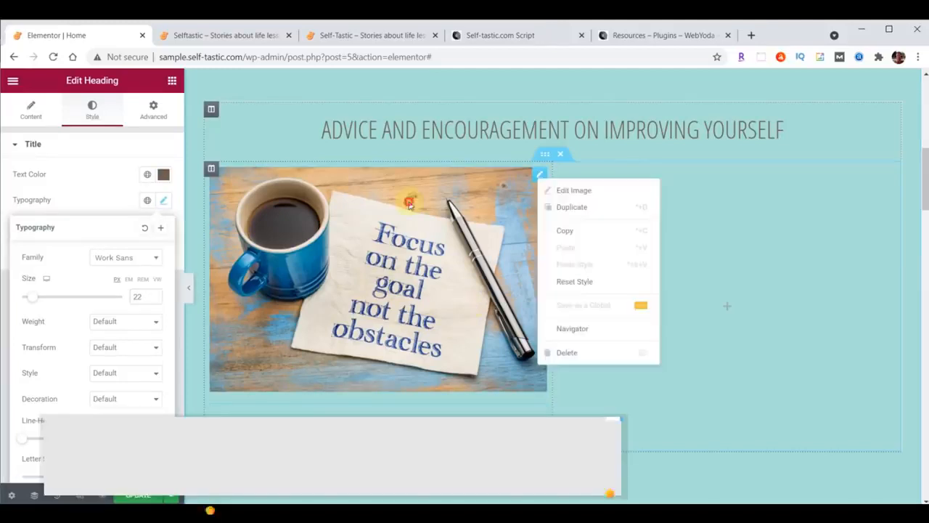
left_click(411, 201)
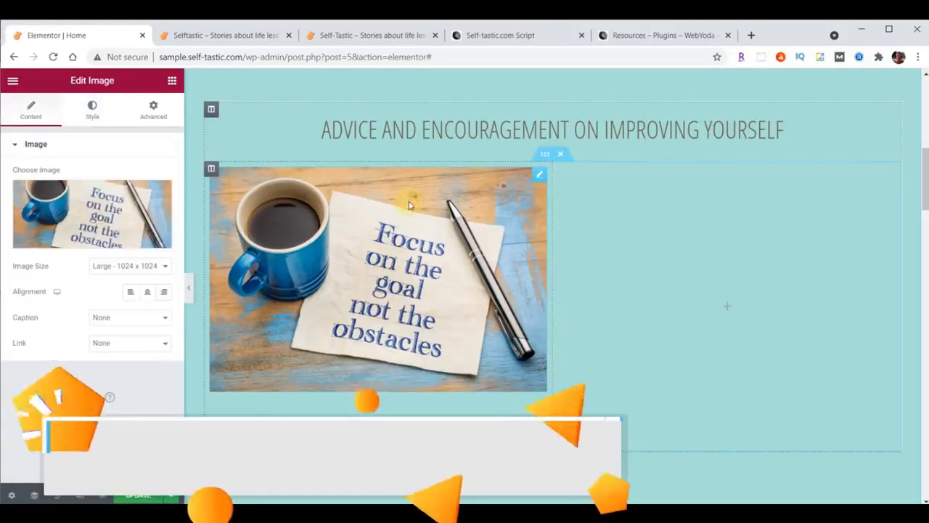
right_click(538, 175)
left_click(336, 260)
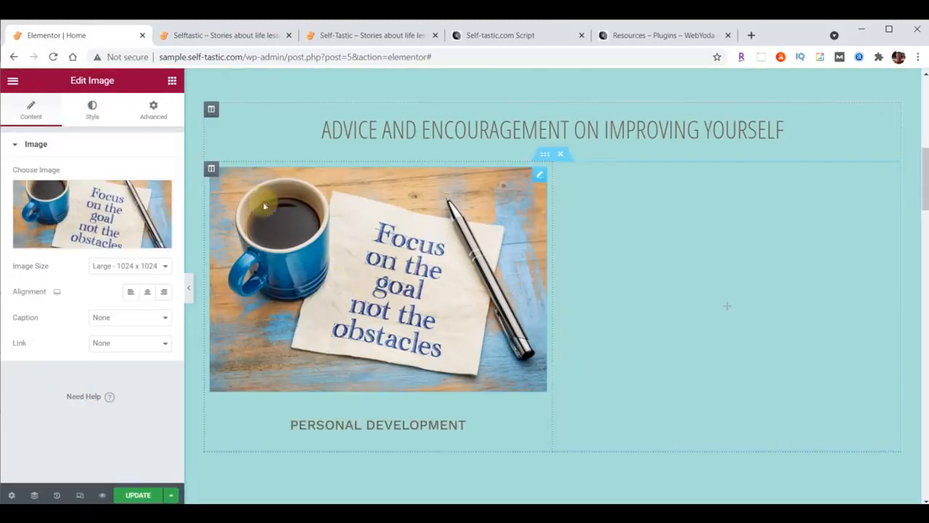
right_click(210, 169)
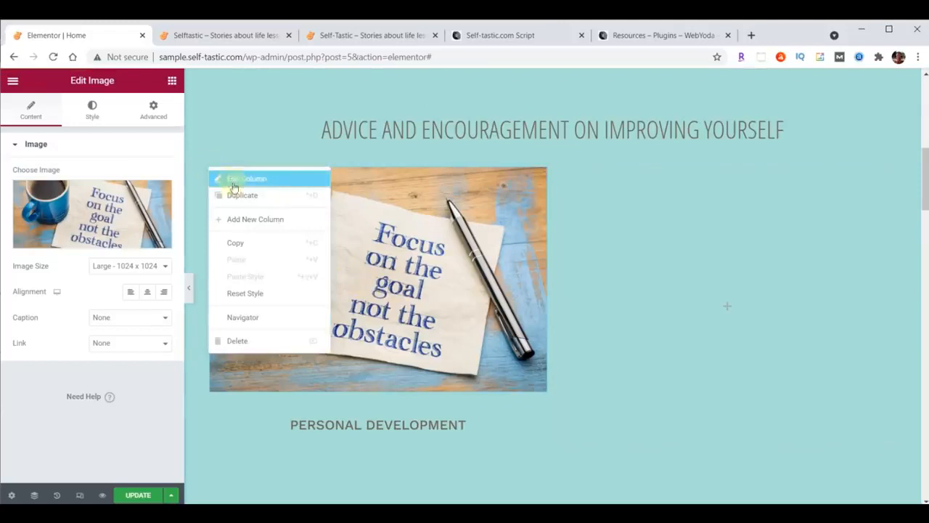
left_click(232, 193)
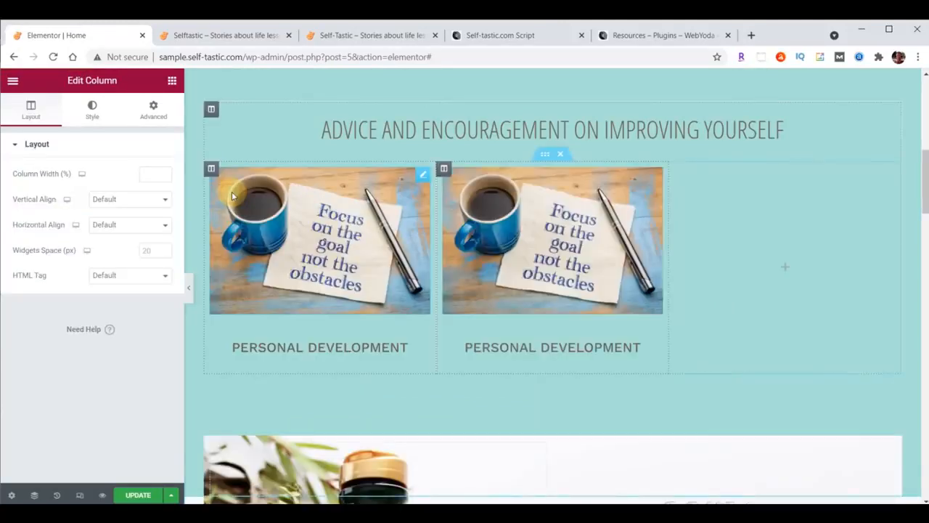
right_click(210, 170)
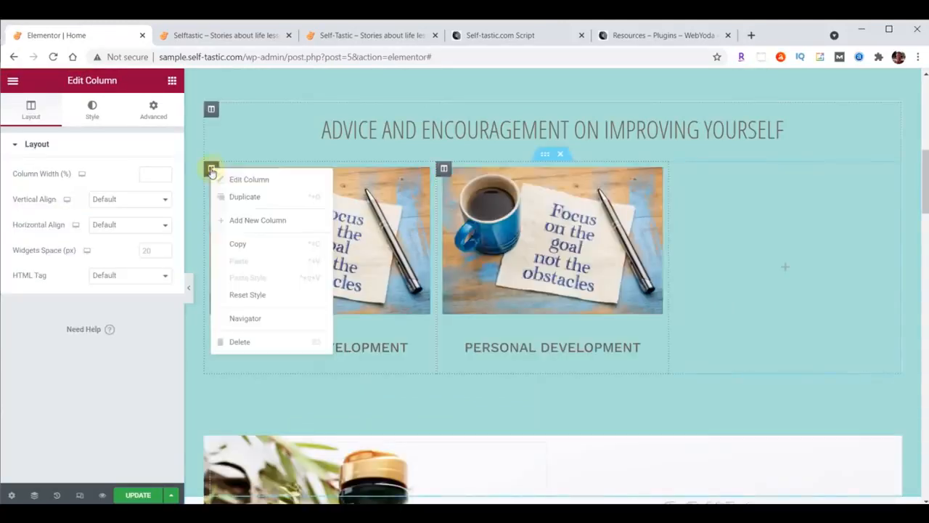
left_click(242, 200)
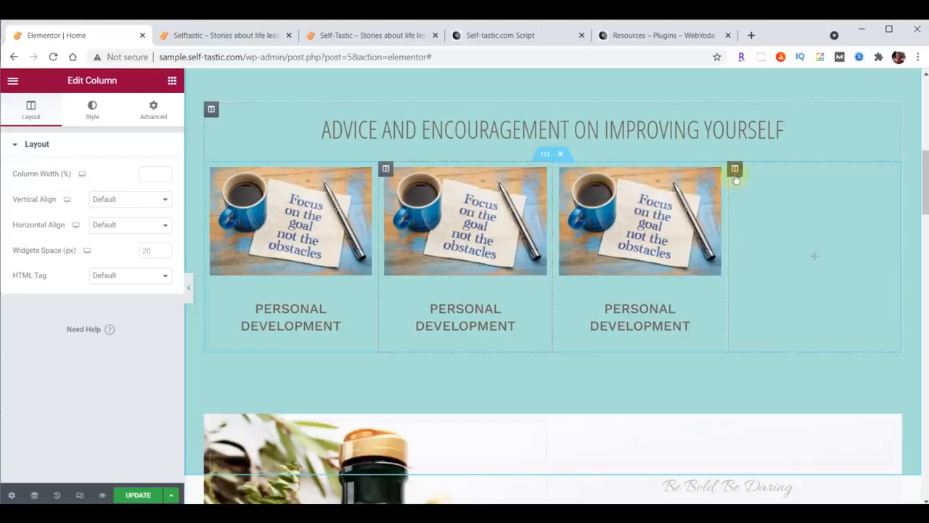
Delete the empty fourth column and duplicate the three-card row below itself
right_click(735, 170)
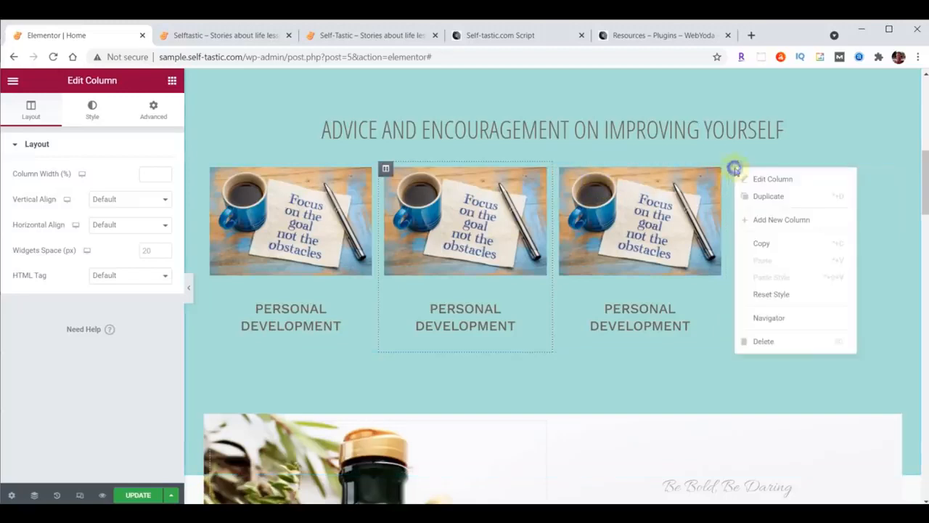
left_click(767, 341)
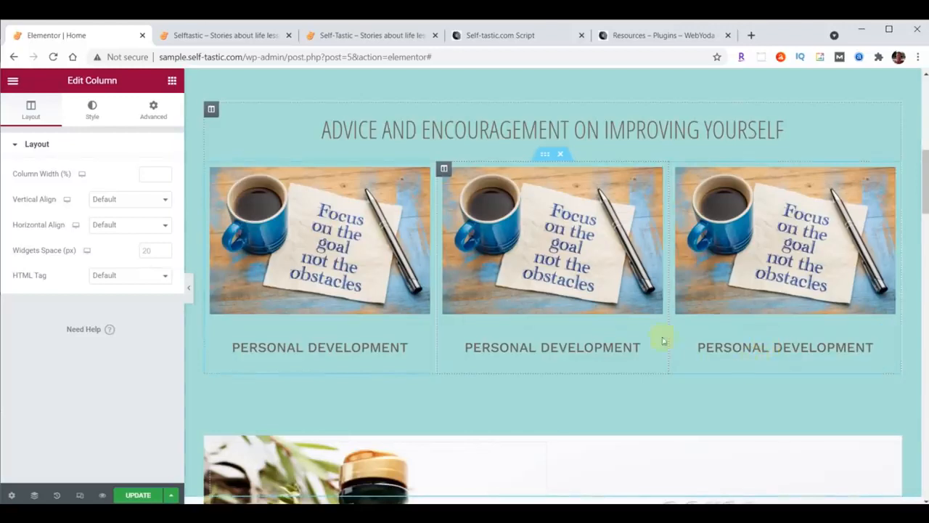
right_click(545, 155)
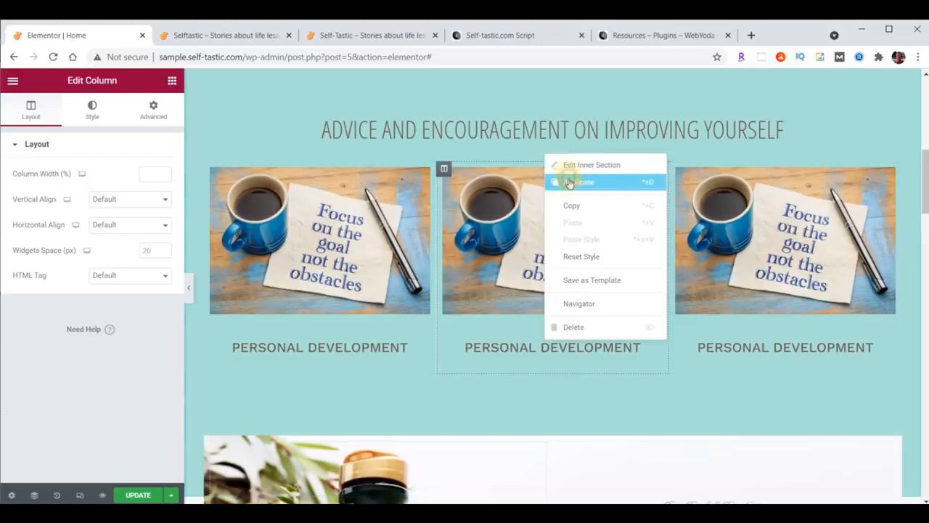
left_click(570, 182)
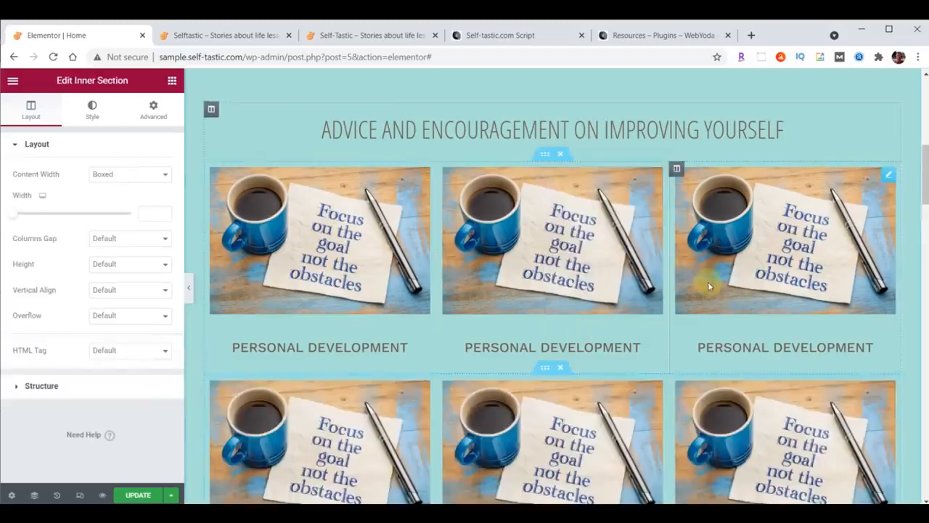
Set the first Personal Development heading's padding to 0, with 20 px at the bottom
scroll(708, 282, "down", 1)
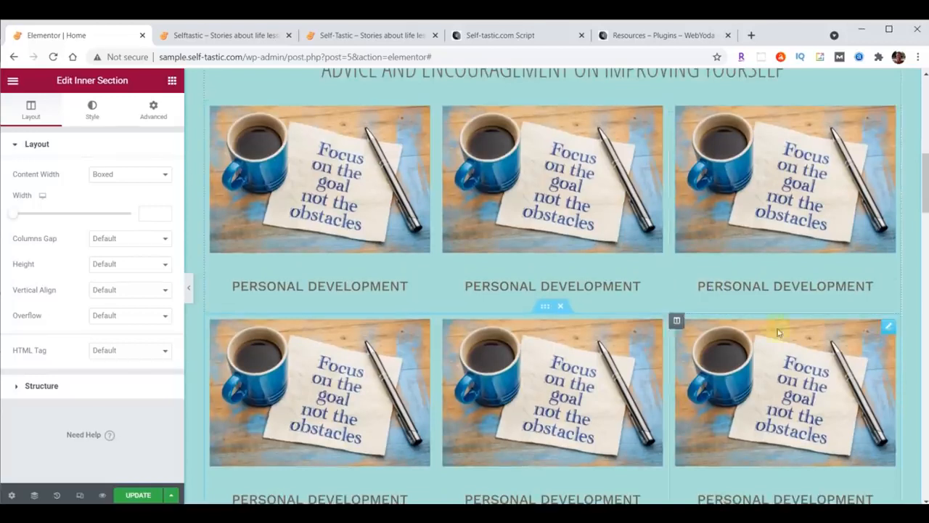
left_click_drag(926, 183, 926, 188)
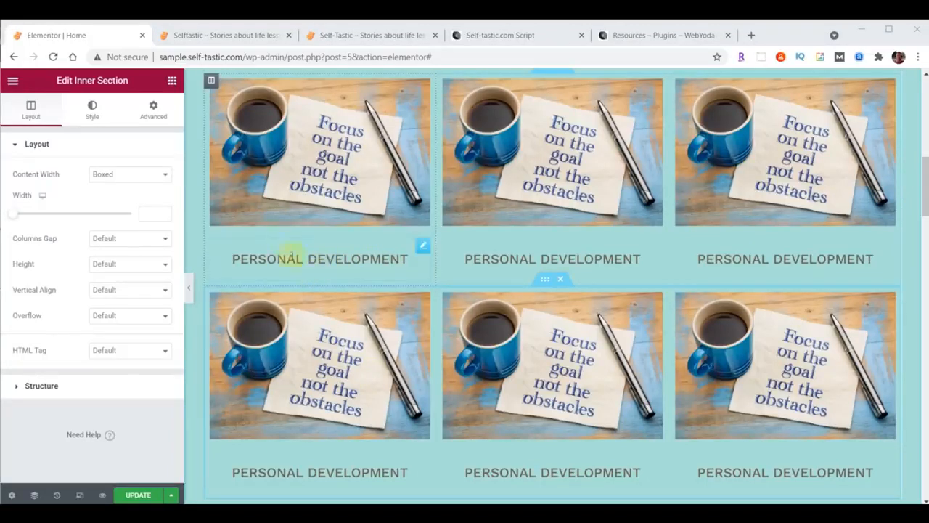
left_click(423, 248)
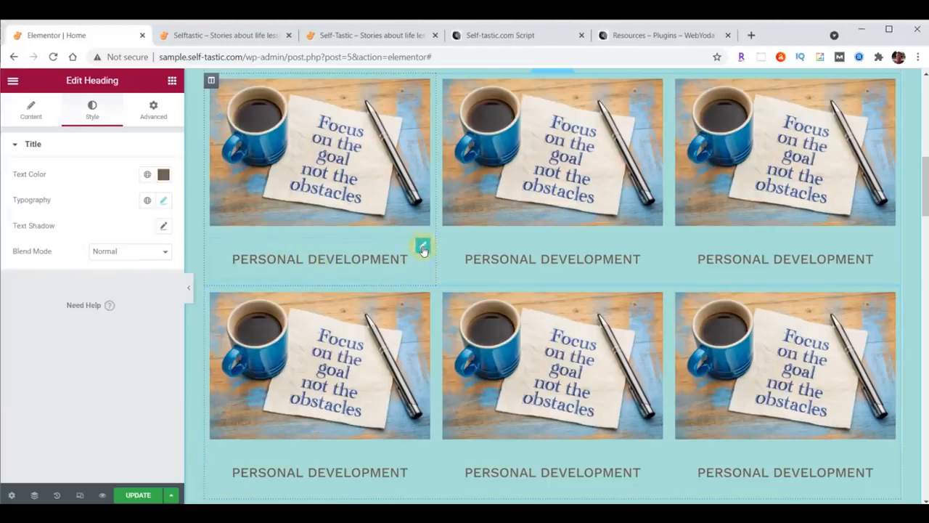
left_click(149, 118)
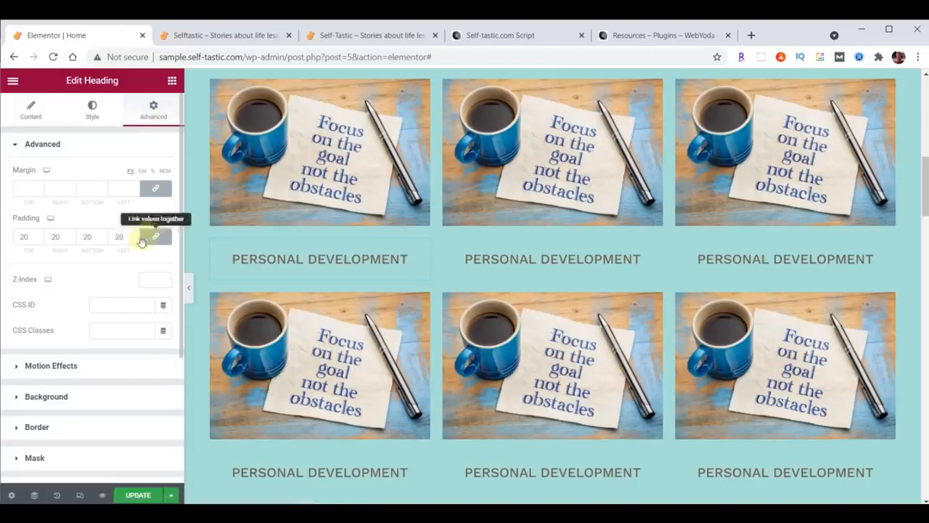
left_click_drag(30, 243, 20, 244)
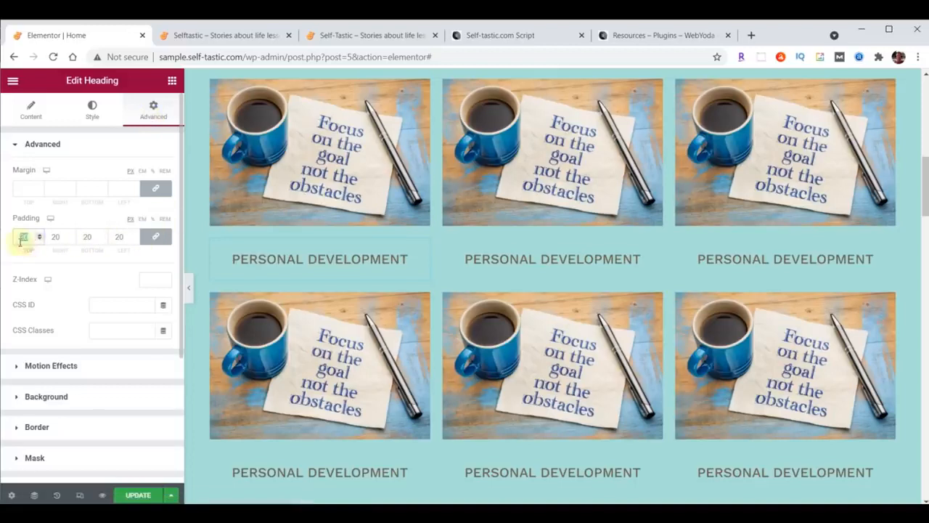
scroll(556, 266, "up", 1)
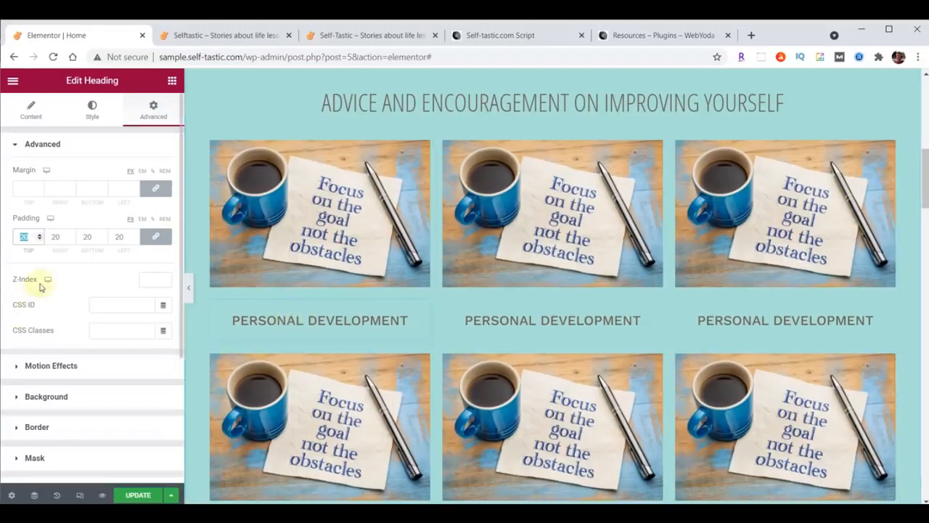
type("0")
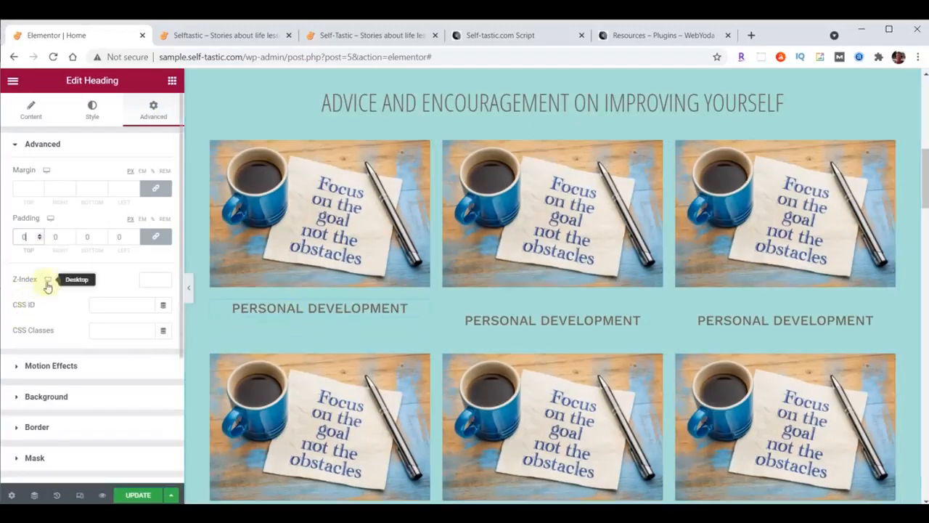
left_click(156, 238)
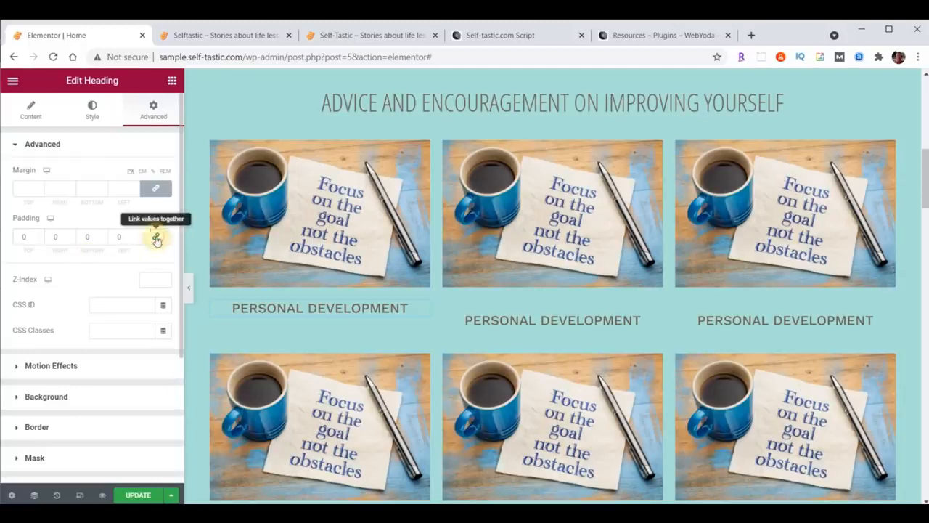
left_click(102, 238)
type("4")
left_click(102, 235)
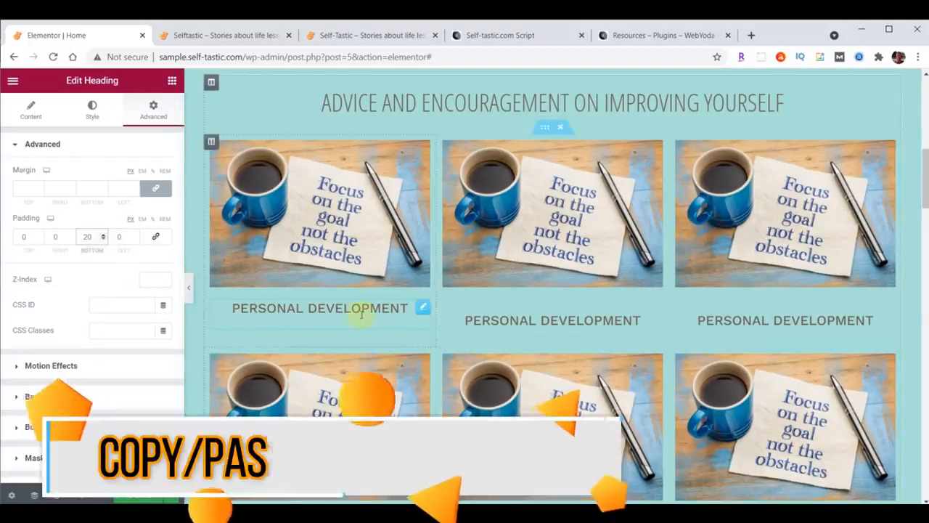
scroll(716, 323, "down", 1)
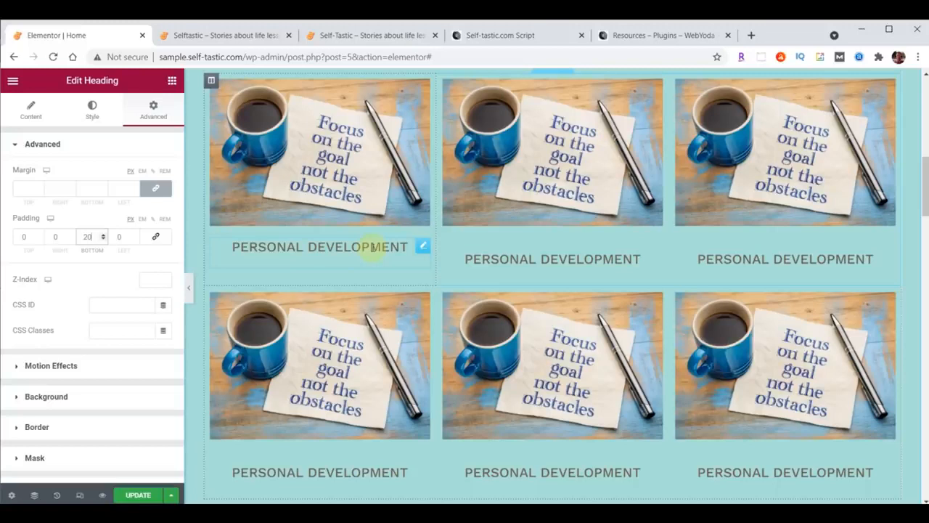
Copy the first heading and paste its style onto the other two top-row headings
left_click(424, 248)
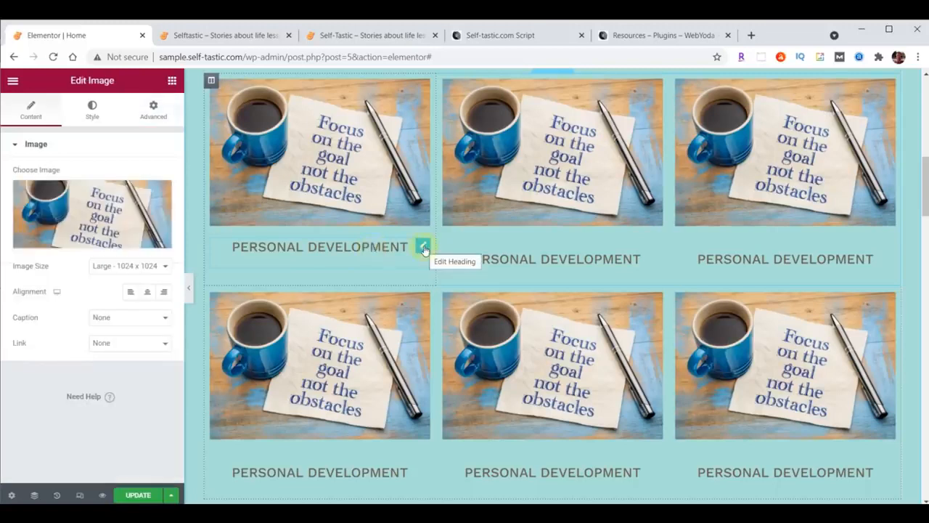
right_click(424, 249)
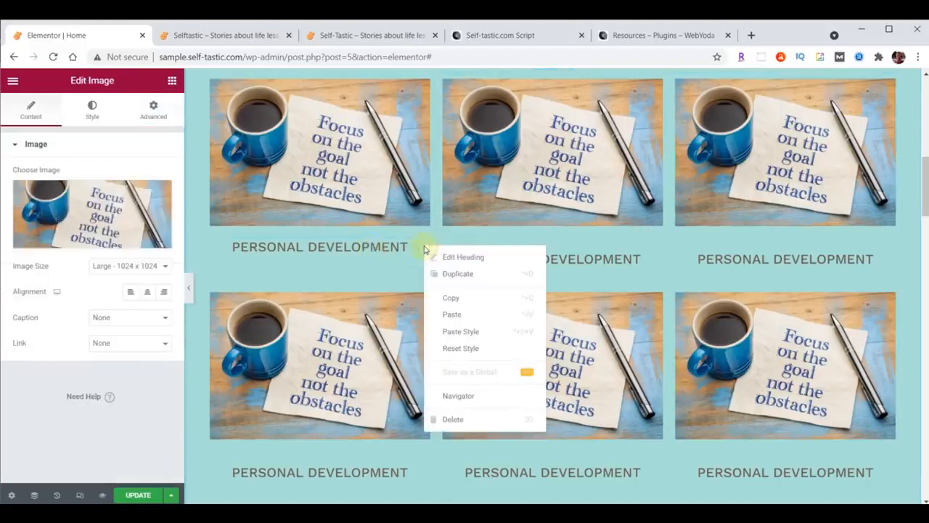
left_click(443, 297)
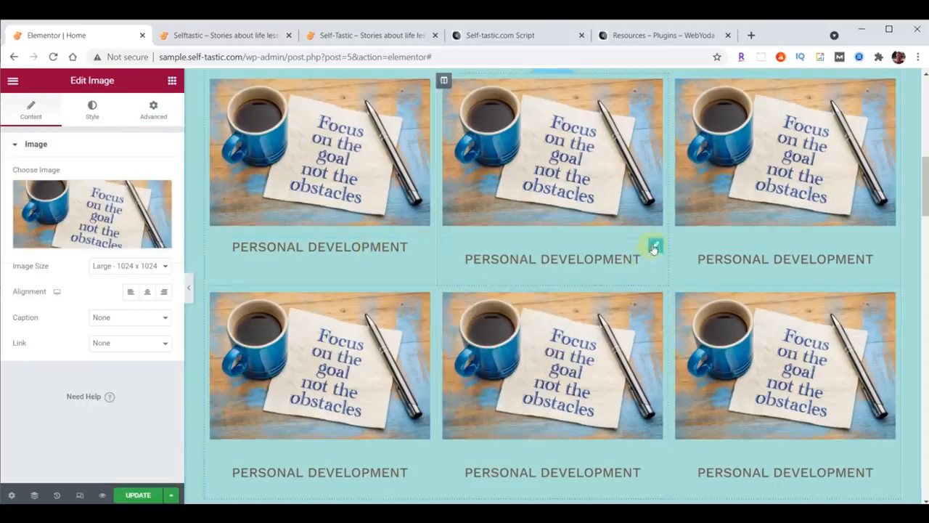
right_click(654, 246)
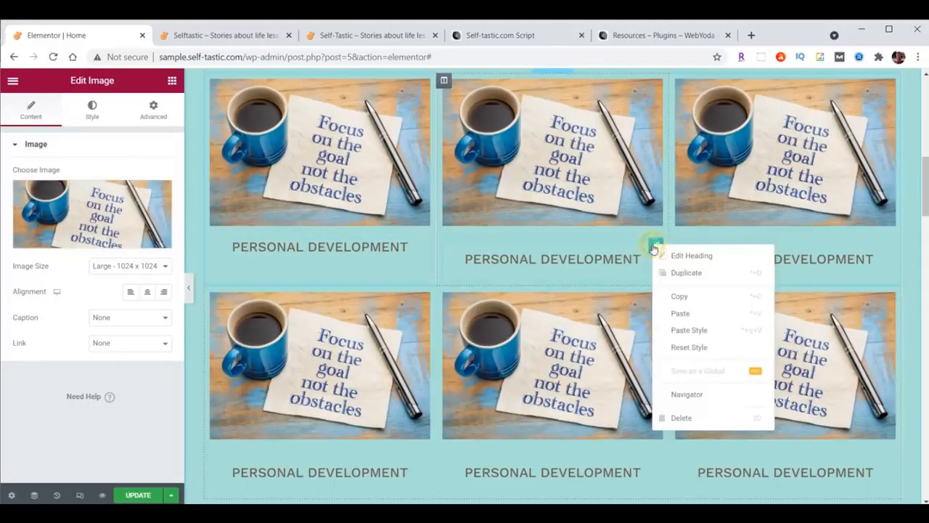
left_click(688, 333)
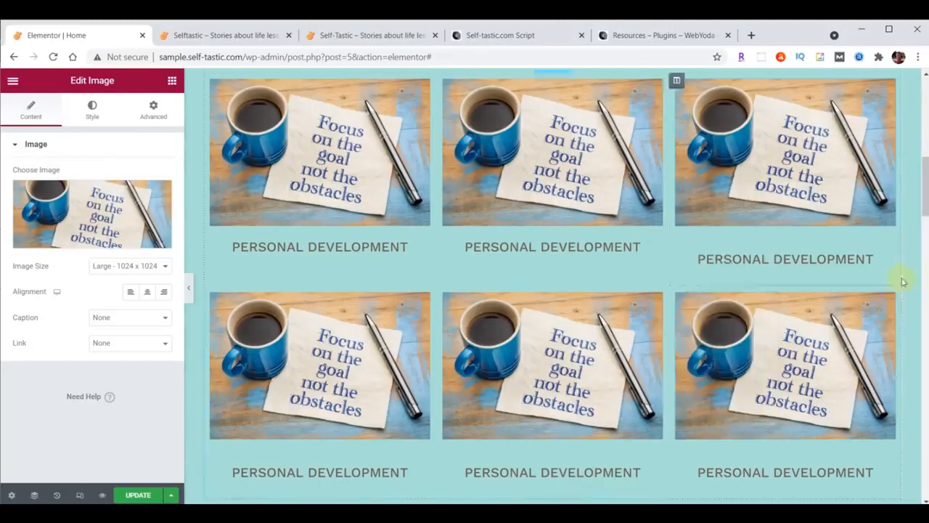
right_click(887, 245)
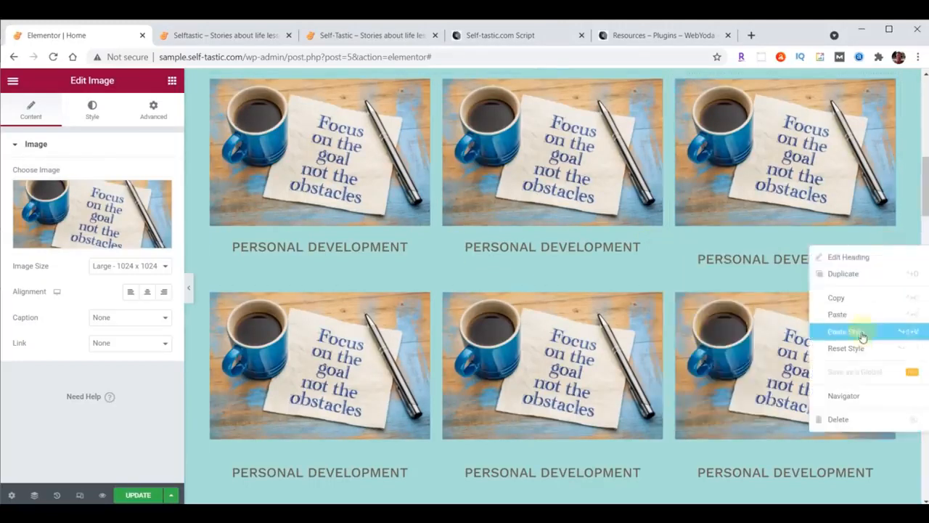
left_click(861, 332)
Paste the copied heading style onto all three bottom-row headings
right_click(886, 449)
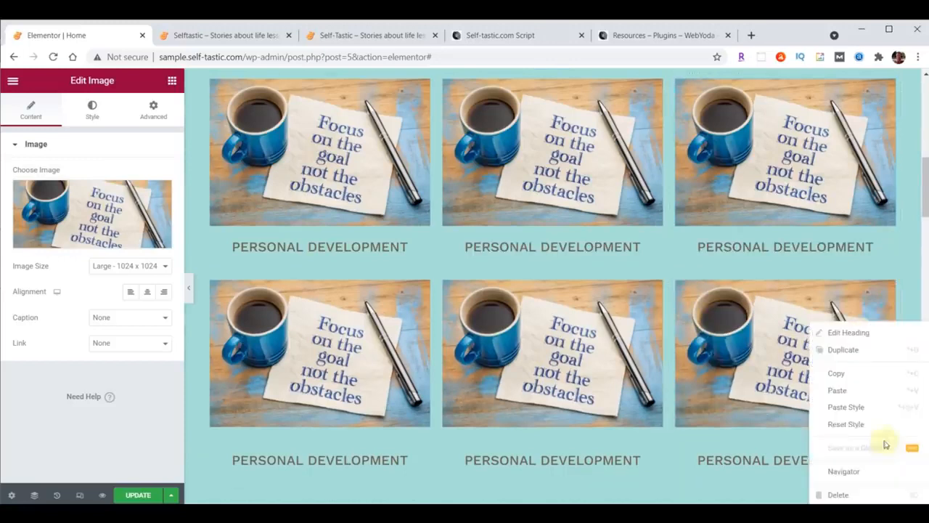
left_click(863, 411)
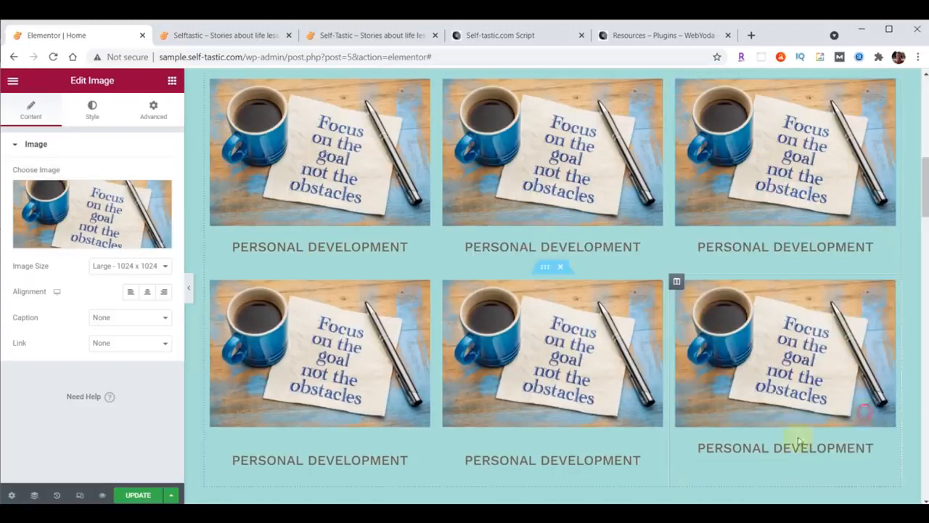
right_click(655, 449)
left_click(664, 405)
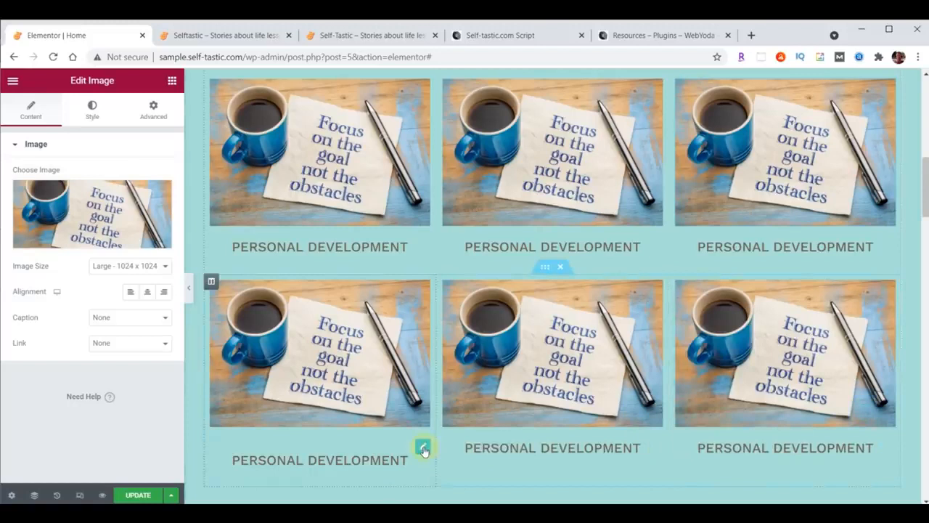
right_click(424, 448)
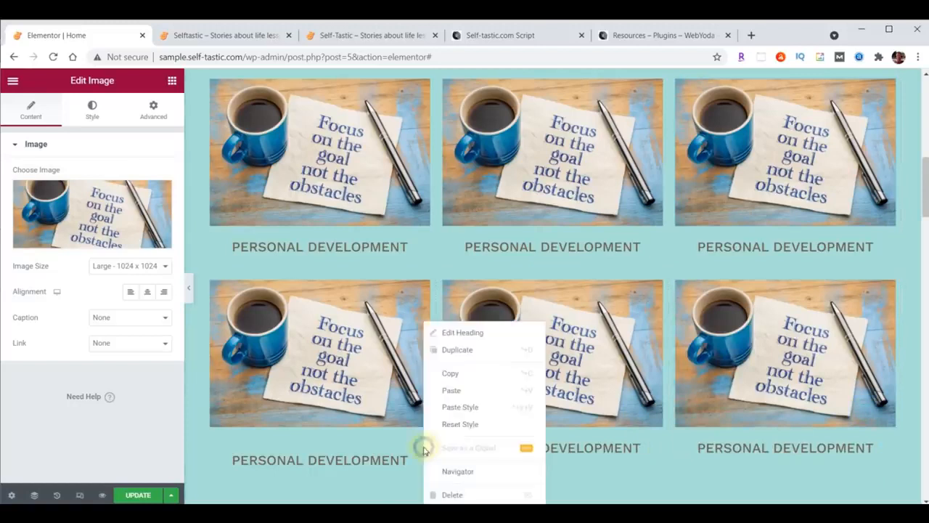
left_click(448, 412)
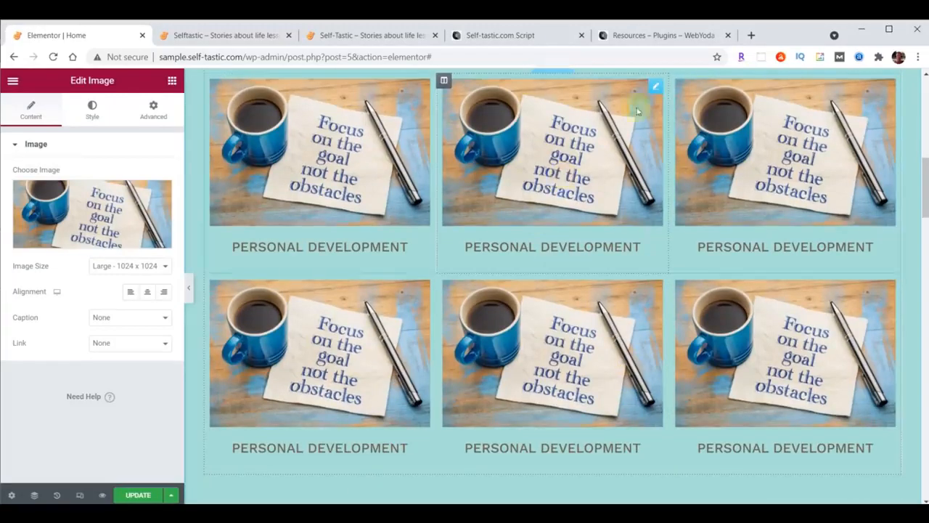
Replace the top-middle card's photo with the FORGET The Mistake chalkboard image
left_click(63, 206)
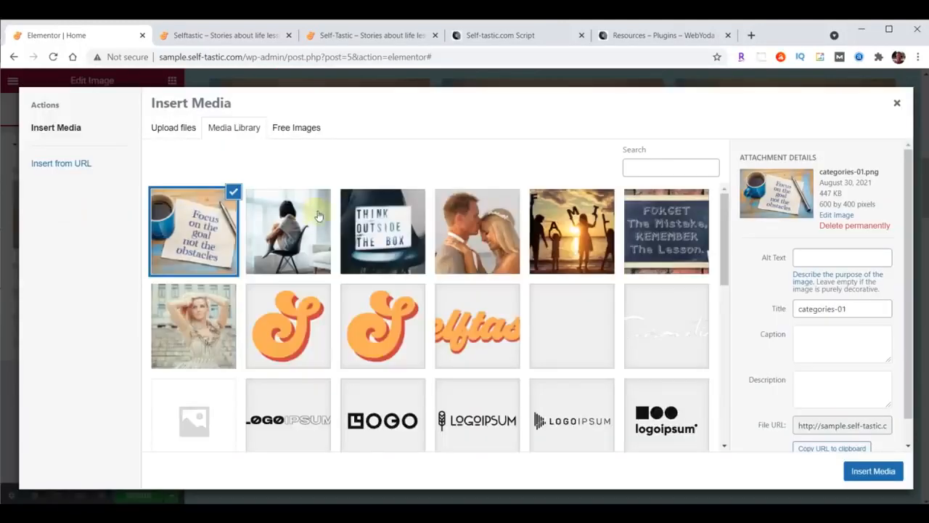
left_click(662, 229)
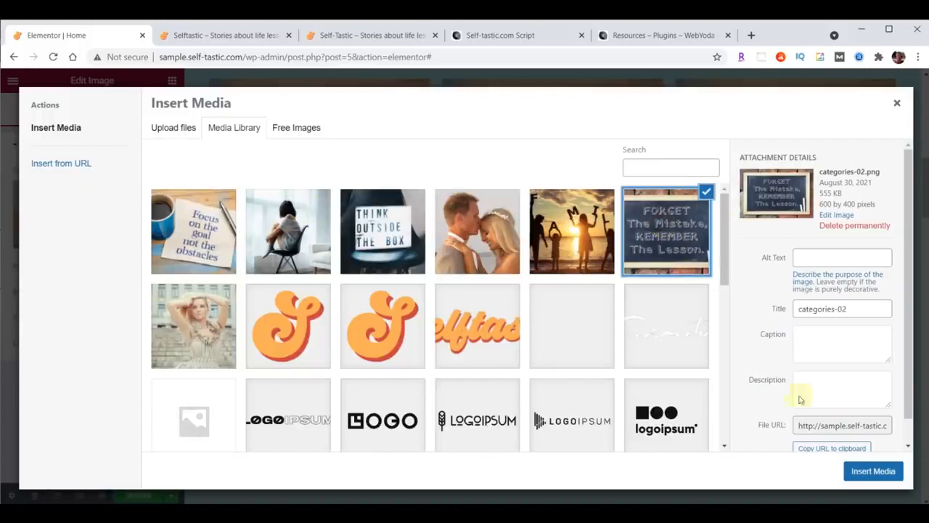
left_click(862, 472)
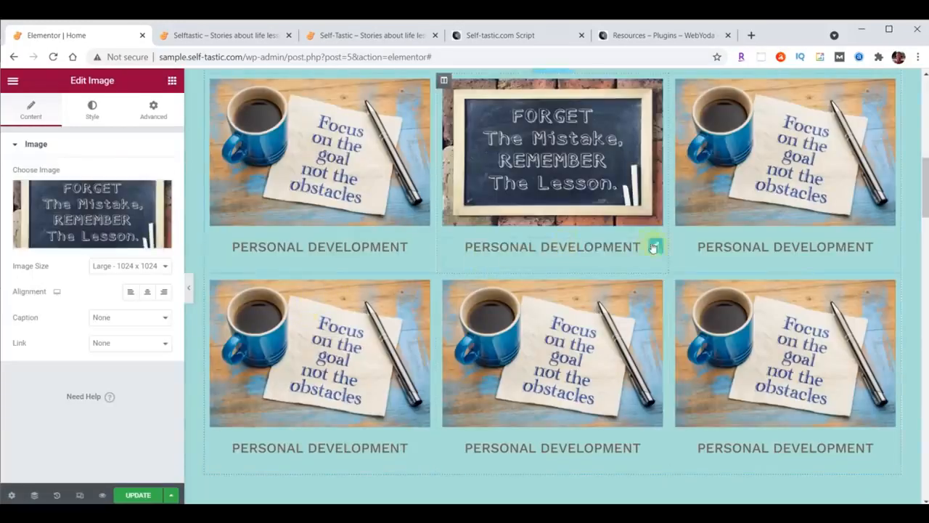
Retitle the top-middle card's heading 'Life Lessons'
left_click(657, 247)
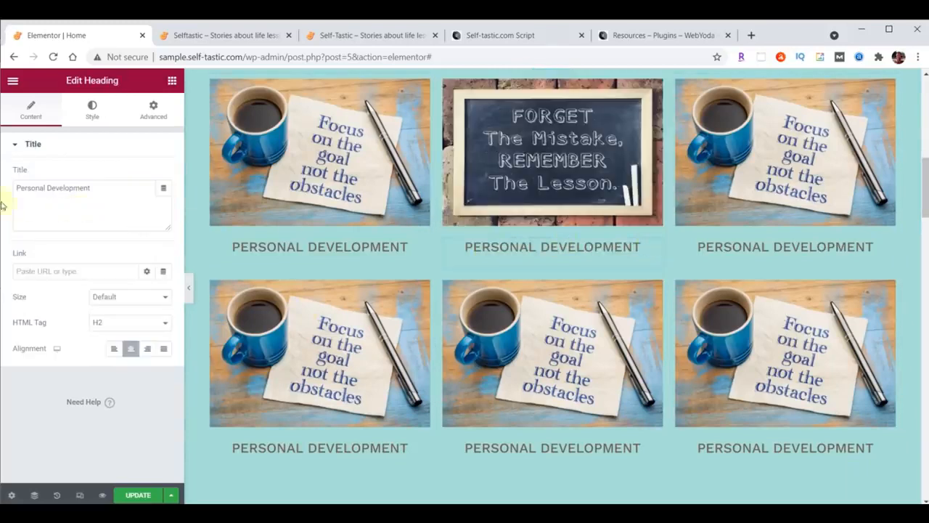
left_click_drag(16, 188, 114, 183)
type("Life Lessons")
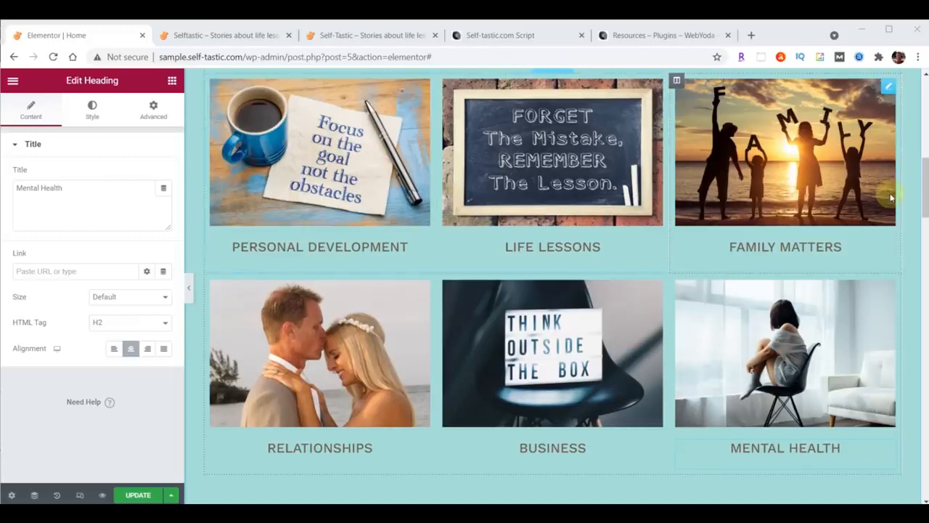
Save the home page changes and view the live Selftastic site
left_click(135, 495)
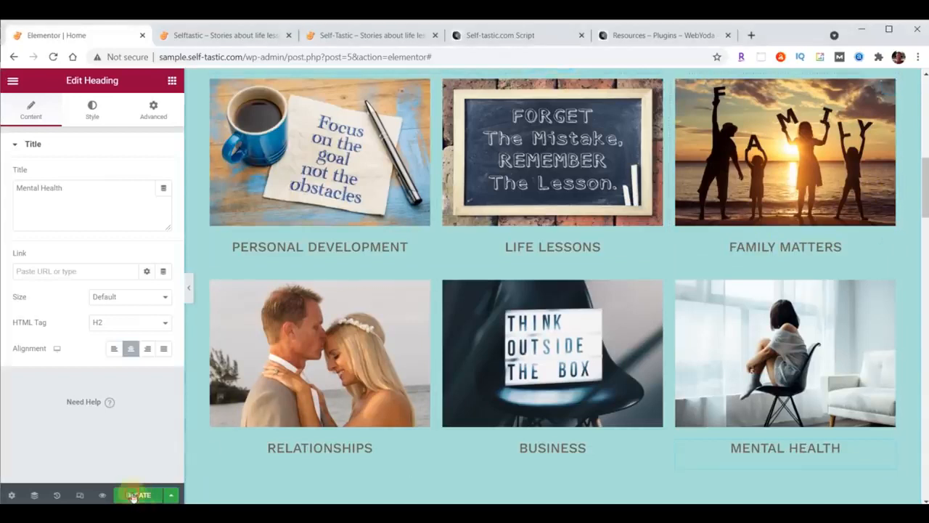
left_click(235, 35)
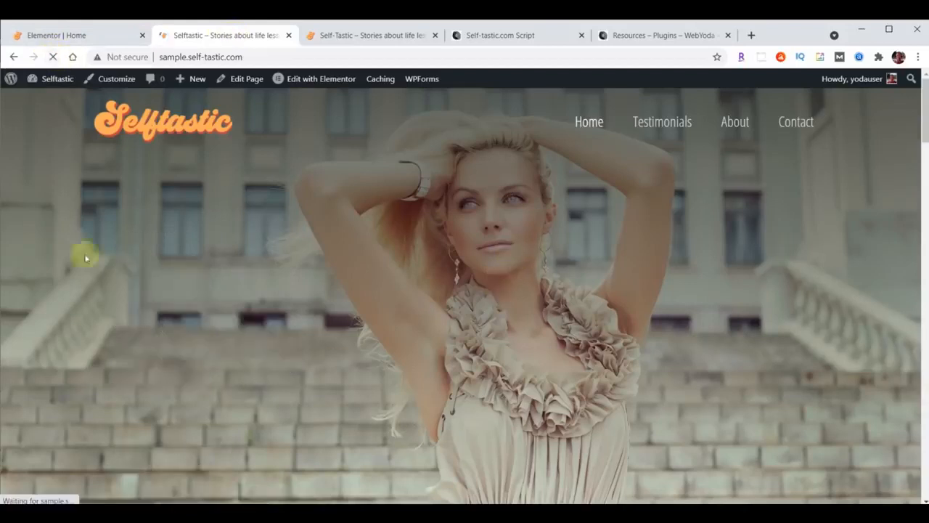
scroll(626, 205, "down", 8)
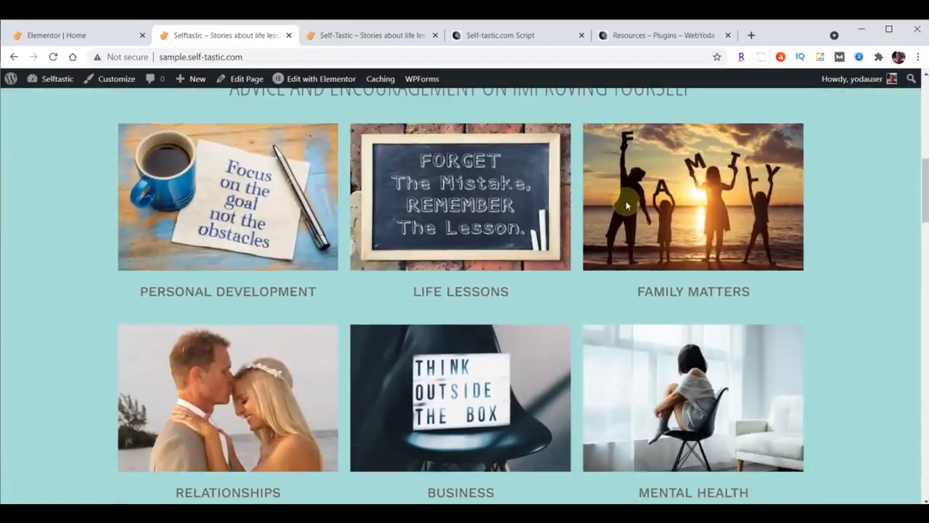
Reload the original site copy, scroll to its six-card category grid, and return to the editor
left_click(388, 35)
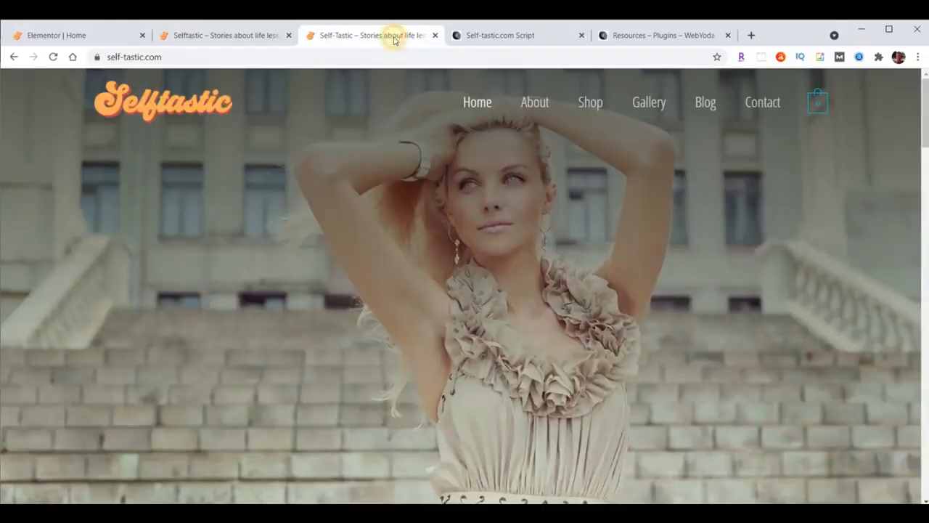
left_click(53, 56)
scroll(546, 235, "down", 5)
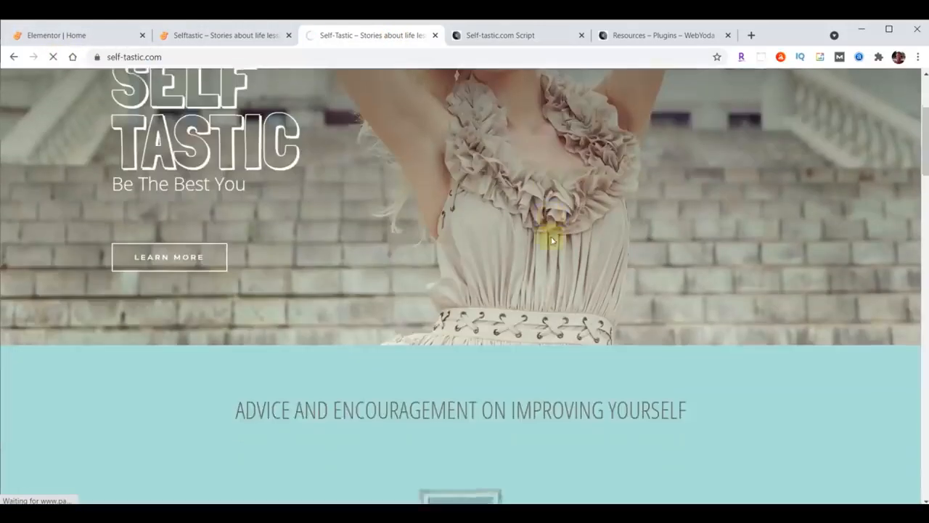
scroll(548, 239, "down", 2)
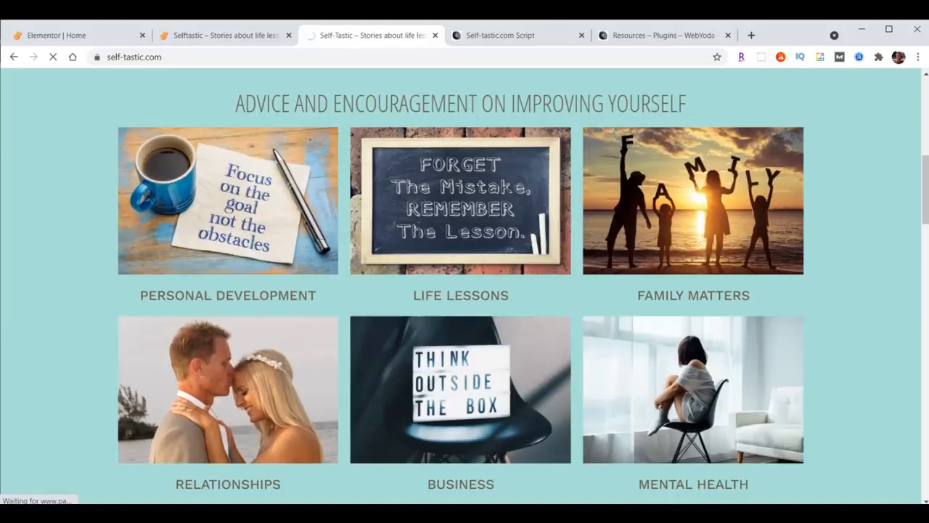
left_click(48, 34)
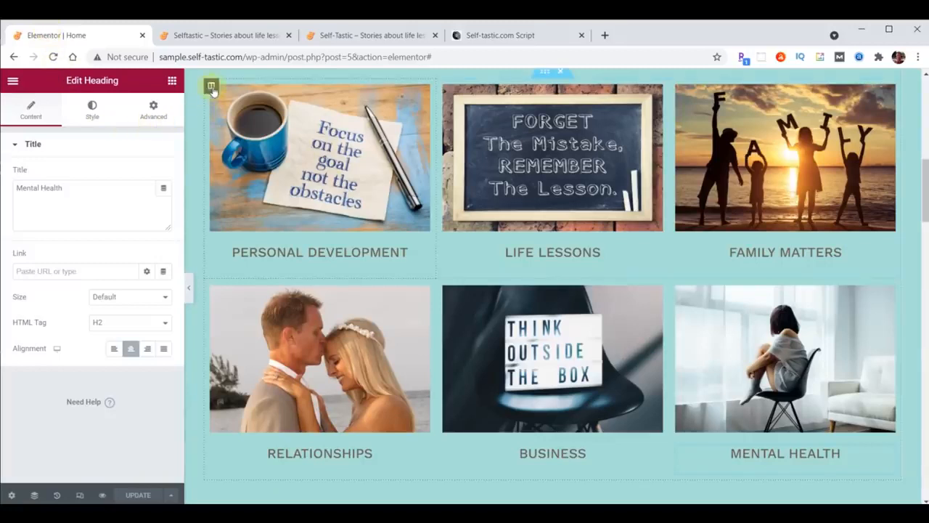
Give the Personal Development column a Slide In Right entrance animation with 1000 ms delay
left_click(211, 86)
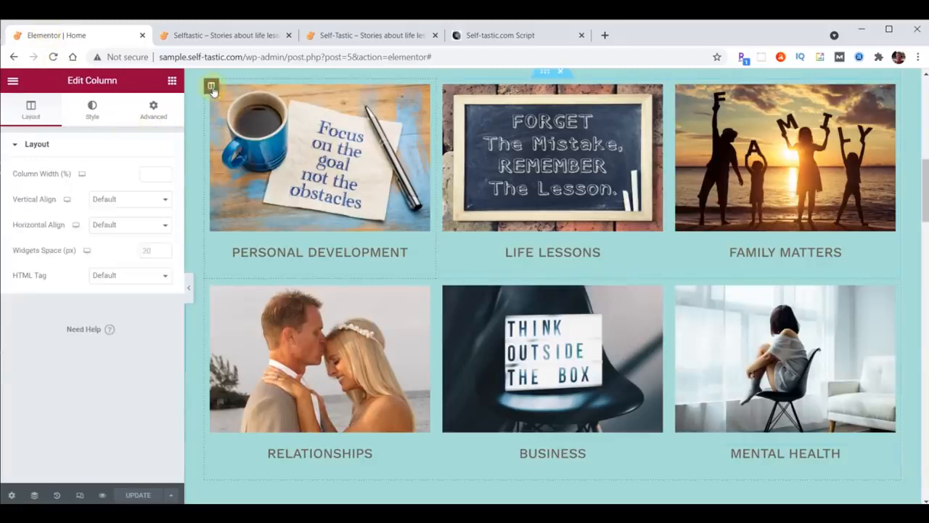
left_click(154, 111)
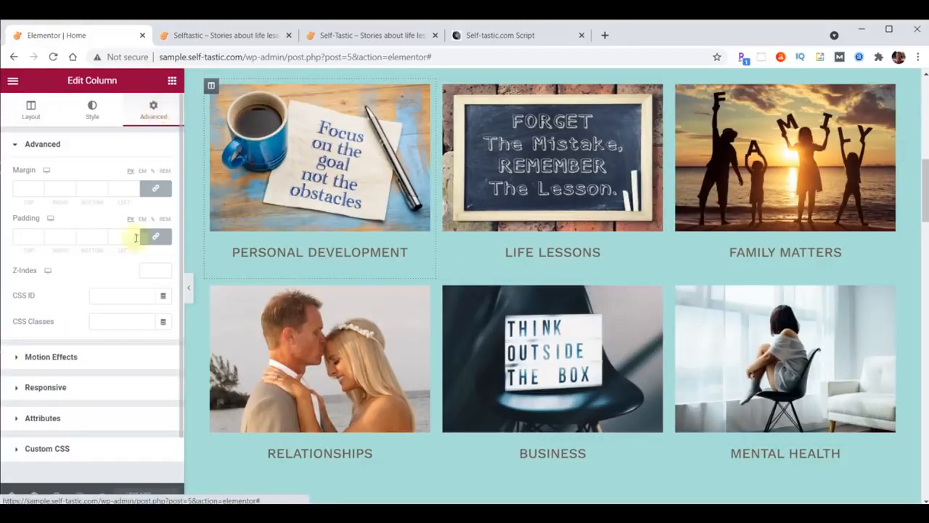
left_click(63, 357)
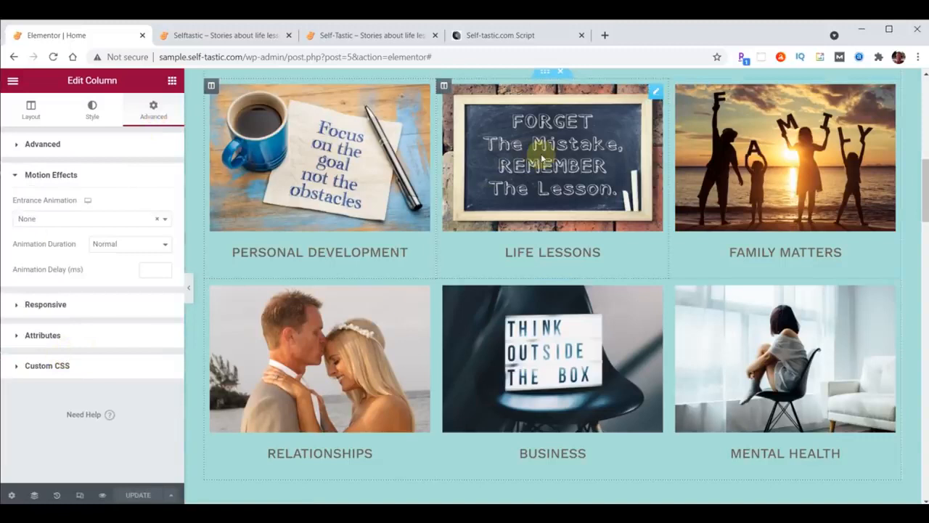
left_click(73, 219)
scroll(80, 298, "down", 6)
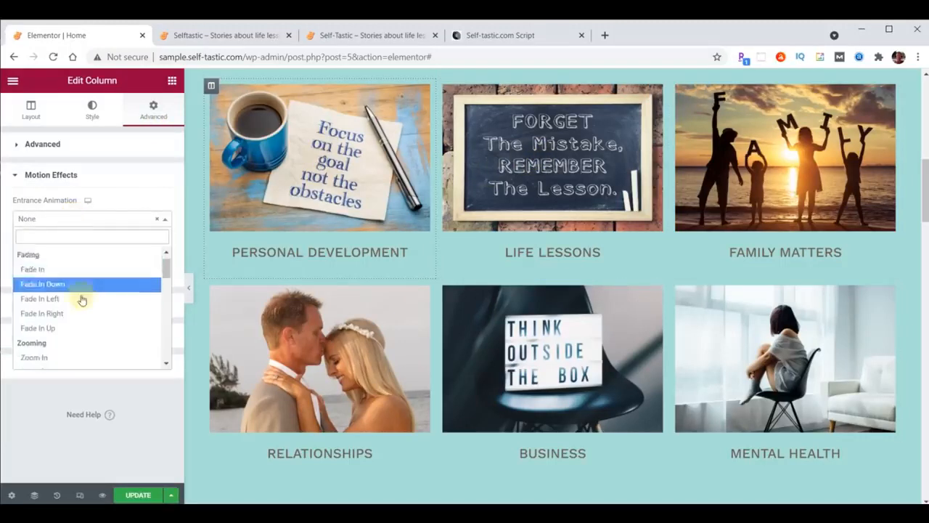
scroll(82, 300, "down", 1)
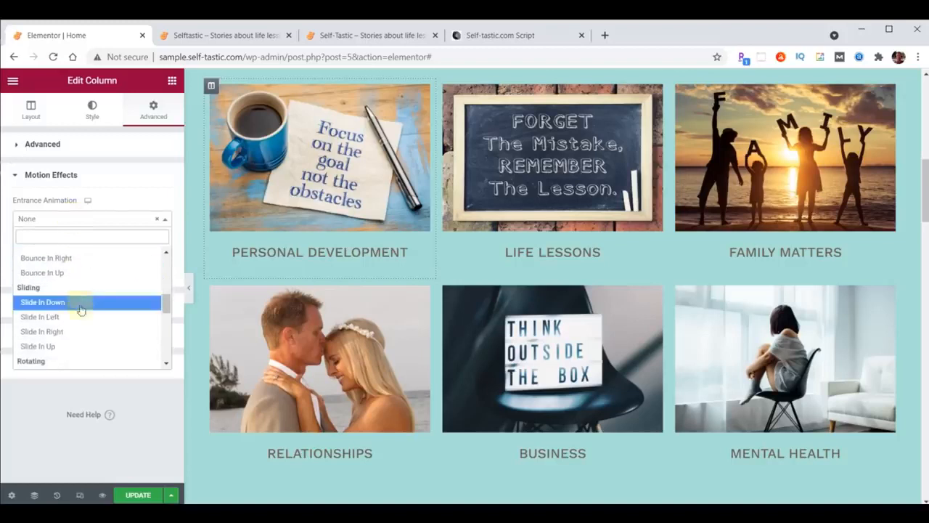
left_click(58, 331)
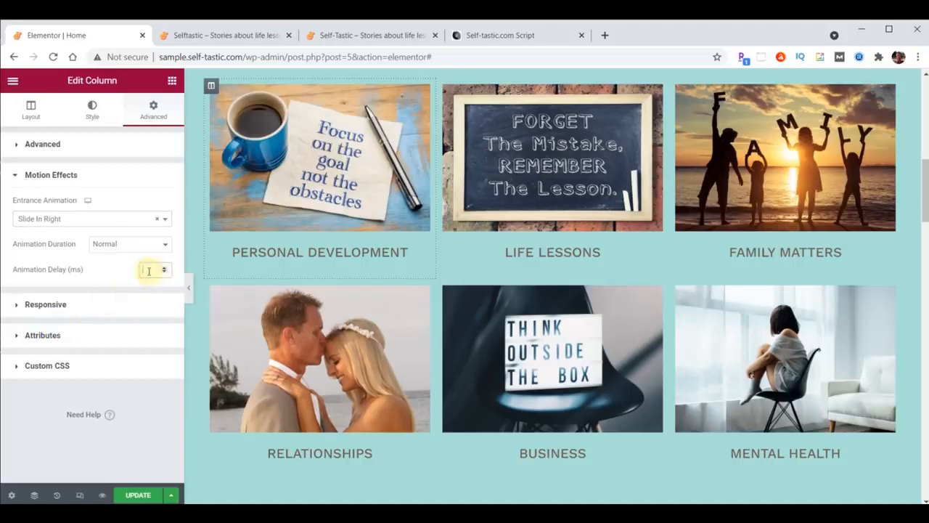
type("1000")
Copy Personal Development's style and paste it onto the Relationships column
right_click(212, 87)
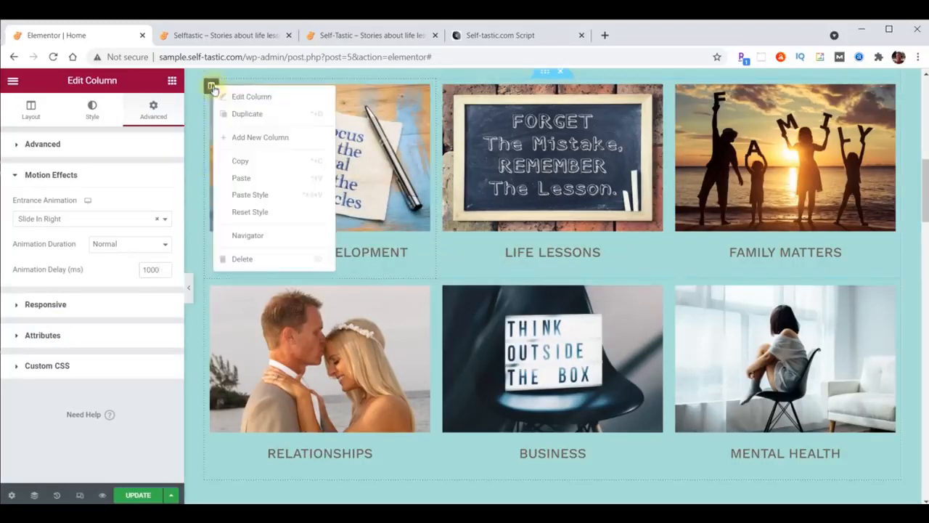
left_click(238, 158)
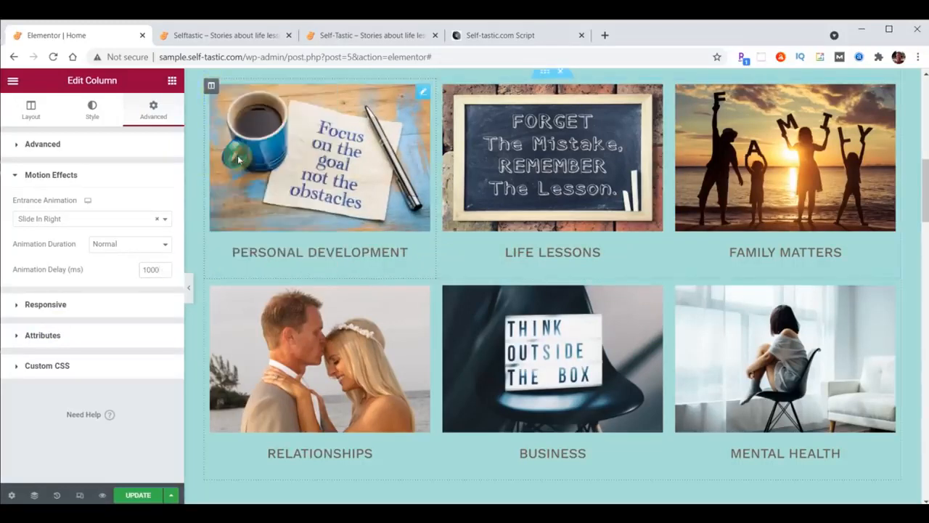
right_click(215, 287)
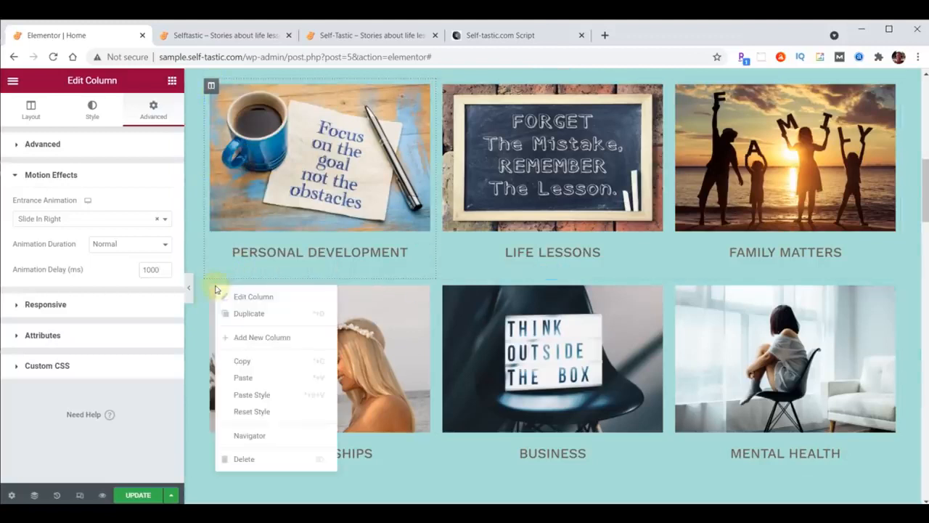
left_click(259, 394)
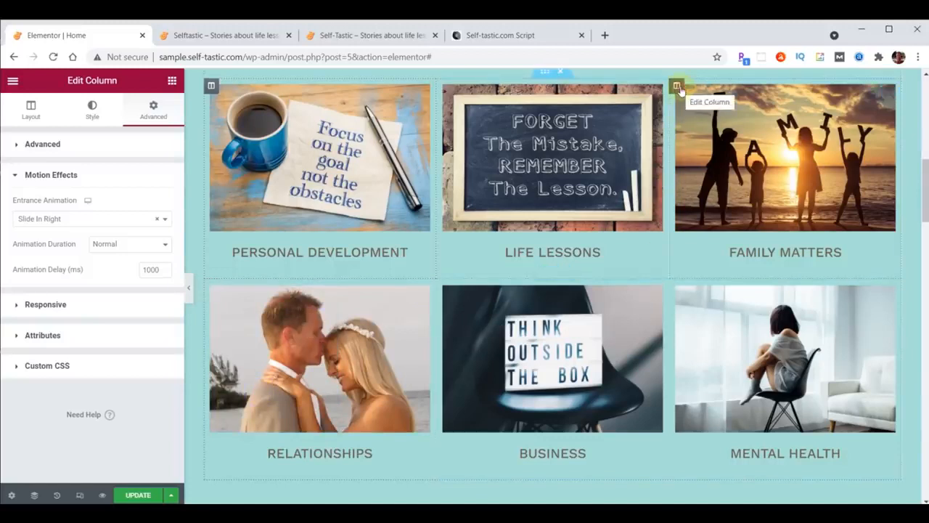
Give the Family Matters column a Slide In Left animation with 1000 ms delay
left_click(679, 87)
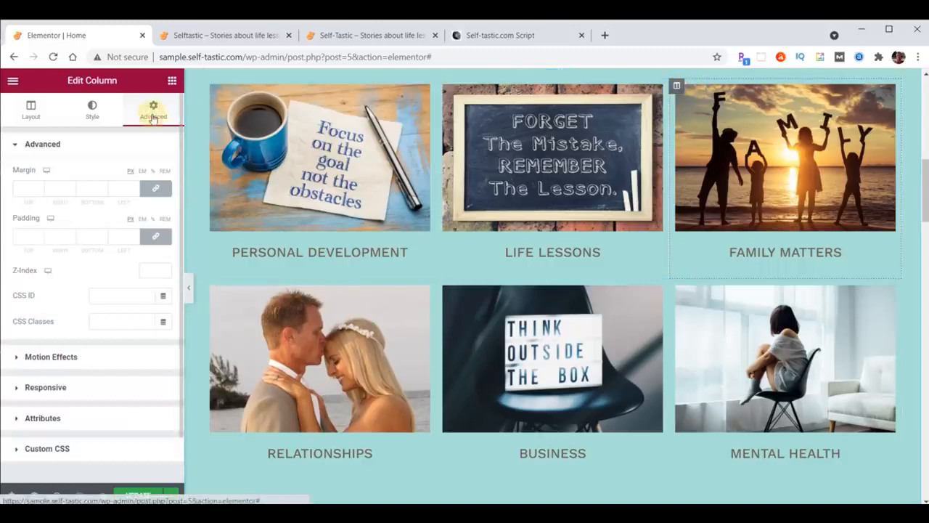
left_click(49, 356)
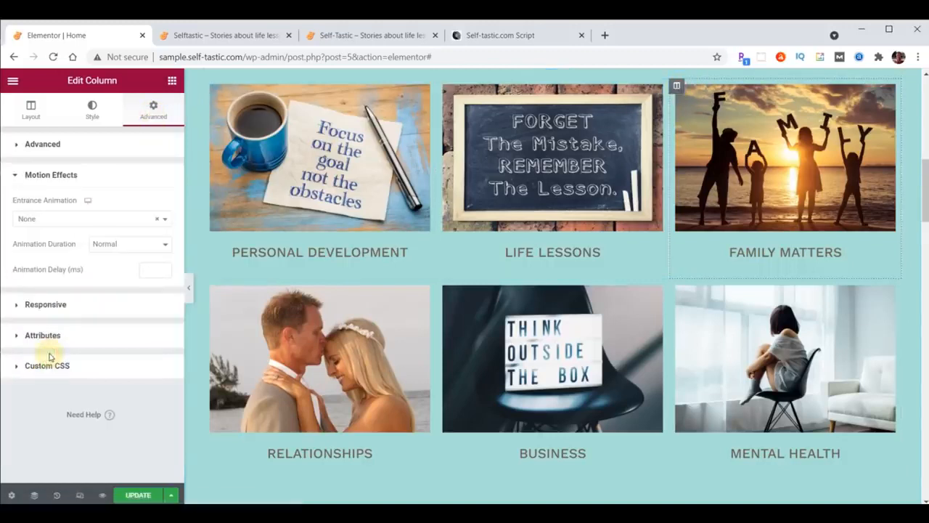
left_click(74, 225)
scroll(71, 290, "down", 5)
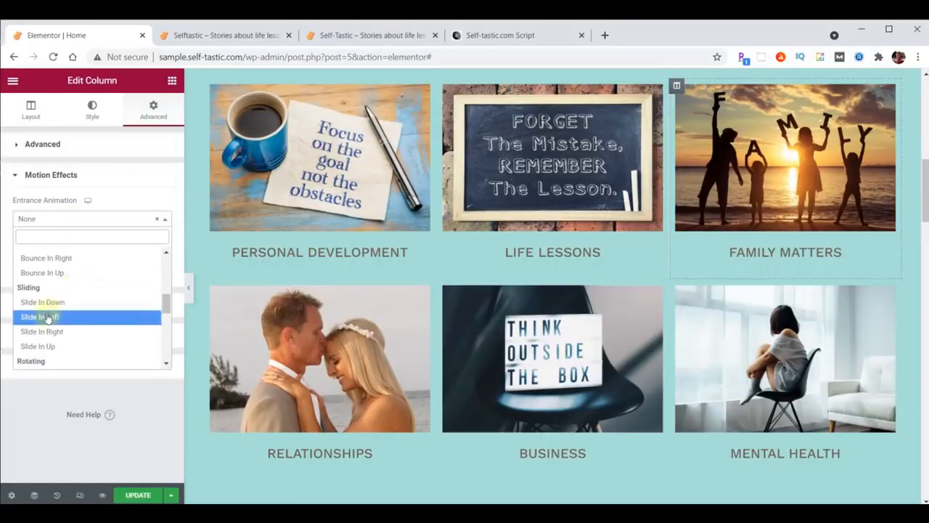
left_click(46, 317)
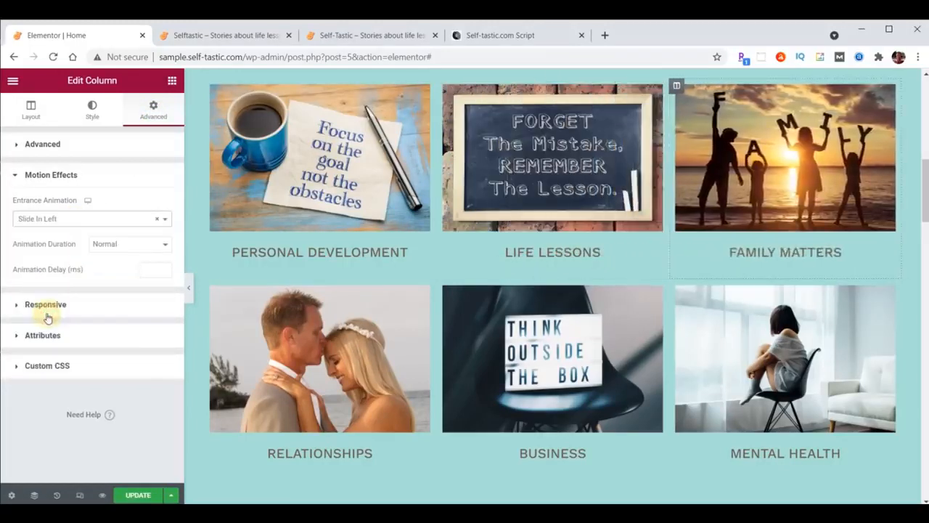
left_click(148, 270)
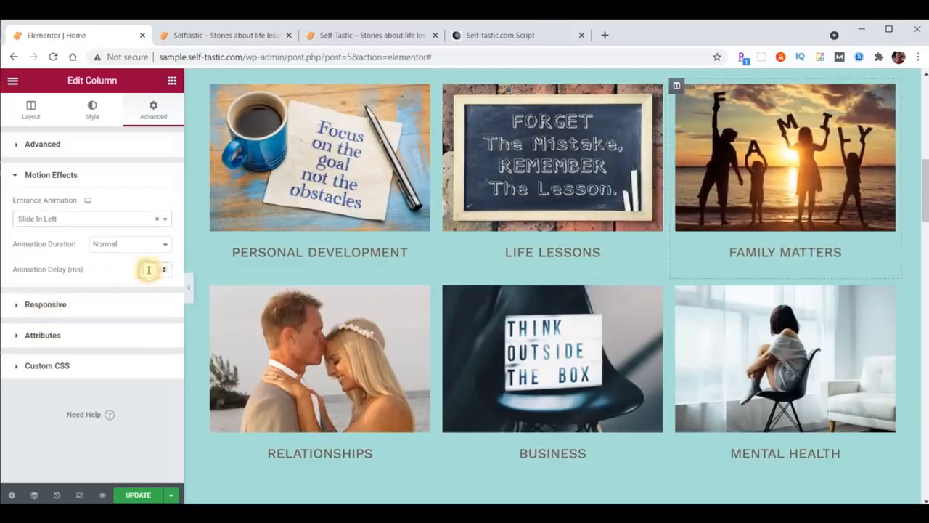
type("1000")
Copy Family Matters' style and paste it onto the Mental Health column
right_click(677, 85)
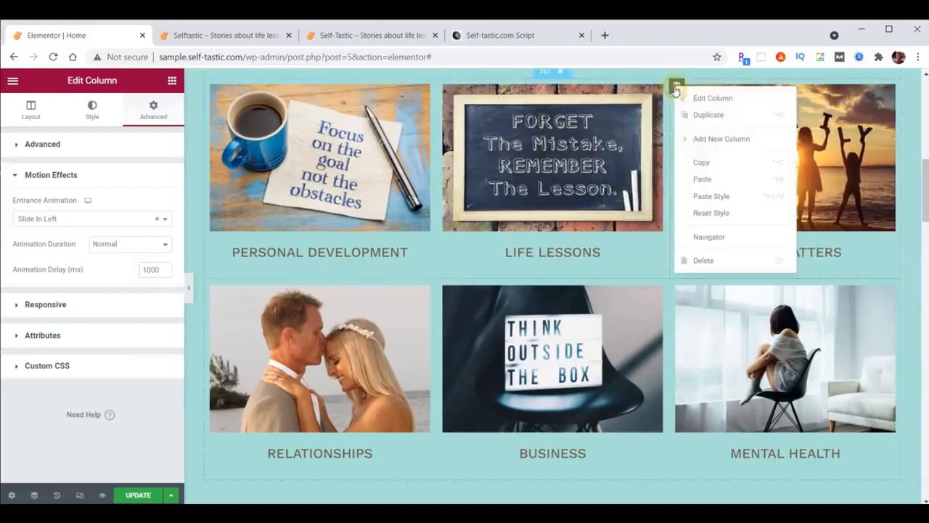
left_click(708, 169)
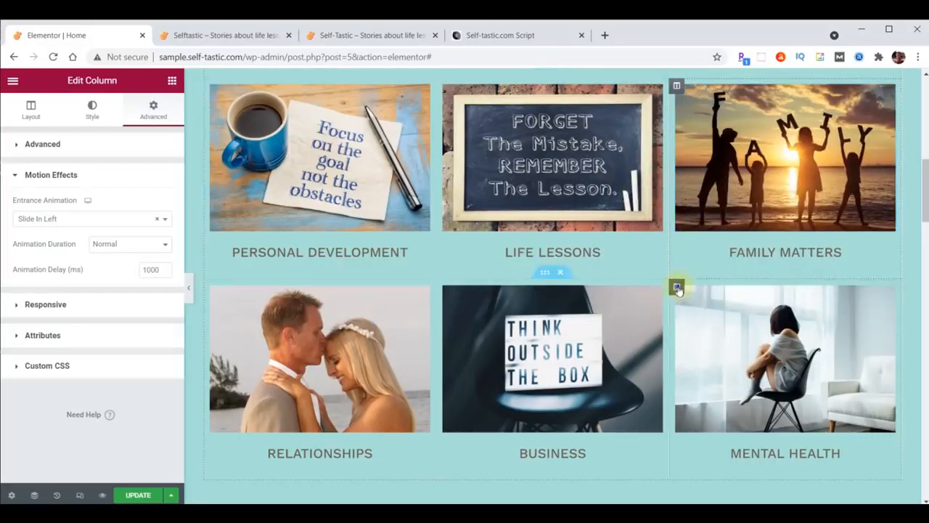
right_click(678, 288)
left_click(711, 395)
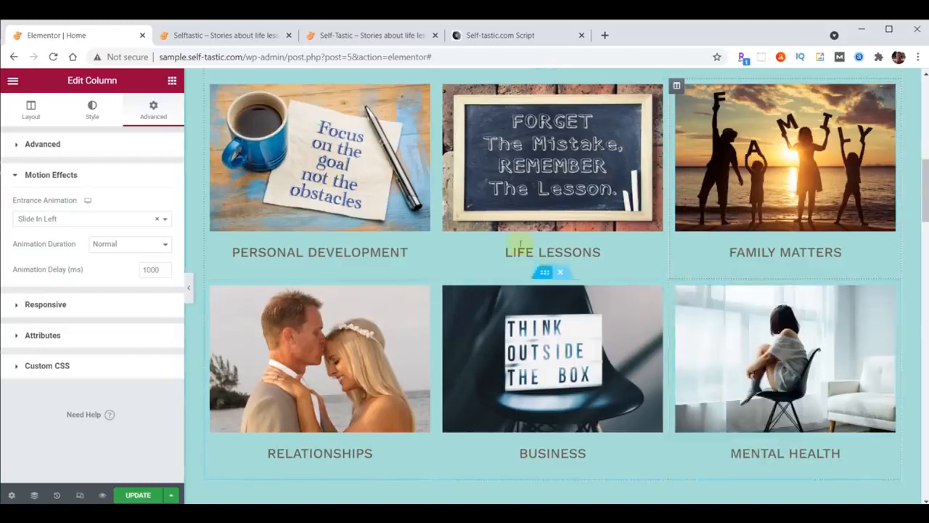
Give the Life Lessons column a Zoom In animation with 1000 ms delay
left_click(445, 86)
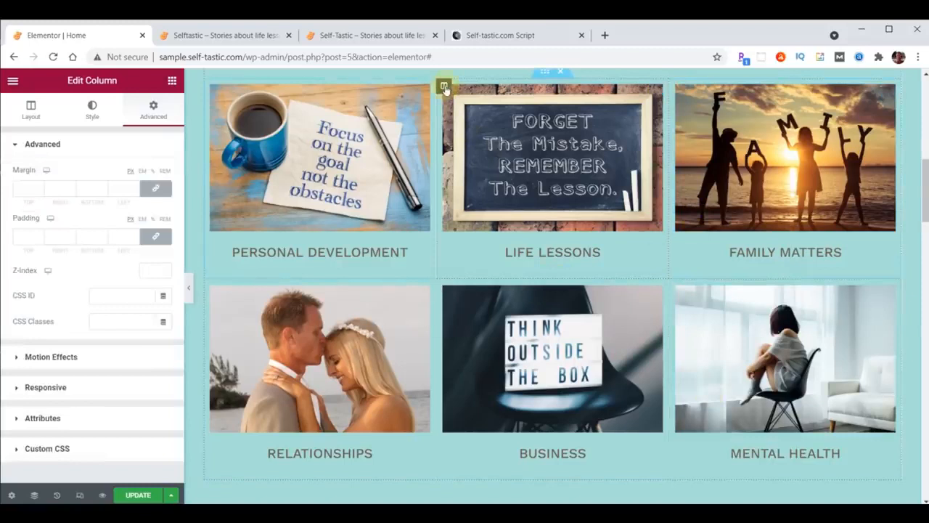
left_click(42, 358)
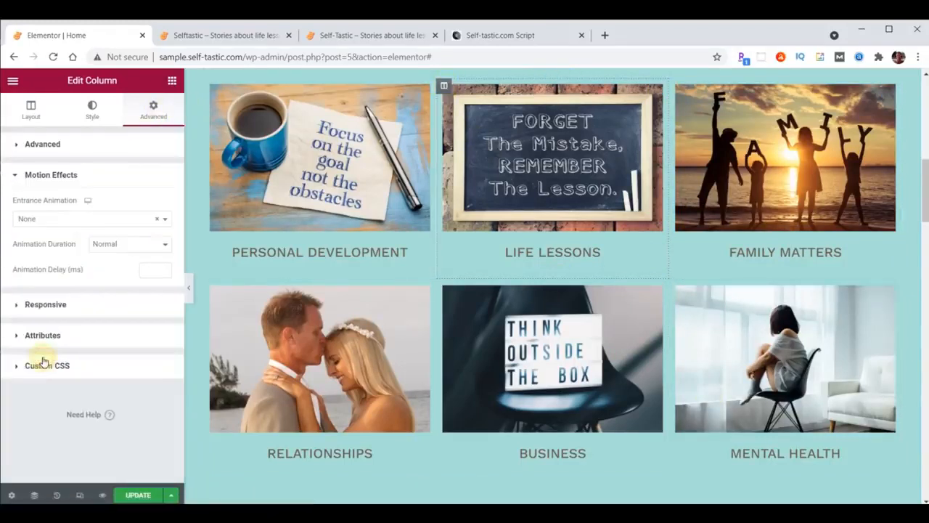
left_click(61, 220)
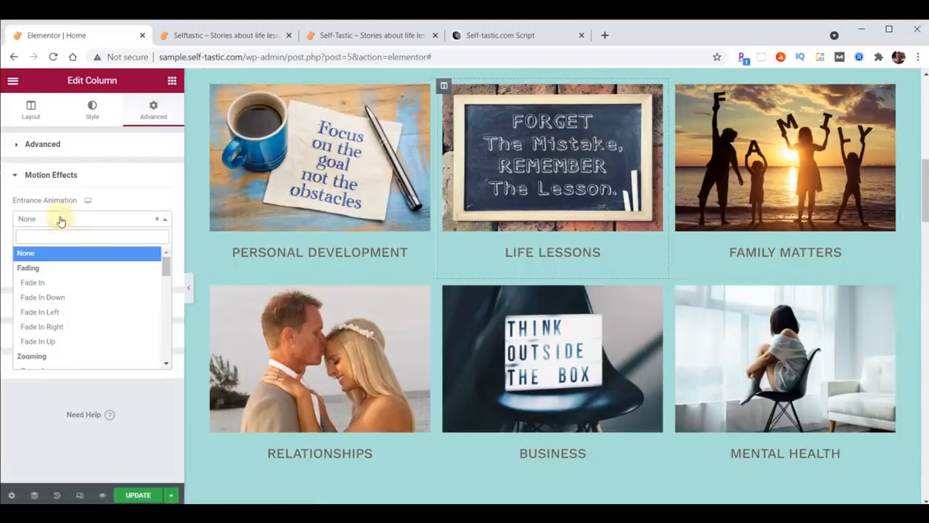
scroll(62, 283, "down", 2)
left_click(58, 309)
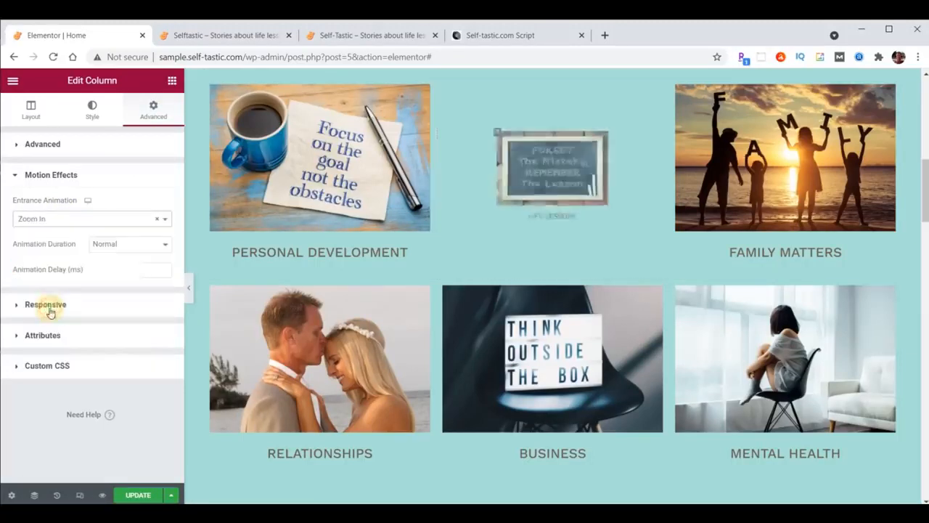
type("1000")
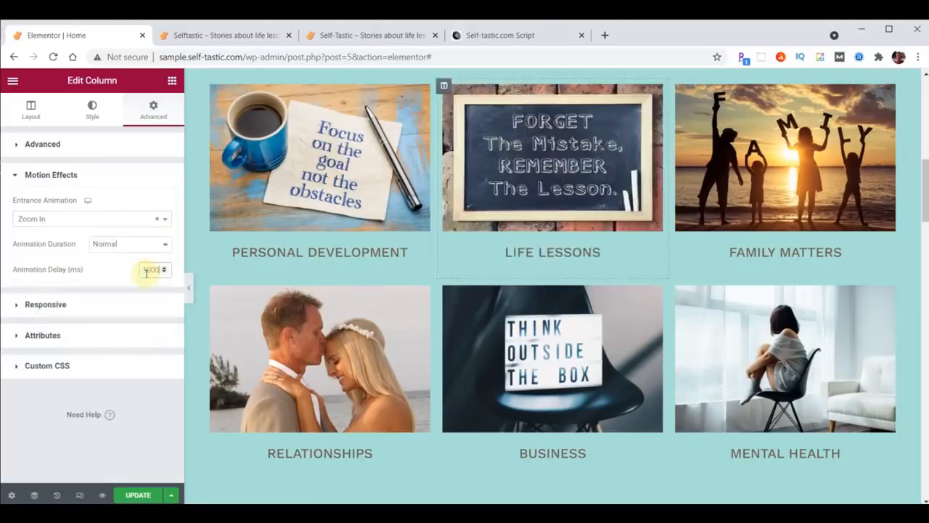
Paste the Life Lessons style onto the Business column and save the home page
right_click(444, 87)
left_click(474, 163)
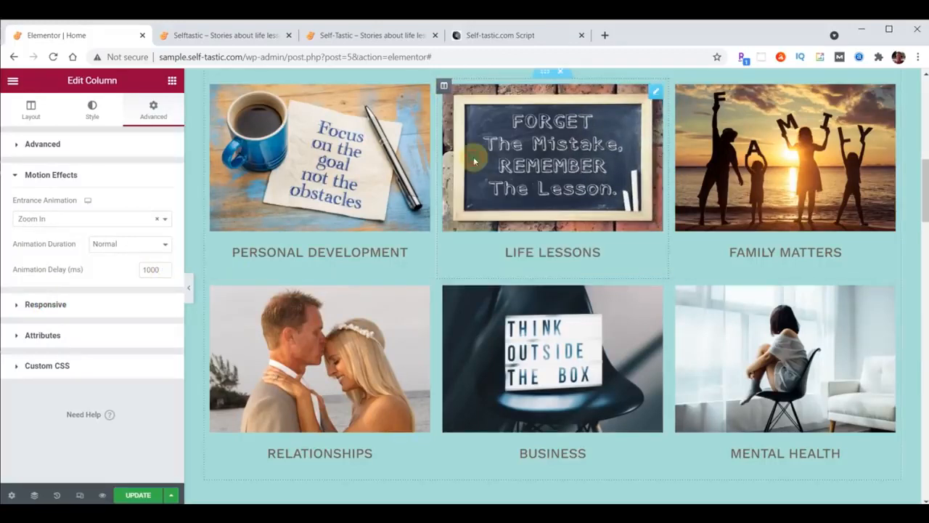
right_click(444, 286)
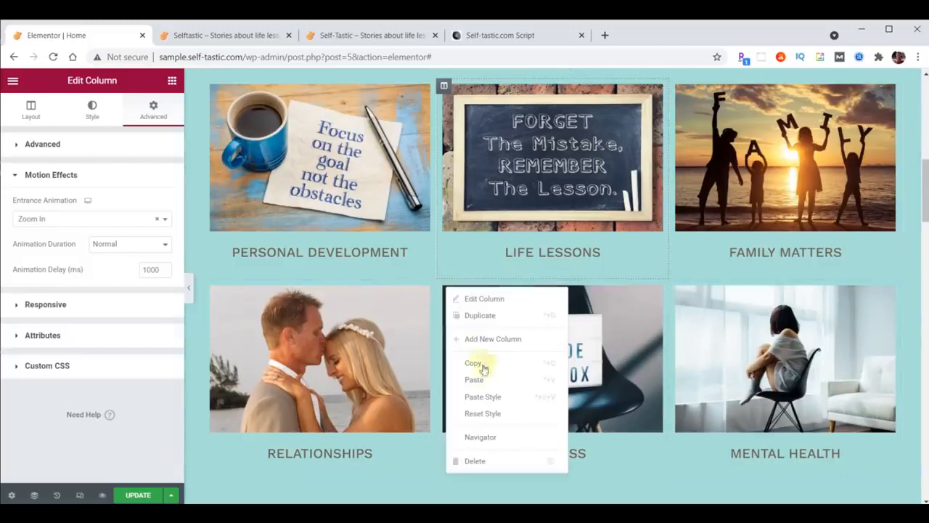
left_click(484, 397)
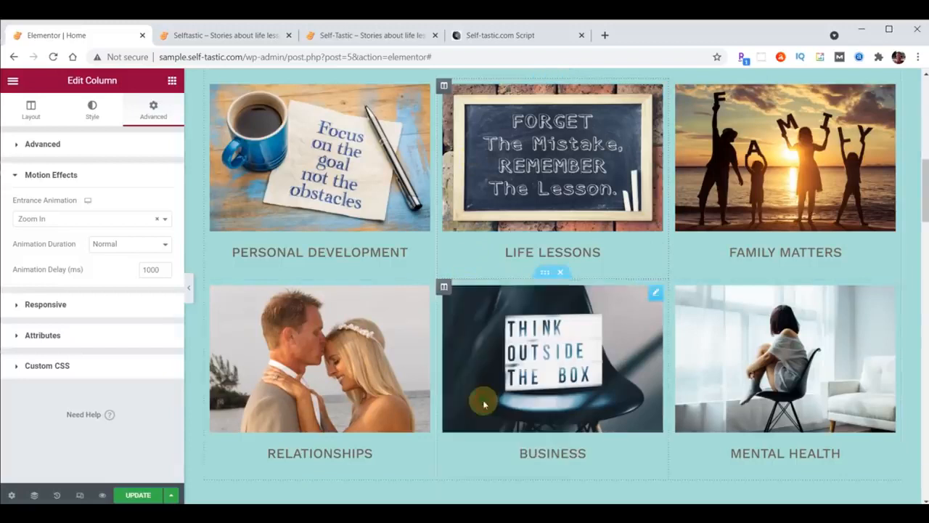
left_click(138, 495)
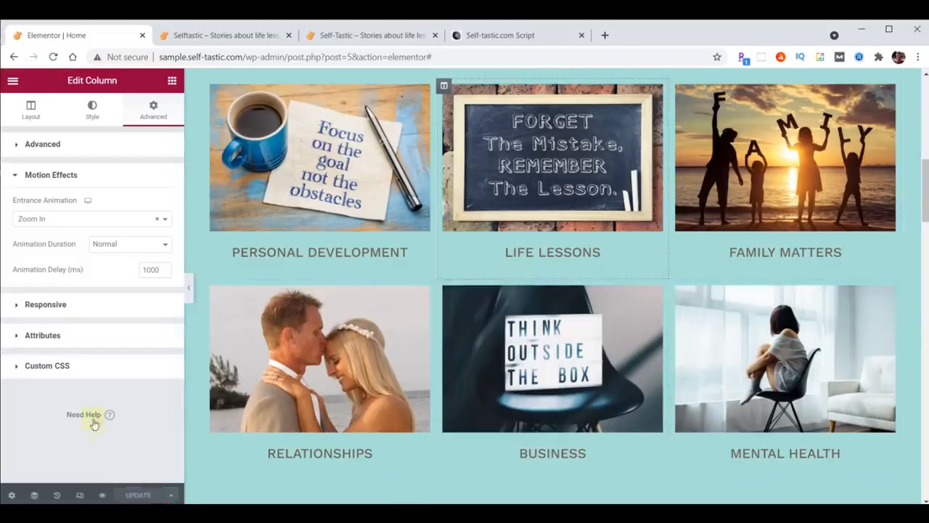
left_click(203, 36)
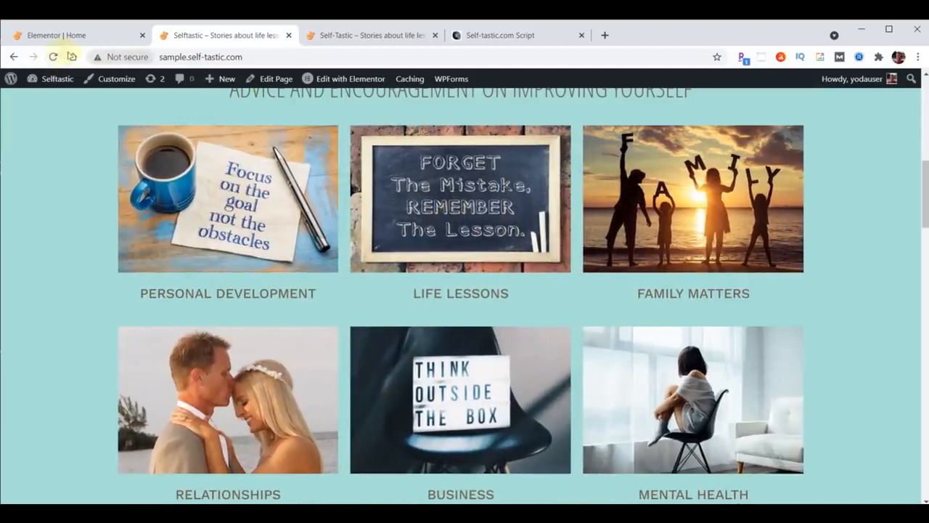
Reload the live home page to replay the category animations, then go back to the Elementor editor
left_click(54, 57)
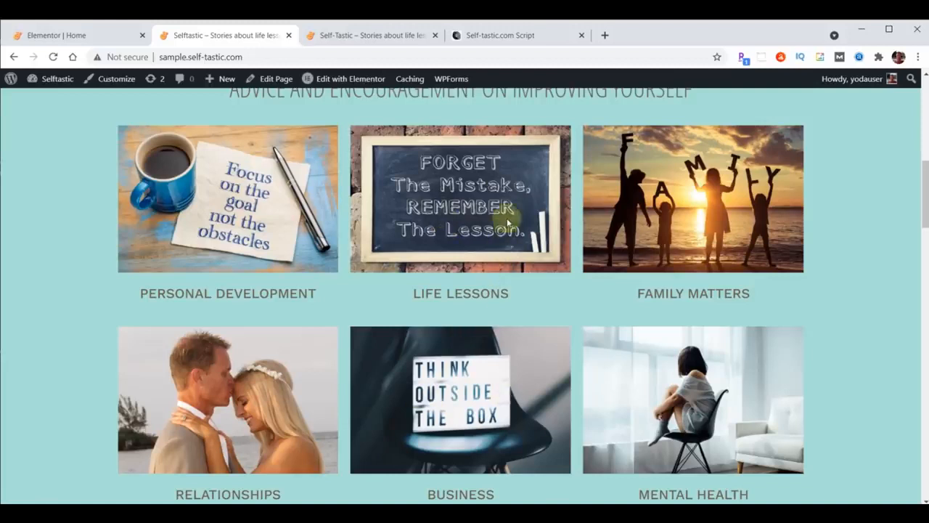
left_click(57, 37)
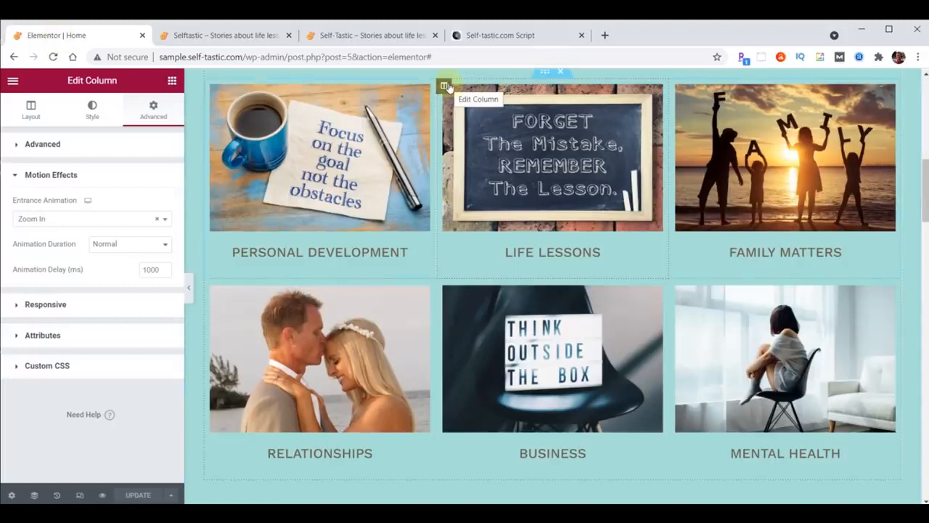
Set Z-Index to 1 on both the Life Lessons and Business columns
left_click(15, 146)
left_click(149, 271)
type("1")
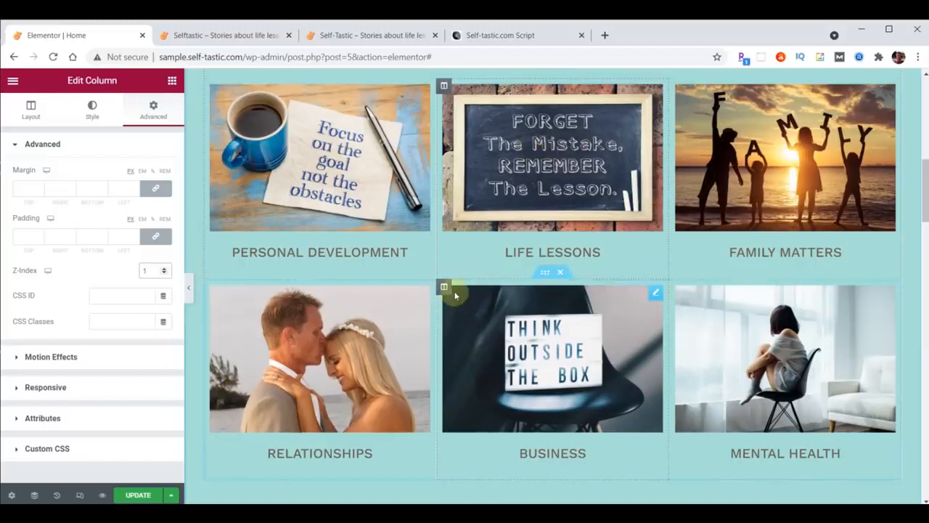
left_click(443, 285)
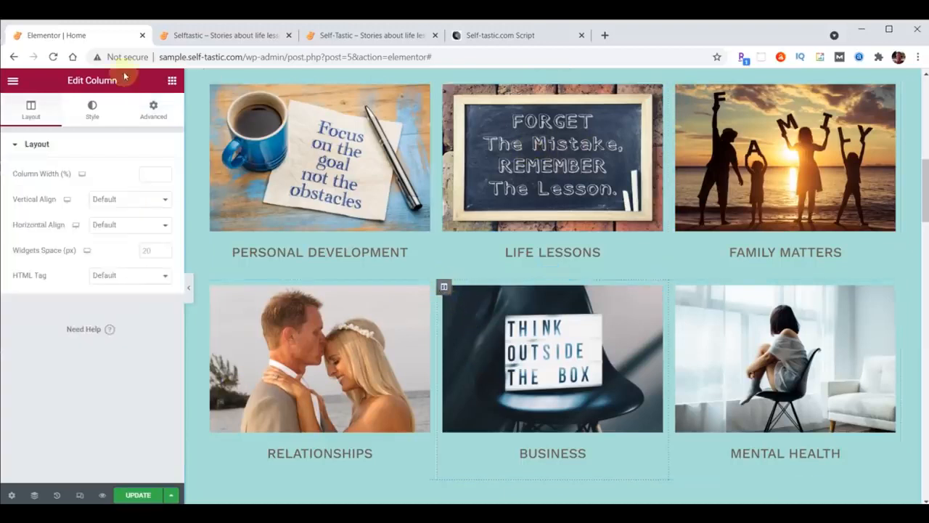
left_click(156, 111)
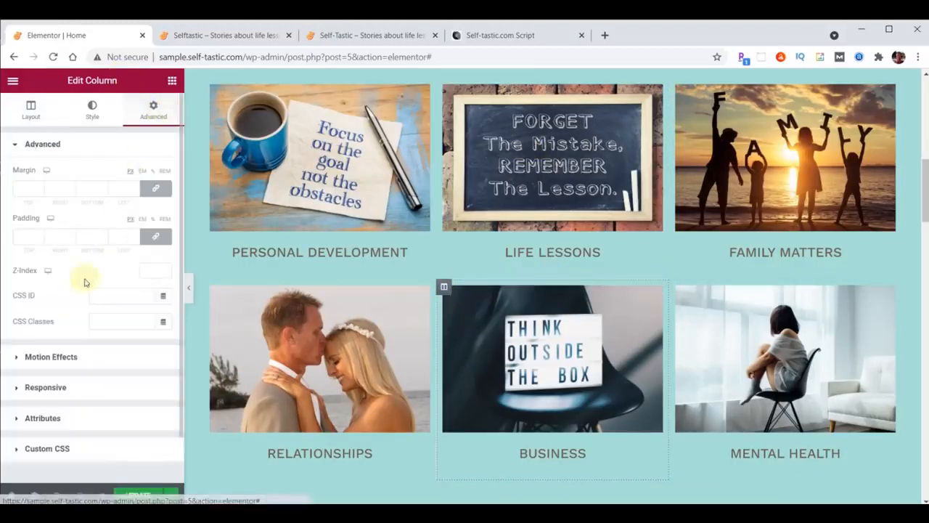
left_click(149, 270)
type("1")
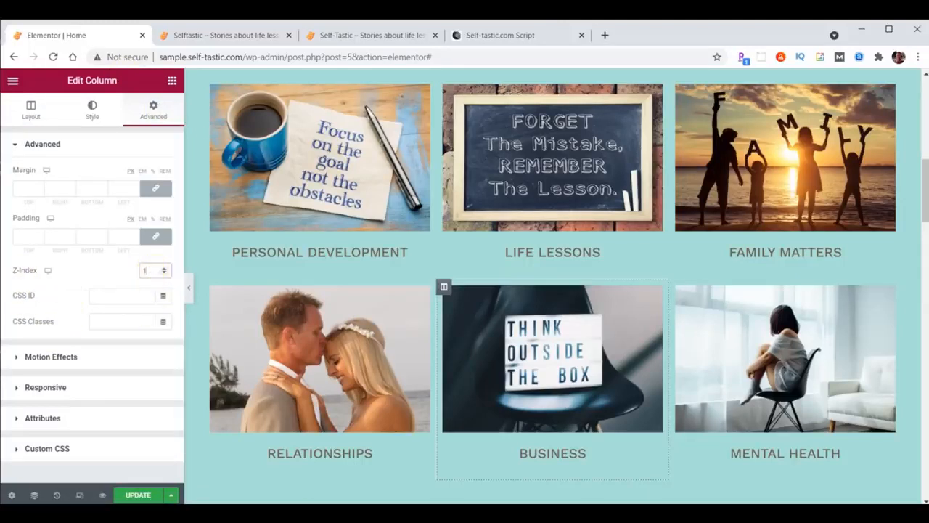
Save the page and scroll the public site down to its 'BE INSPIRED' slideshow section
left_click(136, 495)
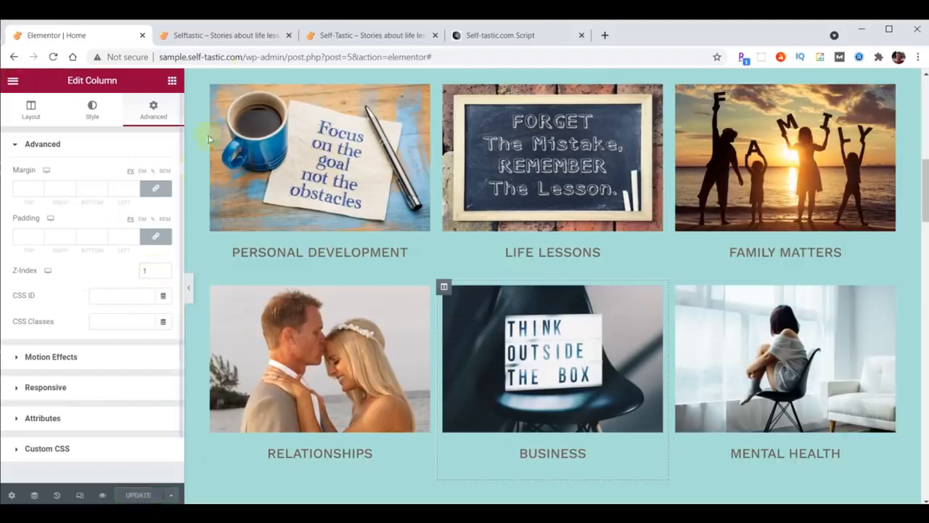
left_click(227, 38)
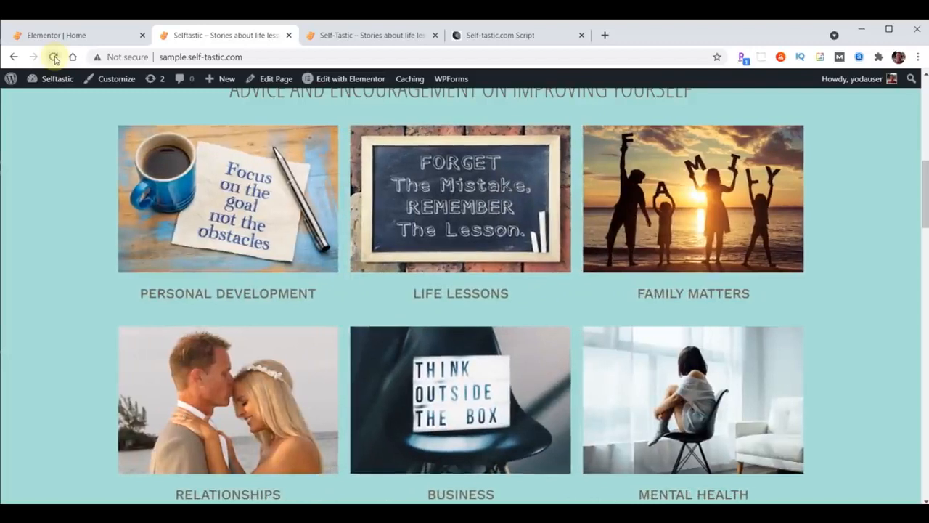
left_click(370, 36)
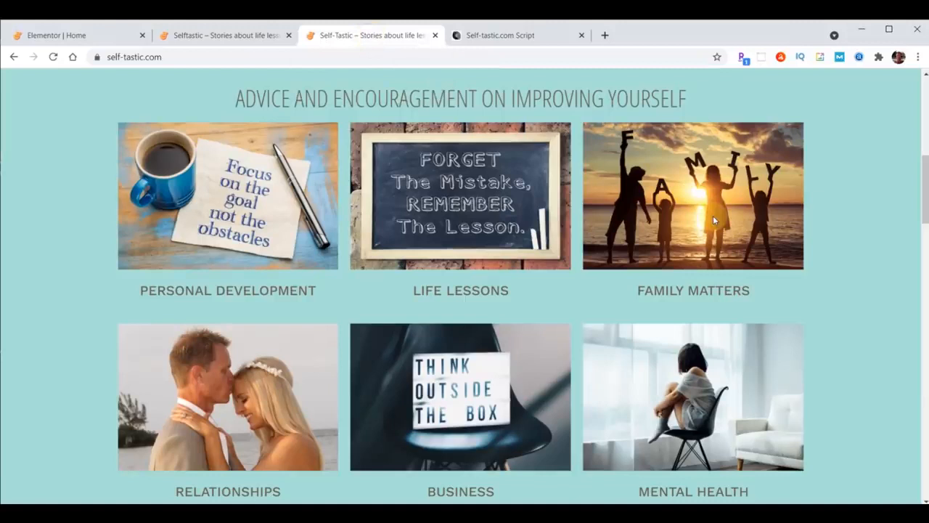
scroll(575, 167, "down", 5)
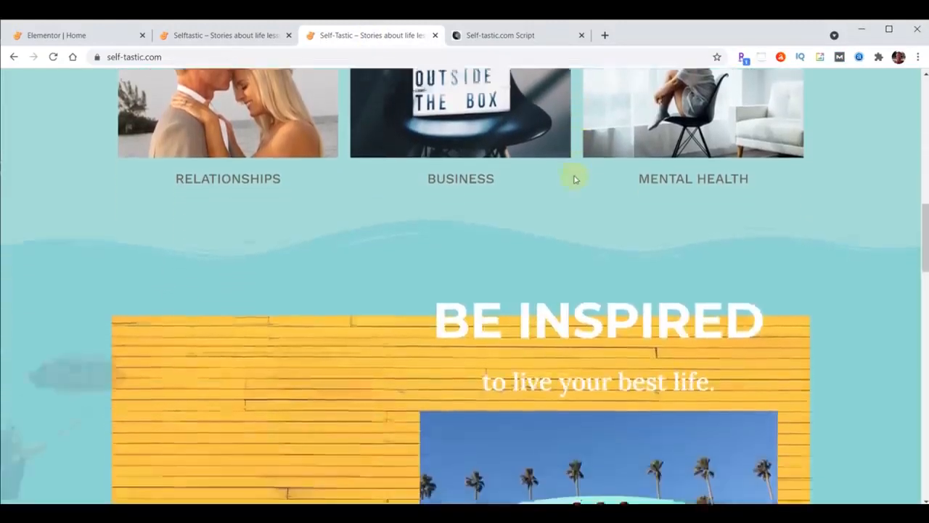
scroll(574, 179, "down", 2)
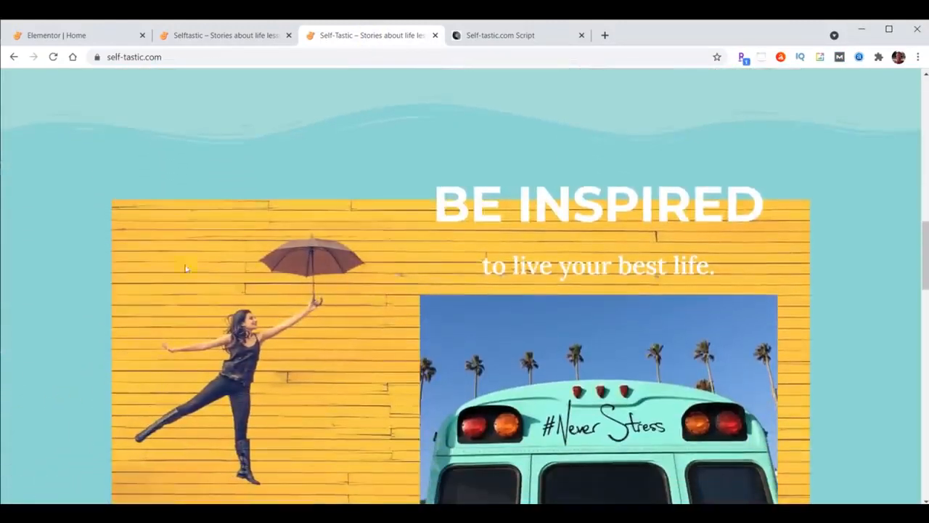
scroll(379, 329, "down", 1)
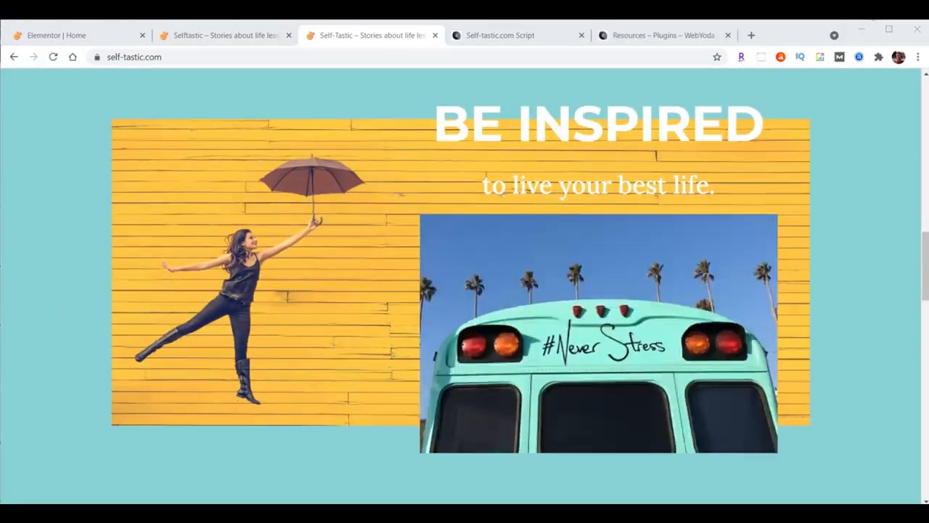
left_click(495, 38)
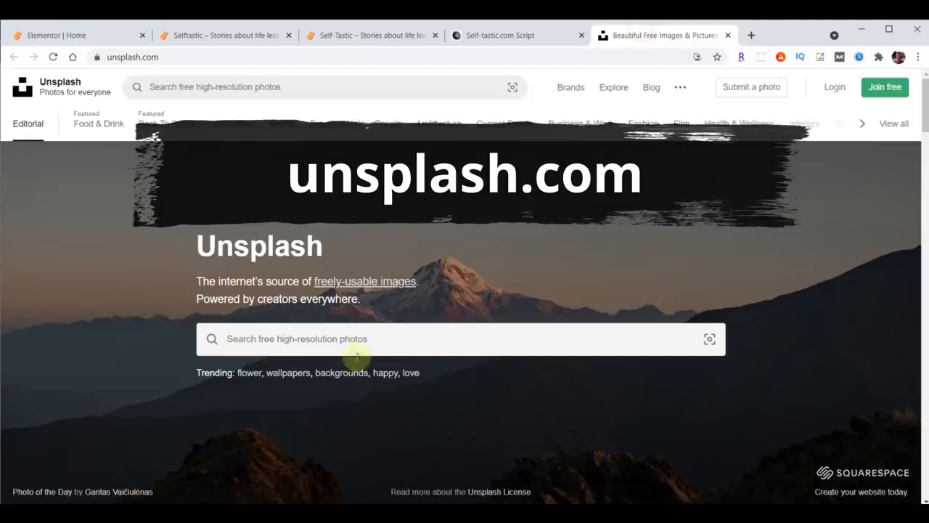
Search Unsplash for 'girl umbrella yellow', download the yellow-wall umbrella photo, and close the tab
left_click(446, 330)
type("girl umbrella yellow")
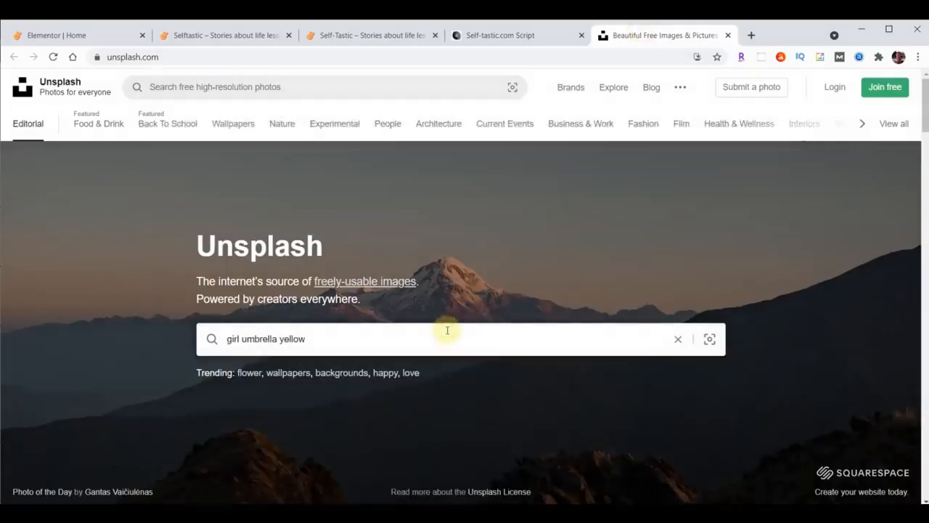
key("Return")
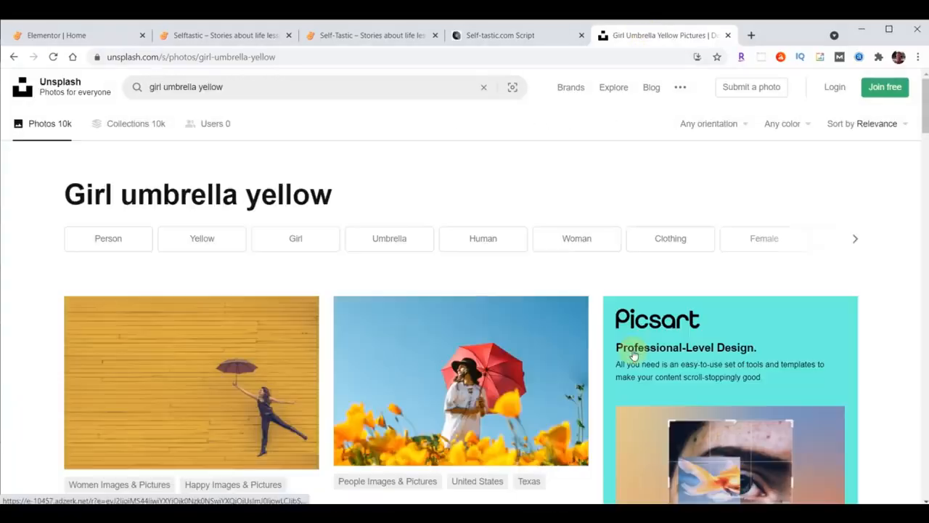
scroll(368, 421, "down", 2)
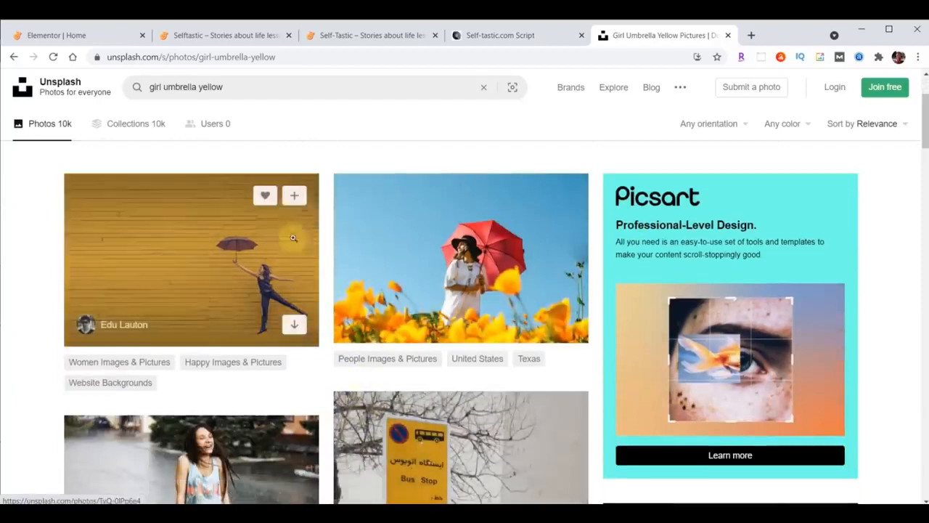
left_click(295, 329)
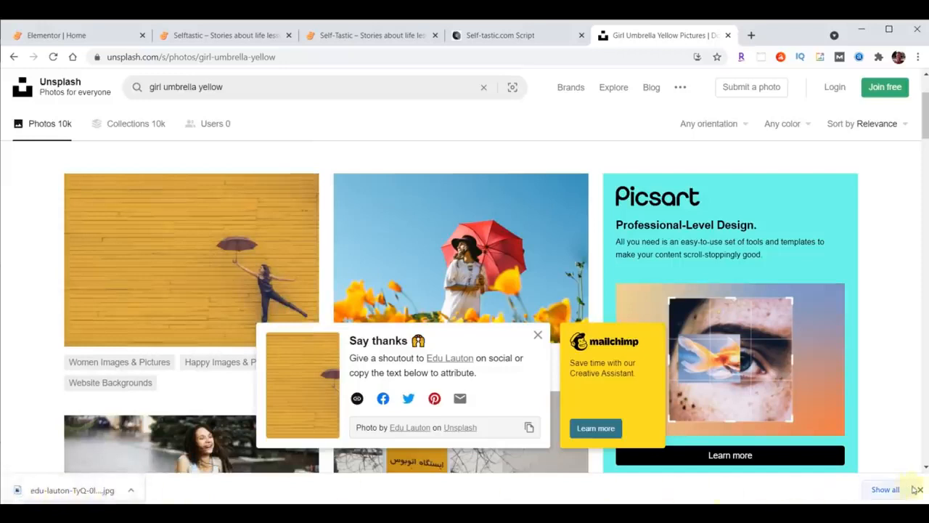
left_click(920, 489)
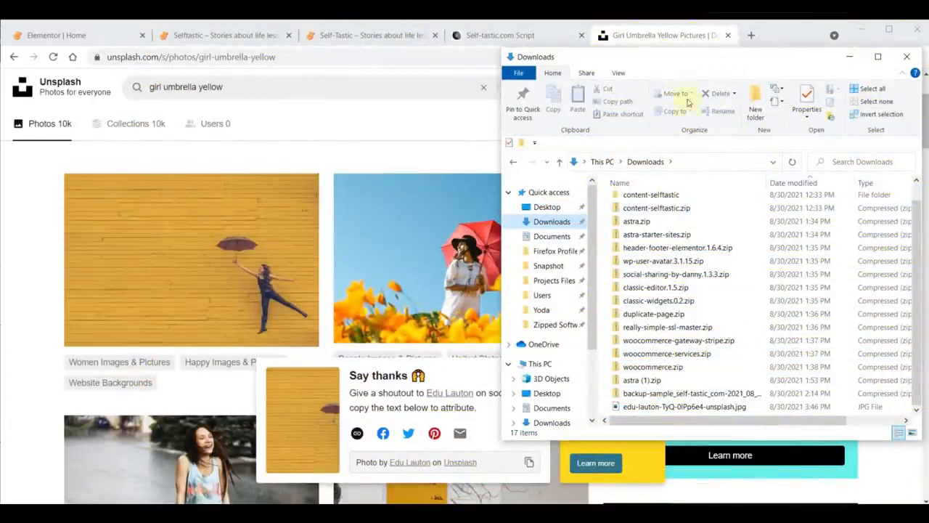
left_click(662, 40)
left_click(729, 35)
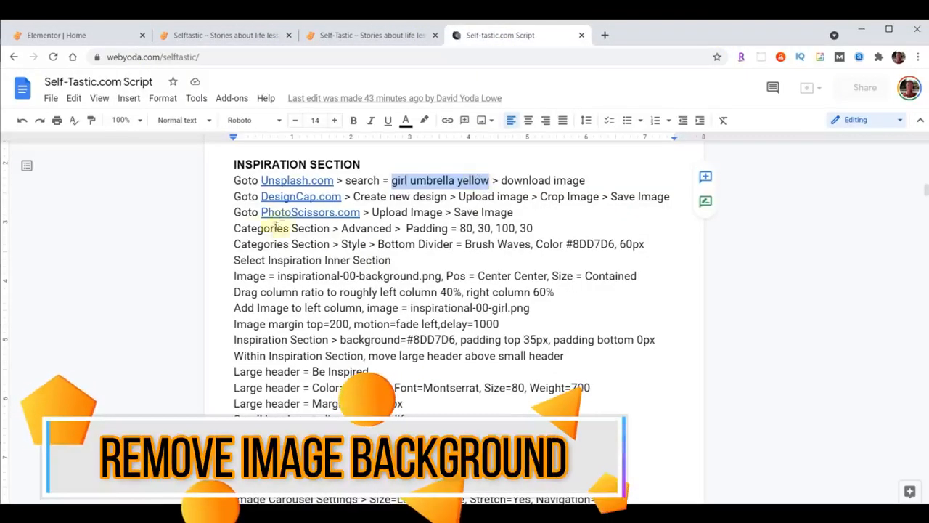
Open PhotoScissors and upload the downloaded umbrella photo for background removal
left_click(310, 212)
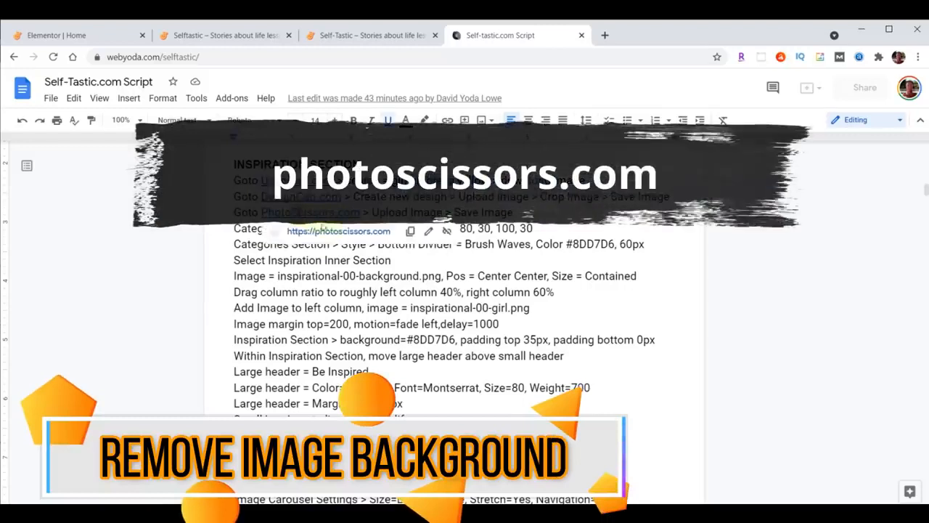
left_click(331, 231)
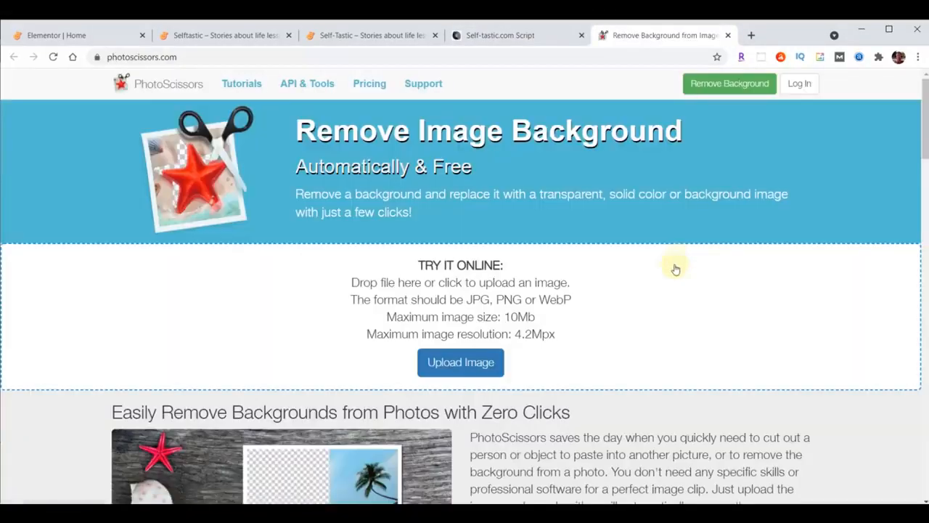
left_click(457, 366)
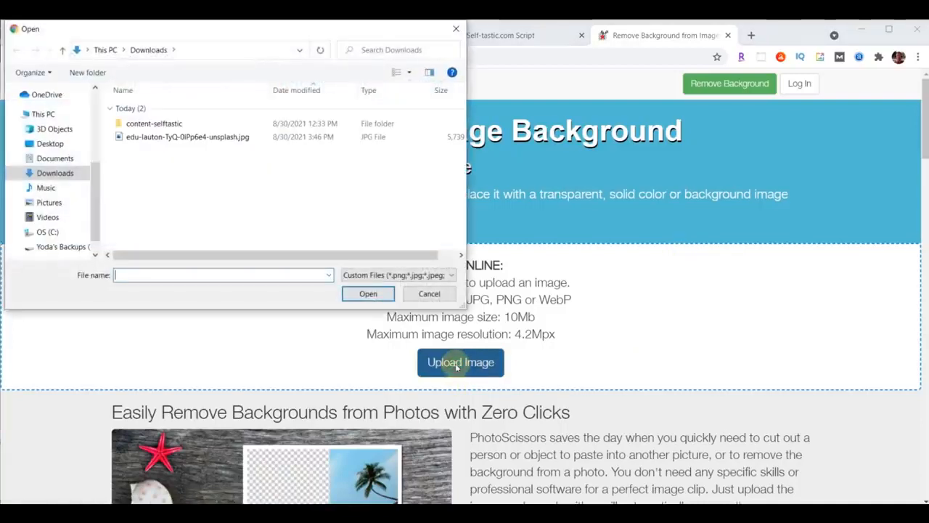
left_click(154, 137)
left_click(369, 293)
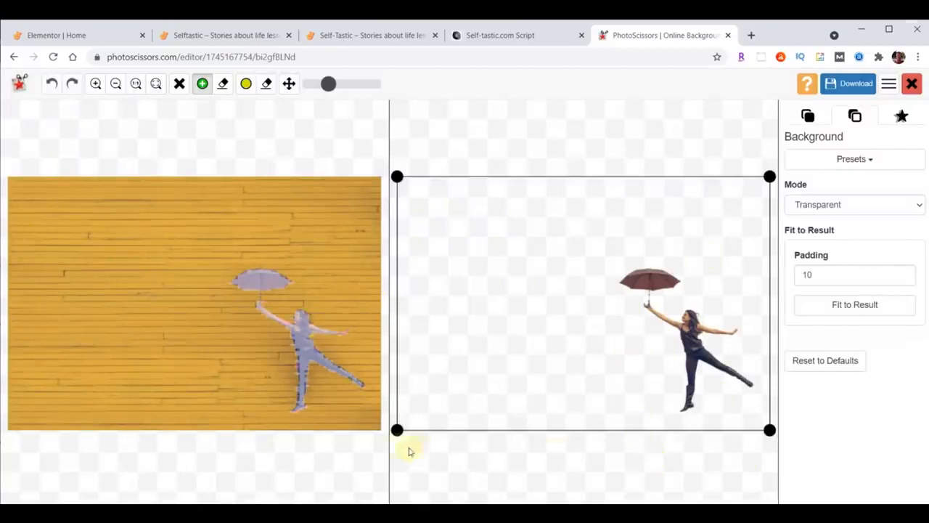
Crop tightly around the woman from left and top, and download the low-resolution cutout
left_click_drag(395, 430, 603, 417)
left_click_drag(602, 176, 608, 250)
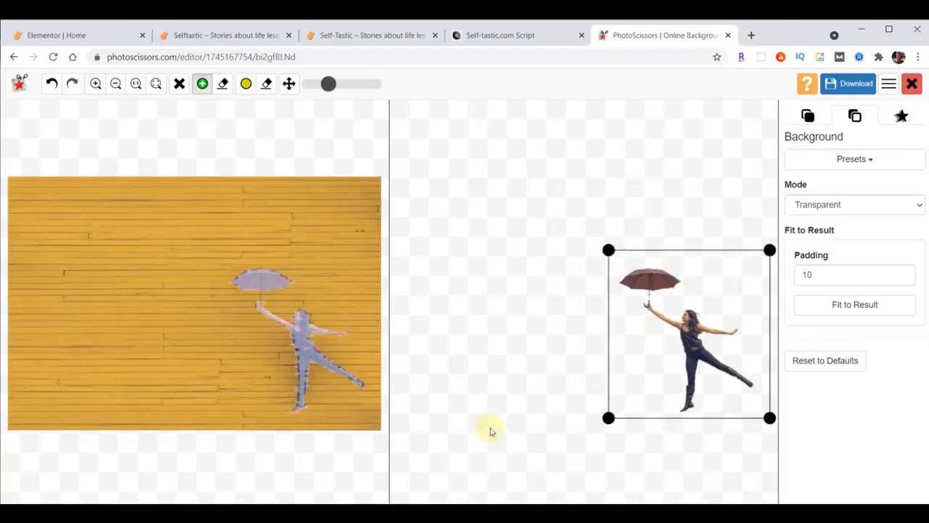
left_click(842, 84)
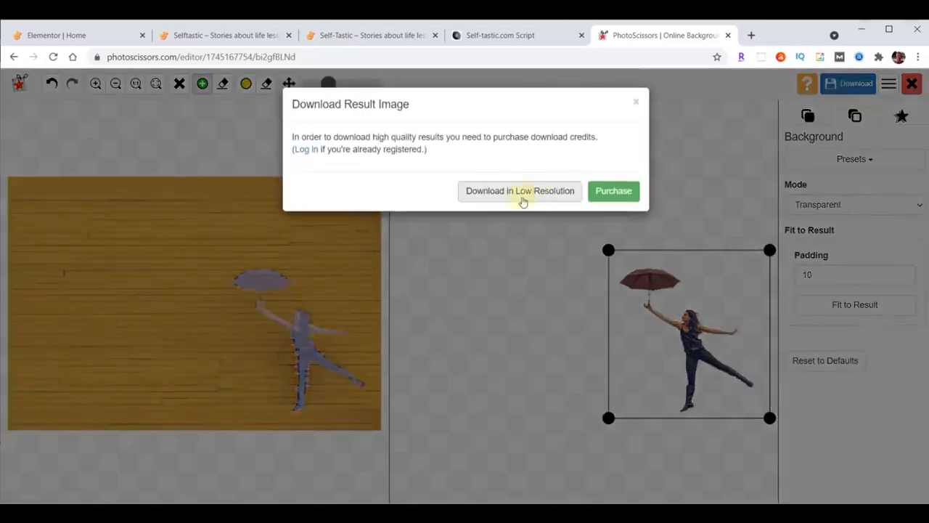
left_click(521, 198)
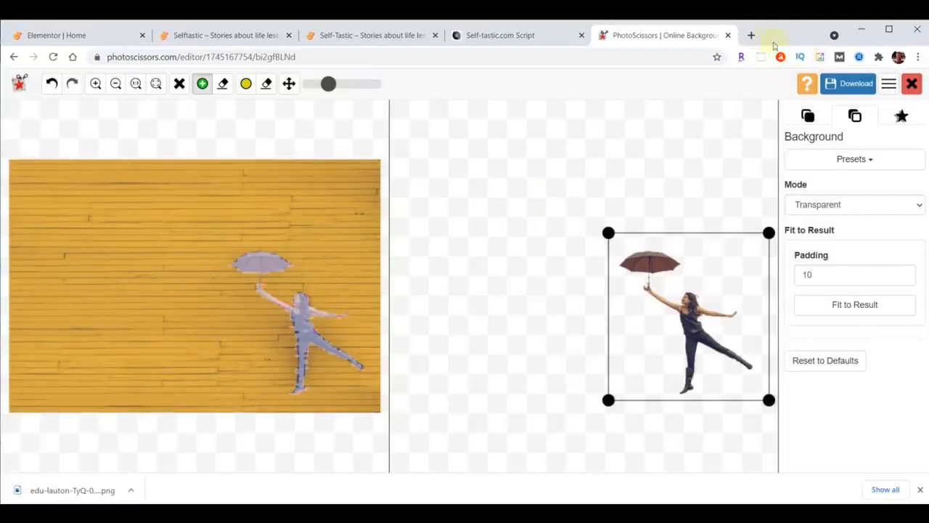
left_click(726, 35)
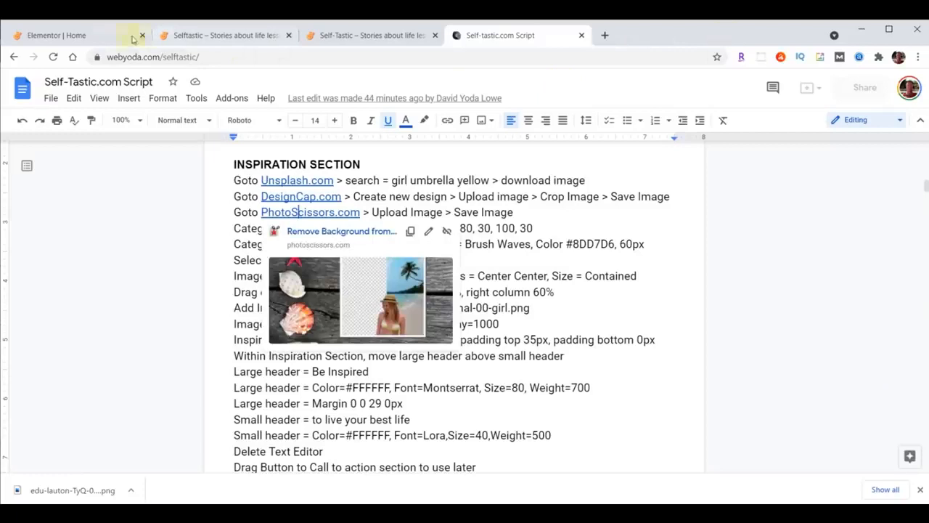
Scroll to the 'A Whole New Look' section with the shampoo photo and select its inner section
left_click(82, 38)
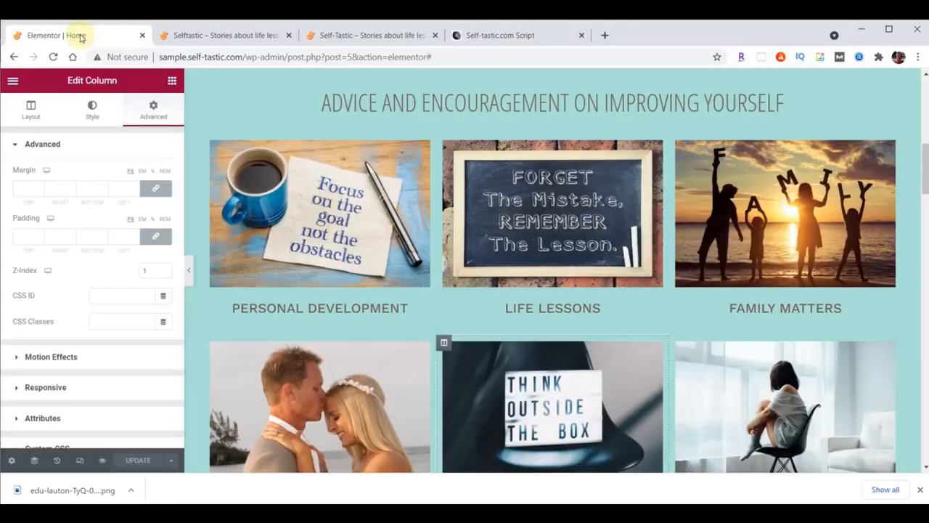
scroll(552, 138, "down", 6)
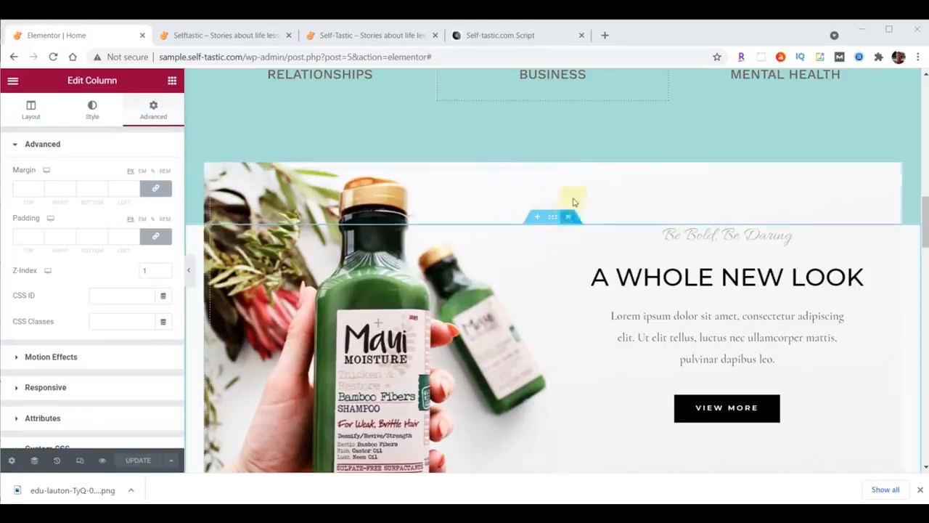
left_click(545, 157)
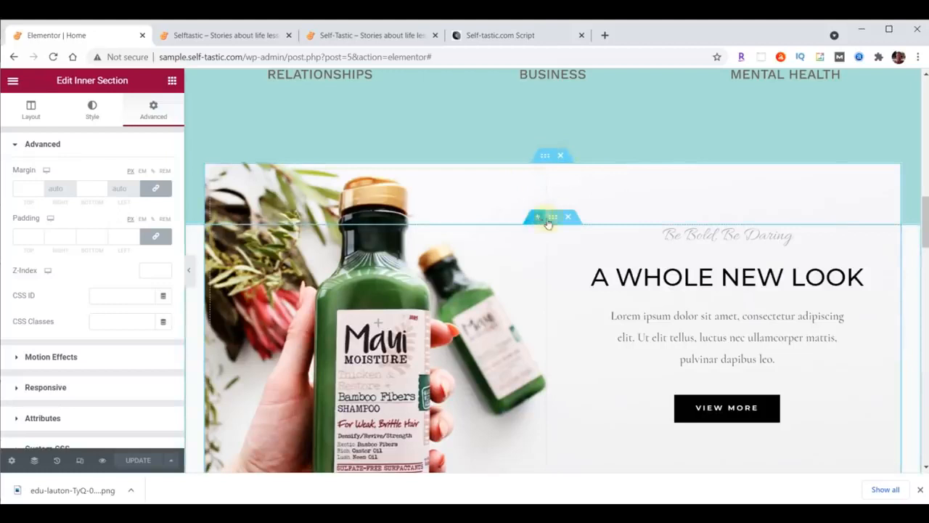
left_click(541, 158)
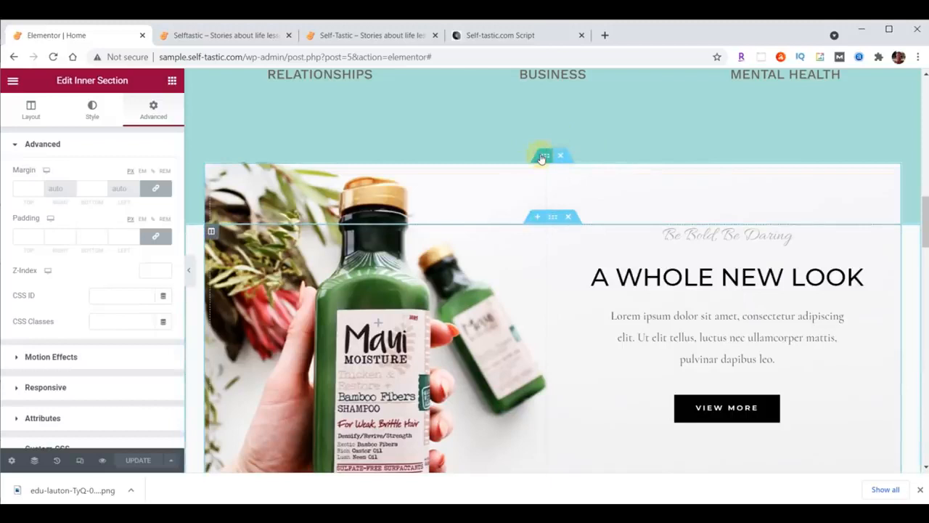
Upload inspirational-00-background.png as the inner section's background image, sized to Contain
left_click(92, 111)
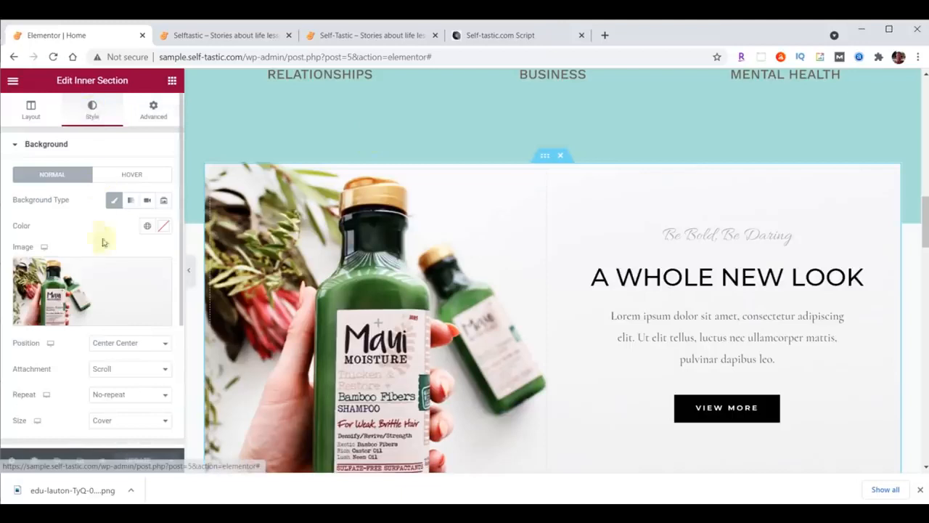
left_click(98, 284)
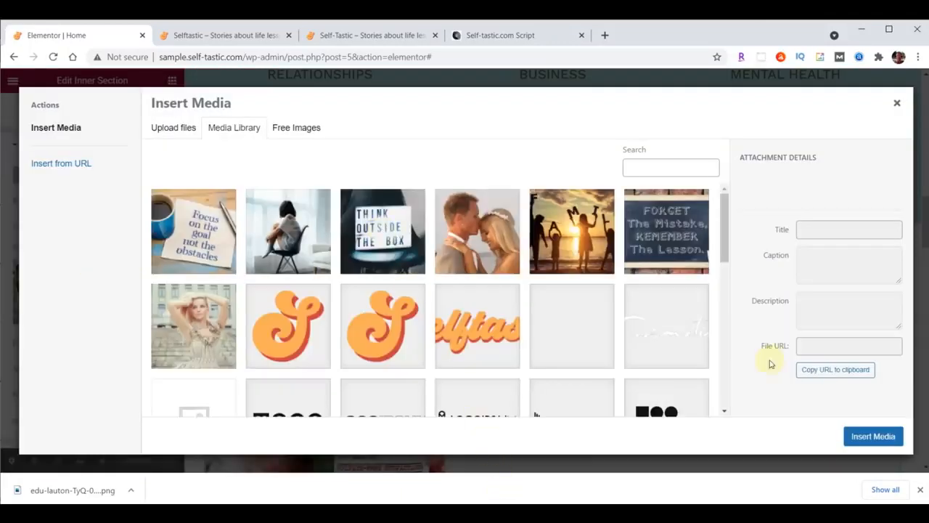
key("alt+Tab")
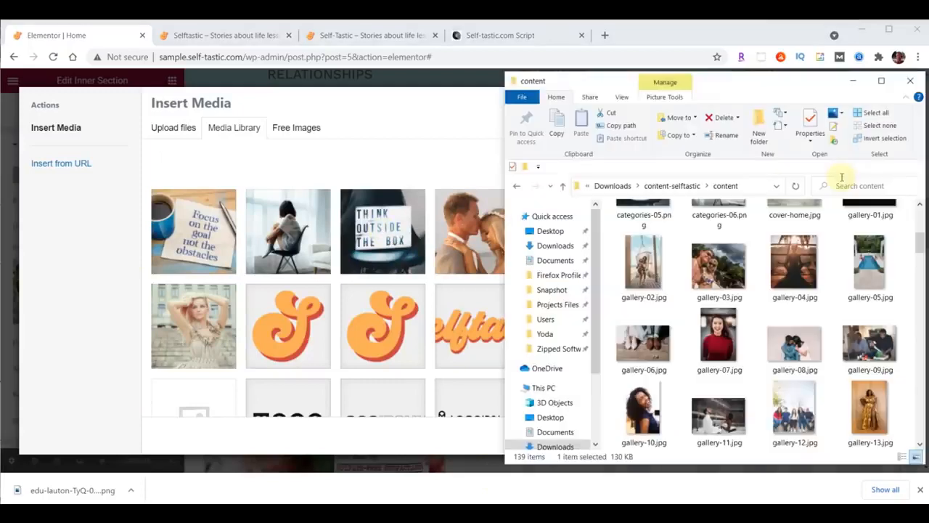
scroll(846, 229, "down", 8)
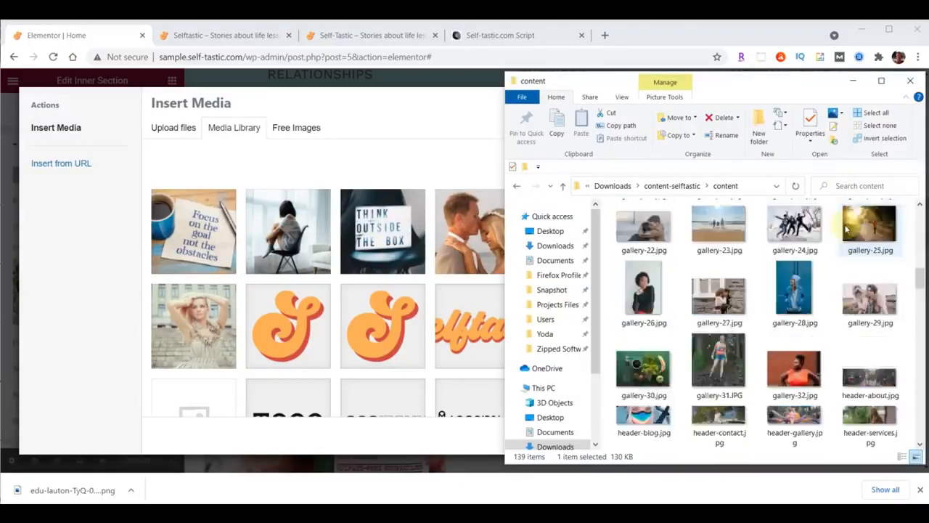
scroll(846, 230, "down", 2)
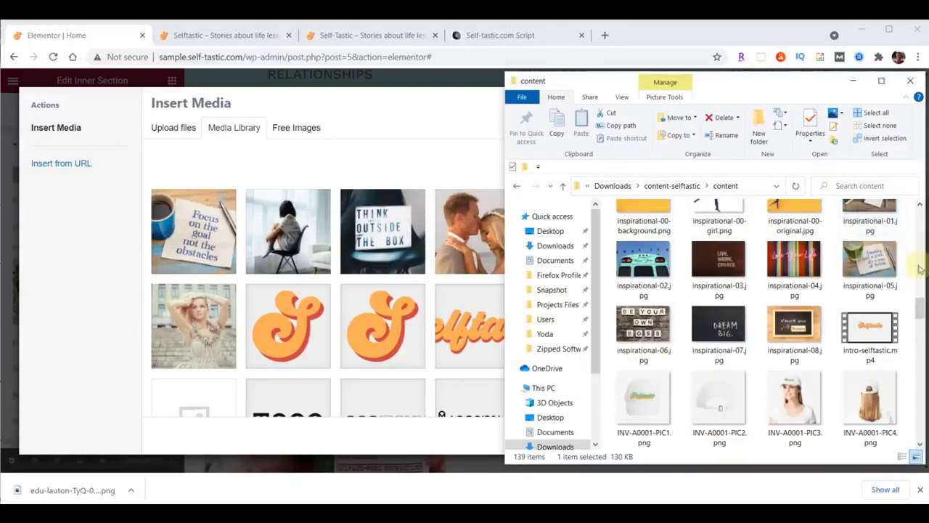
scroll(922, 308, "up", 1)
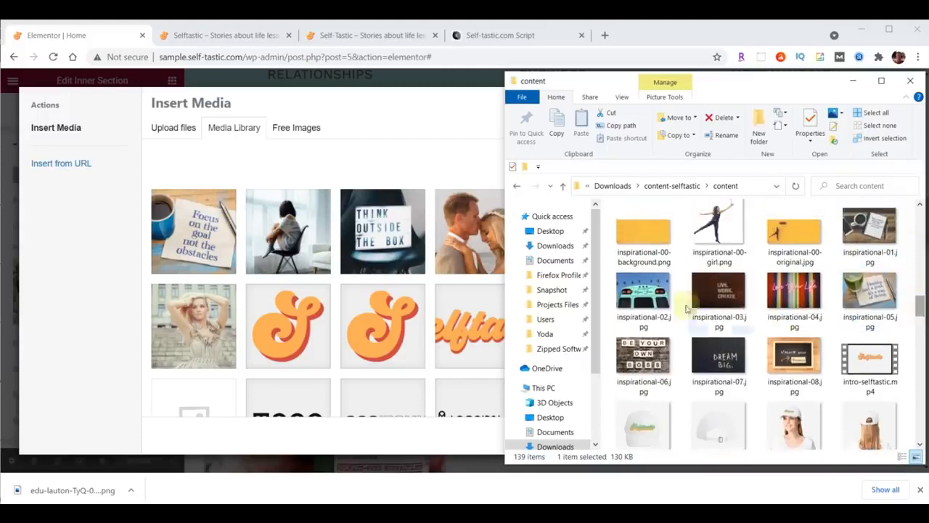
left_click_drag(644, 232, 326, 249)
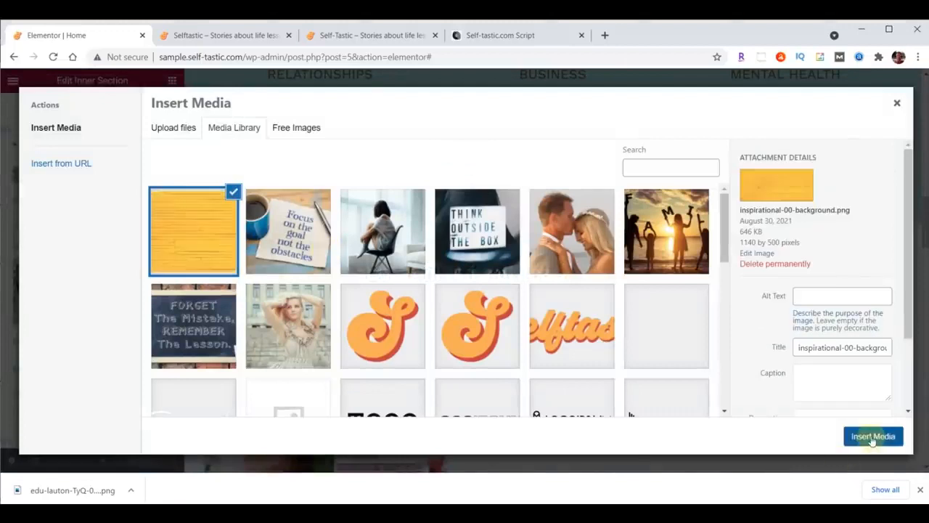
left_click(873, 437)
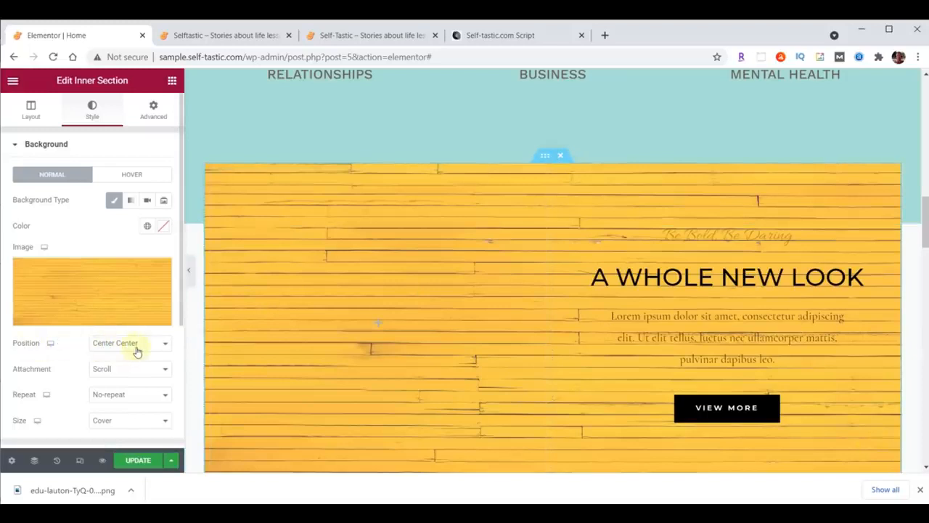
left_click(111, 422)
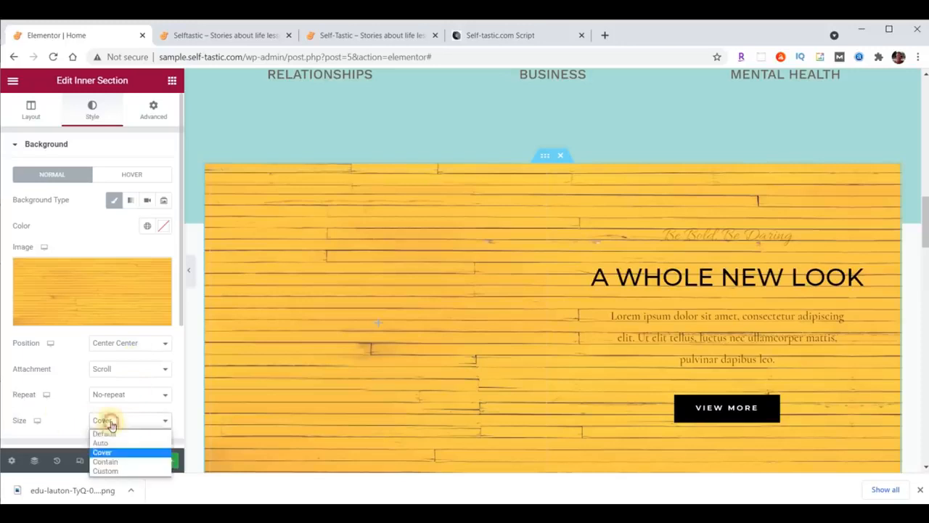
left_click(105, 462)
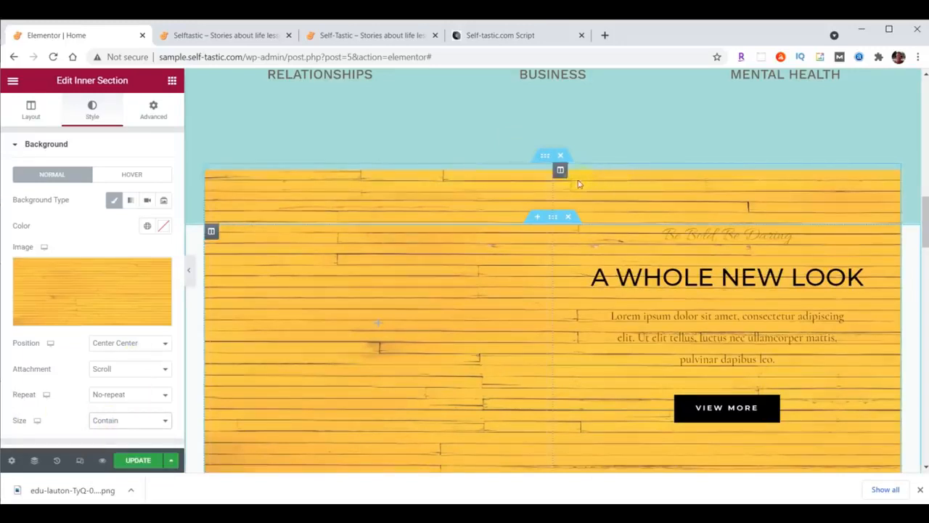
Drag the column divider left and set the left column's width to 40%
left_click_drag(553, 186, 489, 190)
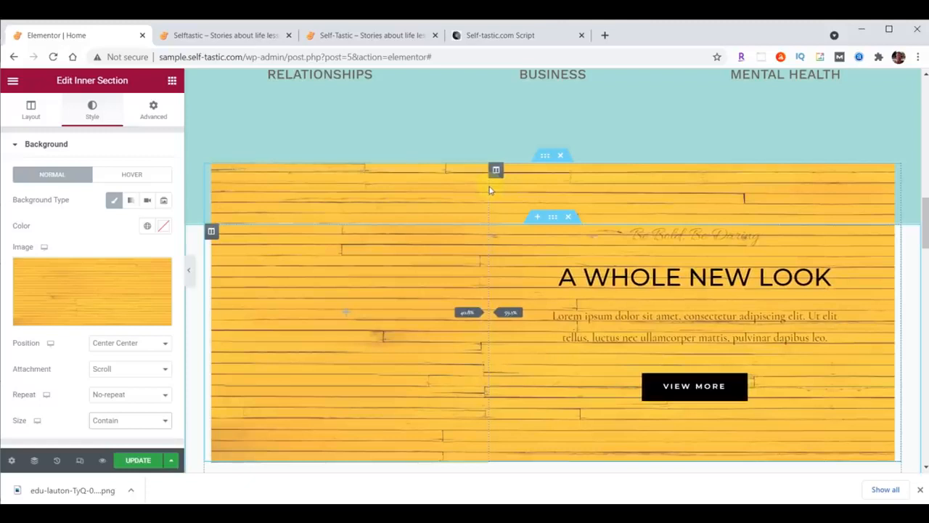
left_click_drag(489, 190, 490, 187)
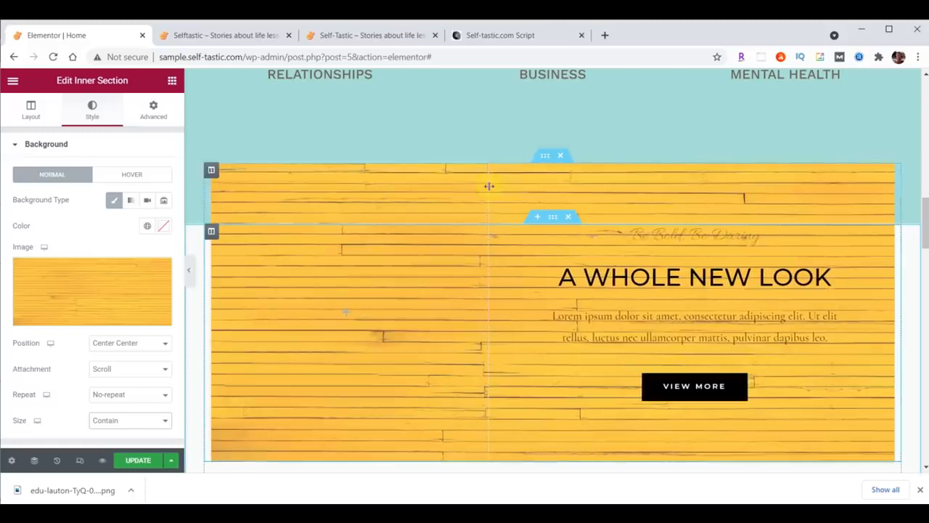
left_click(211, 169)
left_click_drag(144, 174, 181, 171)
type("40")
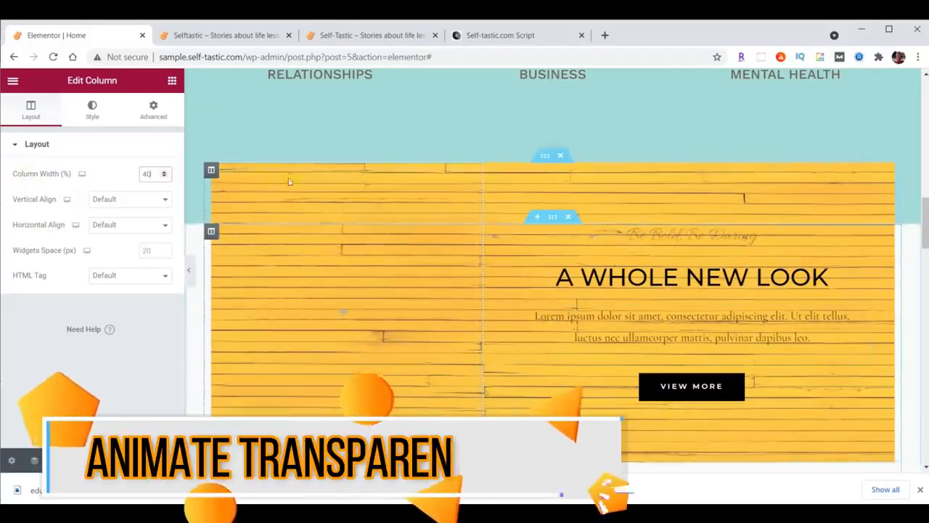
Add an Image widget to the left column showing the uploaded inspirational-00-girl.png
left_click(172, 82)
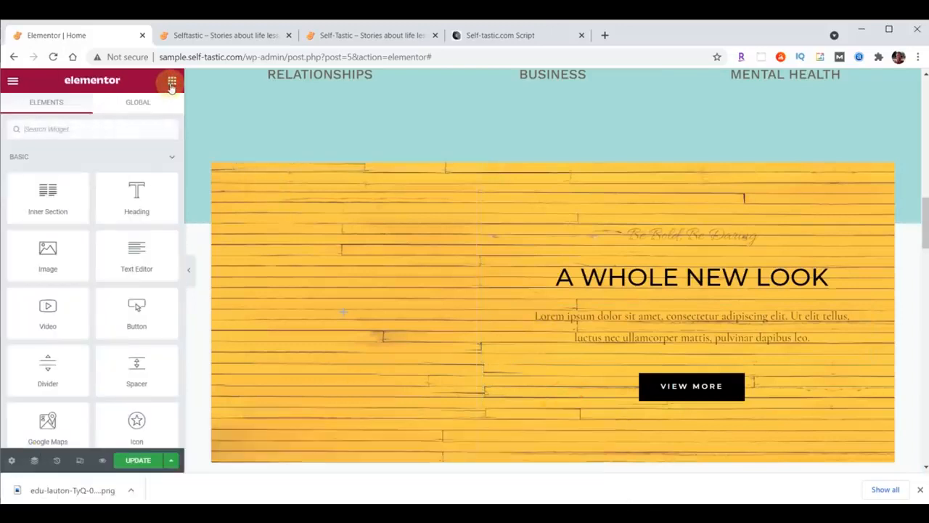
left_click_drag(47, 250, 336, 312)
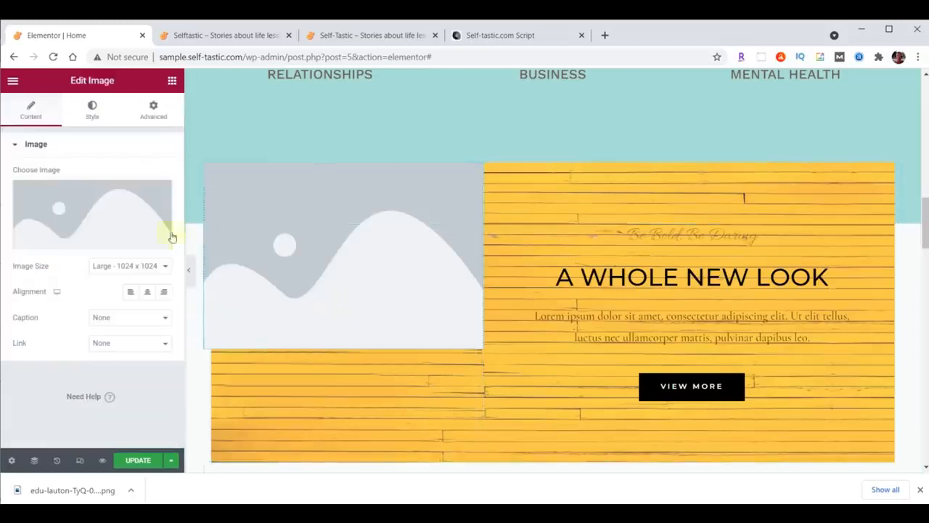
left_click(92, 207)
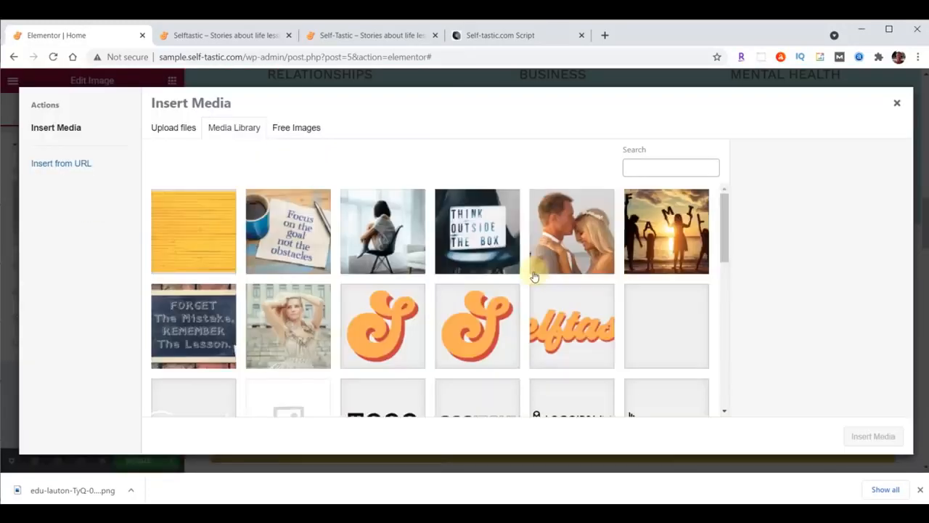
key("alt+Tab")
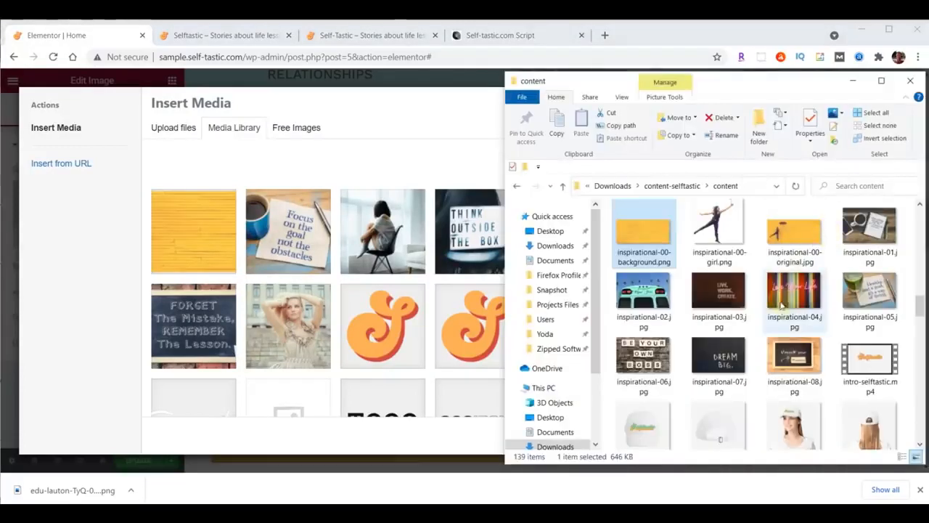
left_click(725, 230)
left_click_drag(725, 229, 315, 251)
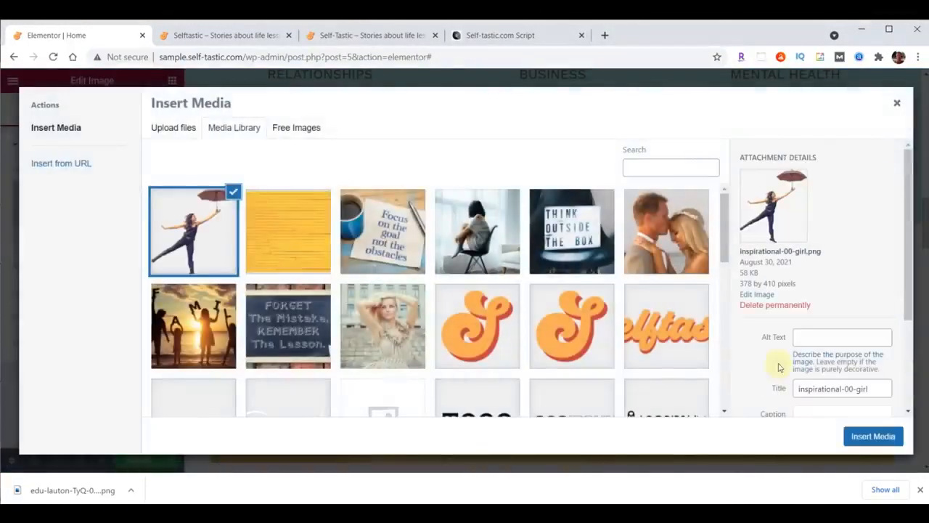
left_click(872, 438)
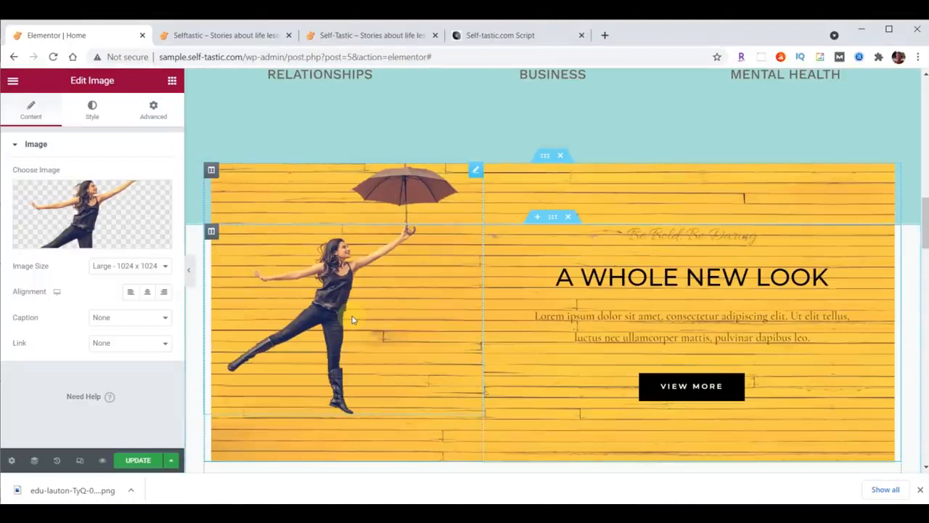
left_click(154, 107)
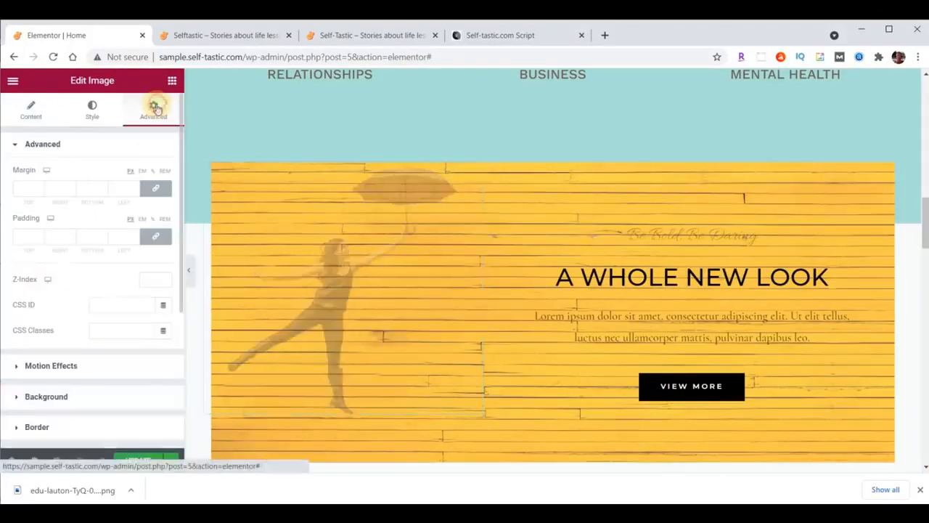
Unlink the umbrella-girl image's padding and set its top padding to 200
left_click(155, 236)
left_click(26, 239)
key("ctrl+a")
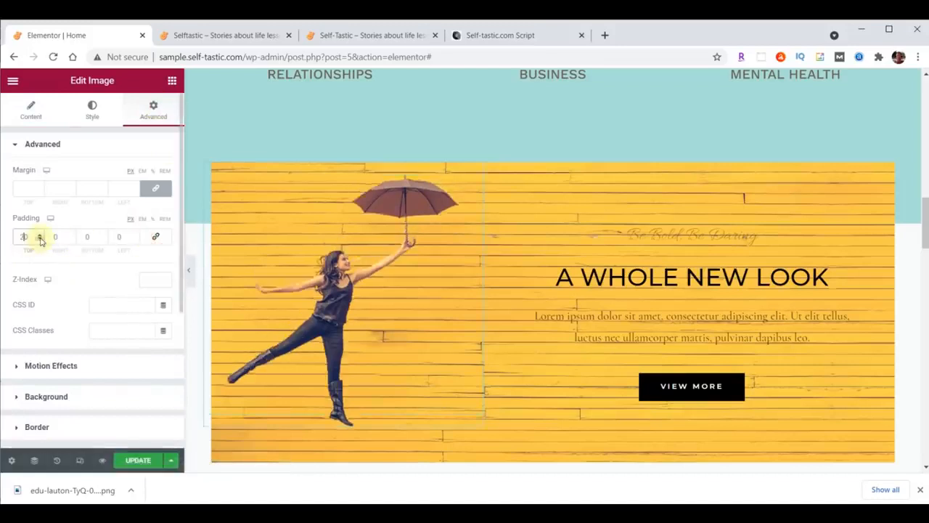
type("200")
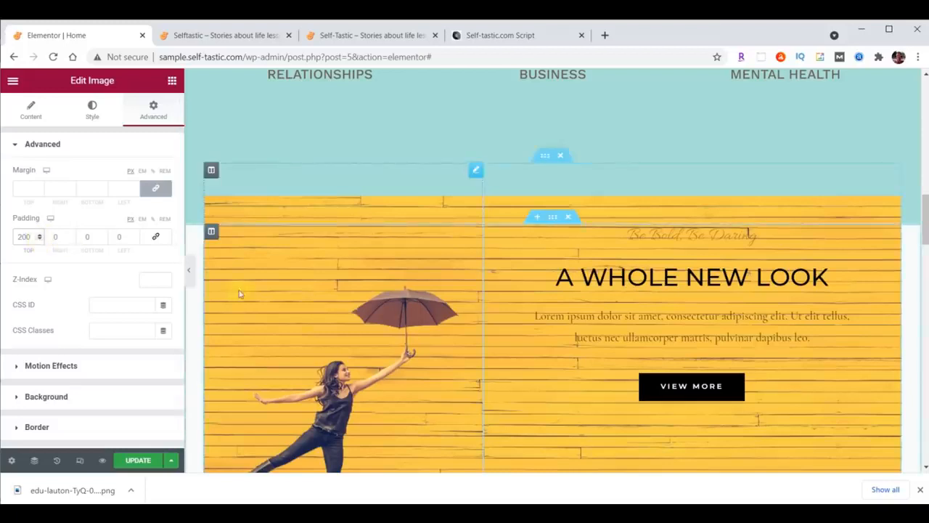
Give the image a Fade In Left entrance with 1000 ms delay and Slow duration, then save
left_click(24, 367)
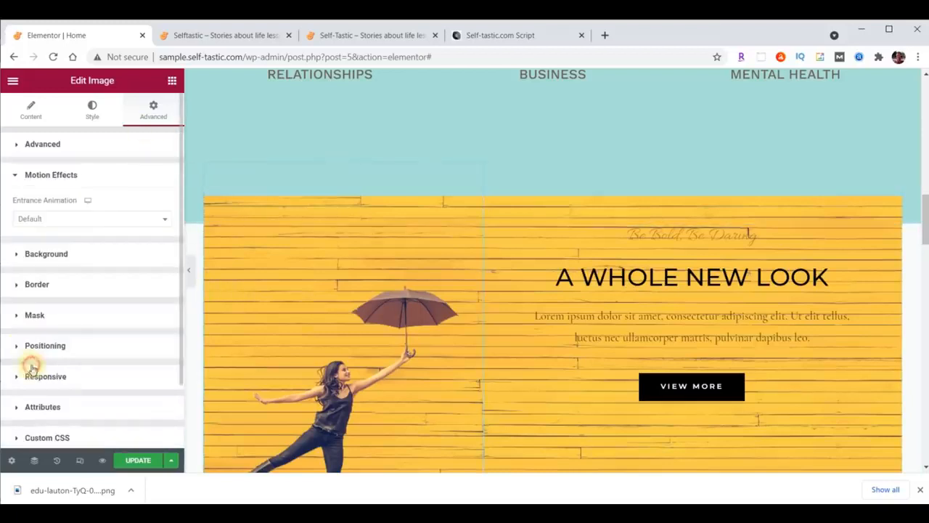
left_click(85, 221)
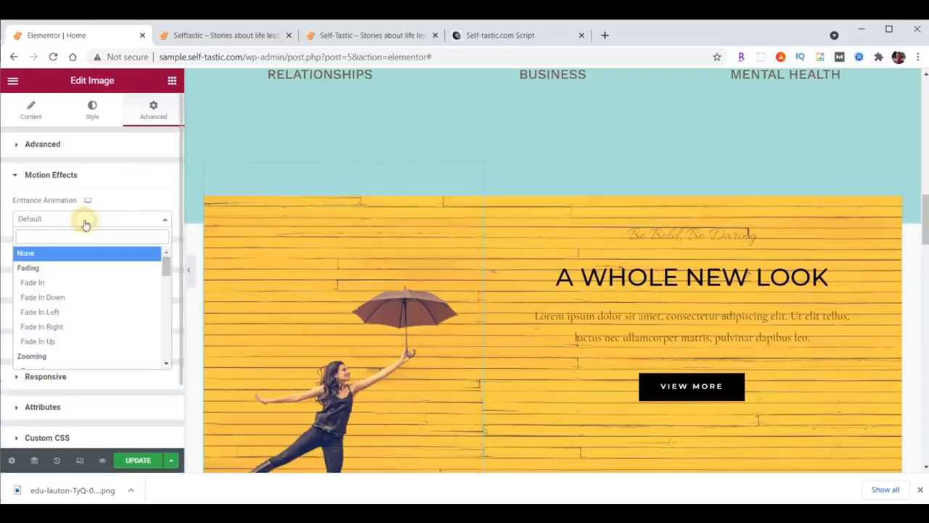
left_click(47, 311)
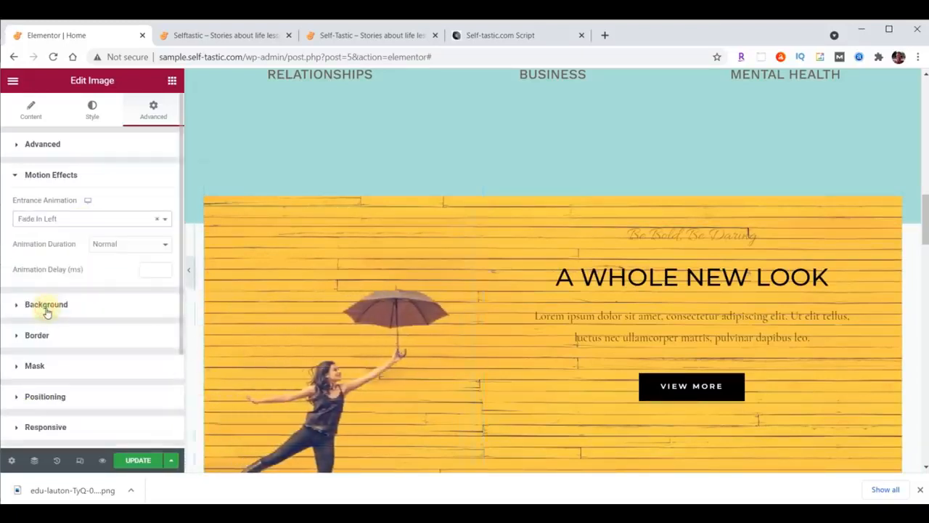
left_click(146, 270)
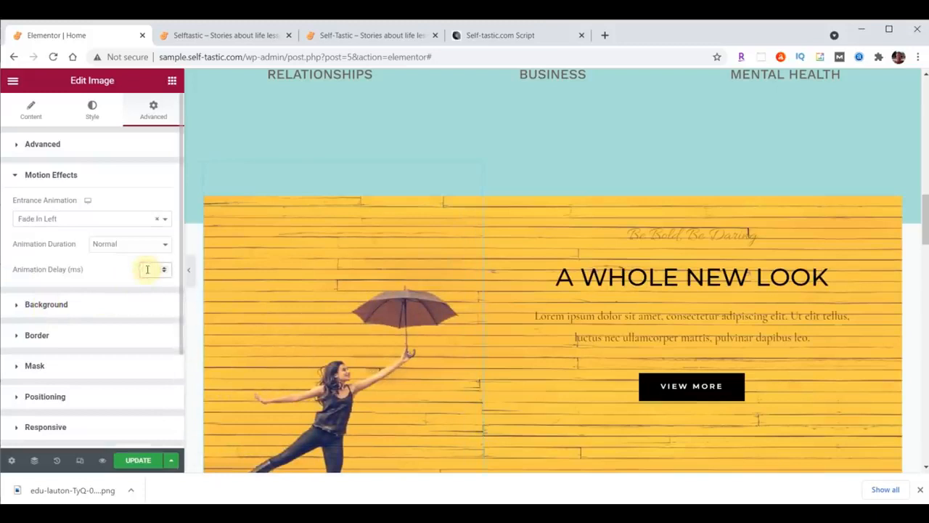
type("1000")
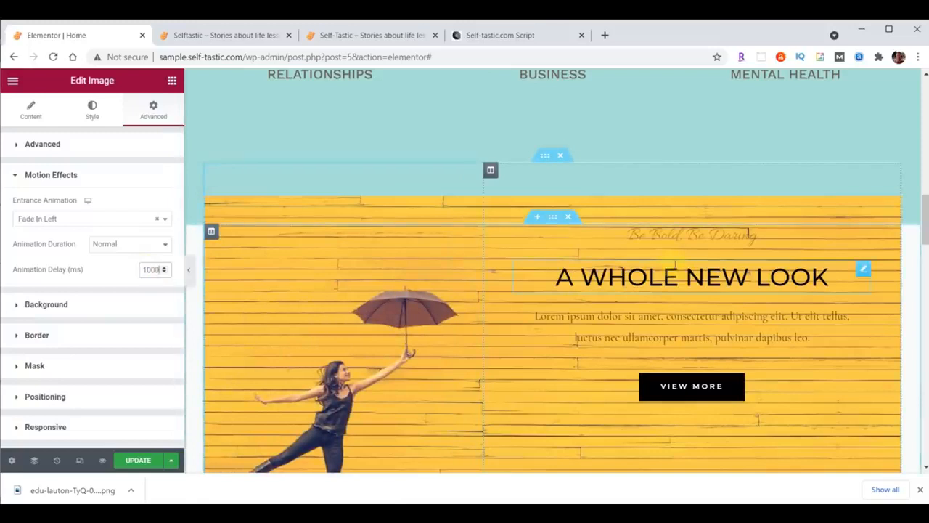
left_click(127, 246)
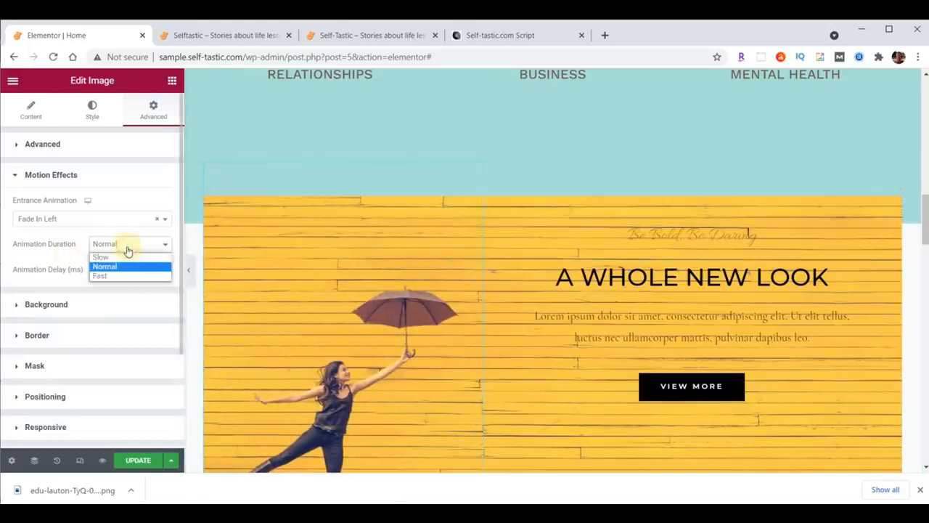
left_click(125, 257)
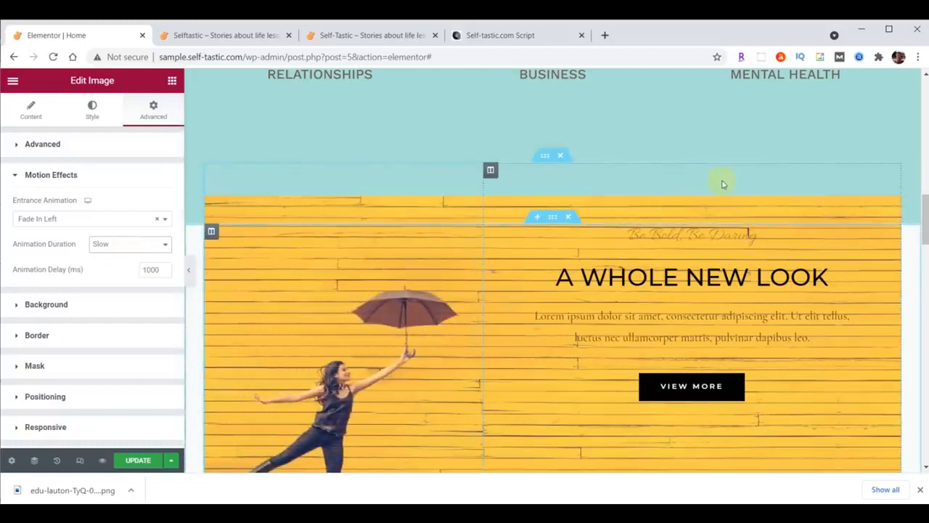
left_click(134, 460)
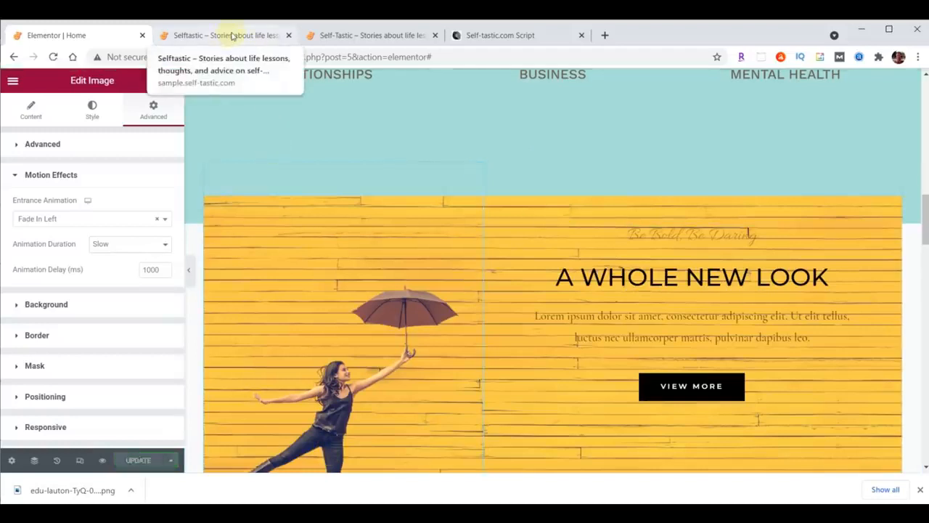
left_click(232, 36)
Reload the live Selftastic page to watch the umbrella-girl entrance animation, then go back to Elementor
left_click(53, 57)
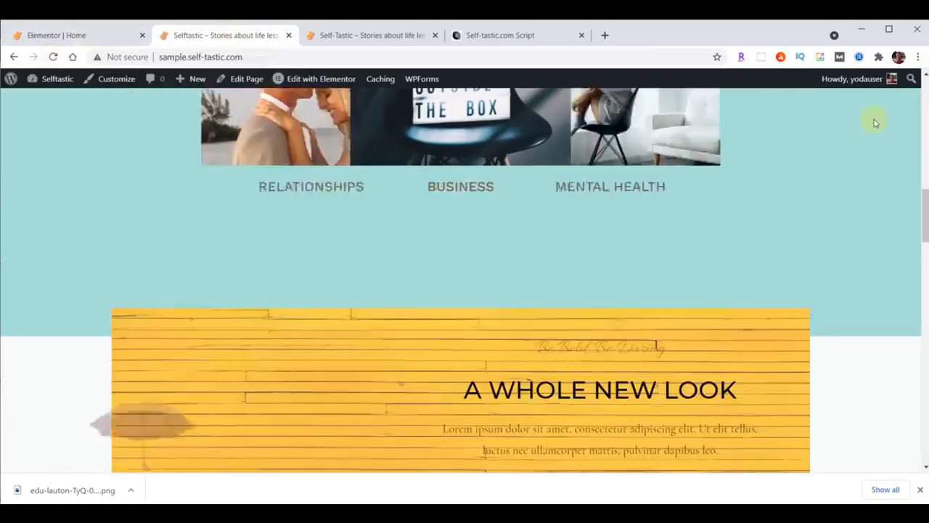
scroll(875, 122, "down", 3)
scroll(875, 123, "up", 2)
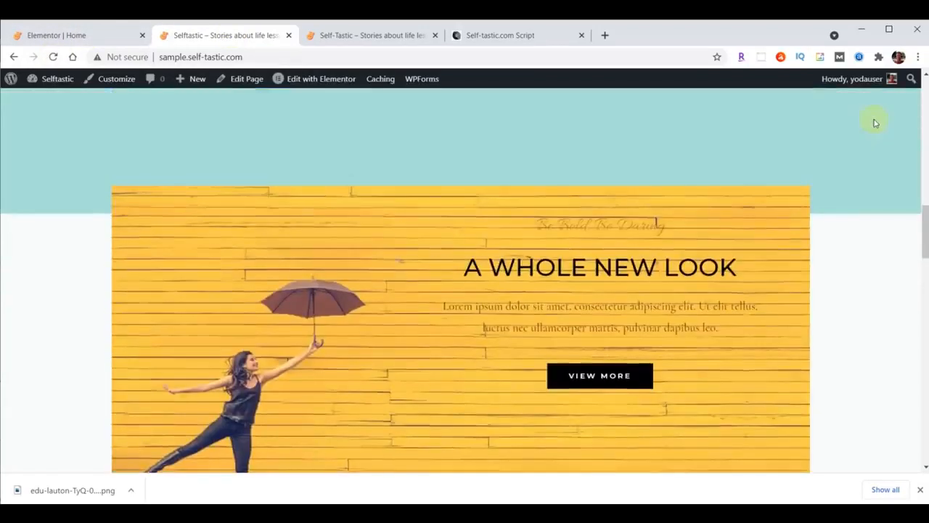
scroll(875, 123, "up", 2)
scroll(875, 123, "down", 2)
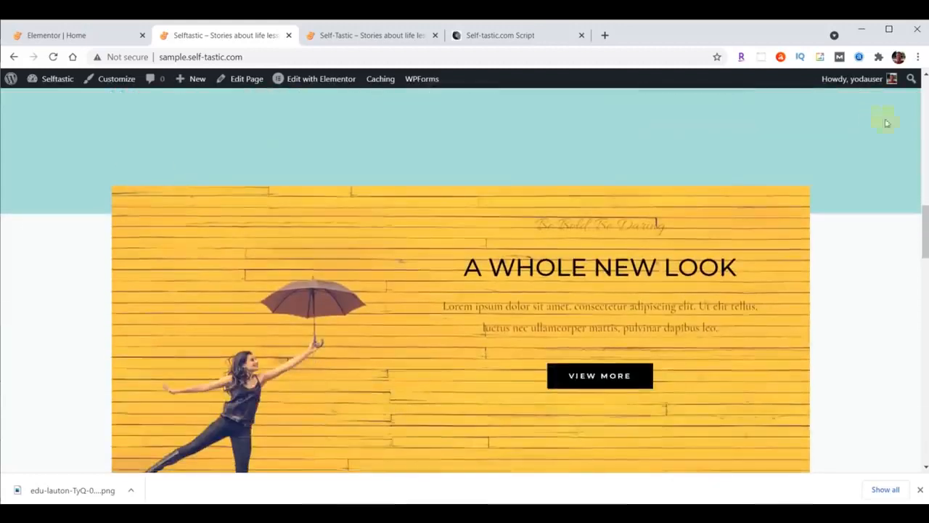
scroll(921, 146, "up", 1)
left_click(86, 38)
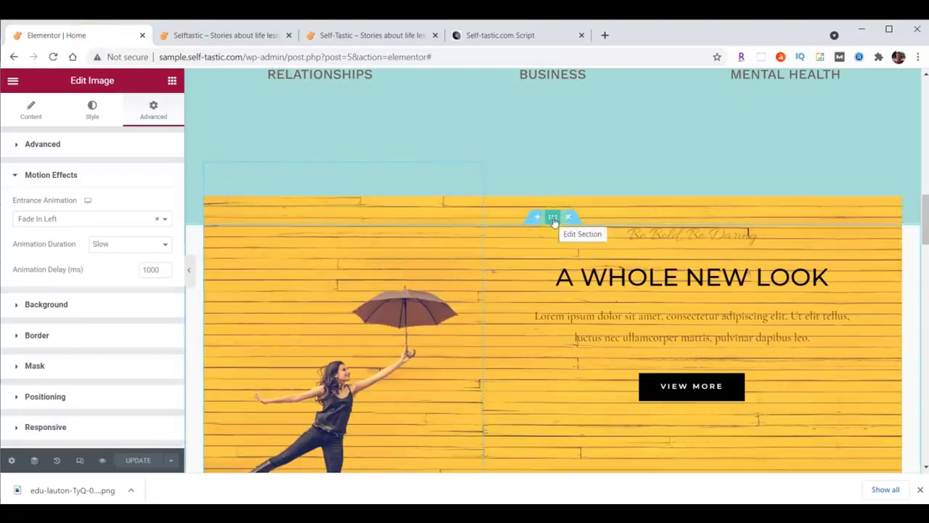
Set the yellow-wood section's background colour to teal #8DD7D6
left_click(554, 219)
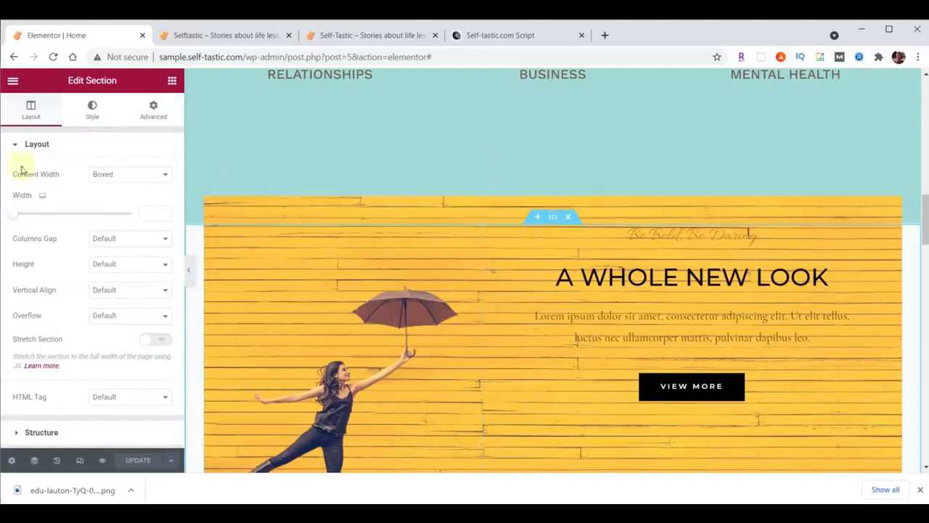
left_click(93, 113)
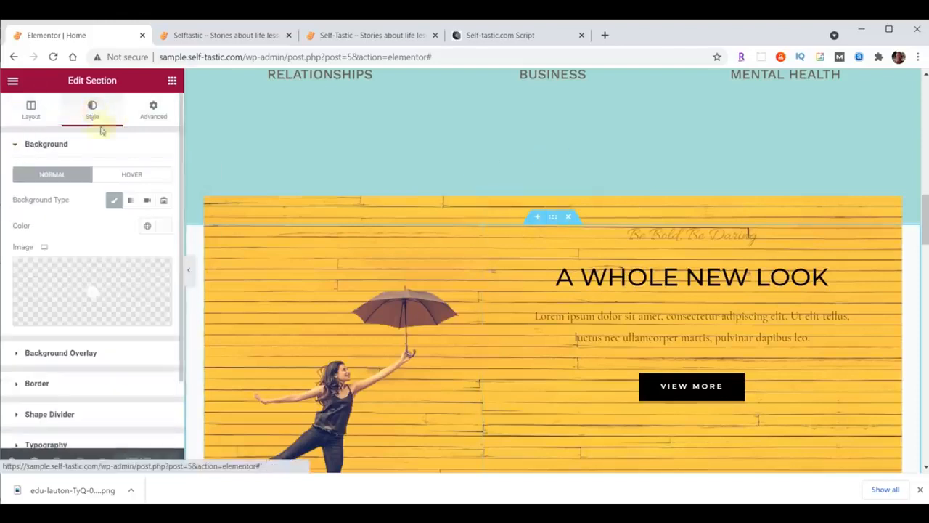
left_click(162, 227)
type("#8DD7D6")
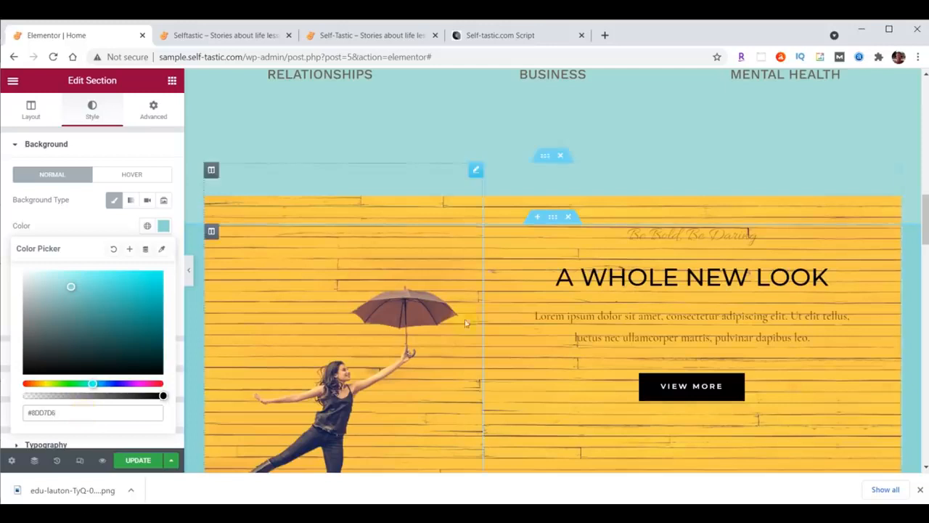
Set the section's padding to 35 top and 0 bottom
left_click(151, 110)
left_click(28, 237)
type("35")
double_click(88, 237)
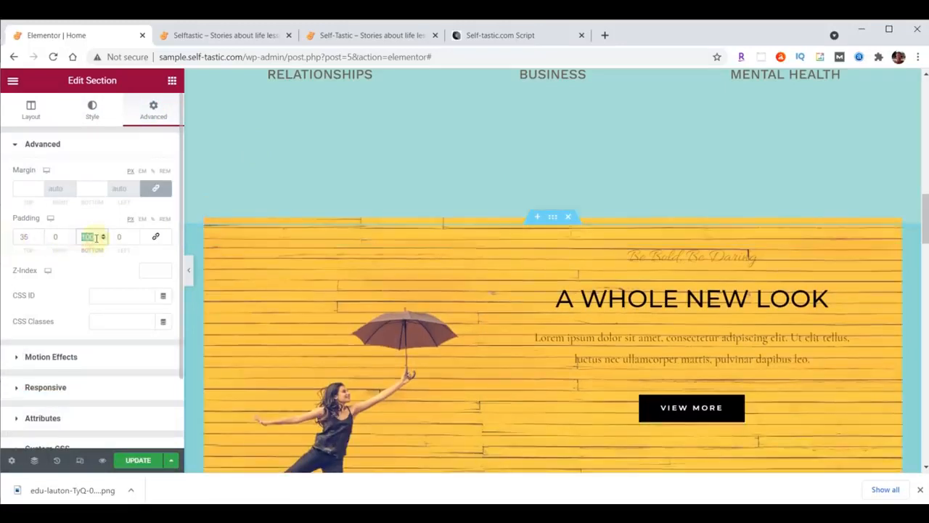
type("0")
left_click(353, 33)
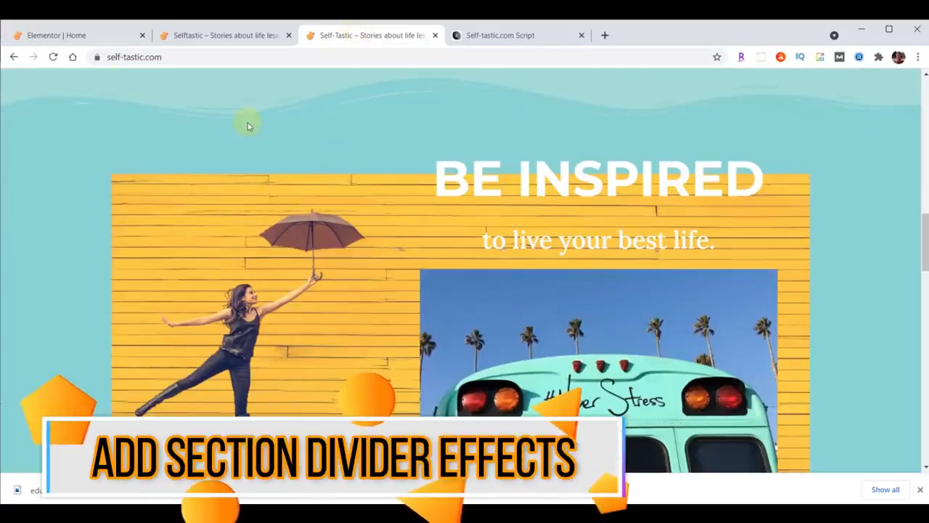
Add a Waves Brush bottom shape divider to the Advice and Encouragement section
left_click(81, 34)
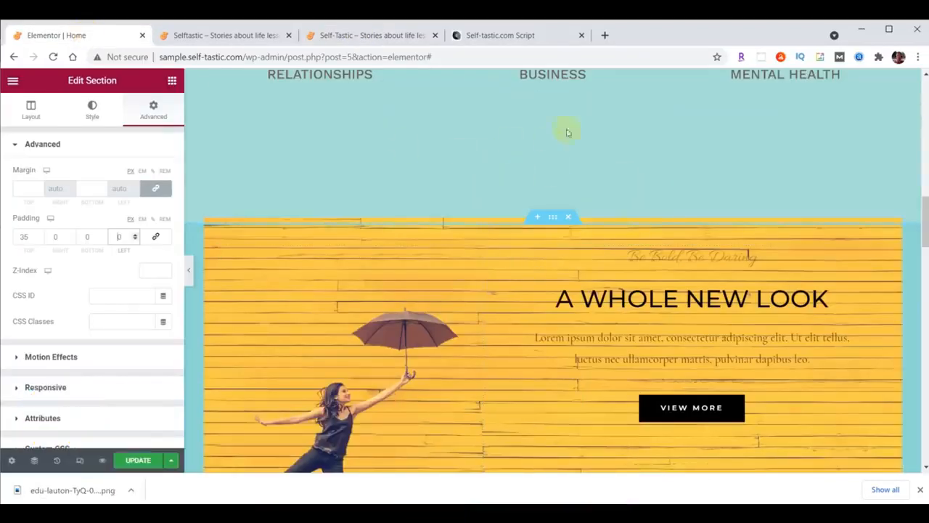
scroll(716, 312, "up", 8)
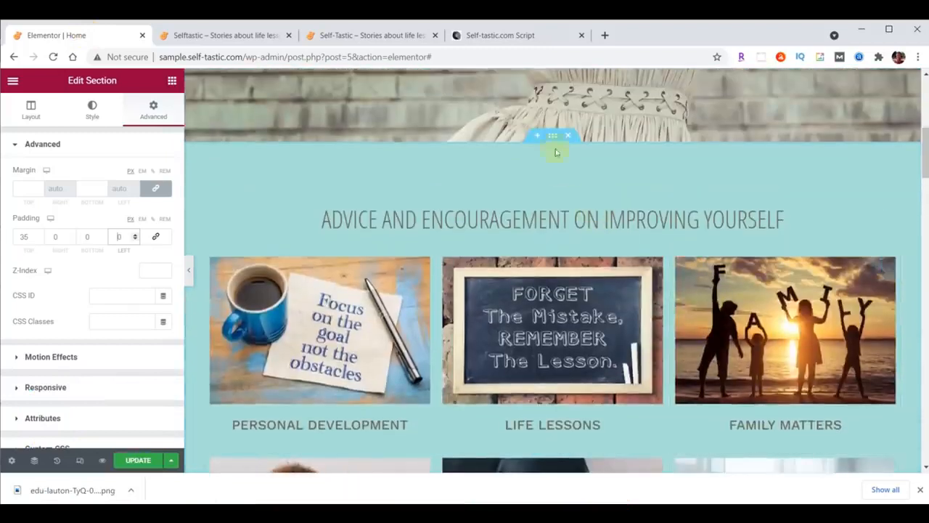
left_click(554, 136)
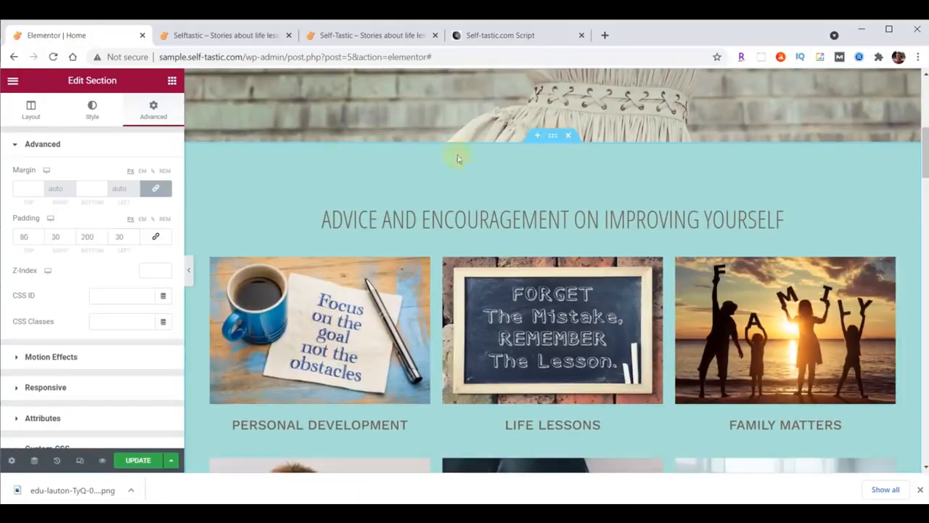
left_click(93, 112)
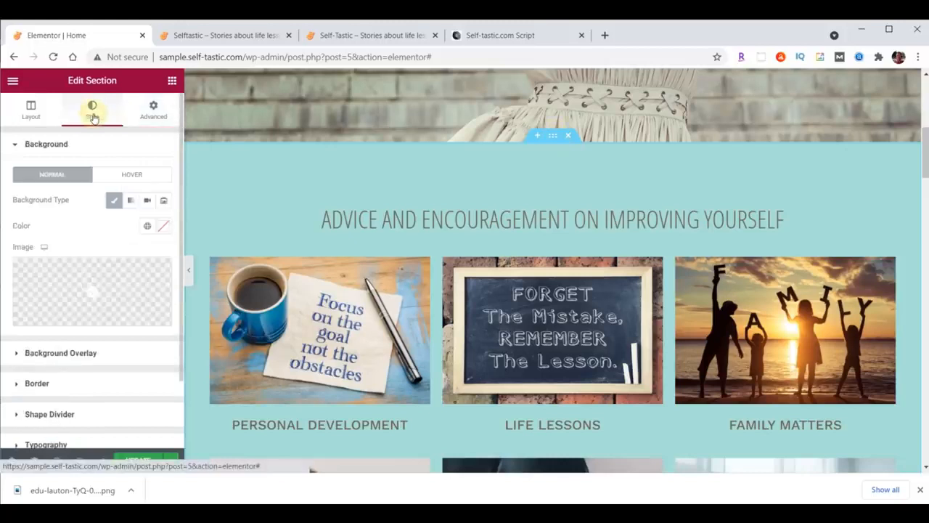
left_click(70, 416)
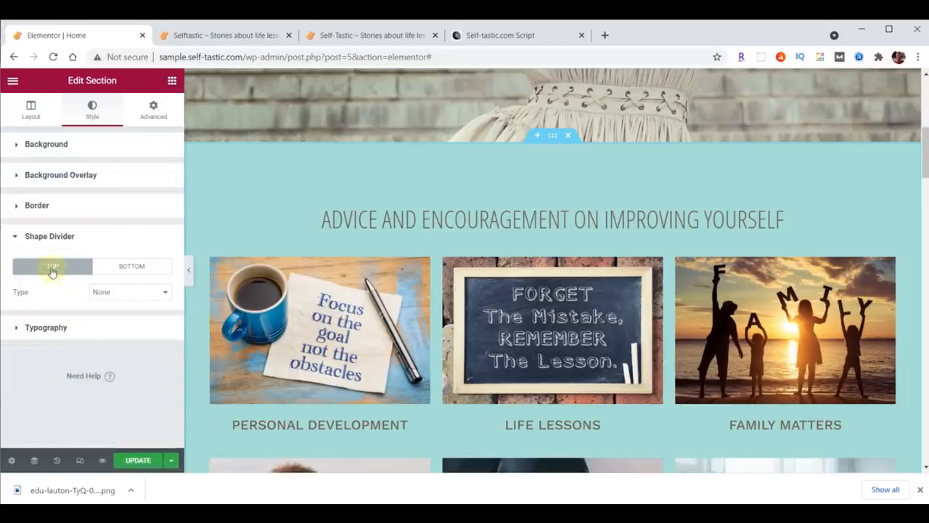
left_click(126, 267)
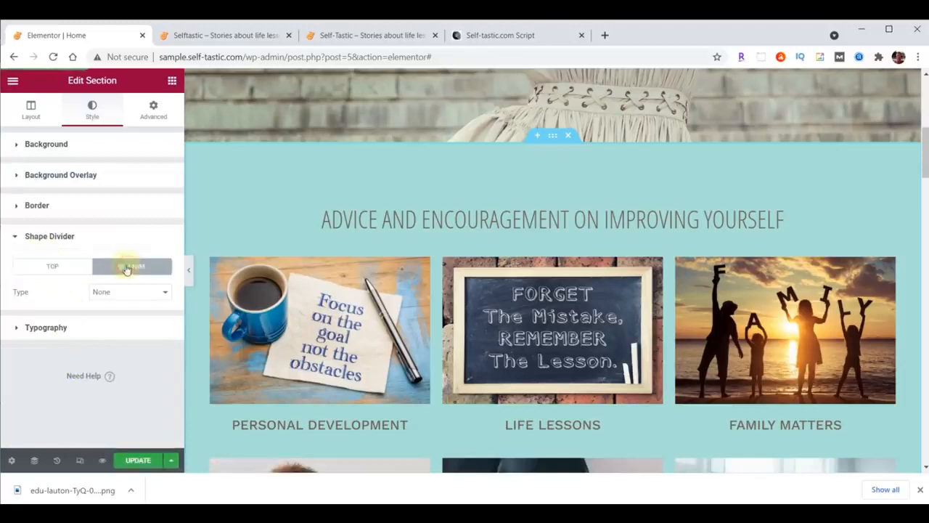
left_click(129, 291)
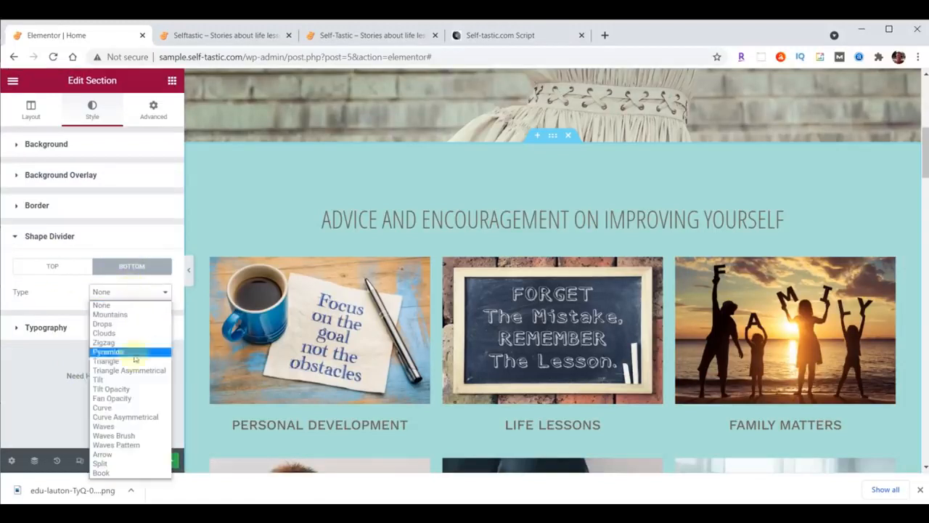
left_click(131, 436)
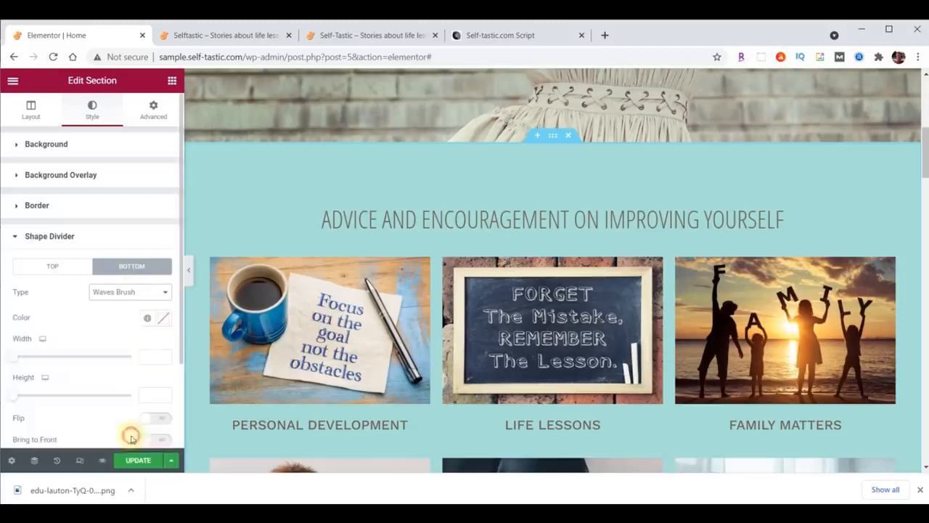
Try the Drops, Pyramids, Triangle Asymmetrical and Fan Opacity dividers before returning to Waves Brush
scroll(327, 348, "down", 2)
scroll(383, 320, "down", 3)
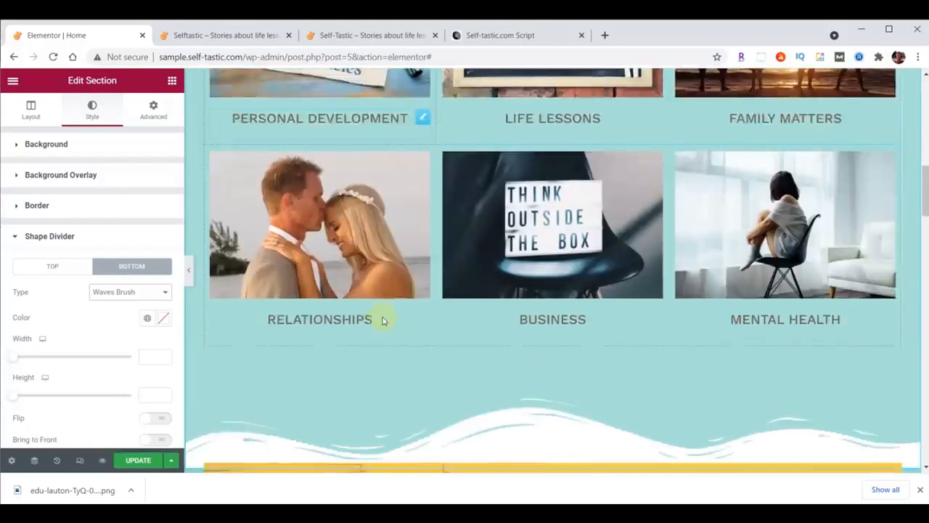
left_click(129, 292)
left_click(119, 323)
left_click(116, 295)
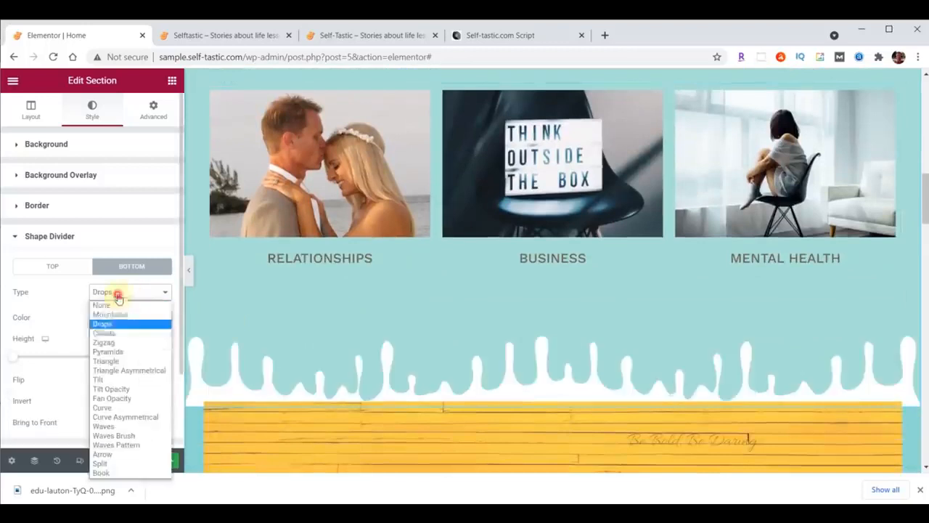
left_click(118, 347)
left_click(115, 294)
left_click(123, 369)
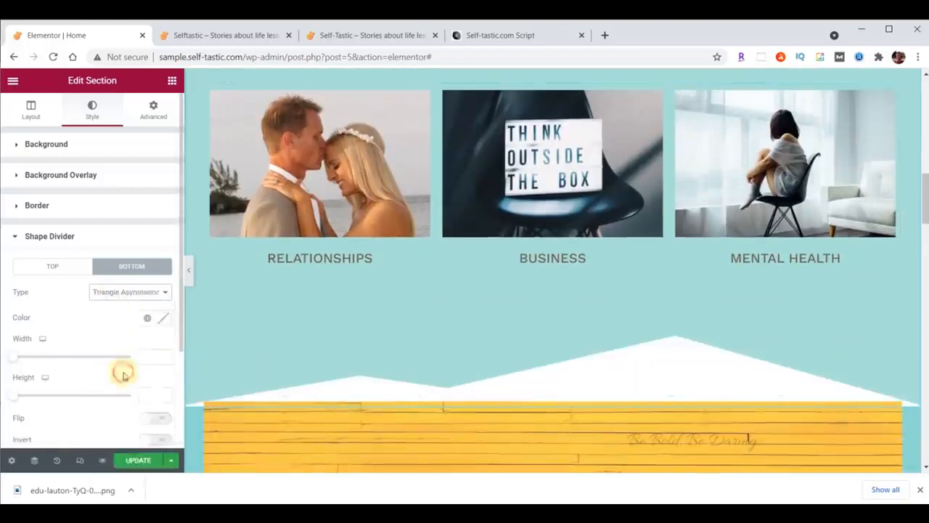
left_click(129, 293)
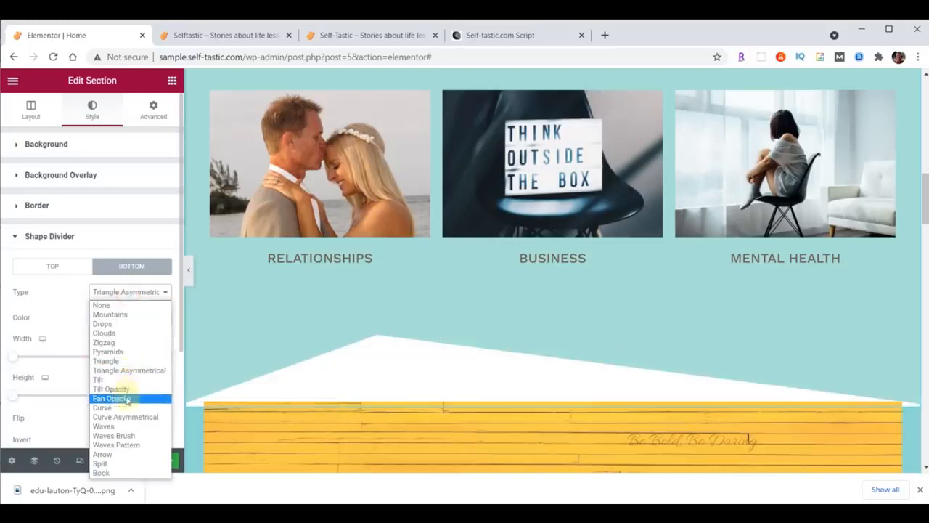
left_click(123, 389)
left_click(119, 293)
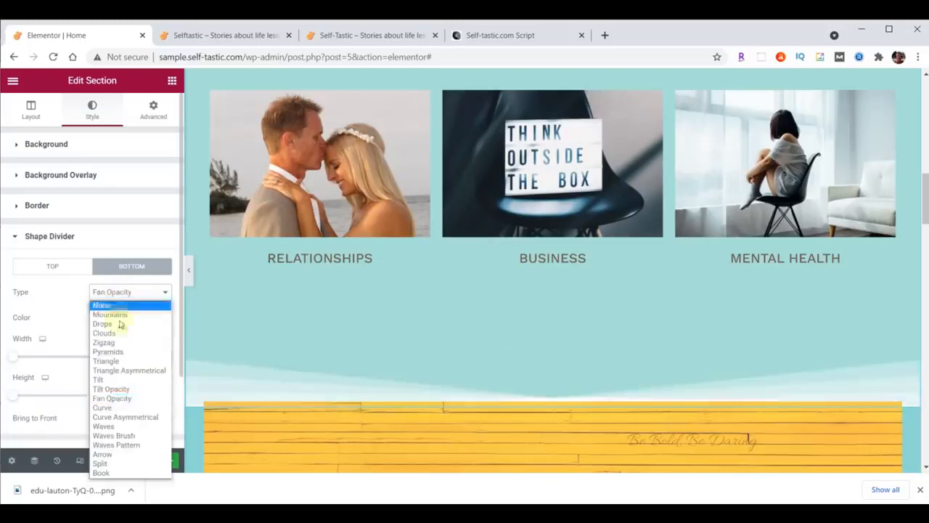
left_click(123, 437)
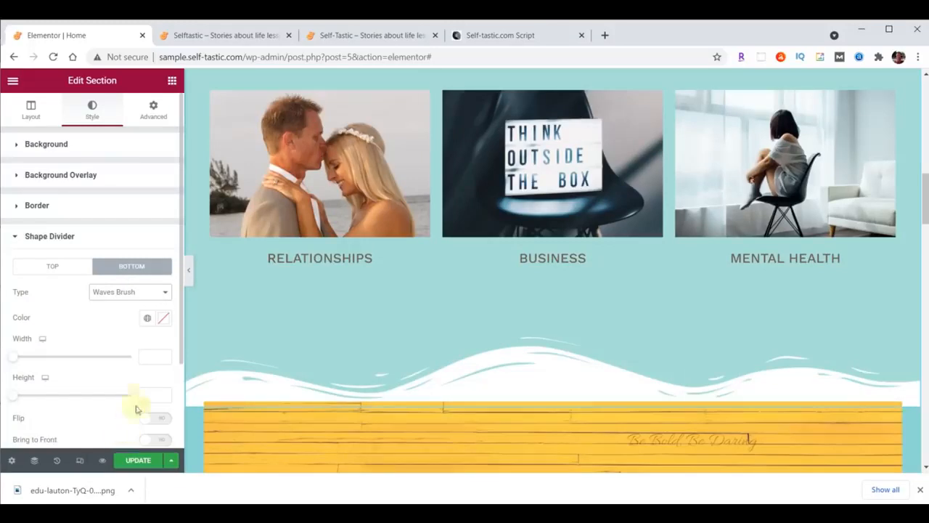
Colour the wave divider teal #8DD7D6 and set its height to 60
left_click(165, 321)
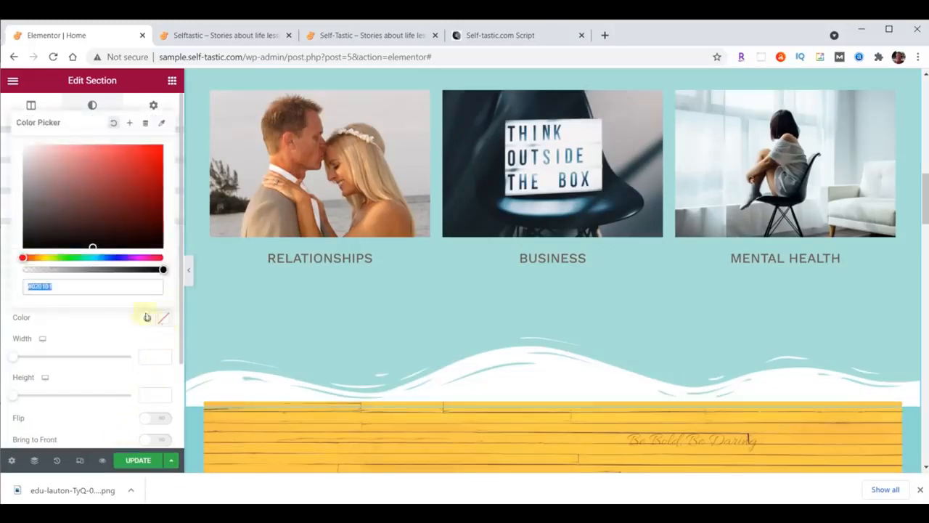
type("#8DD7D8")
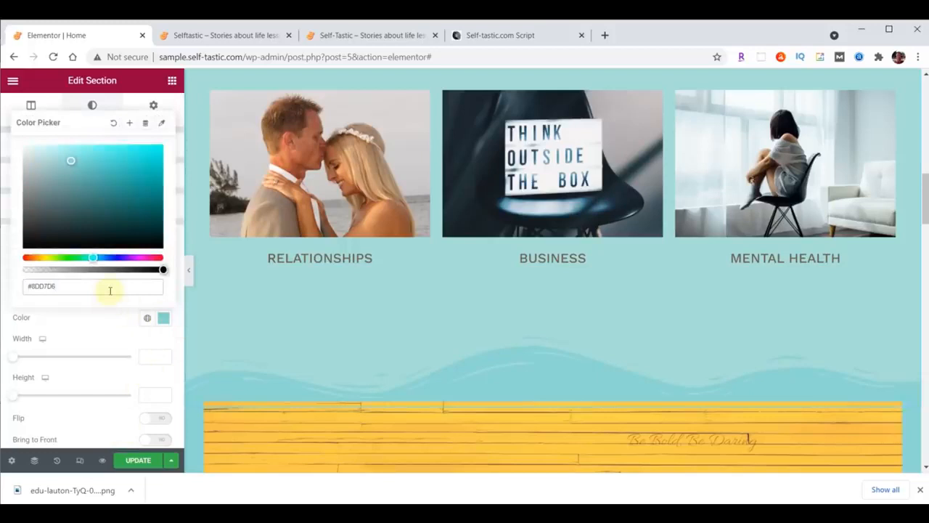
scroll(388, 335, "down", 3)
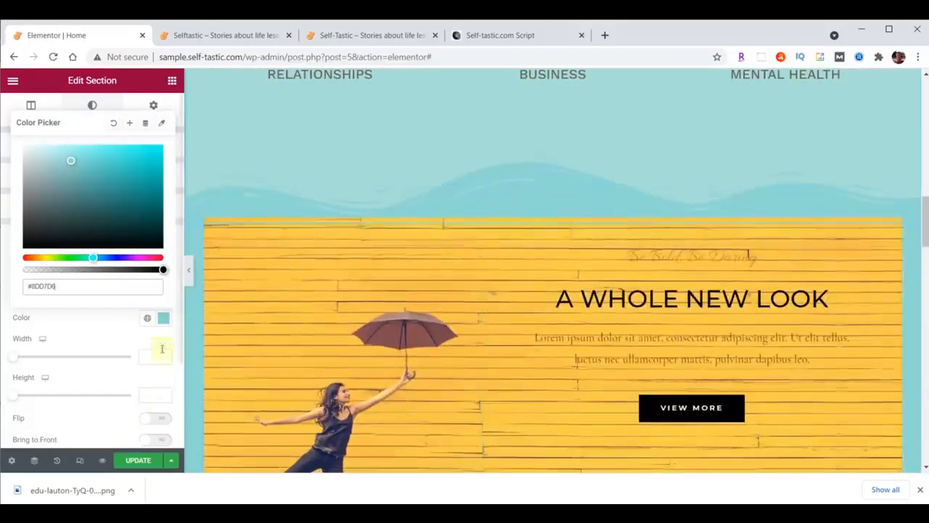
scroll(556, 231, "up", 1)
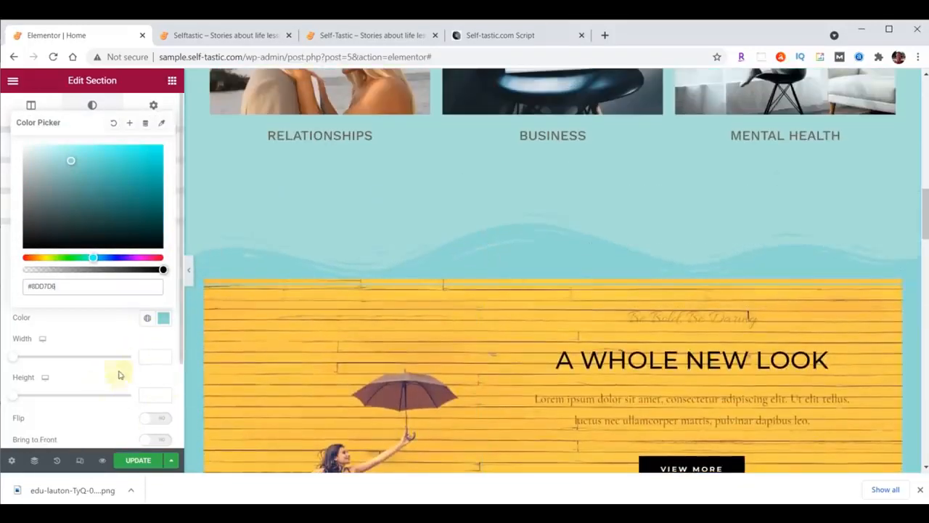
left_click(152, 395)
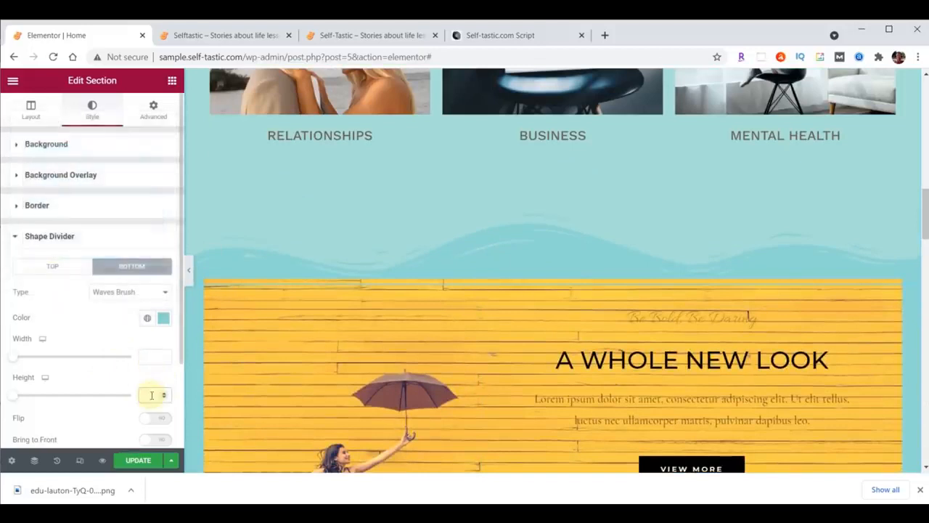
type("60")
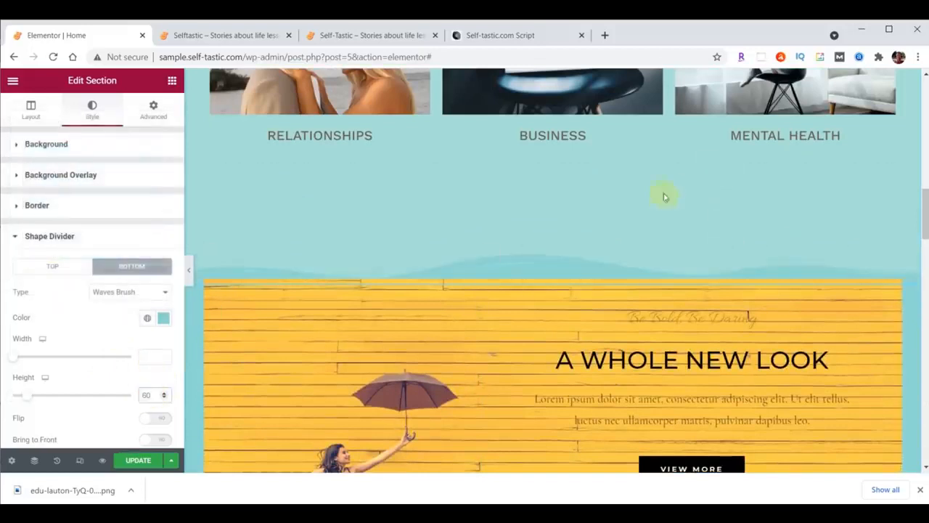
scroll(685, 271, "up", 4)
scroll(687, 341, "up", 2)
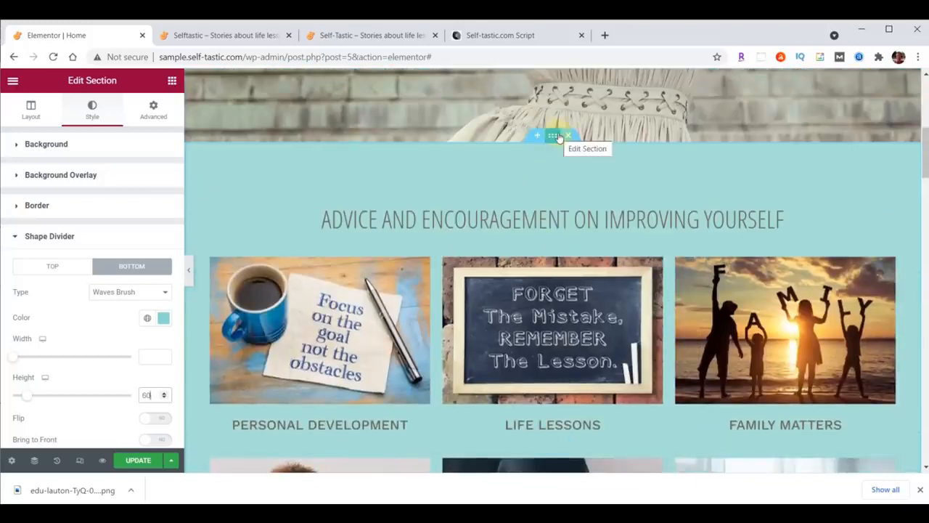
Change the categories section's bottom padding from 200 to 100
left_click(154, 109)
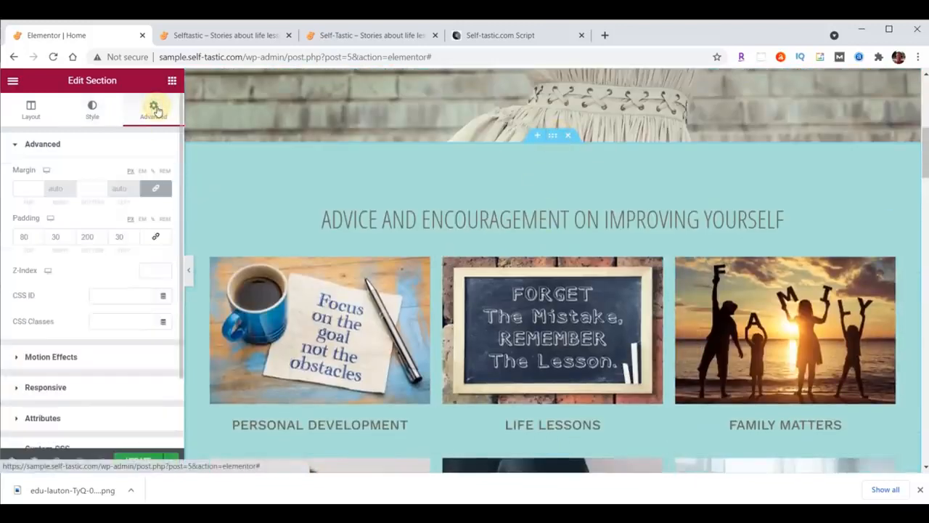
double_click(87, 242)
type("100")
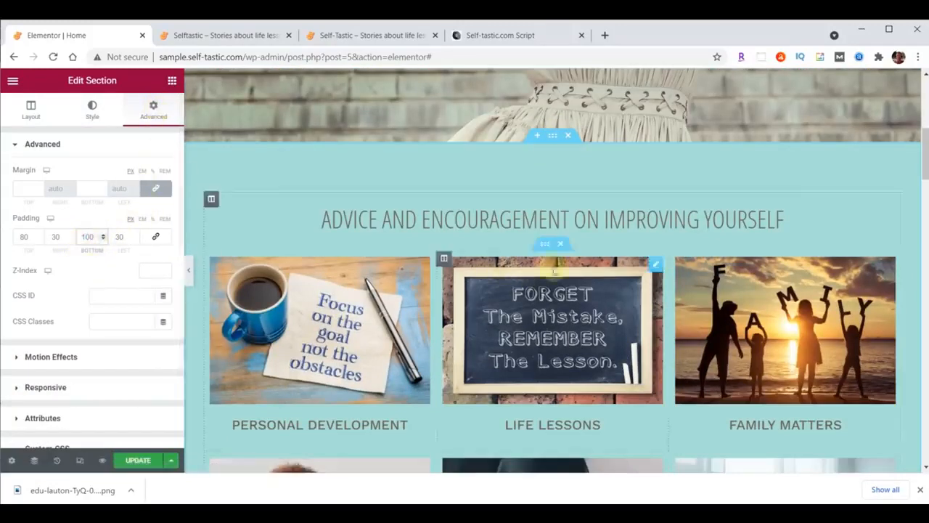
scroll(619, 245, "down", 5)
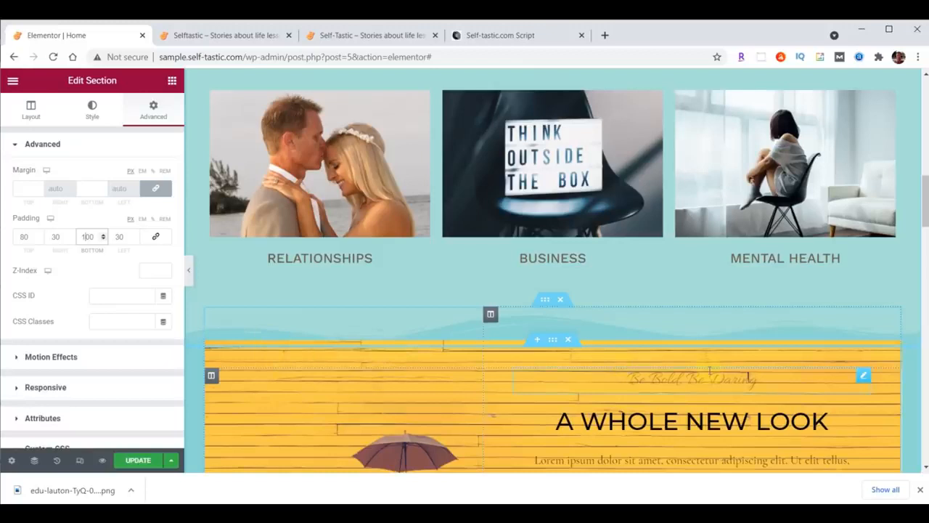
scroll(710, 370, "down", 3)
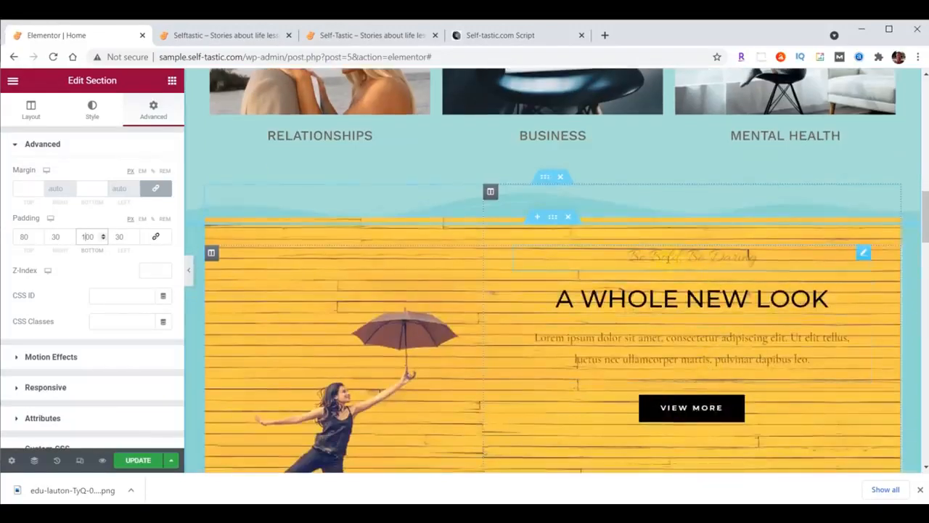
Move the Be Bold Be Daring line below the heading and delete the Lorem ipsum paragraph
left_click_drag(864, 255, 857, 287)
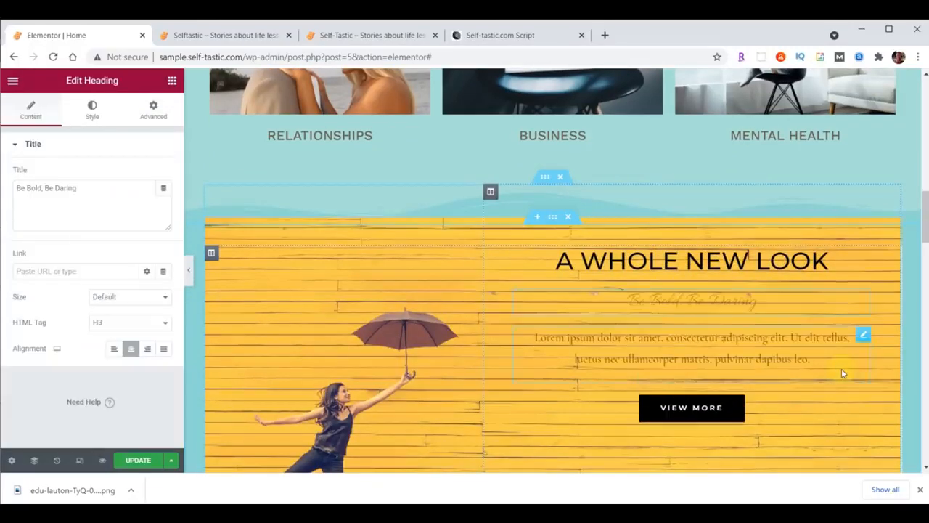
right_click(864, 338)
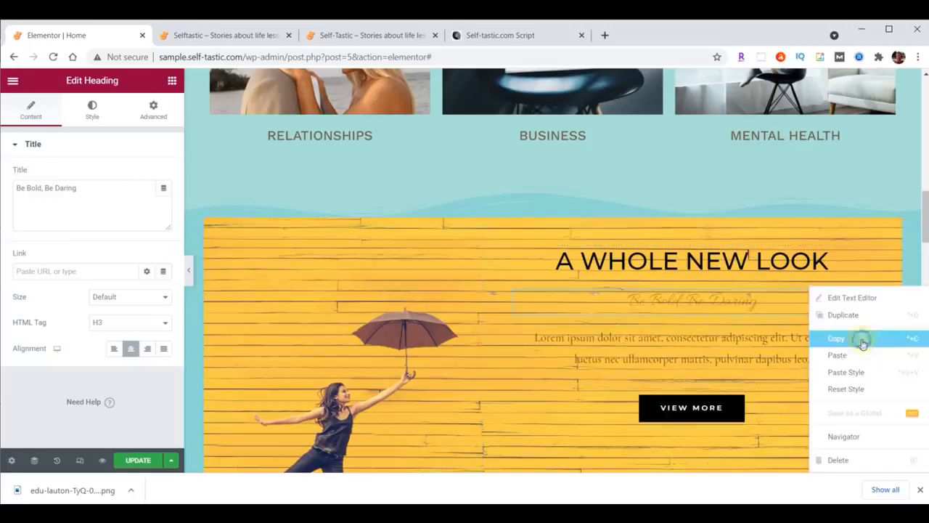
left_click(848, 459)
Move the VIEW MORE button under the Season Sale text
scroll(842, 408, "down", 3)
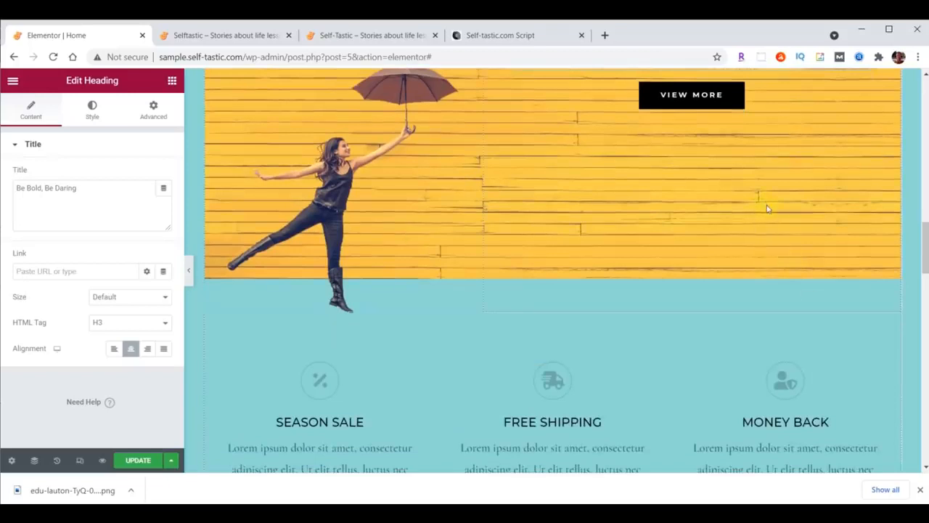
left_click_drag(731, 97, 328, 347)
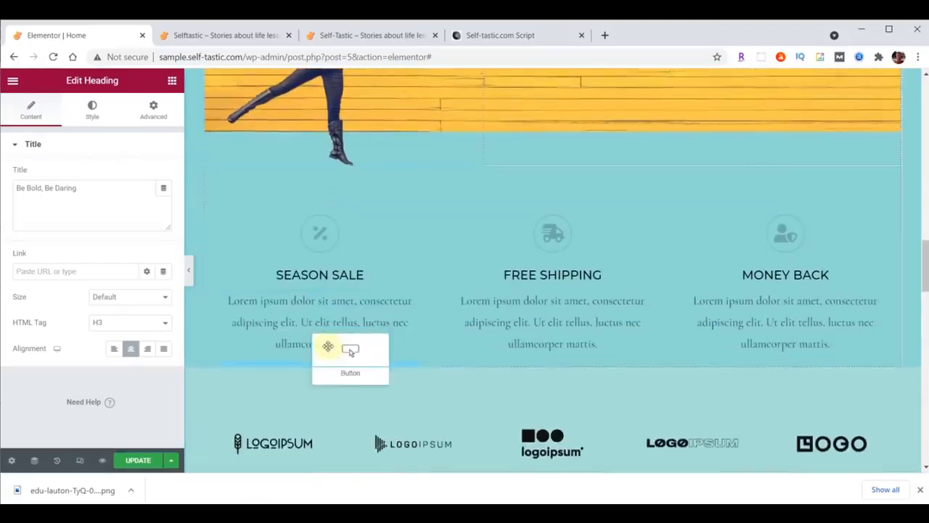
left_click_drag(458, 339, 460, 339)
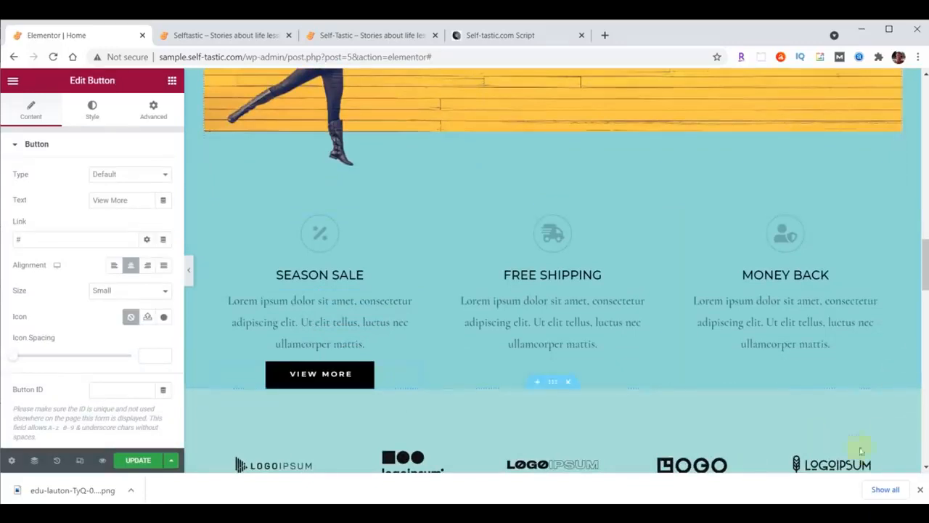
scroll(899, 398, "up", 5)
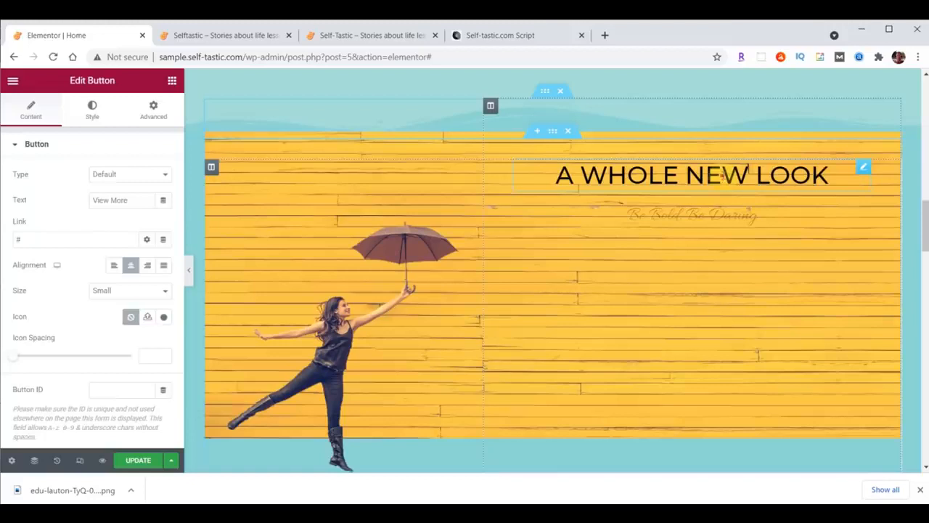
left_click(724, 175)
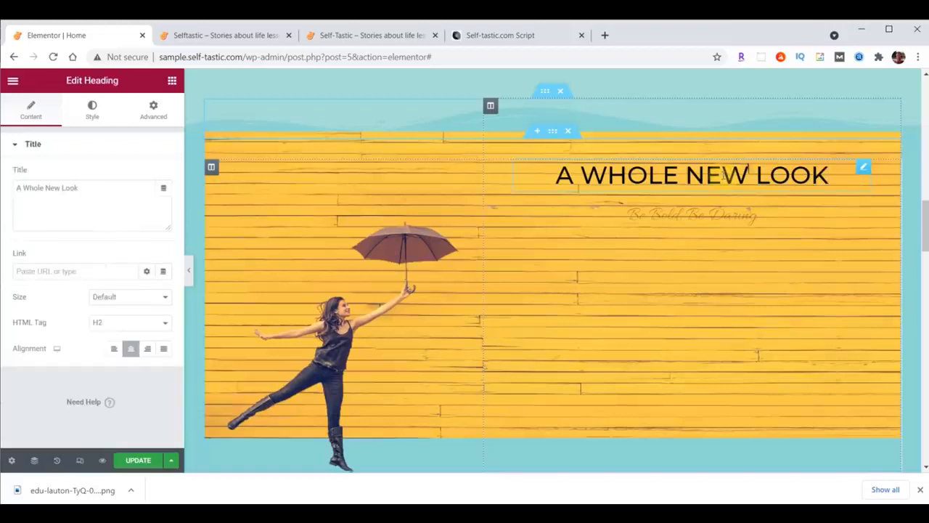
Retitle the heading 'Be Inspired' and colour it white
left_click_drag(16, 191, 92, 192)
type("Be Inspired")
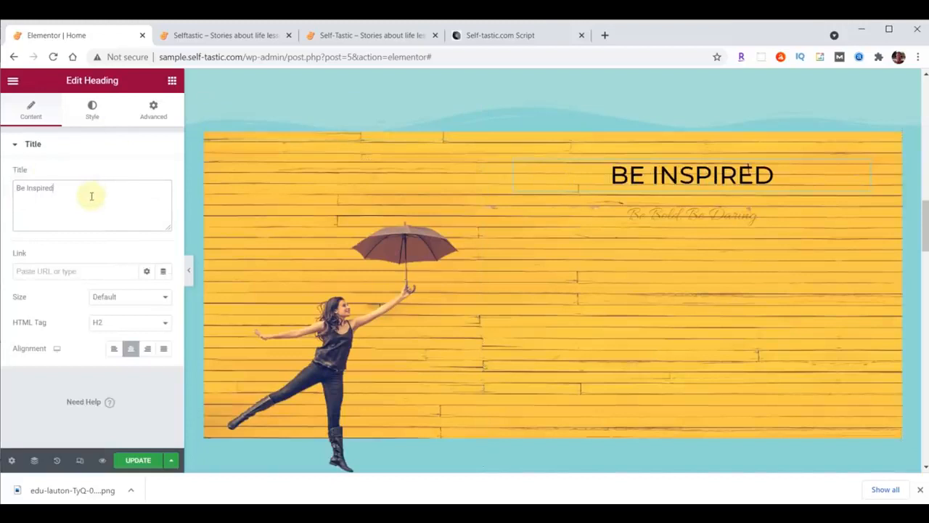
left_click(92, 108)
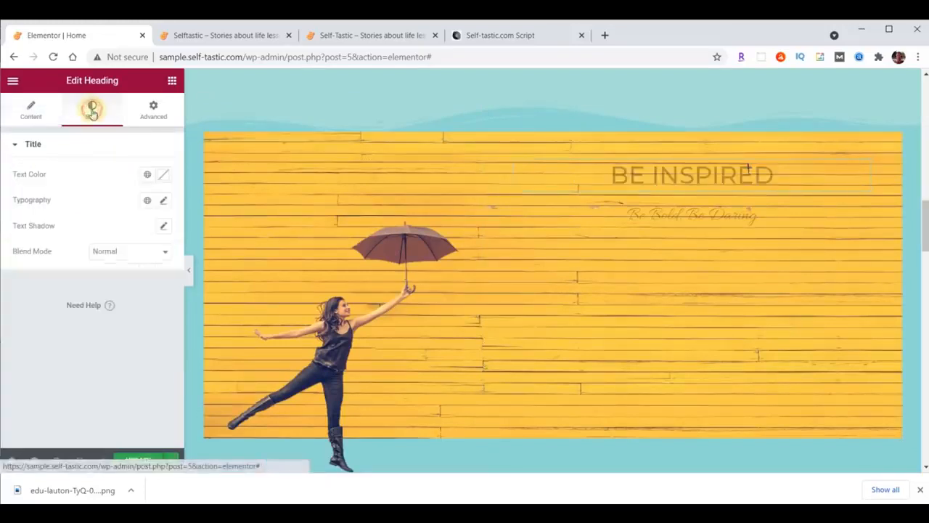
left_click(165, 177)
type("#FFFFFF")
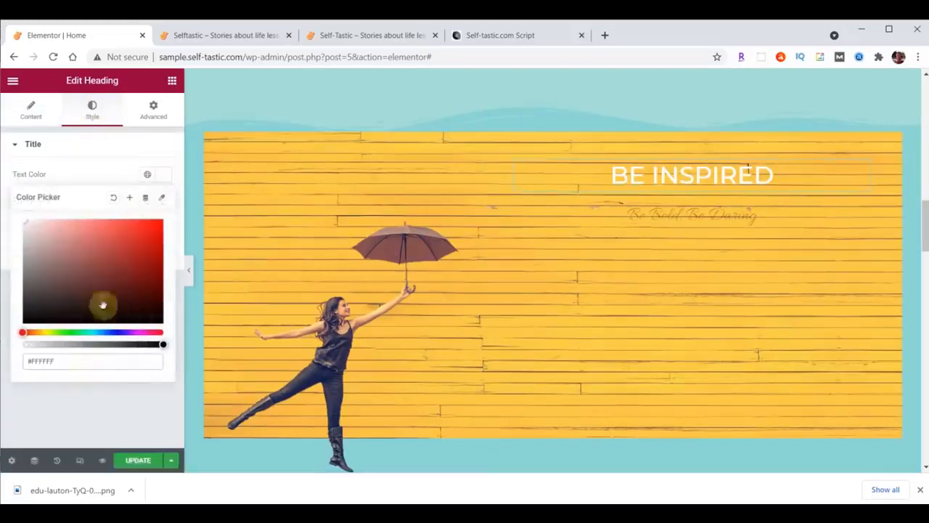
left_click(163, 178)
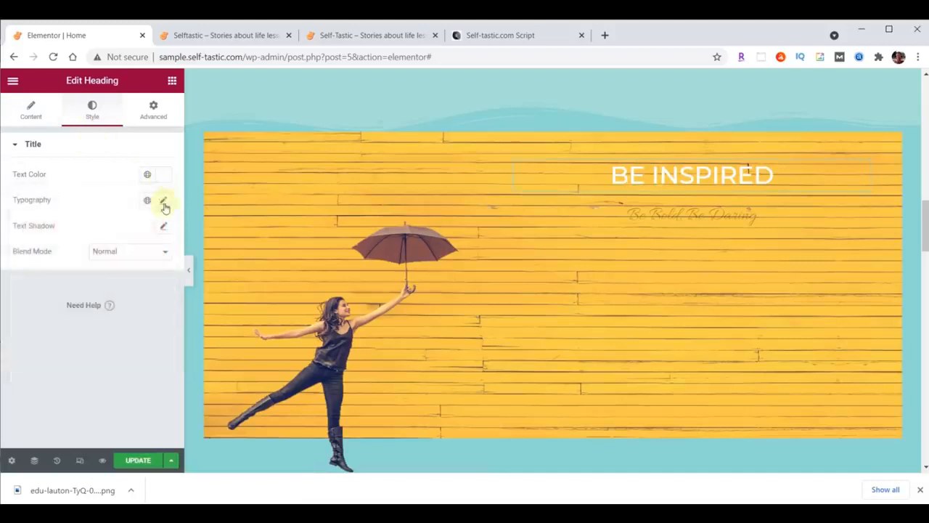
Set the heading typography to Montserrat, size 80, weight 700
left_click(163, 202)
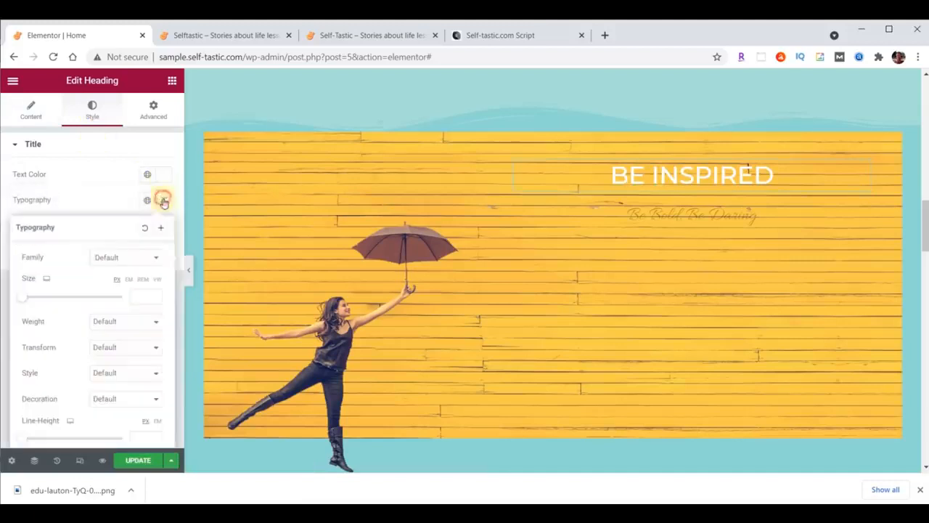
left_click(131, 258)
type("mont")
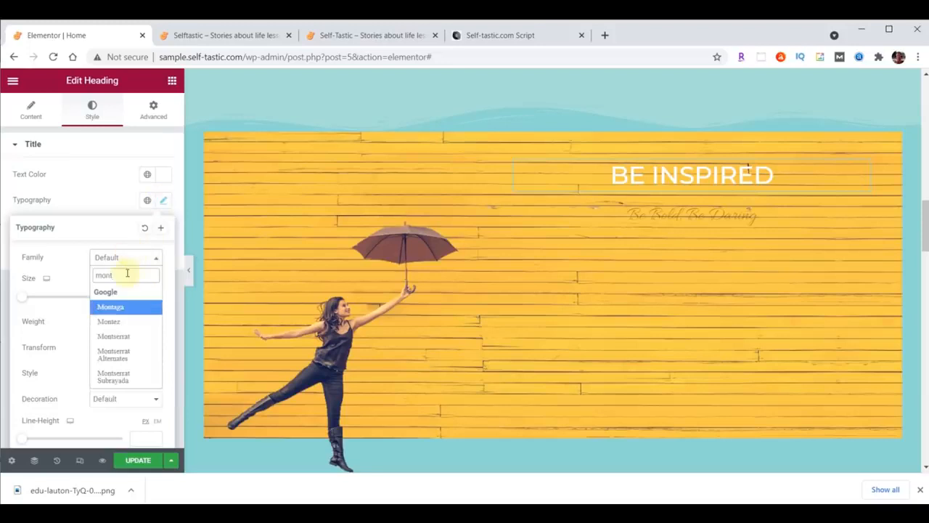
left_click(120, 336)
left_click(138, 297)
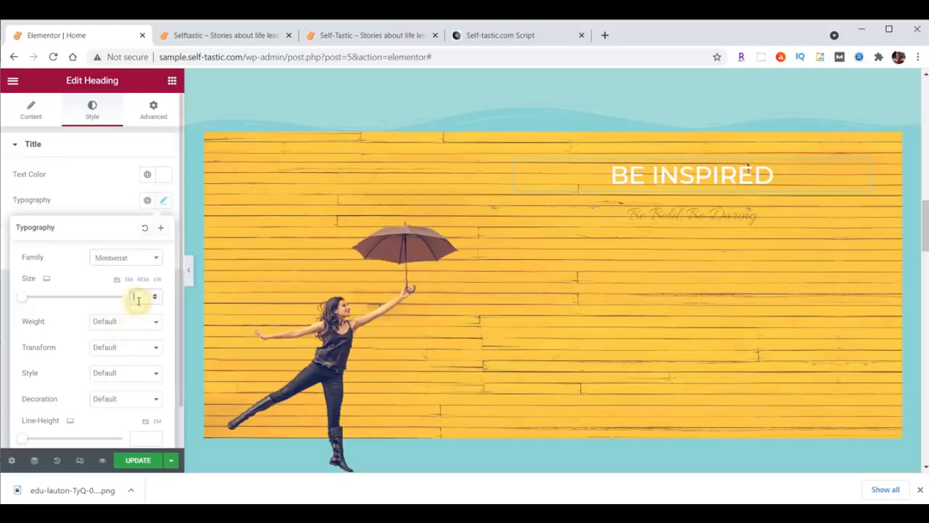
type("80")
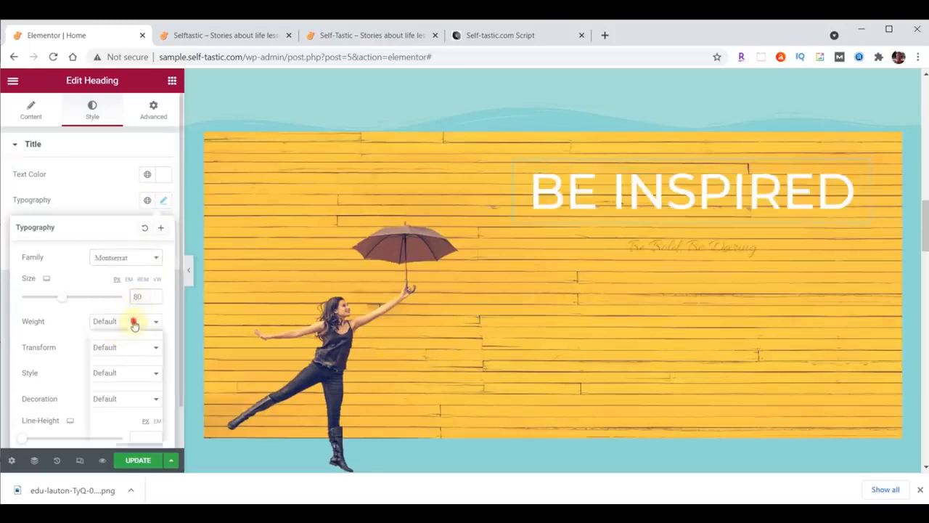
left_click(134, 325)
left_click(114, 393)
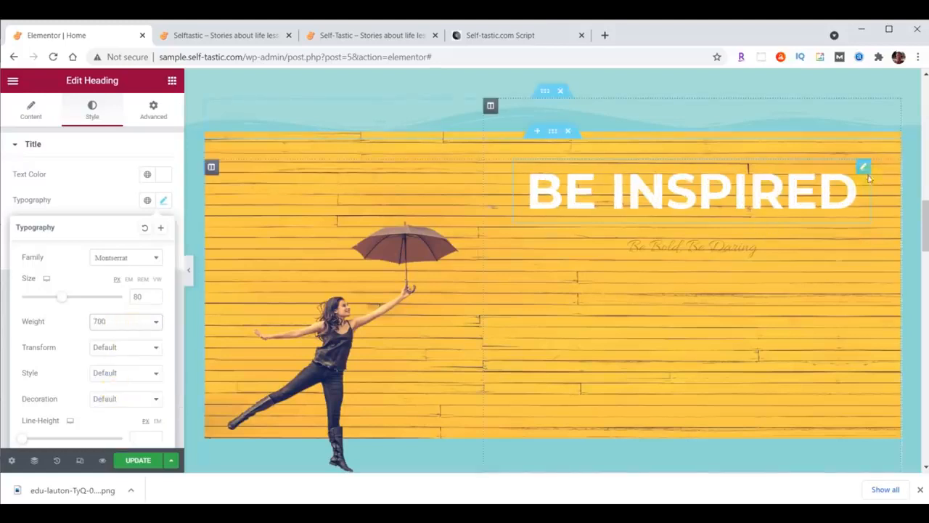
left_click(863, 170)
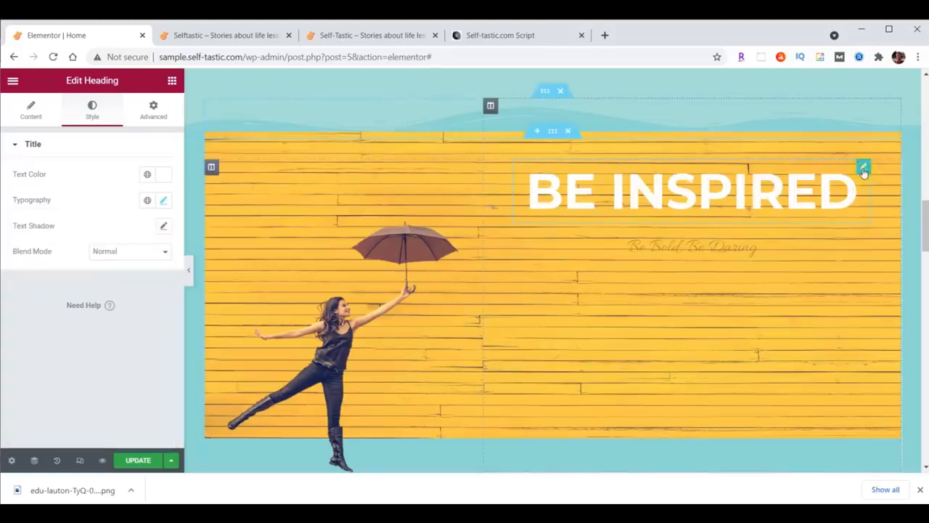
Unlink the heading's margins and give it a 20 bottom margin
left_click(155, 113)
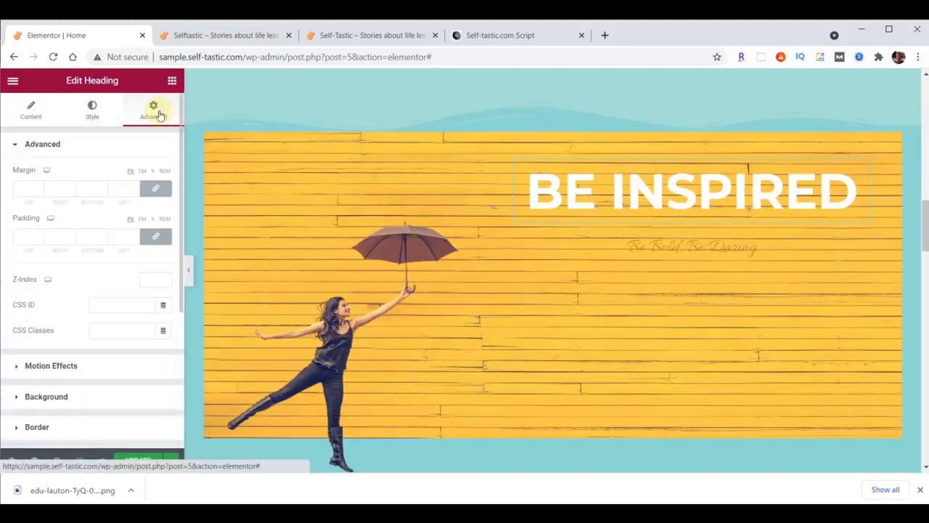
left_click(157, 189)
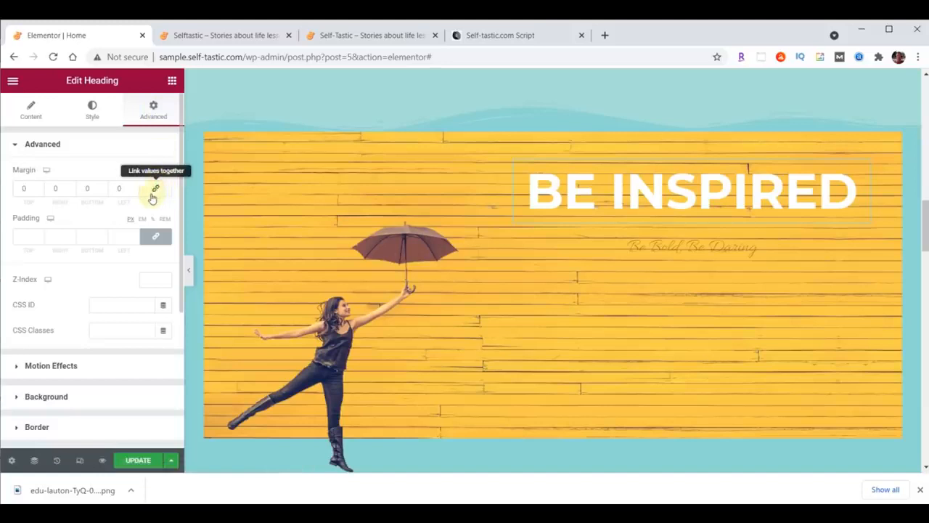
double_click(88, 188)
type("20")
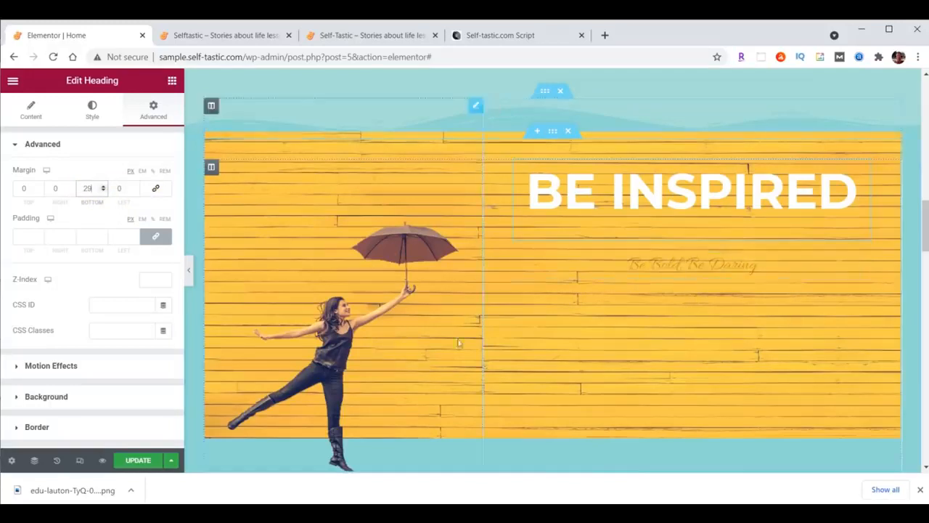
left_click(718, 264)
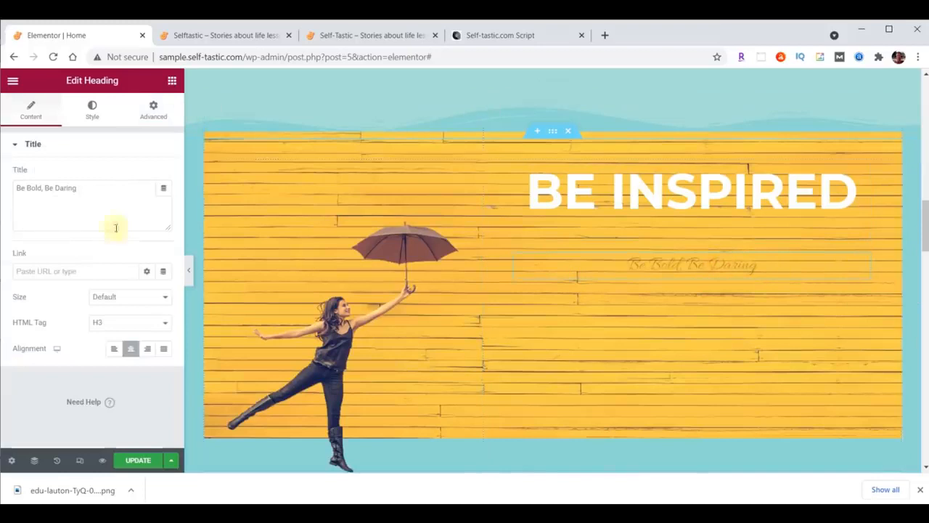
Select the subtitle's text and change options in its text colour settings
left_click_drag(17, 188, 87, 186)
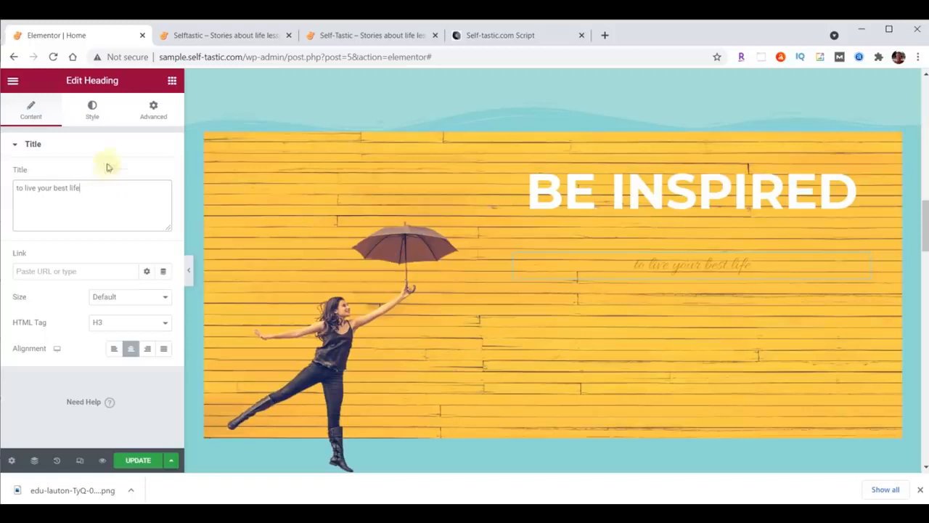
left_click(98, 116)
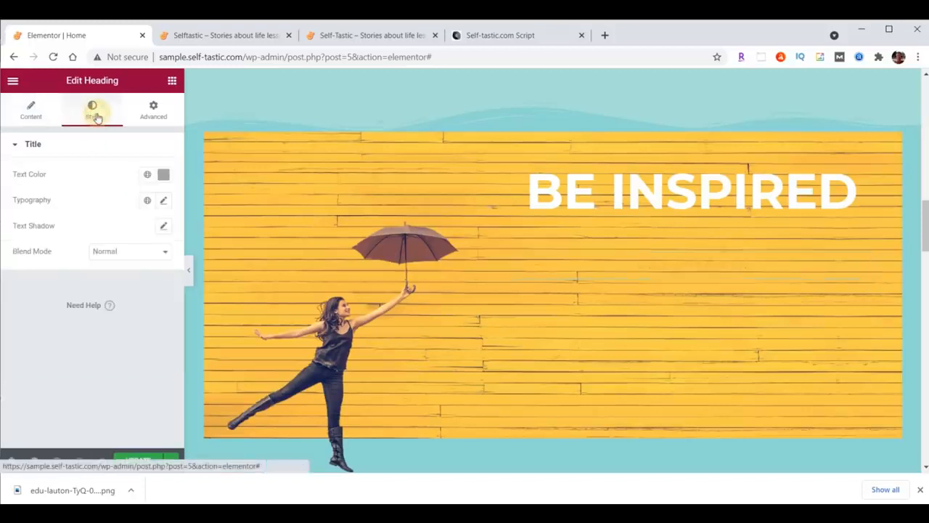
left_click(164, 174)
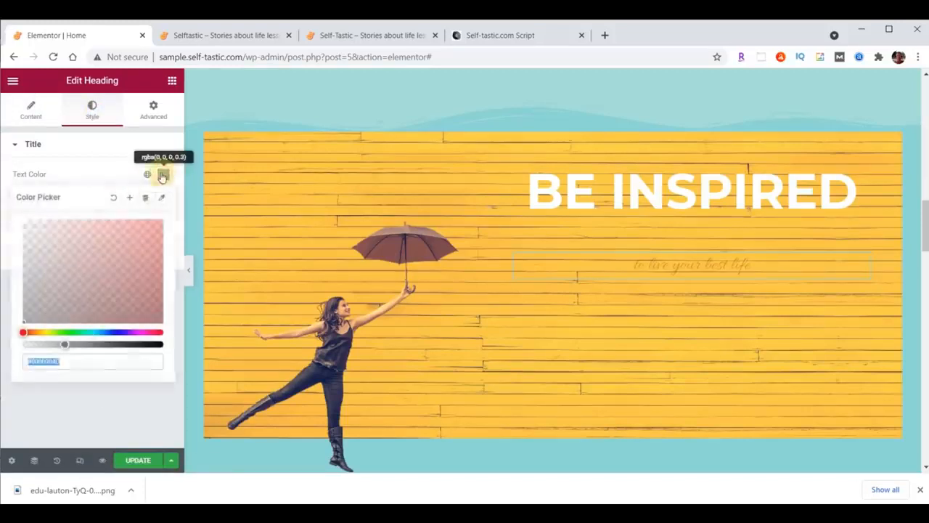
left_click(107, 356)
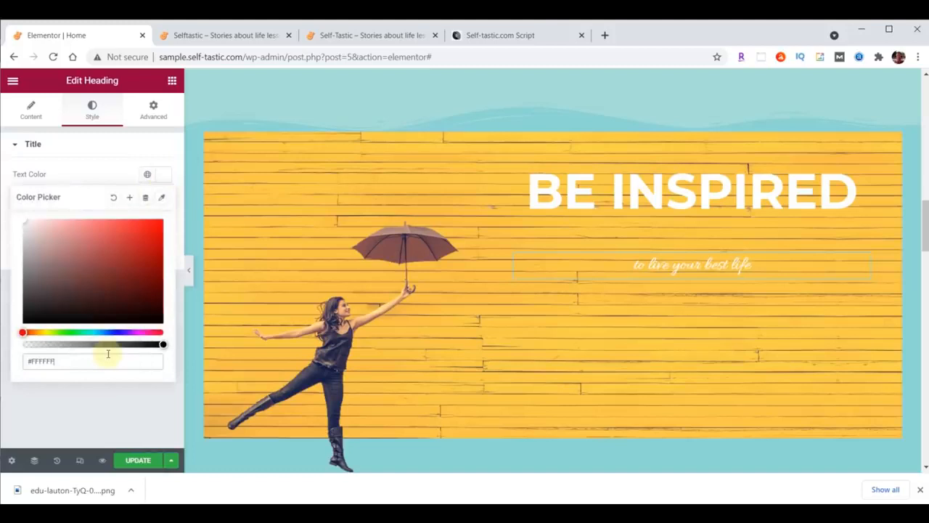
left_click(166, 177)
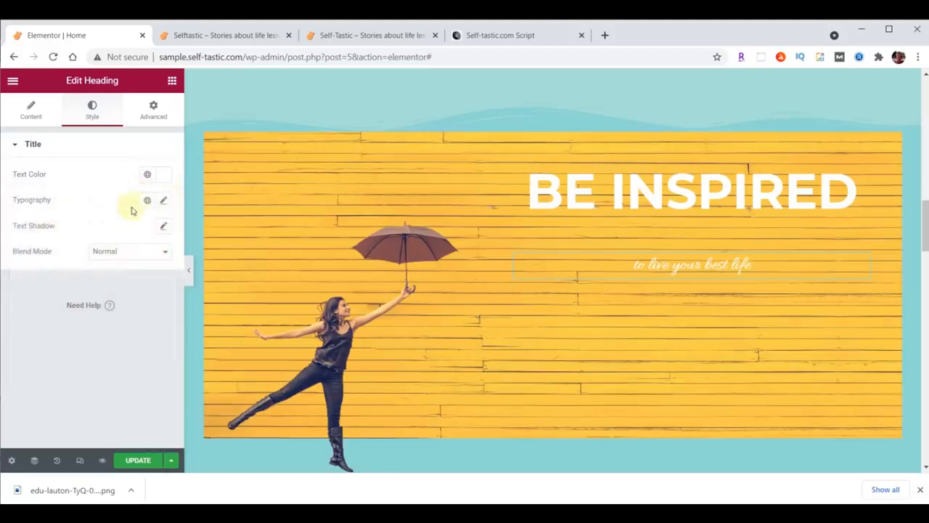
Set the subtitle typography to Lora, size 40, weight 500
left_click(164, 200)
left_click(124, 257)
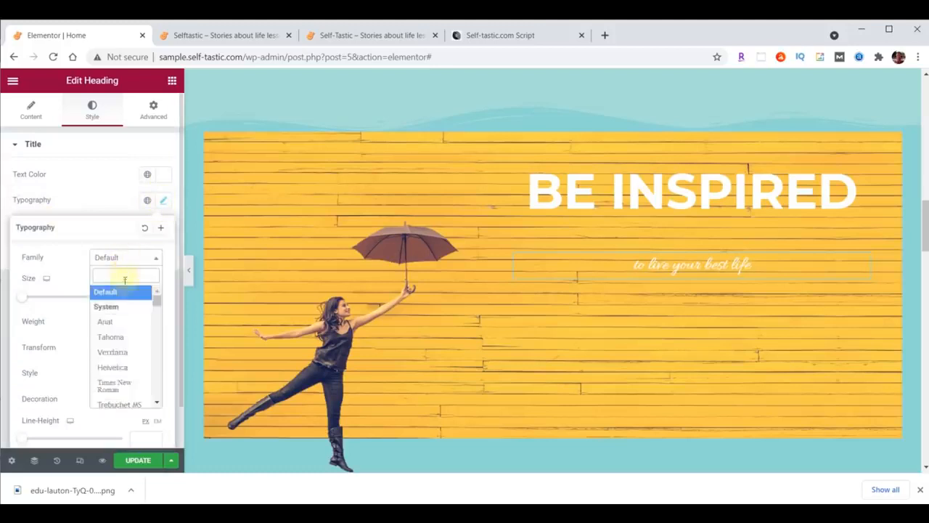
type("lora")
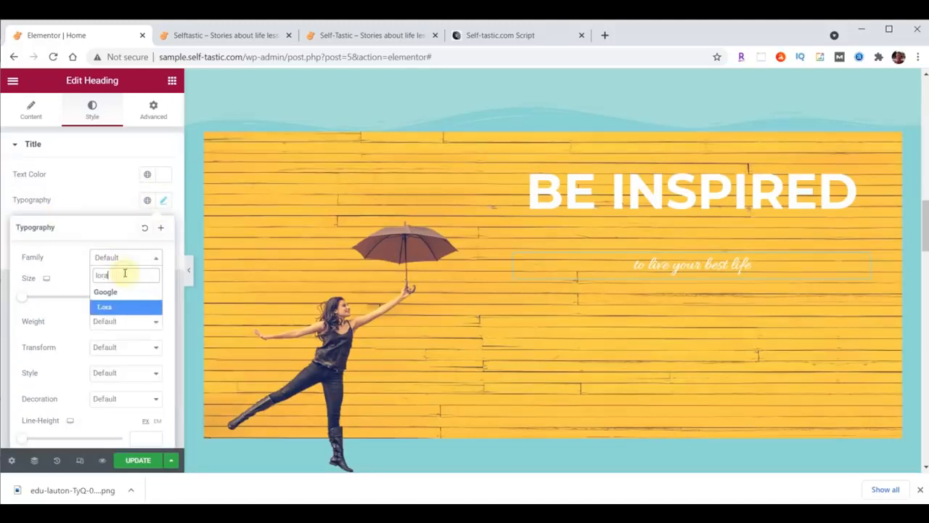
left_click(118, 306)
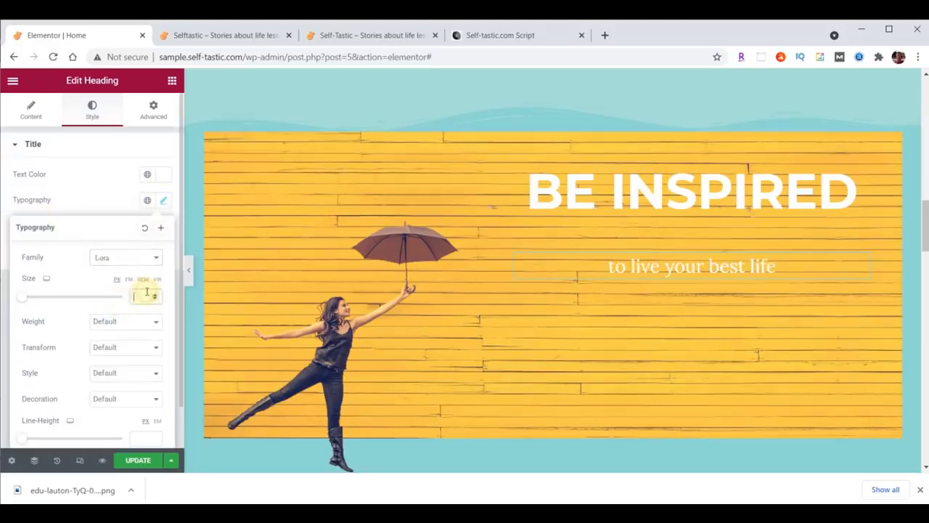
left_click(147, 295)
type("40")
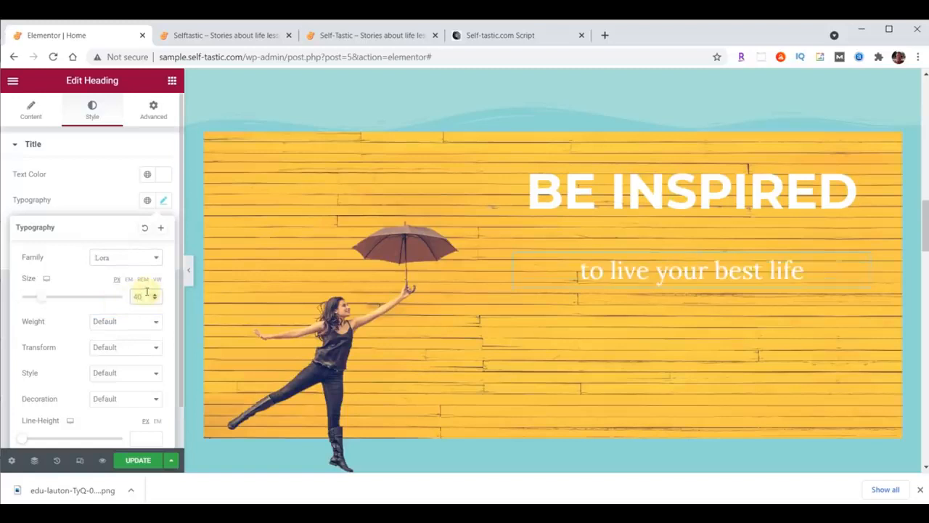
left_click(137, 324)
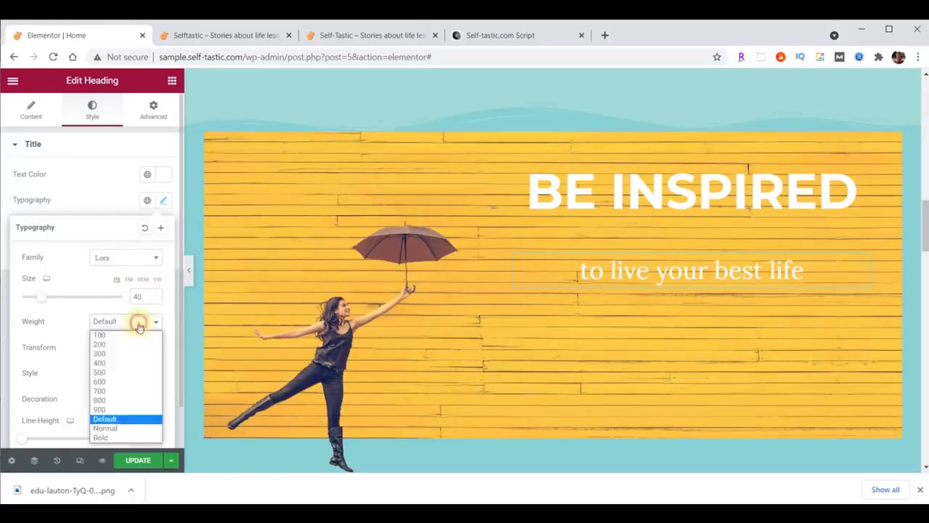
left_click(101, 373)
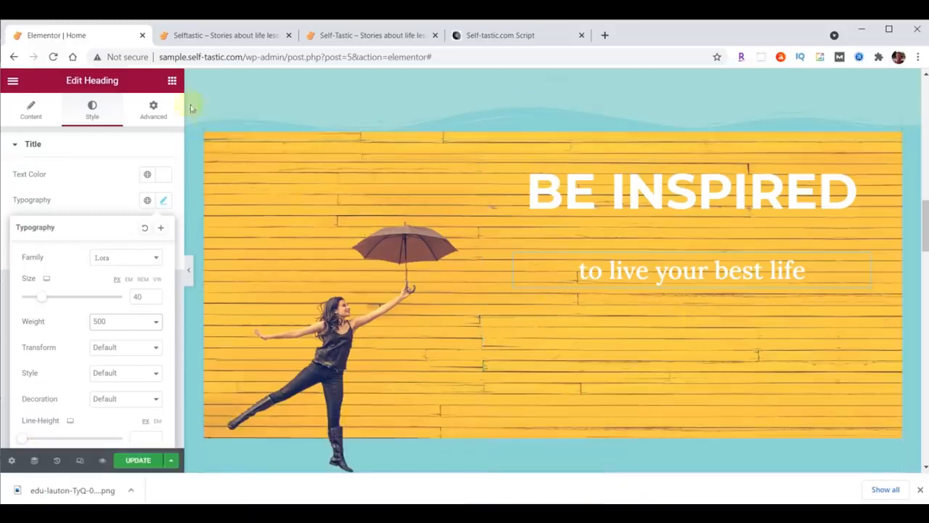
left_click(173, 82)
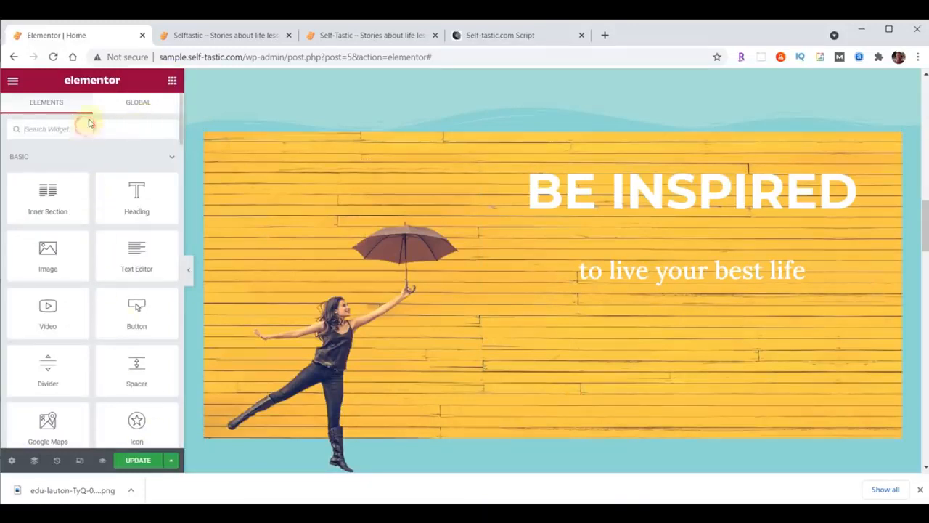
Place an Image Carousel under the subtitle and fill it with six uploaded inspirational images
type("image")
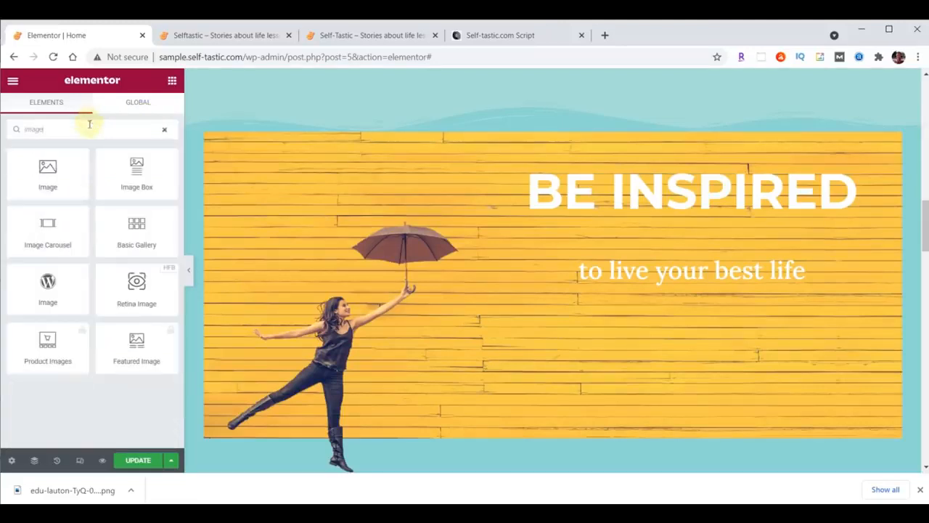
left_click_drag(45, 224, 708, 284)
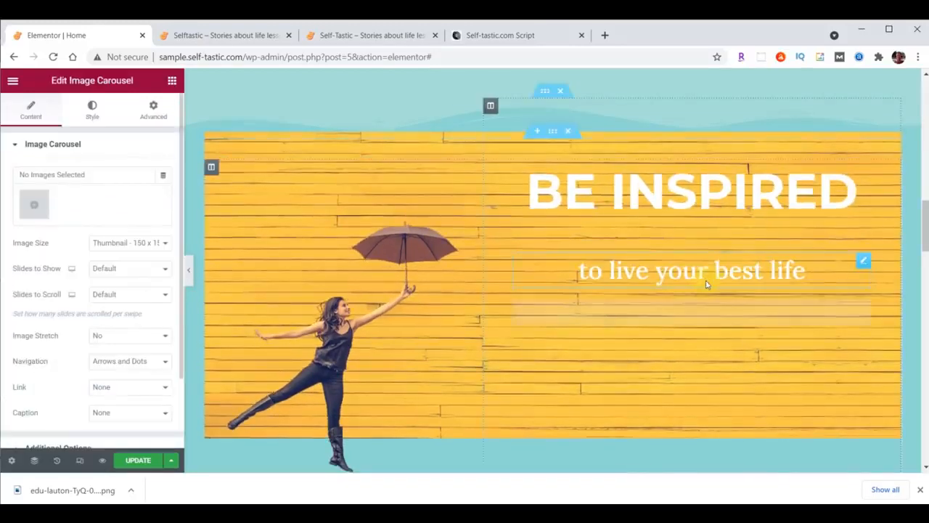
left_click(42, 213)
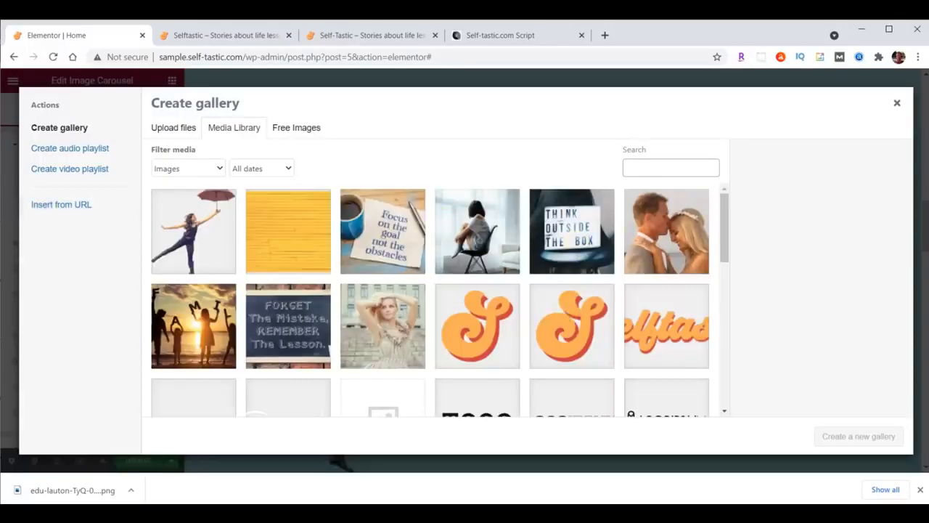
key("alt+Tab")
left_click(870, 231)
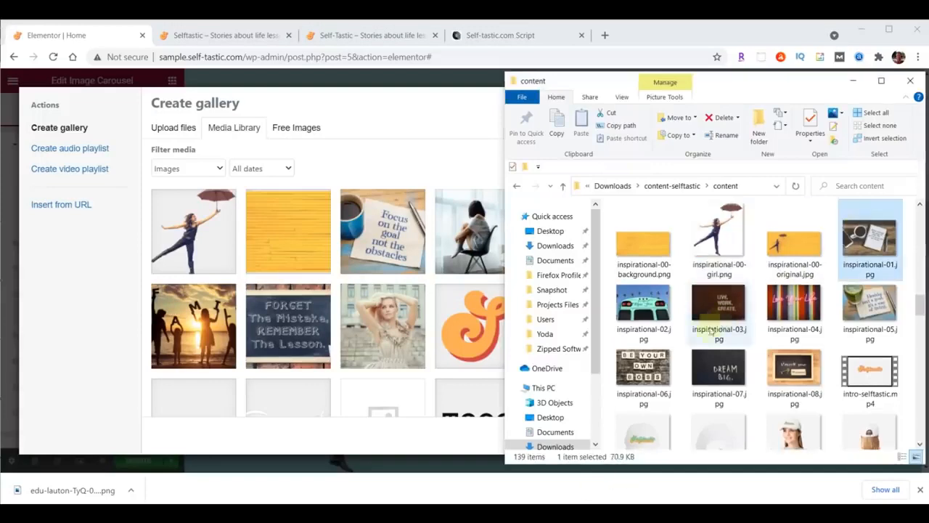
left_click(645, 372, "shift")
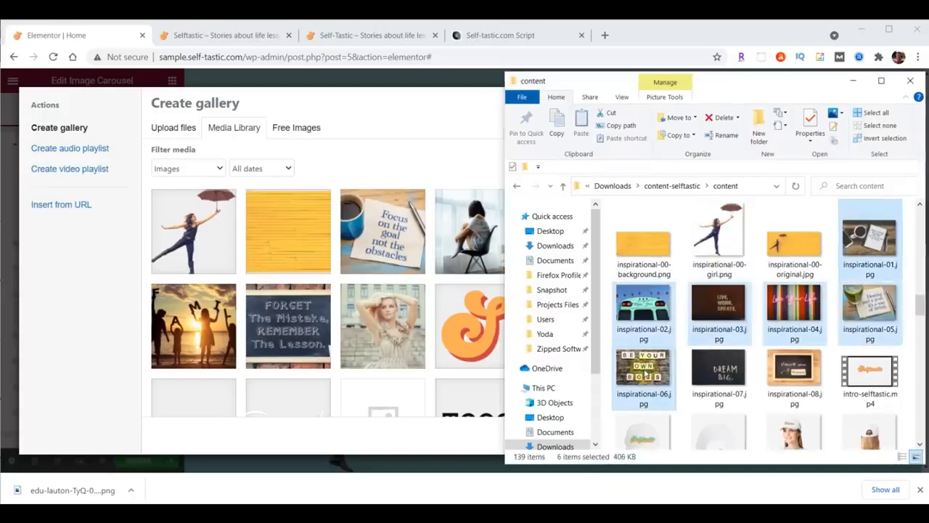
left_click_drag(645, 371, 296, 277)
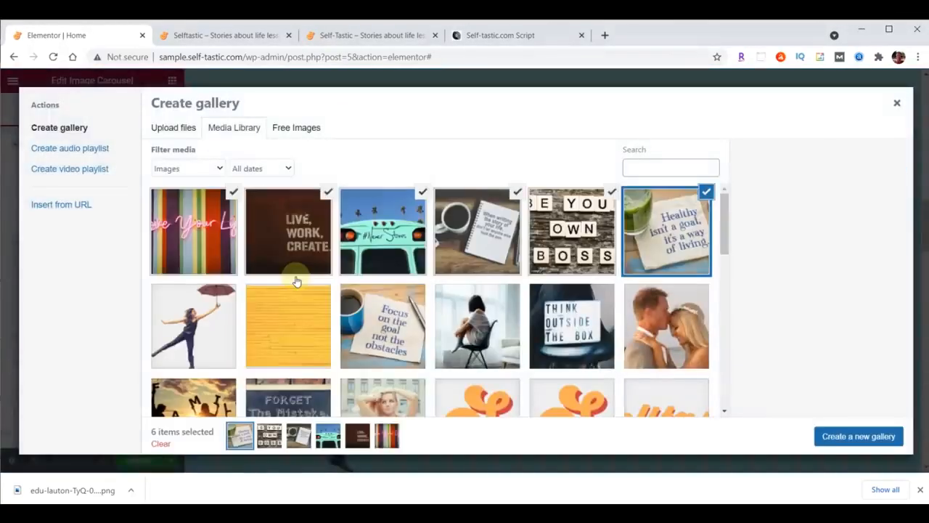
left_click(862, 438)
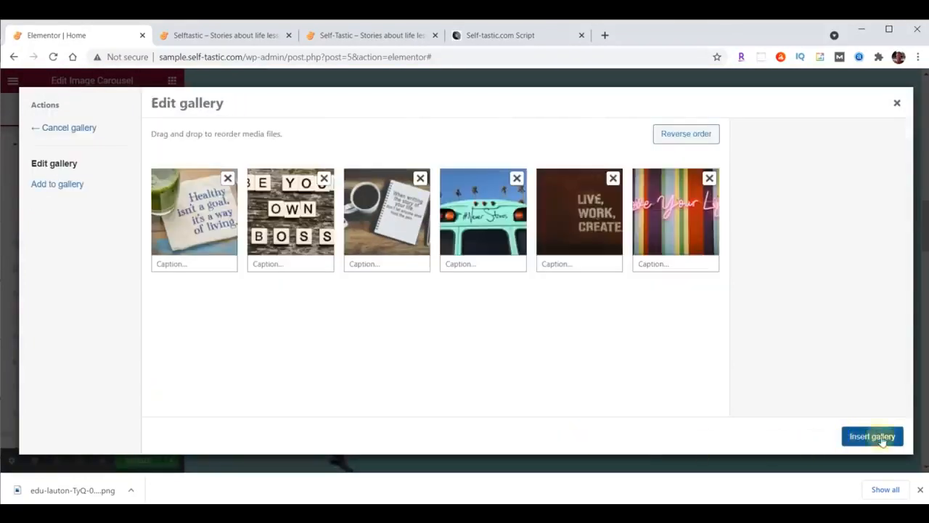
left_click(882, 437)
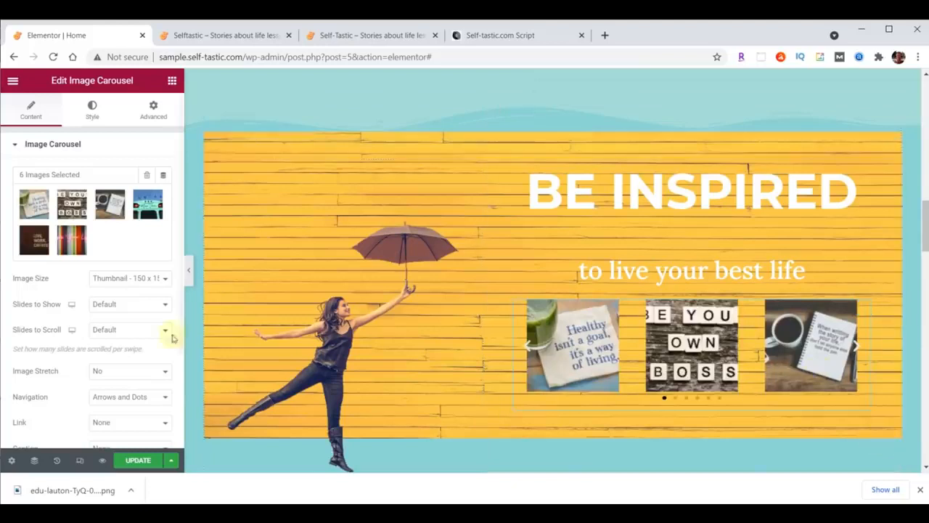
Set the carousel's image size to Large (1024 x 1024), slides to show to 1, and image stretch to Yes
left_click(104, 279)
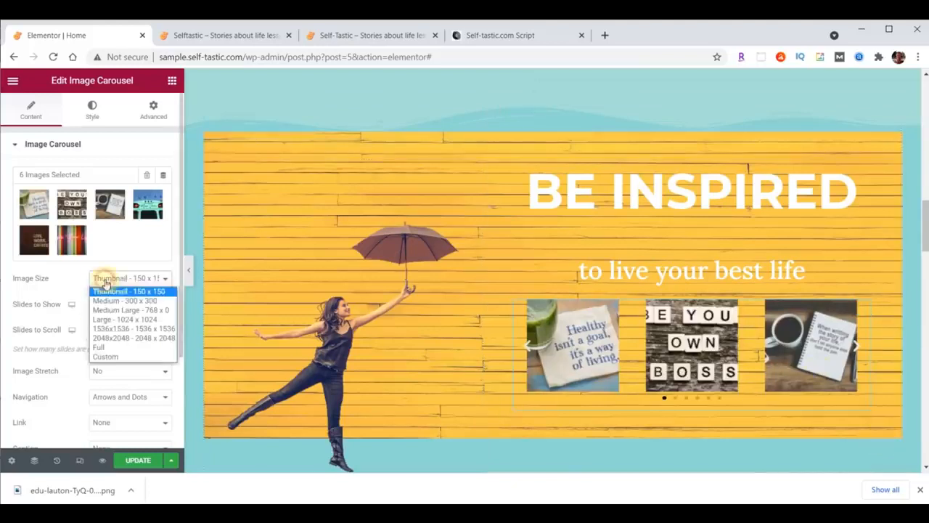
left_click(114, 318)
left_click(114, 306)
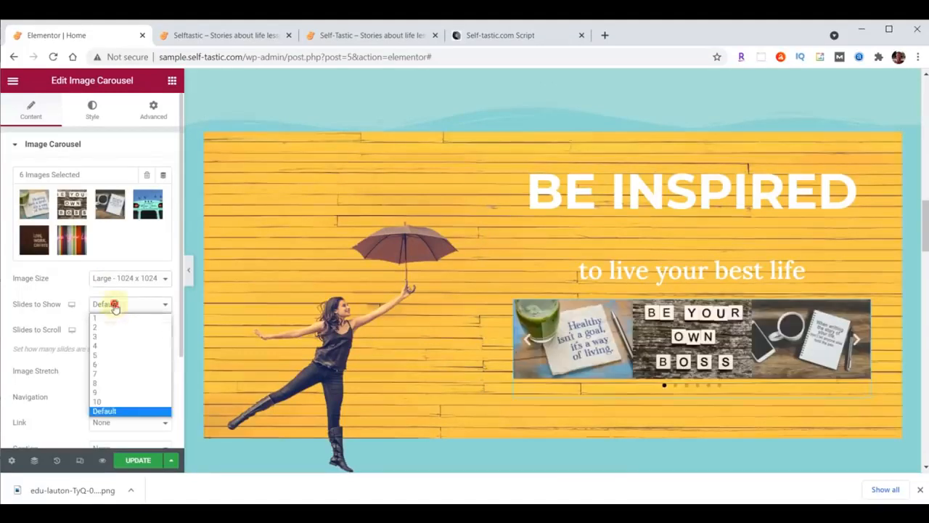
left_click(114, 318)
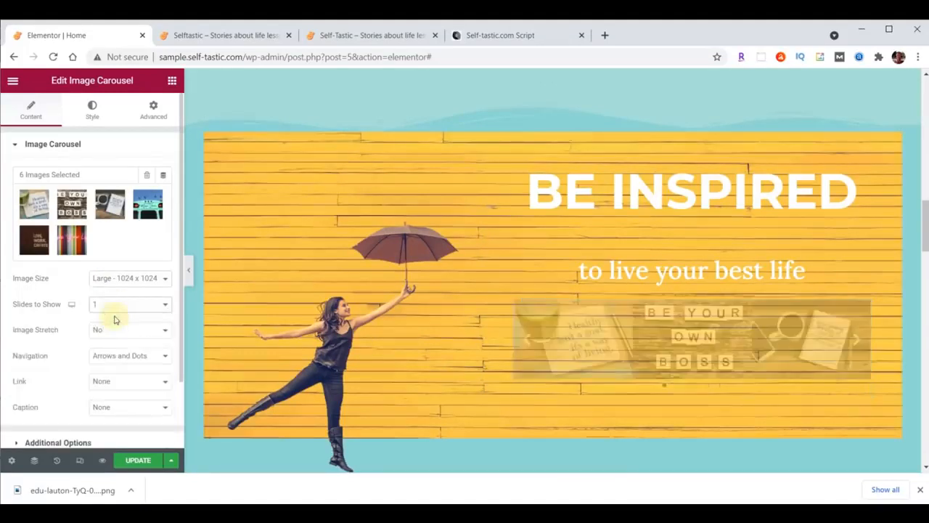
left_click(114, 329)
left_click(115, 353)
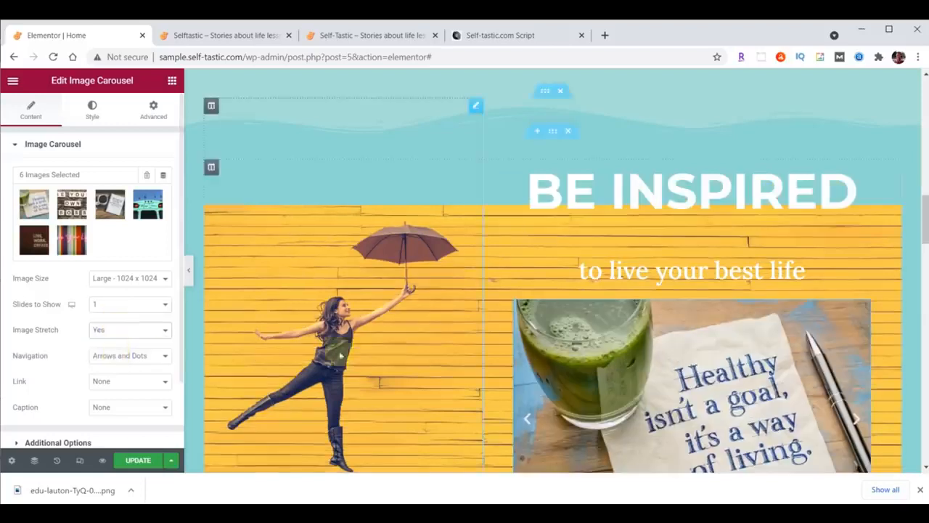
Set carousel navigation to None so no arrows or dots appear
scroll(414, 355, "down", 2)
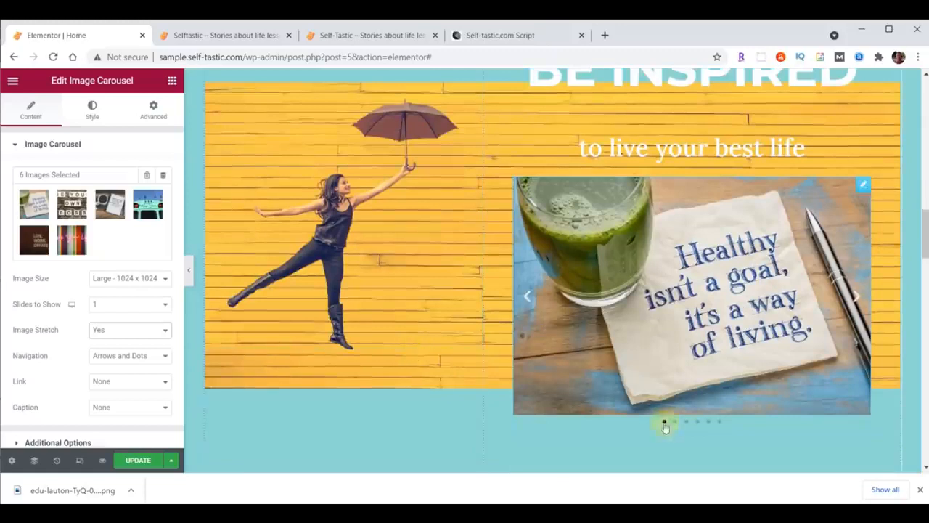
left_click(528, 297)
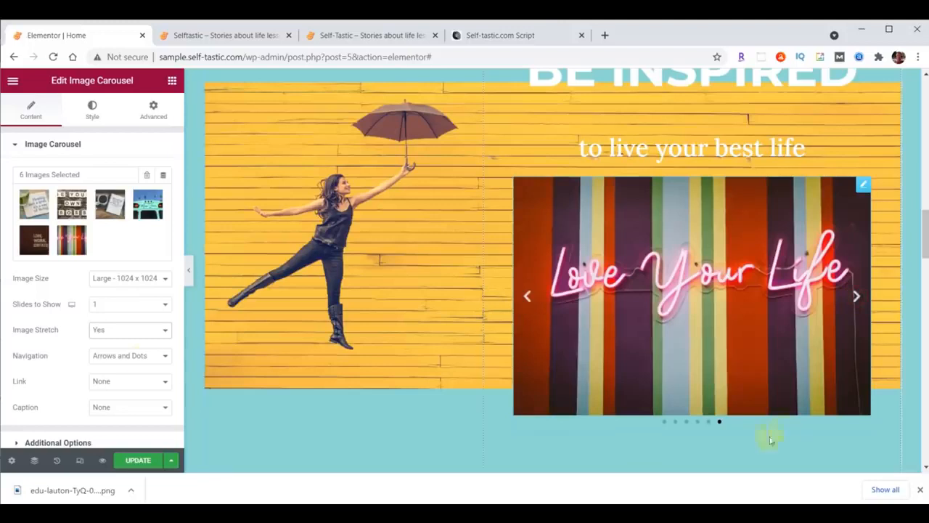
left_click(143, 362)
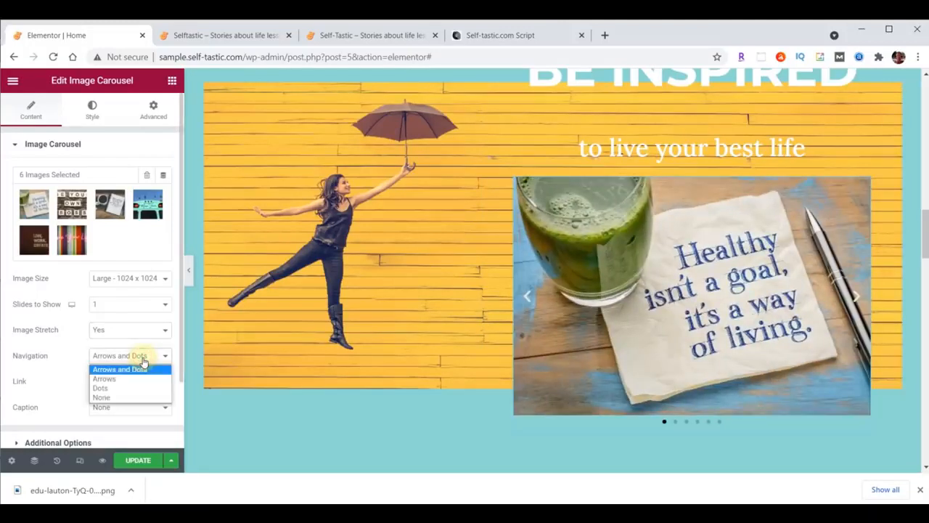
left_click(128, 397)
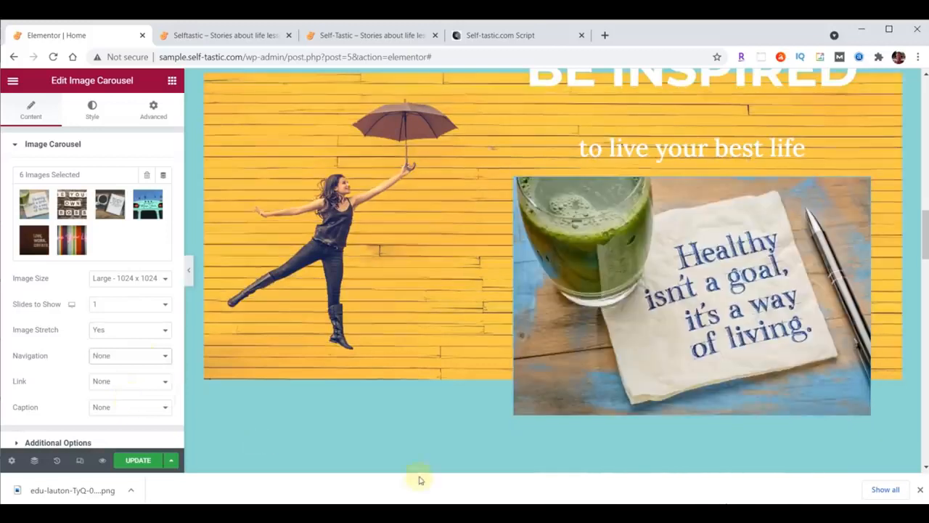
scroll(37, 359, "down", 2)
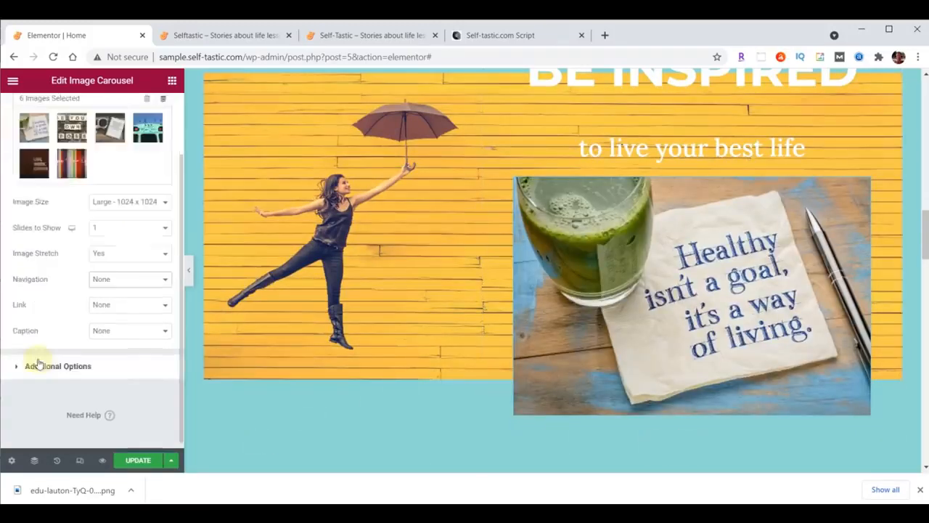
left_click(37, 358)
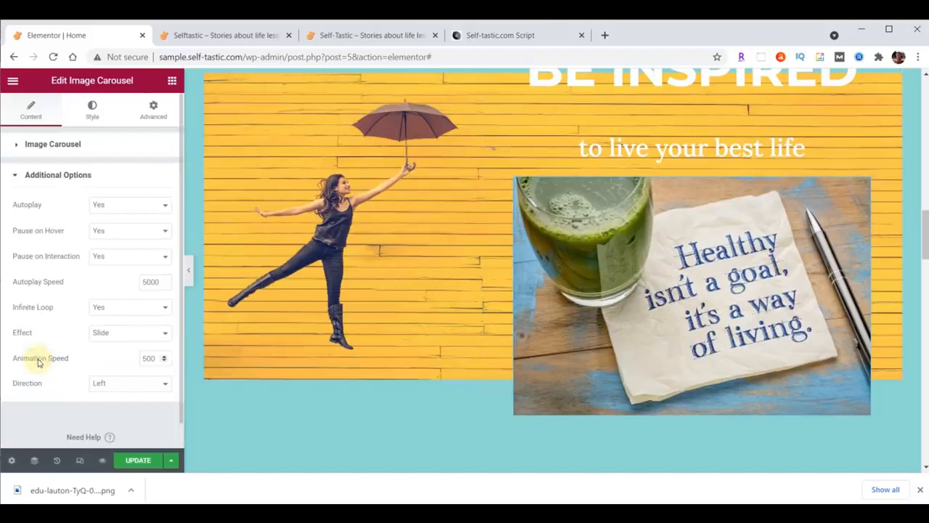
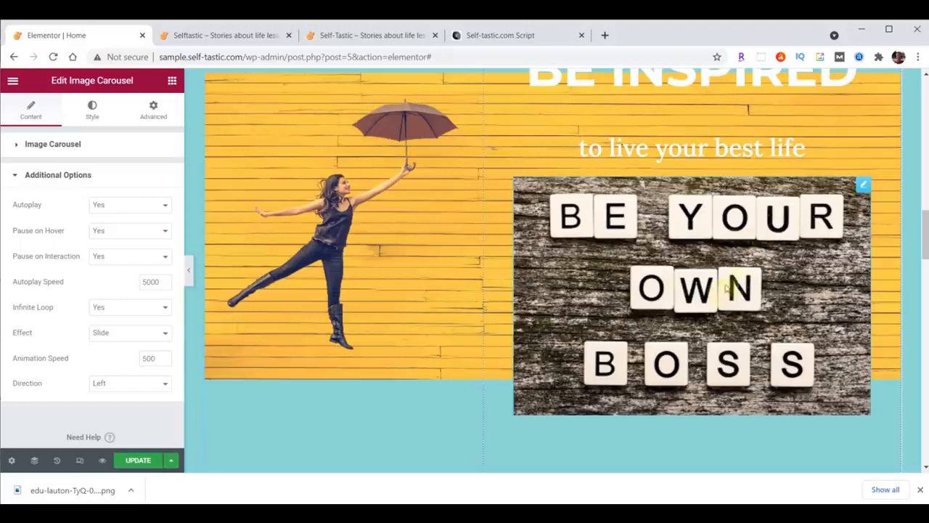
Set the carousel's Pause on Hover to No and its transition effect to Fade
left_click(104, 234)
left_click(107, 253)
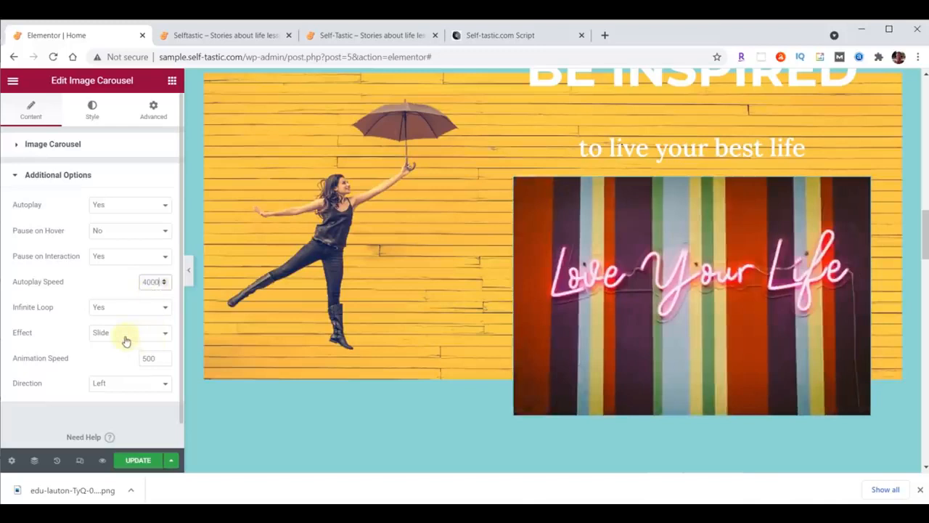
left_click(126, 336)
left_click(124, 354)
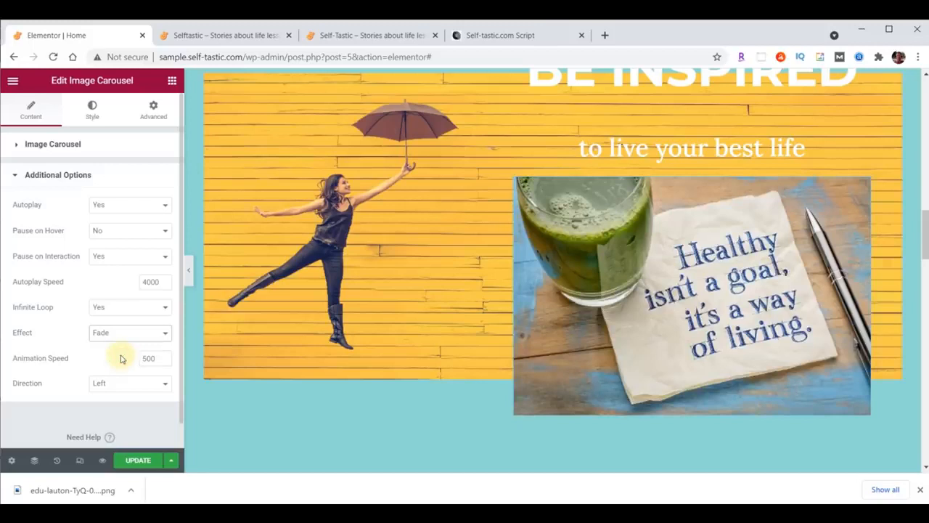
Update the page and bring up the live Selftastic site
scroll(439, 363, "up", 5)
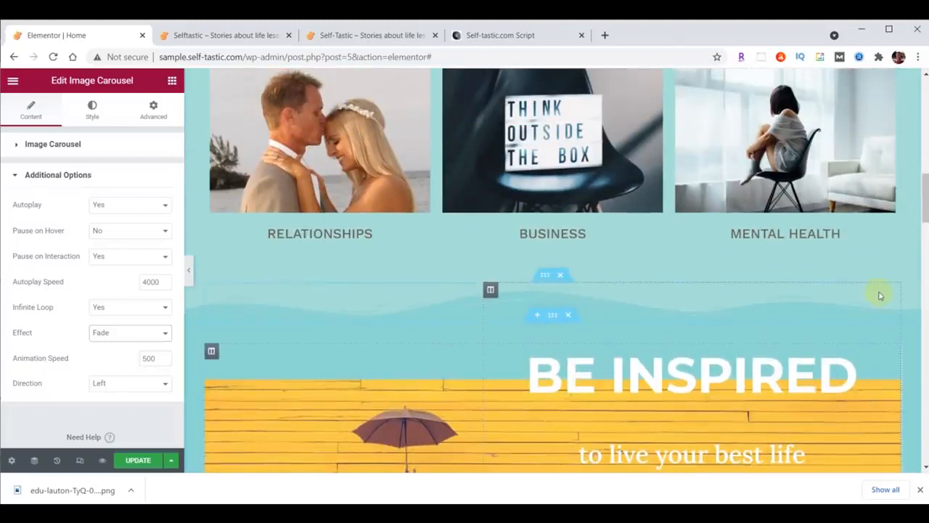
left_click(140, 462)
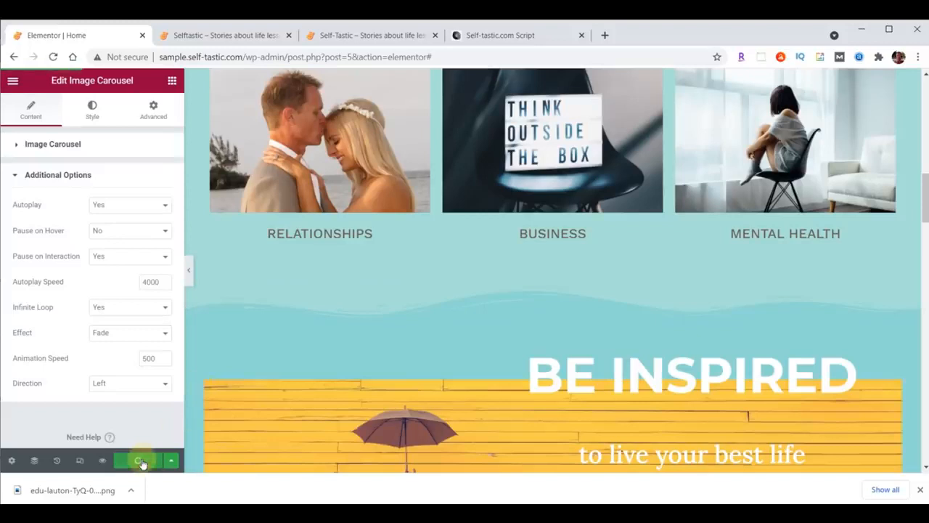
left_click(237, 35)
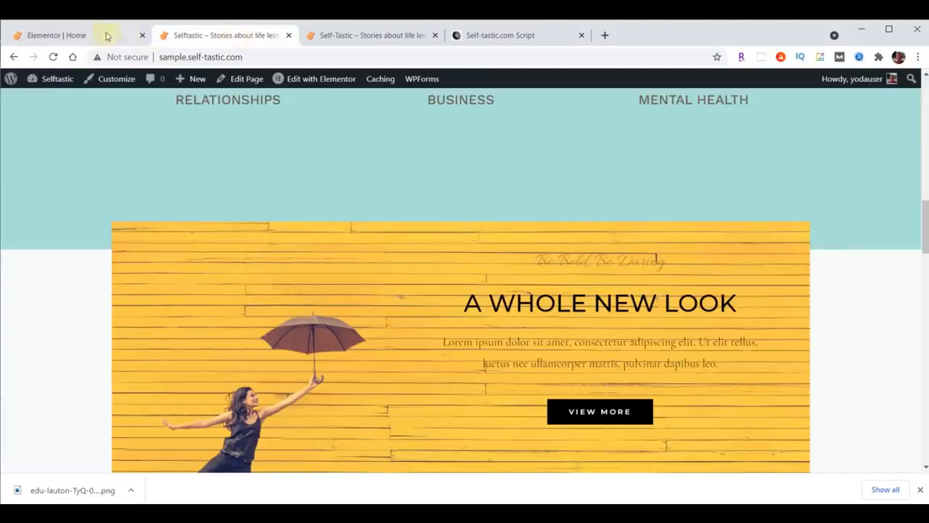
Reload the live homepage to check the fading word carousel, then return to the Elementor editor
left_click(53, 56)
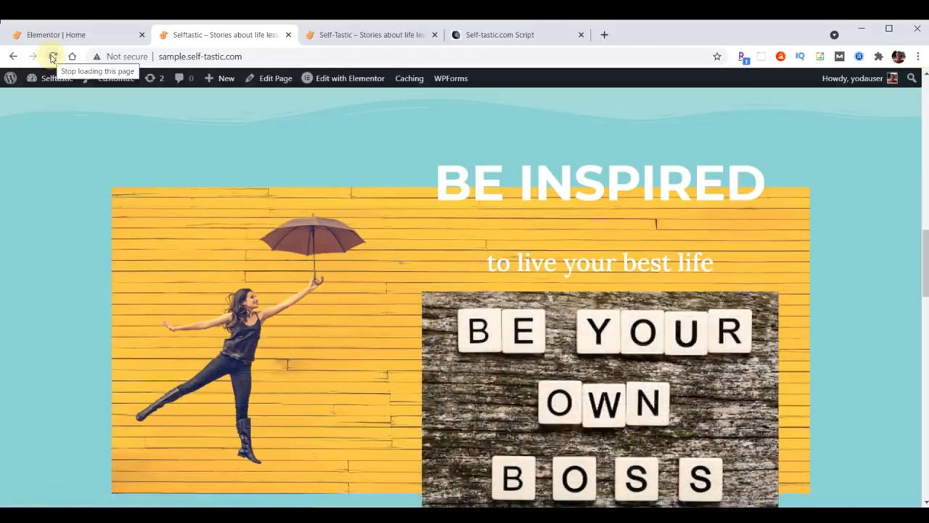
scroll(307, 326, "down", 5)
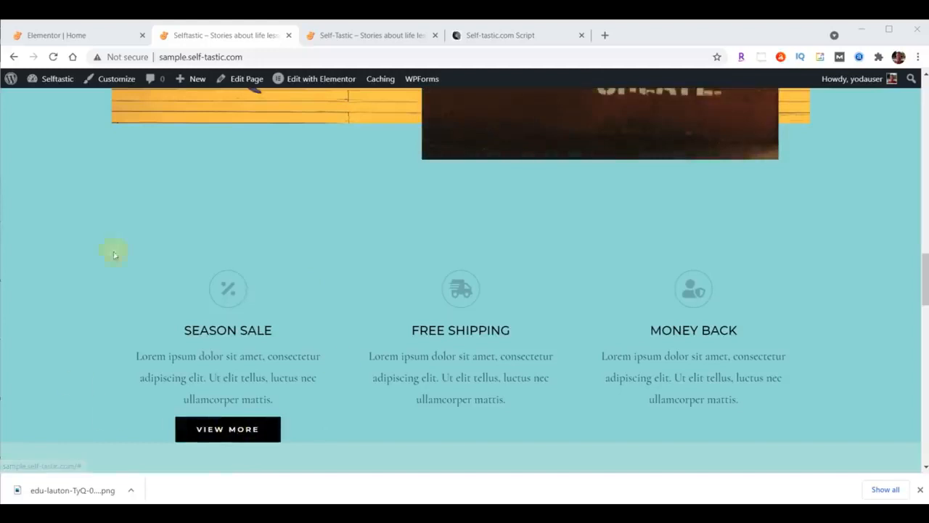
left_click(75, 36)
scroll(556, 293, "down", 10)
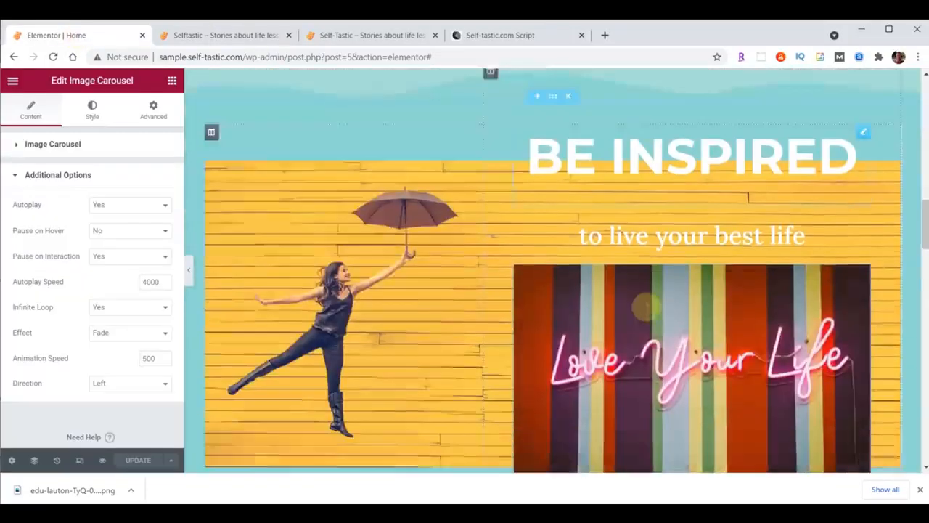
Move the Season Sale, Free Shipping and Money Back row above the logos, then delete the logo strip
scroll(649, 311, "down", 2)
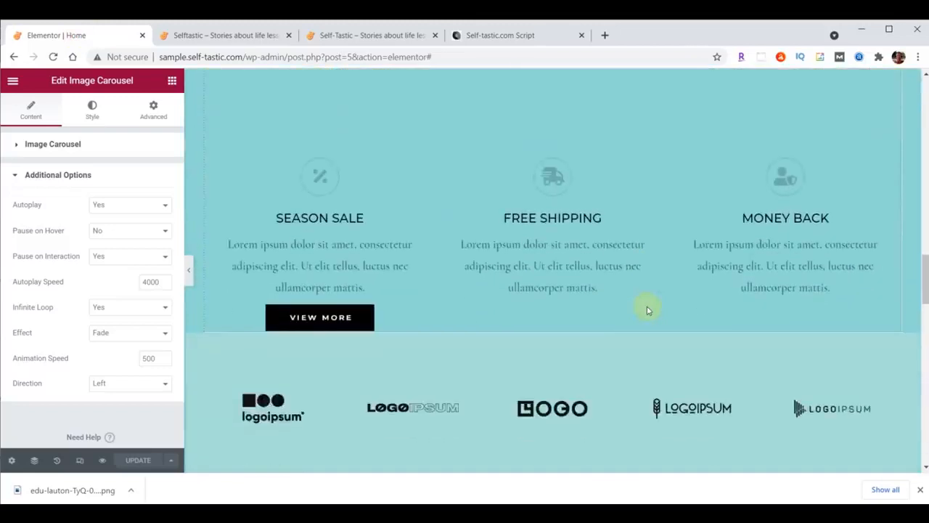
left_click_drag(545, 152, 550, 249)
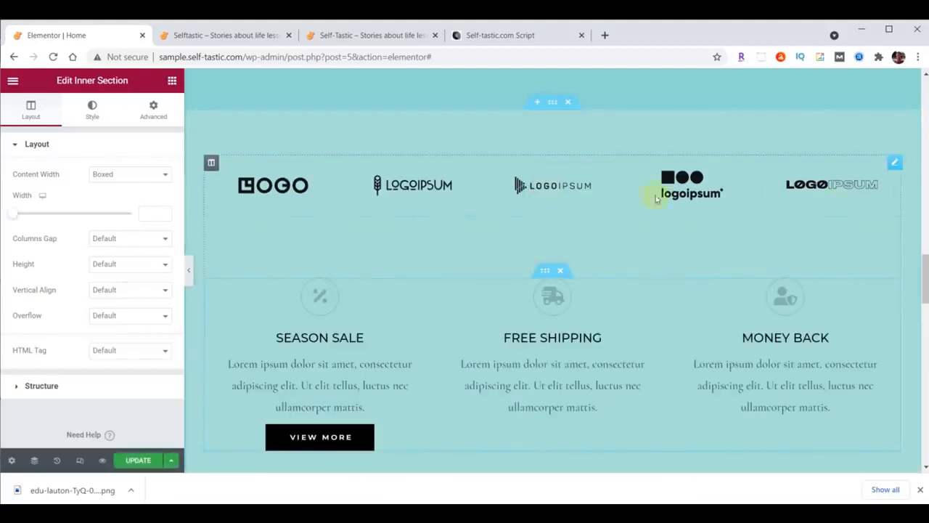
right_click(893, 164)
left_click(835, 333)
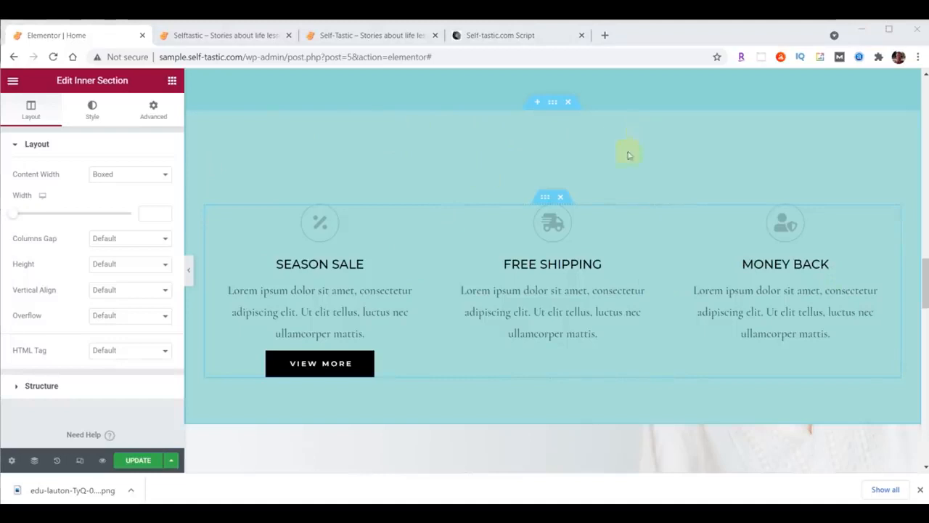
Add a Waves Brush top shape divider in #8DD7D6, height 60, to the features section
left_click(553, 104)
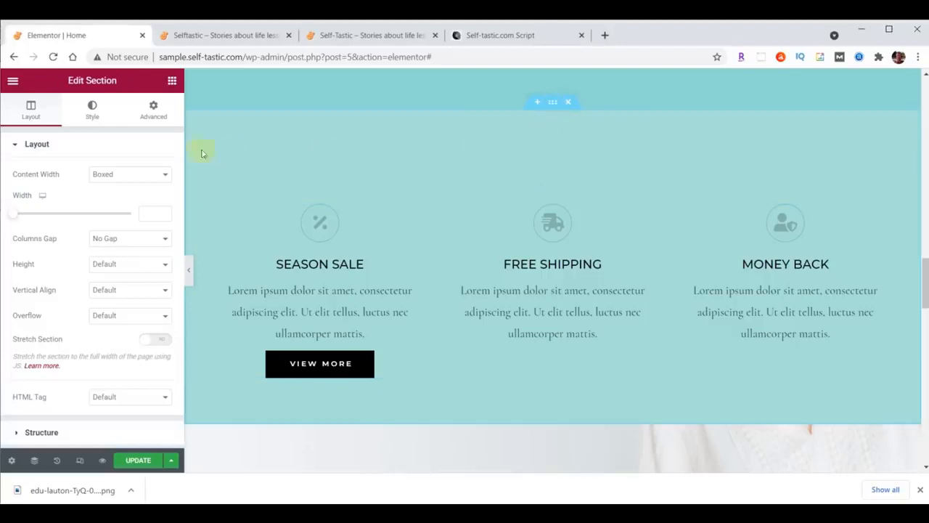
left_click(92, 111)
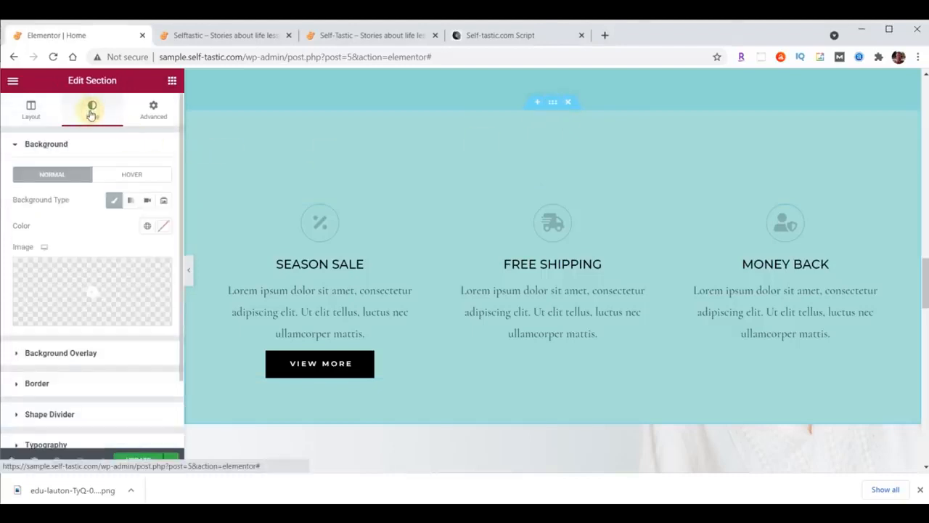
left_click(50, 414)
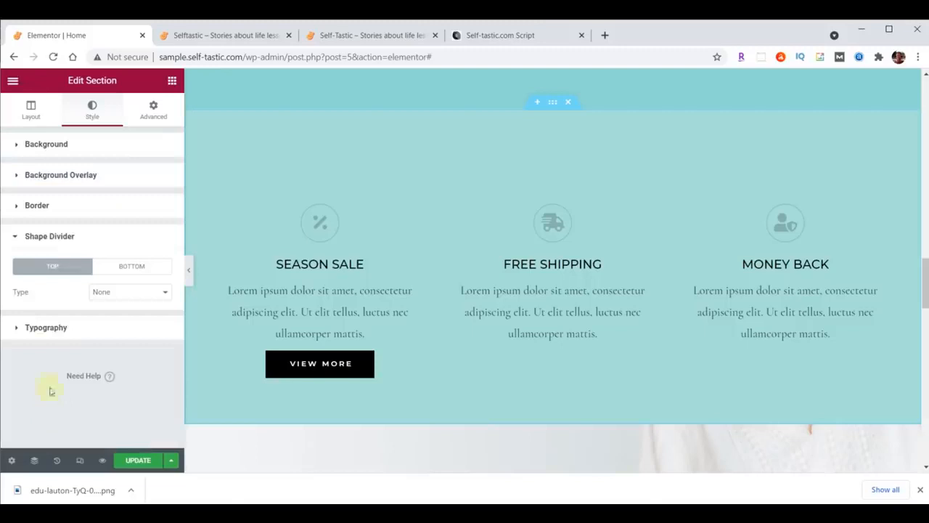
left_click(140, 294)
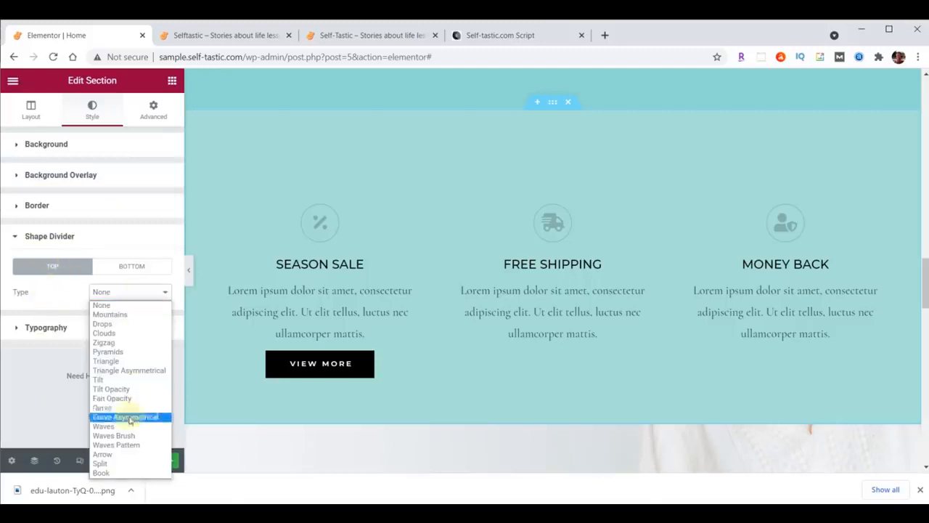
left_click(118, 435)
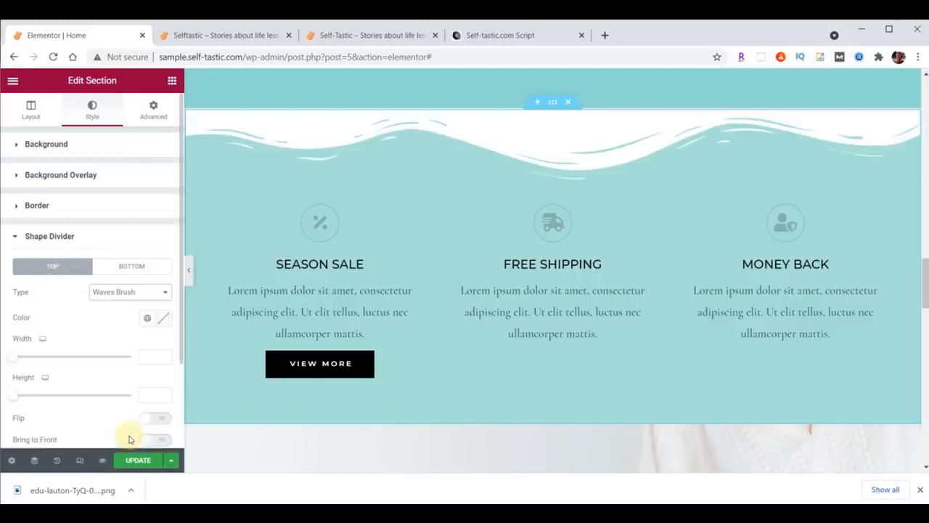
left_click(164, 321)
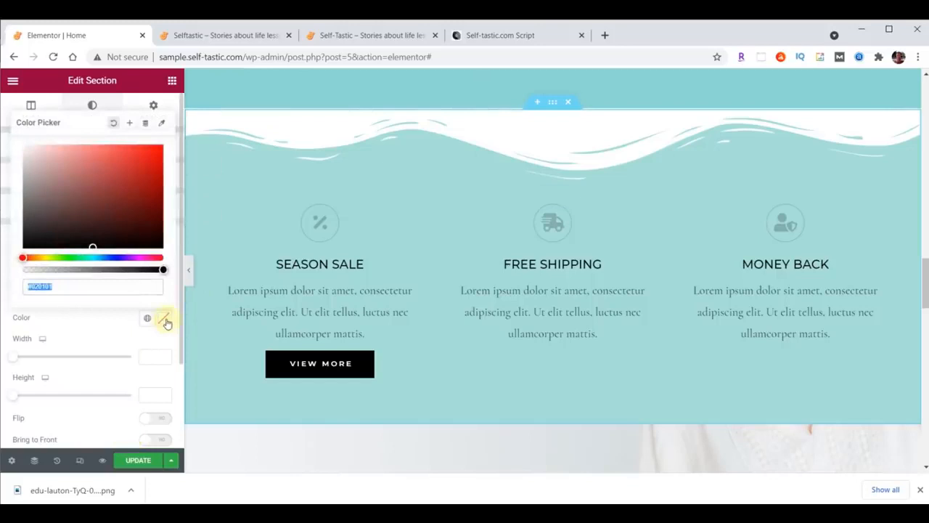
type("#8DD7D6")
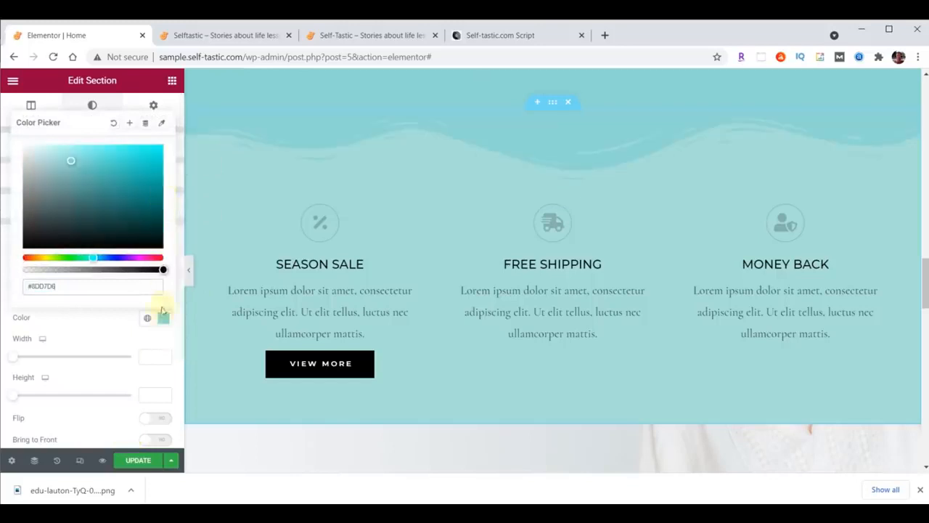
left_click(165, 319)
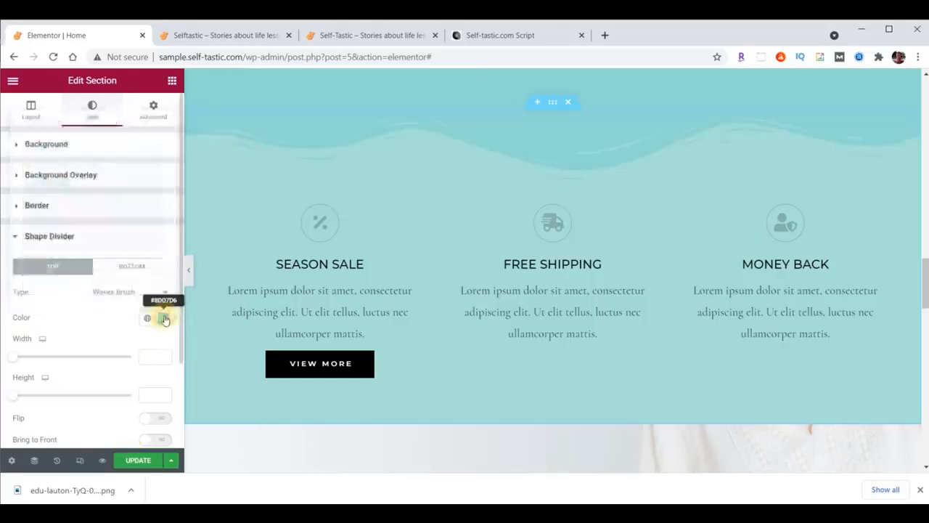
left_click(157, 393)
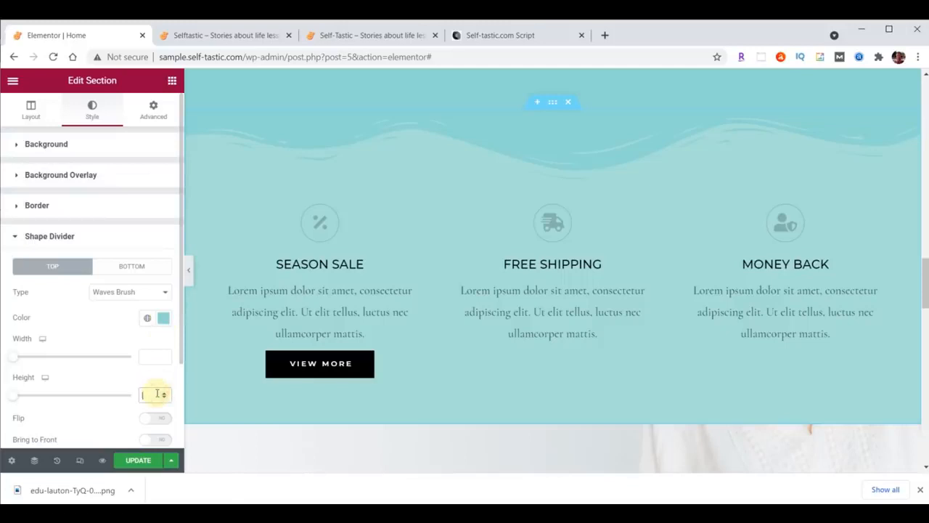
type("60")
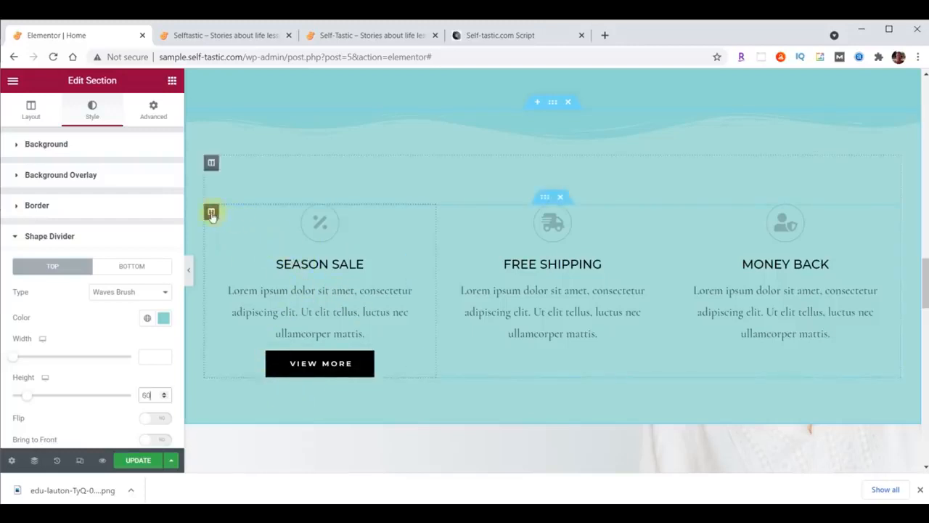
Give the Season Sale column 20 right and 20 left padding
left_click(212, 213)
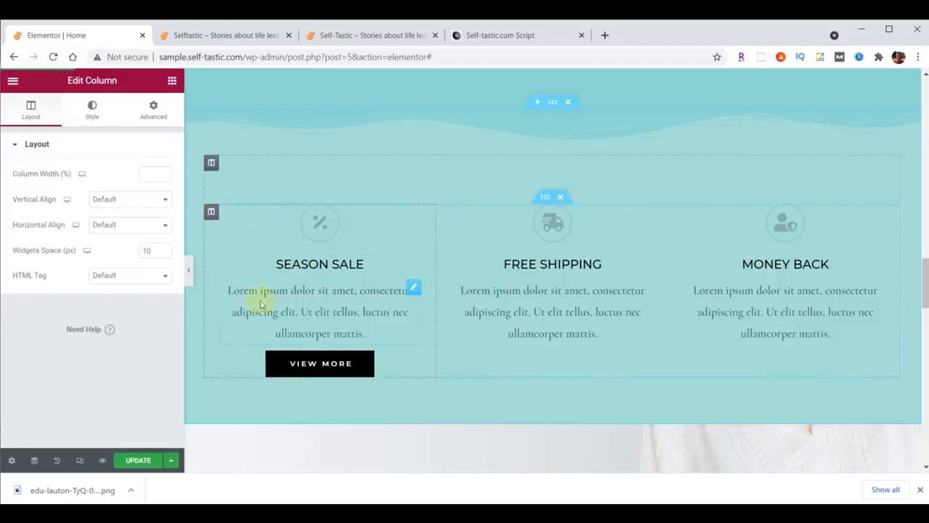
left_click(155, 115)
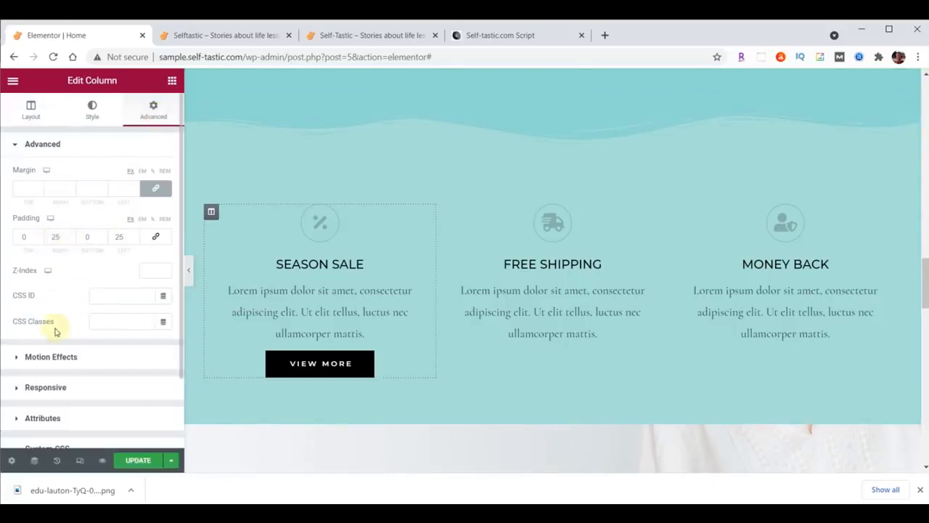
left_click(56, 237)
type("20")
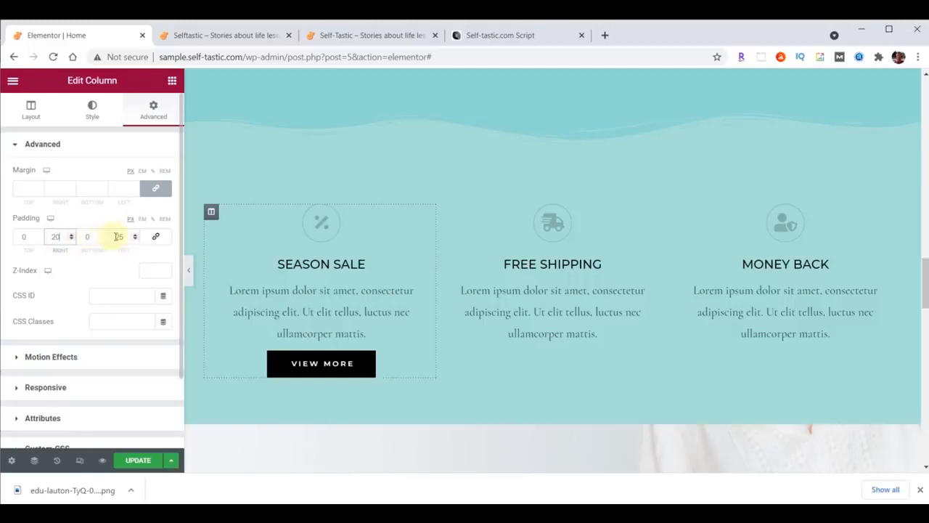
left_click(118, 236)
type("20")
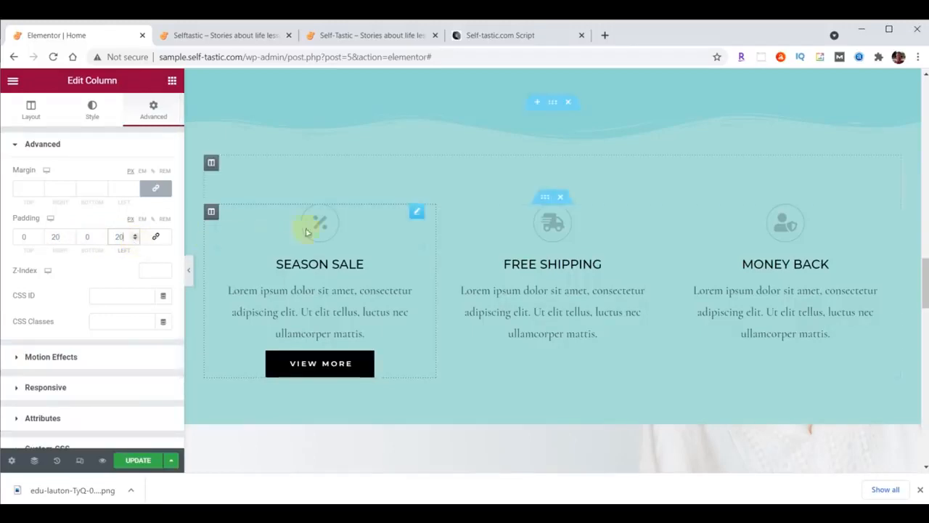
Colour the Season Sale percent icon dark brown #473C31
left_click(417, 212)
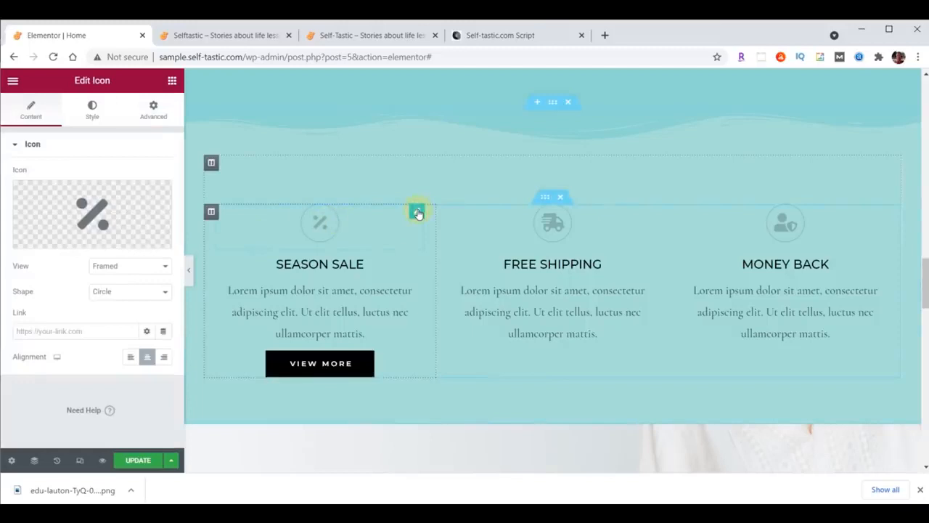
left_click(92, 110)
left_click(163, 199)
type("#473C31")
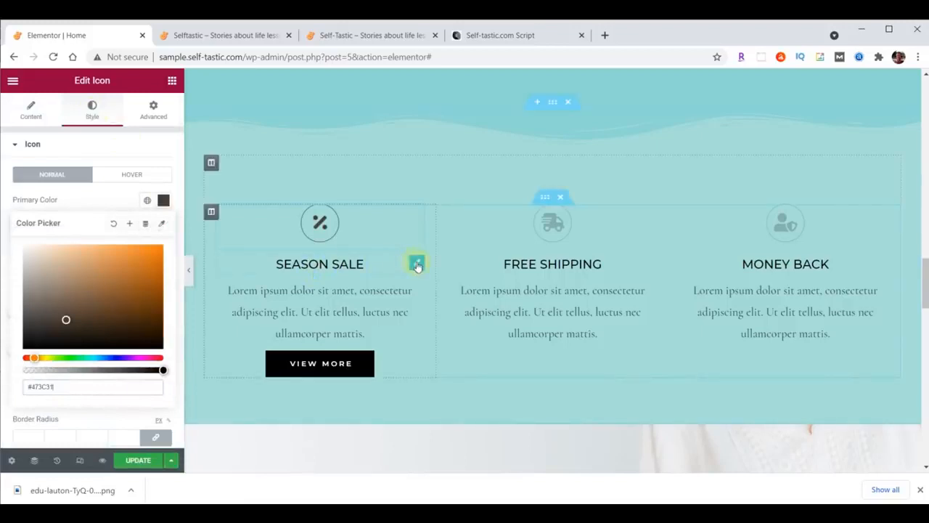
Set the SEASON SALE heading's text colour to #473C31
left_click(416, 263)
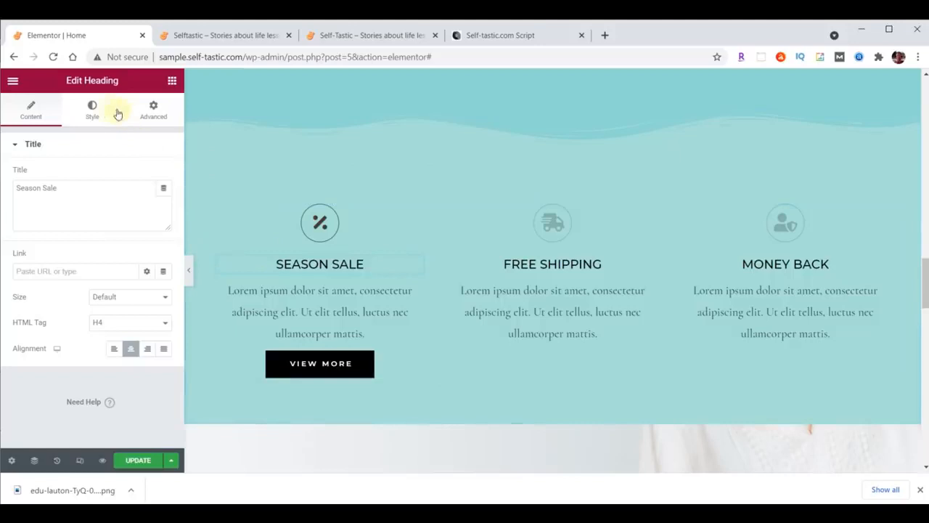
left_click(92, 110)
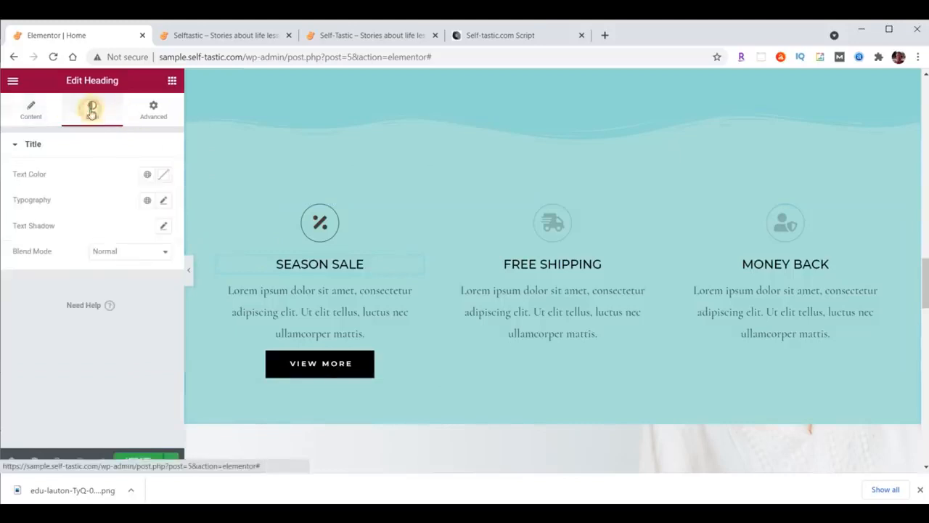
left_click(164, 174)
type("#473C31")
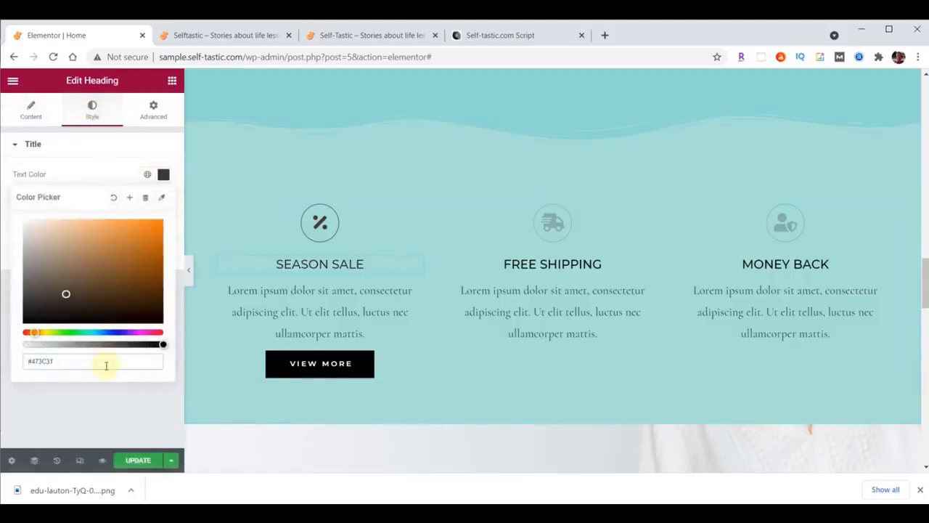
left_click(163, 175)
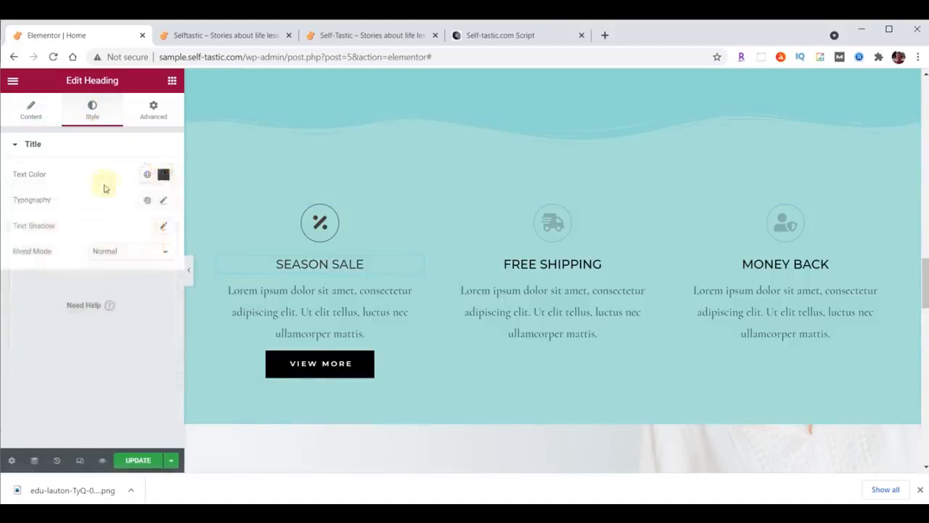
Set the heading typography to Montserrat, size 32, weight 300
left_click(163, 200)
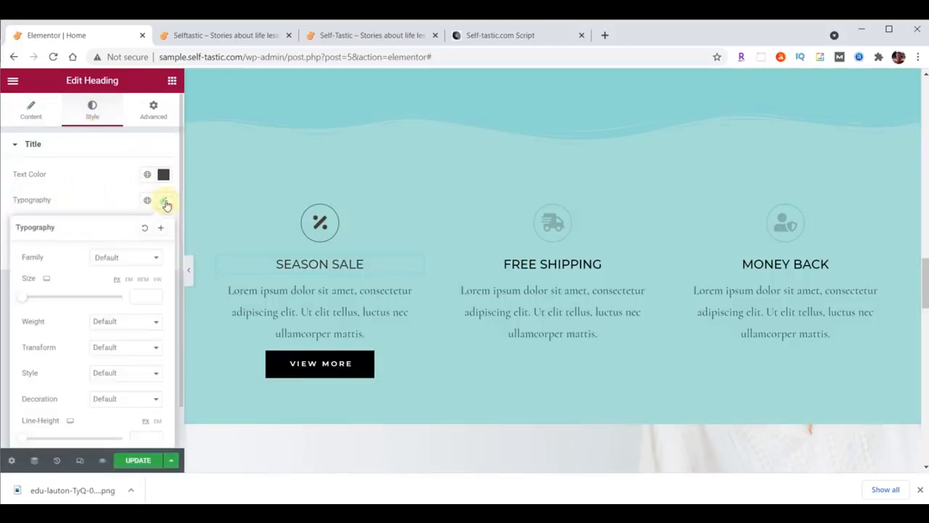
left_click(127, 264)
type("mont")
left_click(122, 335)
left_click(151, 296)
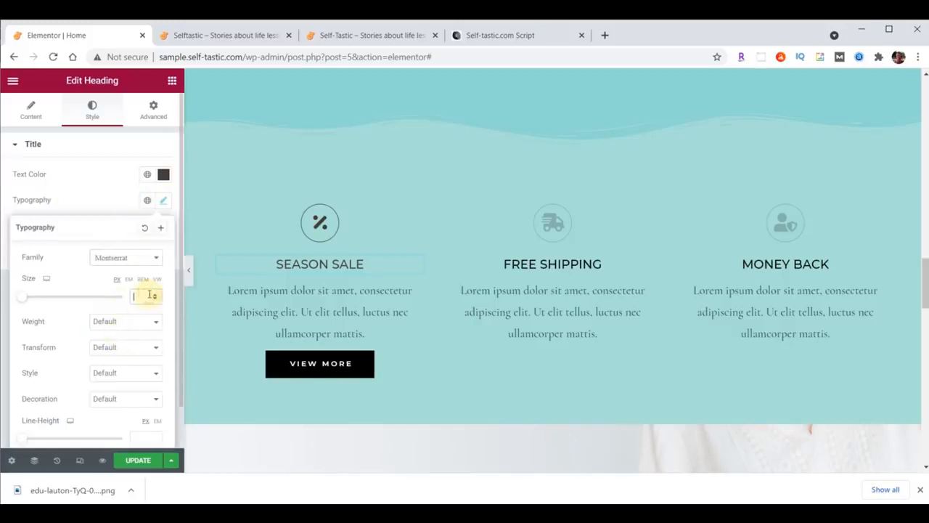
type("32")
left_click(141, 321)
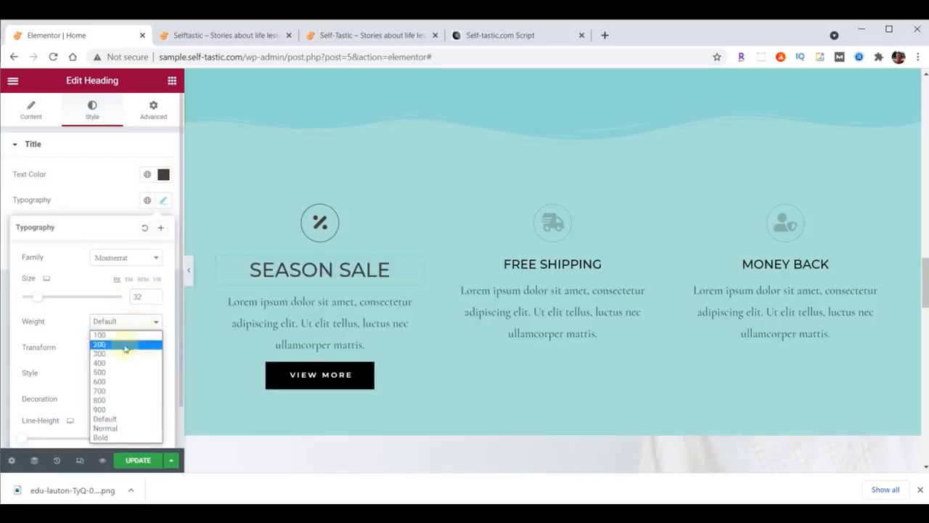
left_click(122, 354)
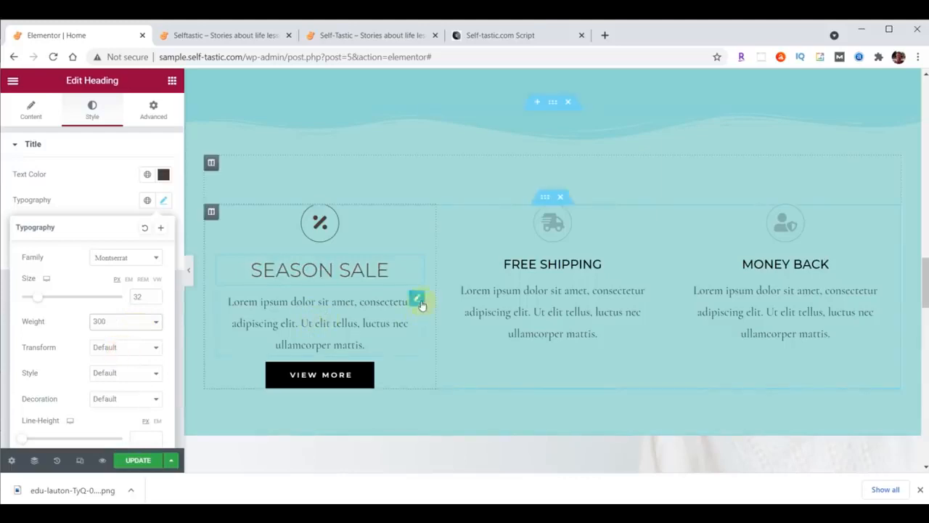
left_click(416, 298)
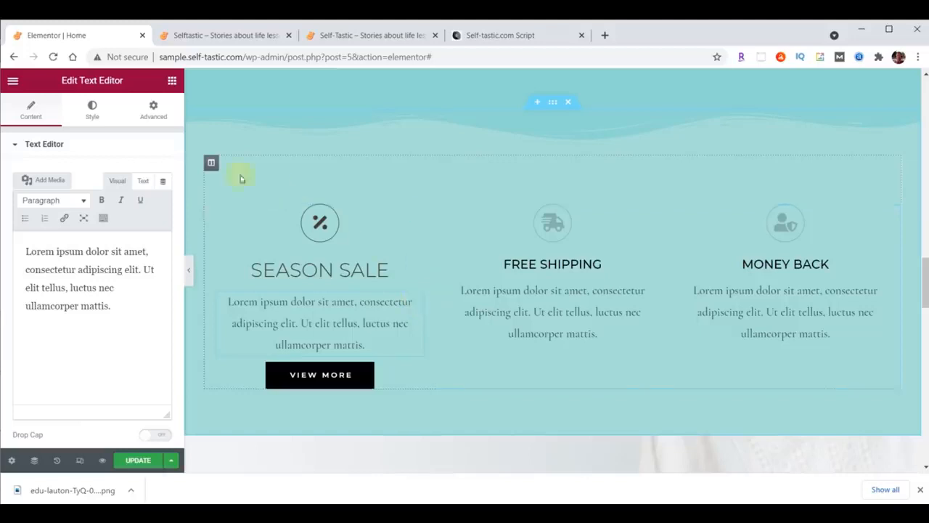
Justify the Season Sale paragraph and style it Raleway 21, weight 200, colour #473C31
left_click(91, 114)
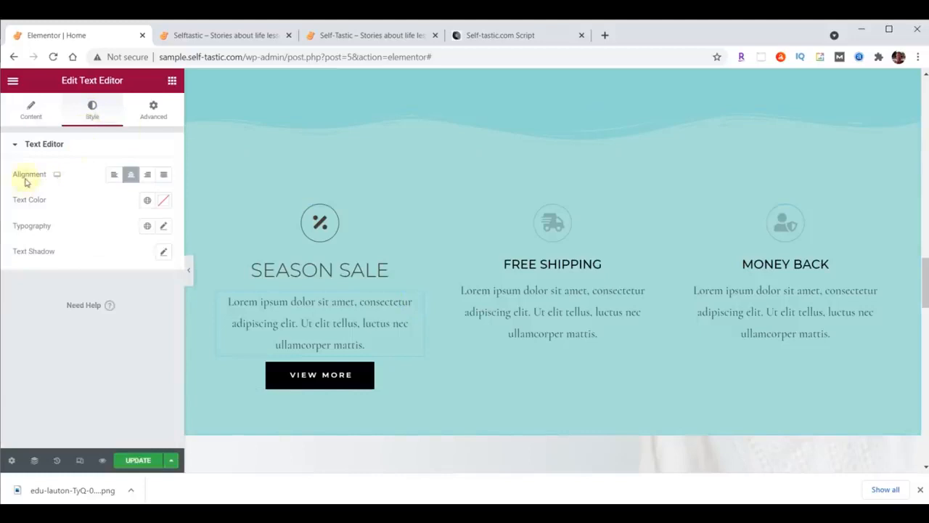
left_click(165, 176)
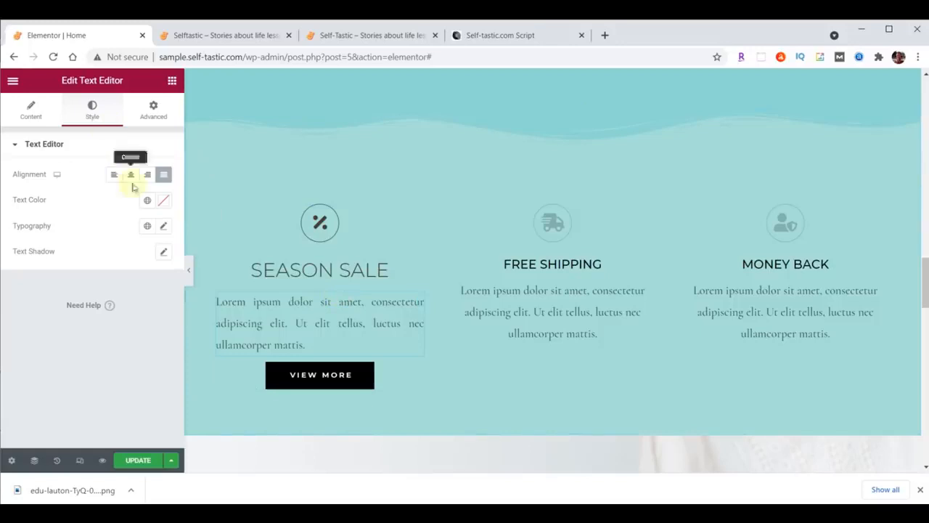
left_click(165, 227)
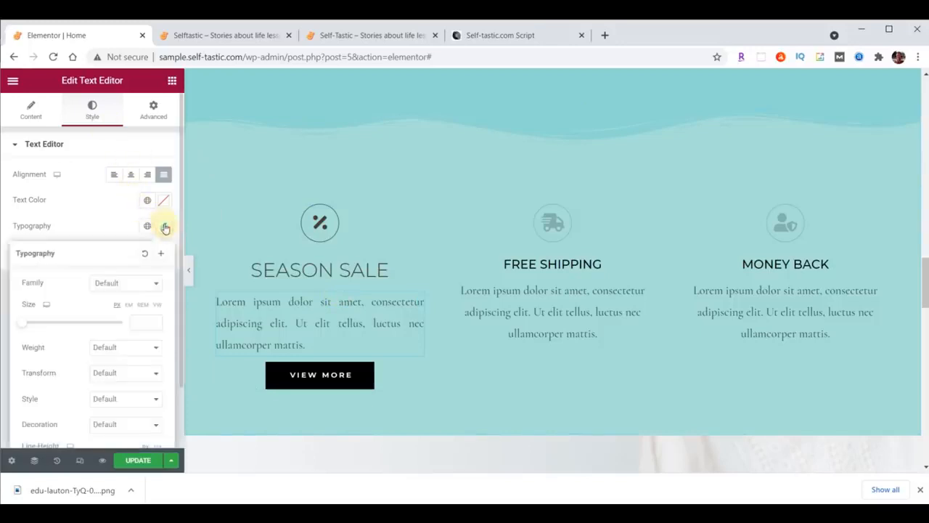
left_click(130, 282)
left_click(125, 301)
type("Rale")
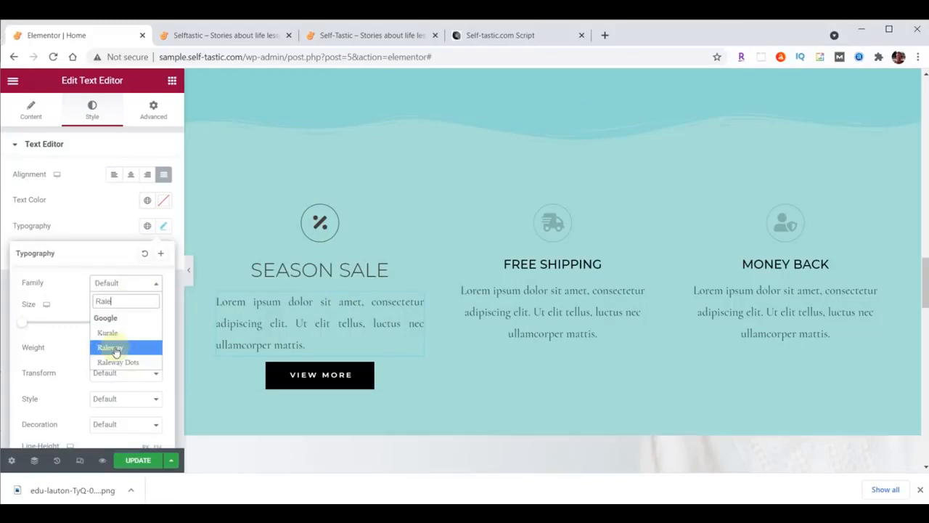
left_click(115, 349)
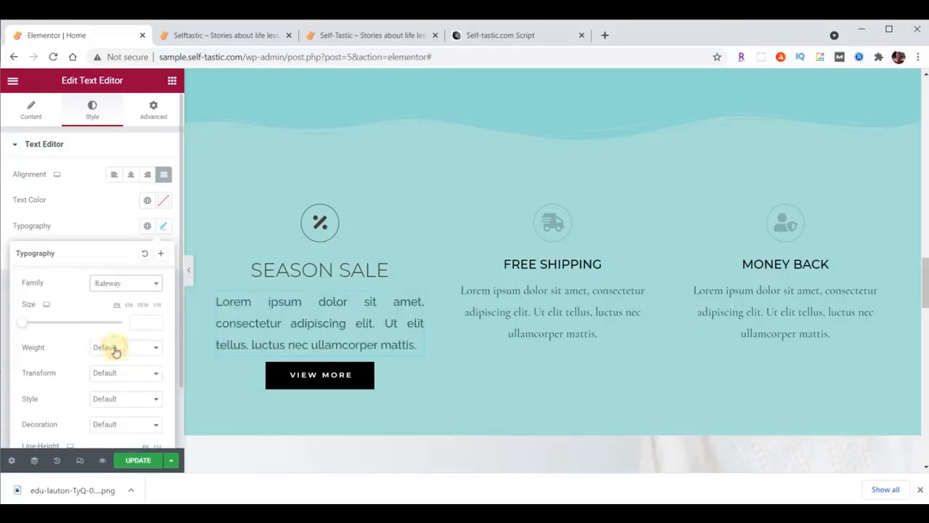
left_click(135, 323)
type("21")
left_click(130, 349)
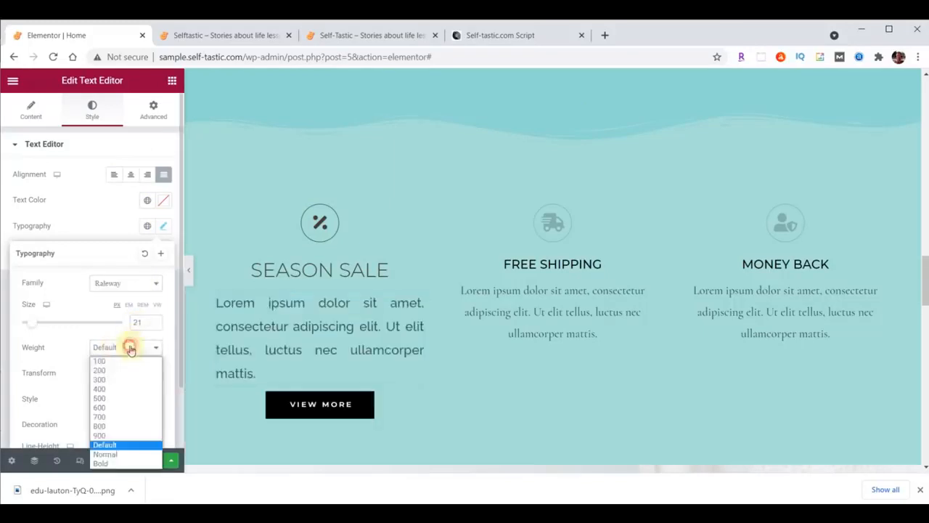
left_click(127, 371)
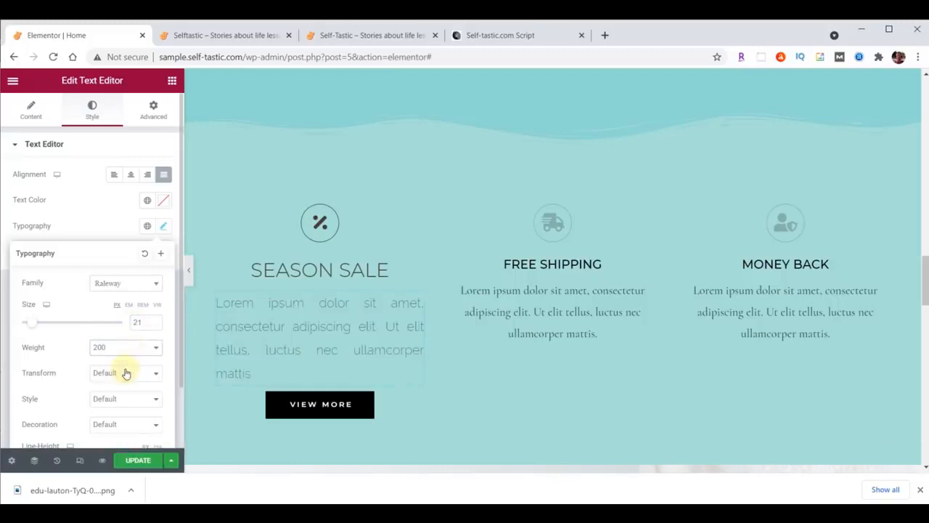
left_click(164, 204)
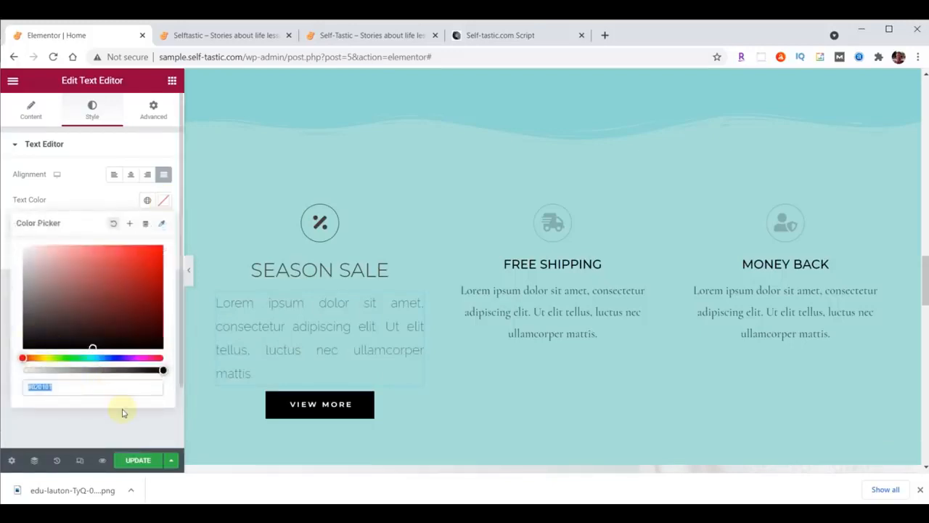
type("#473C31")
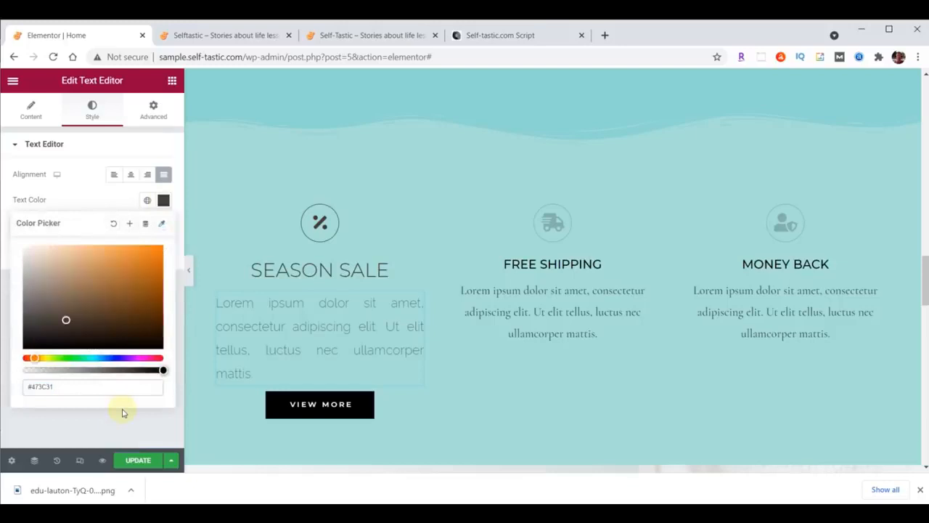
Copy the Season Sale icon's style and paste it onto the Free Shipping and Money Back icons
left_click(163, 199)
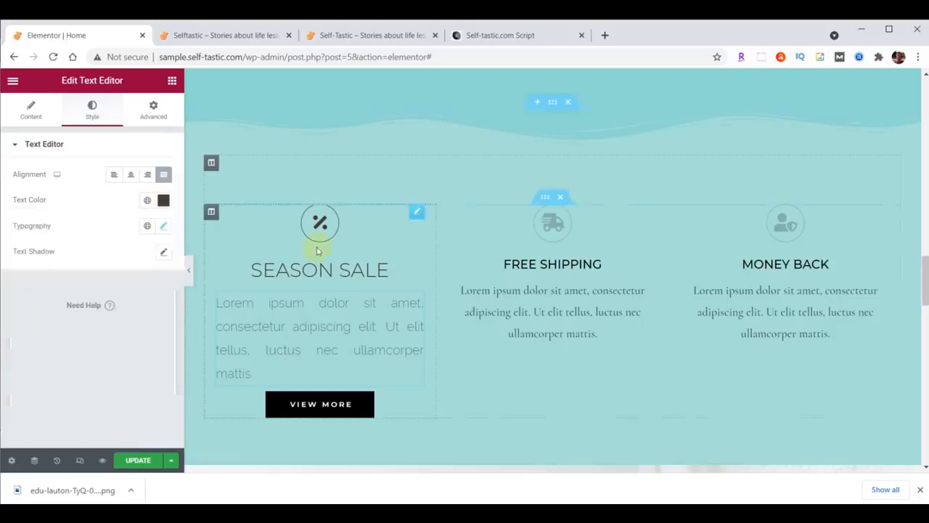
right_click(419, 214)
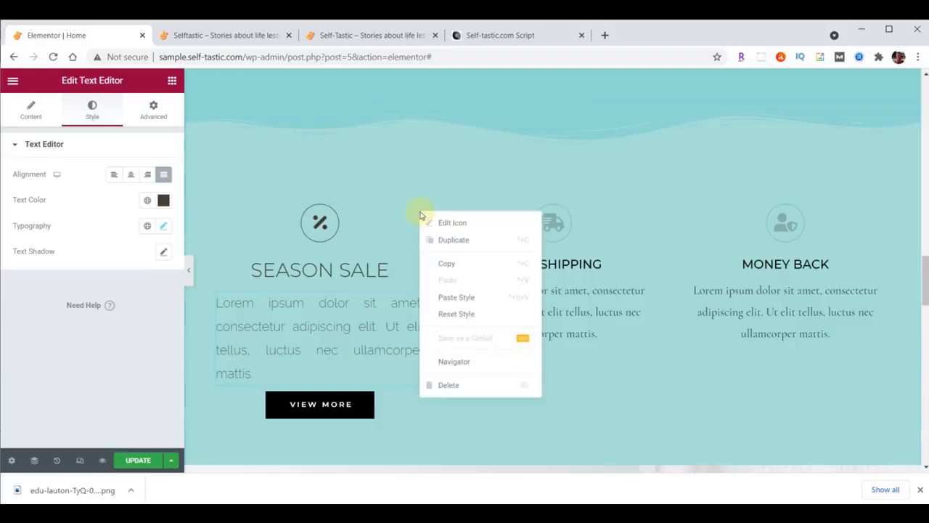
left_click(453, 264)
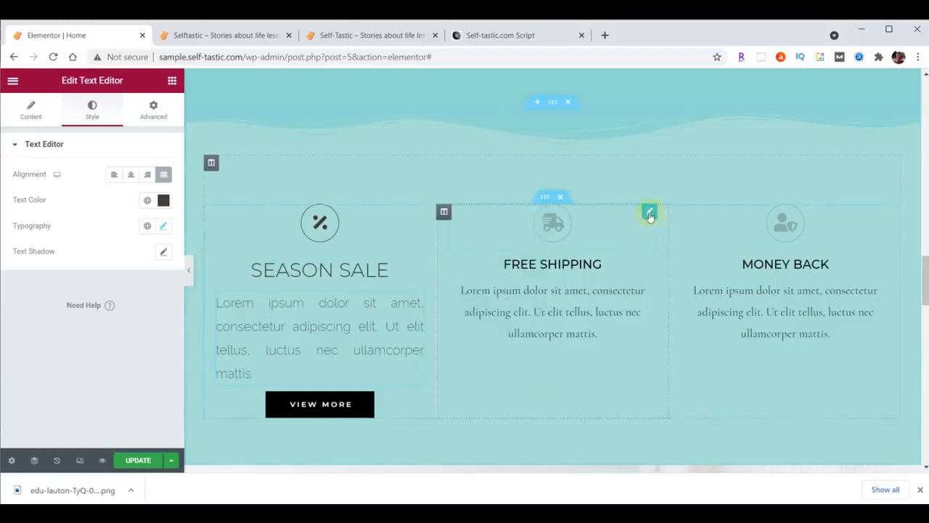
right_click(651, 217)
left_click(682, 297)
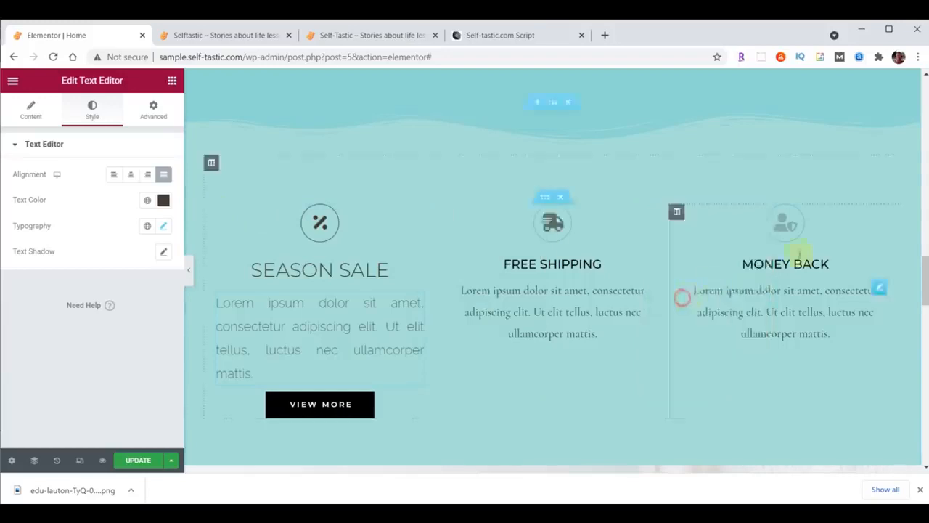
right_click(877, 211)
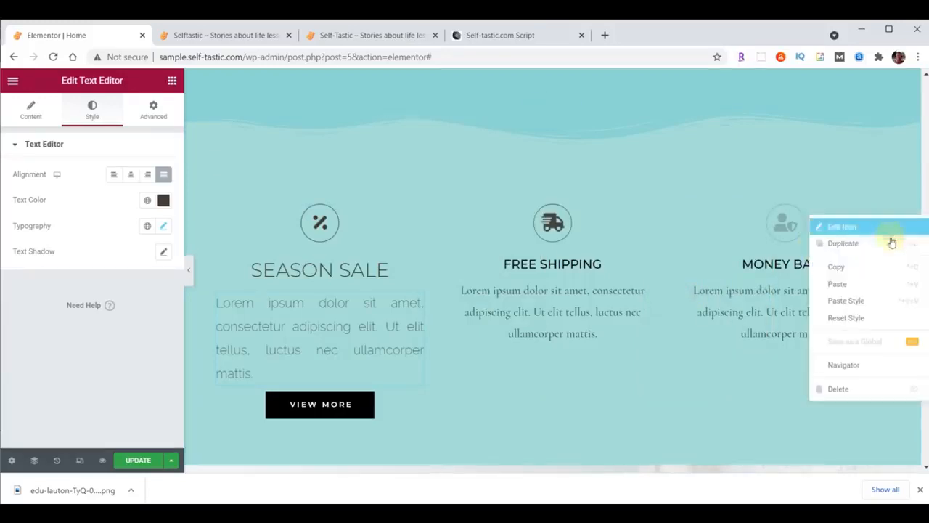
left_click(862, 301)
Paste the SEASON SALE heading style onto the FREE SHIPPING and MONEY BACK headings
left_click(365, 270)
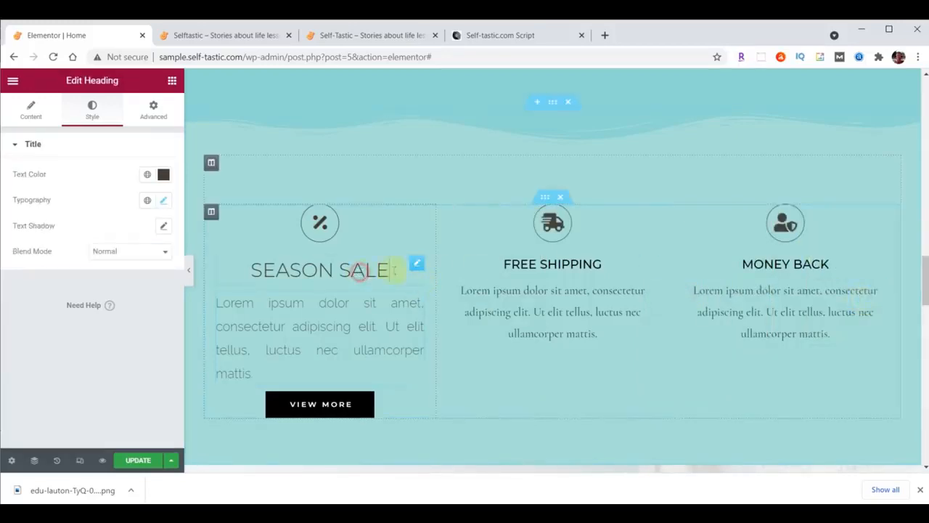
right_click(414, 268)
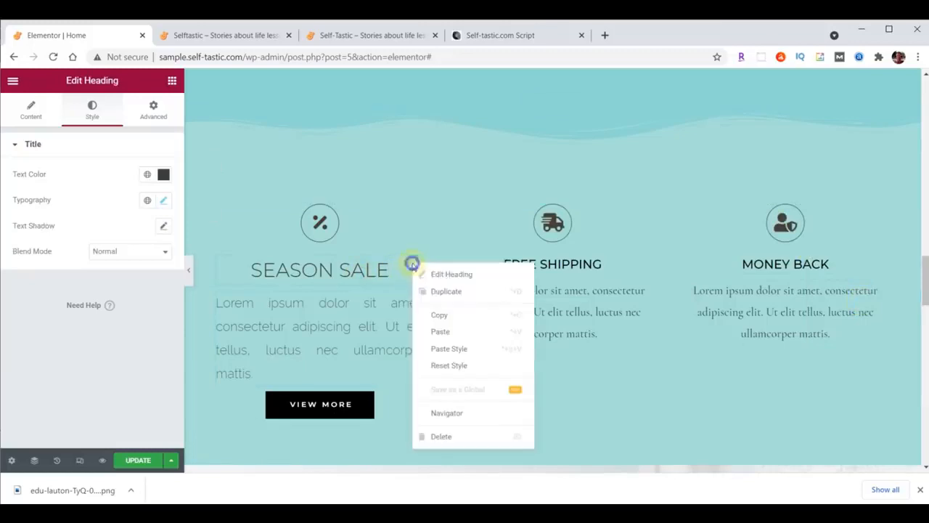
left_click(437, 314)
right_click(650, 266)
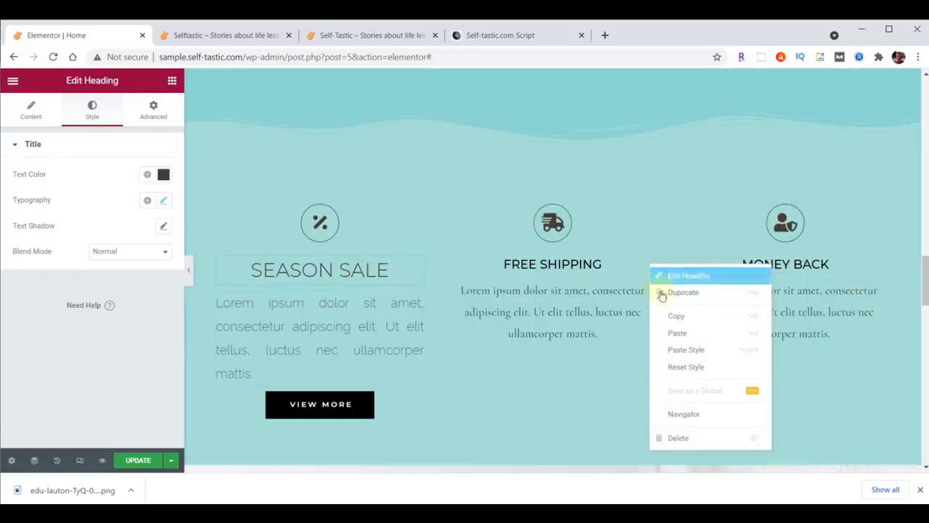
left_click(693, 351)
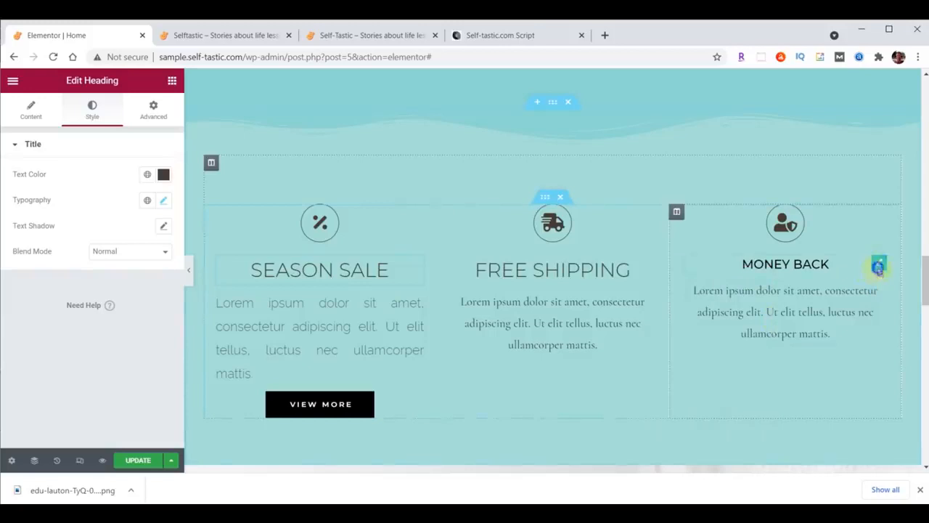
right_click(878, 266)
left_click(867, 354)
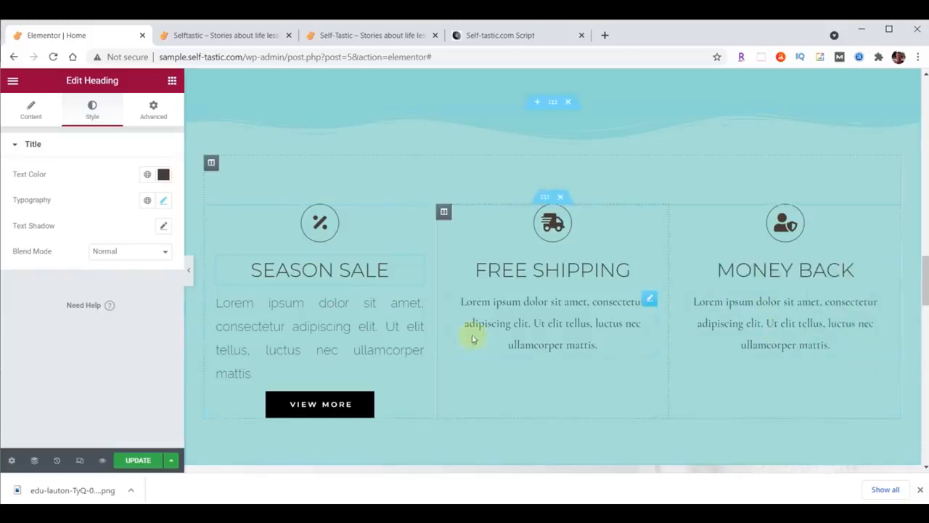
Paste the Season Sale paragraph style onto the Free Shipping and Money Back descriptions
left_click(417, 302)
right_click(419, 305)
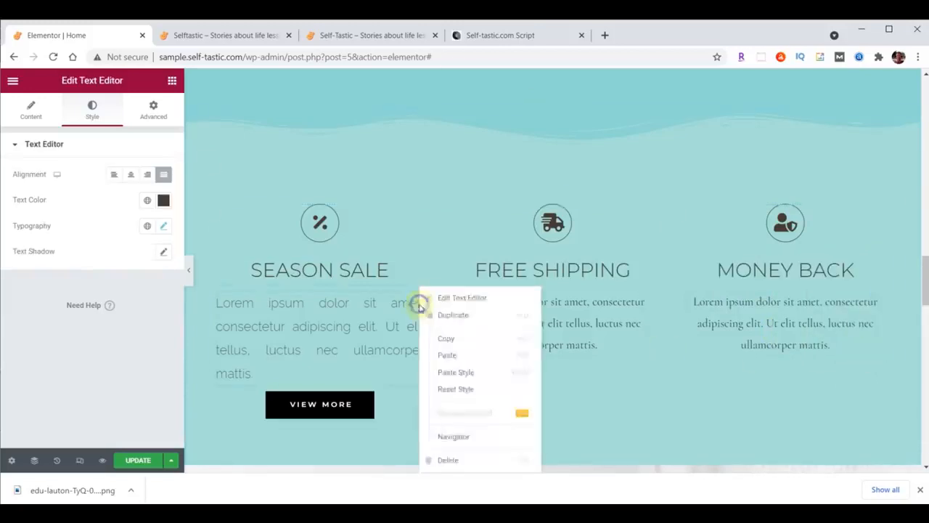
left_click(446, 340)
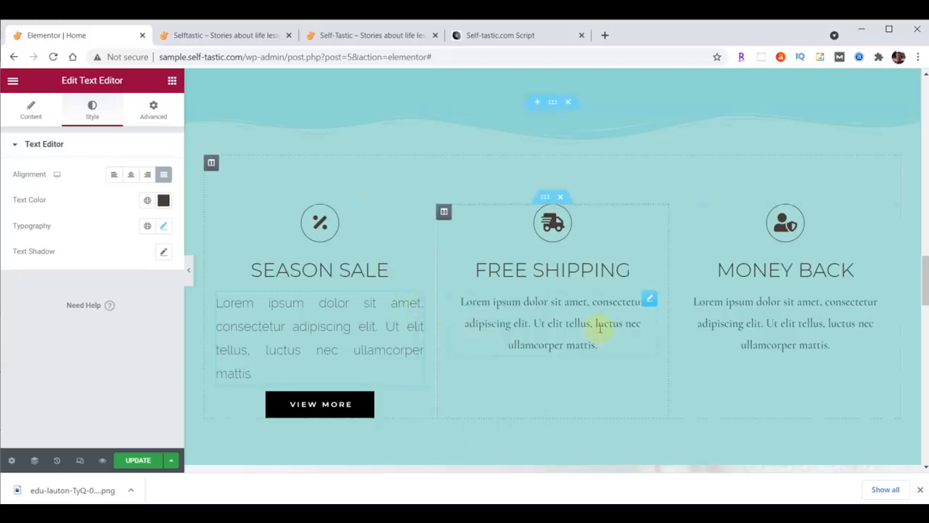
right_click(646, 292)
left_click(690, 371)
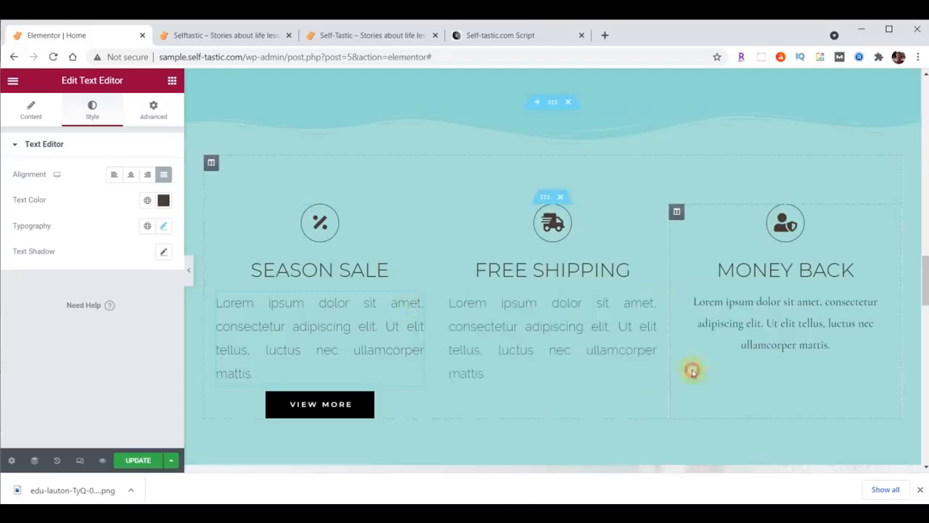
right_click(879, 302)
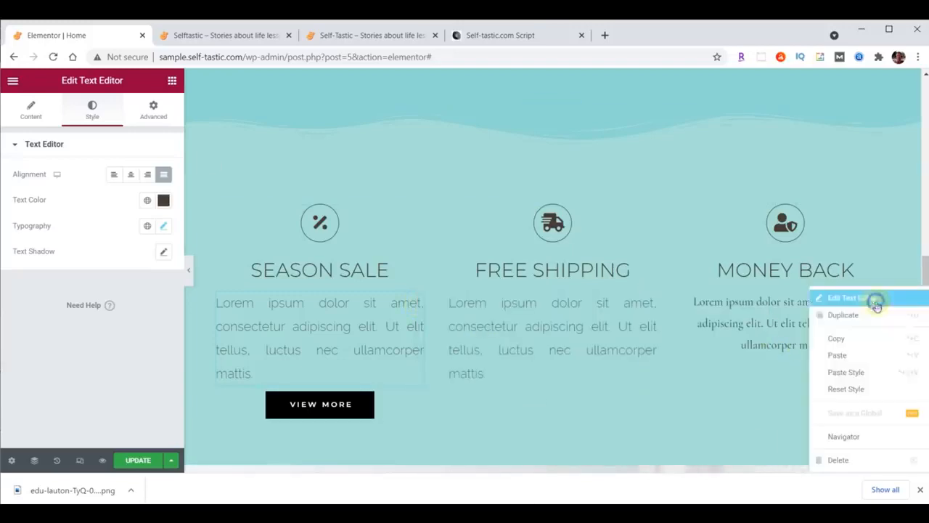
left_click(879, 372)
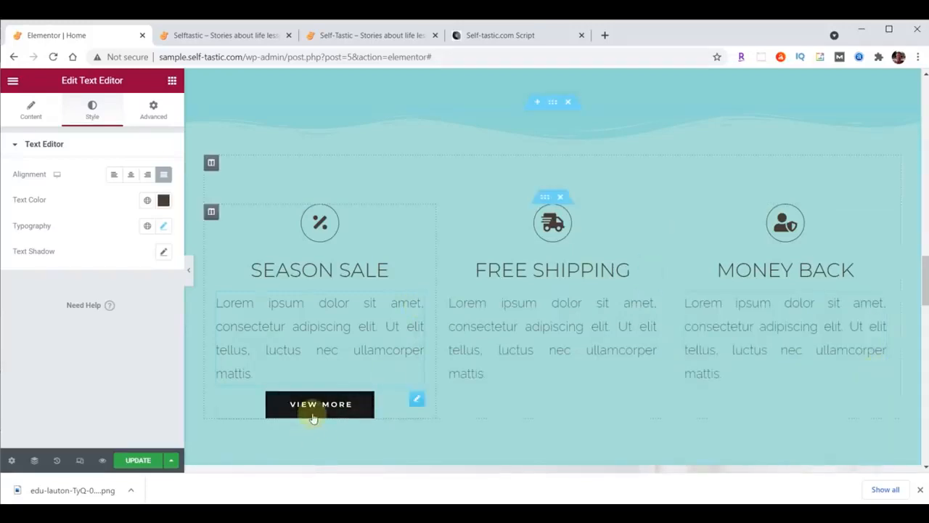
Set the VIEW MORE button's background colour to #333333
left_click(417, 401)
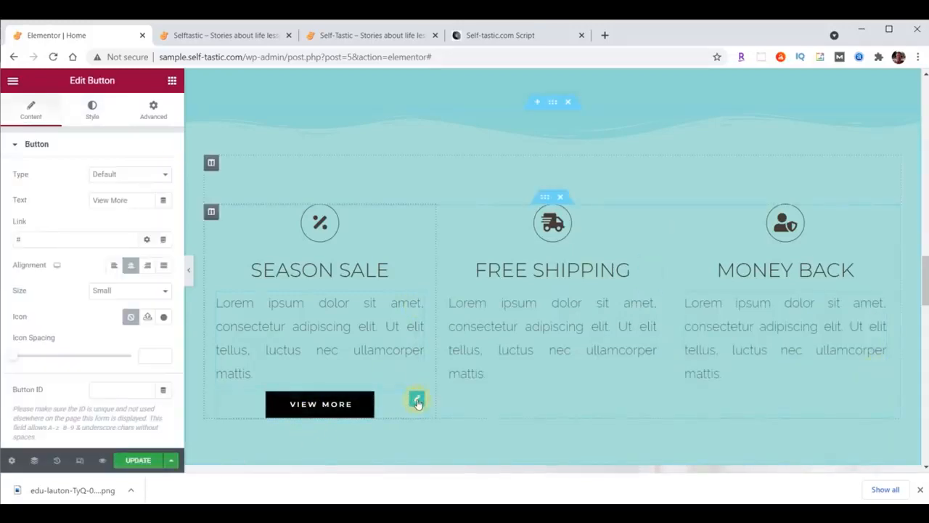
left_click(90, 107)
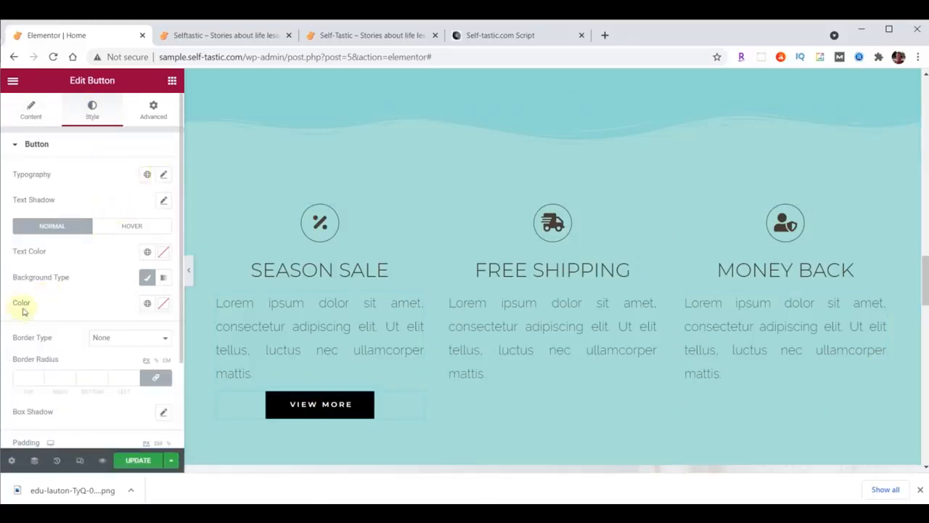
left_click(164, 303)
key("ctrl+v")
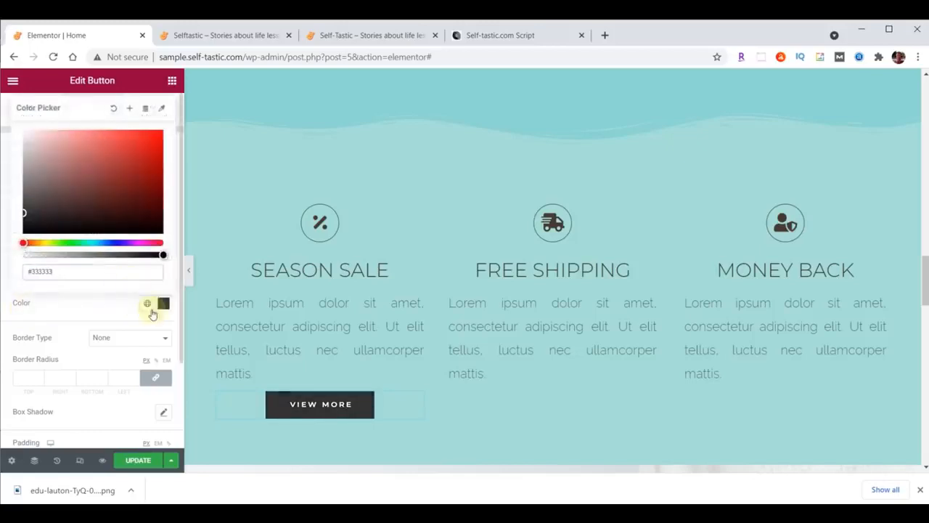
left_click(162, 303)
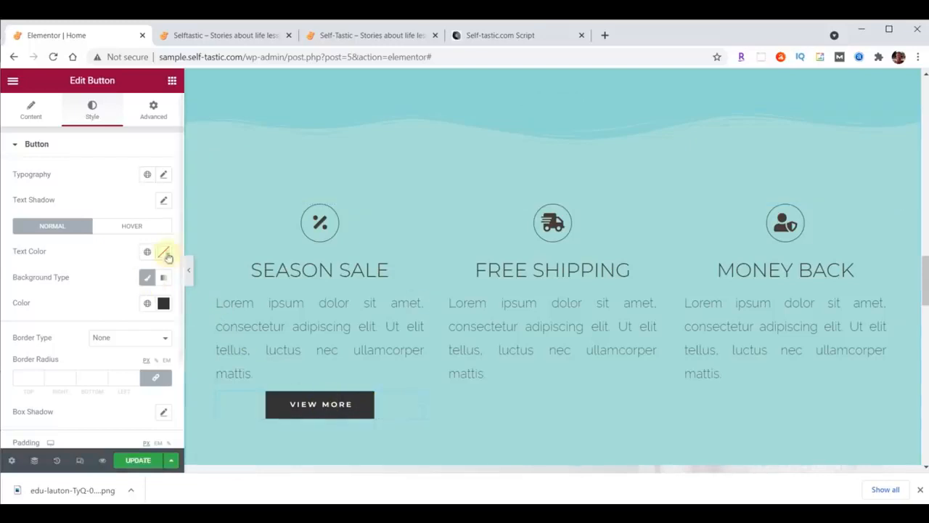
Give the VIEW MORE button a Grow hover animation
left_click(131, 227)
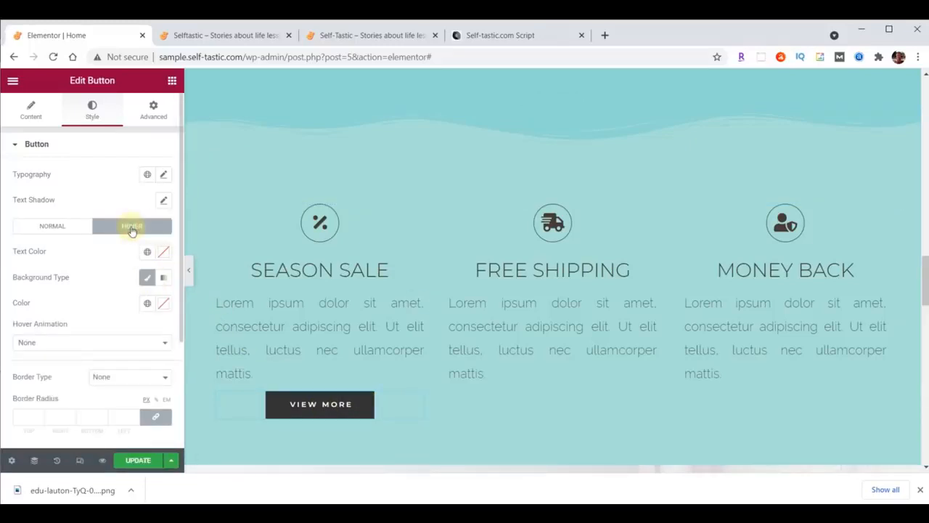
left_click(114, 347)
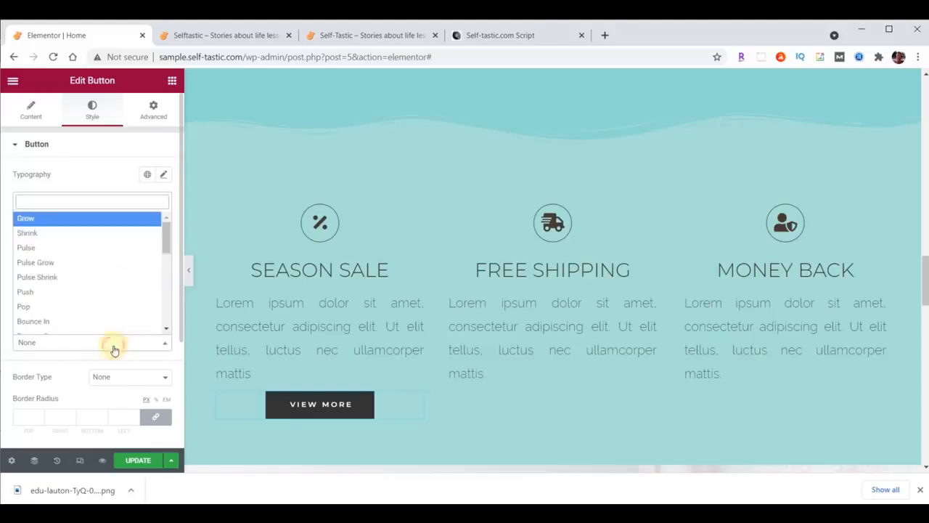
left_click(87, 216)
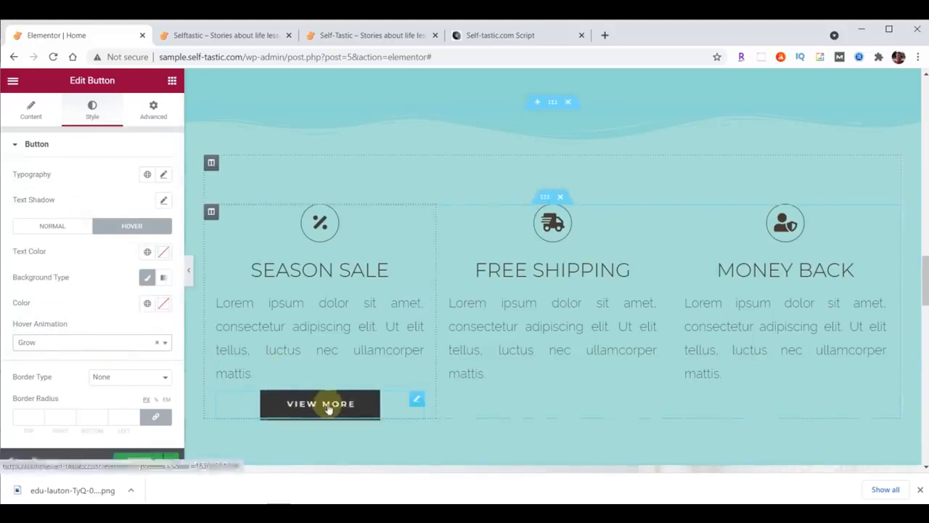
right_click(416, 401)
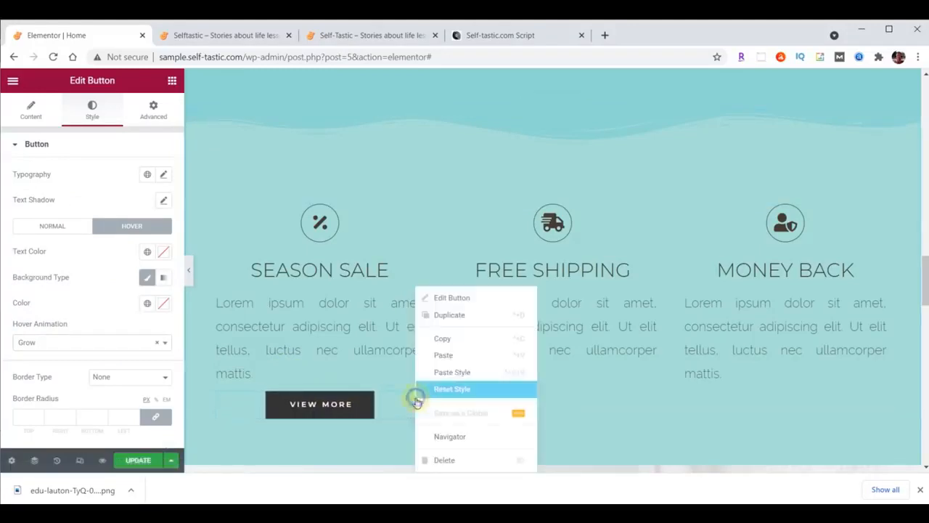
Copy the VIEW MORE button, paste two copies, and drag them into the Free Shipping and Money Back columns
left_click(446, 342)
right_click(415, 396)
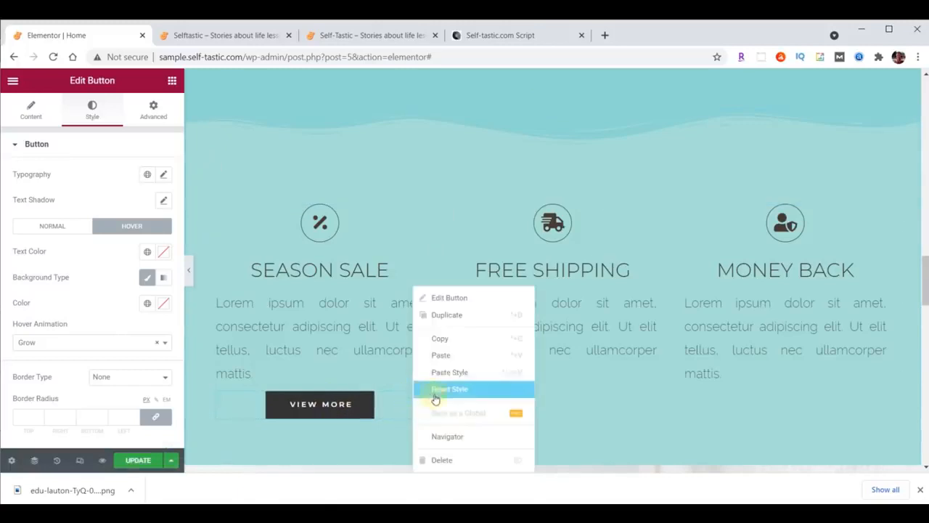
left_click(440, 354)
right_click(419, 396)
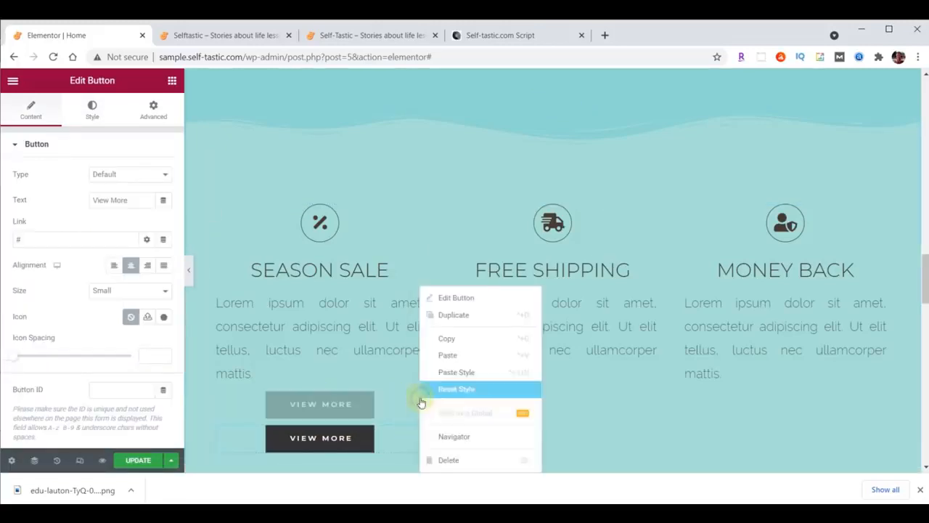
left_click(447, 356)
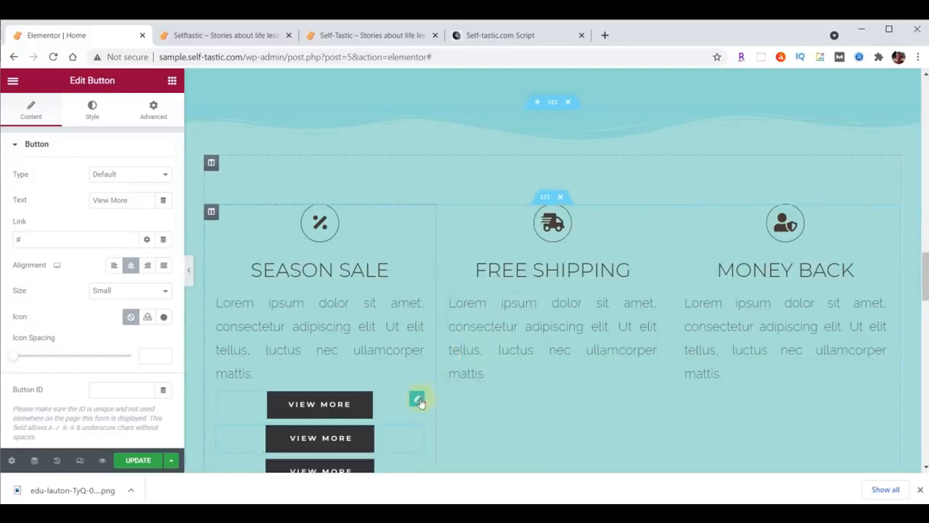
left_click_drag(413, 401, 541, 387)
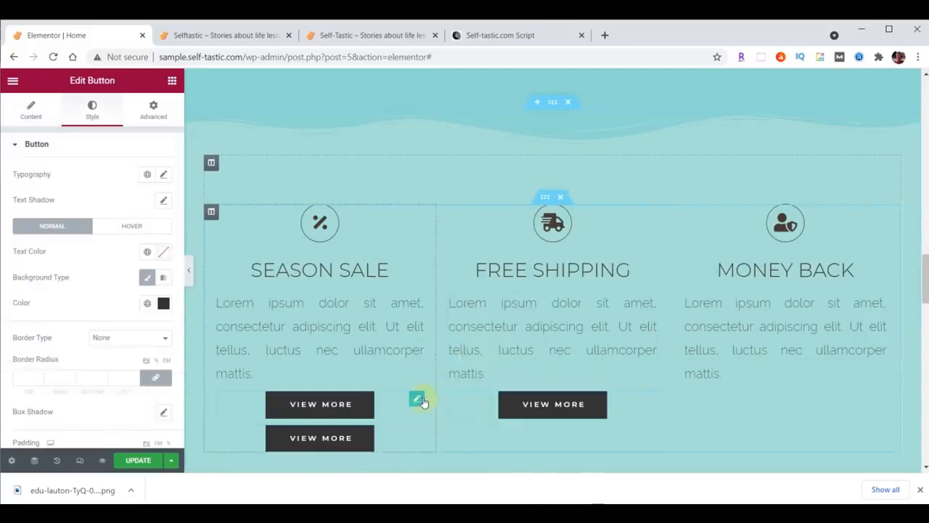
left_click_drag(419, 401, 757, 392)
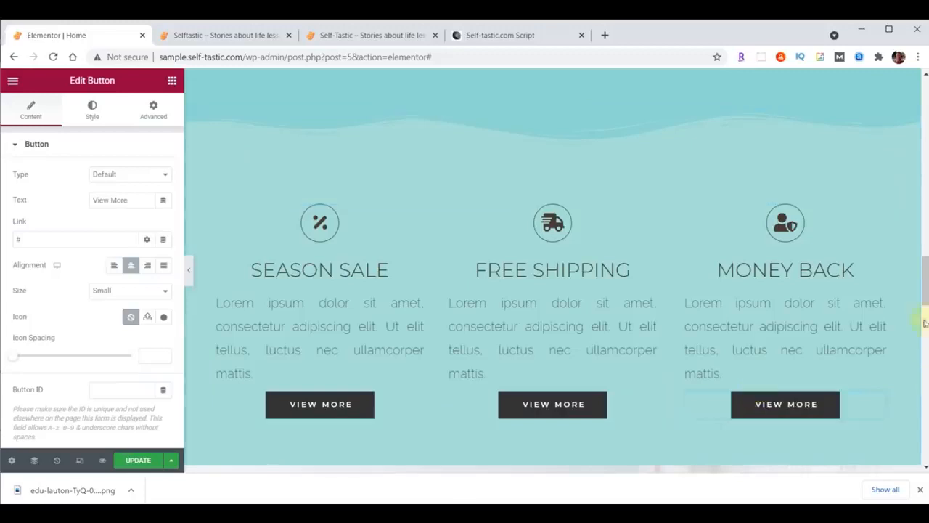
scroll(925, 276, "down", 1)
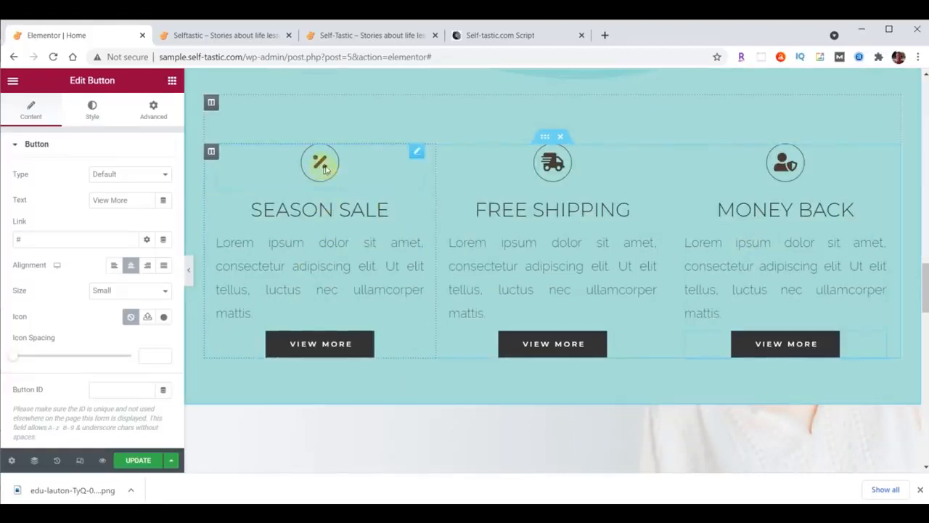
Replace the Season Sale icon with the solid Heart icon from the Icon Library
left_click(418, 154)
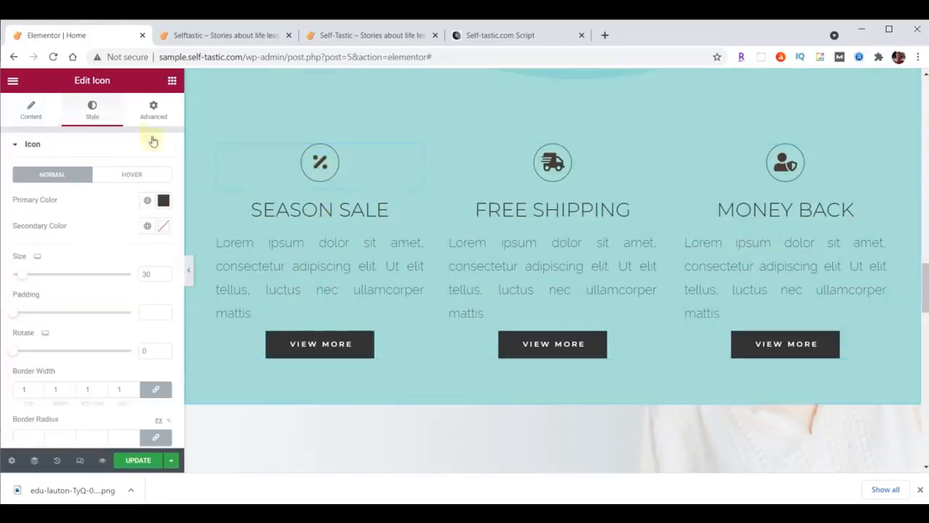
left_click(31, 113)
left_click(93, 207)
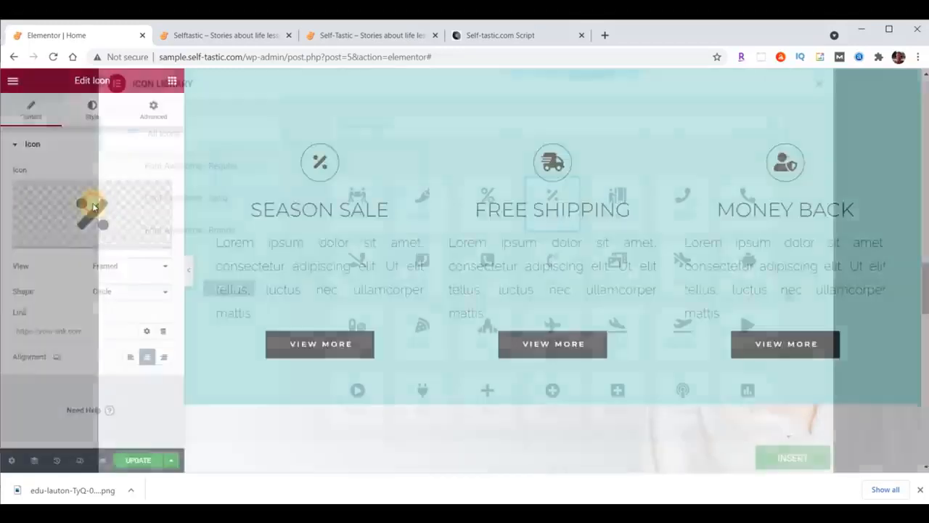
left_click(366, 126)
type("Heart")
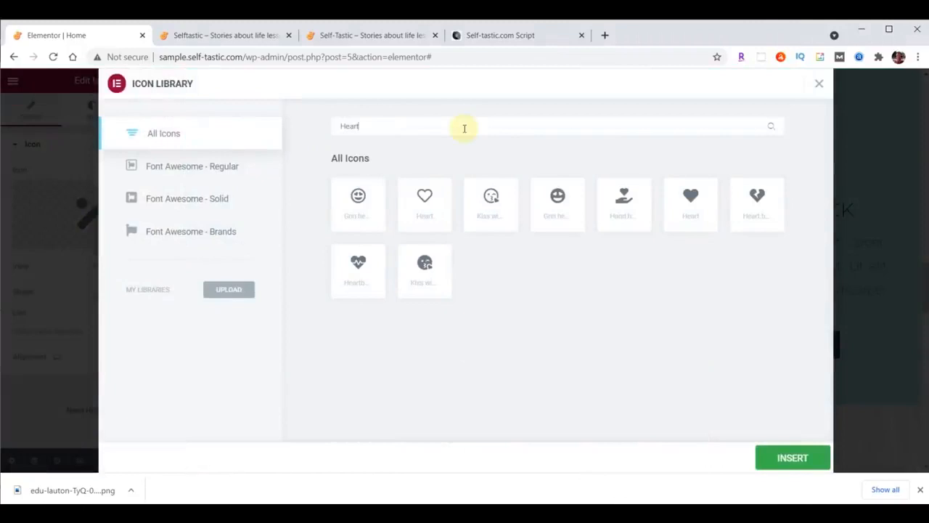
left_click(692, 199)
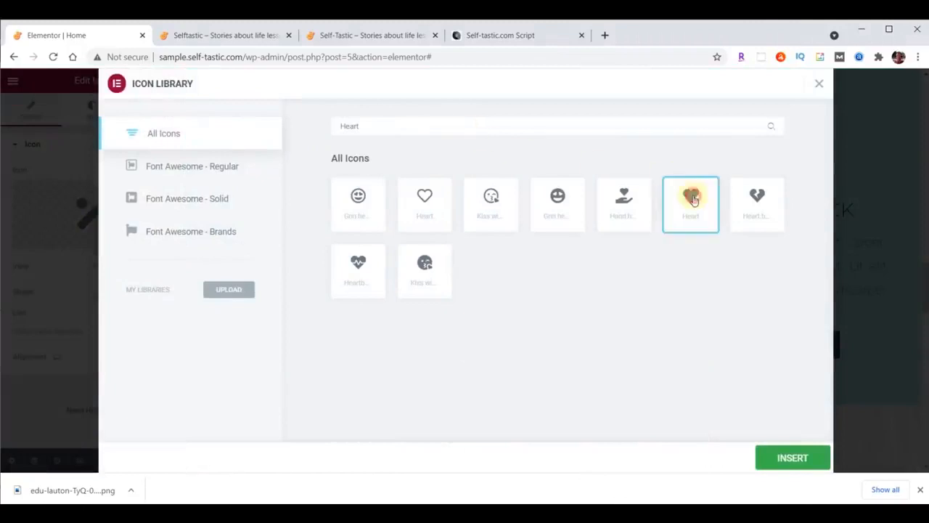
left_click(692, 199)
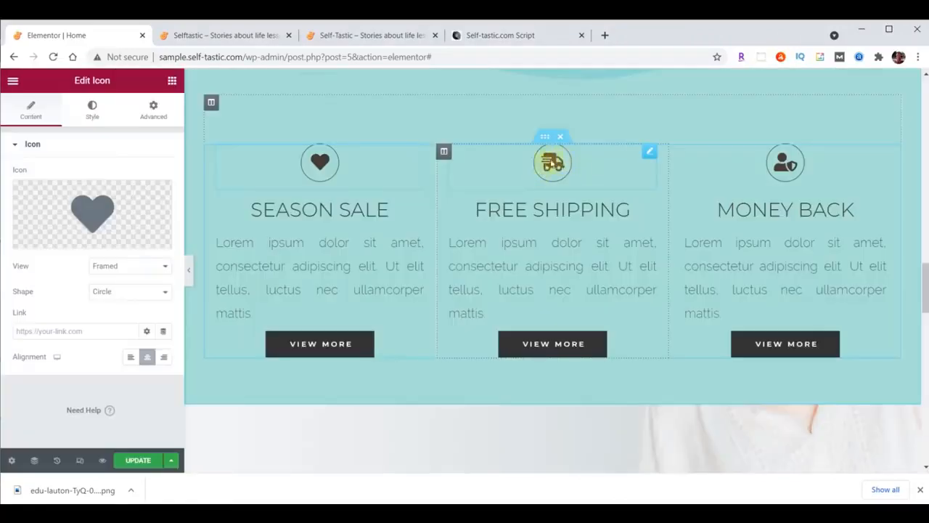
Swap the Free Shipping truck icon for a comment-dots icon
left_click(550, 164)
left_click(92, 215)
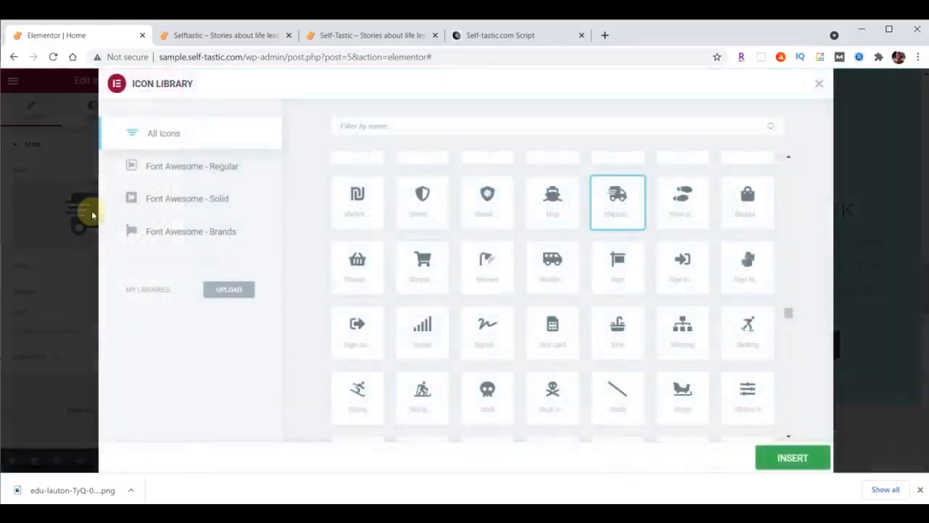
left_click(417, 125)
type("comment")
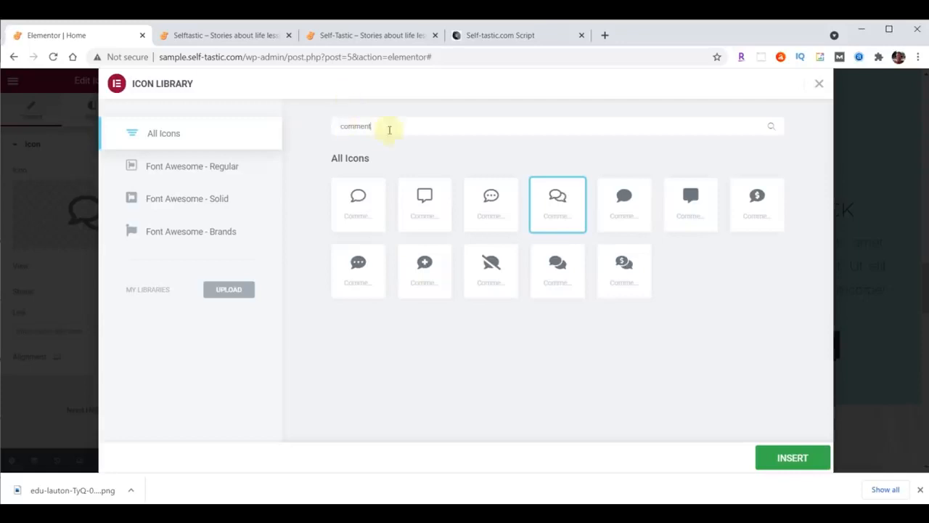
left_click(492, 195)
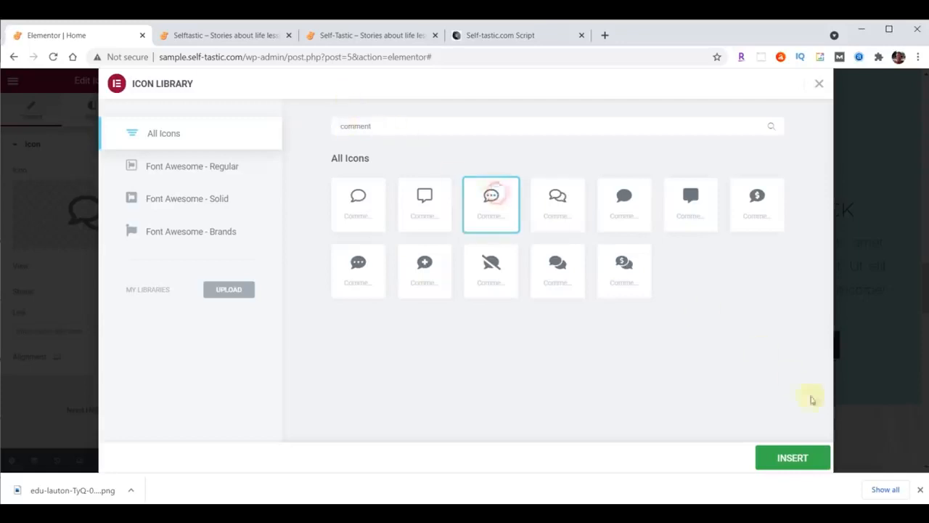
left_click(795, 458)
Swap the Money Back icon for a circled question-mark icon
left_click(786, 164)
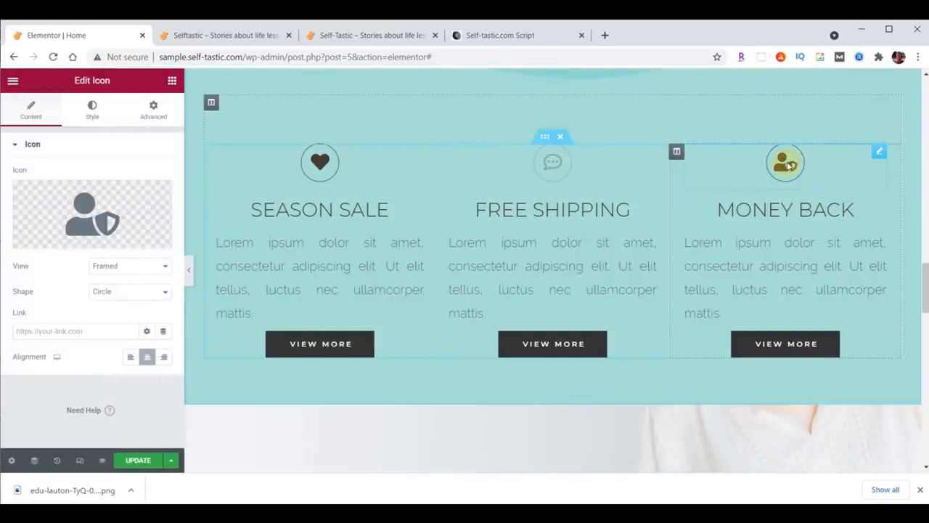
left_click(89, 214)
left_click(429, 126)
type("Question")
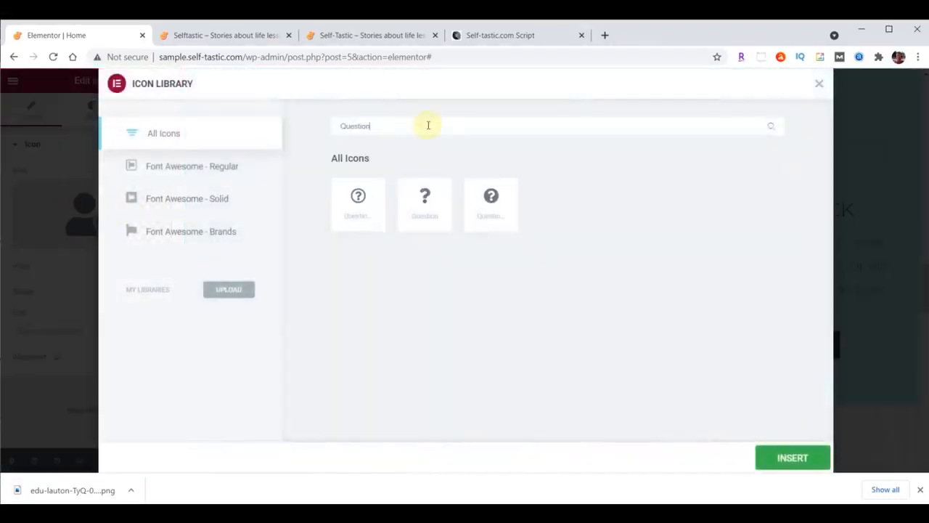
left_click(358, 197)
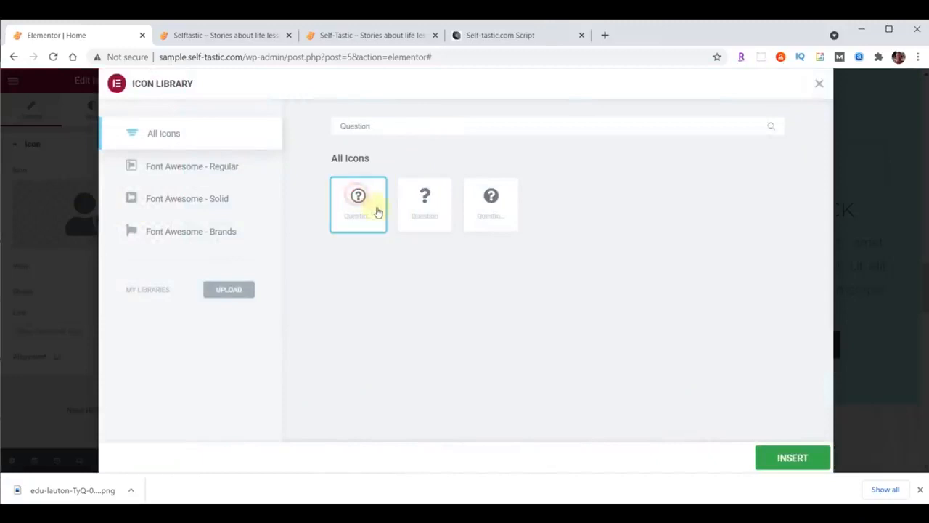
left_click(779, 458)
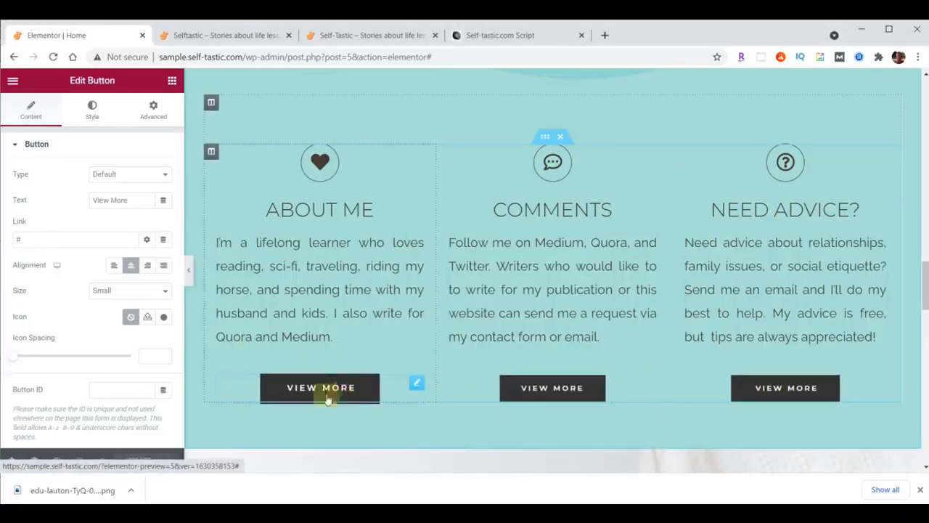
Relabel the first button 'Learn More' and link it to /about/
left_click(131, 201)
key("ctrl+a")
type("Learn More")
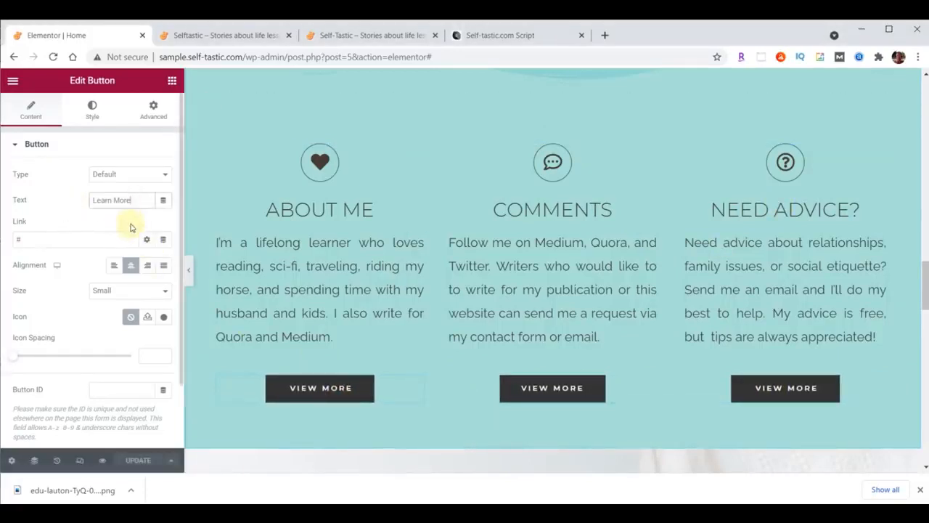
double_click(66, 240)
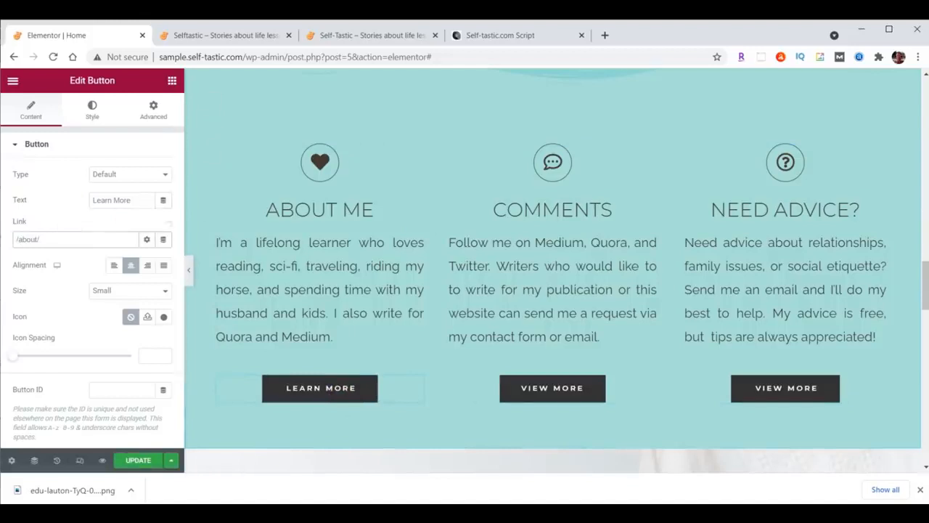
type("/about/")
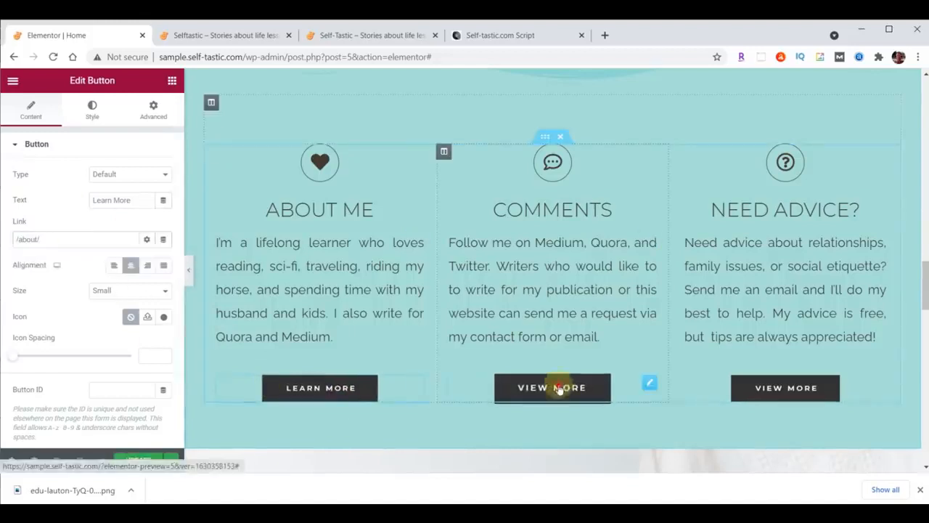
Relabel the middle button 'Contact Me' and clear its placeholder # link
left_click(559, 388)
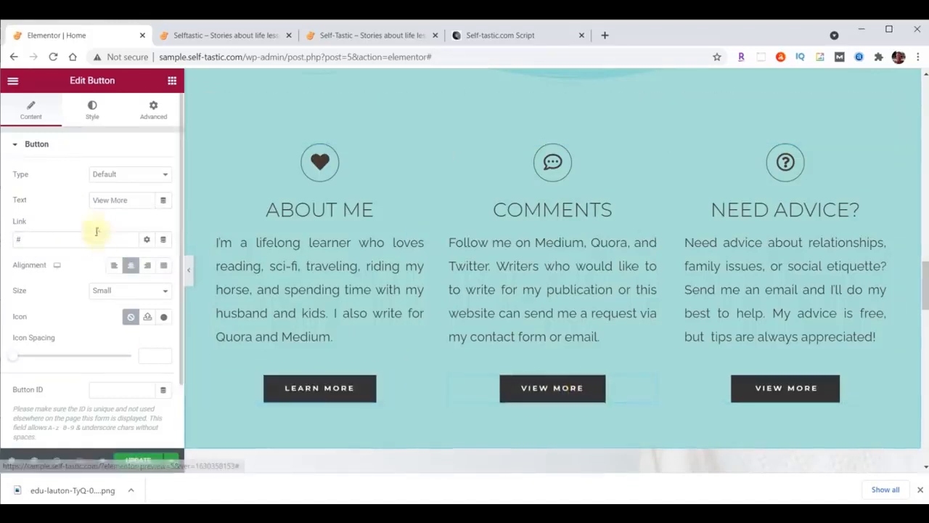
triple_click(131, 200)
type("Contact Me")
left_click(55, 234)
key("BackSpace")
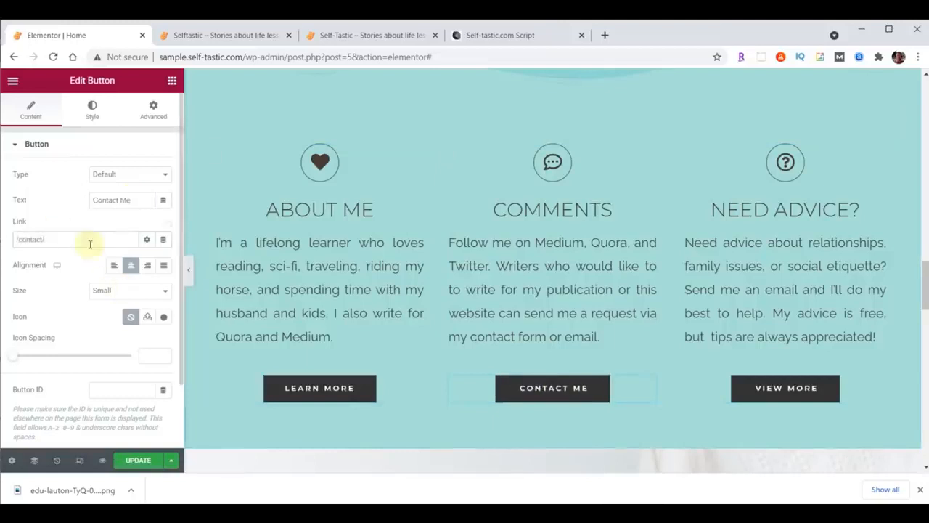
Relabel the right button 'Tips Here' with the PayPal link, then save and view the live site
left_click(772, 390)
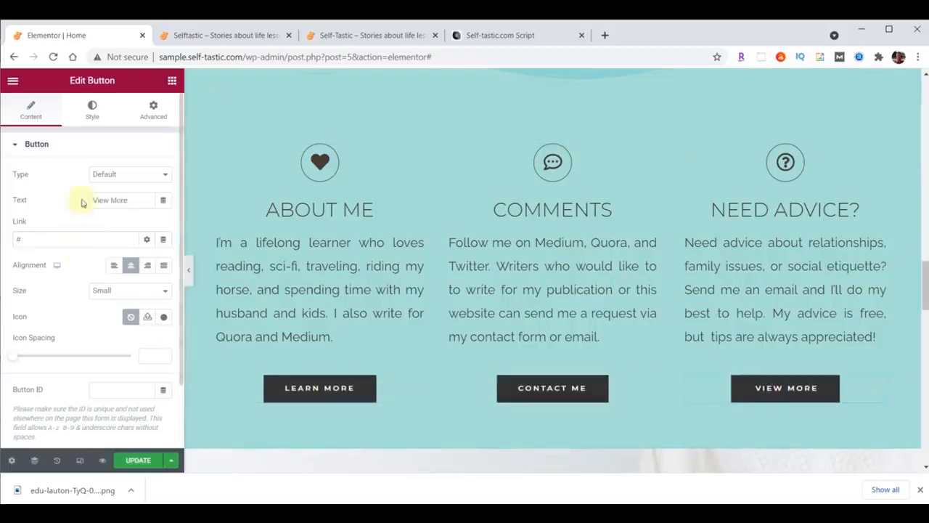
left_click_drag(137, 200, 75, 201)
type("Tips Here")
left_click_drag(42, 236, 18, 238)
type("https://paypal.me/TipsHere")
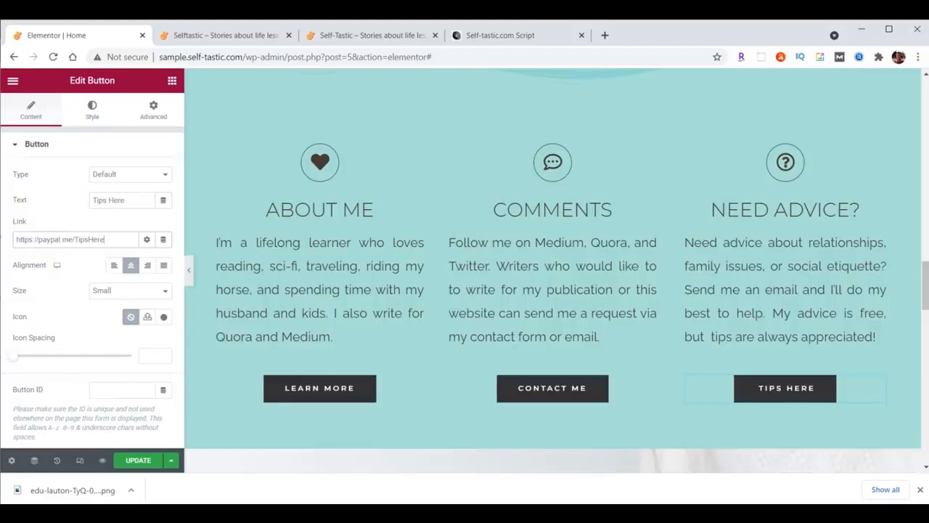
left_click(137, 462)
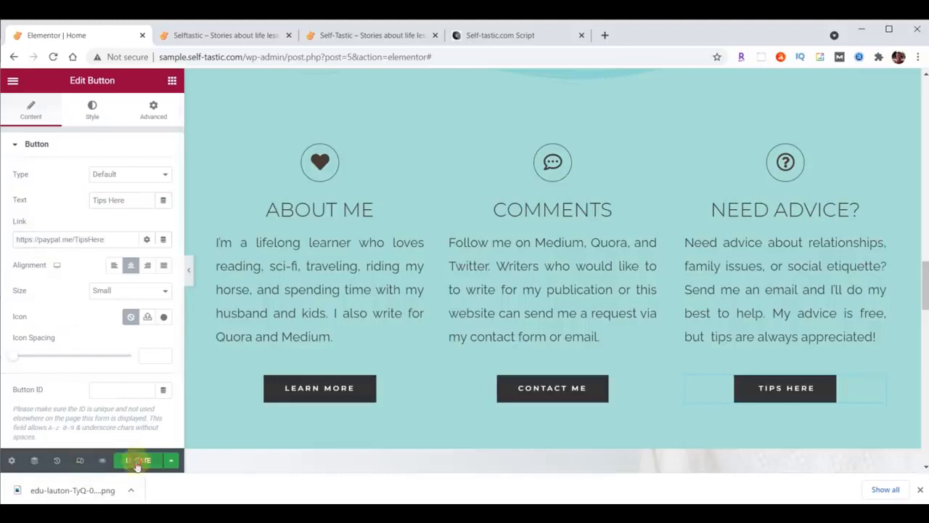
left_click(228, 36)
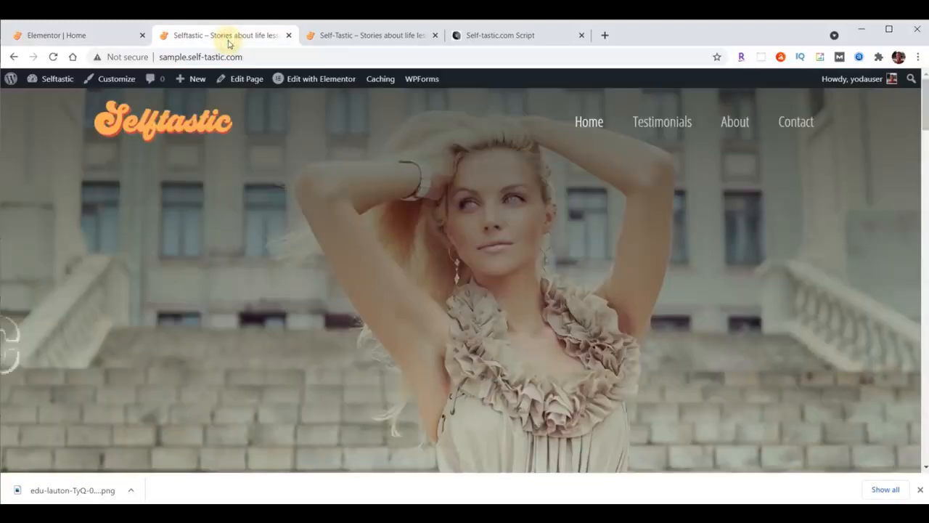
Reload the live homepage, check the three-column buttons, and return to the Elementor editor
left_click(52, 57)
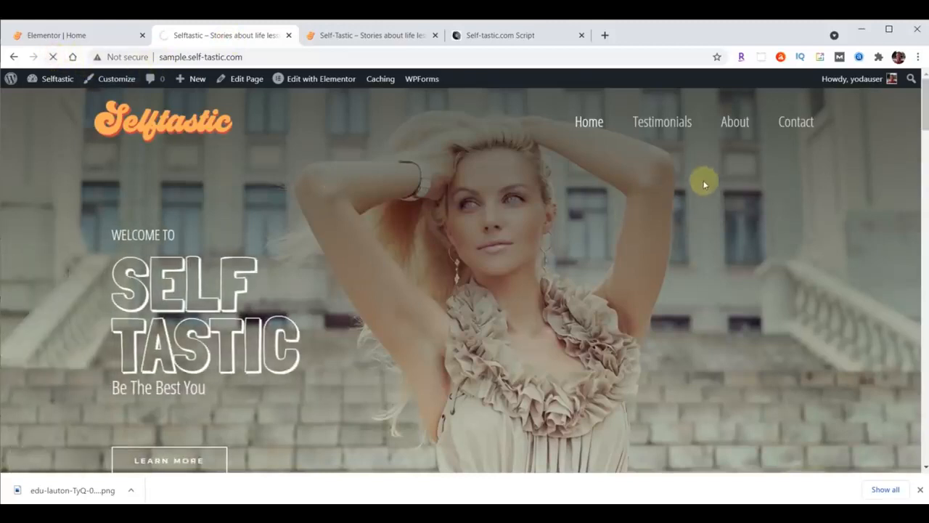
scroll(702, 187, "down", 15)
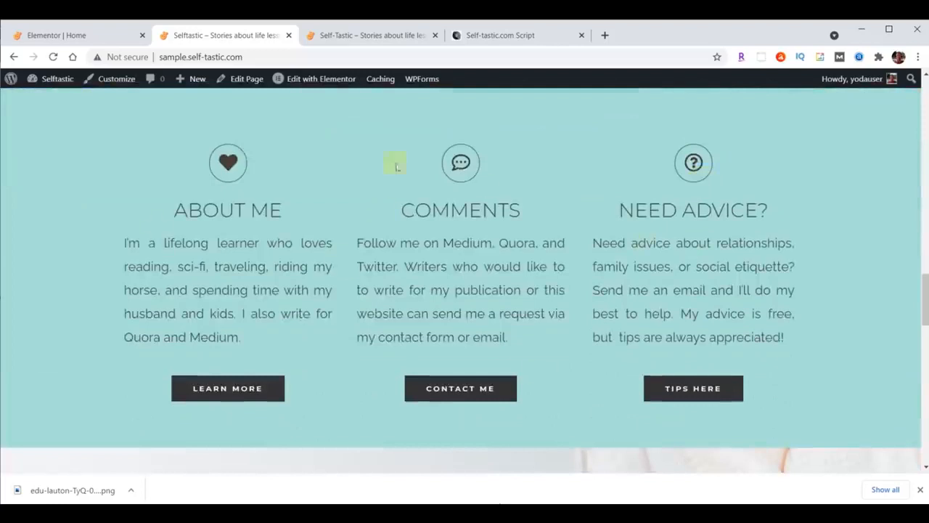
left_click(61, 36)
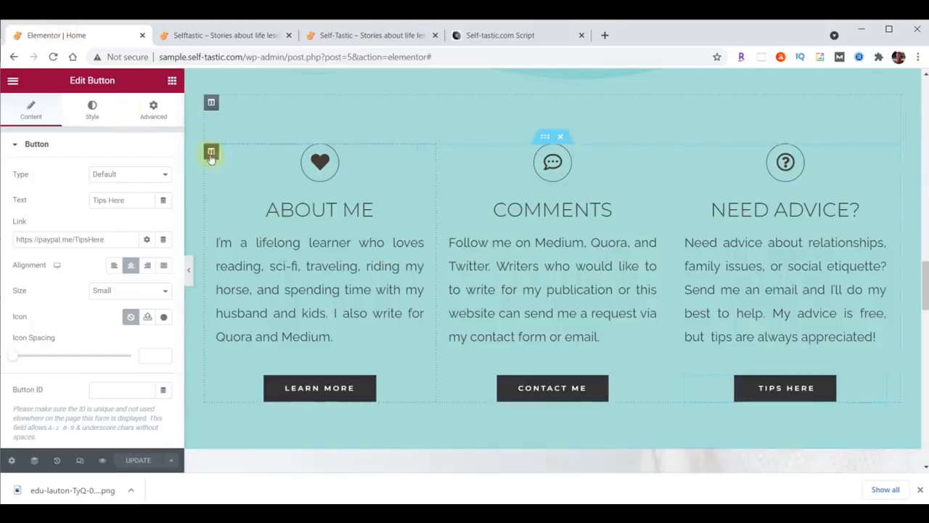
Give the About Me column a Fade In Left entrance animation
left_click(211, 153)
left_click(154, 113)
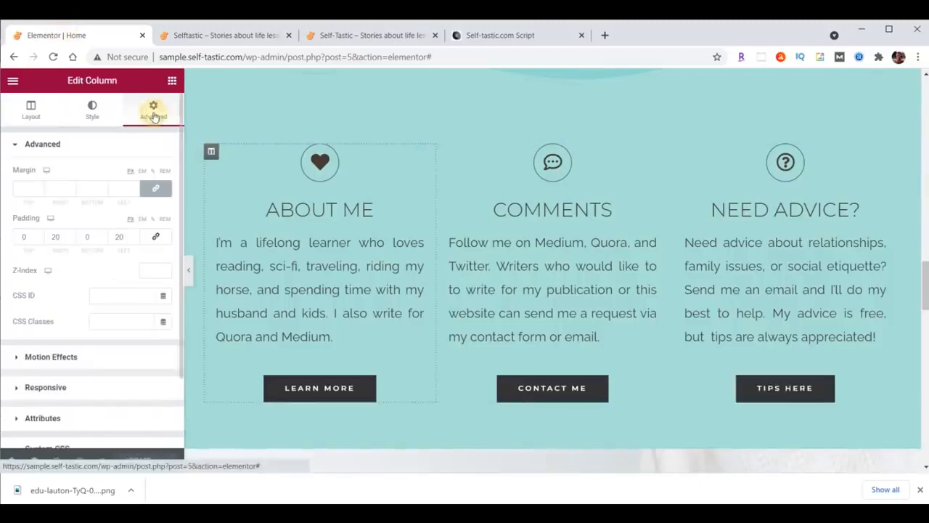
left_click(53, 358)
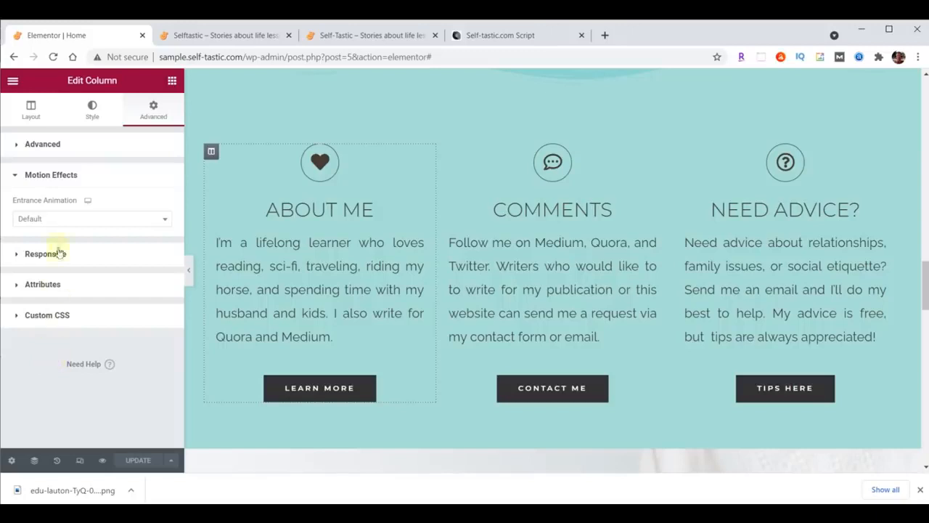
left_click(55, 220)
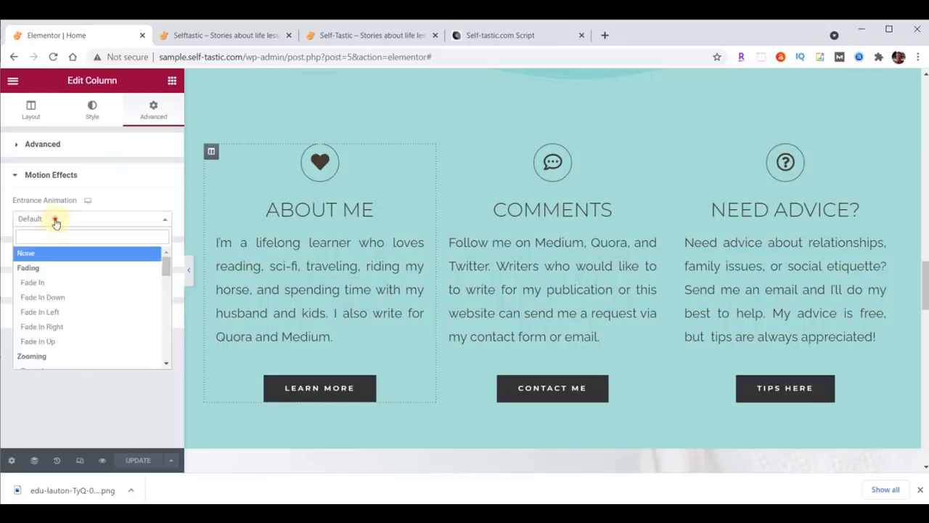
left_click(39, 311)
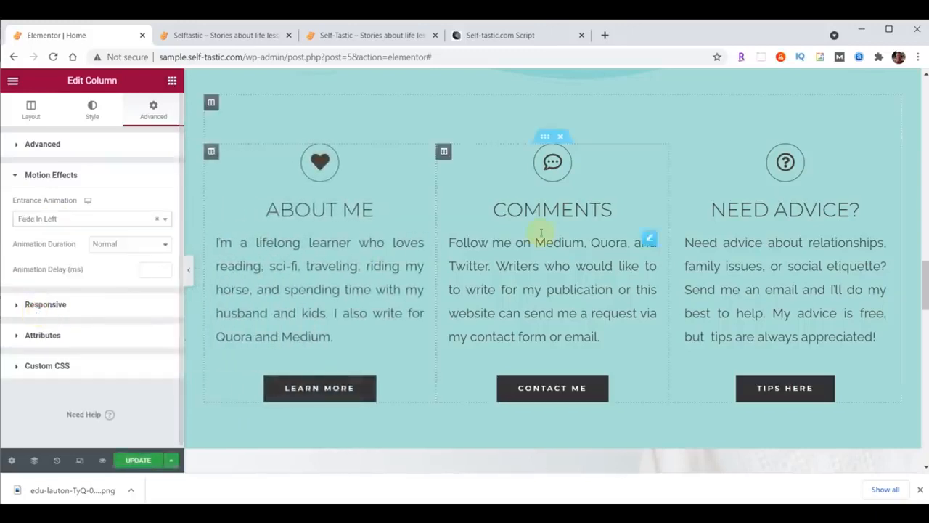
Give the Need Advice column a Fade In Right entrance animation
left_click(678, 152)
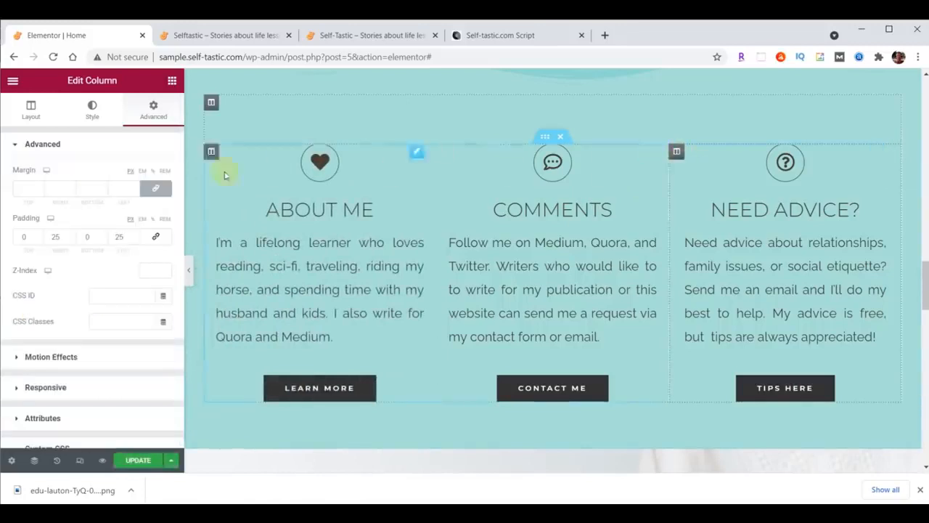
left_click(153, 112)
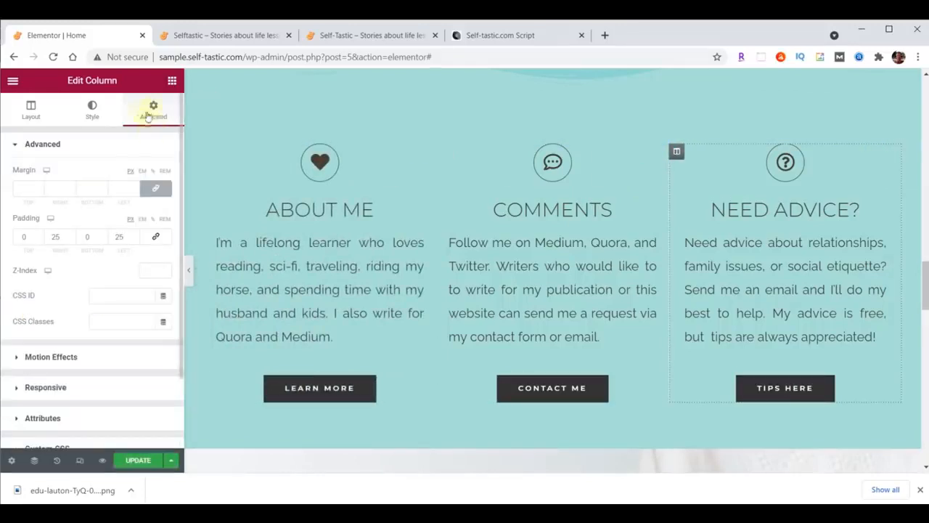
left_click(55, 356)
left_click(43, 222)
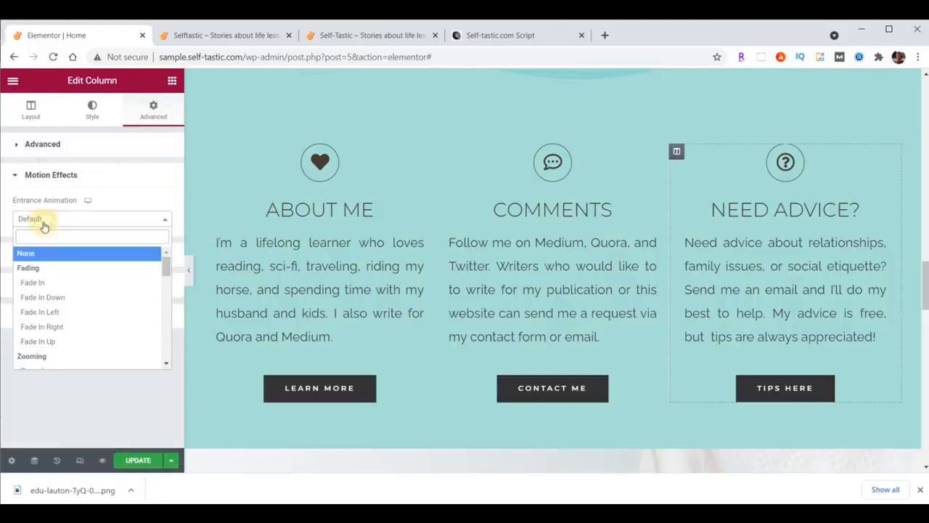
left_click(45, 327)
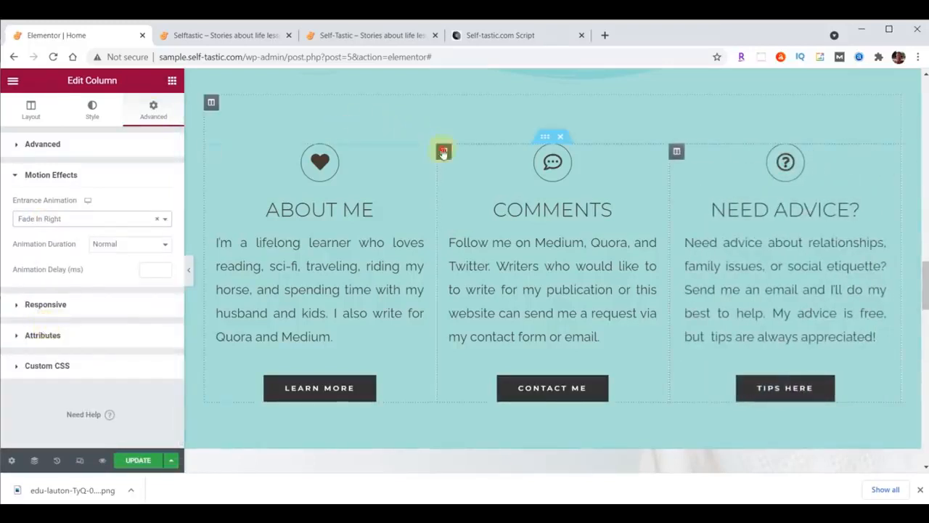
Give the Comments column a Zoom In entrance animation and save the page
left_click(443, 153)
left_click(149, 116)
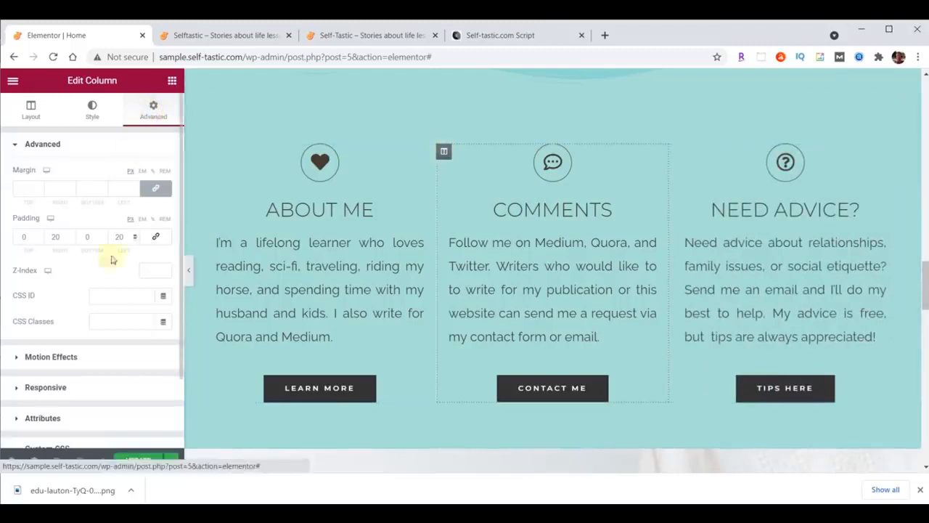
left_click(67, 356)
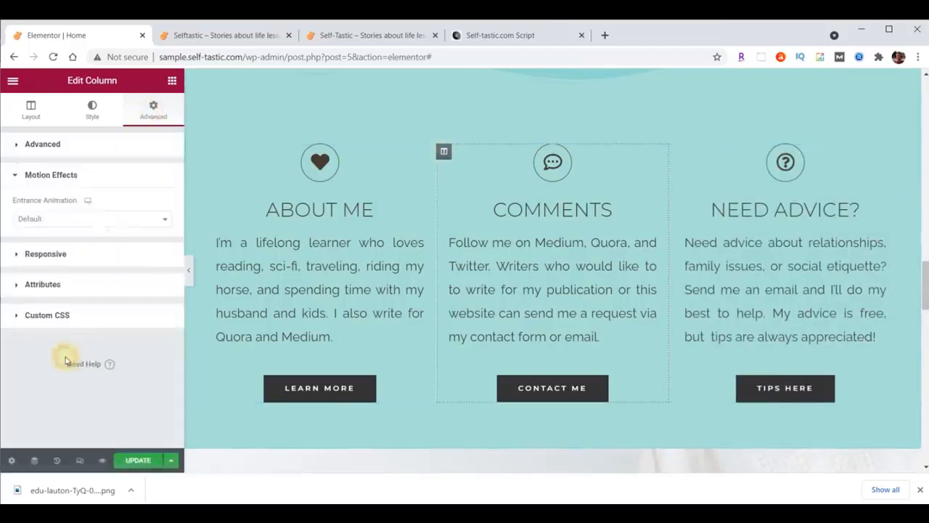
left_click(39, 221)
scroll(62, 260, "down", 2)
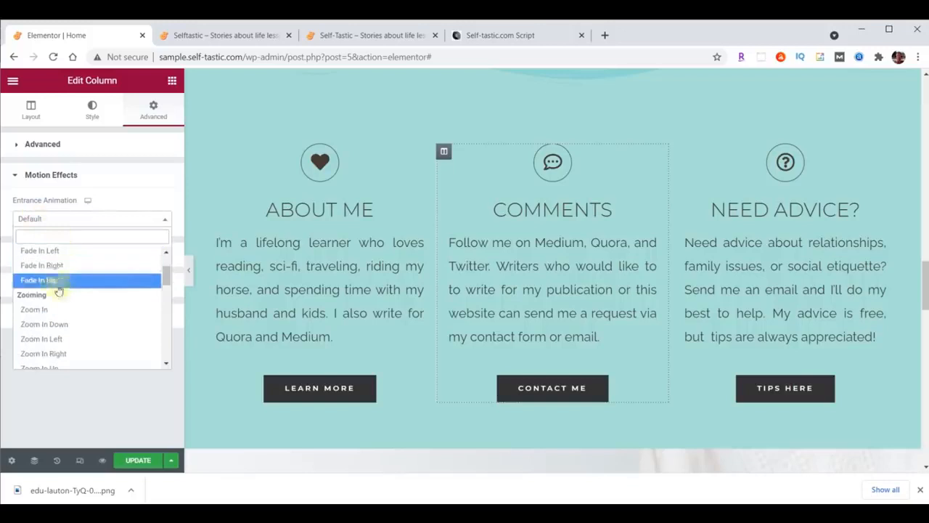
left_click(48, 310)
left_click(137, 460)
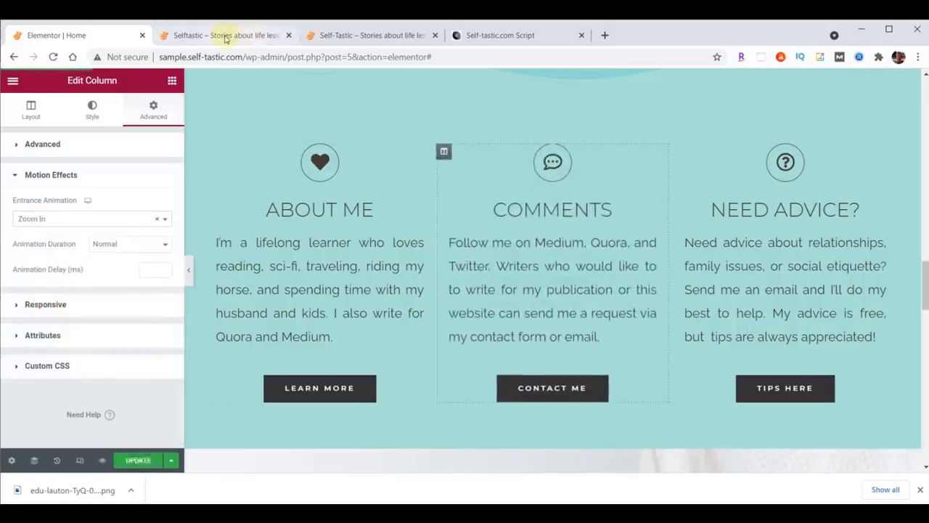
left_click(225, 37)
left_click(53, 57)
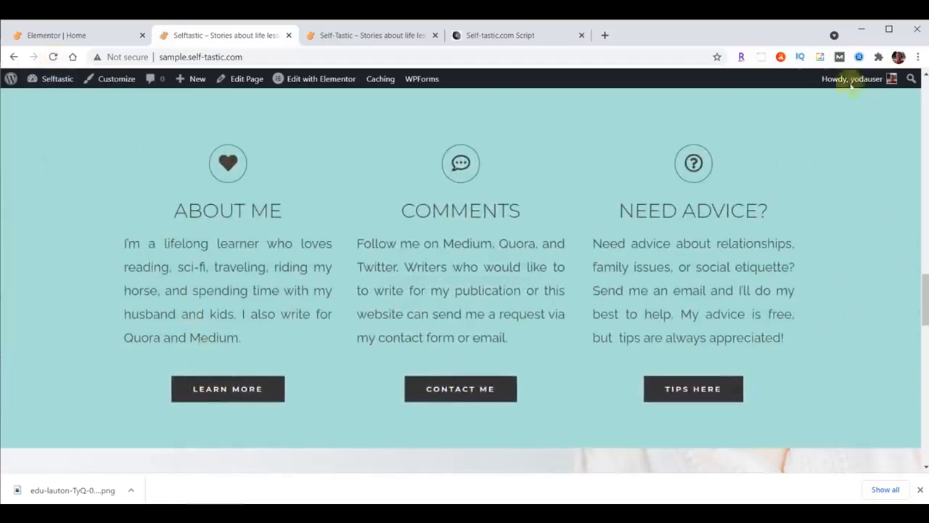
left_click(380, 36)
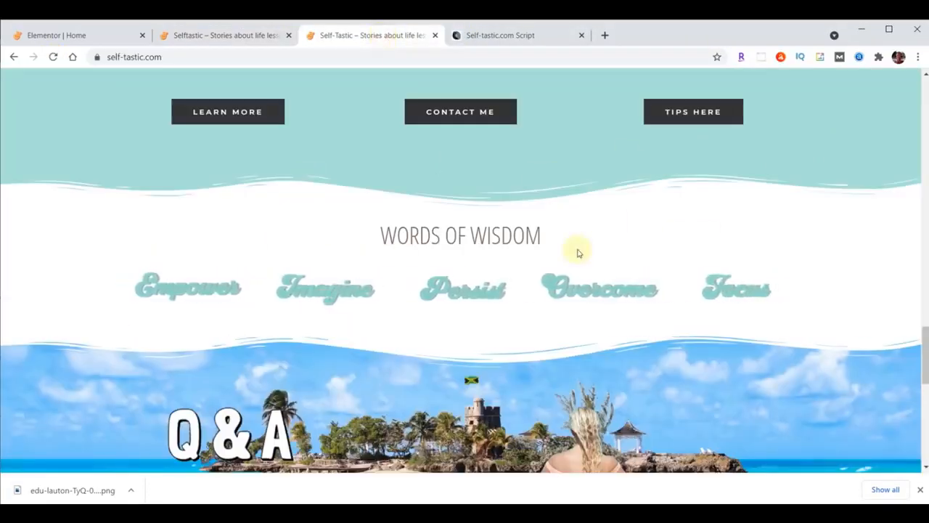
left_click(204, 36)
scroll(511, 249, "down", 2)
scroll(511, 248, "down", 2)
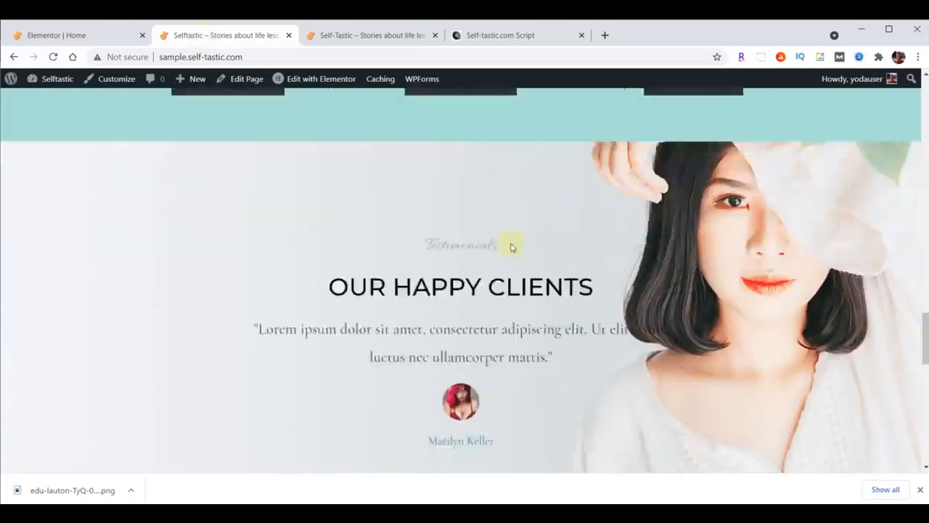
left_click(78, 35)
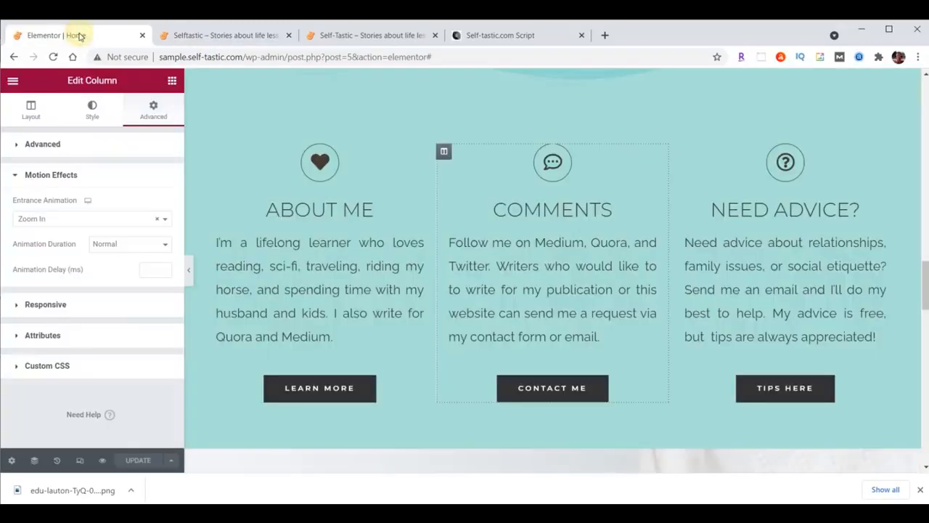
Insert a single-column section below the teal button row, above Our Happy Clients
scroll(618, 189, "down", 5)
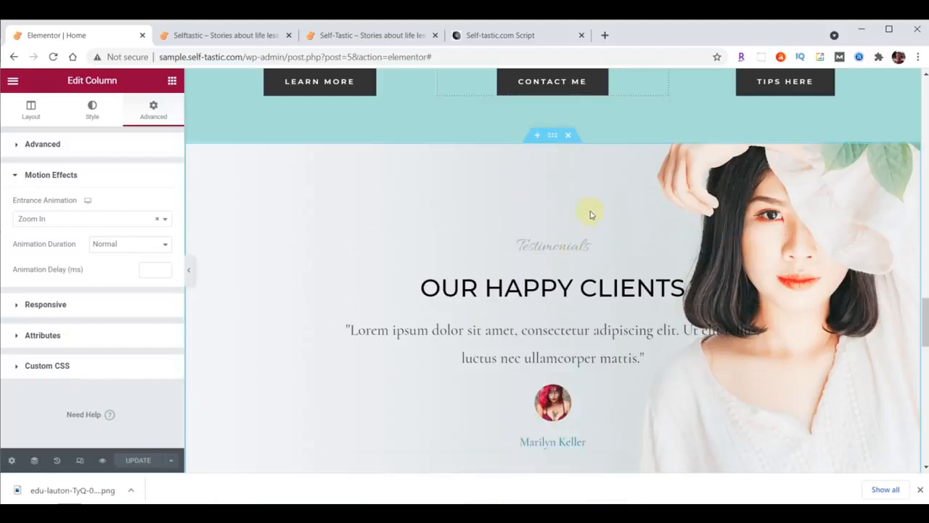
left_click(538, 138)
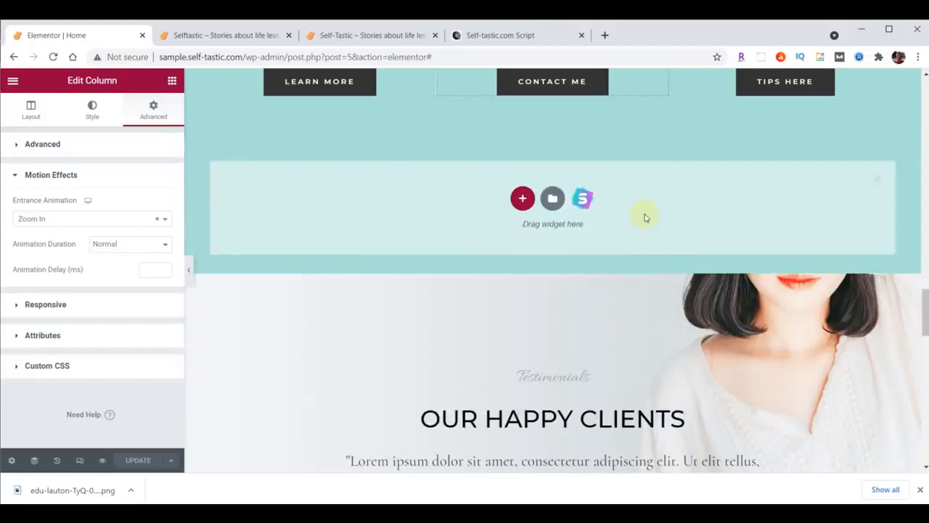
left_click(522, 198)
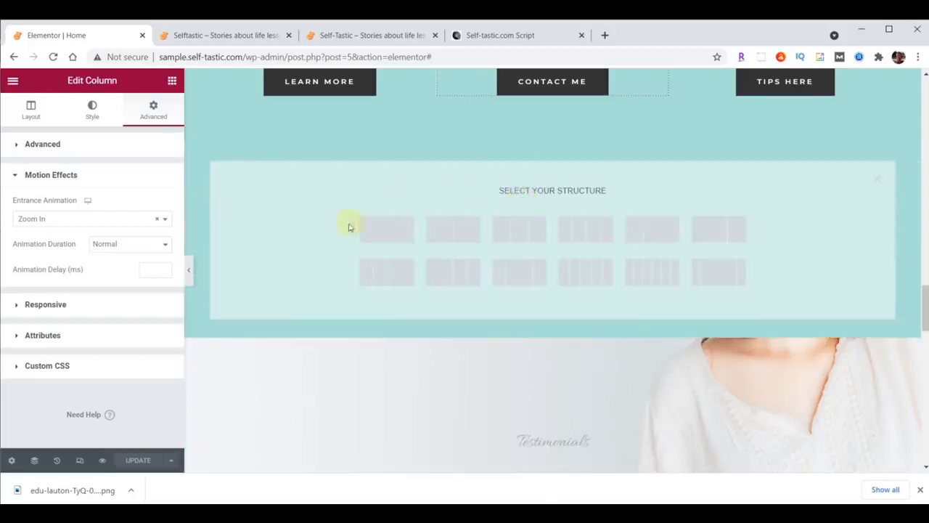
left_click(385, 228)
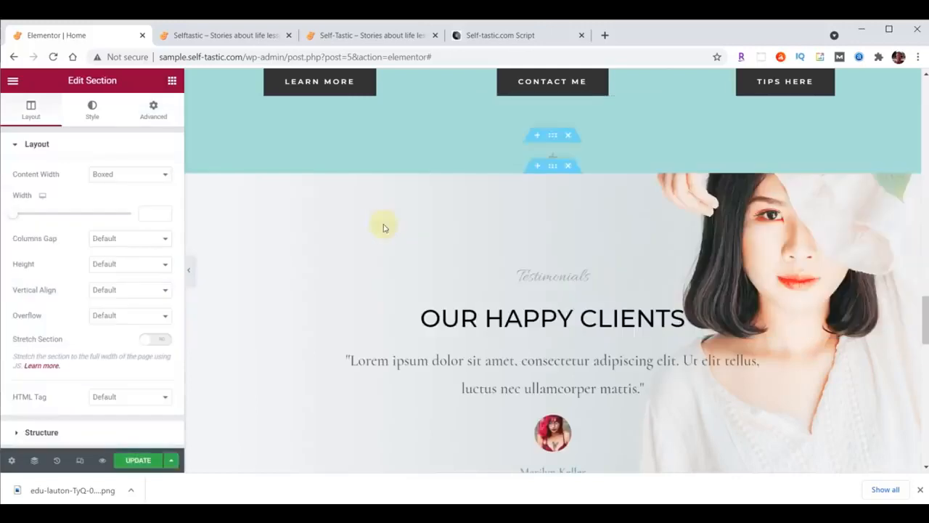
Set the new section's classic background colour to white #FFFFFF
left_click(554, 137)
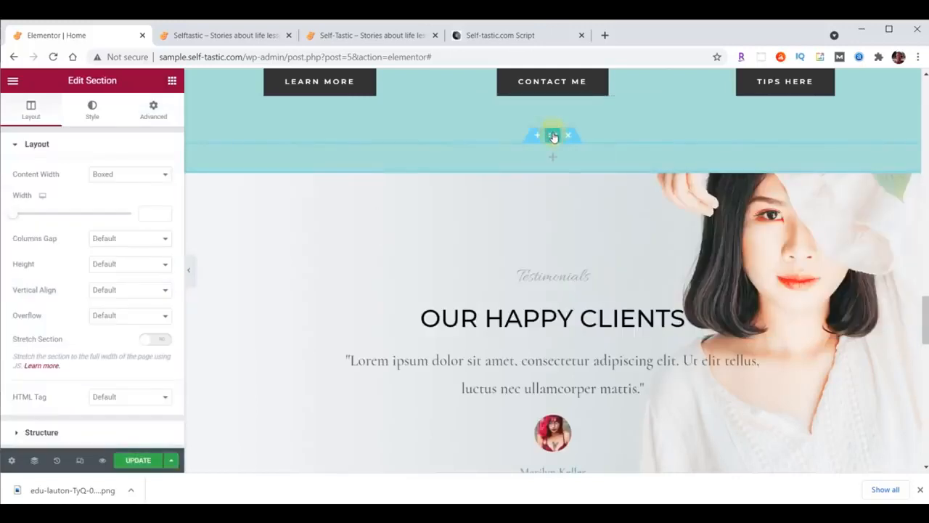
left_click(92, 111)
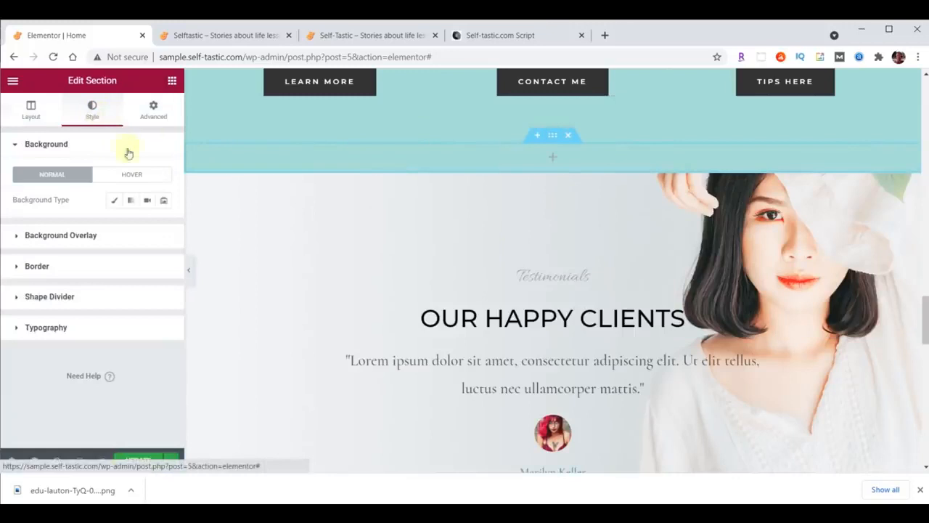
left_click(114, 200)
left_click(162, 227)
type("#FFFFFF")
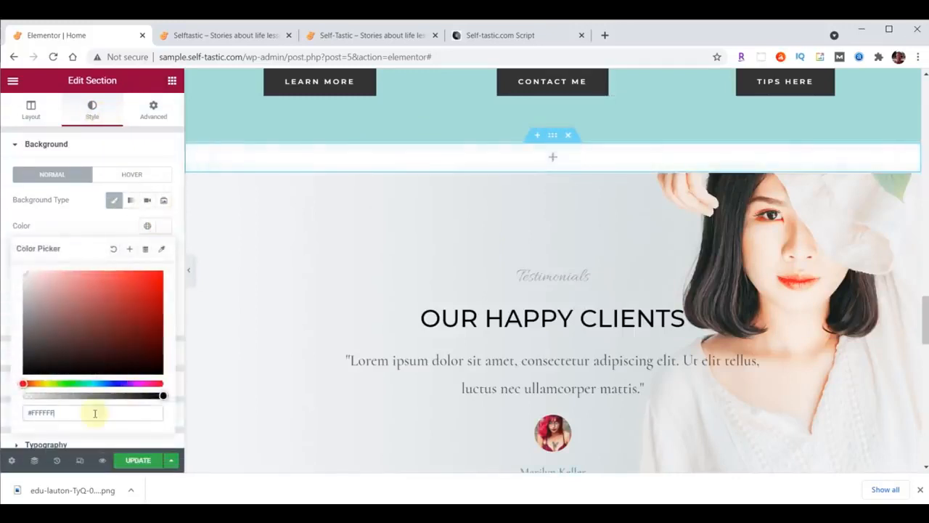
scroll(745, 255, "up", 15)
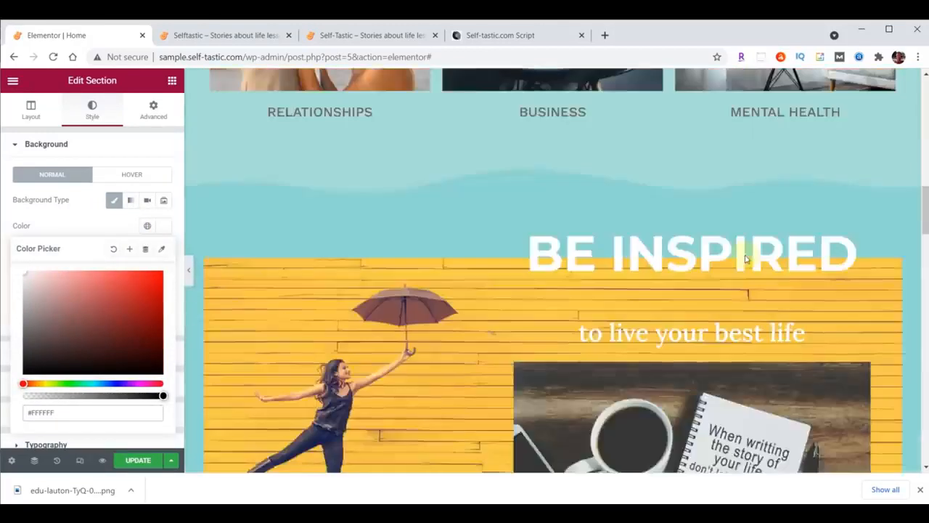
scroll(733, 240, "up", 3)
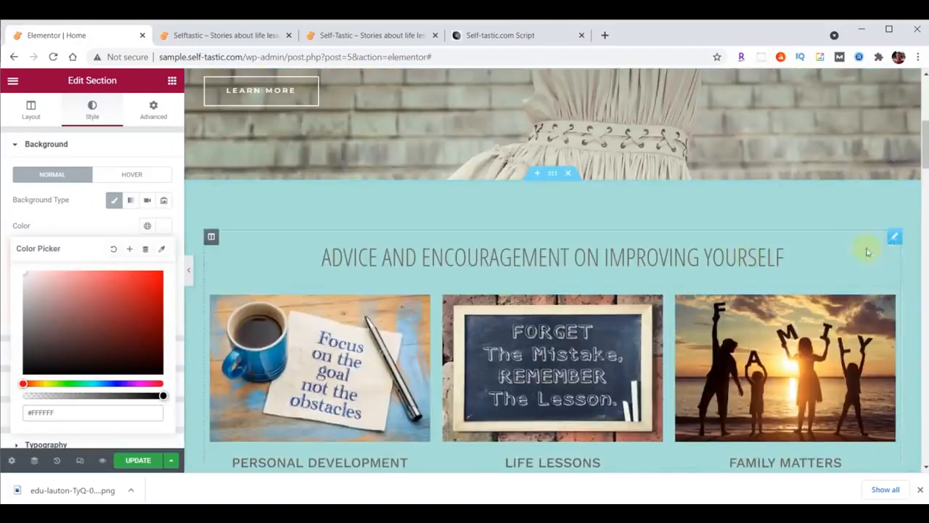
Copy the Advice and Encouragement on Improving Yourself heading into the new white section
right_click(894, 240)
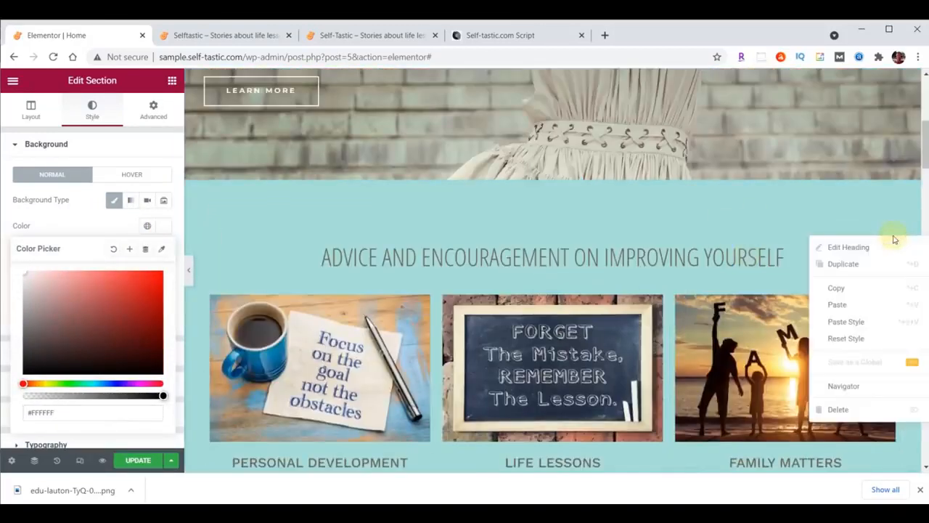
left_click(850, 287)
scroll(719, 276, "down", 1)
scroll(718, 276, "down", 10)
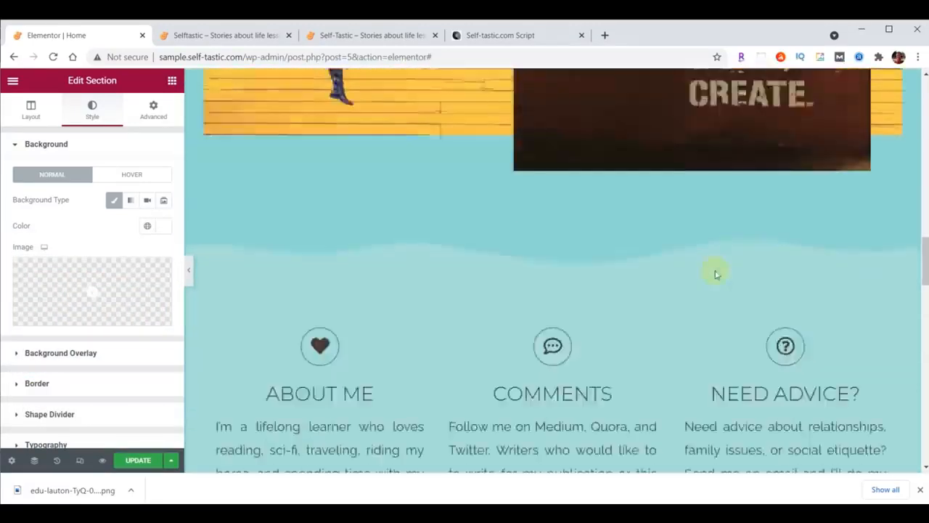
scroll(716, 272, "down", 6)
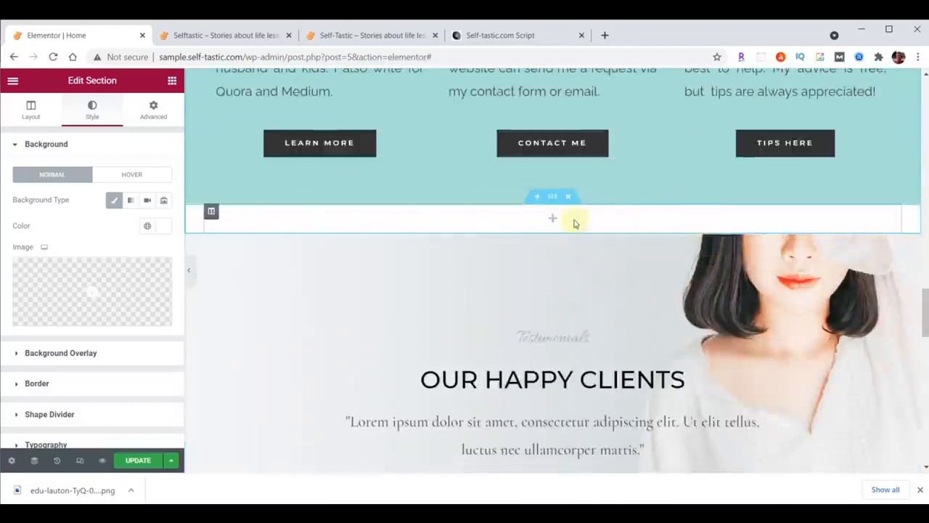
right_click(574, 221)
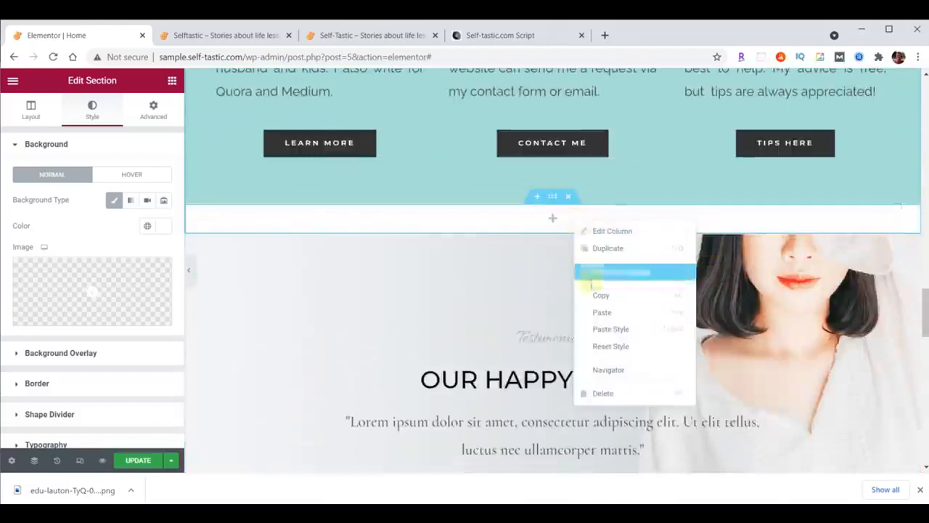
left_click(600, 312)
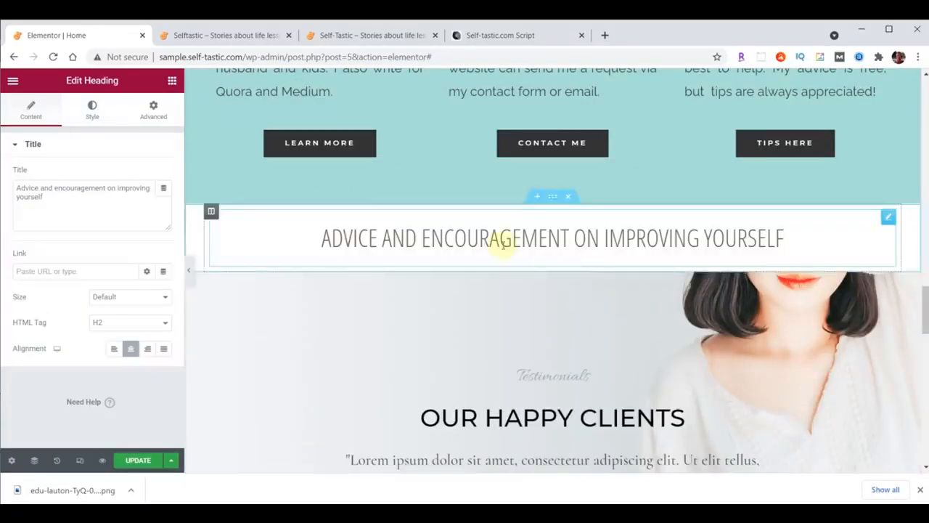
Retitle the pasted heading 'Words Of Wisdom'
left_click_drag(18, 190, 76, 209)
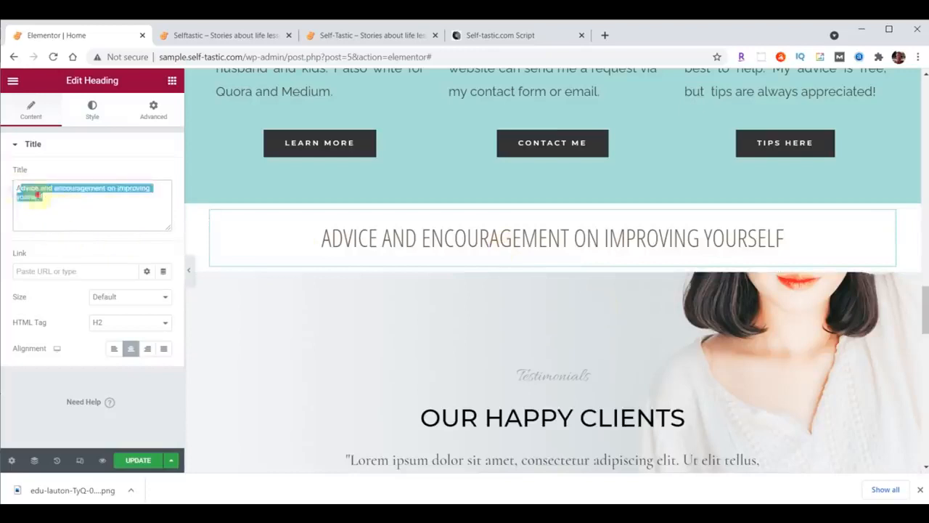
left_click(13, 187)
key("ctrl+a")
key("ctrl+v")
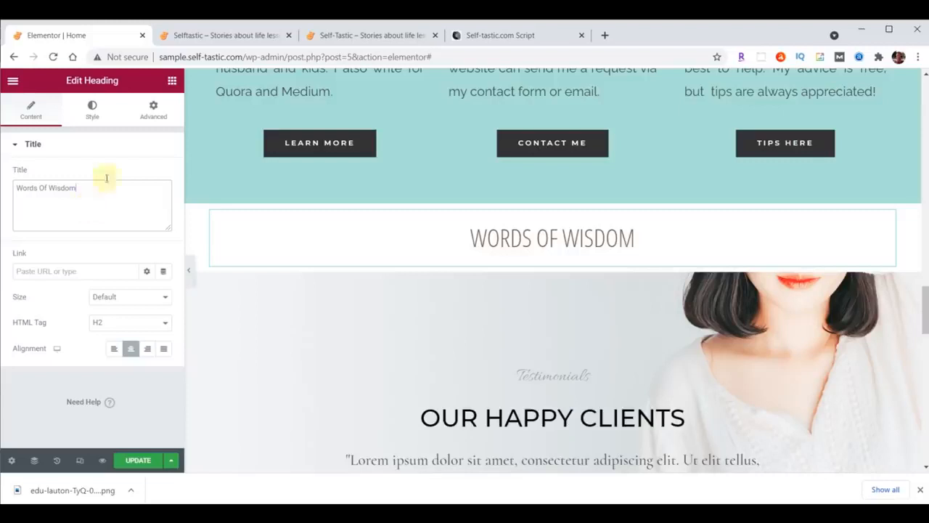
left_click(172, 82)
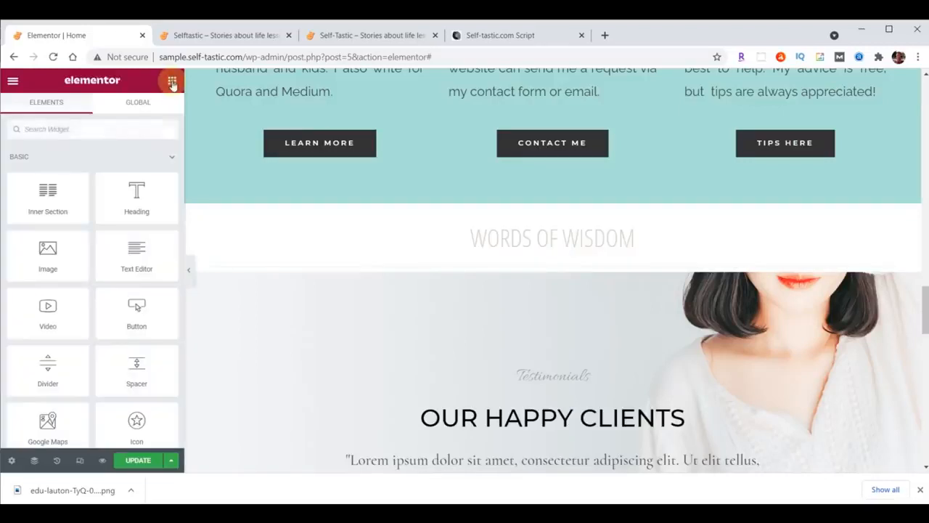
Place an Image Carousel widget under Words Of Wisdom and open its Create gallery window
left_click(82, 130)
type("image")
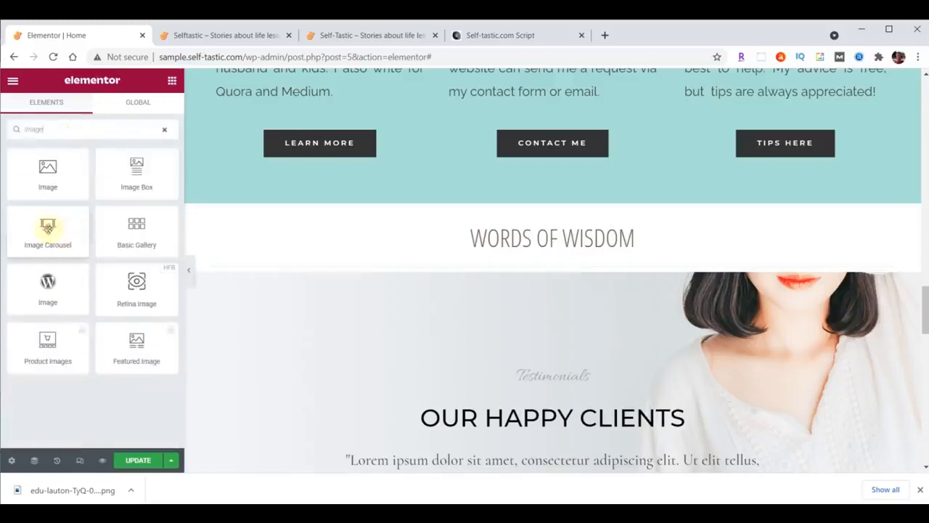
left_click_drag(47, 226, 541, 264)
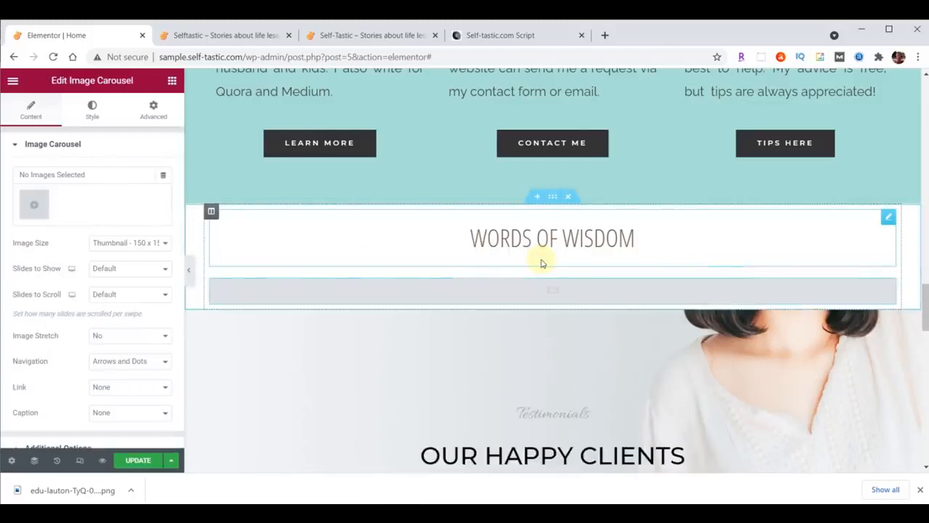
left_click(29, 206)
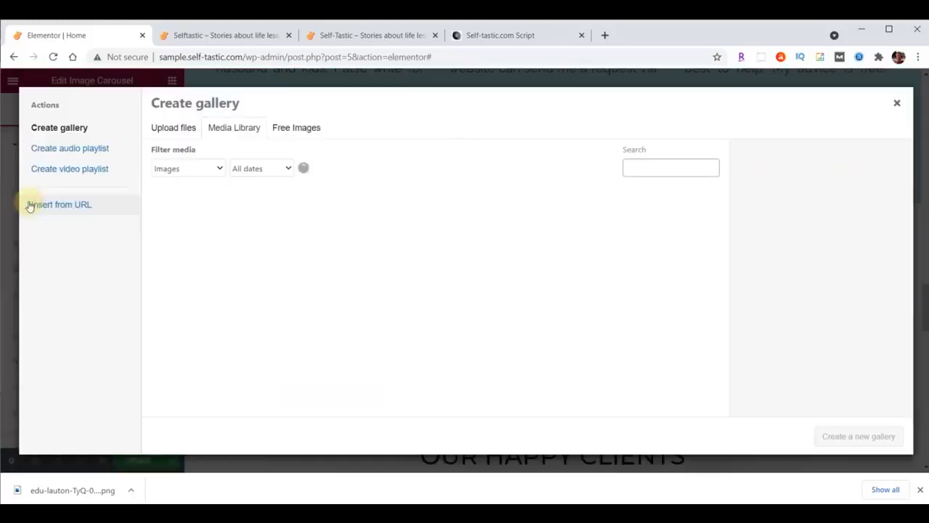
Upload words-of-wisdom-01 to -14.gif from the content folder into the gallery
left_click(395, 513)
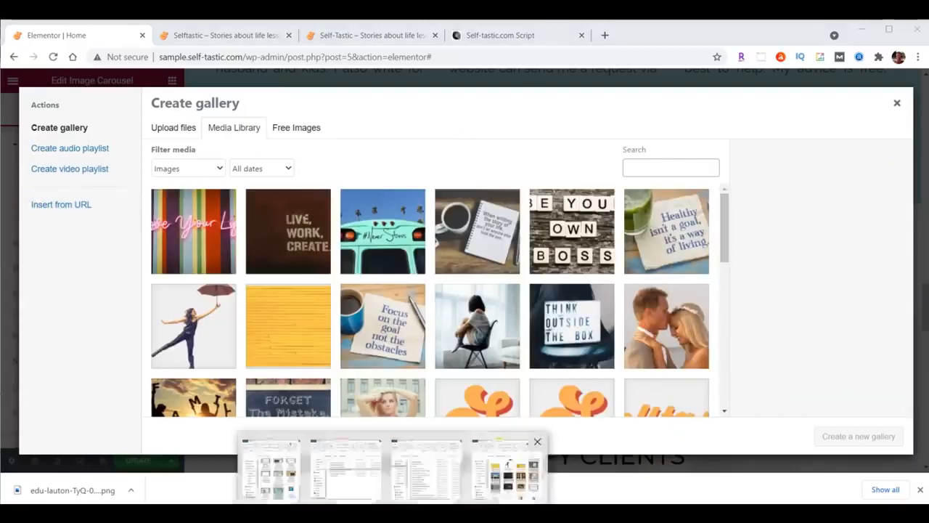
left_click(508, 472)
left_click_drag(924, 305, 921, 422)
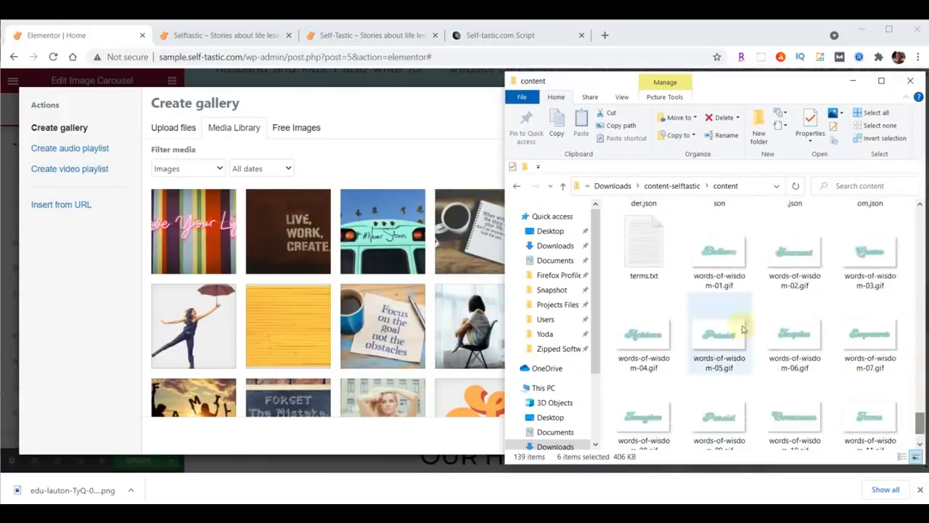
left_click(718, 261)
scroll(791, 265, "down", 1)
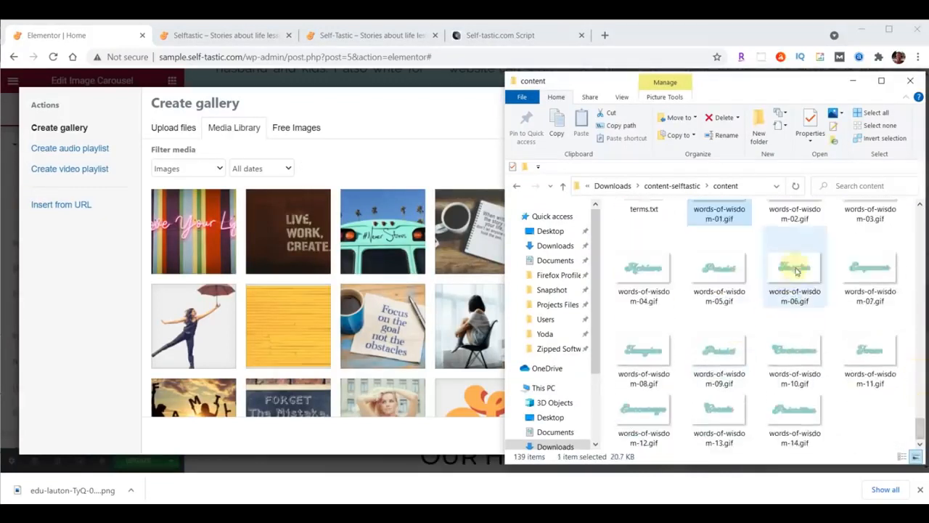
left_click(796, 397, "shift")
left_click_drag(806, 415, 328, 291)
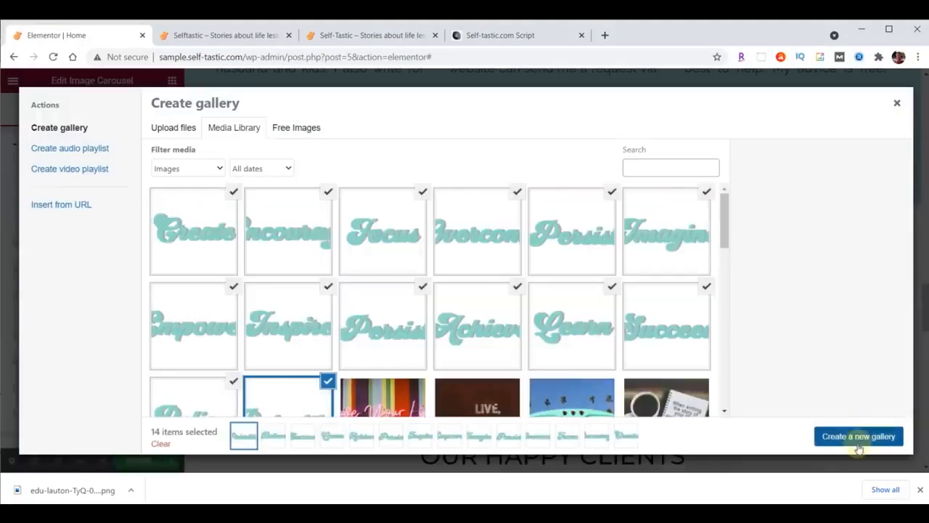
Insert the 14-GIF gallery into the carousel with Full image size
left_click(859, 437)
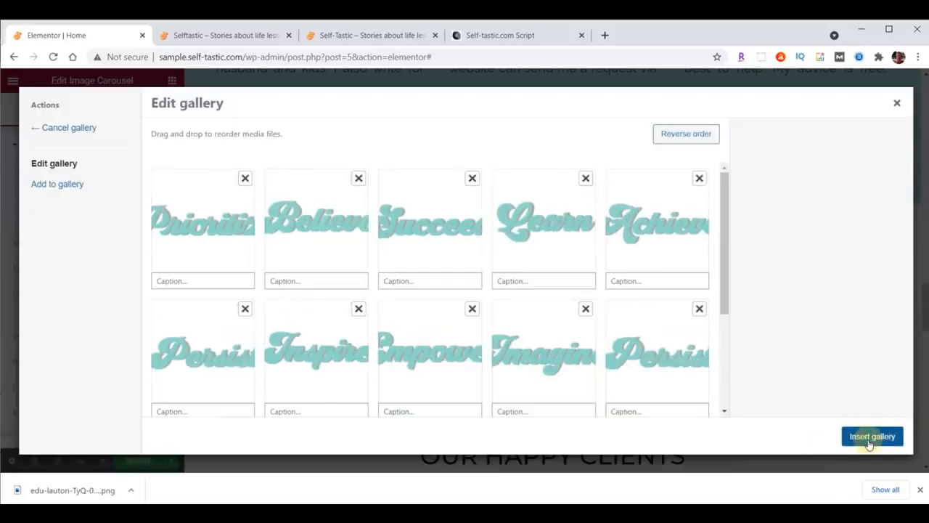
left_click(861, 440)
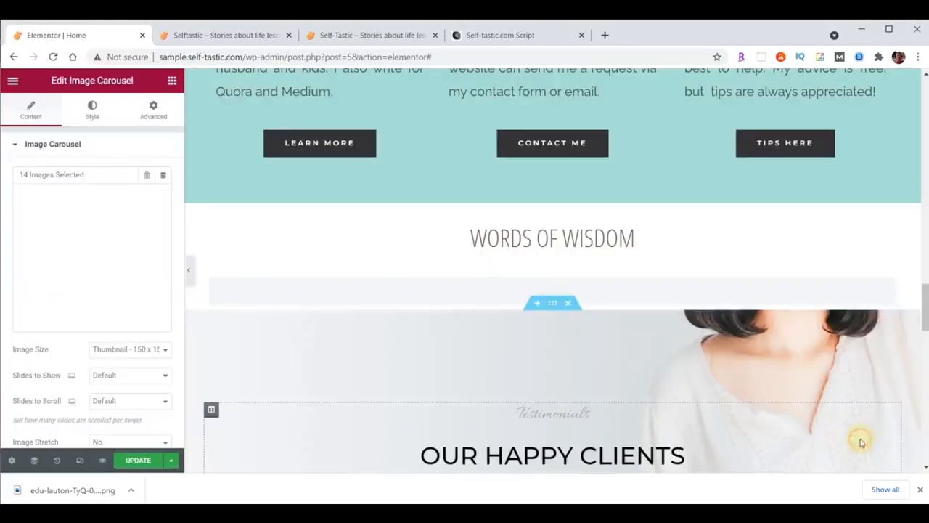
left_click(115, 350)
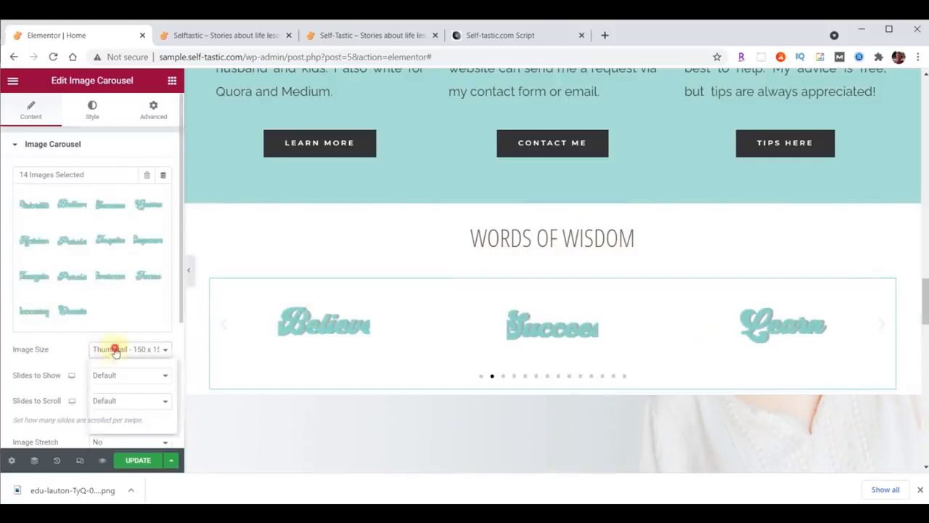
left_click(116, 418)
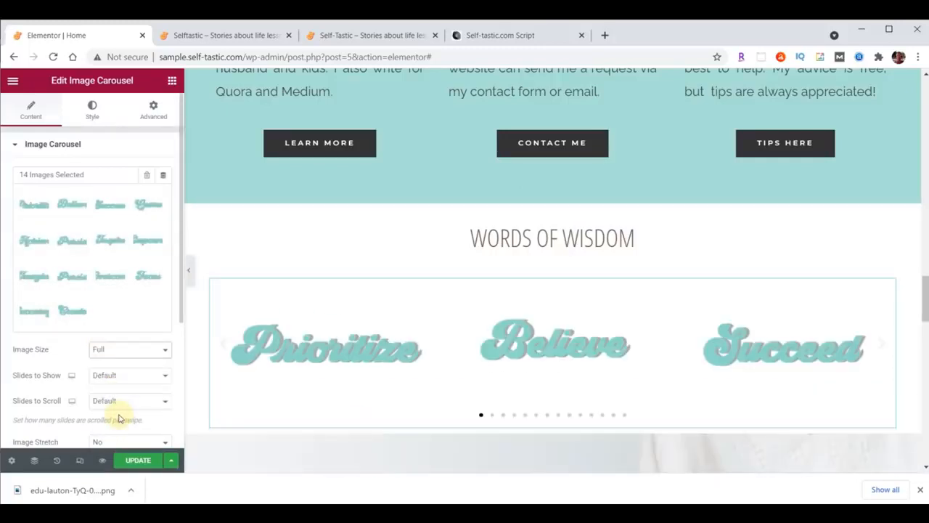
Show 5 slides, scroll 1 at a time, and set navigation to None
left_click(165, 375)
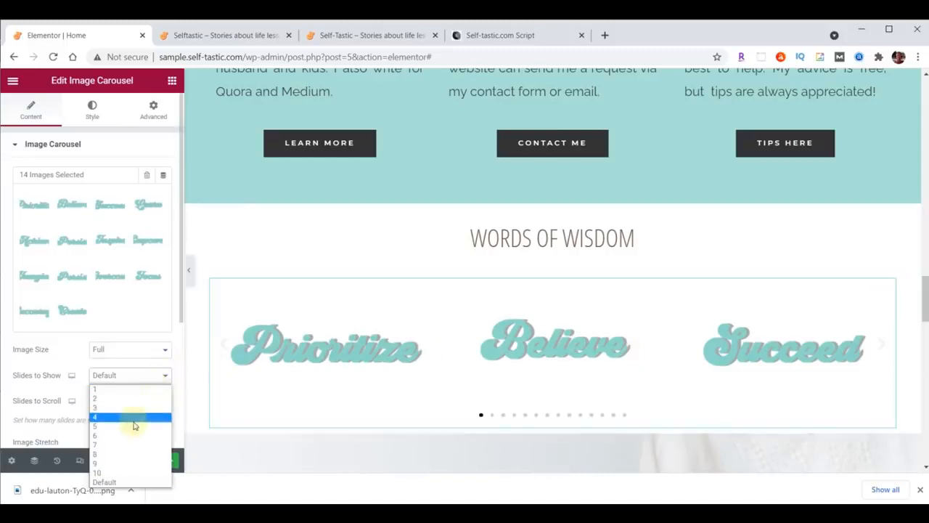
left_click(133, 426)
left_click(142, 401)
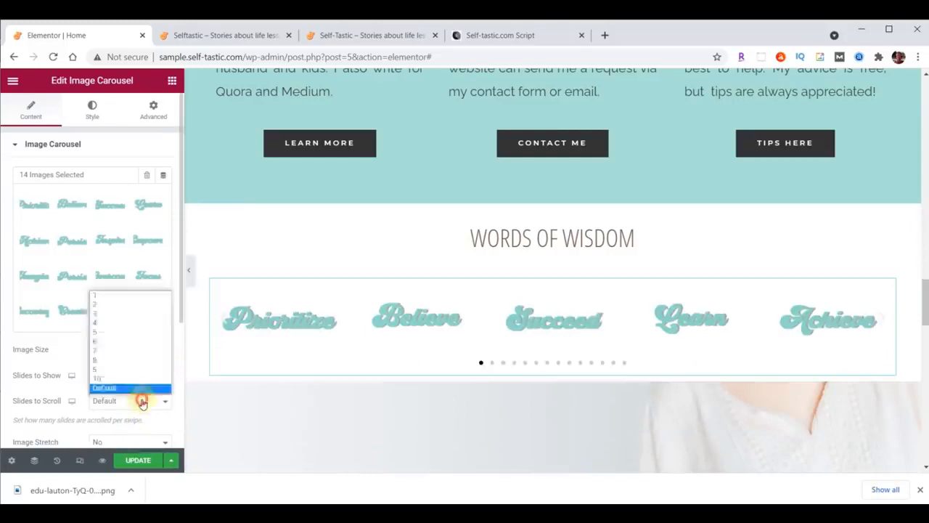
left_click(135, 298)
scroll(127, 284, "down", 3)
left_click(124, 276)
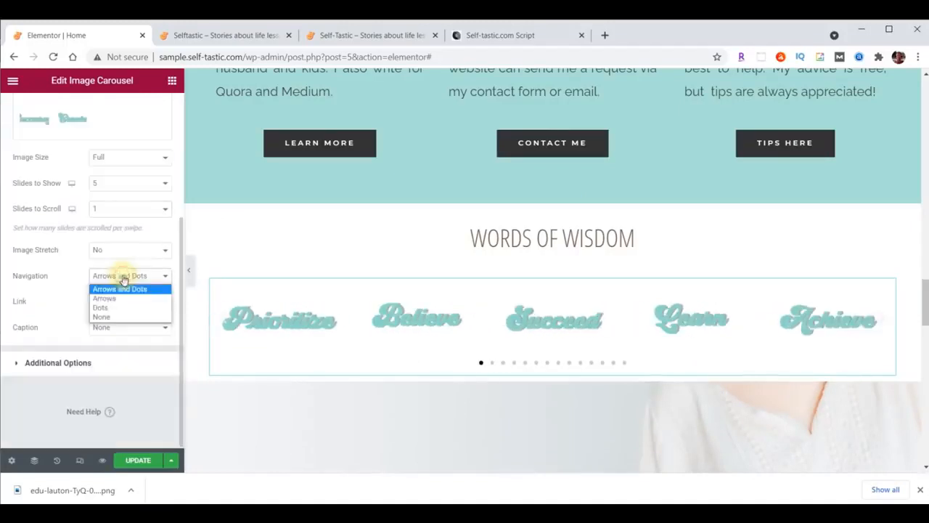
left_click(101, 317)
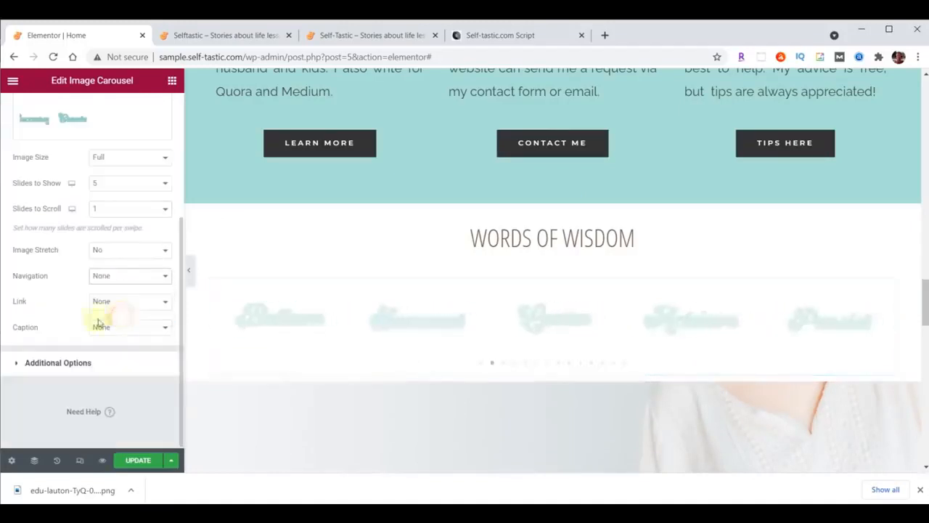
left_click(57, 363)
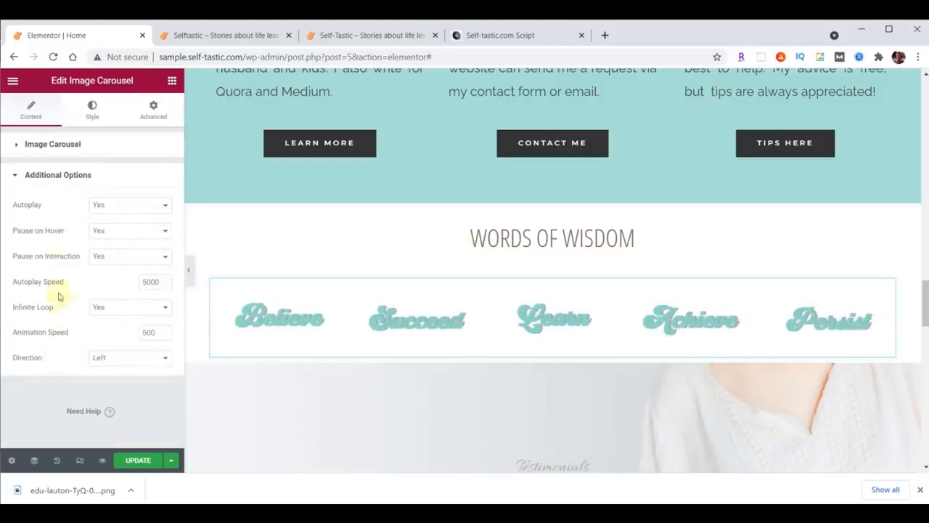
Set Pause on Hover to No and animation speed to 2000, then save and preview
left_click(120, 232)
left_click(101, 254)
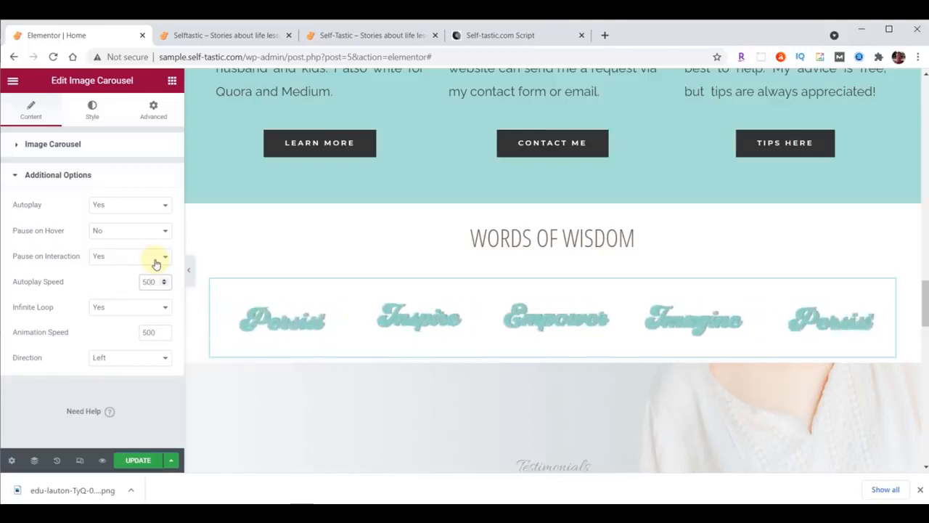
left_click(142, 332)
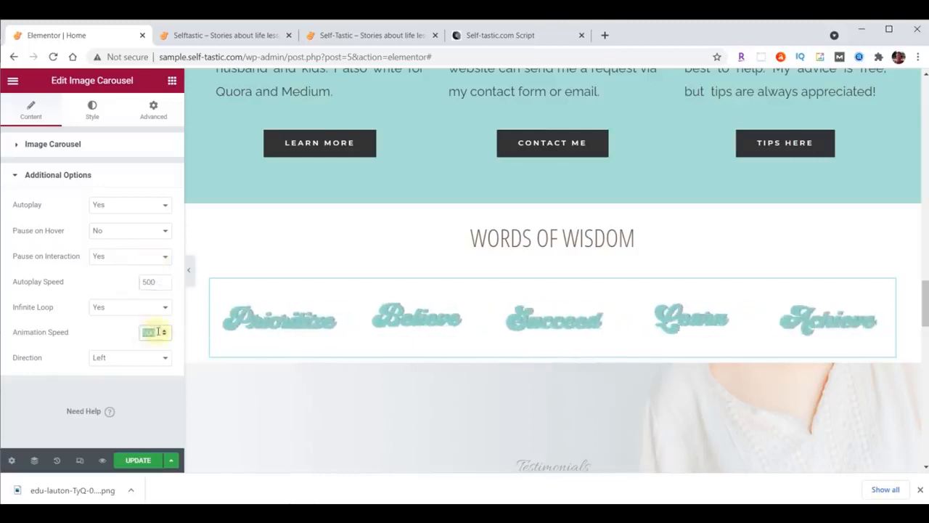
type("2000")
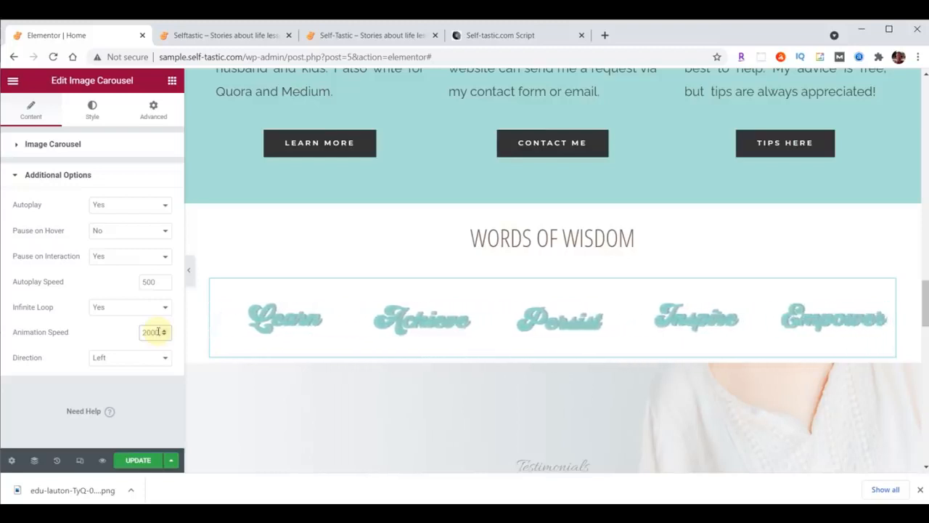
left_click(141, 462)
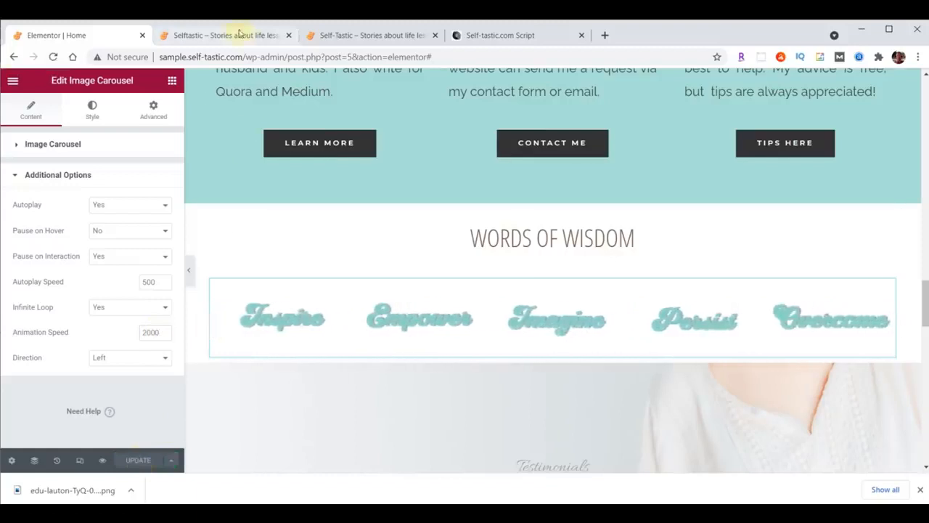
left_click(239, 34)
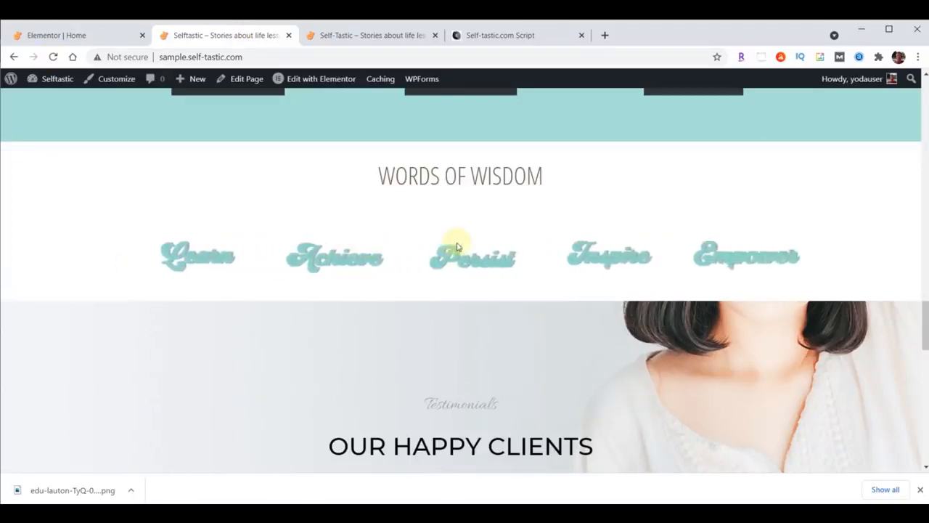
Return to the Elementor home page editor and select the Words Of Wisdom heading
left_click(64, 36)
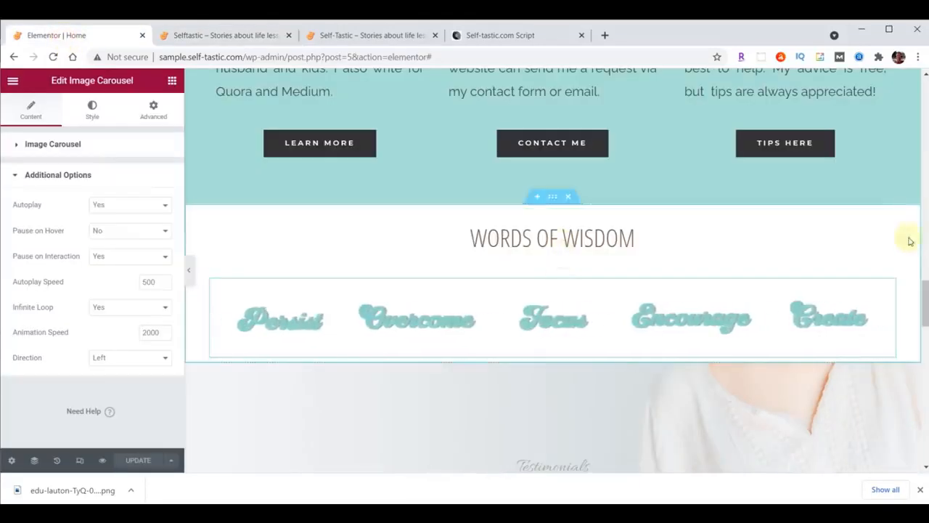
left_click(890, 217)
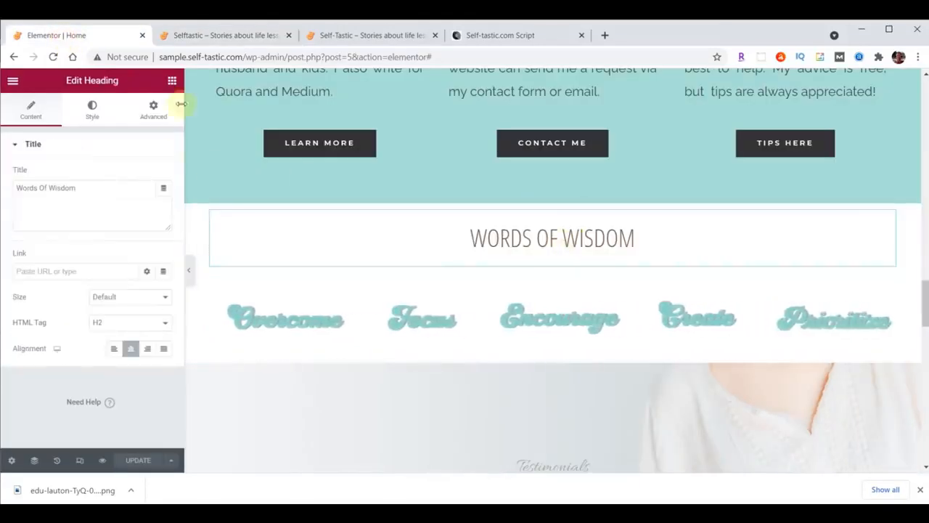
Unlink the heading's padding sides and set its top padding to 70
left_click(150, 113)
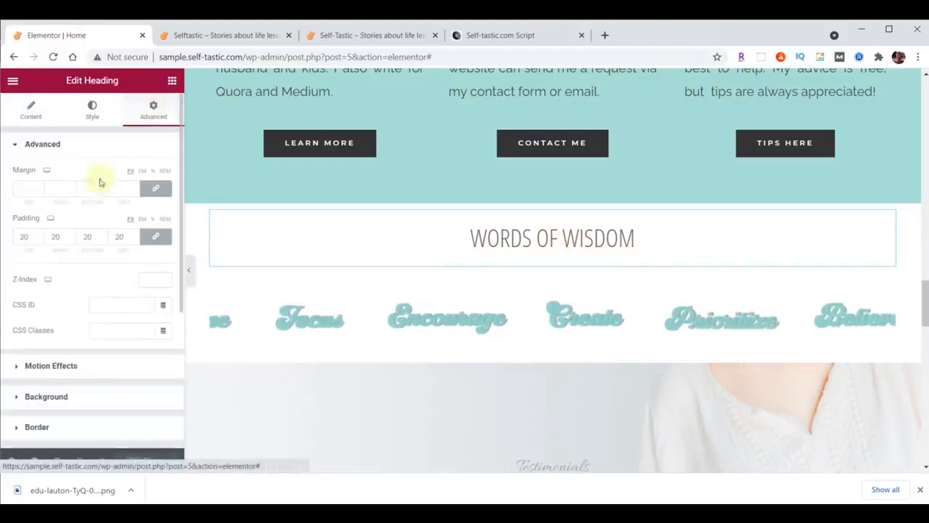
double_click(30, 238)
type("0")
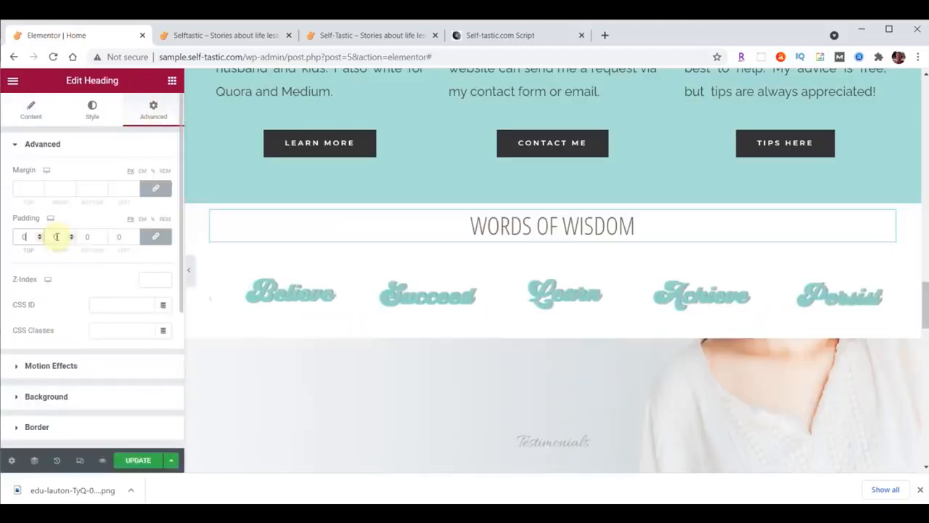
left_click(152, 238)
left_click(19, 237)
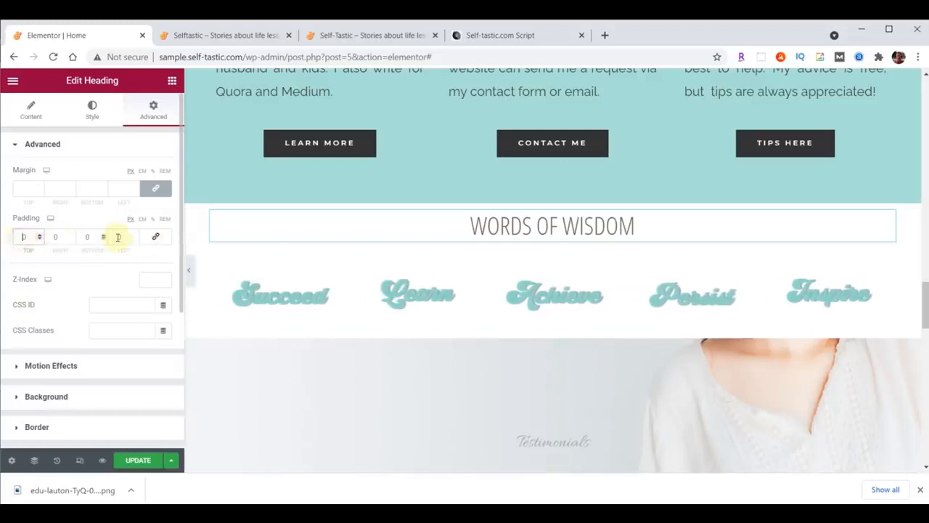
type("7")
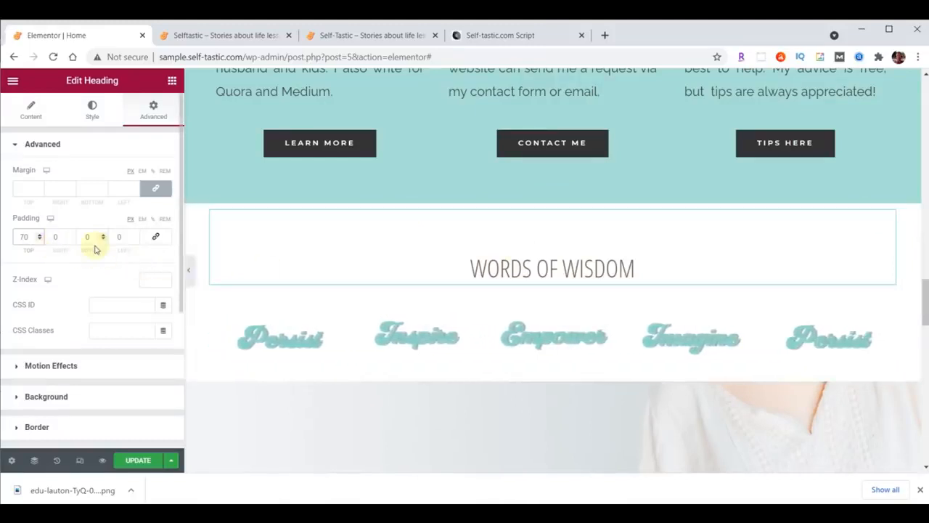
Unlink the heading's margin sides and lower its bottom margin to -25
left_click(157, 190)
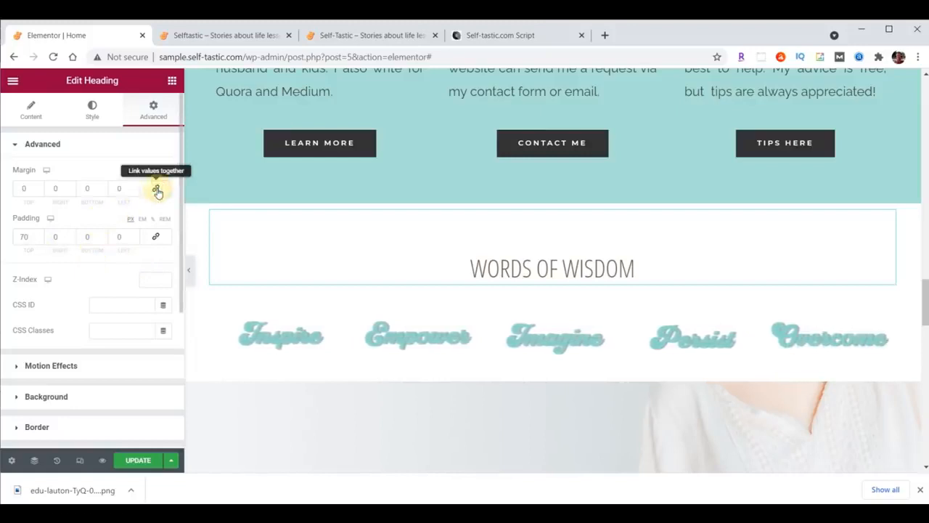
left_click(102, 192)
left_click(102, 191)
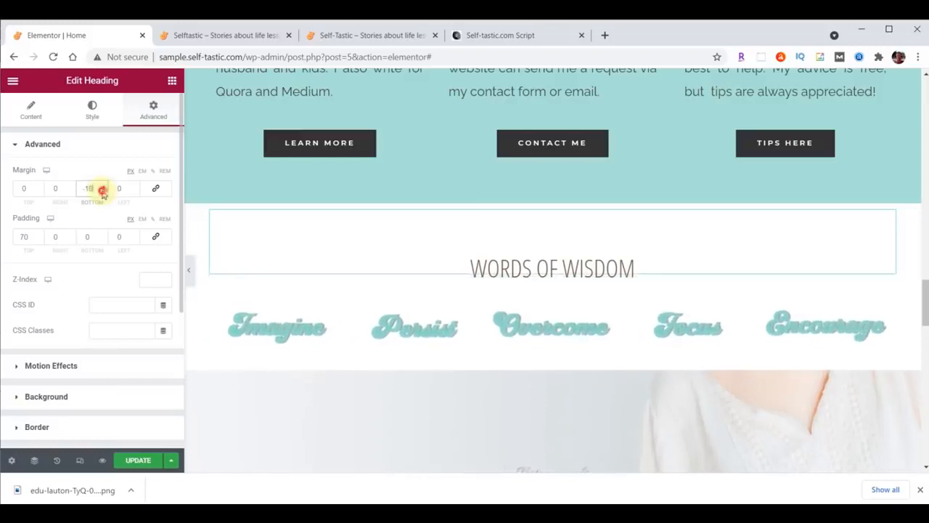
left_click(102, 192)
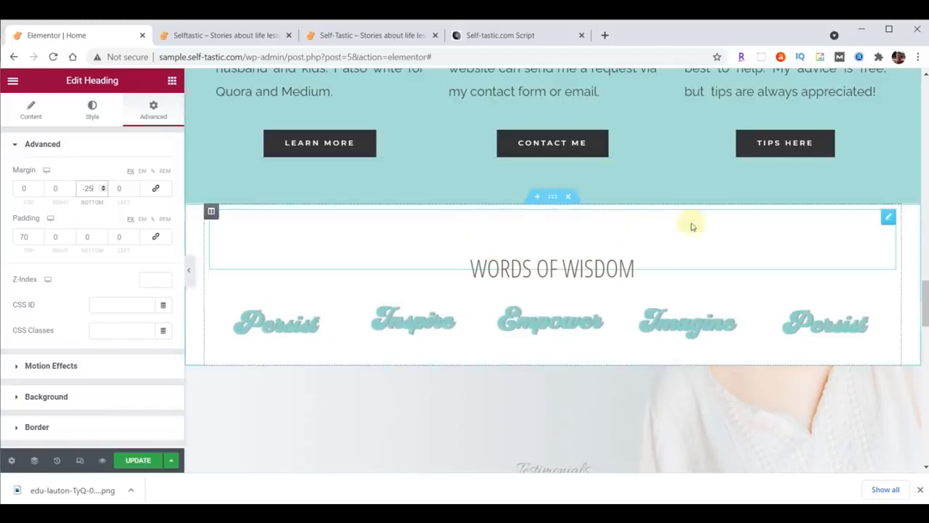
left_click(552, 198)
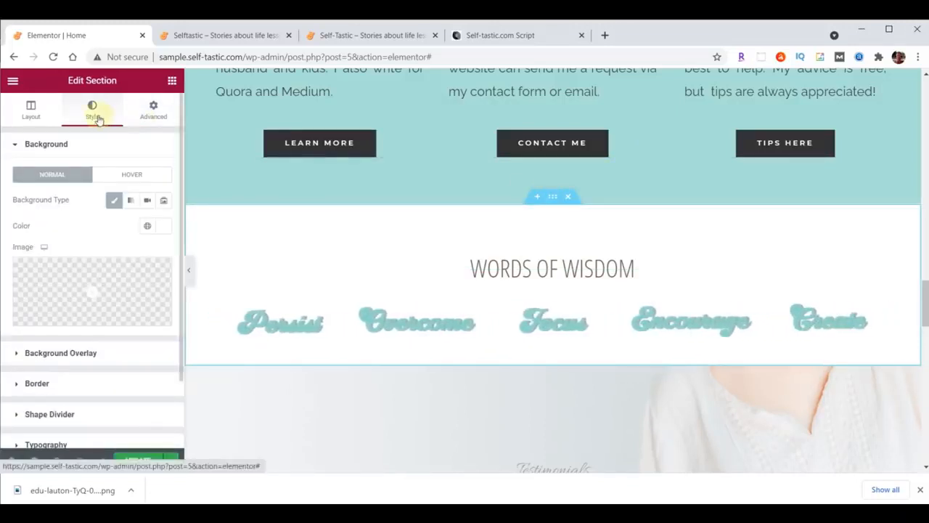
Add a Waves Brush top shape divider in #A8E0D9 with height 60
left_click(64, 414)
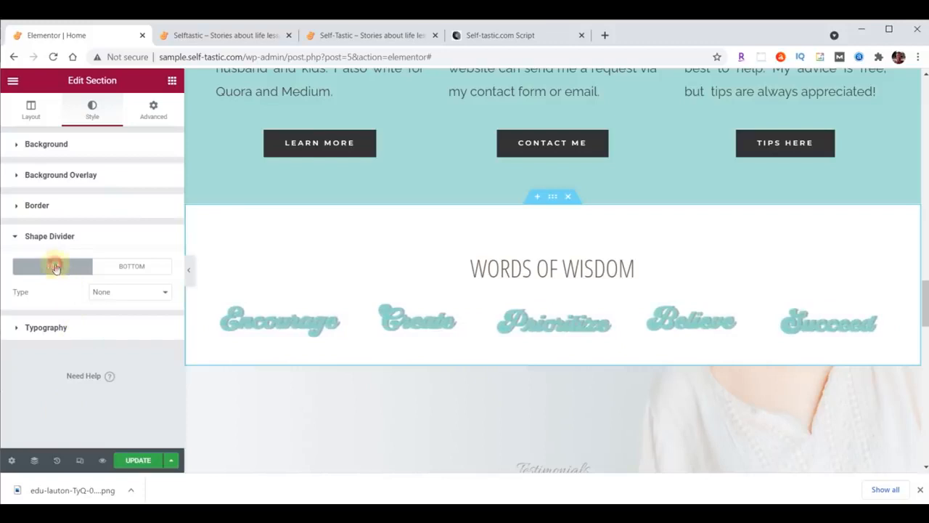
left_click(110, 294)
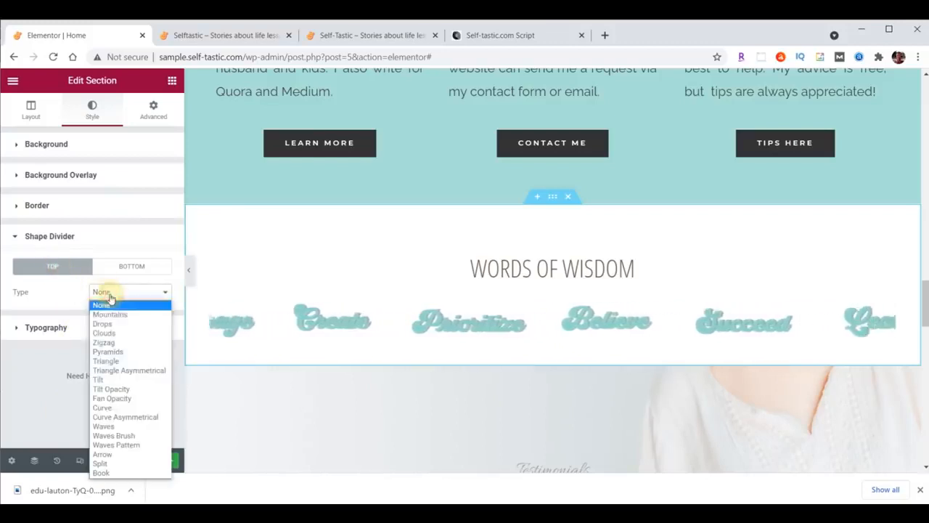
left_click(120, 430)
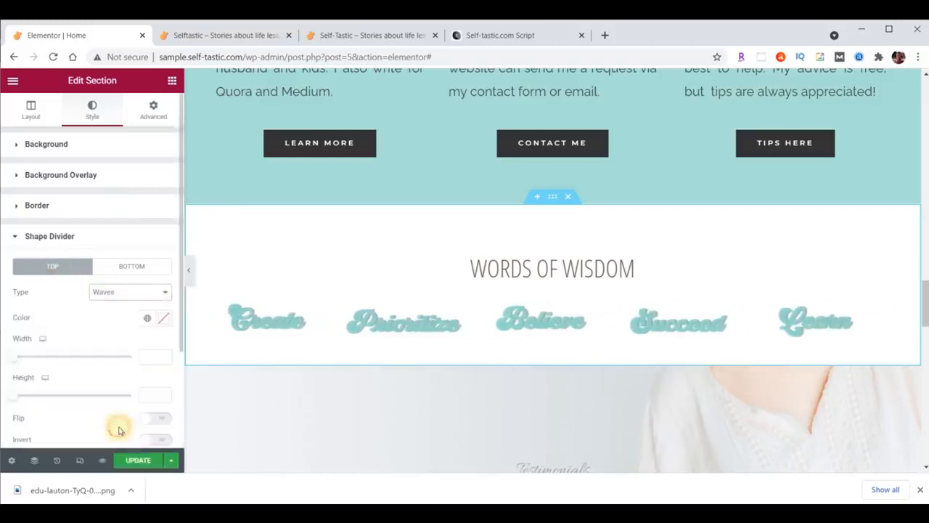
left_click(165, 318)
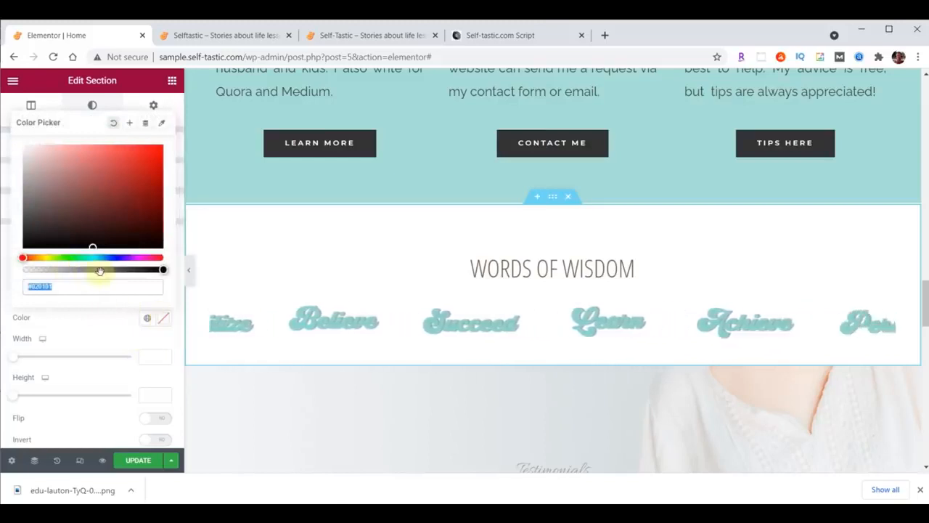
type("#A8E0D9")
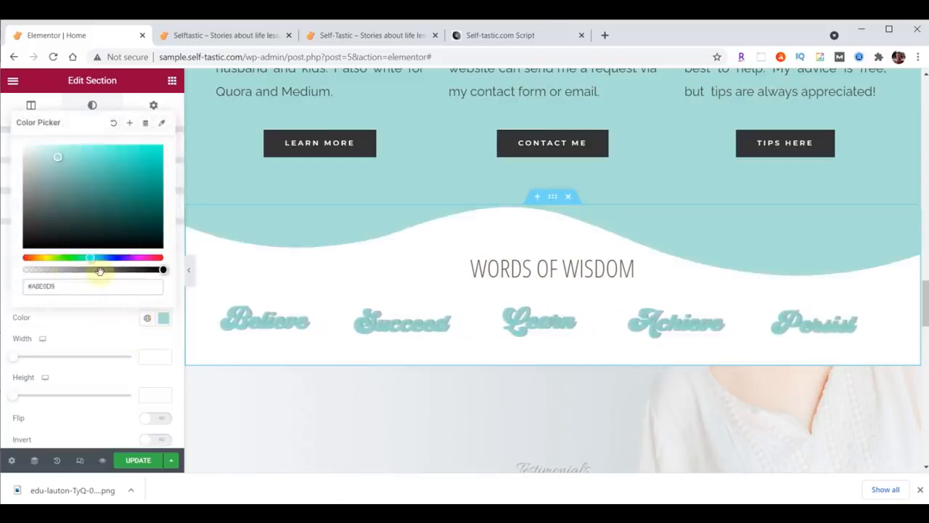
left_click(162, 318)
left_click(141, 294)
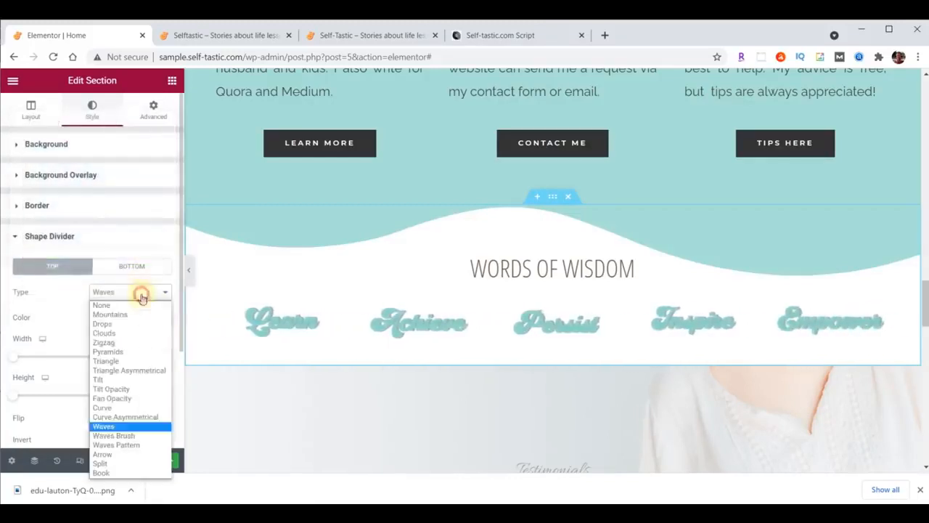
left_click(138, 435)
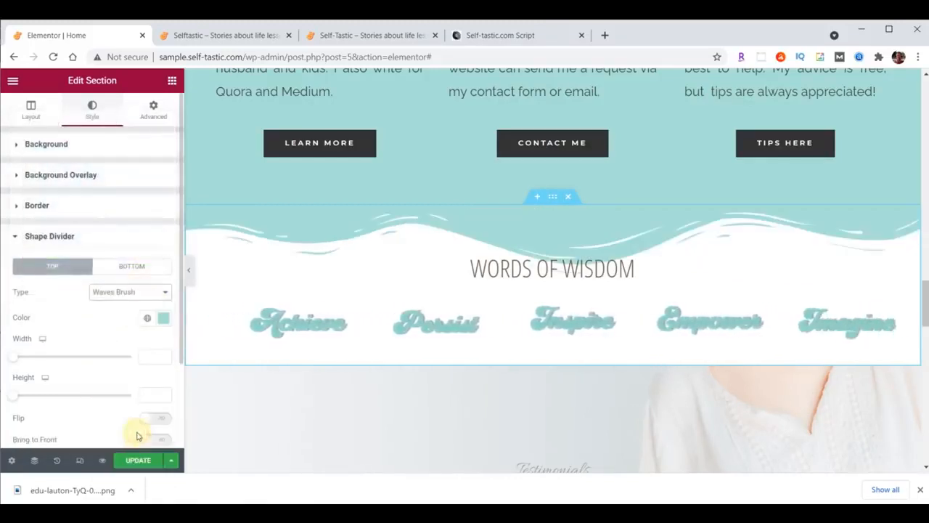
left_click(154, 396)
type("60")
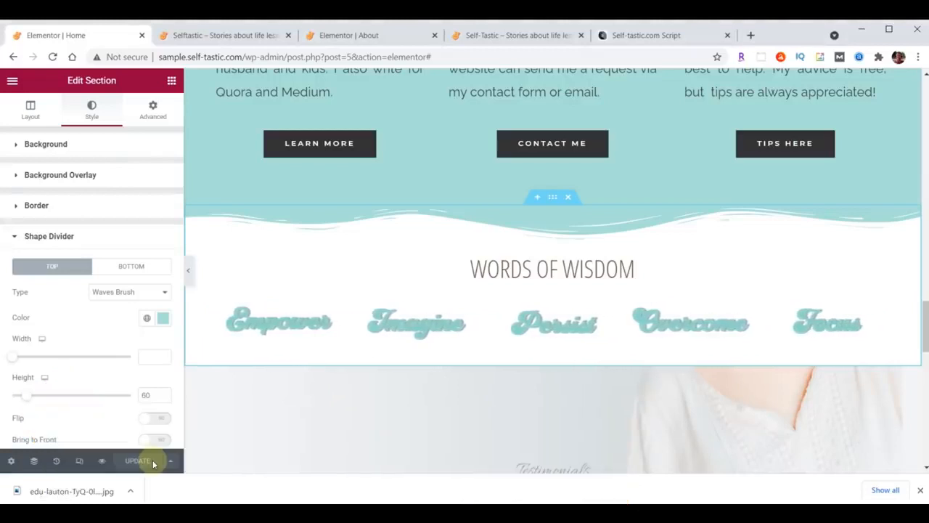
Save the section as template 'Selftastic - Words of Wisdom' and close the library
left_click(544, 198)
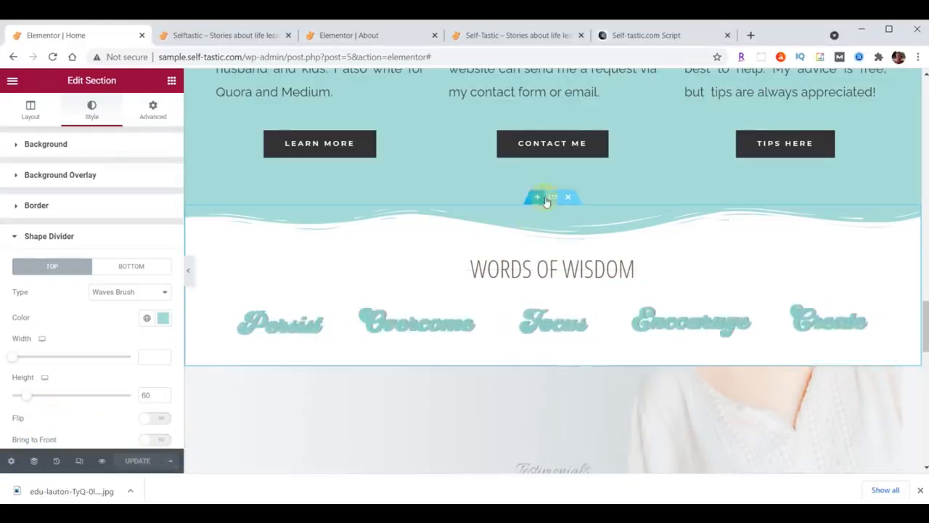
right_click(551, 198)
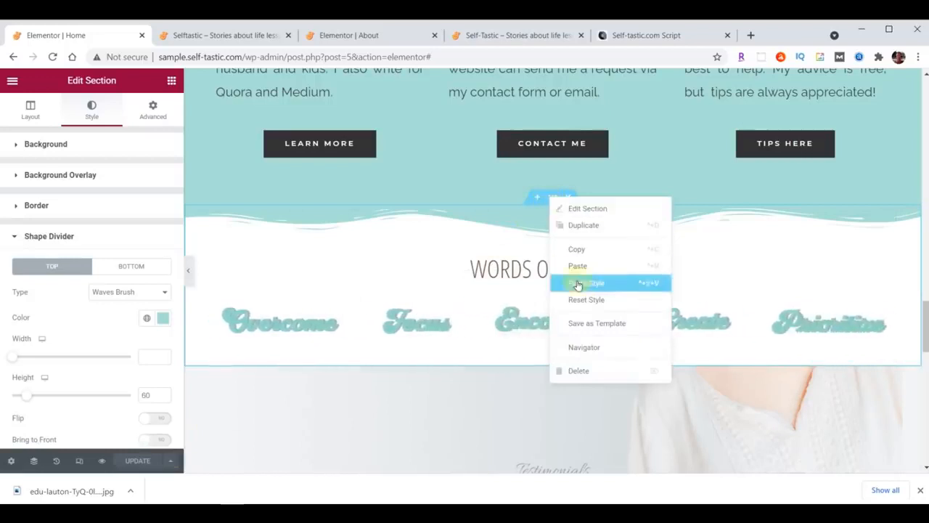
left_click(584, 325)
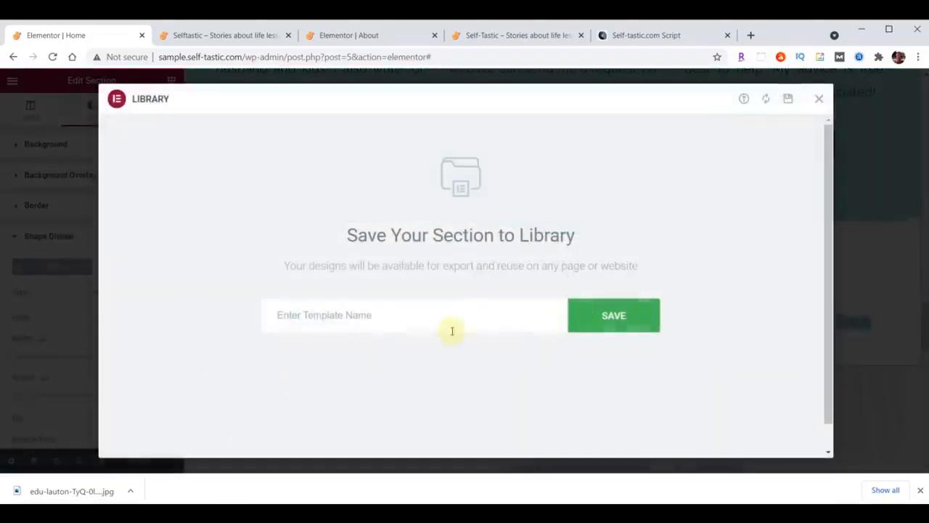
left_click(423, 321)
type("Selftastic - Words of Wisdom")
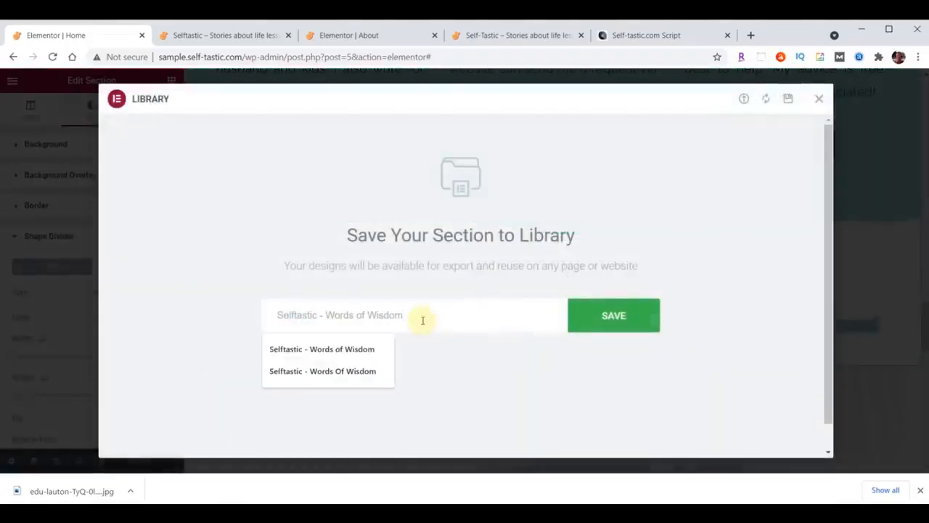
left_click(616, 318)
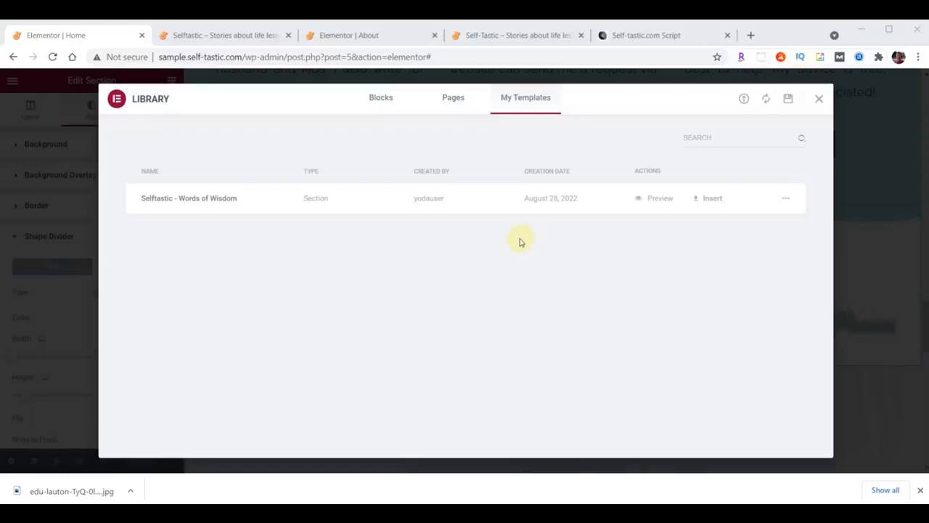
left_click(820, 103)
left_click(435, 35)
Reload the live Selftastic home page and scroll down to view the wave divider
left_click(239, 35)
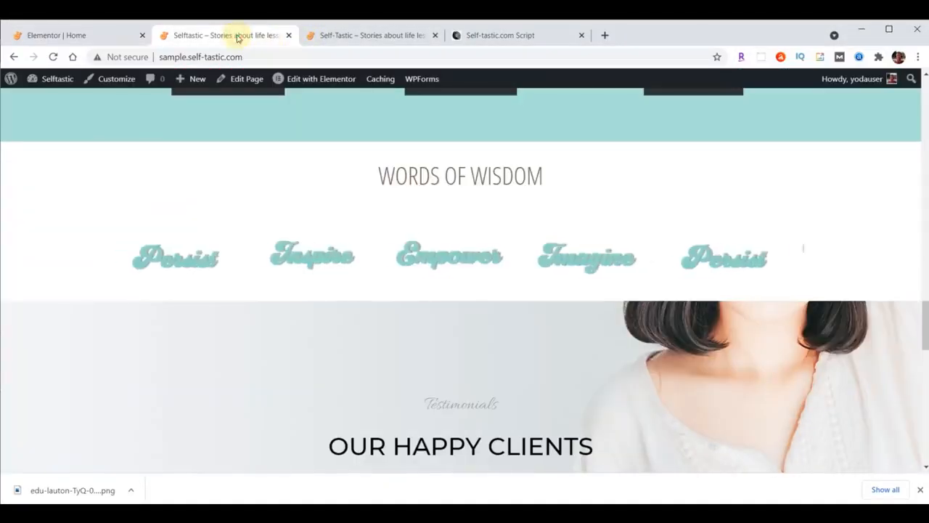
left_click(53, 57)
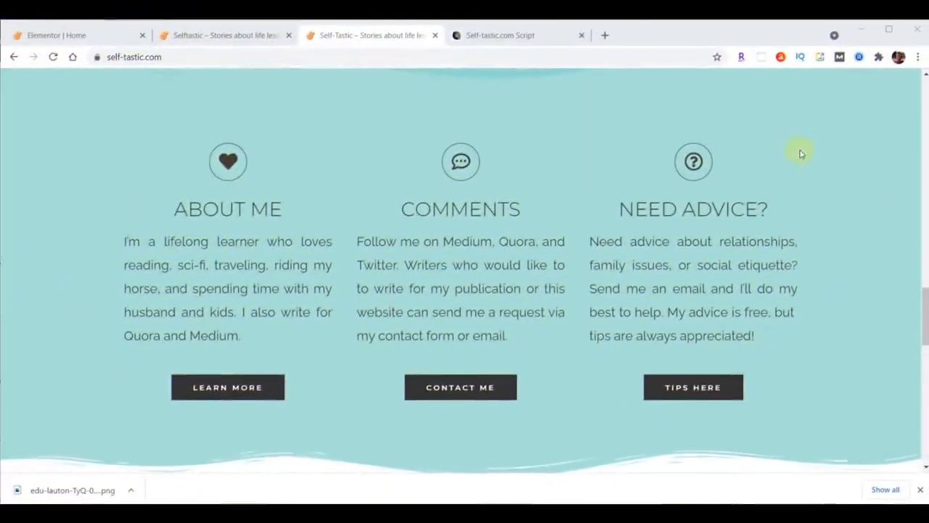
scroll(801, 153, "down", 7)
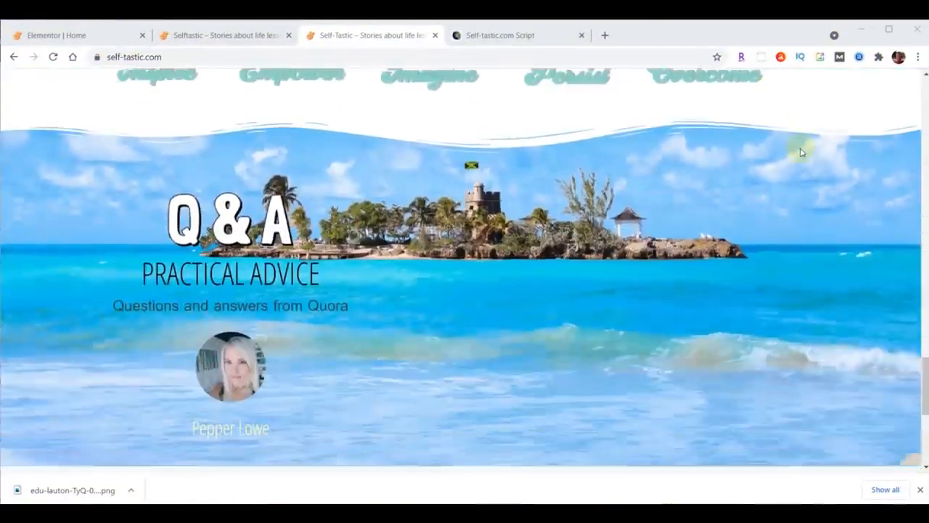
scroll(801, 153, "down", 1)
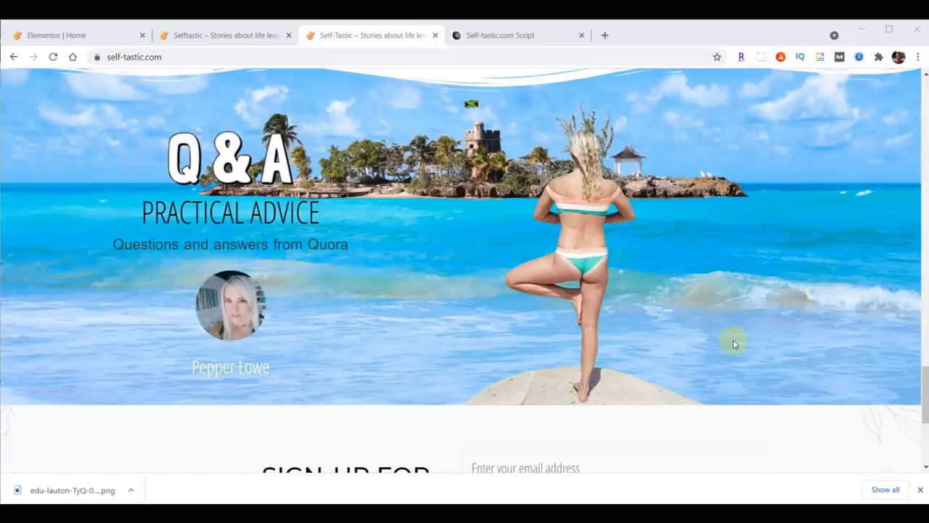
Back in the home page editor, copy the Learn More button
left_click(74, 34)
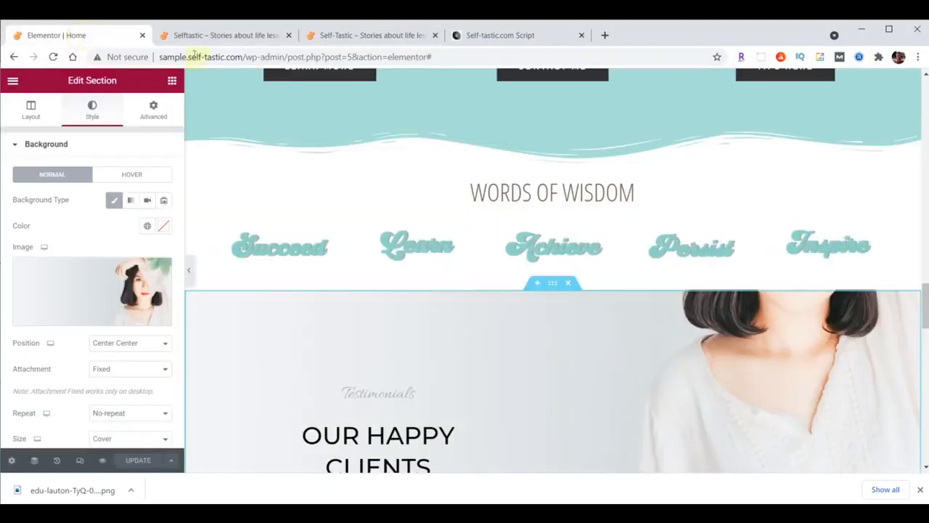
left_click_drag(927, 307, 926, 330)
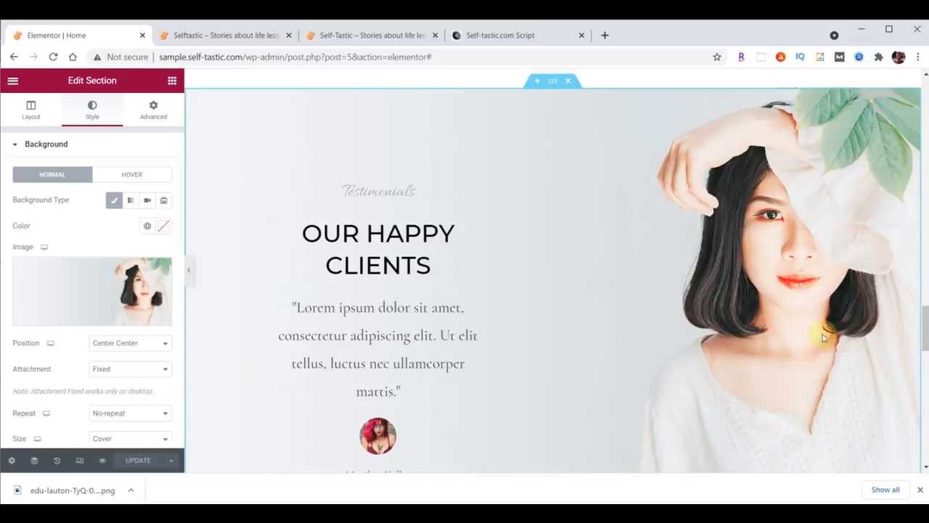
scroll(530, 326, "up", 6)
scroll(521, 281, "up", 2)
right_click(338, 290)
left_click(375, 340)
Paste the button below the testimonial, then delete the Our Happy Clients section
scroll(465, 328, "down", 8)
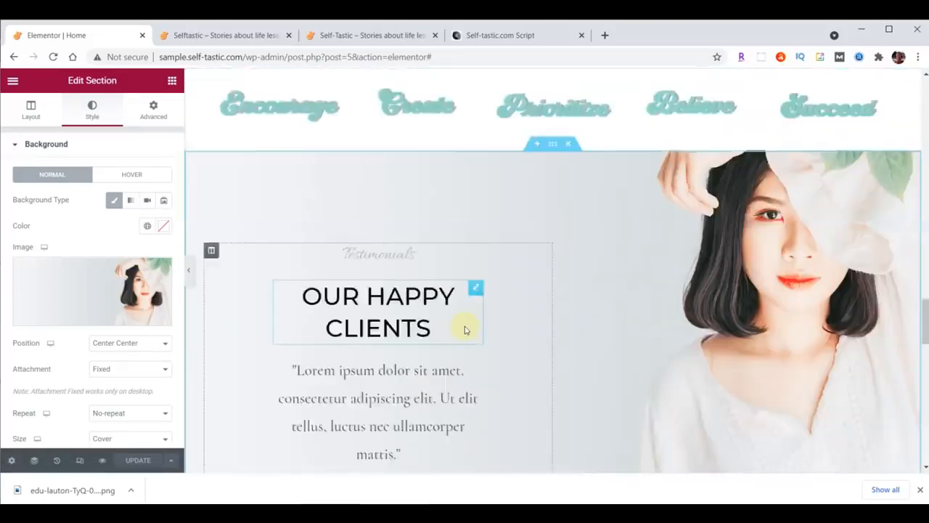
right_click(384, 261)
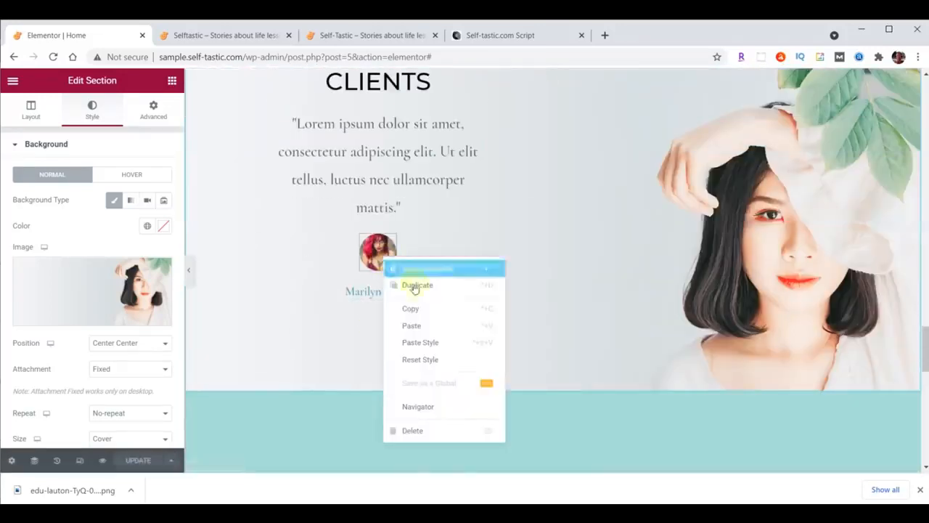
left_click(427, 331)
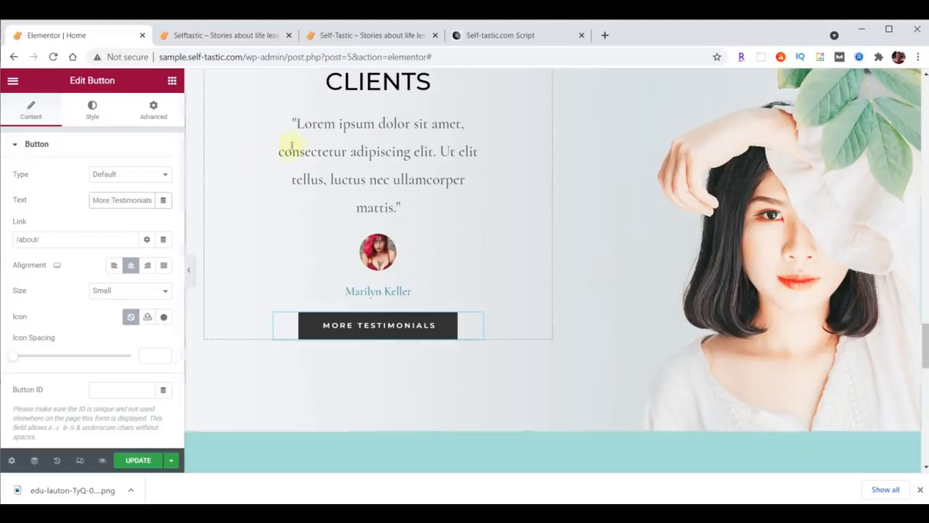
scroll(504, 335, "up", 3)
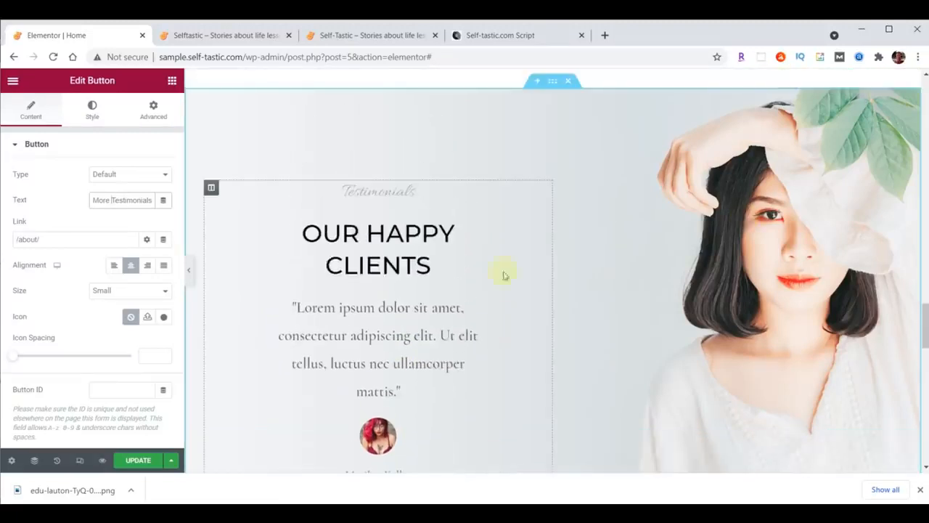
left_click(568, 82)
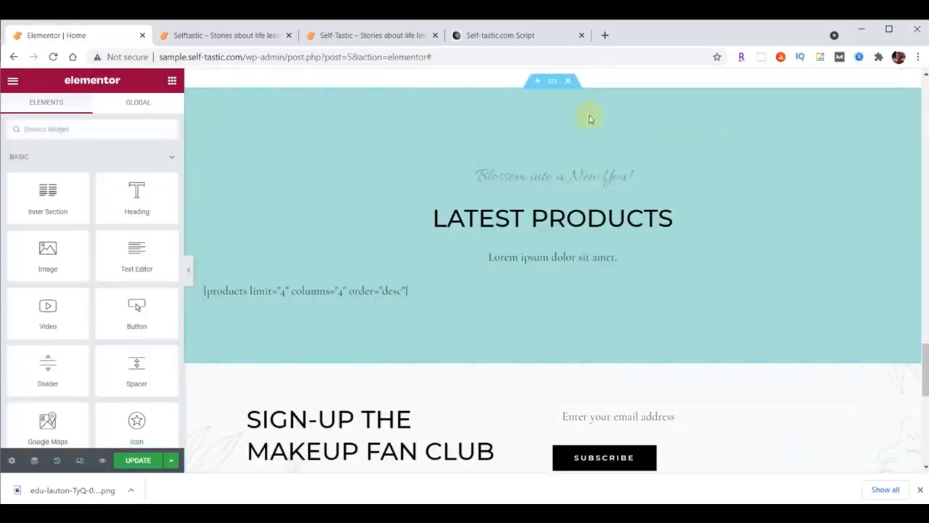
Delete Latest Products and insert a two-column section above the sign-up
left_click(567, 82)
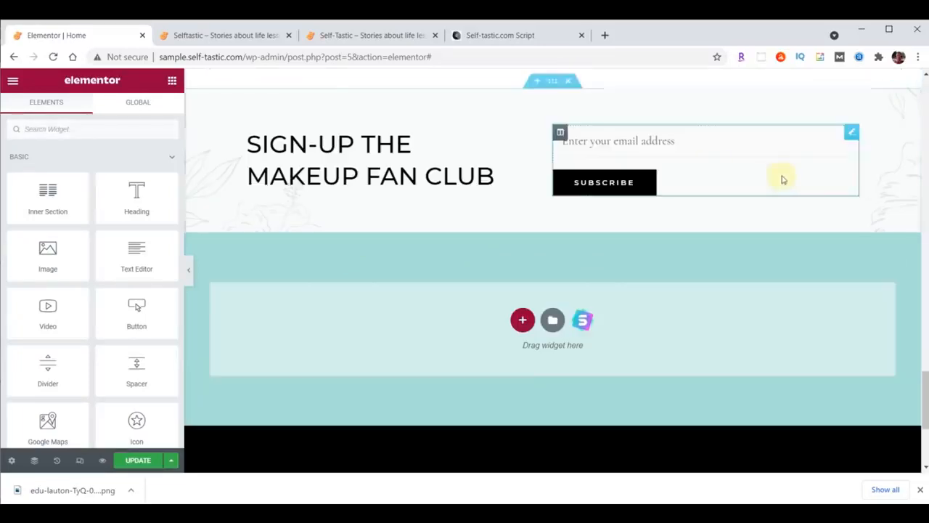
scroll(783, 179, "up", 1)
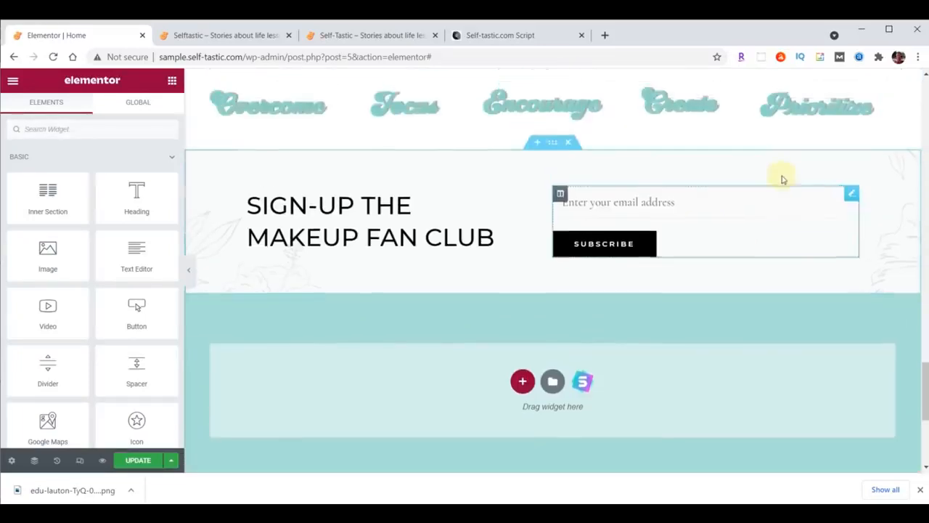
left_click(538, 145)
left_click_drag(927, 356, 926, 369)
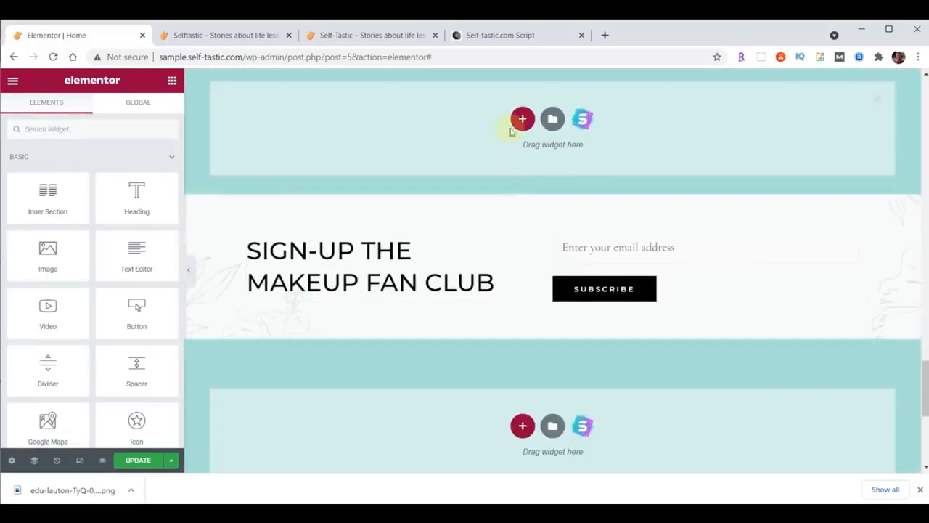
left_click(522, 119)
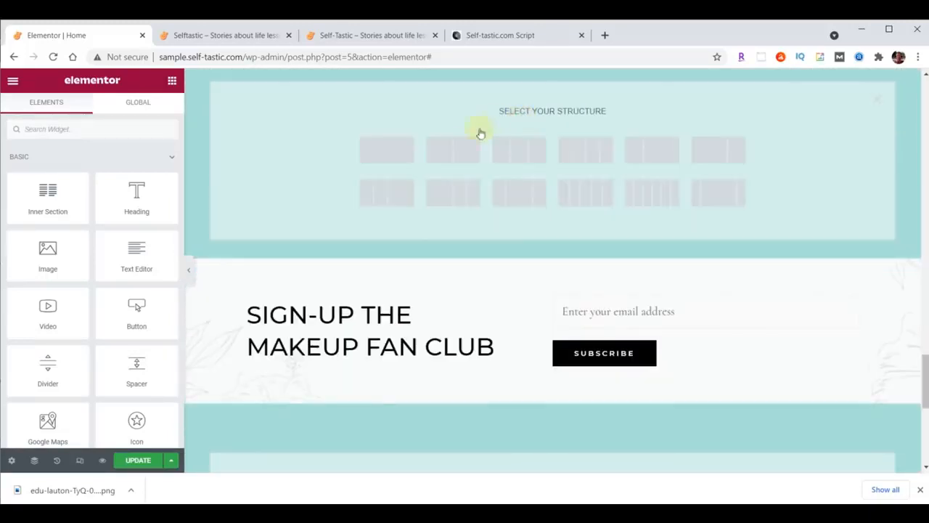
left_click(466, 154)
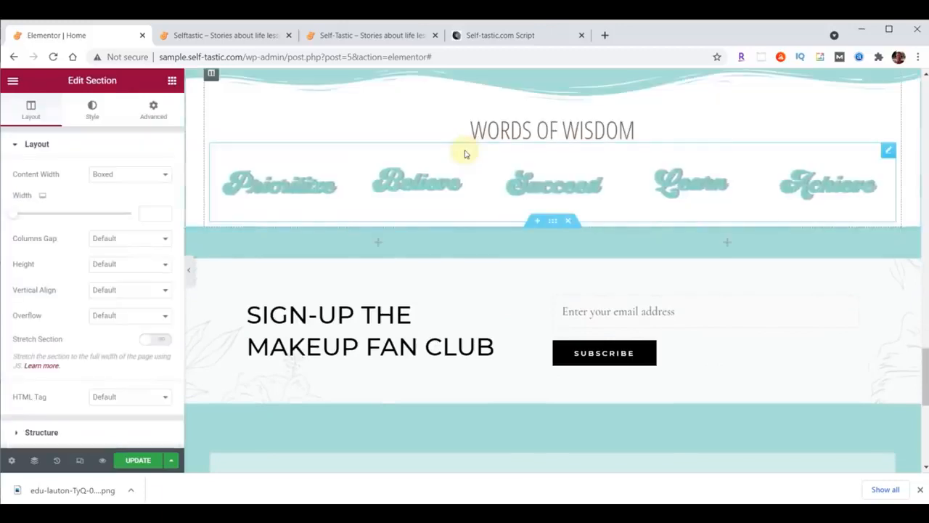
Make the new section Full Width and set its left column width to 55%
scroll(799, 260, "down", 2)
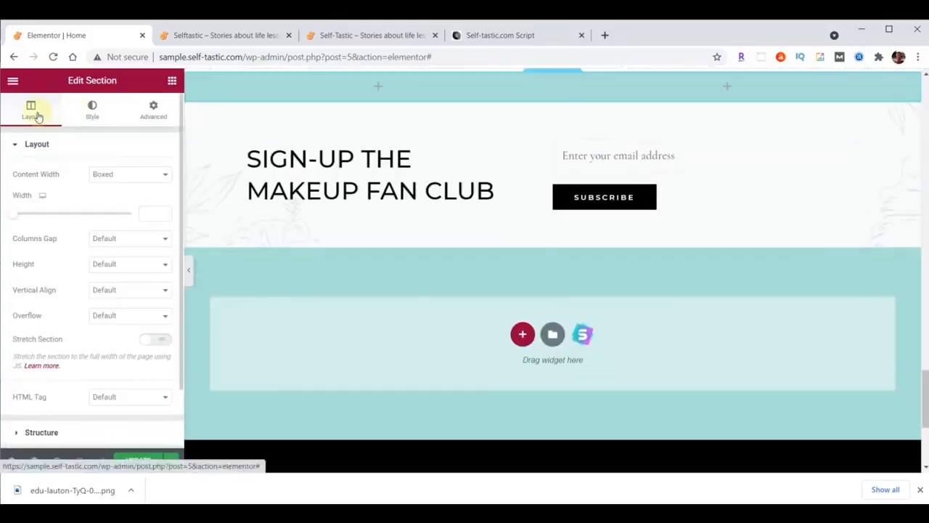
left_click(111, 175)
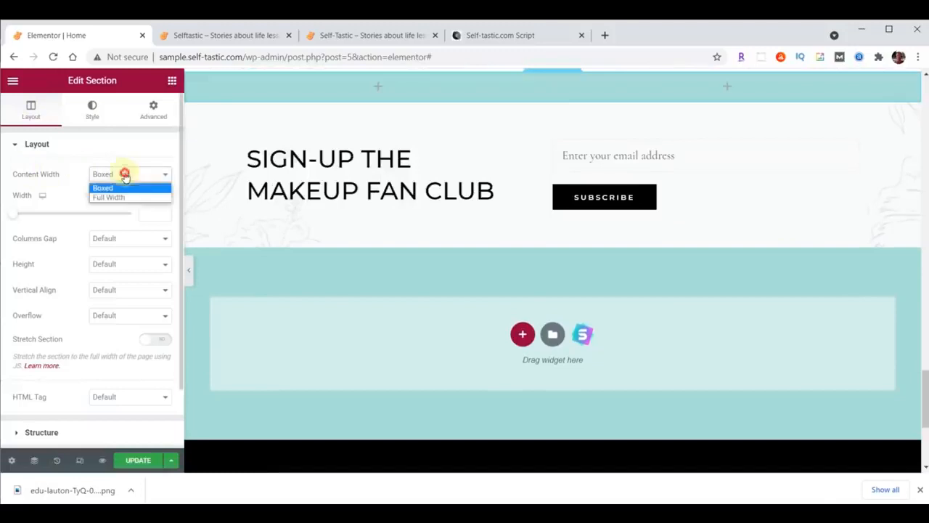
left_click(118, 198)
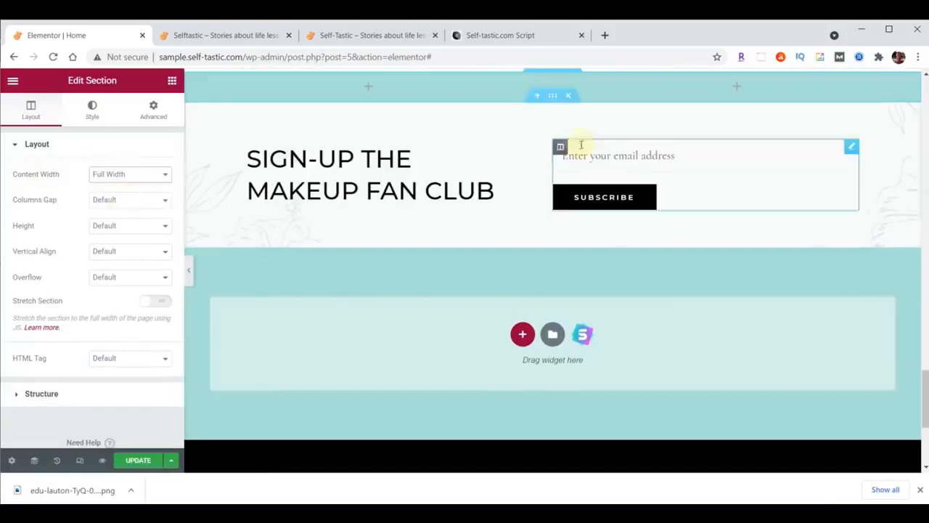
left_click(191, 79)
left_click(143, 172)
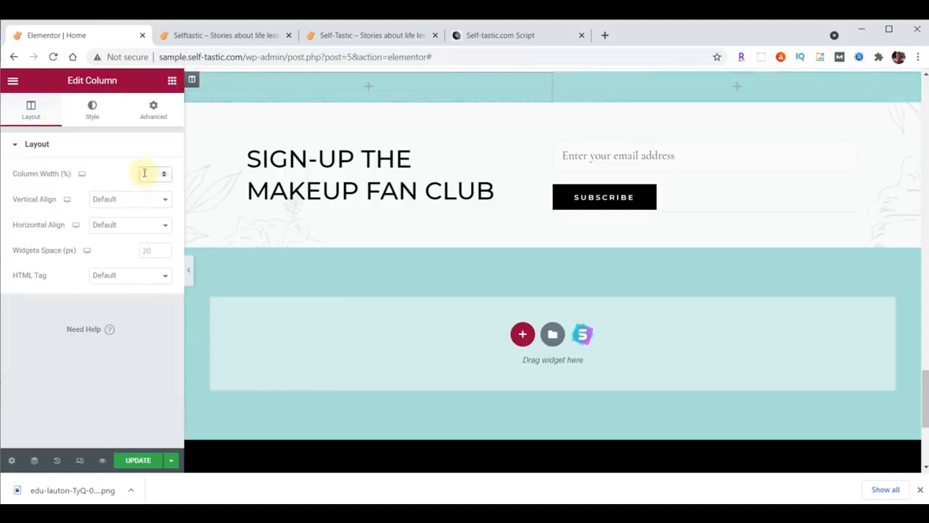
type("55")
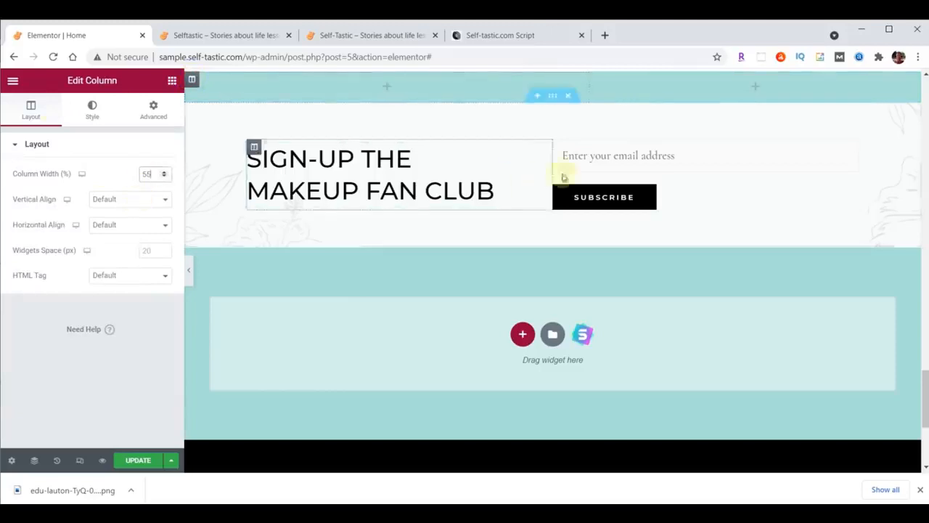
scroll(554, 84, "up", 1)
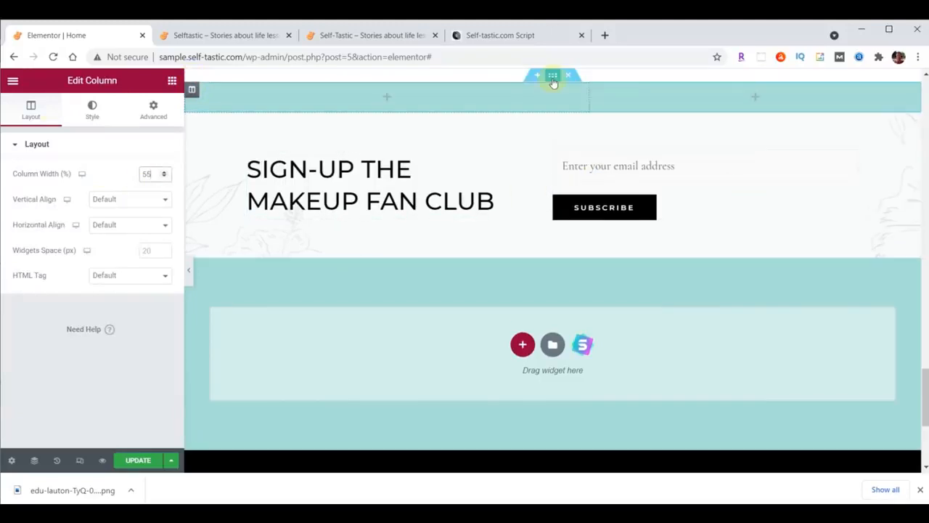
left_click(553, 76)
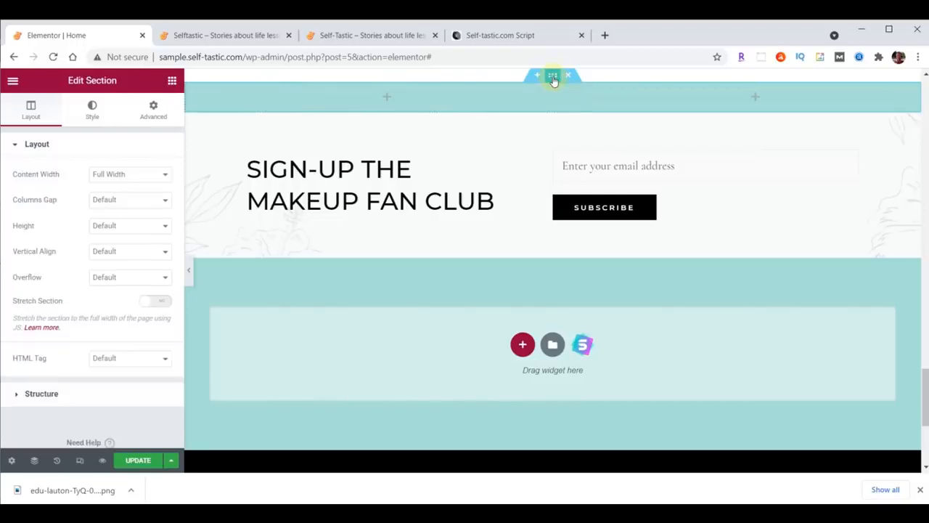
Upload practical-advice-beach.png and set it as the section's classic background image
left_click(93, 109)
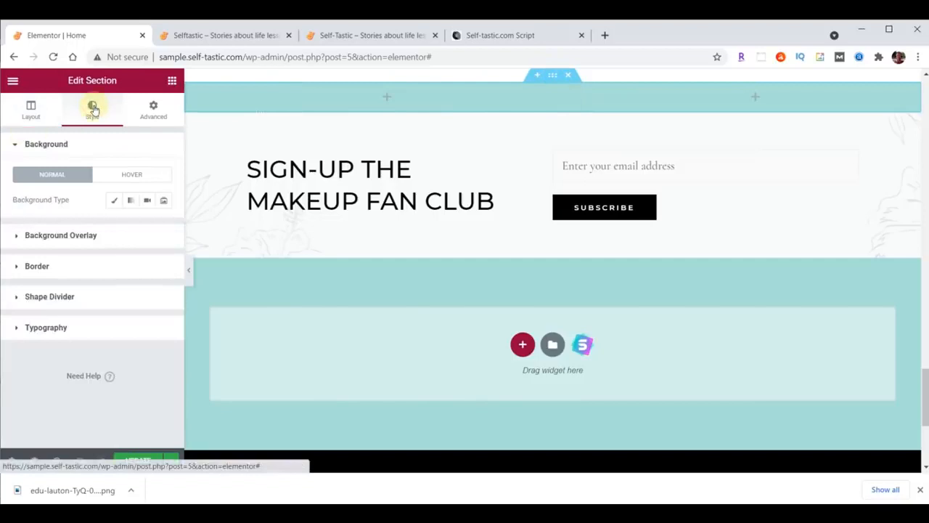
left_click(112, 202)
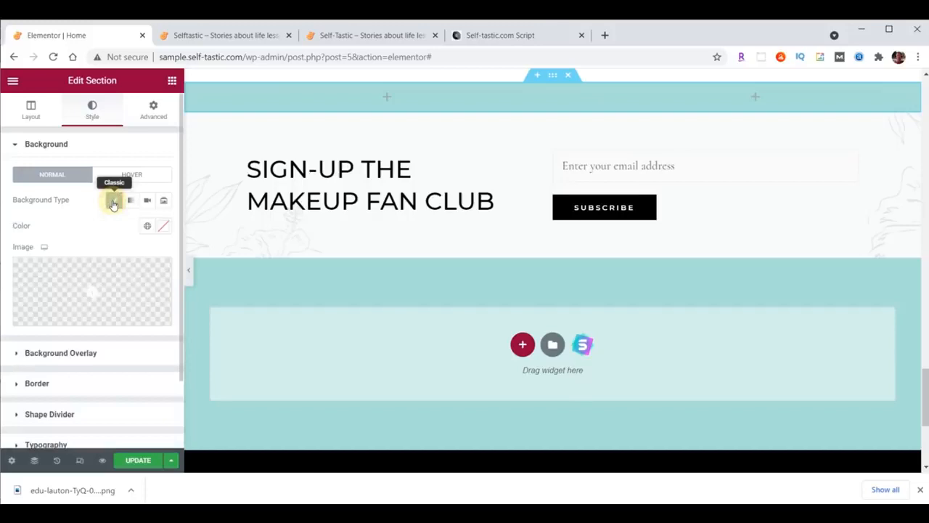
left_click(100, 285)
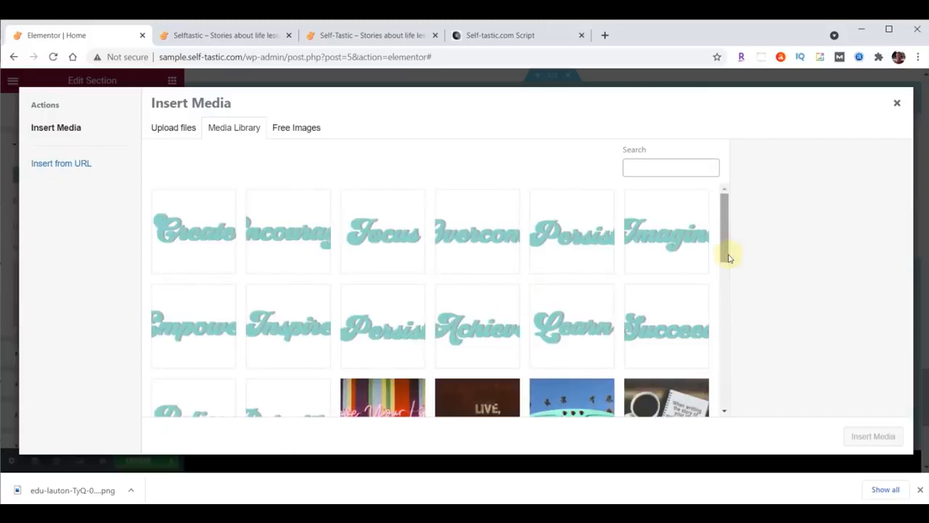
left_click(538, 514)
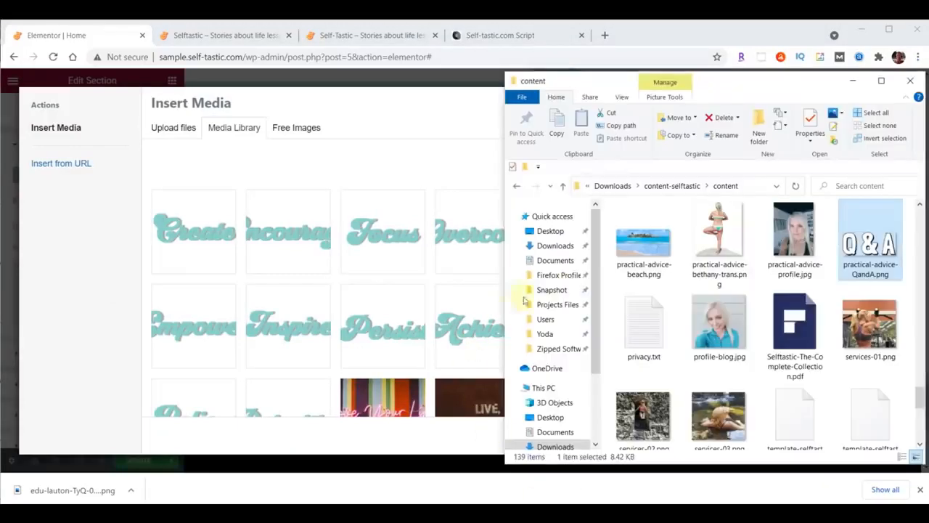
left_click_drag(654, 250, 326, 248)
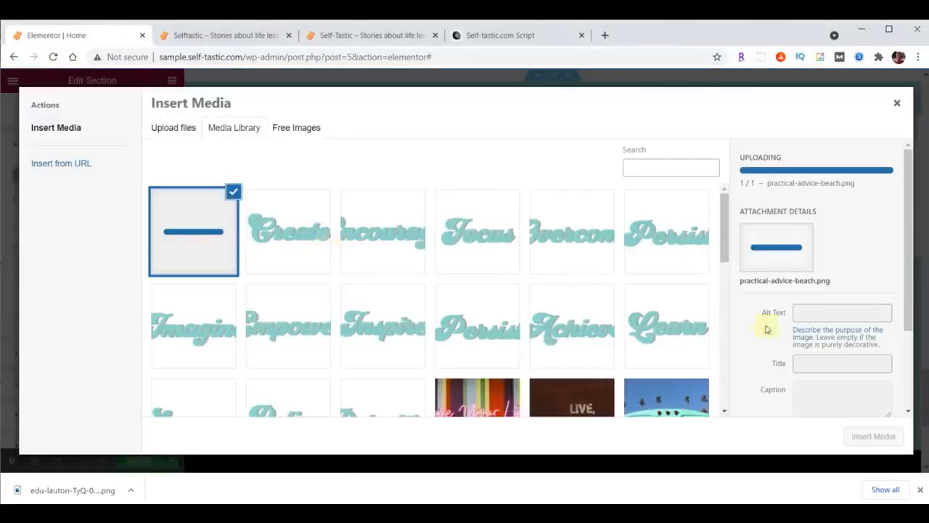
left_click(873, 435)
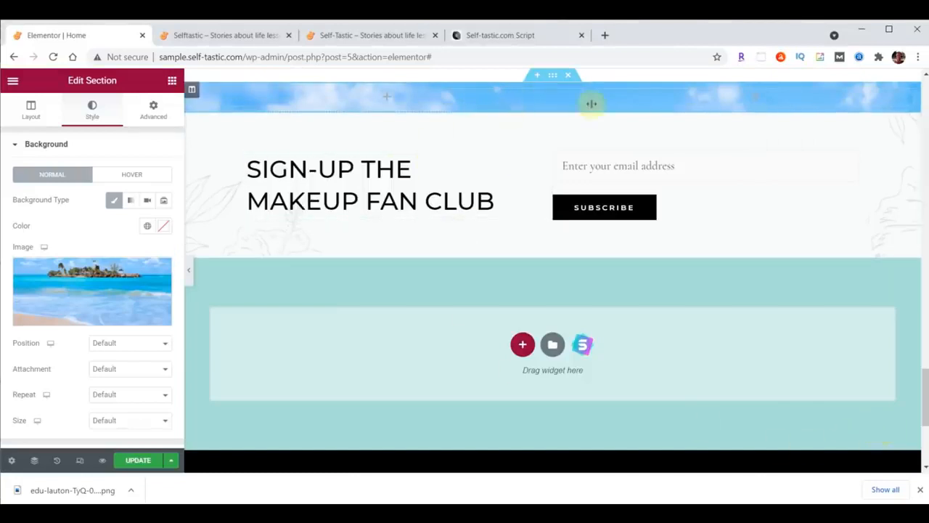
Position the beach background at Top Center with size Cover
left_click(106, 344)
left_click(109, 393)
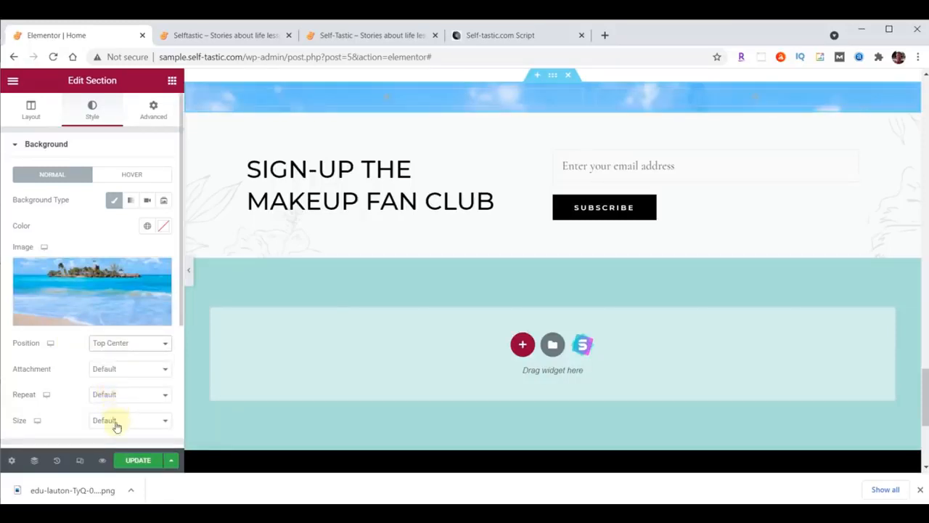
left_click(119, 423)
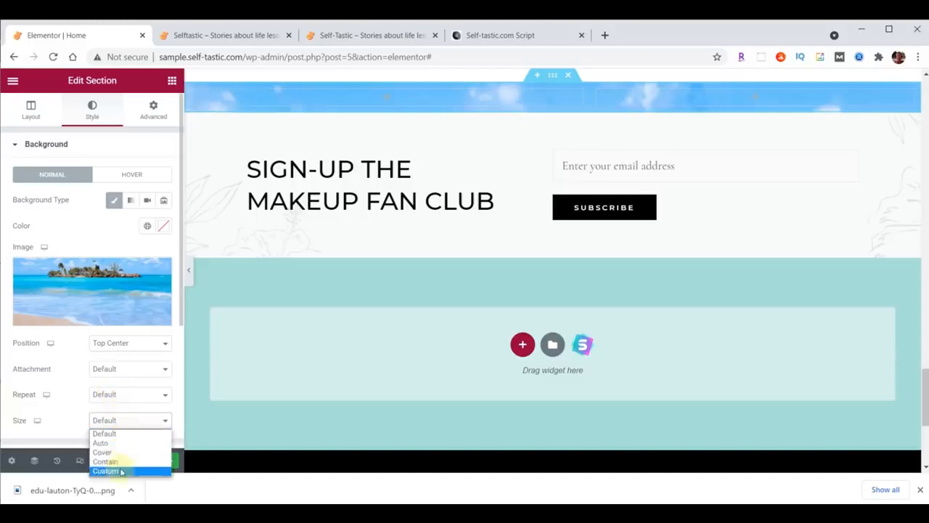
left_click(121, 453)
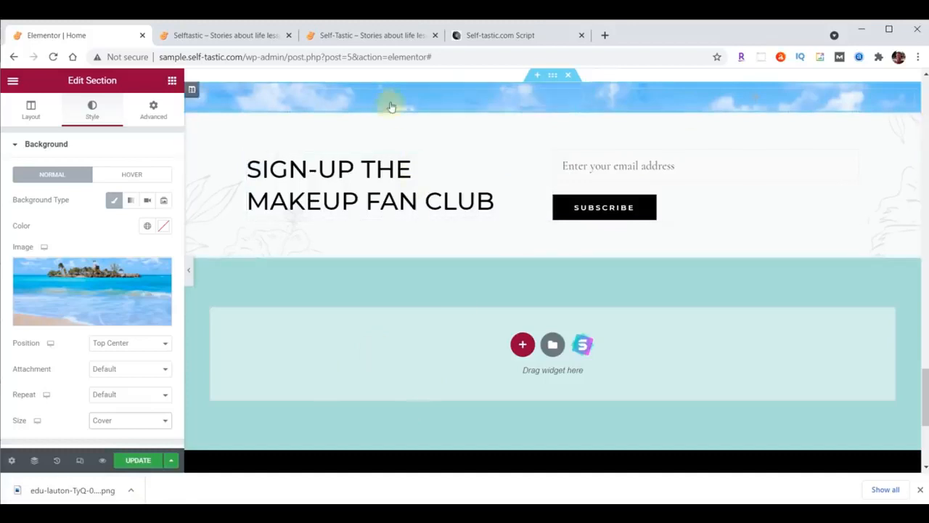
Add an Image widget to the beach section showing the uploaded Q&A picture
left_click(172, 81)
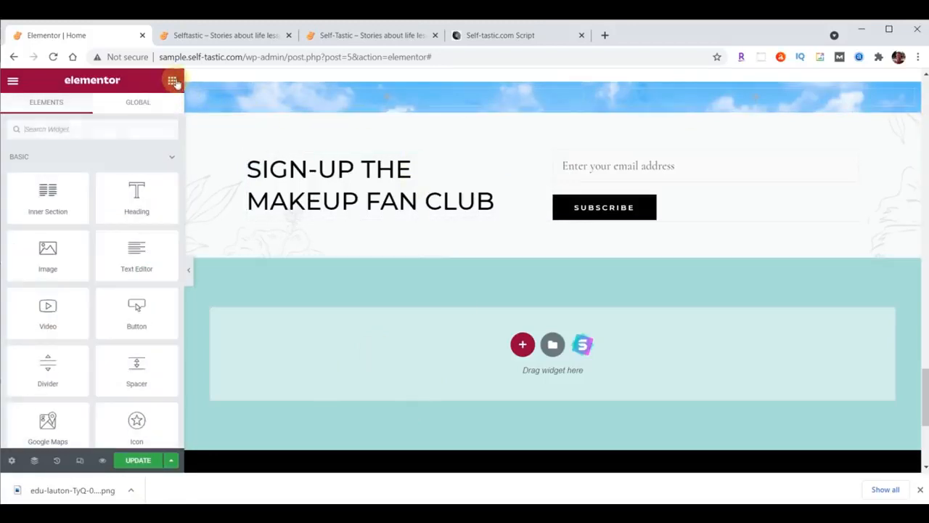
left_click_drag(47, 254, 381, 93)
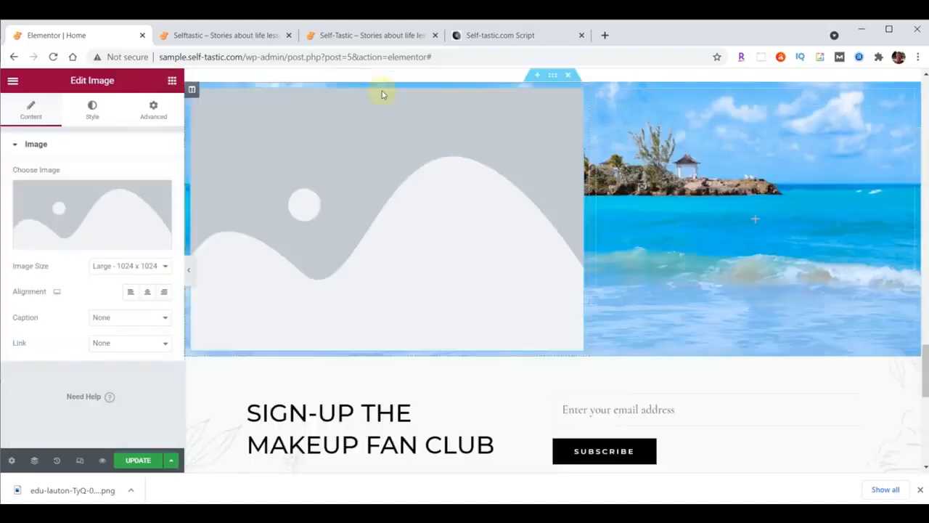
left_click(79, 209)
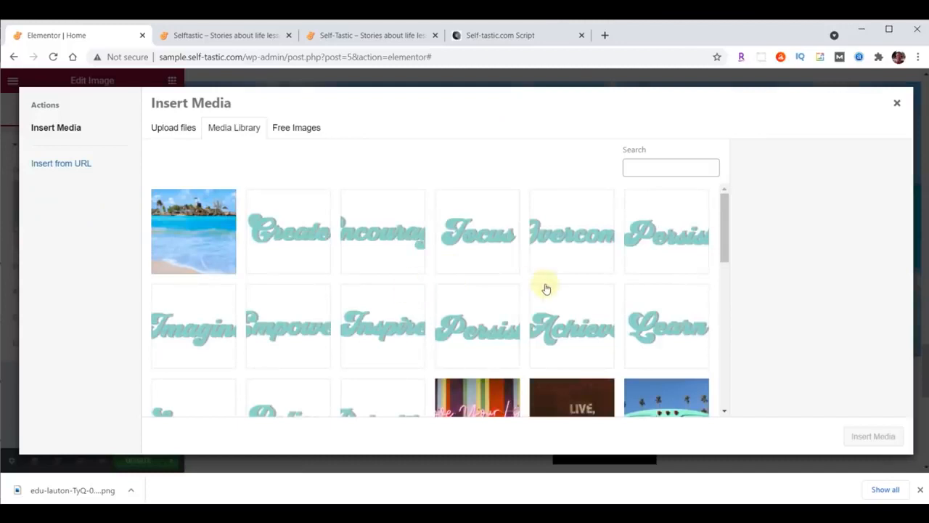
key("alt+Tab")
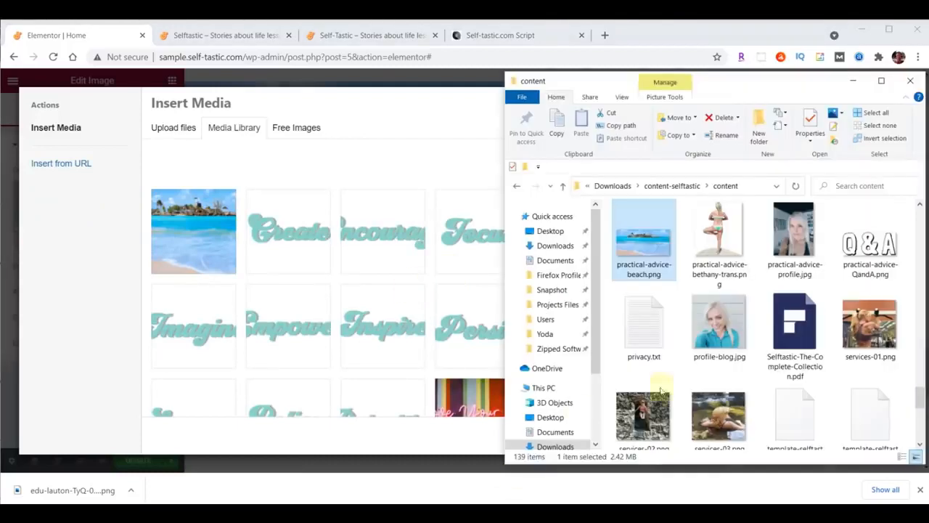
left_click_drag(871, 240, 298, 239)
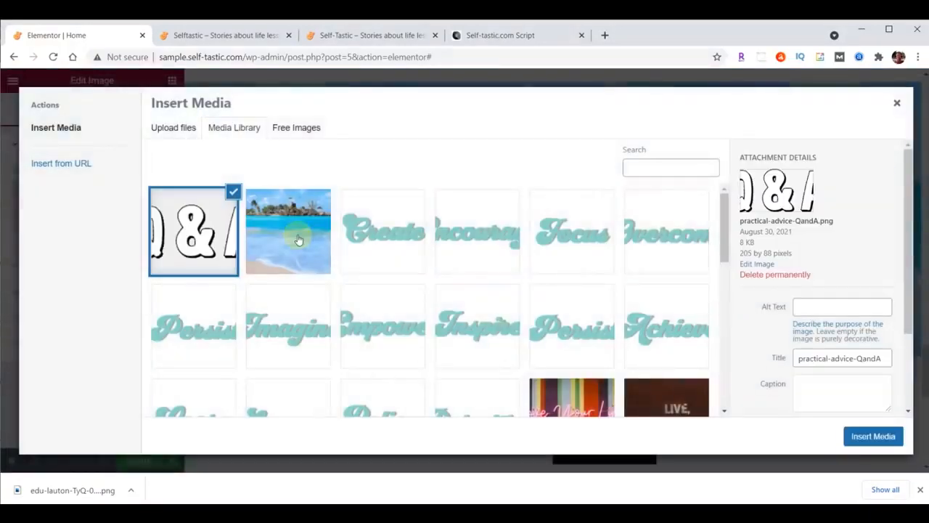
left_click(875, 436)
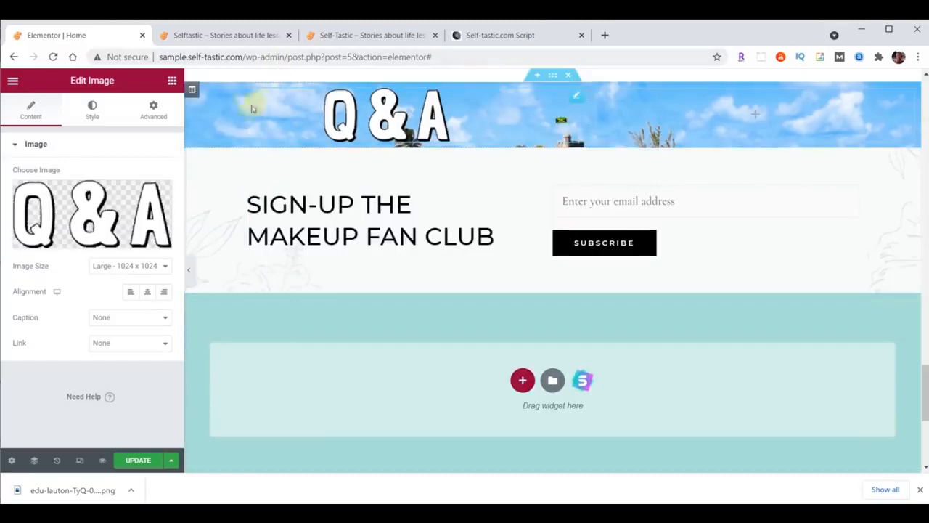
Give the image's column unlinked padding of 90 top and 40 bottom
left_click(193, 91)
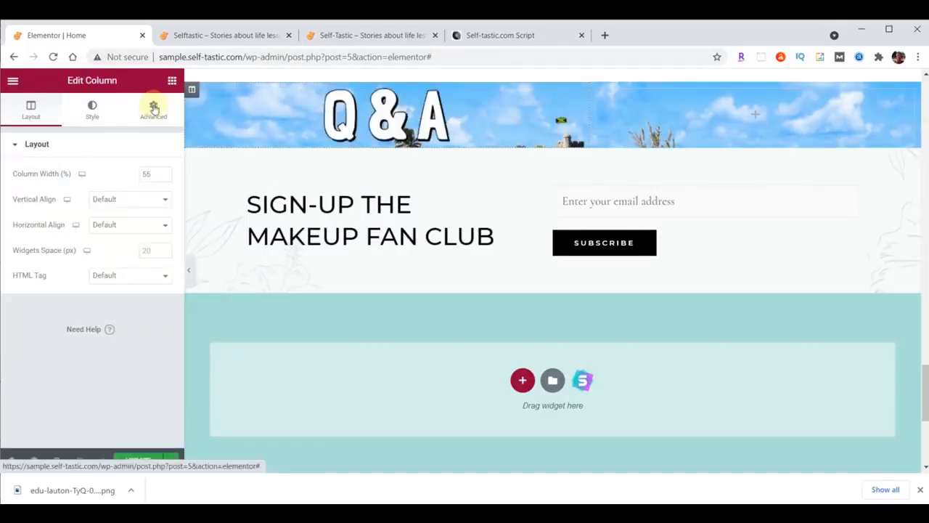
left_click(154, 109)
left_click(150, 237)
left_click(23, 240)
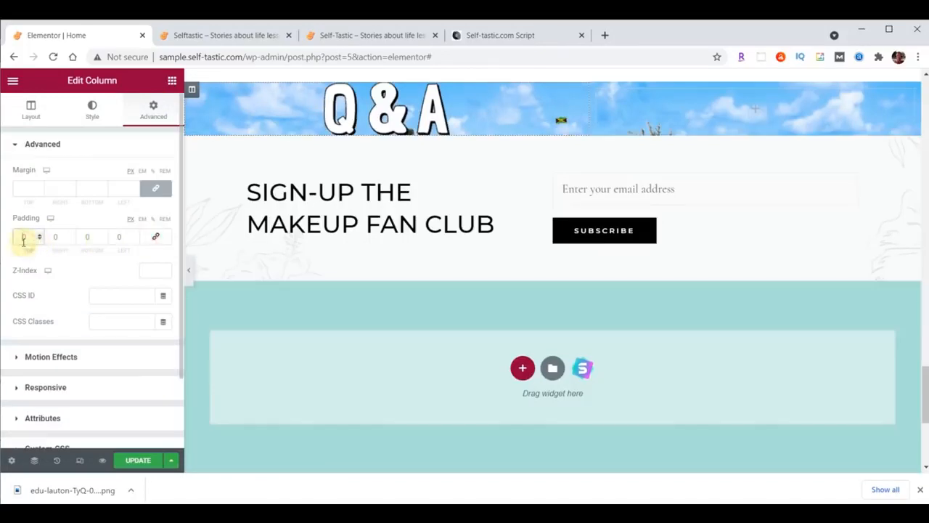
type("80")
left_click(84, 237)
type("4")
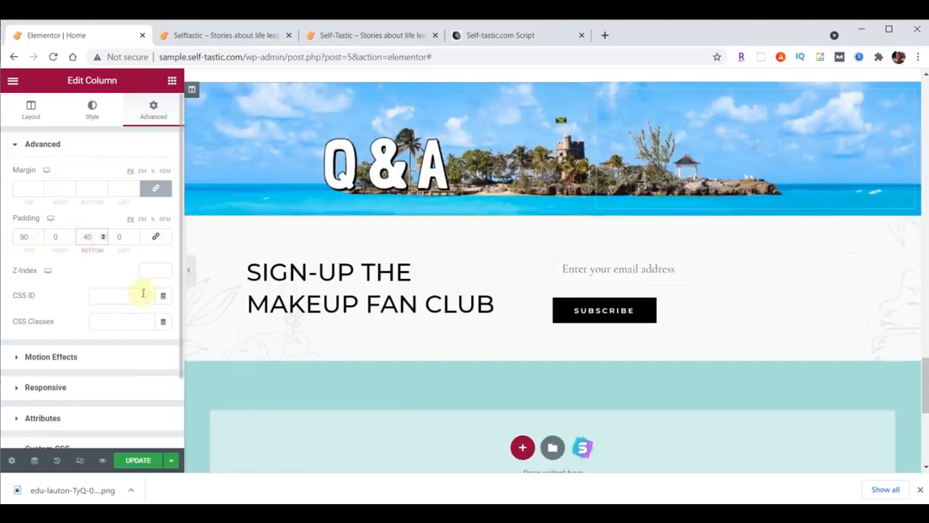
scroll(719, 223, "up", 3)
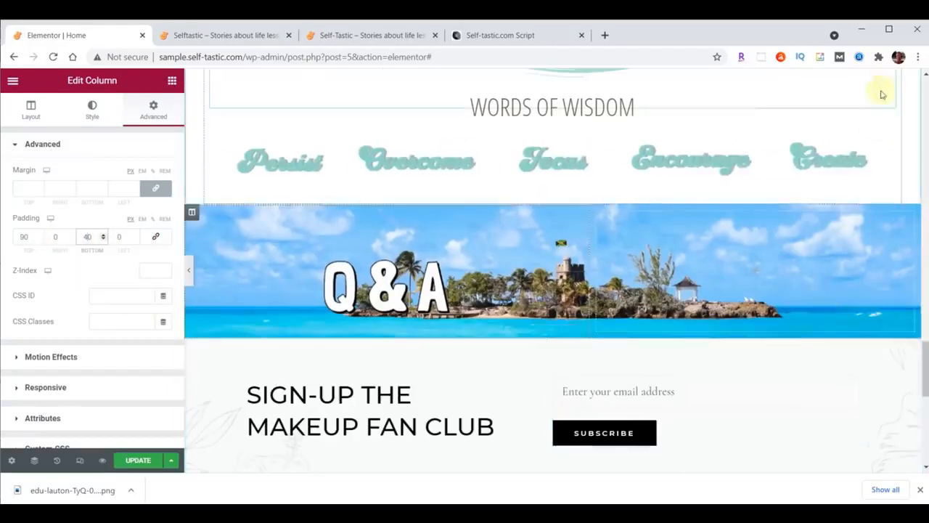
Copy the WORDS OF WISDOM heading and paste it below the Q&A image
right_click(889, 127)
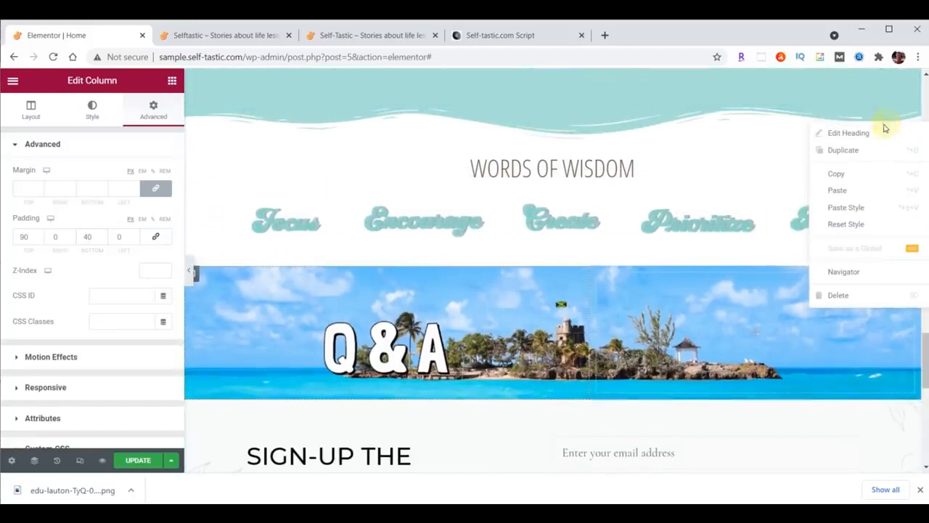
left_click(842, 175)
scroll(835, 188, "down", 3)
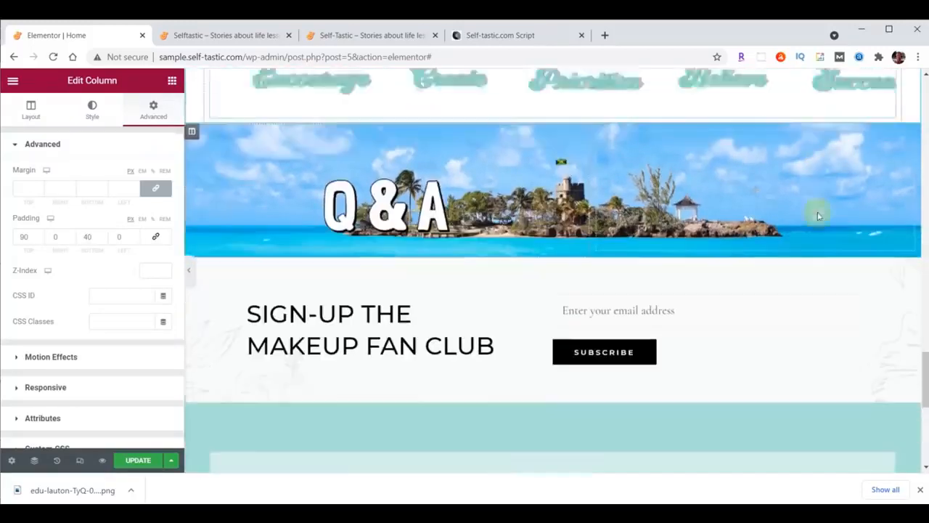
right_click(438, 176)
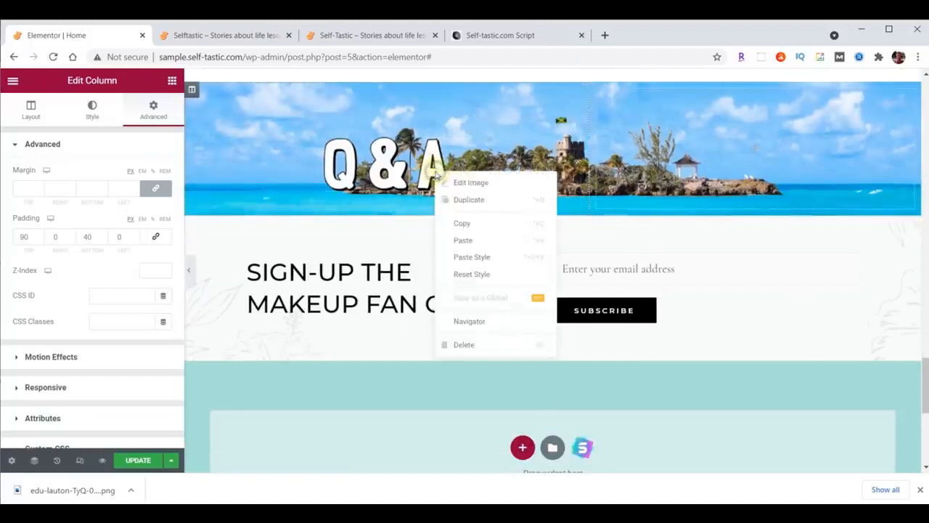
left_click(469, 239)
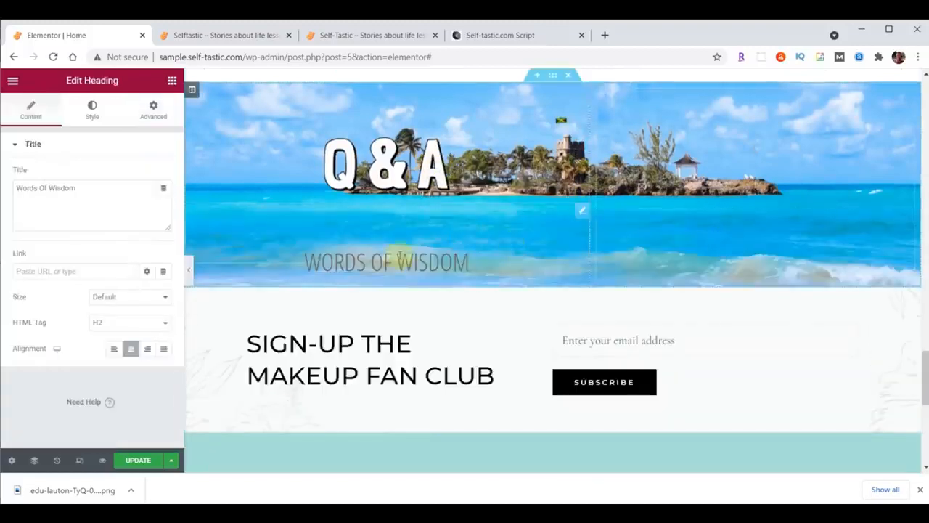
Style the pasted heading with text colour #000000 and font size 50
left_click(102, 118)
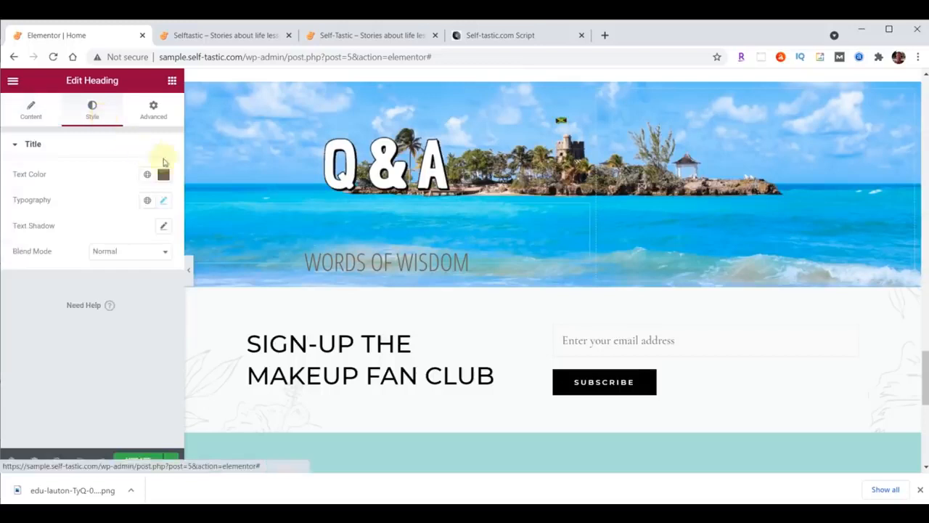
left_click(163, 175)
type("#0")
type("00000")
left_click(164, 175)
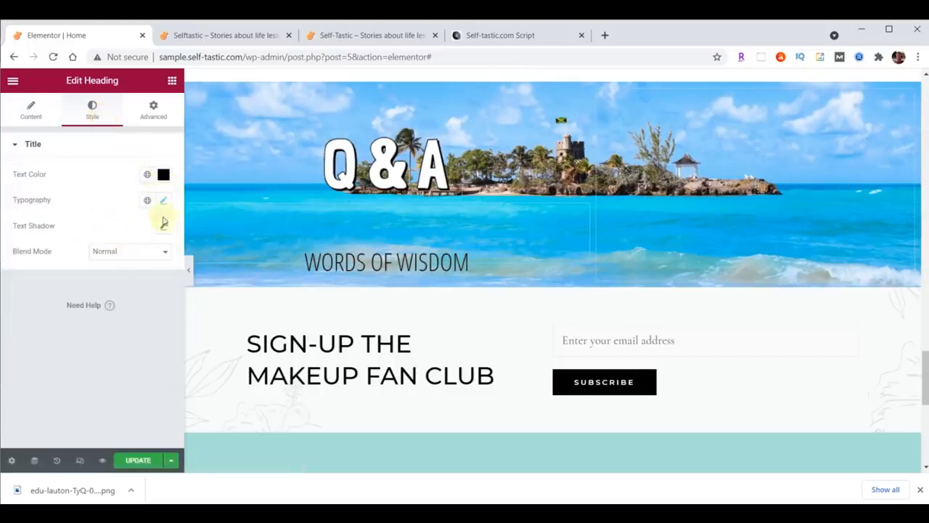
left_click(167, 202)
left_click(138, 295)
type("50")
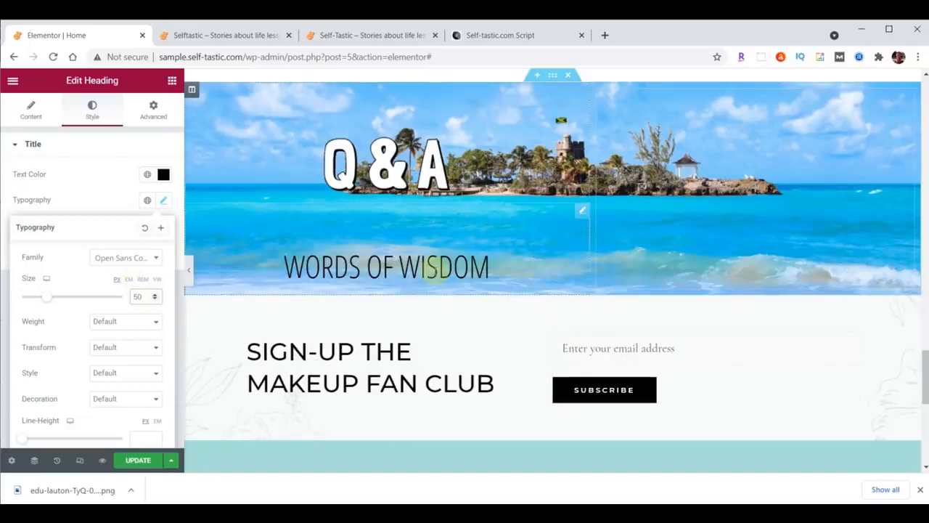
Search for the Testimonial widget and place it below the heading
left_click(172, 81)
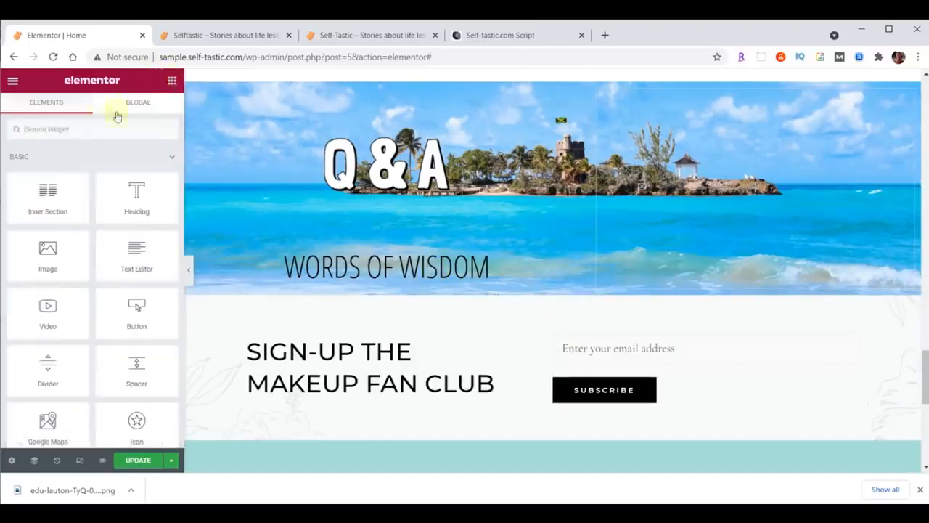
left_click(74, 128)
type("test")
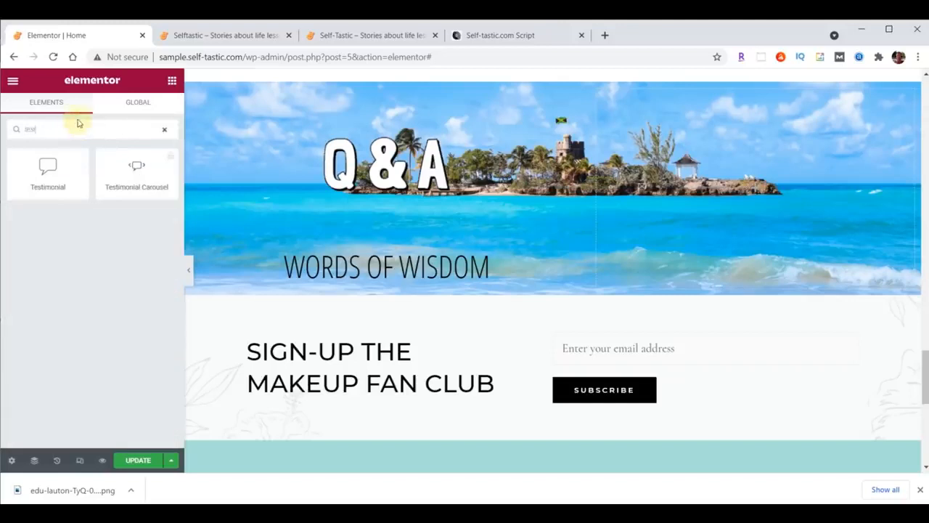
left_click_drag(48, 166, 420, 274)
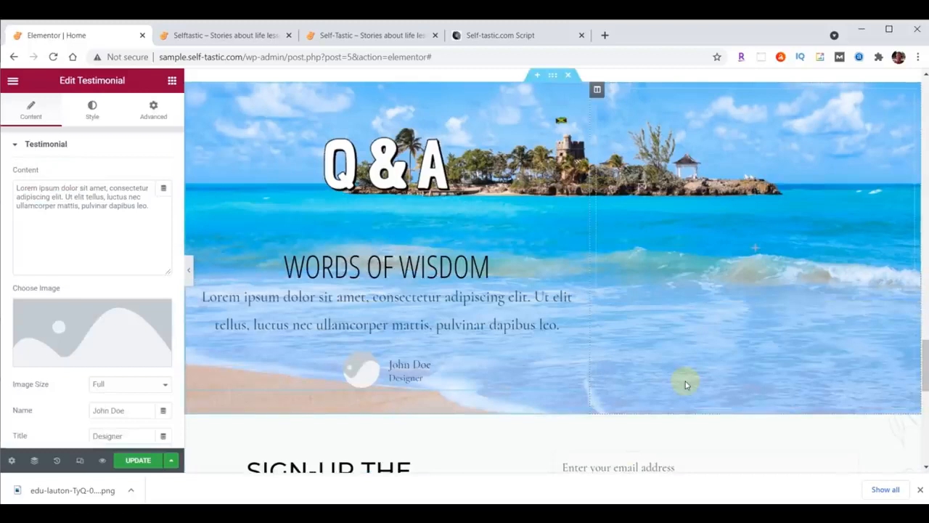
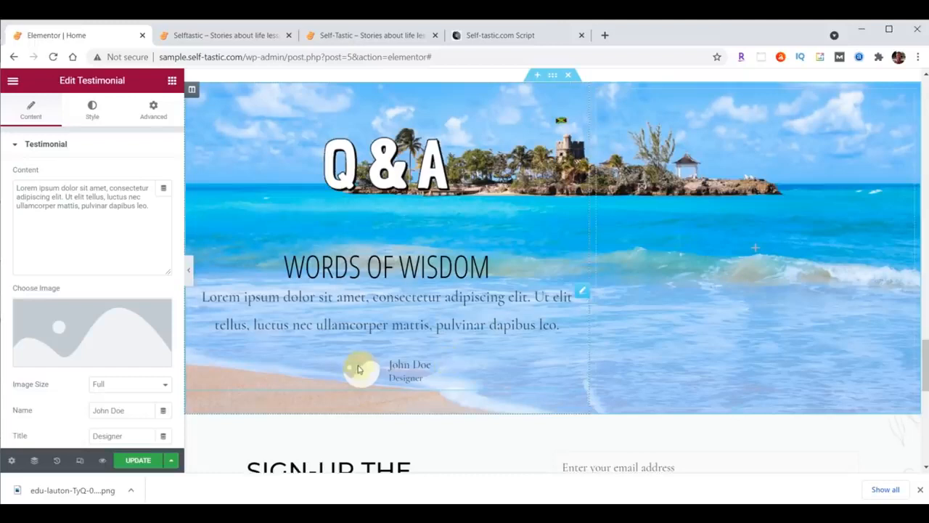
Upload practical-advice-profile.jpg and insert it as the testimonial's profile photo
left_click(83, 331)
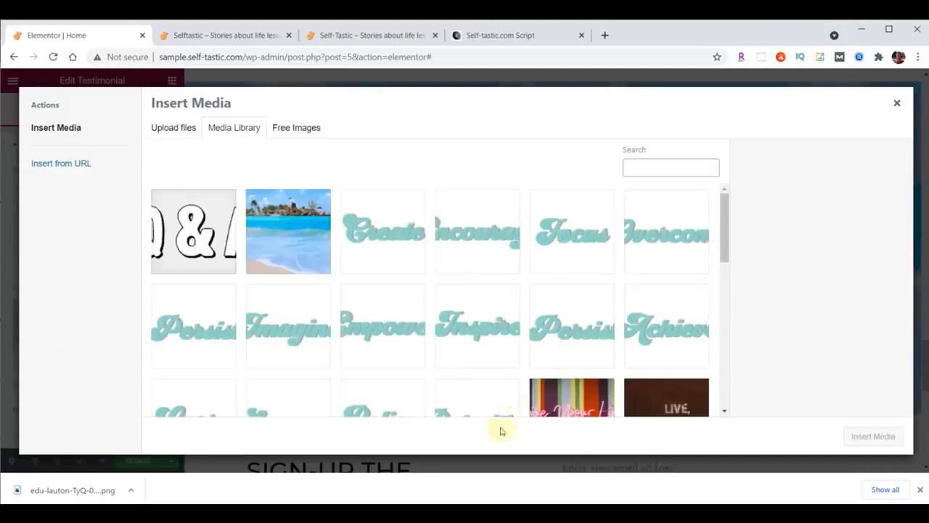
left_click(526, 515)
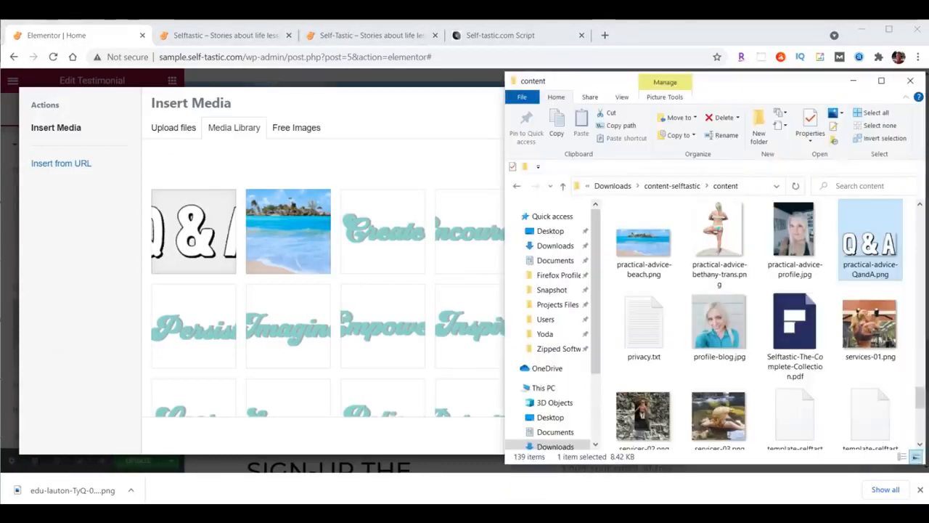
left_click(797, 240)
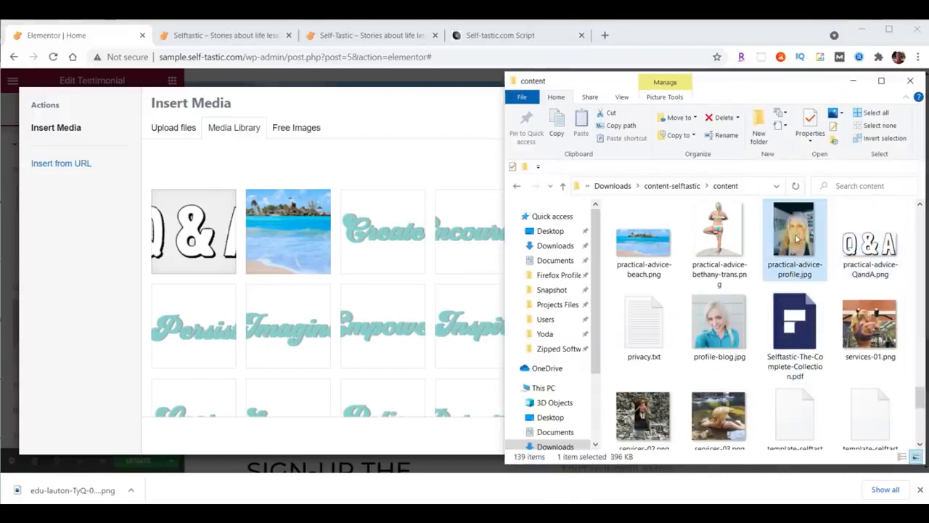
left_click_drag(796, 240, 268, 262)
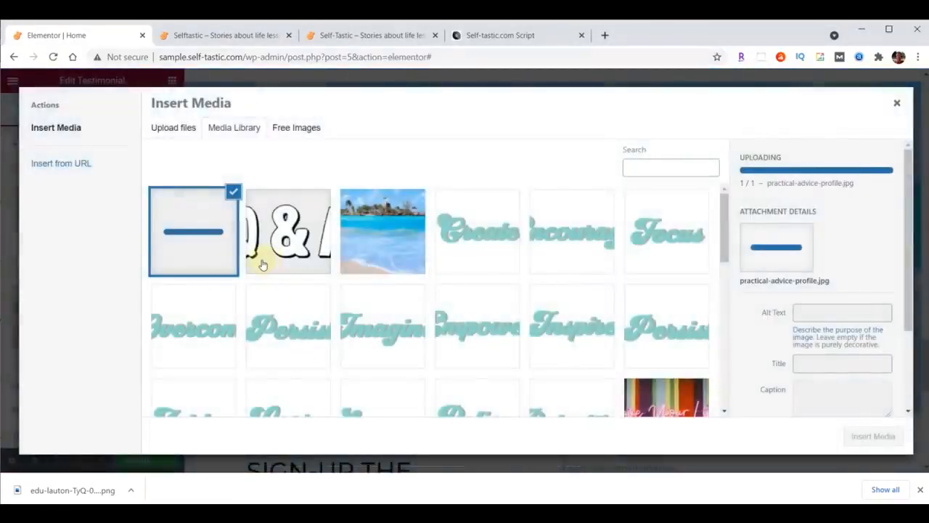
left_click(875, 438)
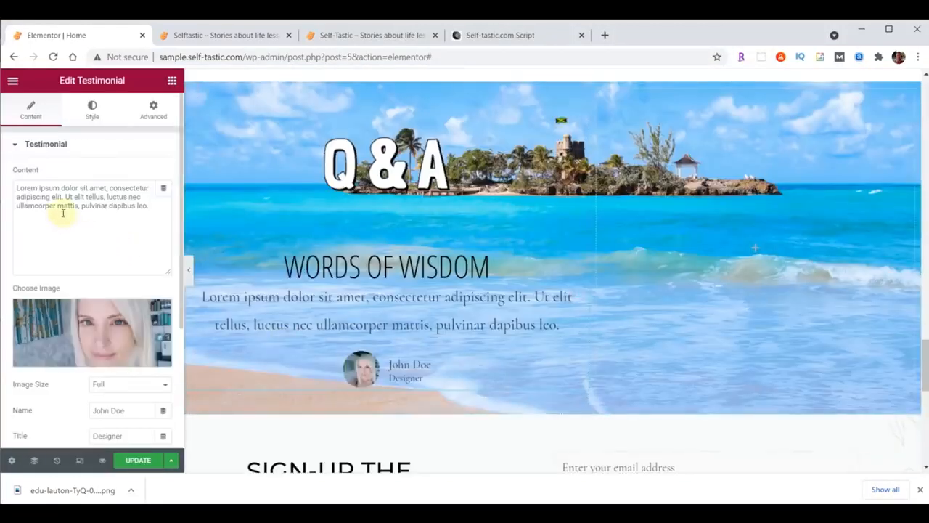
Replace the placeholder text with 'Questions and answers from Quora' and paste in the author's name
left_click_drag(15, 188, 141, 205)
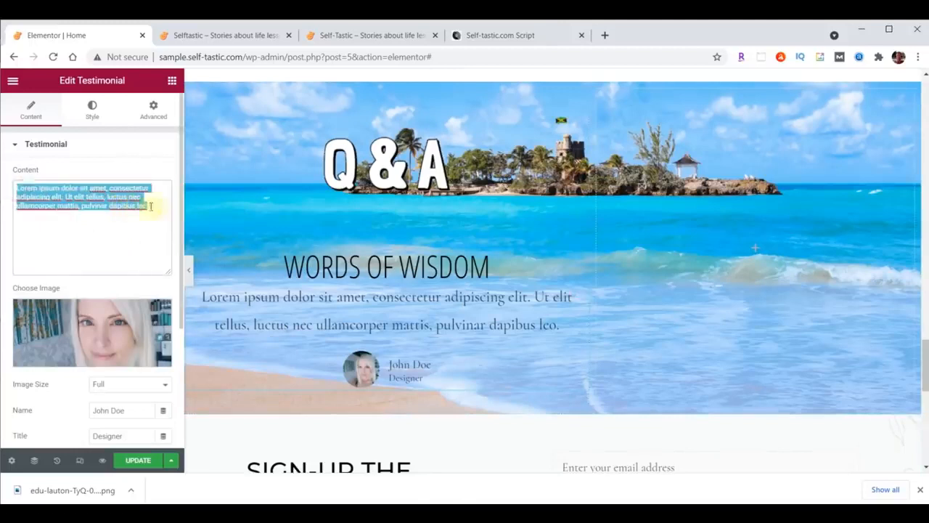
type("Questions and answers from Quora")
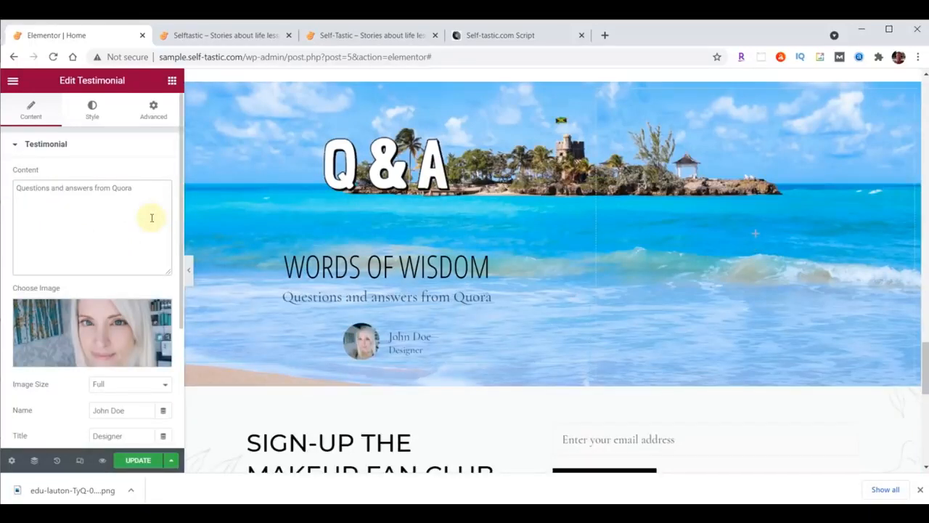
scroll(152, 218, "down", 2)
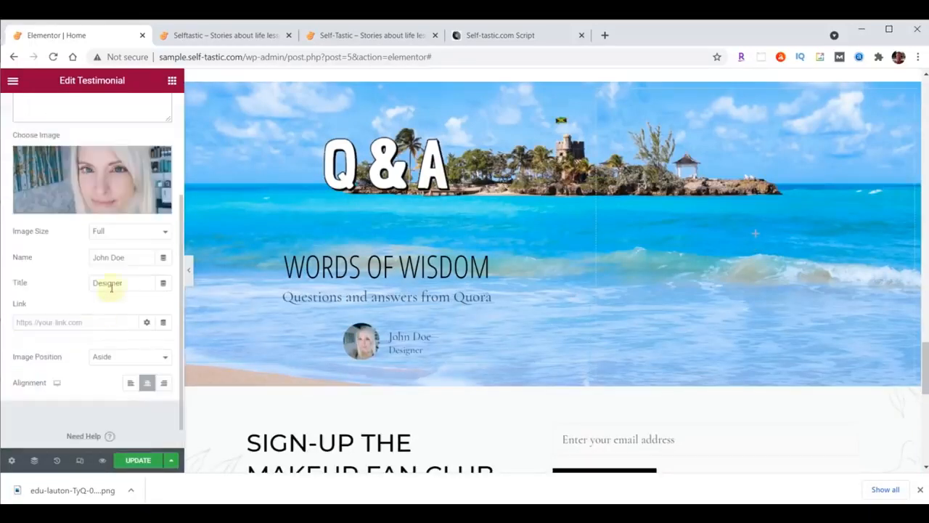
left_click_drag(133, 257, 50, 263)
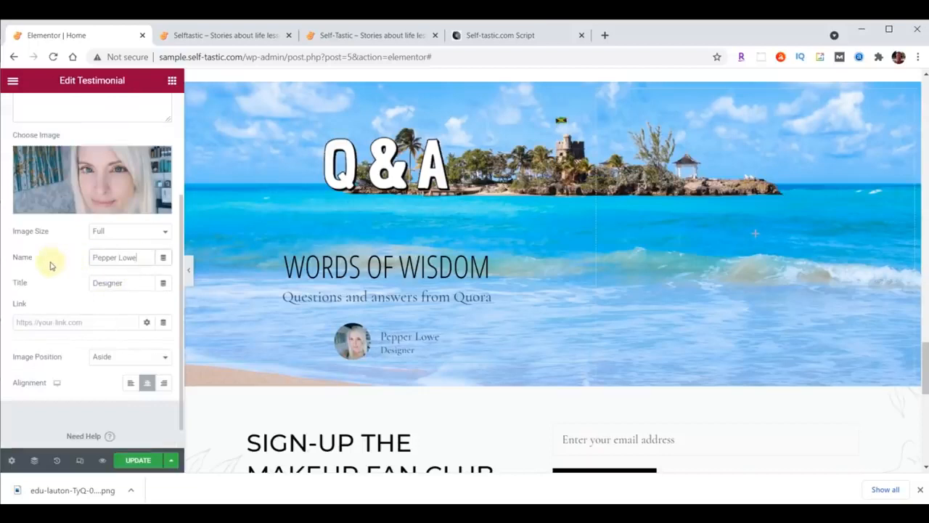
Set the testimonial's Image Position to Top
left_click(109, 356)
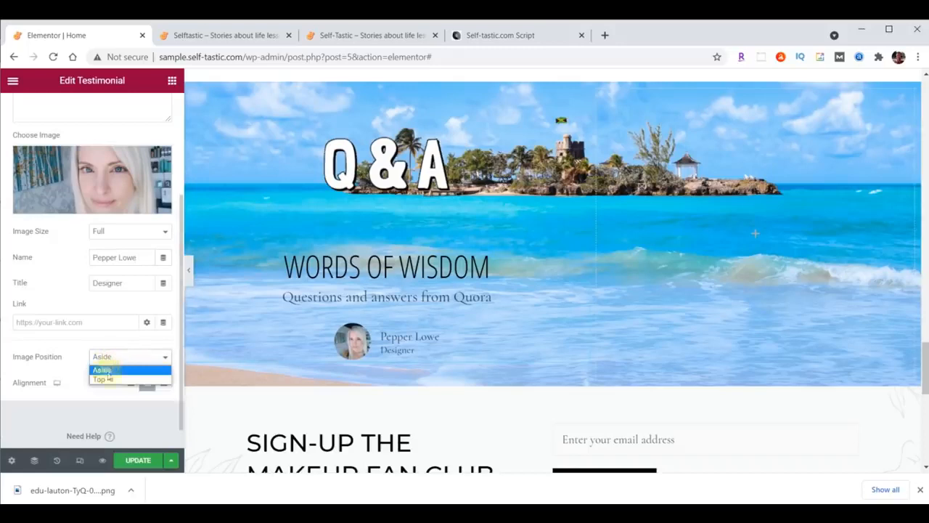
left_click(101, 378)
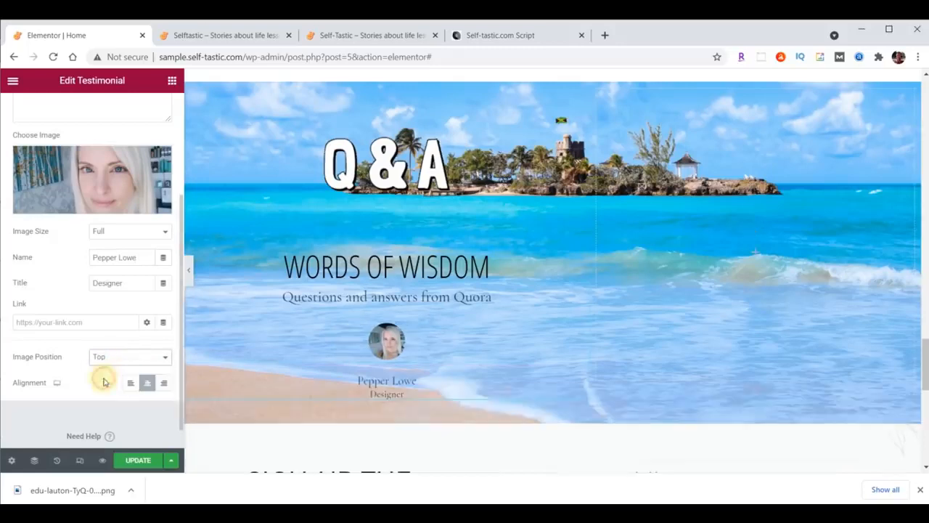
scroll(107, 138, "up", 3)
left_click(92, 113)
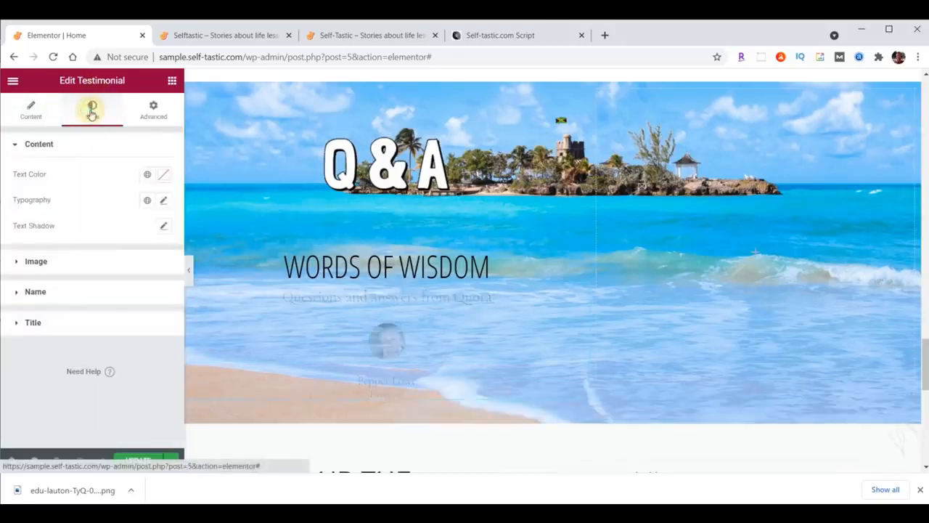
Set the testimonial photo size to 115
left_click(38, 260)
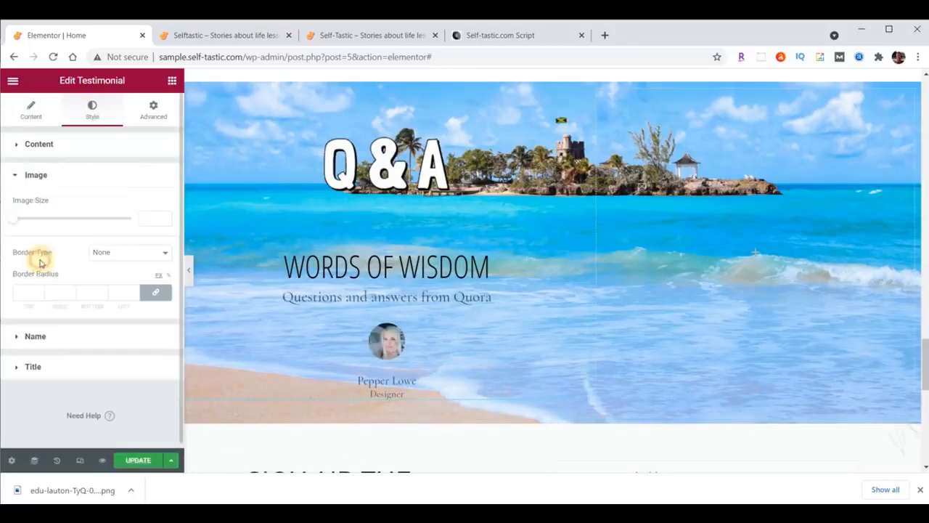
left_click(144, 217)
type("115")
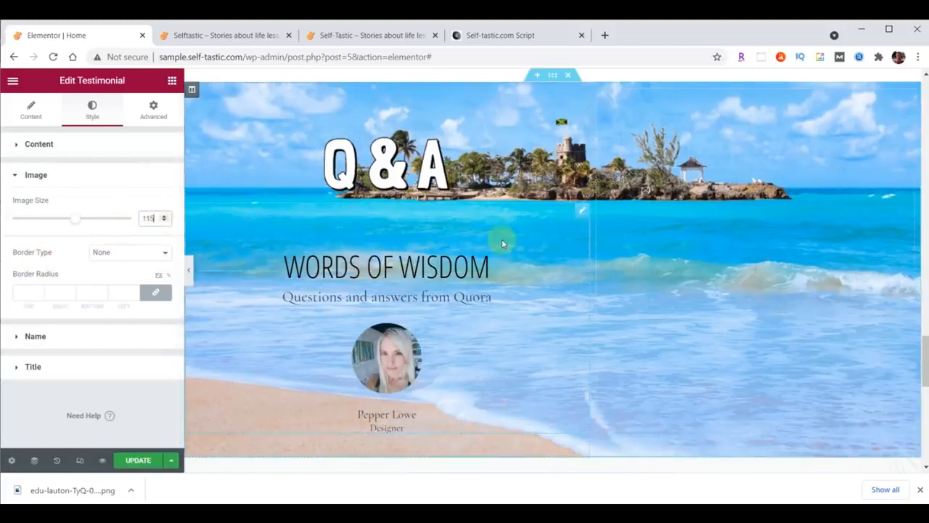
Style the testimonial text in Droid Arabic Kufi, size 24, brown #473C31
left_click(40, 145)
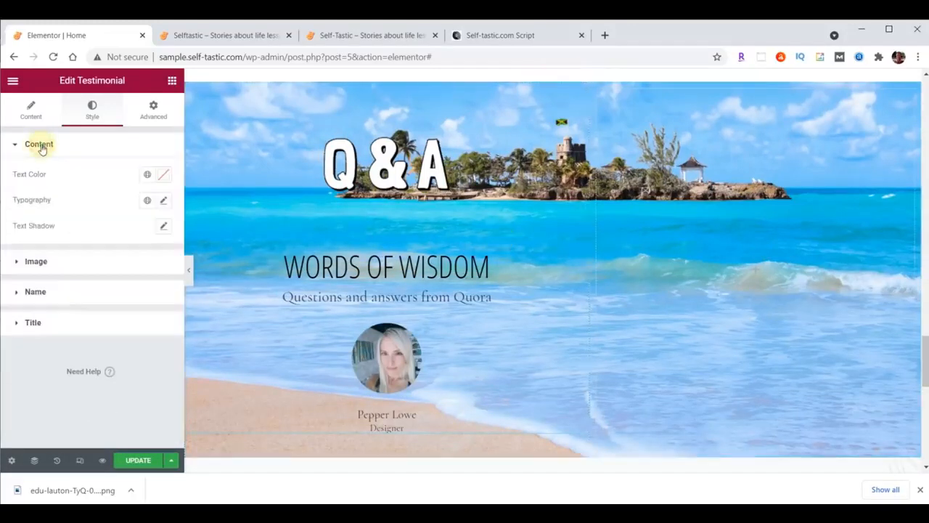
left_click(165, 201)
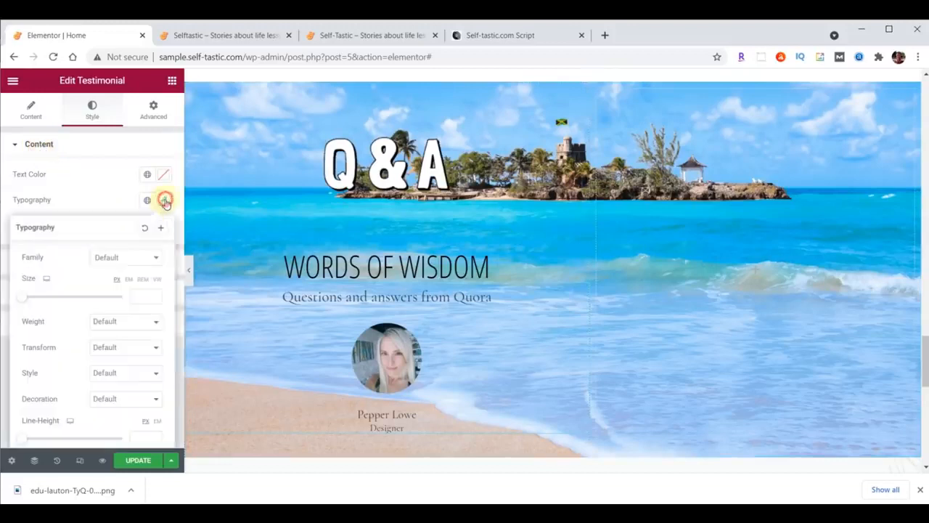
left_click(128, 258)
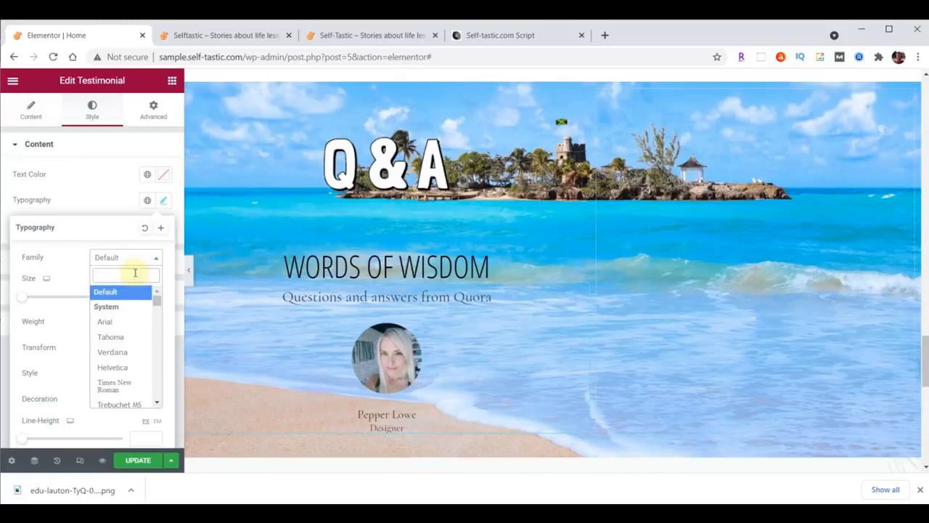
type("droid")
left_click(134, 317)
left_click(140, 298)
type("24")
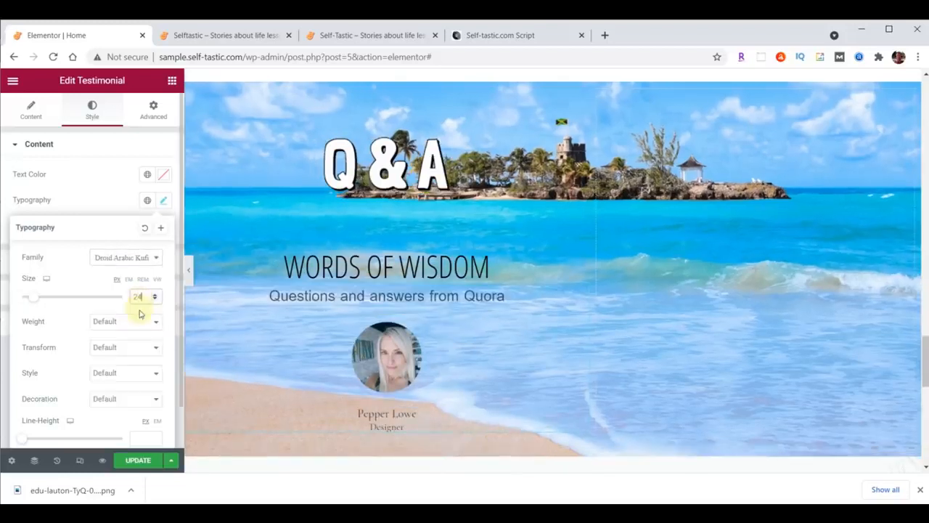
left_click(163, 175)
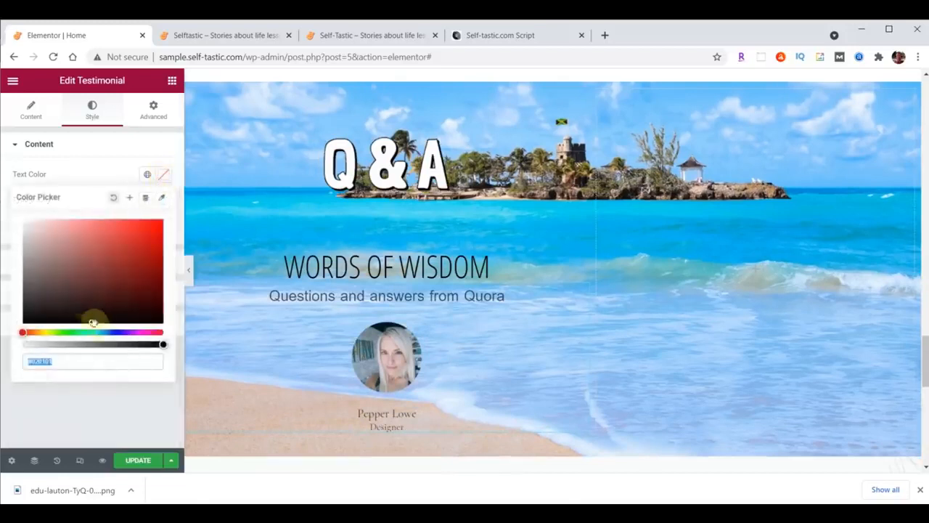
type("#473C31")
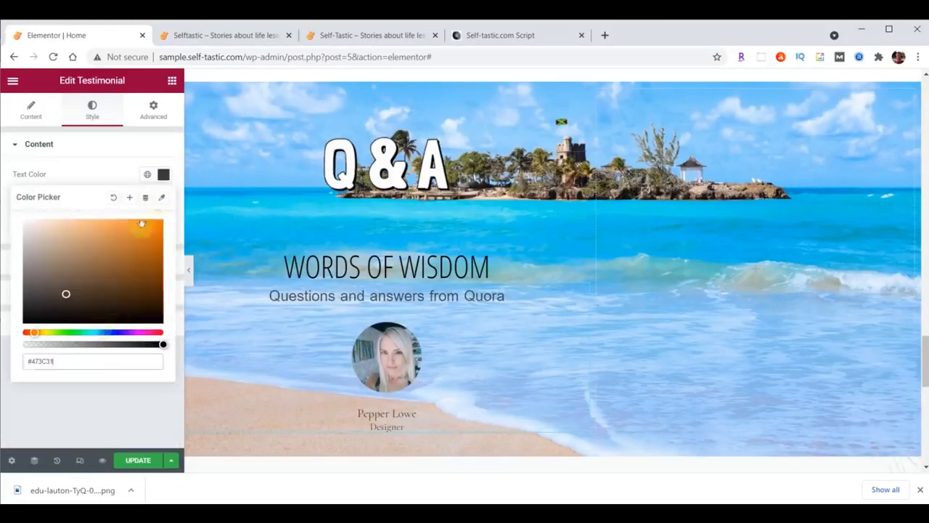
left_click(163, 175)
Style the author name in Open Sans Condensed, size 30, pale yellow #FFFFC0
left_click(36, 291)
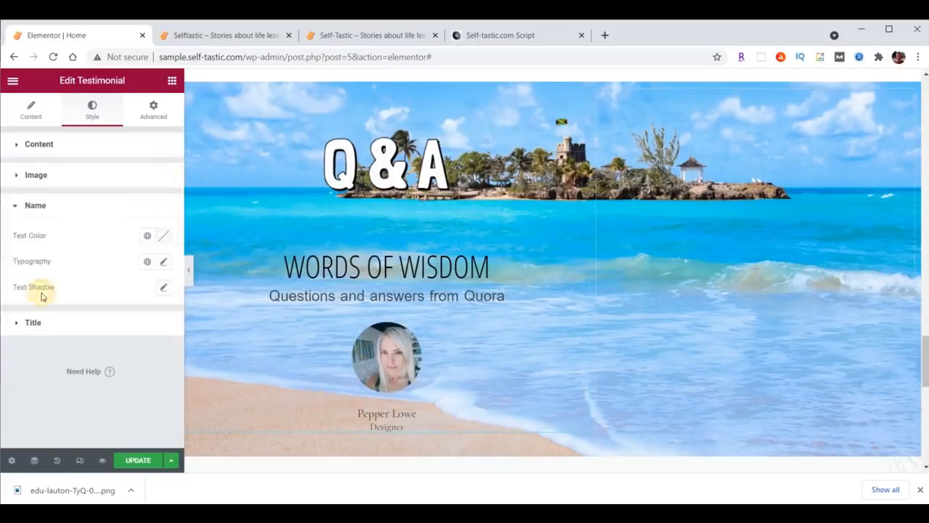
left_click(163, 262)
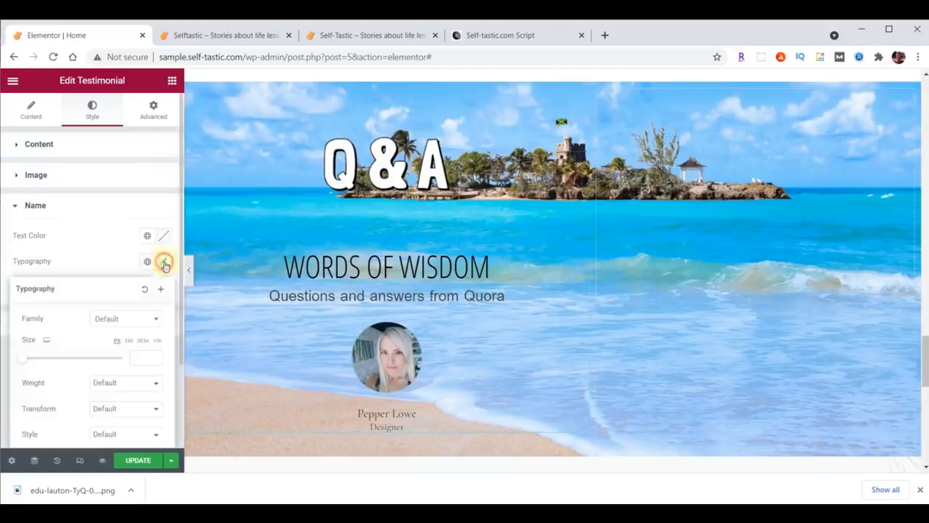
left_click(129, 319)
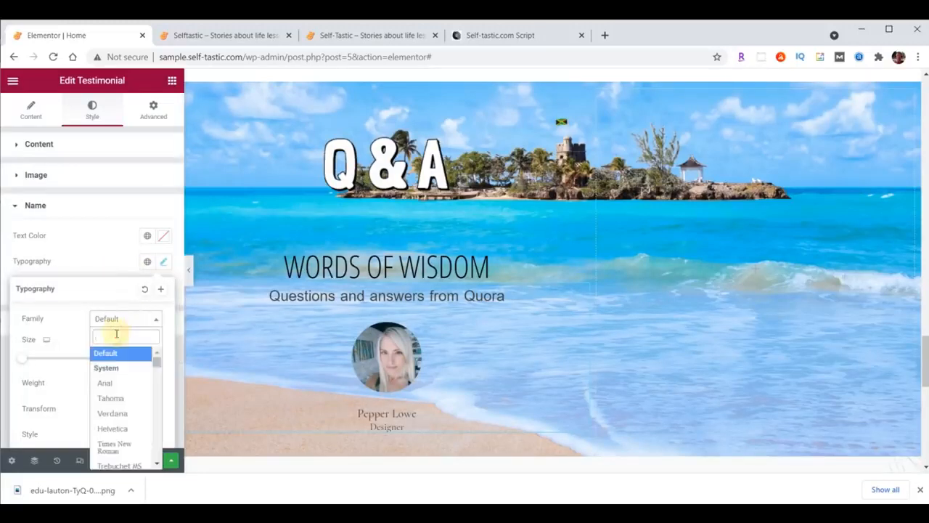
type("Open")
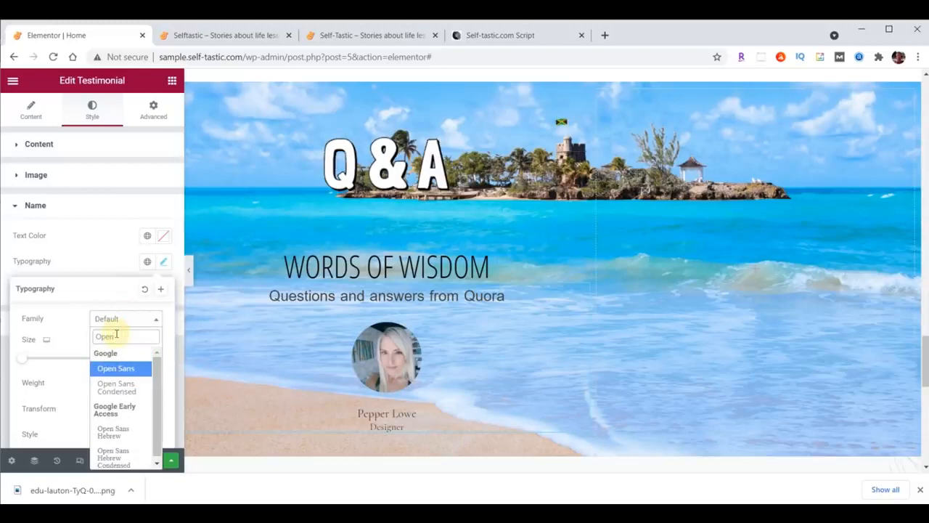
left_click(114, 387)
left_click(137, 358)
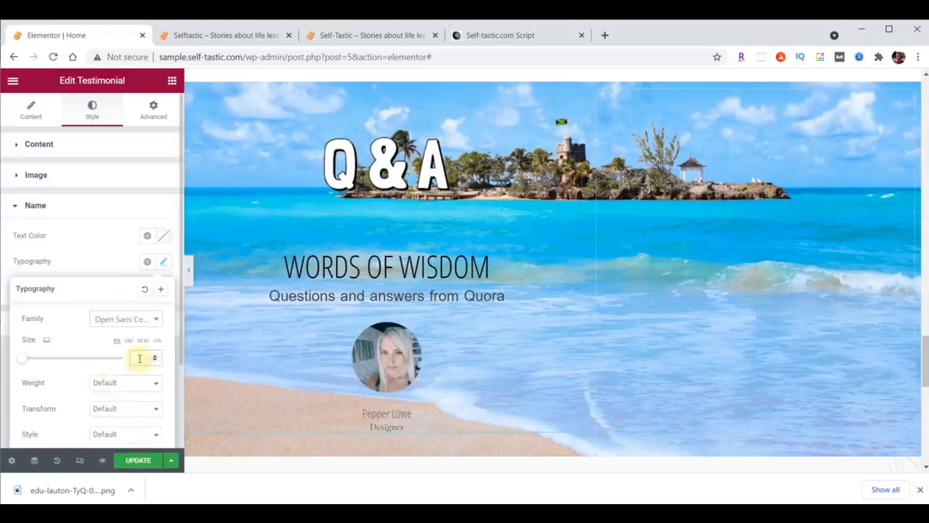
type("30")
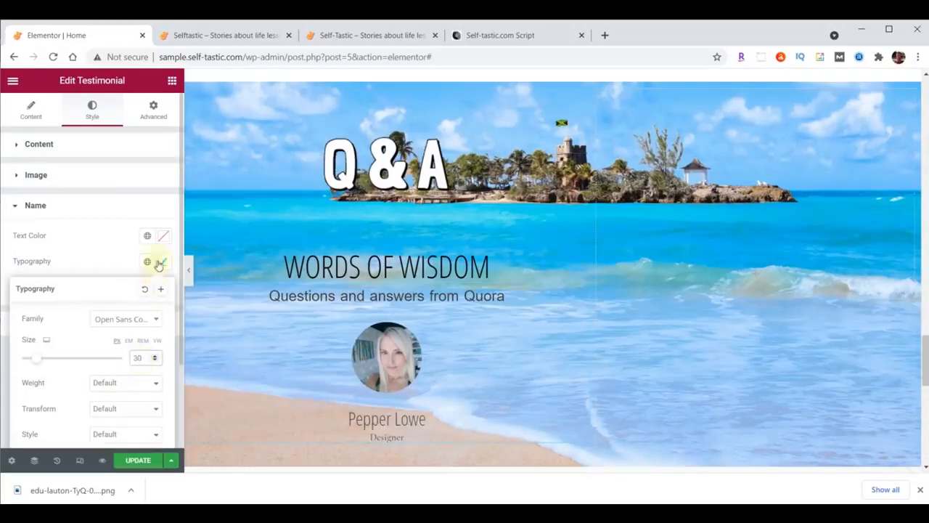
left_click(164, 240)
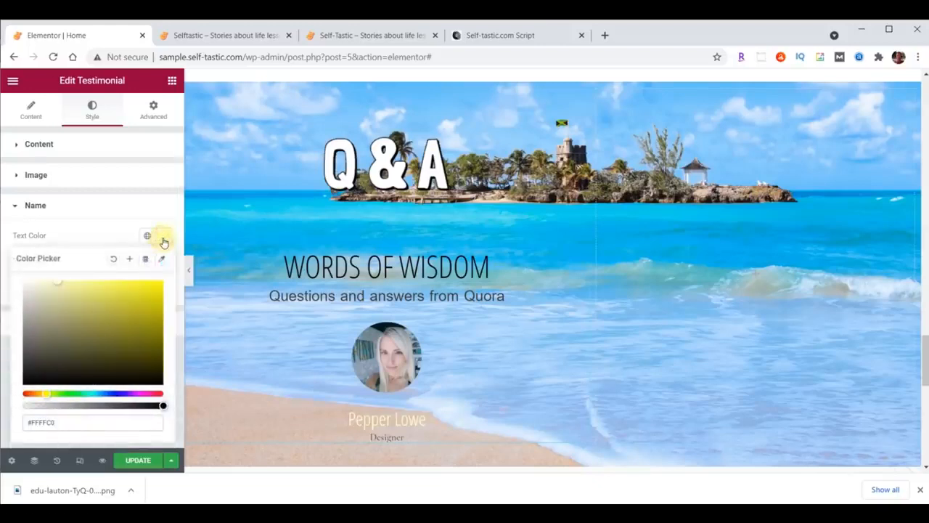
scroll(554, 271, "down", 1)
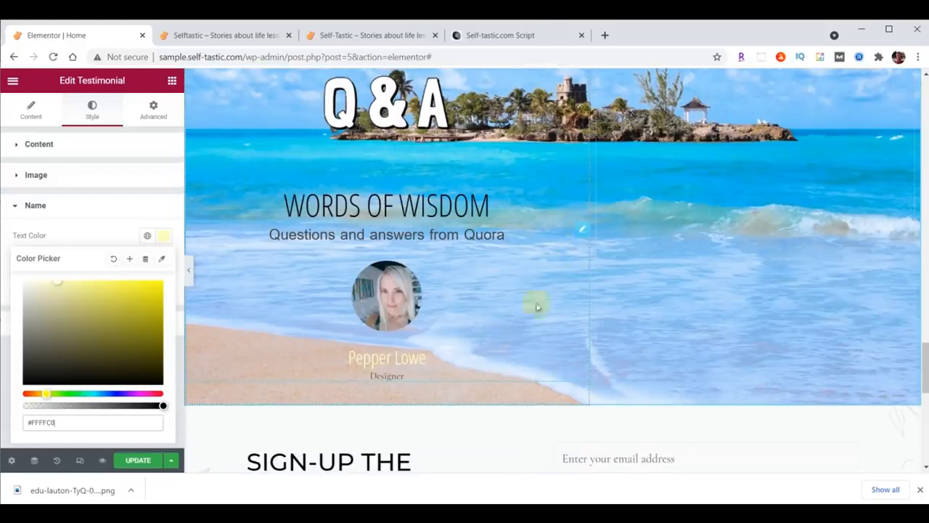
Clear the Designer title from under the author name
left_click(31, 107)
scroll(100, 232, "down", 1)
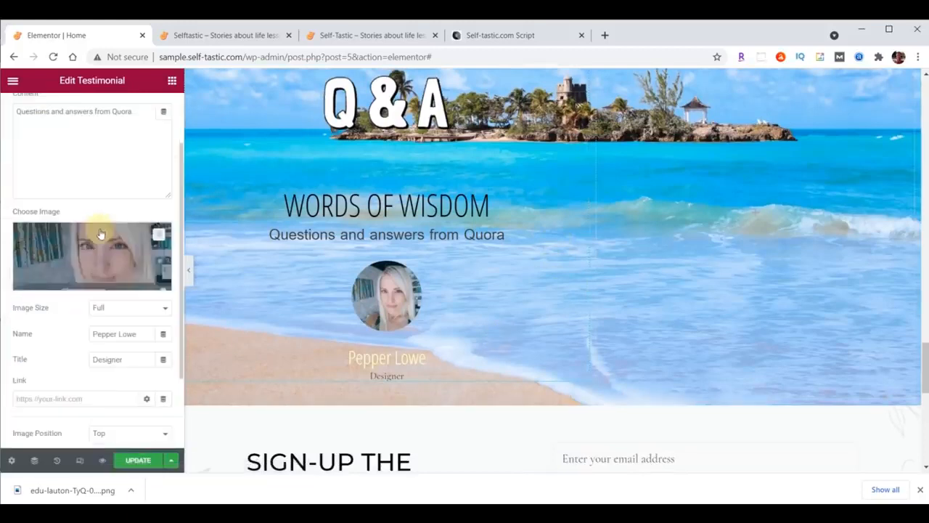
left_click_drag(127, 361, 77, 364)
key("BackSpace")
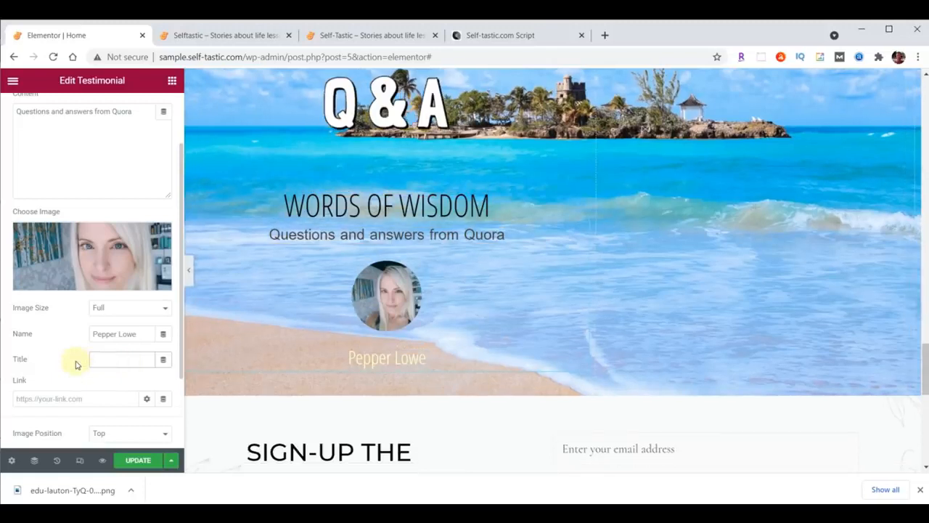
scroll(668, 326, "up", 1)
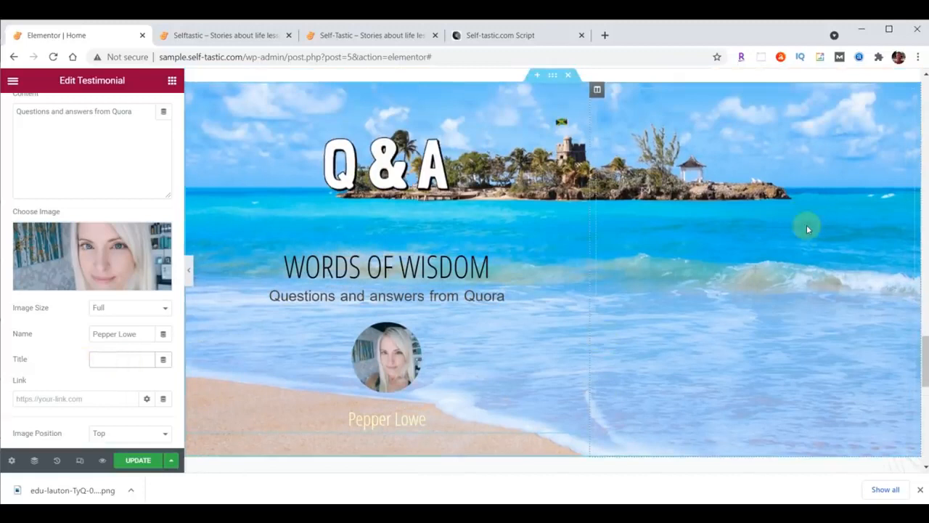
Set the testimonial column's vertical alignment to Bottom
left_click(596, 91)
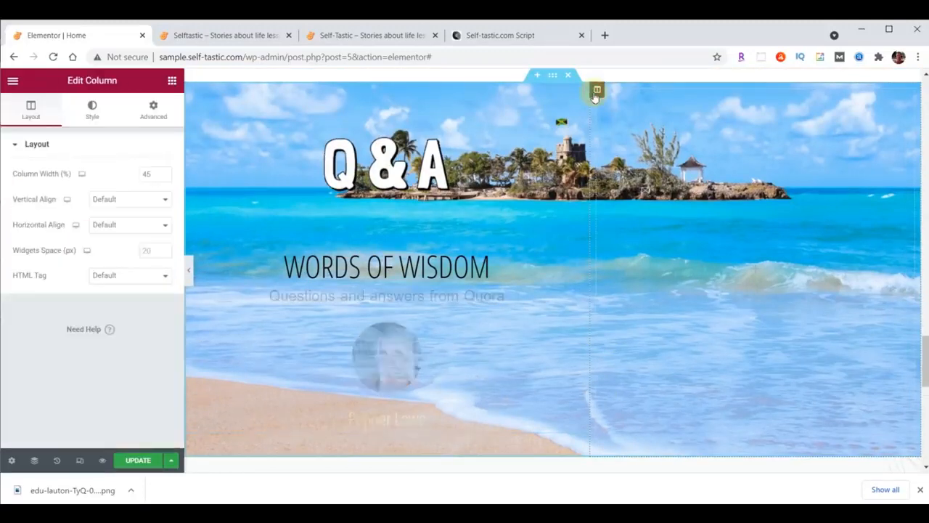
left_click(111, 200)
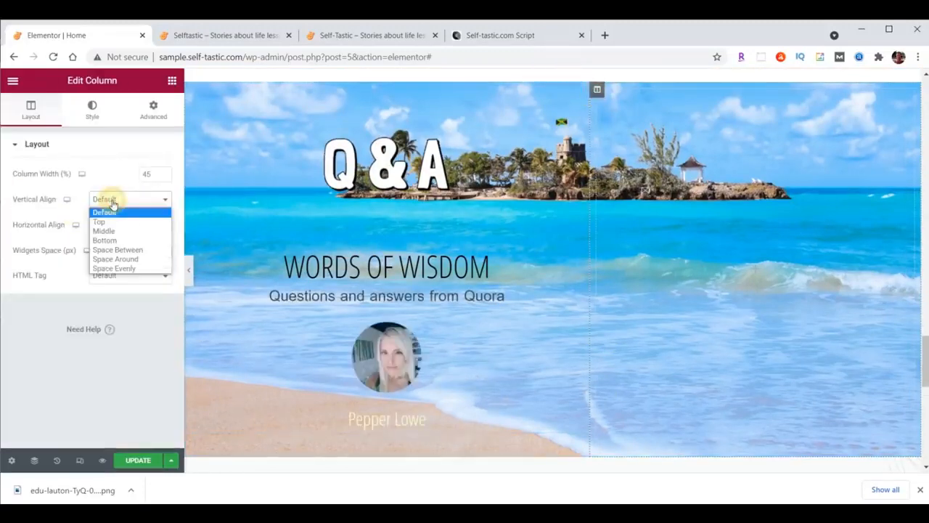
left_click(109, 239)
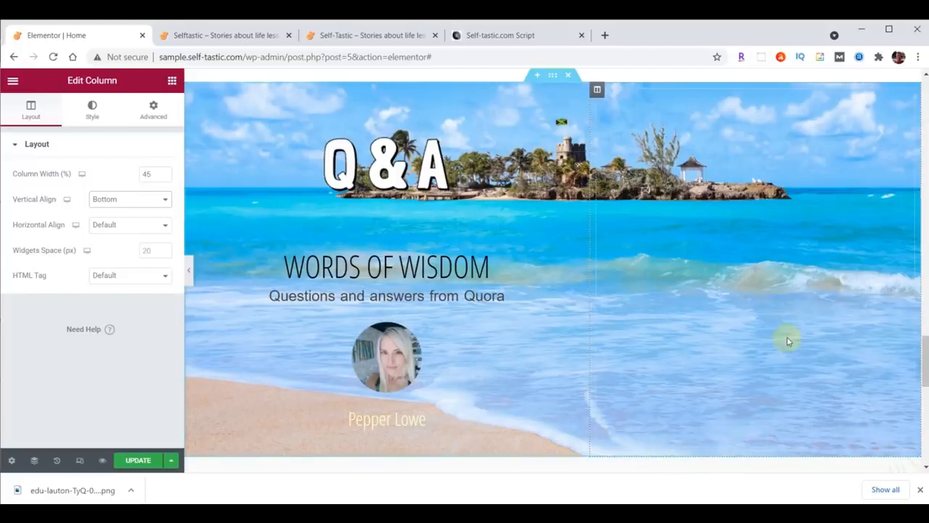
Set the column's margin and padding to 0 on all sides
left_click(151, 112)
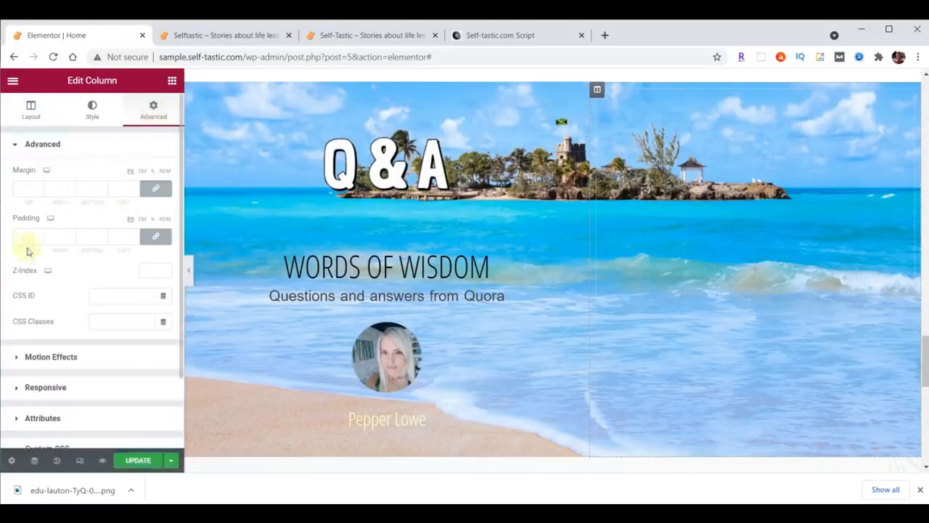
left_click(156, 190)
left_click(155, 235)
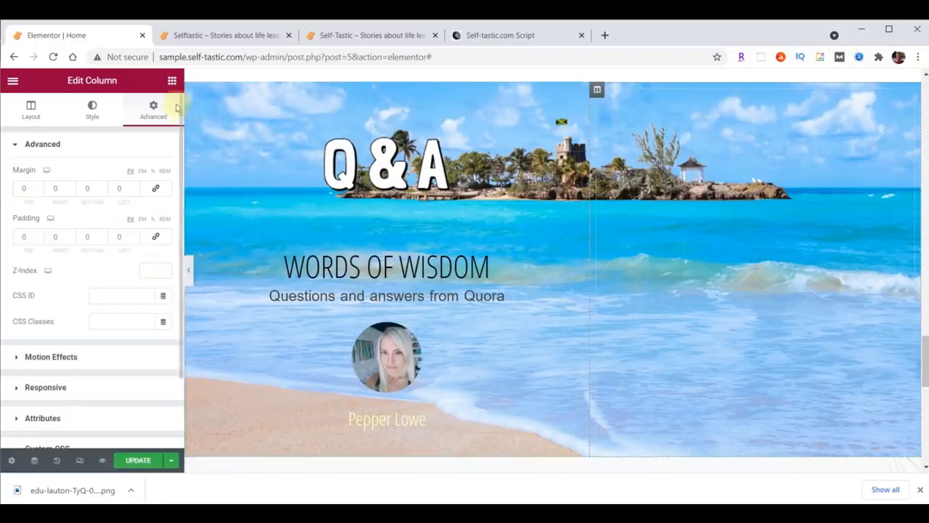
left_click(172, 80)
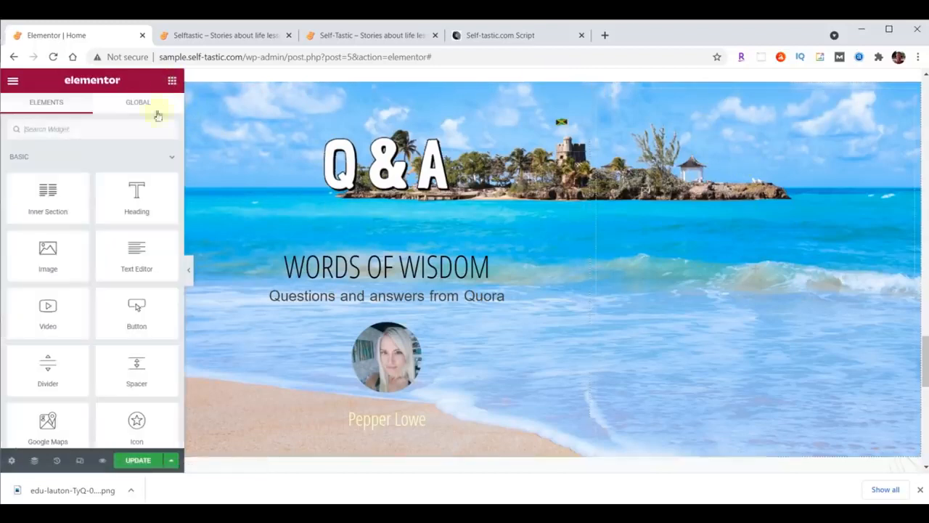
Add an Image widget to the right column showing bethany-trans.png at Full size, left-aligned
left_click_drag(48, 247, 694, 217)
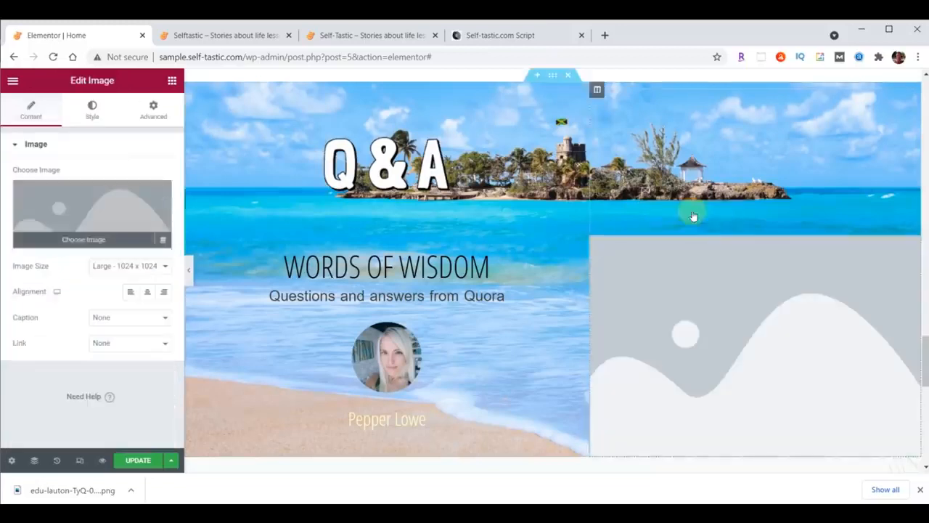
left_click(91, 220)
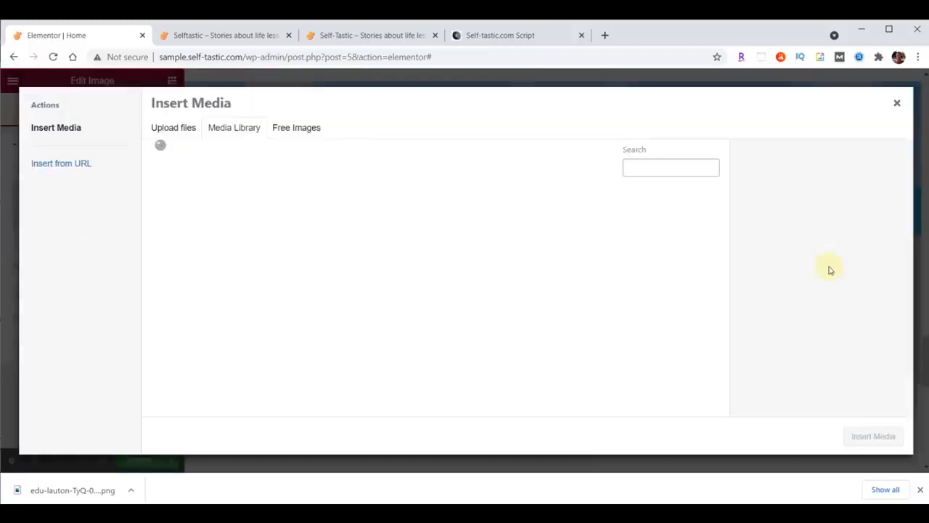
left_click(508, 495)
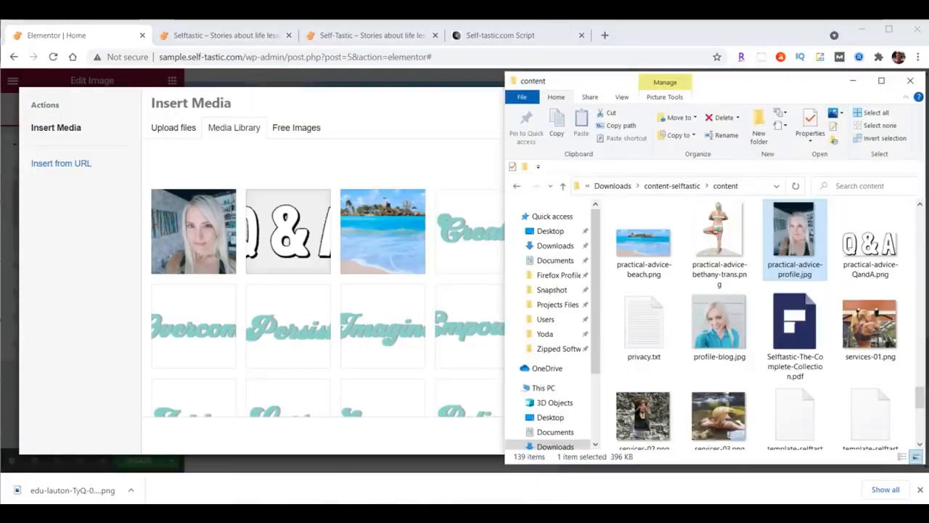
left_click_drag(719, 232, 316, 250)
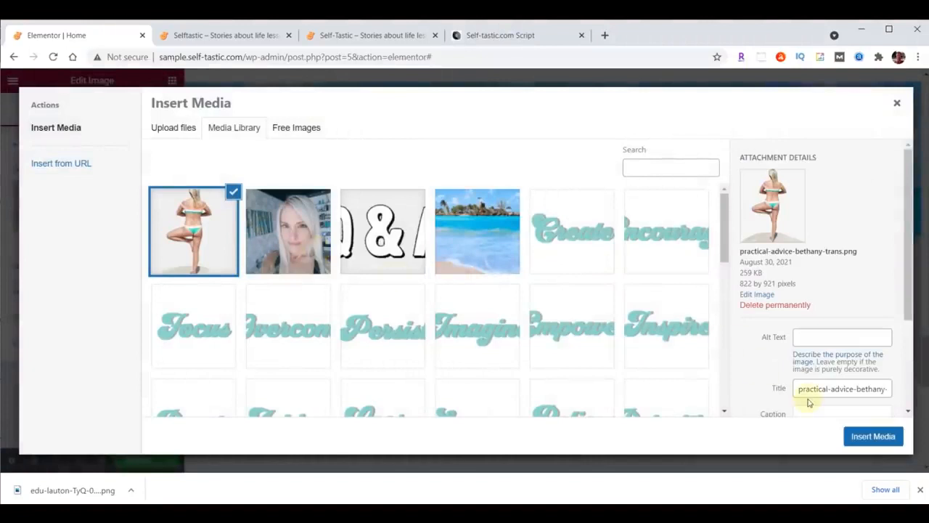
left_click(880, 436)
left_click(145, 266)
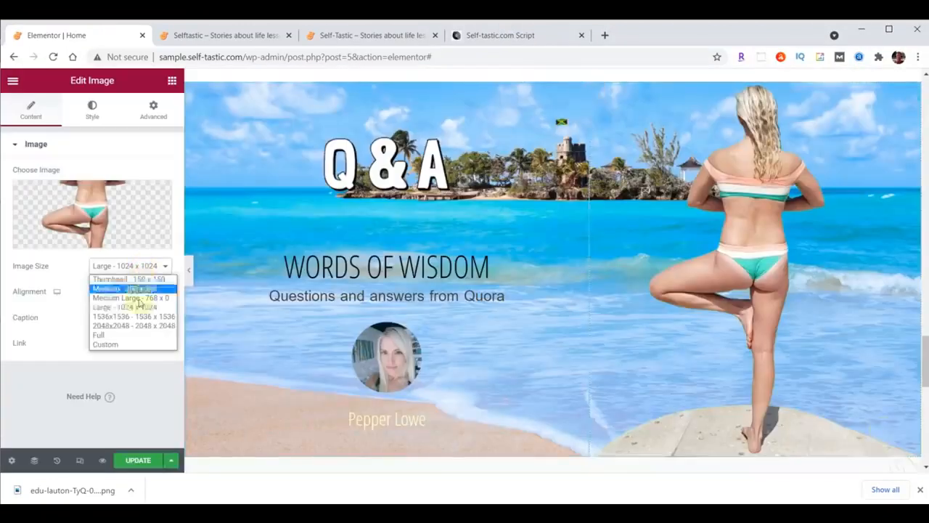
left_click(134, 335)
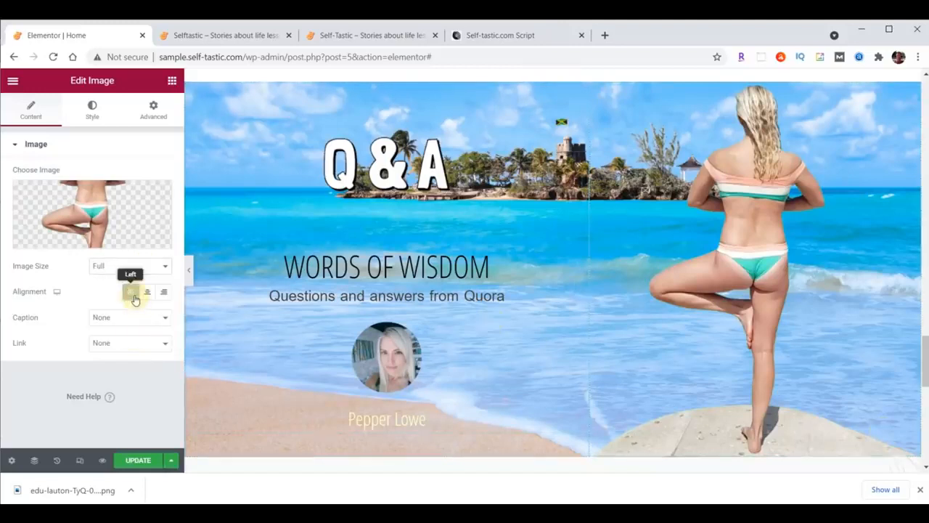
left_click(132, 293)
Set the yoga photo's width and max width to 400 px
left_click(91, 113)
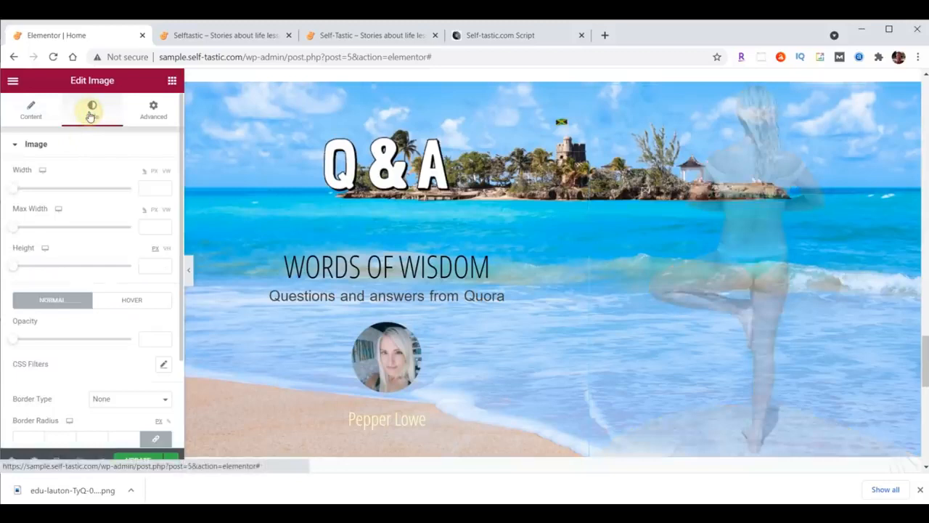
left_click(151, 188)
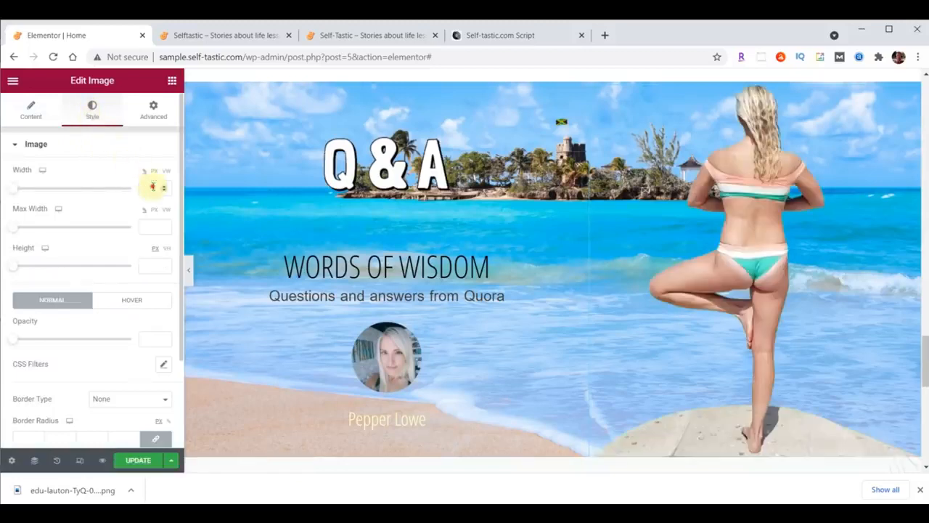
type("400")
left_click(155, 229)
type("400")
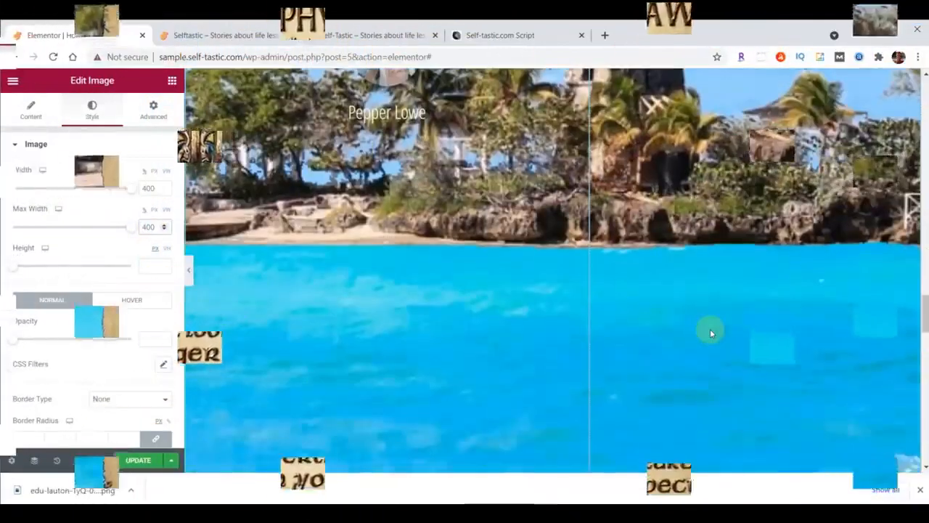
scroll(711, 329, "up", 5)
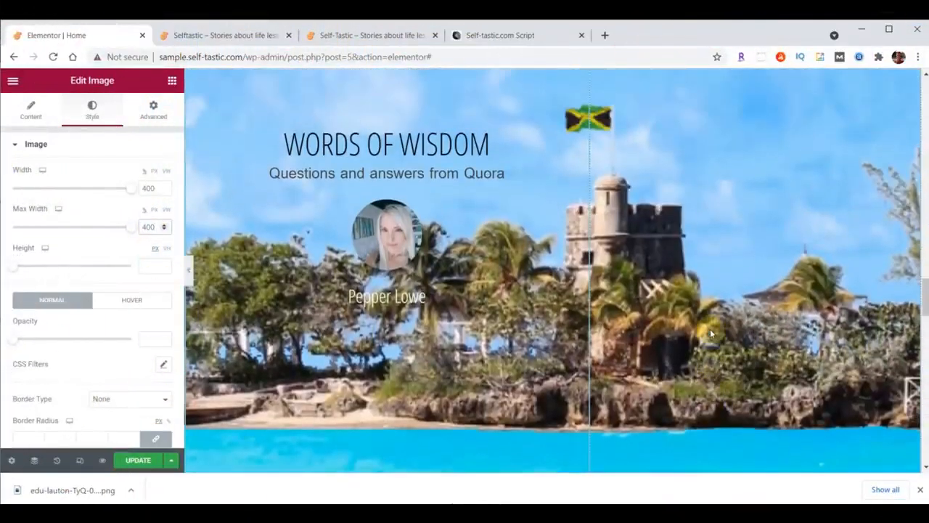
scroll(710, 330, "up", 3)
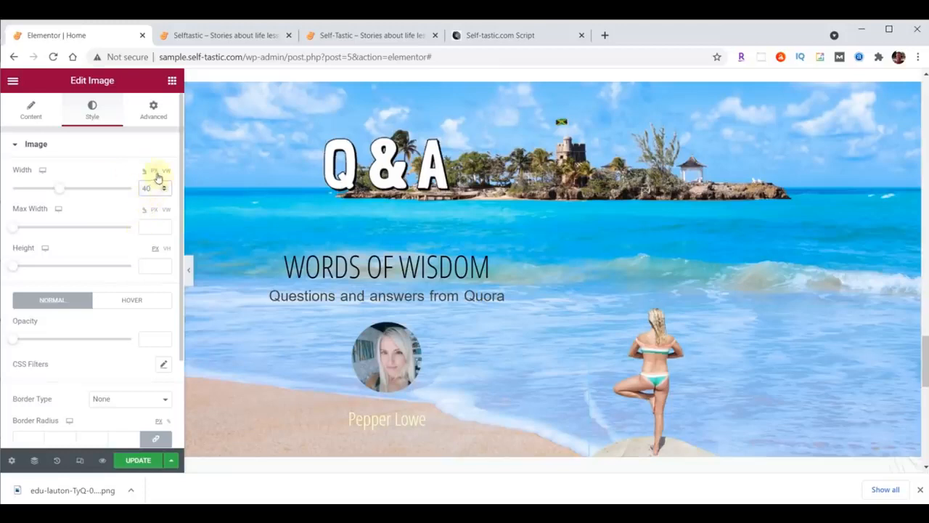
left_click(154, 172)
left_click_drag(151, 188, 124, 193)
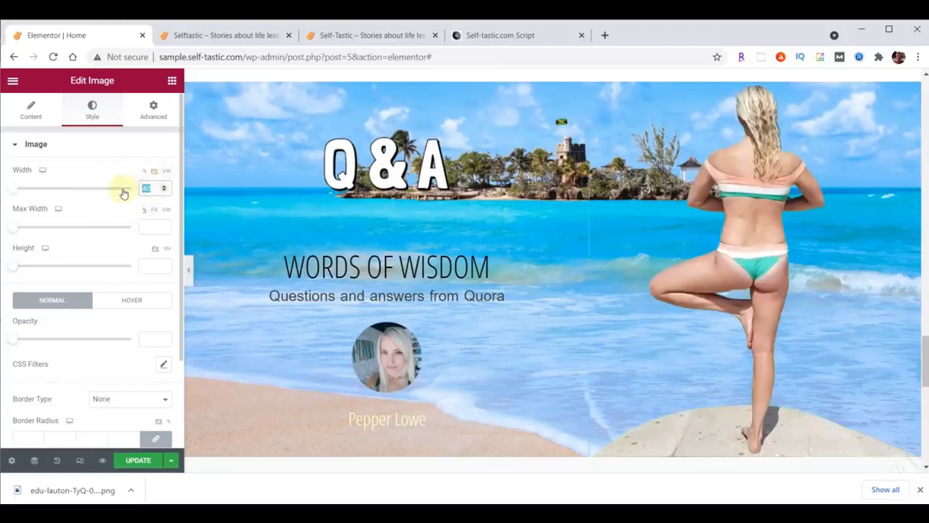
type("400")
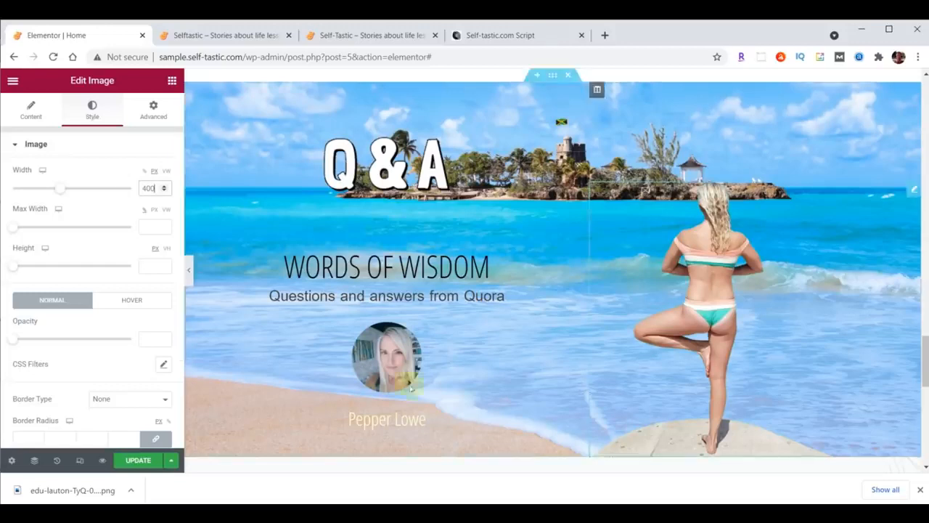
Give the yoga photo a Fade In Right entrance, Slow duration, 1000 ms delay
left_click(154, 121)
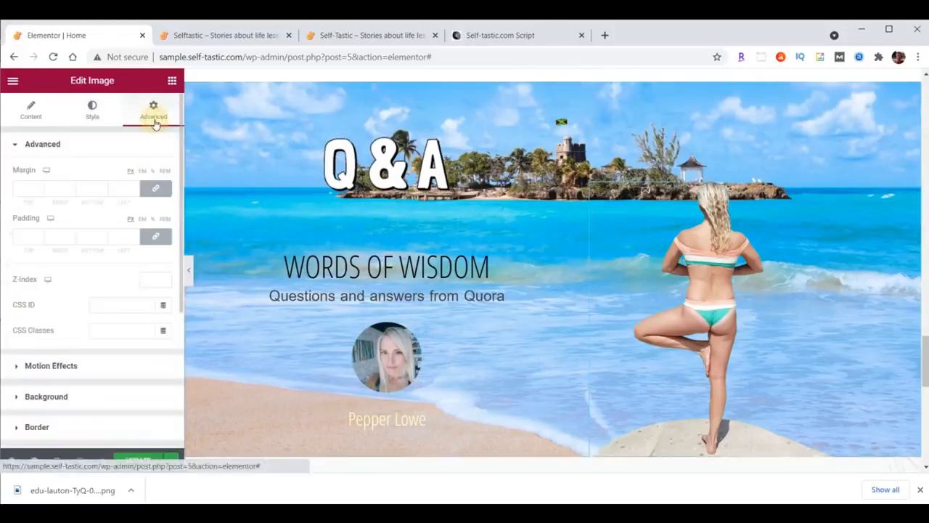
left_click(58, 363)
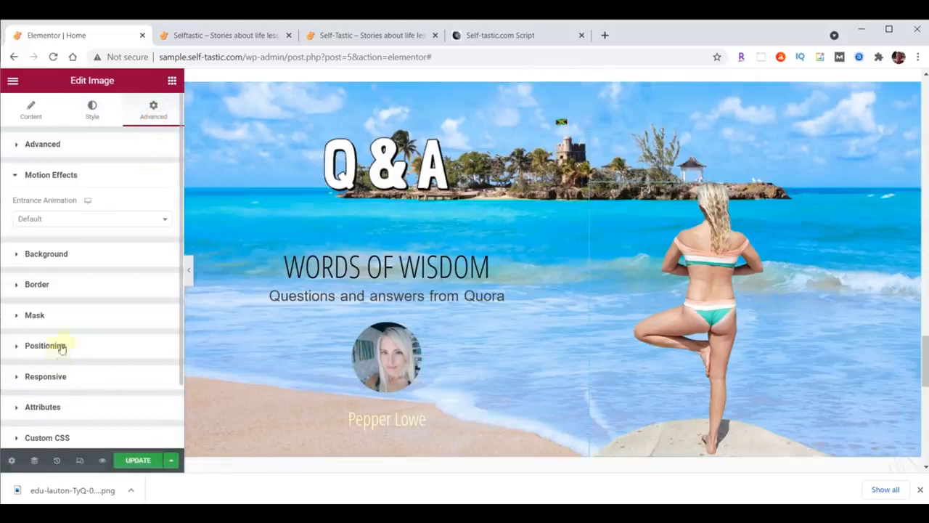
left_click(61, 216)
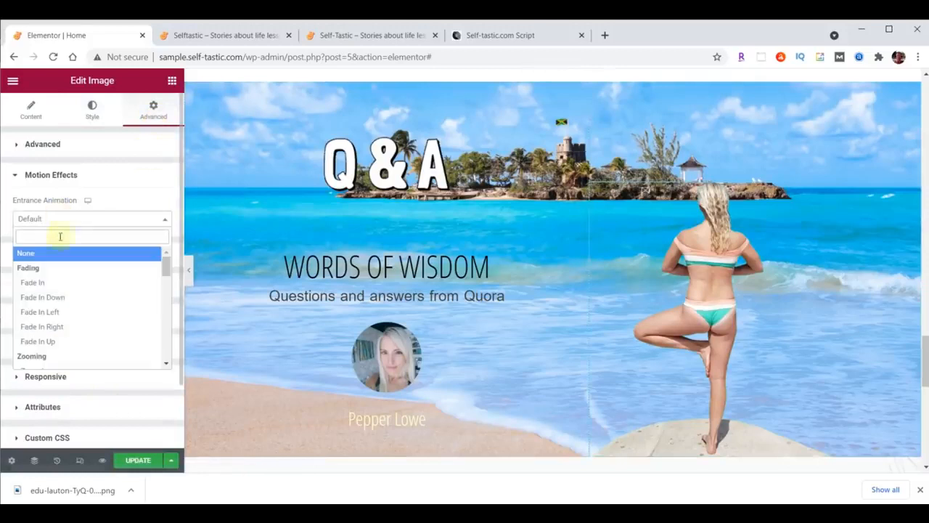
left_click(53, 325)
left_click(111, 245)
left_click(100, 262)
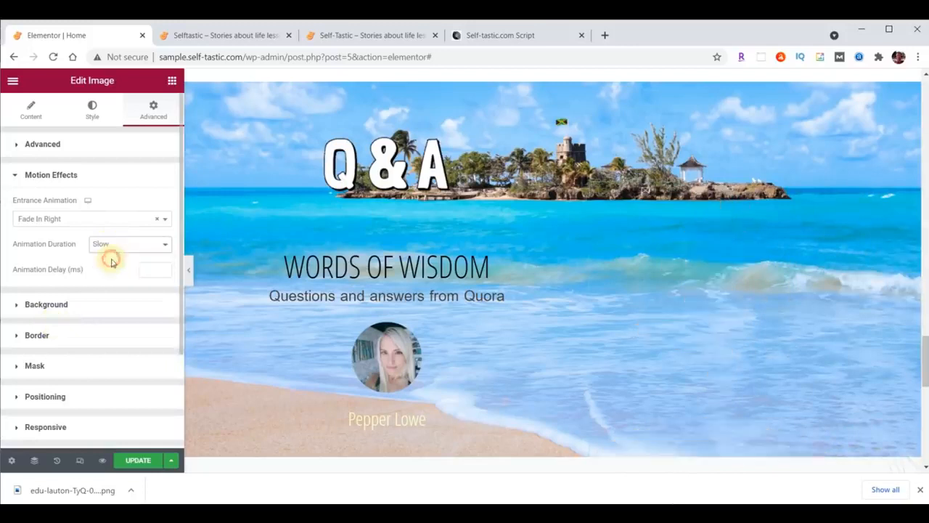
left_click(147, 269)
type("1000")
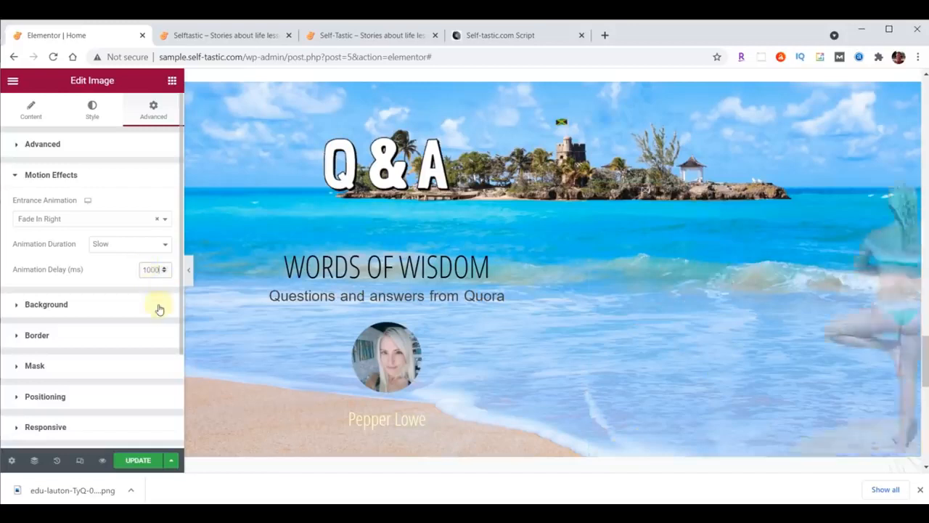
Save the page and reload the live site to check the Q&A section
key("ctrl+s")
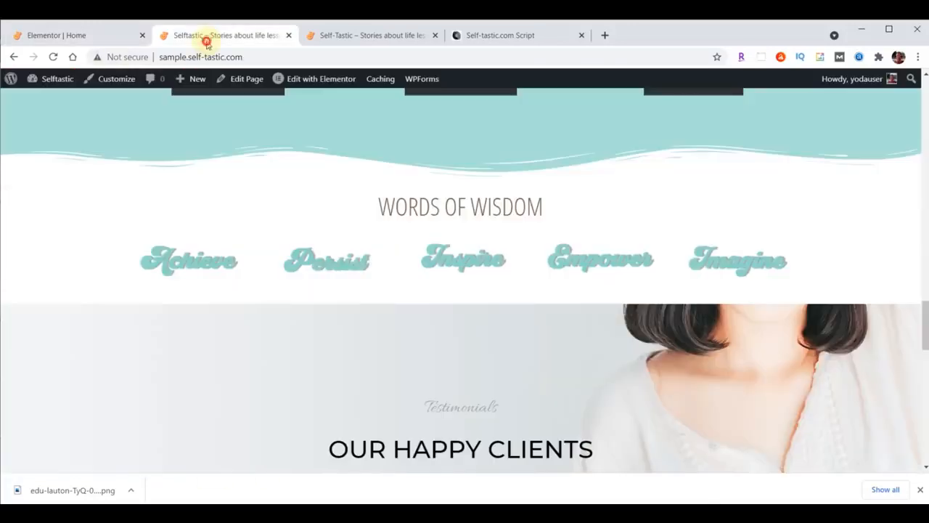
left_click(207, 38)
left_click(53, 57)
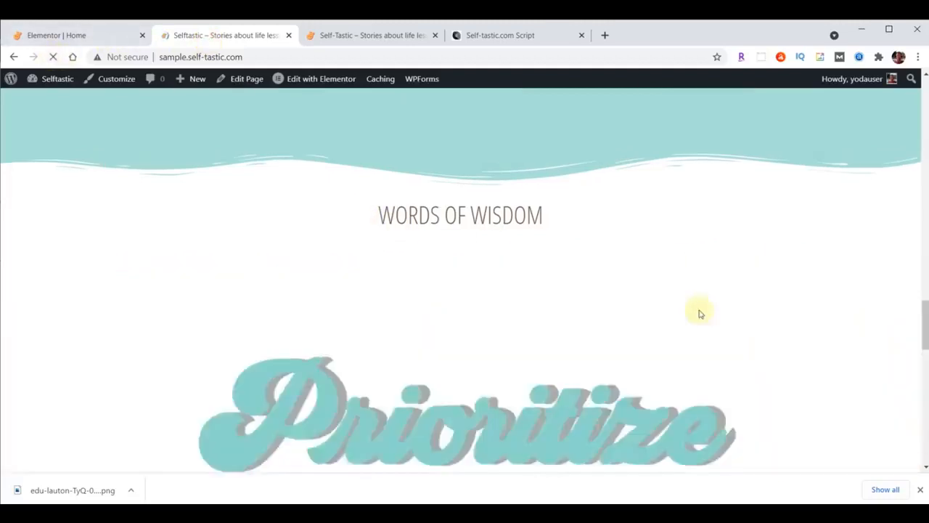
scroll(757, 289, "down", 1)
scroll(757, 289, "down", 3)
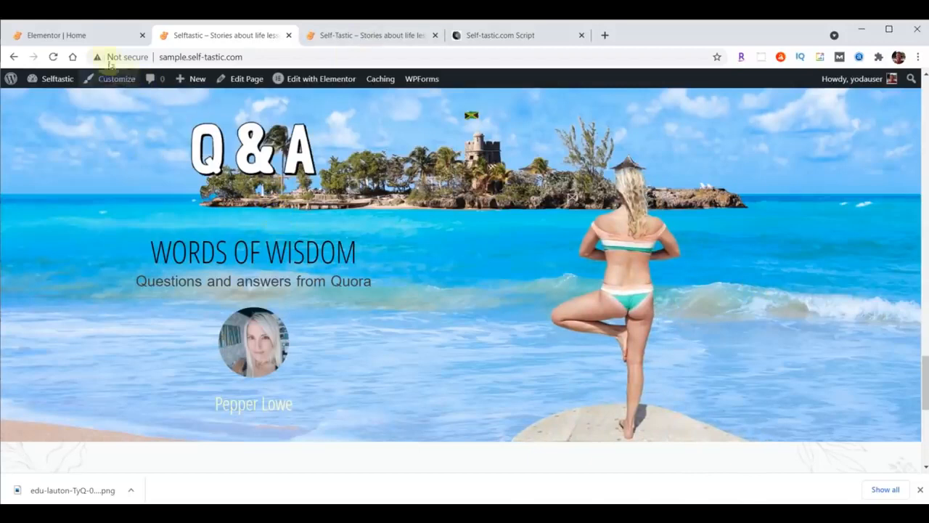
left_click(93, 37)
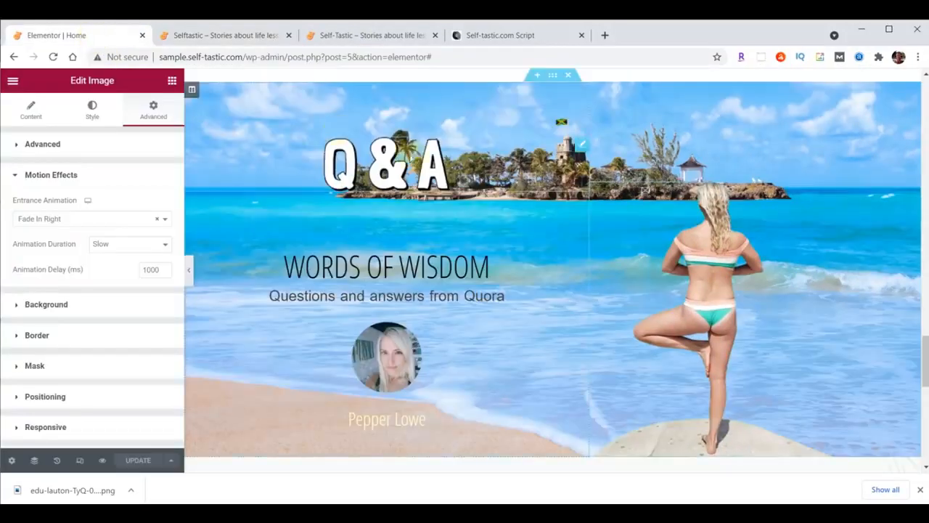
Set the WORDS OF WISDOM heading's top padding to 0 and update the page
left_click(583, 213)
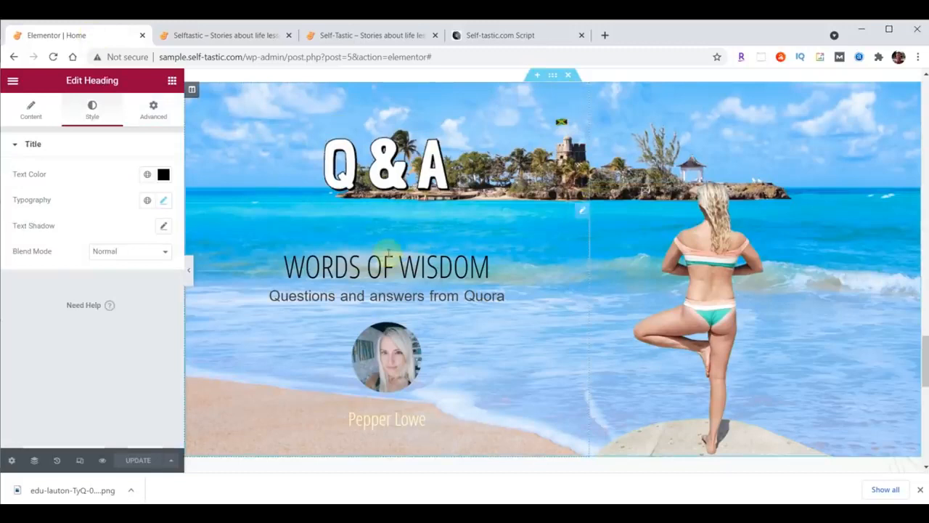
left_click(154, 116)
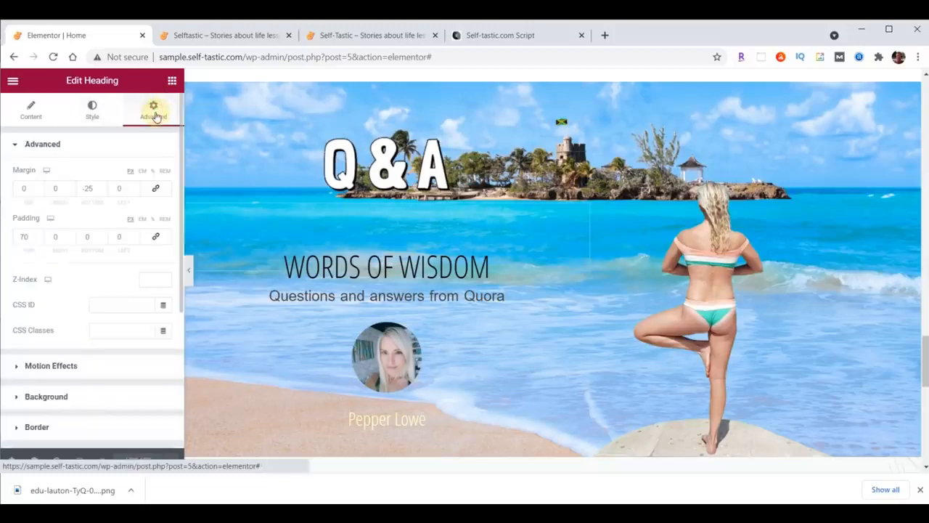
double_click(24, 237)
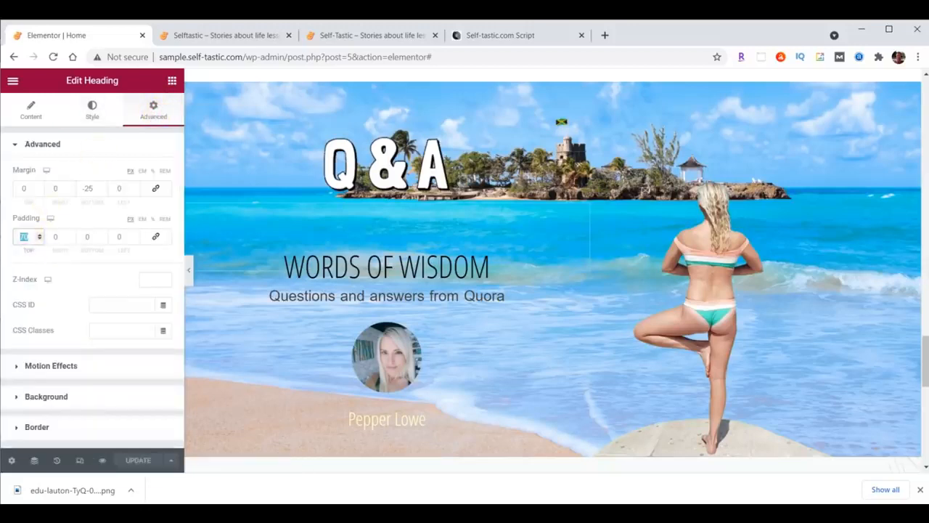
type("0")
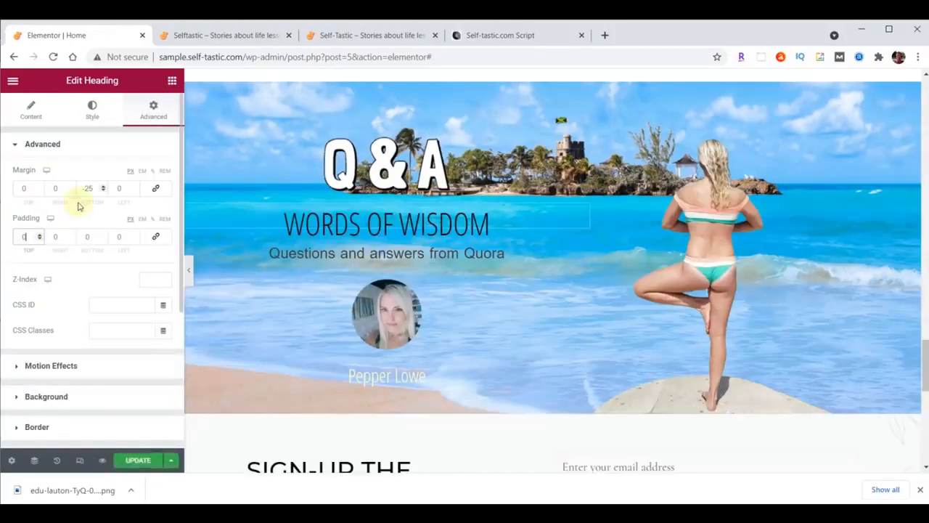
left_click(138, 460)
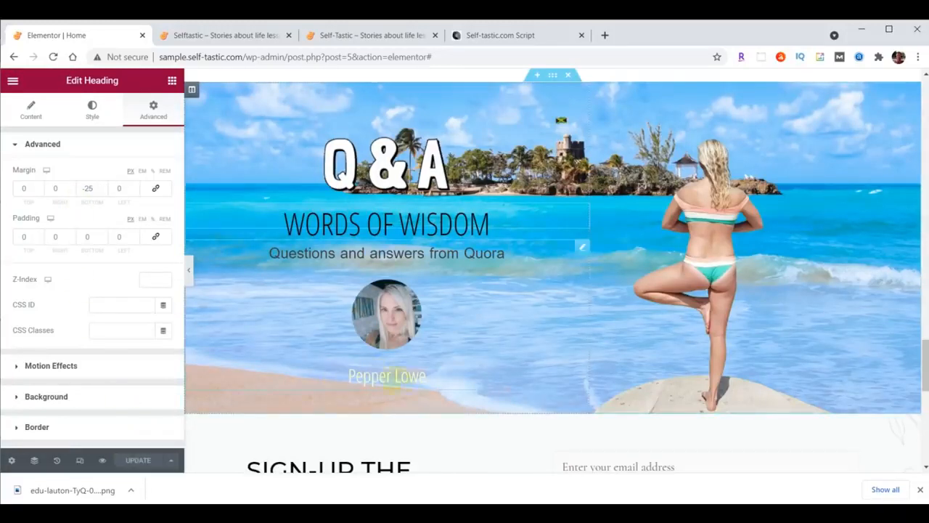
Link the testimonial to /contact/ and update the page
left_click(581, 247)
scroll(66, 409, "down", 2)
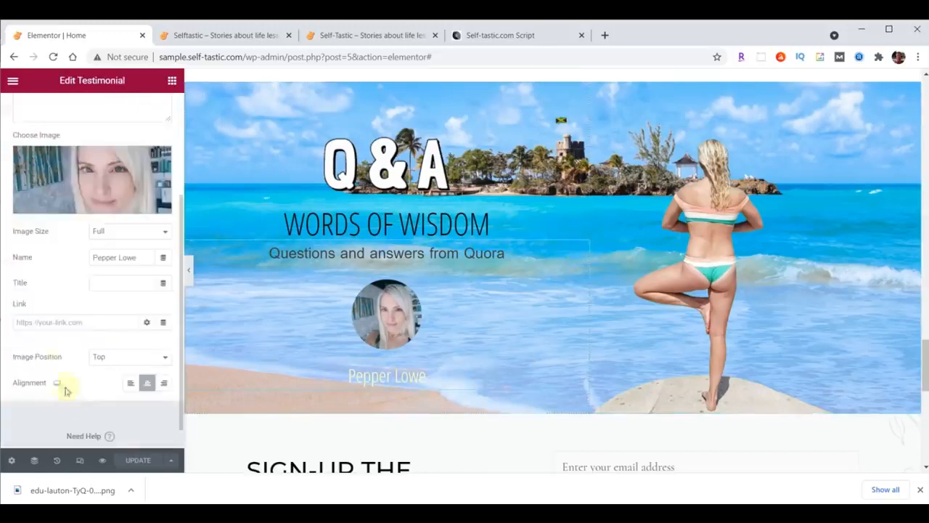
left_click(99, 319)
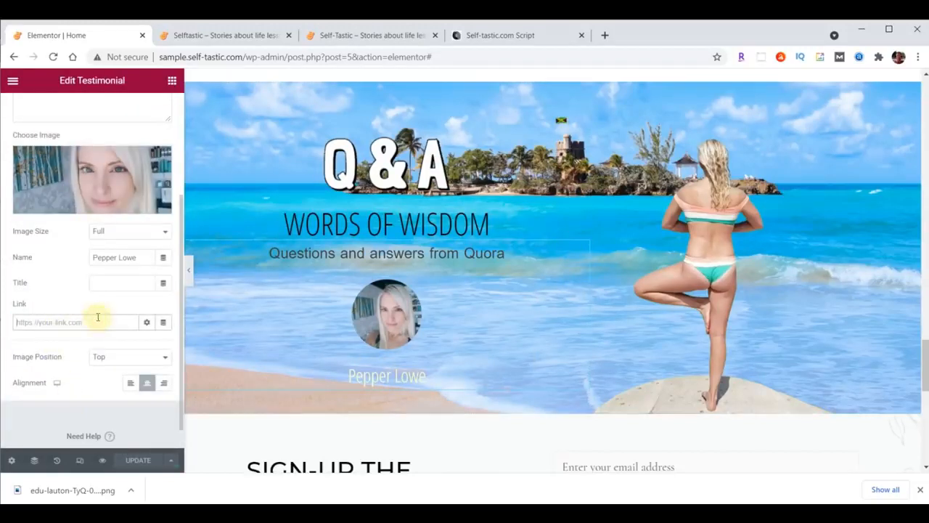
type("/contact/")
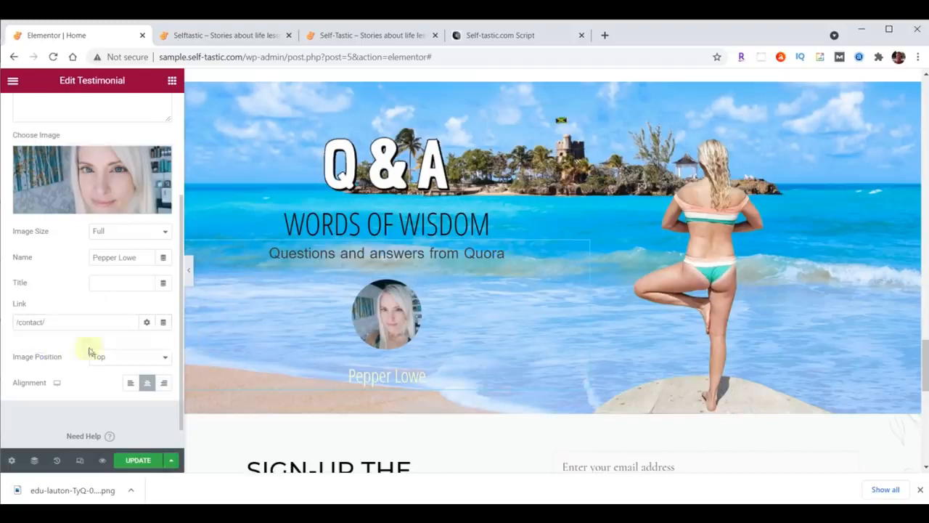
left_click(139, 459)
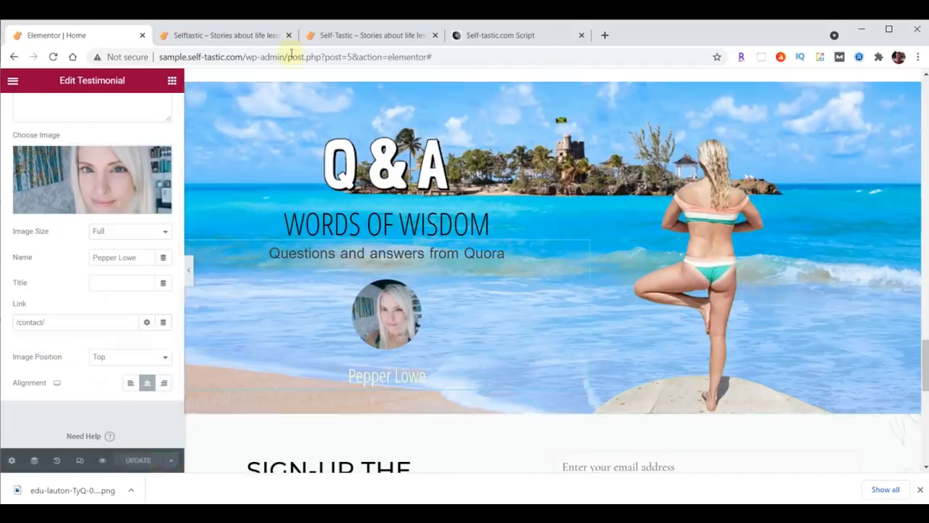
left_click(236, 35)
Reload the Selftastic site's sign-up section and compare it with self-tastic.com's
left_click(63, 63)
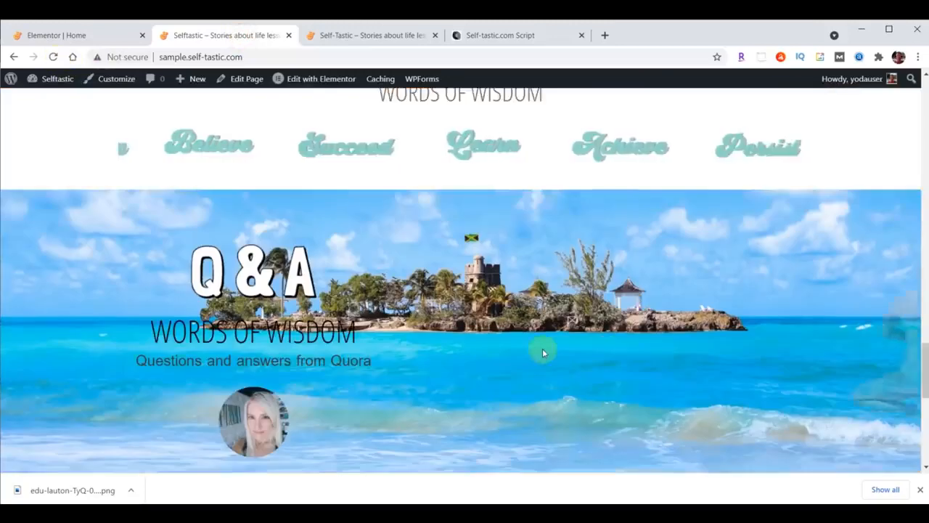
scroll(543, 348, "down", 2)
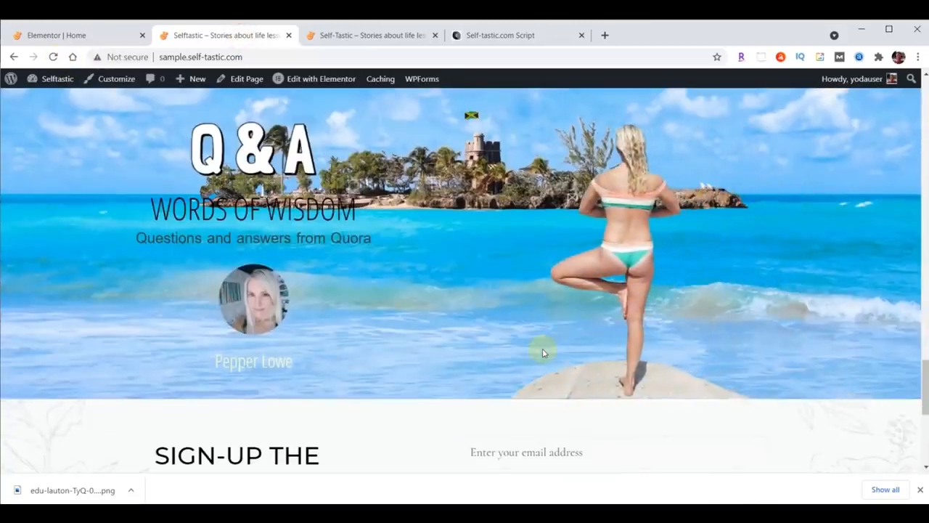
scroll(790, 340, "down", 2)
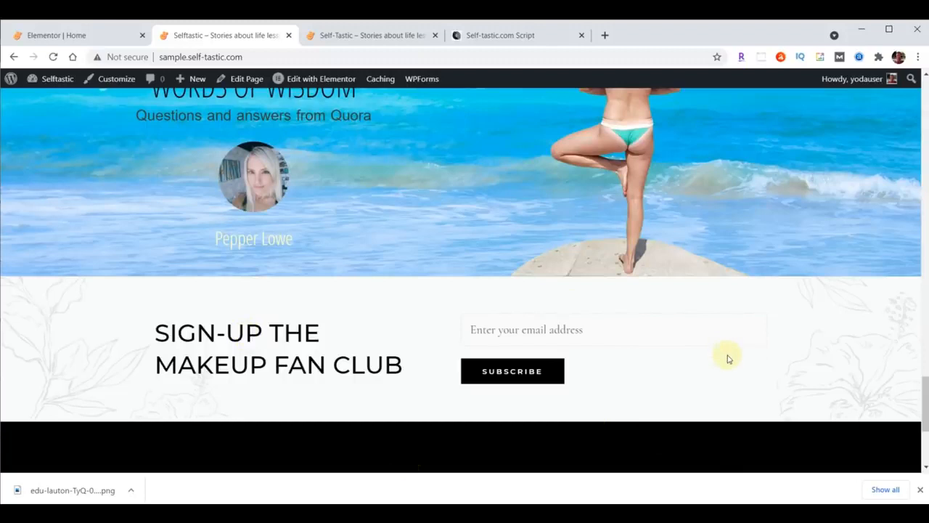
left_click(390, 35)
scroll(740, 249, "down", 3)
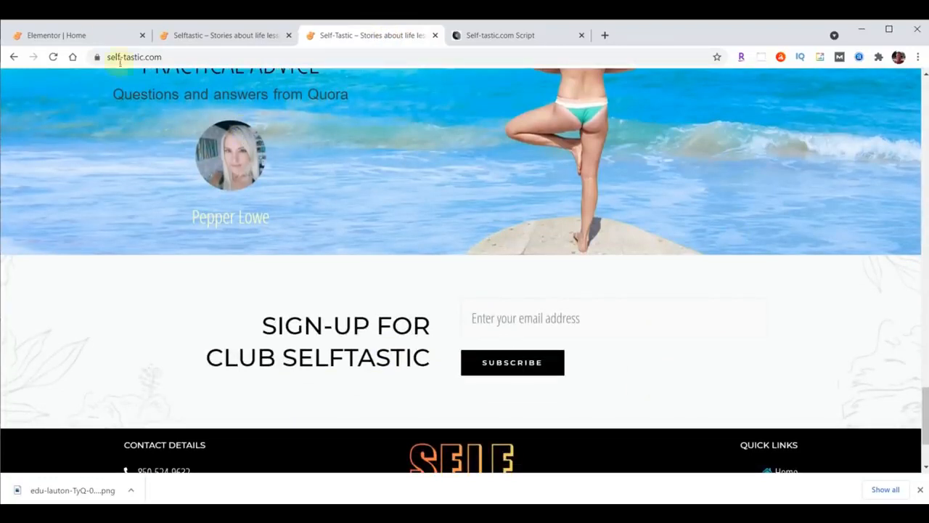
left_click(87, 35)
Retitle the sign-up heading 'Sign-up For<br>Club Selftastic' and right-align it
scroll(772, 352, "down", 2)
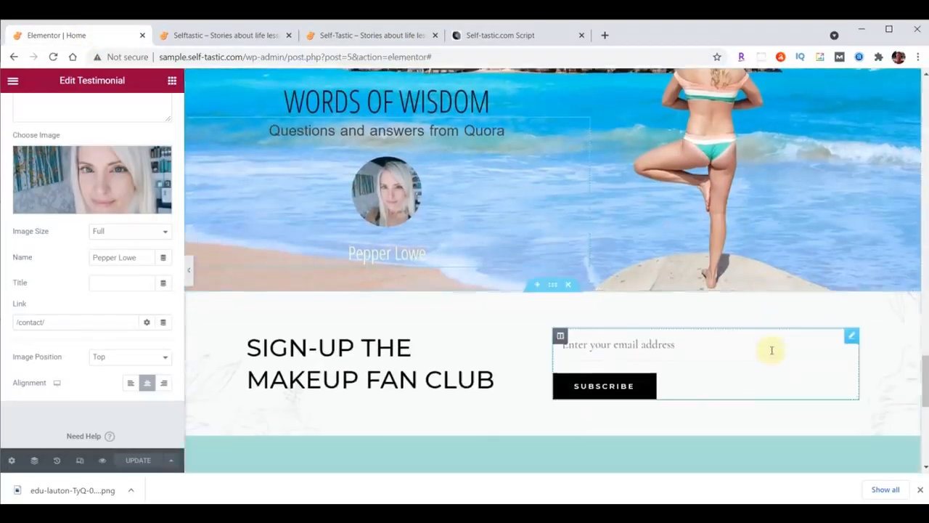
scroll(772, 350, "down", 1)
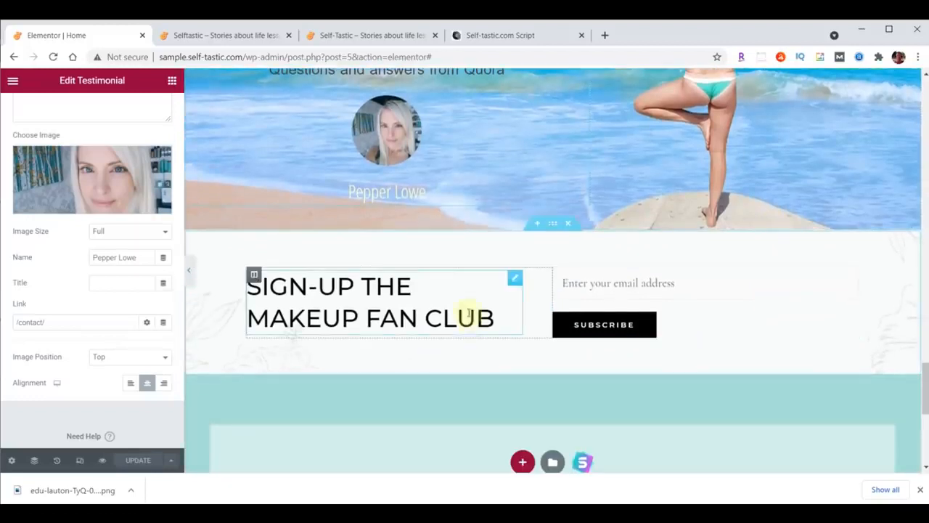
left_click(511, 285)
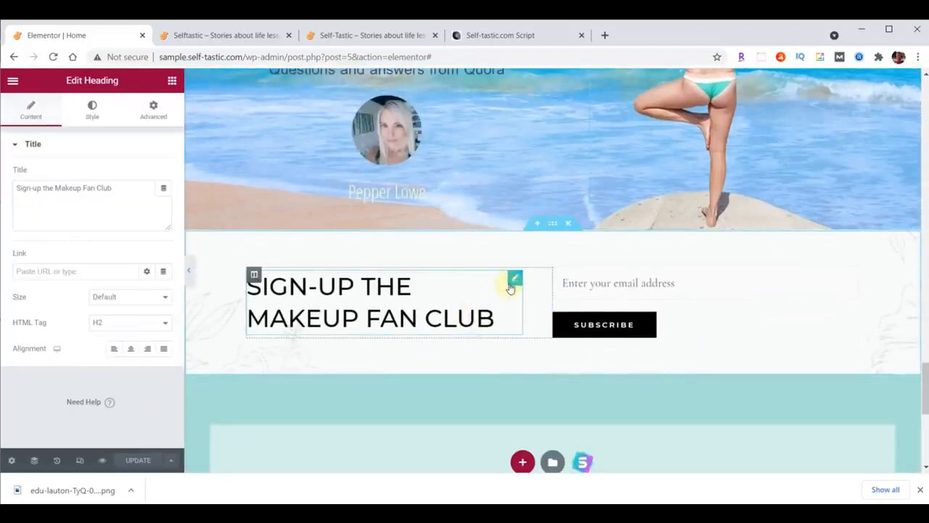
triple_click(122, 193)
type("Sign-up For<br>Club Selftastic")
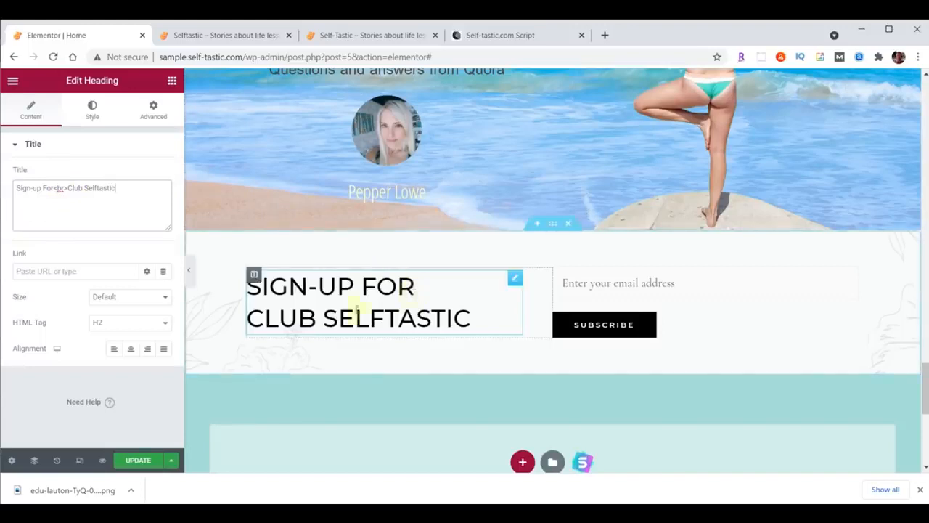
left_click(147, 348)
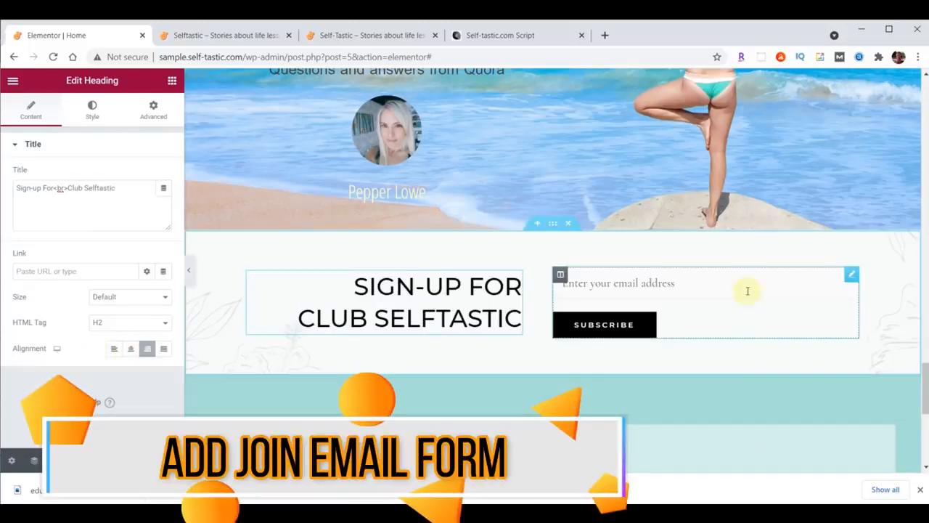
Delete the old email sign-up shortcode widget
left_click(852, 276)
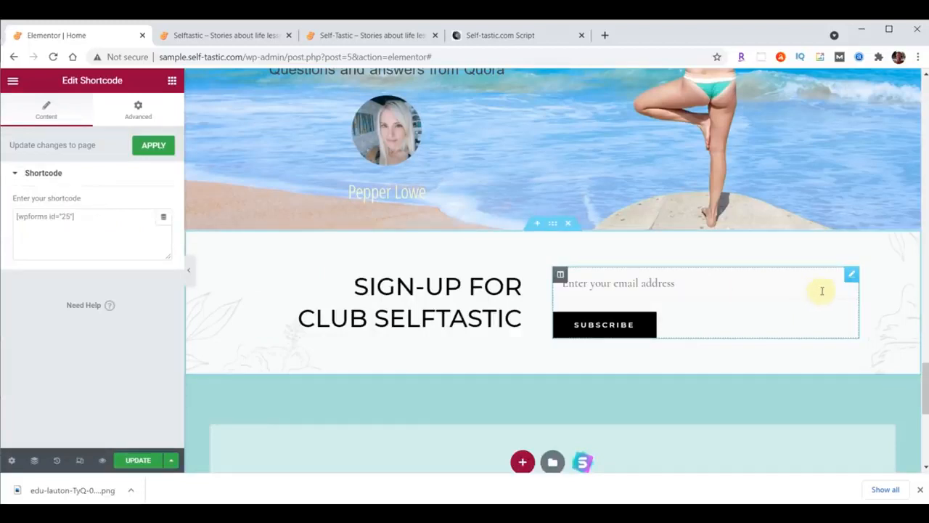
right_click(851, 279)
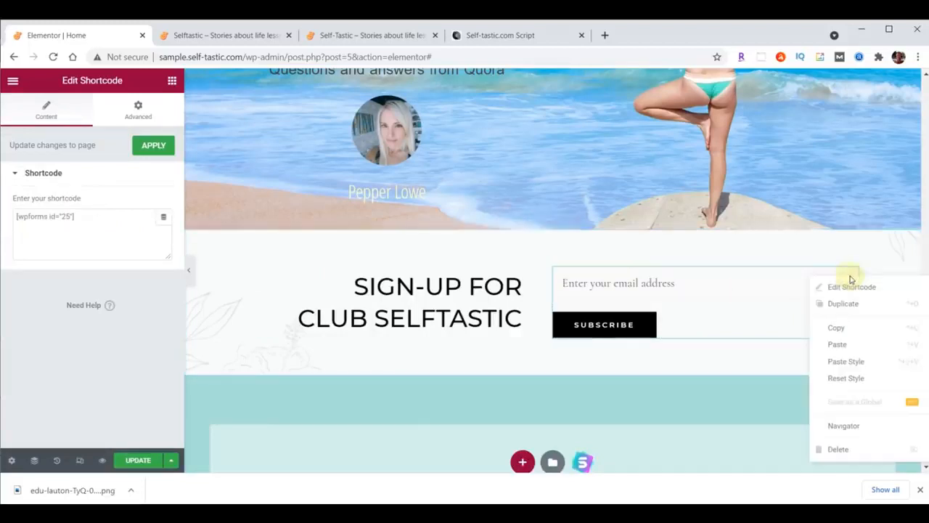
left_click(848, 449)
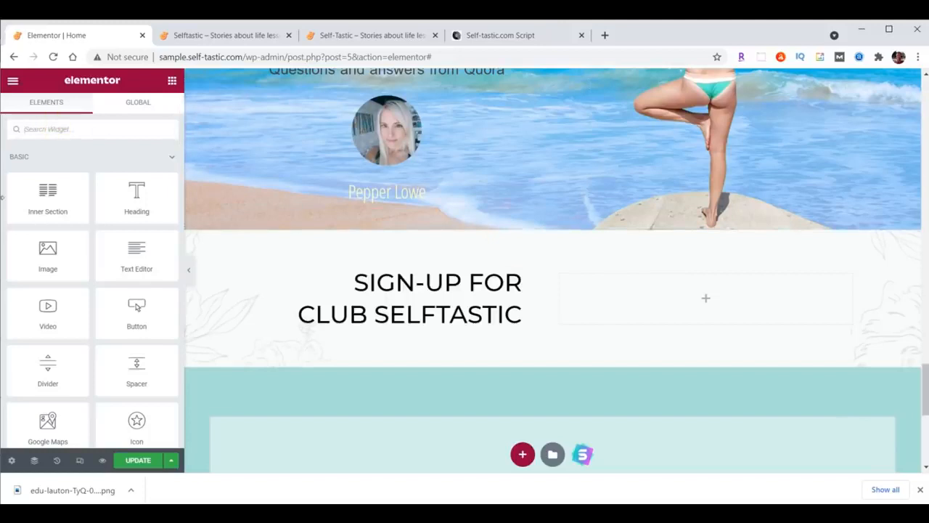
Add a WPForms widget showing the Signup Form to the column and save the page
type("wpforms")
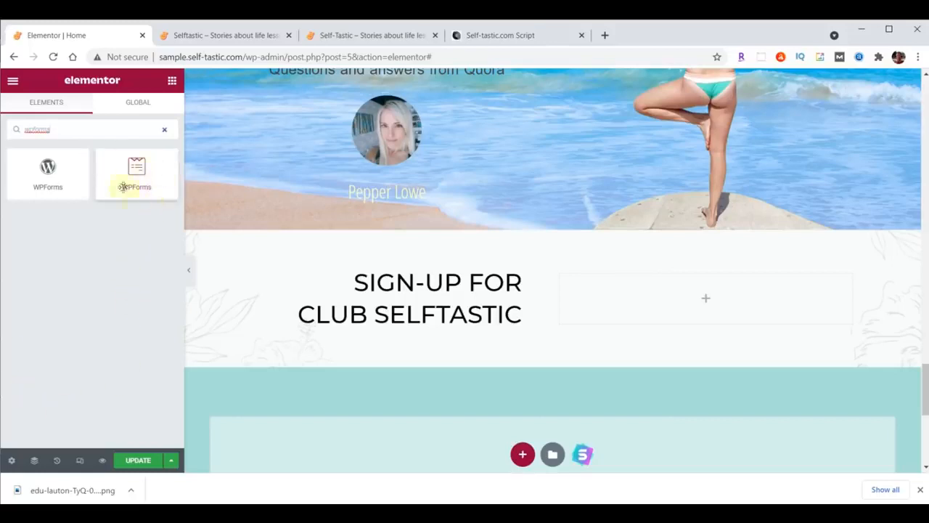
left_click_drag(135, 169, 710, 286)
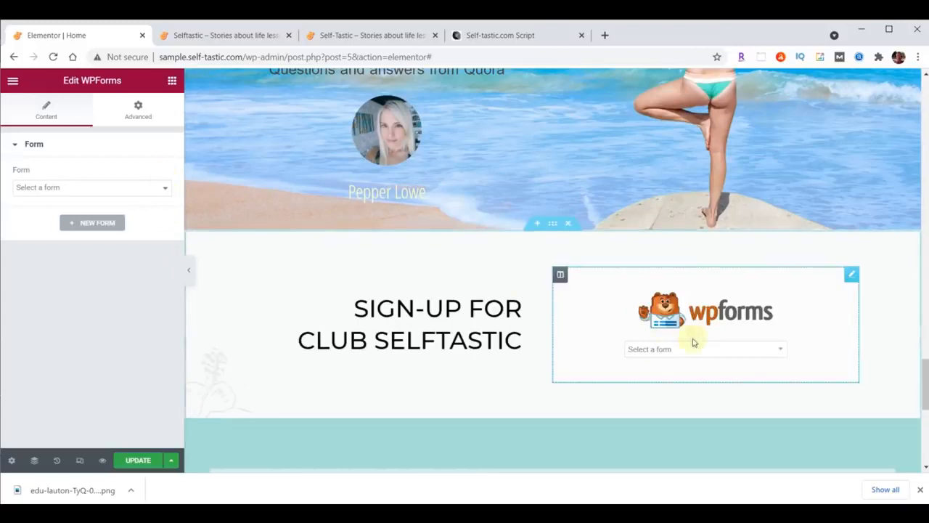
left_click(781, 351)
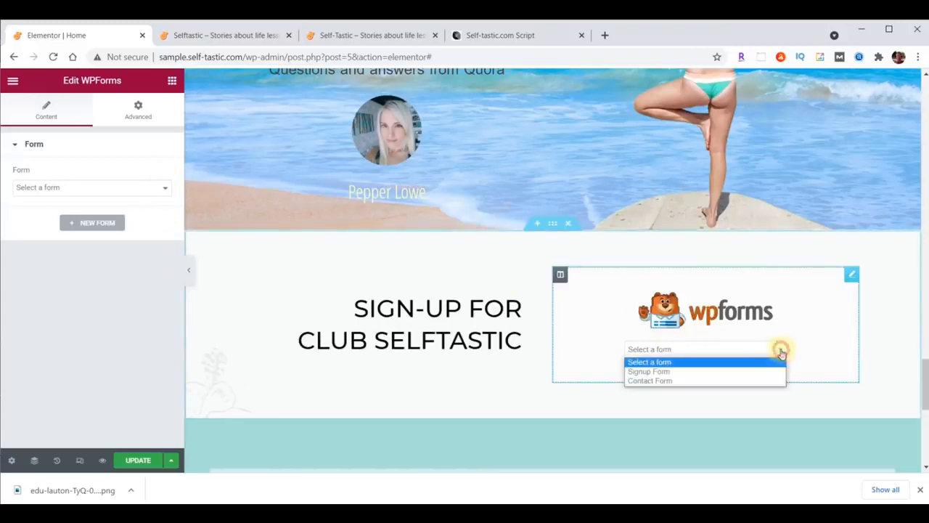
left_click(669, 372)
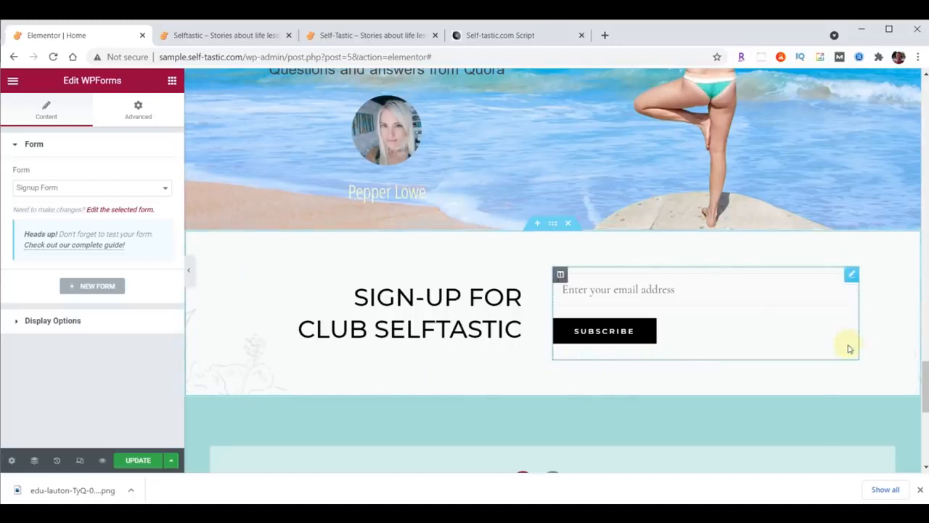
left_click(131, 460)
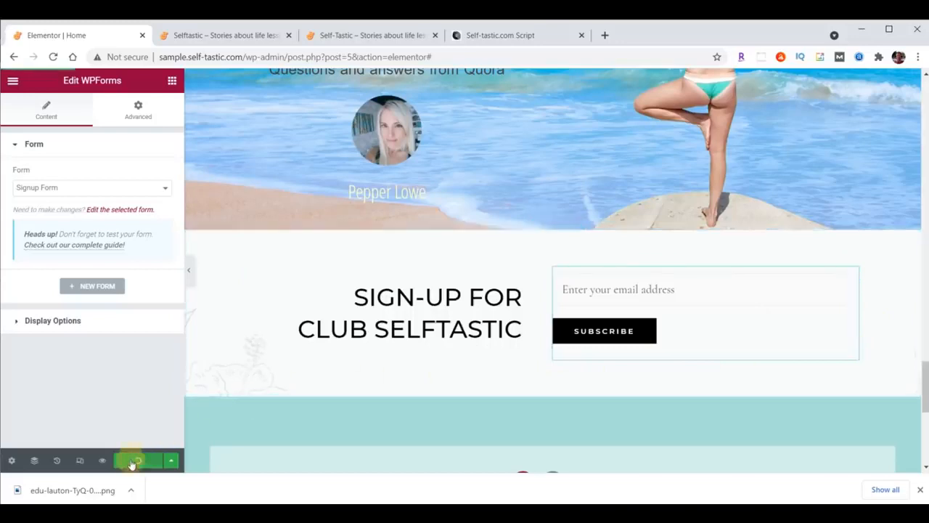
left_click(216, 35)
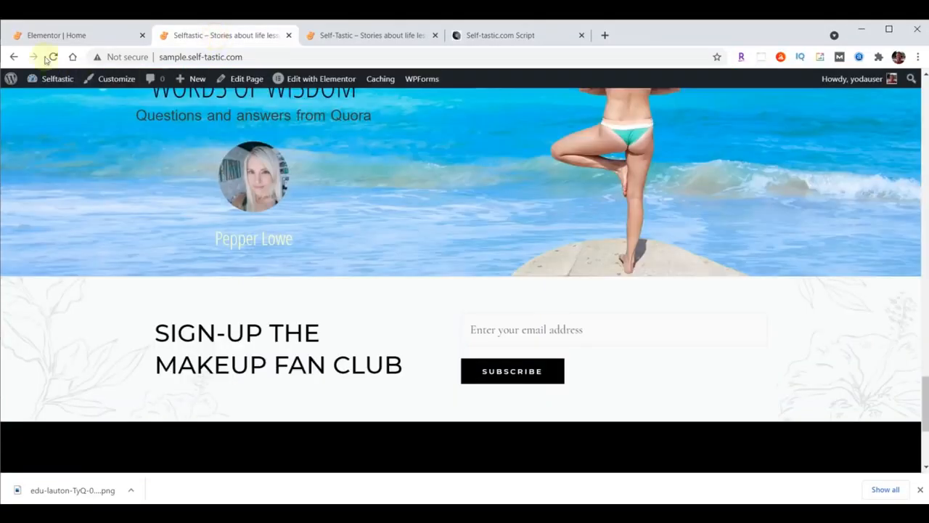
Reload the site, then retitle the WORDS OF WISDOM heading 'Practical Advice' and update
left_click(55, 57)
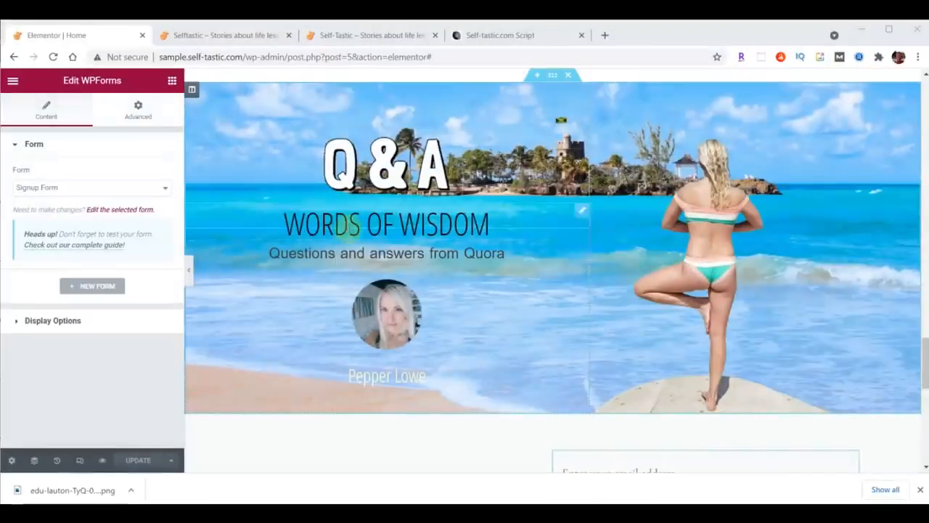
left_click(356, 226)
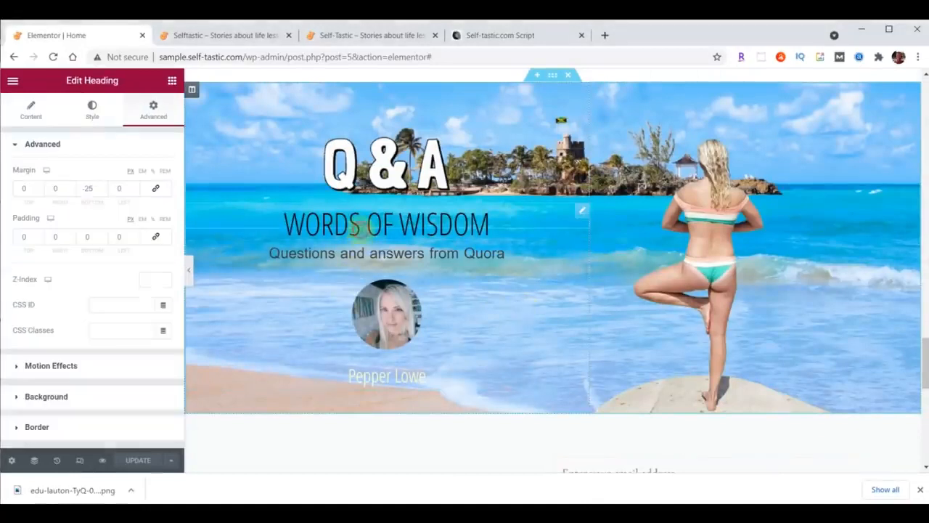
left_click(30, 109)
triple_click(100, 187)
type("Practical Advice")
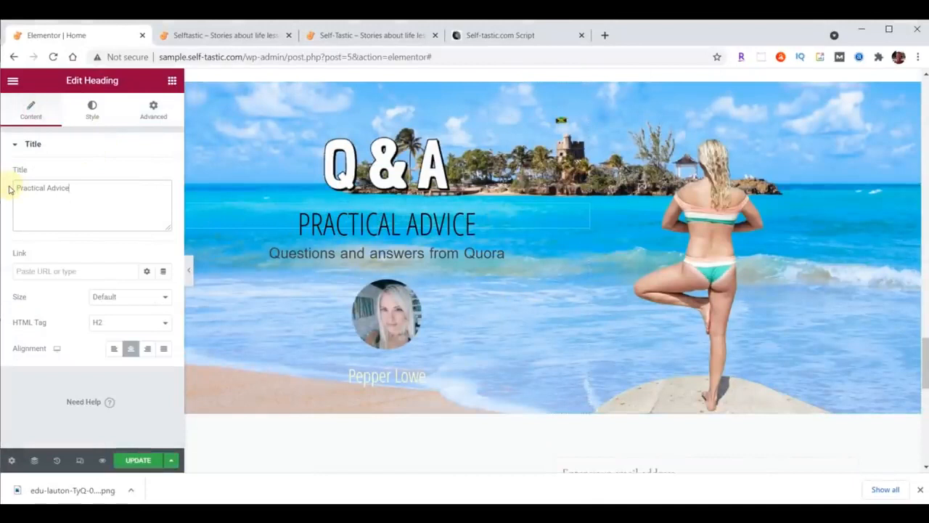
left_click(137, 462)
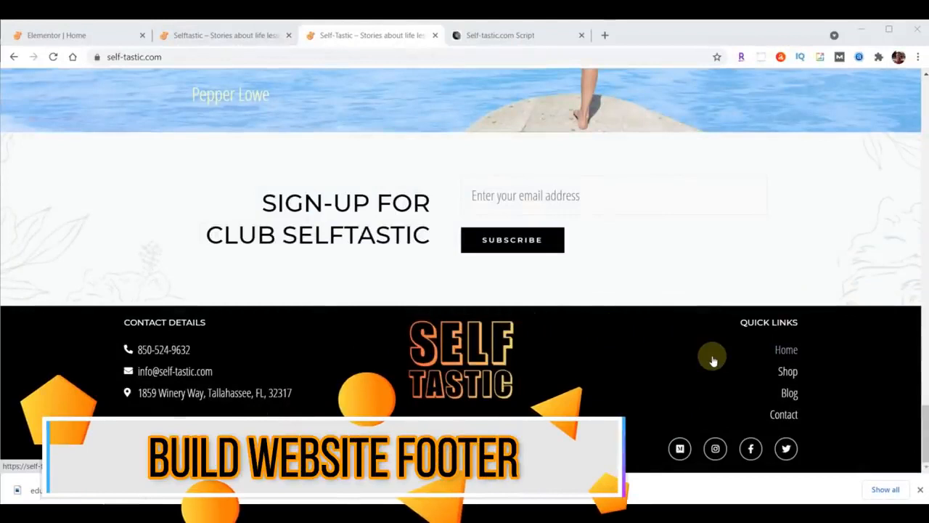
Exit the Elementor Home editor to the WordPress dashboard and go to the Themes page
left_click(73, 34)
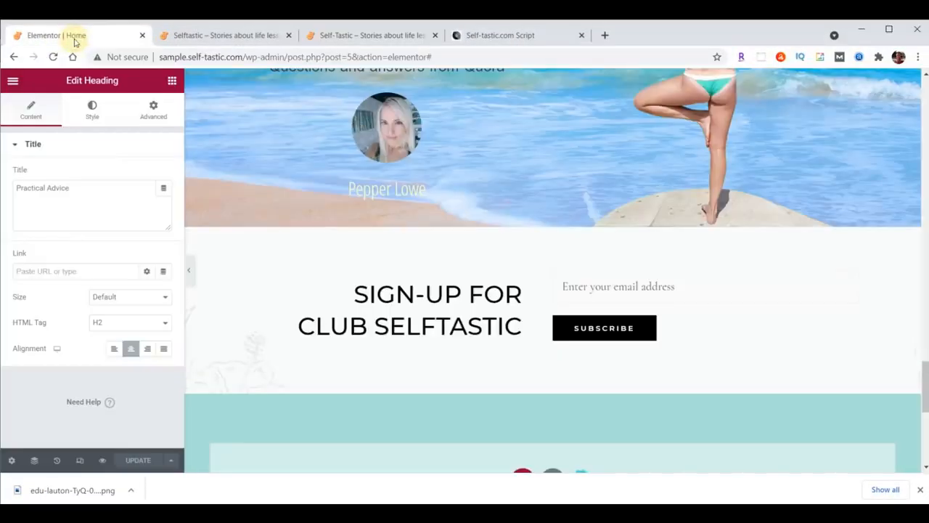
left_click(13, 82)
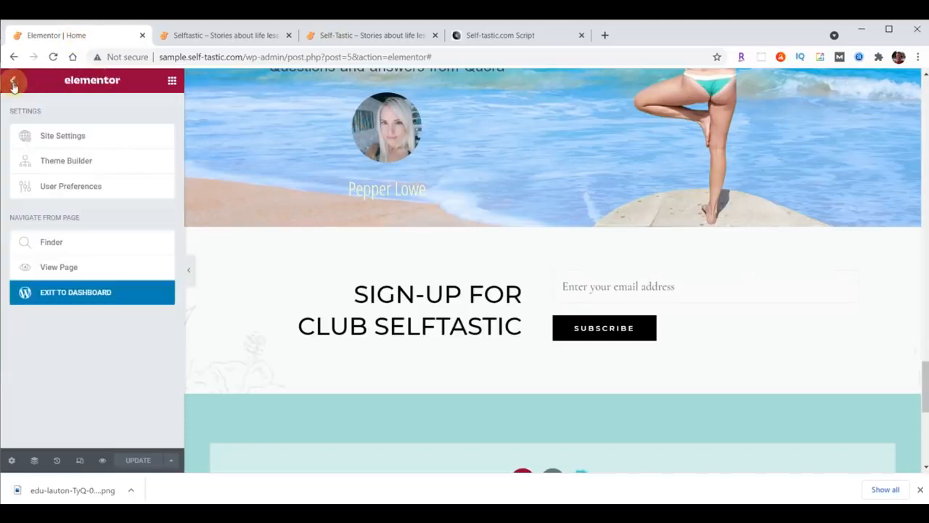
left_click(73, 298)
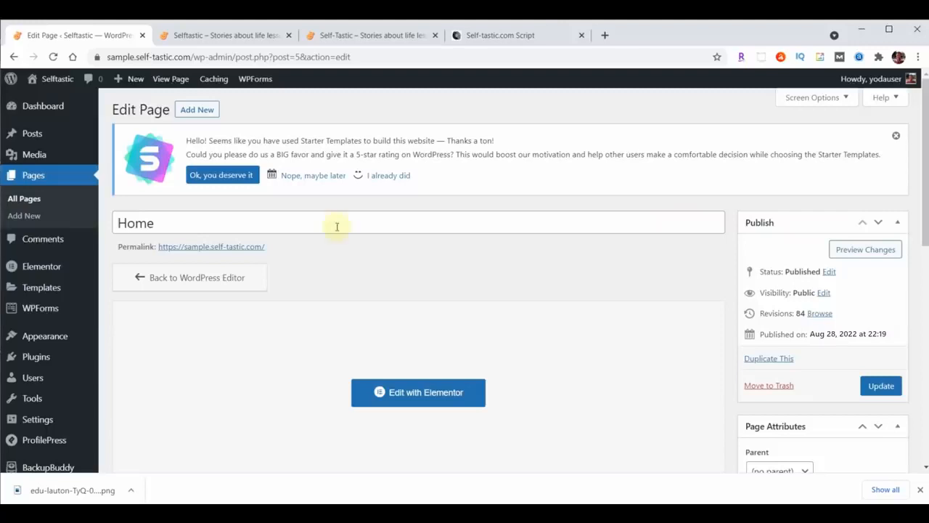
left_click(49, 339)
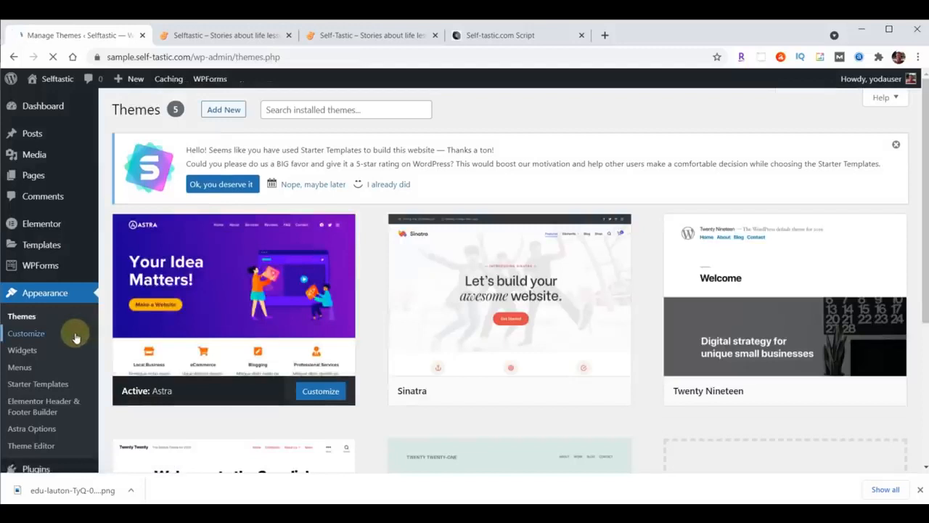
In the Customizer's Footer Builder, delete the three widgets, Social and Copyright, then publish
left_click(41, 335)
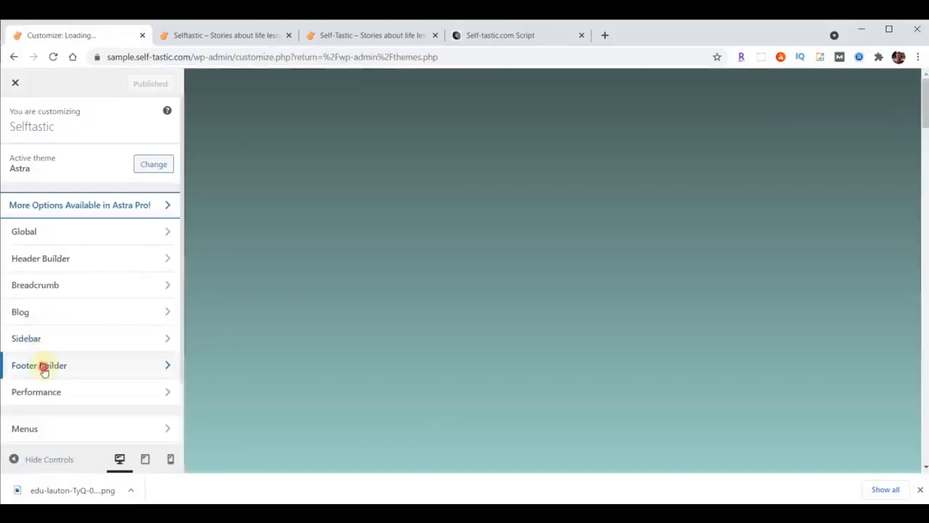
left_click(42, 366)
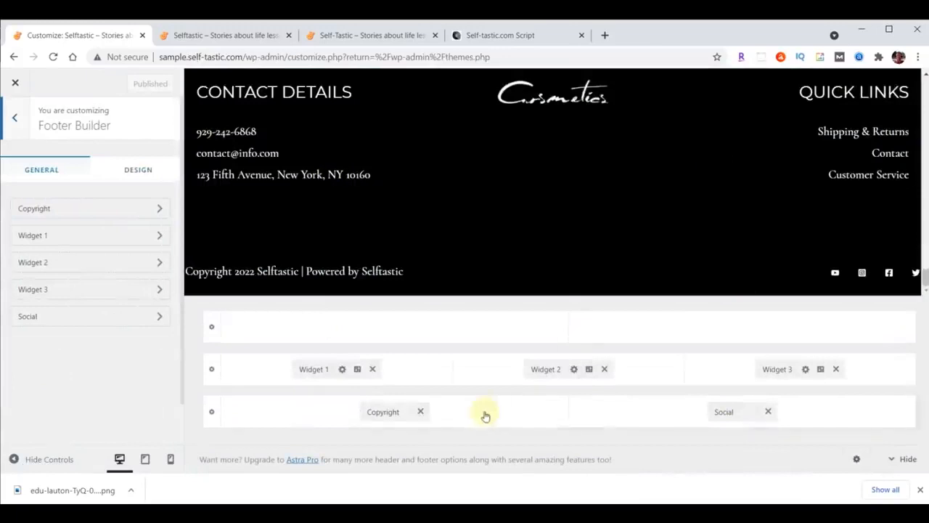
left_click(372, 369)
left_click(604, 369)
left_click(836, 369)
left_click(768, 411)
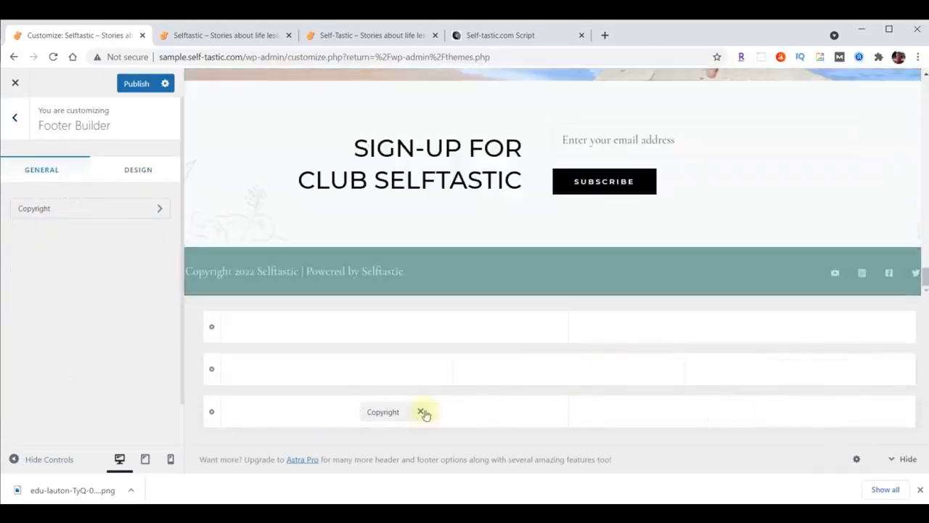
left_click(420, 411)
left_click(126, 85)
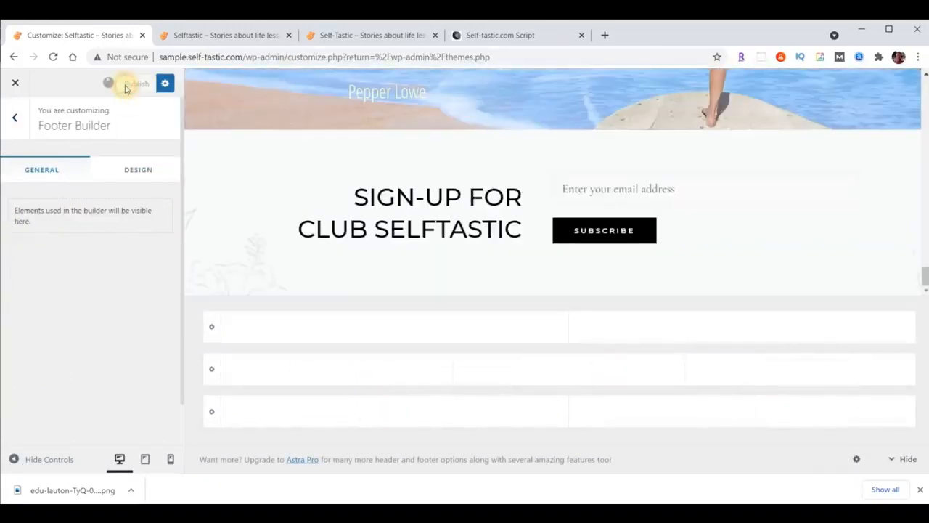
left_click(14, 84)
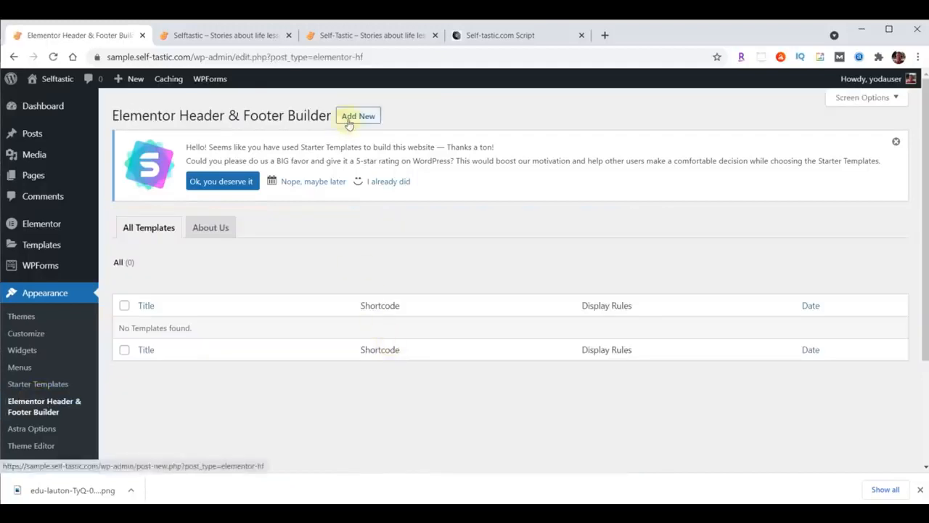
Start a new header/footer template, answering onboarding with Intermediate experience and building for myself
left_click(349, 120)
left_click(643, 240)
left_click(581, 287)
left_click(579, 293)
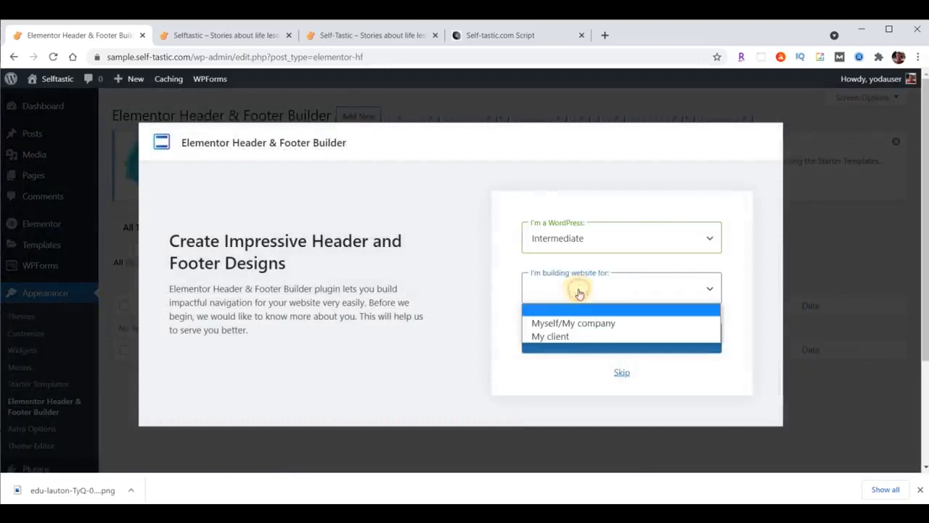
left_click(580, 322)
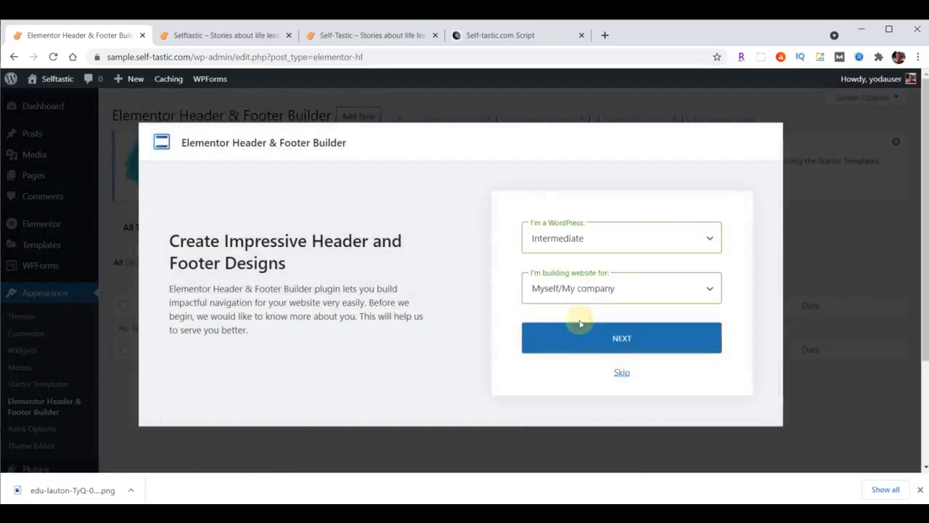
left_click(621, 373)
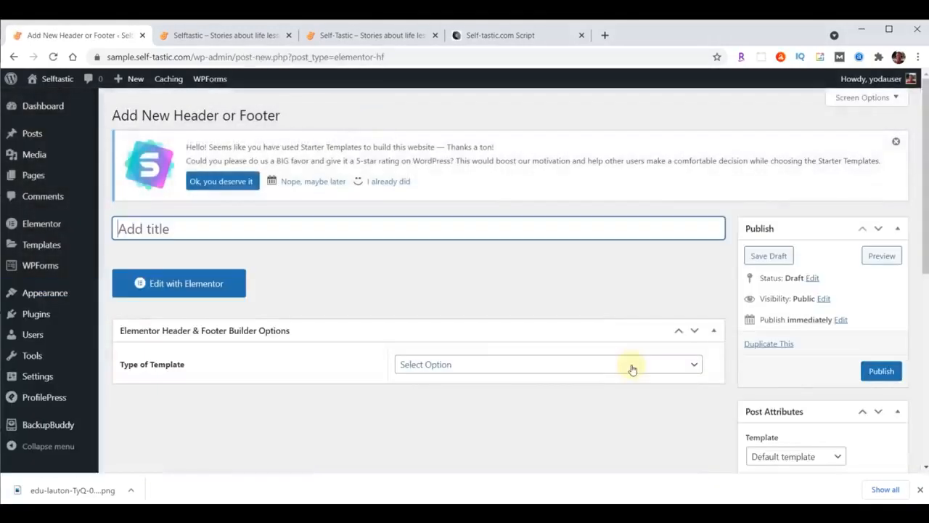
Publish 'Website Footer' as a Footer on the Entire Website for all user roles, with Canvas enabled
type("Website Footer")
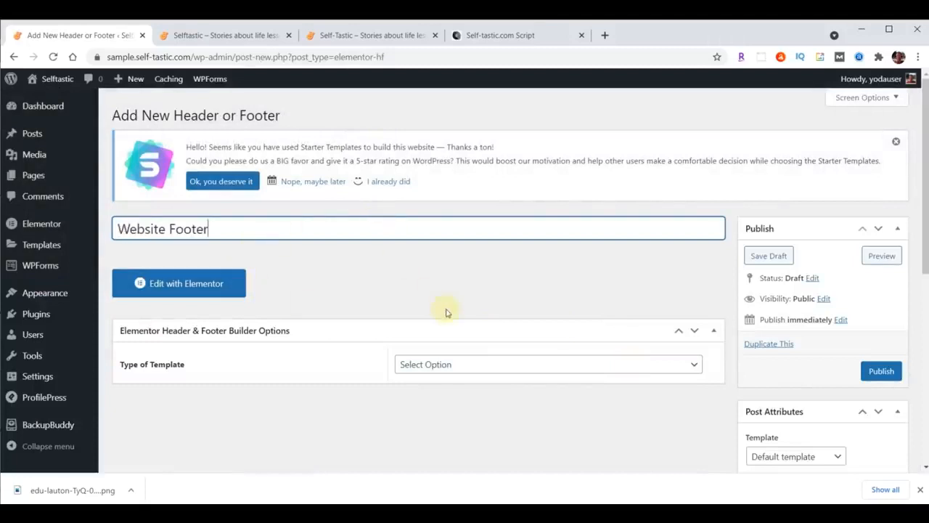
left_click(496, 364)
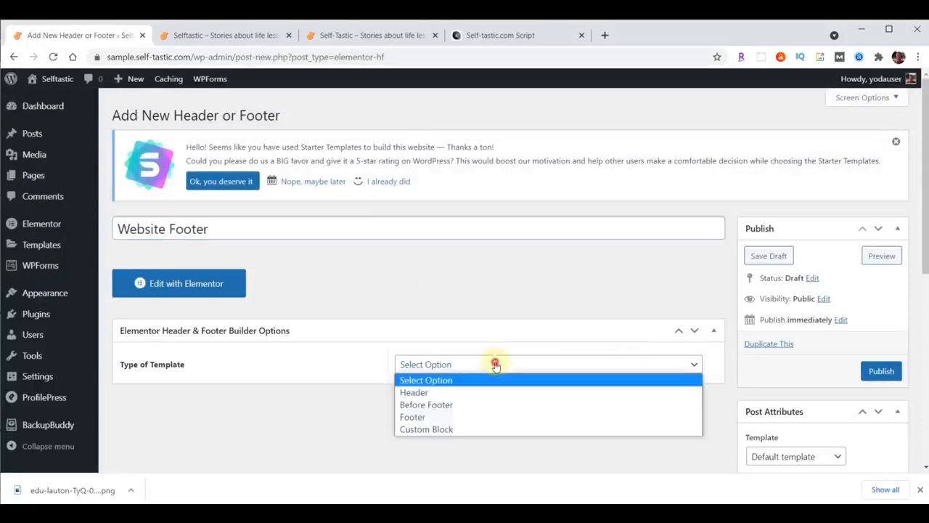
left_click(475, 423)
left_click(560, 408)
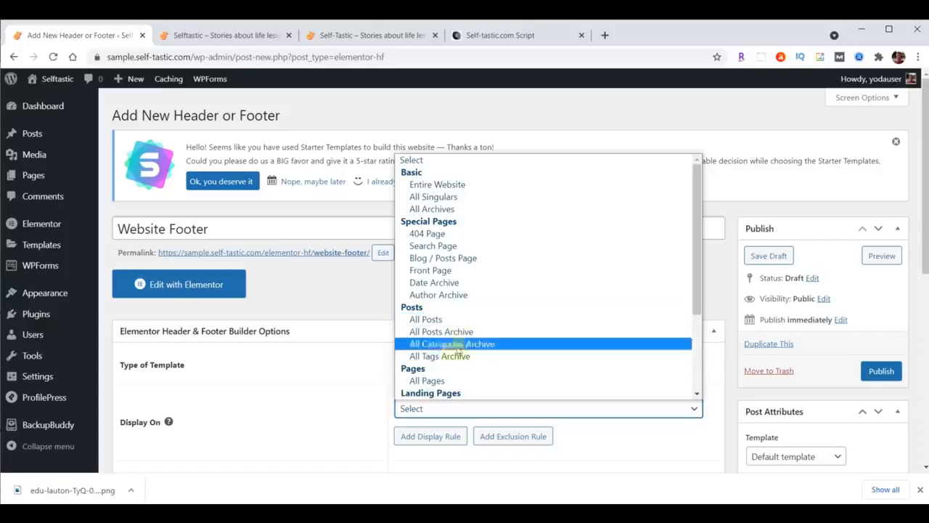
left_click(466, 182)
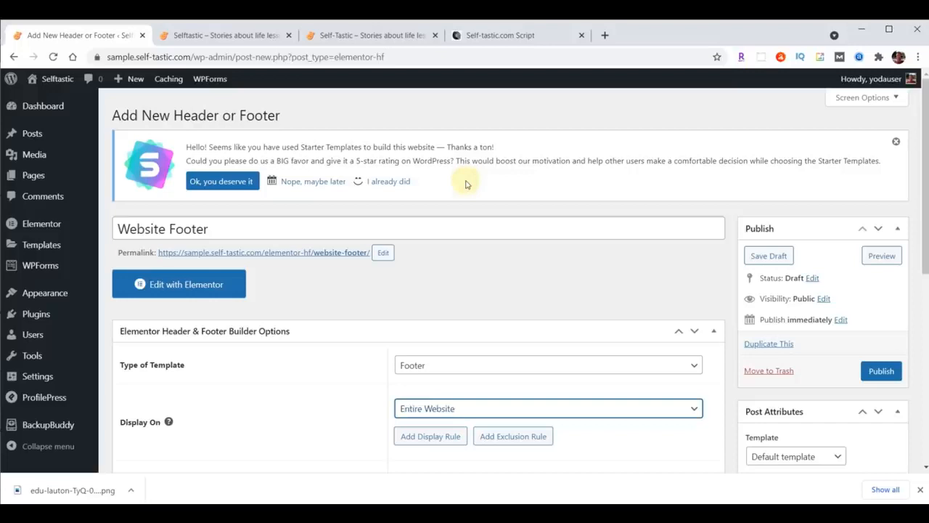
scroll(668, 276, "down", 3)
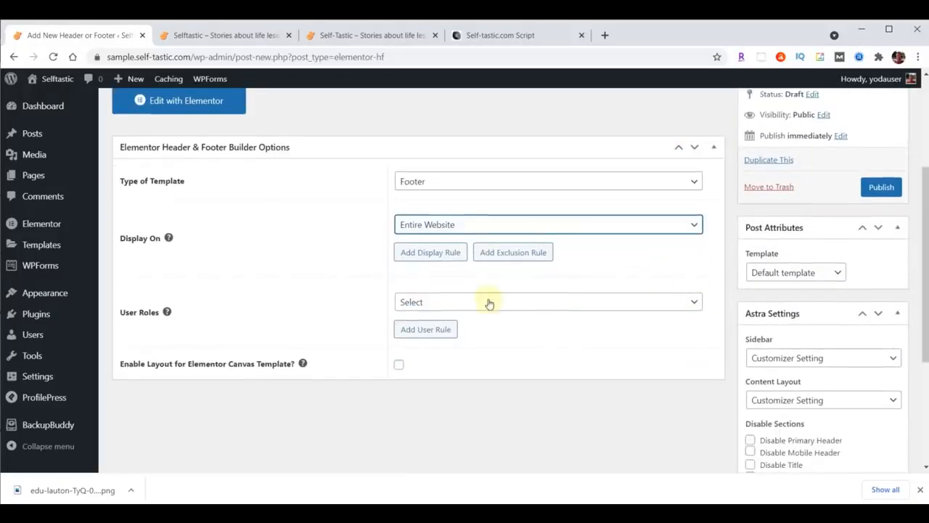
left_click(490, 304)
left_click(438, 343)
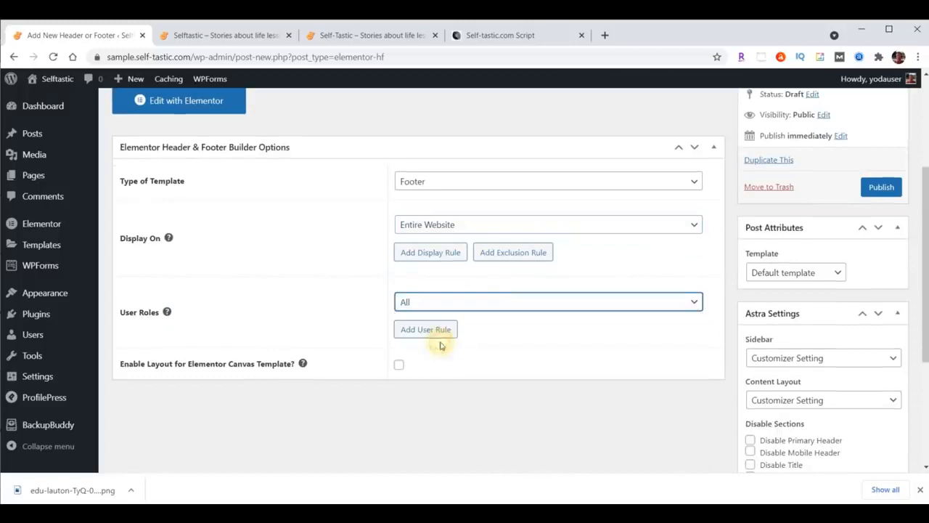
left_click(399, 365)
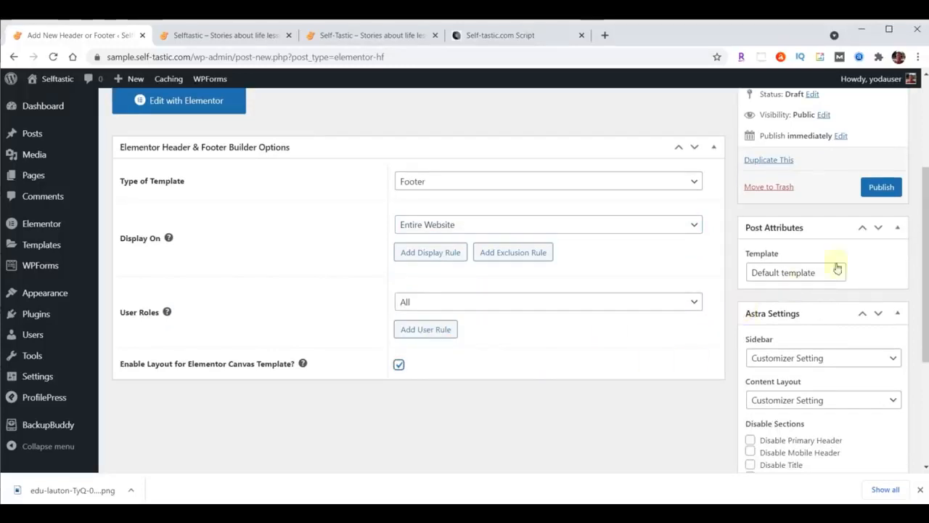
left_click(882, 187)
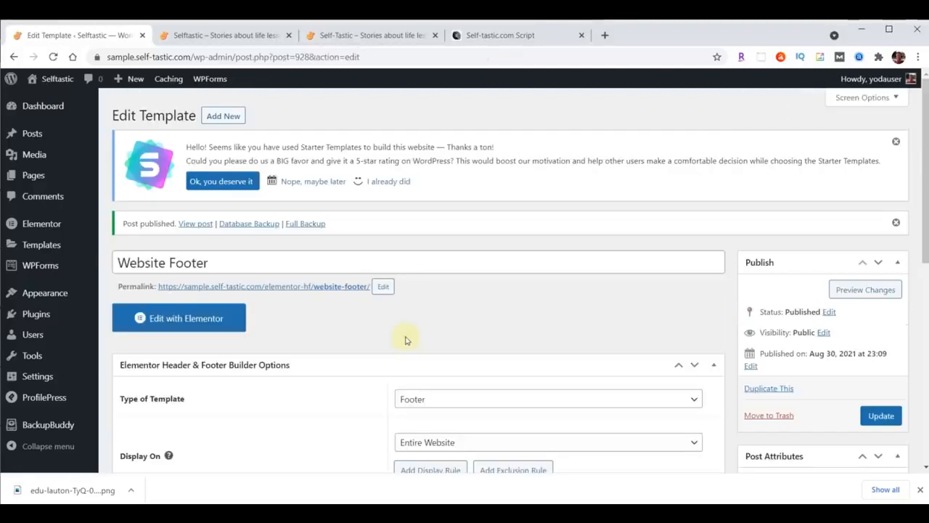
In Elementor, import the website-footer JSON template and insert the Selftastic Website Footer section
left_click(185, 319)
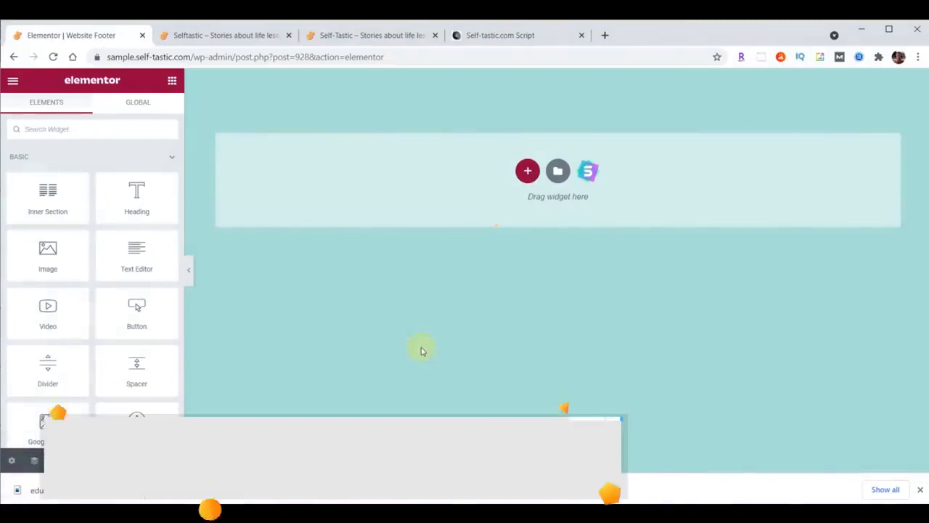
left_click(558, 174)
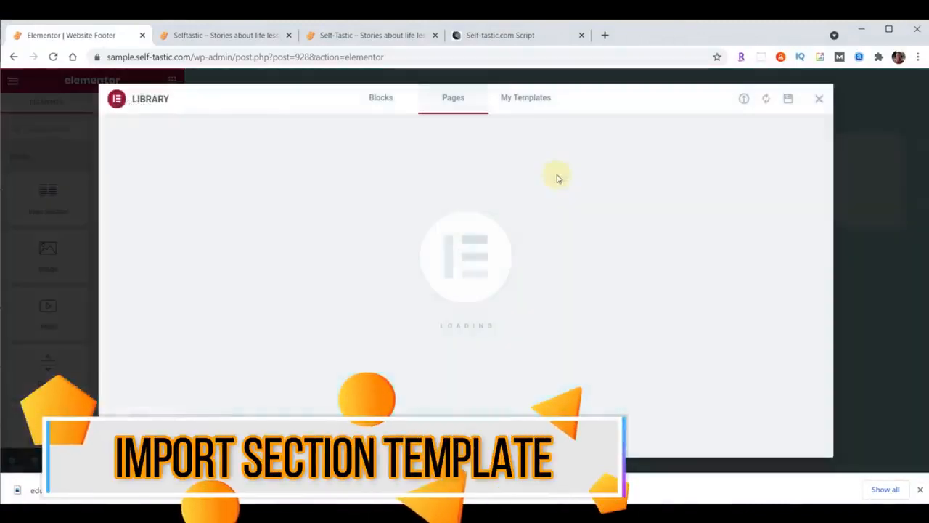
left_click(743, 100)
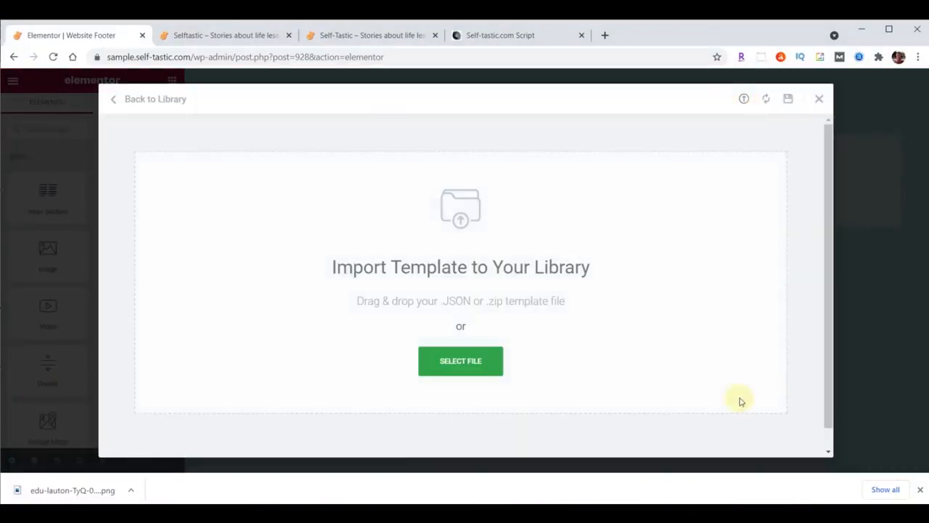
key("alt+Tab")
scroll(809, 280, "down", 3)
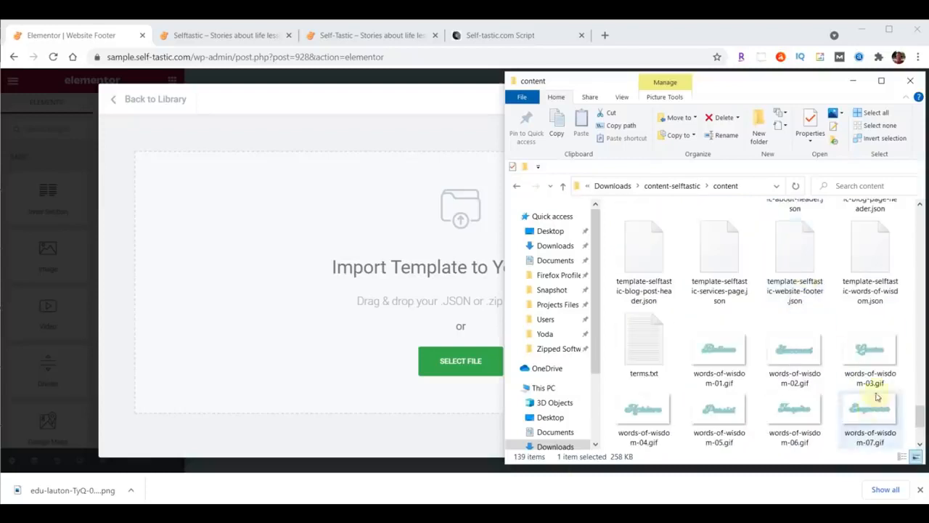
scroll(878, 398, "up", 1)
left_click_drag(795, 319, 461, 358)
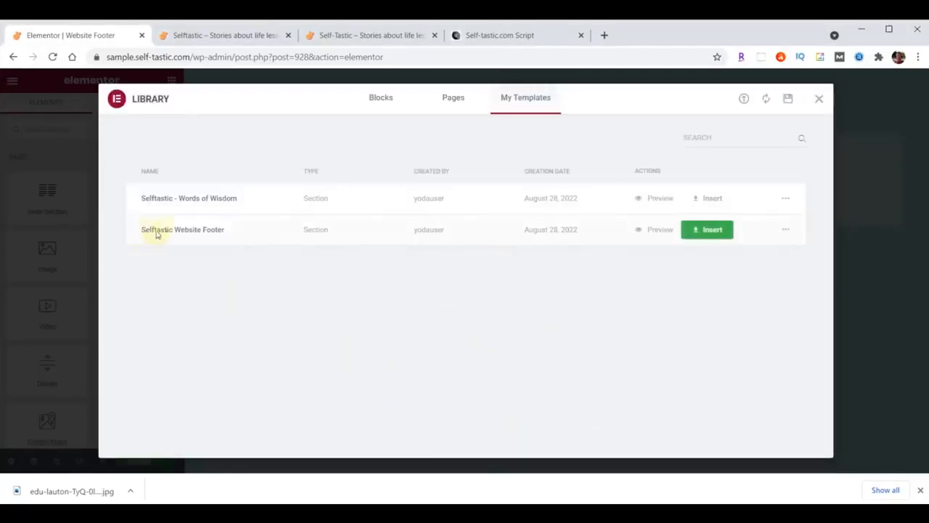
left_click(710, 228)
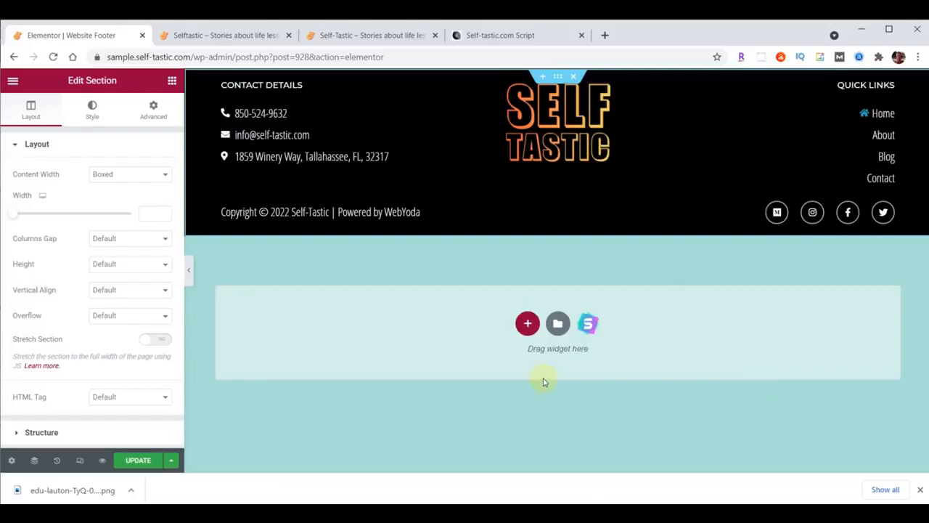
Rename the About quick link to Shop pointing at /shop, save with UPDATE, and view the live site
left_click(885, 136)
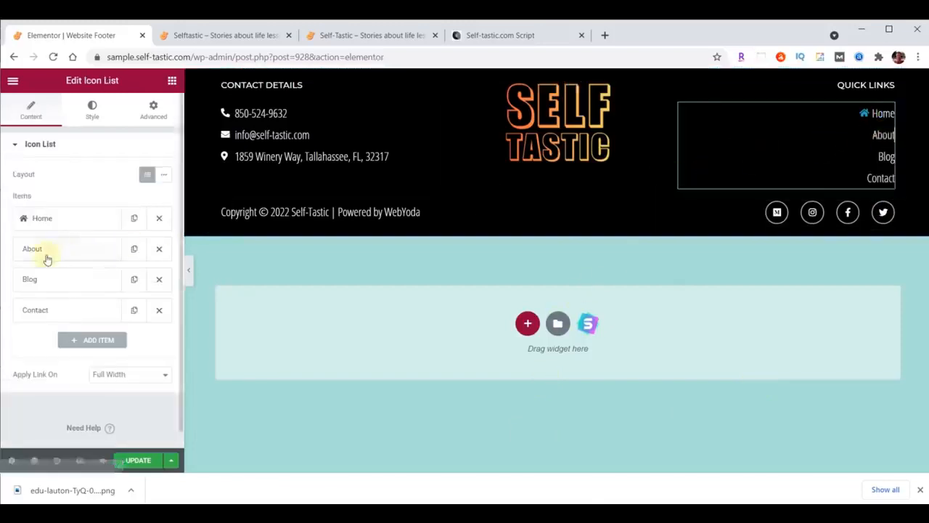
left_click(46, 256)
double_click(58, 292)
type("Shop")
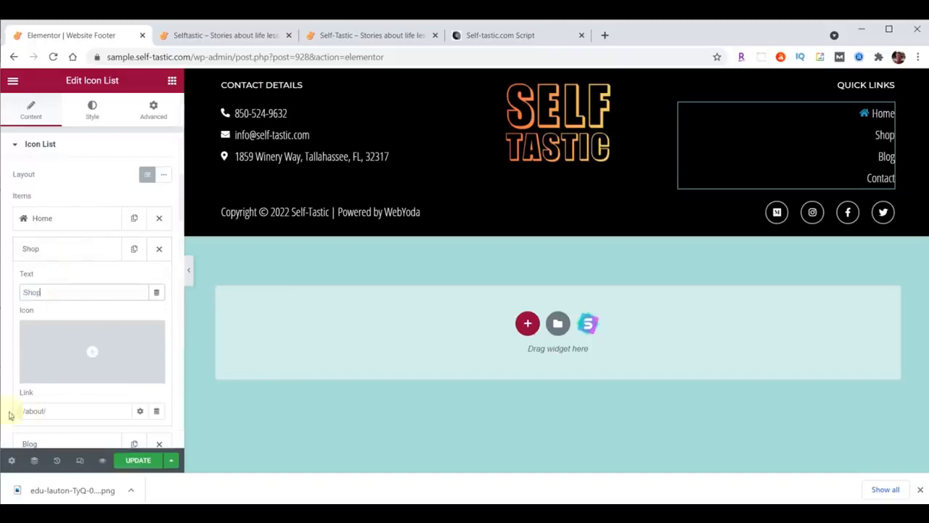
left_click(22, 411)
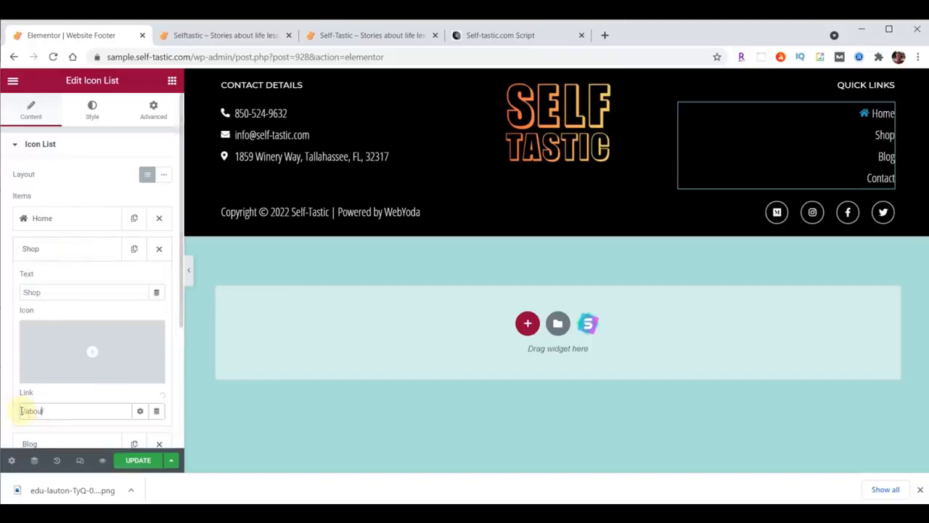
key("BackSpace")
type("shop/")
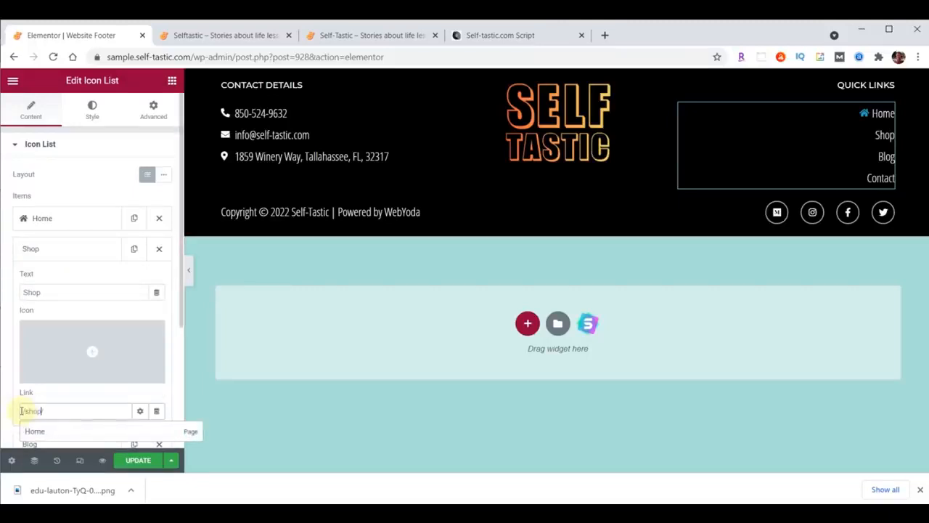
left_click(78, 249)
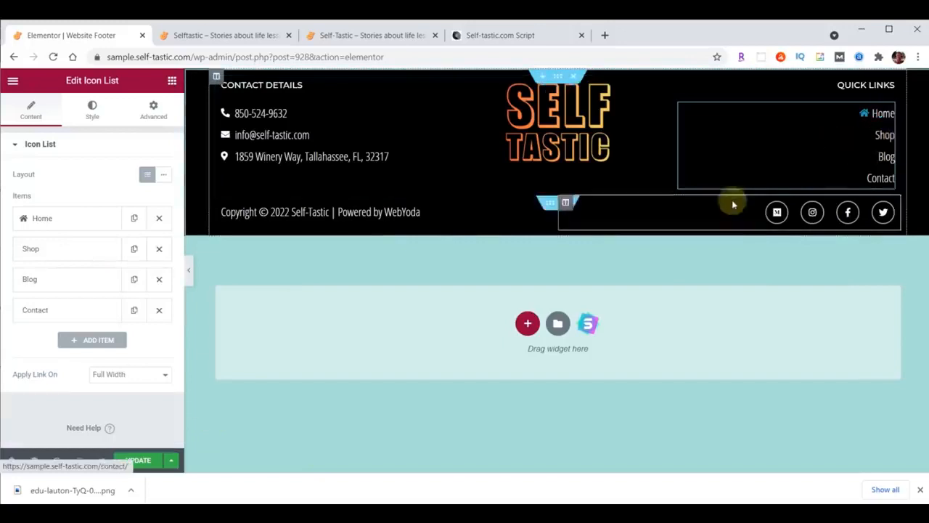
left_click(137, 461)
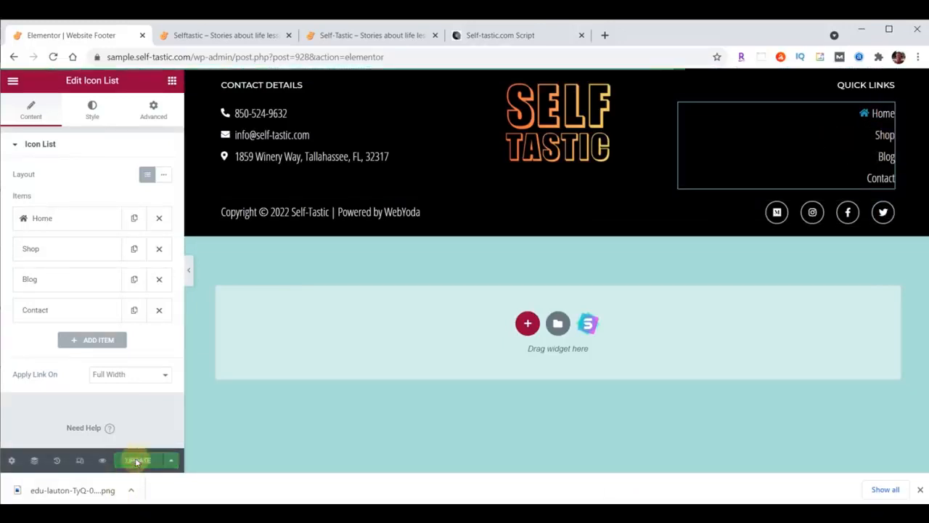
left_click(227, 35)
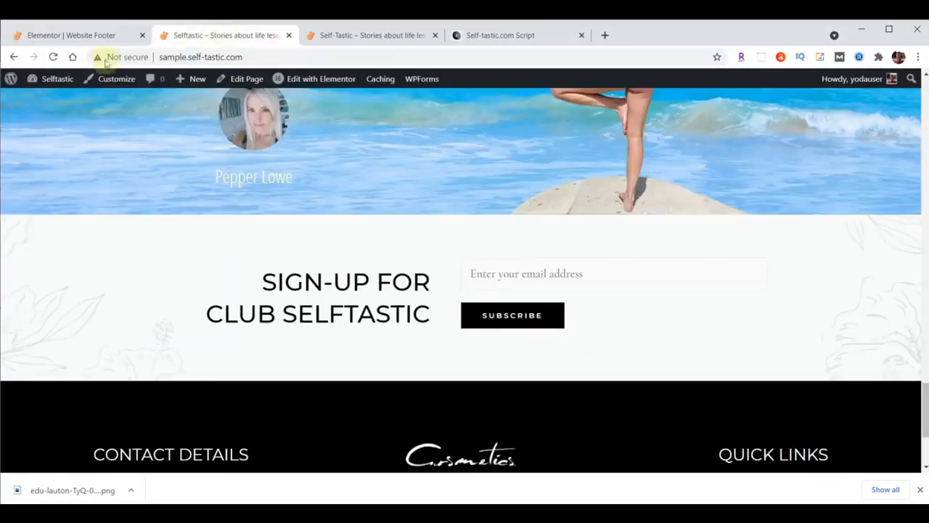
Reload the live Selftastic site and scroll down to check the new footer, then back up
left_click(52, 57)
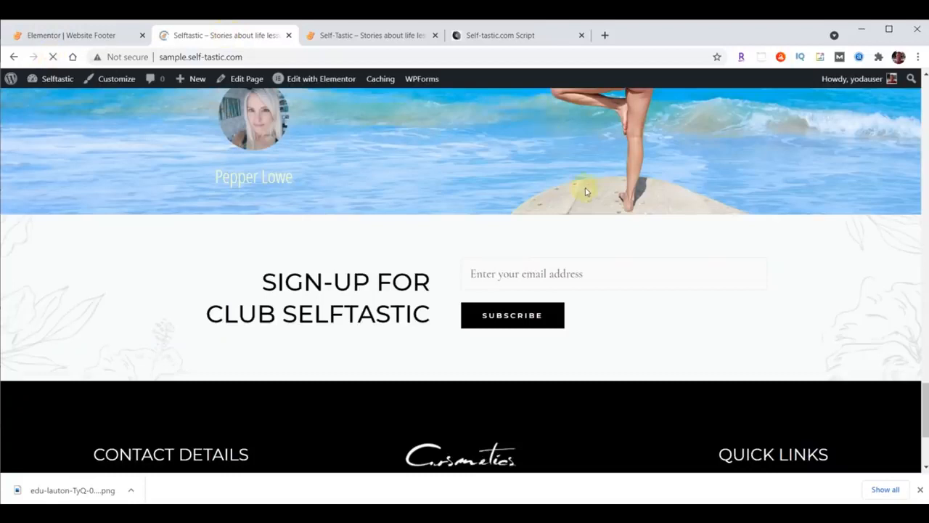
scroll(587, 189, "down", 2)
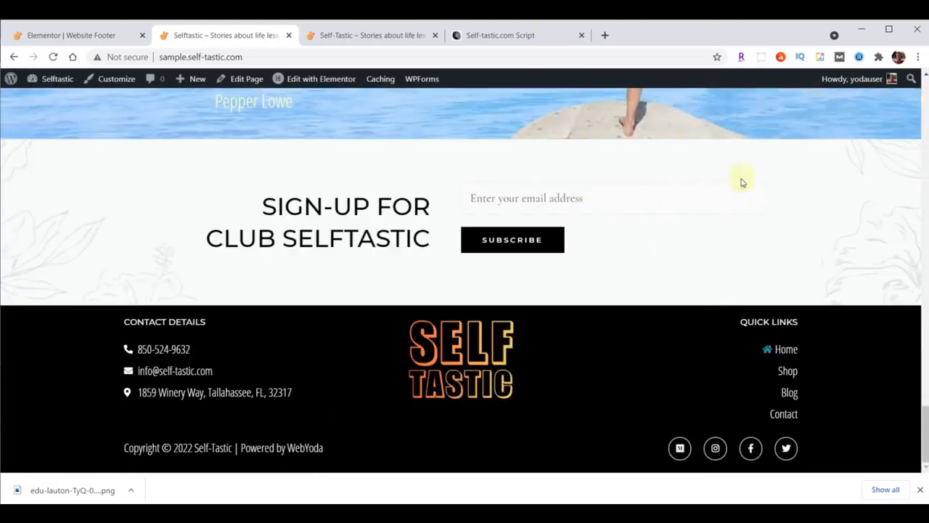
scroll(356, 218, "up", 5)
scroll(356, 218, "up", 15)
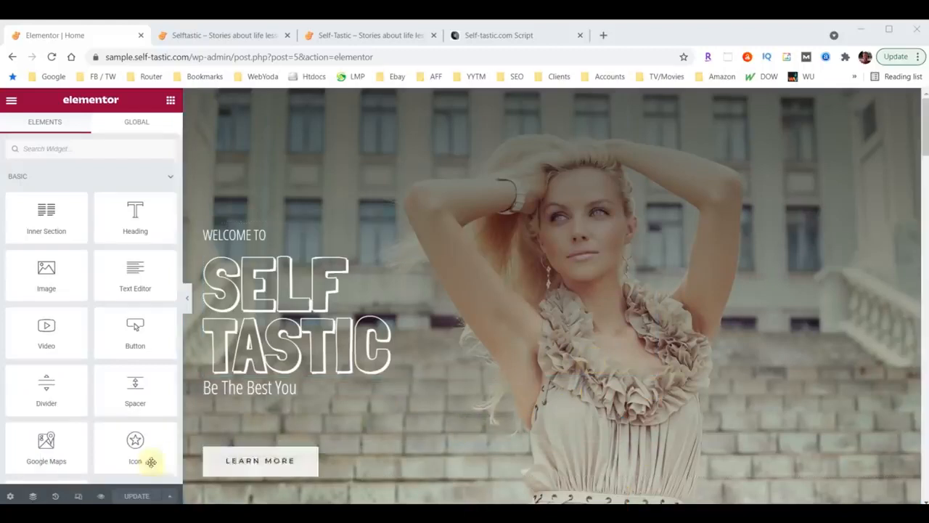
Switch to the mobile preview and set the SELF TASTIC heading's font size to 100
left_click(79, 497)
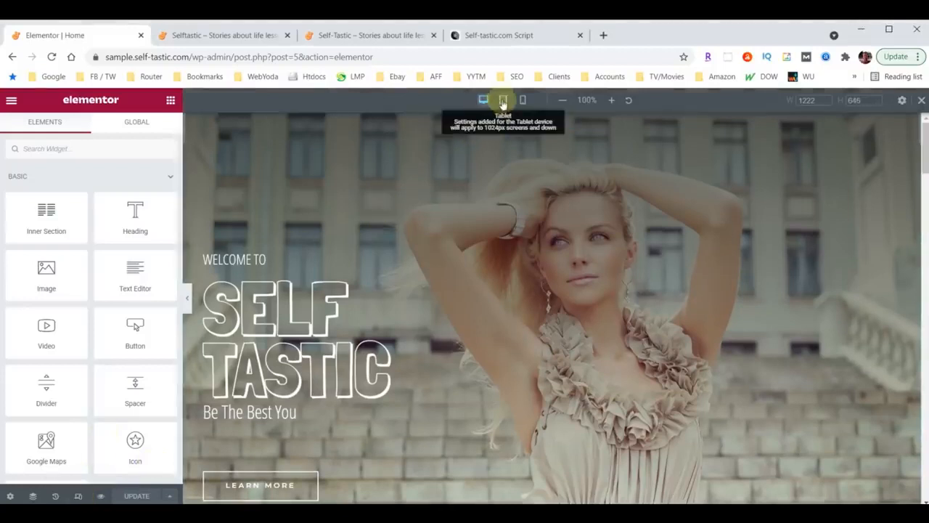
left_click(504, 101)
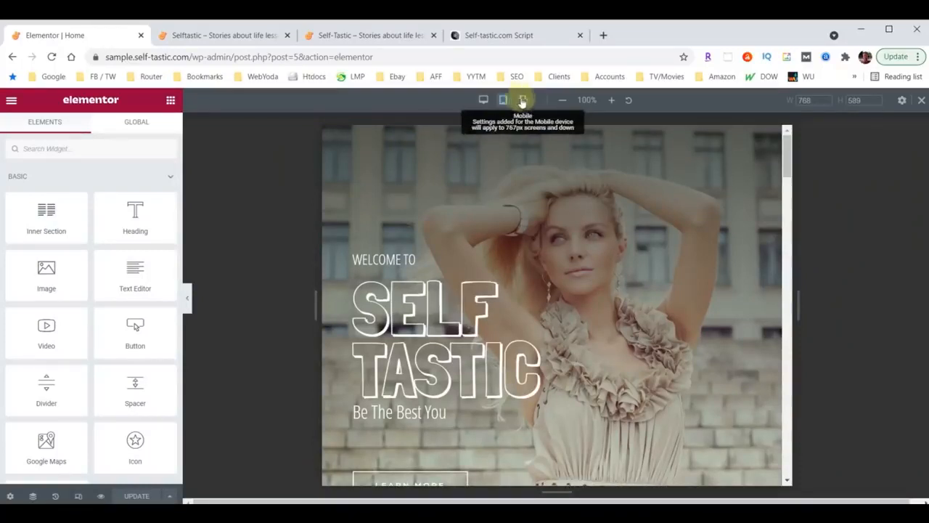
left_click(524, 102)
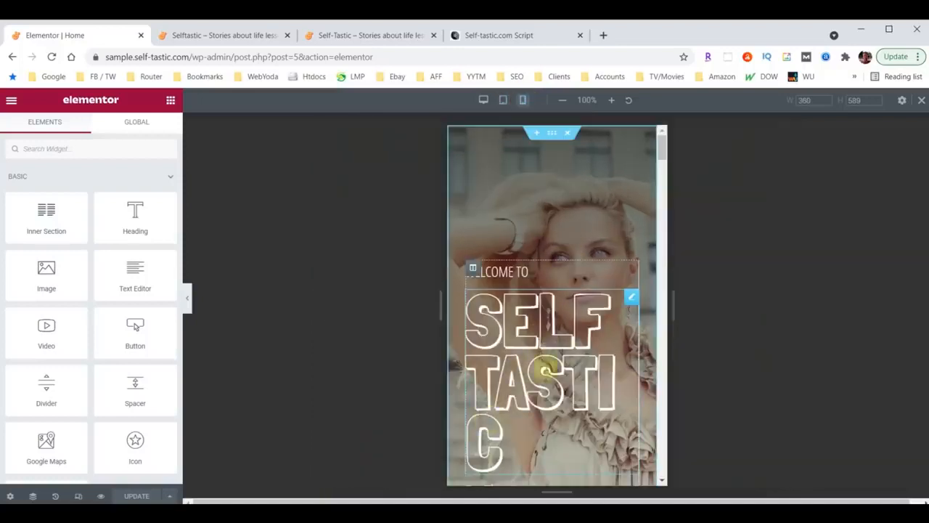
left_click(632, 298)
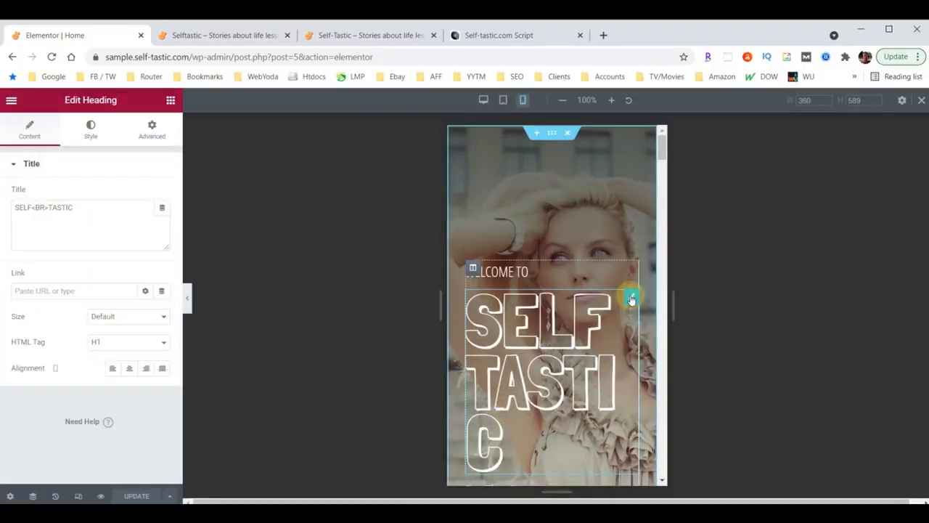
left_click(93, 129)
left_click(162, 219)
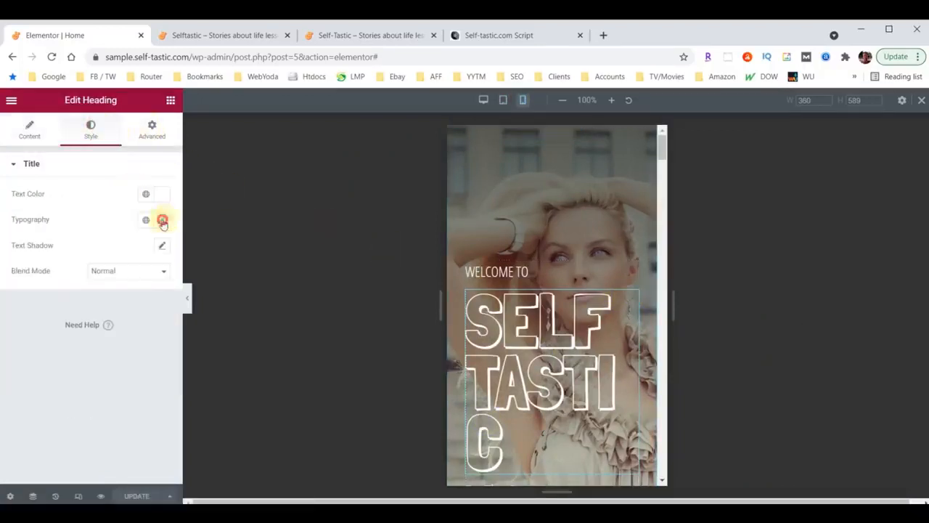
left_click(131, 318)
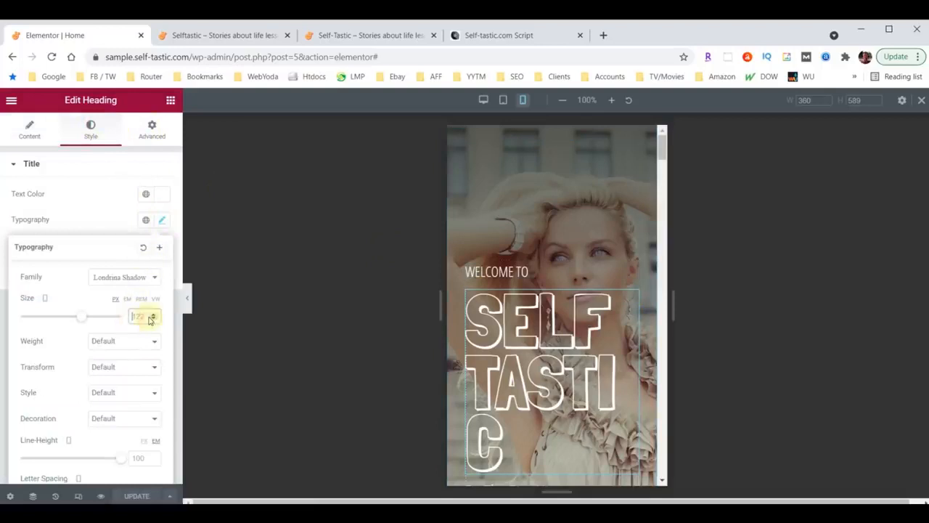
type("100")
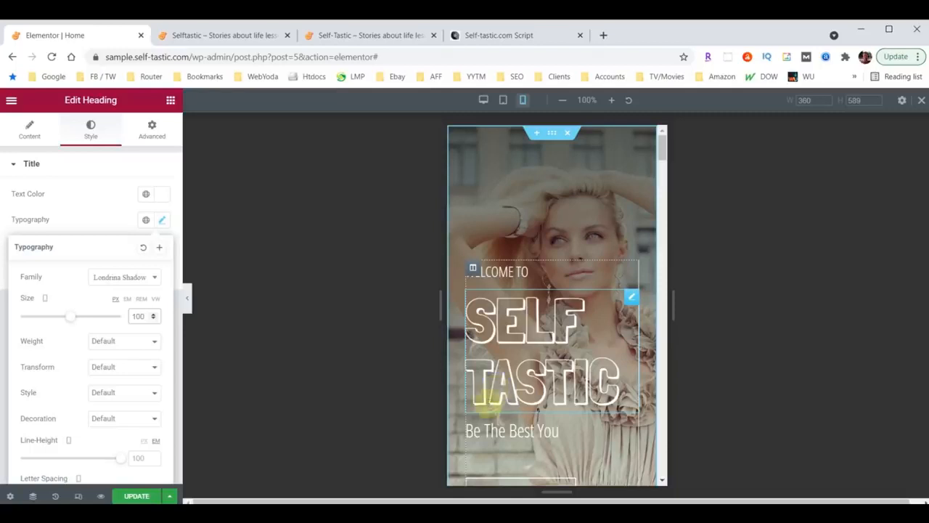
scroll(556, 270, "down", 2)
scroll(556, 270, "down", 4)
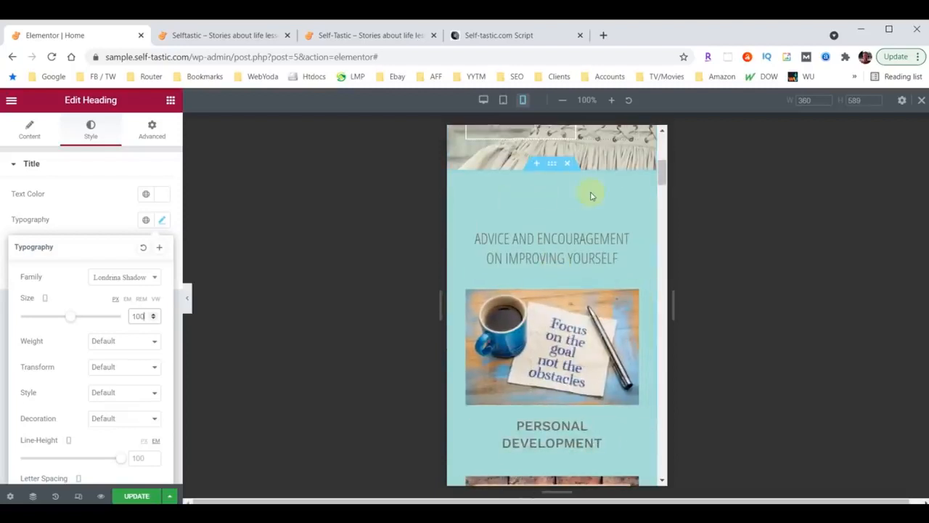
scroll(573, 270, "down", 18)
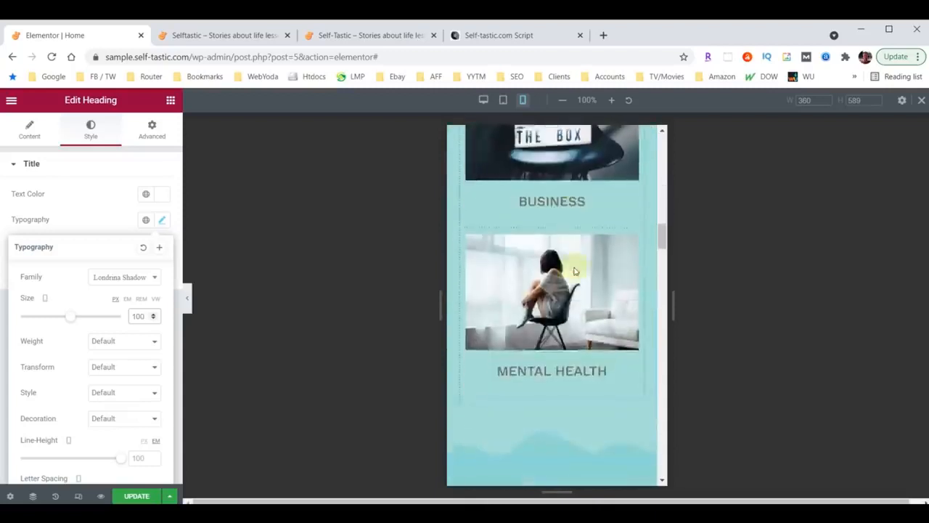
scroll(573, 270, "up", 12)
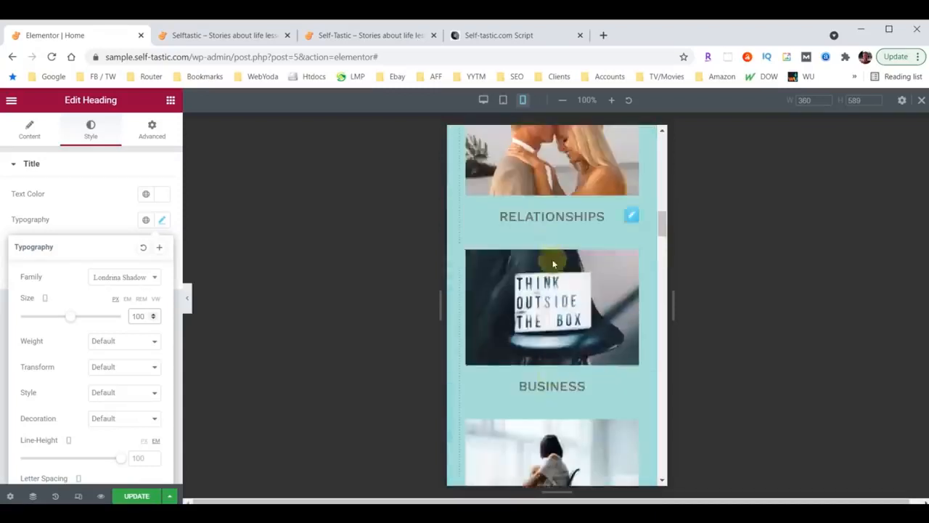
scroll(554, 262, "up", 6)
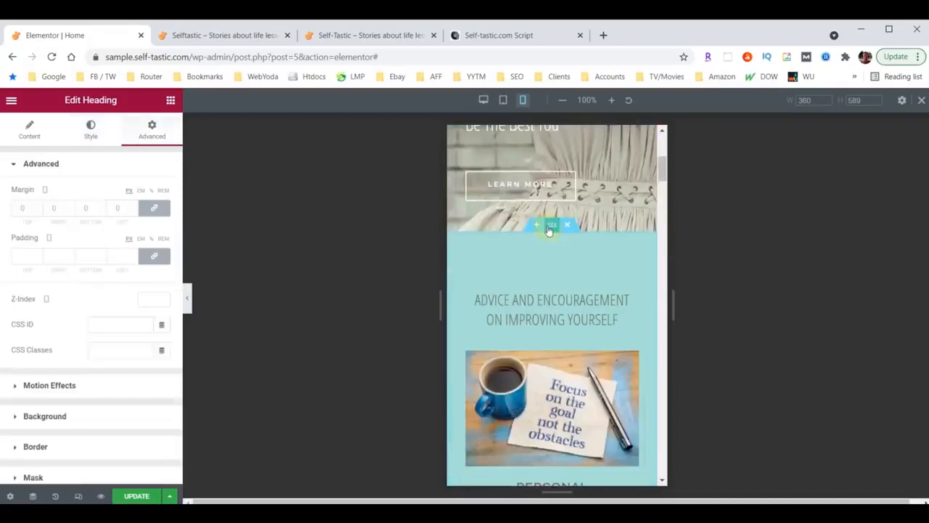
Change the Advice and Encouragement section's vertical padding to 40, replacing 75 and 105
left_click(550, 227)
left_click(151, 129)
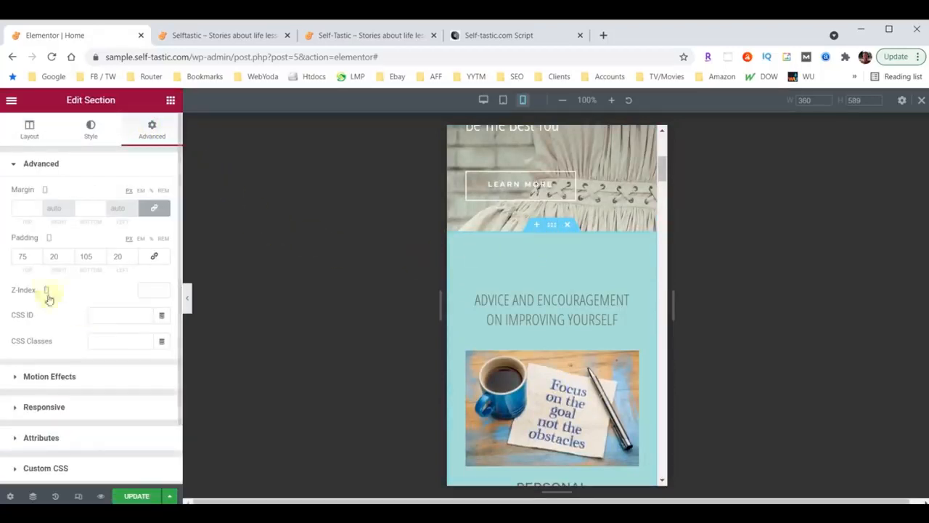
left_click(22, 256)
double_click(22, 256)
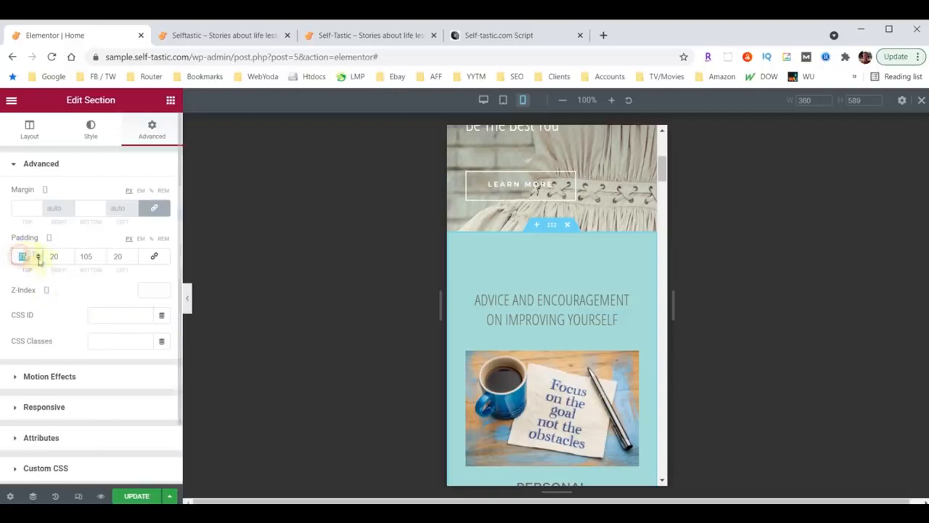
type("40")
double_click(81, 257)
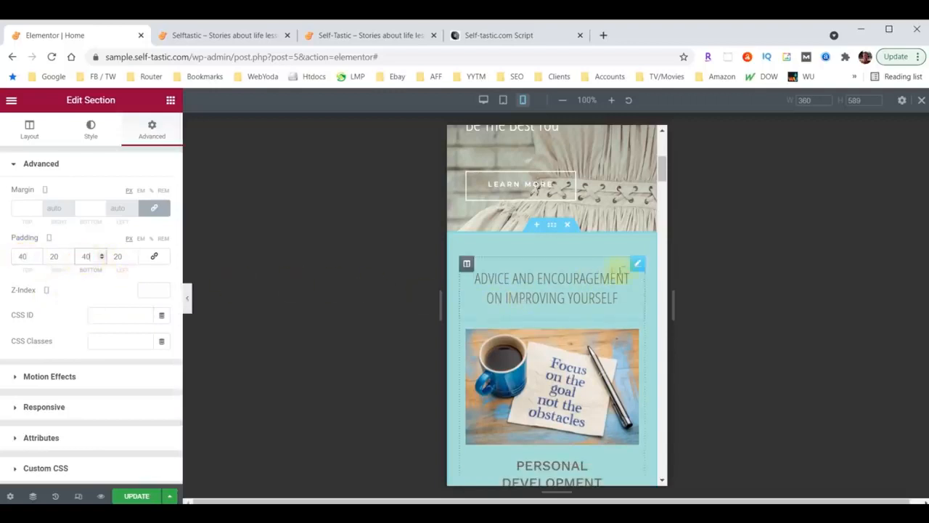
Set the Advice and Encouragement heading's mobile font size to 26
left_click(637, 266)
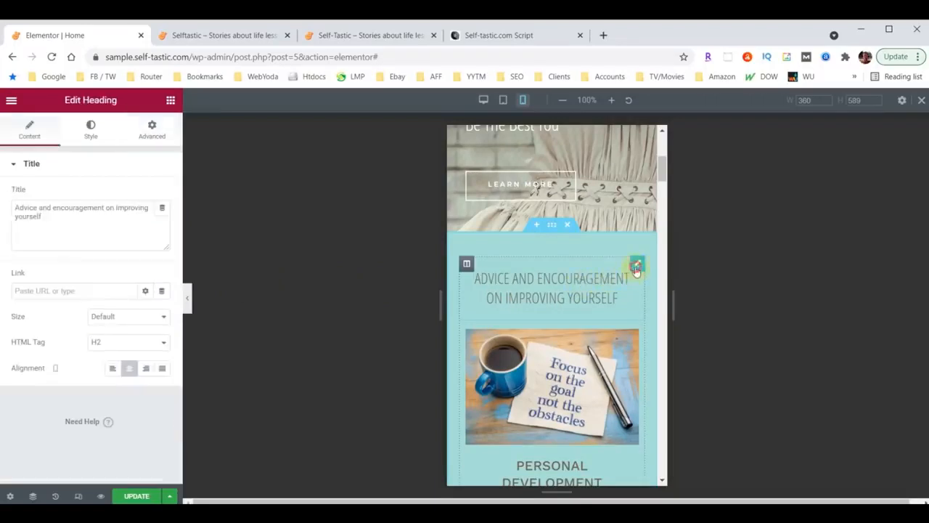
left_click(90, 130)
left_click(162, 221)
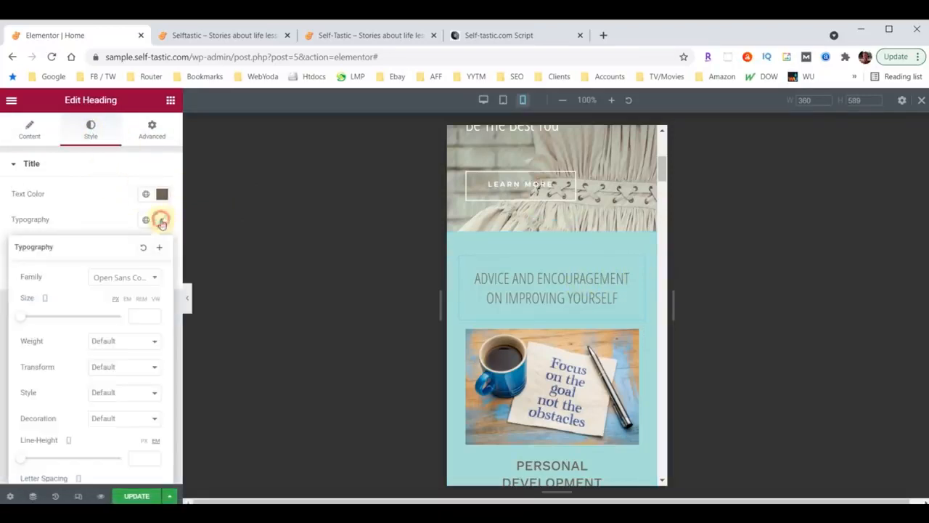
left_click(141, 315)
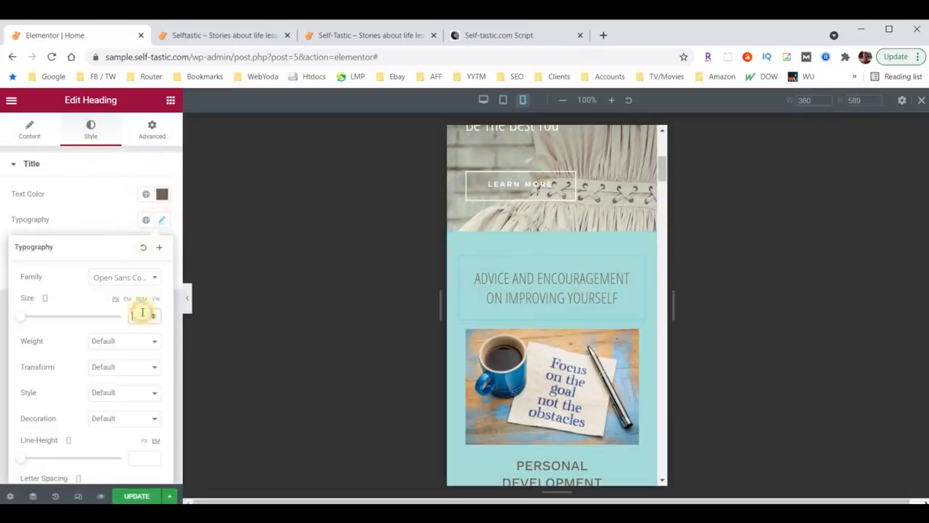
type("26")
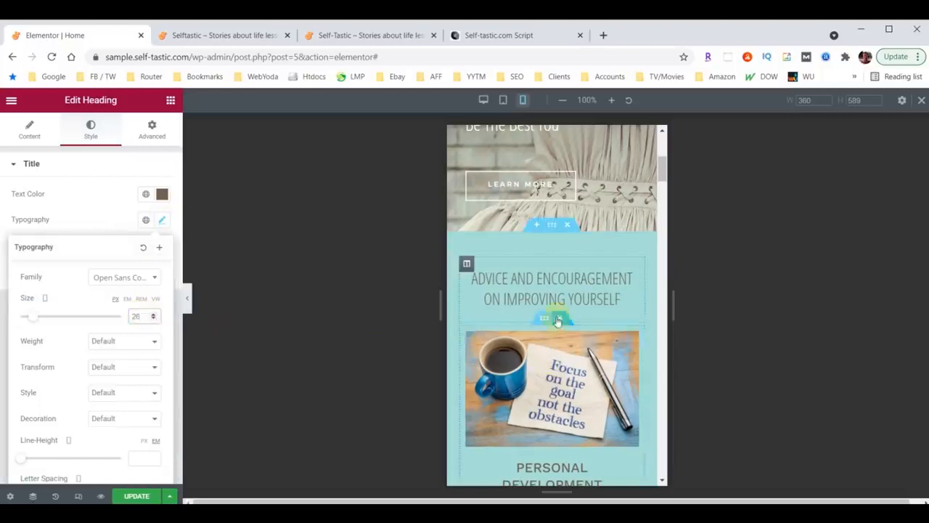
scroll(556, 315, "down", 5)
scroll(556, 308, "down", 10)
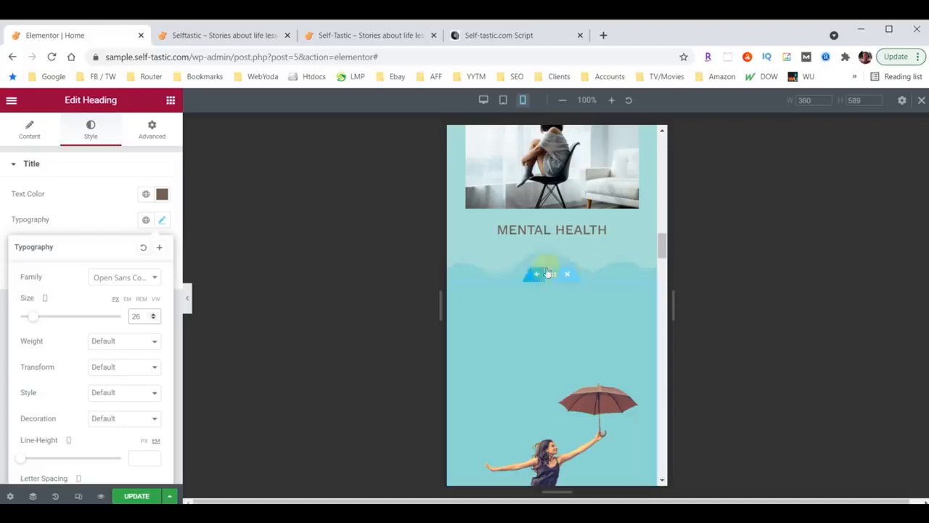
scroll(596, 276, "up", 6)
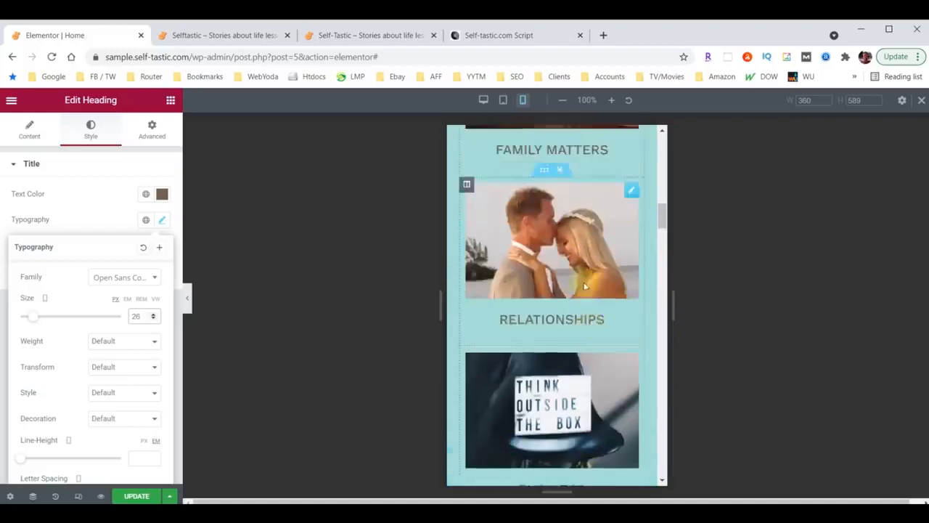
scroll(586, 287, "up", 6)
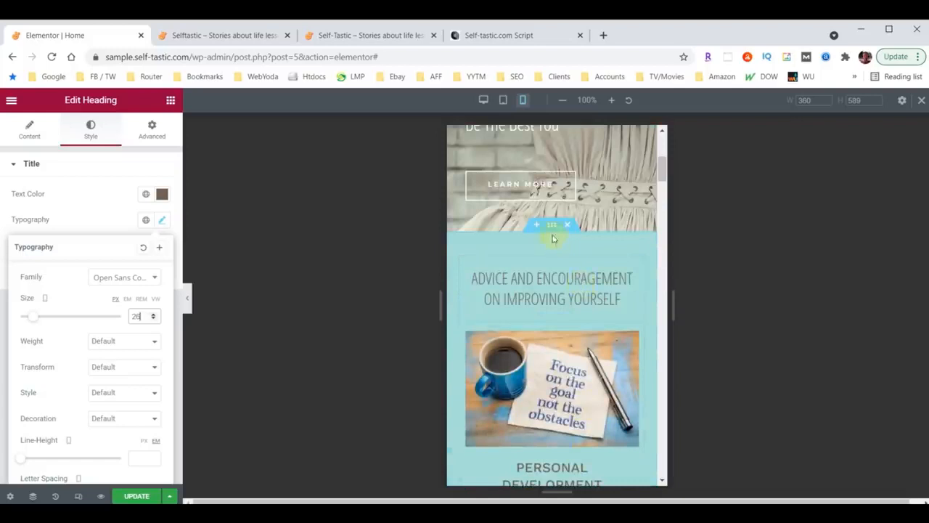
Set the Advice and Encouragement section's bottom shape divider height to 30
left_click(552, 225)
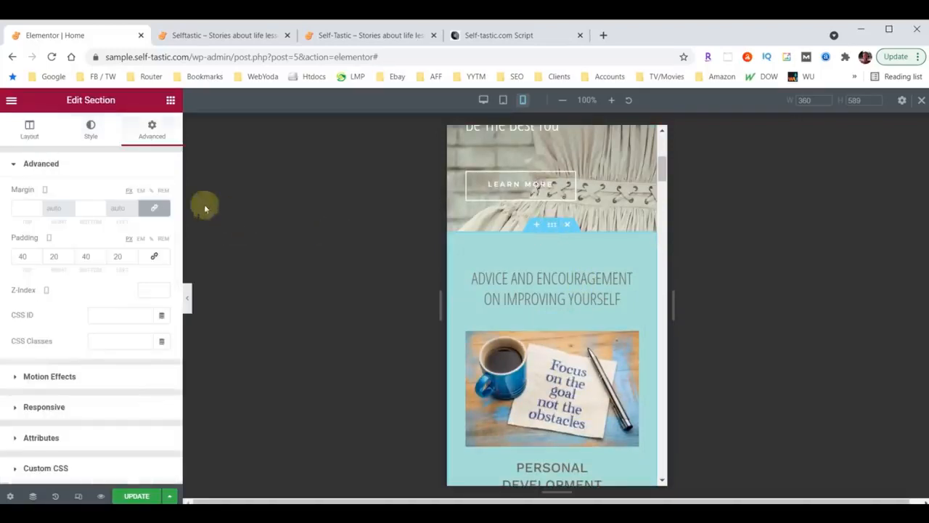
left_click(91, 138)
scroll(87, 283, "down", 3)
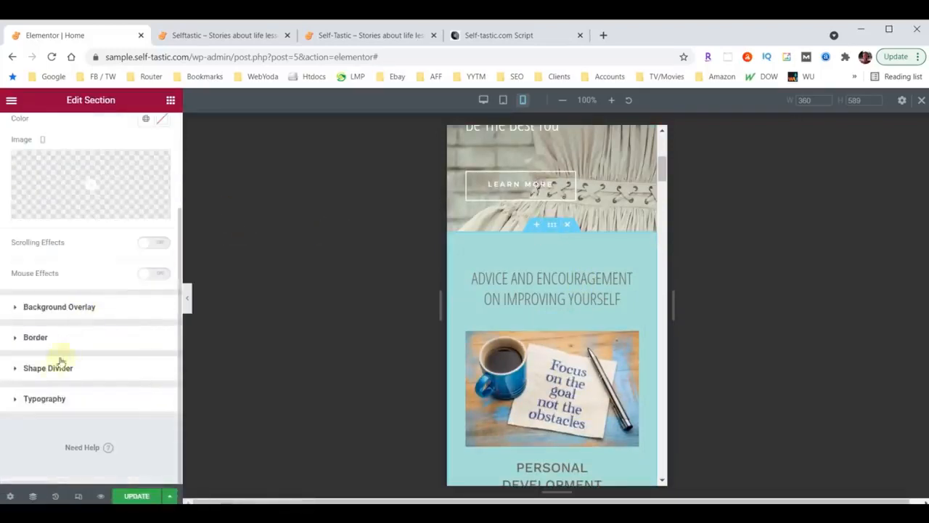
left_click(43, 370)
left_click(130, 287)
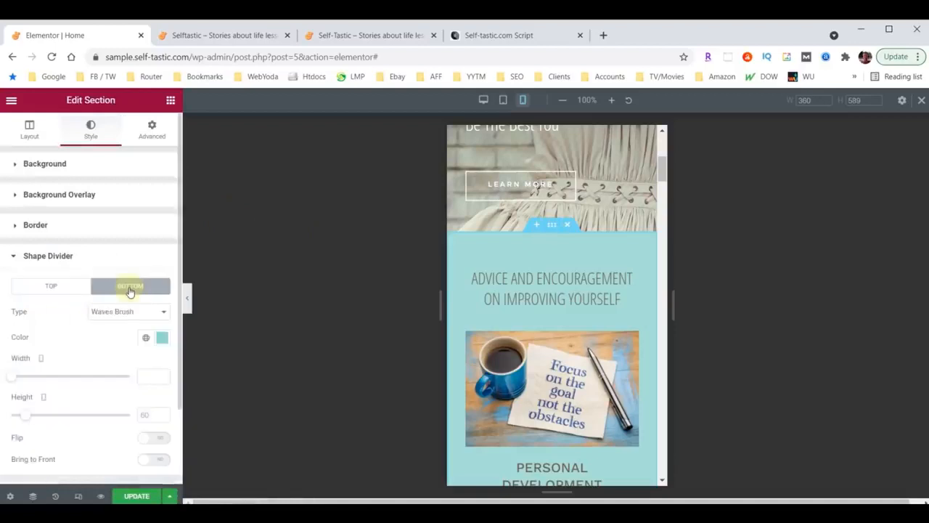
left_click(149, 414)
type("30")
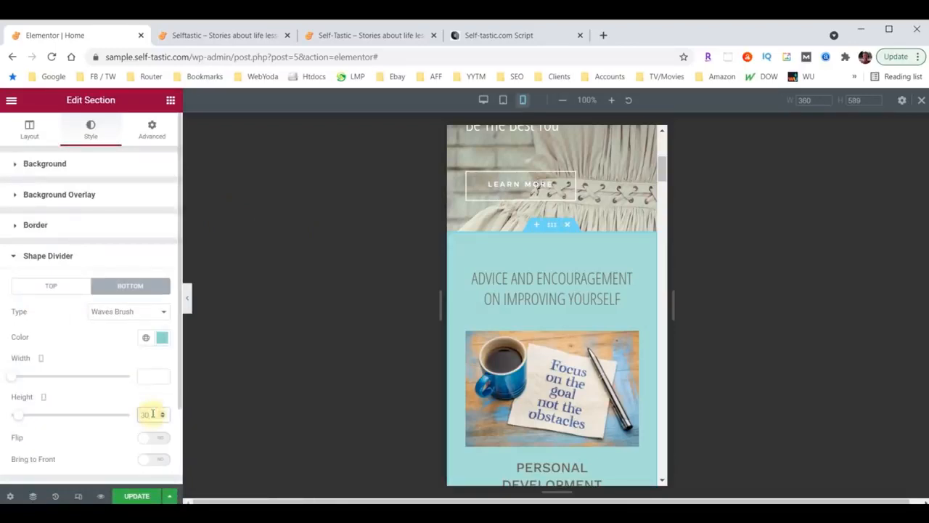
scroll(556, 320, "down", 5)
scroll(551, 326, "down", 8)
Set the top shape divider height to 30 on the section below Mental Health
left_click(551, 326)
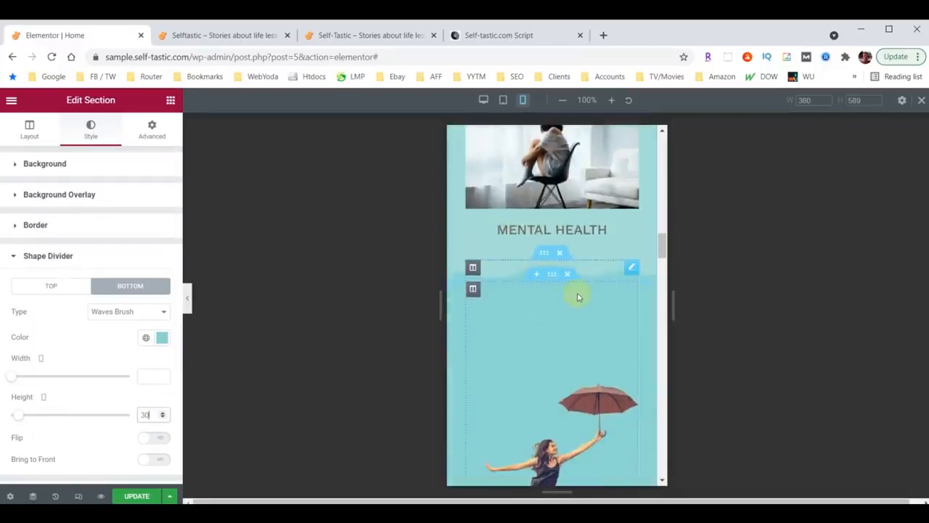
scroll(579, 297, "down", 12)
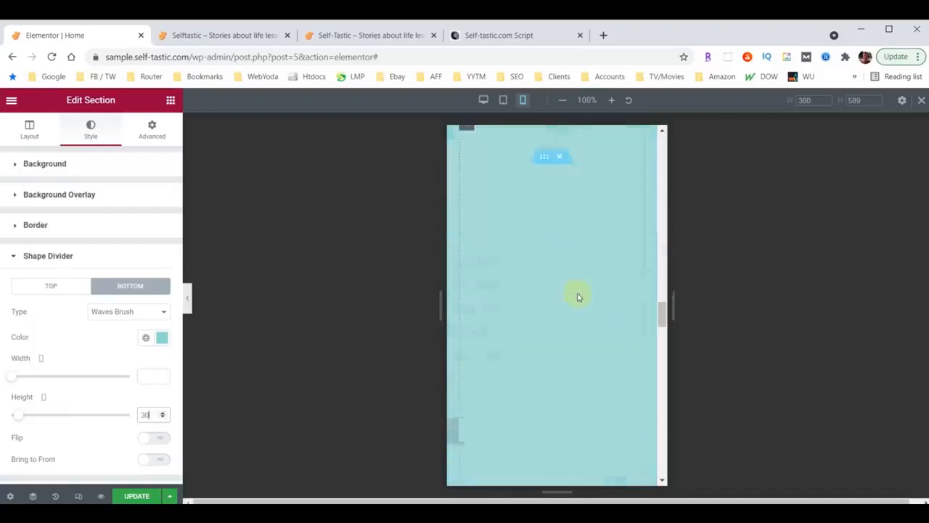
scroll(577, 294, "down", 6)
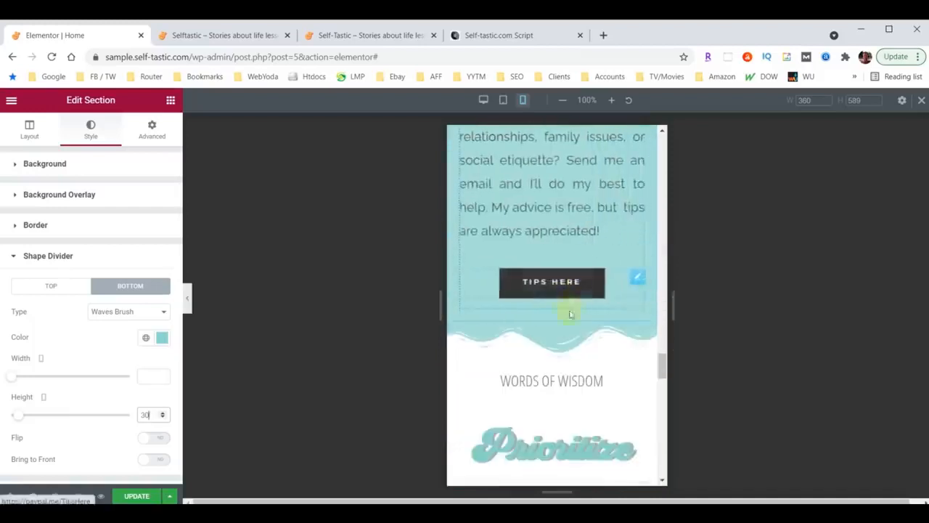
left_click(90, 128)
scroll(88, 327, "down", 3)
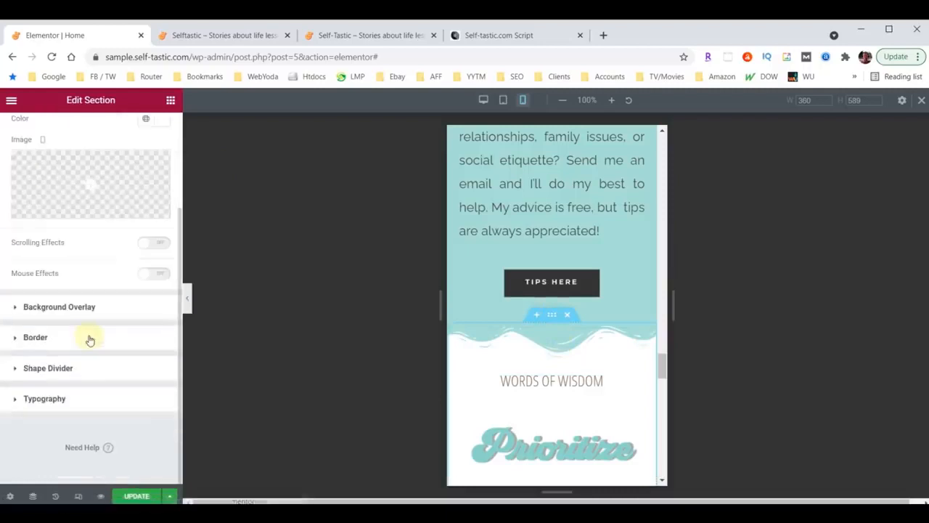
left_click(37, 369)
left_click(148, 412)
type("30")
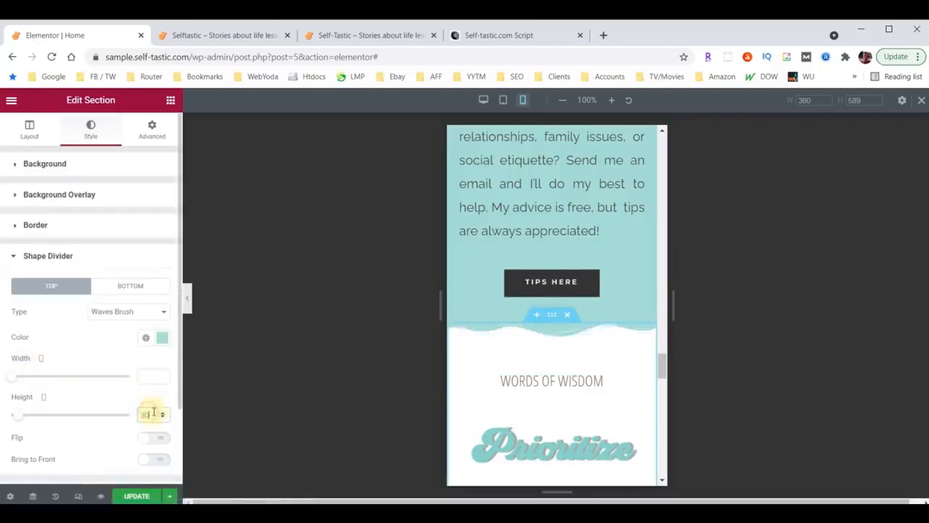
scroll(552, 349, "up", 5)
scroll(558, 356, "up", 8)
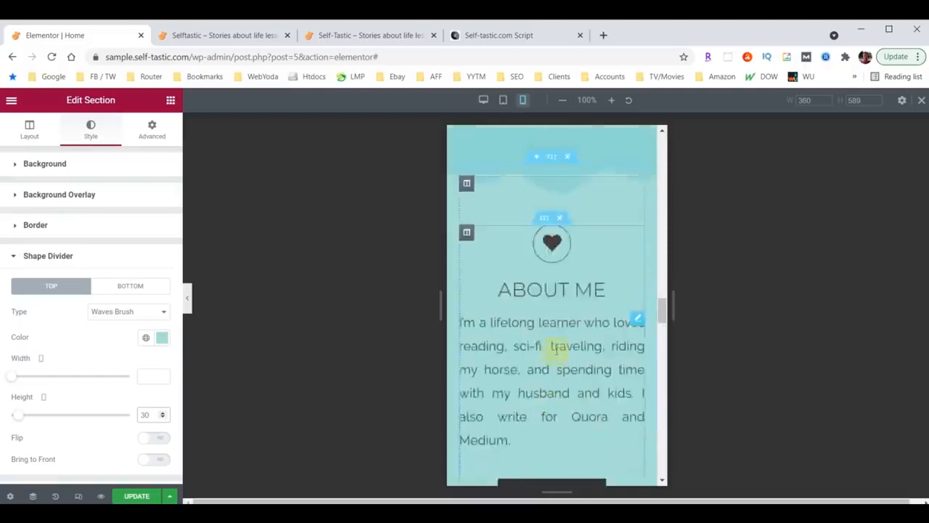
Set the About Me section's top wave divider height to 30 and check the result
left_click(554, 341)
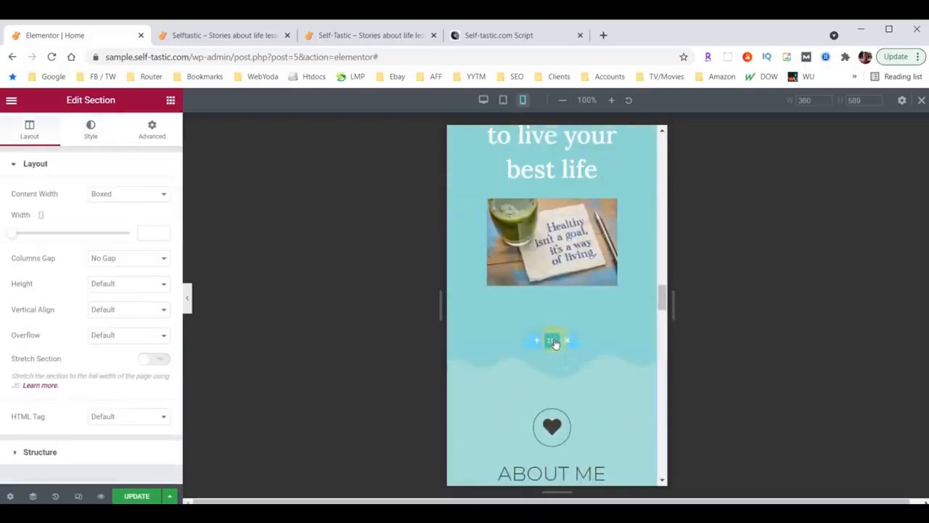
left_click(90, 131)
scroll(55, 364, "down", 3)
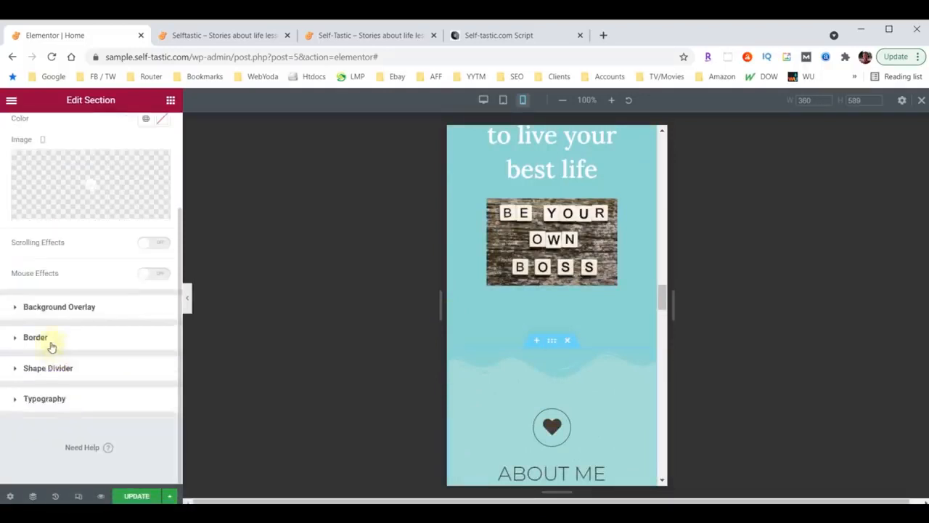
left_click(46, 367)
double_click(146, 414)
type("30")
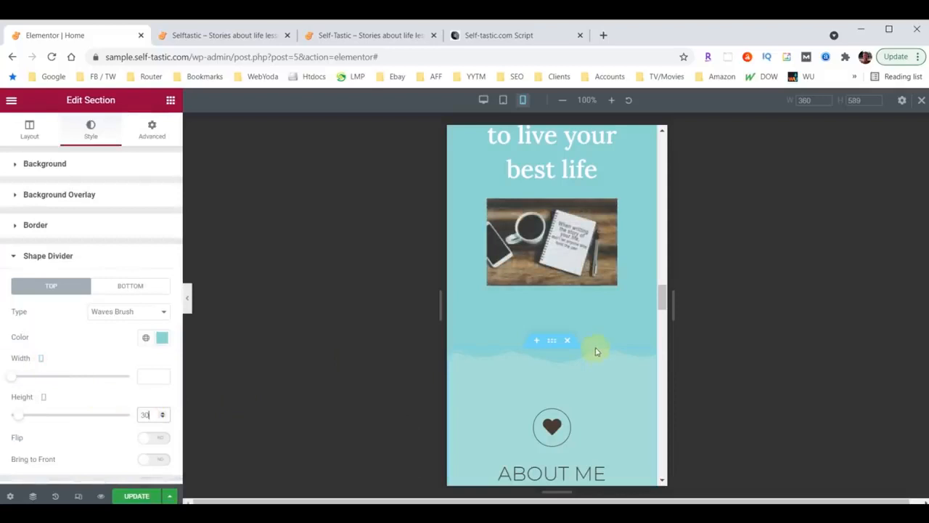
scroll(596, 352, "up", 12)
scroll(560, 225, "up", 3)
scroll(560, 239, "down", 6)
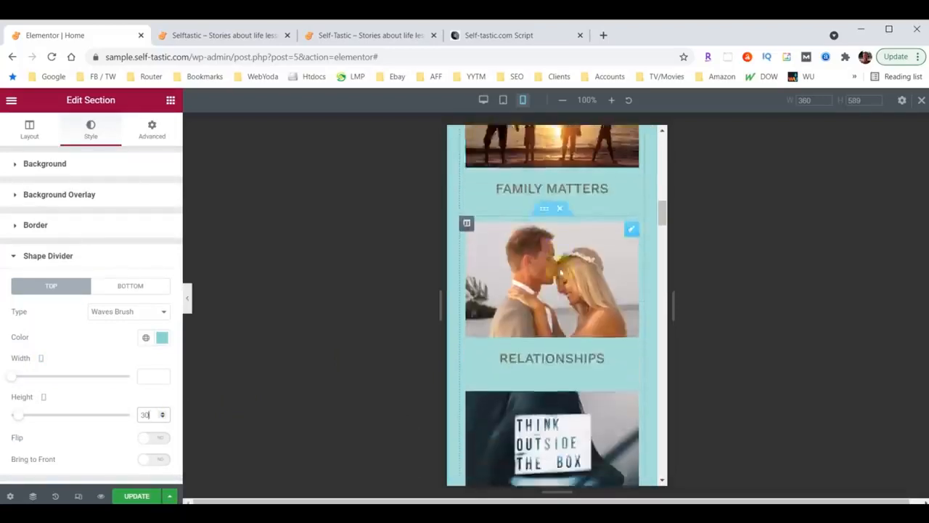
scroll(560, 268, "down", 8)
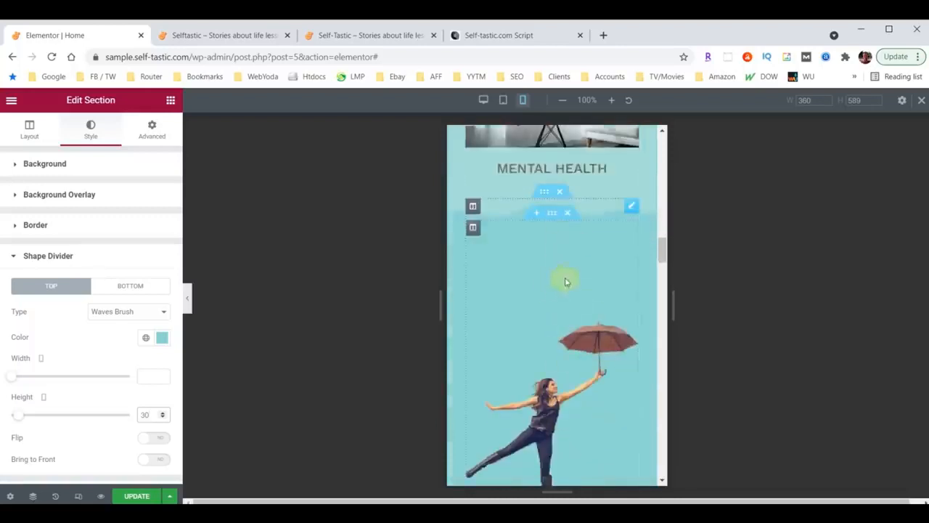
scroll(589, 286, "down", 2)
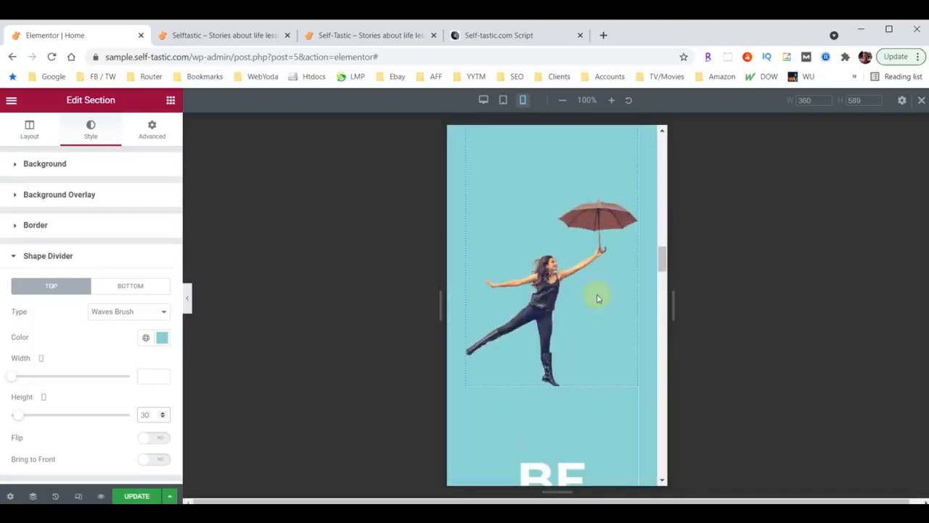
scroll(592, 307, "up", 3)
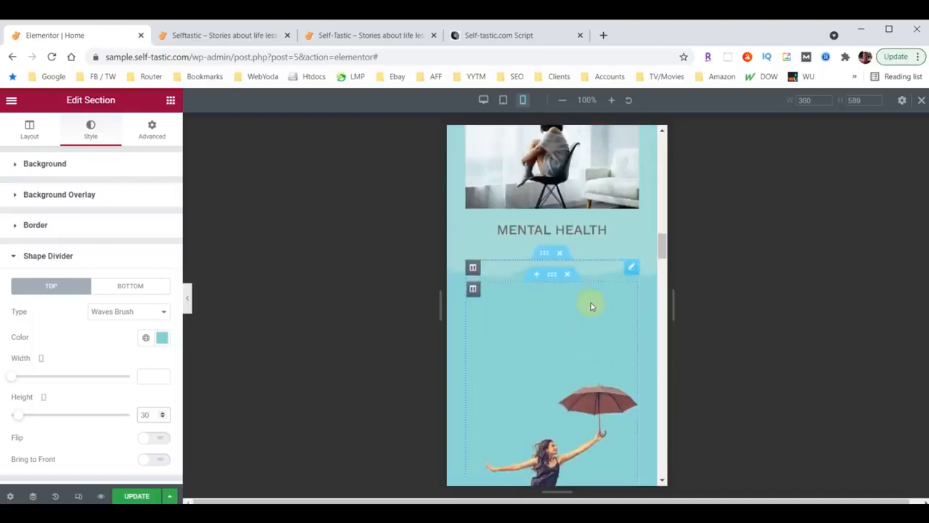
Give the umbrella image an overall padding of 60 in its Advanced settings
left_click(632, 268)
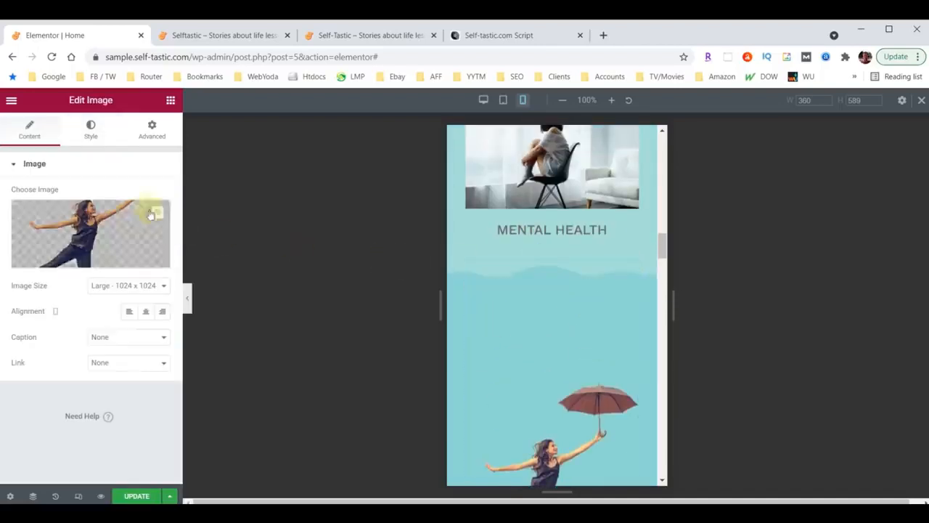
left_click(156, 135)
left_click(23, 255)
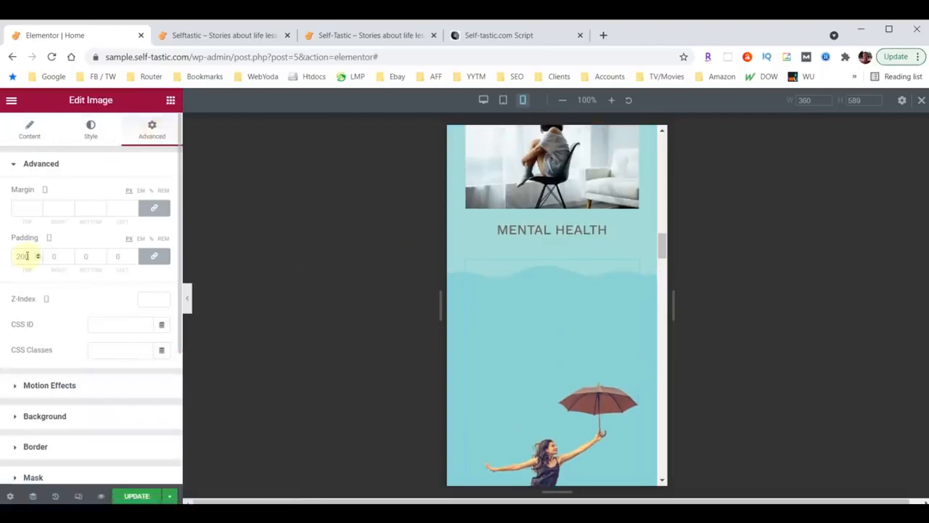
type("60")
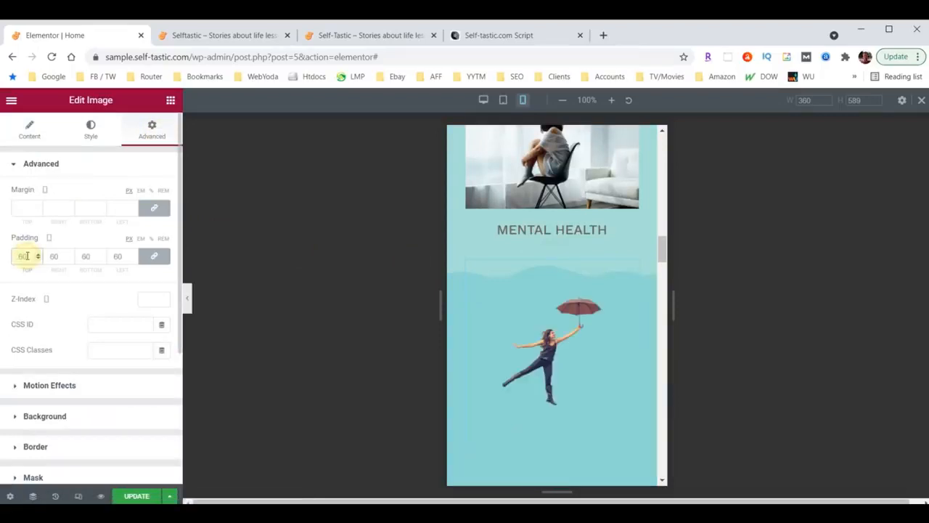
Unlink the padding values and set right 30, left 30 and bottom 0
left_click(151, 254)
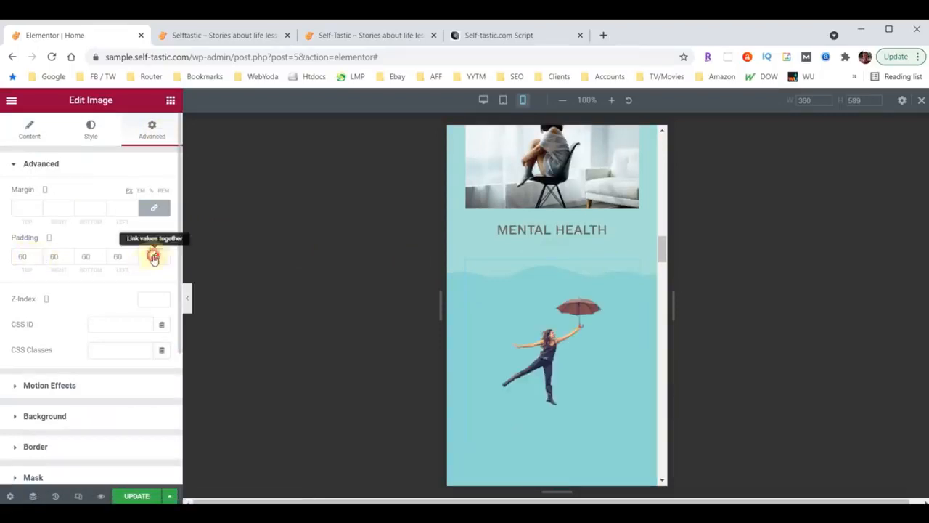
left_click_drag(53, 256, 50, 256)
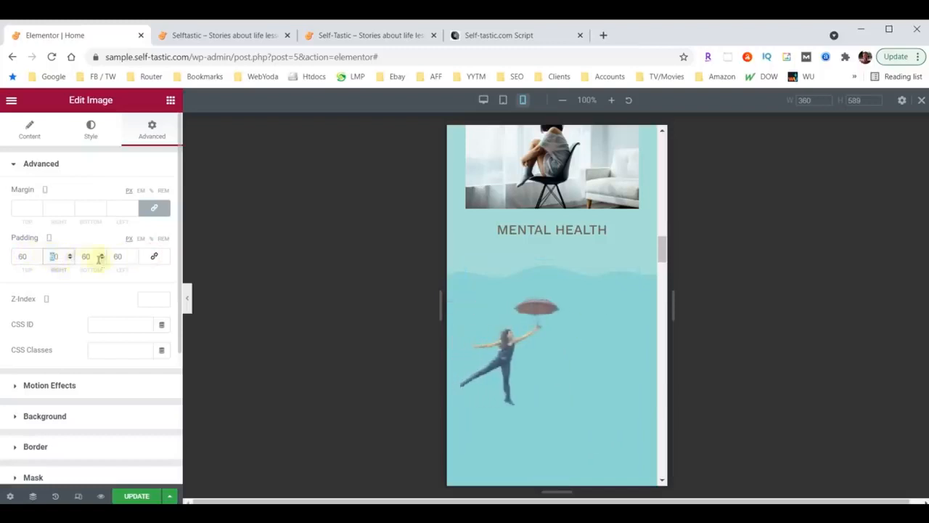
type("3")
left_click_drag(118, 257, 111, 257)
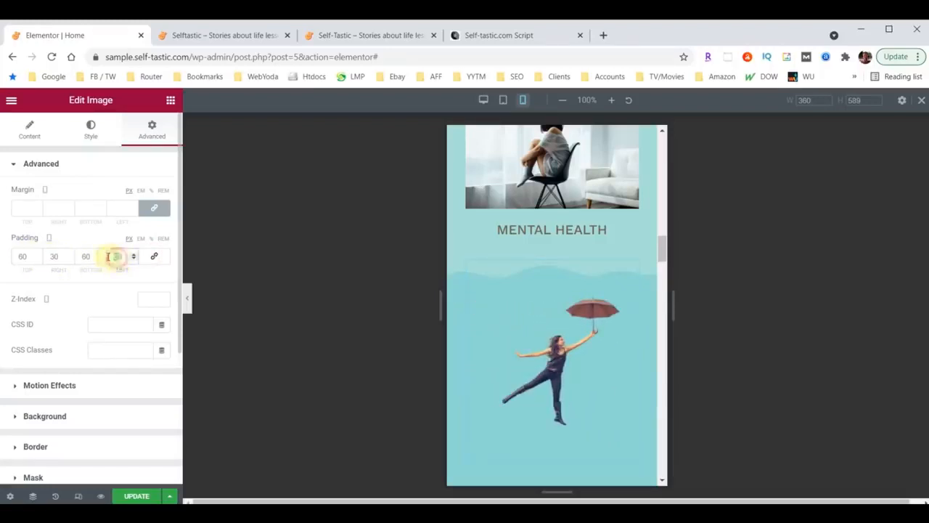
type("30")
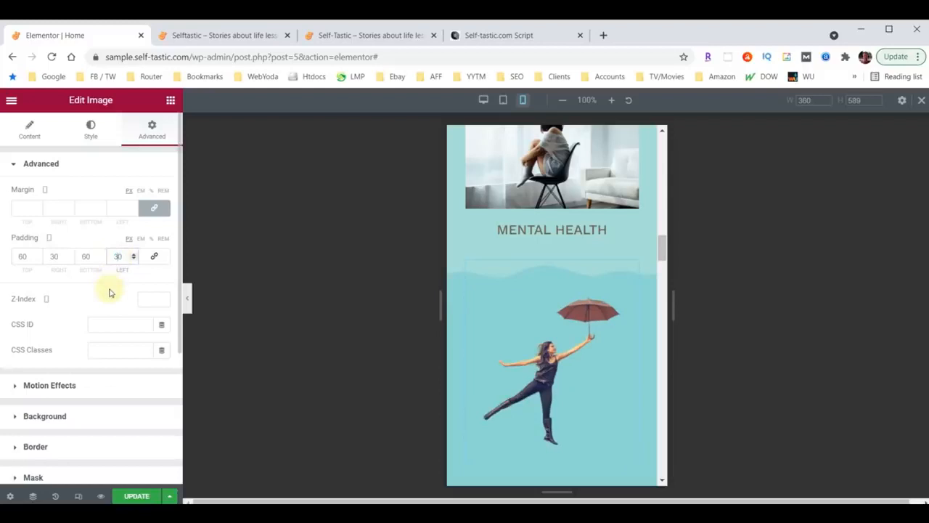
left_click_drag(86, 257, 80, 257)
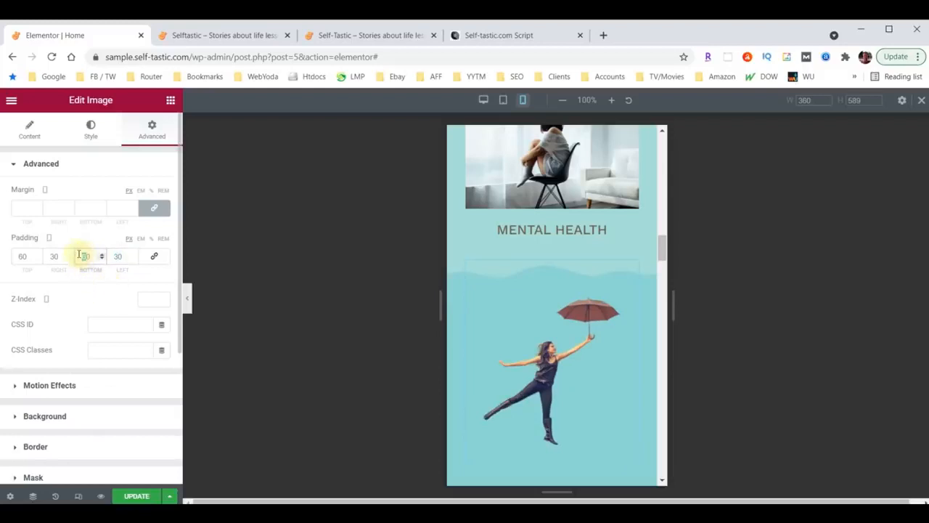
key("BackSpace")
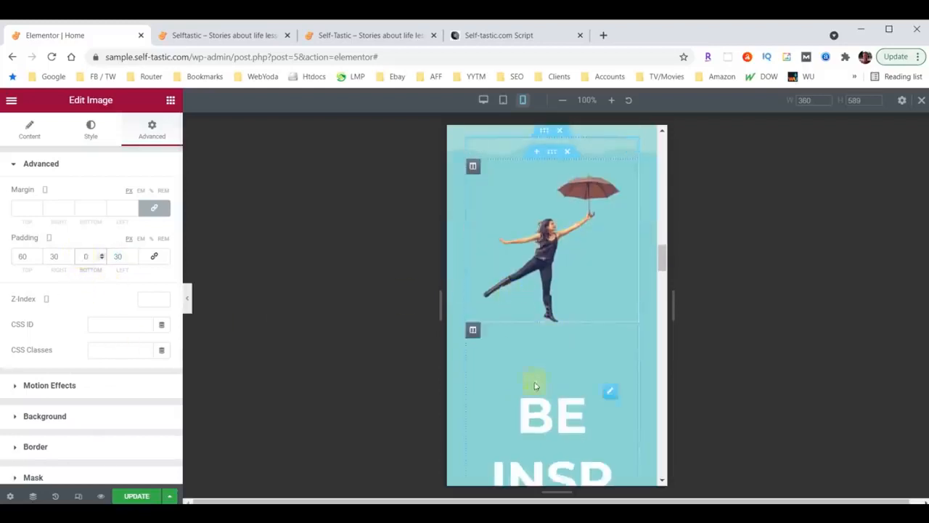
scroll(538, 387, "down", 2)
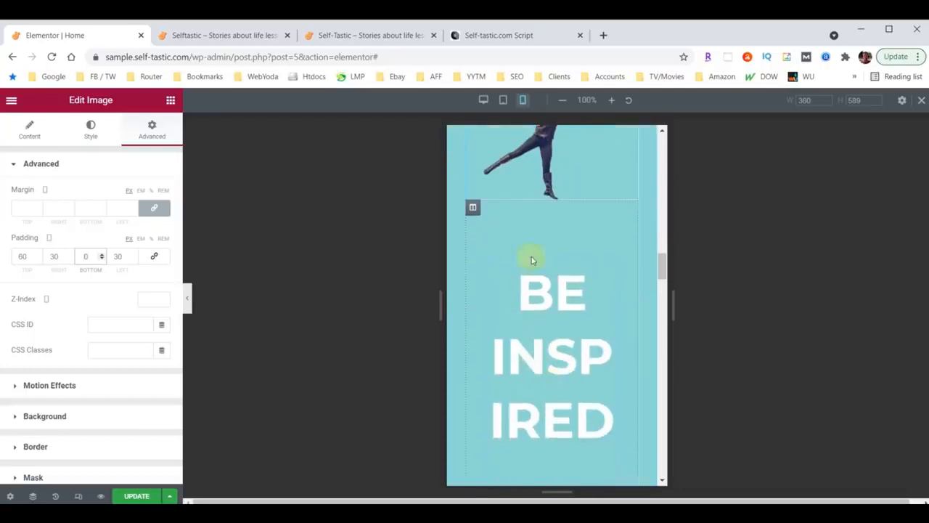
Set the BE INSPIRED column's right padding to 10 in mobile view
left_click(473, 209)
left_click(151, 129)
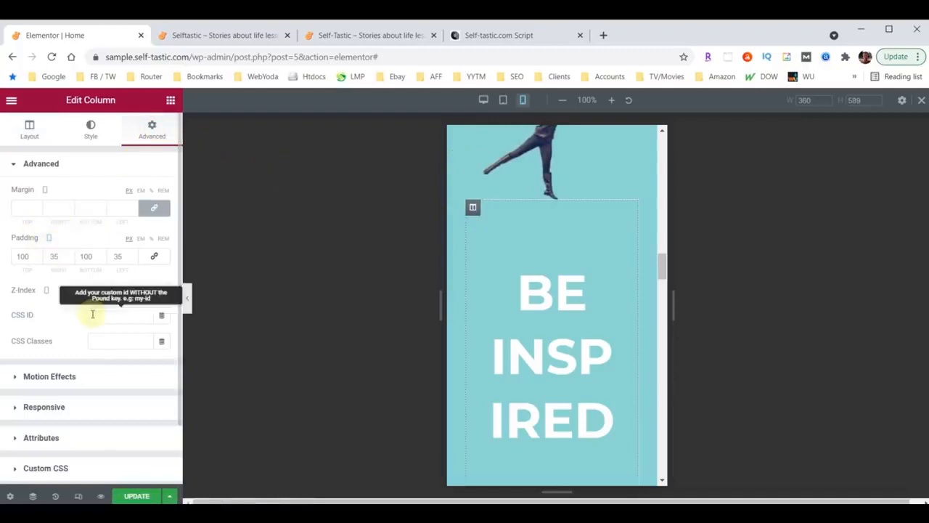
left_click_drag(55, 257, 45, 259)
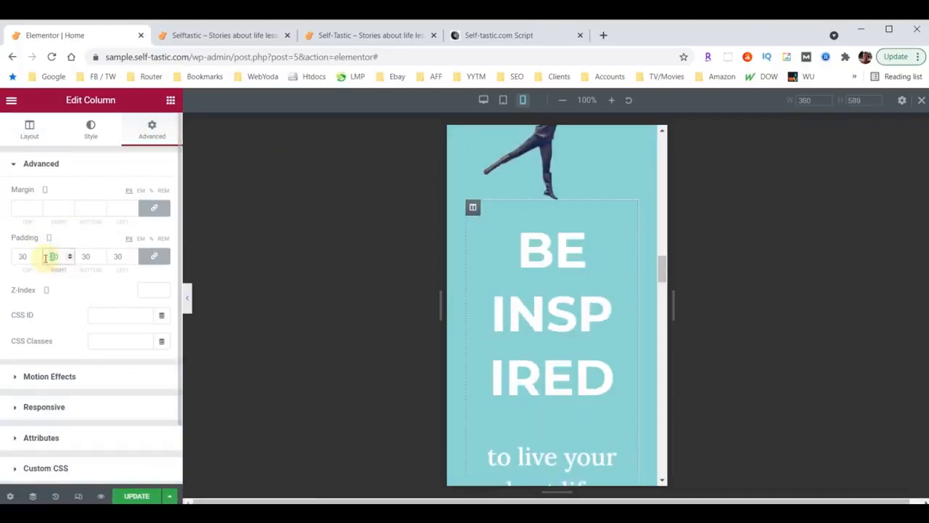
type("10")
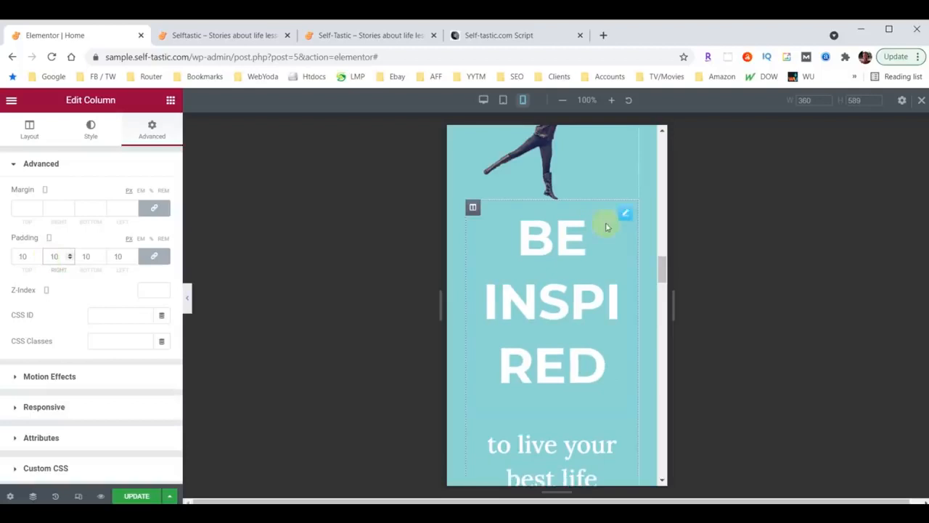
Shrink the BE INSPIRED heading's font size from 40 to 38
left_click(628, 218)
left_click(90, 128)
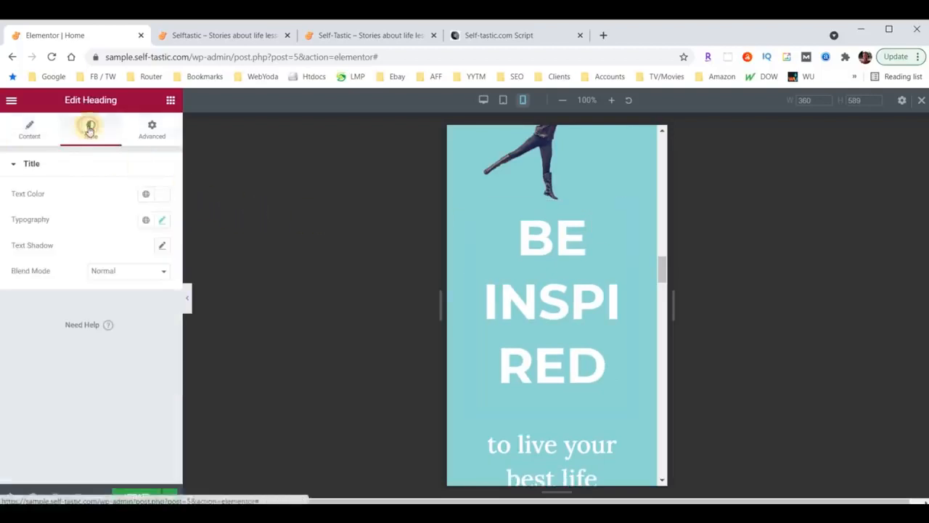
left_click(162, 221)
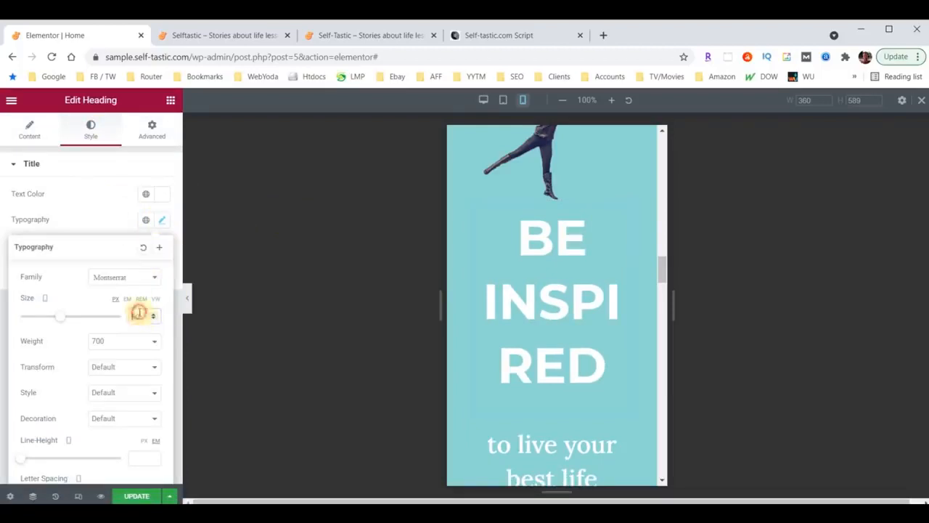
type("40")
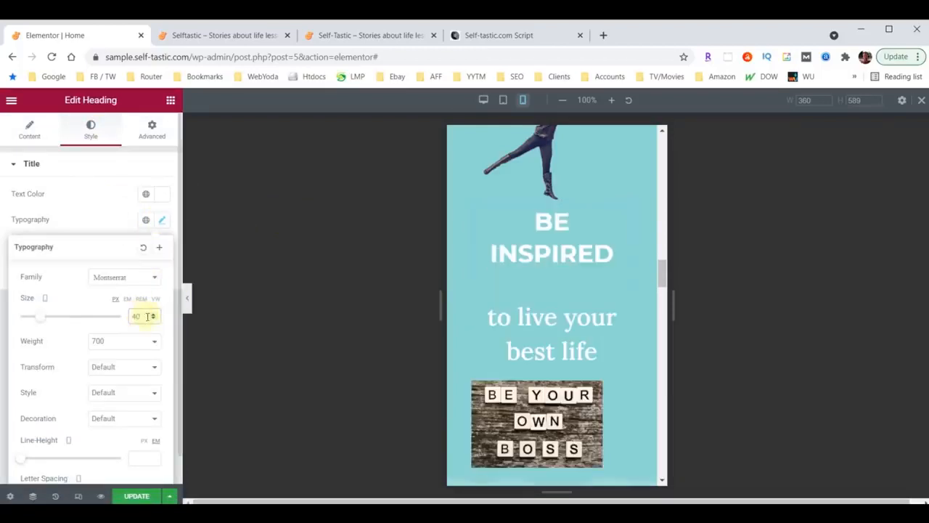
left_click(153, 319)
left_click(154, 320)
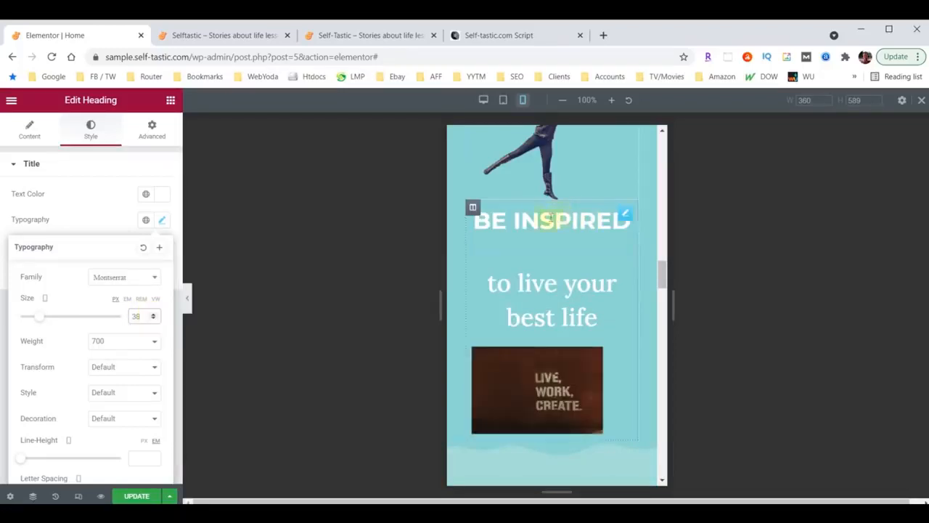
Unlink the column's padding values and set its top padding to 30
left_click(473, 210)
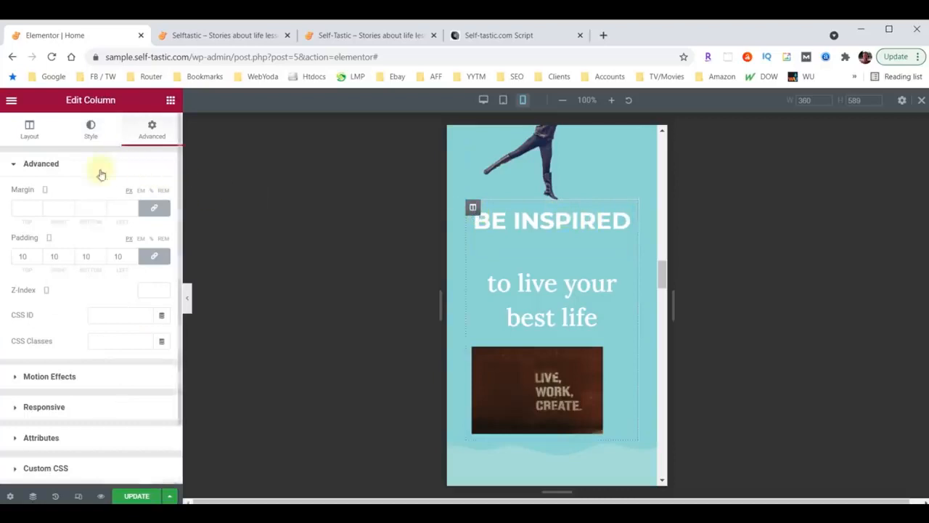
left_click(154, 255)
left_click(23, 258)
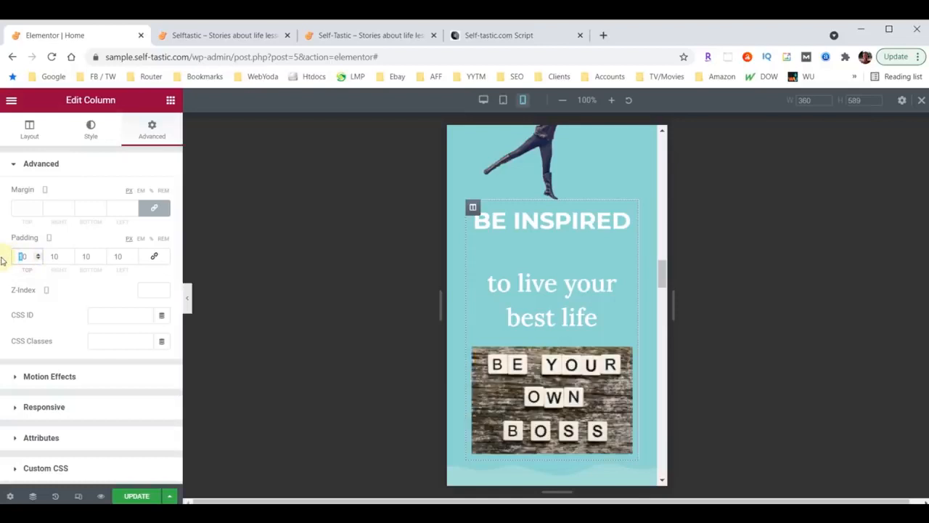
type("6")
left_click_drag(24, 256, 15, 258)
type("3")
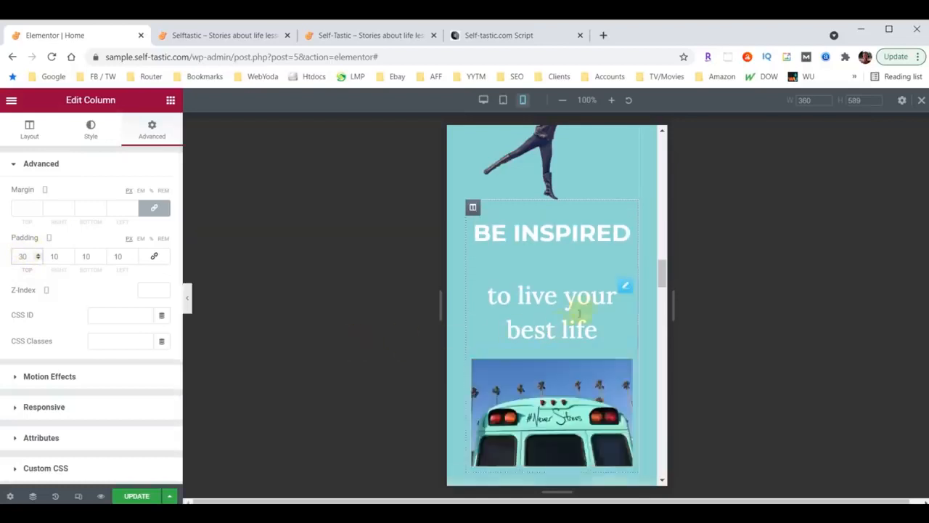
Set the 'to live your best life' heading to font size 18 with bottom margin 0
left_click(626, 287)
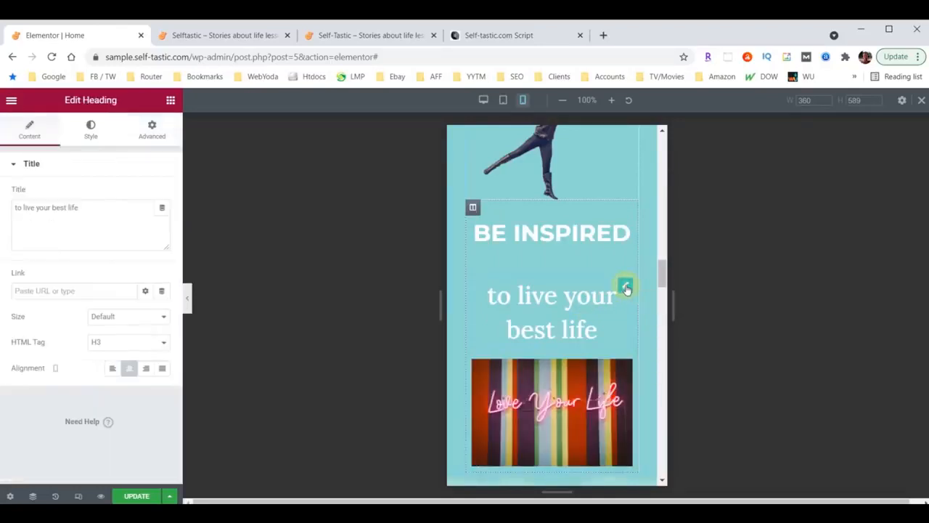
left_click(88, 131)
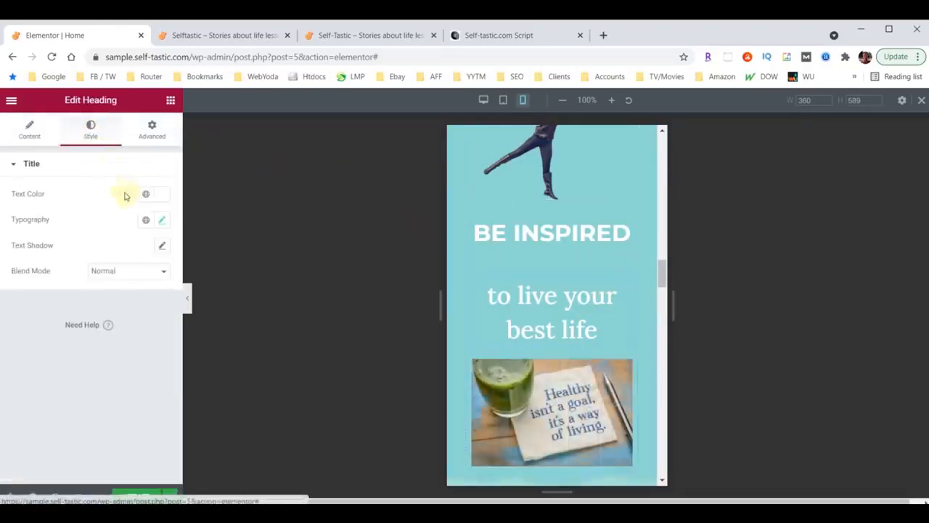
left_click(163, 221)
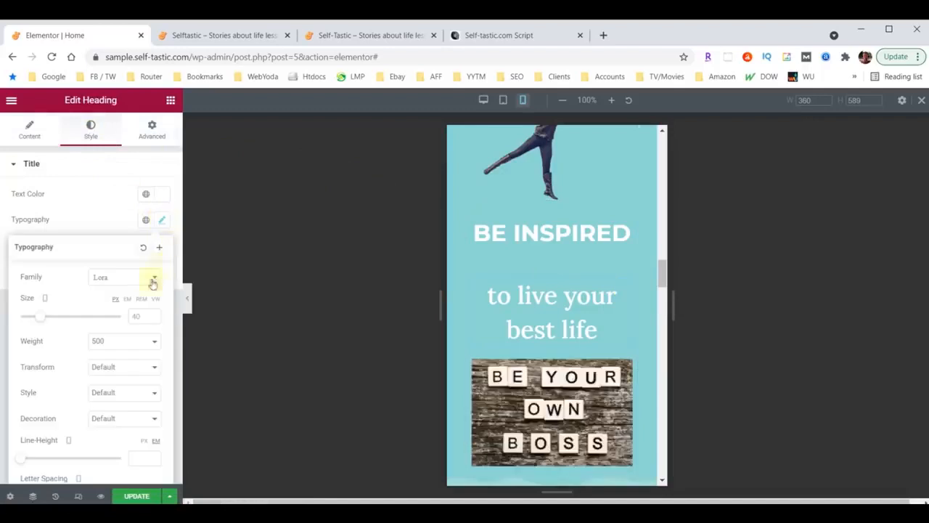
left_click(134, 316)
type("18")
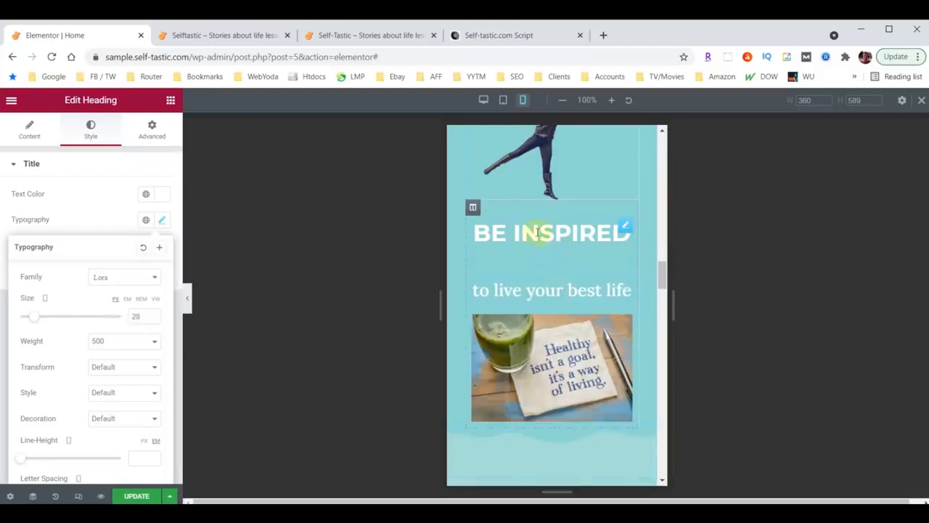
left_click(626, 231)
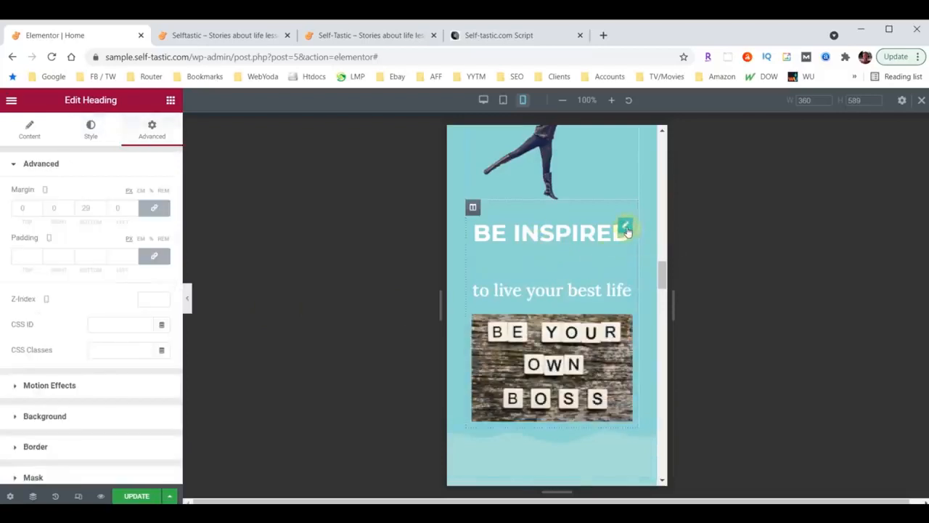
left_click(152, 132)
left_click(87, 208)
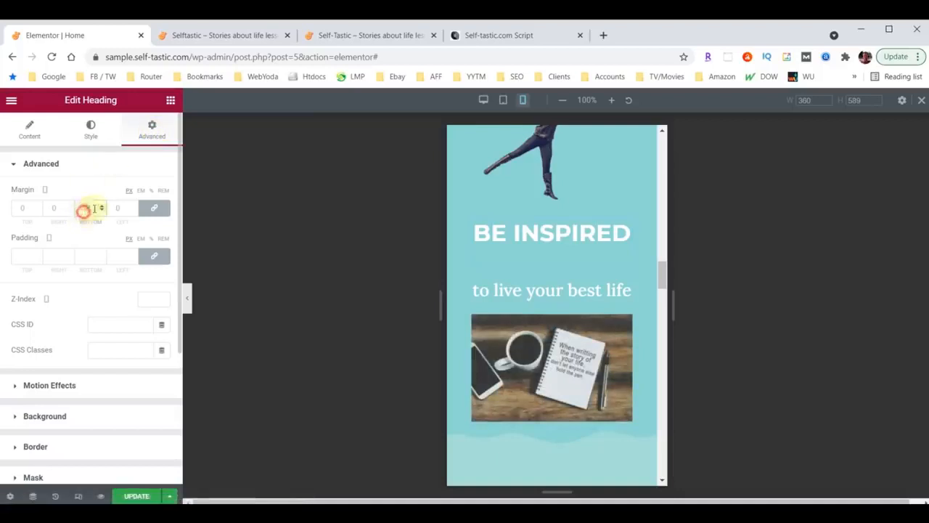
type("0")
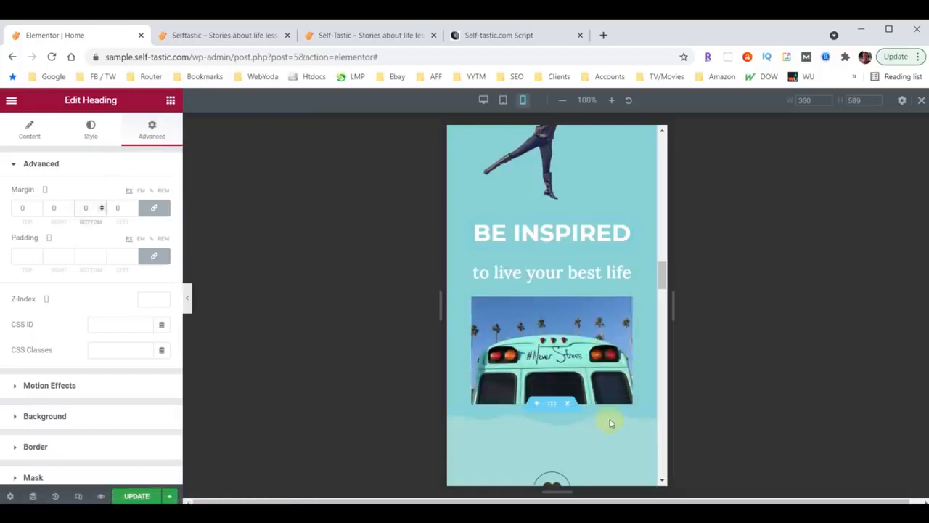
scroll(617, 425, "down", 2)
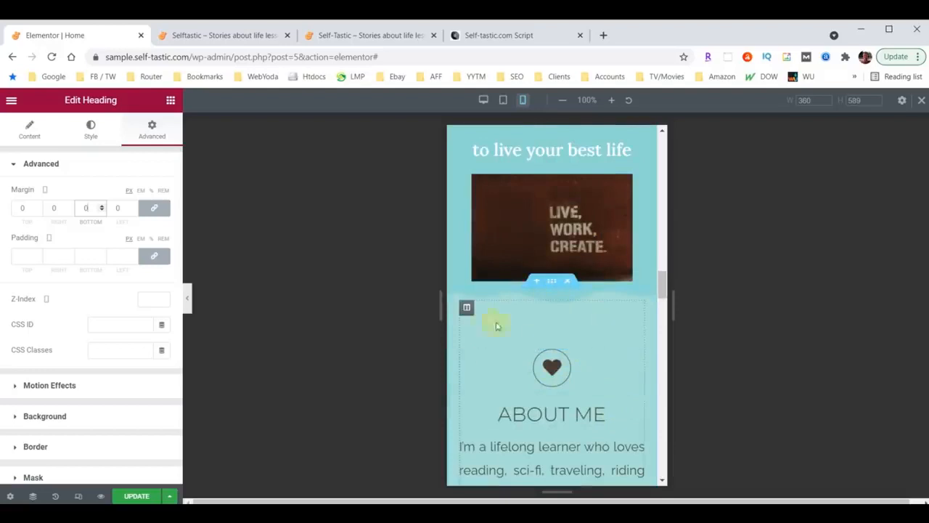
scroll(538, 294, "up", 2)
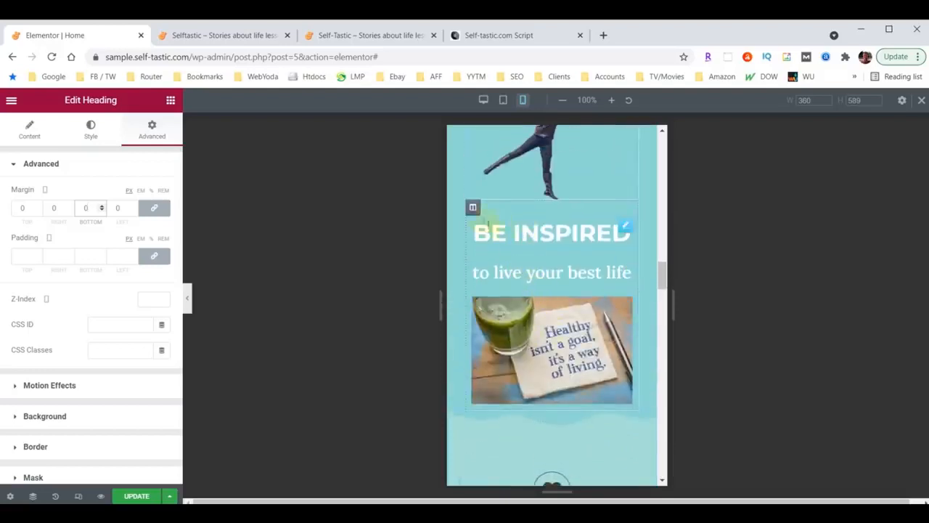
Set the hero column's bottom padding to 50
left_click(473, 208)
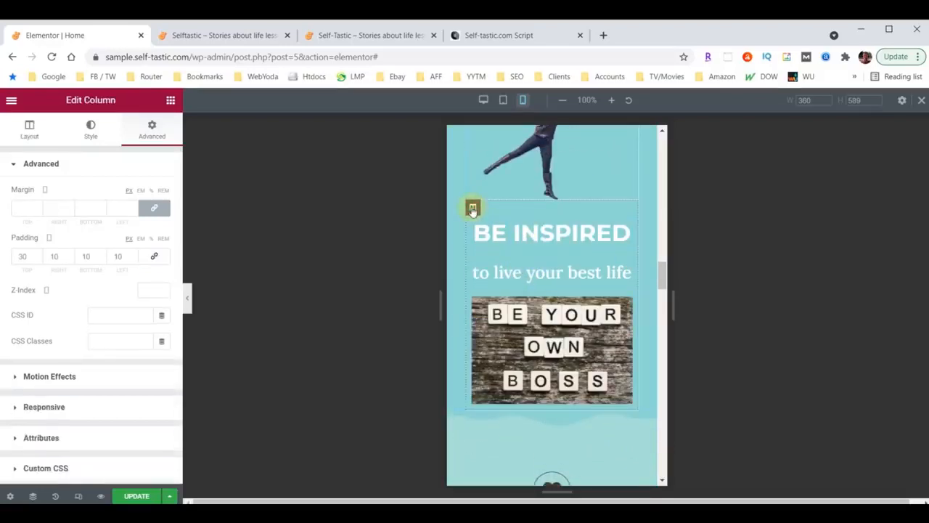
double_click(87, 256)
type("50")
scroll(518, 346, "down", 1)
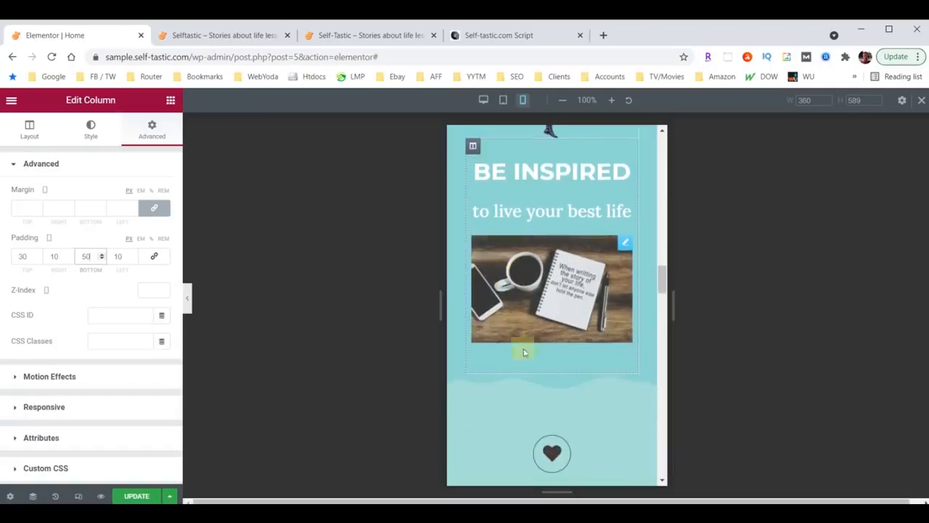
scroll(589, 377, "down", 1)
scroll(574, 350, "down", 2)
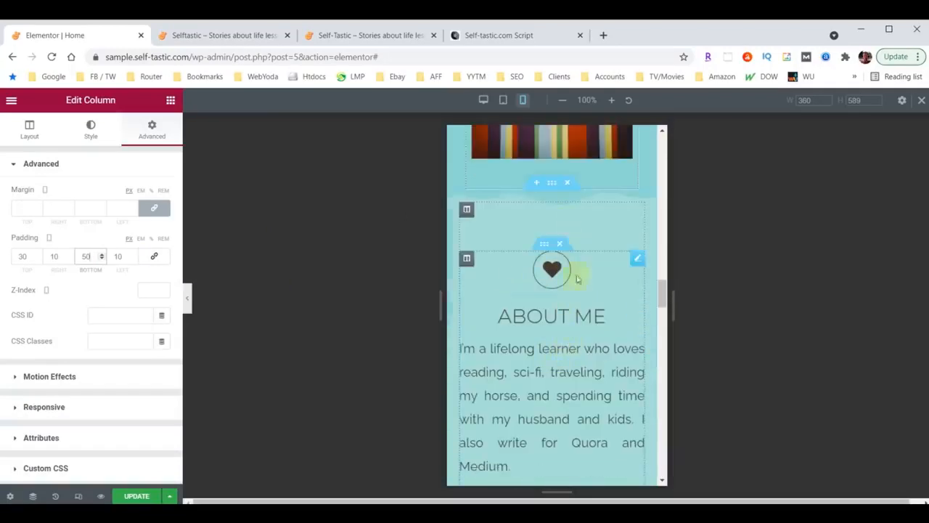
scroll(579, 287, "down", 1)
scroll(579, 293, "down", 3)
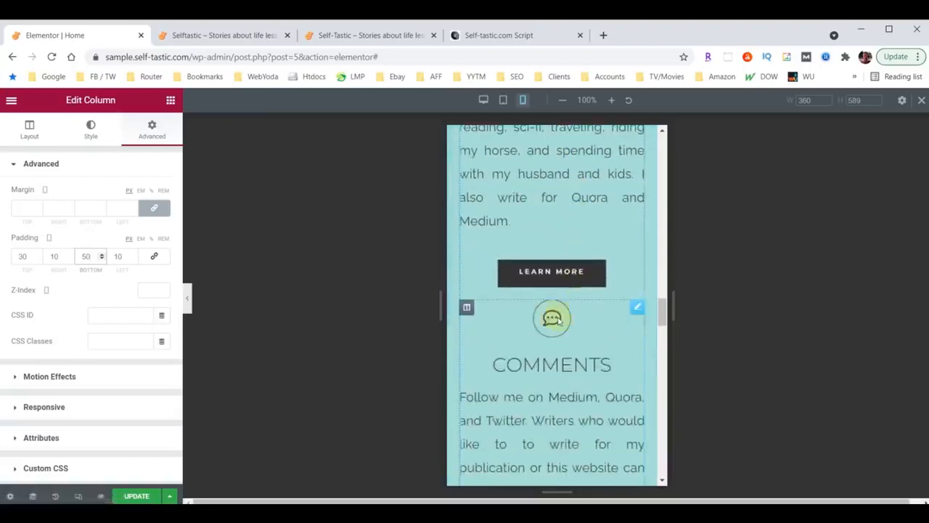
Unlink the Comments icon's margin and set its top margin to 50
left_click(638, 308)
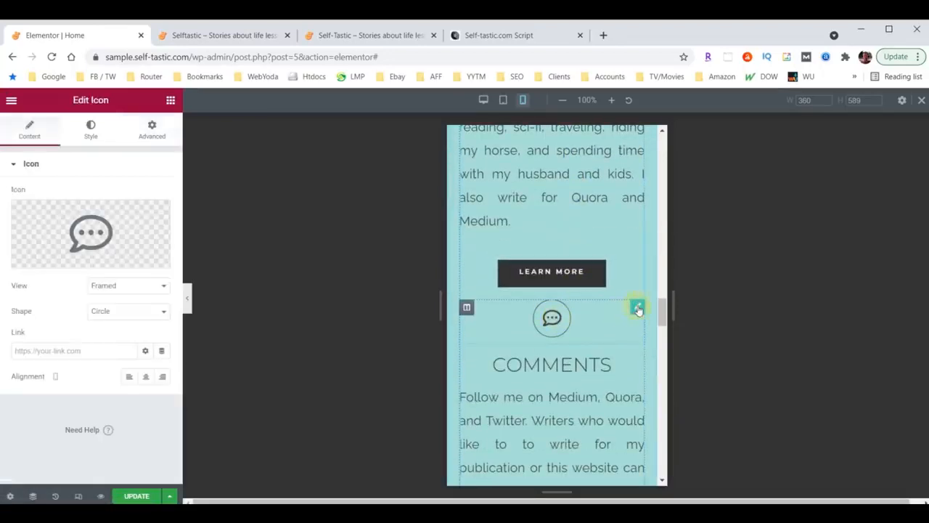
left_click(160, 130)
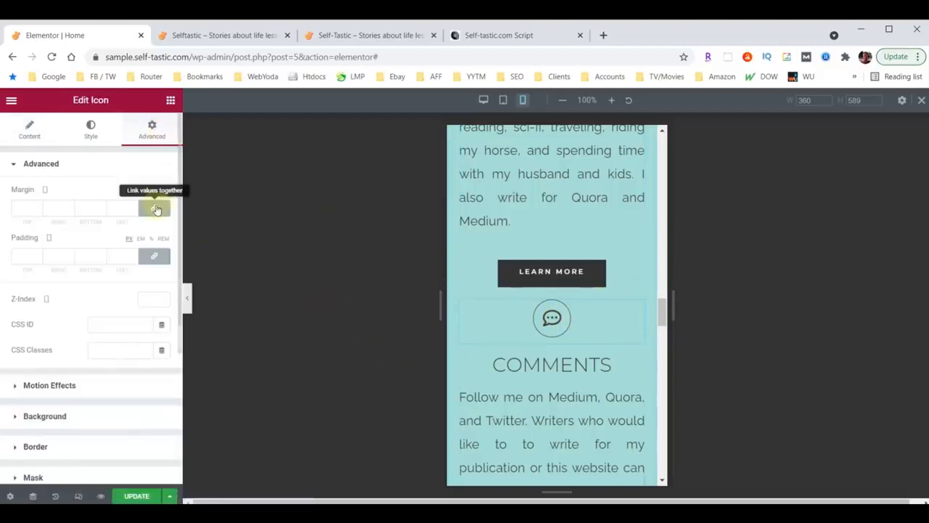
left_click(156, 209)
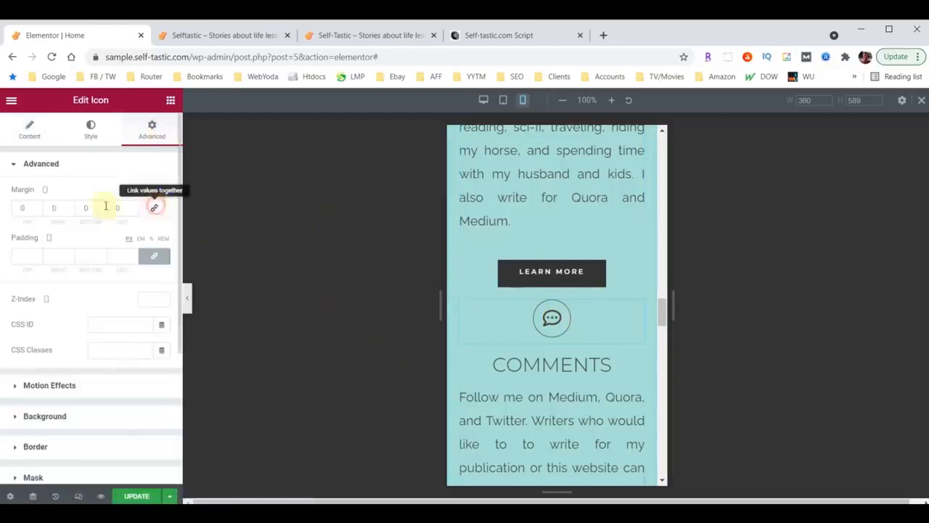
left_click(22, 210)
type("50")
scroll(581, 291, "down", 5)
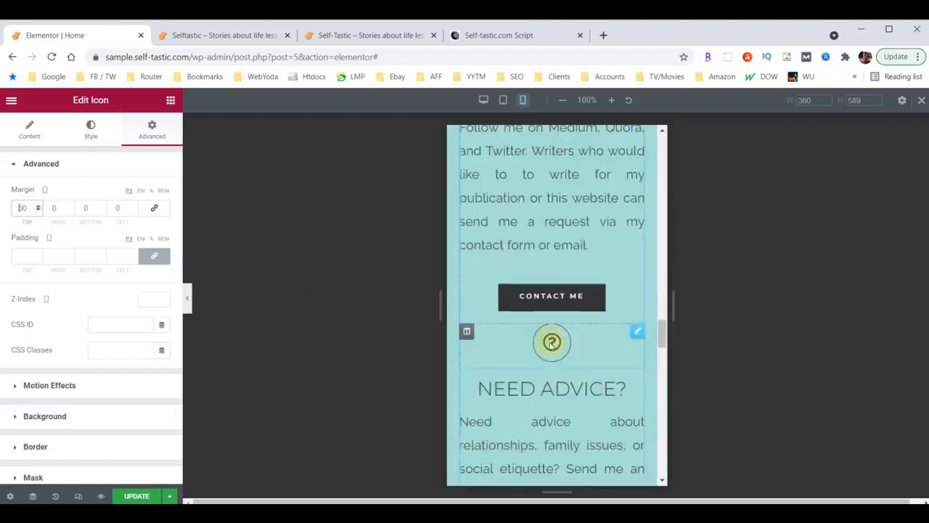
Unlink the Need Advice icon's margin and set its top margin to 60
left_click(637, 335)
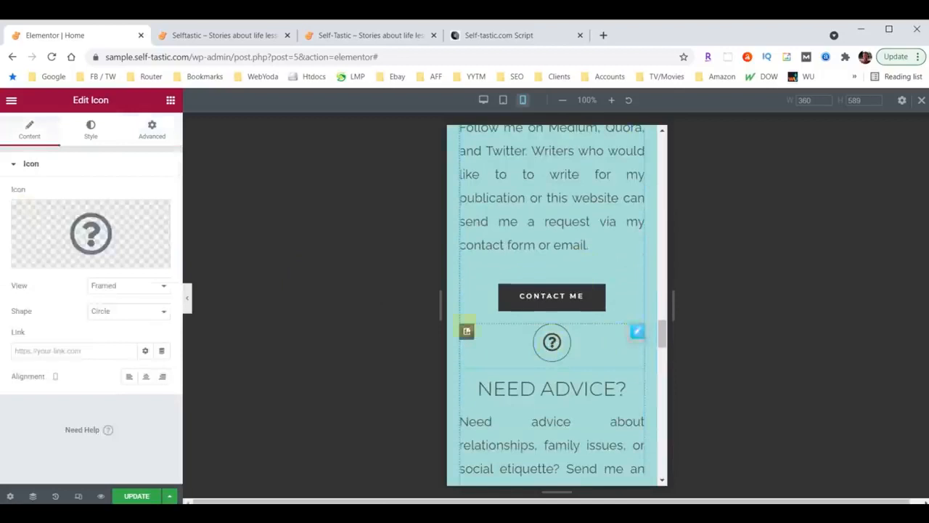
left_click(151, 129)
left_click(154, 208)
left_click(24, 207)
type("60")
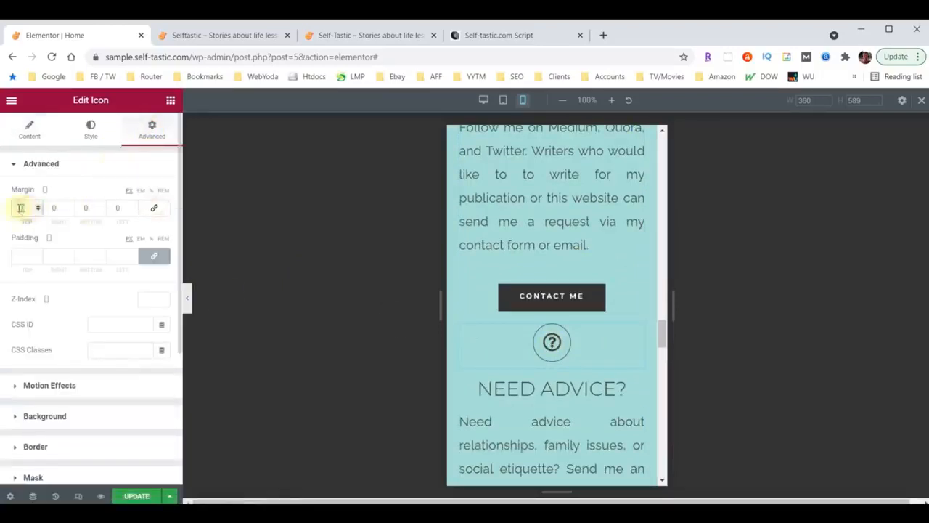
scroll(588, 334, "down", 5)
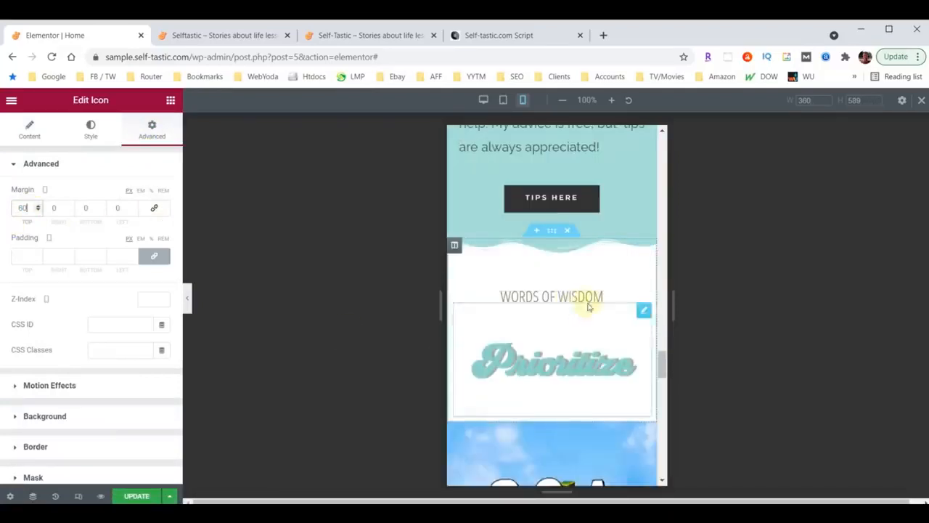
Set the WORDS OF WISDOM heading's Typography size to 40 and review the mobile preview
left_click(580, 298)
left_click(90, 128)
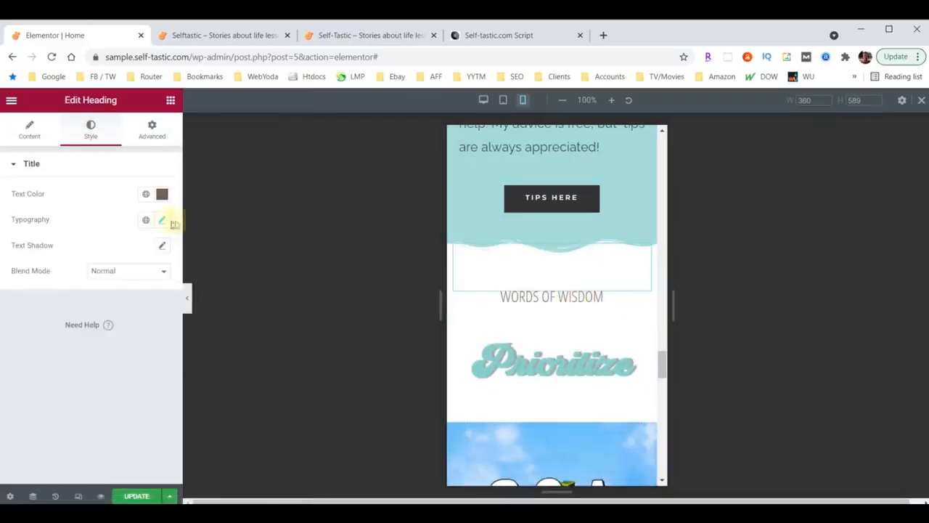
left_click(164, 221)
left_click(139, 319)
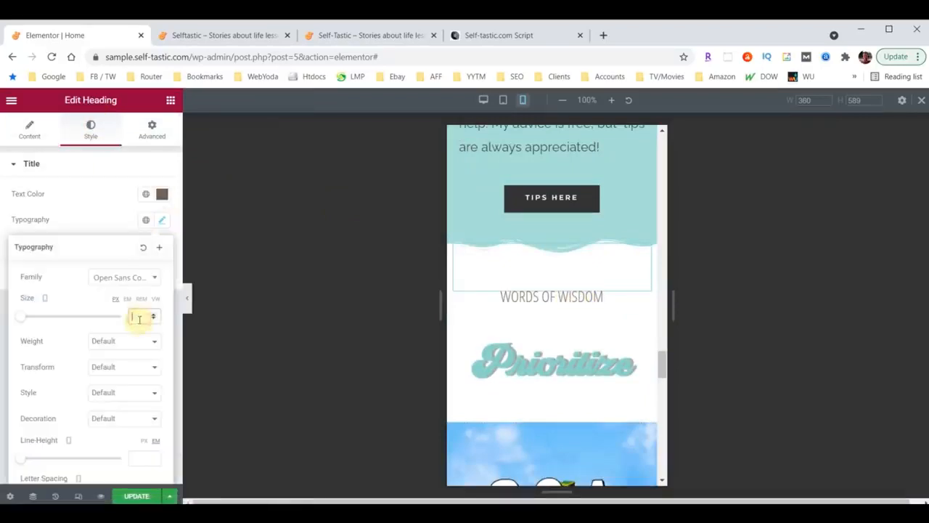
type("40")
scroll(595, 327, "down", 4)
scroll(584, 332, "down", 2)
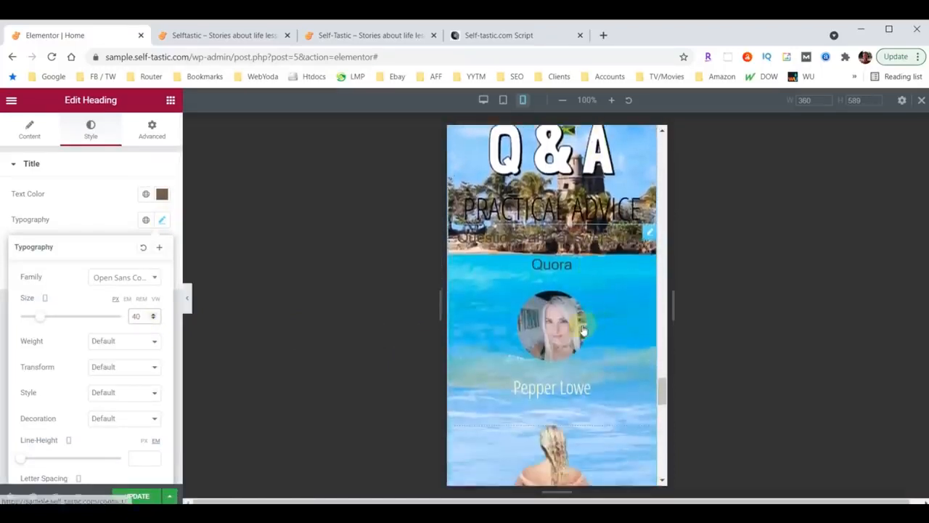
scroll(581, 334, "down", 3)
scroll(573, 356, "up", 4)
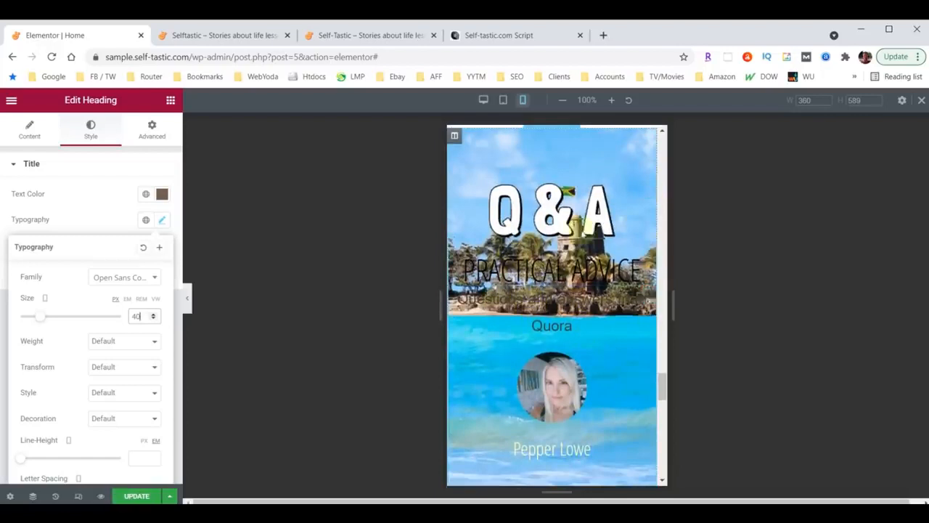
scroll(586, 306, "down", 6)
scroll(589, 353, "up", 3)
scroll(589, 353, "up", 4)
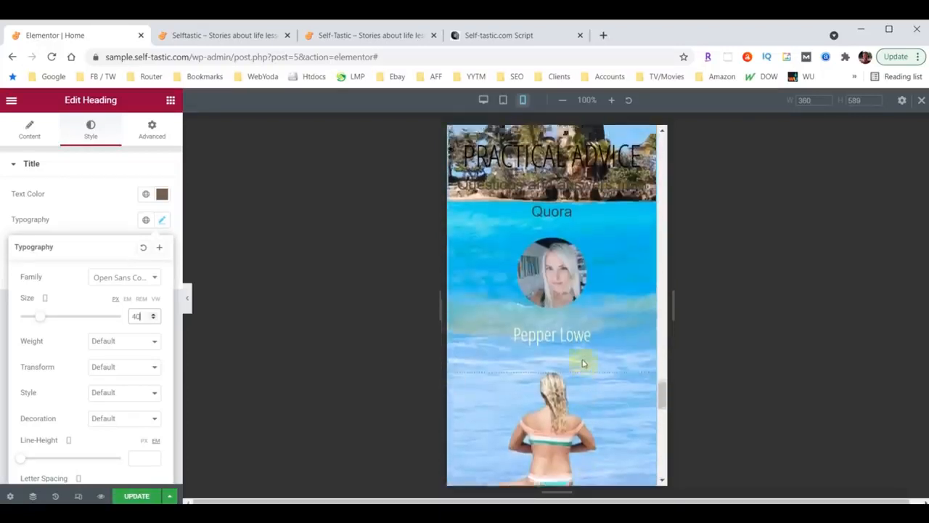
scroll(580, 370, "up", 2)
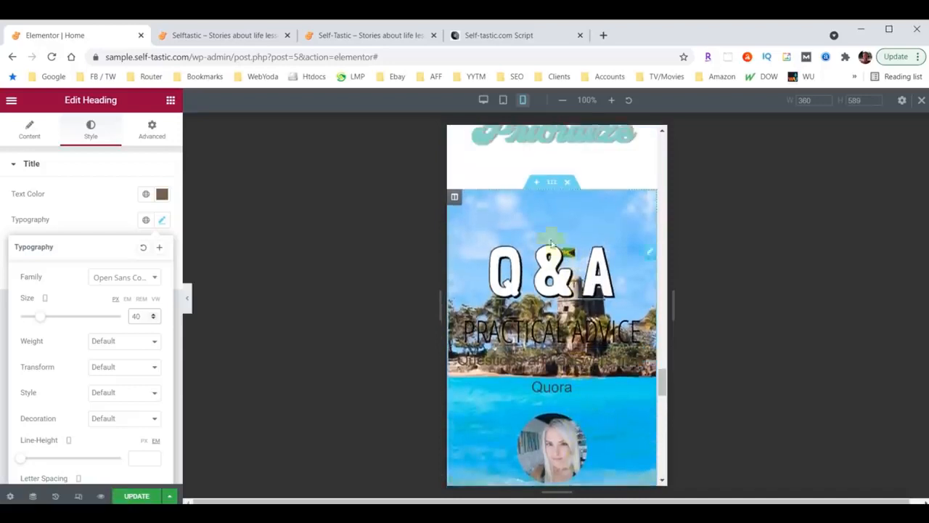
Switch on Hide On Mobile in the Q & A section's Responsive settings
left_click(550, 182)
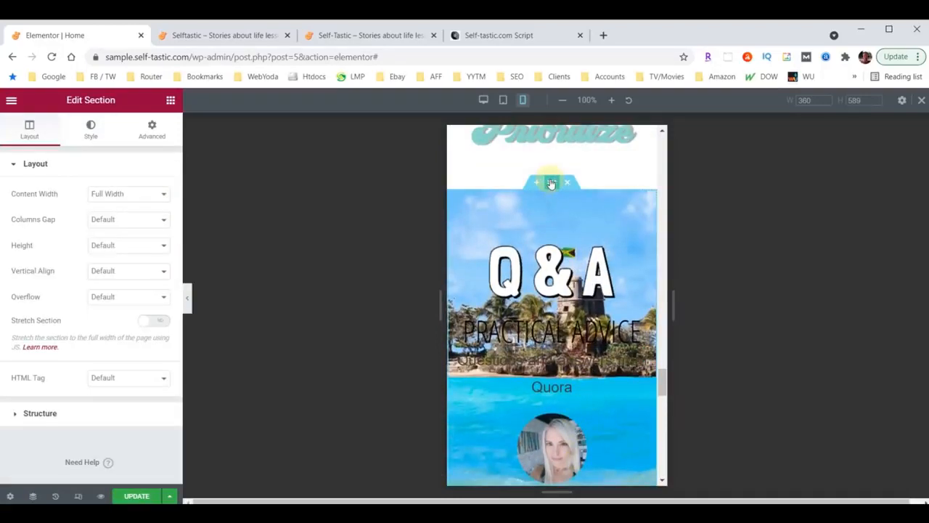
left_click(143, 138)
scroll(79, 327, "down", 2)
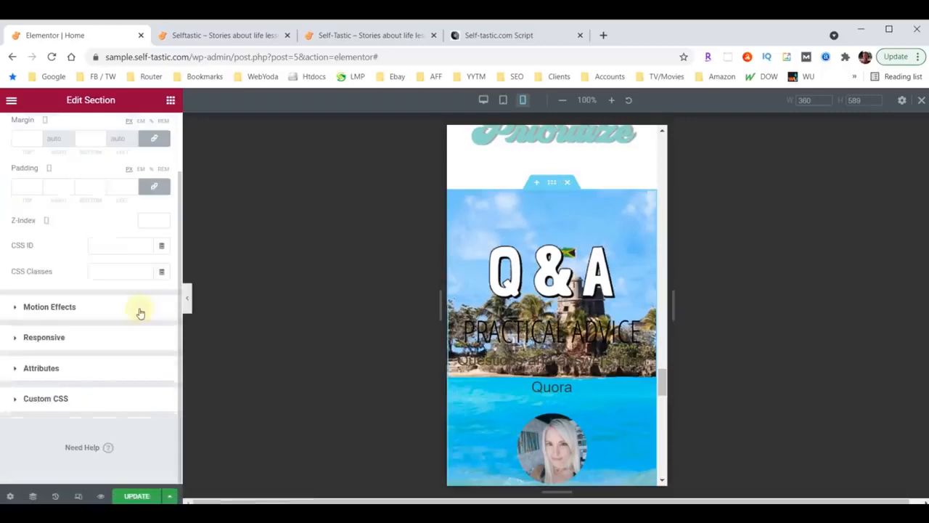
left_click(36, 339)
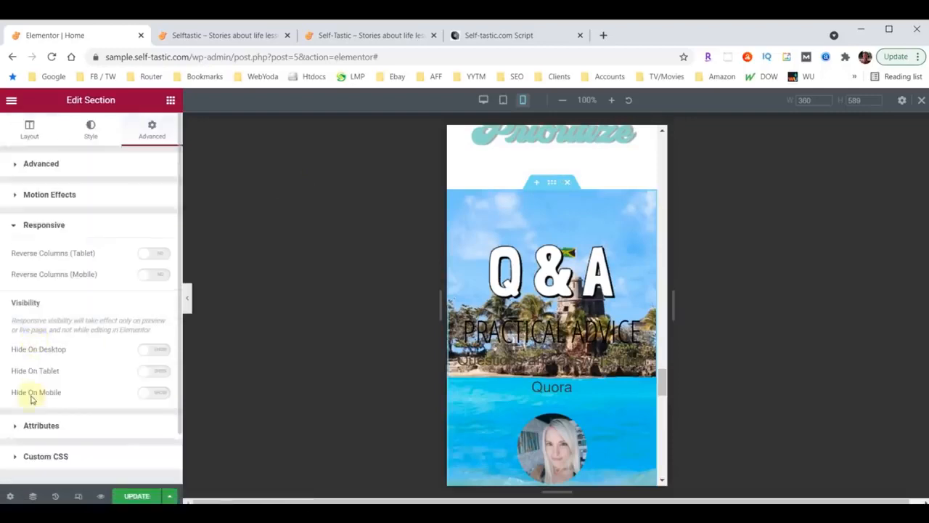
left_click(161, 395)
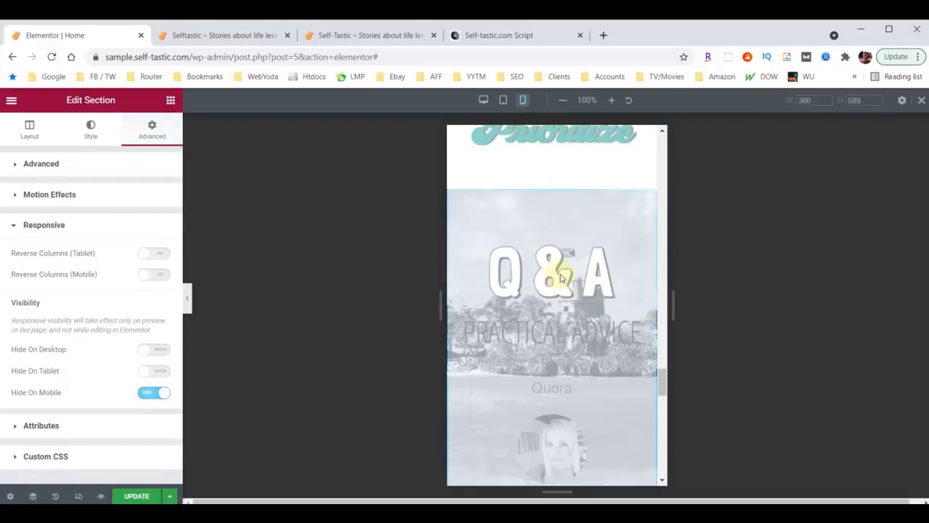
scroll(560, 278, "down", 10)
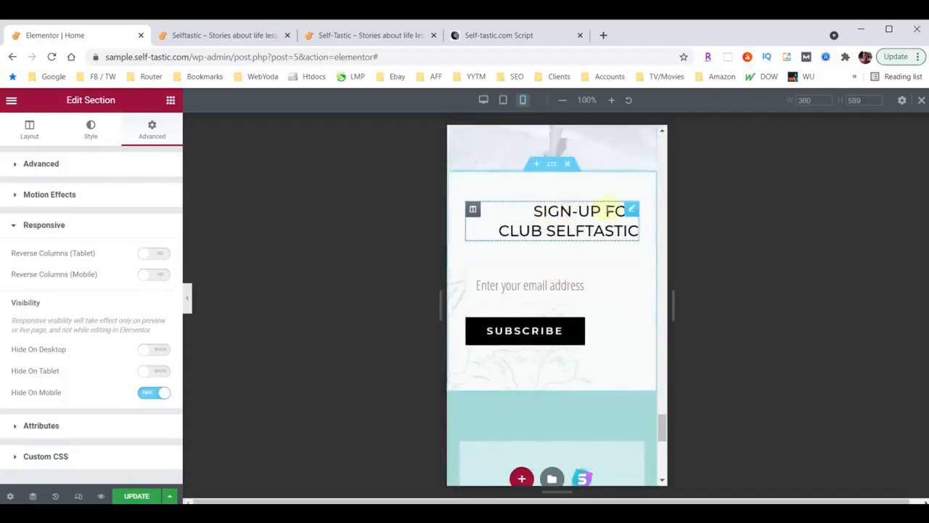
Set the SIGN-UP FOR CLUB SELFTASTIC heading's alignment to Center
left_click(631, 210)
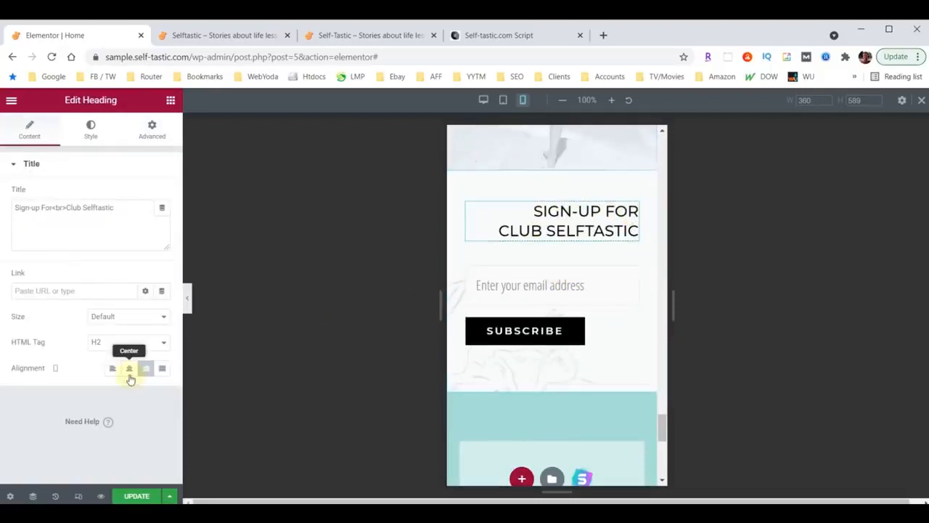
left_click(129, 371)
scroll(530, 357, "down", 2)
scroll(550, 358, "up", 1)
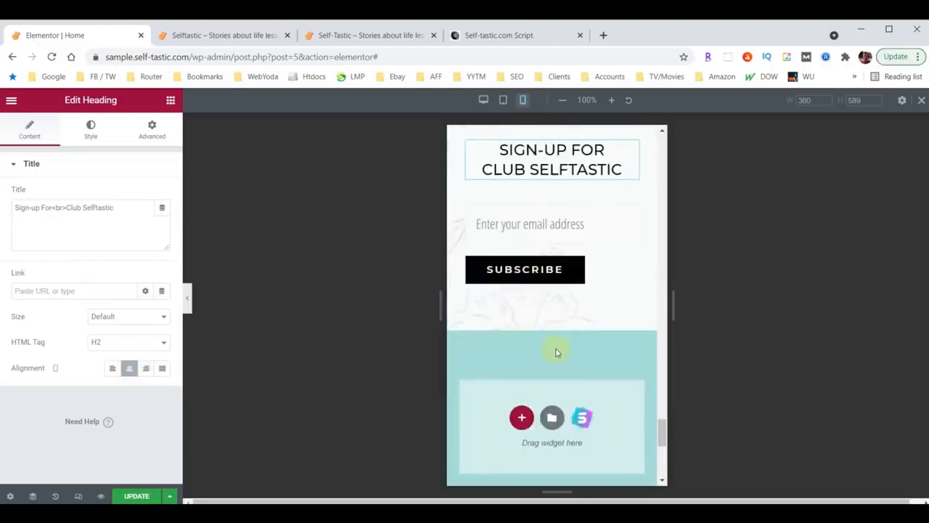
scroll(557, 352, "down", 4)
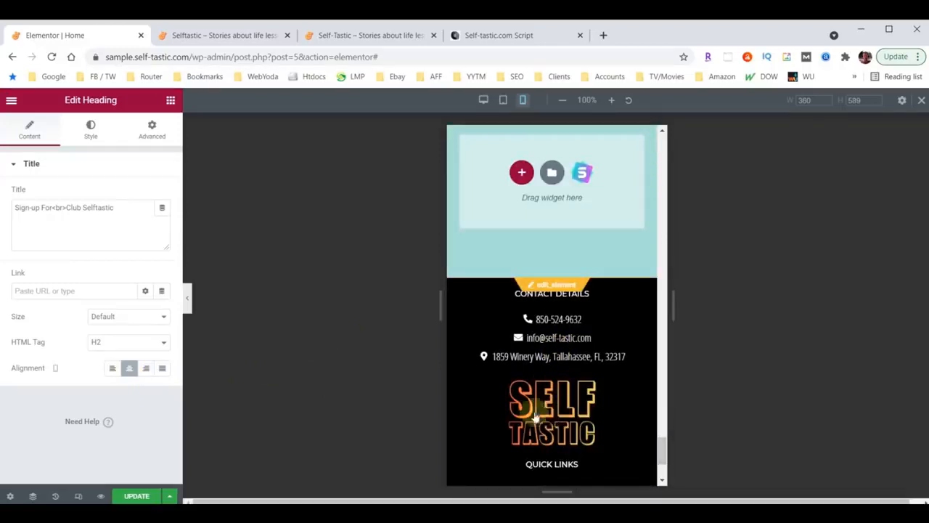
scroll(574, 362, "up", 3)
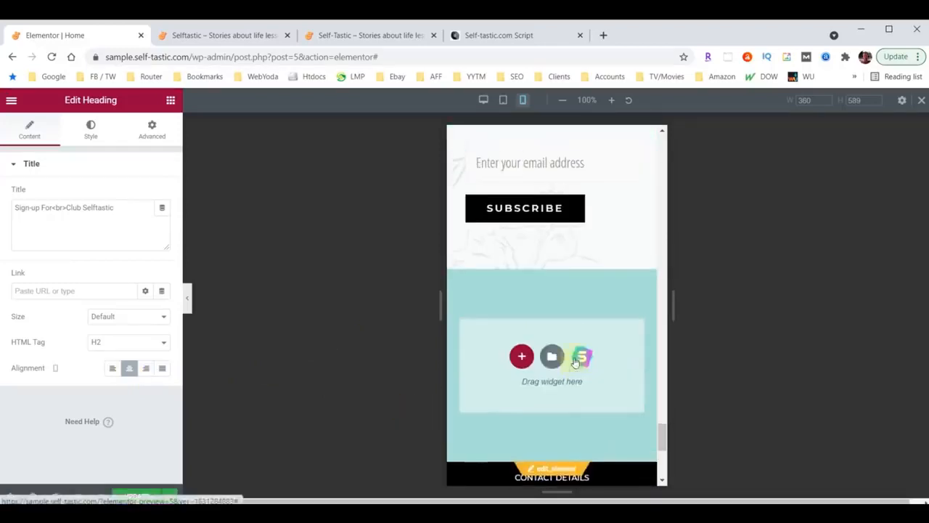
Hide the editing panel and scroll up through the full mobile Home page preview
left_click(188, 301)
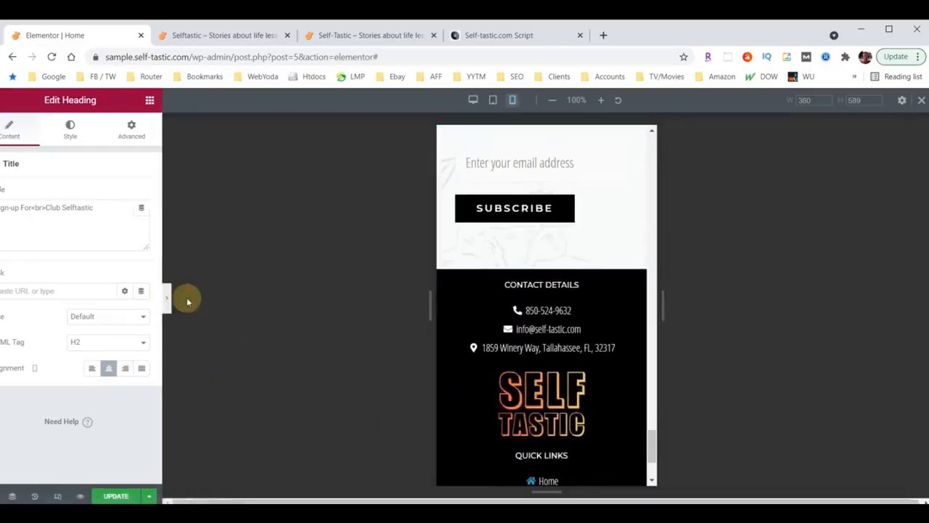
scroll(469, 336, "up", 8)
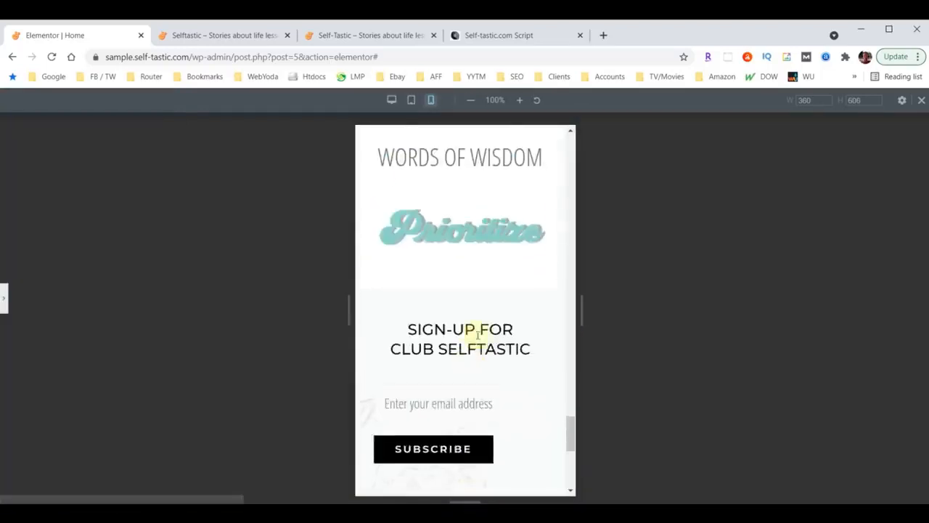
scroll(489, 372, "up", 6)
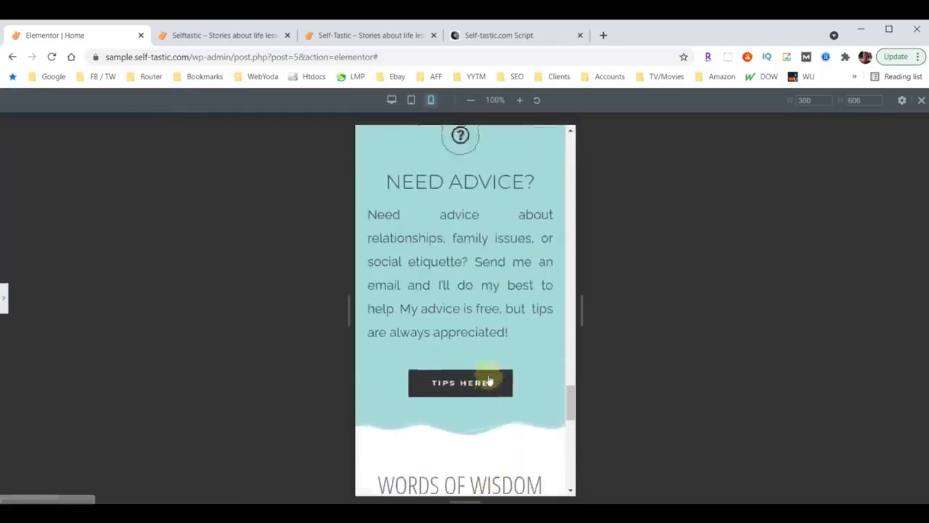
scroll(485, 376, "up", 10)
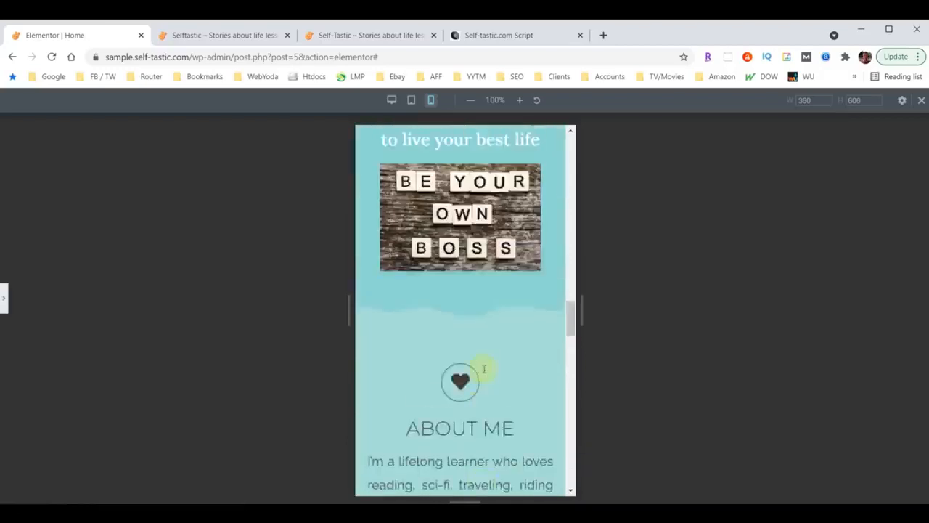
scroll(482, 370, "up", 10)
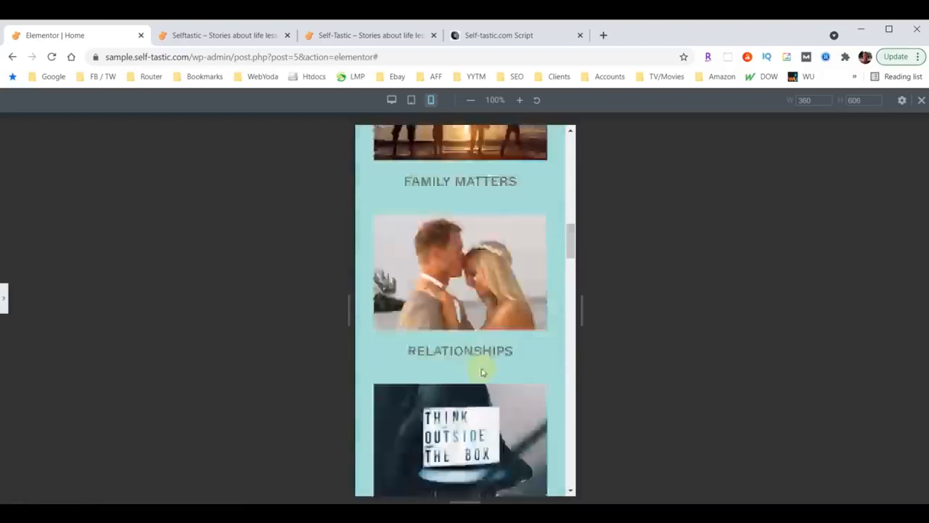
scroll(483, 369, "up", 3)
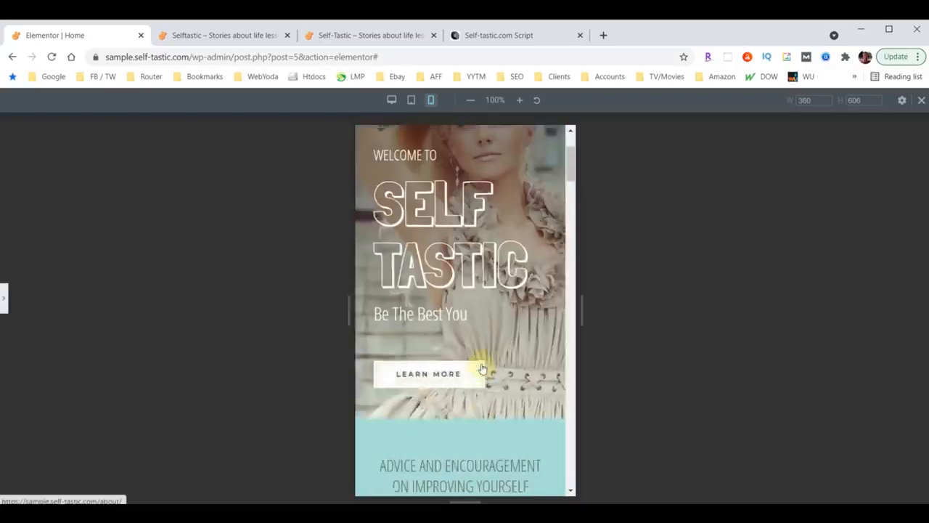
Return to the Website Footer editor and exit Elementor to the dashboard
left_click(5, 305)
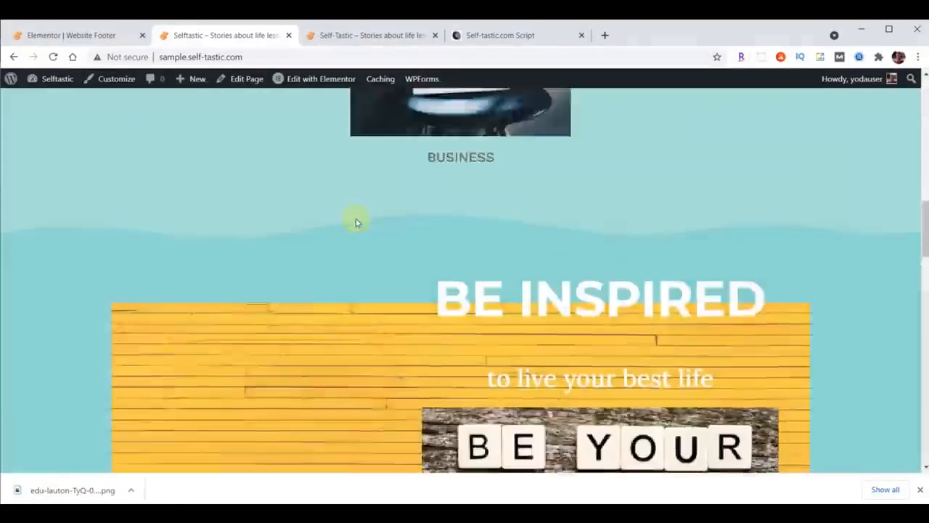
scroll(356, 222, "up", 10)
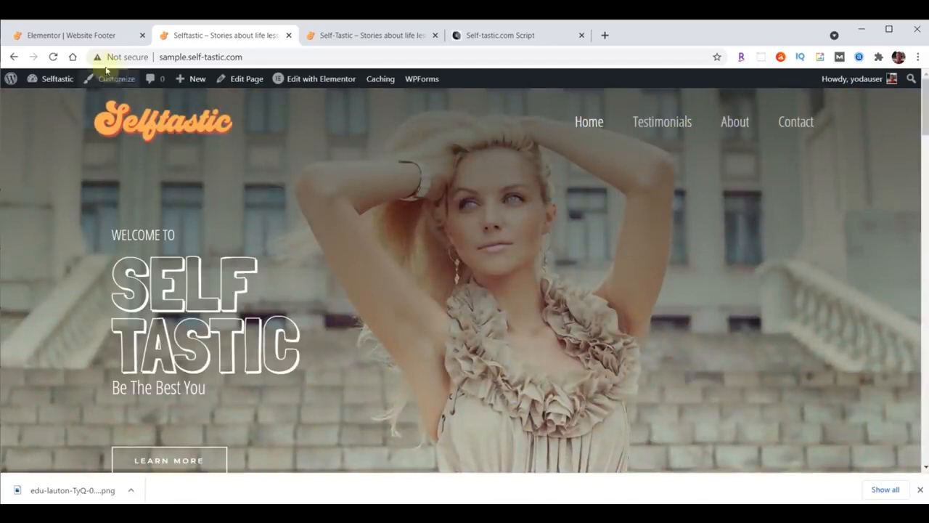
left_click(57, 38)
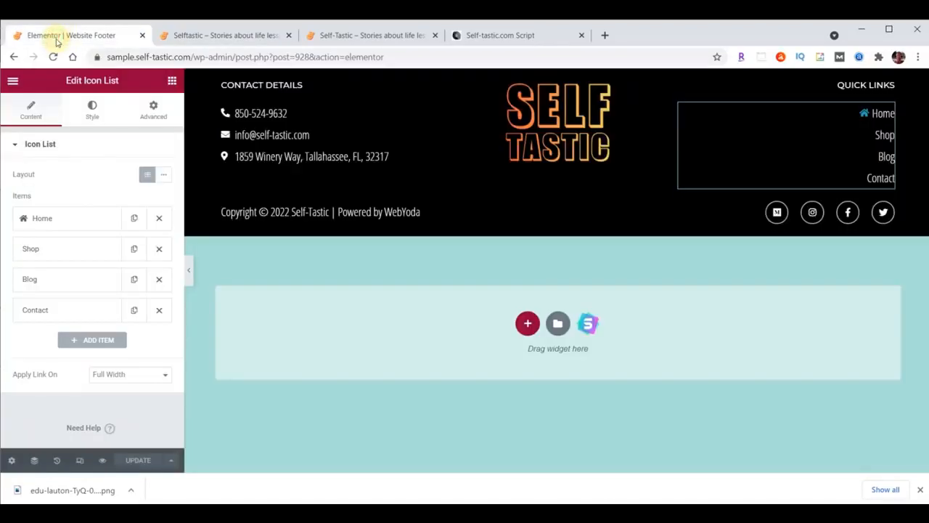
left_click(12, 81)
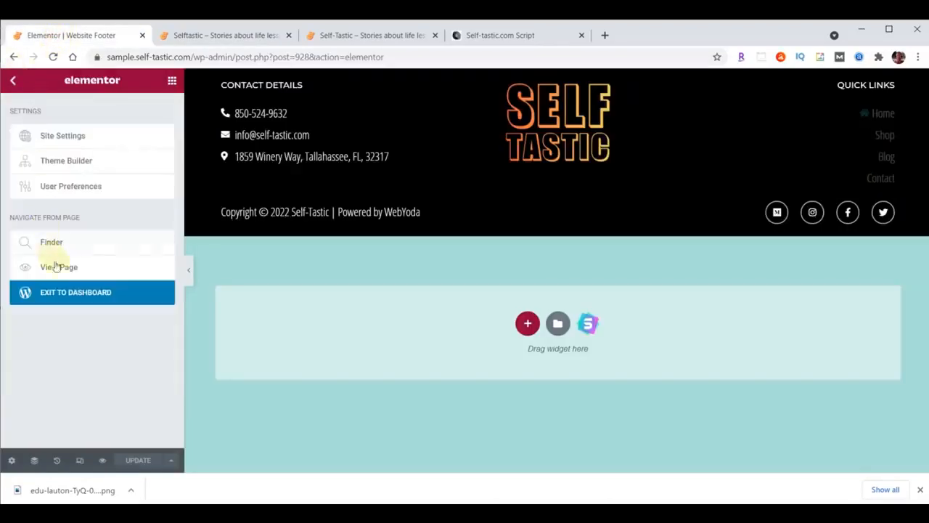
left_click(64, 295)
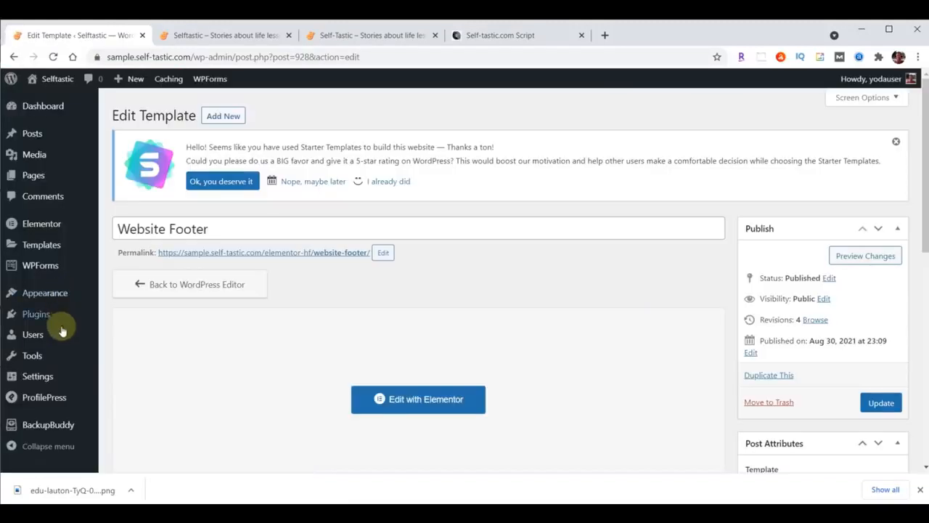
Run a Complete Backup from BackupBuddy > Backups and download the 89.05 MB backup zip
left_click(50, 425)
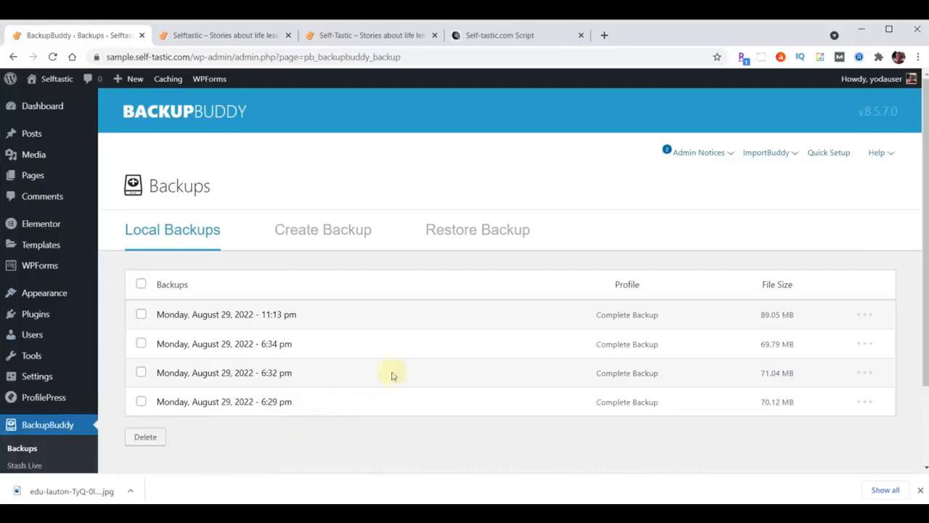
left_click(340, 229)
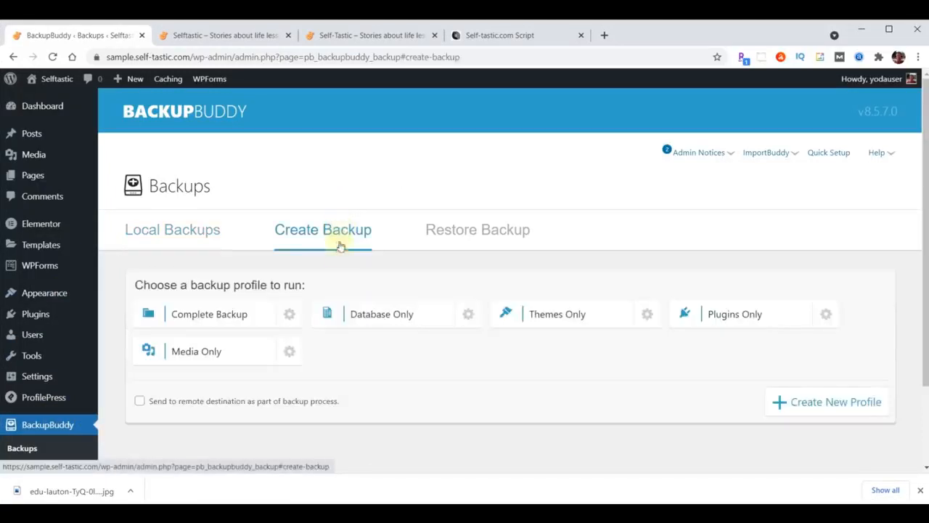
left_click(212, 315)
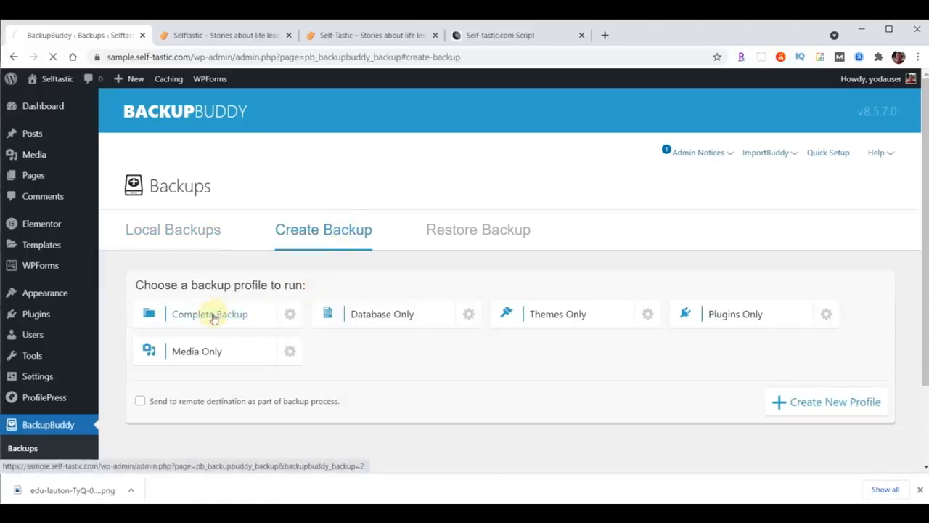
scroll(680, 369, "down", 3)
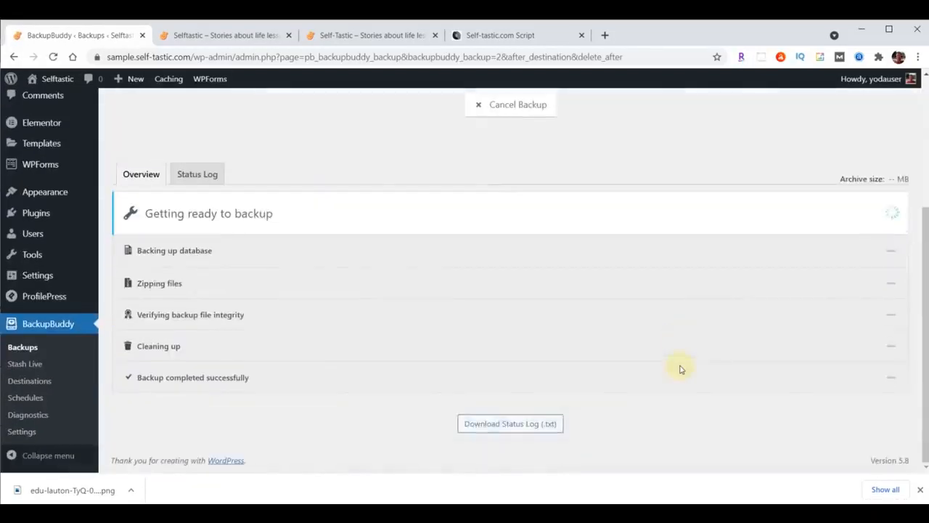
scroll(681, 370, "down", 2)
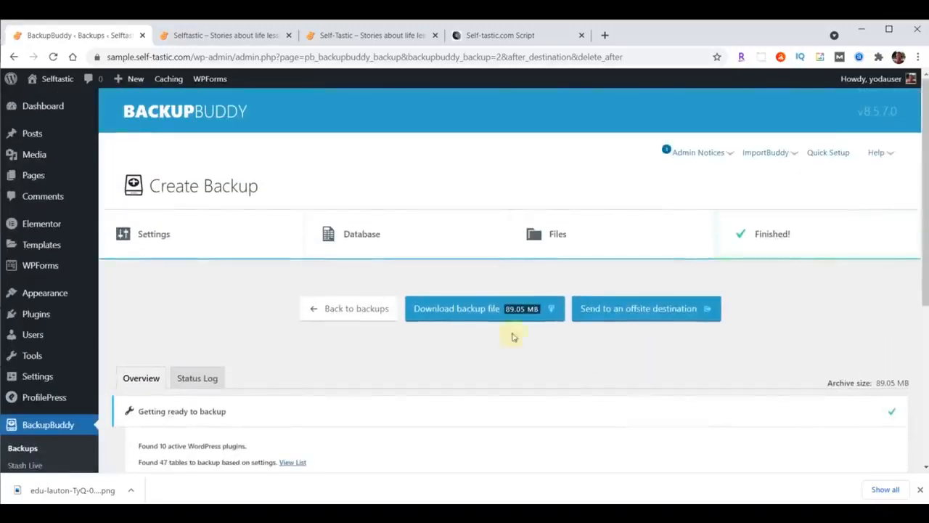
left_click(482, 316)
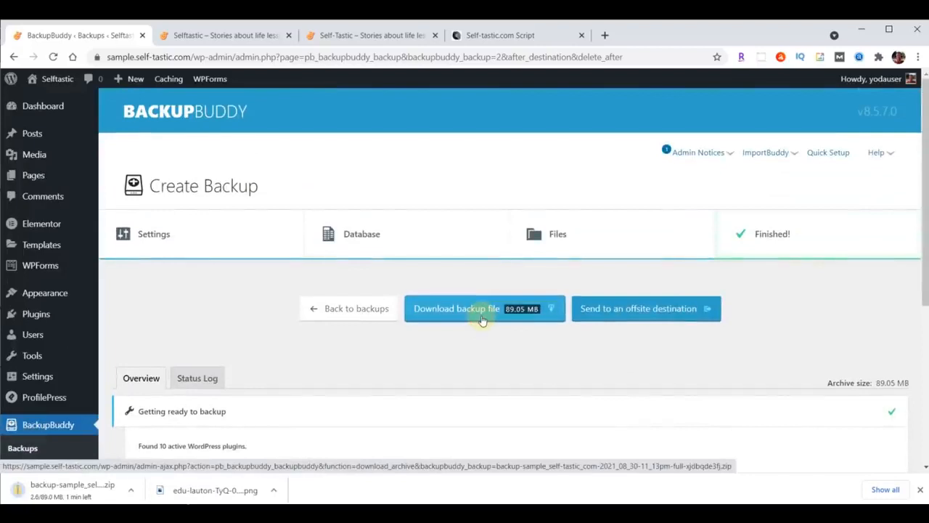
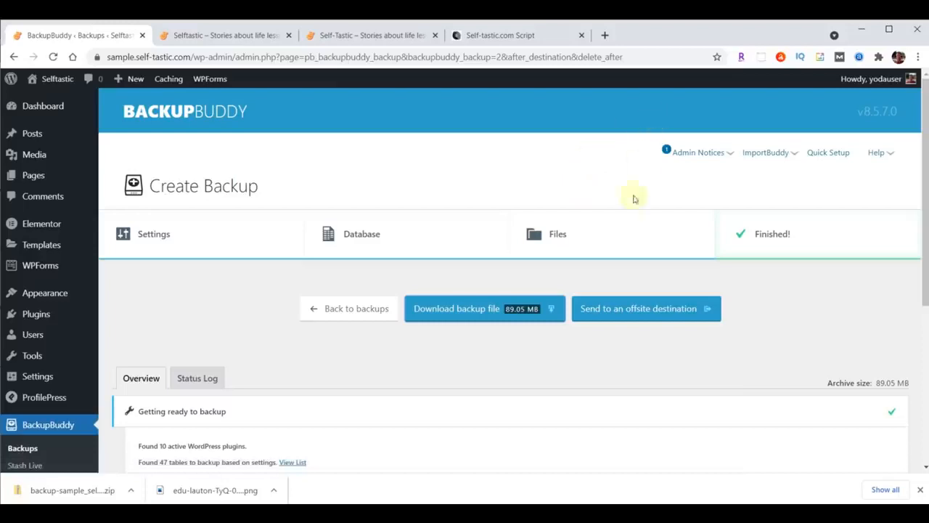
Go from the finished BackupBuddy backup page back to the WordPress admin Dashboard
left_click(45, 107)
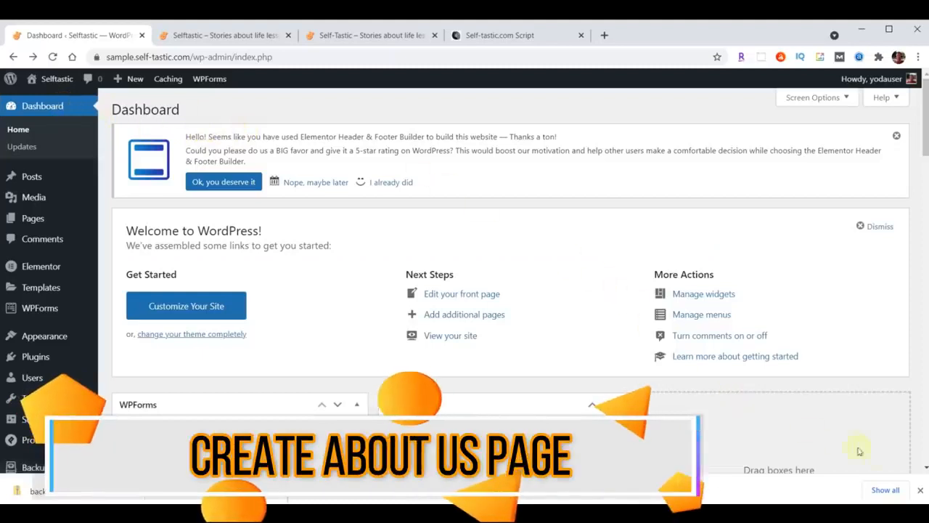
Open the About page in the Elementor editor from the Pages list
left_click(921, 490)
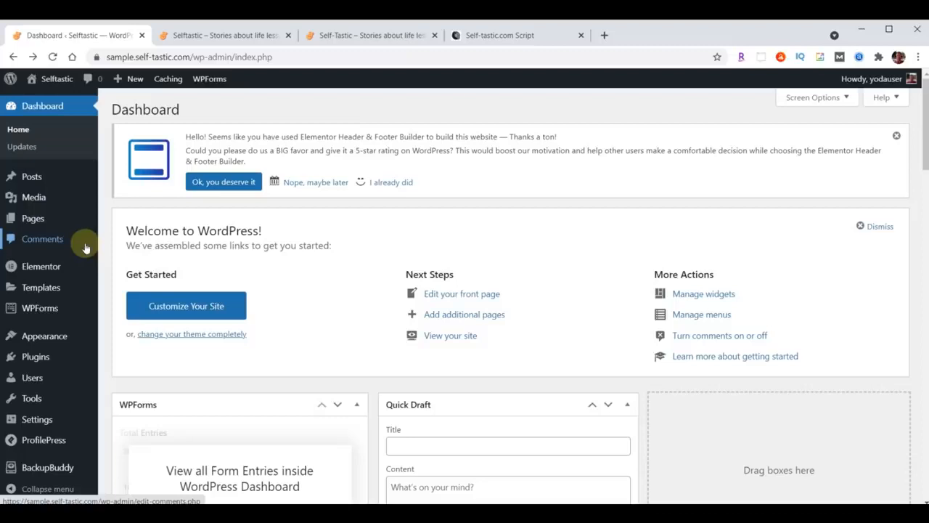
mouse_move(36, 222)
mouse_move(137, 201)
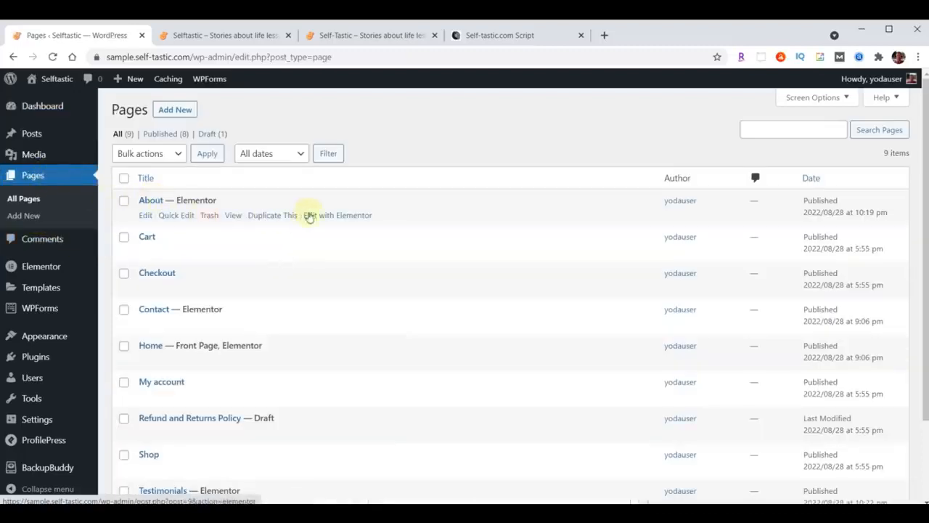
left_click(317, 215)
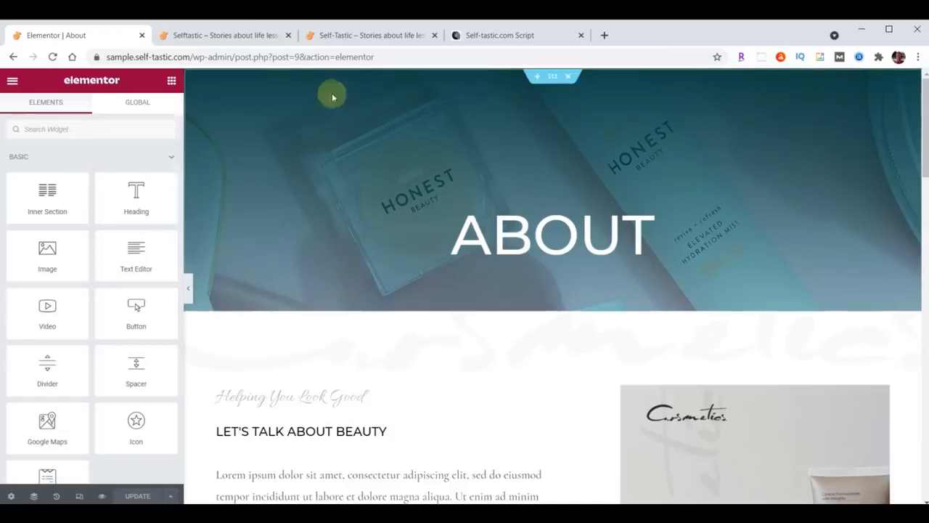
Review the current live About page, then come back to the Elementor editor tab
left_click(358, 36)
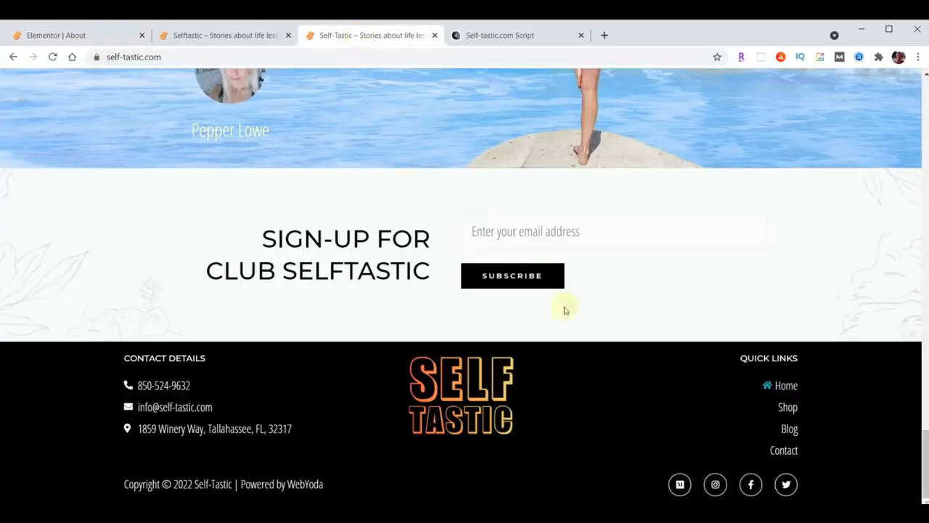
scroll(674, 374, "up", 20)
scroll(674, 373, "up", 2)
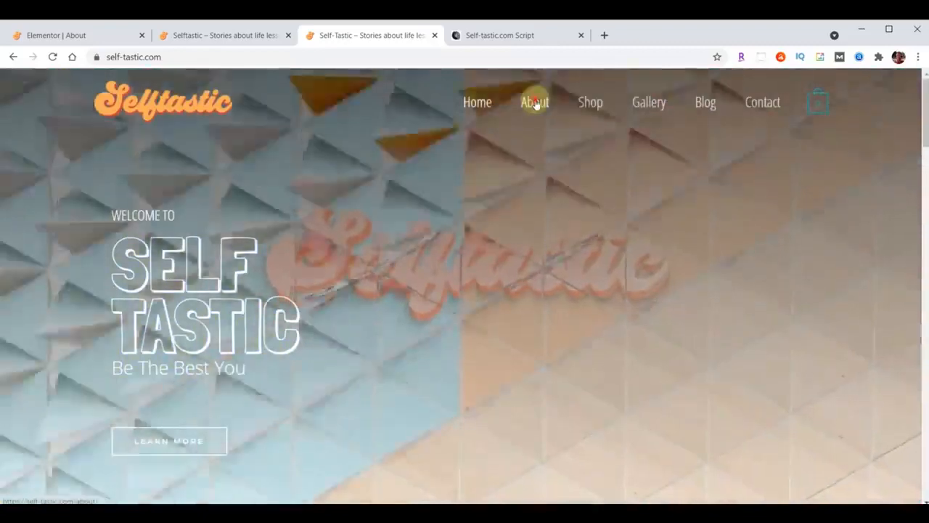
left_click(535, 103)
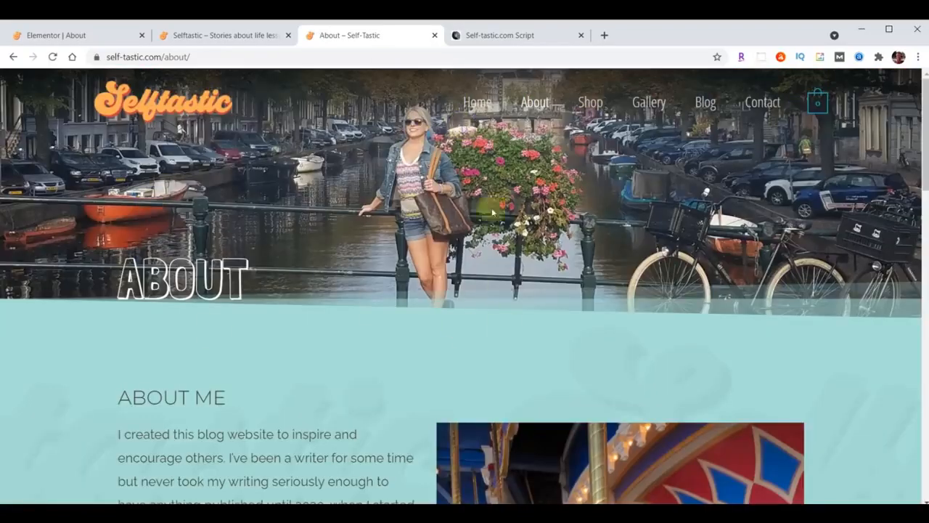
scroll(239, 363, "down", 4)
scroll(265, 369, "down", 3)
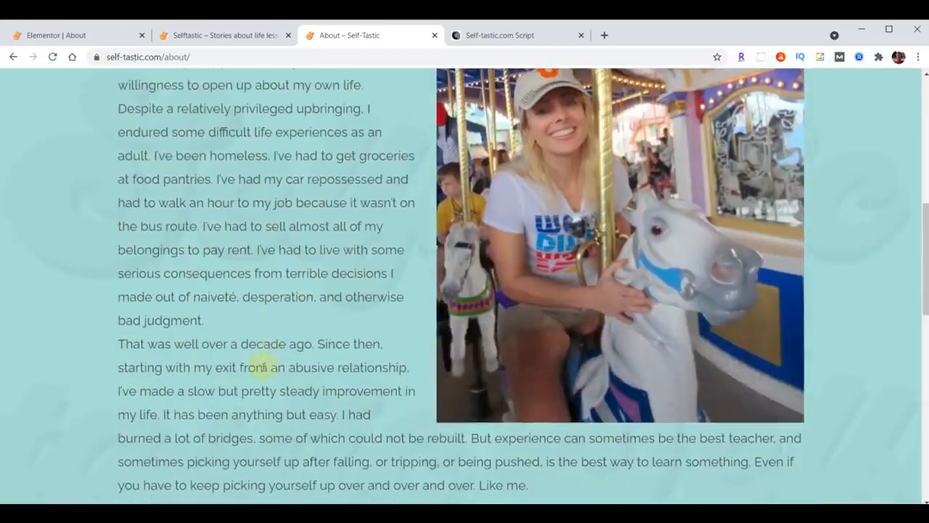
scroll(263, 367, "up", 3)
scroll(305, 292, "down", 1)
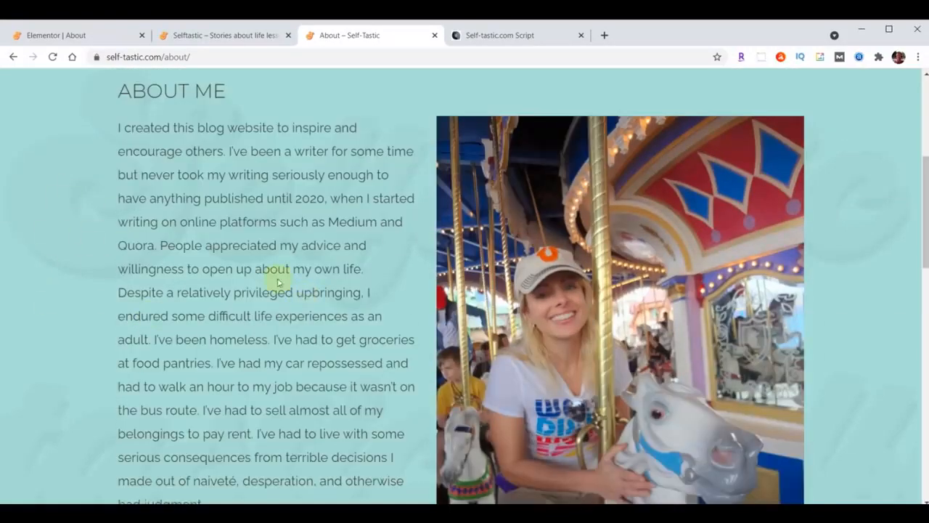
scroll(302, 356, "up", 4)
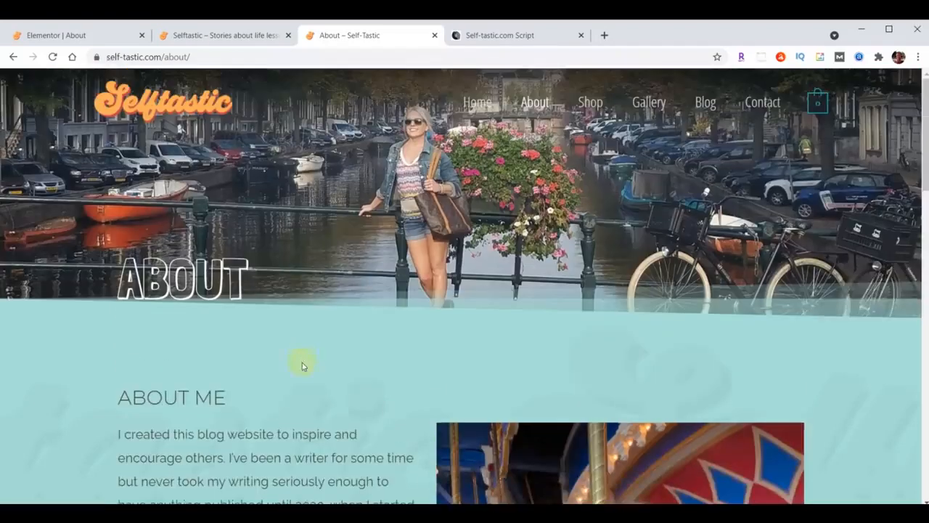
left_click(69, 36)
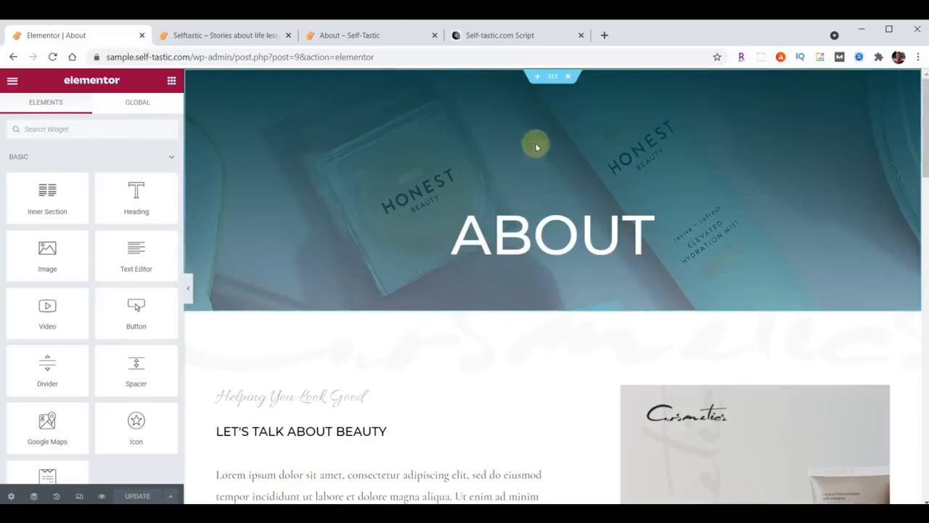
Upload header-about.jpg and set it as the About hero section's background image
left_click(552, 79)
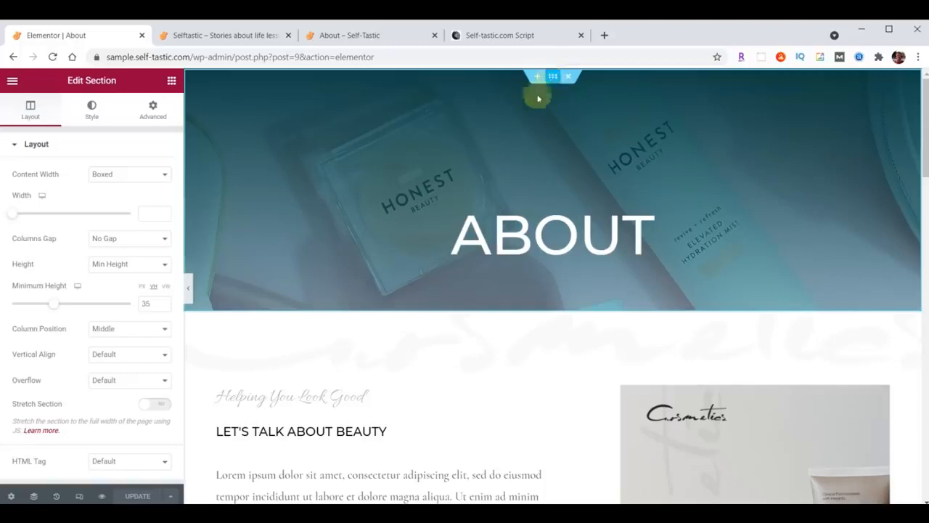
left_click(92, 112)
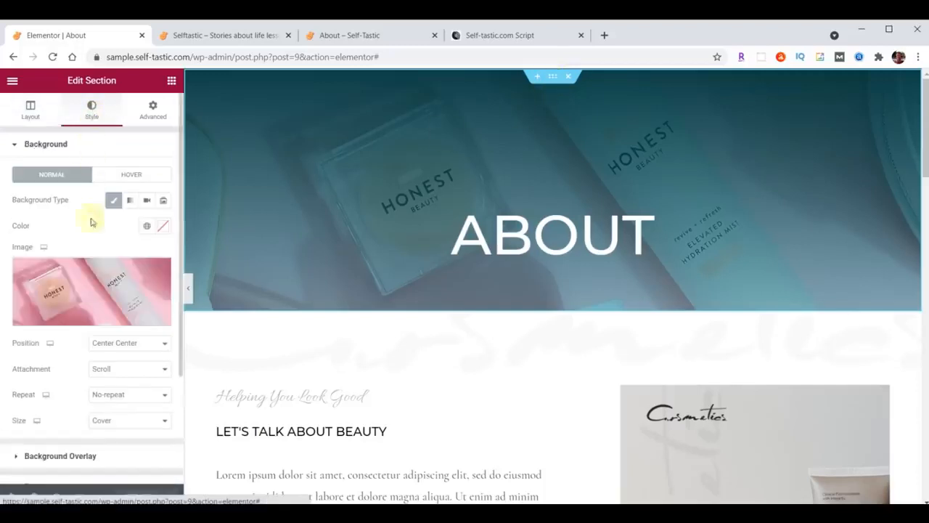
left_click(95, 292)
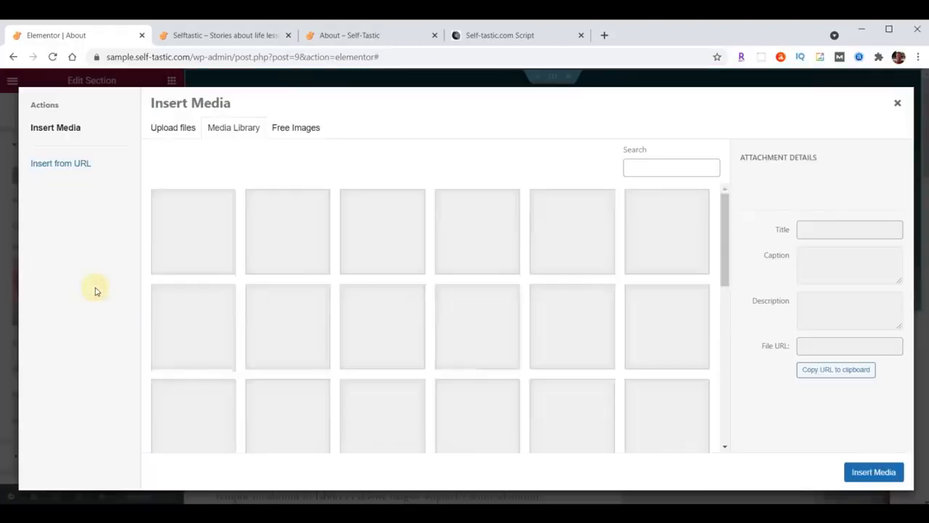
key("alt+Tab")
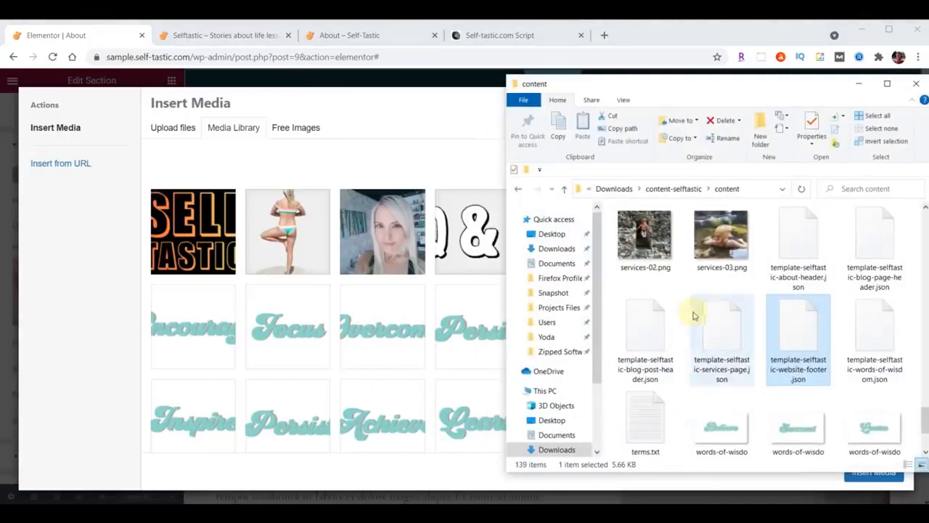
scroll(726, 320, "up", 15)
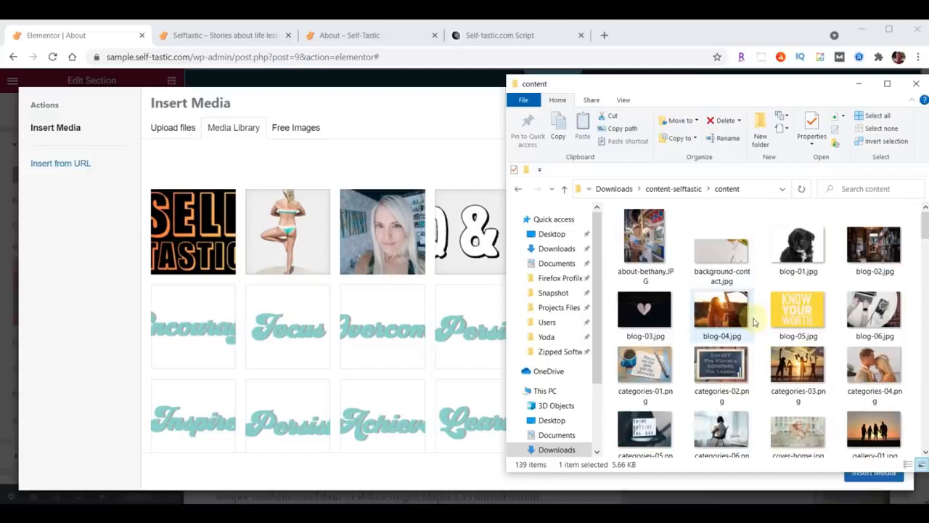
scroll(759, 314, "down", 10)
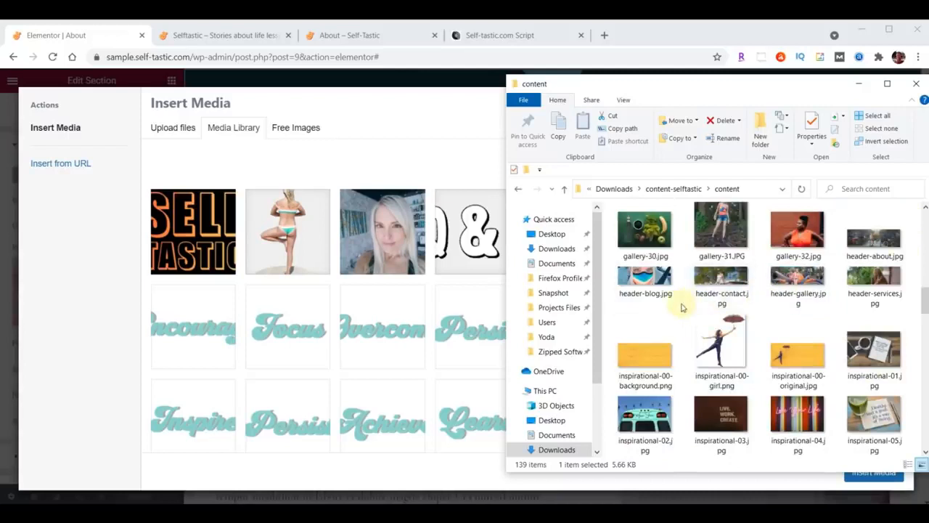
left_click_drag(873, 236, 336, 307)
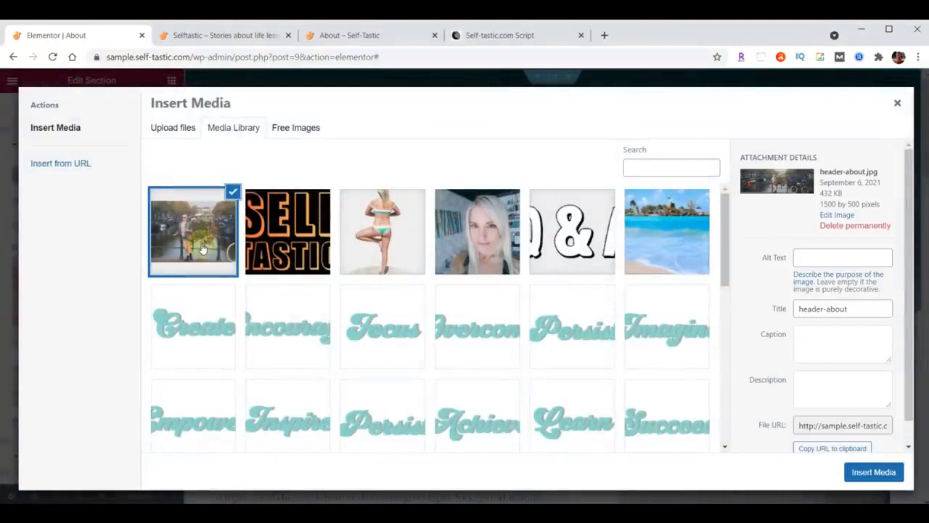
left_click(874, 472)
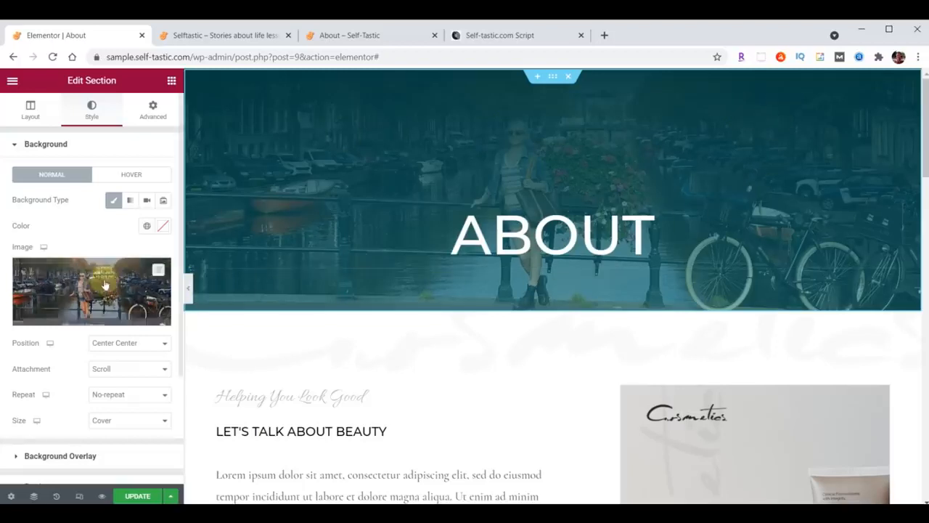
Give the hero a translucent black gradient overlay at 180° angle, second colour location 24
scroll(109, 268, "down", 1)
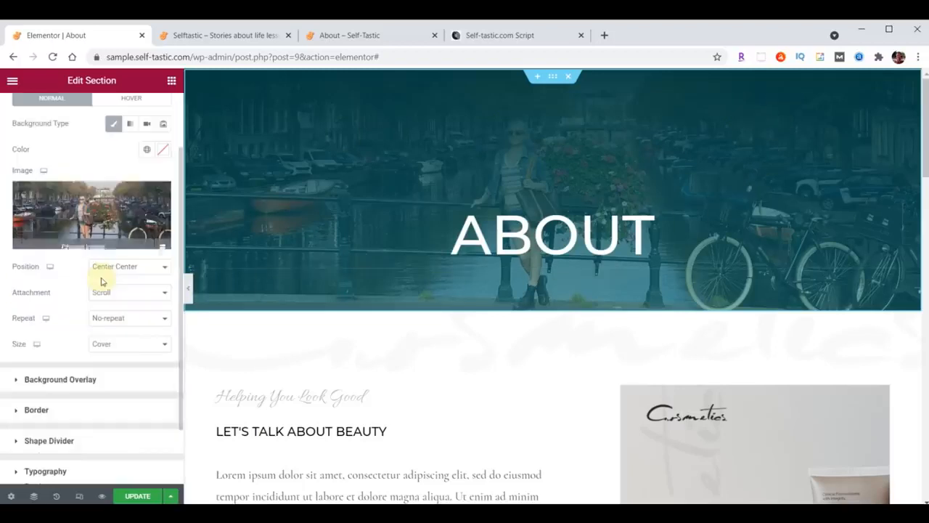
left_click(16, 382)
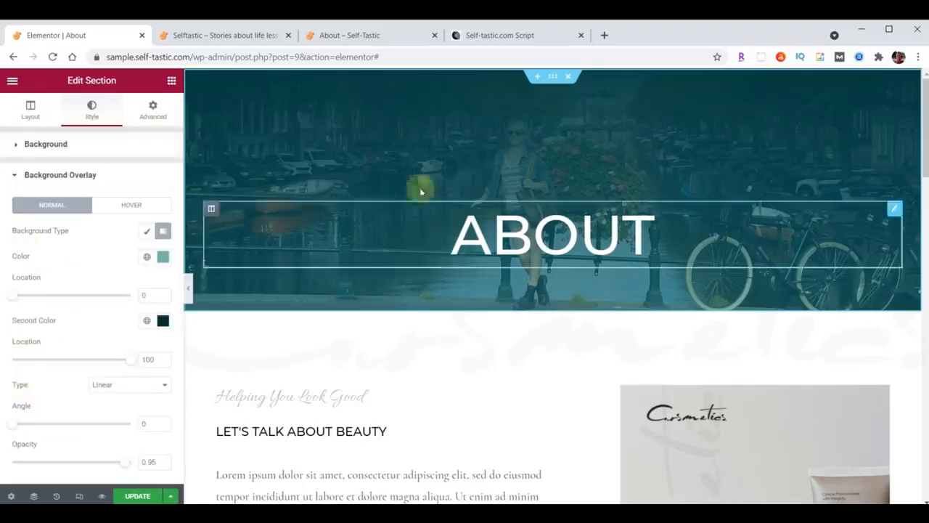
left_click(164, 259)
type("#000000B3")
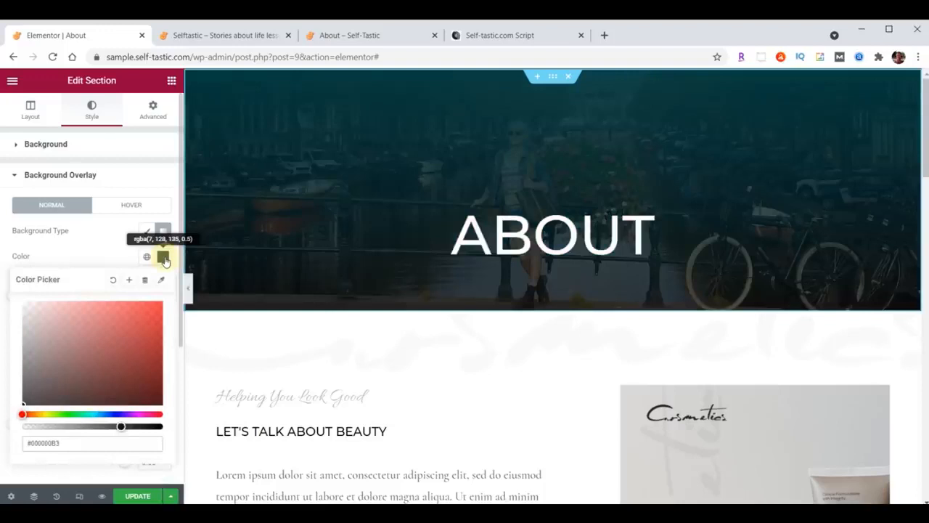
left_click(164, 260)
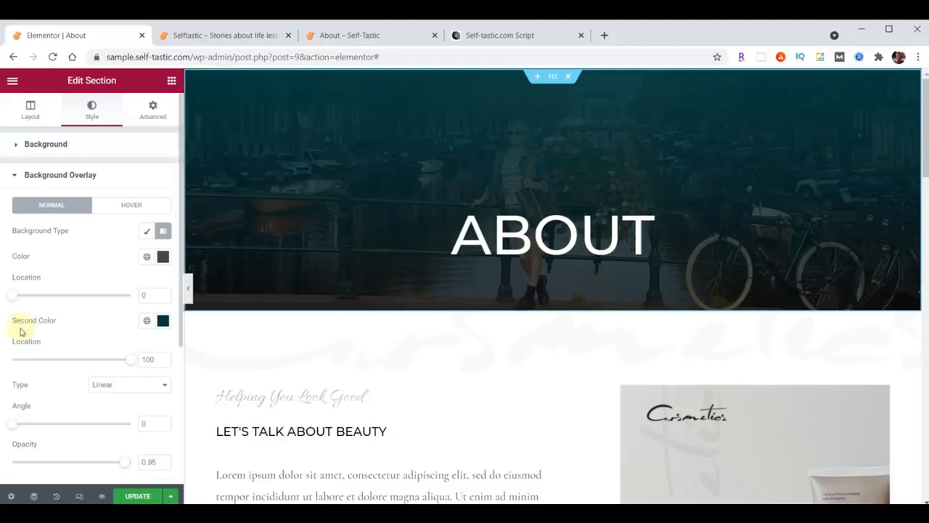
left_click(163, 322)
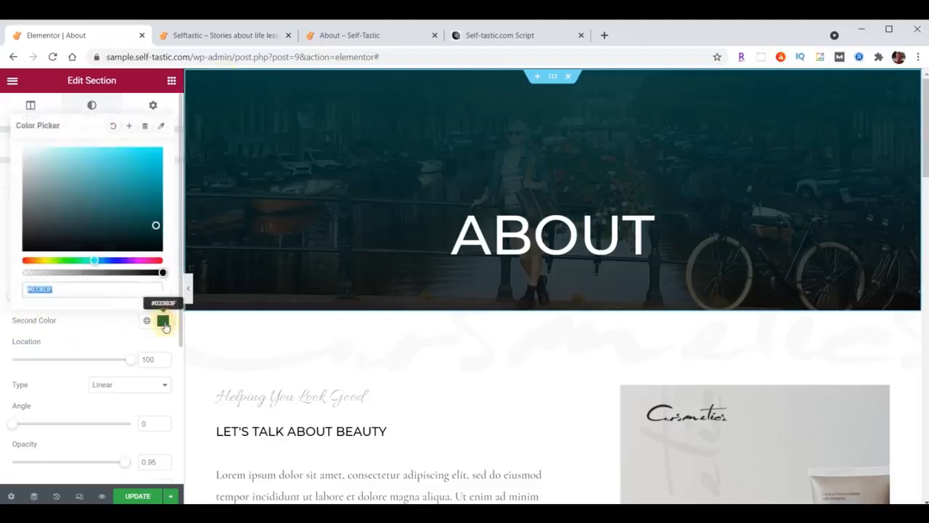
left_click(88, 289)
type("00")
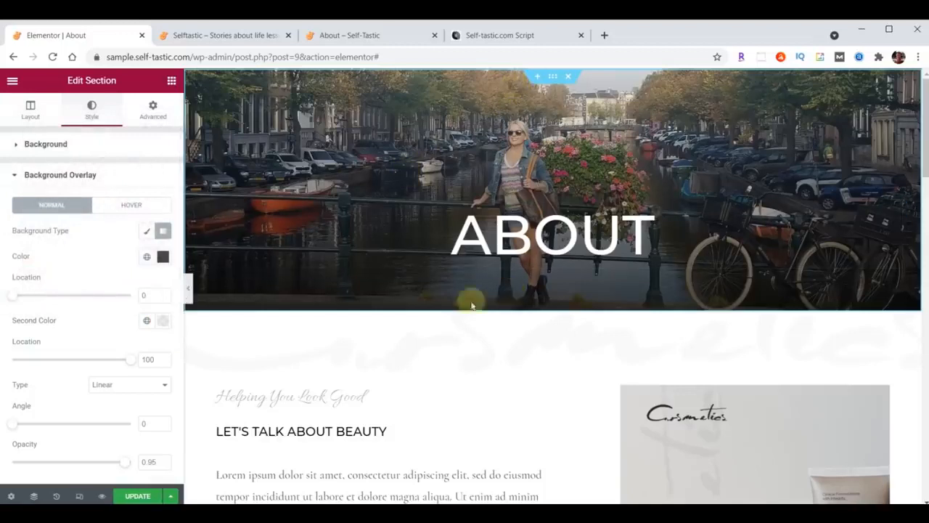
double_click(143, 424)
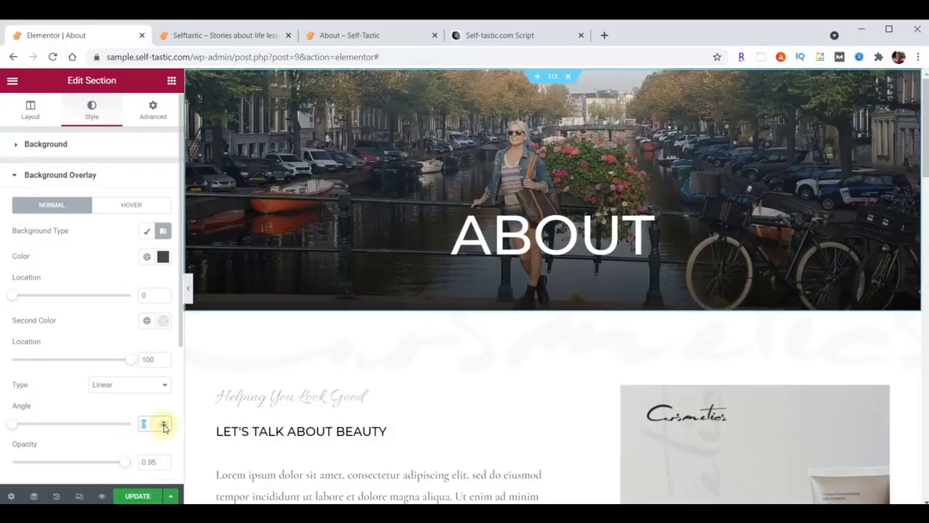
type("180")
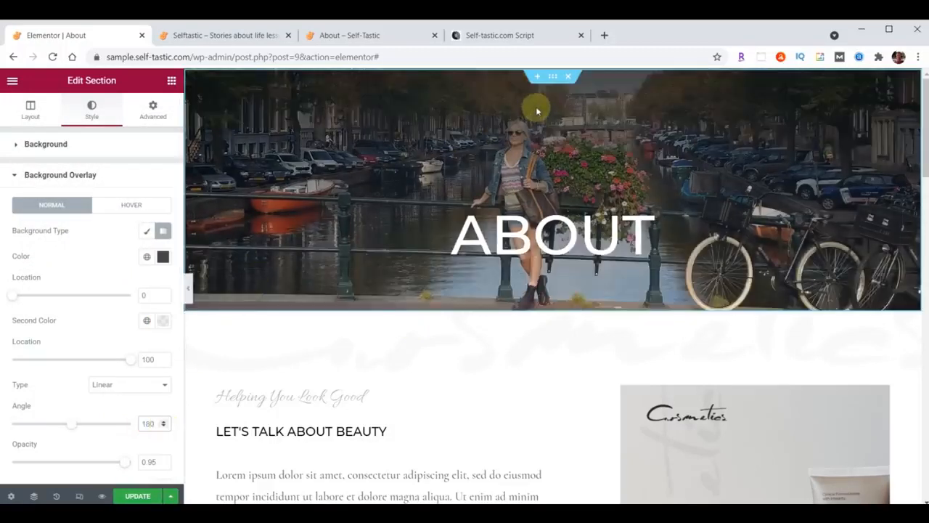
double_click(145, 361)
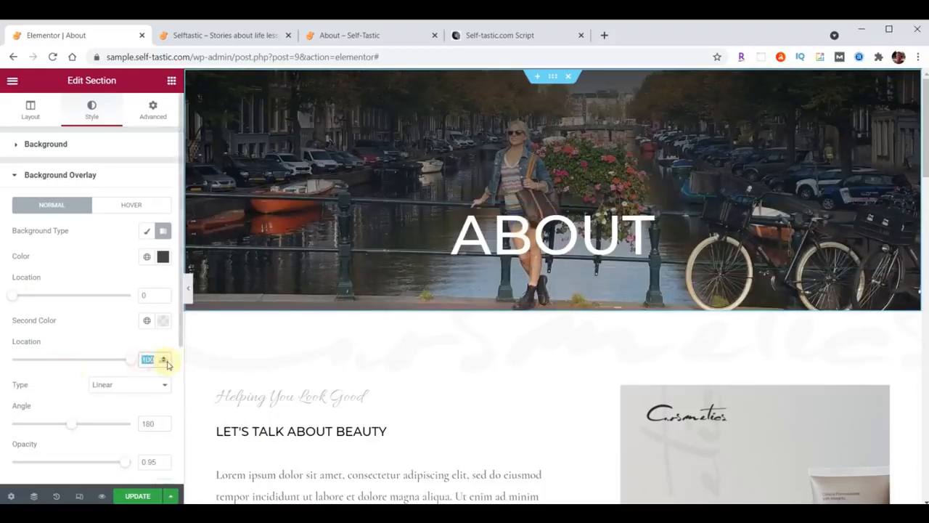
type("24")
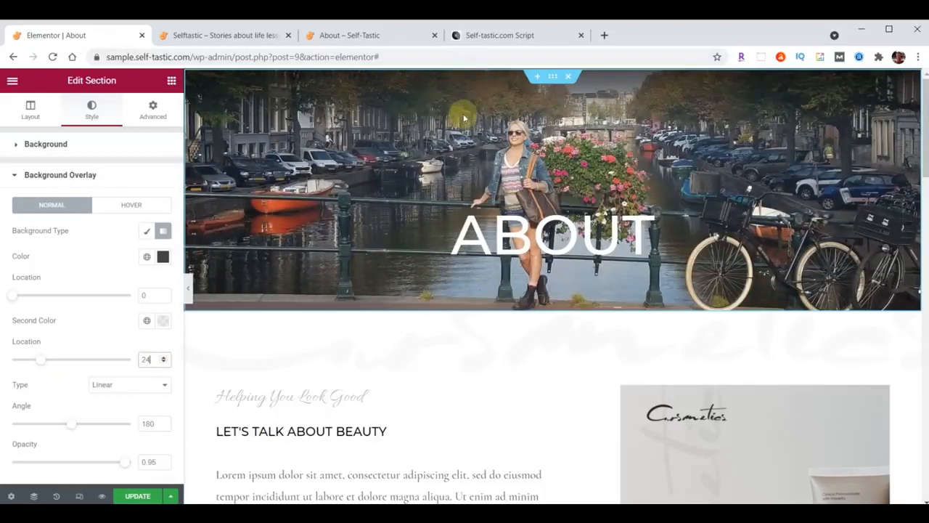
Save the About page, check its header on the live site, and return to the editor
left_click(131, 496)
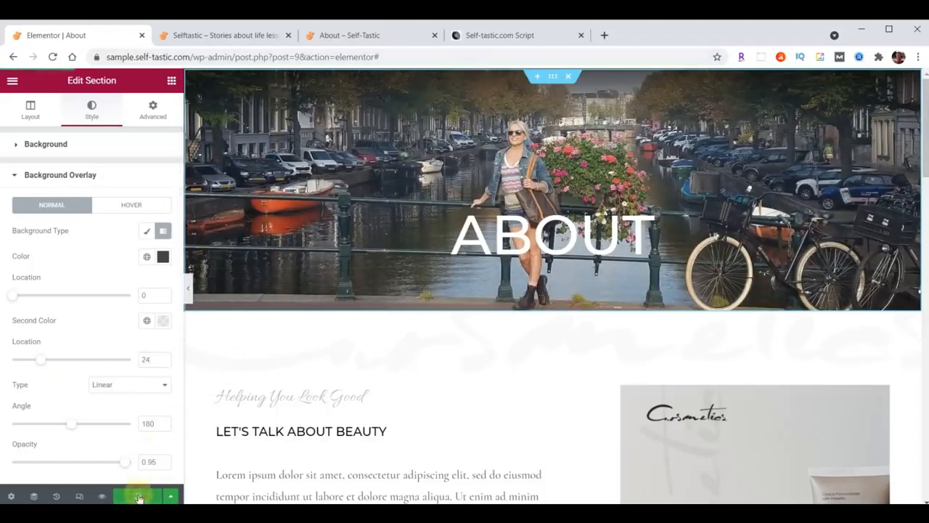
left_click(228, 34)
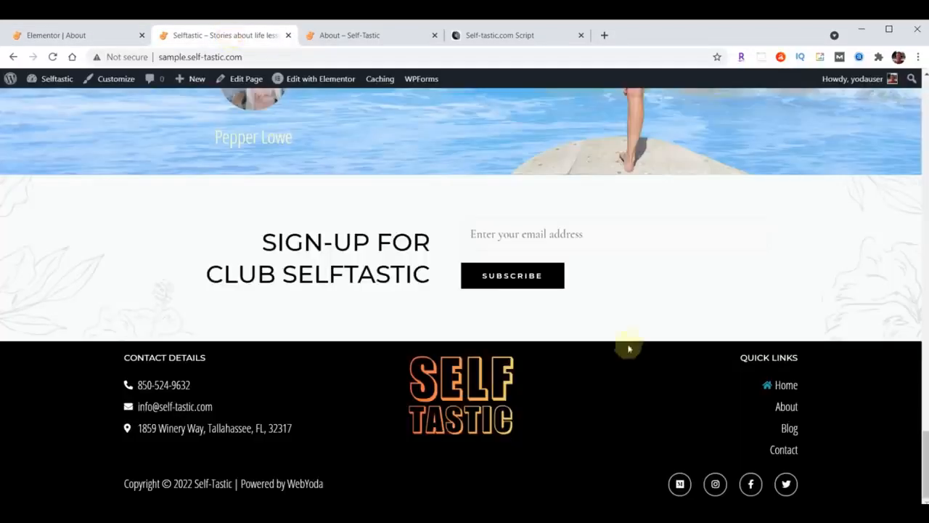
scroll(650, 316, "up", 20)
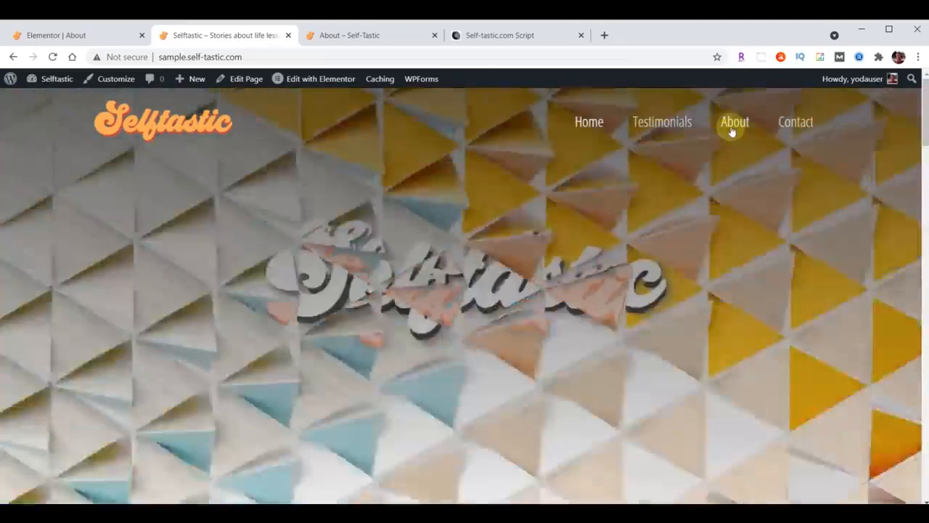
left_click(734, 123)
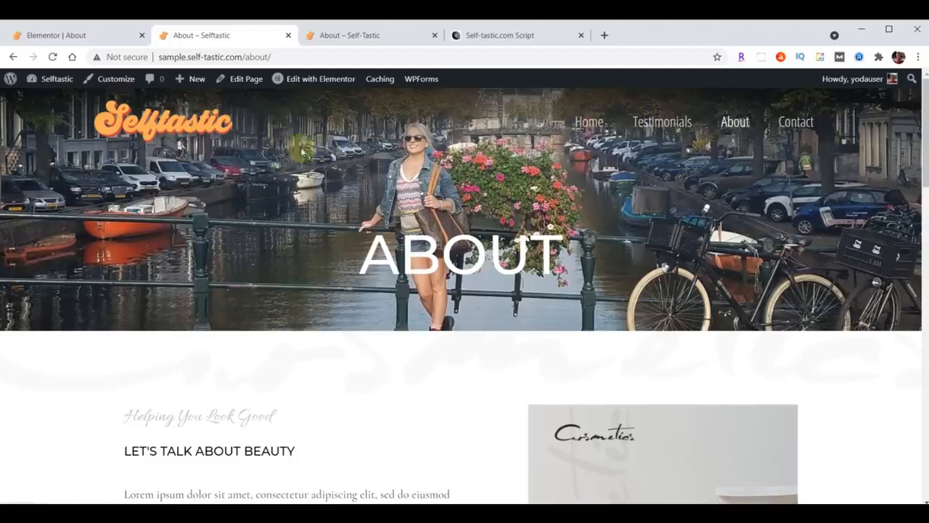
left_click(70, 38)
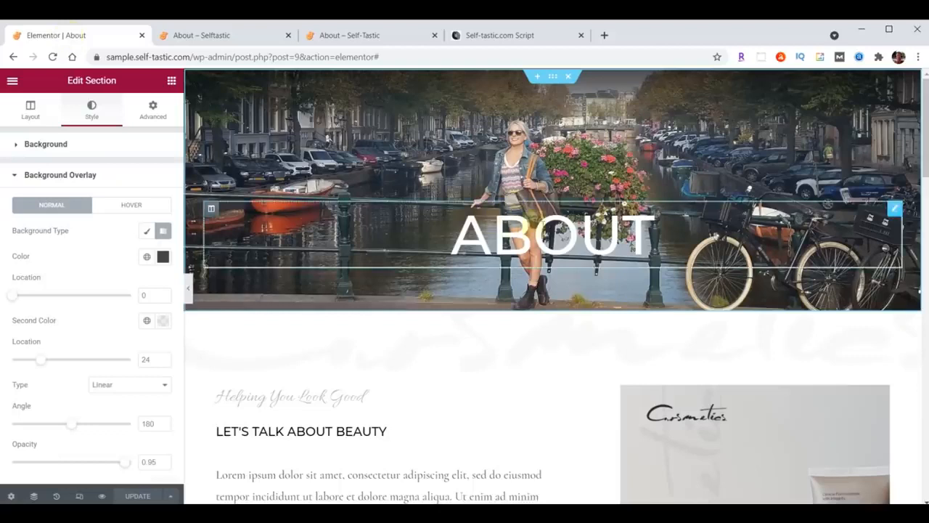
Left-align the ABOUT heading and set its font family to Londrina Shadow
left_click(896, 211)
left_click(113, 355)
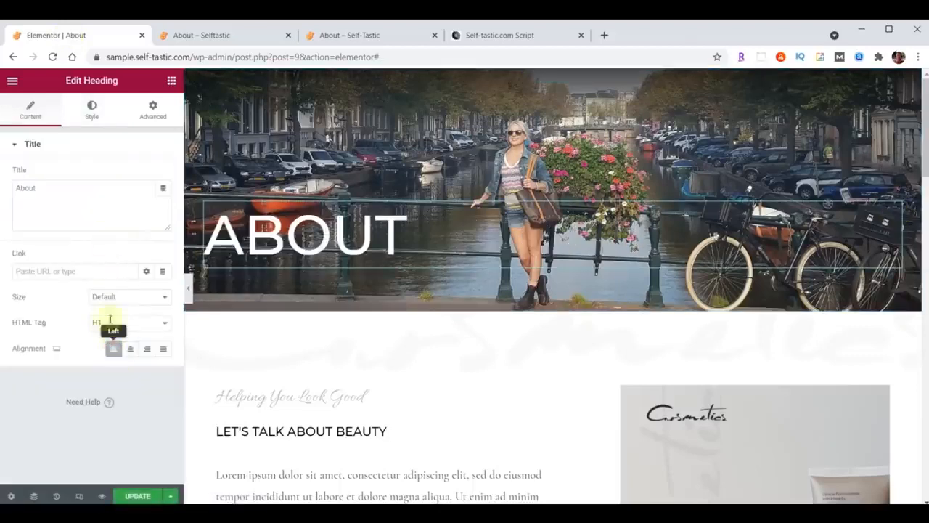
left_click(92, 110)
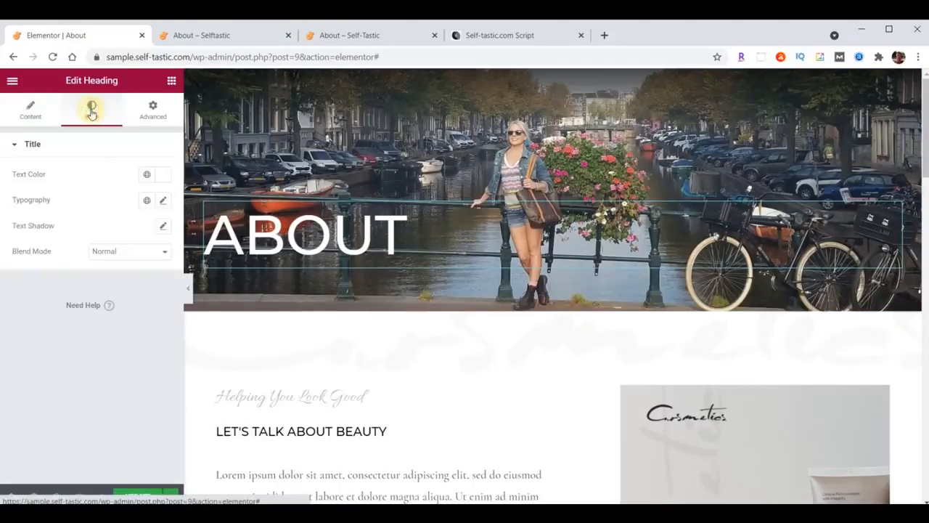
left_click(160, 174)
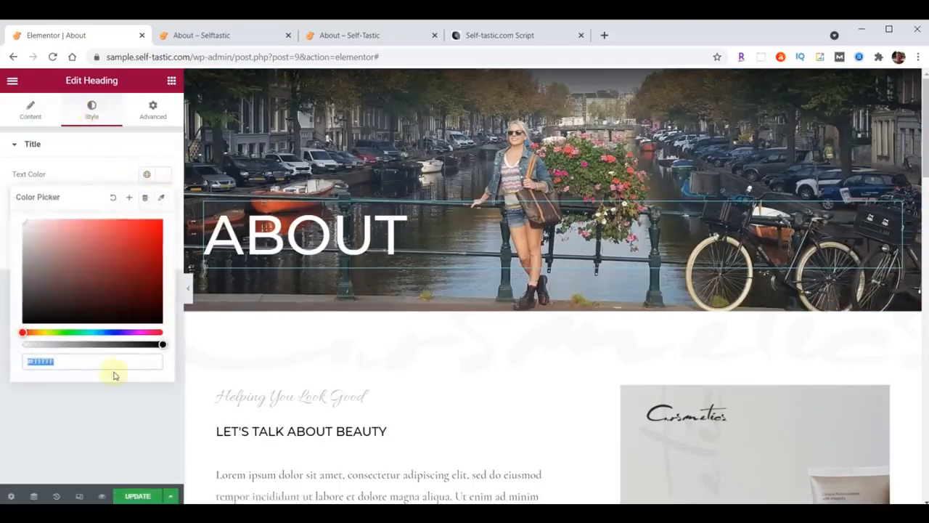
left_click(167, 175)
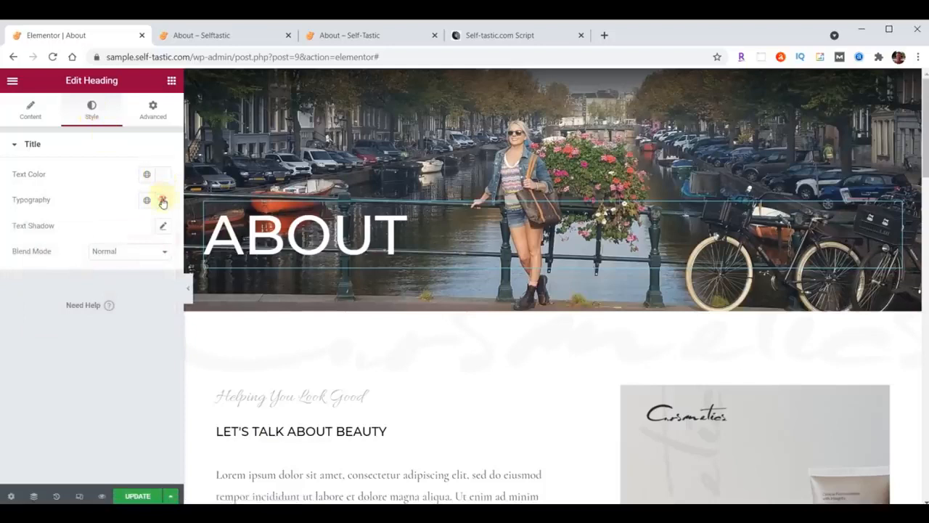
left_click(163, 201)
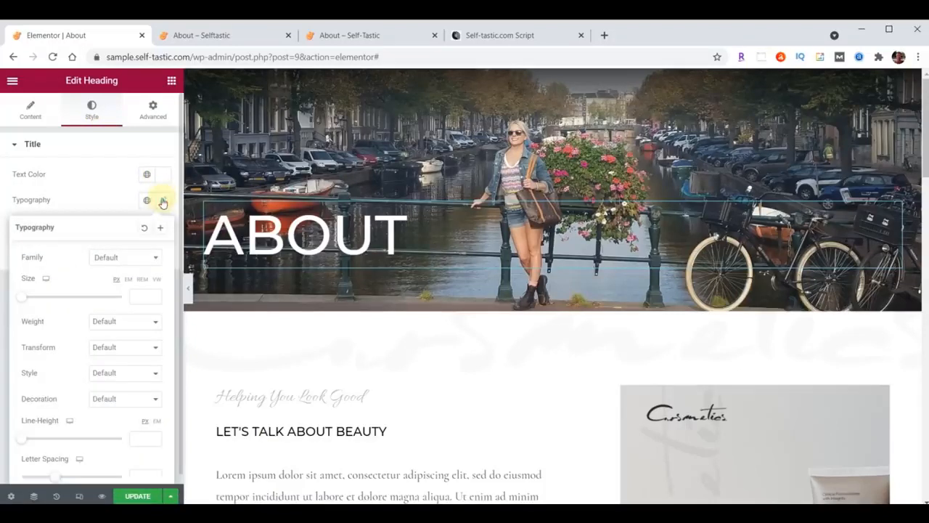
left_click(115, 259)
type("Londrina")
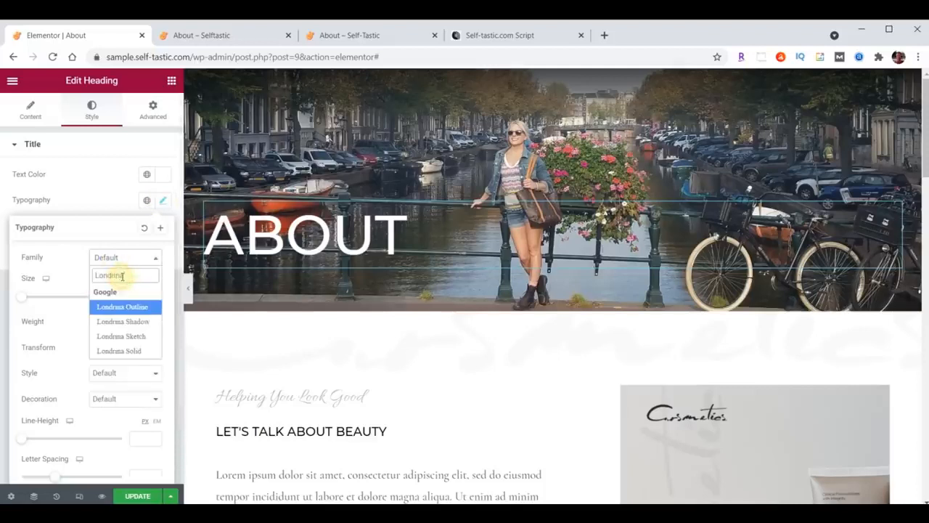
left_click(122, 321)
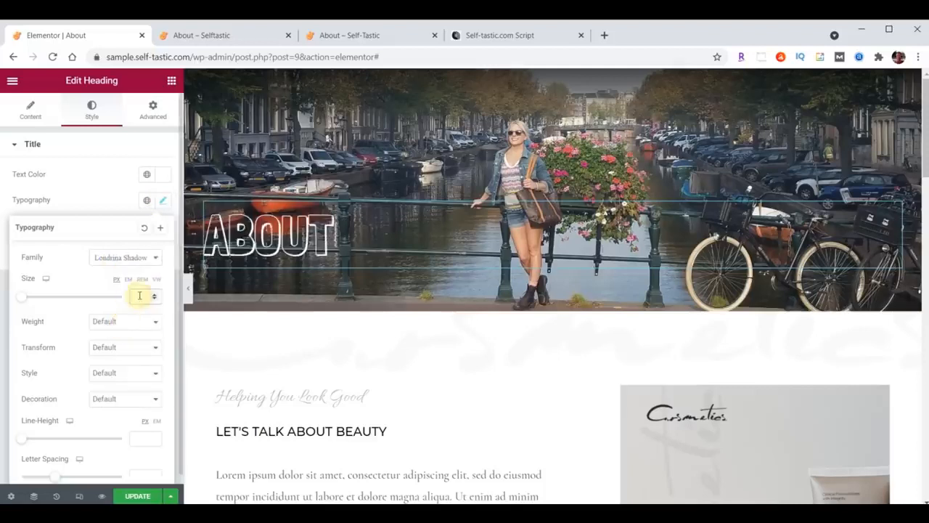
Give the heading 150 px top padding, update the page, and open the live About tab
left_click(157, 116)
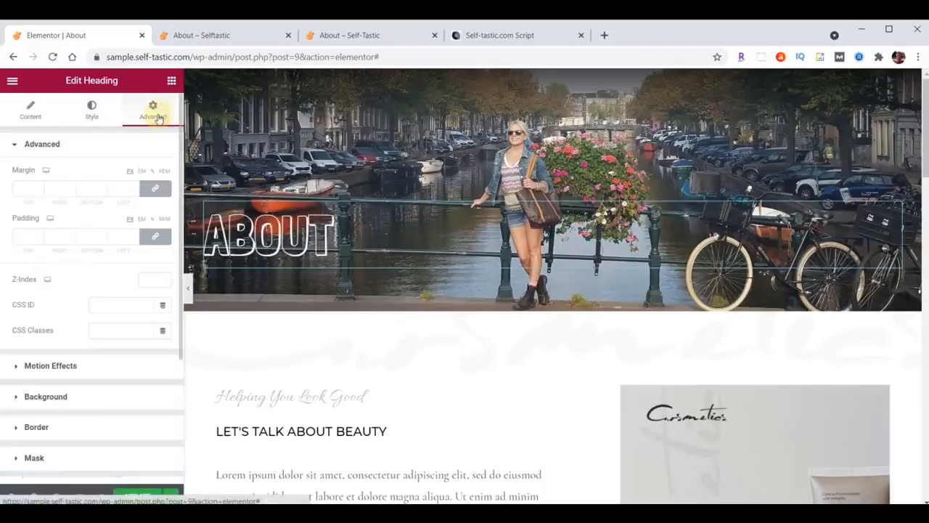
left_click(156, 238)
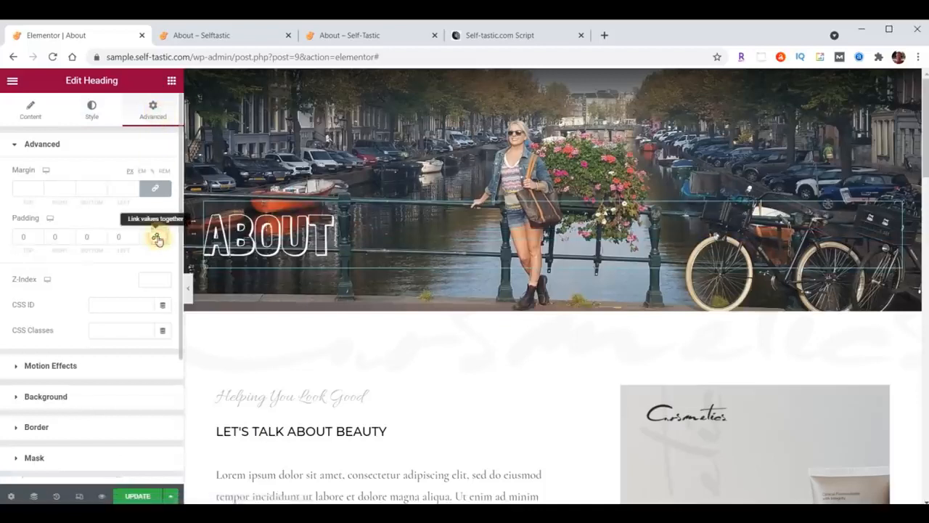
left_click(21, 236)
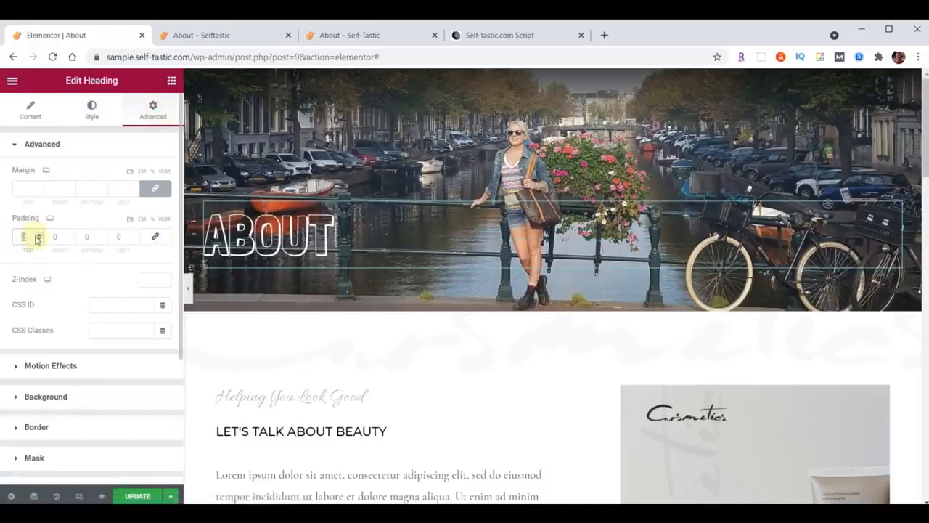
type("150")
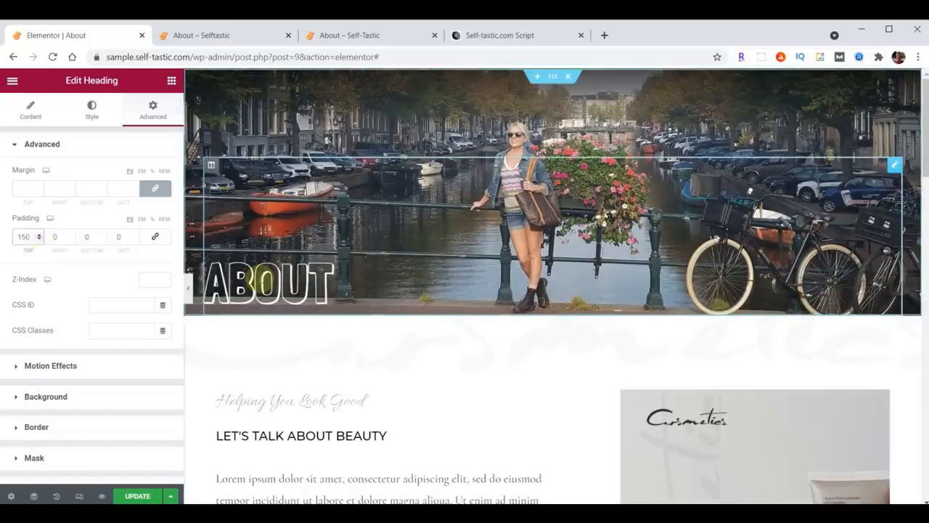
left_click(135, 496)
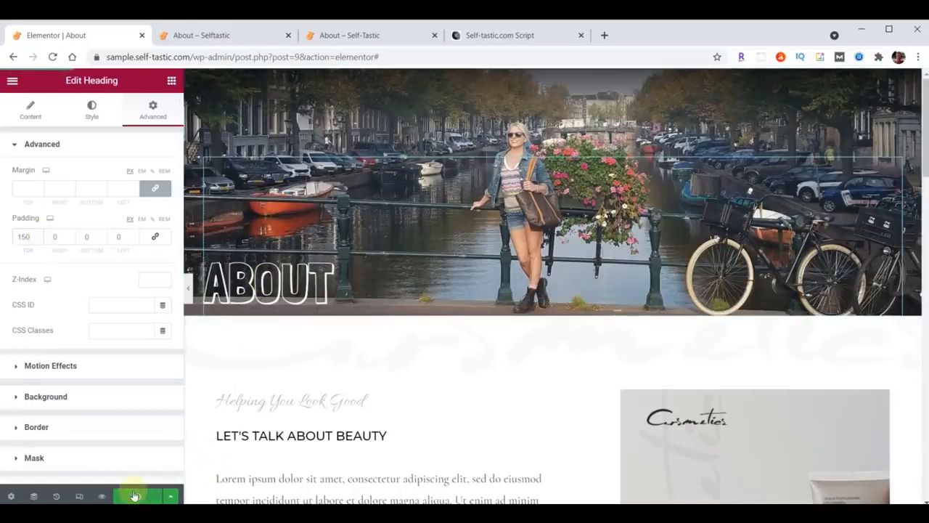
left_click(353, 35)
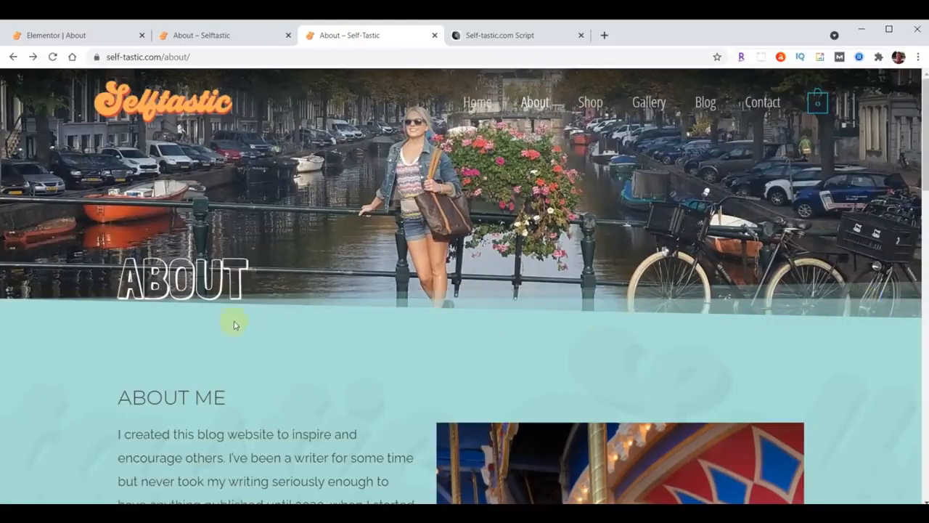
Add a teal Tilt Opacity bottom shape divider to the About header section
left_click(67, 36)
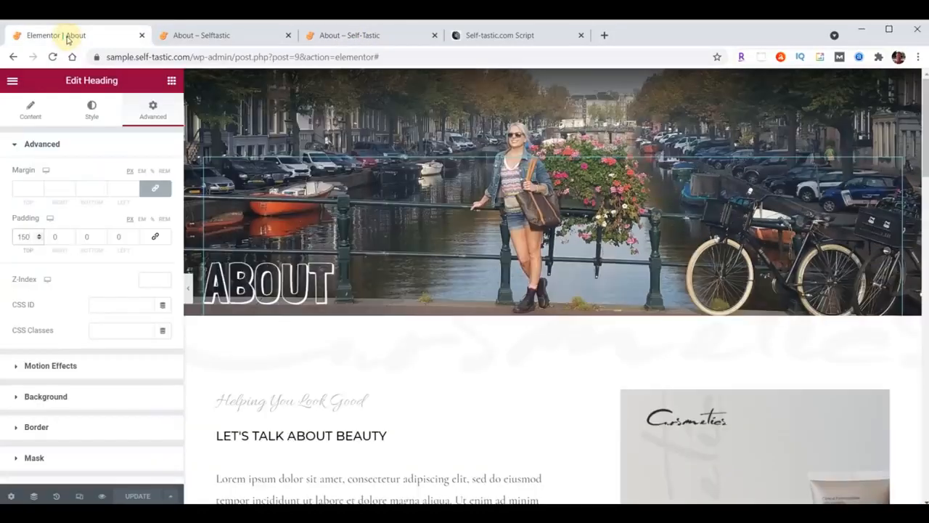
mouse_move(492, 94)
left_click(555, 78)
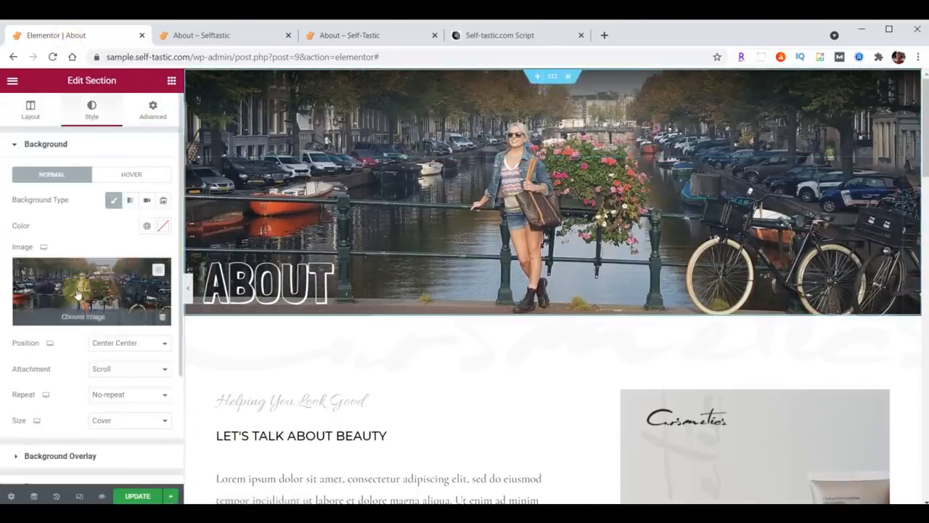
scroll(78, 292, "down", 3)
left_click(56, 369)
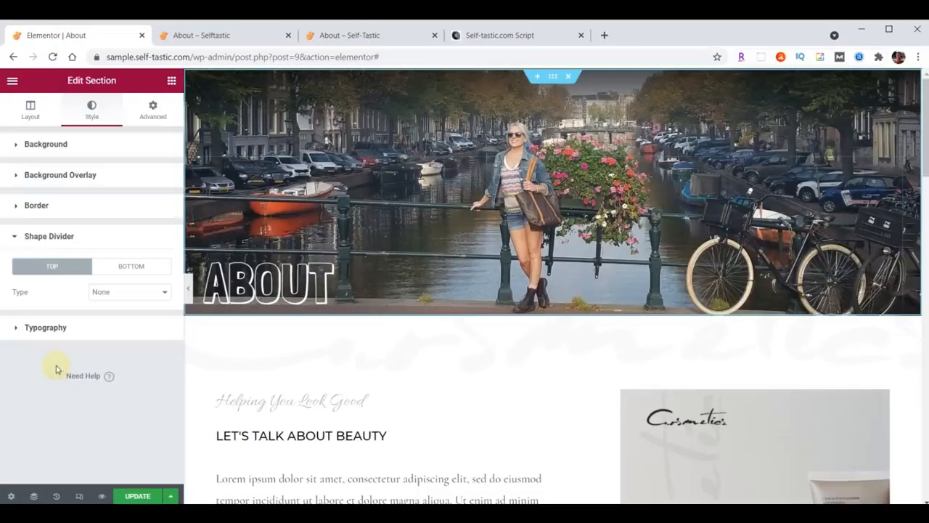
left_click(125, 267)
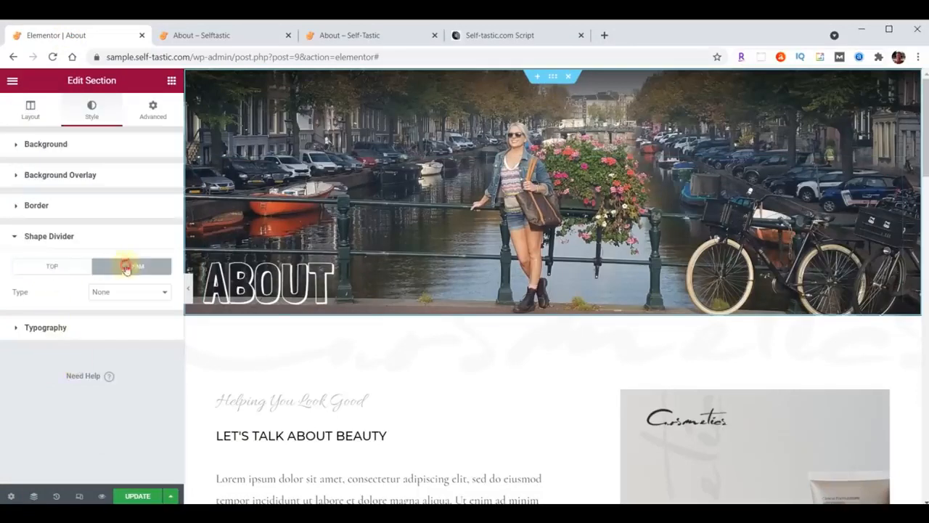
left_click(128, 292)
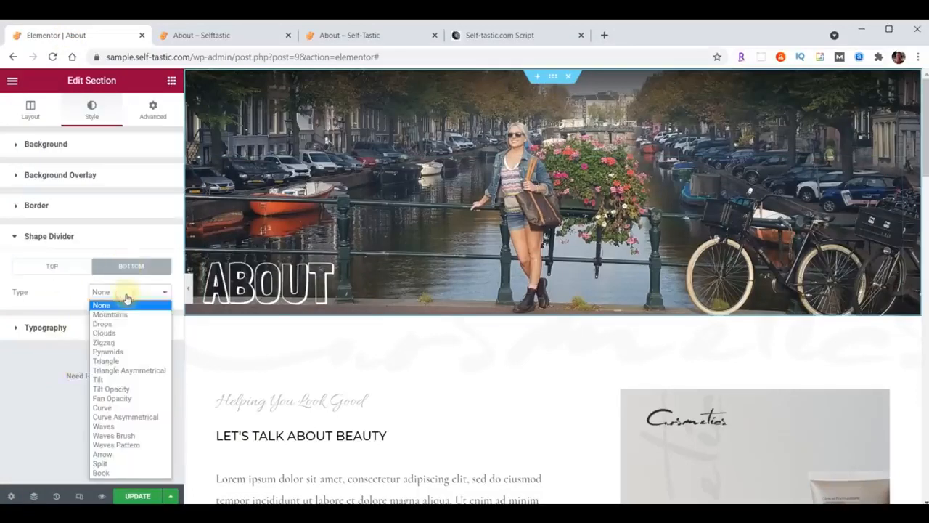
left_click(124, 390)
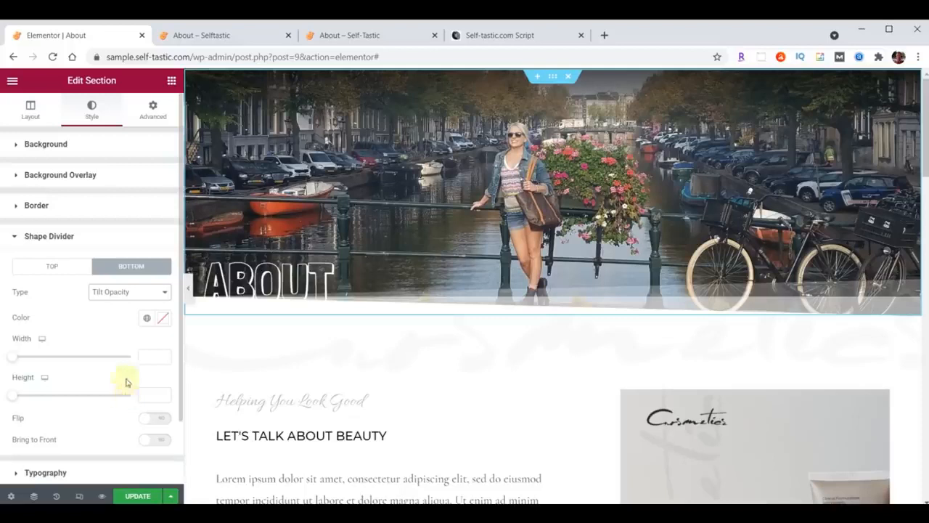
left_click(162, 318)
key("ctrl+v")
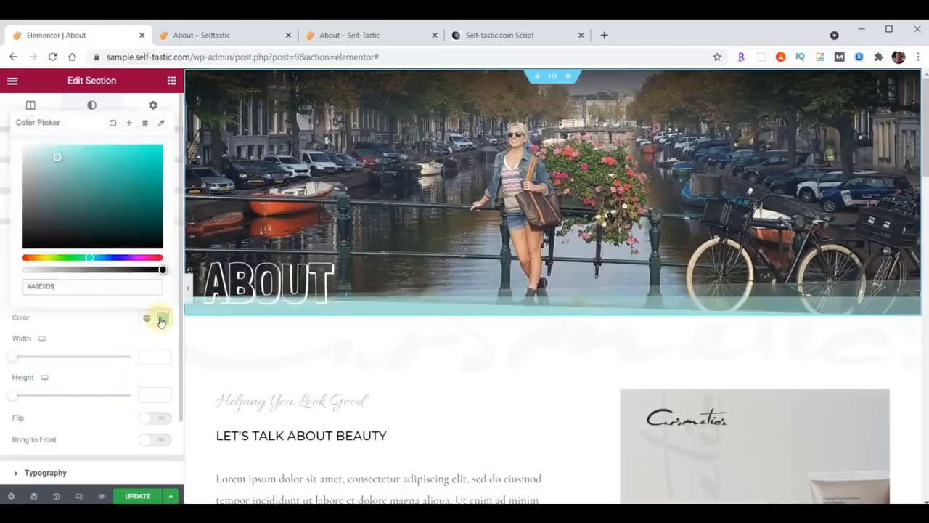
left_click(161, 318)
Update the page, reload the live About page to see the divider, and return to Elementor
left_click(138, 496)
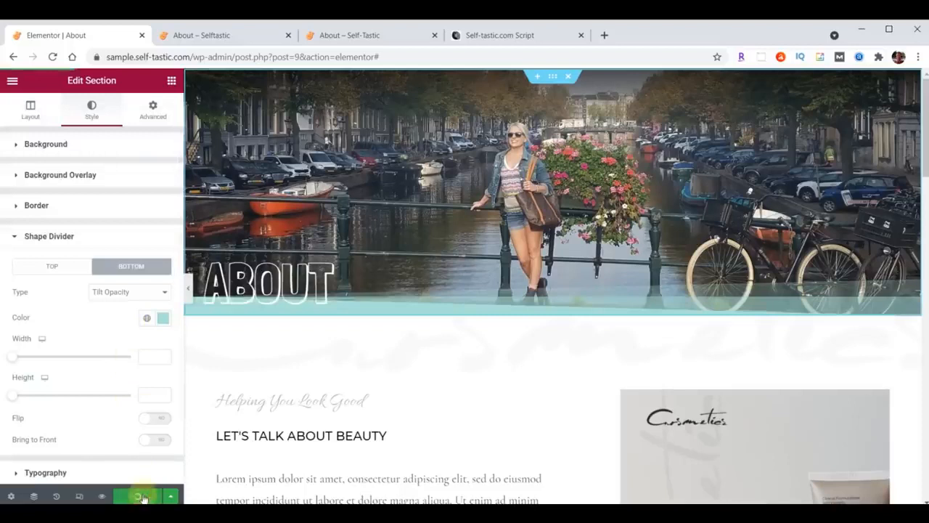
left_click(241, 33)
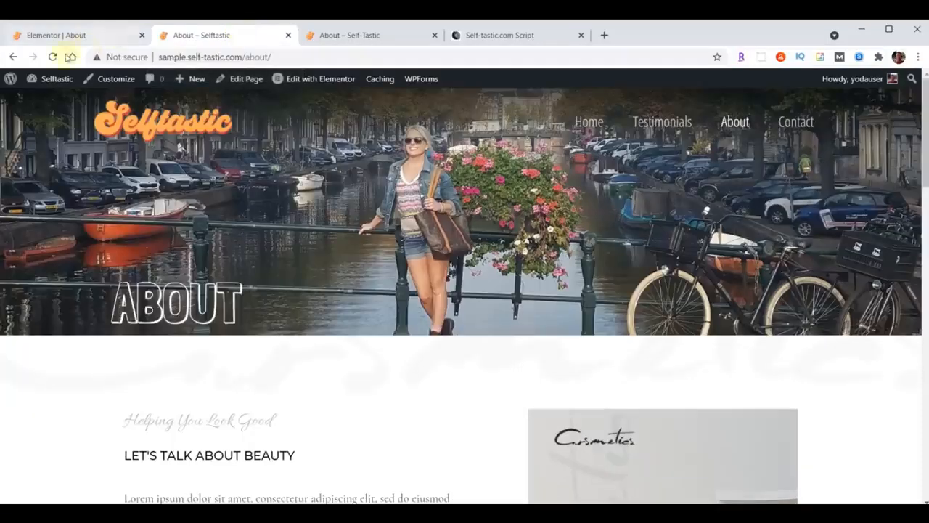
left_click(53, 57)
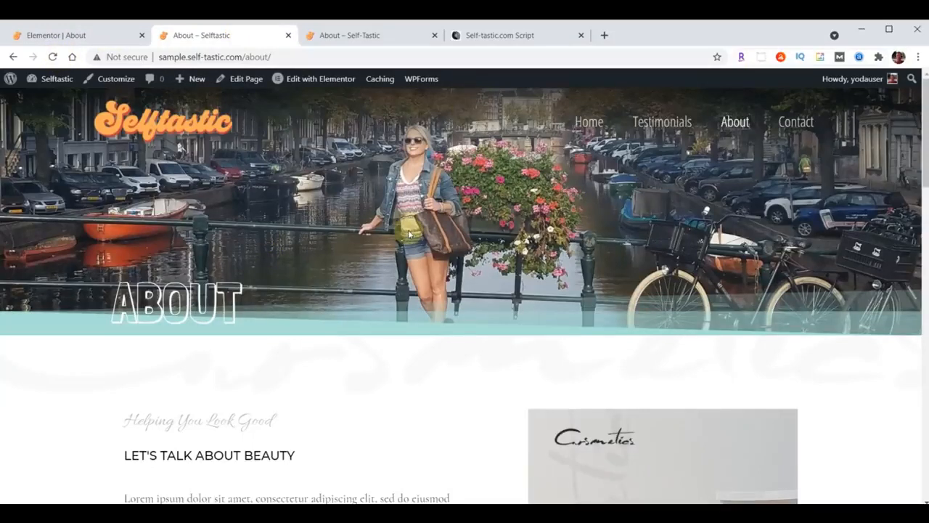
left_click(76, 36)
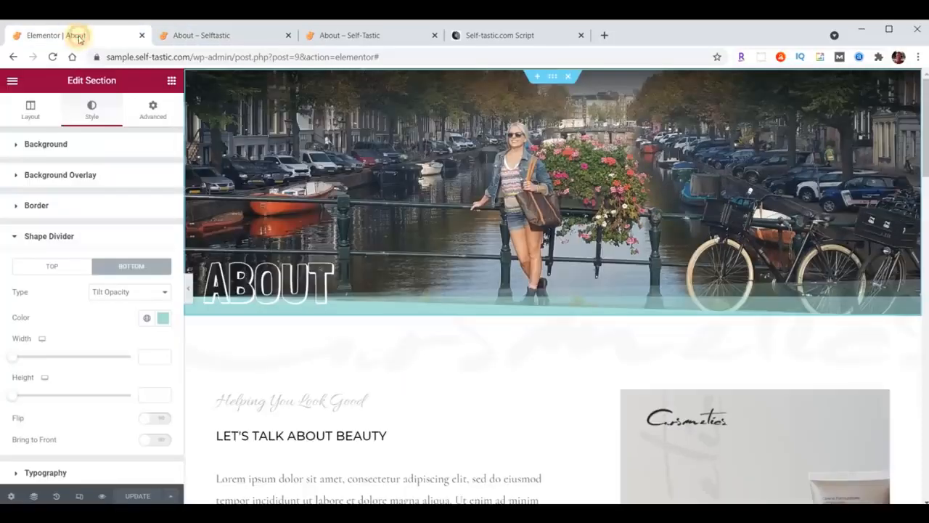
Save the header section as the template 'Selftastic About Header' and close the Library
right_click(552, 77)
left_click(592, 203)
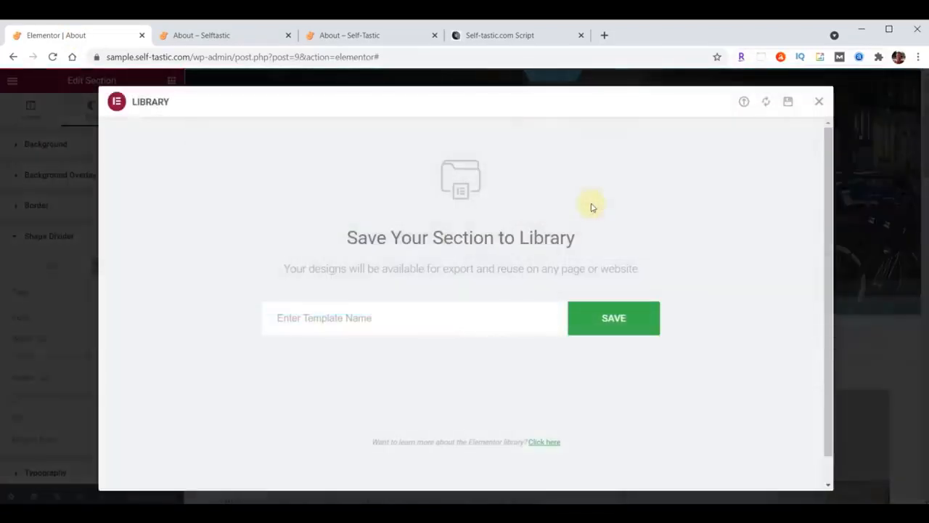
left_click(418, 317)
type("Selftastic About Header")
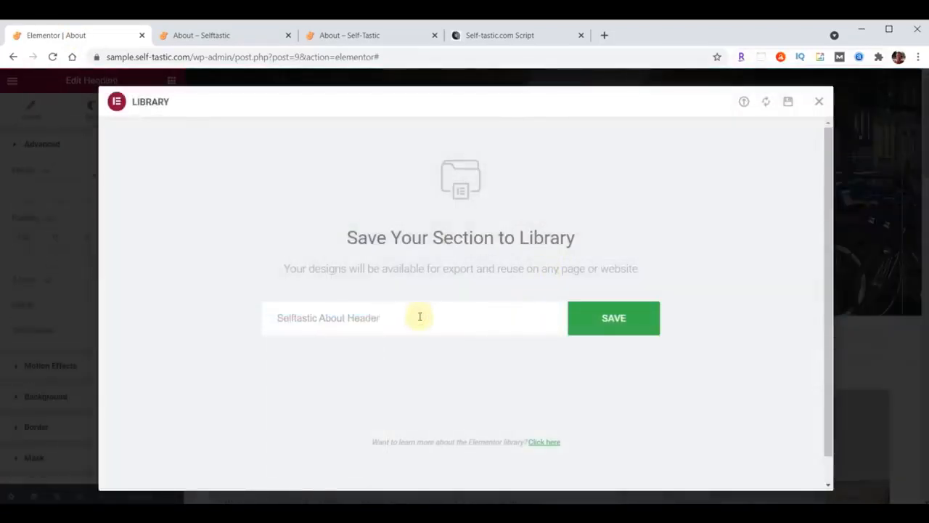
left_click(613, 319)
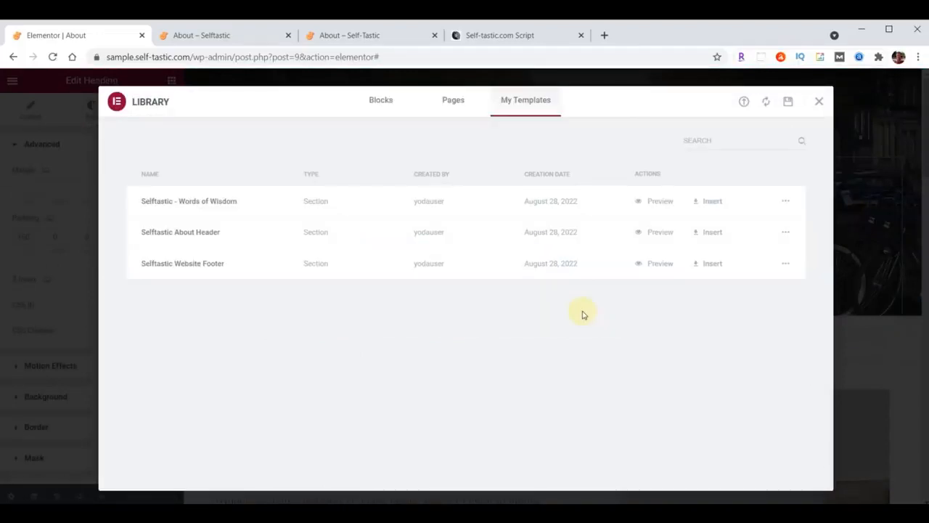
left_click(819, 104)
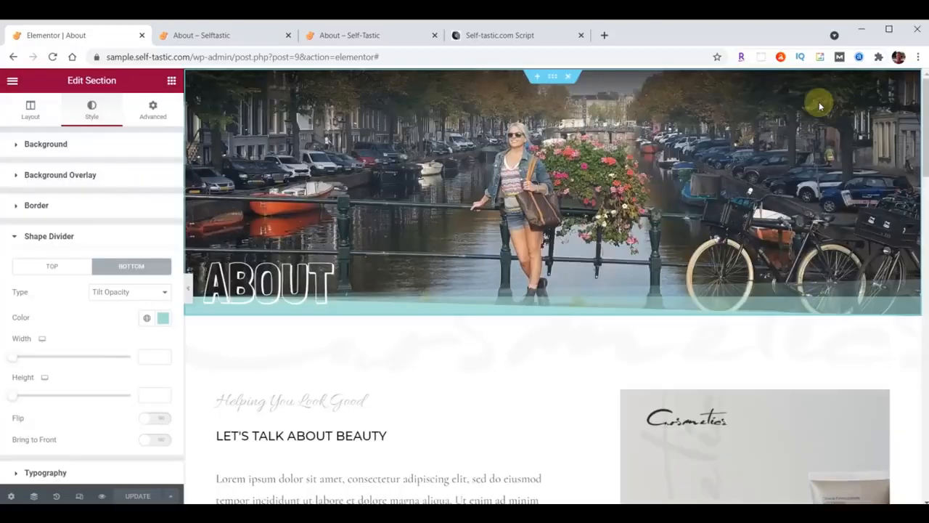
Set the beauty section's background colour to light teal
scroll(469, 243, "down", 2)
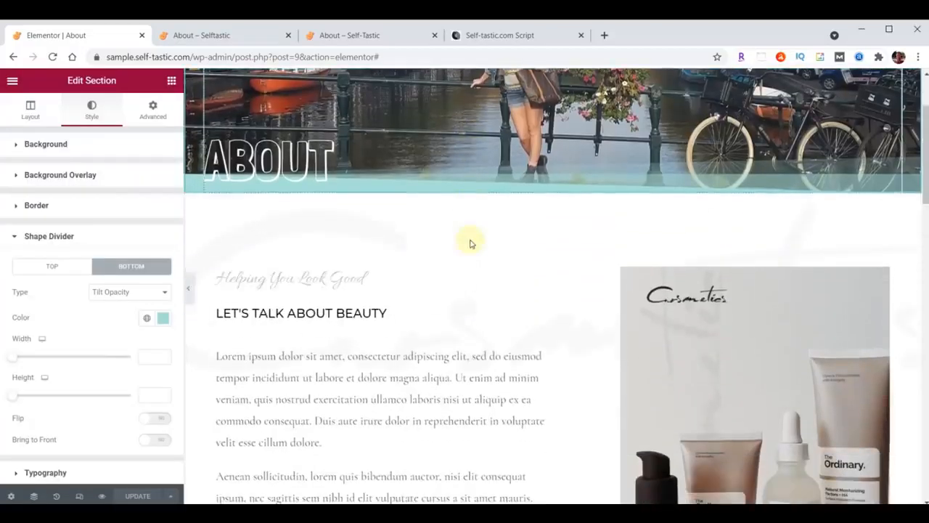
left_click(552, 188)
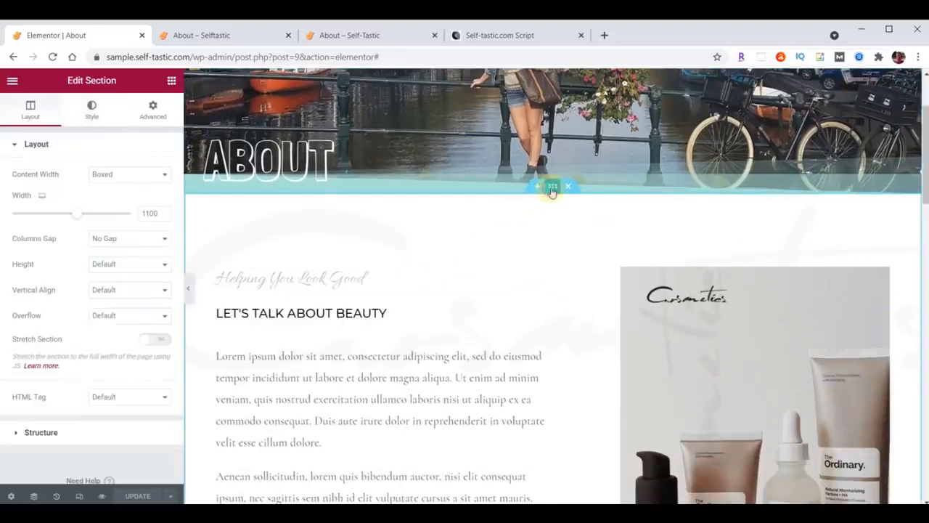
left_click(87, 110)
left_click(155, 227)
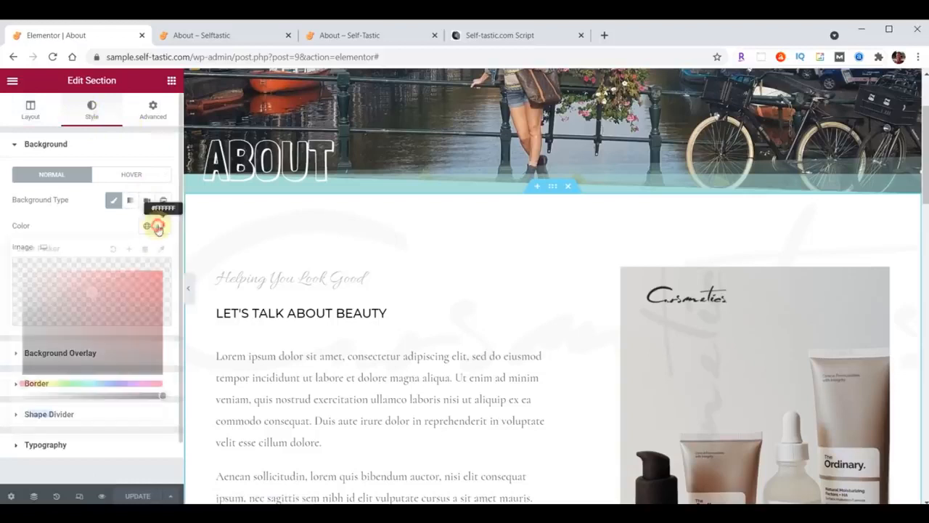
key("ctrl+v")
left_click(157, 226)
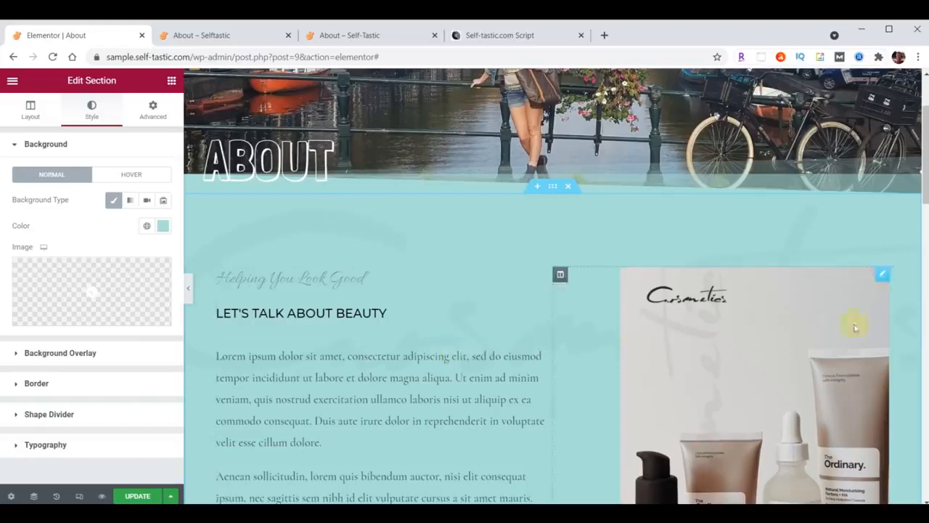
Upload logo-background.png and use it as the section's background overlay image
left_click(53, 354)
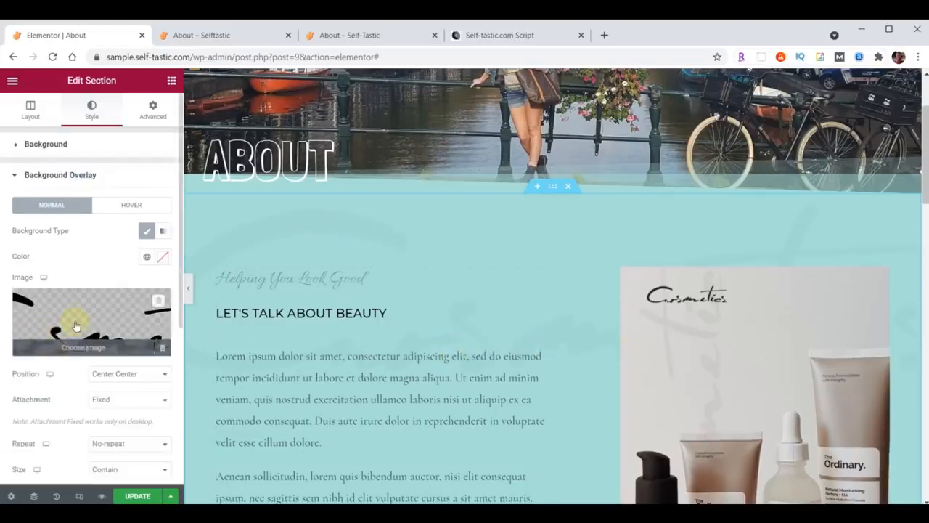
left_click(75, 325)
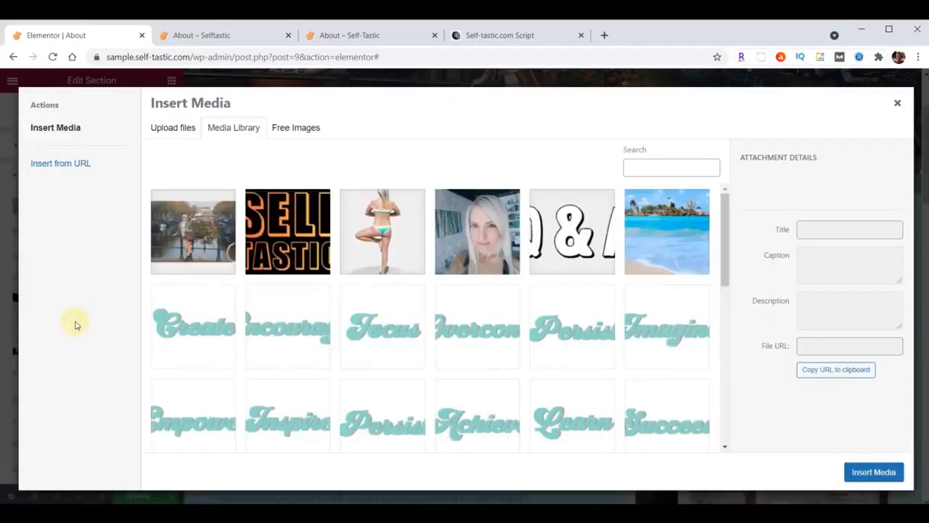
key("alt+Tab")
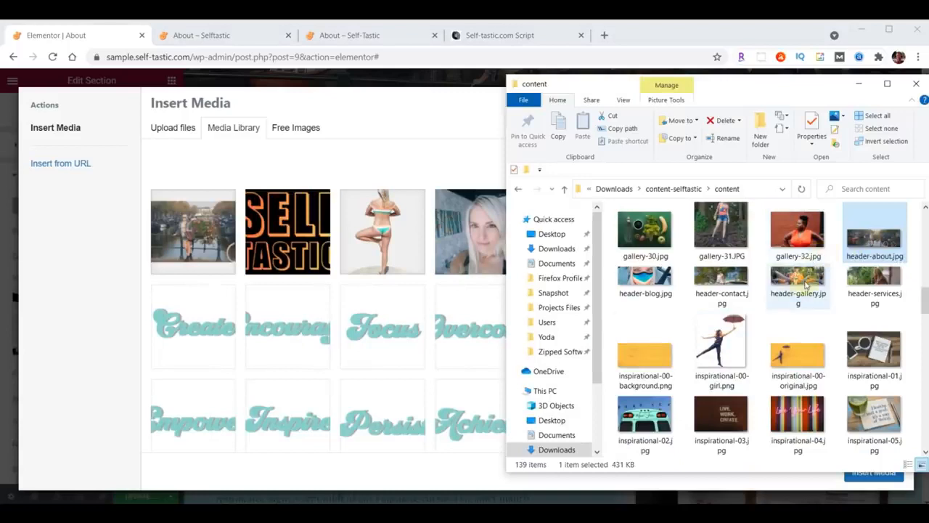
scroll(804, 285, "down", 15)
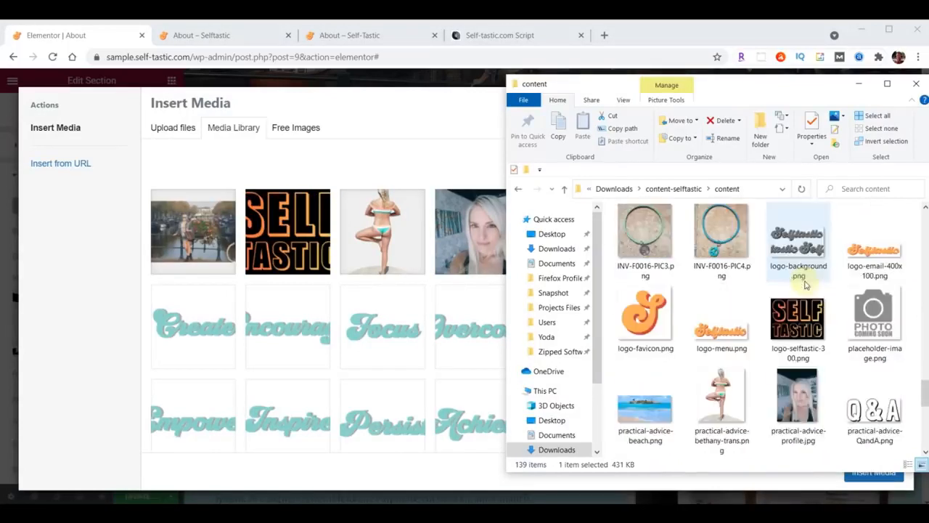
left_click_drag(806, 250, 431, 314)
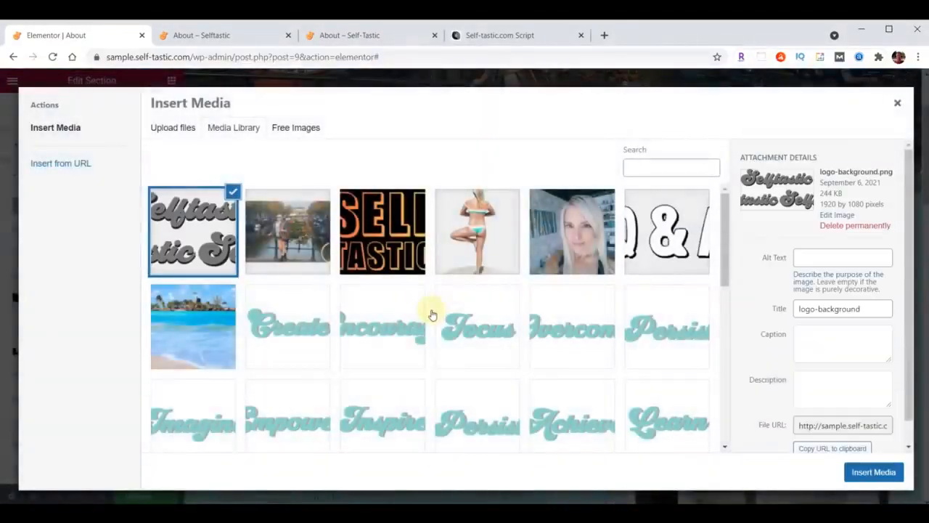
left_click(874, 472)
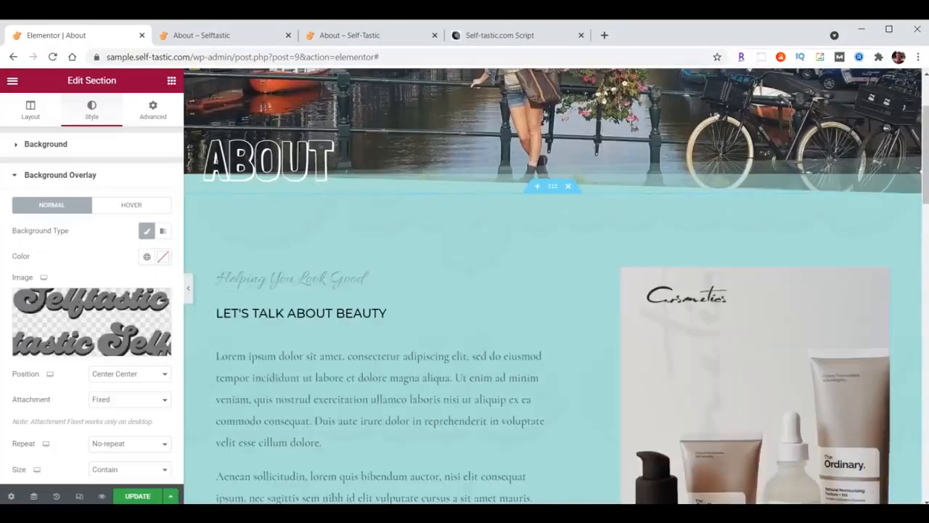
Set the overlay to Top Left position, Cover size, and 0.05 opacity
left_click(125, 373)
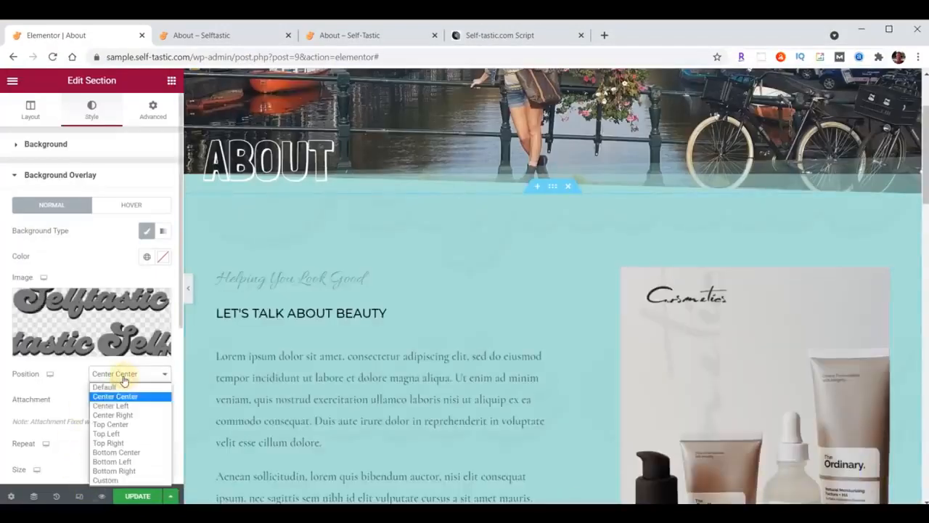
left_click(107, 434)
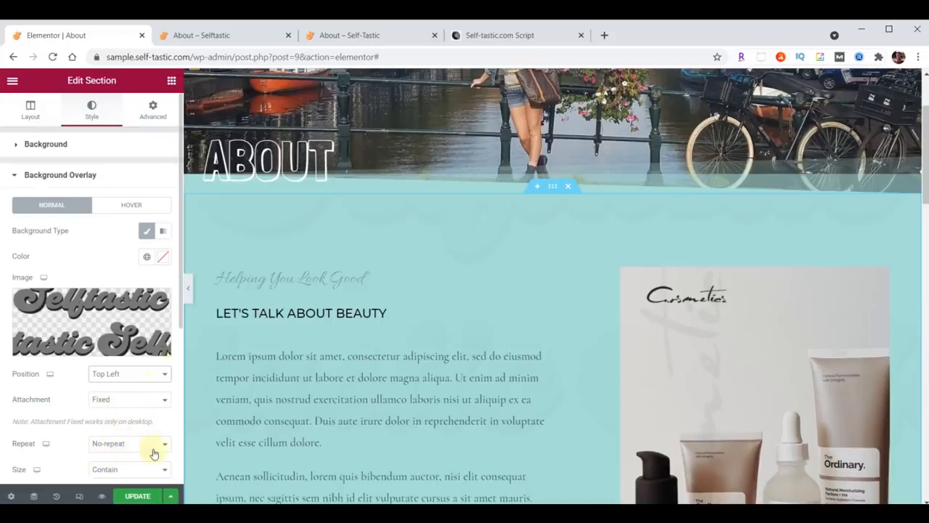
scroll(154, 453, "down", 2)
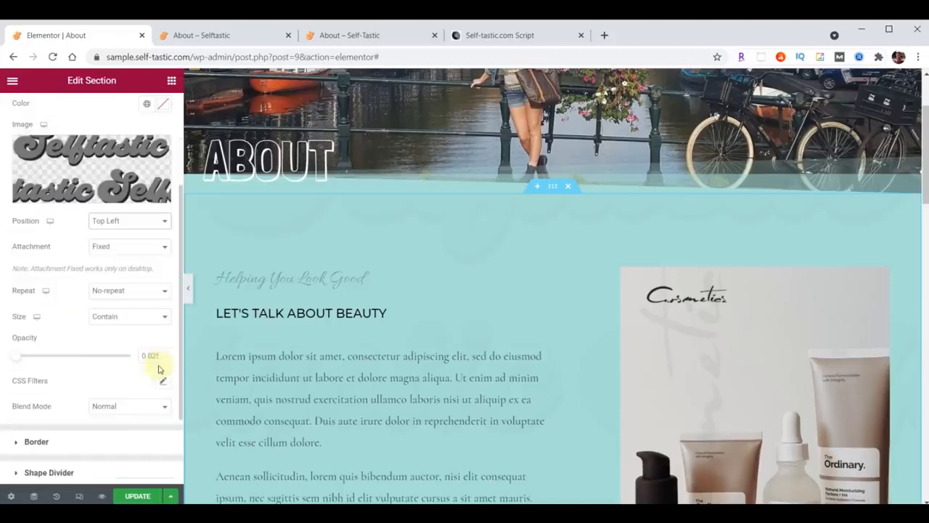
left_click(125, 318)
left_click(124, 351)
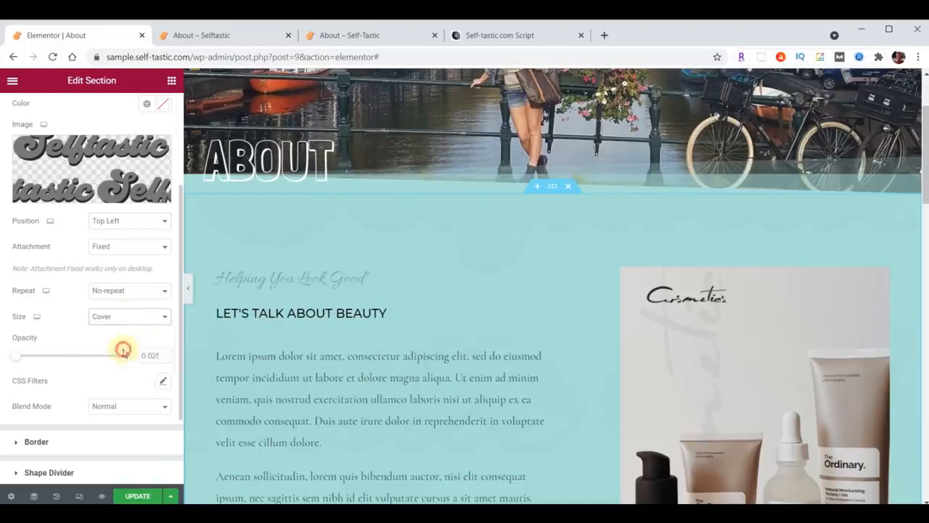
left_click_drag(143, 357, 176, 359)
type(".05")
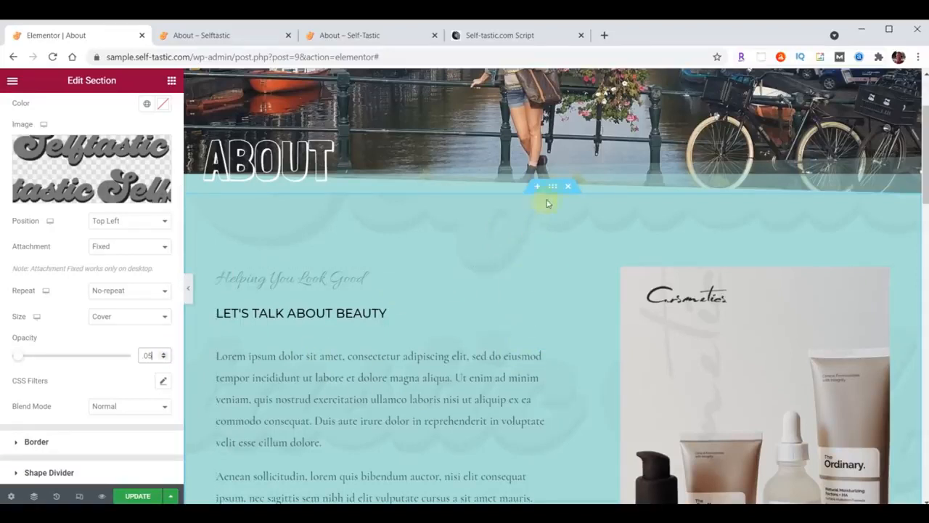
scroll(135, 217, "up", 2)
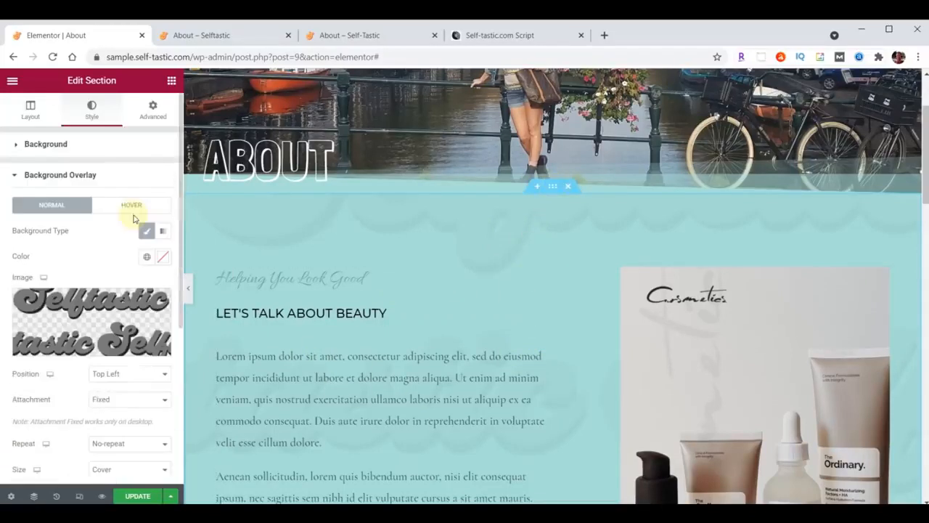
Set the section's top and bottom padding to 100
left_click(153, 110)
left_click_drag(31, 236, 9, 236)
type("100")
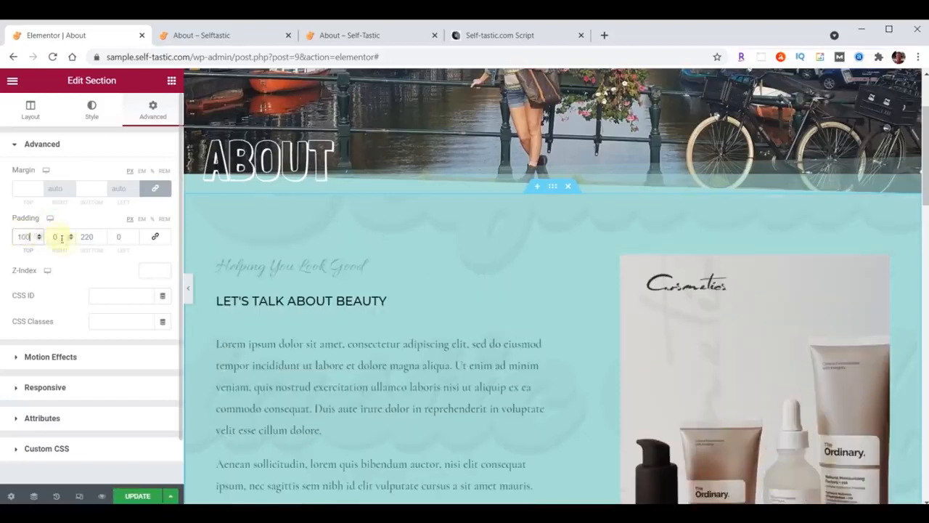
left_click_drag(82, 240, 100, 239)
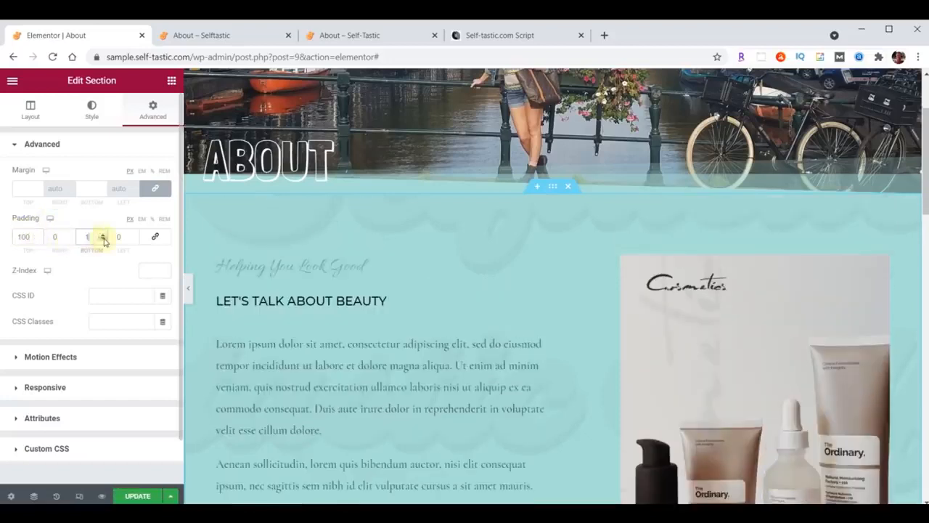
type("100")
scroll(543, 265, "up", 2)
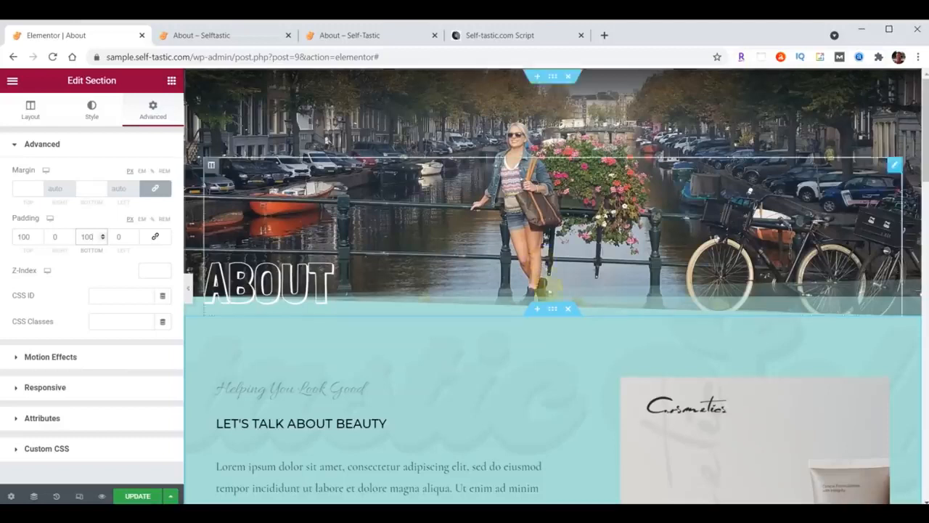
scroll(547, 365, "down", 2)
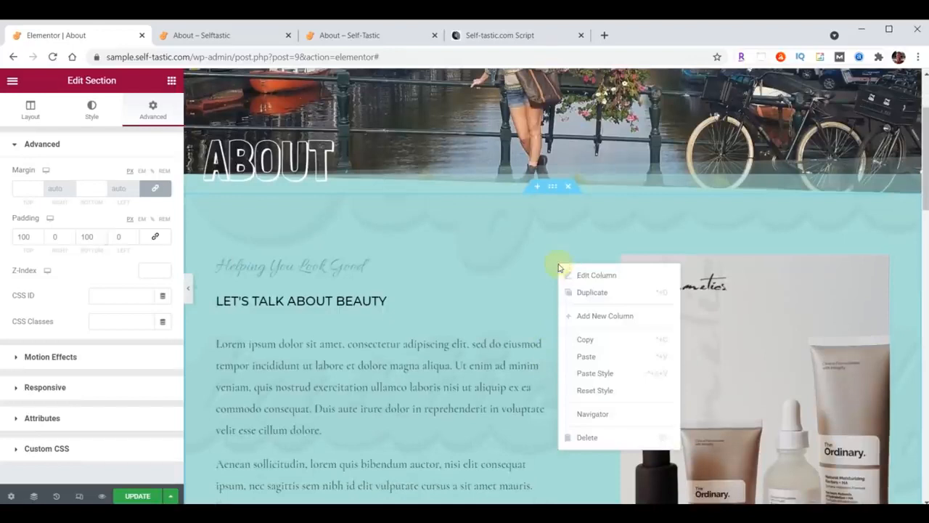
Delete the product image column, the cosmetics image section, and the logo strip section
left_click(585, 439)
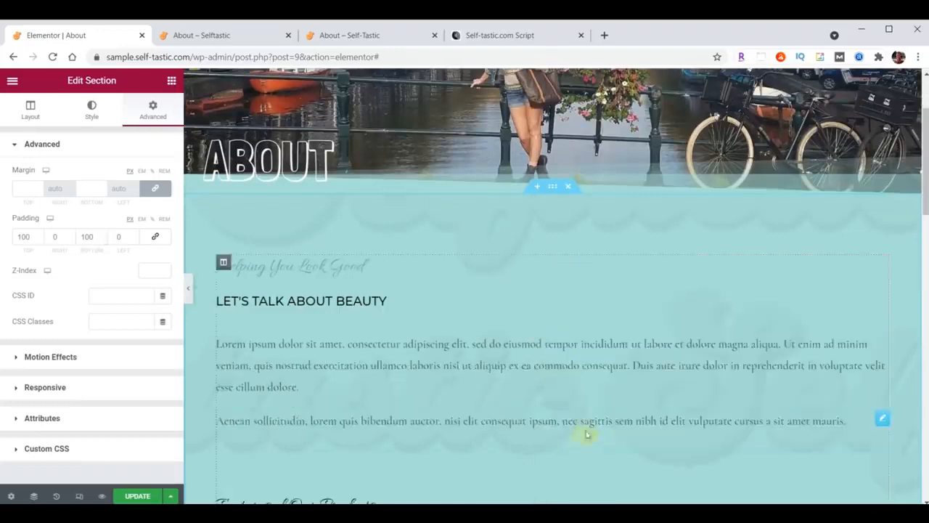
scroll(585, 439, "down", 5)
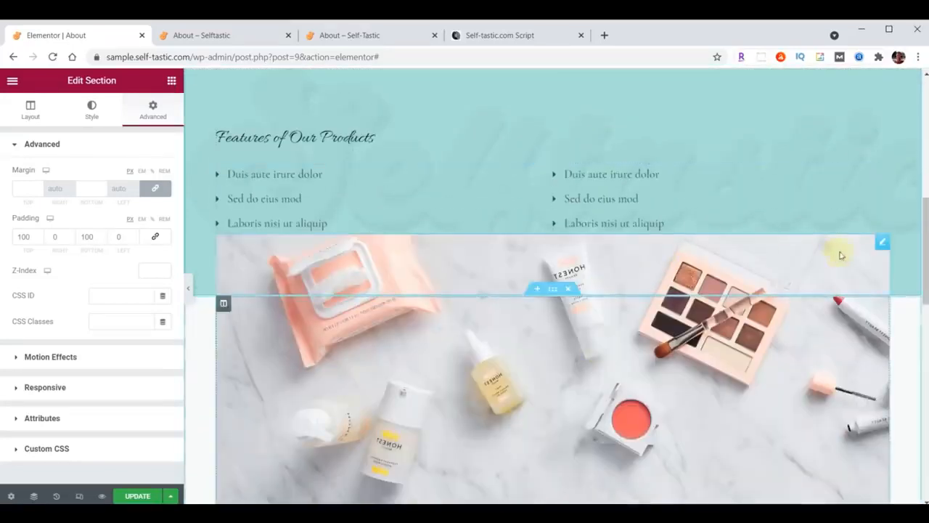
left_click(573, 290)
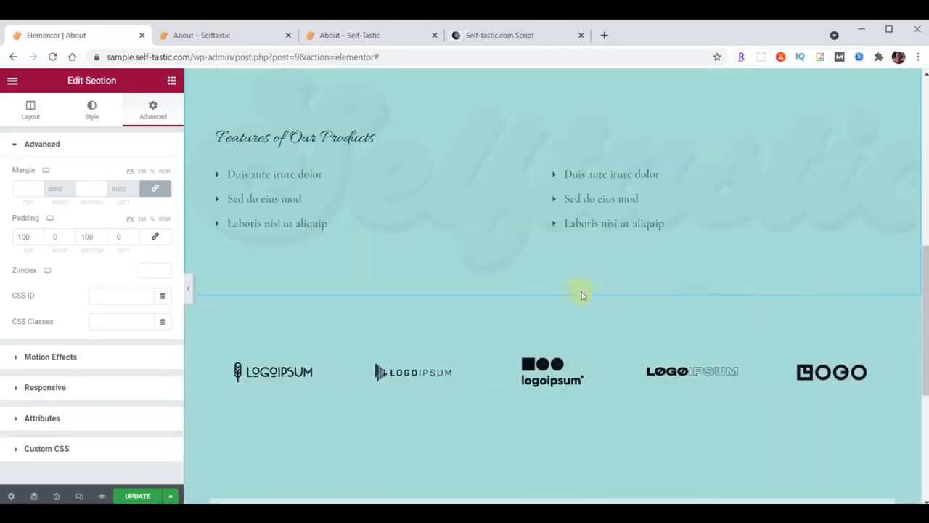
left_click(569, 290)
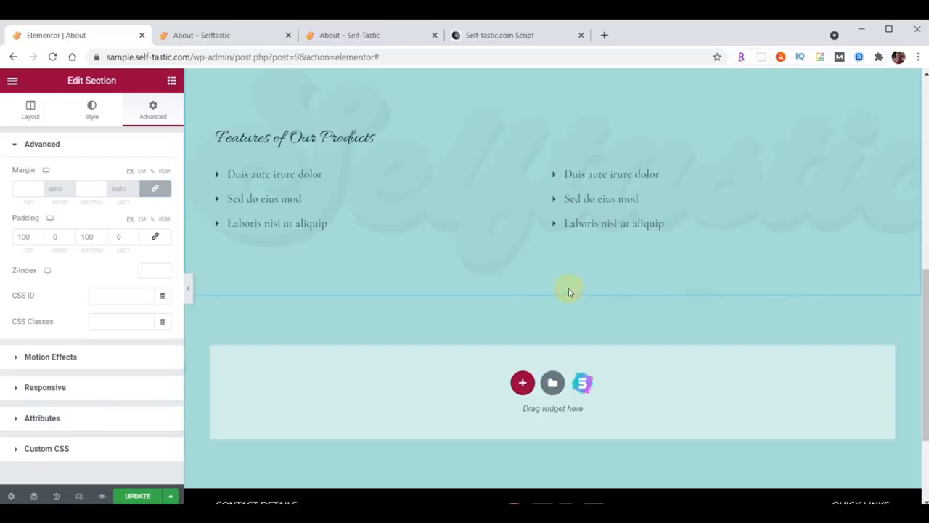
scroll(601, 356, "up", 3)
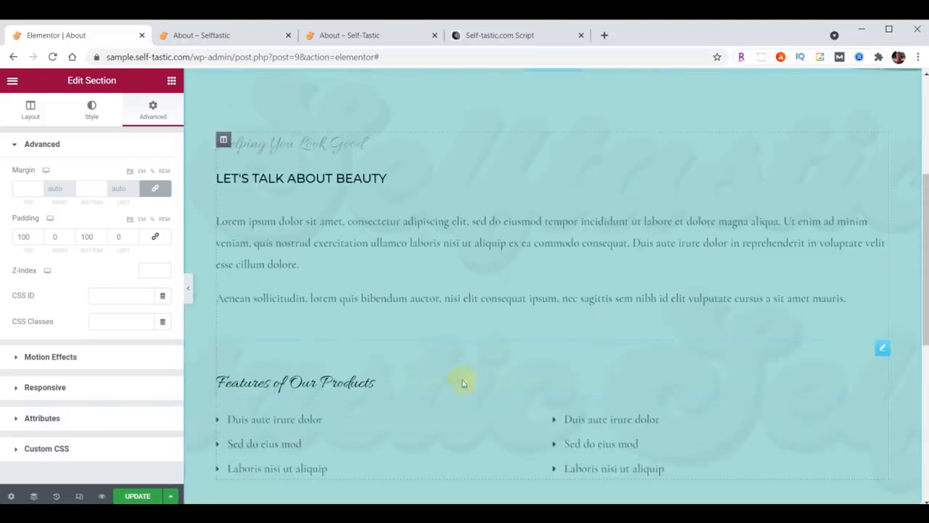
Delete the Features of Our Products and Helping You Look Good headings, the list column, and remaining bullet list
right_click(882, 349)
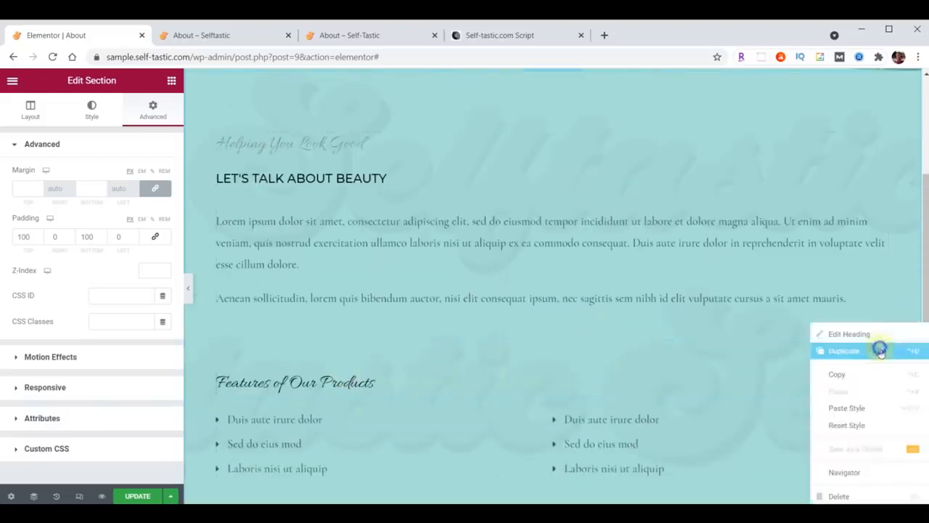
left_click(835, 496)
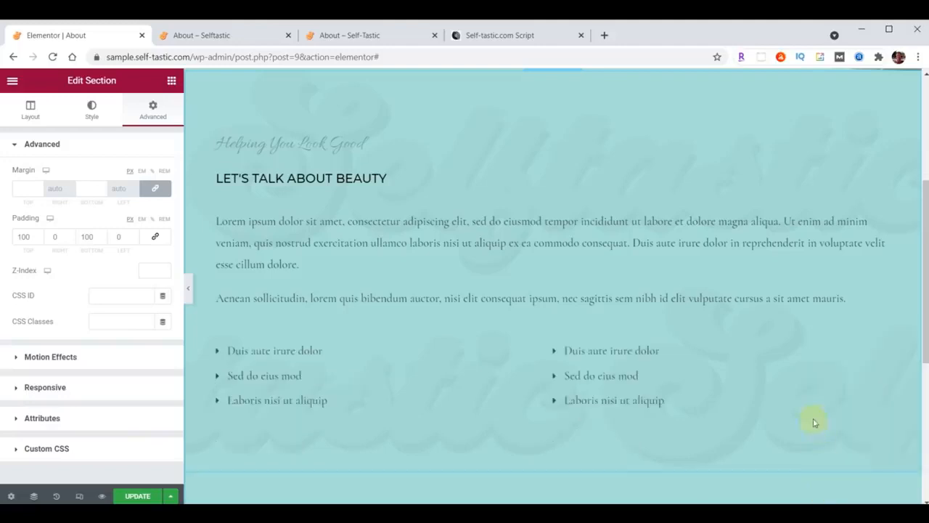
right_click(882, 349)
left_click(835, 487)
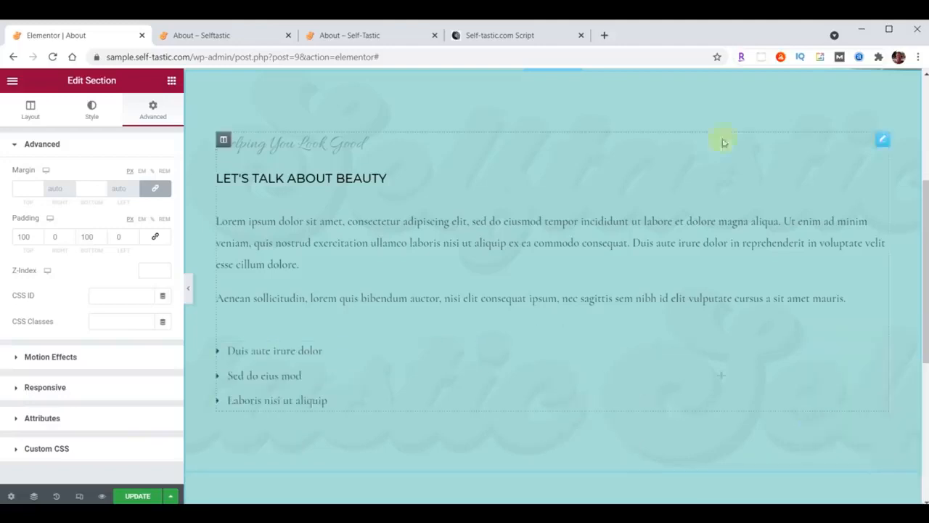
right_click(879, 139)
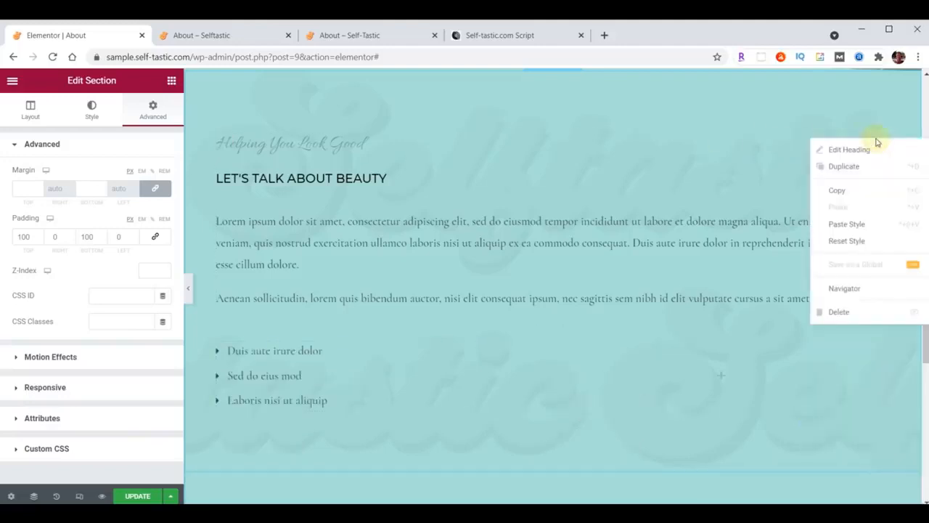
left_click(843, 312)
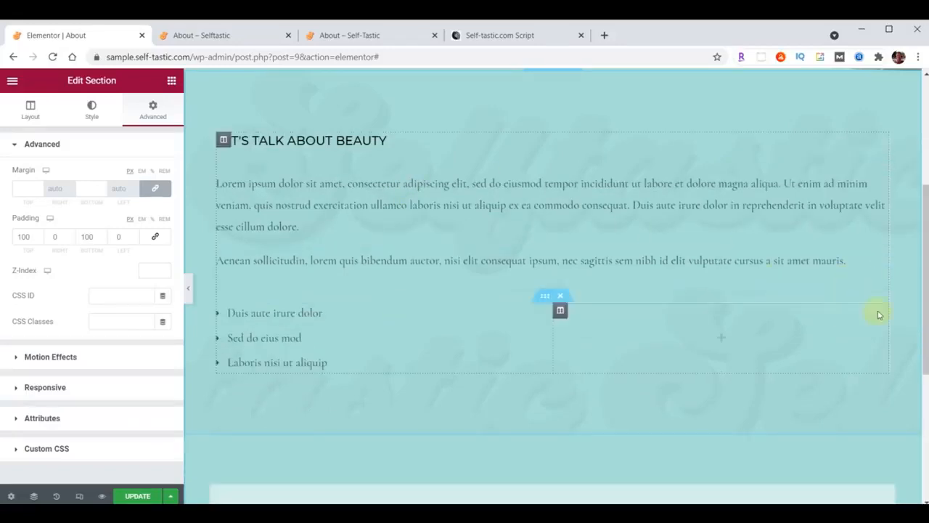
left_click(560, 296)
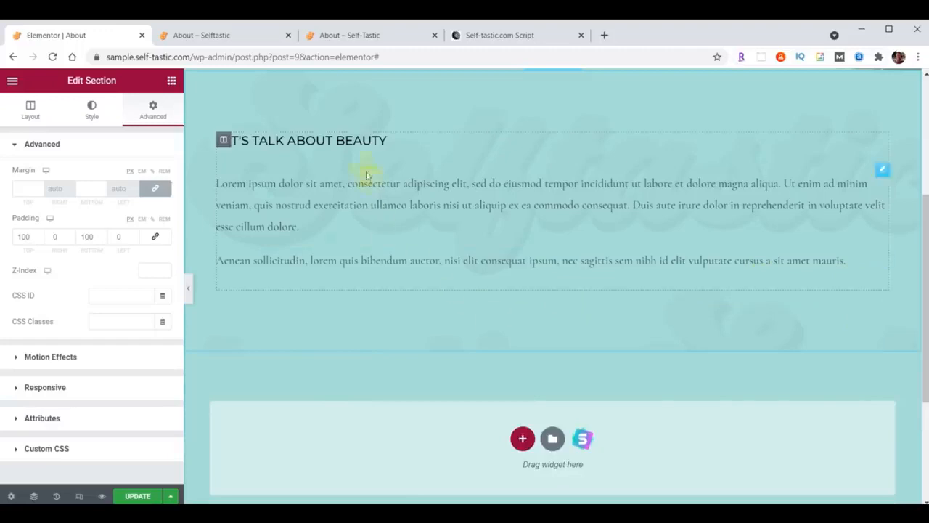
left_click(882, 145)
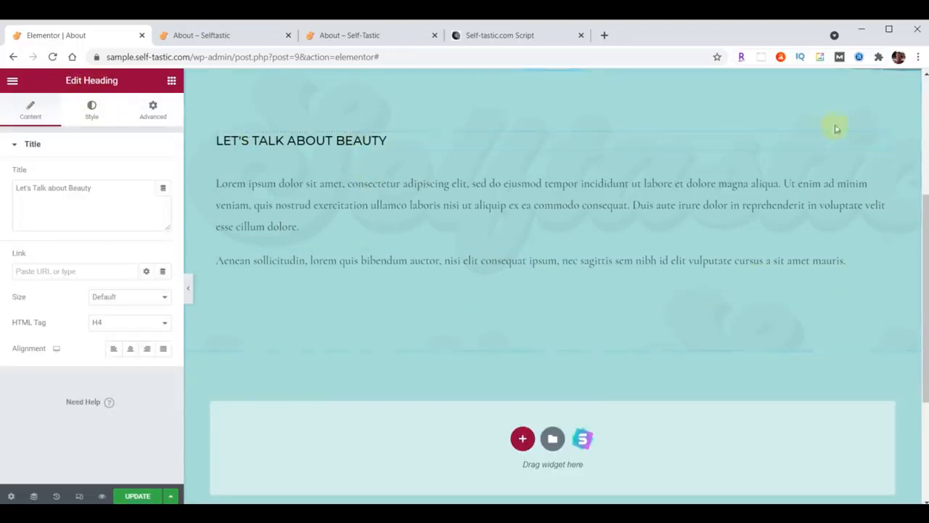
Change the heading title to 'About Me'
left_click(885, 173)
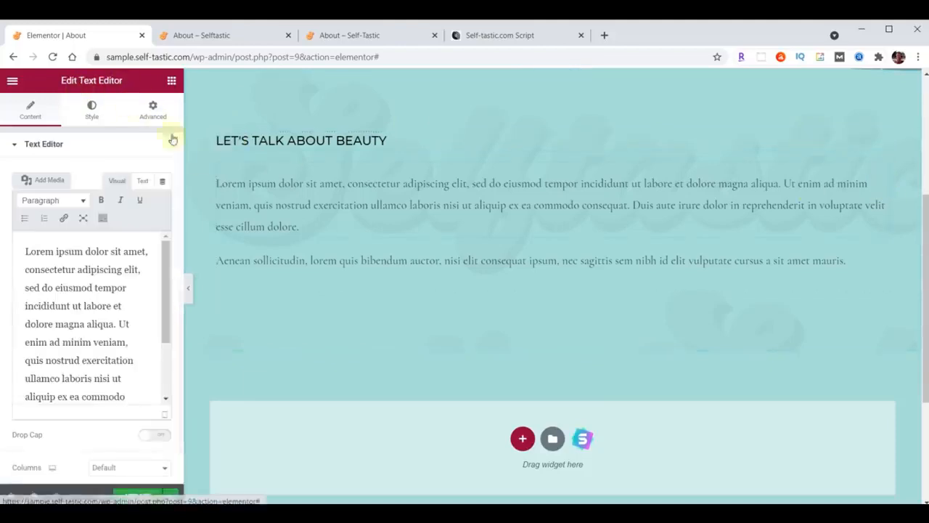
left_click(171, 80)
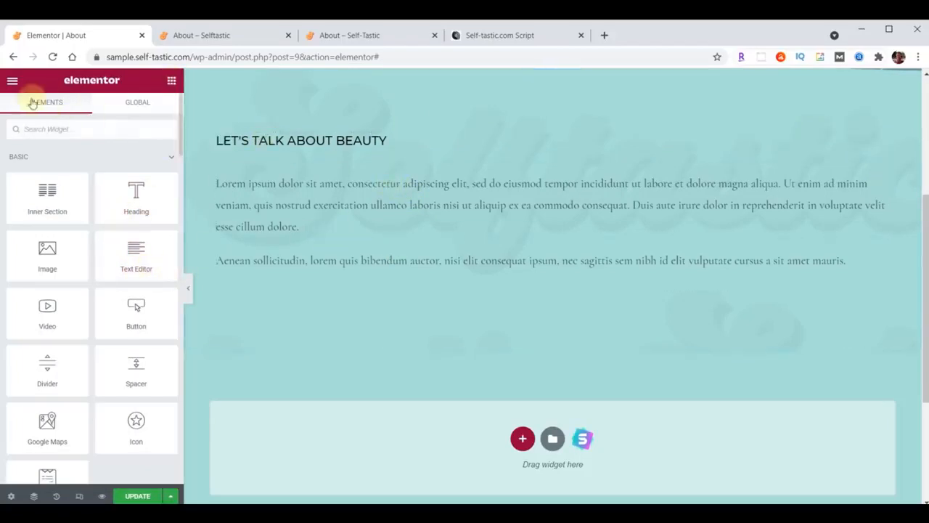
left_click(881, 140)
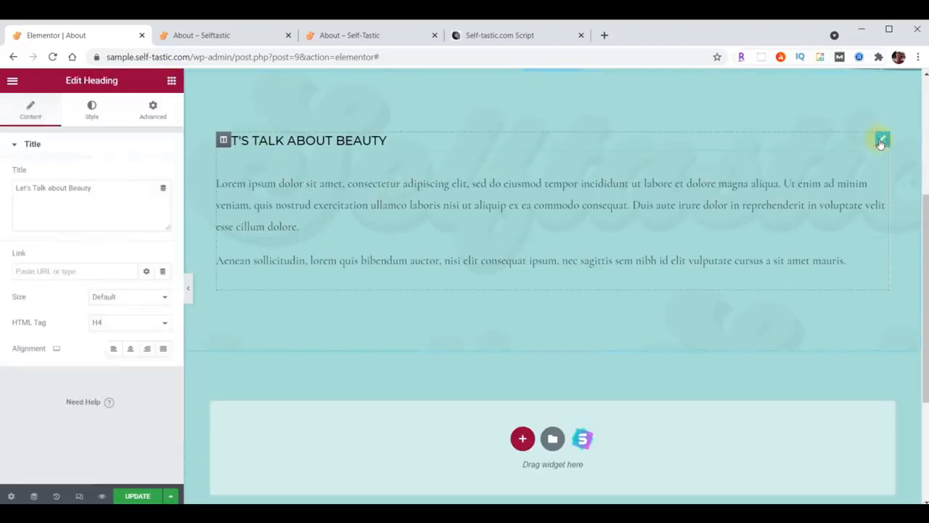
left_click_drag(109, 187, 34, 186)
left_click_drag(33, 186, 13, 186)
type("About Me")
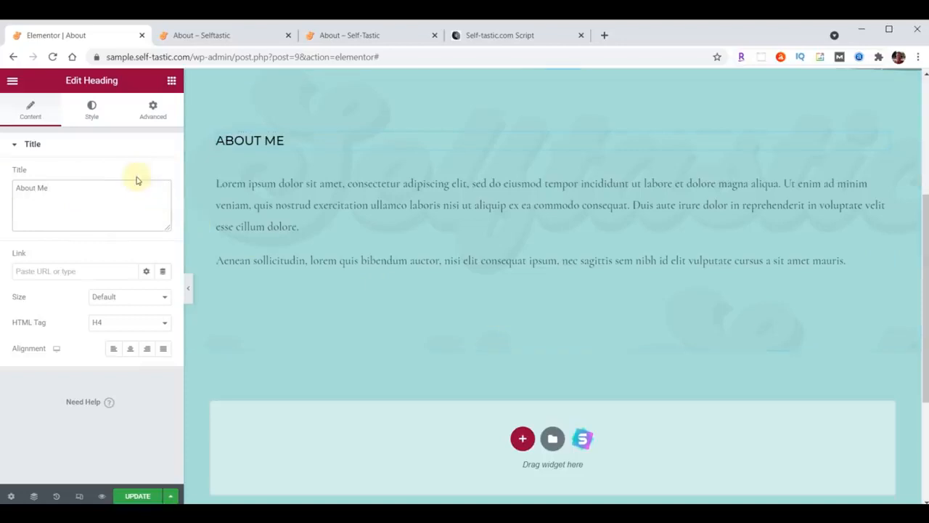
Style the heading in Montserrat 32, weight 300, and delete the Aenean sollicitudin paragraph
left_click(92, 109)
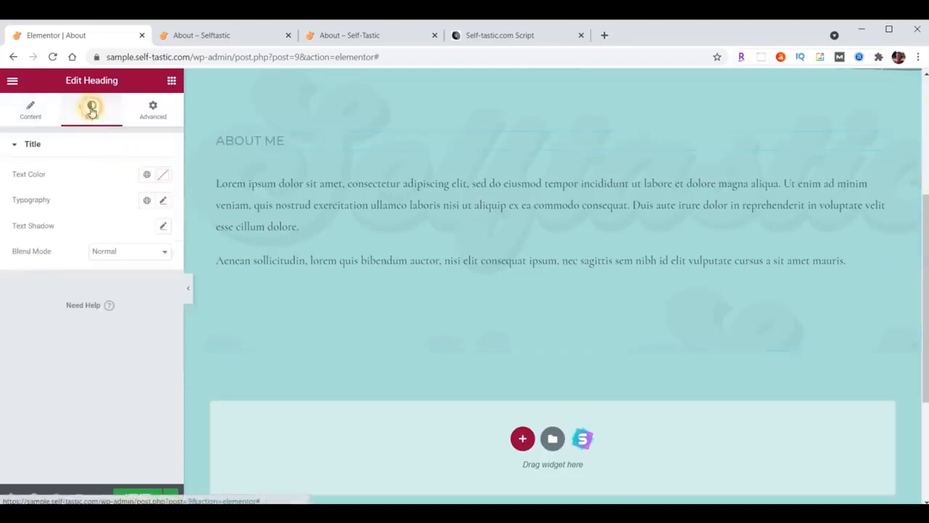
left_click(164, 201)
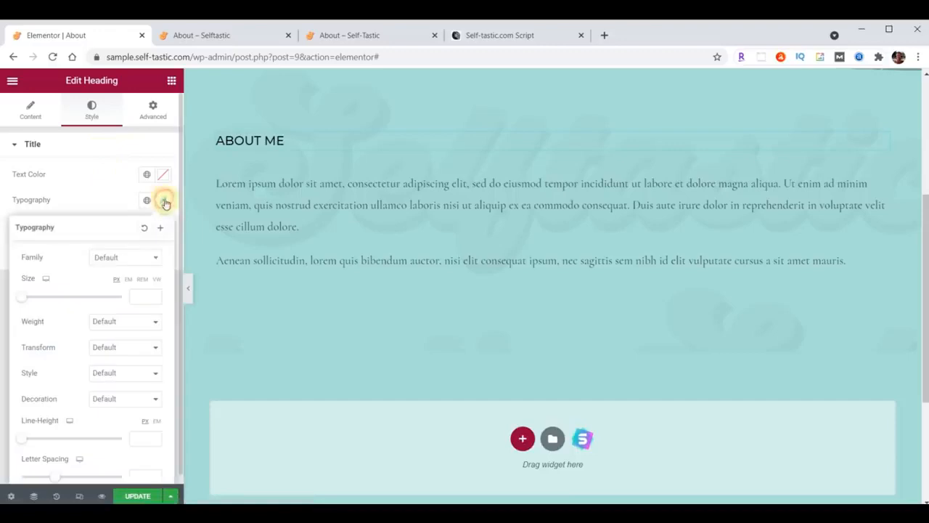
left_click(140, 260)
type("Montserrat")
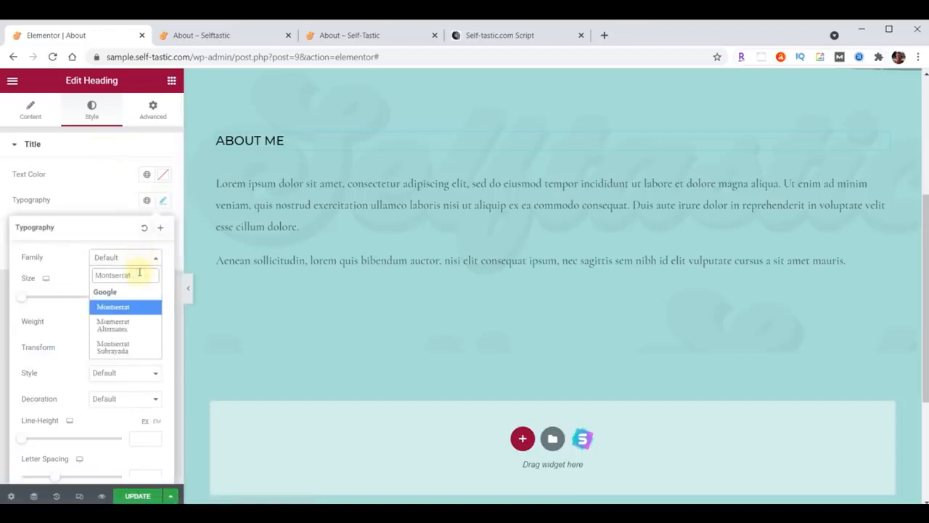
left_click(135, 302)
left_click(135, 300)
type("32")
left_click(123, 320)
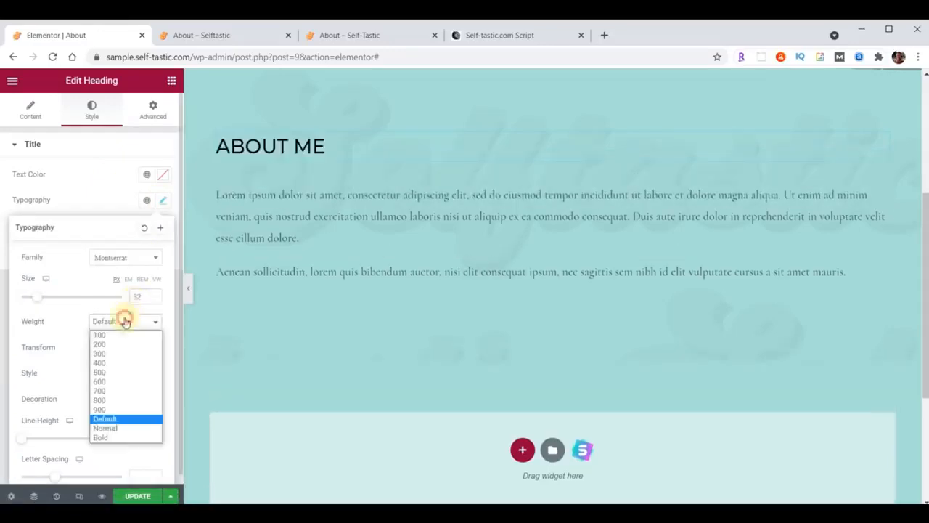
left_click(116, 354)
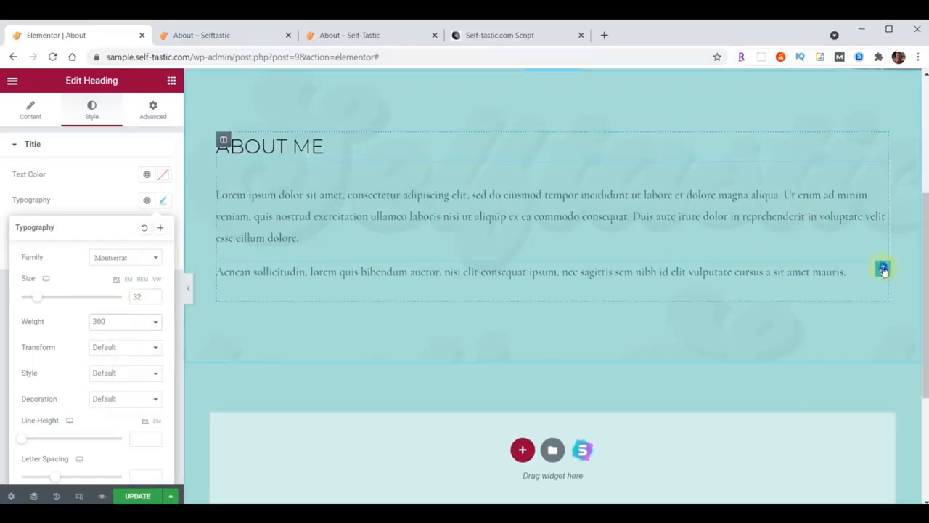
right_click(883, 269)
left_click(857, 440)
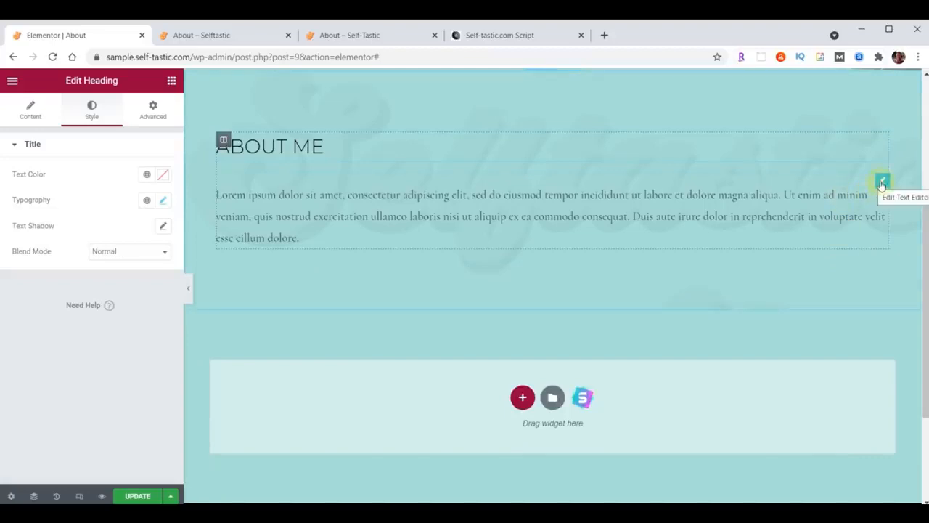
Style the About text block: colour #473C31, Raleway font, size 21, weight 400
left_click(882, 182)
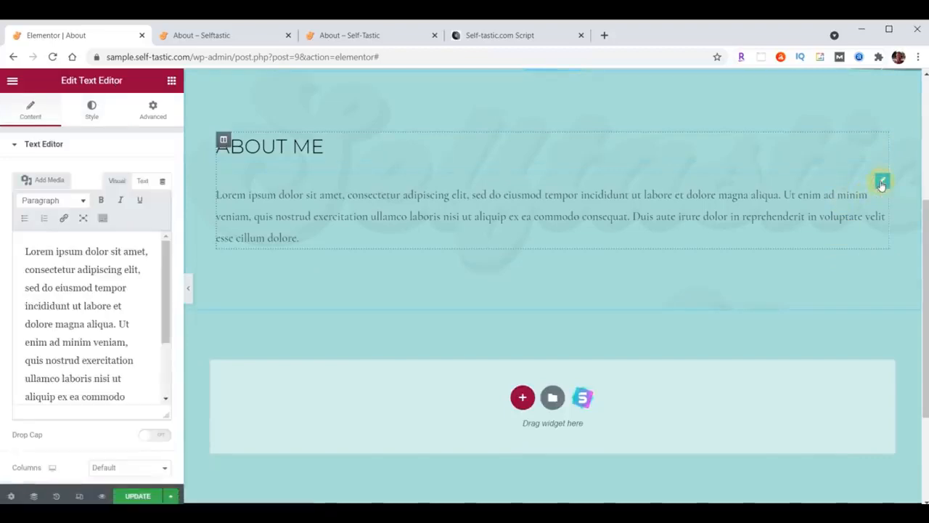
left_click(93, 108)
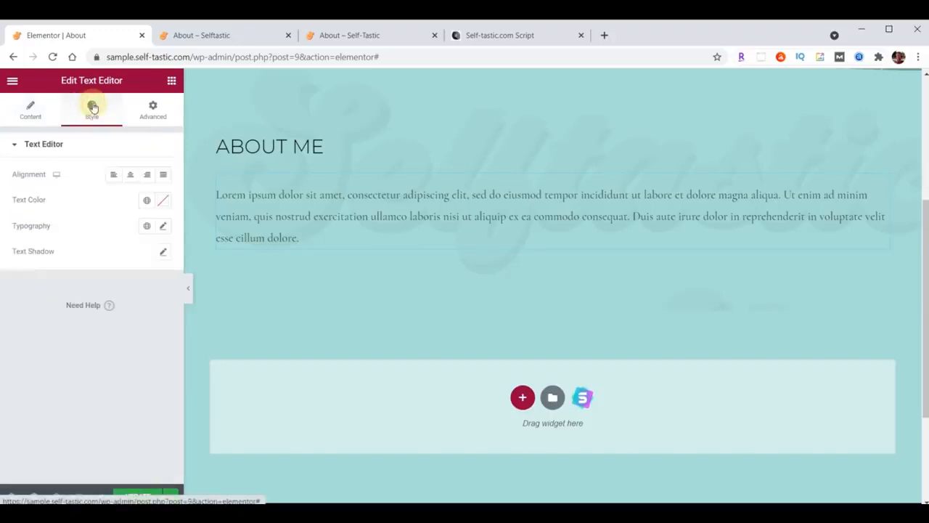
left_click(164, 202)
type("#473C31")
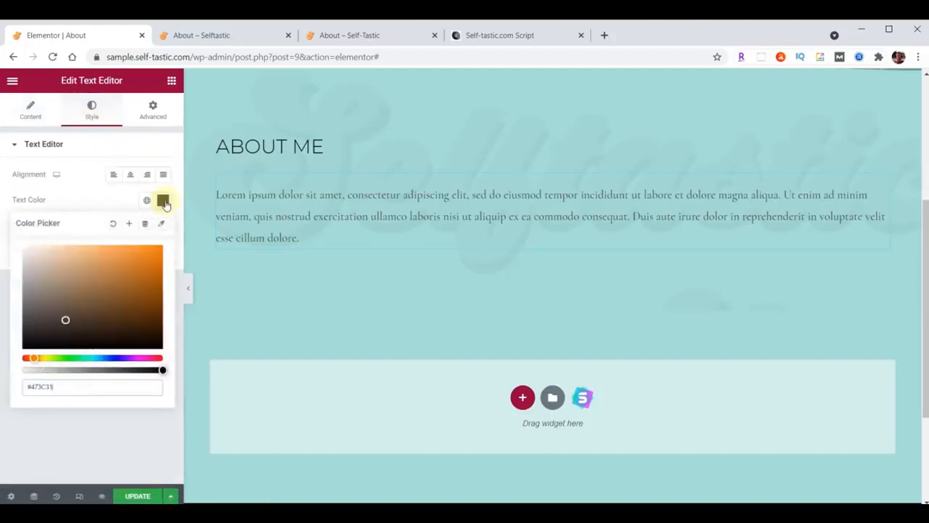
left_click(164, 203)
left_click(164, 229)
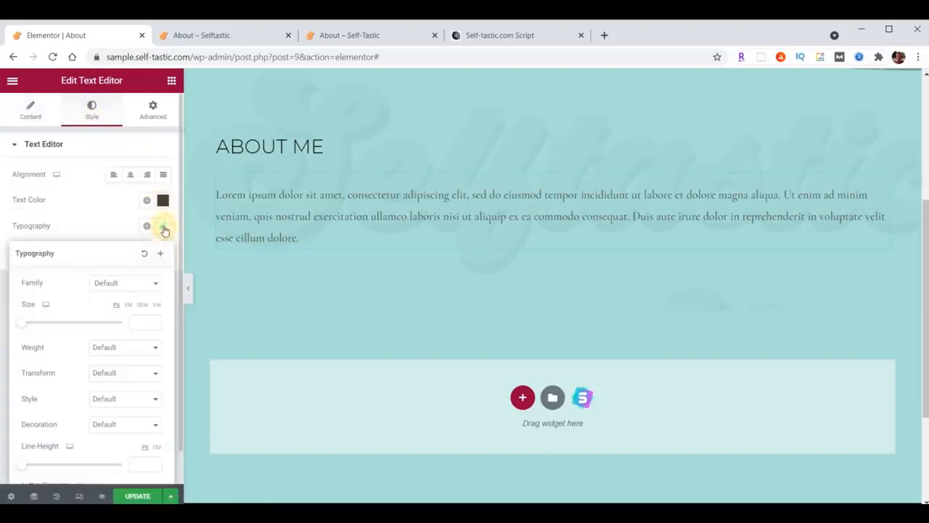
left_click(122, 283)
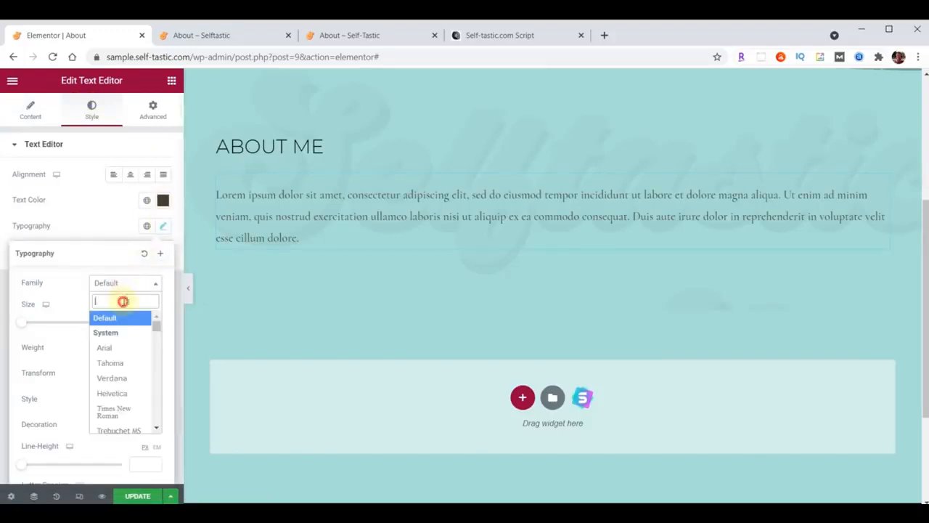
type("Raleway")
left_click(136, 321)
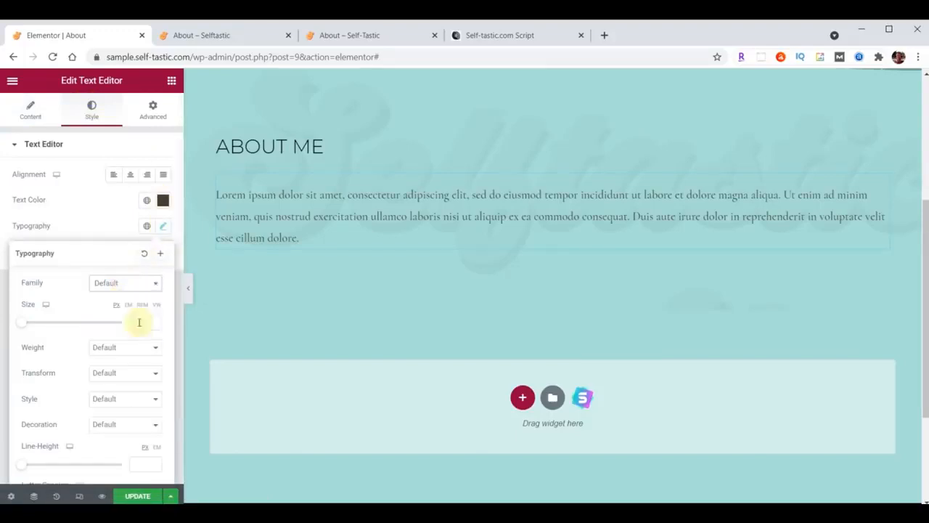
type("20")
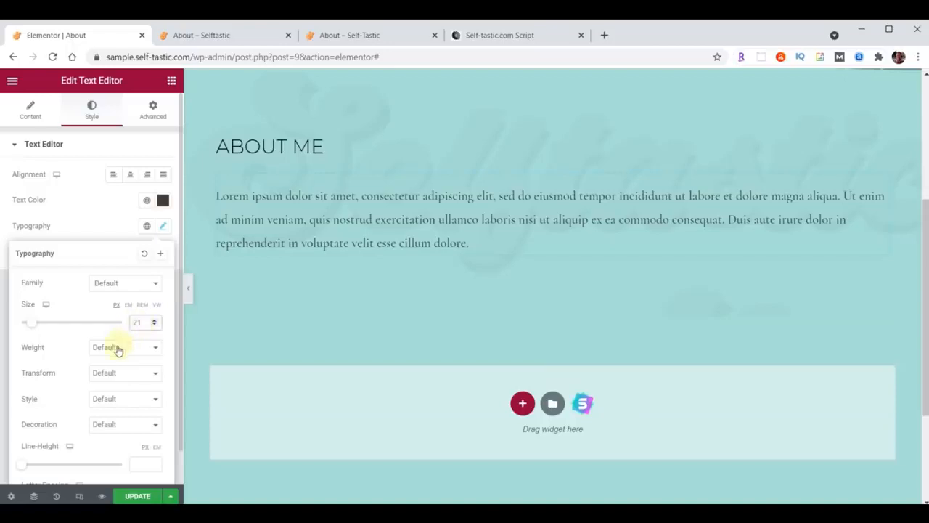
left_click(119, 351)
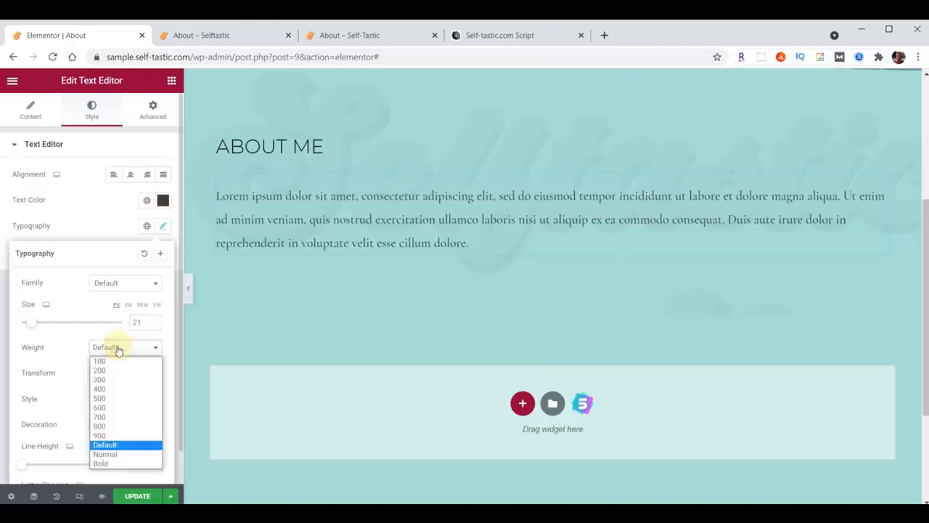
left_click(108, 388)
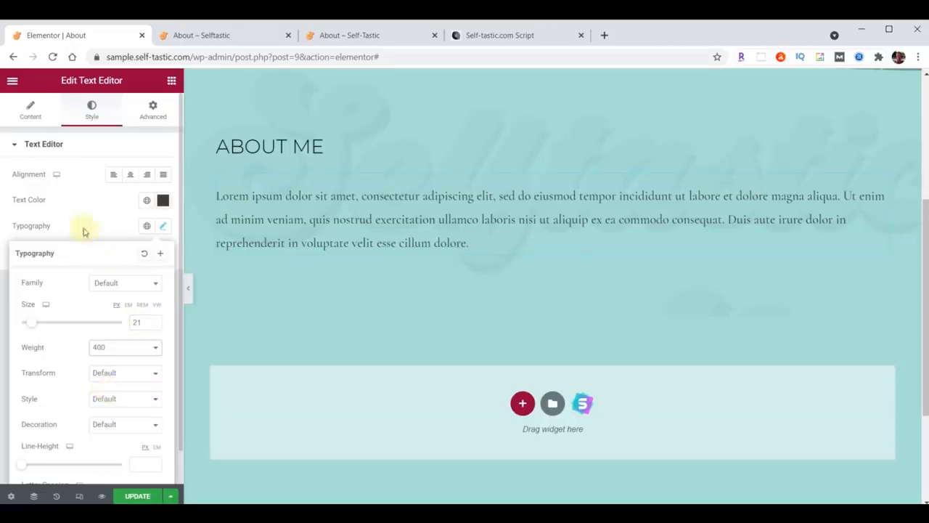
Replace the Lorem ipsum filler paragraph with the pasted about-me story
left_click(29, 111)
triple_click(68, 281)
key("ctrl+v")
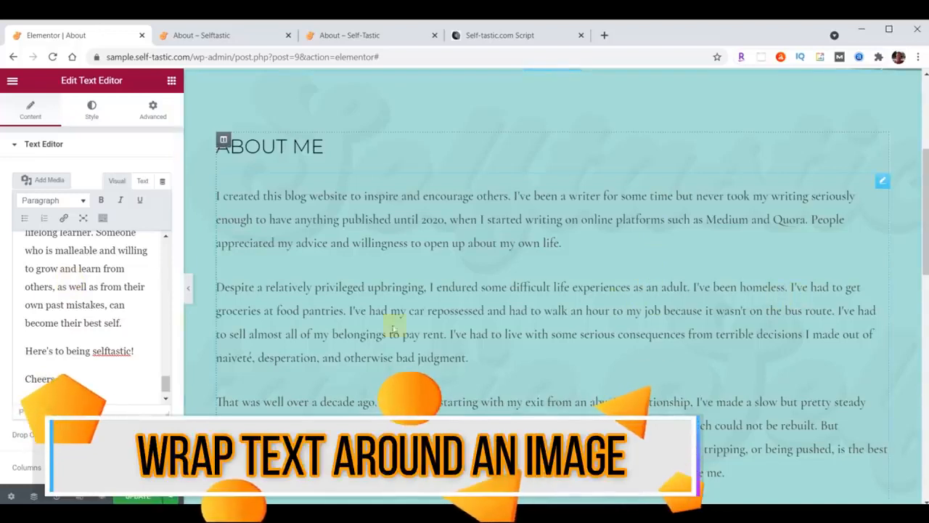
Upload the carousel photo to the media library and insert it into the text
left_click(49, 182)
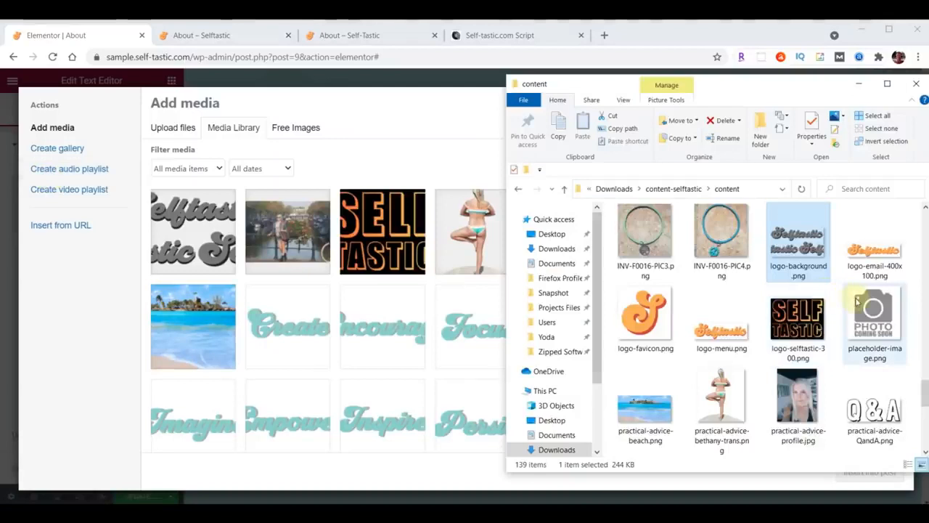
scroll(857, 302, "up", 15)
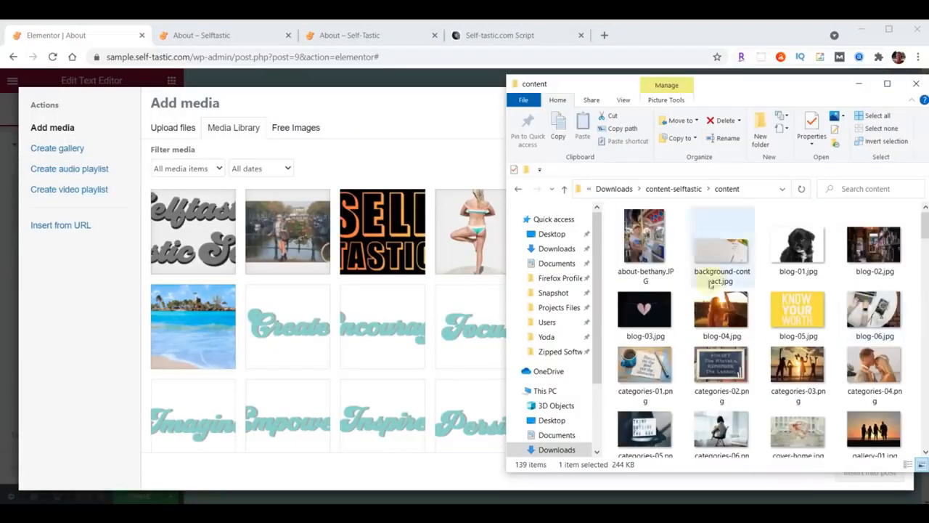
left_click_drag(644, 238, 347, 287)
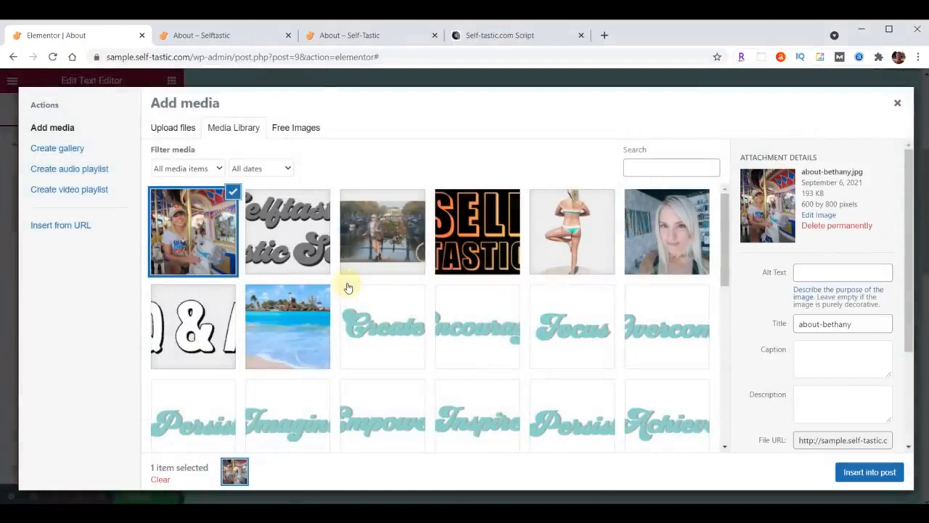
left_click(868, 472)
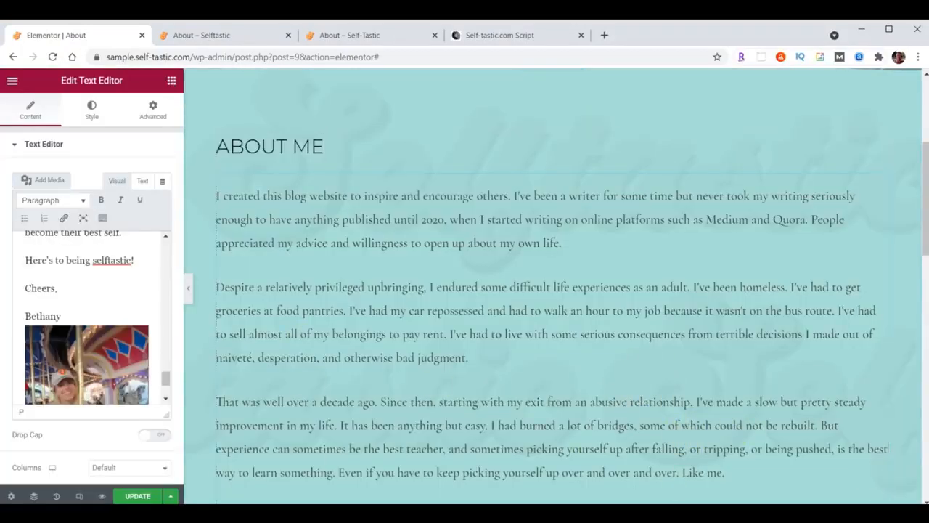
Move the carousel photo from the end of the text to its start
left_click(73, 352)
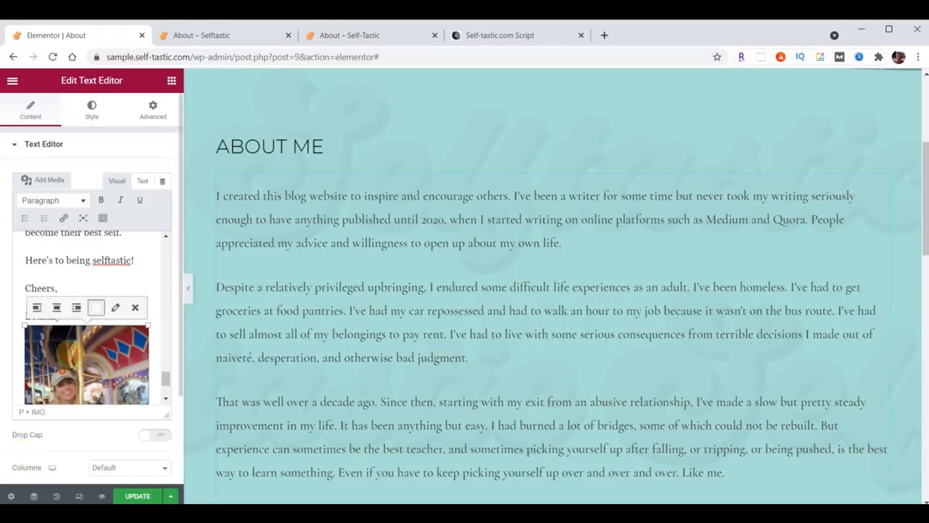
left_click(137, 309)
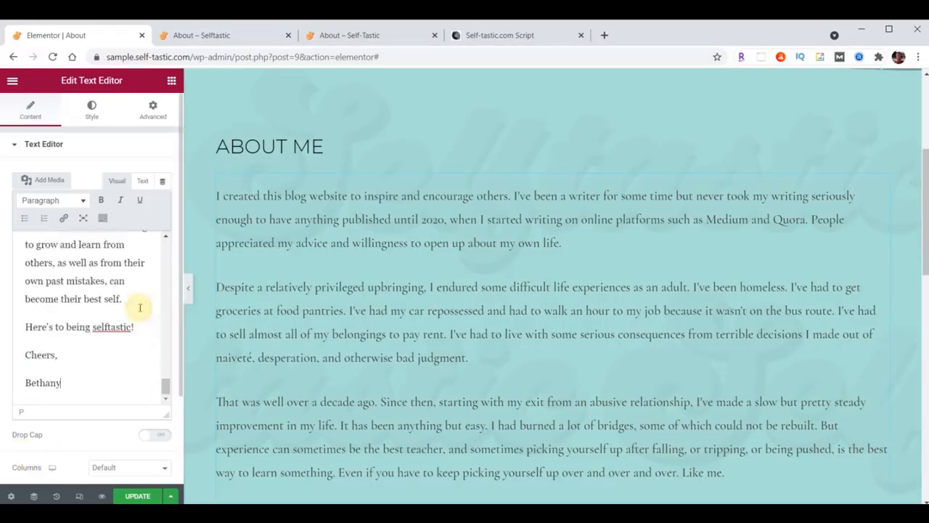
scroll(62, 345, "up", 5)
scroll(61, 348, "up", 6)
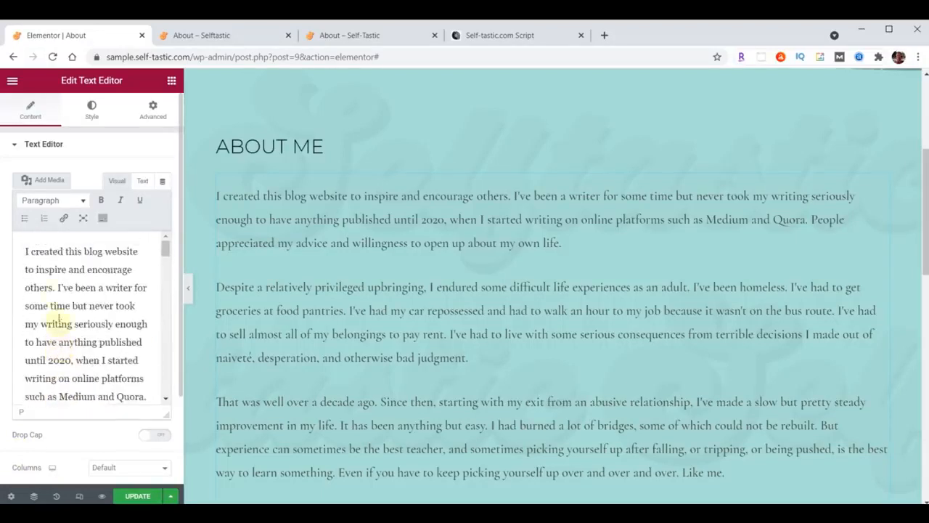
left_click(23, 250)
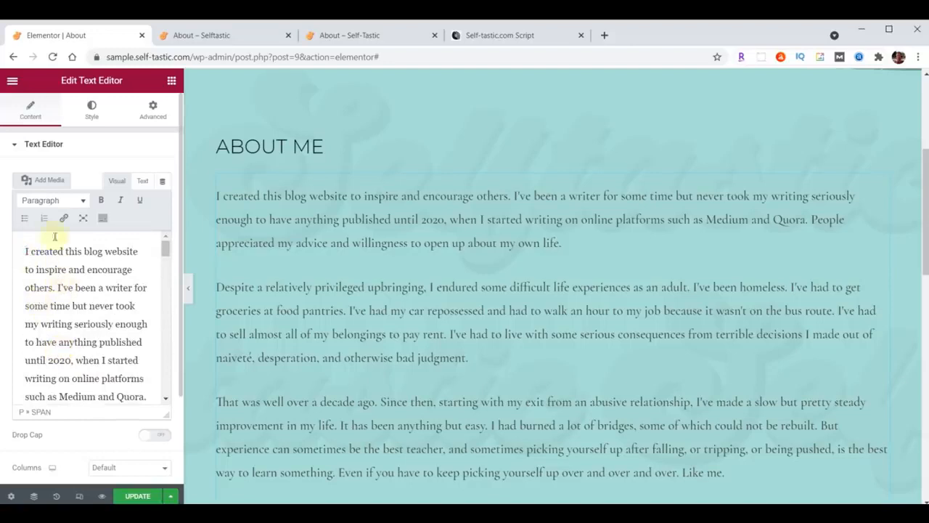
left_click(45, 181)
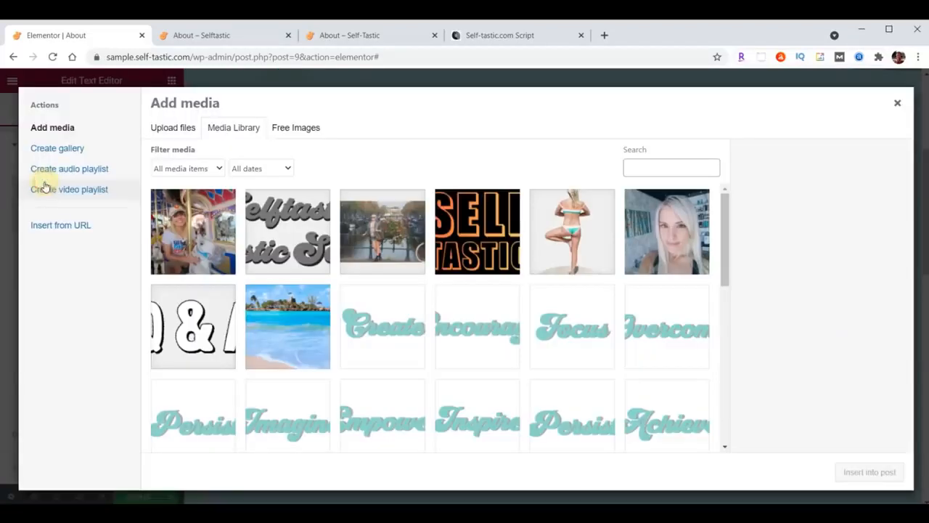
left_click(194, 216)
left_click(885, 473)
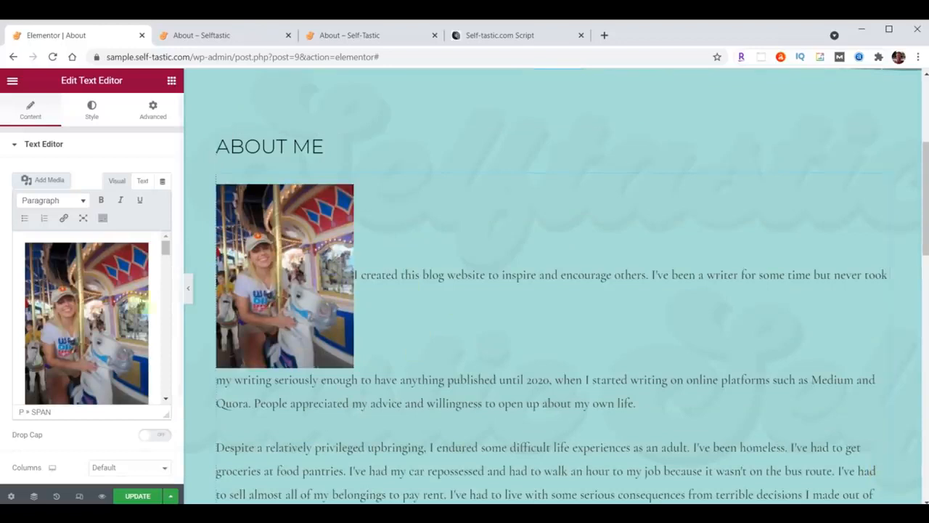
Right-align the photo at Full Size 600 × 800 with Link To set to None
left_click(81, 304)
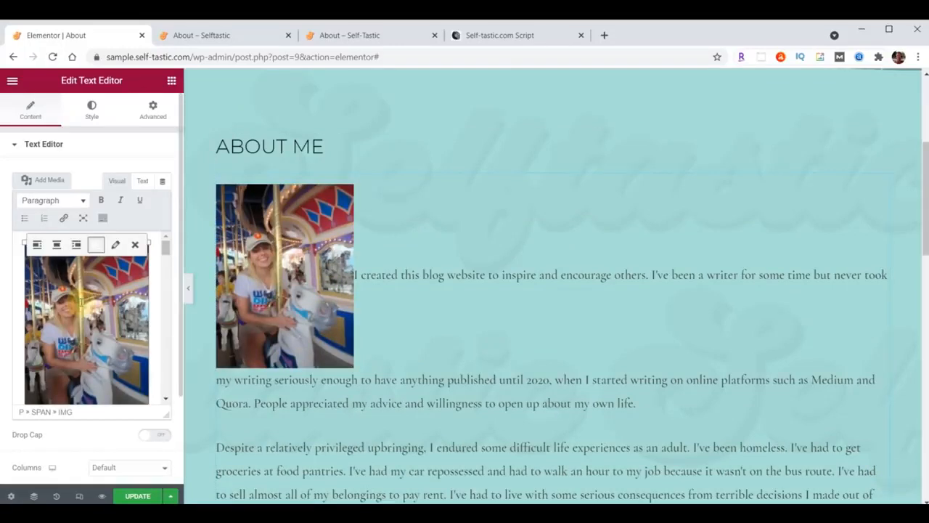
left_click(76, 245)
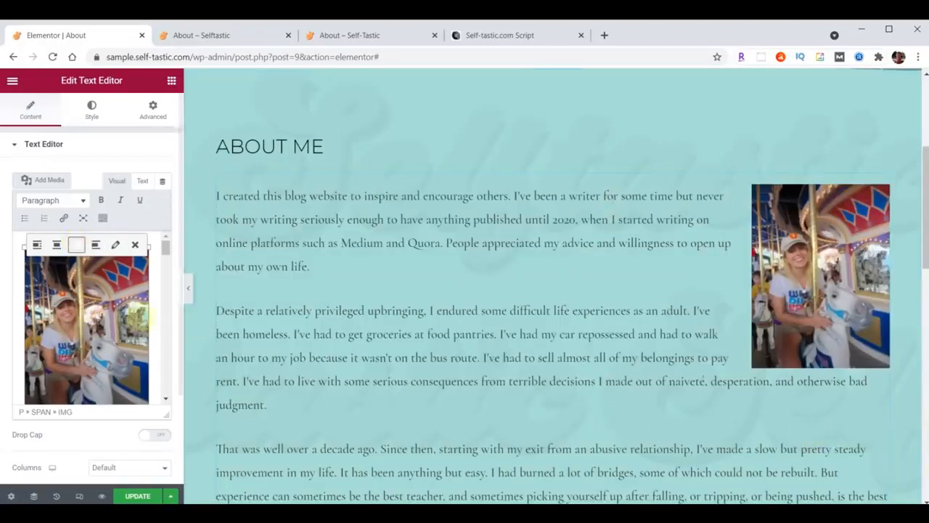
left_click(116, 246)
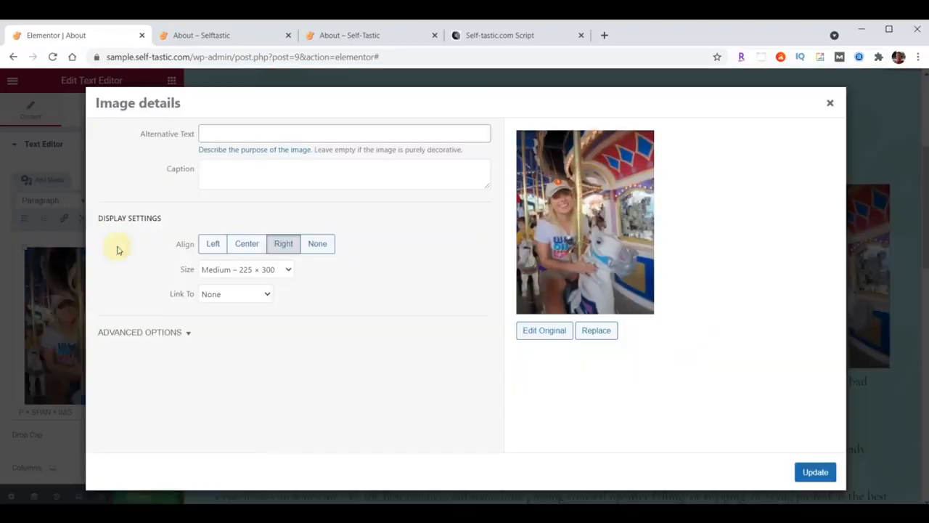
left_click(288, 271)
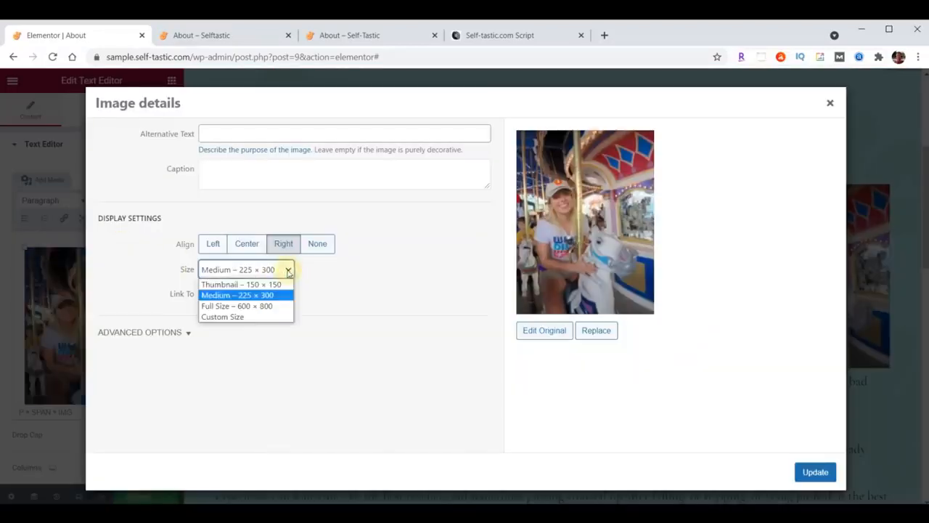
left_click(218, 306)
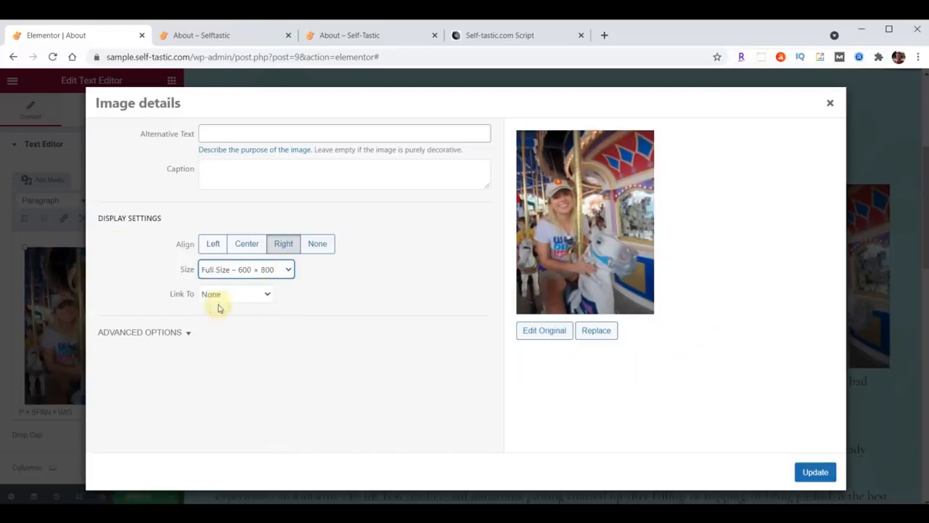
left_click(214, 298)
left_click(212, 294)
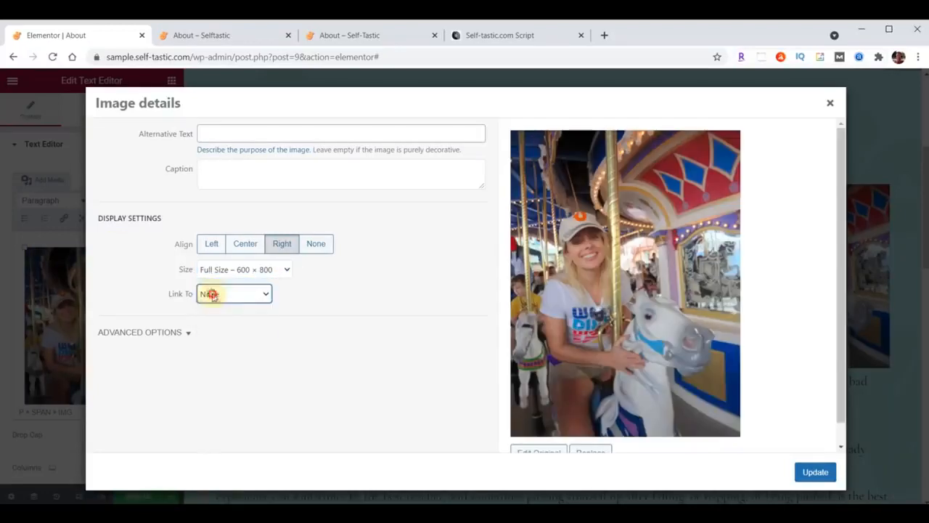
left_click(817, 472)
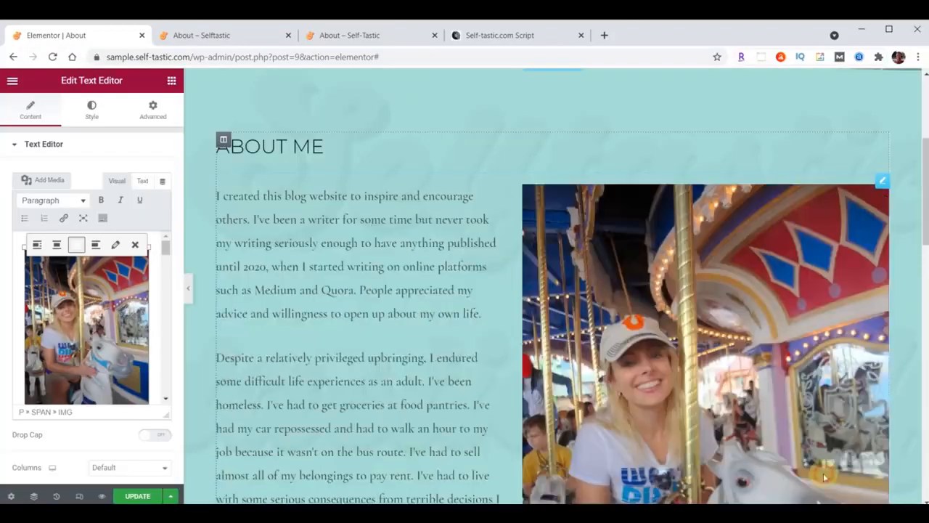
scroll(458, 329, "down", 6)
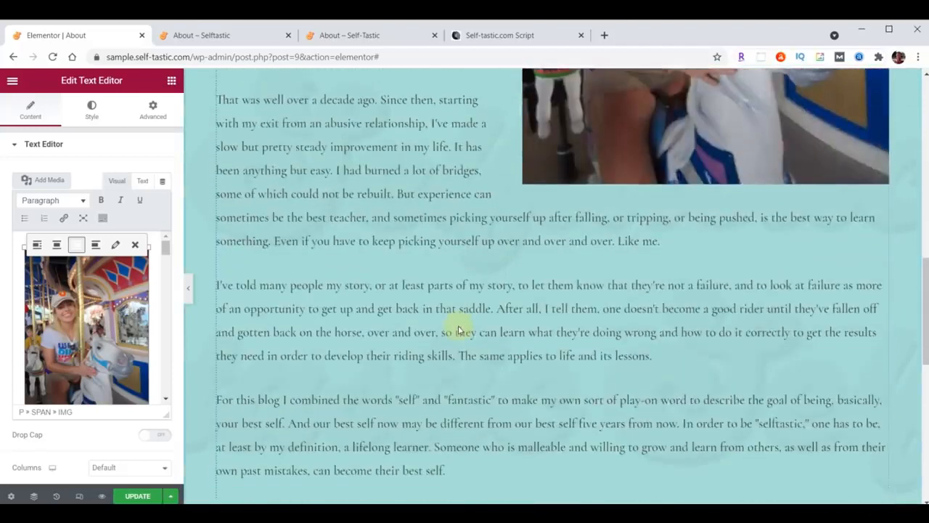
Save the About page, check both live About pages, then return to the editor's page bottom
left_click(133, 498)
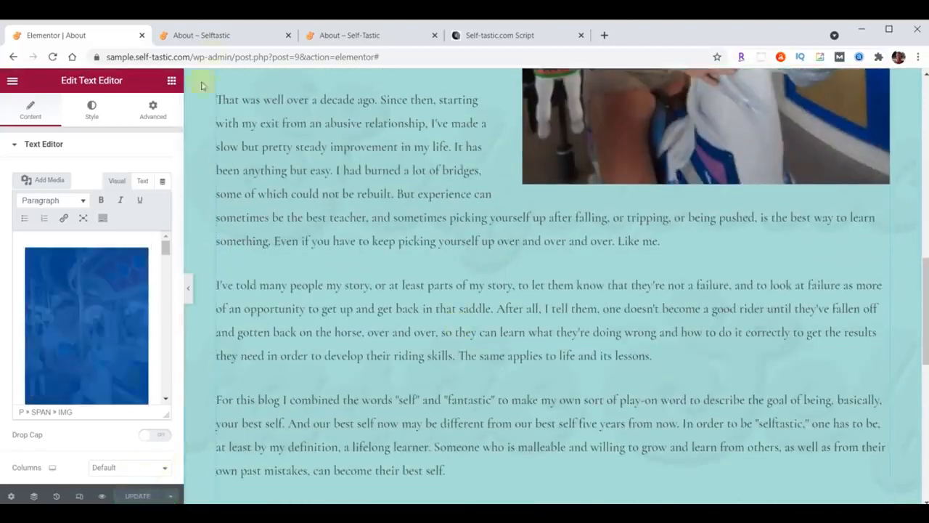
left_click(213, 37)
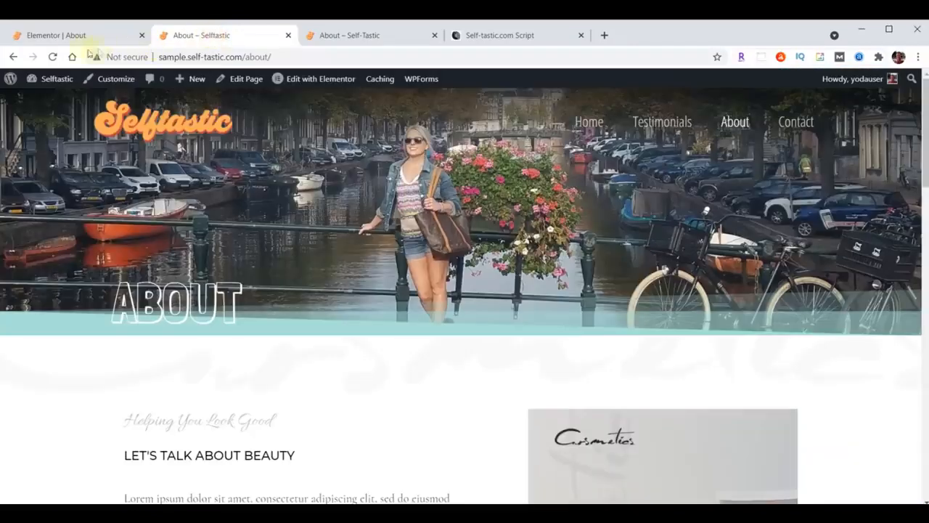
left_click(52, 57)
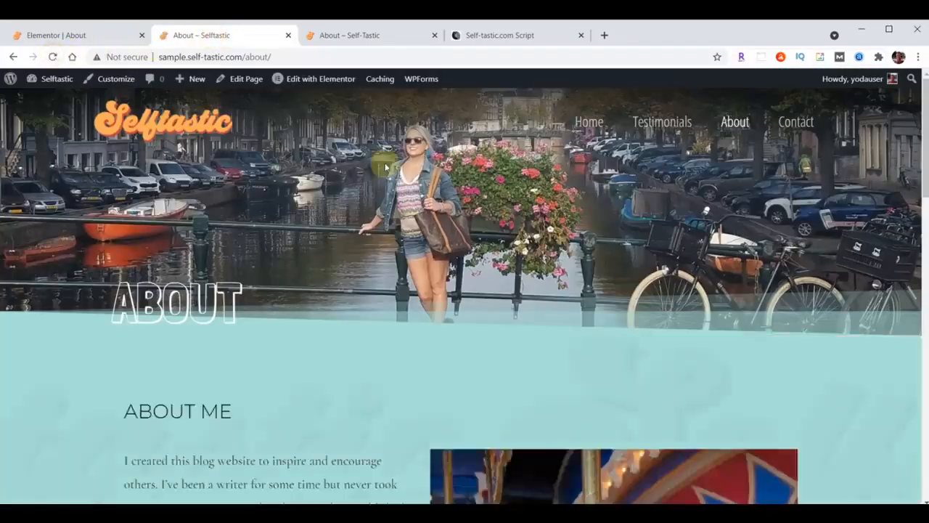
scroll(437, 293, "down", 10)
scroll(437, 293, "down", 3)
left_click(371, 35)
scroll(555, 318, "down", 20)
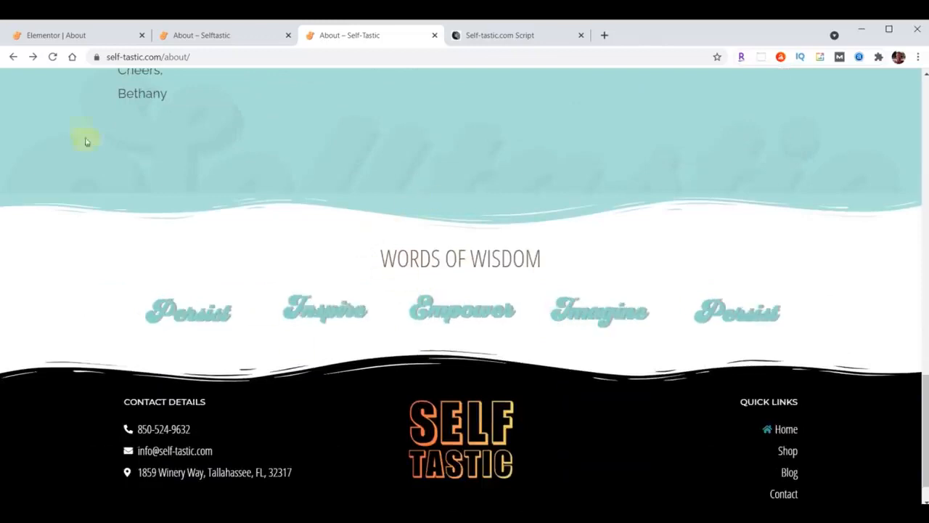
left_click(66, 35)
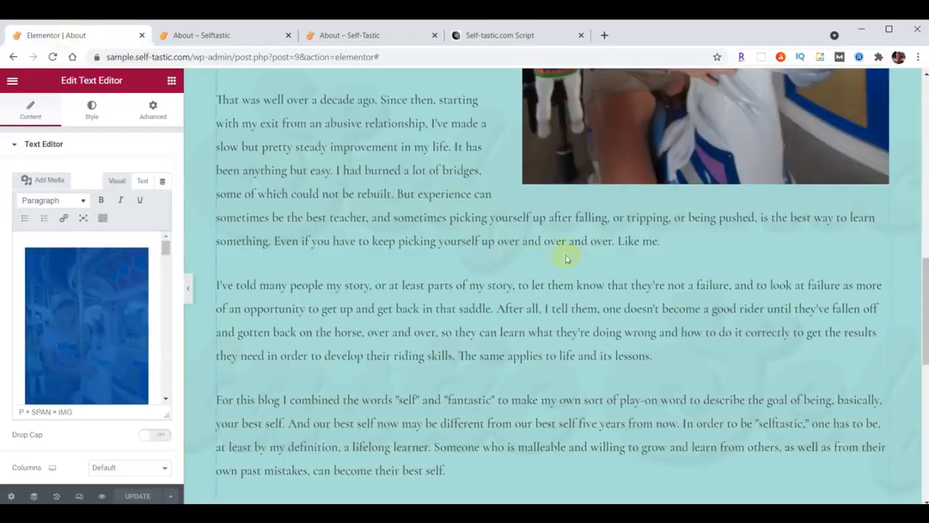
scroll(566, 258, "down", 5)
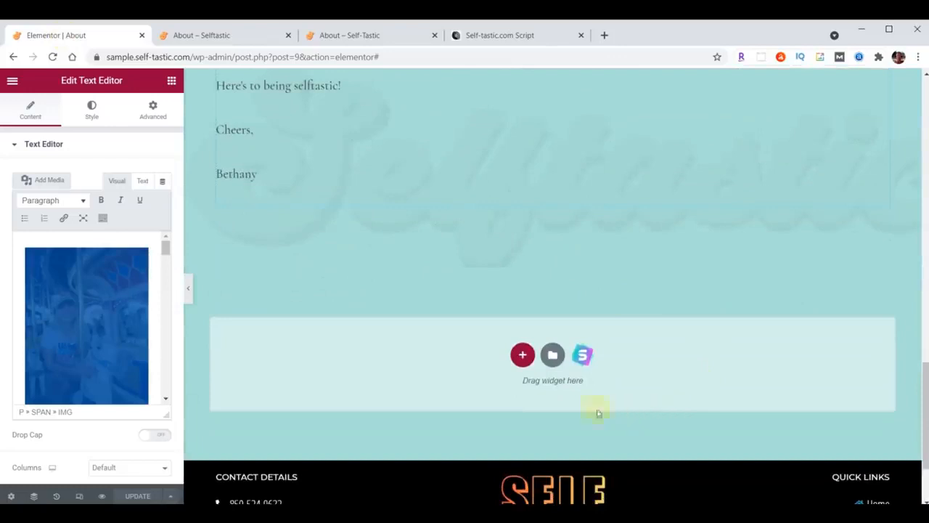
Insert the 'Selftastic - Words of Wisdom' template from My Templates without its document settings
left_click(551, 358)
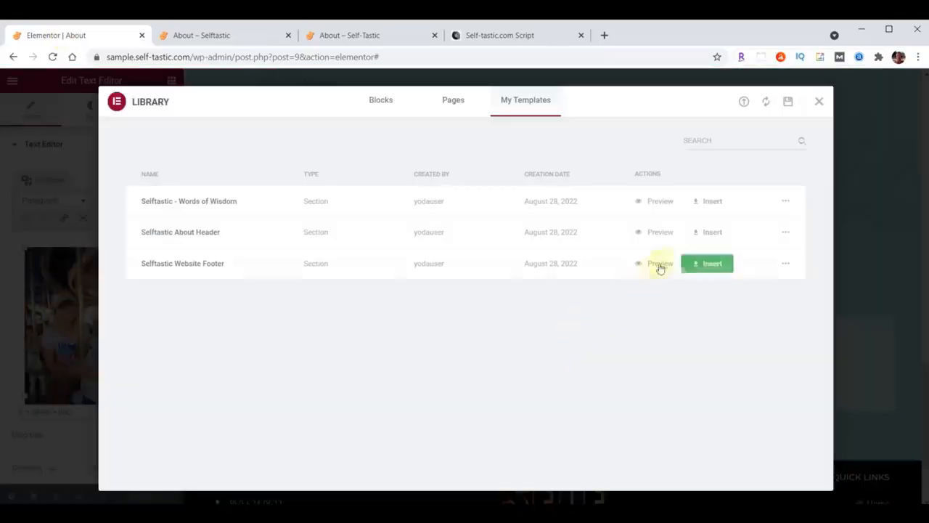
left_click(712, 204)
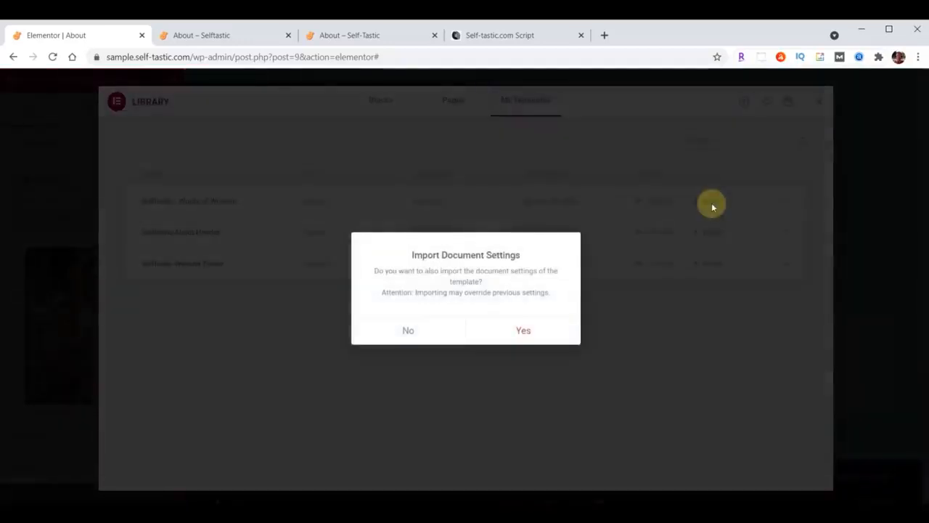
left_click(410, 330)
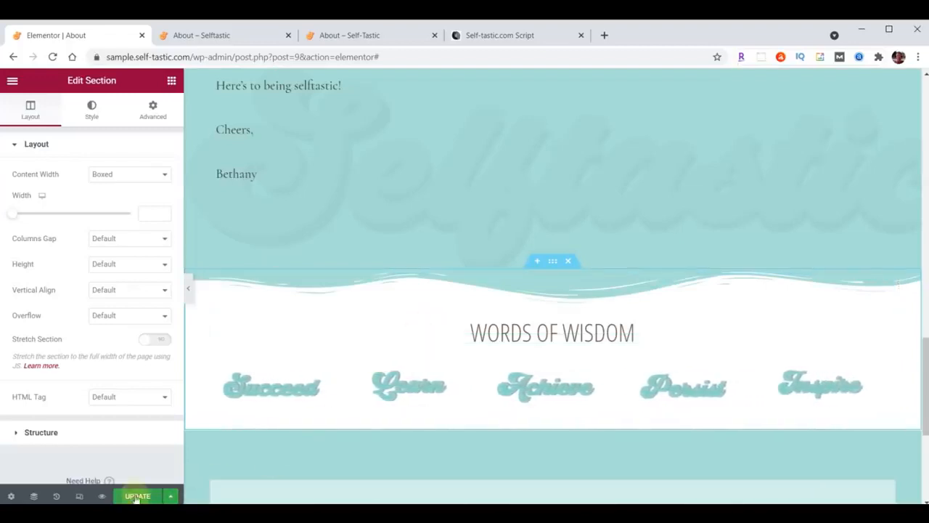
Reload the live About page to check the inserted section, then return to the editor
left_click(228, 40)
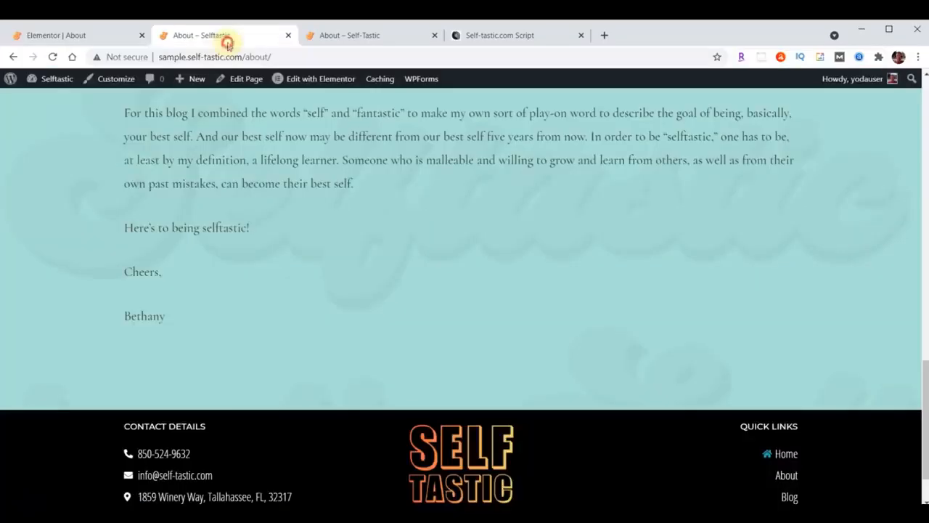
left_click(52, 56)
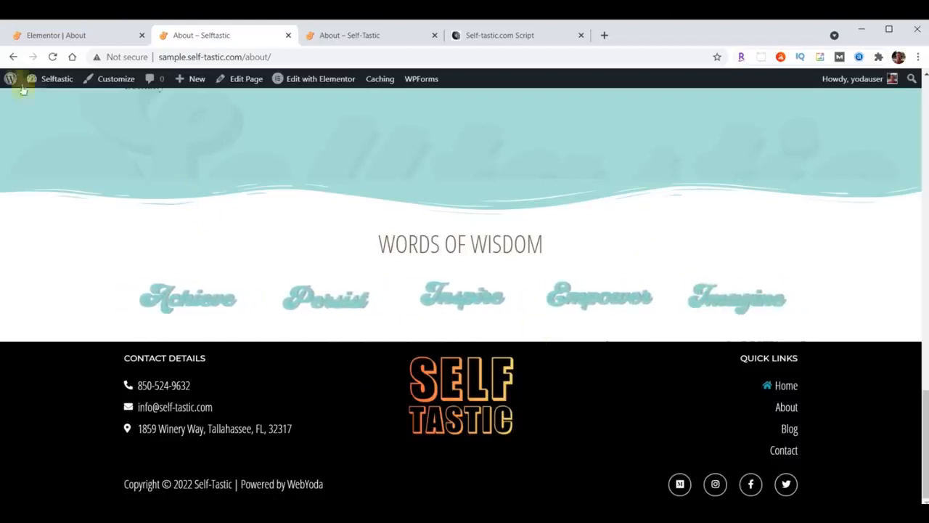
left_click(45, 38)
Give the Words of Wisdom section a black (#000000) Waves Brush bottom divider, height 60
left_click(552, 265)
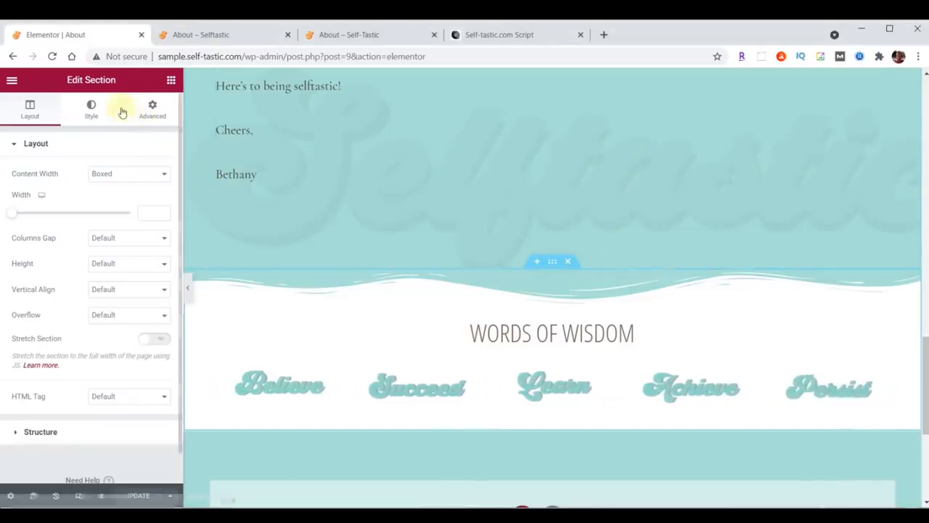
left_click(92, 110)
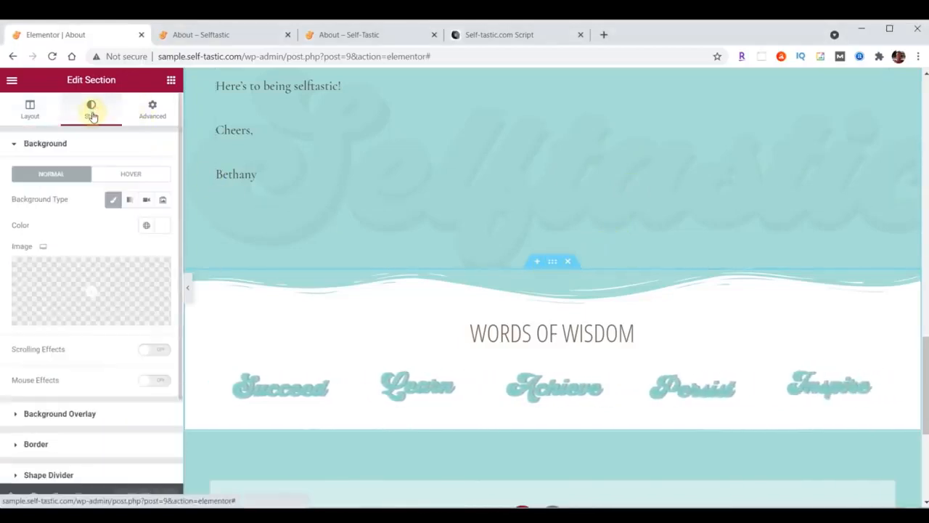
scroll(92, 187, "down", 3)
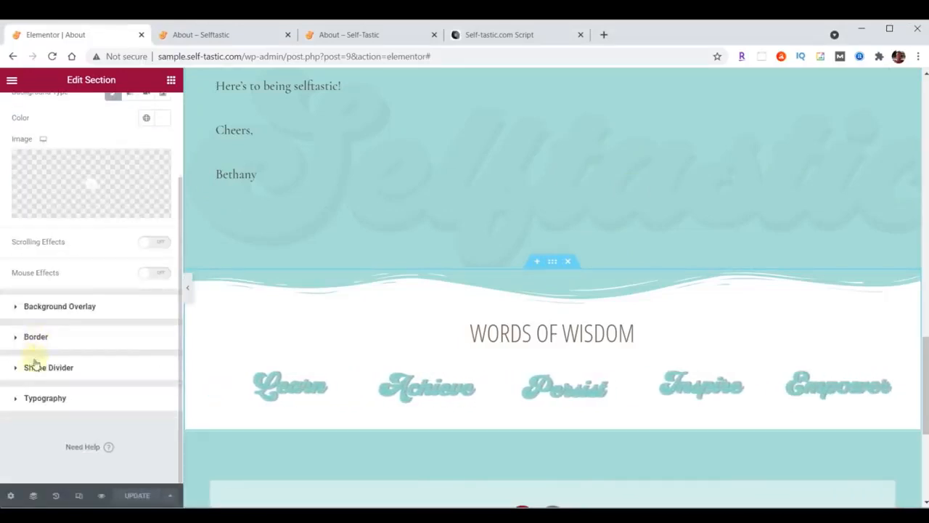
left_click(37, 368)
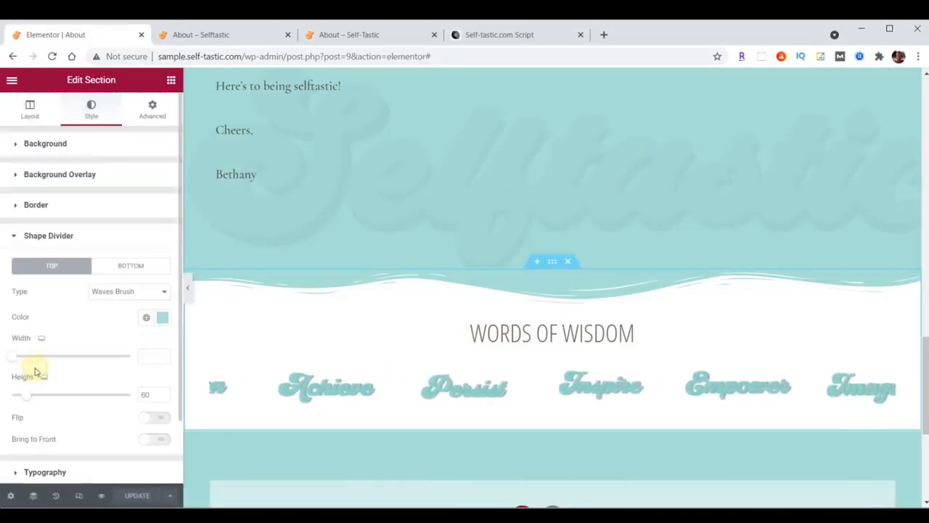
left_click(120, 270)
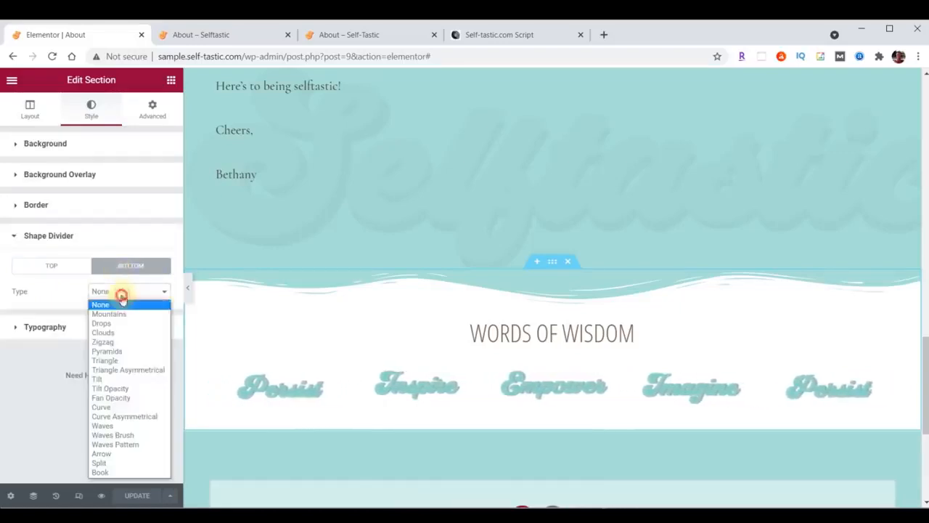
left_click(121, 295)
left_click(122, 435)
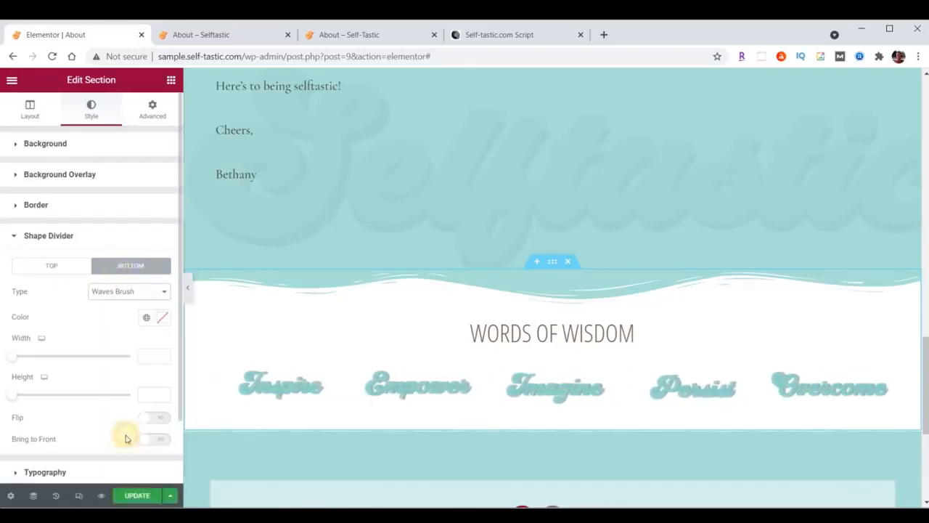
left_click(163, 319)
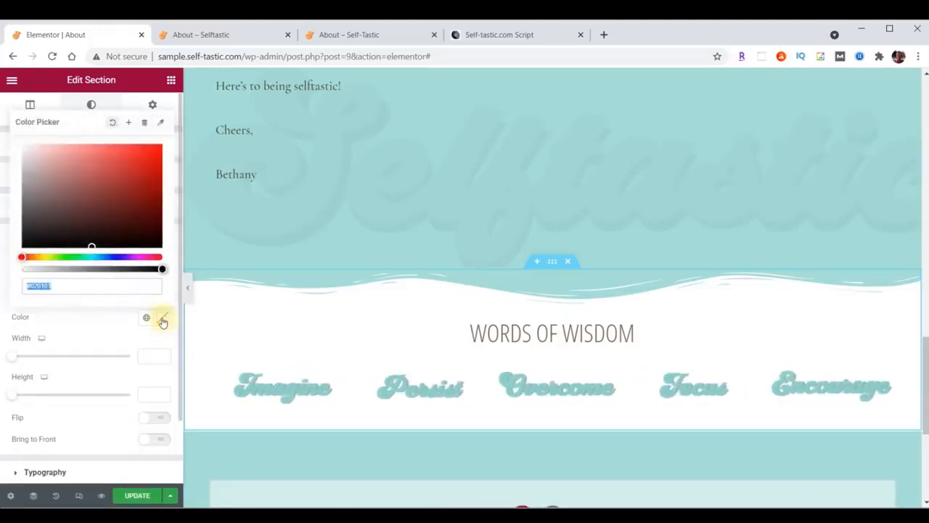
type("#000000")
left_click(163, 320)
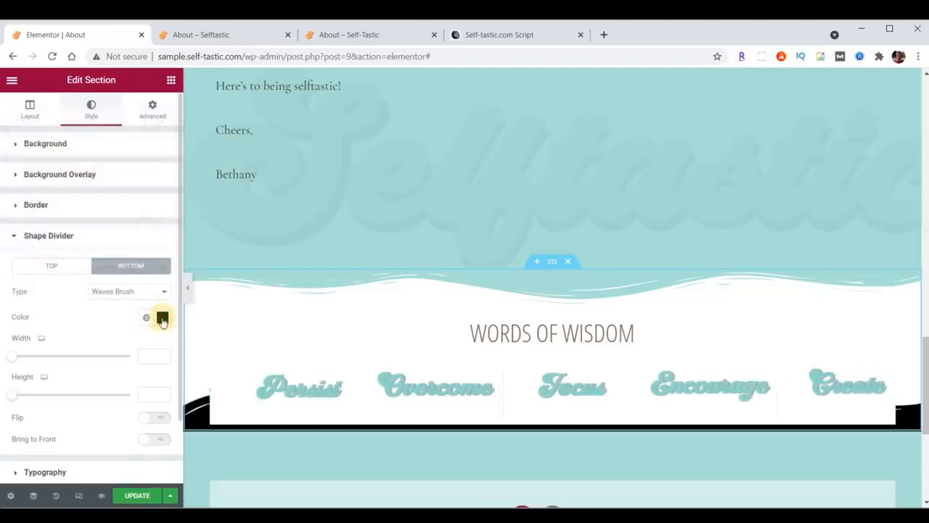
left_click(151, 394)
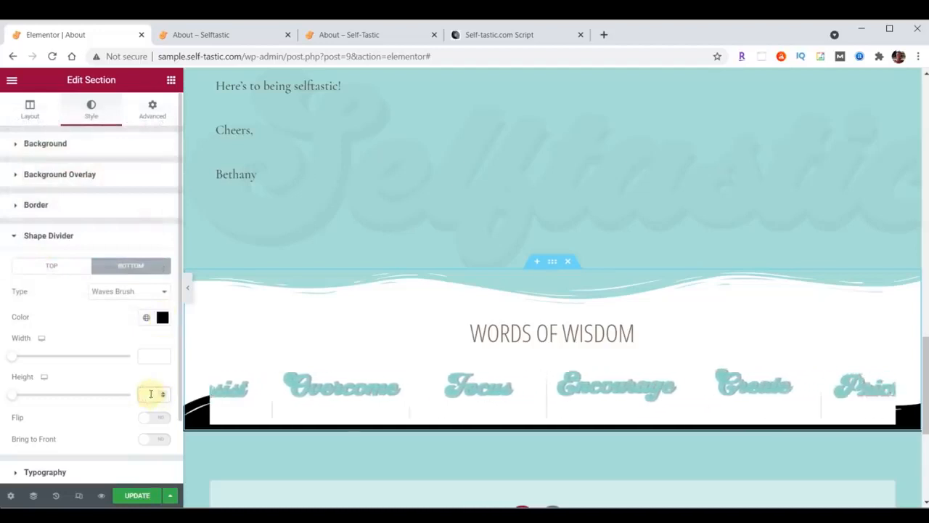
type("60")
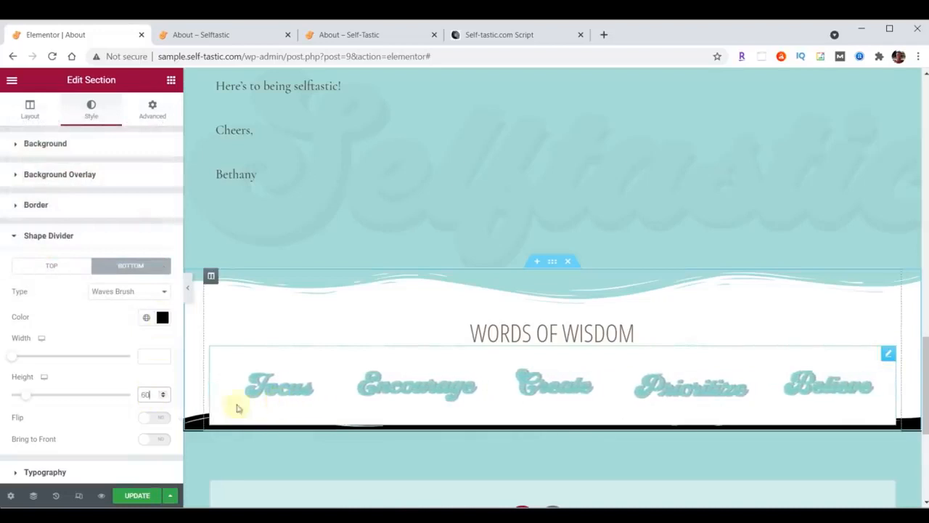
Set the section's bottom padding to 50 and save the page
left_click(153, 115)
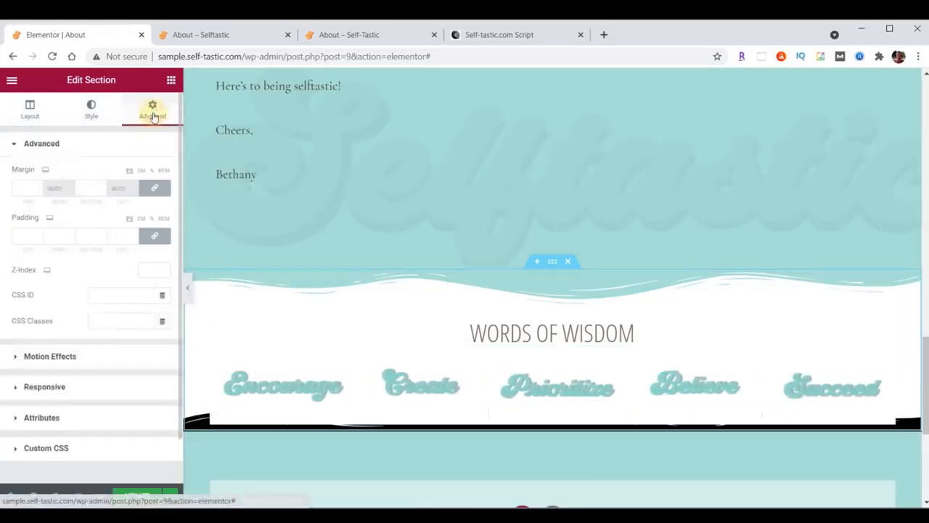
left_click(154, 236)
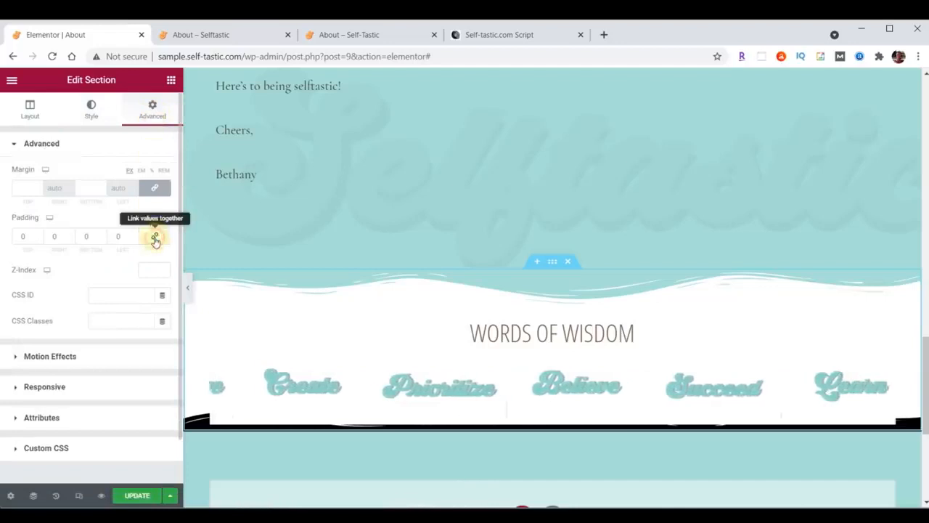
left_click(86, 237)
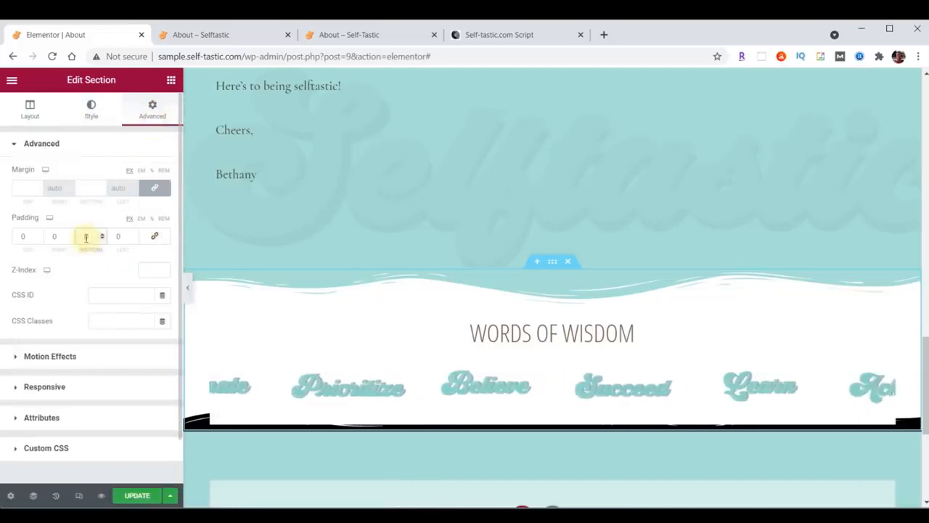
type("50")
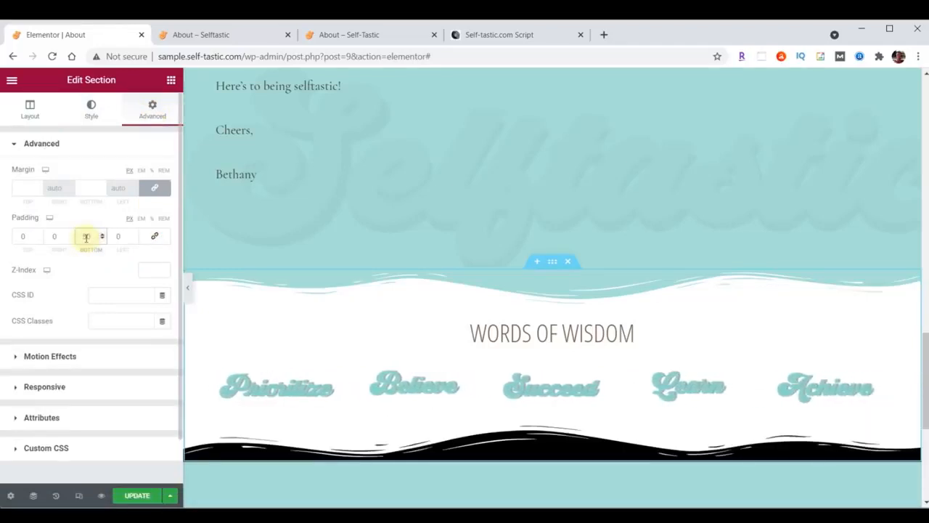
left_click(137, 496)
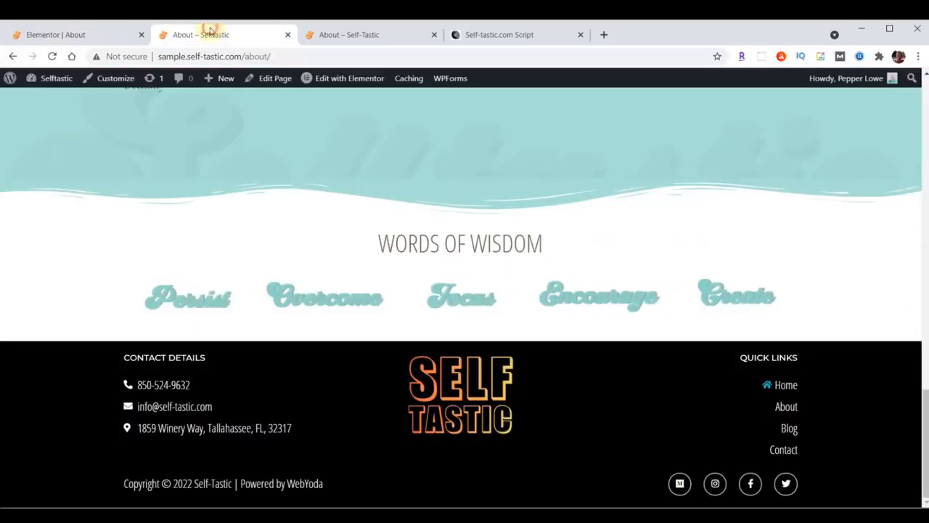
left_click(208, 34)
Switch the About Me story text's font family to Raleway and save the page
left_click(52, 56)
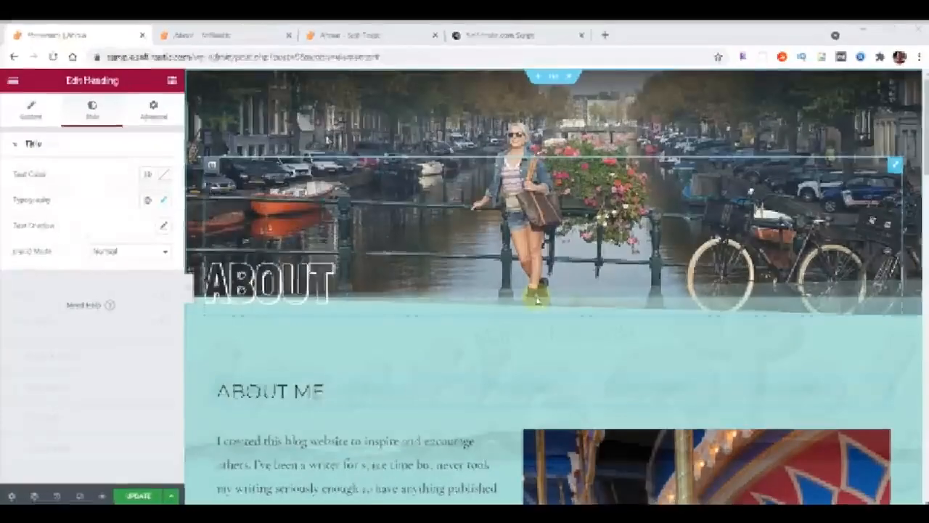
scroll(282, 392, "down", 3)
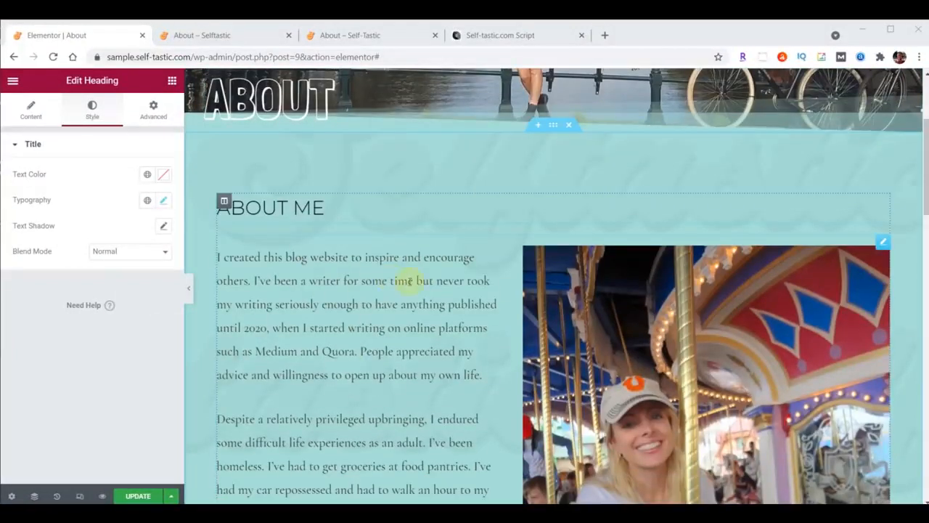
left_click(885, 242)
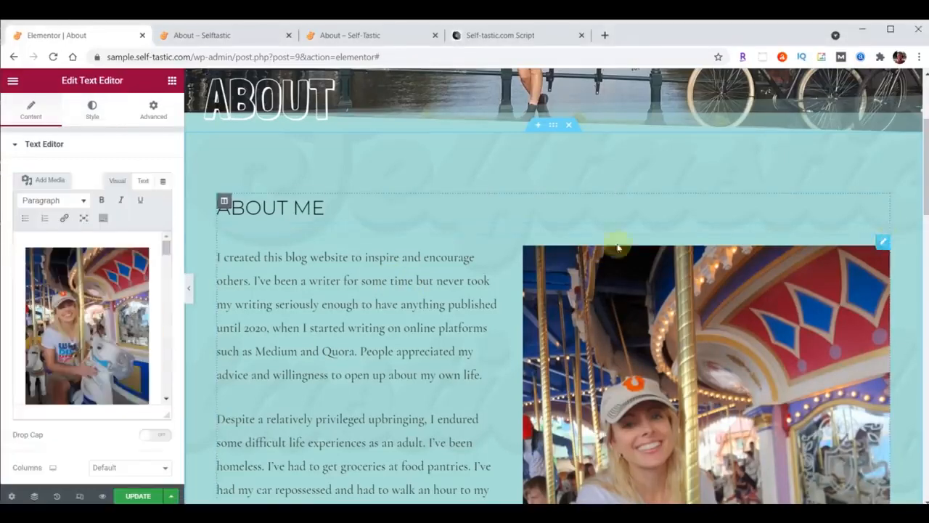
left_click(97, 112)
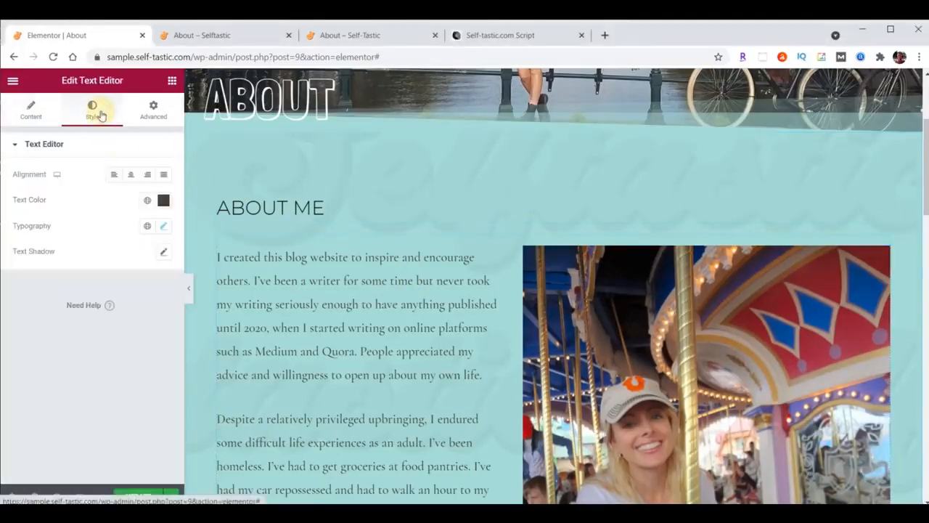
left_click(163, 228)
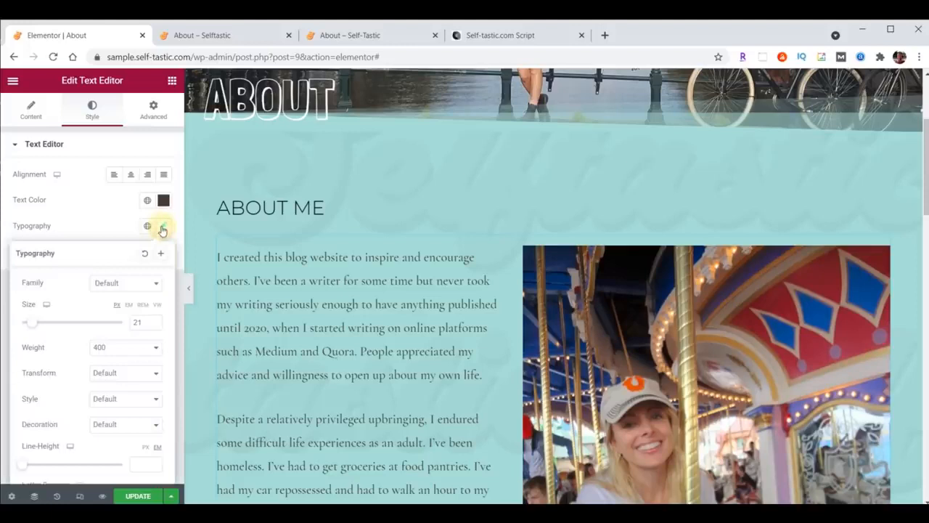
left_click(128, 283)
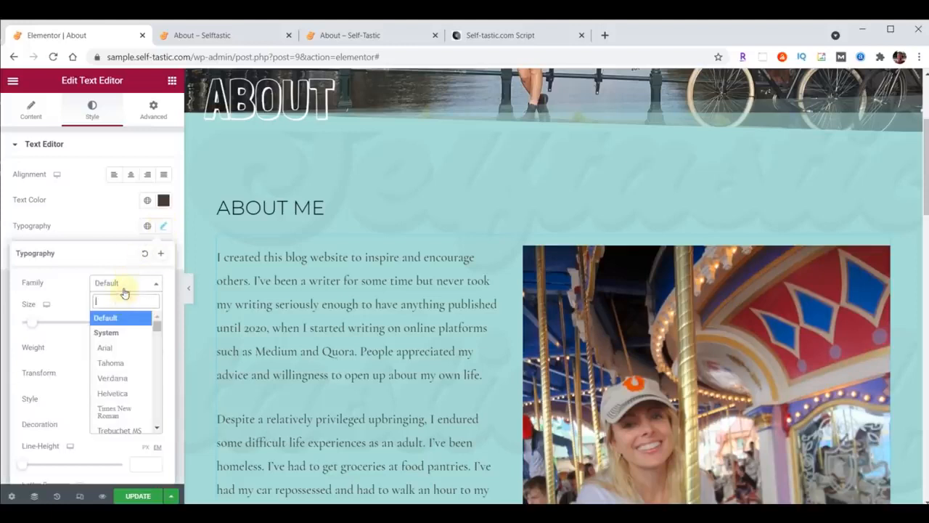
type("Rale")
left_click(121, 349)
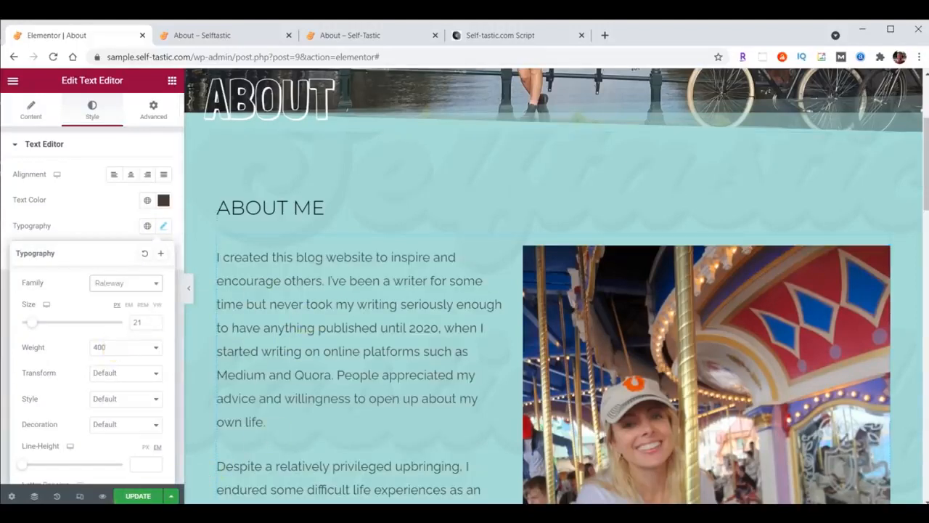
left_click(133, 498)
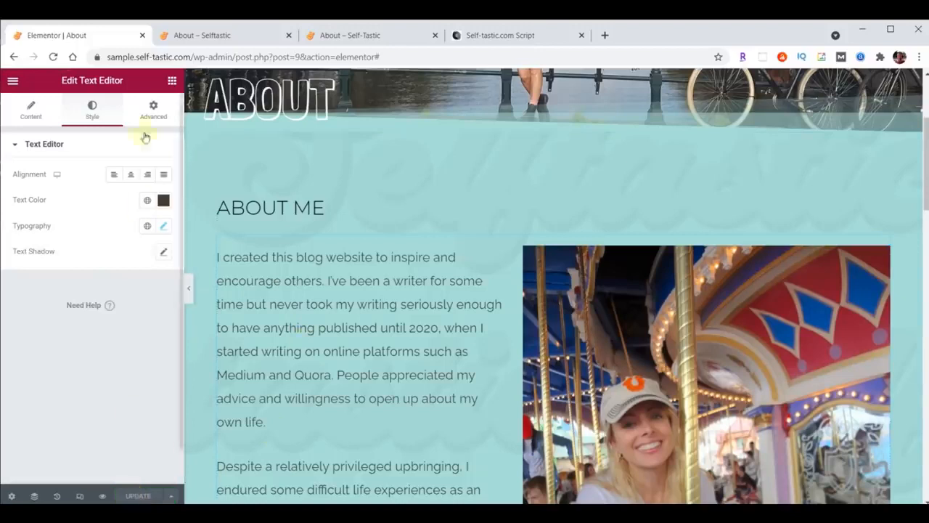
left_click(197, 35)
scroll(459, 311, "down", 8)
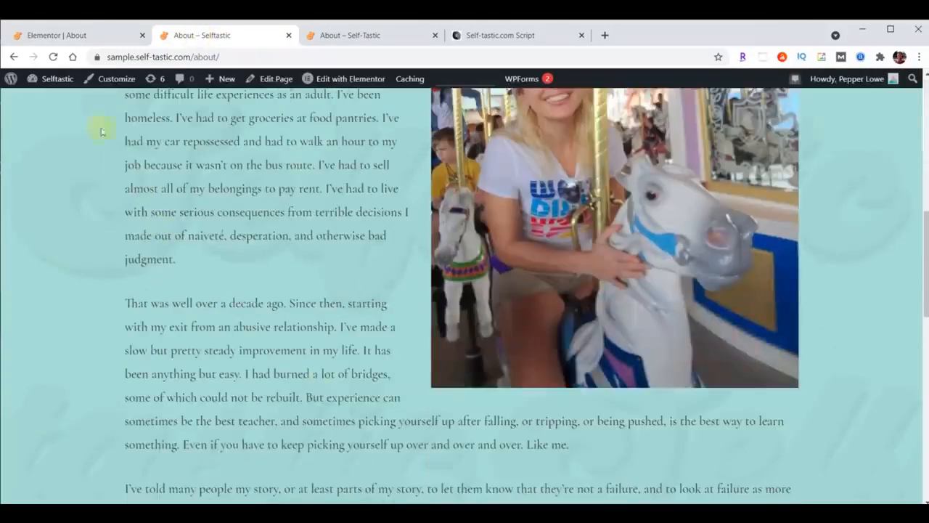
Reload the live About page, then exit Elementor to the dashboard's Pages list
left_click(53, 57)
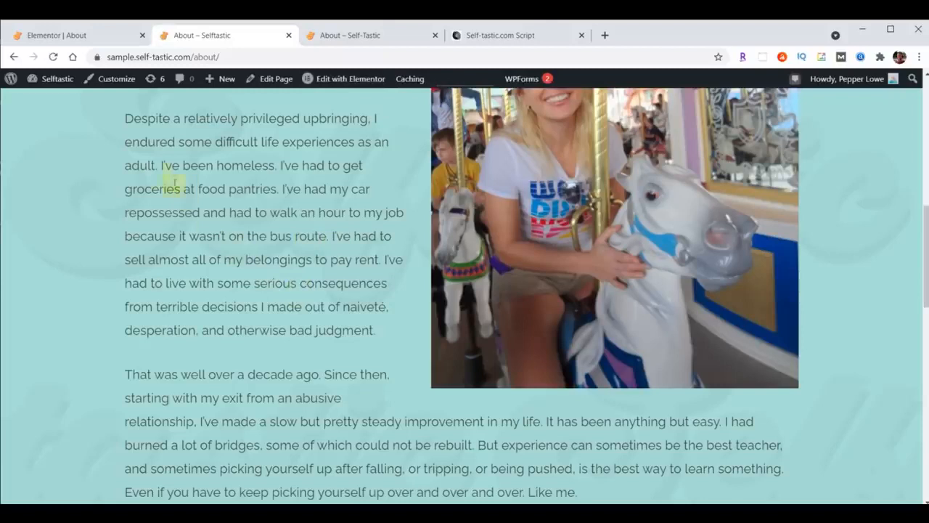
left_click(66, 39)
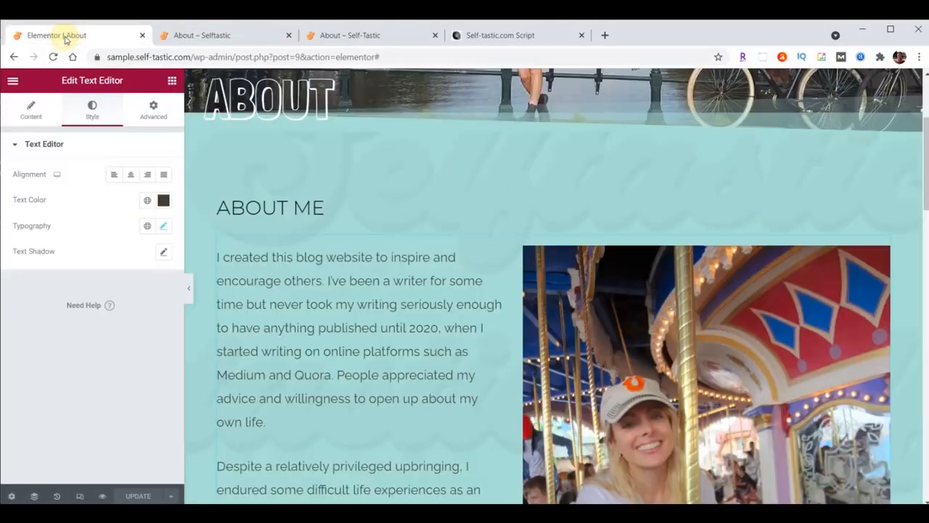
left_click(12, 81)
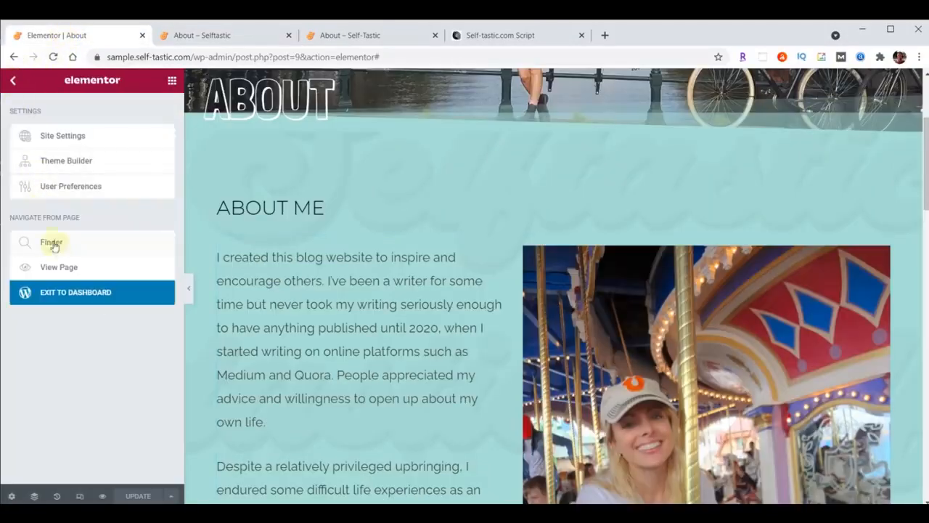
left_click(62, 291)
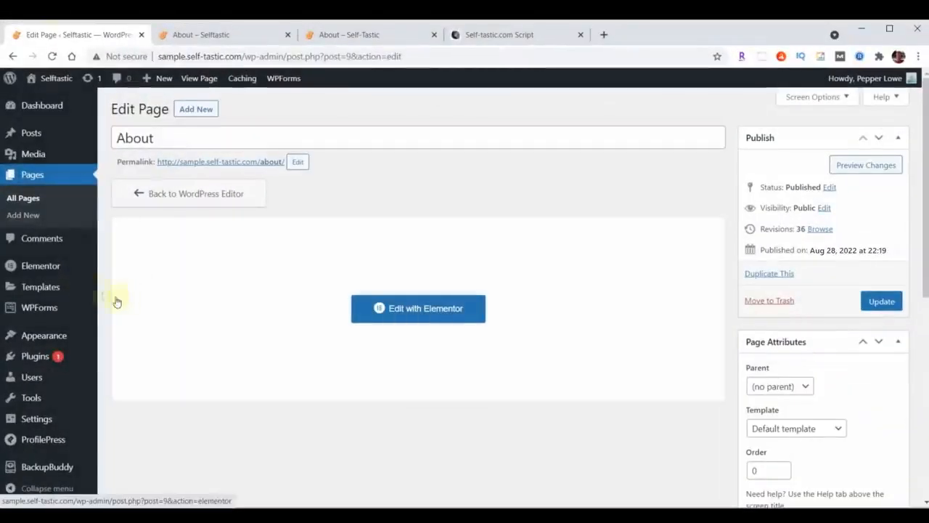
left_click(34, 182)
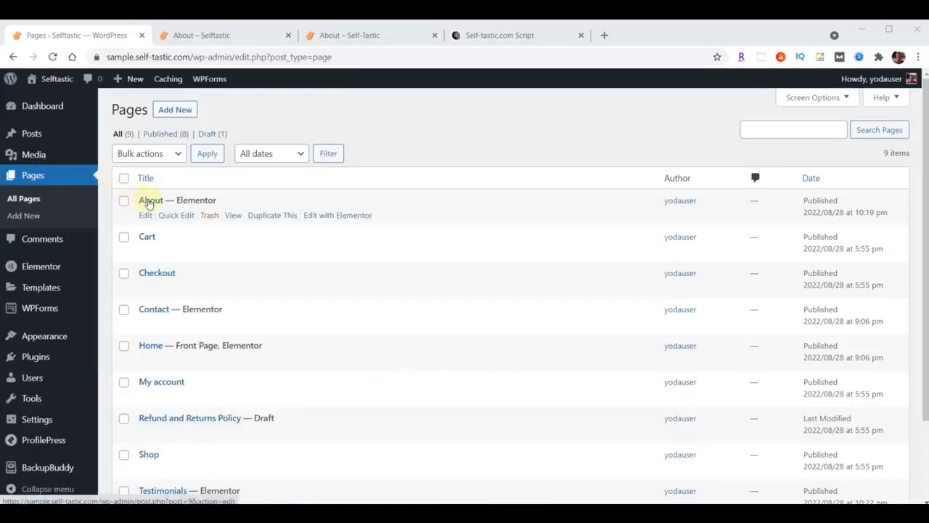
Duplicate About into a published page titled Gallery with slug gallery
left_click(268, 216)
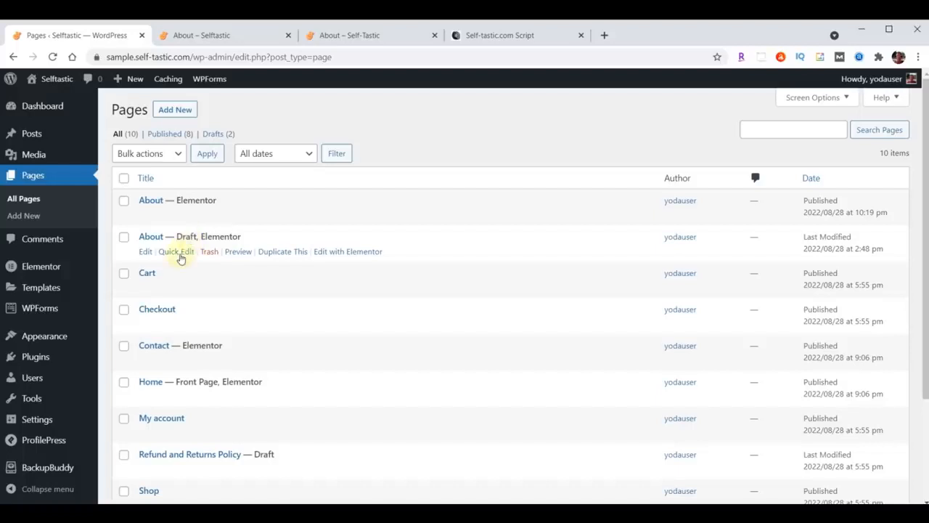
left_click(181, 256)
left_click_drag(166, 255, 261, 258)
type("Gallery")
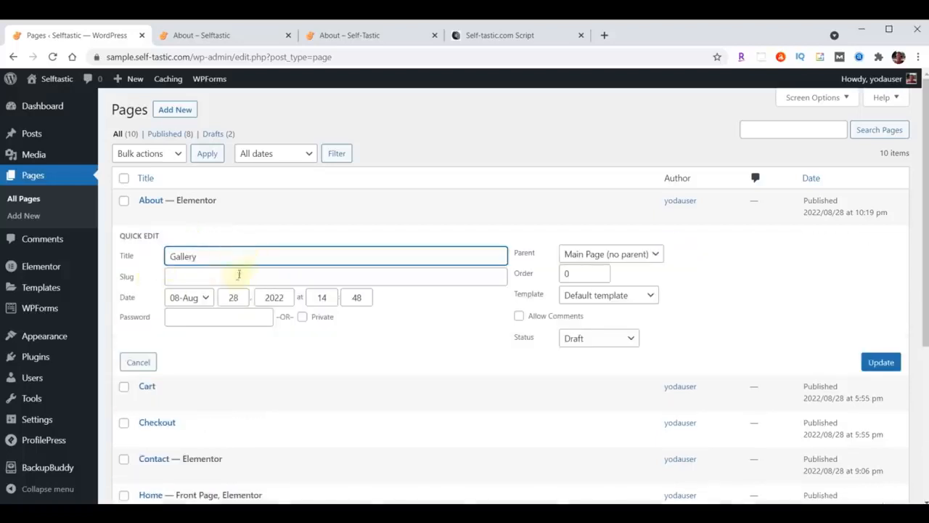
left_click(237, 276)
type("Gallery")
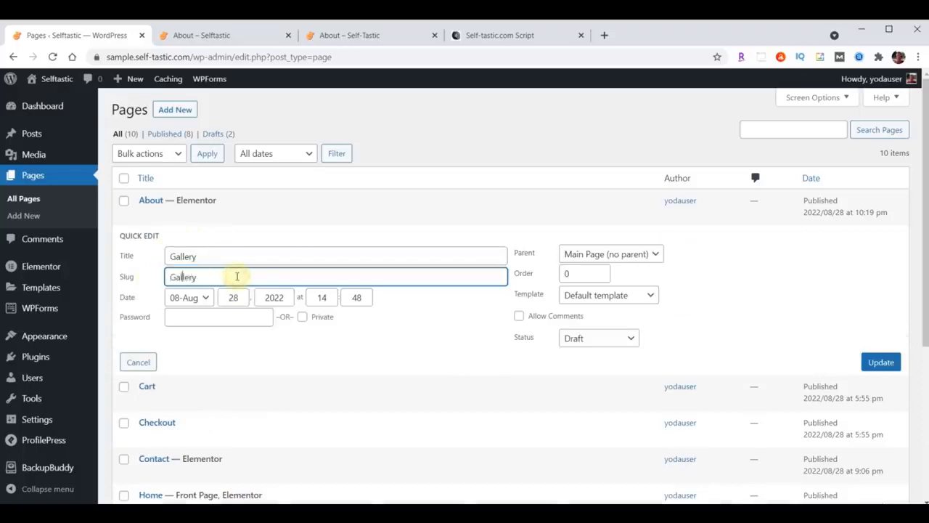
key("Delete")
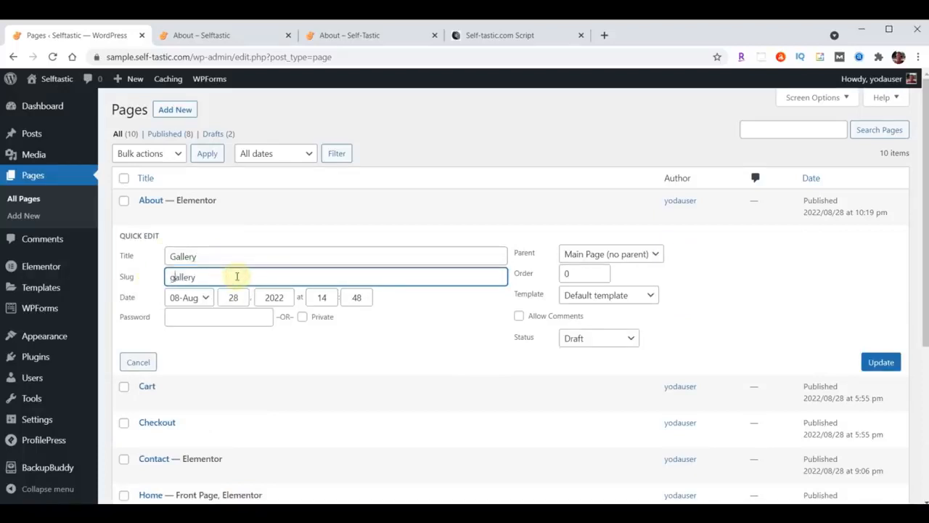
left_click(597, 340)
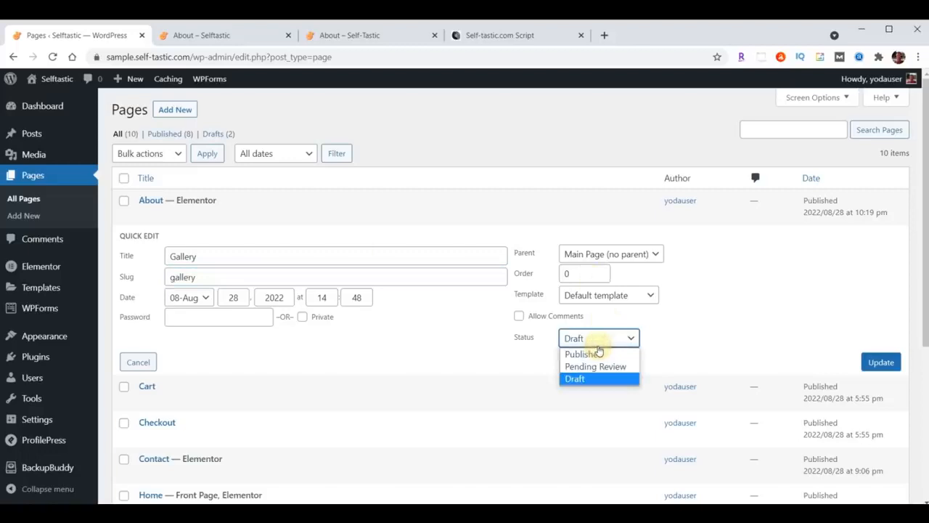
left_click(595, 354)
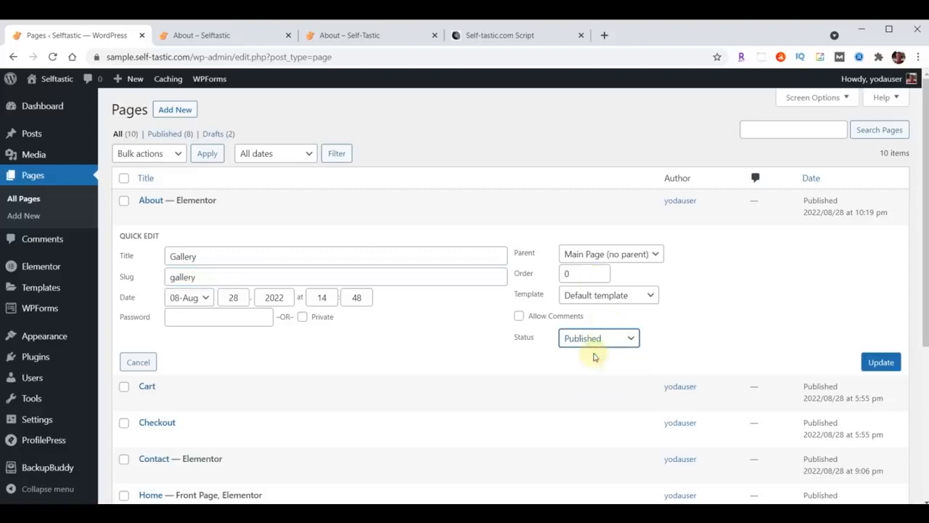
left_click(881, 363)
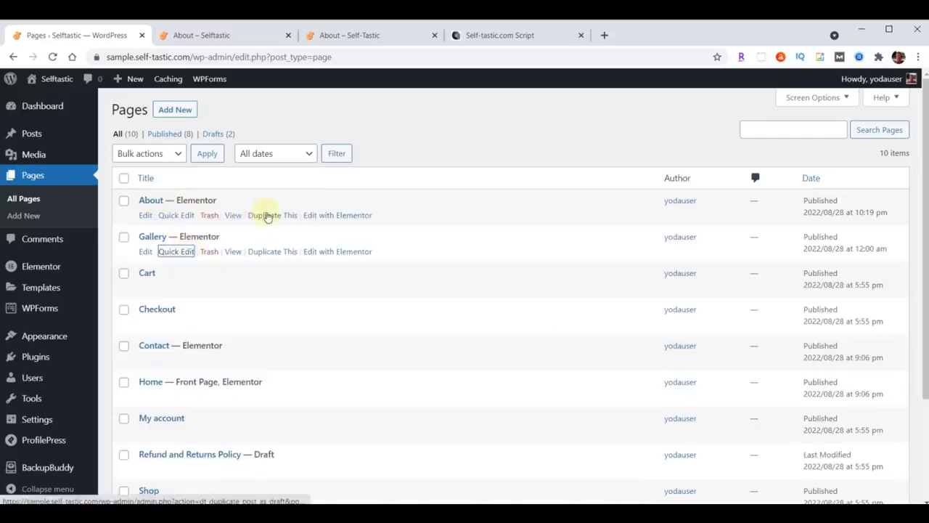
Duplicate About into a published page titled Blog with slug blog
left_click(268, 217)
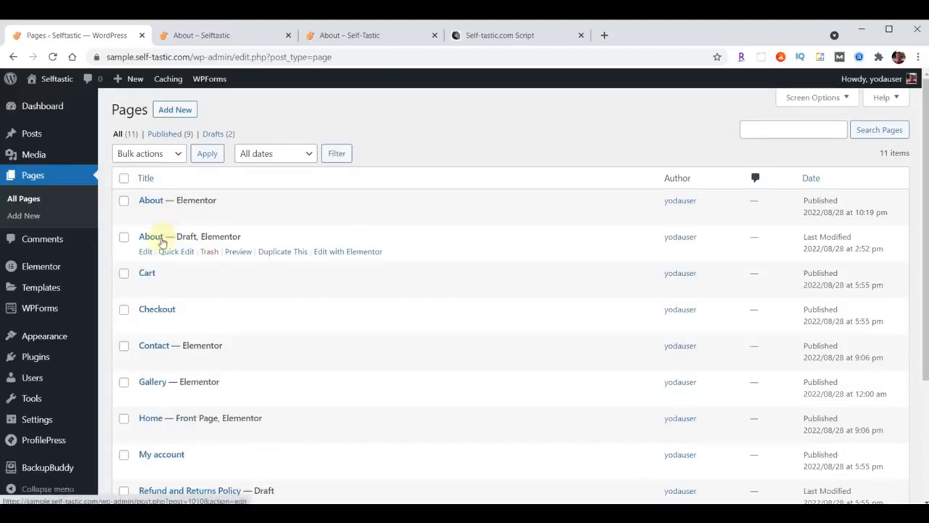
left_click(173, 253)
left_click_drag(211, 254, 161, 262)
type("Blog")
left_click(194, 278)
type("Blog")
key("BackSpace")
key("BackSpace")
key("BackSpace")
key("BackSpace")
type("blog")
left_click(591, 338)
left_click(591, 353)
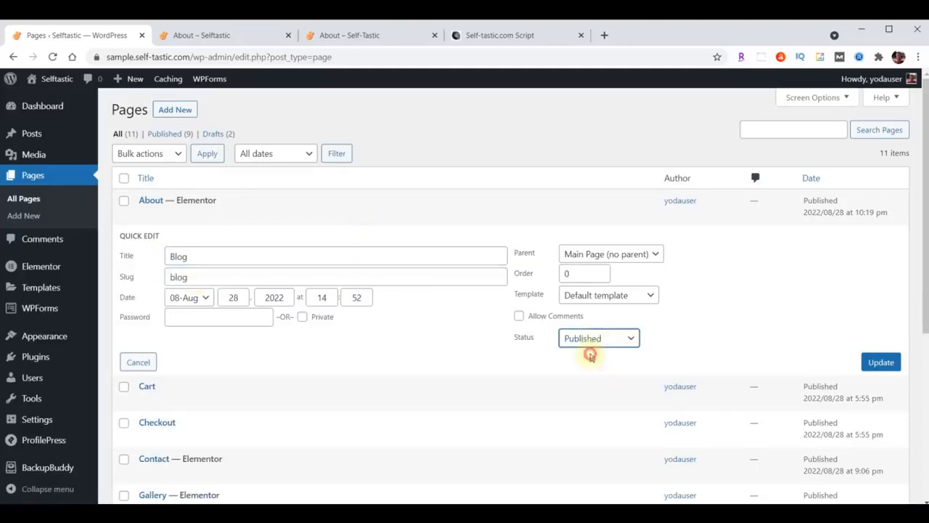
left_click(878, 364)
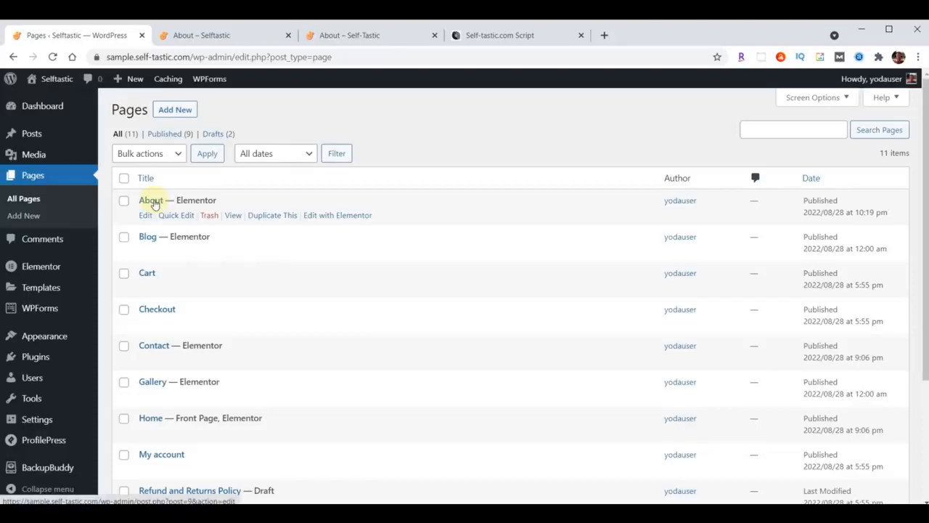
Duplicate About into a published page titled Services with slug services
left_click(268, 217)
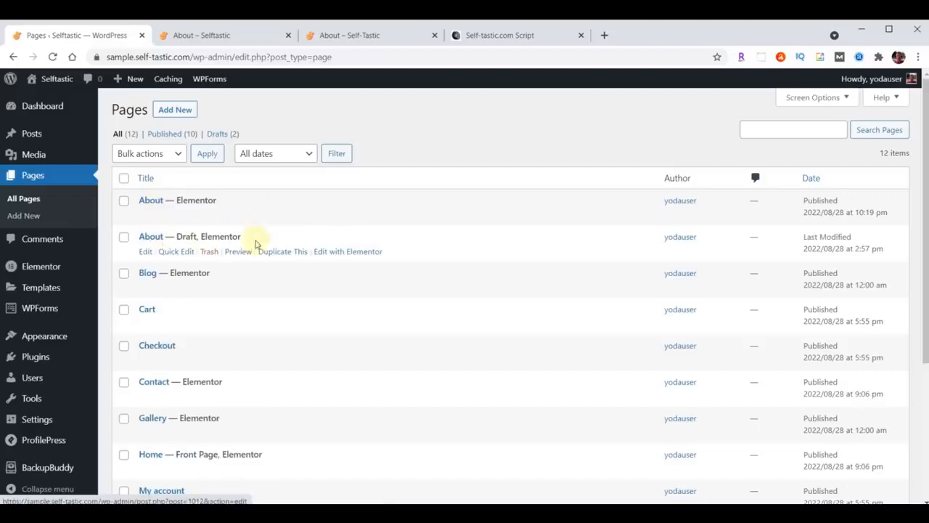
left_click(174, 252)
left_click_drag(207, 257, 128, 263)
type("Services")
left_click(193, 278)
type("Services")
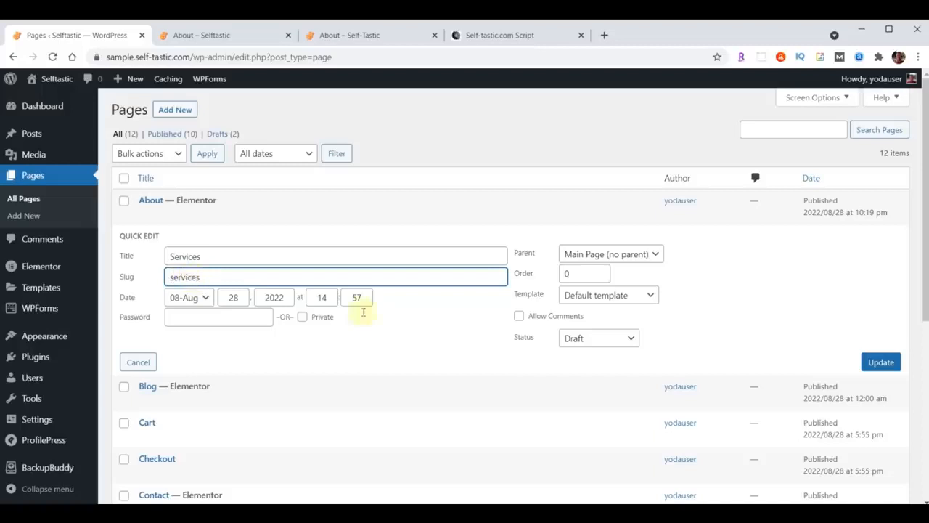
left_click(594, 340)
left_click(588, 354)
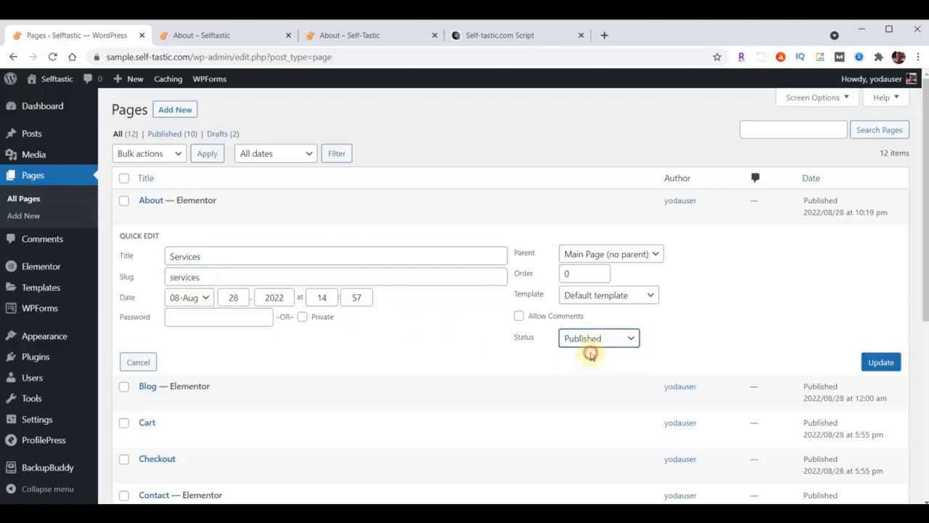
left_click(882, 363)
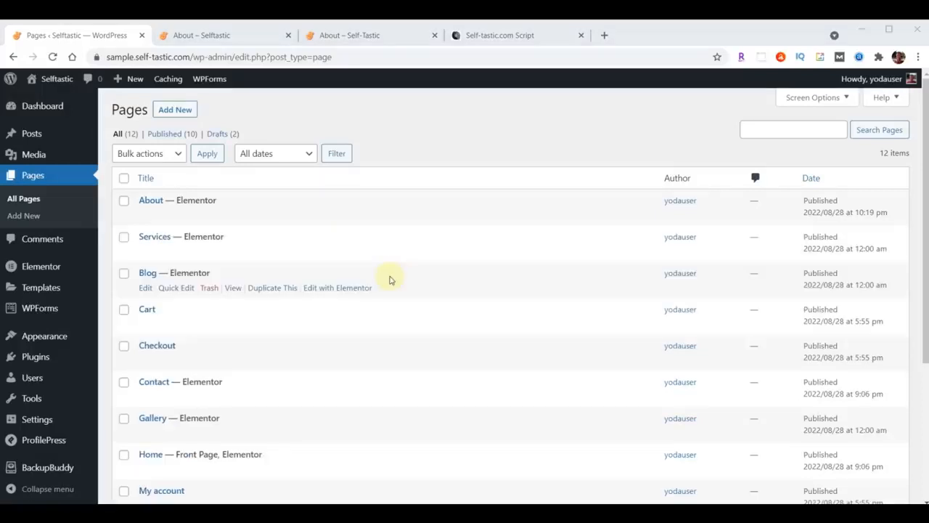
left_click(342, 35)
Review the live About header menu showing Gallery and Blog, then return to the Pages list
scroll(525, 259, "up", 10)
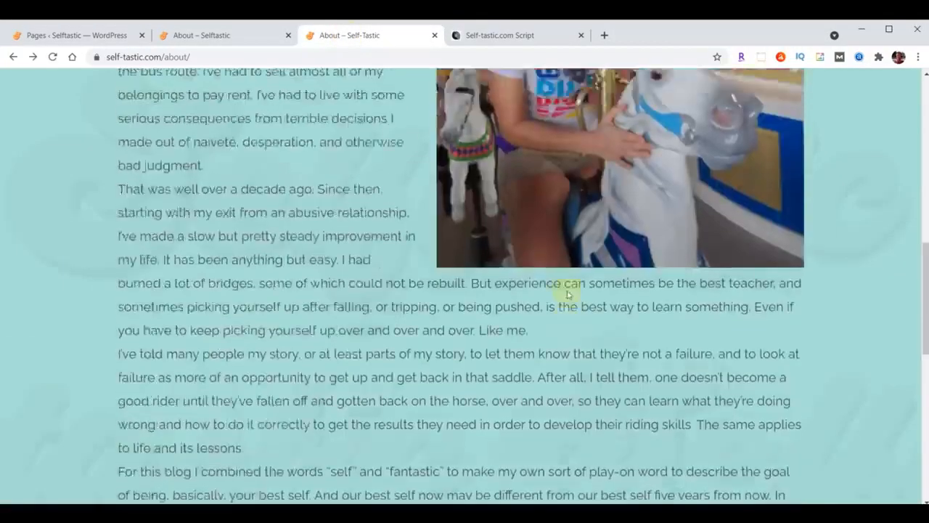
scroll(569, 293, "up", 10)
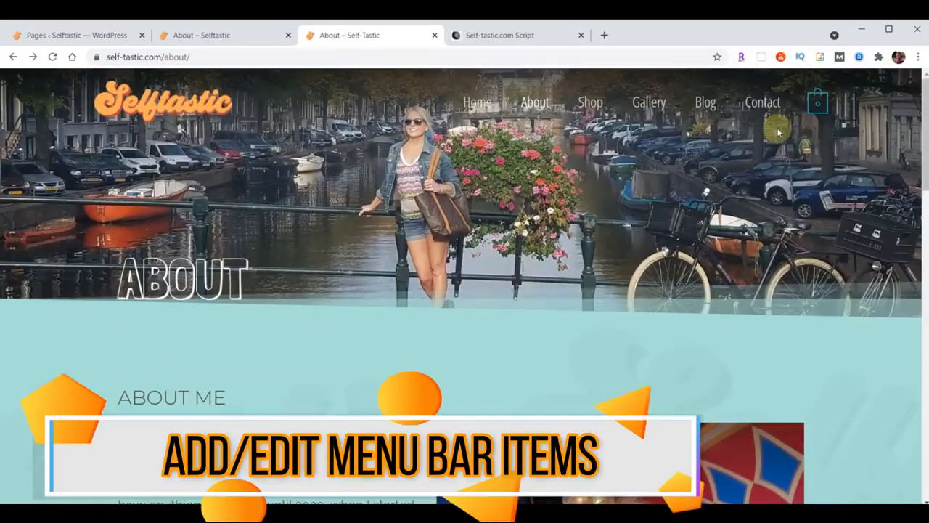
left_click(77, 36)
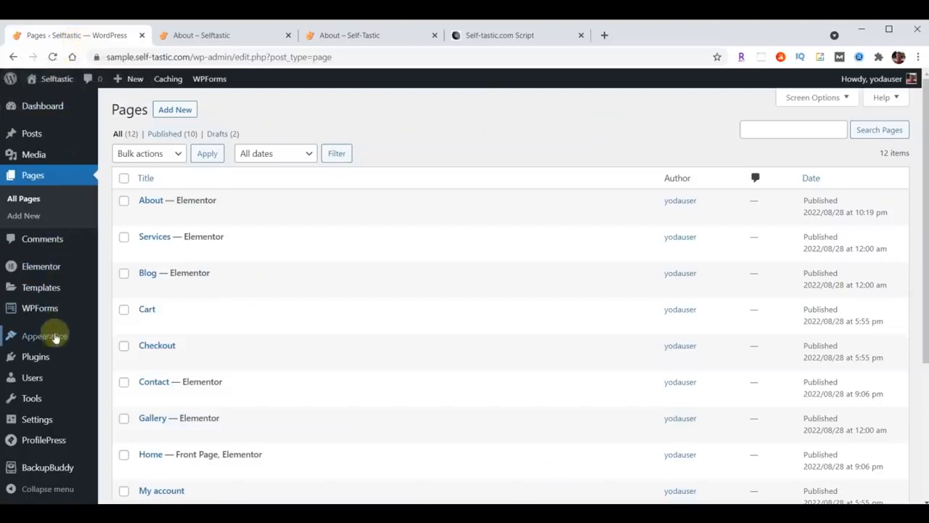
Delete the Testimonials item from the Primary Menu structure on the Menus screen
mouse_move(55, 337)
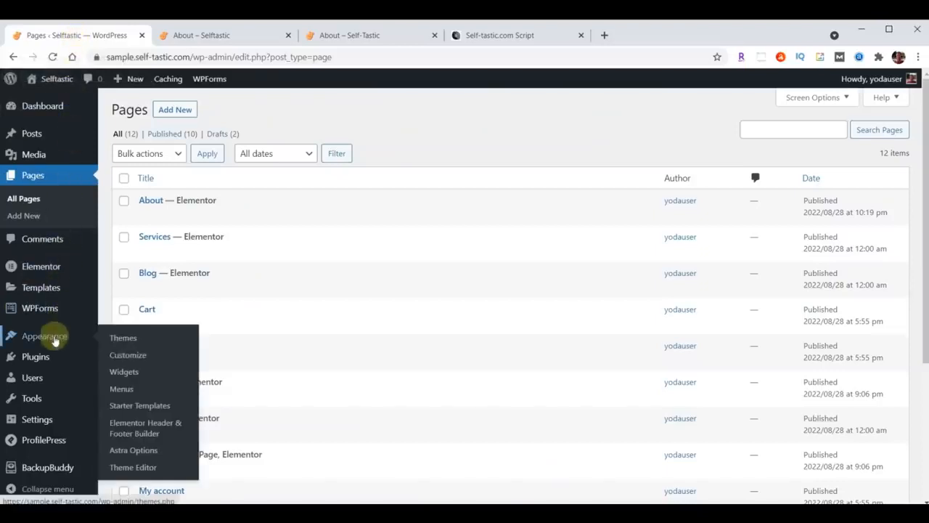
left_click(122, 390)
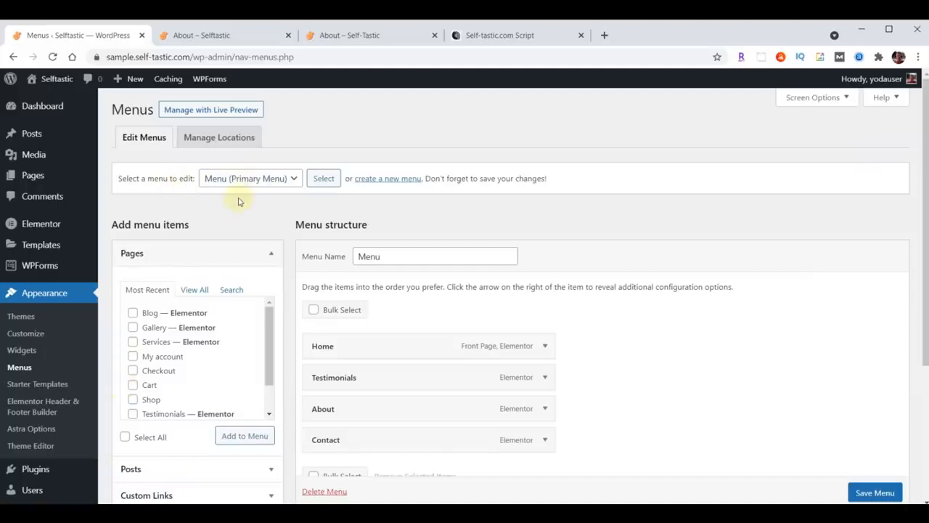
scroll(686, 335, "down", 1)
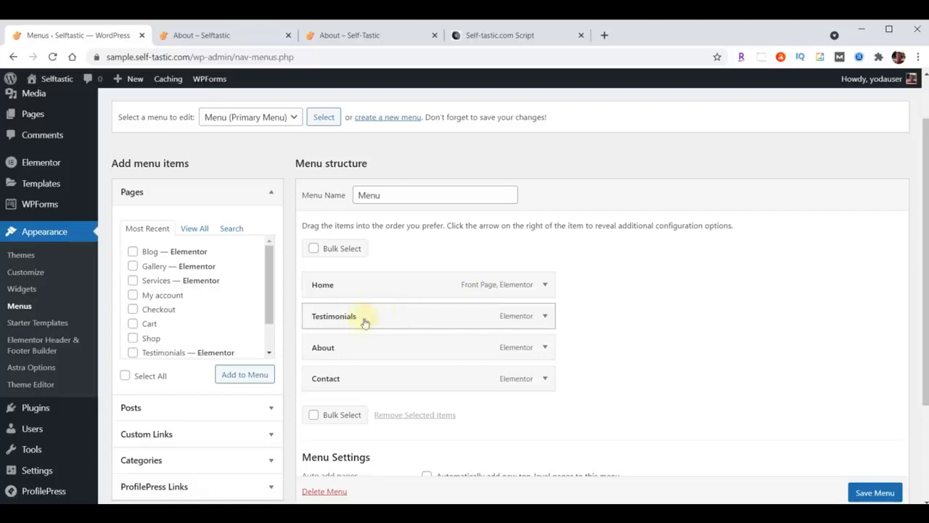
left_click(544, 319)
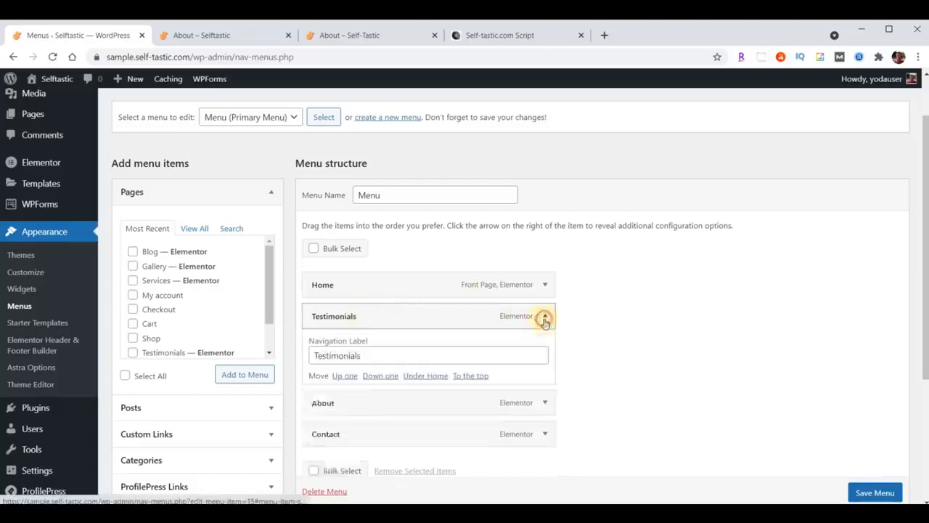
left_click(322, 428)
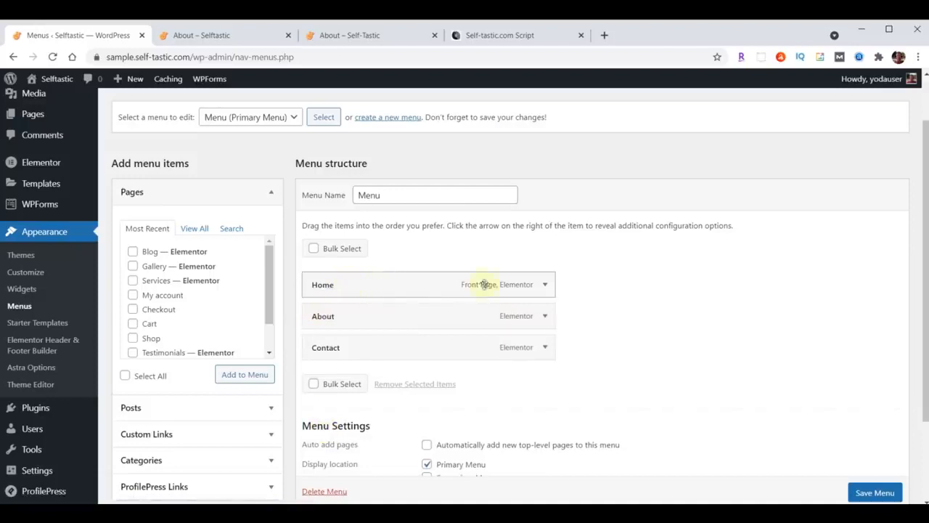
Add the Blog and Gallery pages to the Primary Menu
left_click(331, 37)
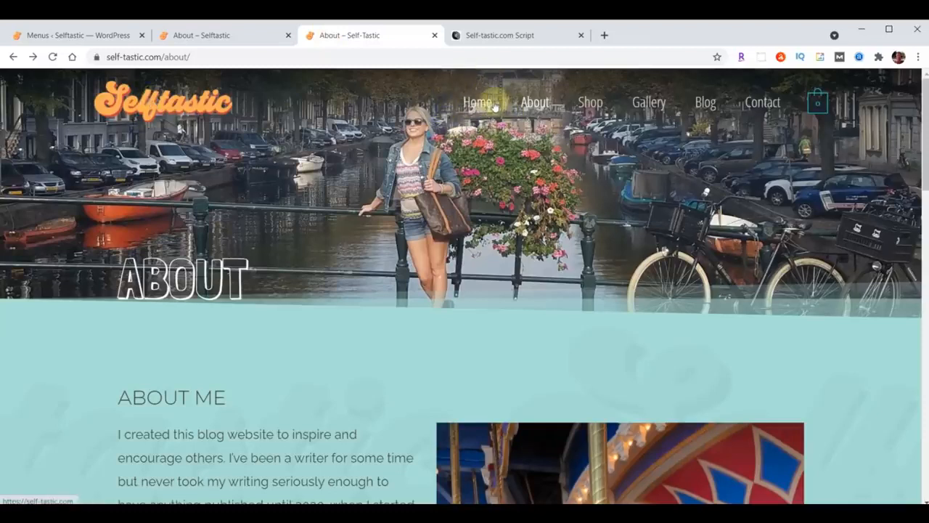
left_click(64, 34)
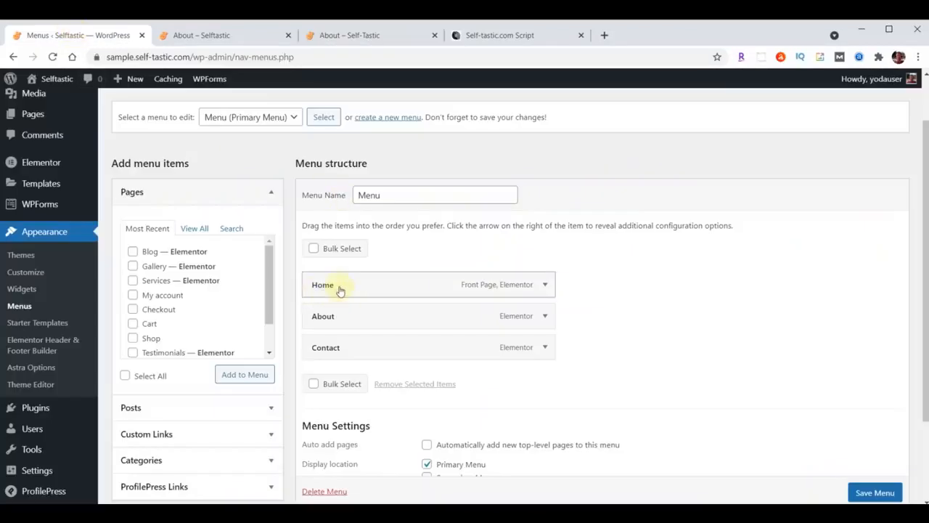
left_click(133, 252)
left_click(134, 267)
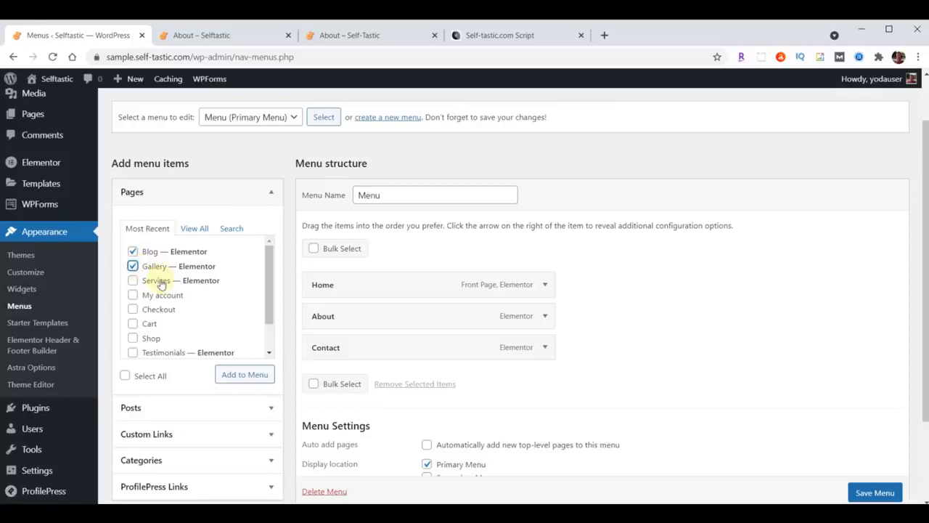
left_click(236, 378)
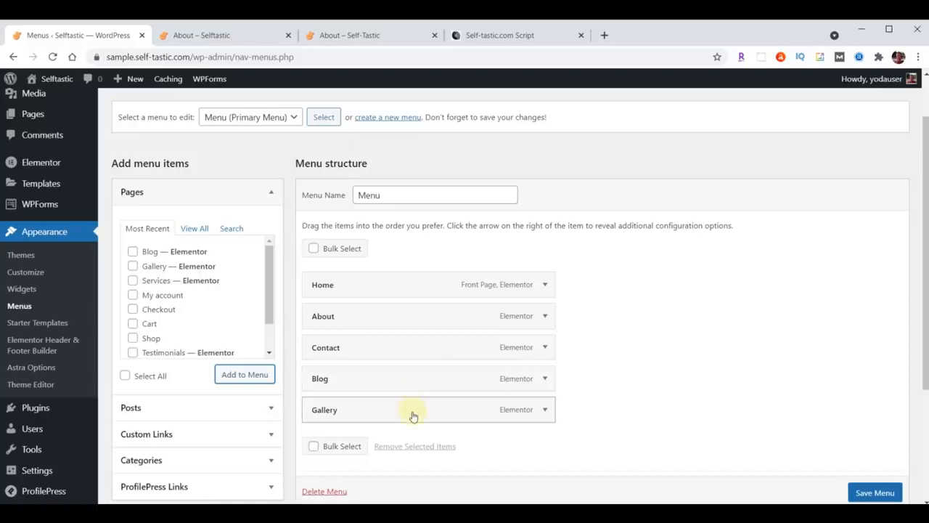
Reorder the menu to Home, About, Gallery, Blog, Contact and save it
left_click_drag(414, 416, 415, 351)
left_click_drag(395, 418, 384, 382)
scroll(675, 334, "down", 1)
scroll(675, 334, "down", 2)
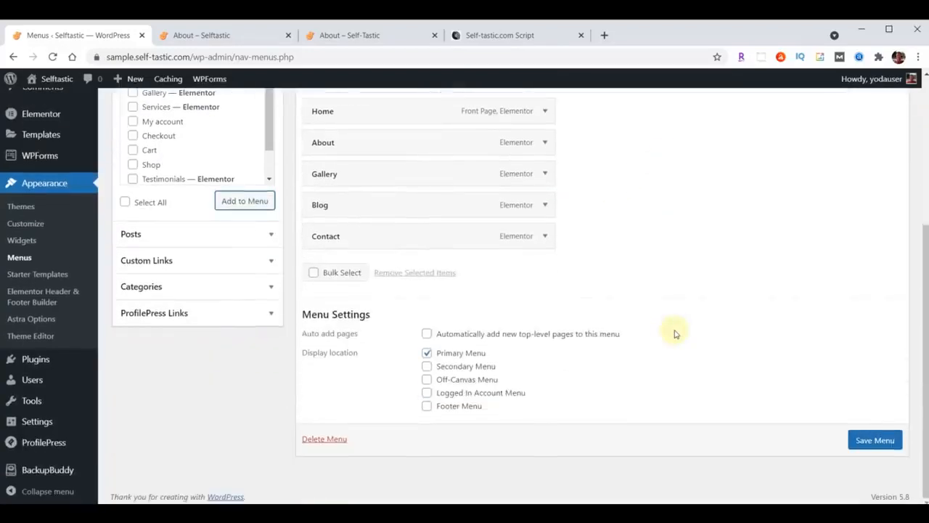
left_click(867, 442)
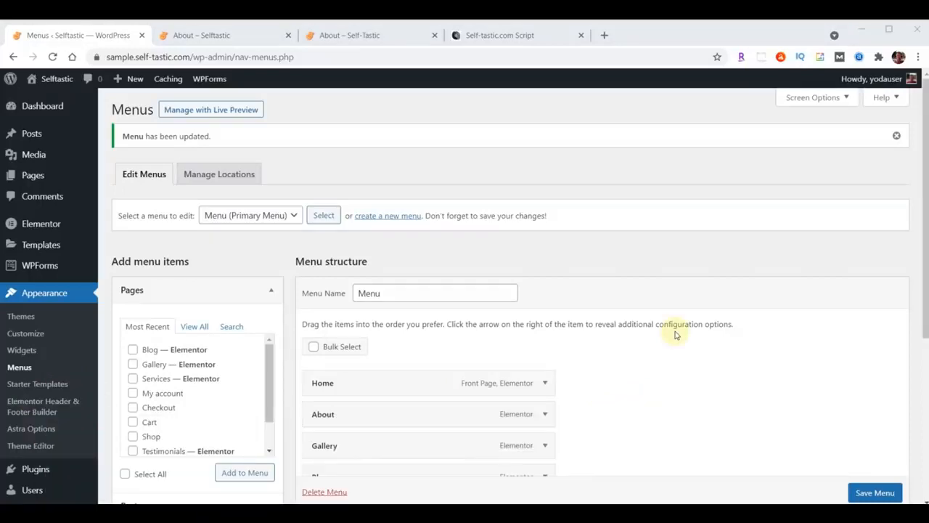
Open the Services page in Elementor from the All Pages list
left_click(31, 176)
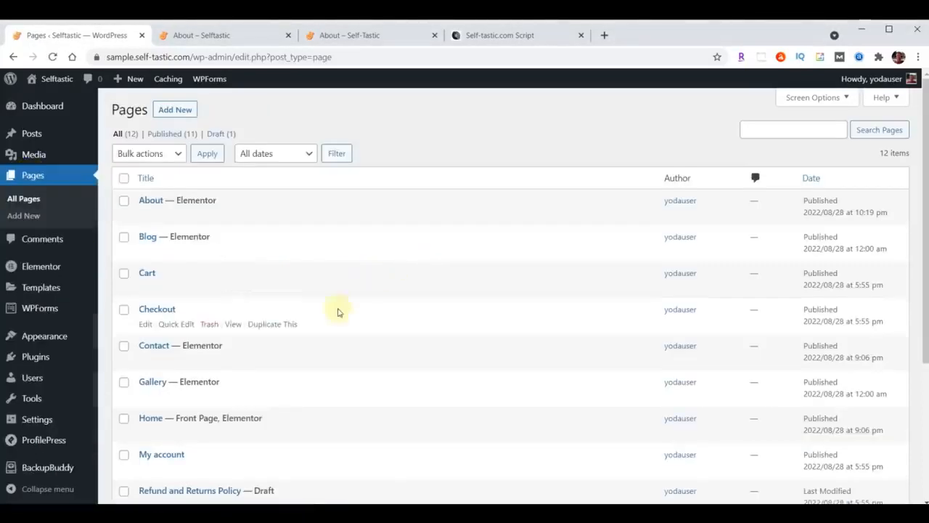
scroll(340, 309, "down", 3)
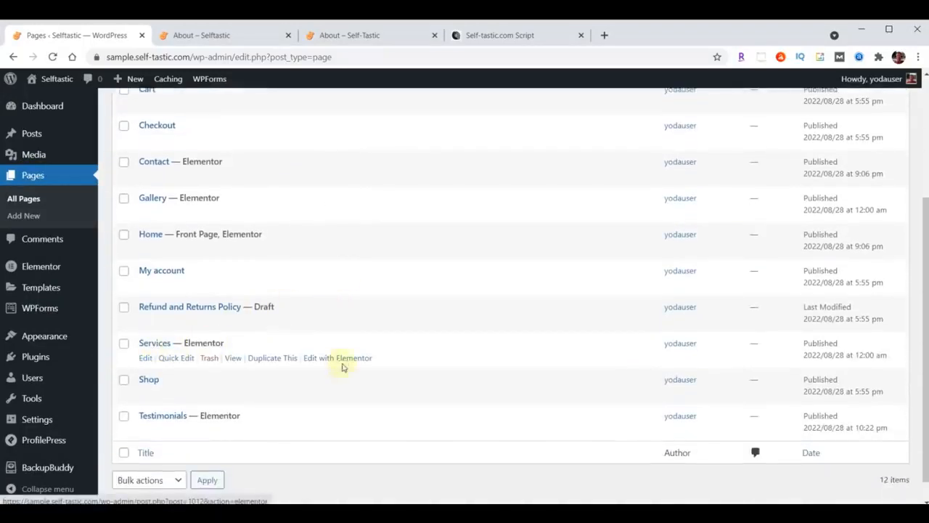
left_click(345, 358)
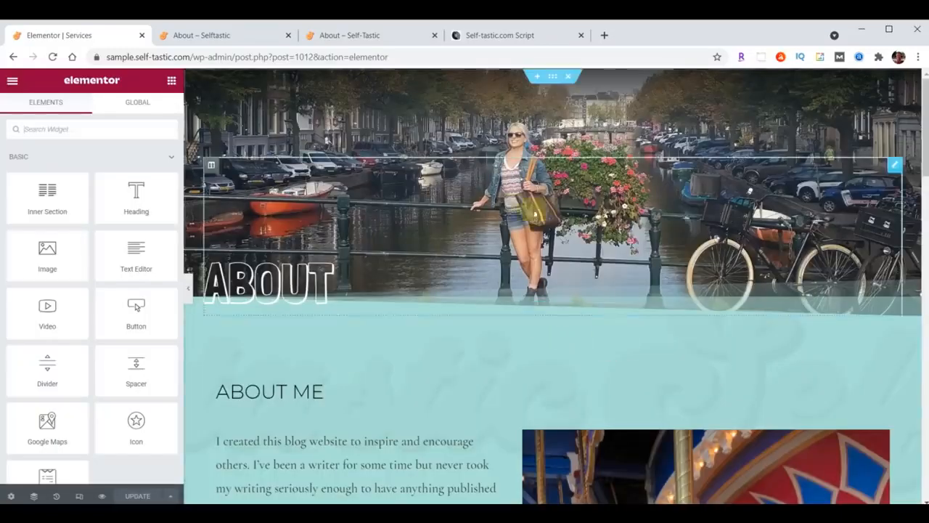
Delete the copied hero, About Me and Words of Wisdom sections, then open the template library
left_click(568, 77)
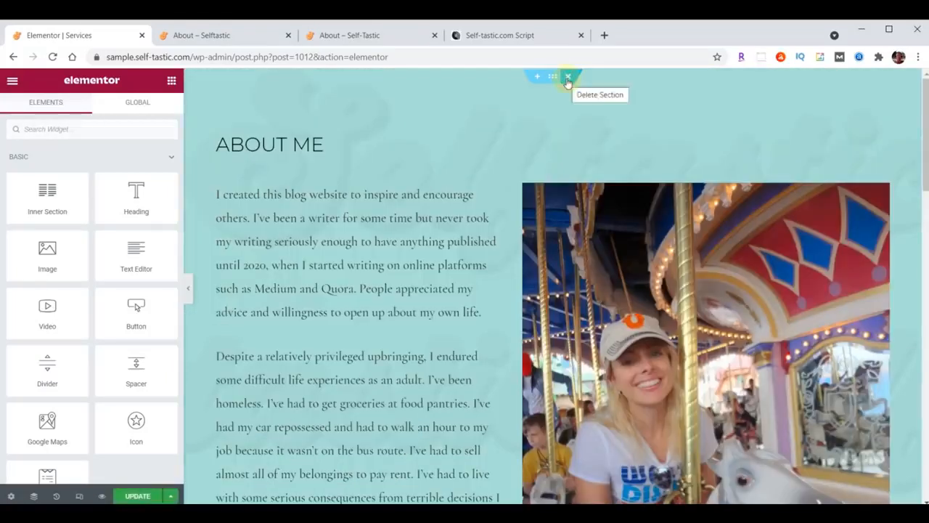
left_click(568, 78)
left_click(568, 78)
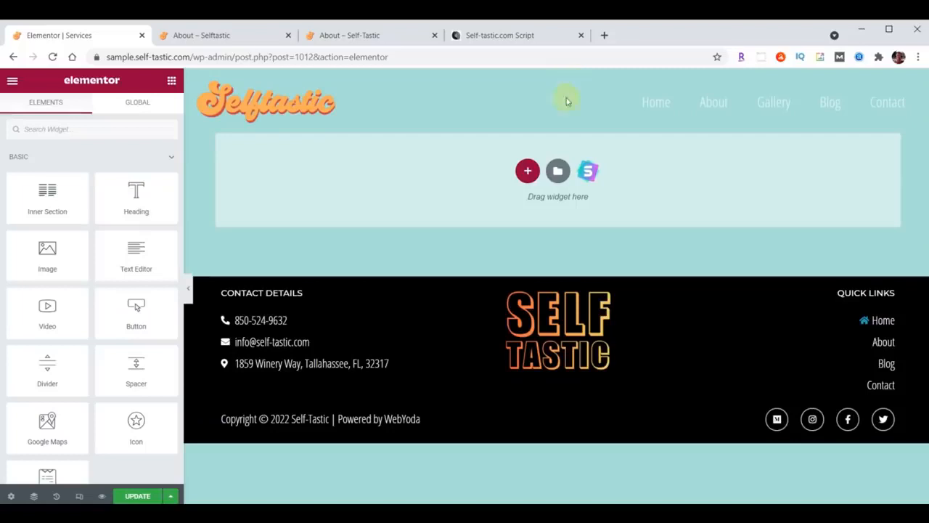
left_click(558, 171)
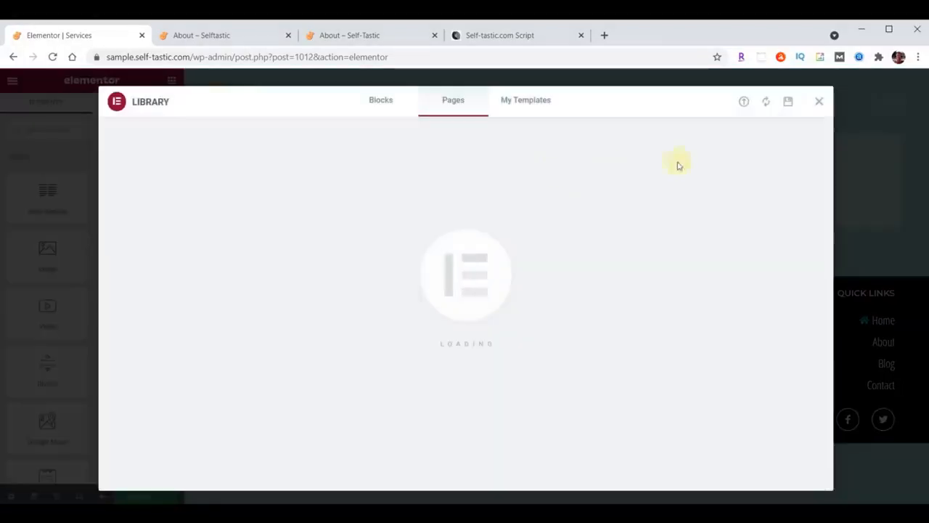
Import services-page.json and insert the Services Page template without its document settings
left_click(744, 102)
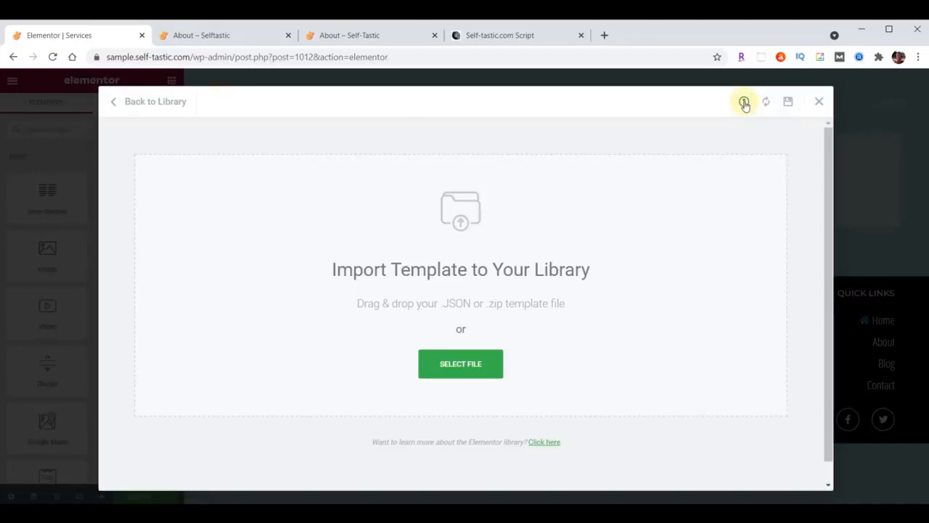
key("alt+Tab")
scroll(828, 303, "down", 15)
scroll(826, 303, "down", 10)
left_click_drag(723, 390, 404, 314)
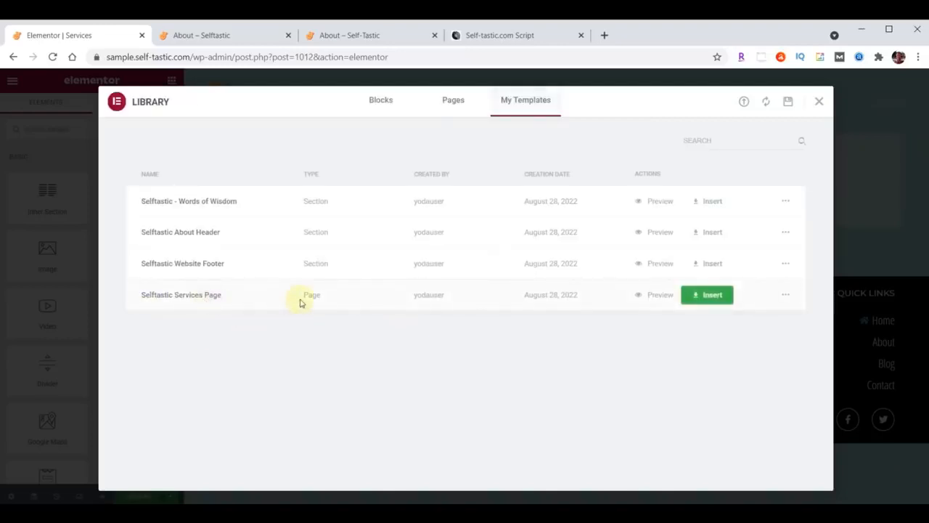
left_click(709, 295)
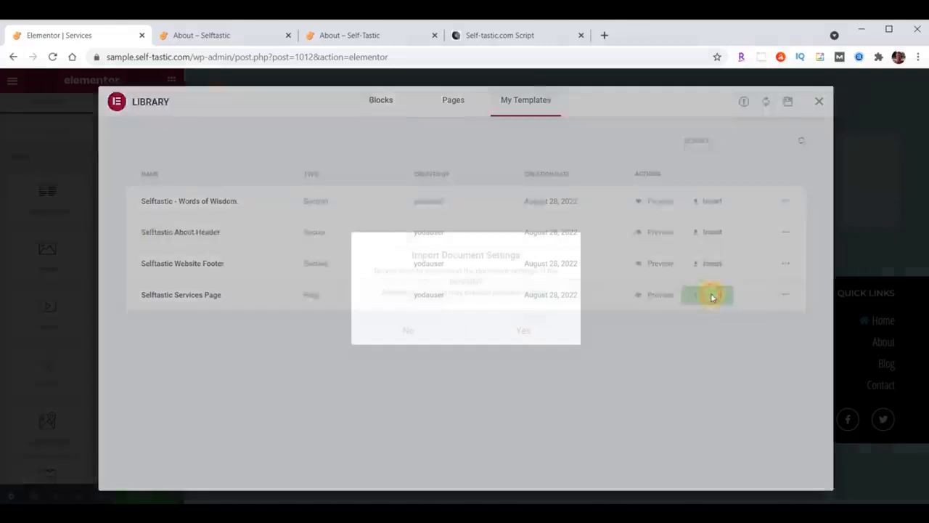
left_click(409, 331)
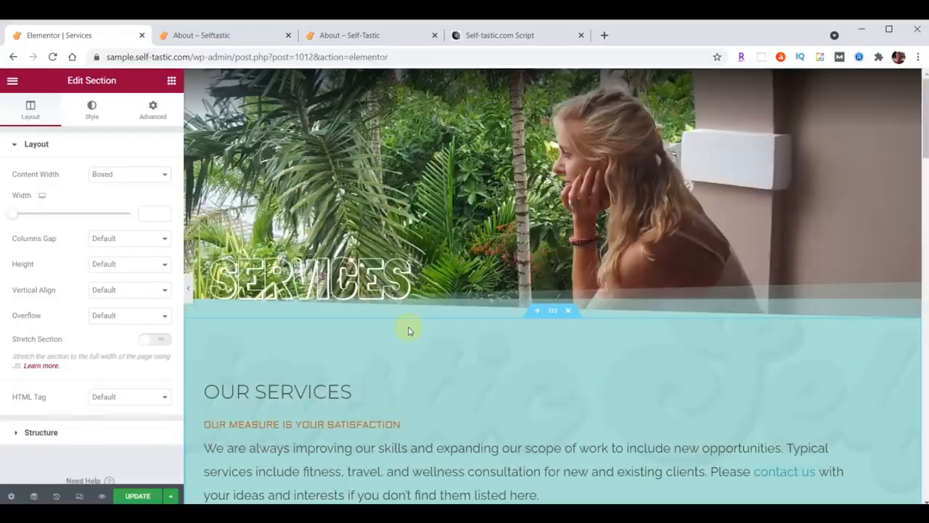
Update the Services page and exit Elementor to the dashboard
scroll(409, 330, "down", 12)
scroll(409, 330, "down", 12)
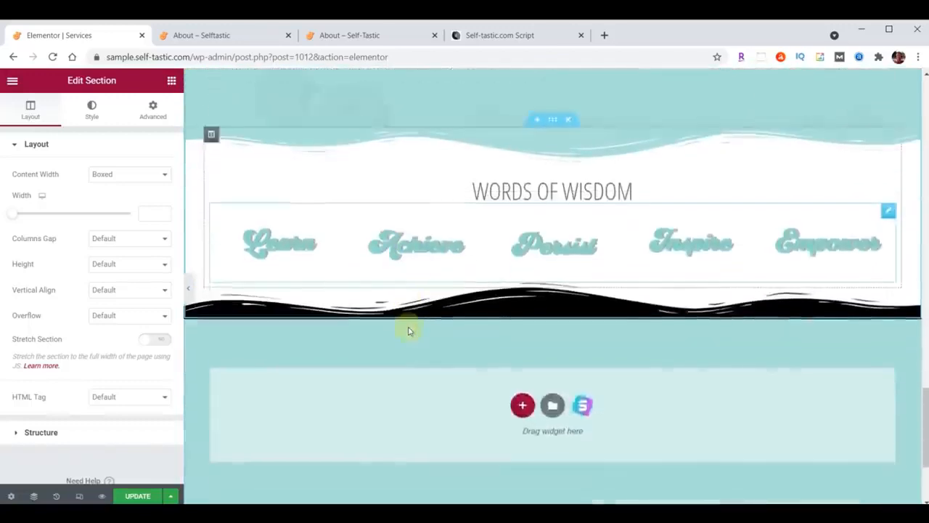
left_click(138, 496)
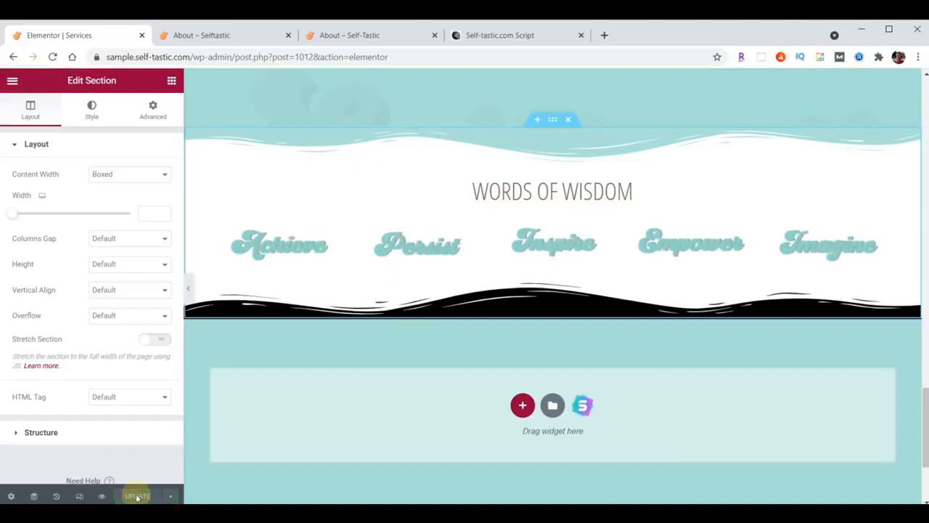
left_click(14, 82)
left_click(91, 290)
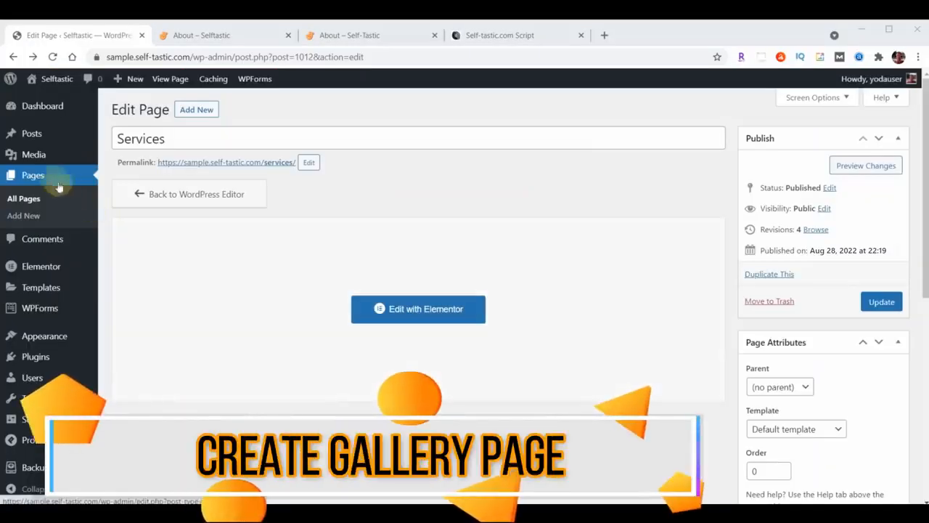
Open the Gallery page in Elementor and retitle its ABOUT hero heading to Gallery
left_click(31, 175)
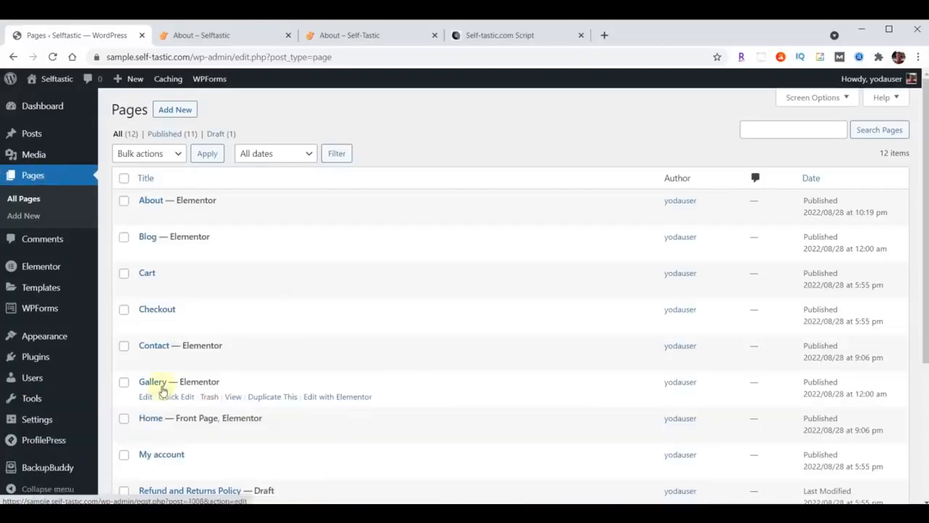
left_click(339, 398)
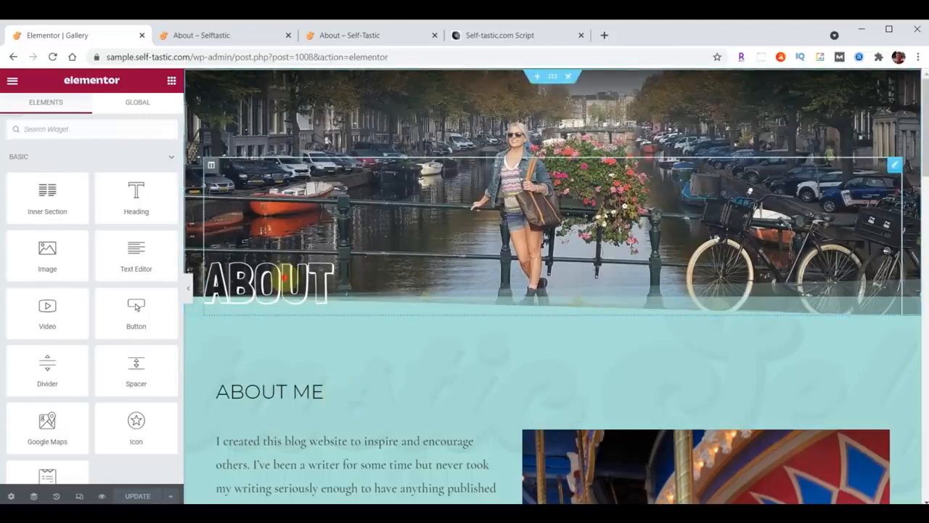
left_click(331, 284)
double_click(50, 188)
type("Gallery")
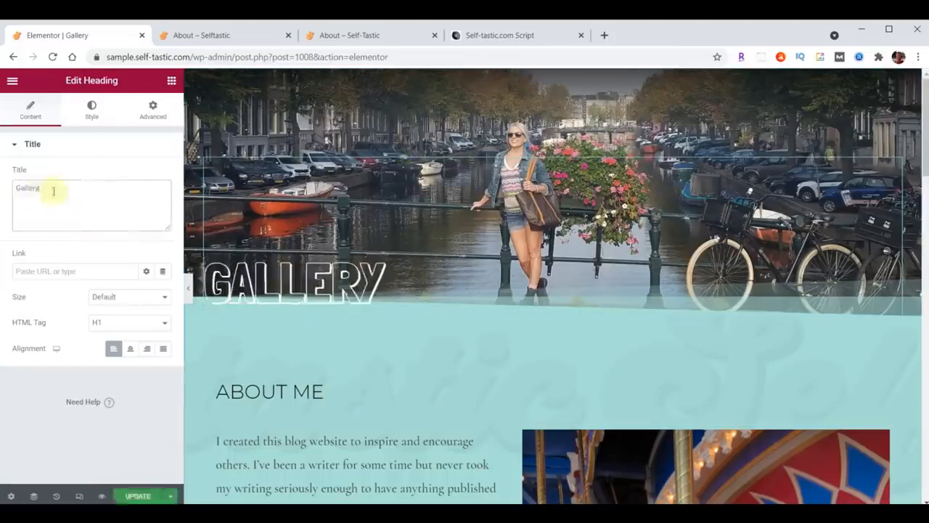
mouse_move(531, 152)
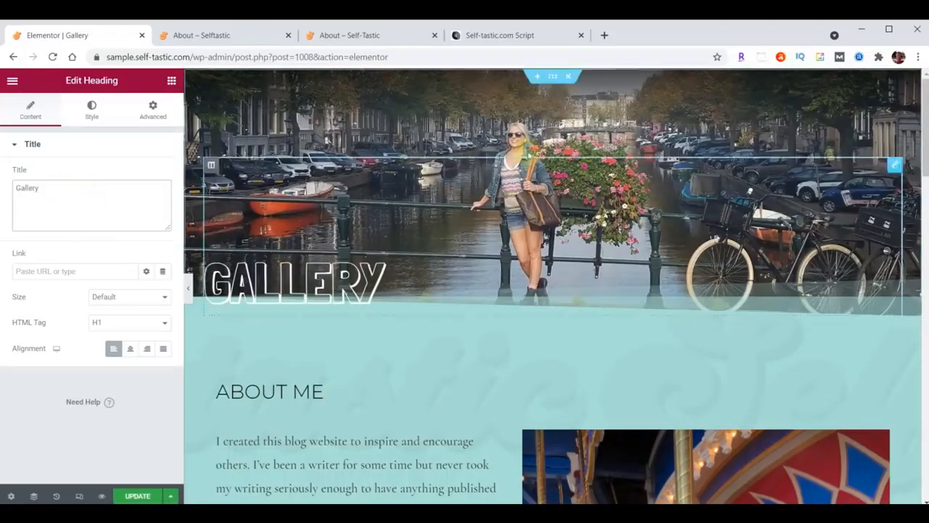
left_click(554, 78)
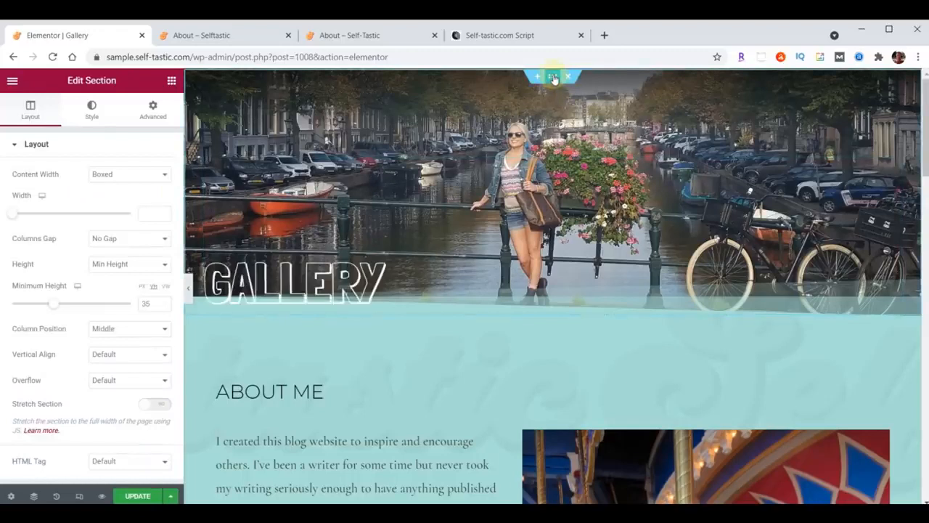
Upload header-gallery.jpg and set it as the hero section's background image
left_click(91, 107)
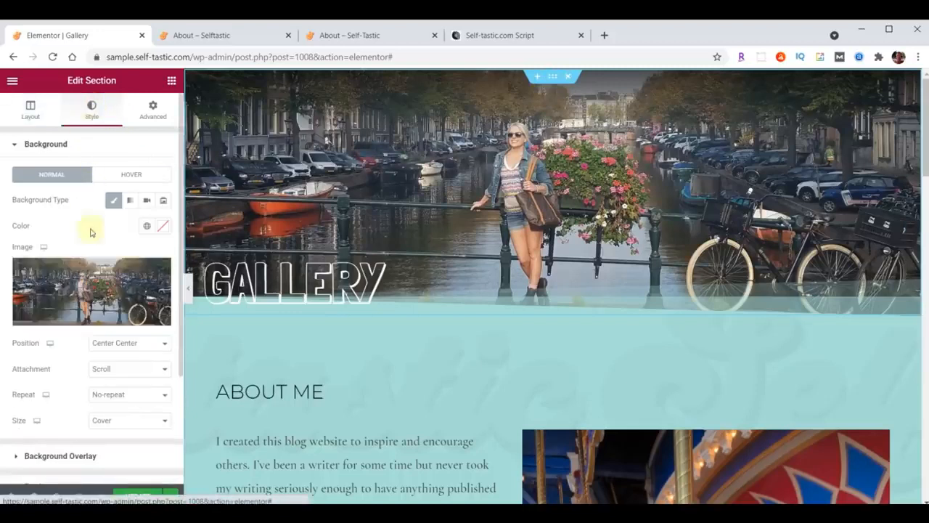
left_click(83, 292)
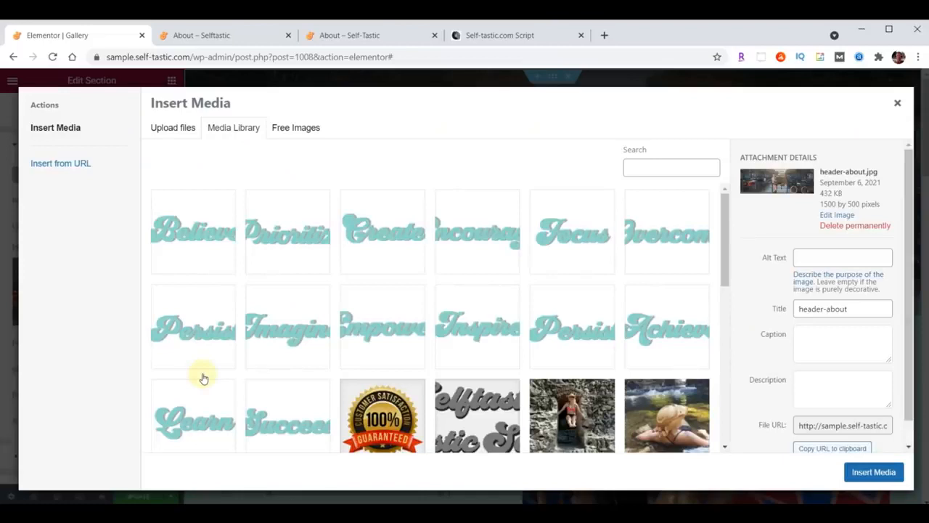
key("alt+Tab")
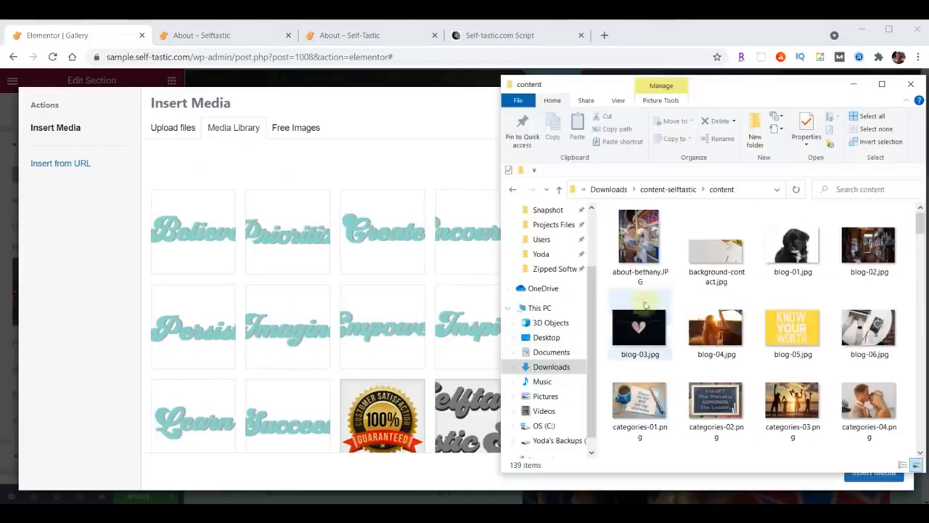
scroll(835, 247, "down", 3)
scroll(844, 254, "down", 6)
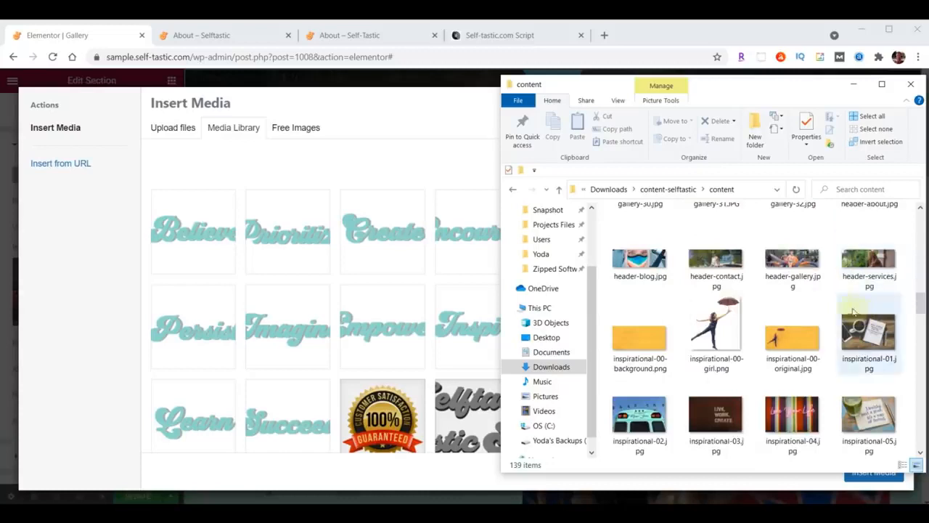
left_click_drag(799, 260, 307, 263)
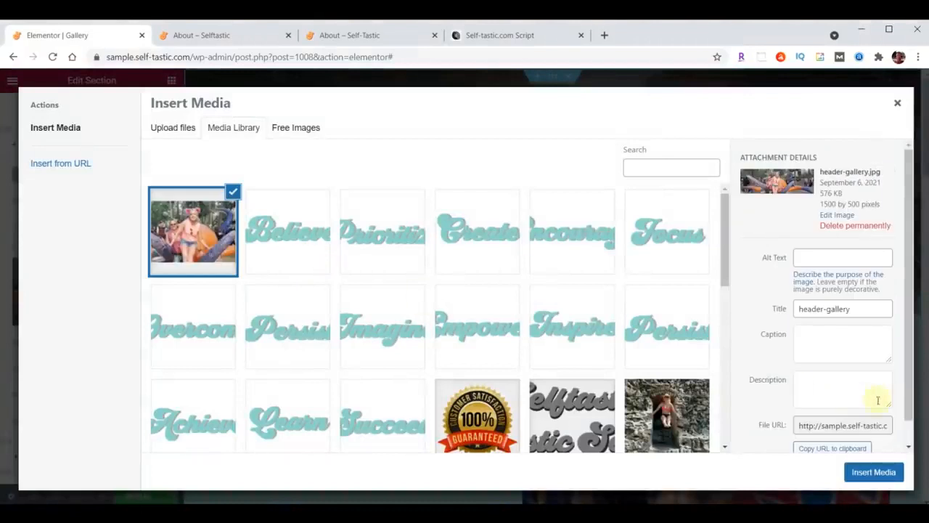
left_click(882, 472)
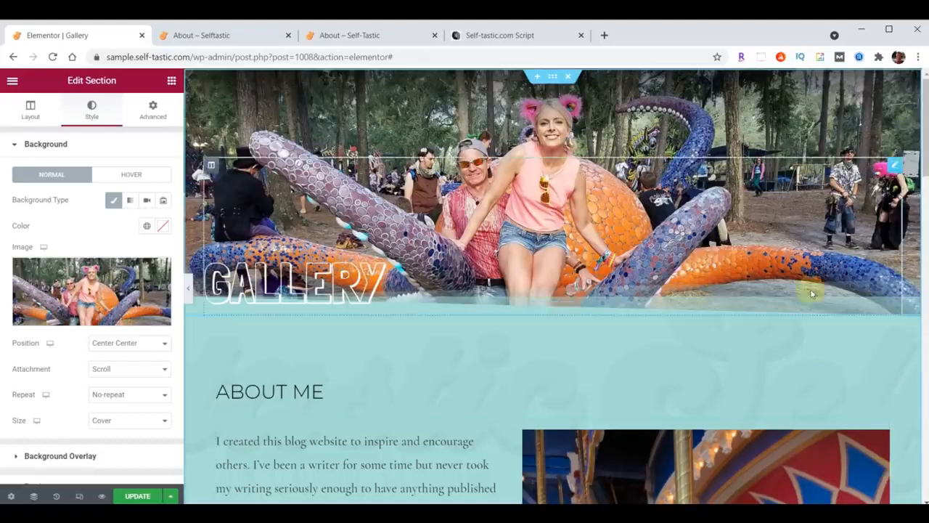
scroll(697, 282, "down", 1)
scroll(698, 283, "down", 2)
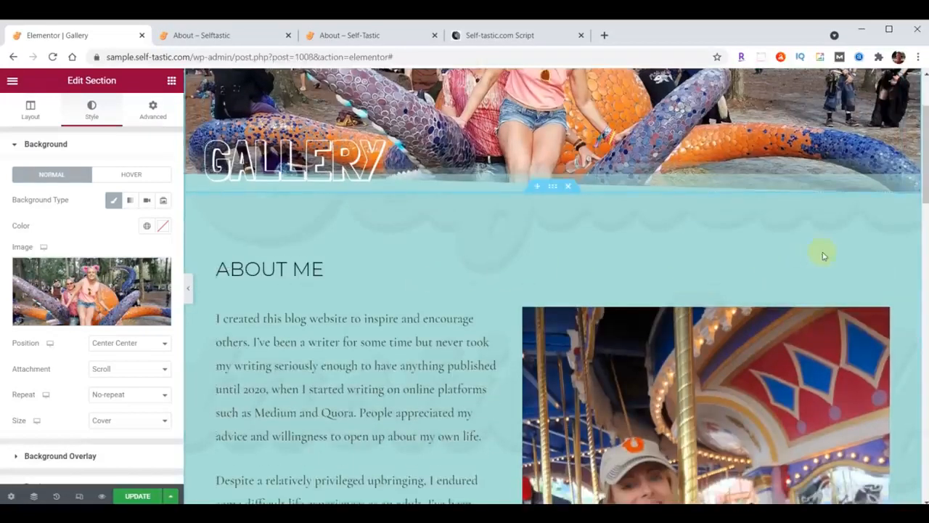
Delete the ABOUT ME heading and the about text block from the teal section
right_click(880, 265)
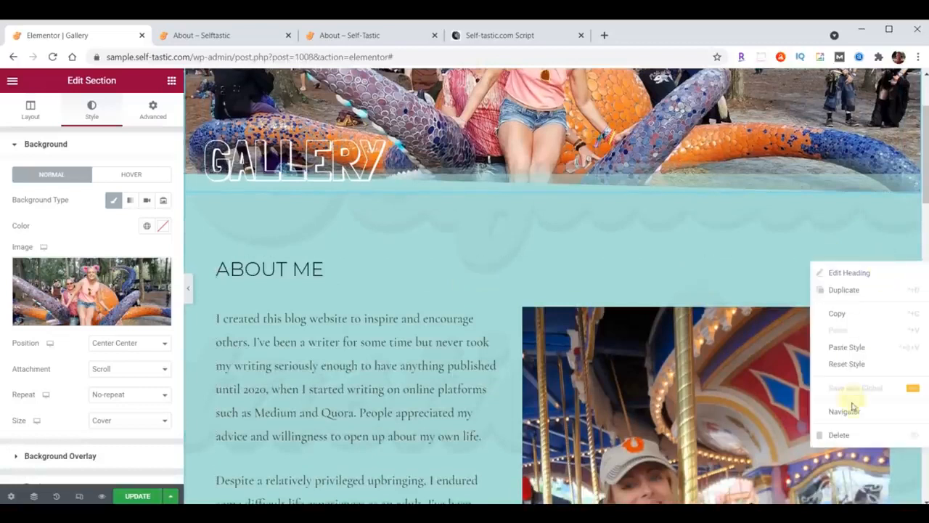
left_click(846, 434)
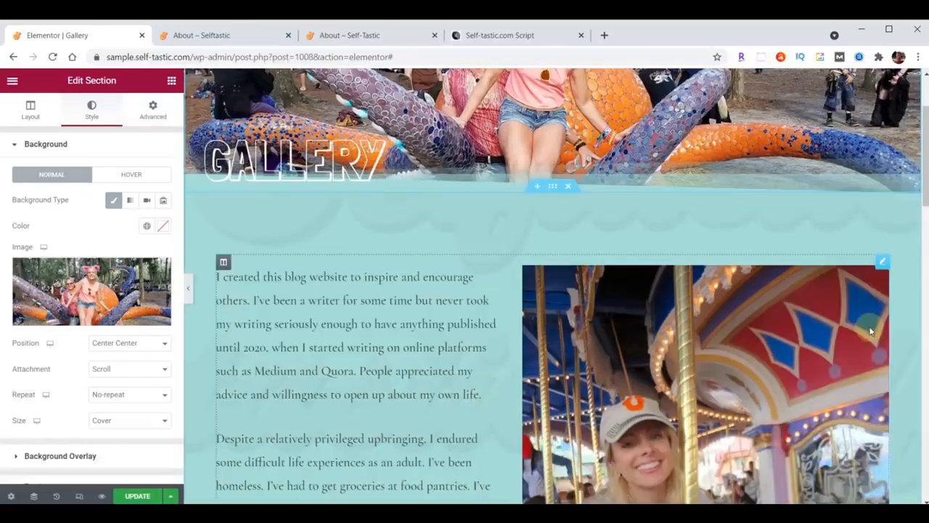
right_click(880, 263)
left_click(839, 438)
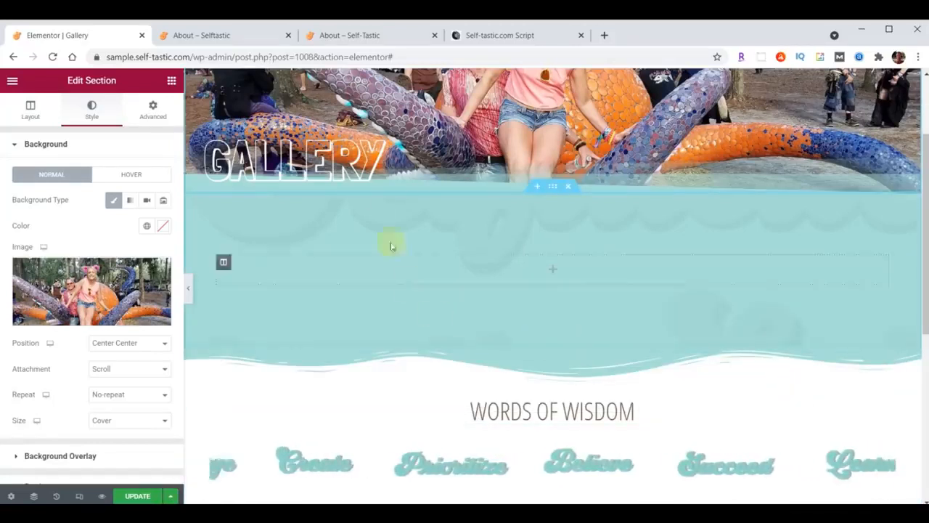
Search widgets for 'gallery' and add a Basic Gallery to the teal section
left_click(171, 81)
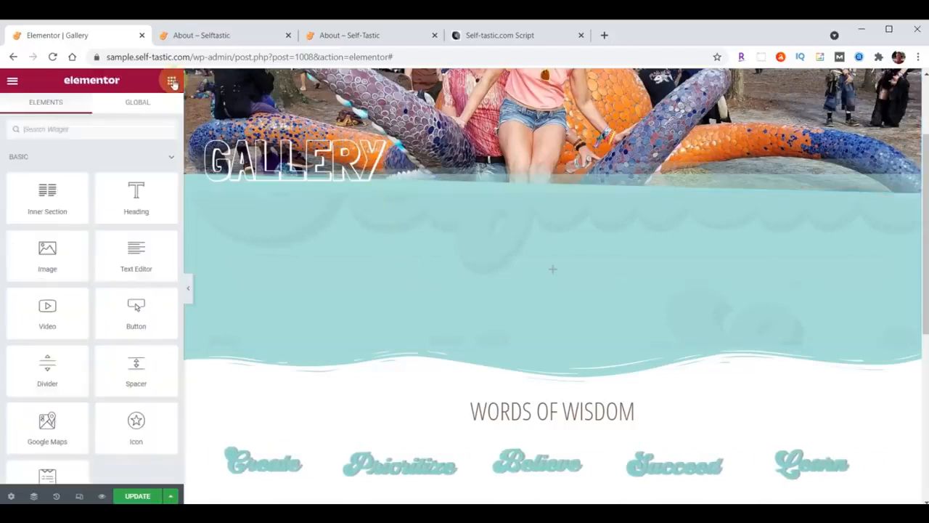
left_click(80, 125)
type("gallery")
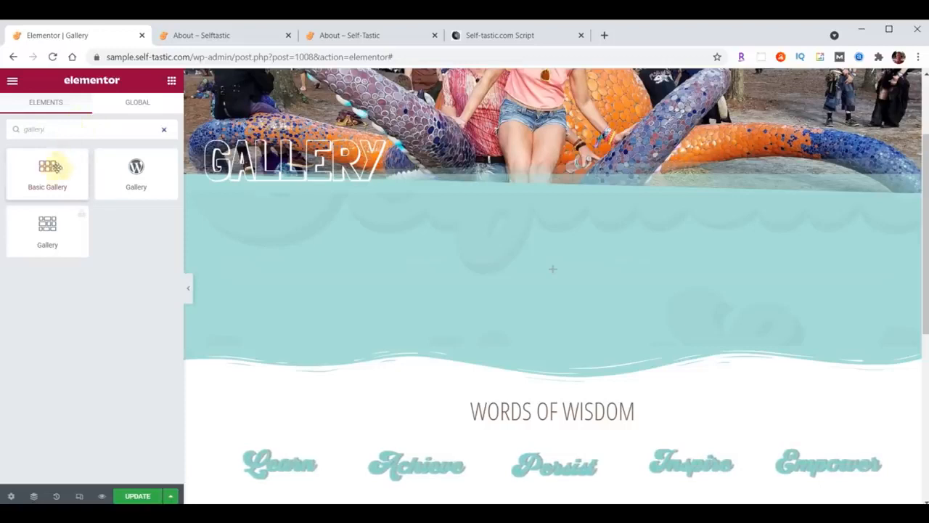
left_click_drag(49, 169, 558, 266)
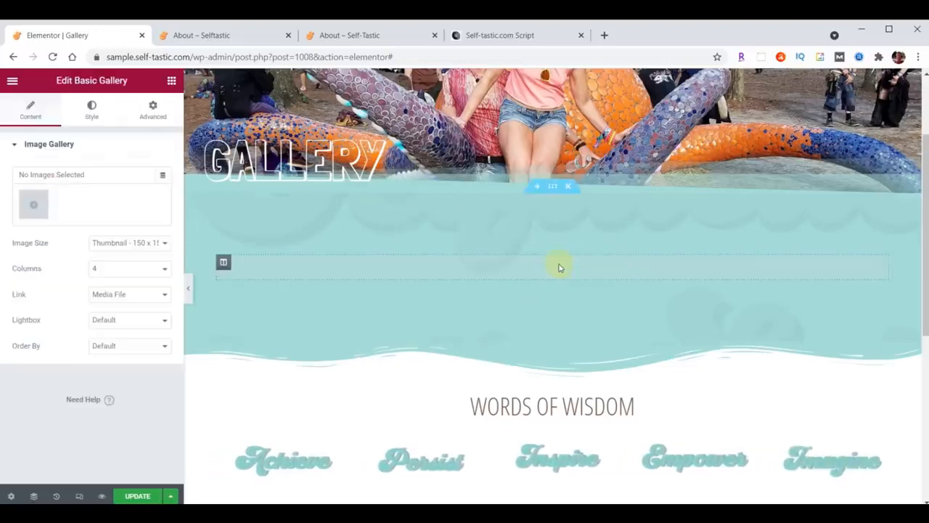
Upload gallery-01.jpg through gallery-32.jpg and insert them as the gallery's images
left_click(38, 204)
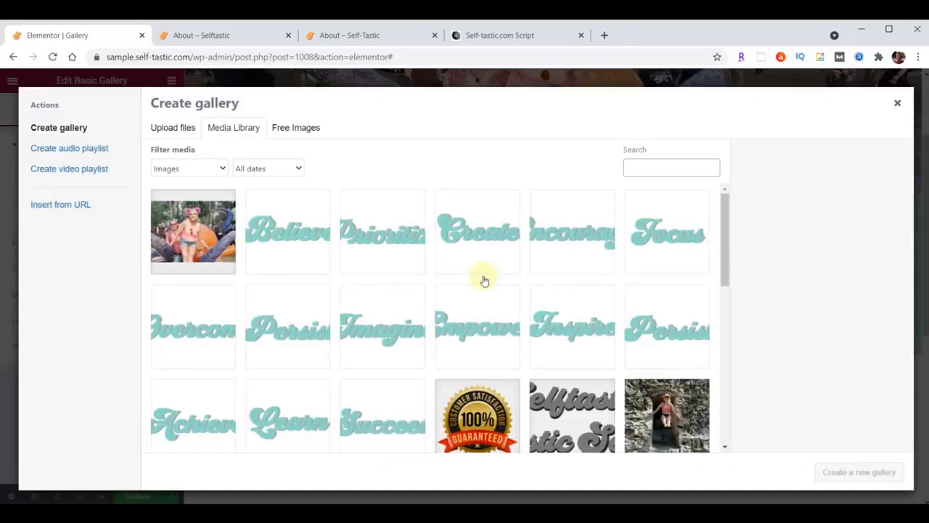
key("alt+Tab")
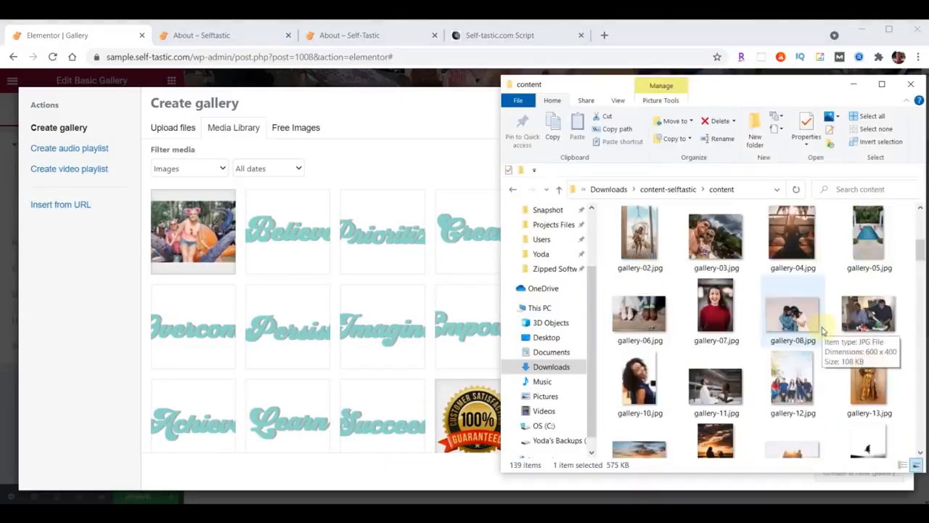
scroll(824, 330, "up", 2)
left_click(859, 294)
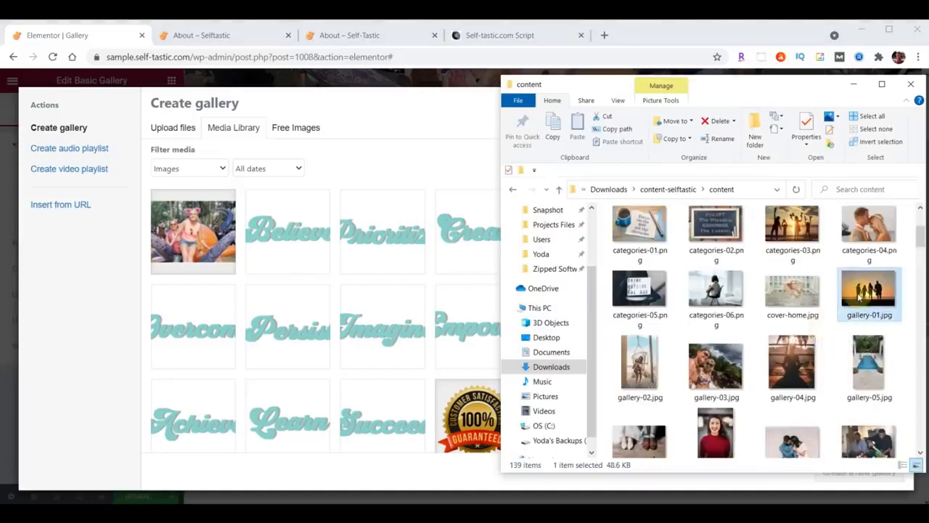
scroll(859, 294, "down", 5)
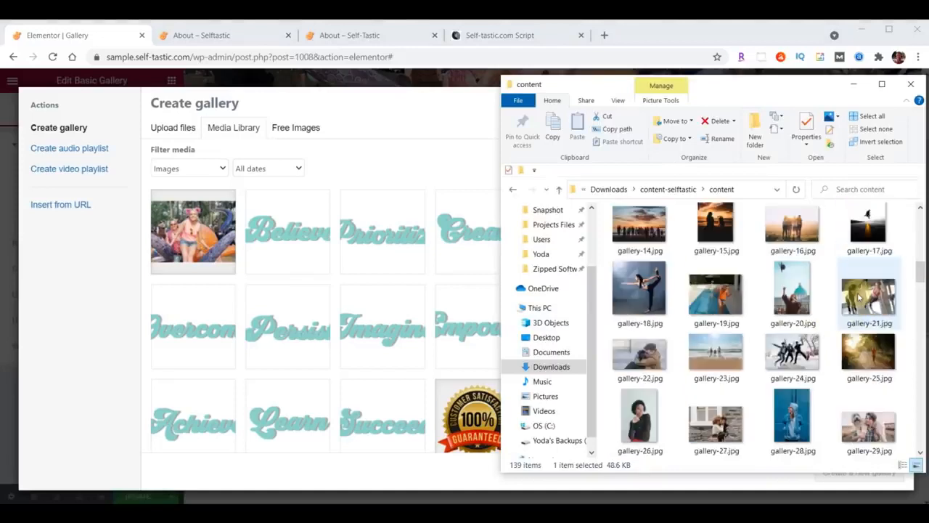
scroll(859, 294, "down", 4)
left_click(799, 241, "shift")
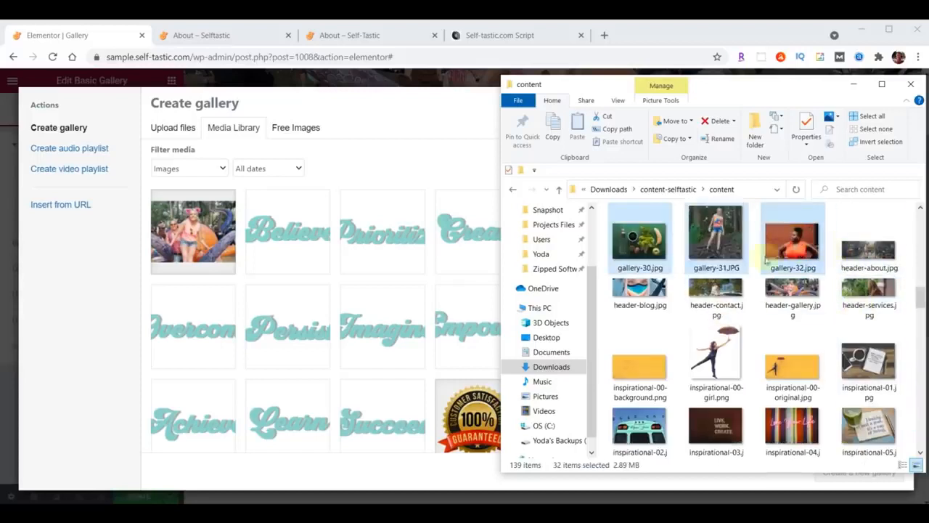
left_click_drag(721, 249, 204, 340)
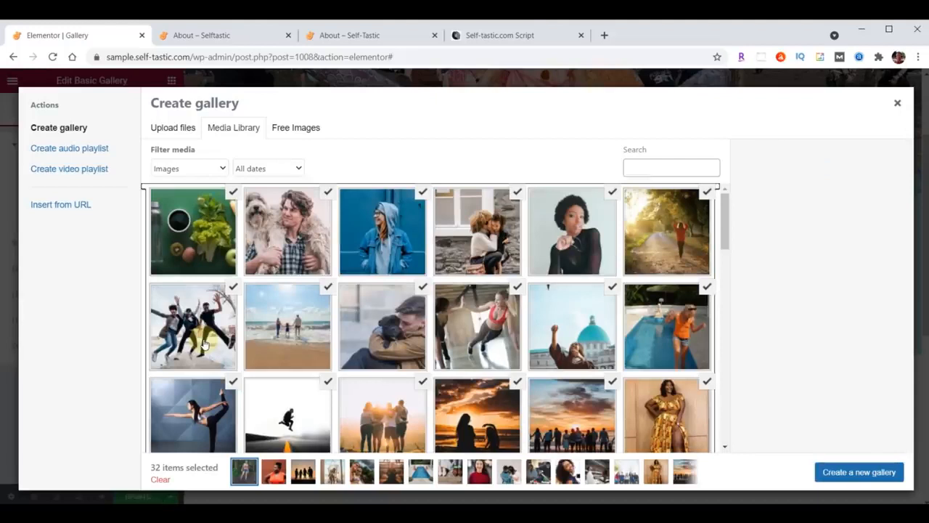
left_click(852, 474)
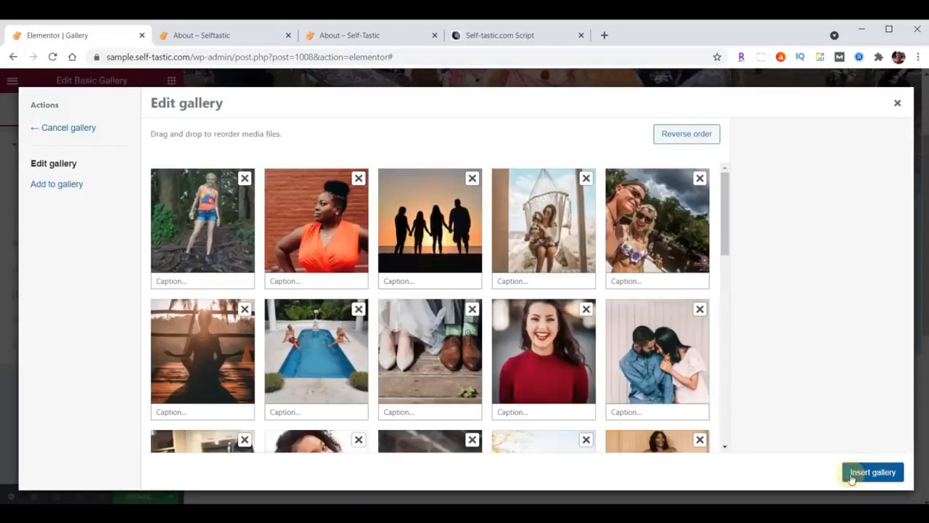
left_click_drag(352, 251, 299, 254)
left_click_drag(402, 245, 311, 248)
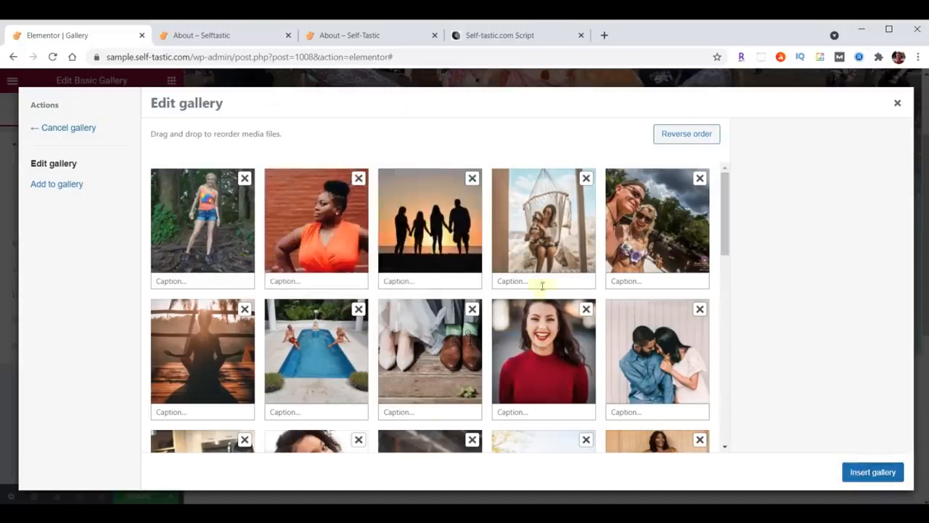
left_click(873, 473)
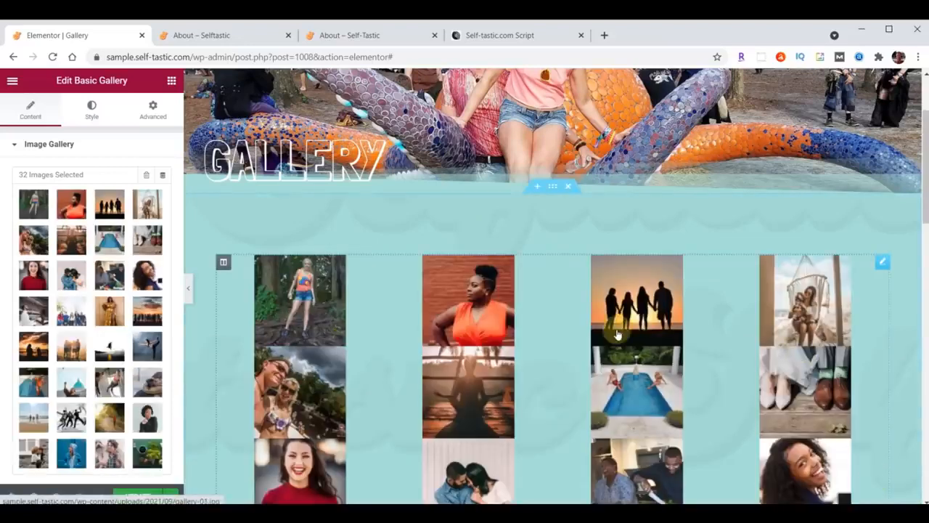
Set the gallery's Image Size to Medium 300 x 300
scroll(72, 296, "down", 2)
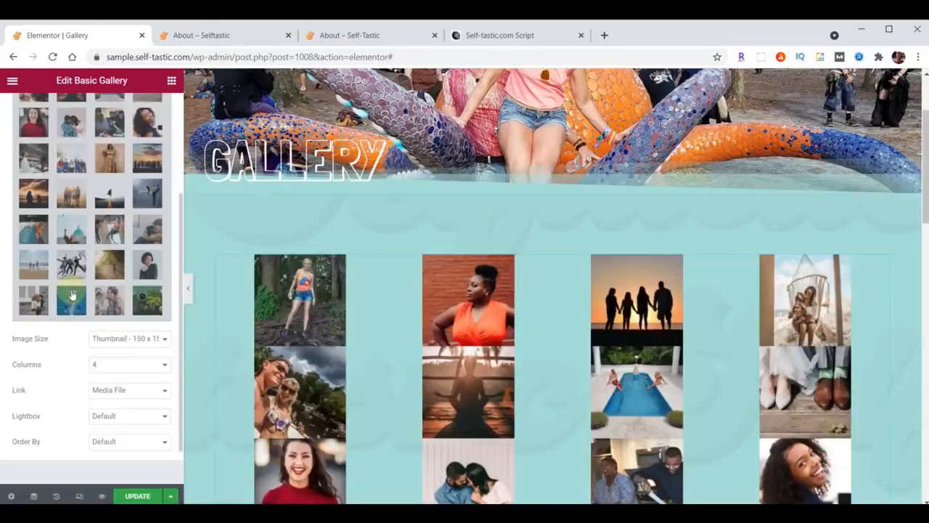
left_click(118, 339)
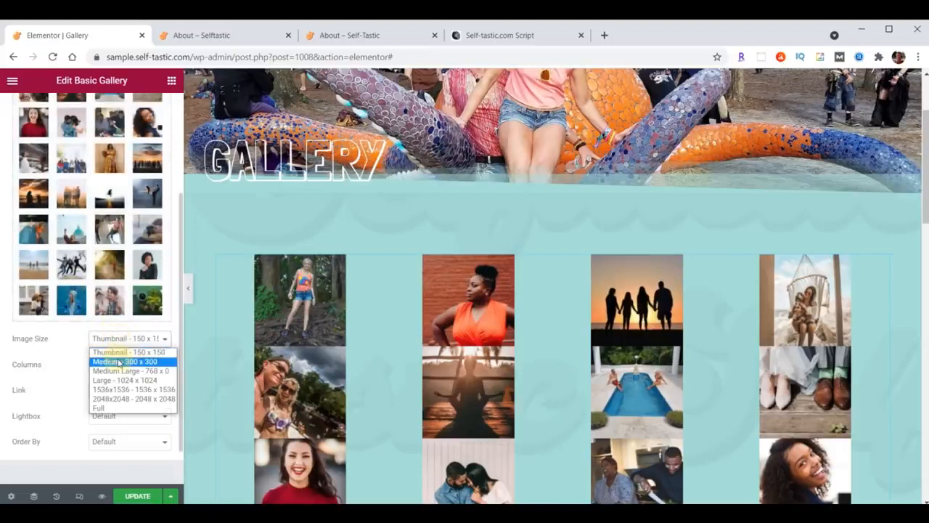
left_click(118, 362)
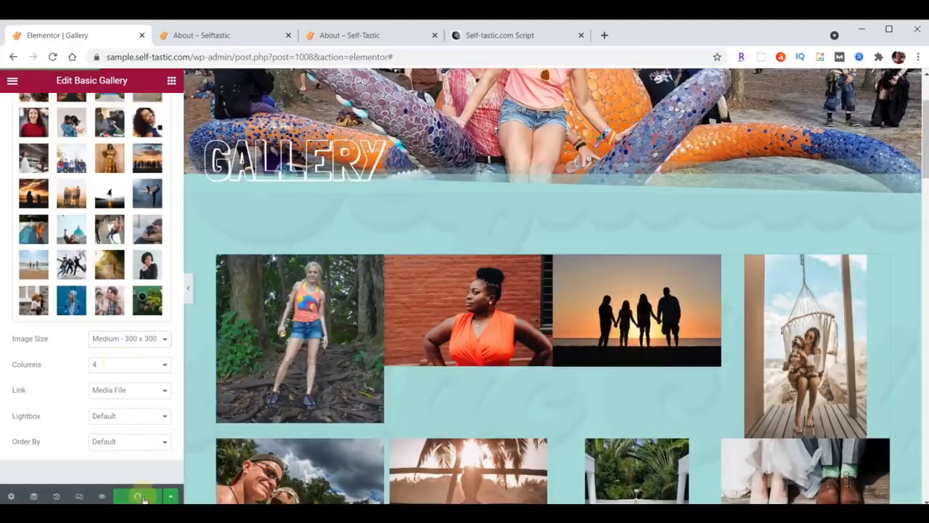
Reload the live site and browse the four-column gallery, paging through photos in the lightbox
left_click(222, 36)
scroll(643, 292, "up", 4)
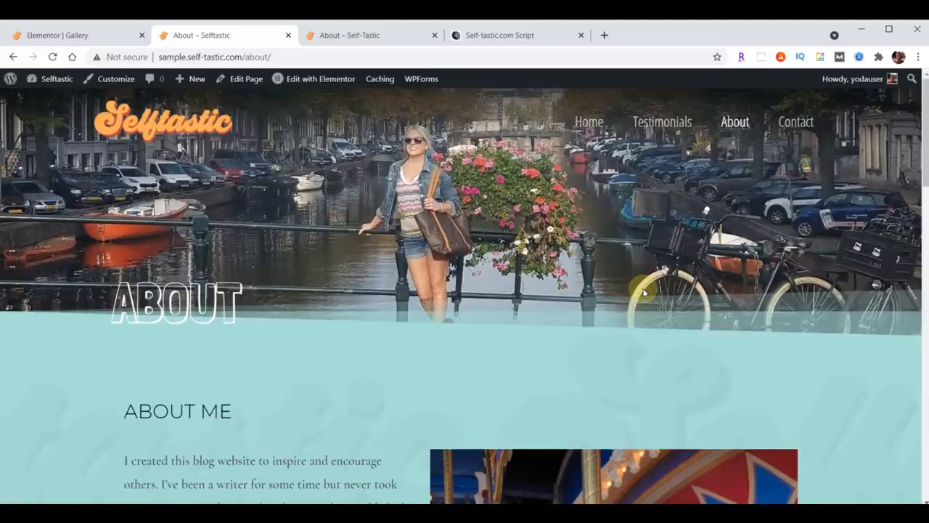
left_click(53, 57)
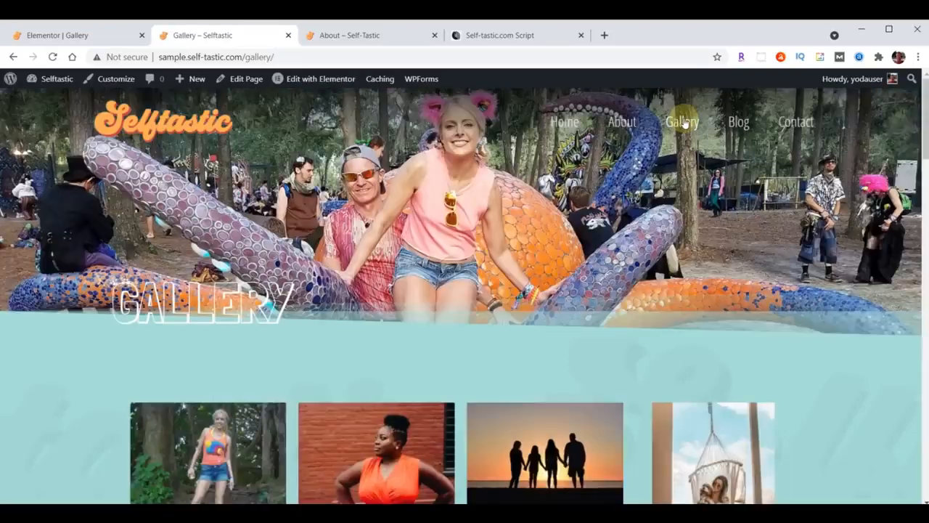
scroll(698, 131, "down", 8)
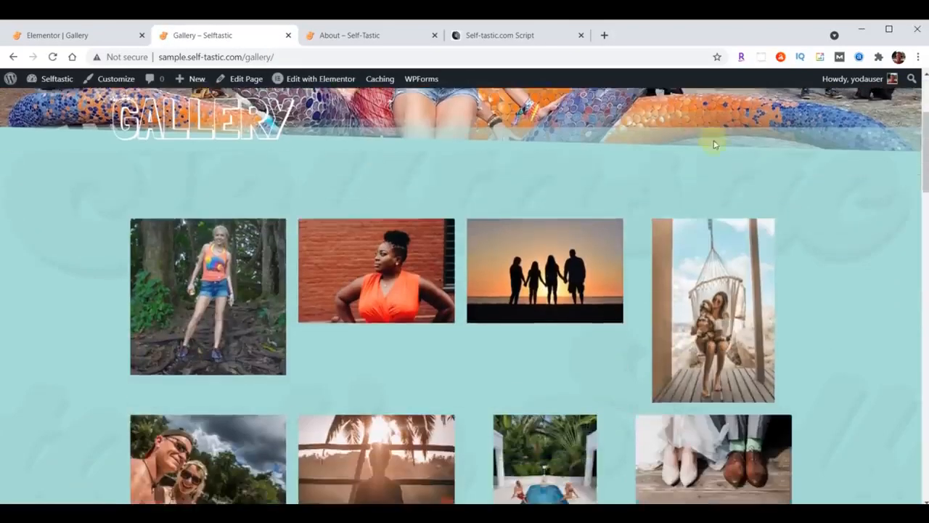
scroll(714, 148, "down", 10)
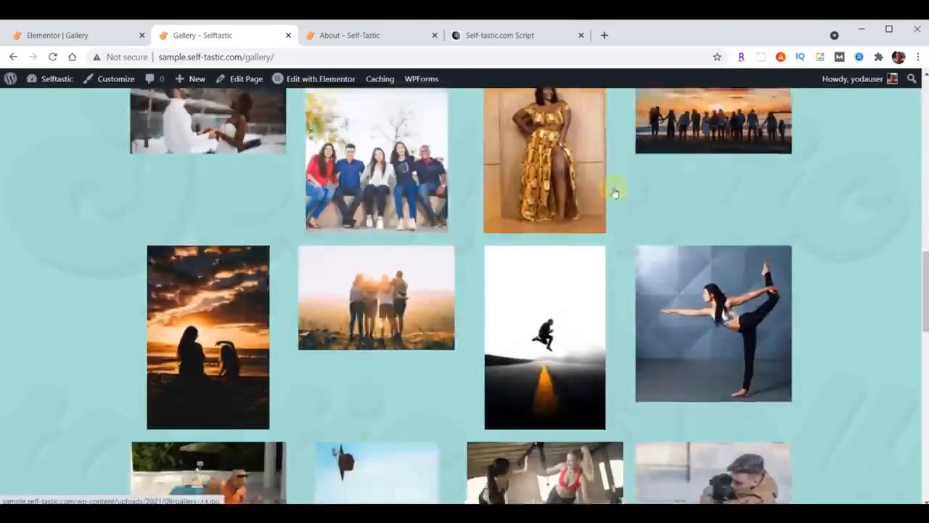
scroll(565, 279, "up", 14)
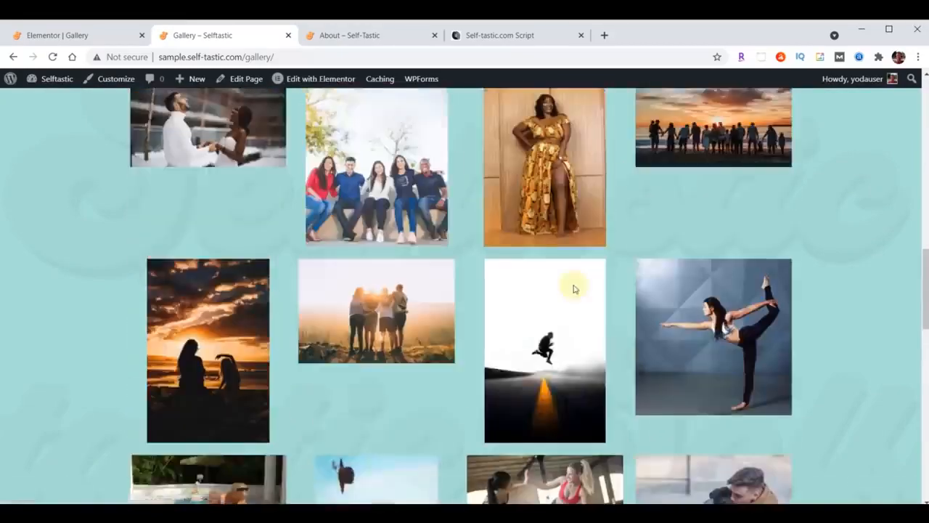
scroll(460, 217, "down", 9)
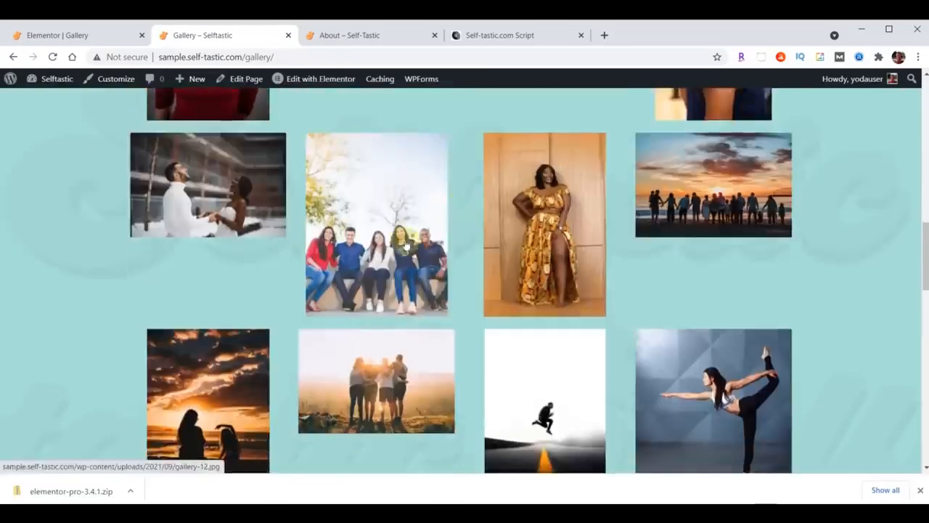
left_click(406, 247)
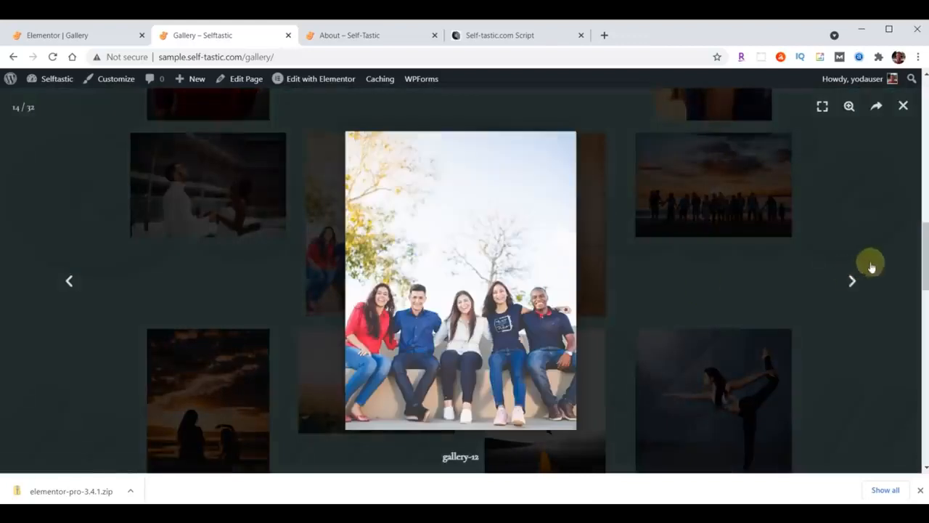
left_click(851, 281)
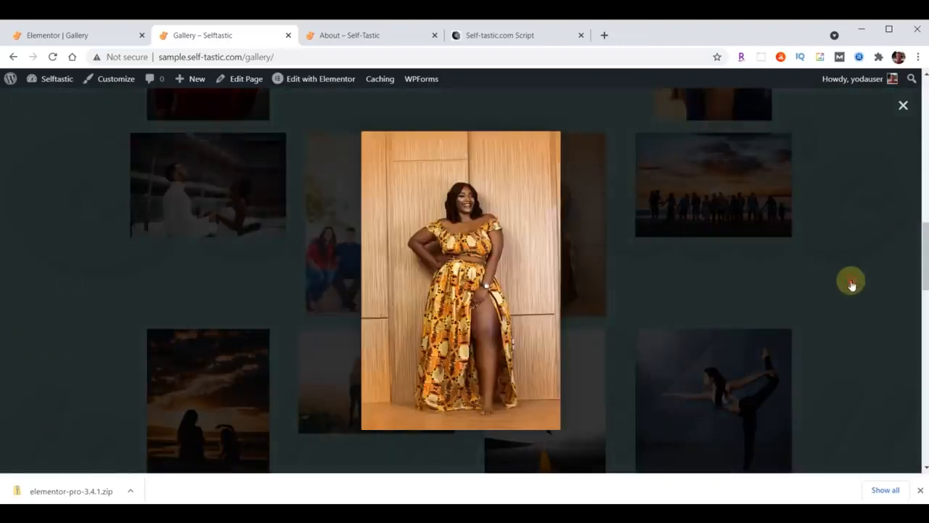
left_click(852, 282)
left_click(852, 282)
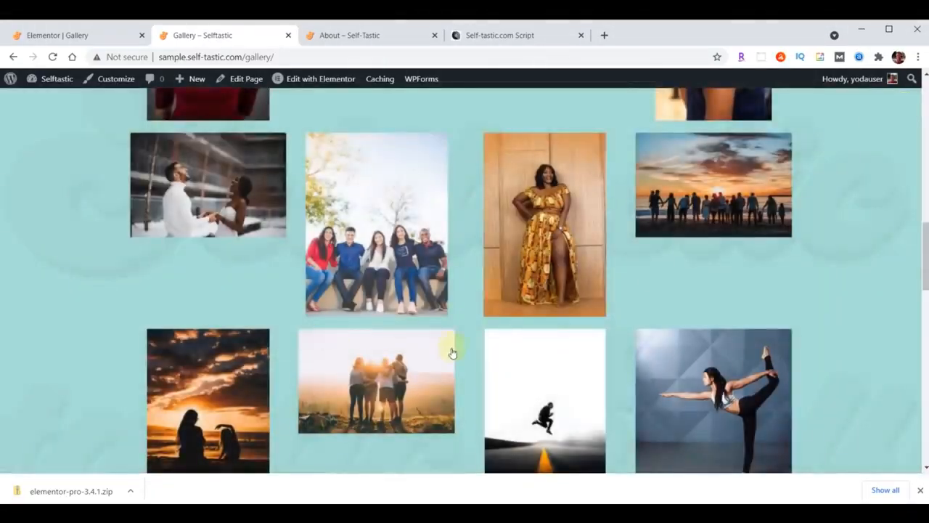
scroll(453, 351, "up", 15)
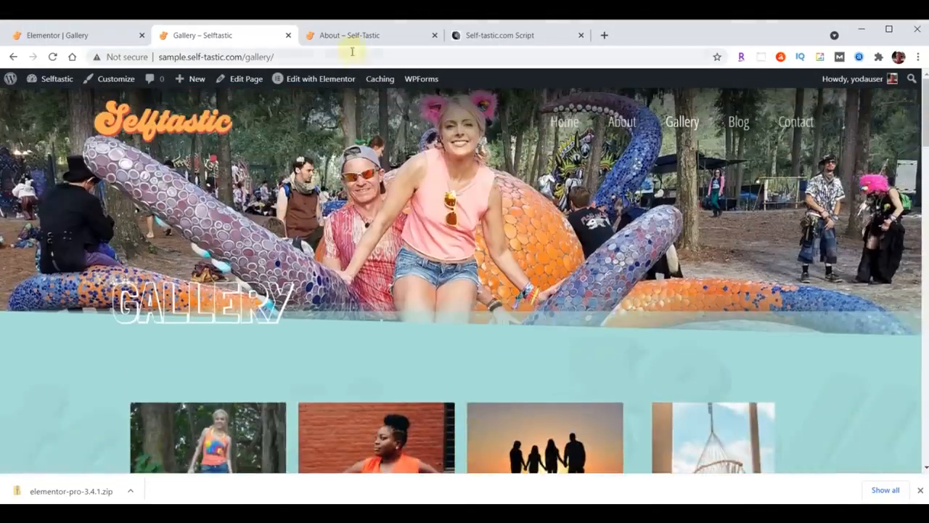
Compare with the other site's Gallery page, then return to the Elementor Gallery editor
left_click(352, 43)
left_click(646, 102)
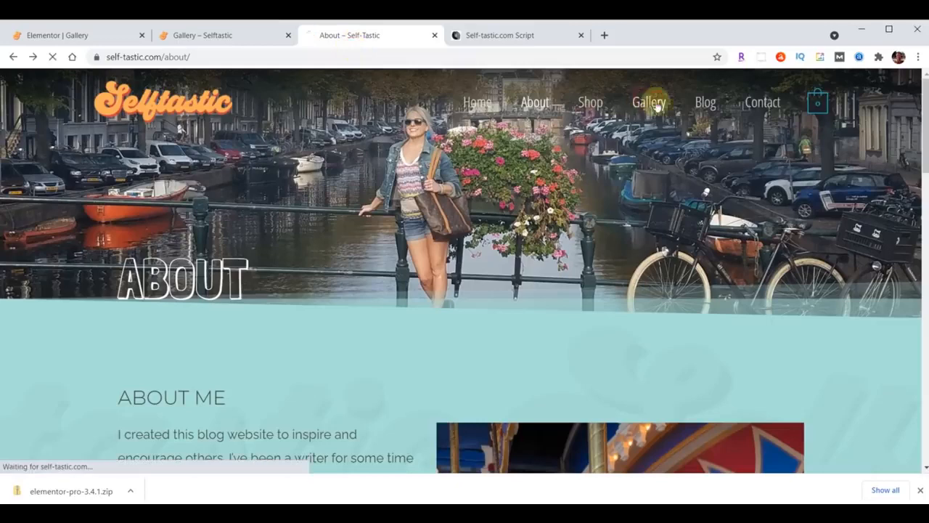
scroll(656, 243, "down", 10)
scroll(656, 245, "down", 10)
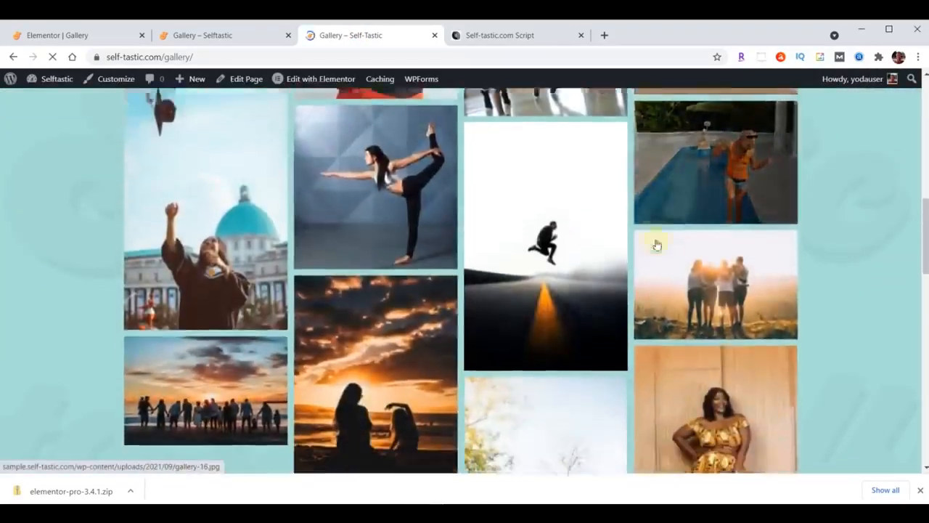
scroll(657, 246, "down", 5)
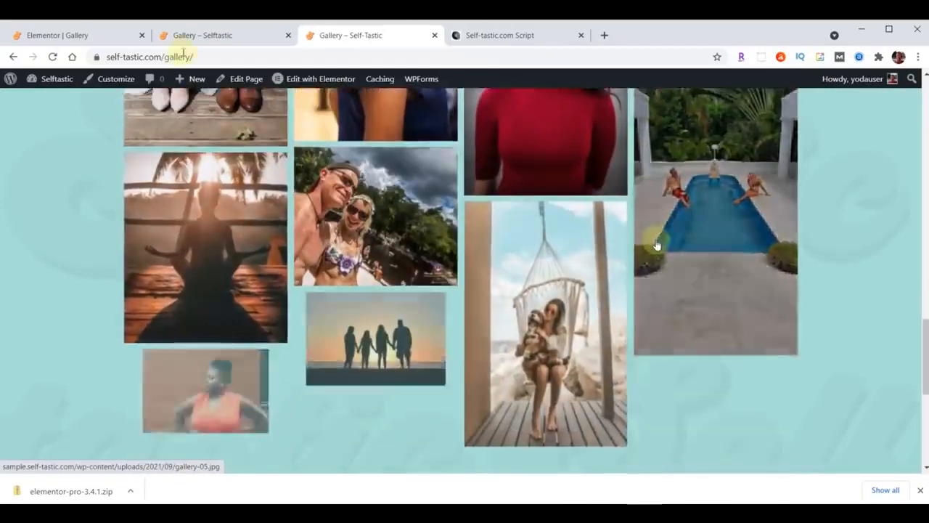
left_click(187, 38)
scroll(647, 279, "up", 3)
scroll(648, 279, "up", 10)
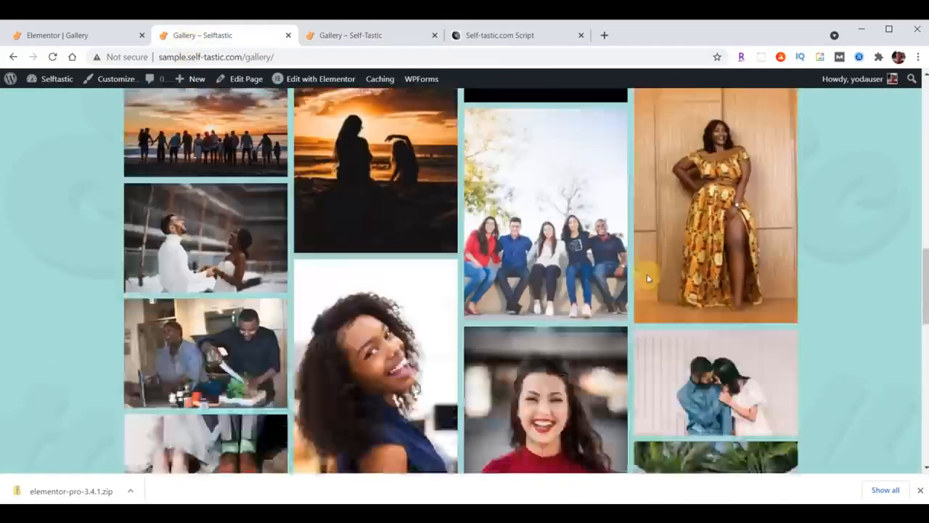
scroll(648, 283, "up", 2)
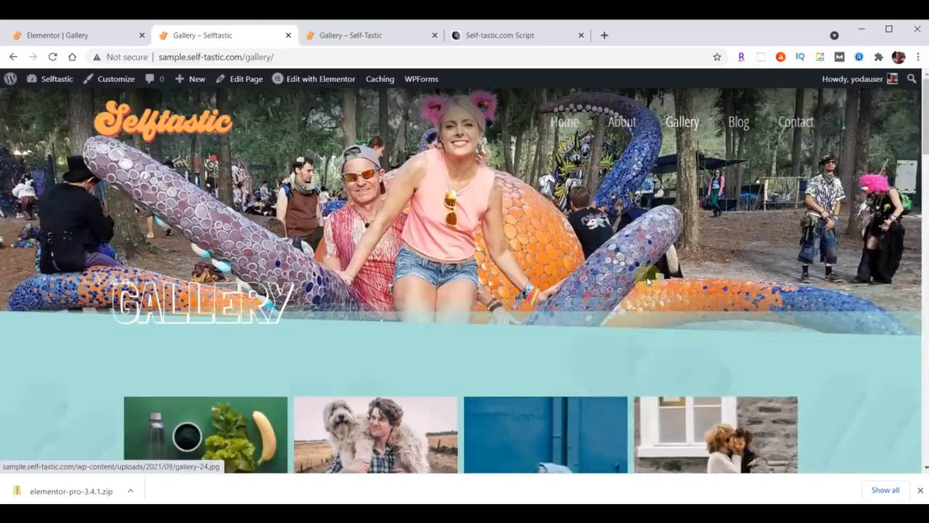
scroll(512, 336, "down", 8)
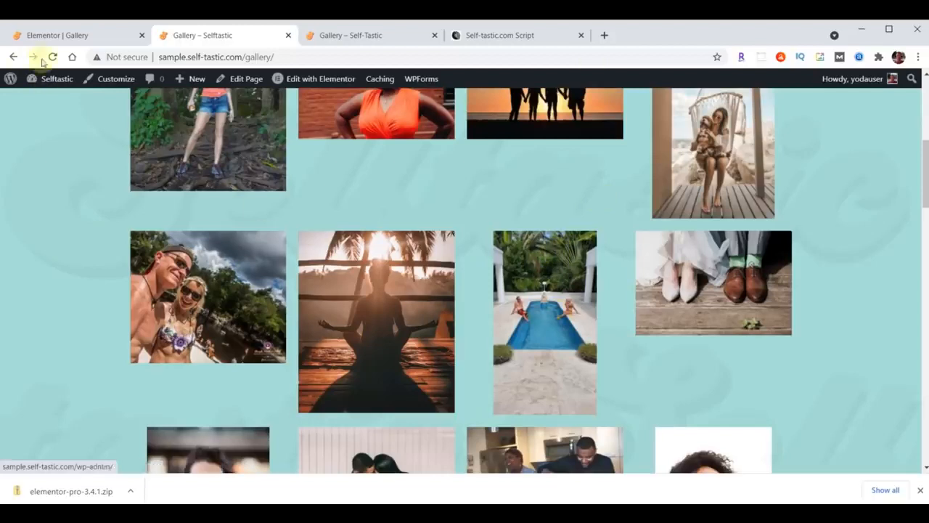
left_click(54, 40)
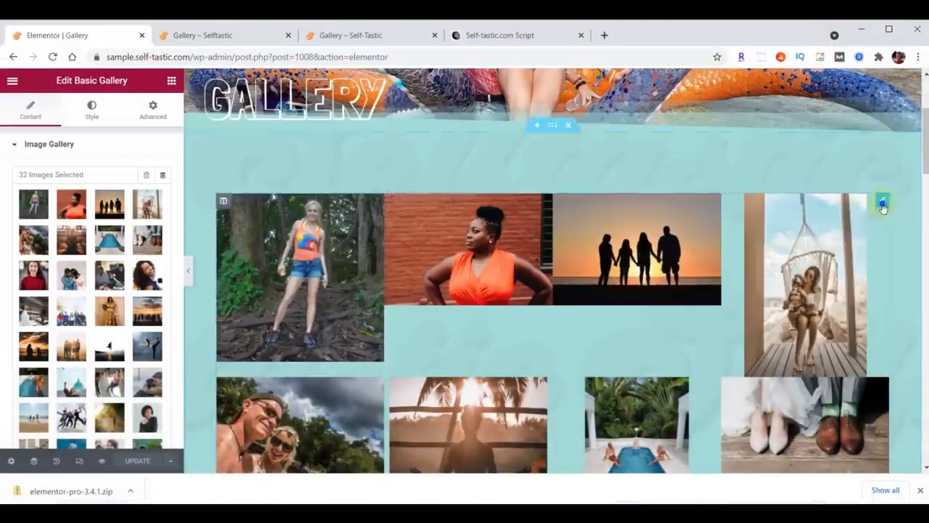
Replace the Basic Gallery widget with the Gallery widget found by searching 'gallery'
right_click(882, 207)
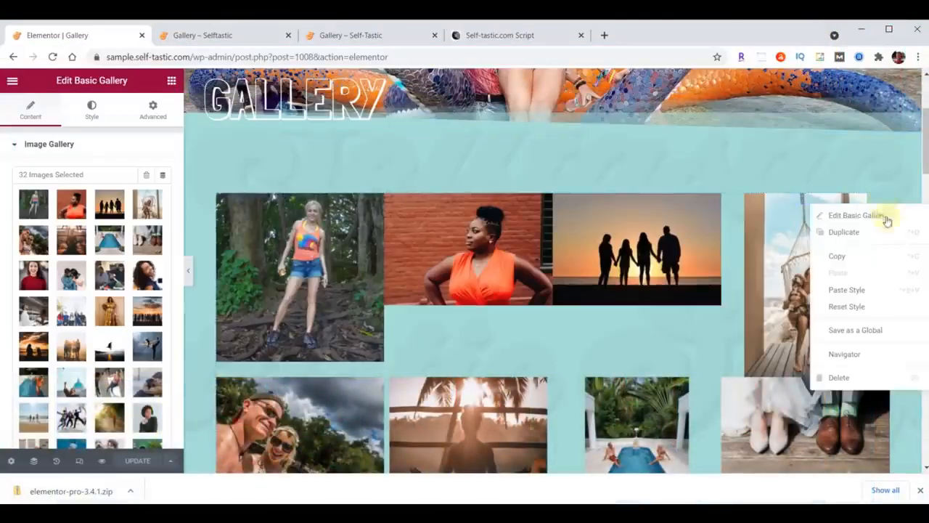
left_click(864, 377)
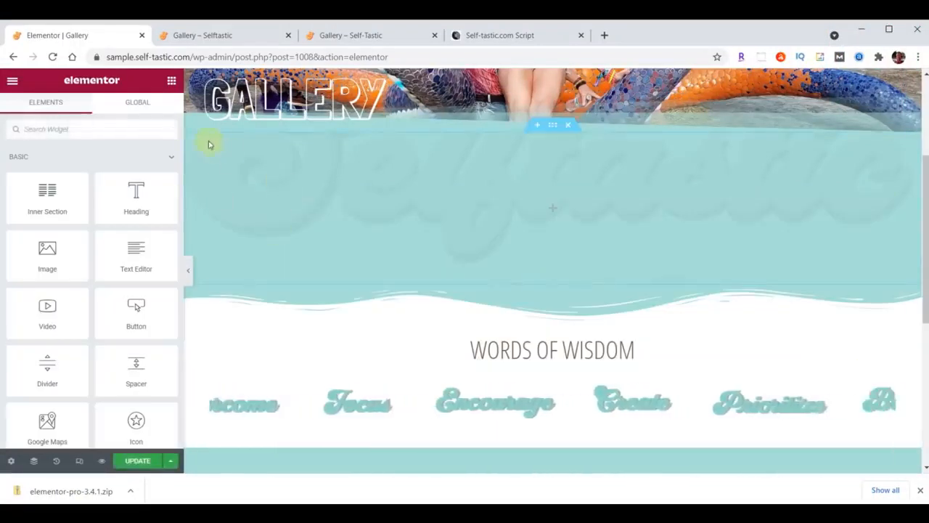
left_click(74, 135)
type("gallery")
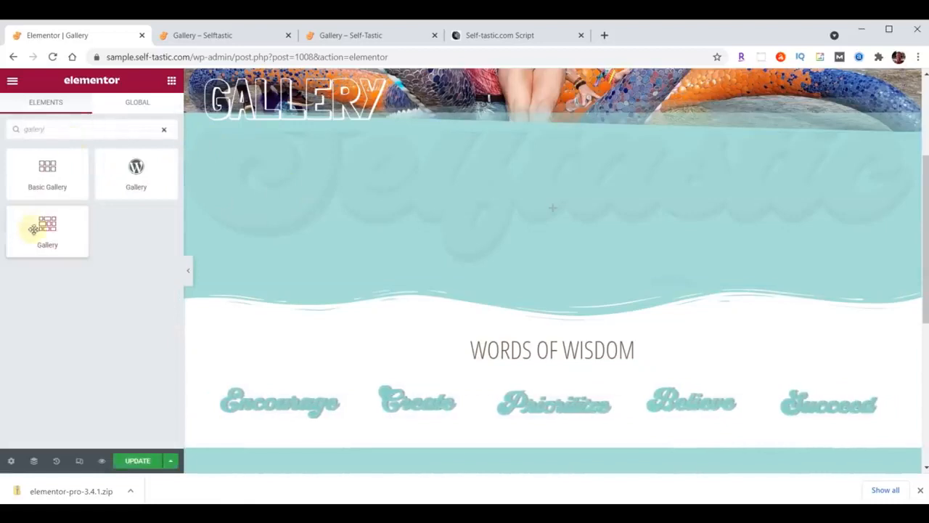
mouse_move(46, 224)
left_mouse_down()
mouse_move(546, 218)
mouse_move(618, 204)
left_mouse_up()
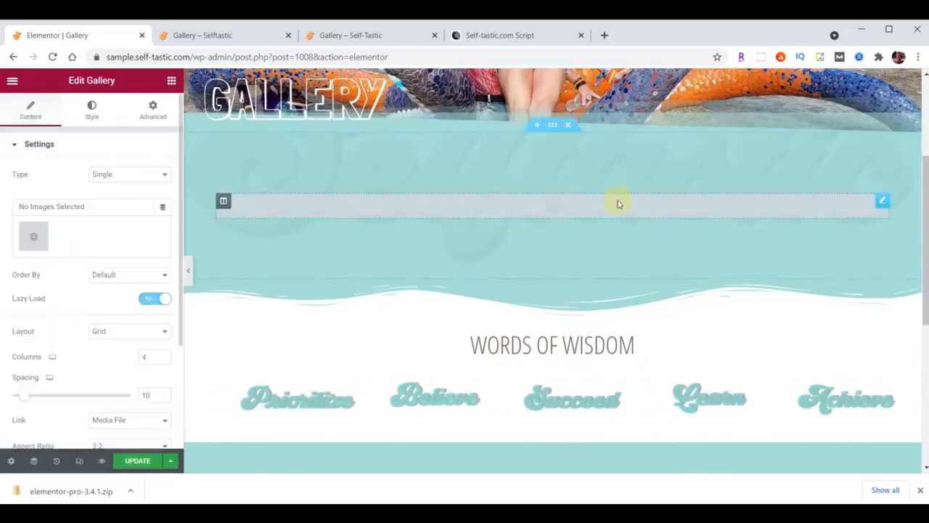
Fill the new Gallery with 31 media library photos, placing the dog photo second
left_click(40, 242)
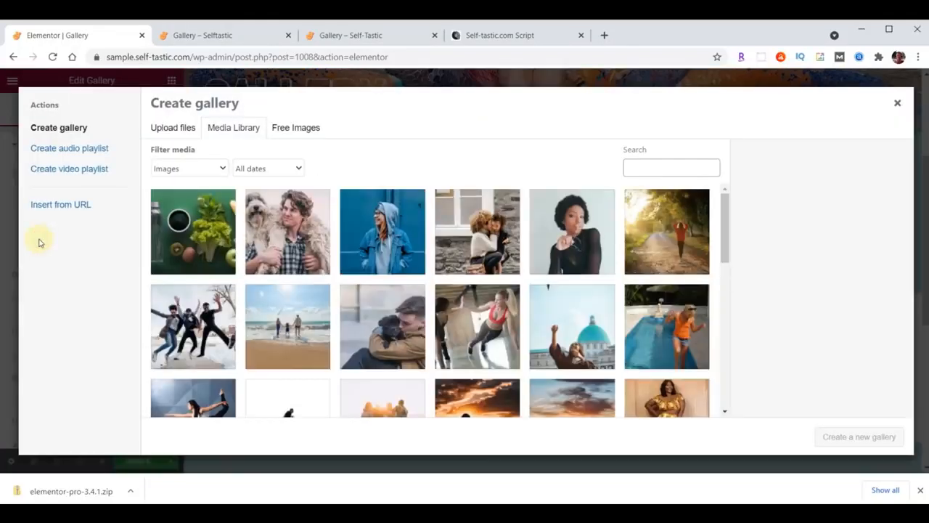
left_click(197, 231)
scroll(563, 226, "down", 4)
scroll(568, 234, "down", 5)
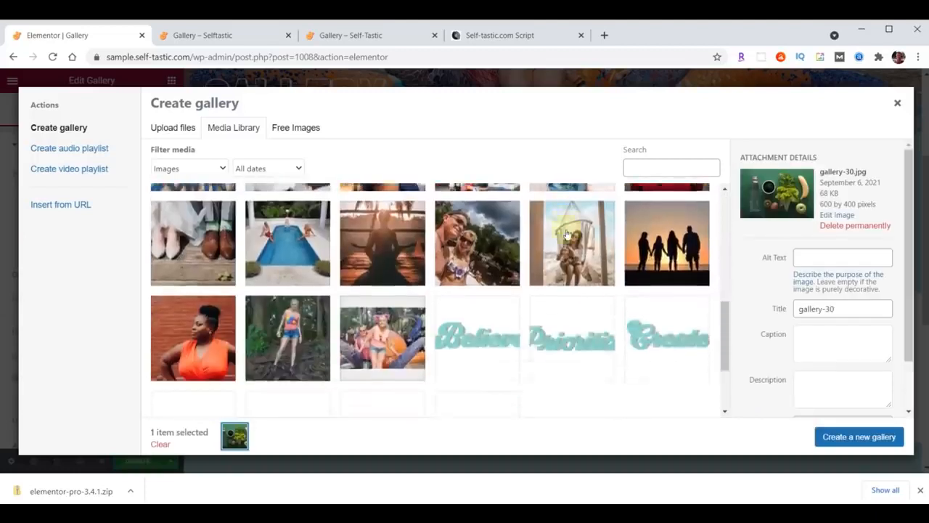
left_click(192, 276, "shift")
left_click(846, 438)
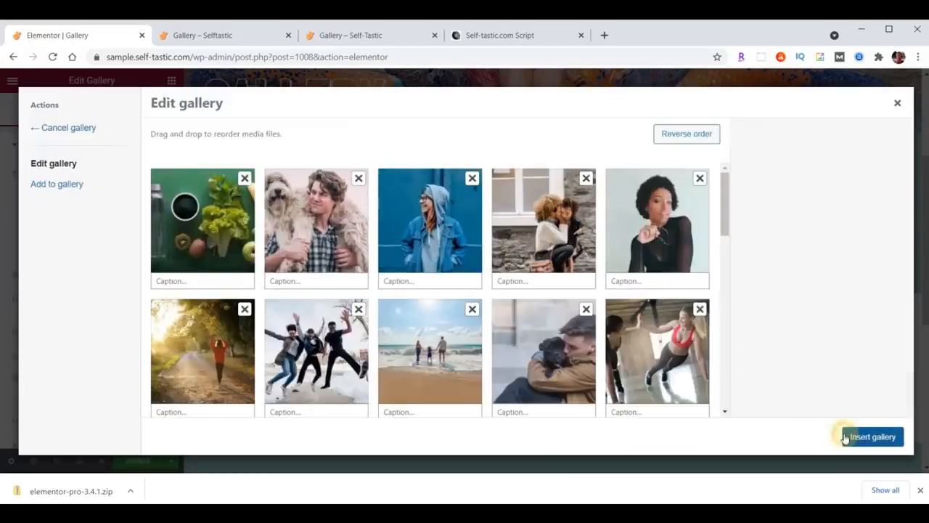
left_click_drag(221, 227, 327, 231)
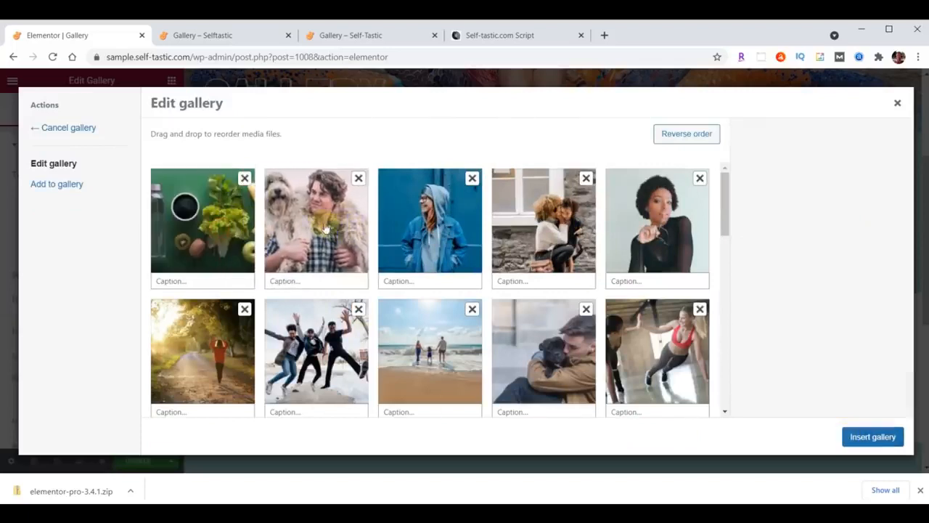
left_click(873, 437)
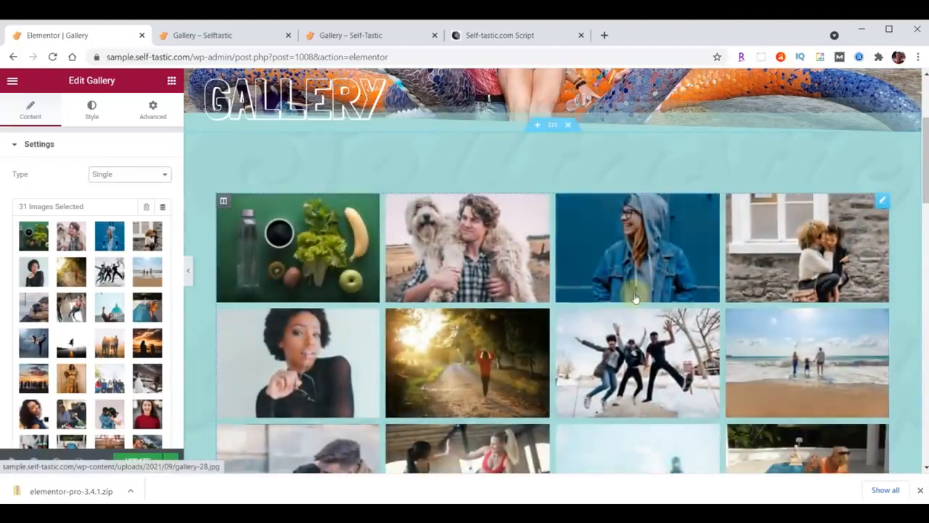
Set the gallery Layout to Masonry and update the page
scroll(116, 303, "down", 2)
scroll(116, 297, "down", 1)
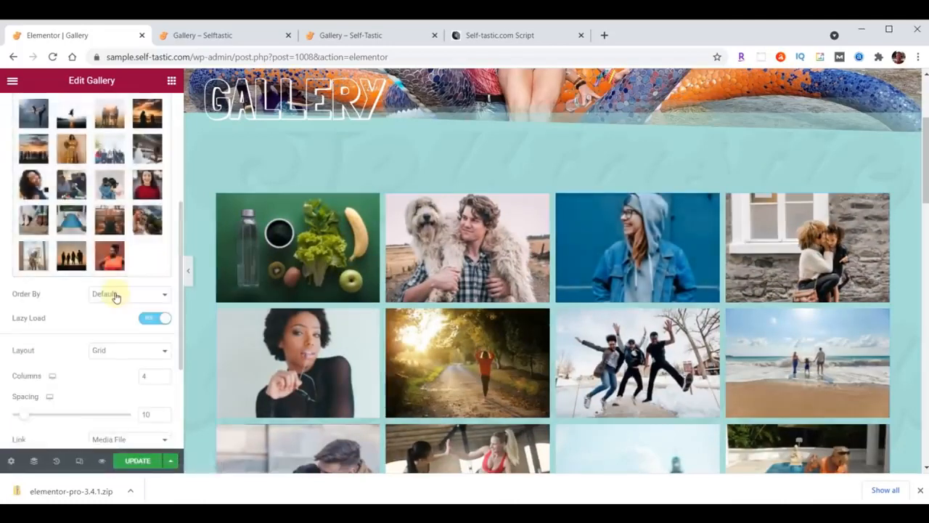
left_click(122, 356)
left_click(120, 383)
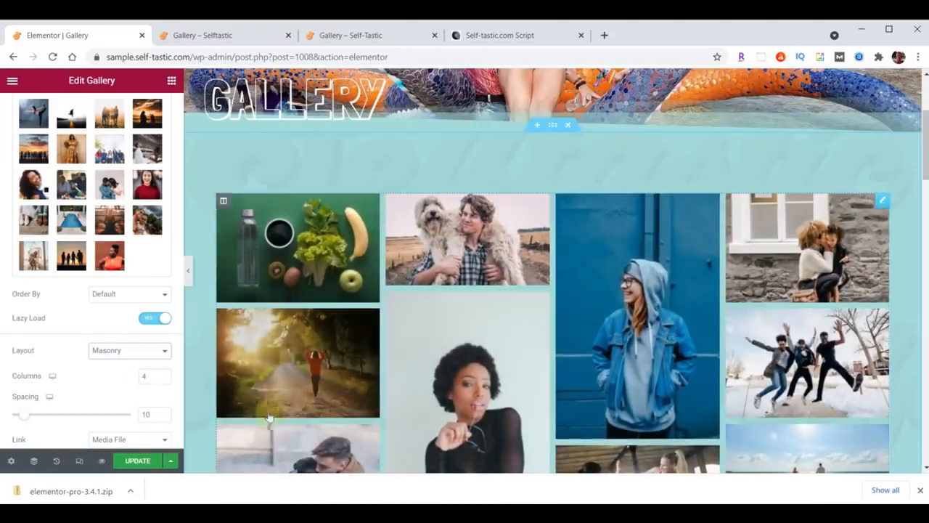
left_click(138, 461)
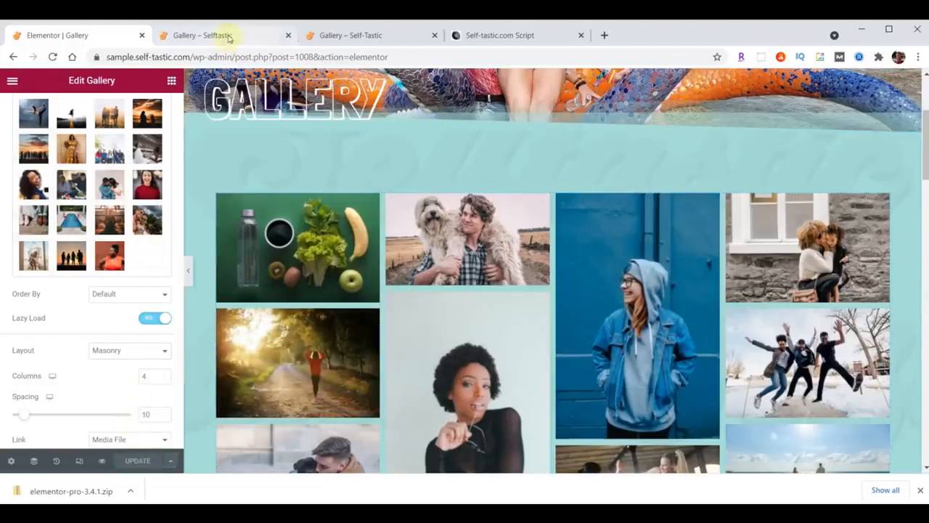
Reload the live Gallery page and scroll through the masonry photo layout
left_click(229, 38)
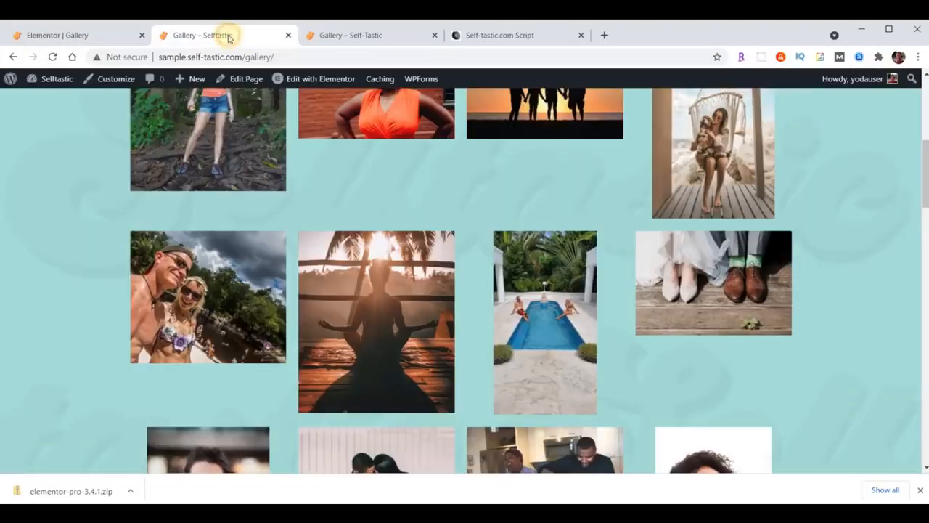
left_click(54, 58)
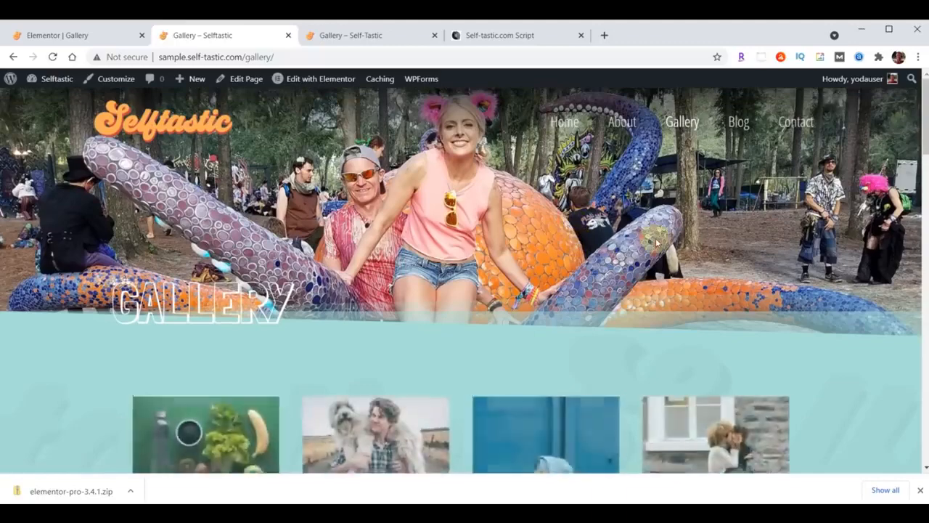
scroll(657, 242, "down", 10)
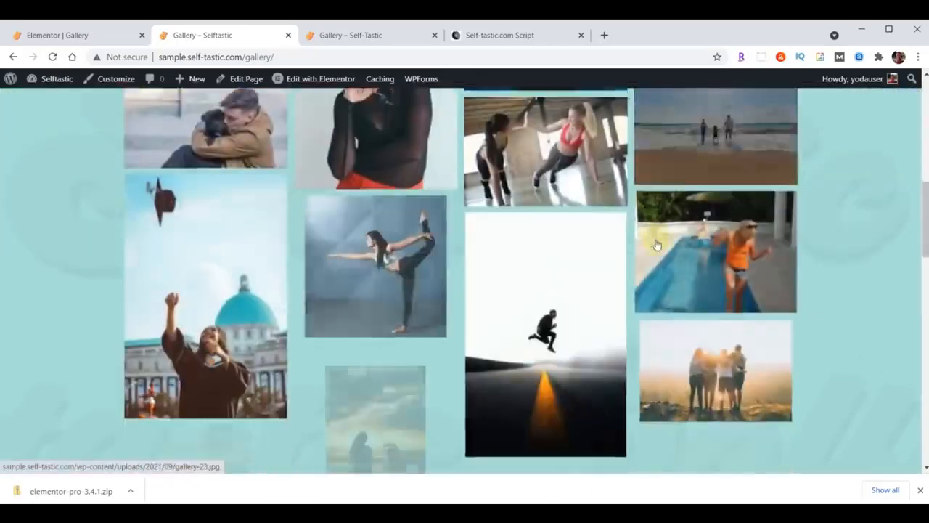
scroll(657, 246, "down", 8)
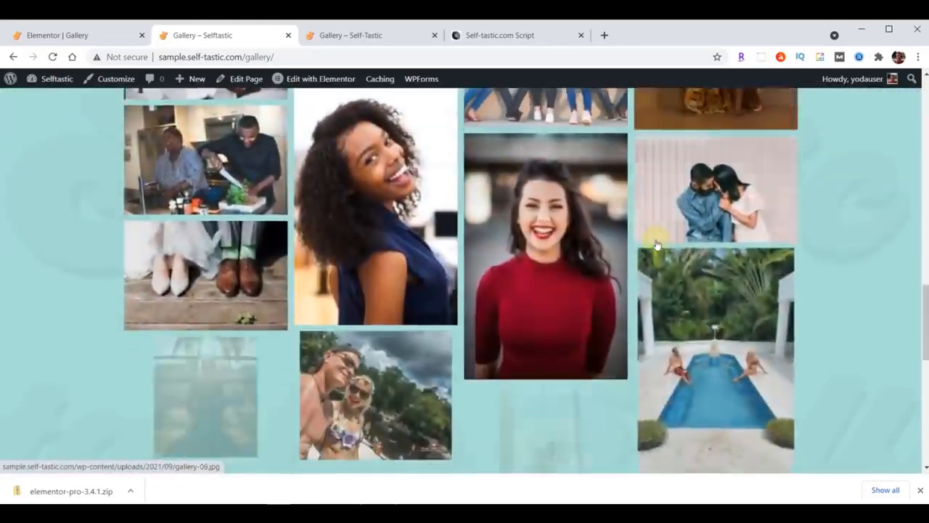
scroll(657, 246, "down", 3)
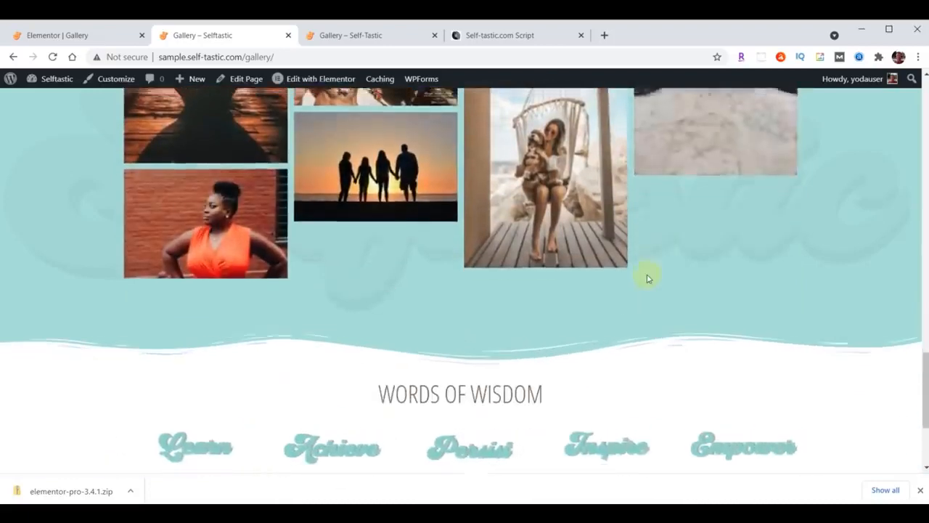
scroll(649, 274, "up", 3)
scroll(649, 278, "up", 10)
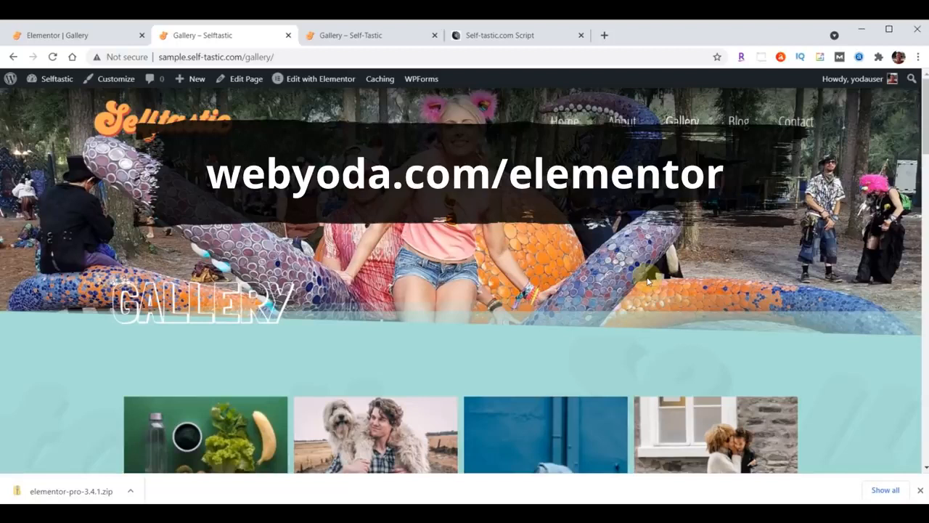
Return to Elementor and exit to the WordPress dashboard
left_click(75, 31)
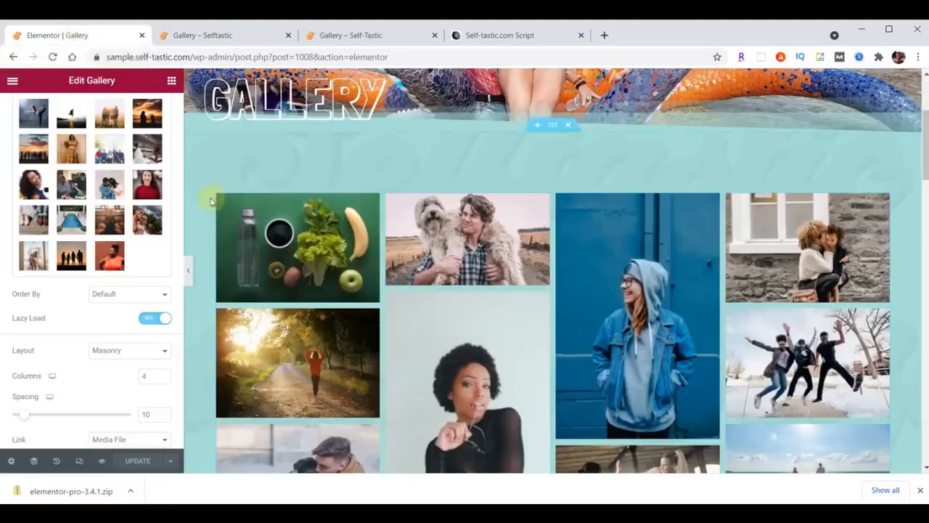
left_click(11, 80)
left_click(80, 298)
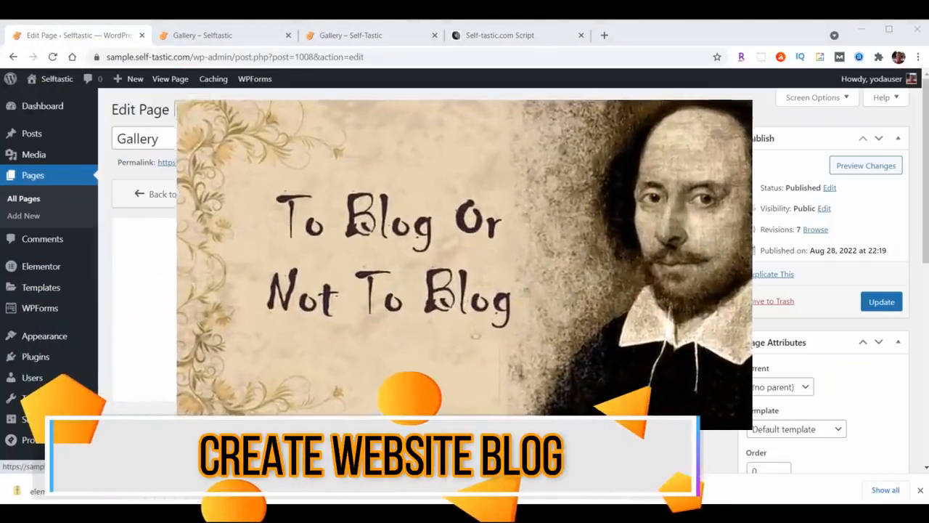
left_click(79, 298)
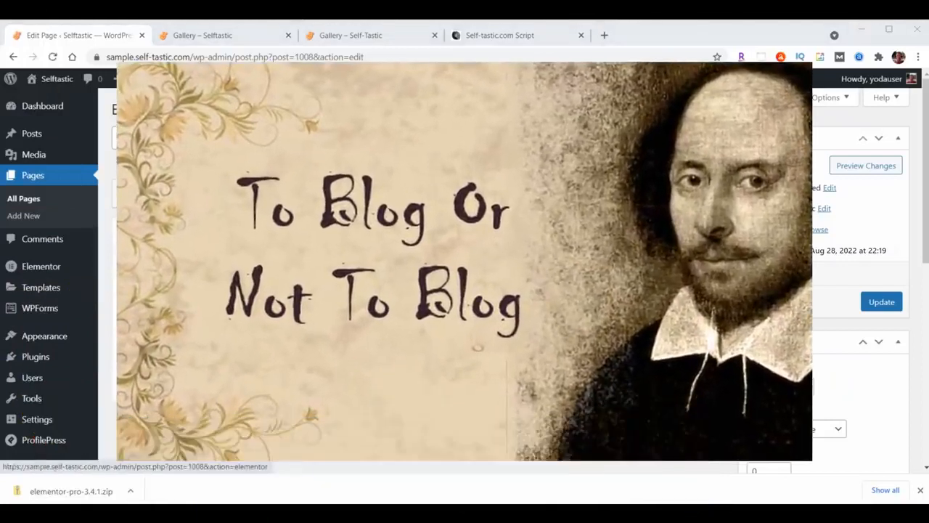
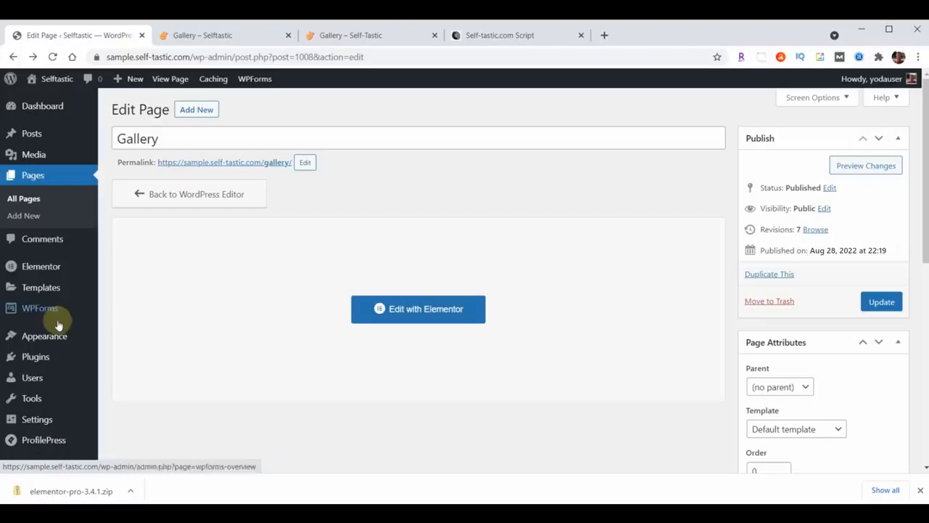
Create a new Header-type template titled 'Blog Page Header'
mouse_move(45, 338)
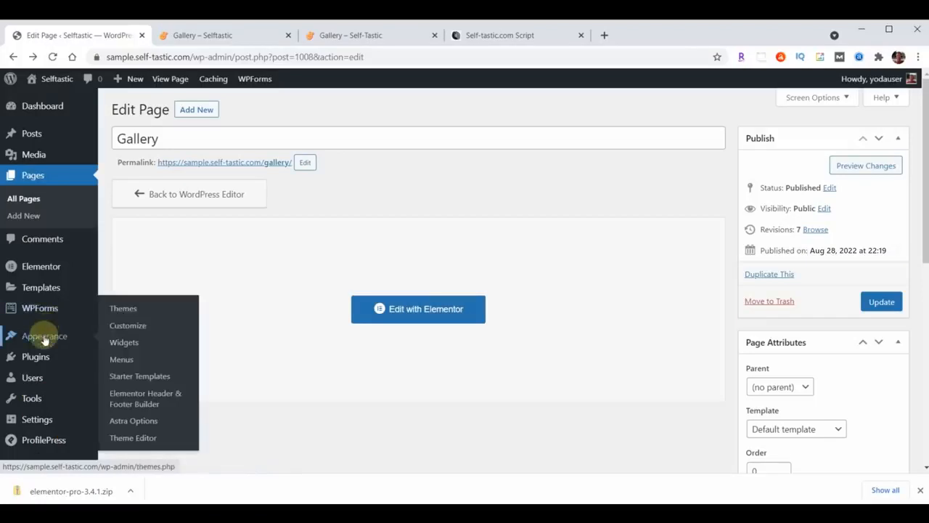
left_click(141, 400)
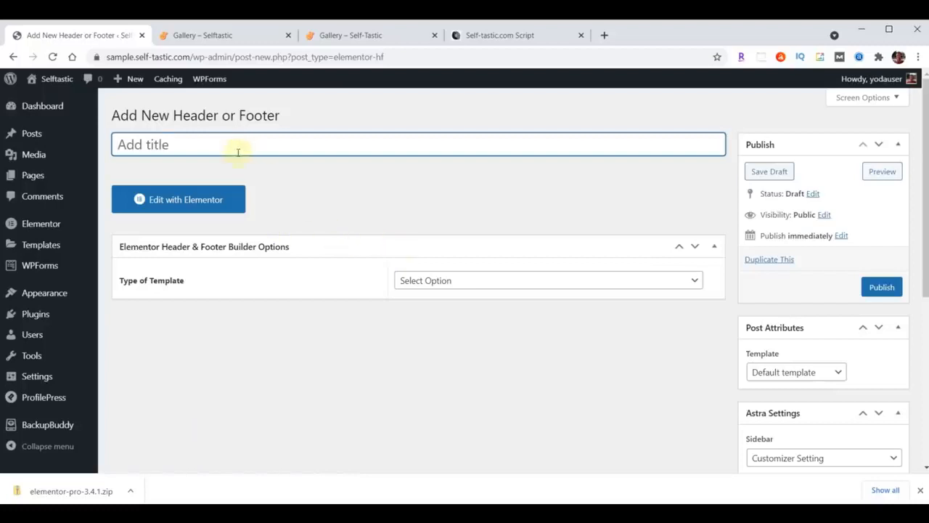
type("Blog Page Header")
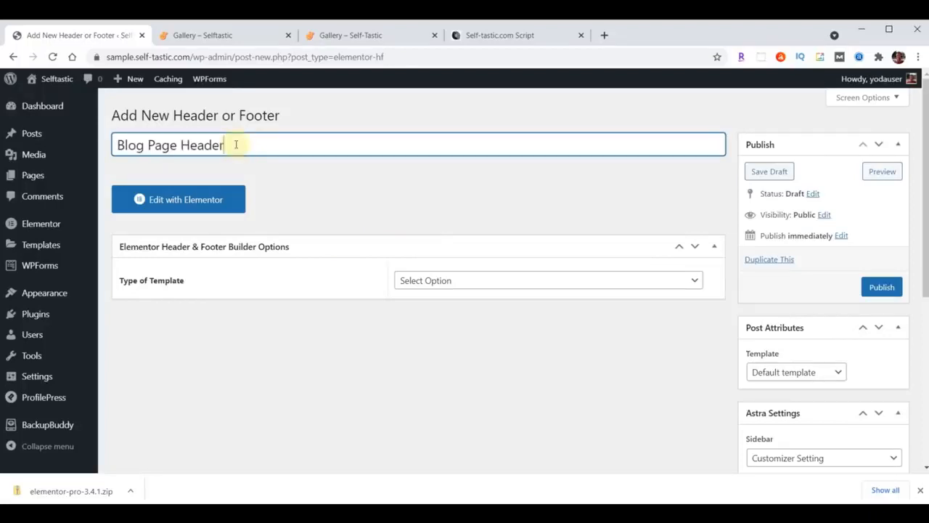
left_click(497, 284)
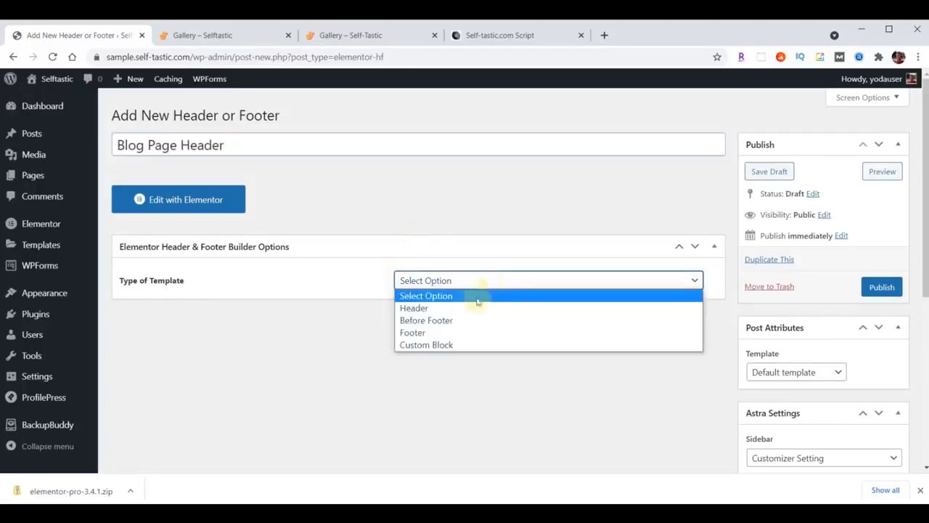
left_click(465, 311)
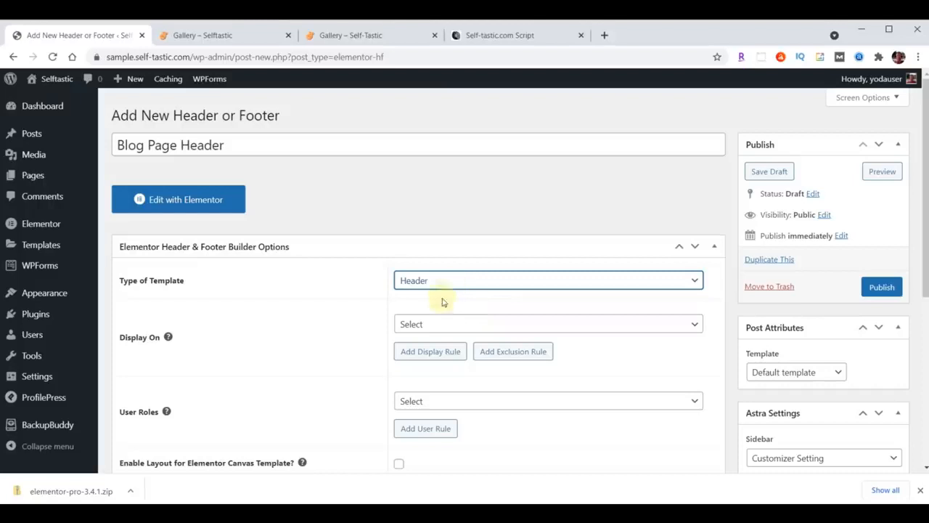
Display it on the Blog / Posts Page for all users with Canvas enabled, publish, and edit in Elementor
left_click(457, 325)
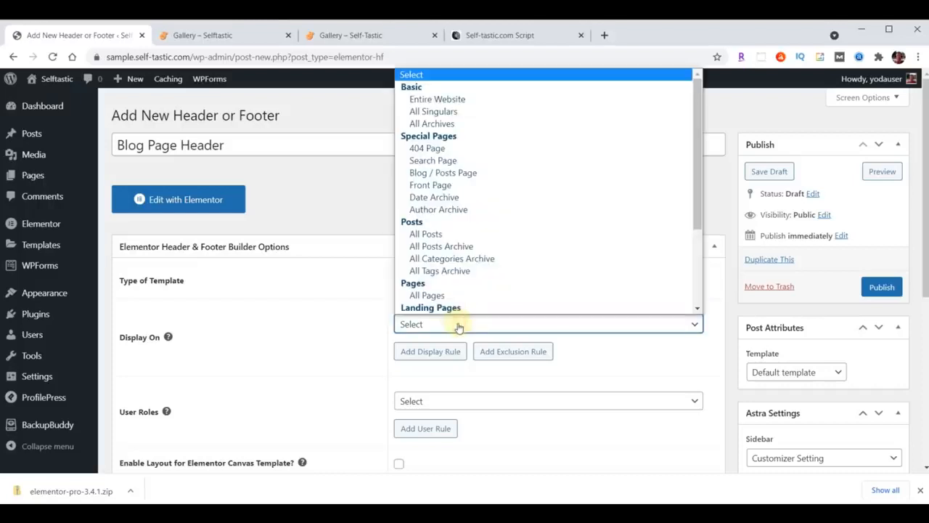
left_click(459, 175)
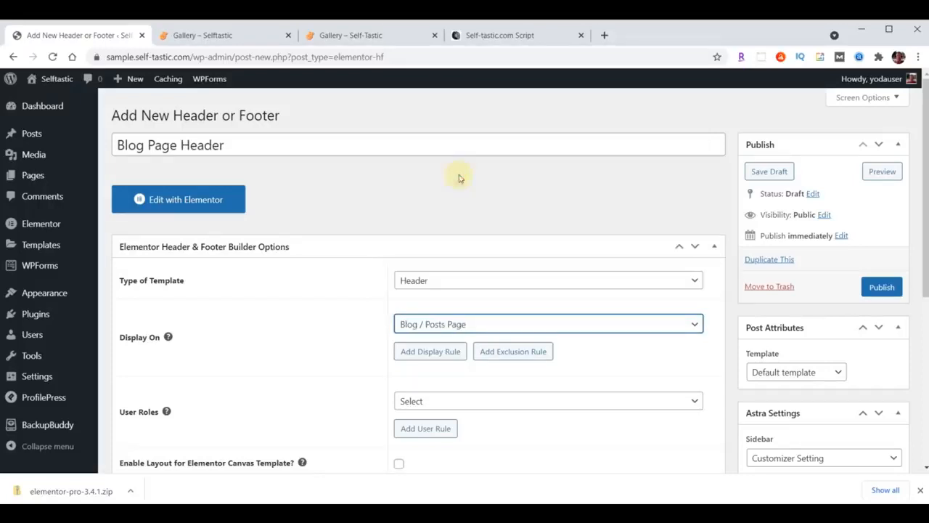
left_click(438, 402)
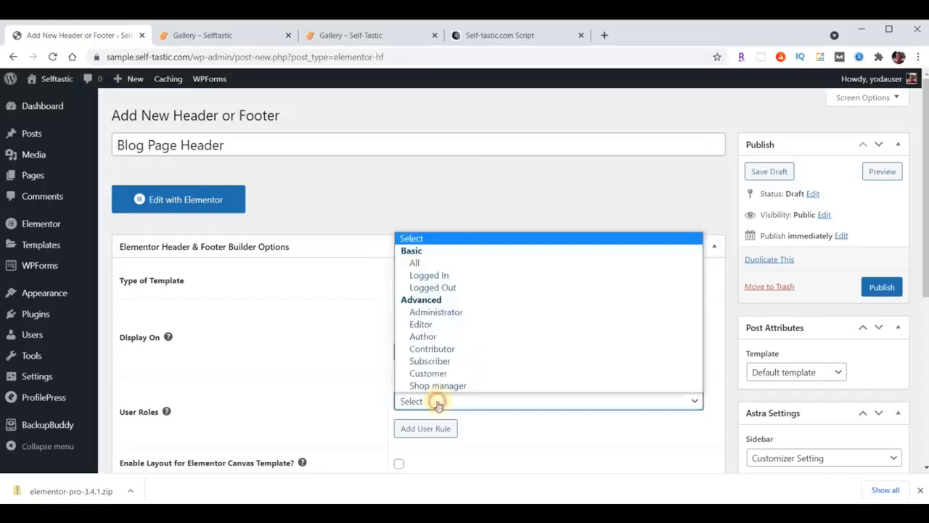
left_click(438, 263)
scroll(385, 290, "down", 2)
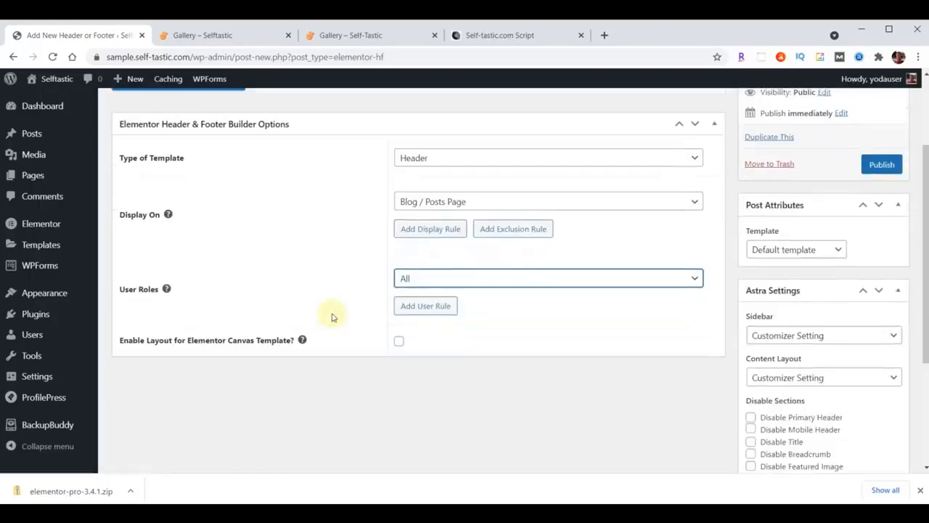
left_click(399, 341)
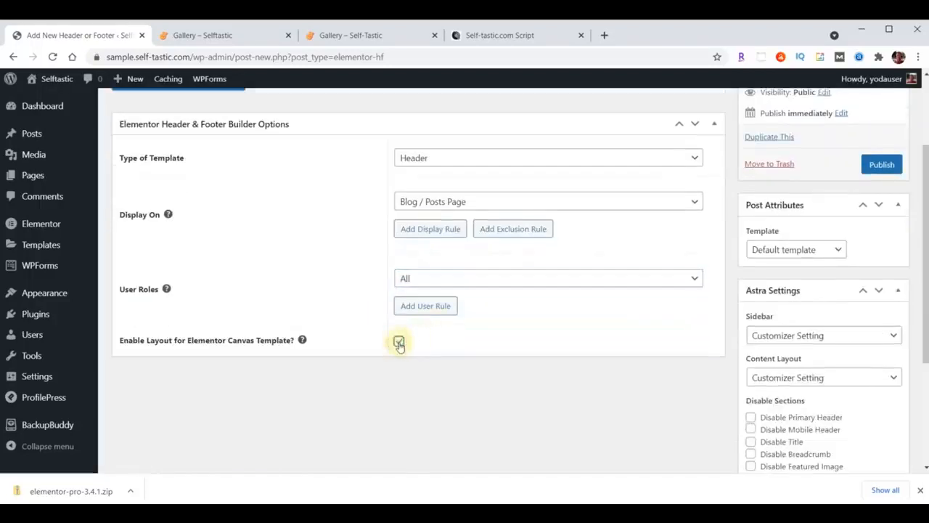
left_click(883, 166)
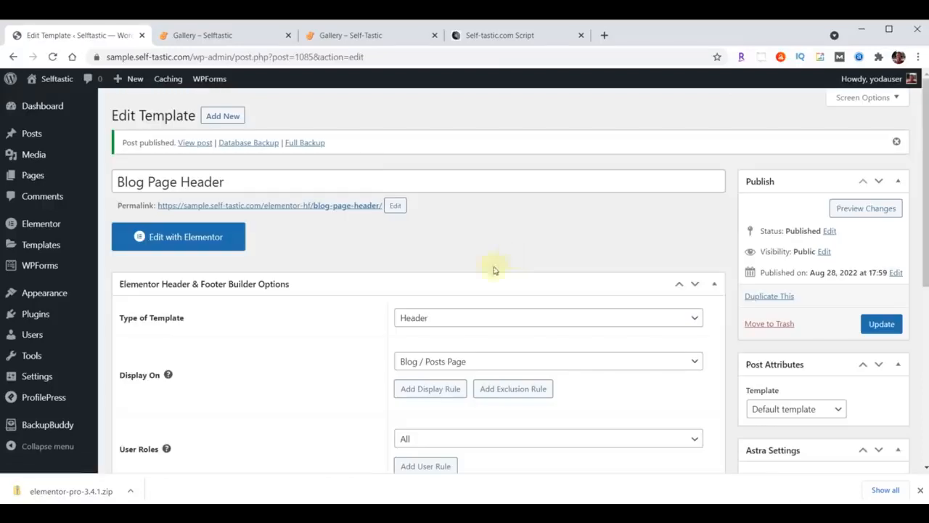
left_click(203, 237)
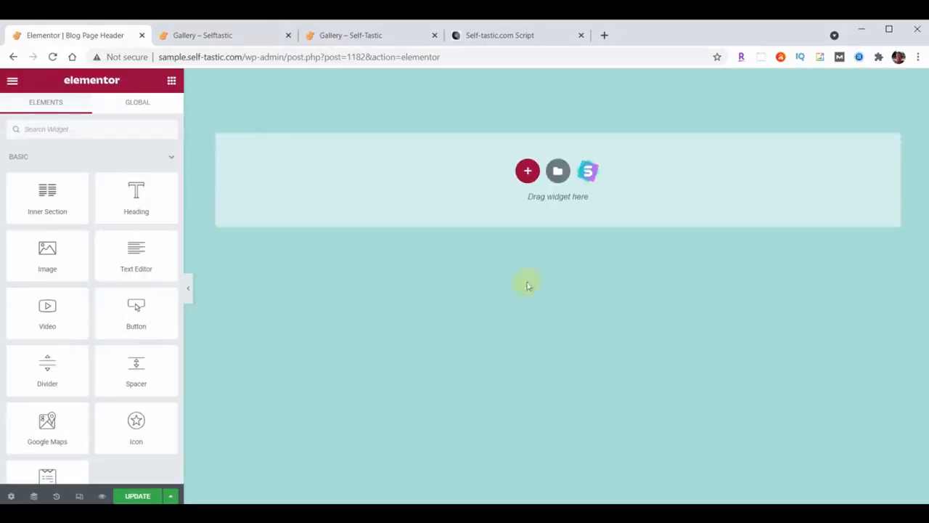
Import the blog page header JSON and insert the Selftastic Blog Page Header design without its settings
left_click(558, 172)
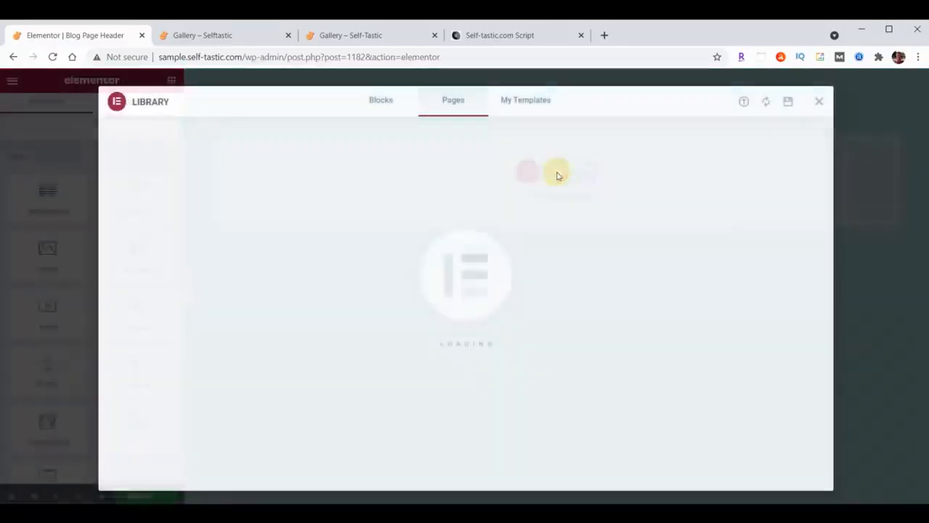
left_click(744, 104)
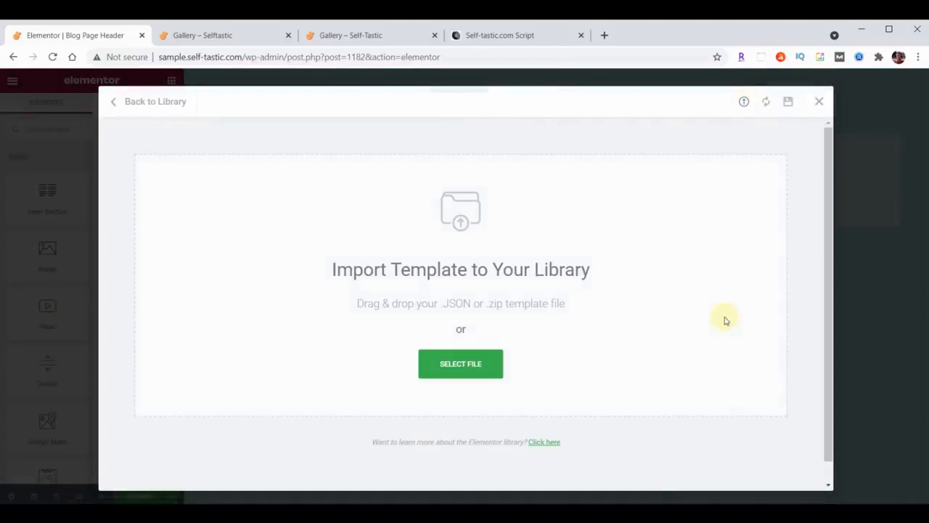
key("alt+Tab")
scroll(837, 263, "down", 5)
scroll(837, 263, "down", 10)
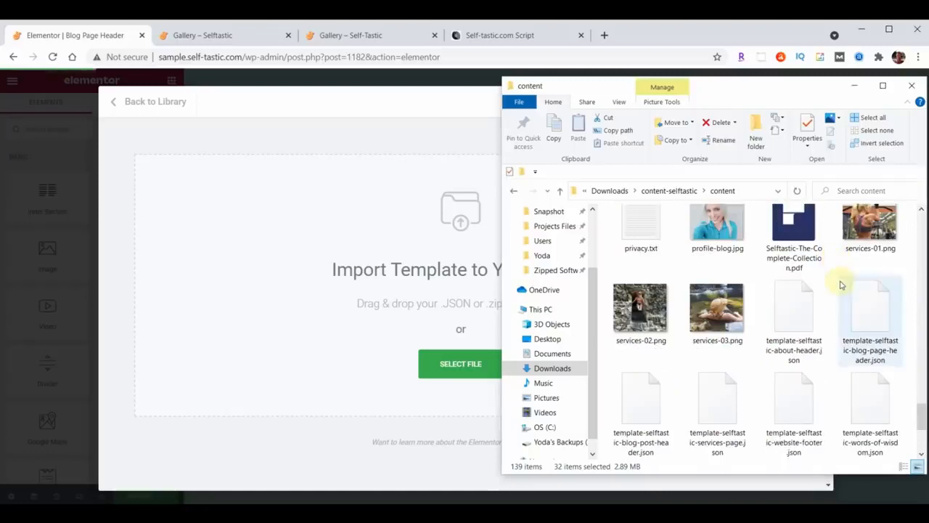
left_click_drag(870, 327, 369, 302)
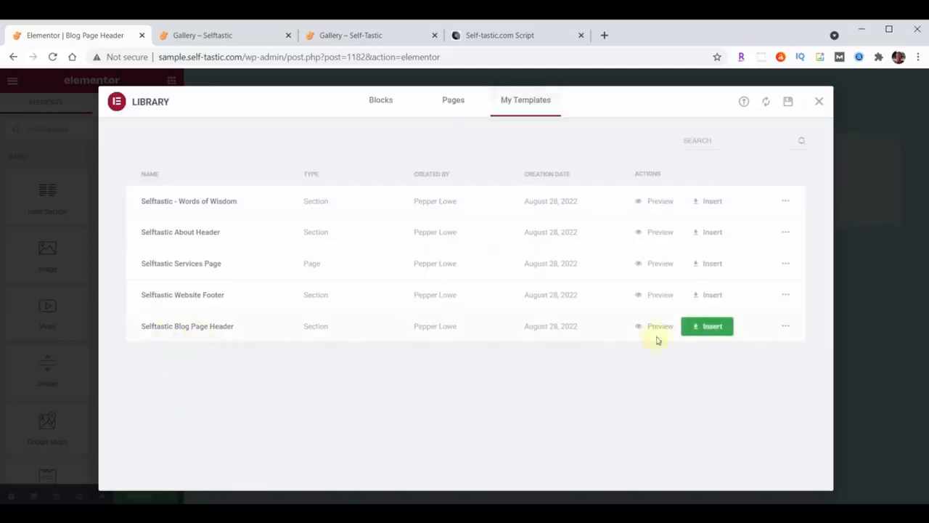
left_click(726, 327)
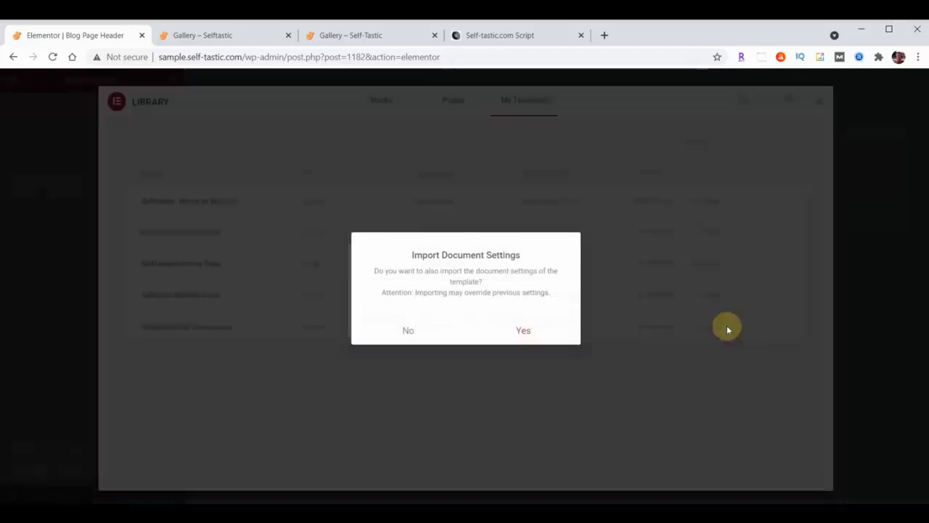
left_click(409, 330)
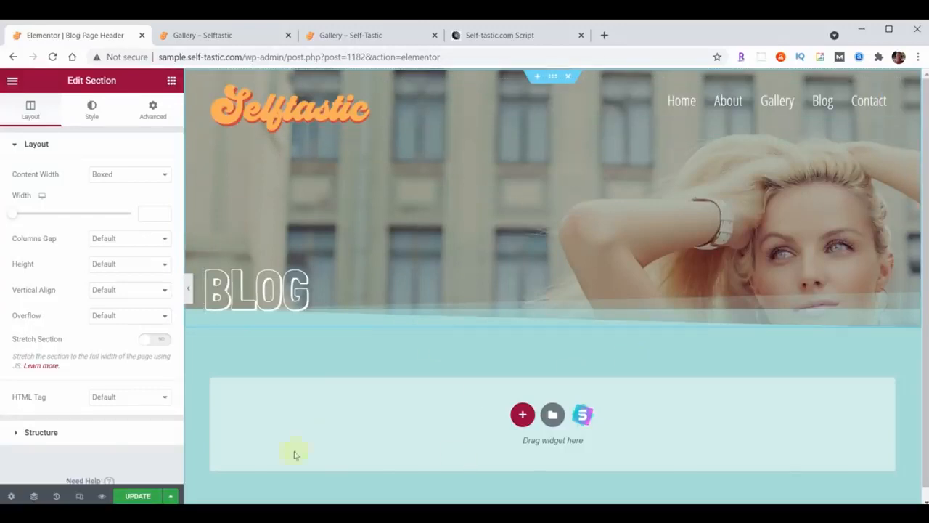
Update the template and exit Elementor to the dashboard
left_click(136, 496)
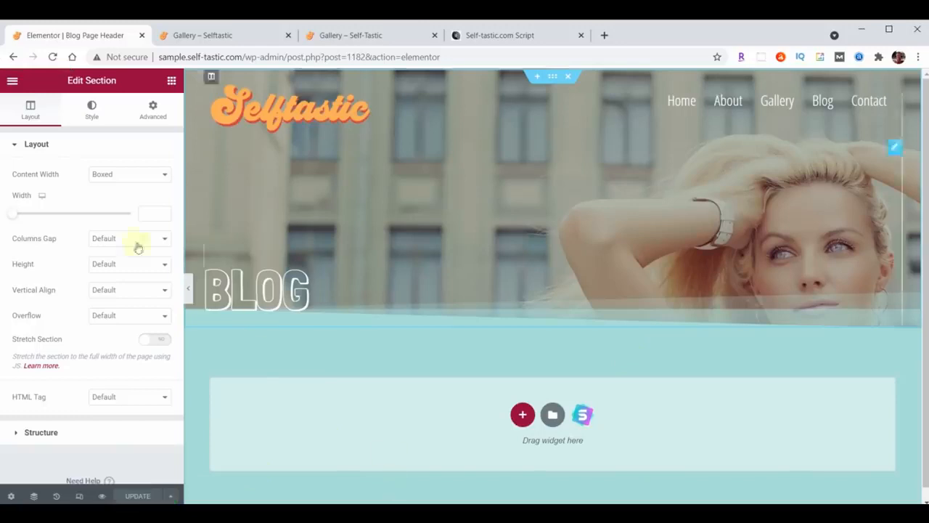
left_click(12, 80)
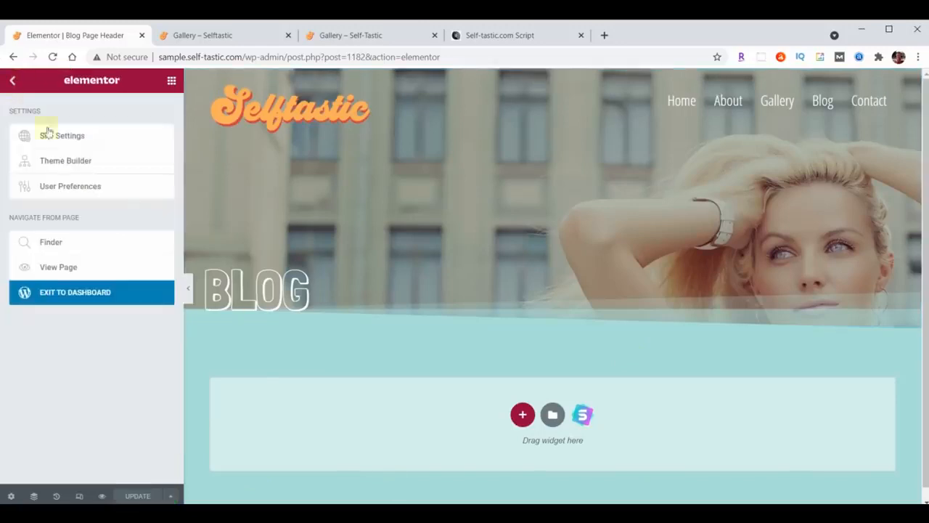
left_click(91, 292)
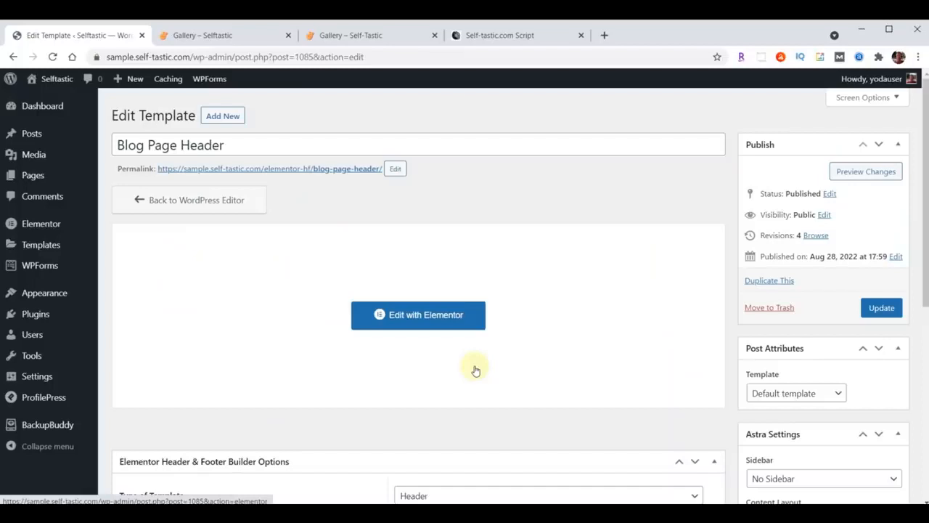
Create another Header-type template titled 'Blog Post Header'
left_click(231, 117)
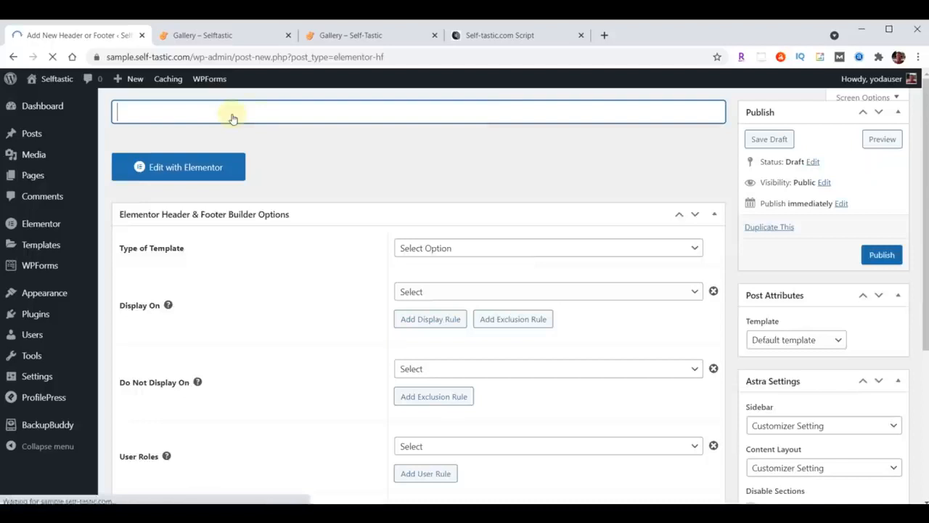
type("Blog Post Header")
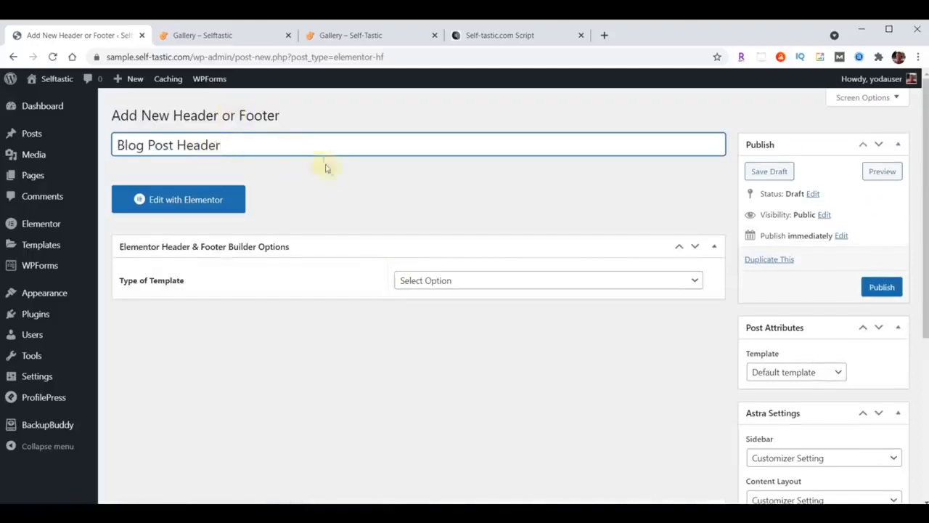
left_click(505, 285)
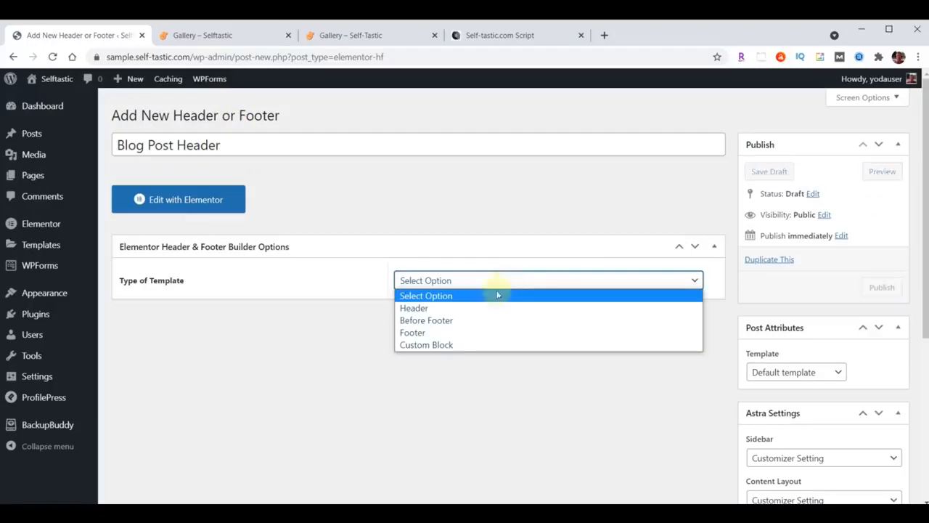
left_click(477, 308)
Display it on All Posts for all users with Canvas layouts enabled, and publish it
left_click(481, 326)
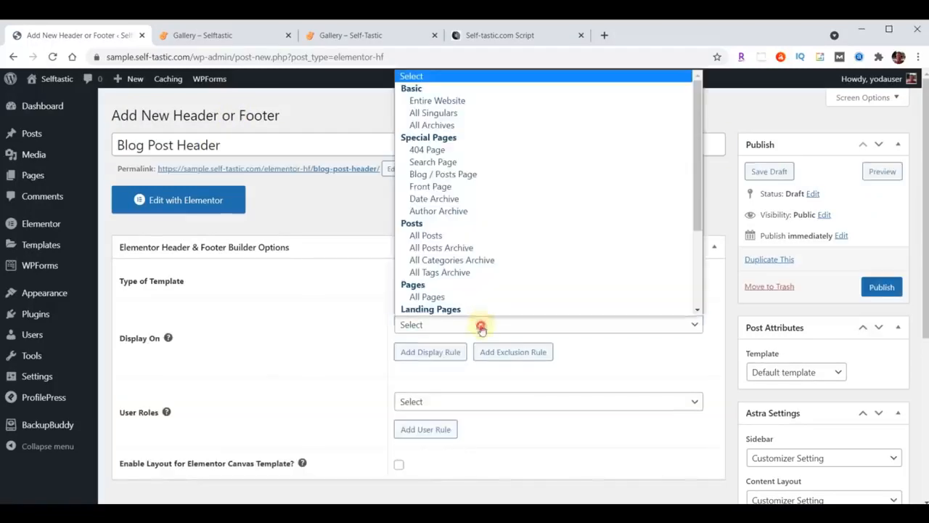
left_click(434, 235)
scroll(438, 233, "down", 2)
left_click(452, 281)
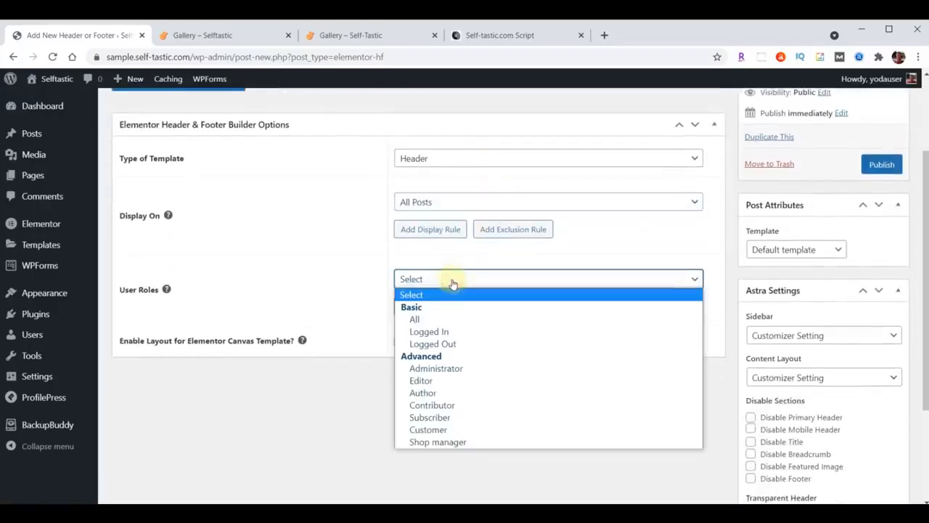
left_click(444, 319)
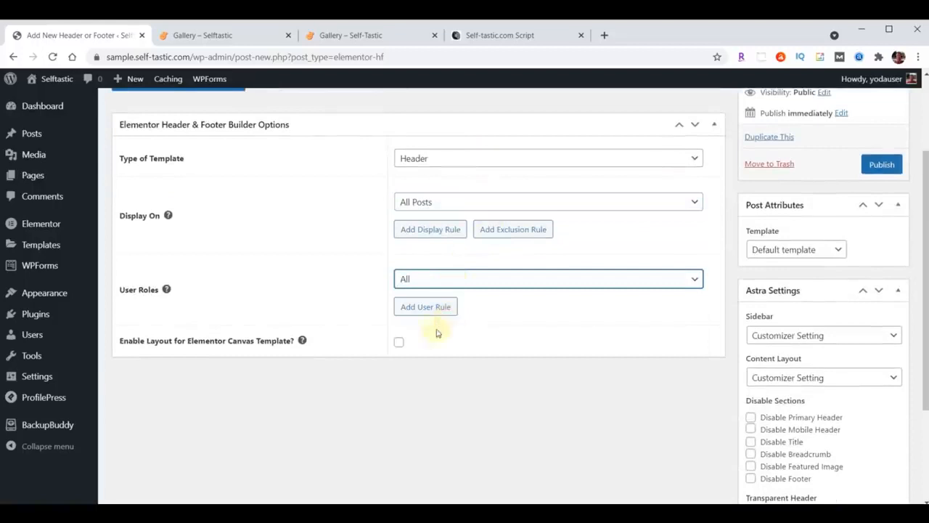
left_click(400, 344)
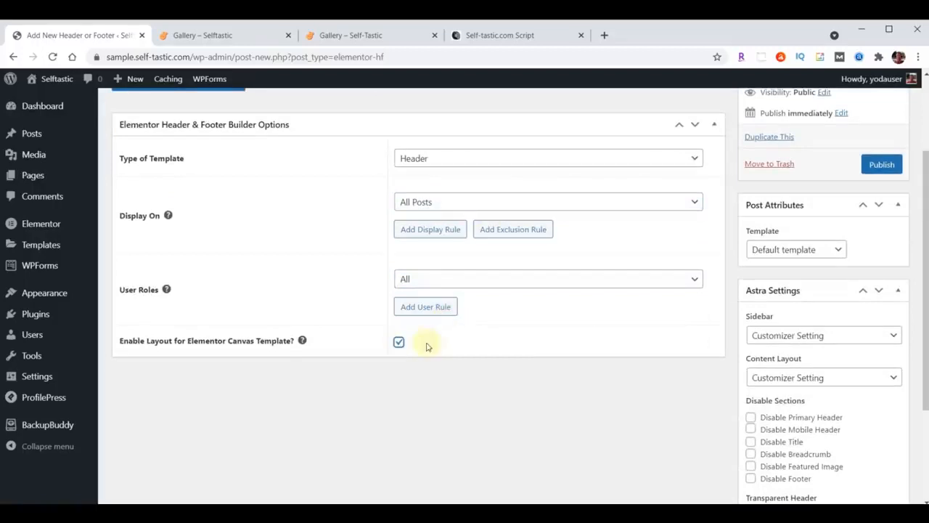
left_click(883, 164)
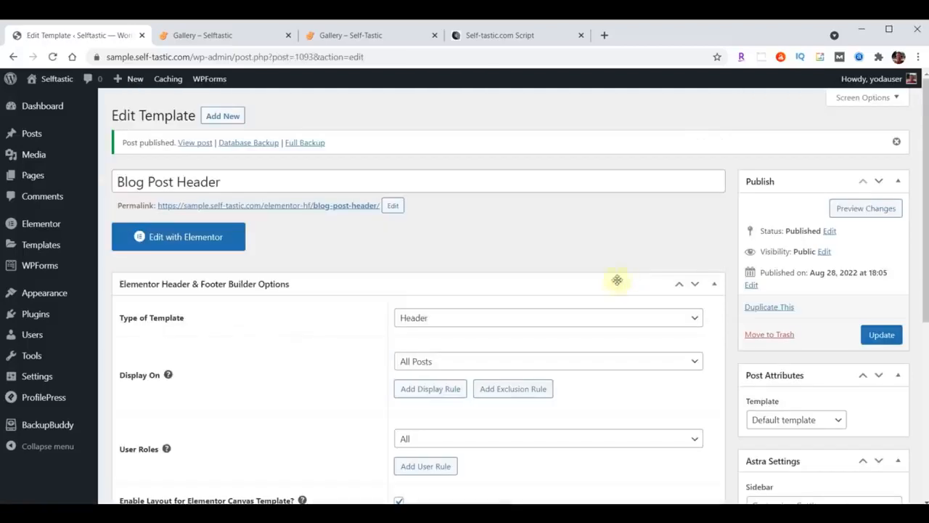
In Elementor, import the blog post header JSON and insert Selftastic Blog Post Header without its settings
left_click(195, 242)
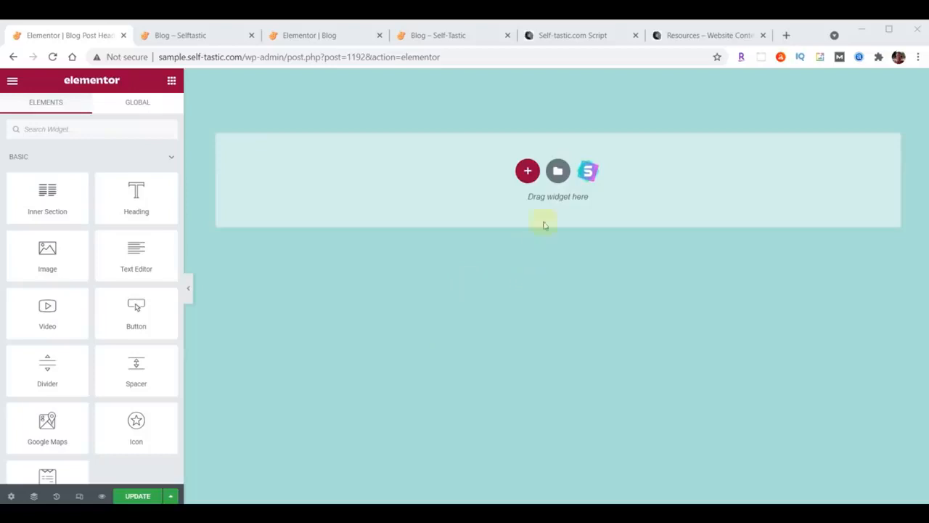
left_click(558, 172)
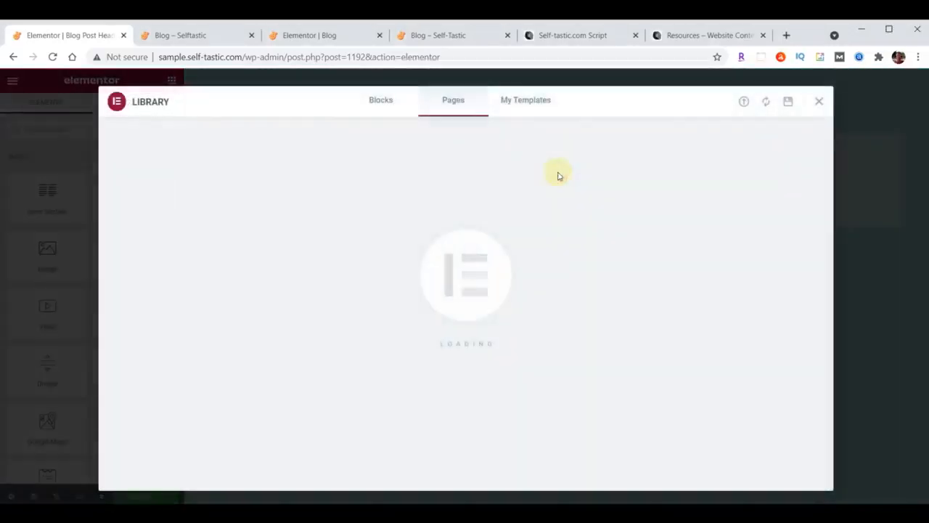
left_click(745, 102)
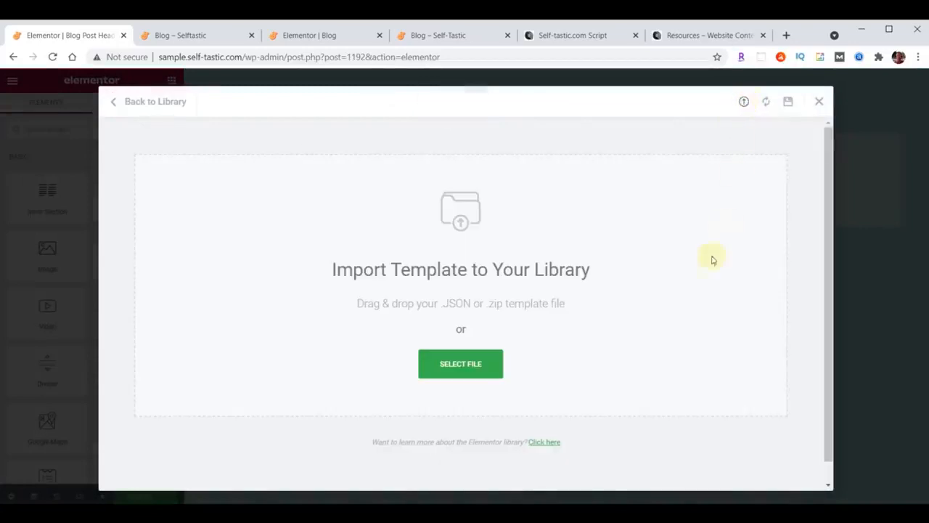
key("alt+Tab")
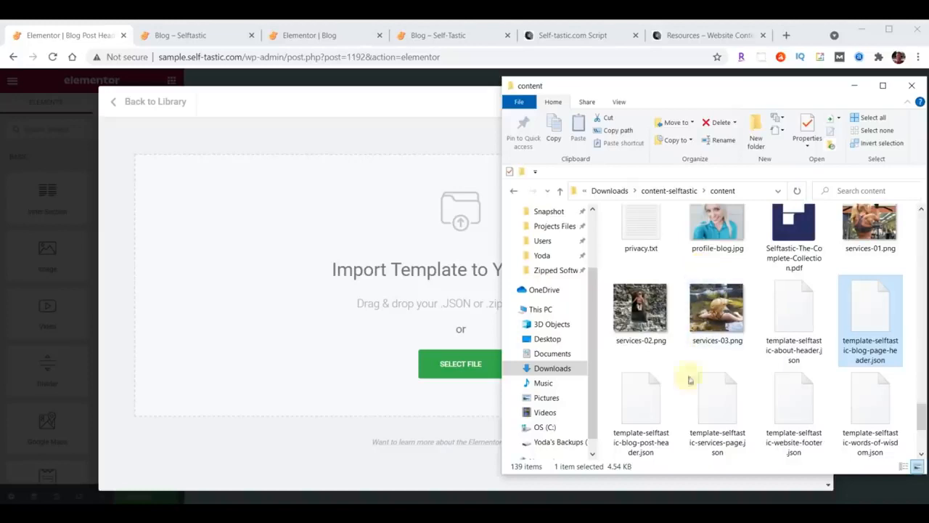
left_click_drag(647, 408, 406, 247)
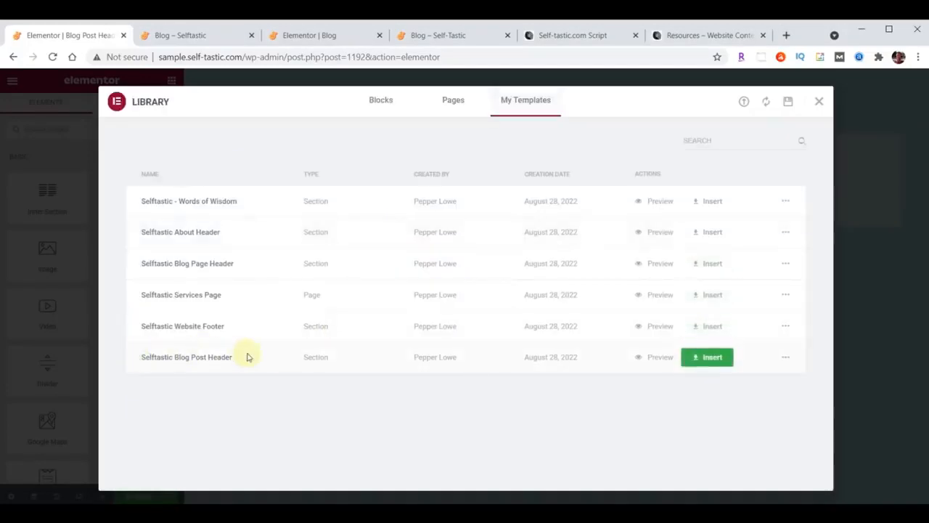
left_click(715, 360)
left_click(408, 332)
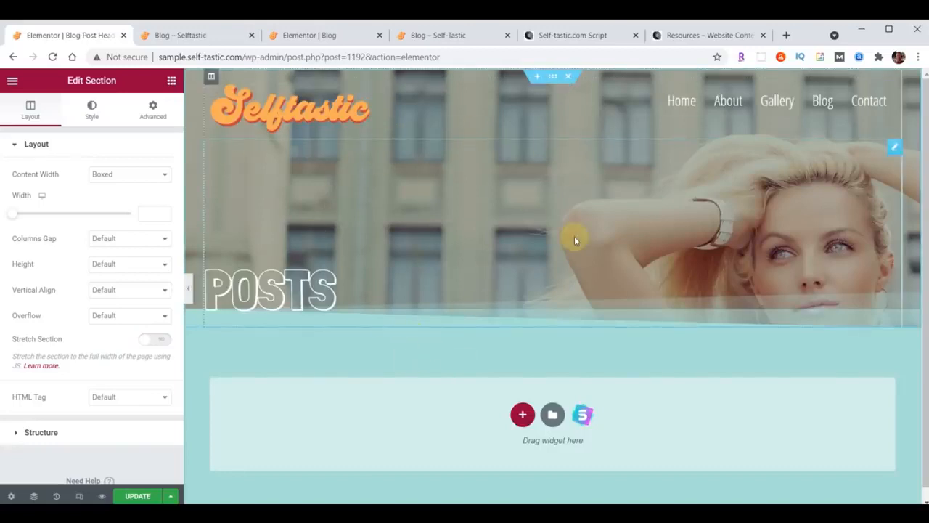
Update the template and exit Elementor to the dashboard
left_click(136, 497)
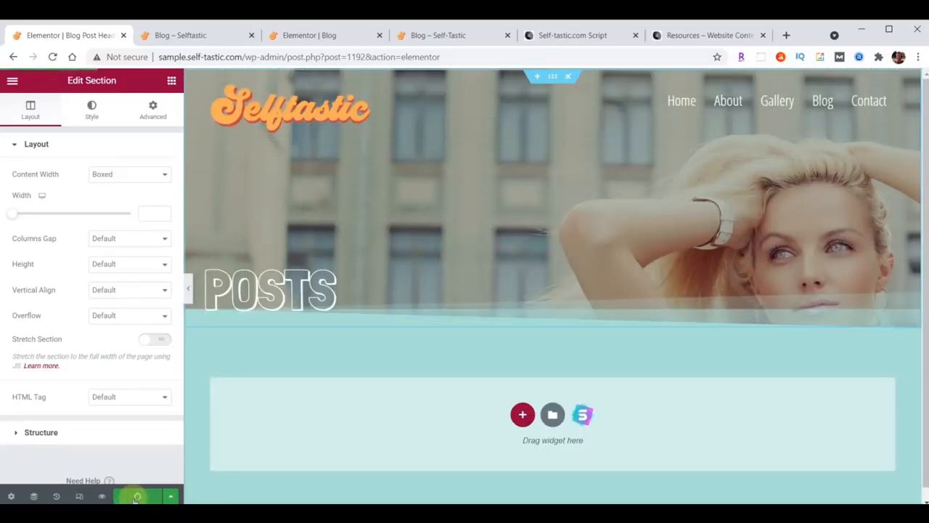
left_click(11, 82)
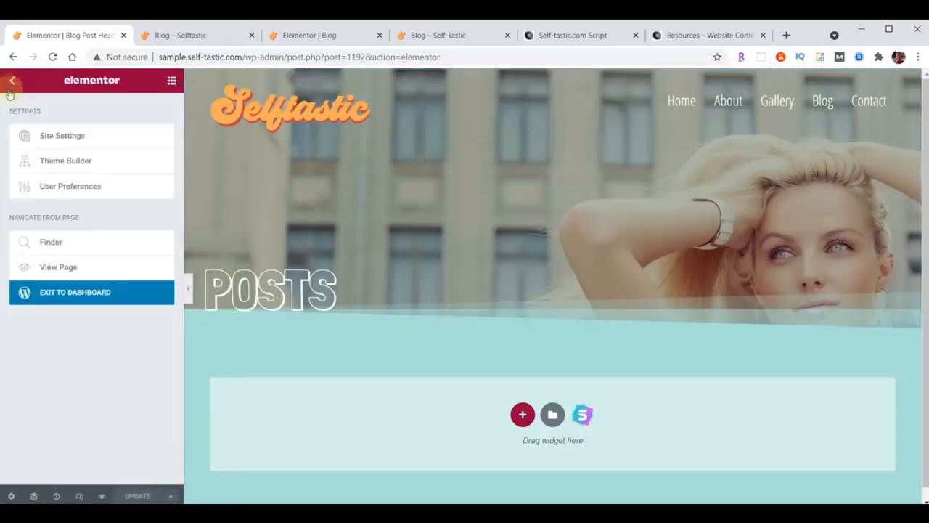
left_click(79, 296)
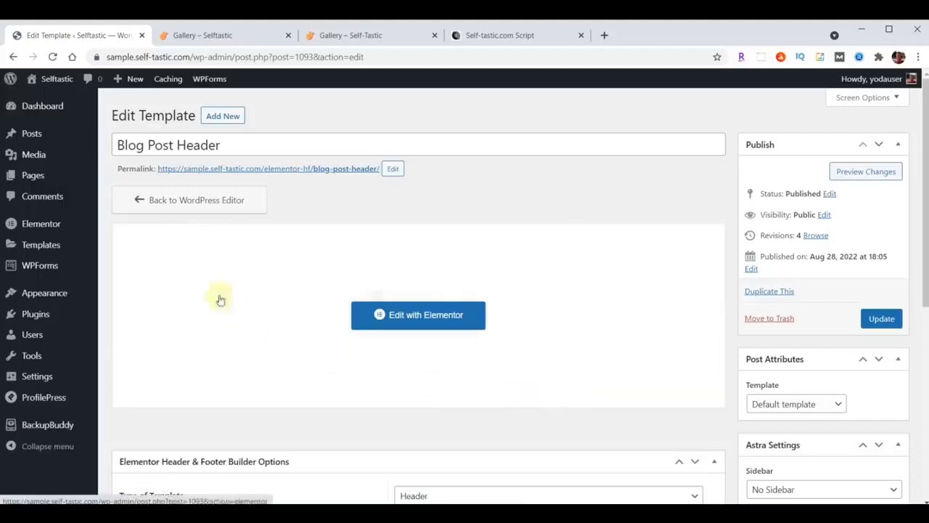
Bulk-trash the sample 'Hello world!' post from the Posts list
left_click(31, 136)
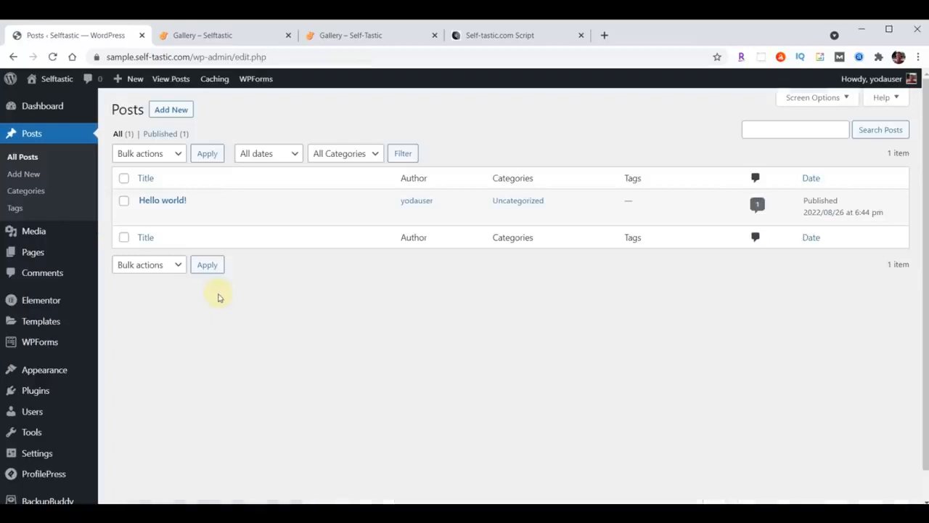
left_click(124, 179)
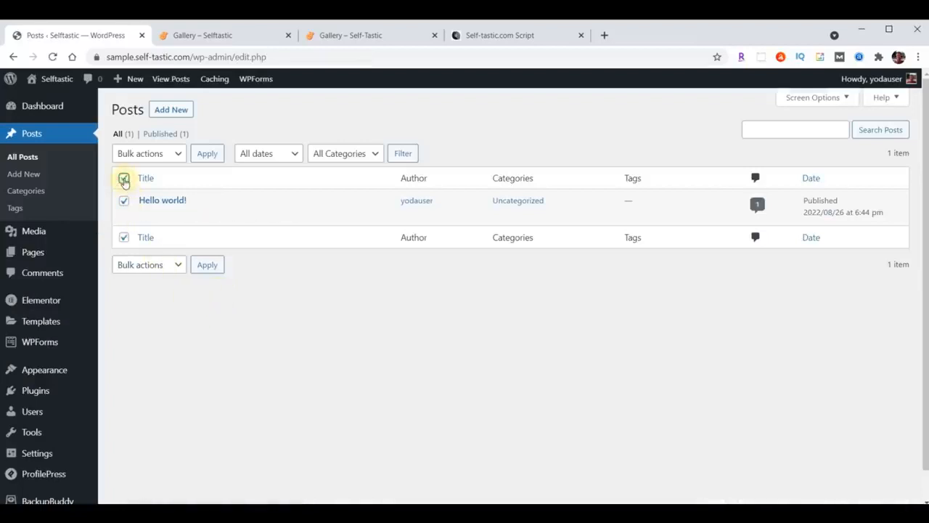
left_click(176, 155)
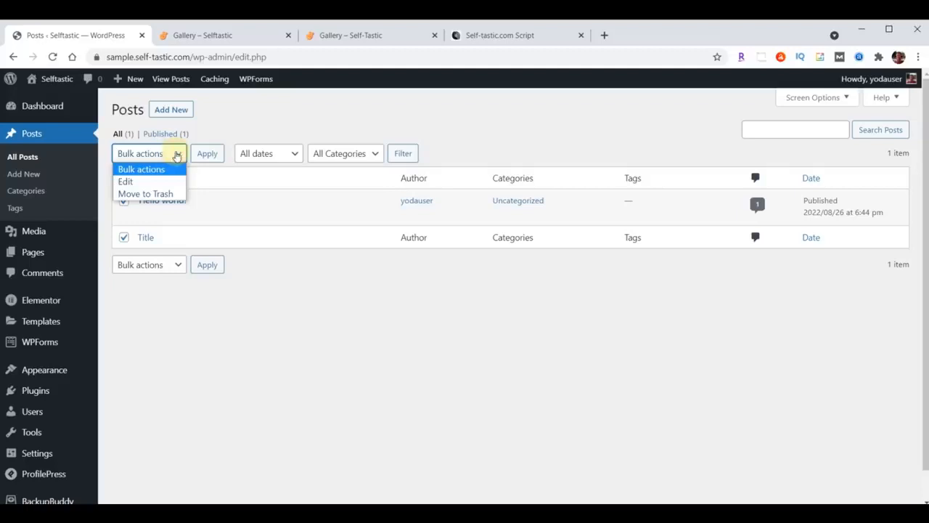
left_click(162, 194)
left_click(208, 157)
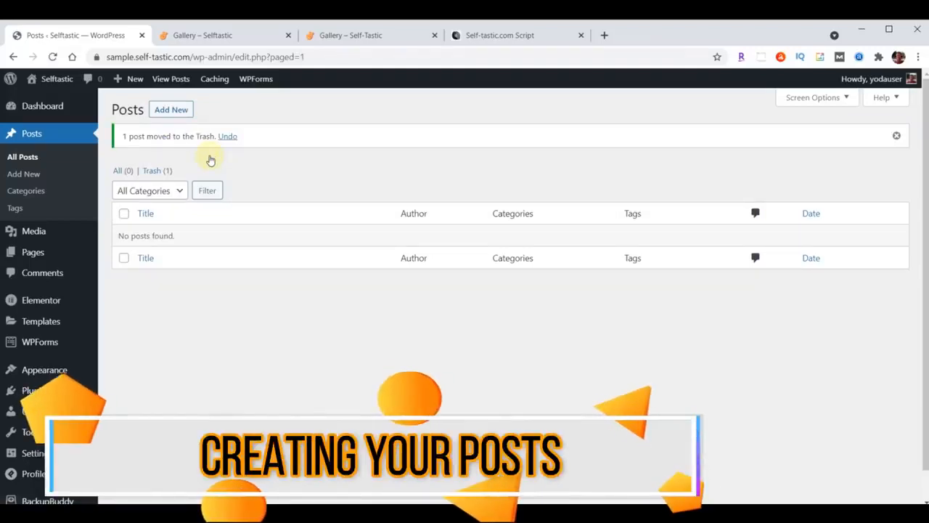
Start a new post and select the title 'What Our Kids Learned After Fostering a Puppy for a Weekend' in the script
left_click(180, 110)
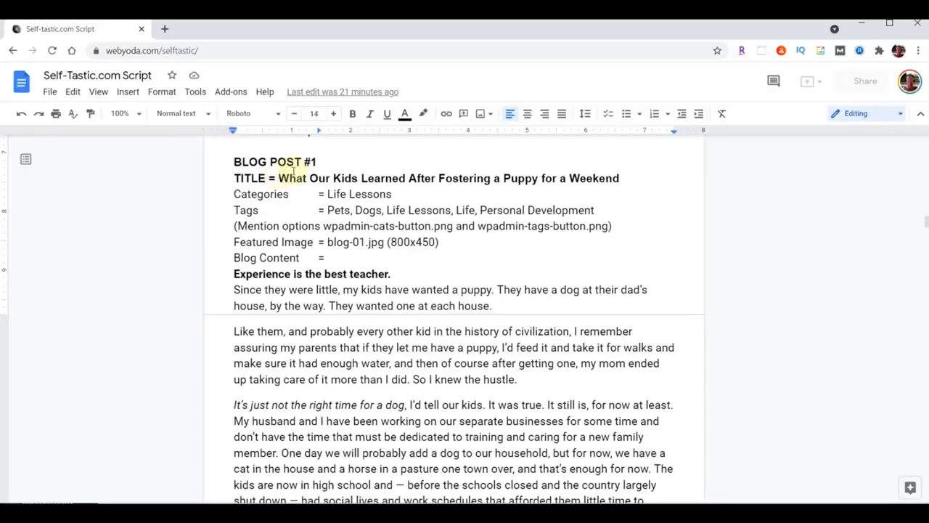
left_click_drag(279, 178, 608, 179)
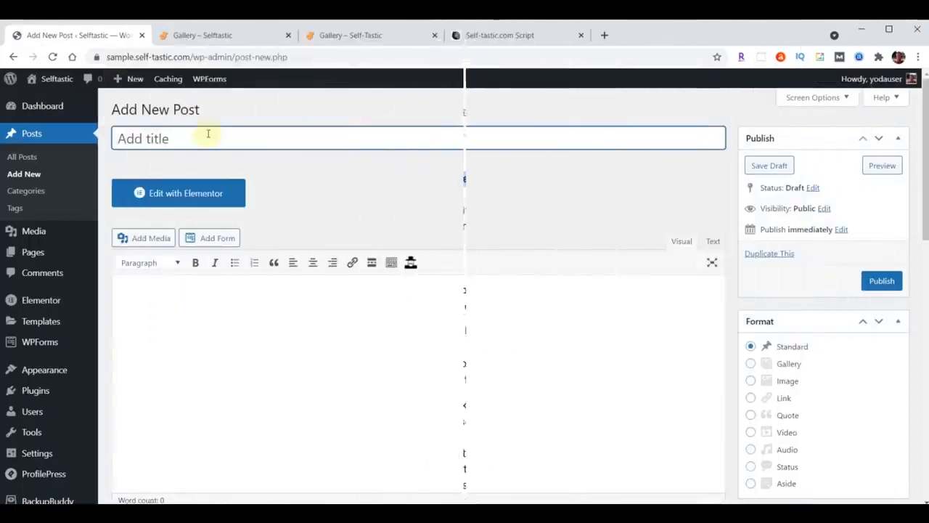
Paste the puppy-fostering title and the story text, opening 'Experience is the best teacher.', into the post
type("What Our Kids Learned After Fostering a Puppy for a Weekend")
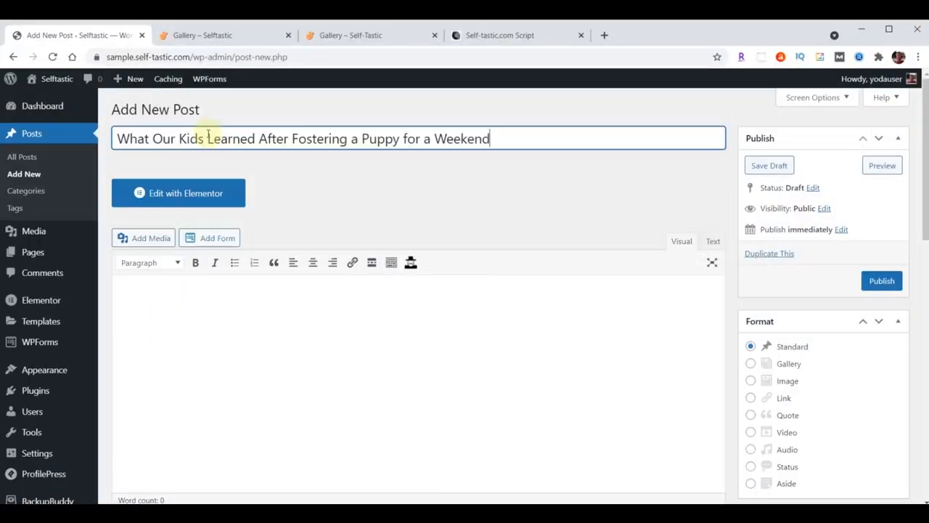
scroll(262, 361, "down", 1)
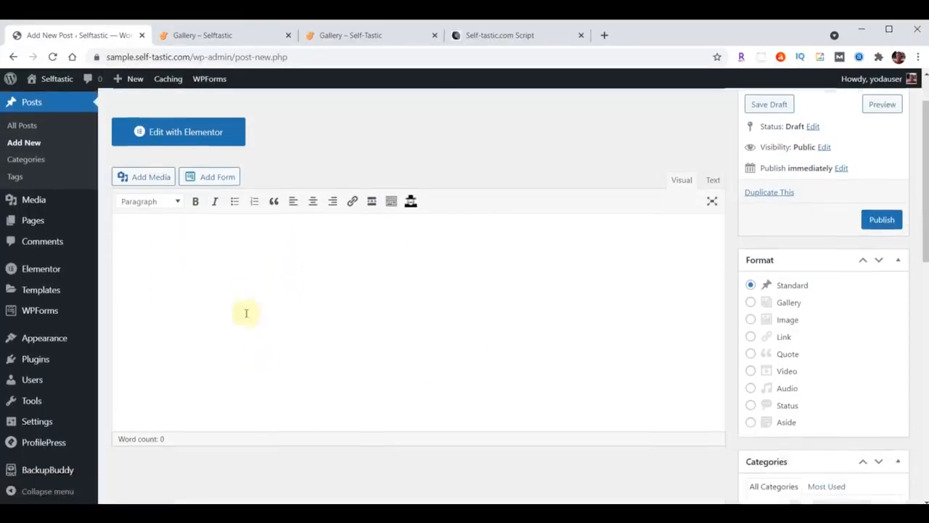
left_click(197, 273)
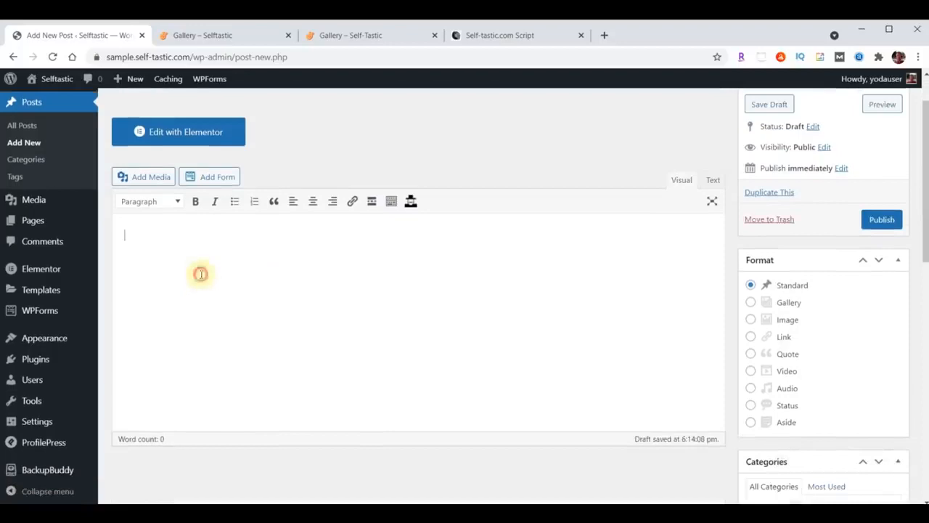
key("ctrl+v")
scroll(222, 334, "up", 15)
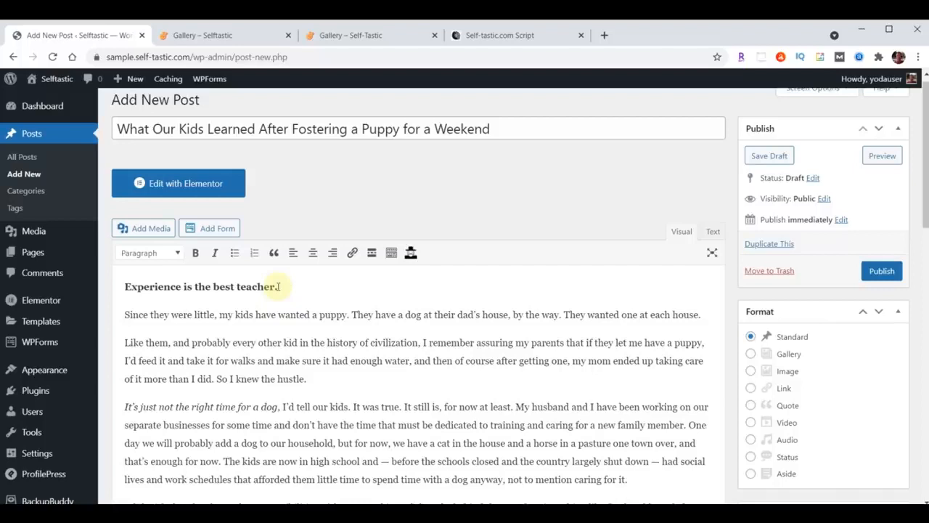
scroll(305, 315, "up", 1)
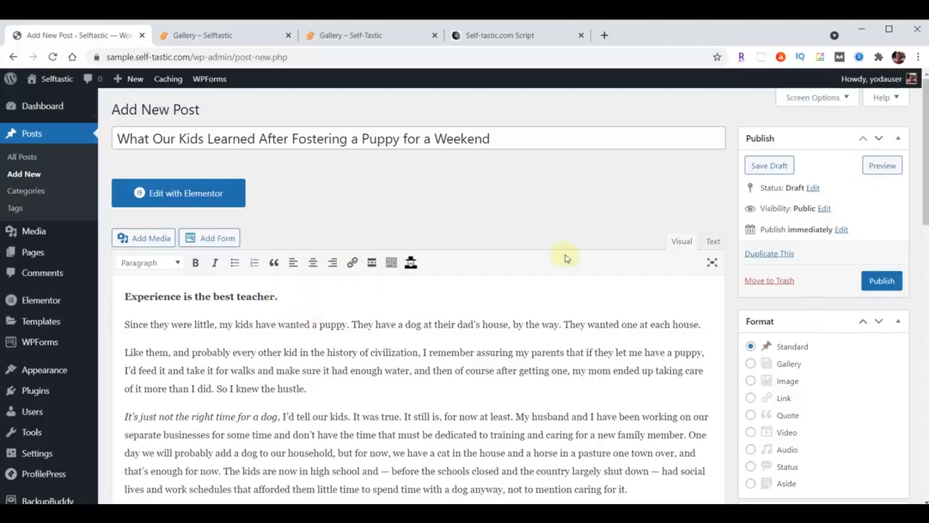
scroll(560, 253, "down", 4)
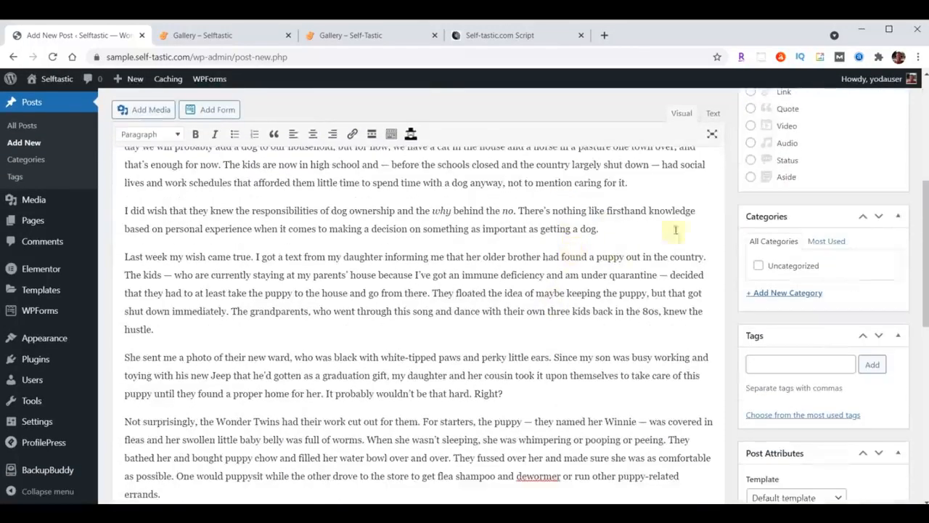
Add a new category named 'Life Lessons' to the post
left_click(782, 296)
type("Life Lessons")
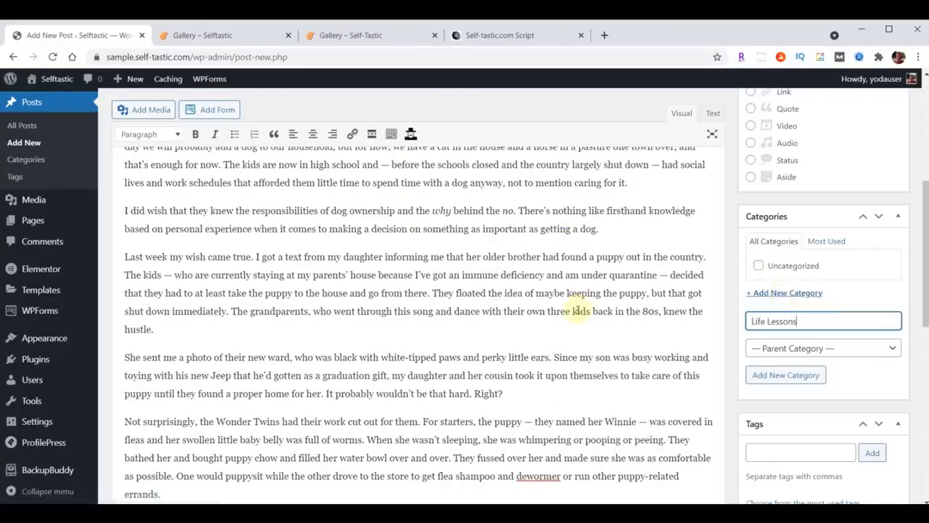
key("Return")
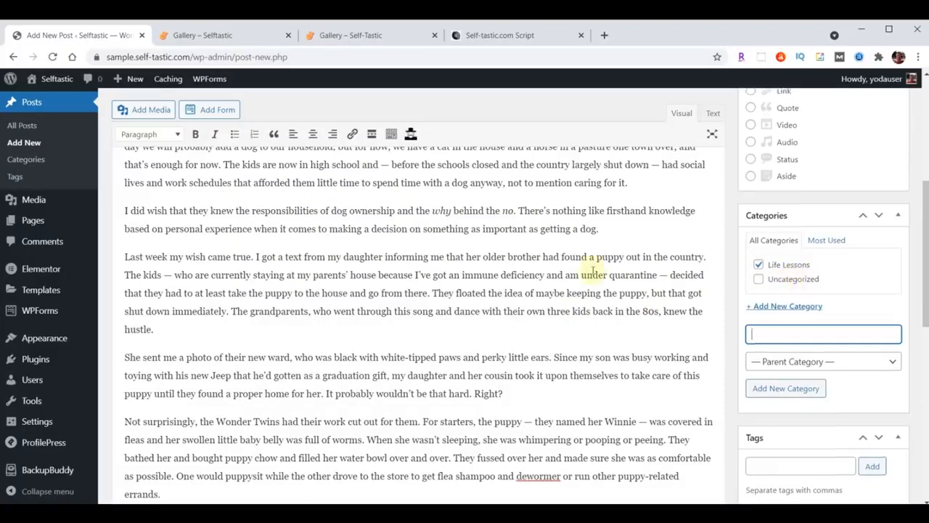
Tag the post Pets, Dogs, Life Lessons, Life and Personal Development
scroll(591, 273, "down", 3)
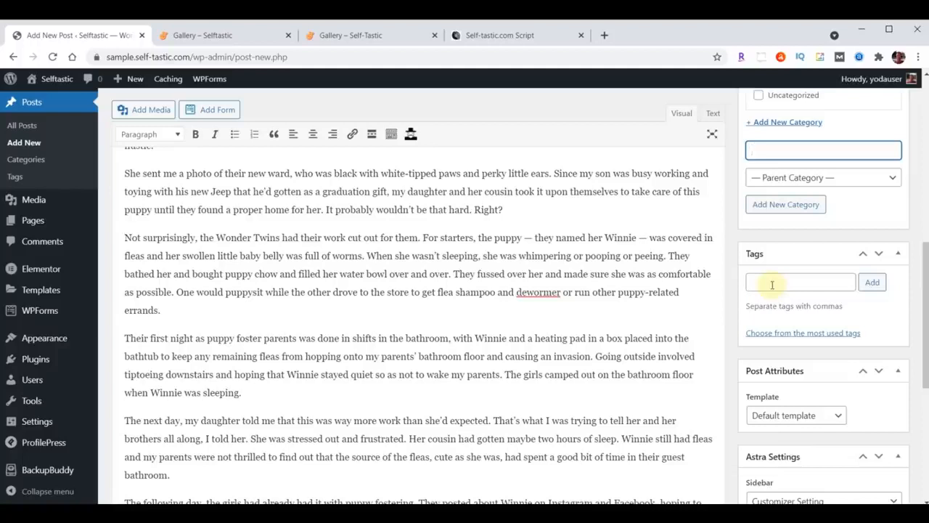
left_click(772, 285)
type("Pets, Dogs, Life Lessons, Life, Personal Development")
left_click(872, 283)
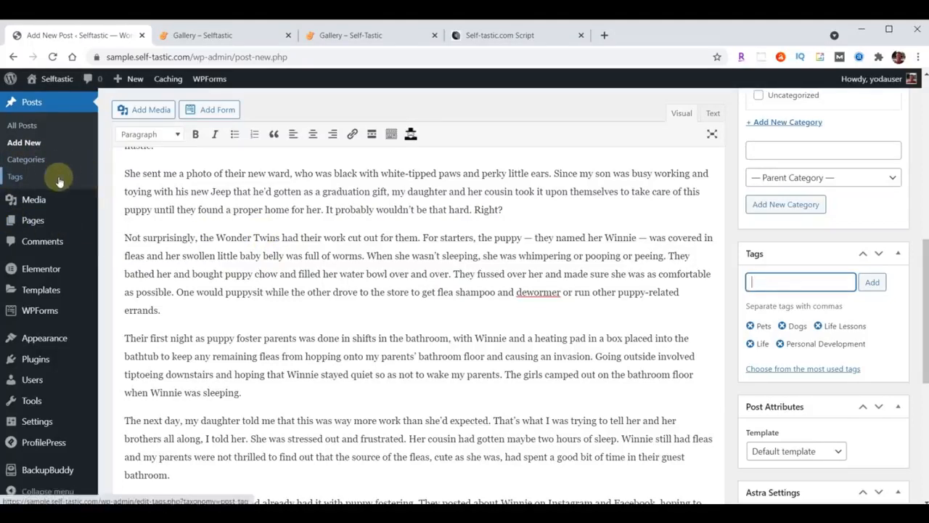
scroll(602, 294, "down", 3)
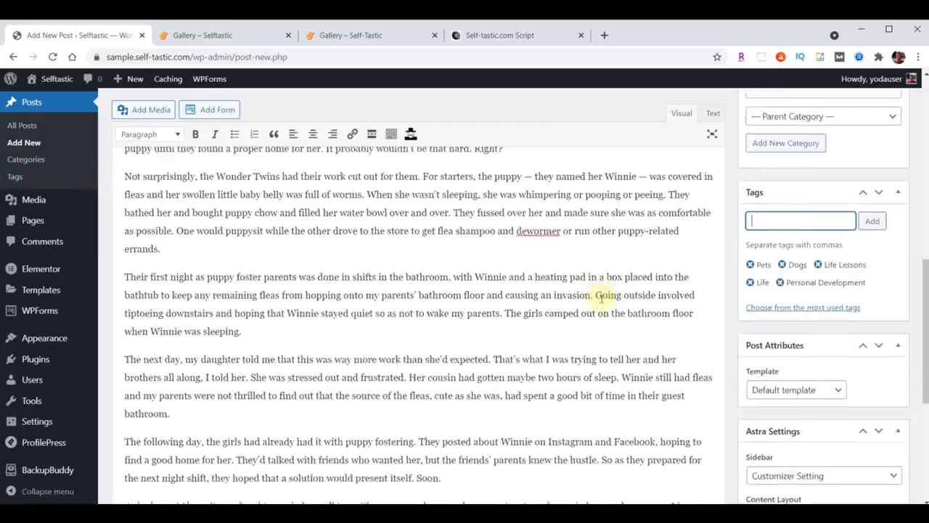
scroll(602, 300, "down", 2)
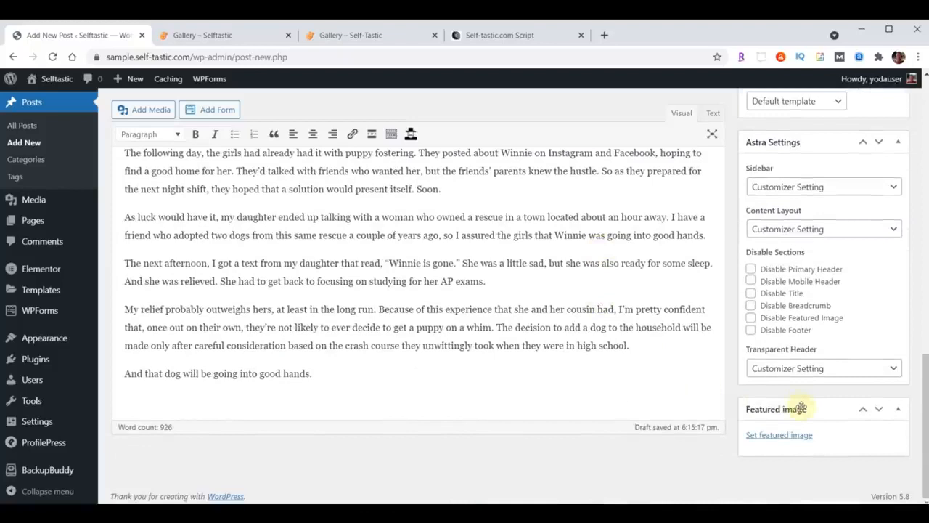
Upload images blog-01 through blog-06 into the media library from the featured image picker
left_click(778, 438)
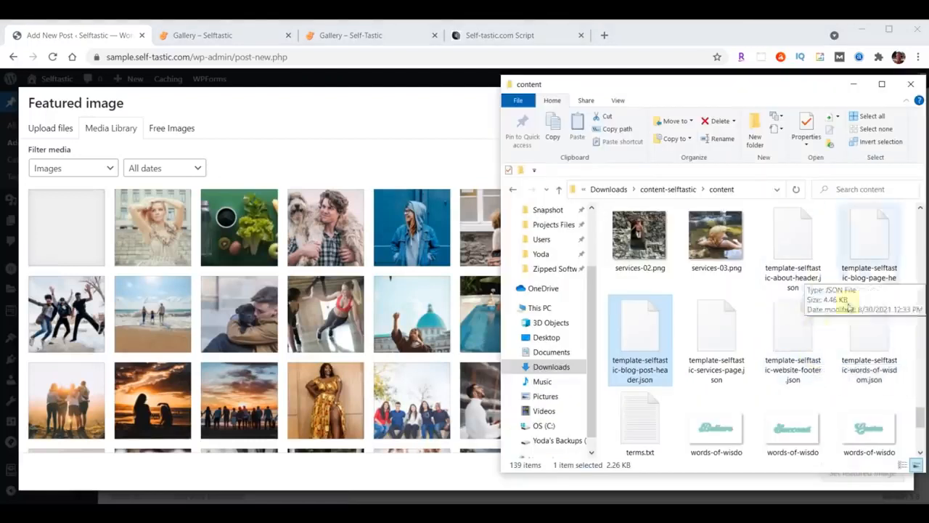
scroll(792, 337, "up", 5)
scroll(792, 337, "up", 10)
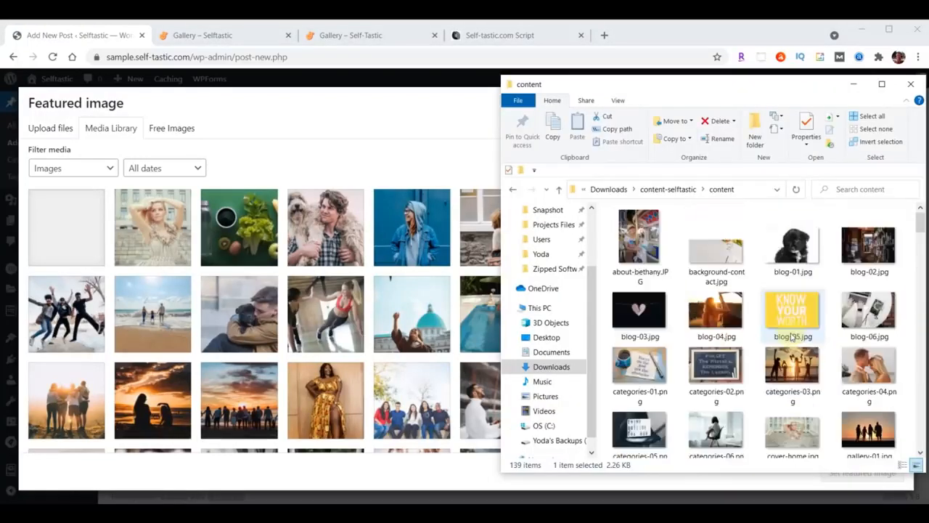
left_click(795, 247)
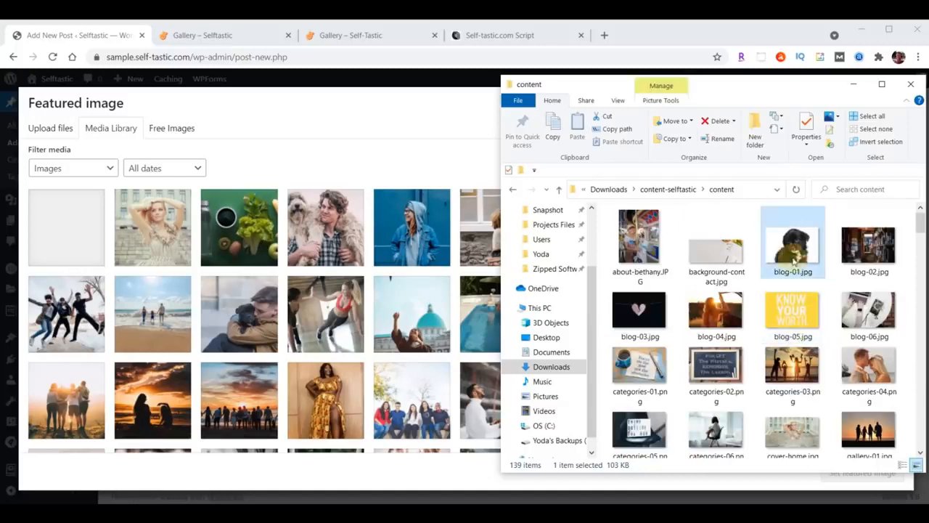
left_click(879, 307, "shift")
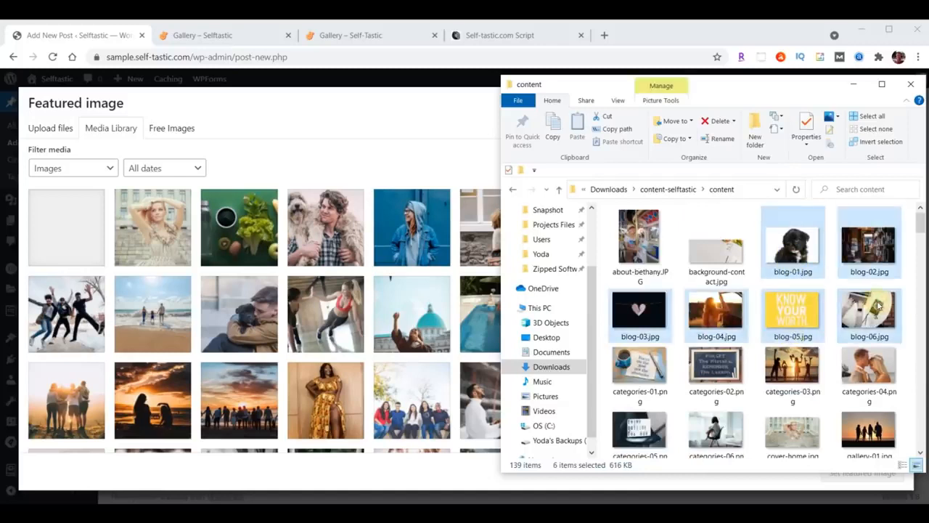
left_click_drag(878, 307, 287, 309)
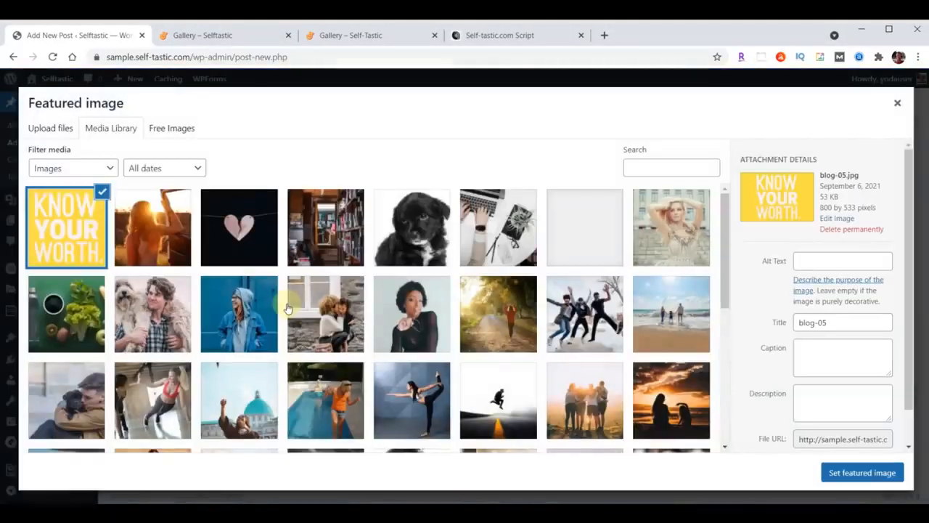
Set blog-01.jpg, the black puppy photo, as the post's featured image
left_click(421, 226)
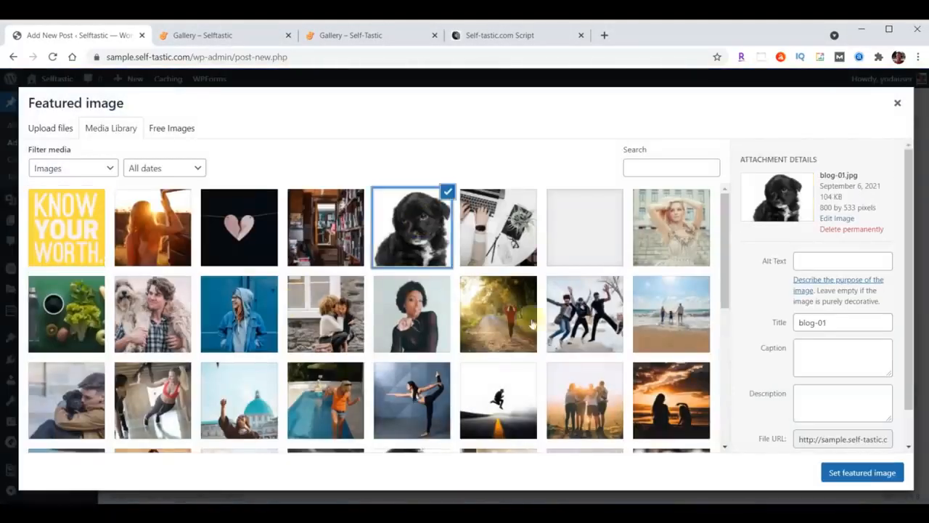
left_click(862, 473)
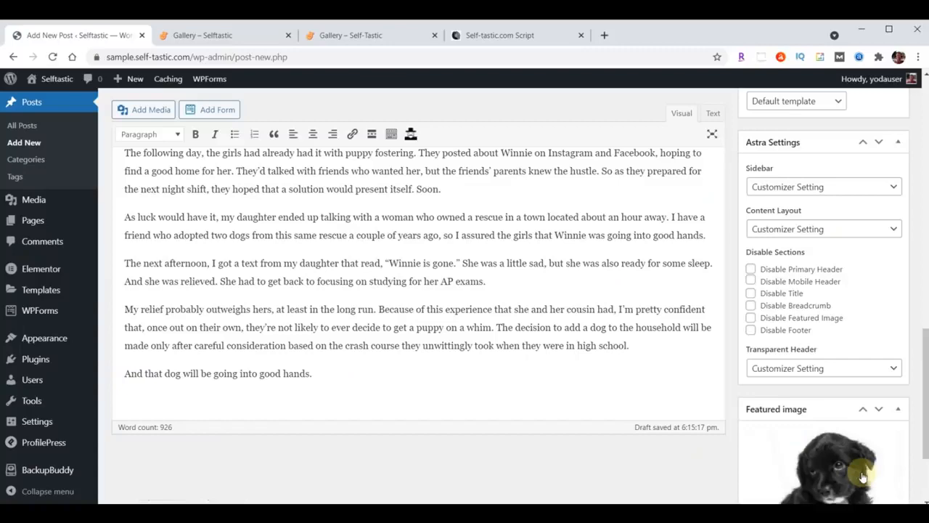
scroll(678, 460, "up", 15)
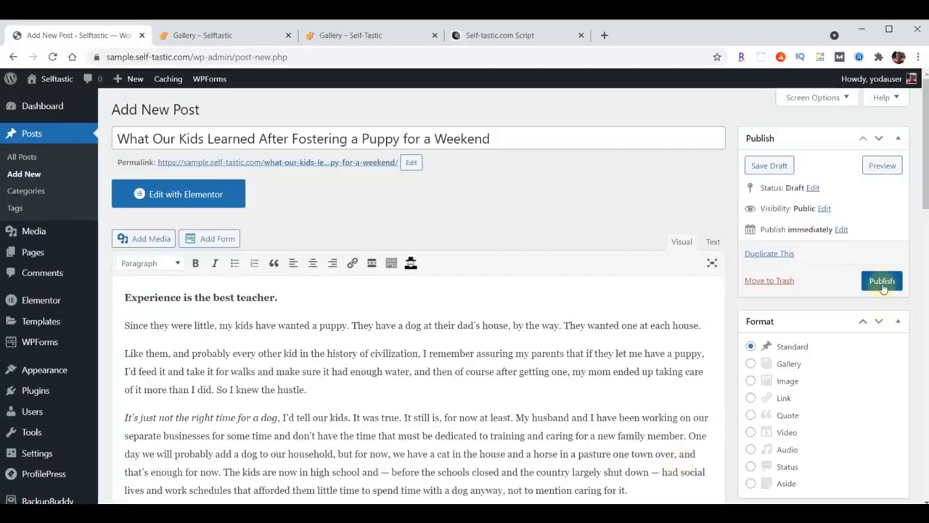
Publish the post and open its permalink in a new tab
left_click(882, 282)
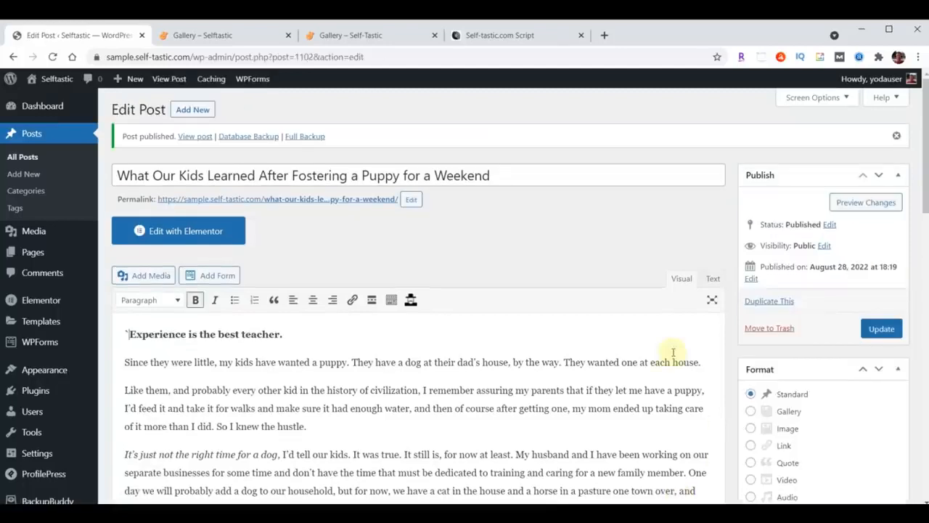
right_click(307, 205)
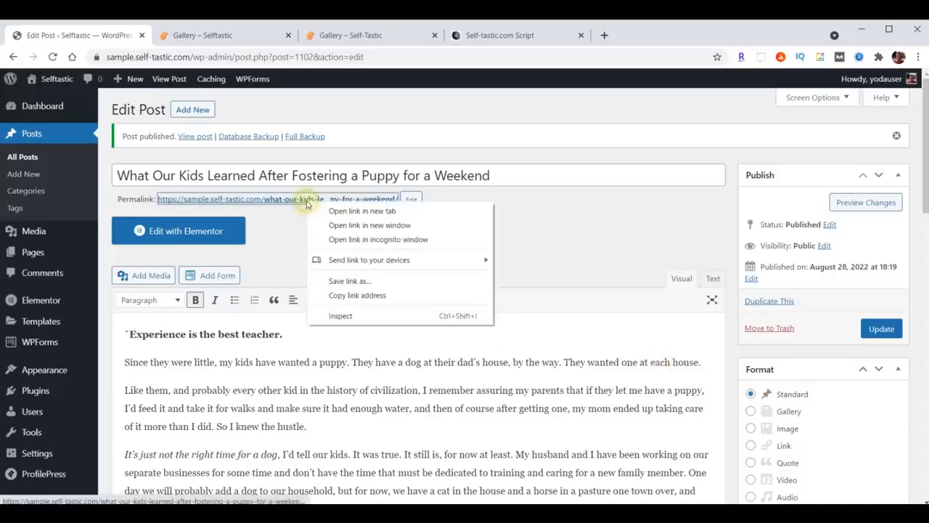
left_click(354, 211)
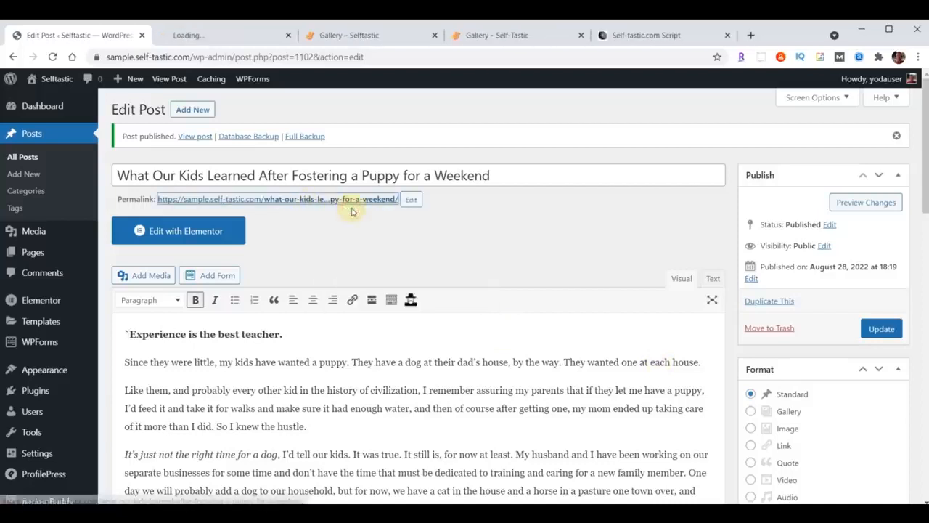
Scroll through the live post with its POSTS banner, then close the tab
left_click(214, 37)
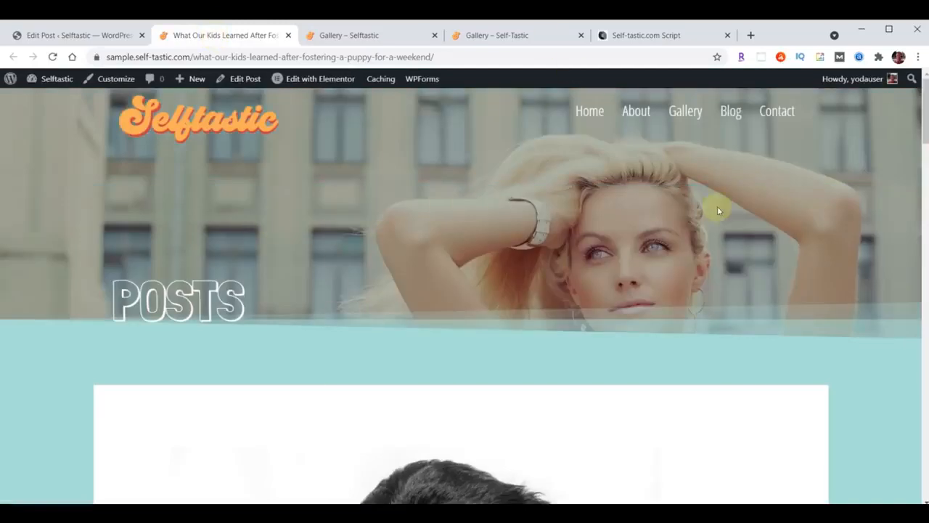
scroll(718, 208, "down", 8)
scroll(717, 210, "down", 15)
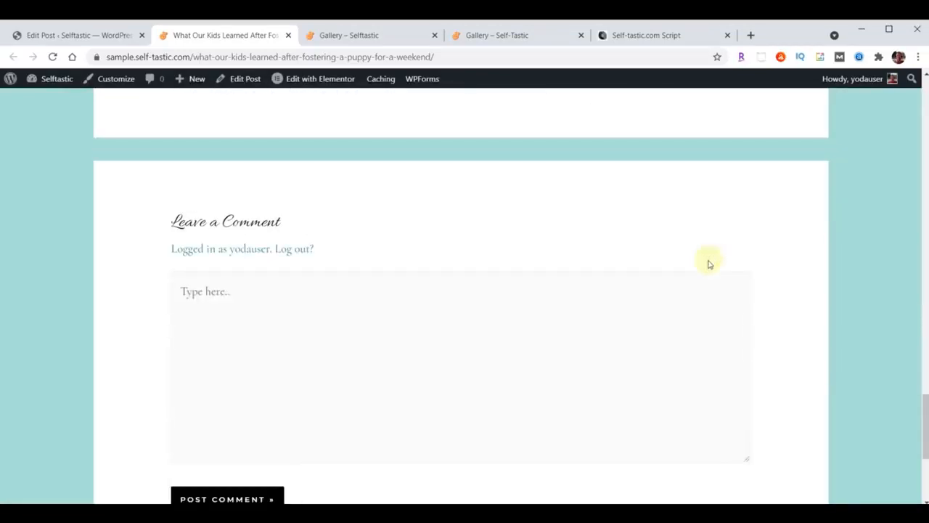
scroll(714, 254, "up", 20)
scroll(713, 256, "up", 8)
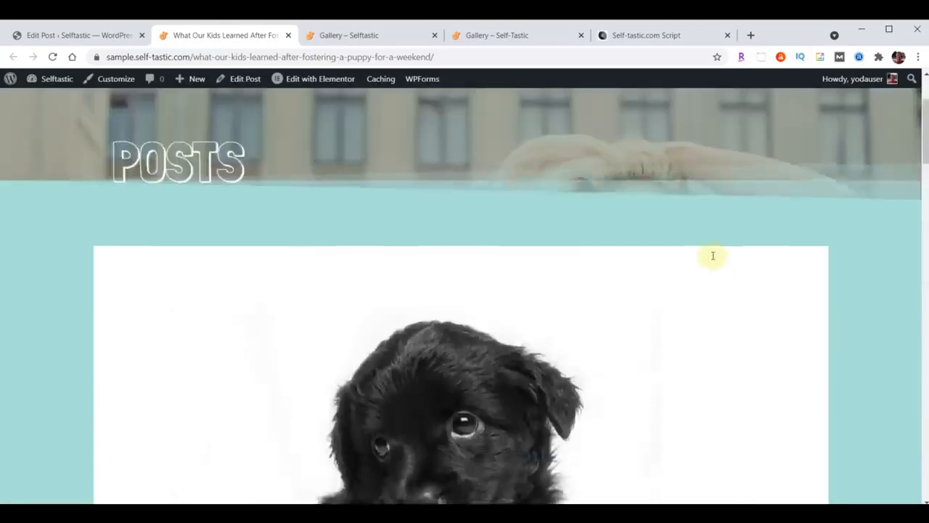
left_click(289, 35)
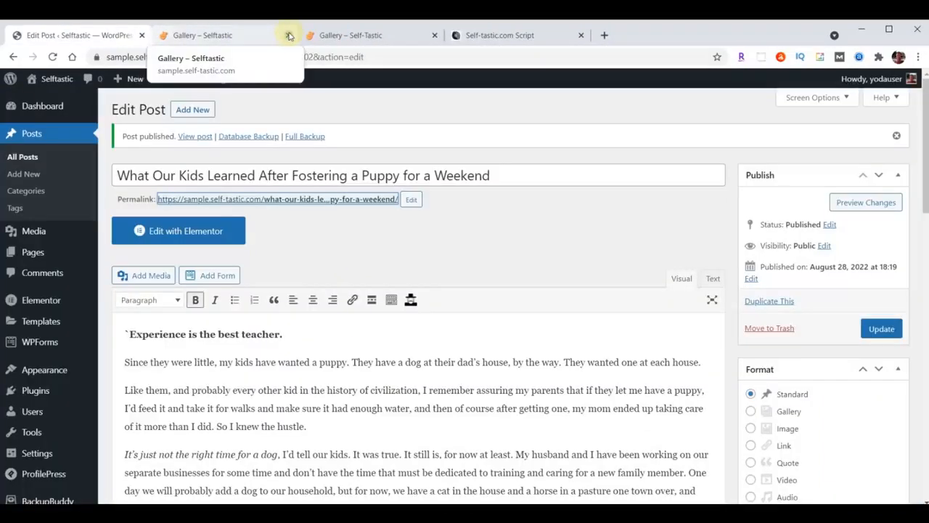
Start a new post titled 'Am I Really a Secret Hoarder?'
left_click(188, 111)
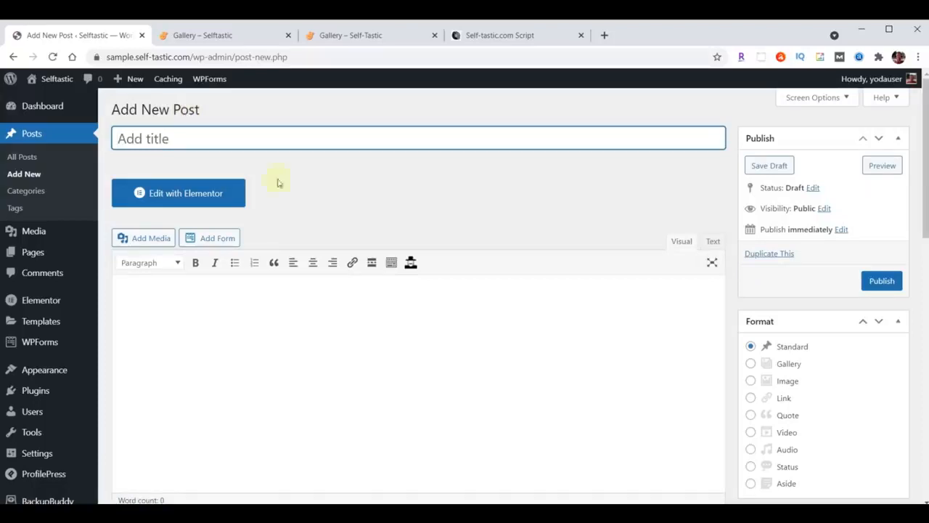
left_click(190, 135)
key("ctrl+v")
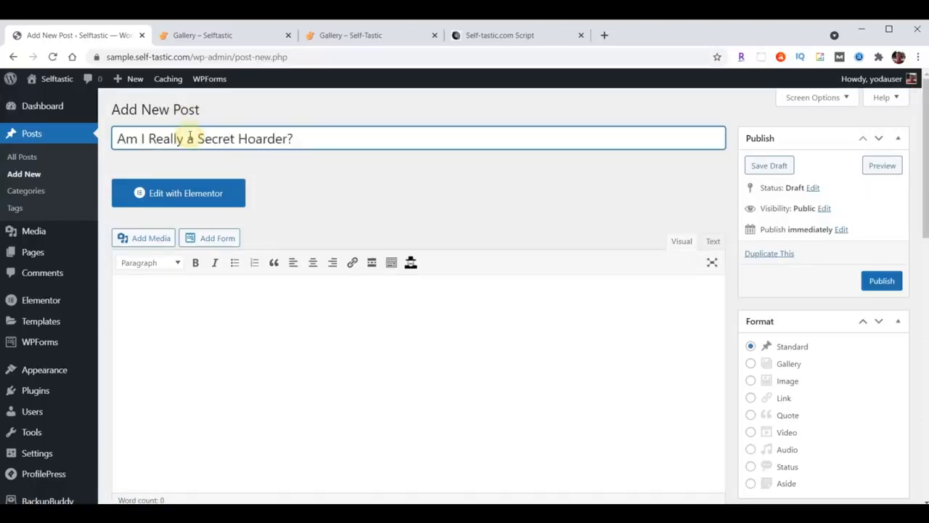
Paste the full article text, ending 'I look forward to tomorrow.', into the post body
left_click(338, 320)
scroll(339, 320, "down", 2)
left_click(241, 197)
key("ctrl+v")
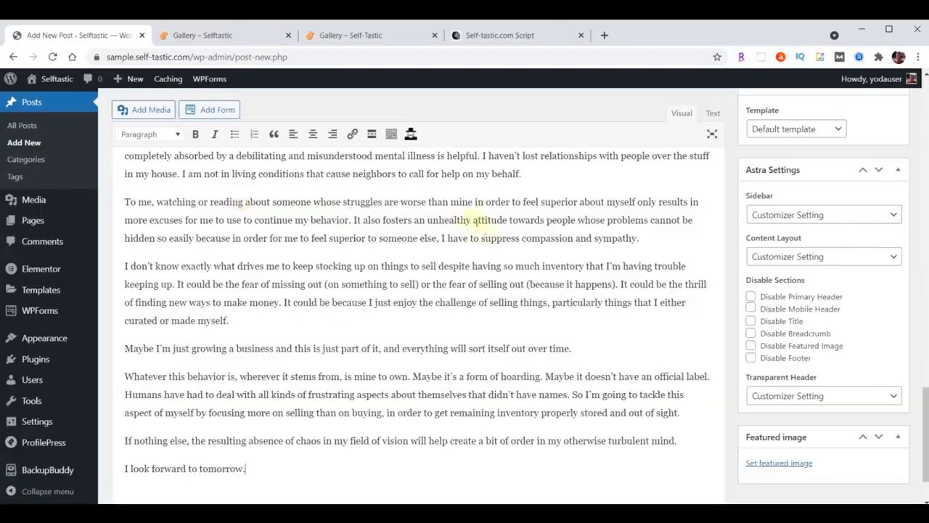
scroll(482, 221, "up", 4)
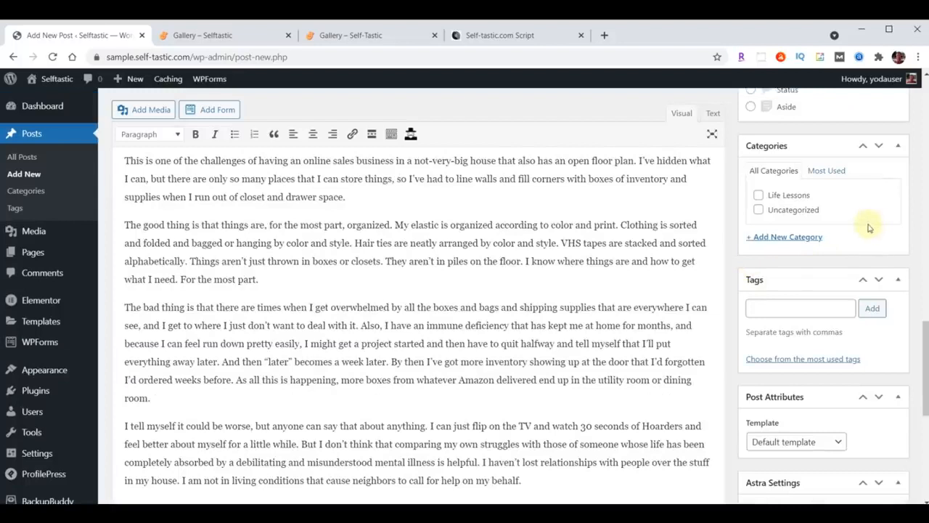
Check Life Lessons and add new categories Business, Mental Health and Personal Development
left_click(759, 195)
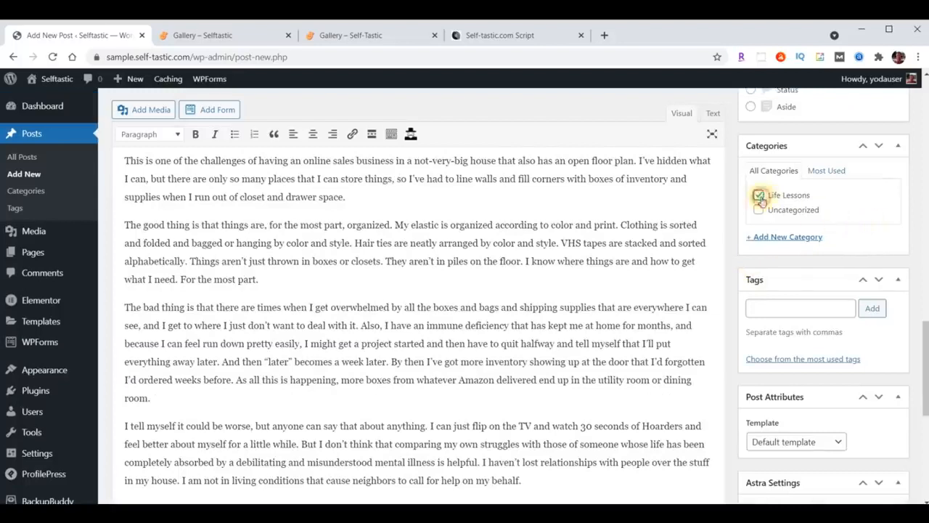
left_click(788, 237)
type("Business")
key("Return")
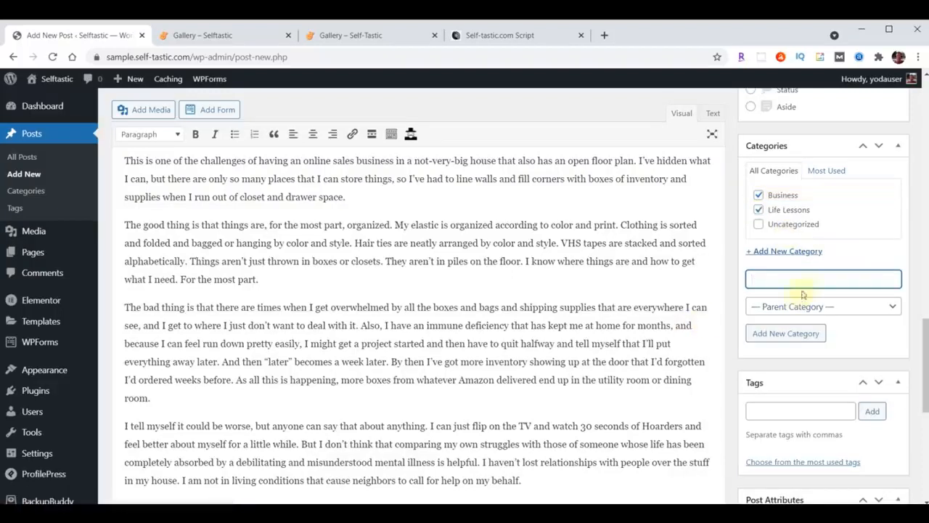
type("Mental Health")
key("Return")
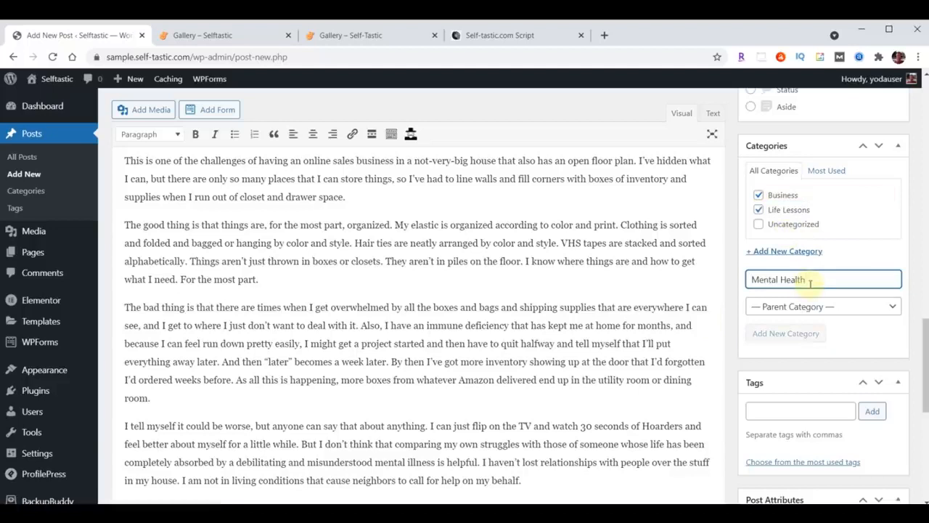
type("Personal Development")
key("Return")
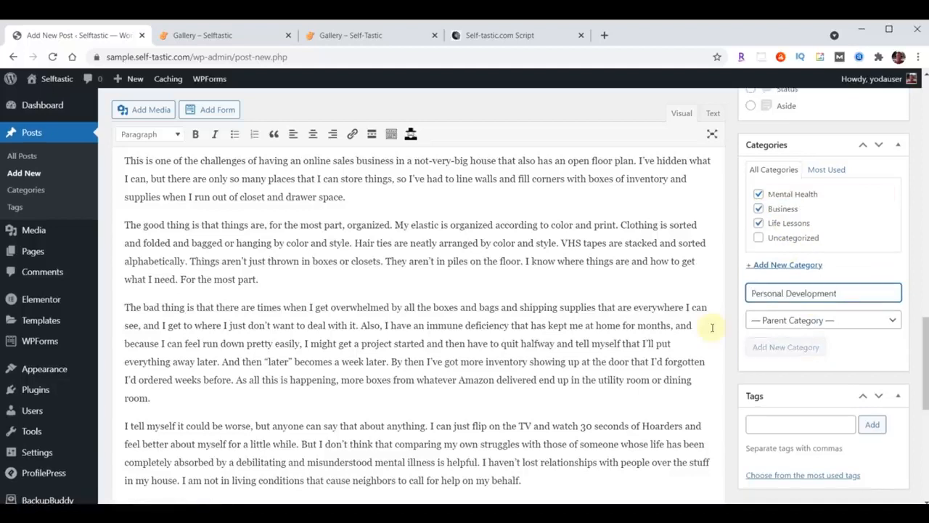
Add tags Mental Health, Life Lessons, Life, Self Improvement and Money to the post
scroll(825, 258, "down", 2)
left_click(797, 318)
type("Self Improvement, Money")
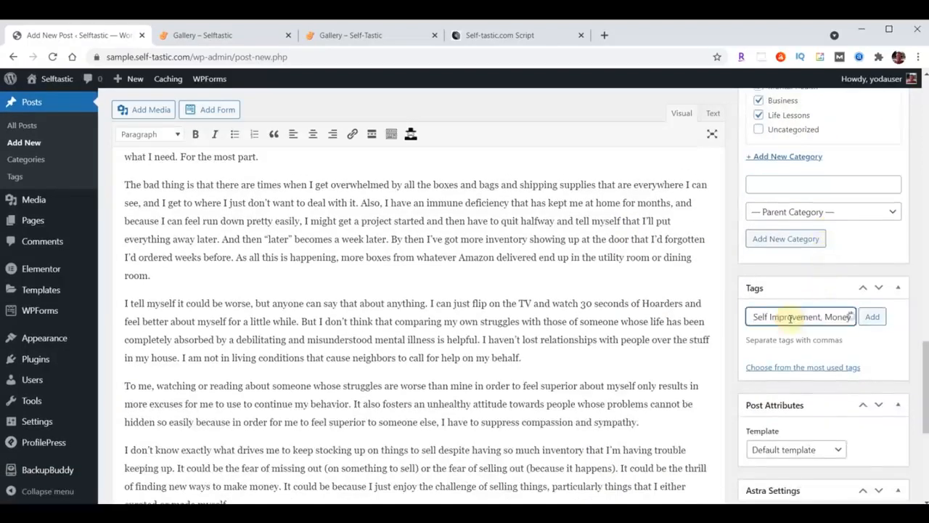
left_click(874, 319)
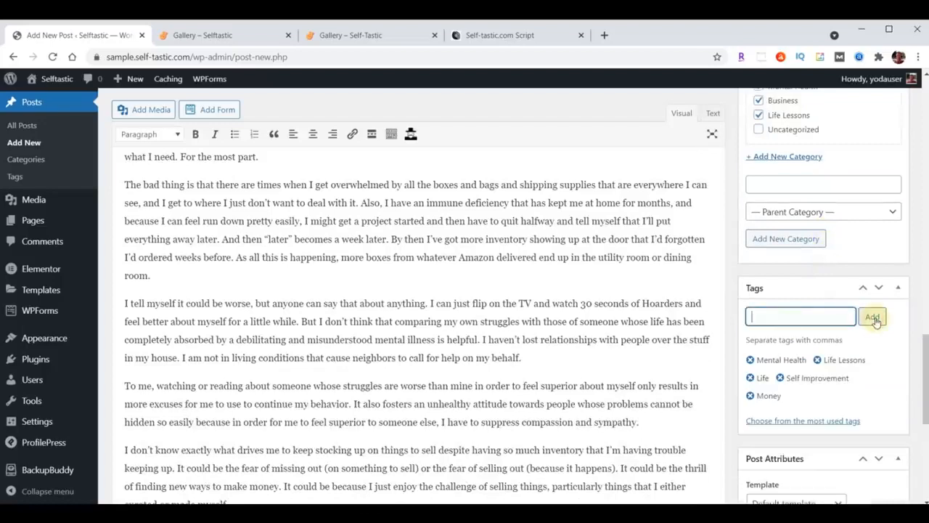
scroll(875, 322, "down", 6)
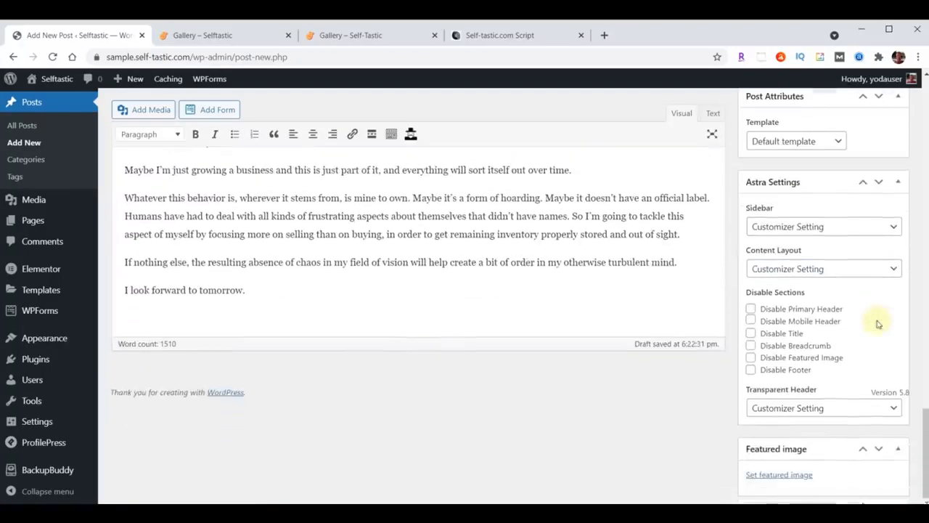
Set the bookshelf photo blog-02 as the featured image and publish the post
left_click(788, 475)
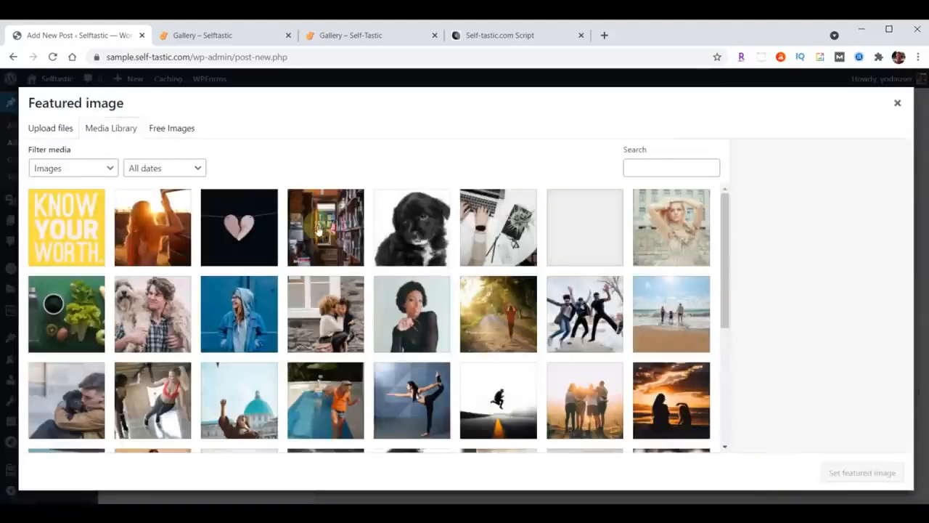
left_click(318, 229)
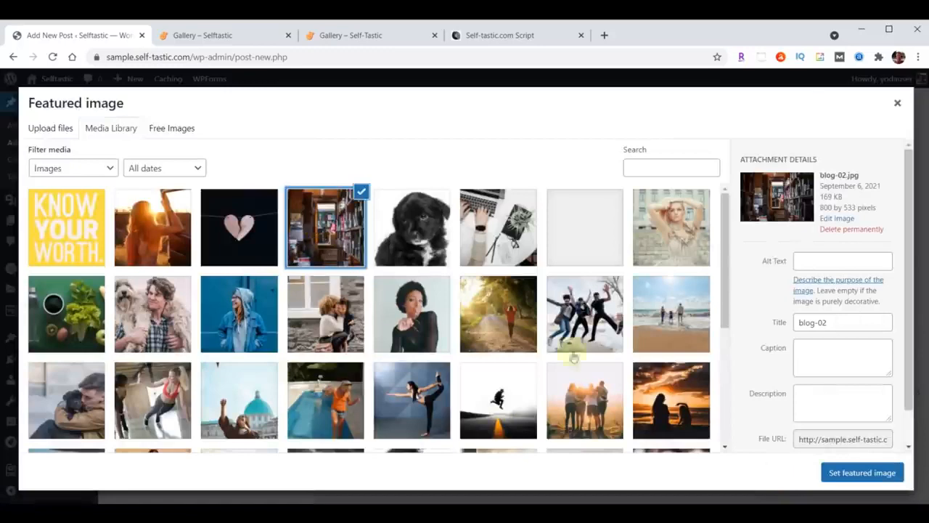
left_click(862, 473)
scroll(860, 476, "down", 2)
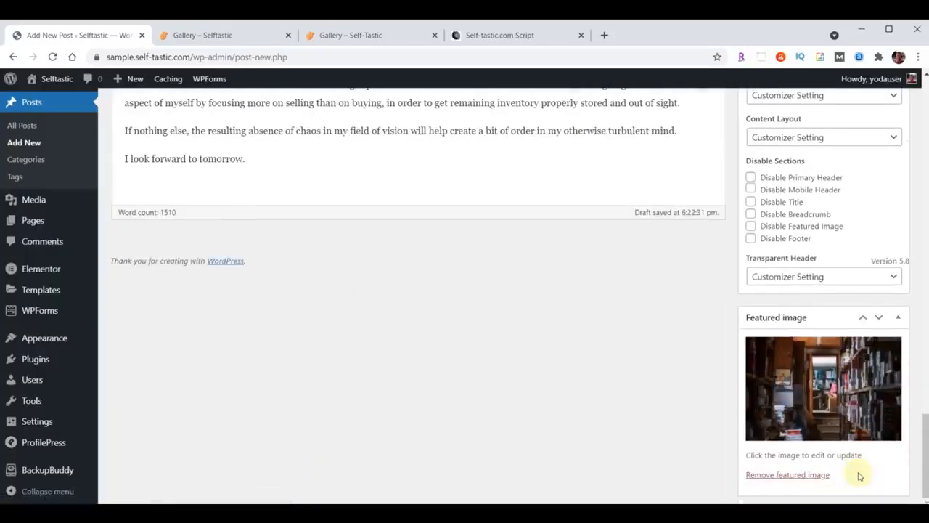
scroll(860, 476, "up", 10)
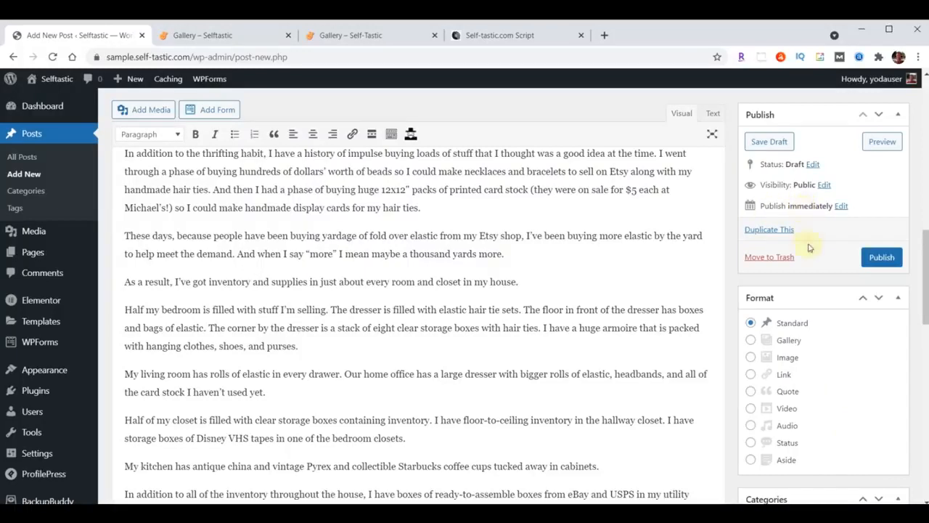
left_click(882, 257)
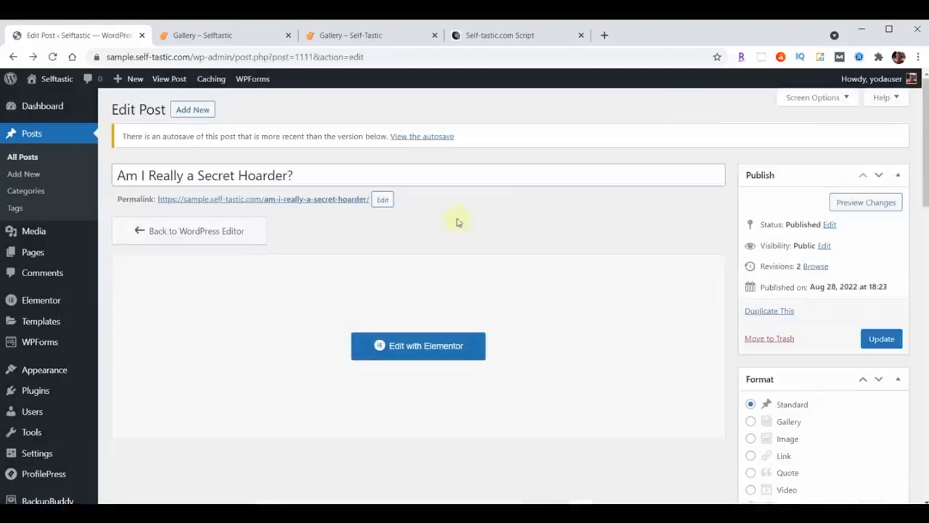
Review the live Secret Hoarder post in a new tab, then close it
right_click(305, 202)
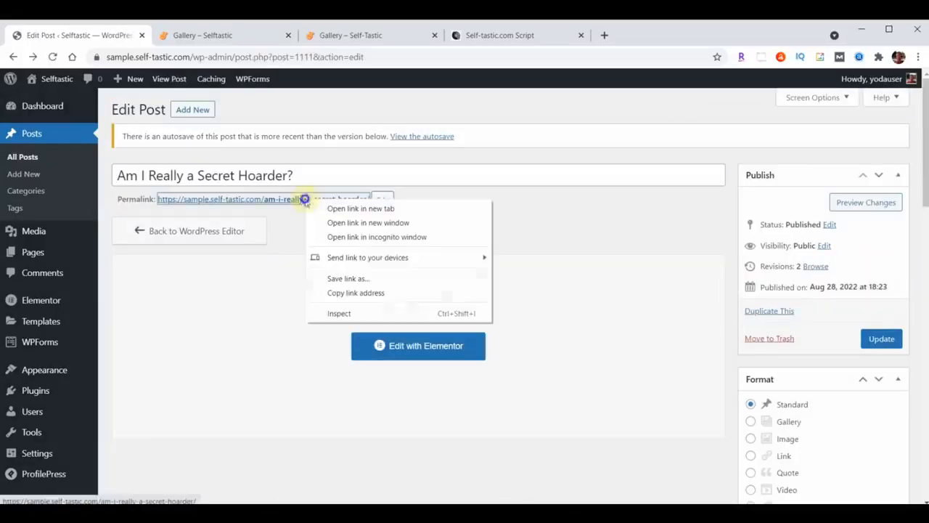
left_click(338, 209)
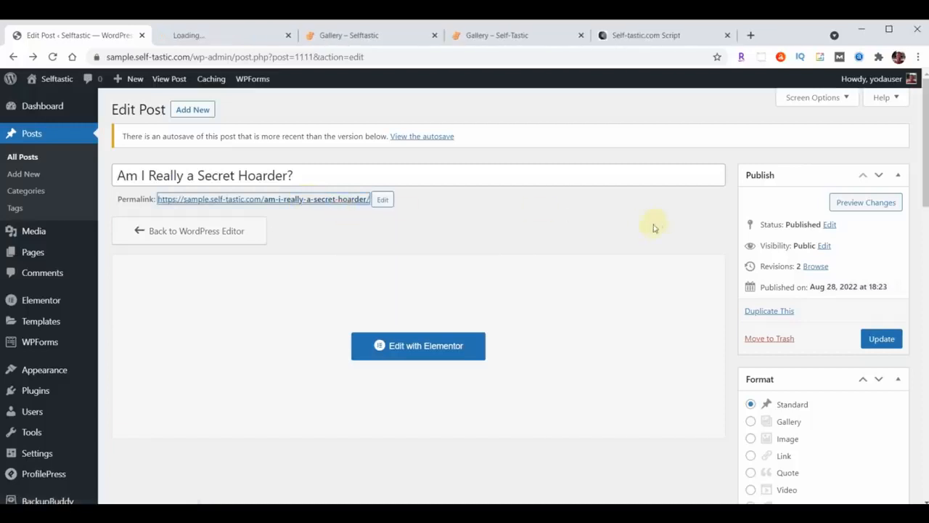
left_click(222, 35)
scroll(809, 291, "down", 15)
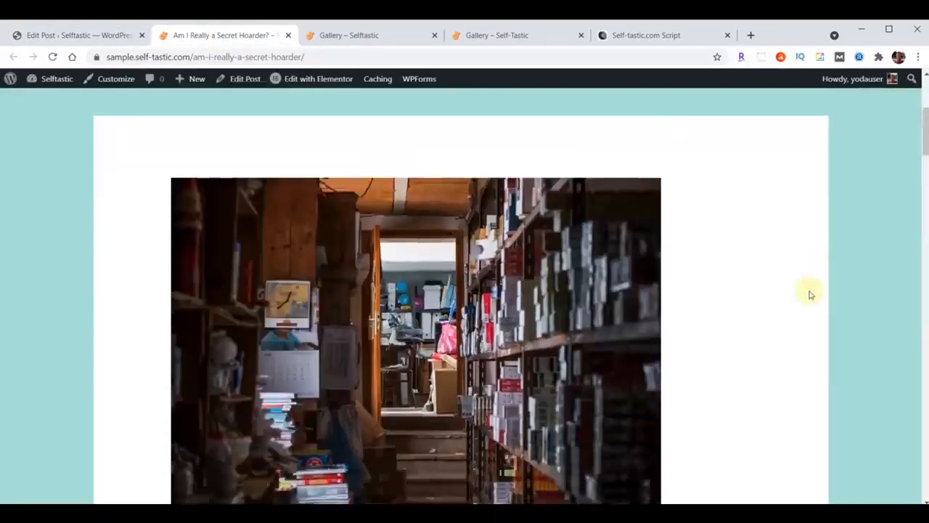
scroll(810, 291, "down", 20)
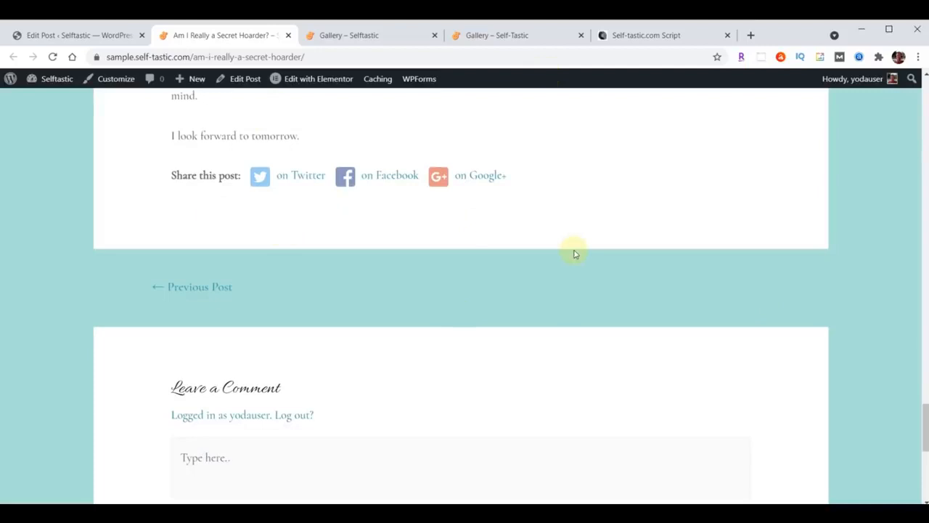
scroll(574, 252, "up", 20)
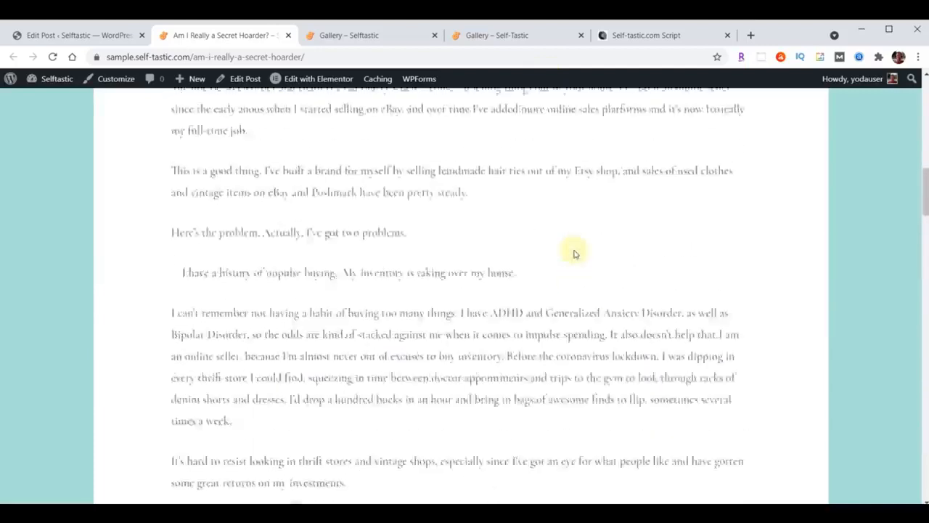
left_click(289, 35)
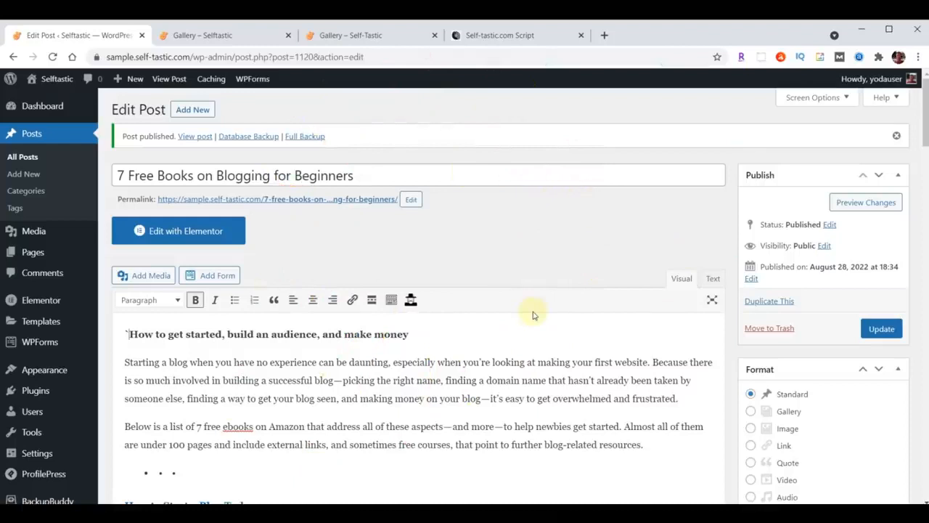
Open the published 7 Free Books on Blogging for Beginners post in a new tab and scroll through it
right_click(300, 201)
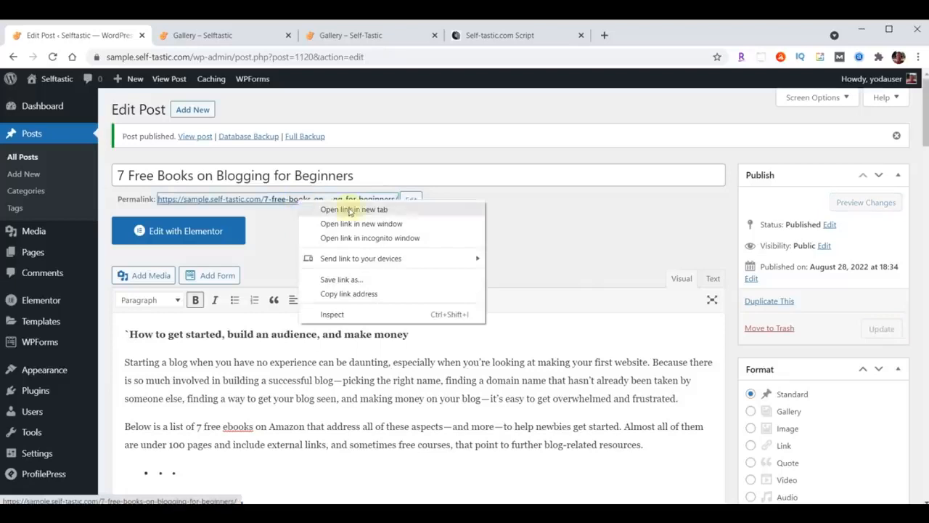
left_click(351, 210)
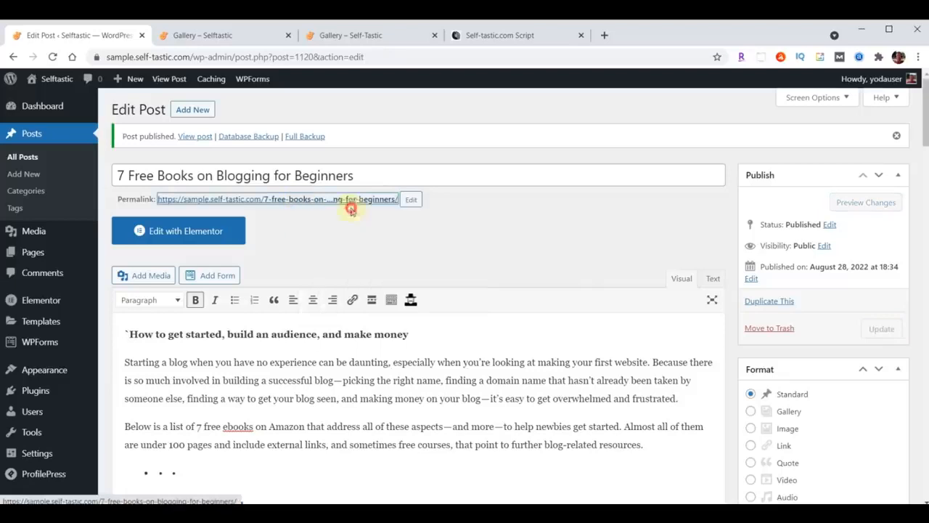
left_click(193, 35)
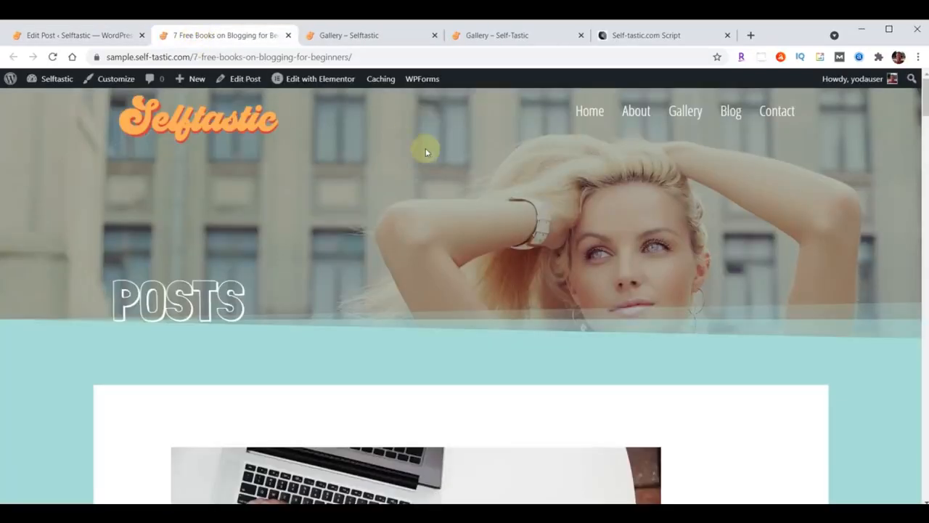
scroll(651, 297, "down", 2)
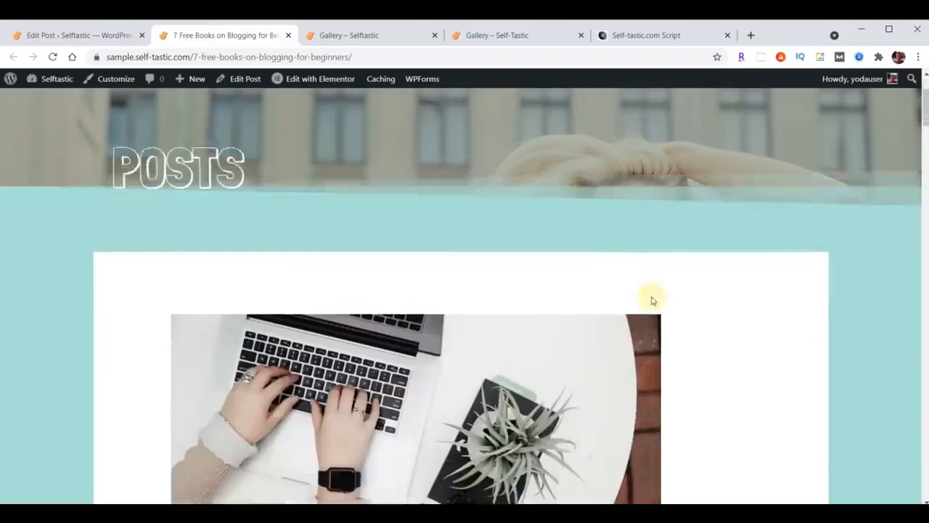
scroll(651, 300, "down", 3)
scroll(651, 300, "down", 2)
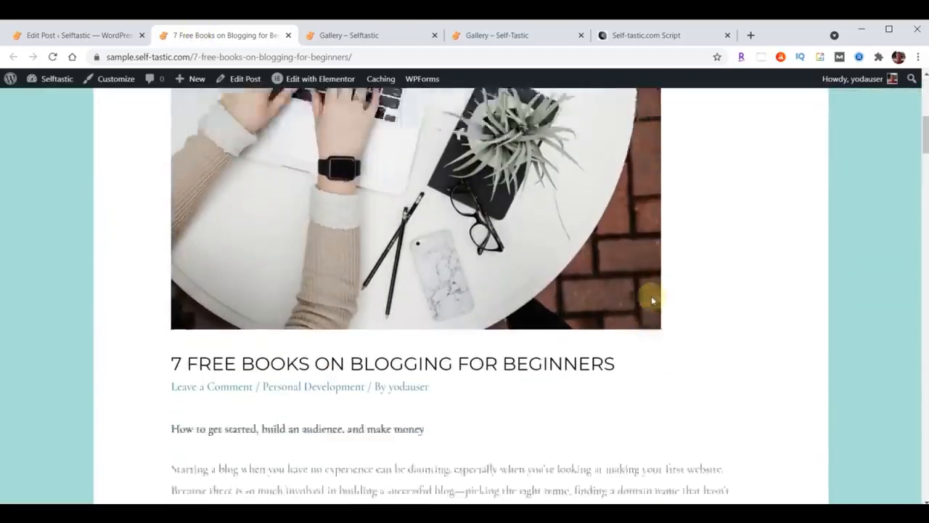
scroll(651, 299, "down", 1)
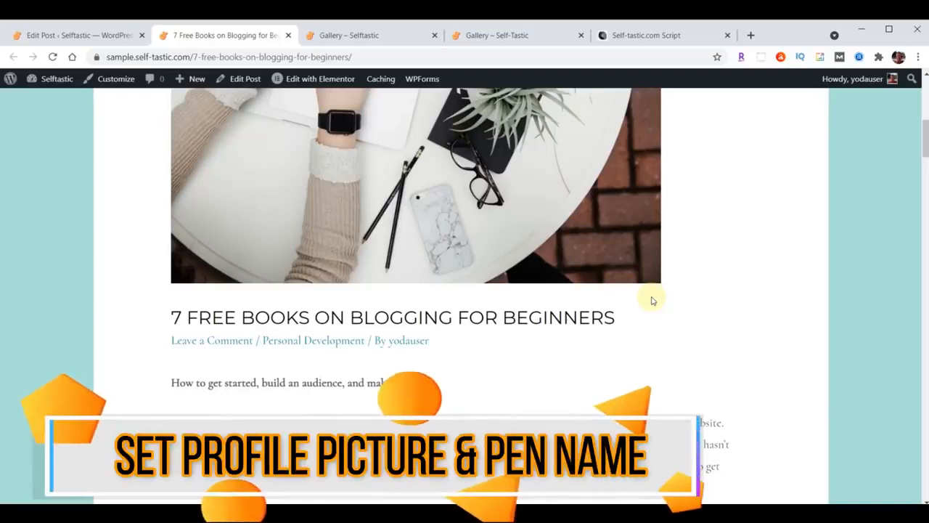
View the author's archive page, go back, and return to the 7 Free Books Edit Post screen
scroll(652, 298, "up", 4)
scroll(651, 298, "down", 4)
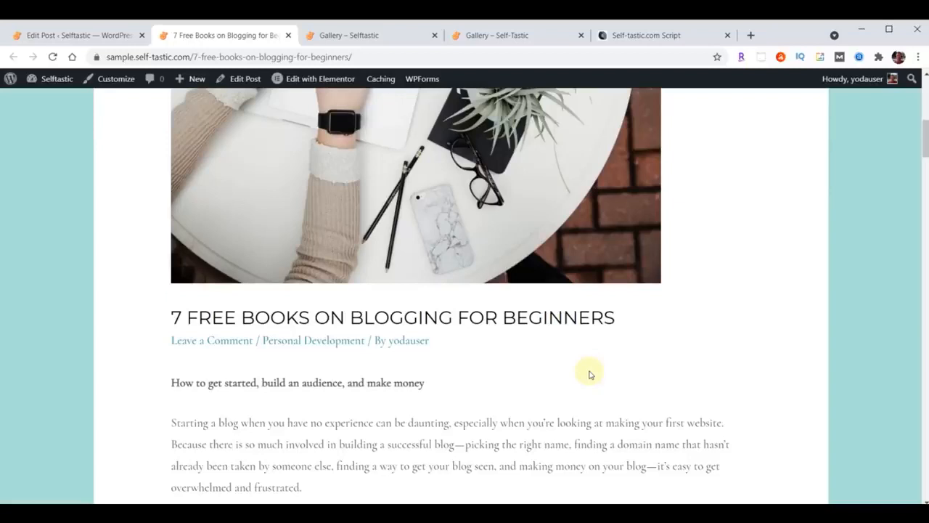
left_click(401, 340)
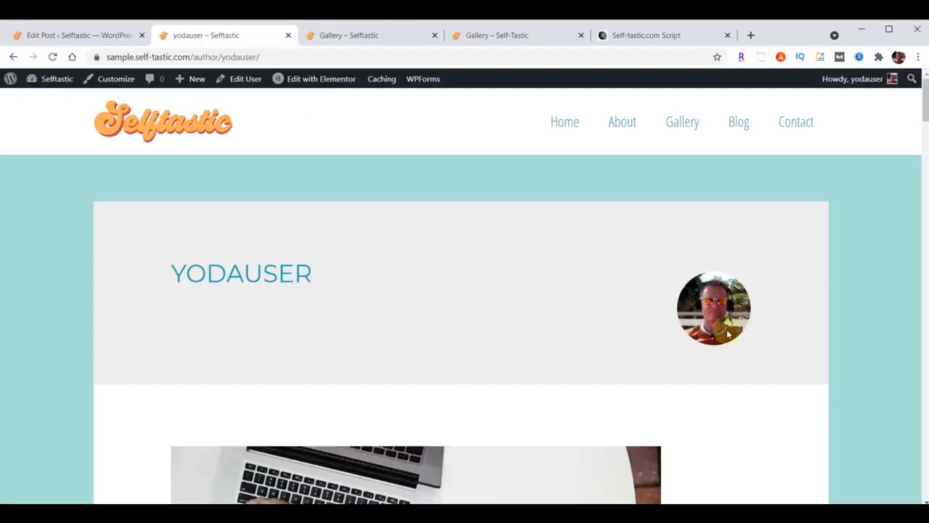
left_click(12, 58)
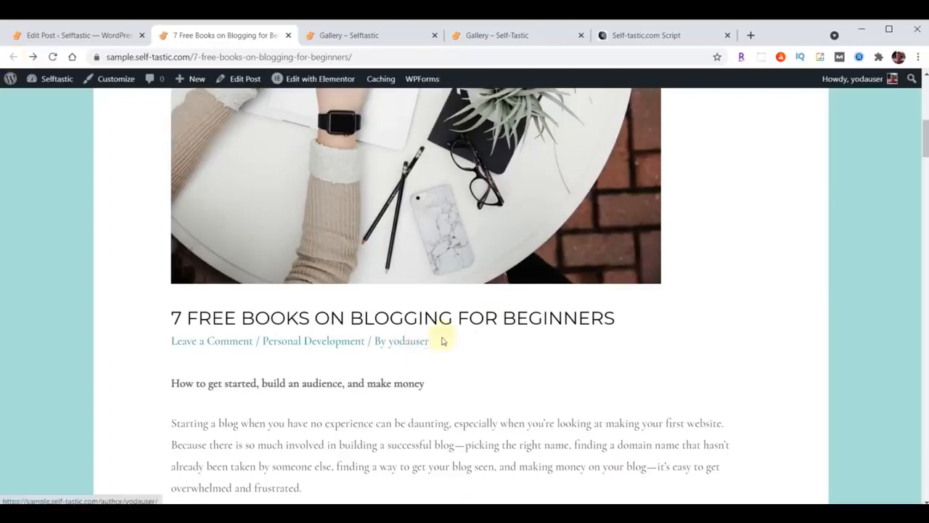
left_click(50, 37)
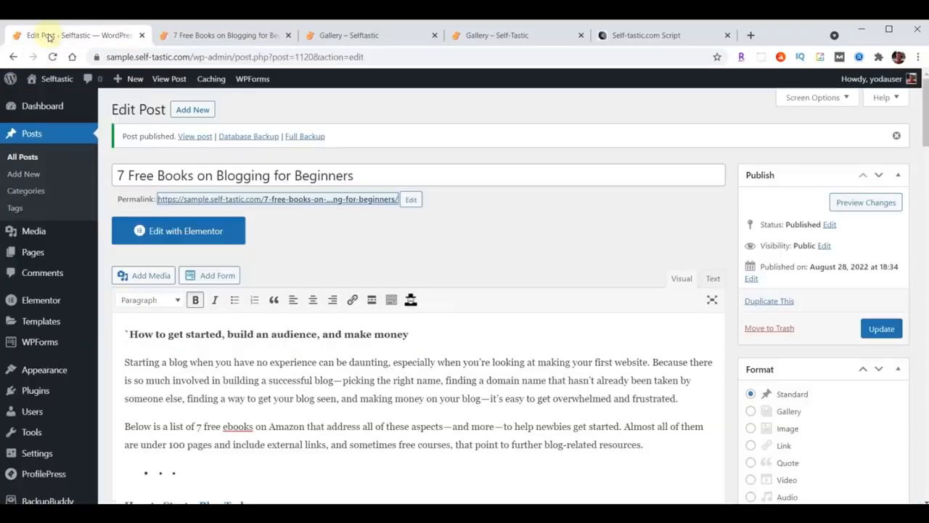
In ProfilePress Profile & Cover Photo settings, disable Gravatar to use only local avatars
left_click(33, 393)
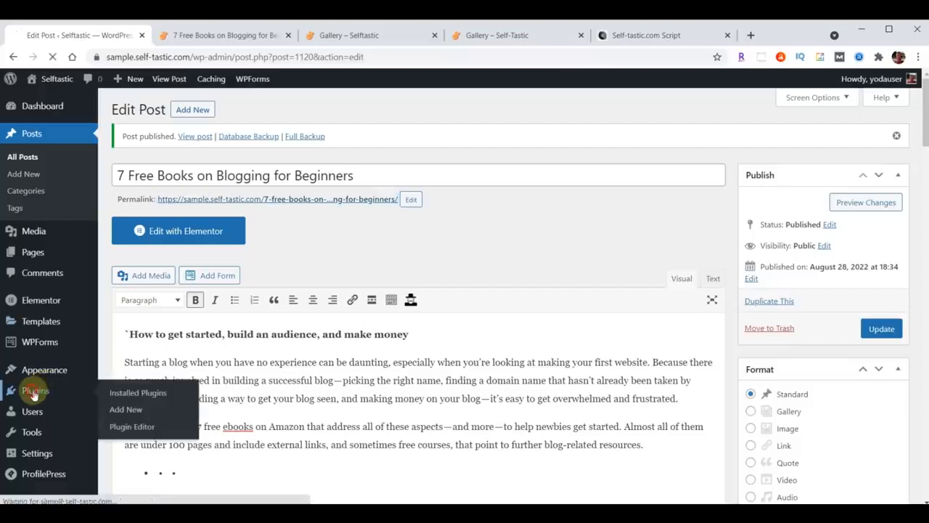
scroll(290, 349, "down", 5)
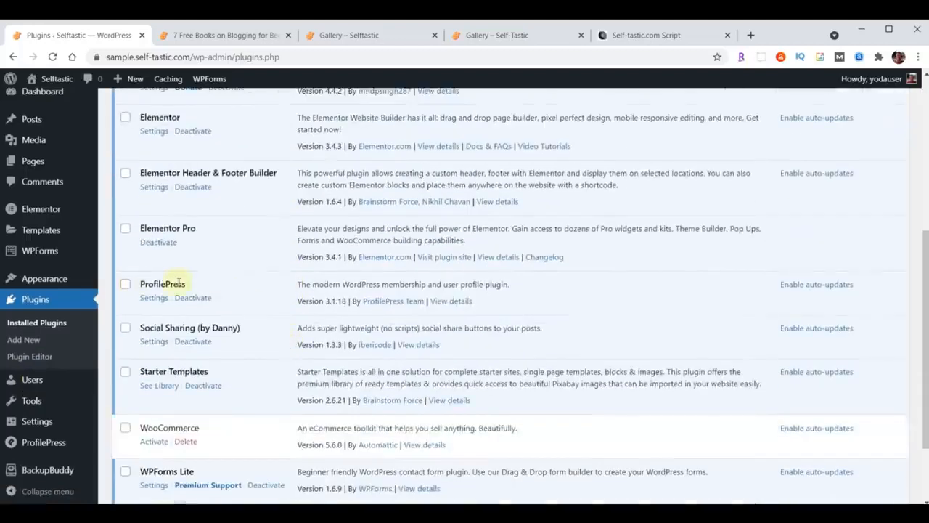
left_click(154, 298)
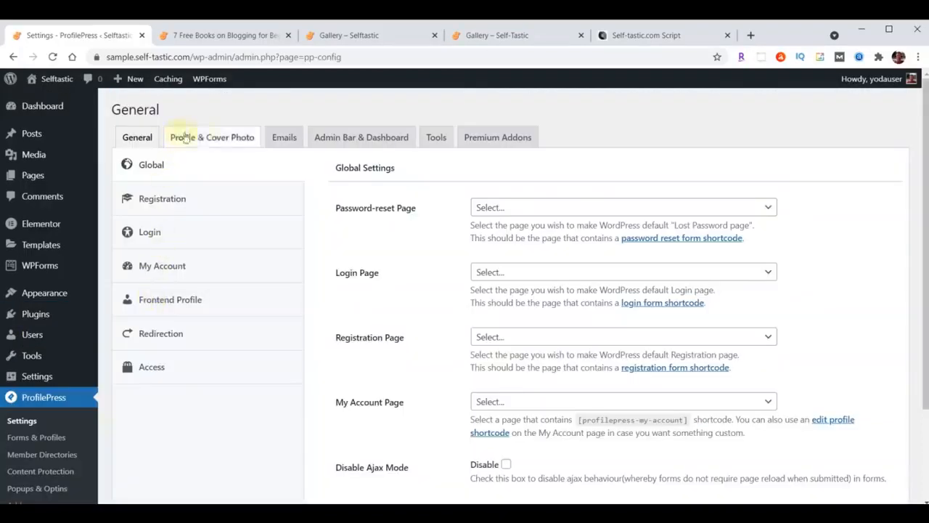
left_click(227, 140)
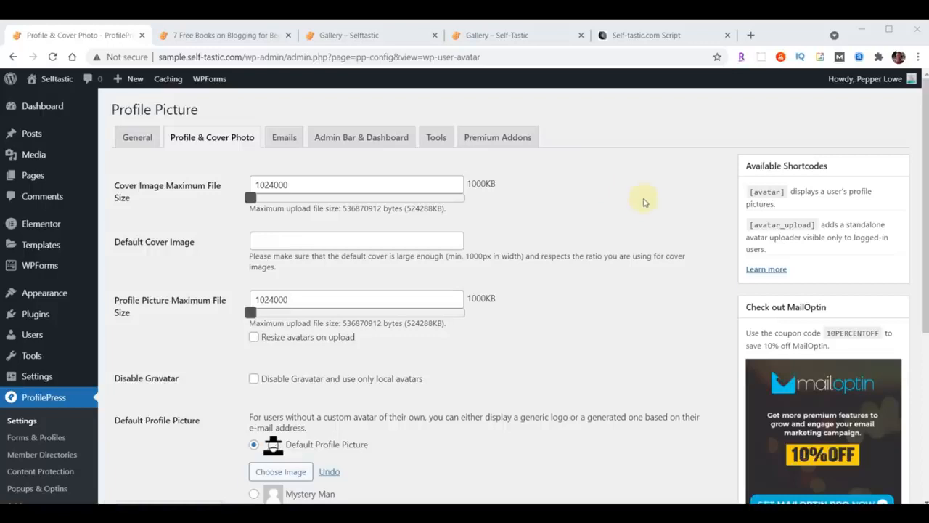
scroll(643, 199, "down", 3)
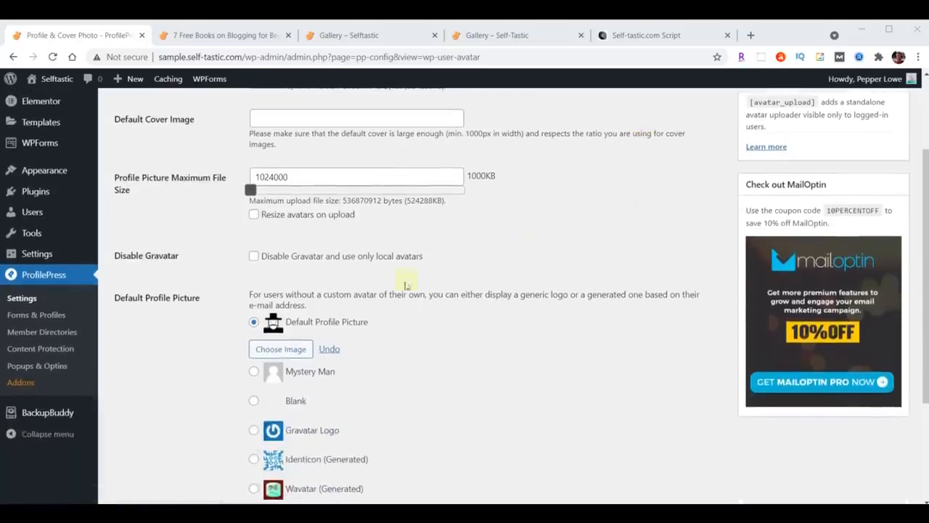
left_click(254, 257)
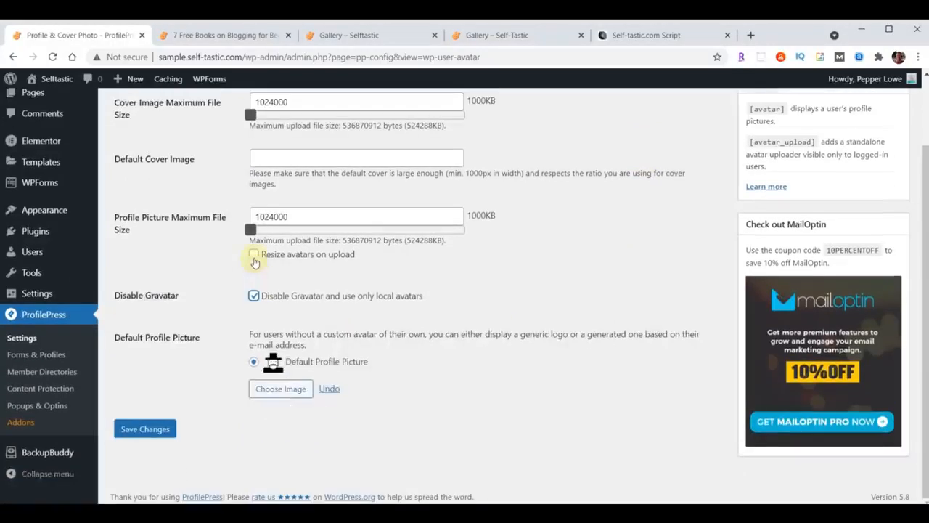
Upload profile-blog.jpg as the default profile picture, save the settings, and open the Users list
left_click(277, 395)
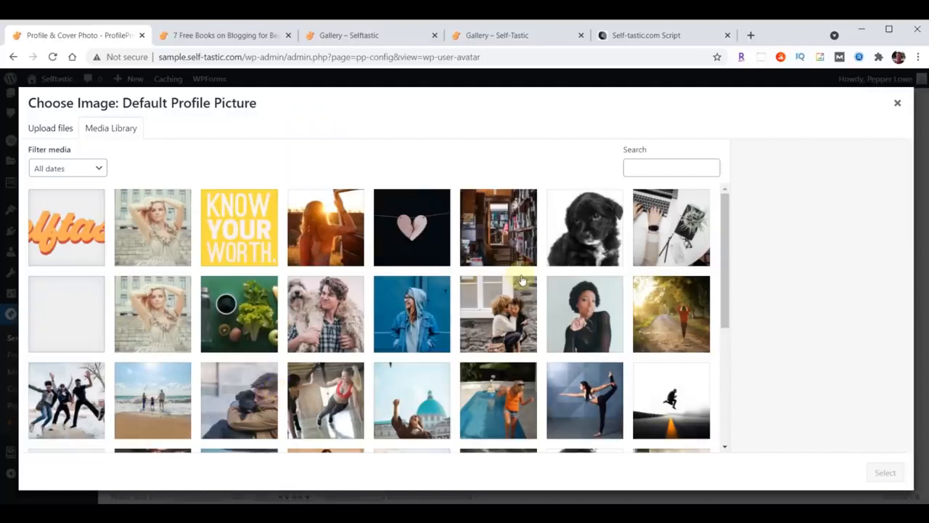
key("alt+Tab")
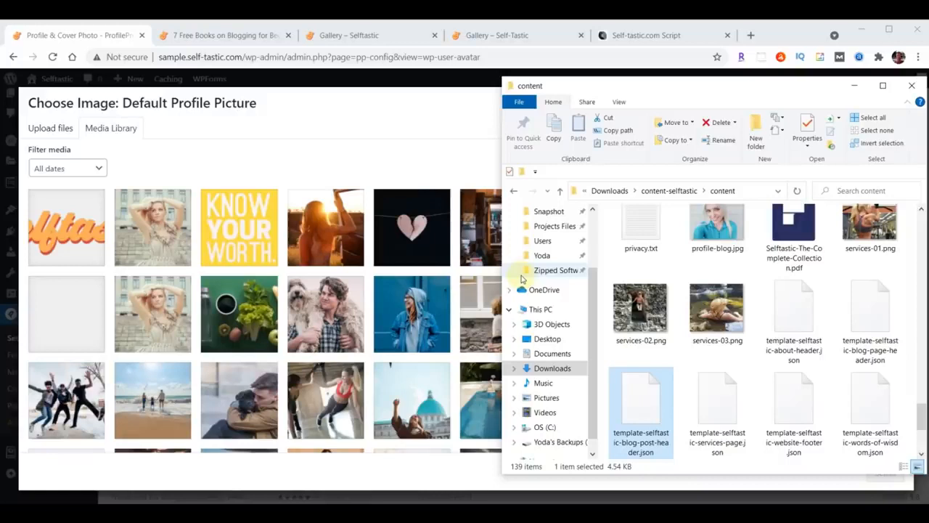
scroll(868, 326, "up", 1)
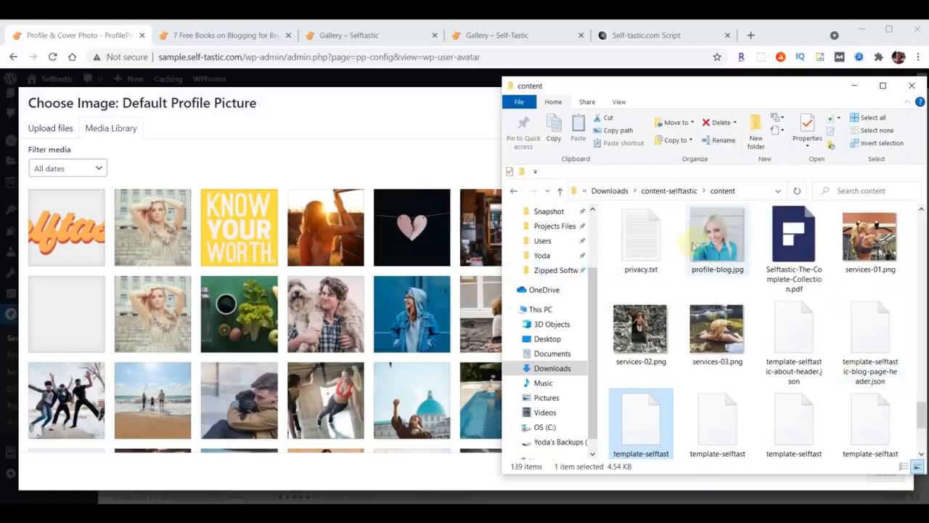
left_click_drag(719, 236, 242, 266)
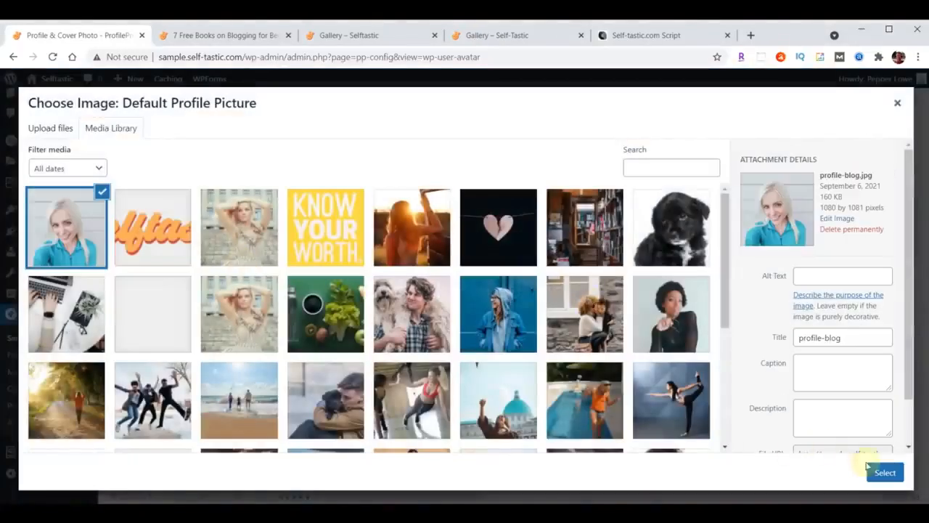
left_click(878, 473)
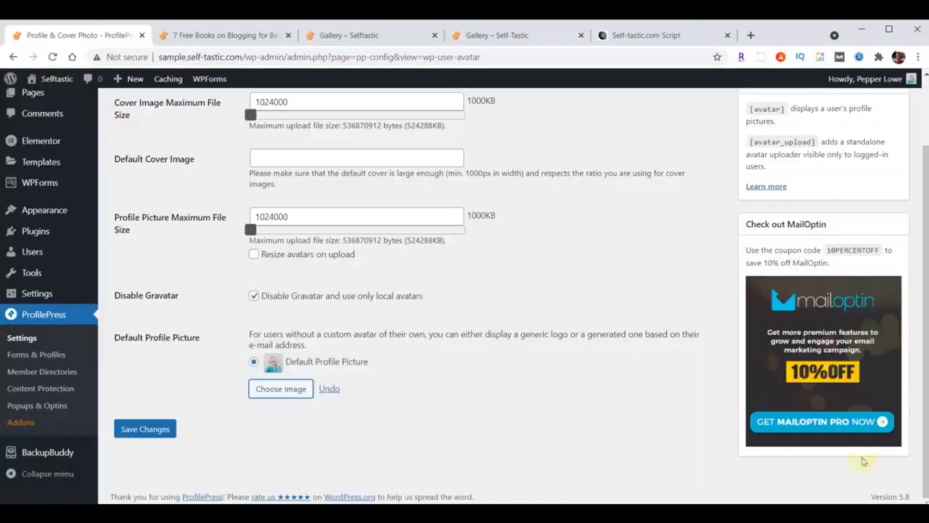
left_click(152, 430)
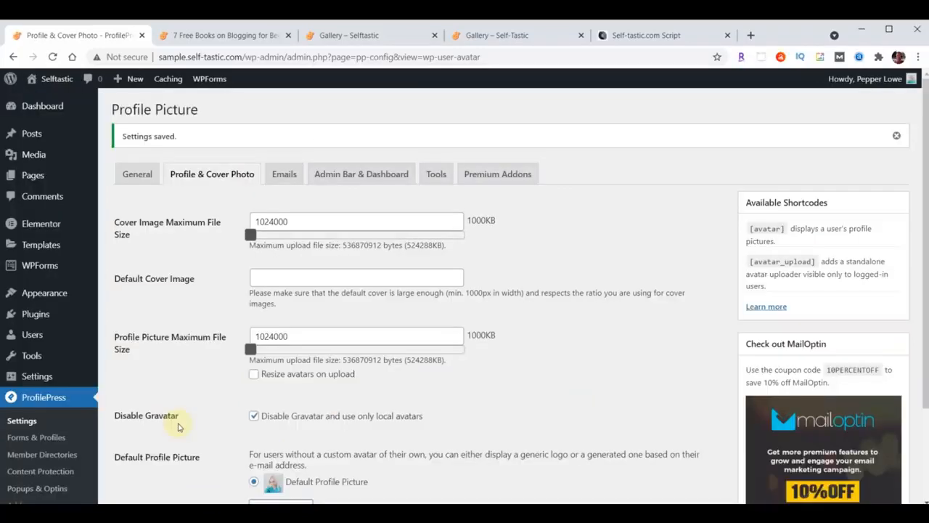
left_click(32, 336)
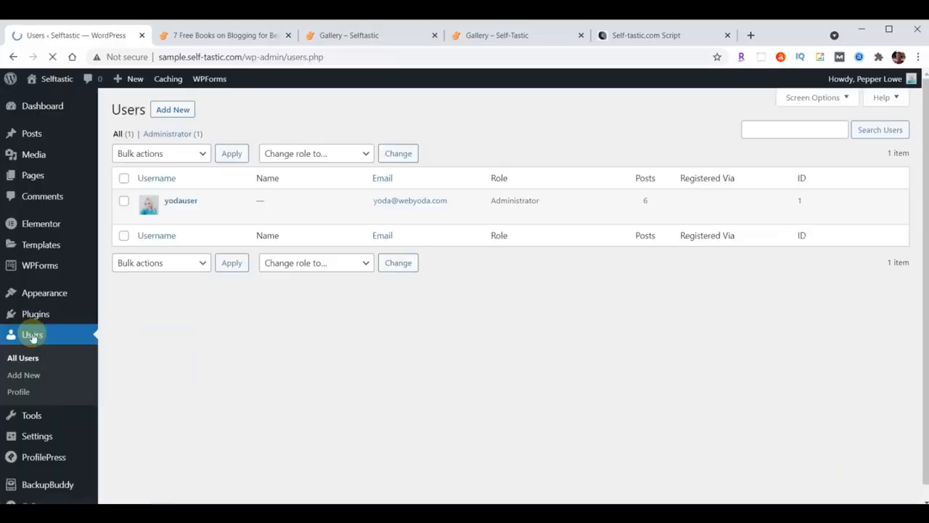
Change the administrator's nickname to the author's full name and display it publicly
left_click(181, 201)
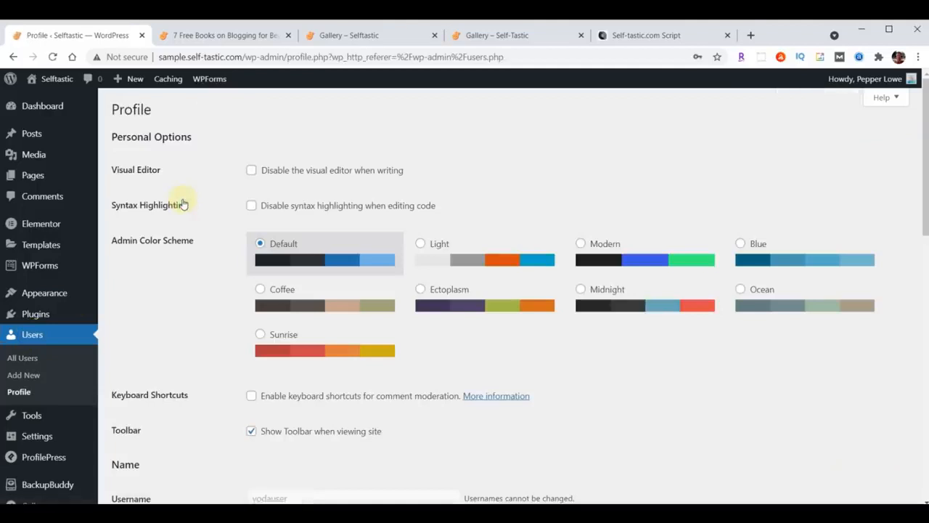
scroll(457, 236, "down", 4)
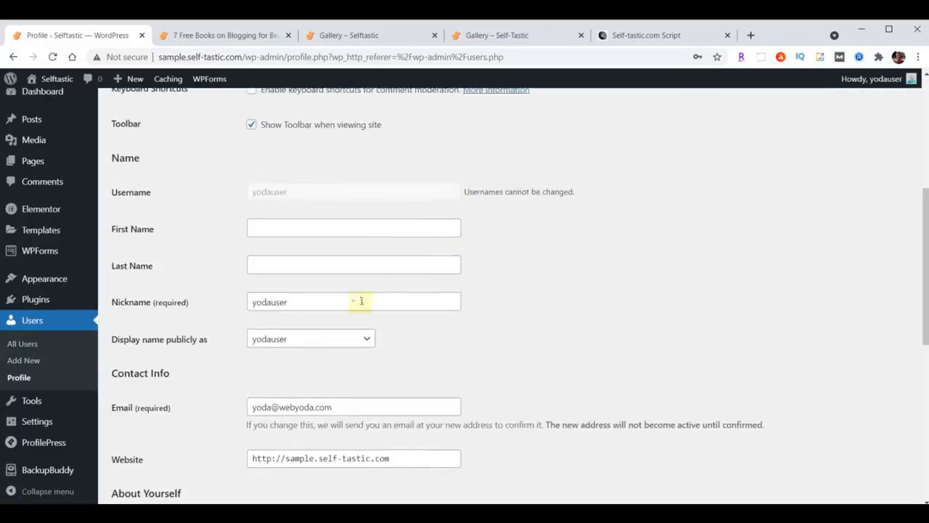
left_click_drag(339, 305, 183, 302)
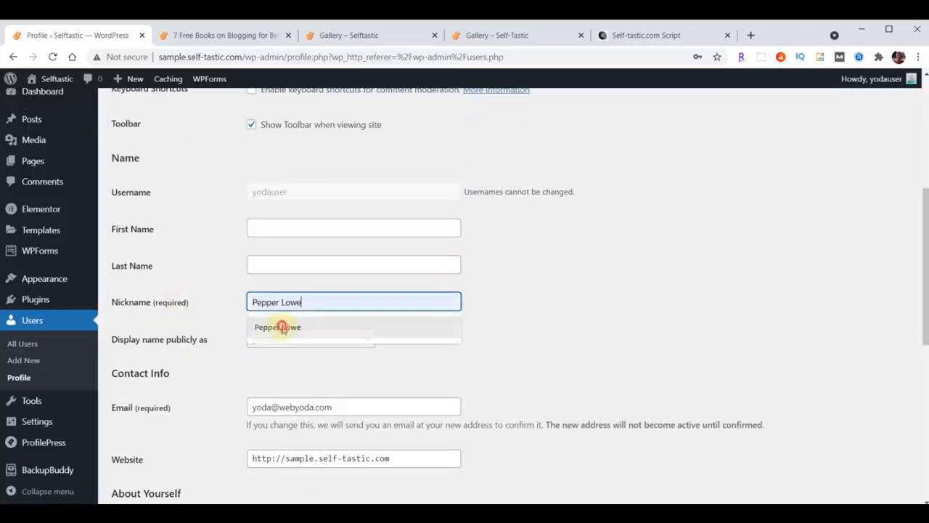
left_click(281, 326)
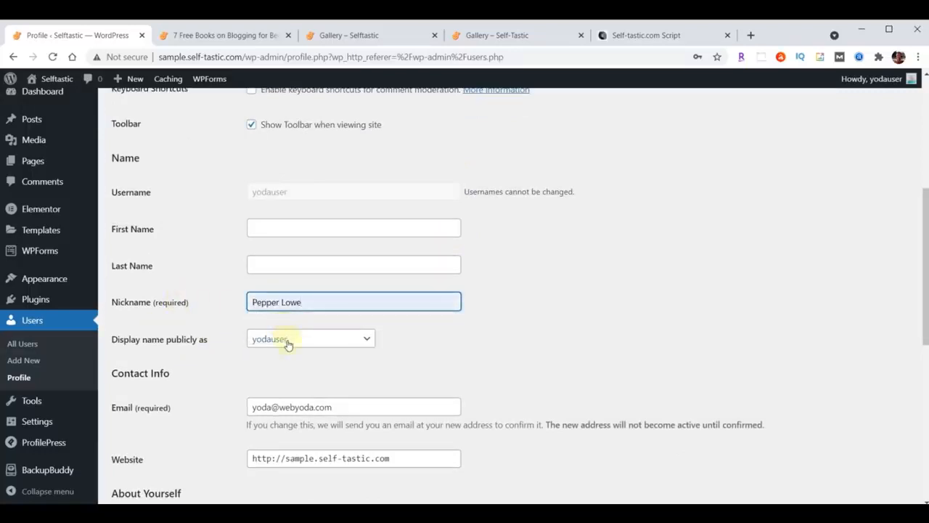
left_click(288, 344)
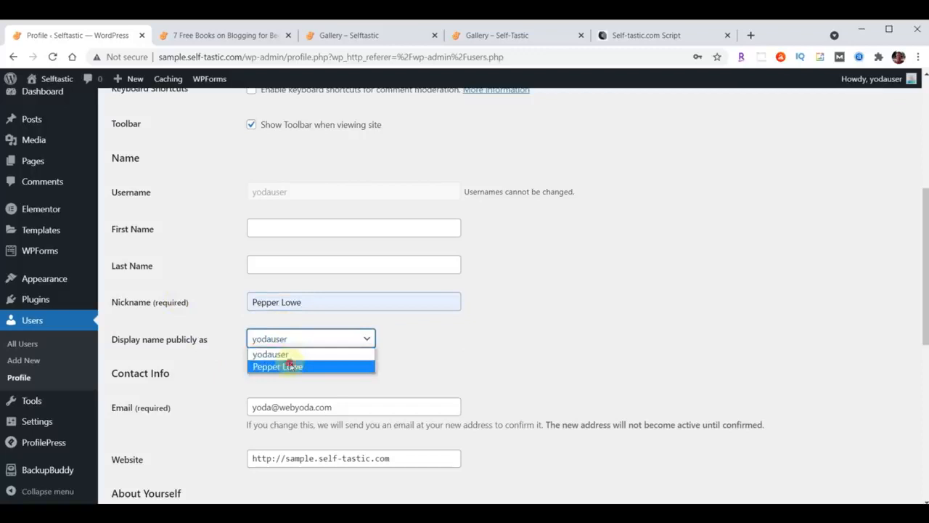
left_click(290, 366)
Paste a short writer biography into Biographical Info and update the profile
scroll(525, 298, "down", 3)
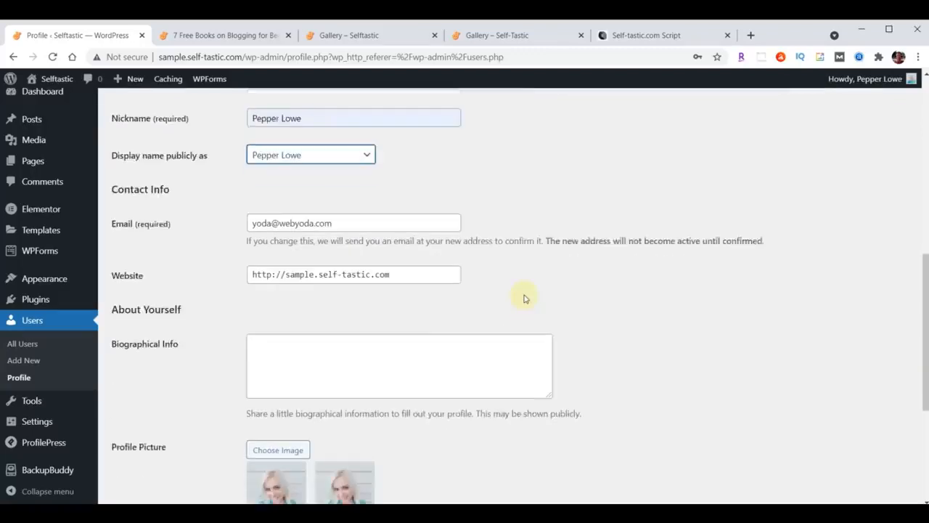
left_click(375, 288)
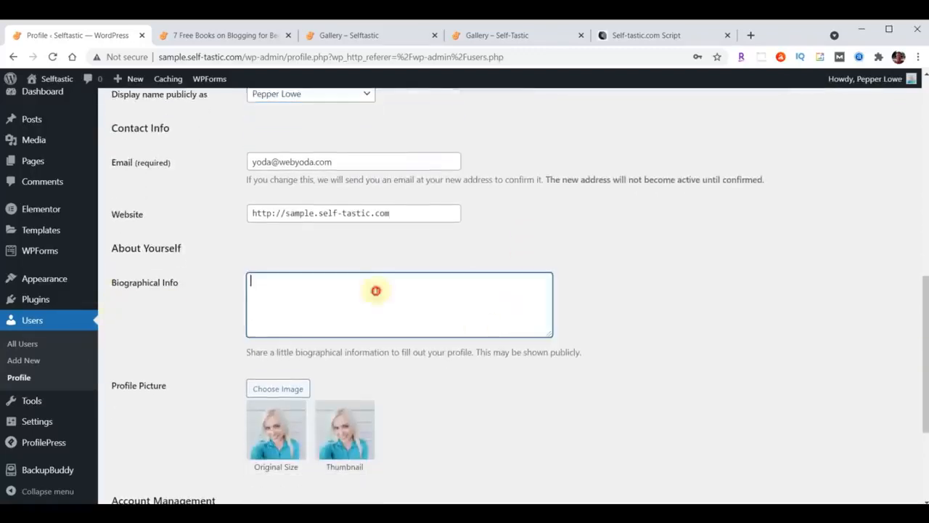
type("I created this blog website to inspire and encourage others. I've been a writer for some time but never took my writing seriously enough to have anything published until 2020, when I started writing on online platforms such as Medium and Quora. People appreciated my advice and willingness to open up about my own life")
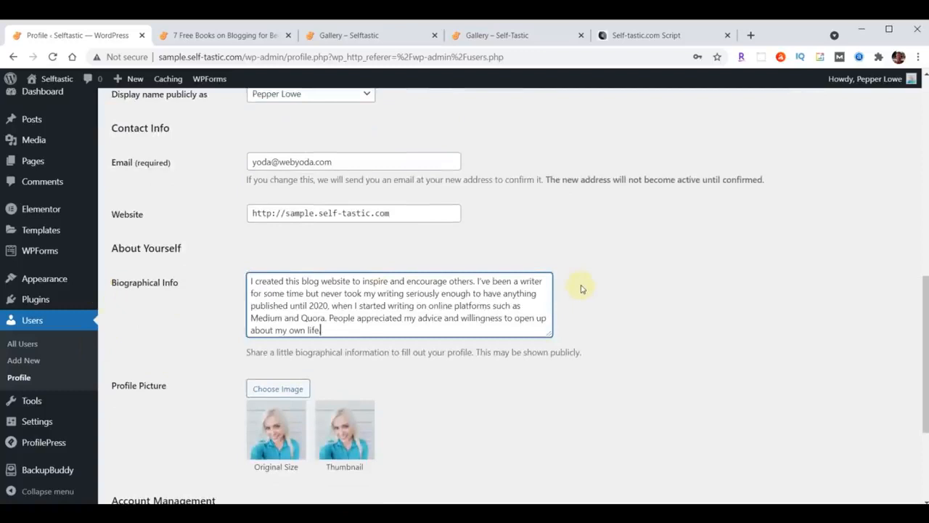
scroll(581, 287, "down", 2)
left_click(144, 445)
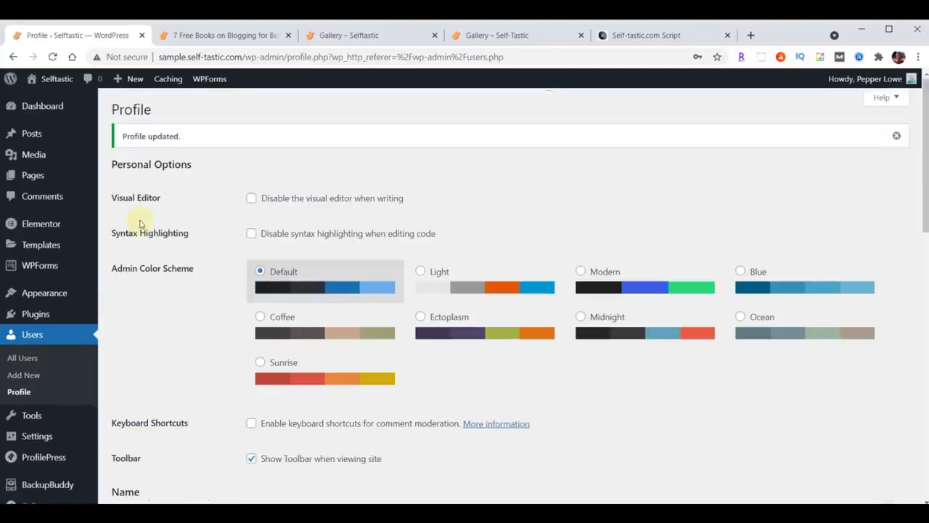
Reload the 7 Free Books post to show the new author name, check the author page, and return
left_click(233, 35)
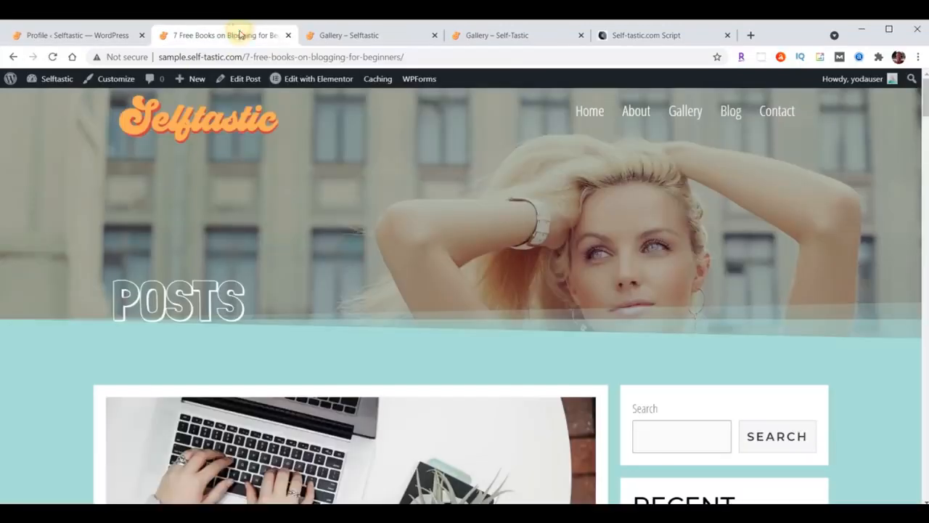
scroll(501, 229, "down", 6)
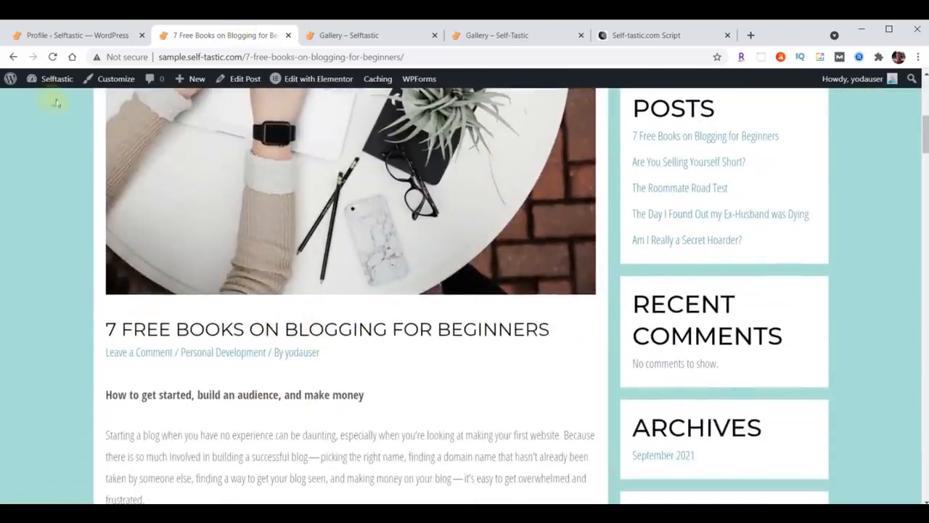
left_click(50, 56)
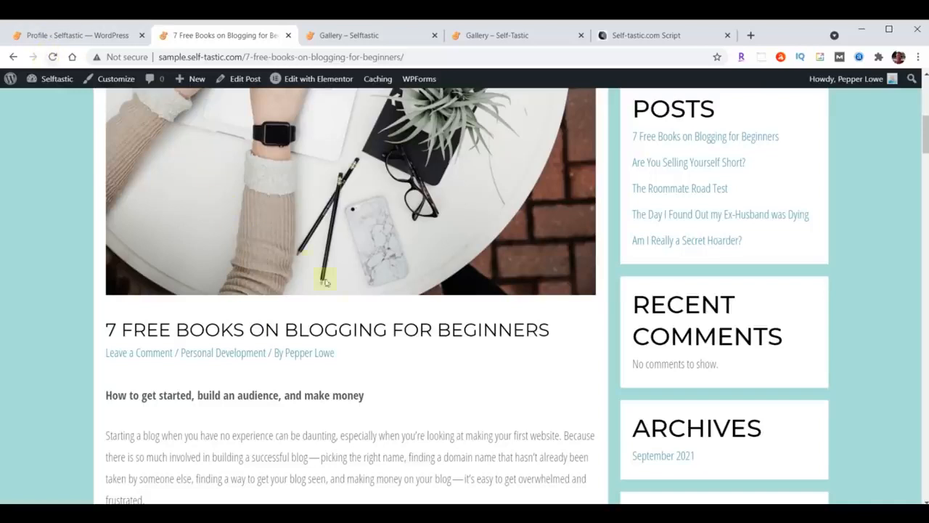
left_click(315, 360)
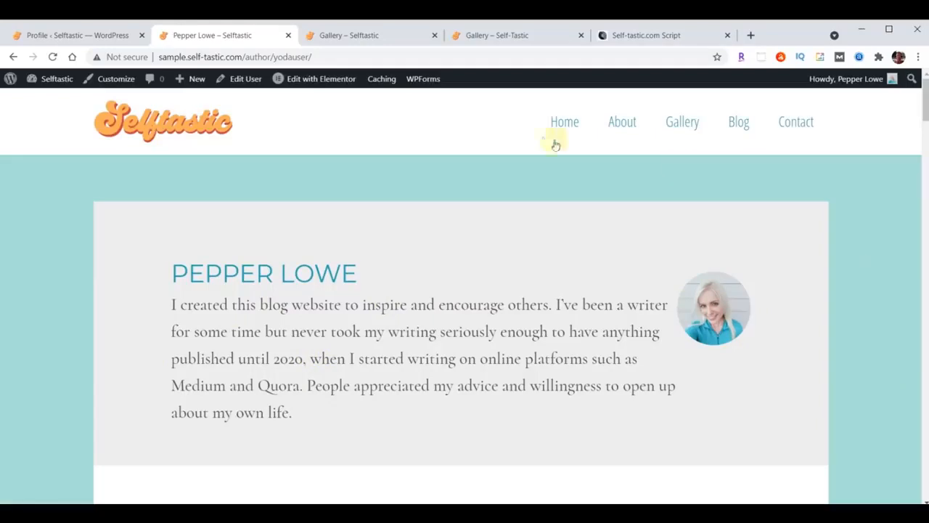
left_click(14, 58)
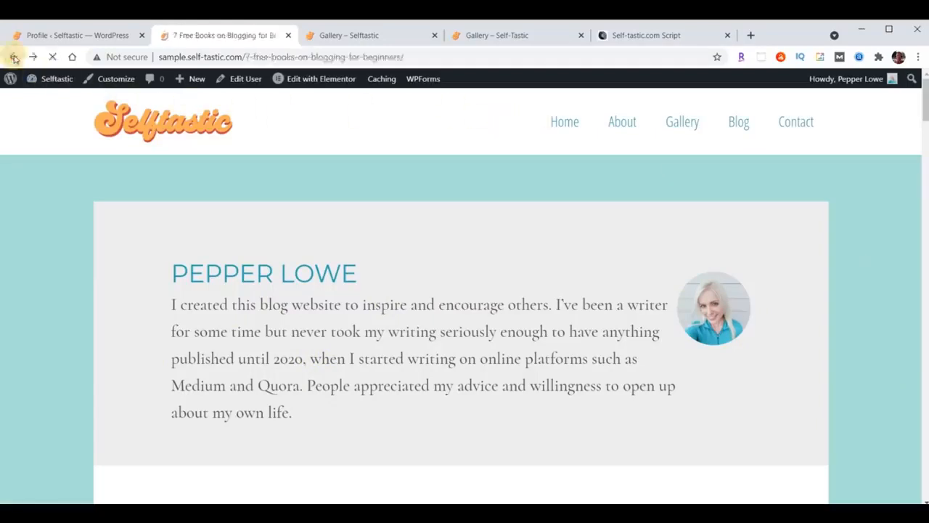
scroll(595, 401, "up", 4)
scroll(596, 401, "up", 3)
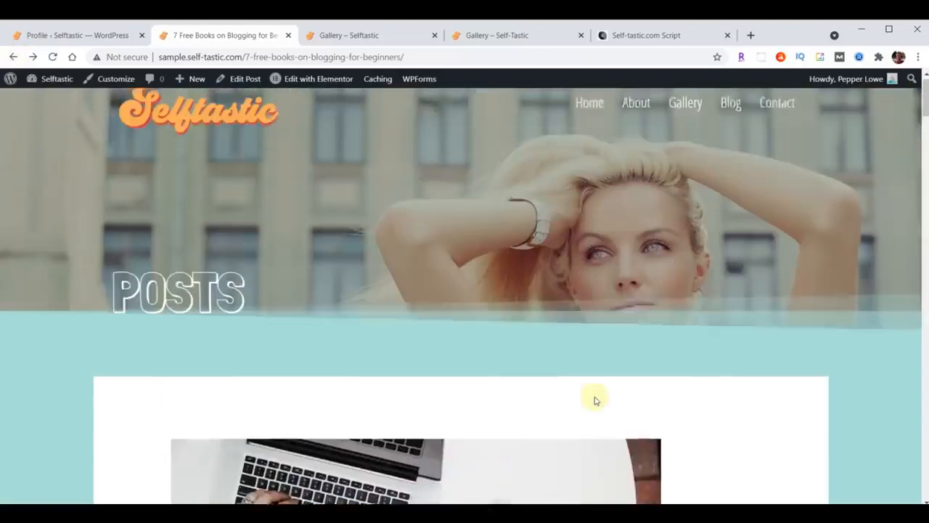
scroll(601, 348, "down", 10)
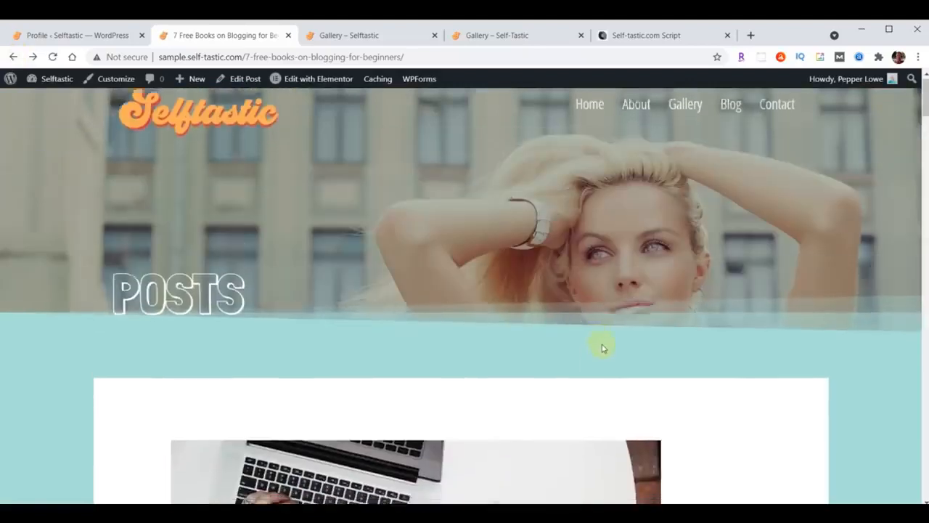
scroll(601, 349, "down", 12)
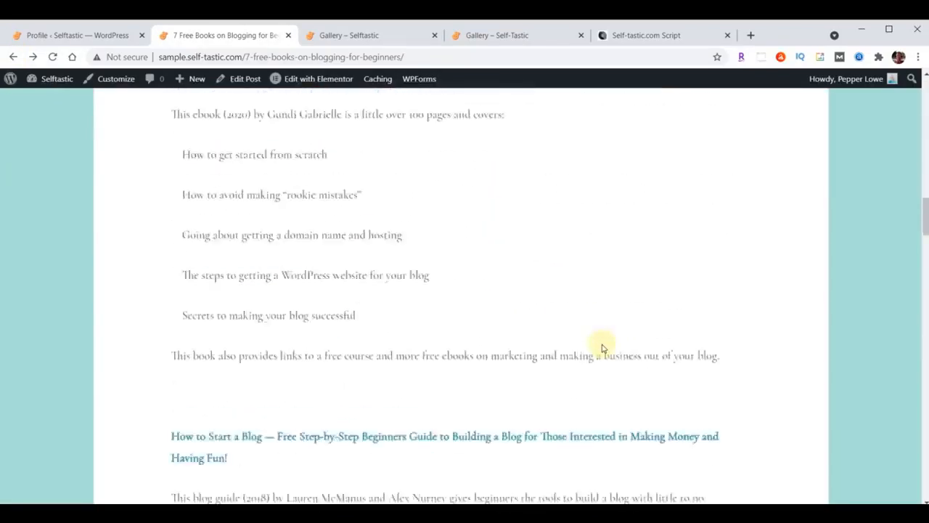
scroll(601, 348, "down", 5)
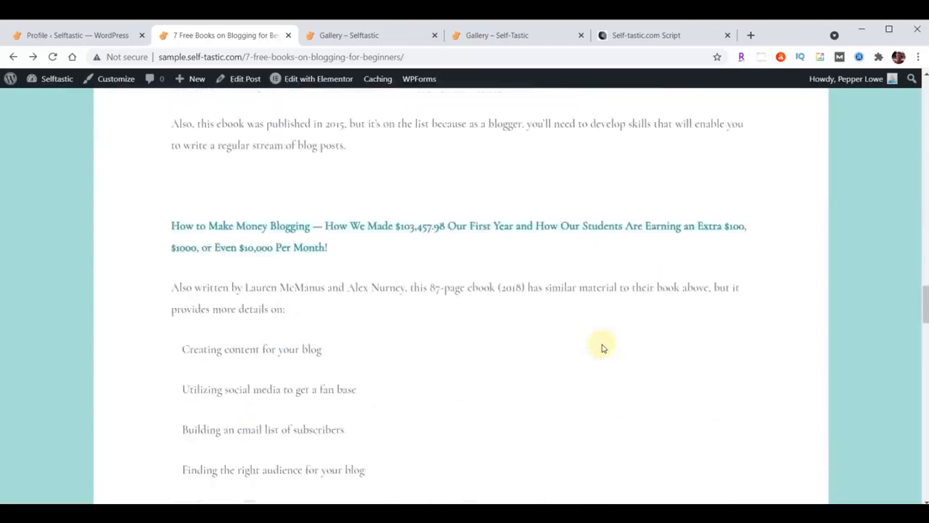
scroll(603, 347, "up", 8)
scroll(603, 347, "up", 19)
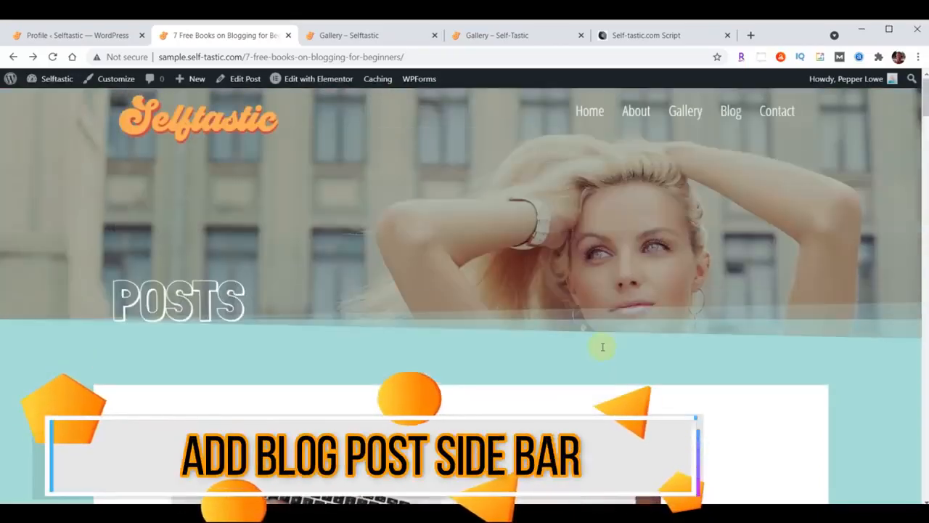
Return from the live post to the admin Profile page tab
scroll(418, 295, "down", 6)
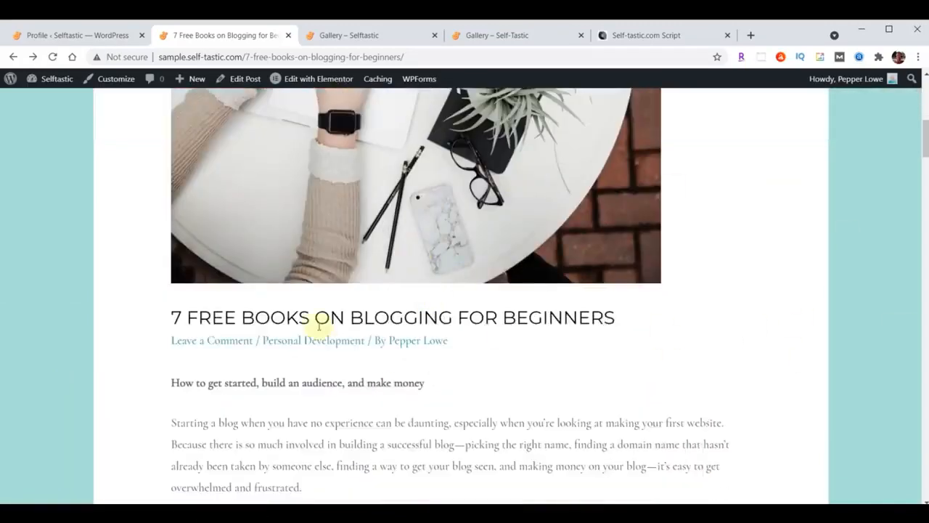
scroll(414, 363, "up", 6)
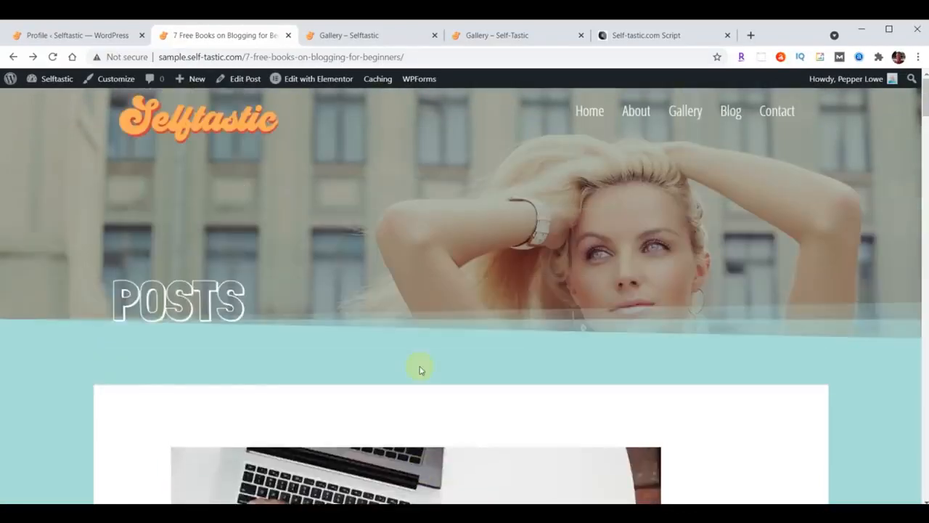
left_click(65, 36)
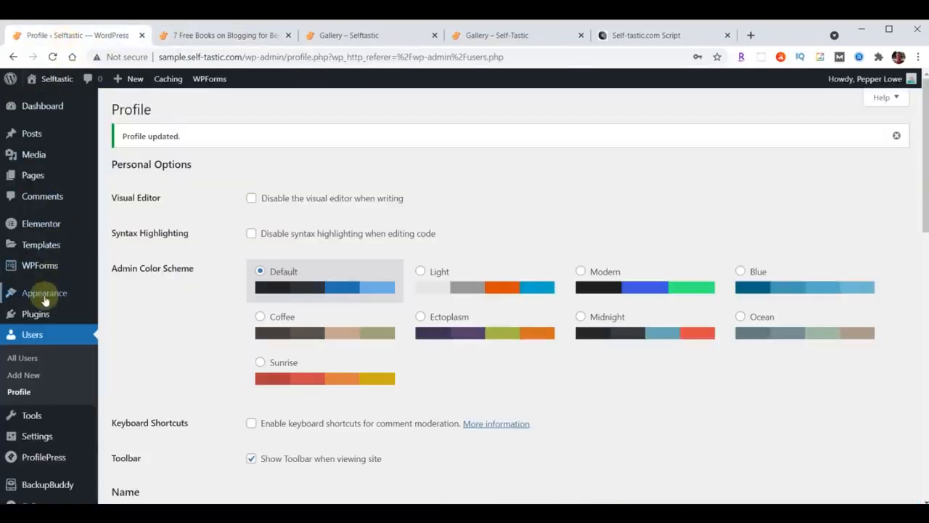
Set Blog Posts to Right Sidebar in the Customizer, publish, and open the Widgets page
mouse_move(38, 293)
left_click(128, 313)
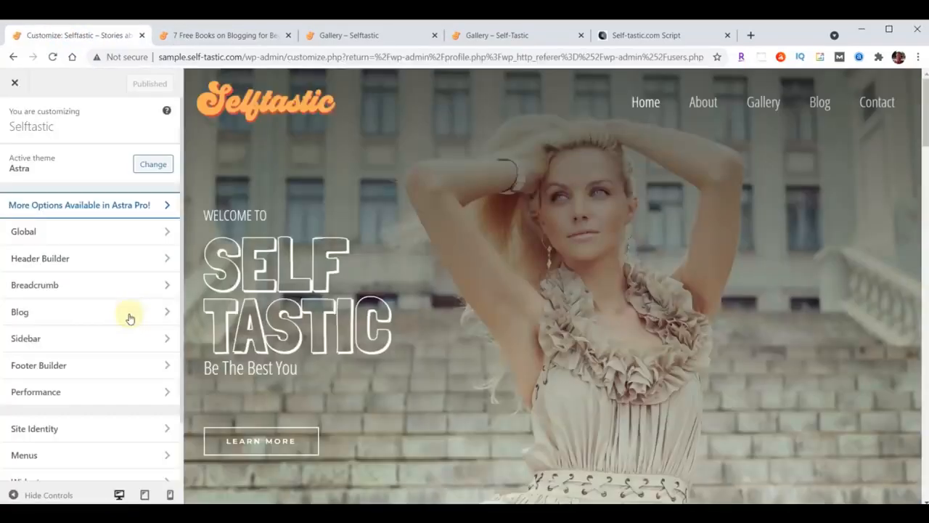
left_click(37, 338)
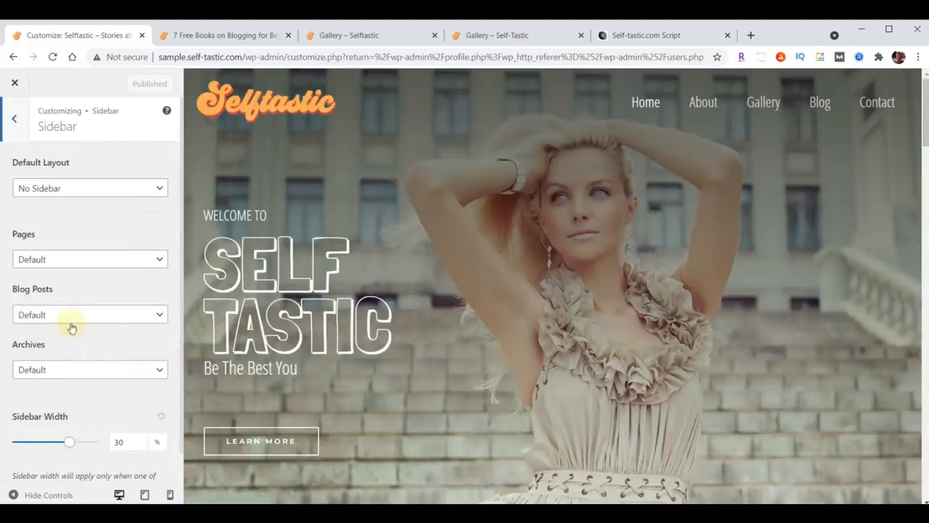
left_click(71, 317)
left_click(60, 368)
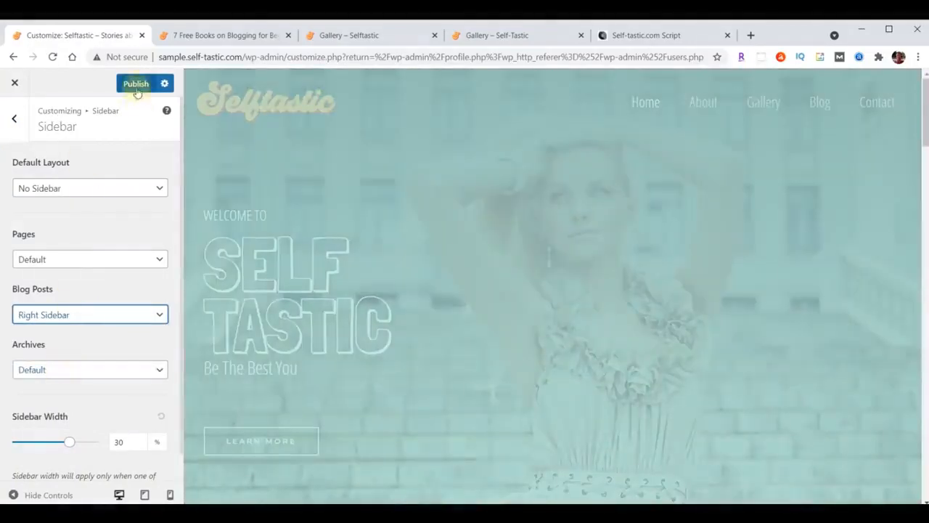
left_click(136, 85)
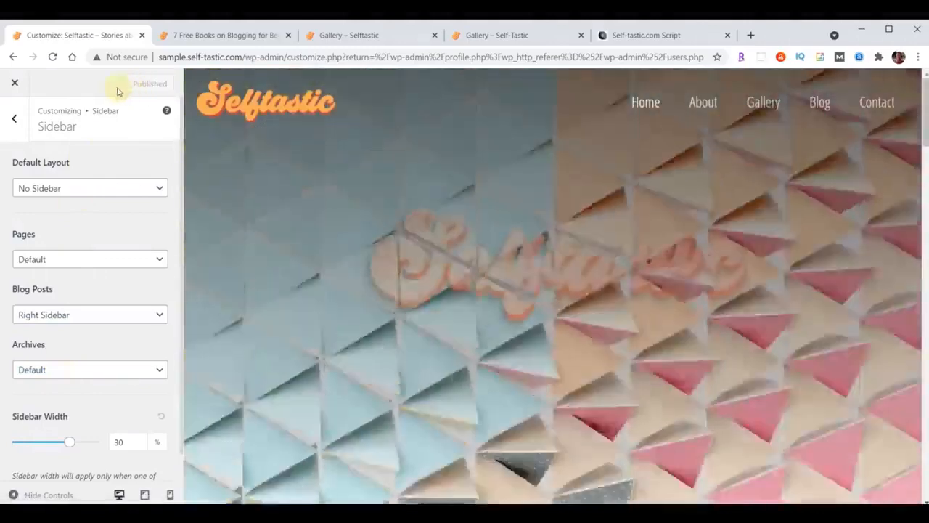
left_click(15, 83)
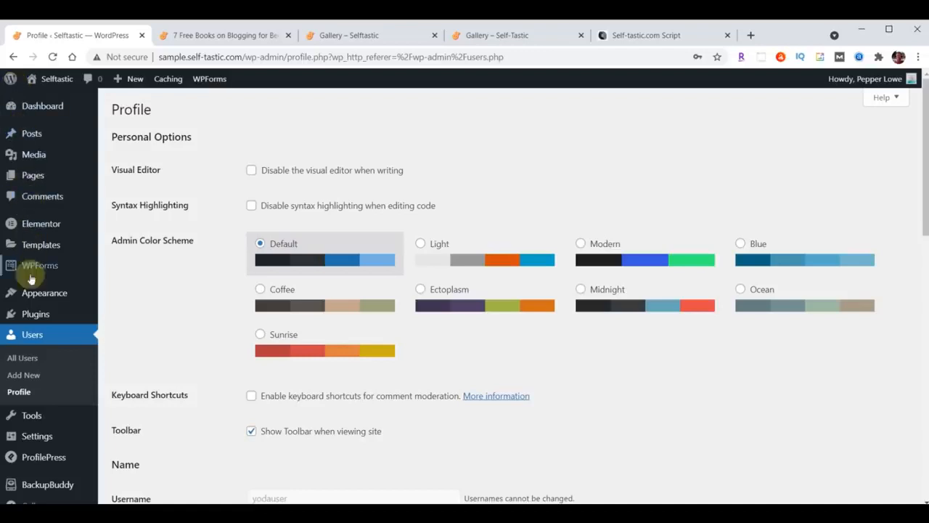
mouse_move(30, 293)
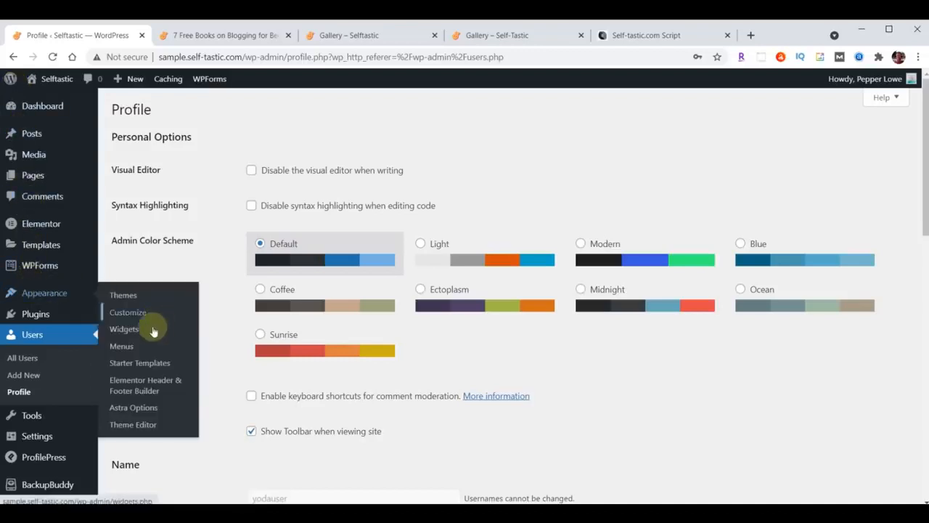
left_click(131, 332)
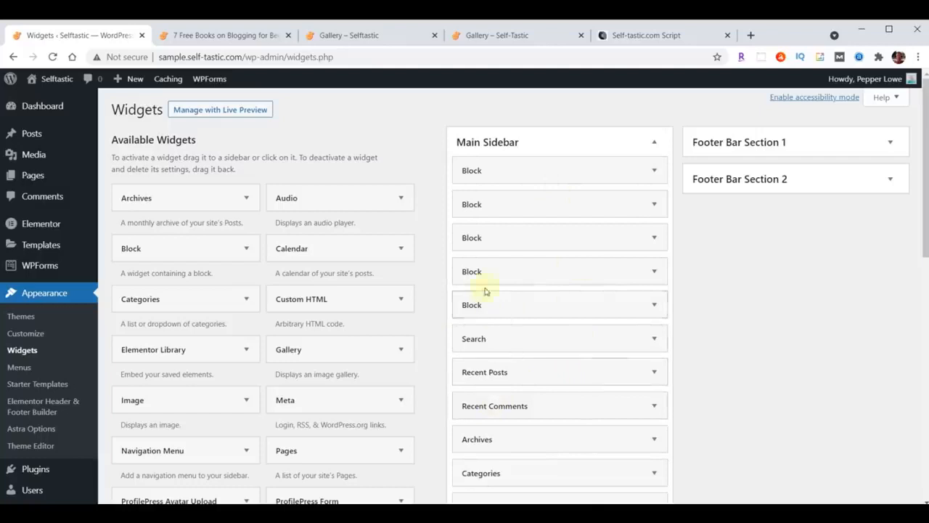
Check the script, then delete the first two Block widgets, starting with search, from Main Sidebar
left_click(654, 44)
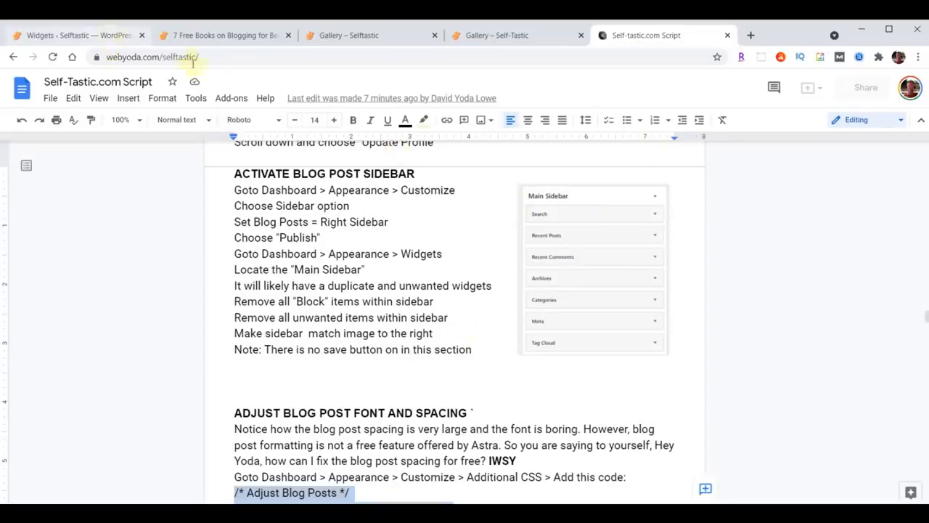
left_click(81, 35)
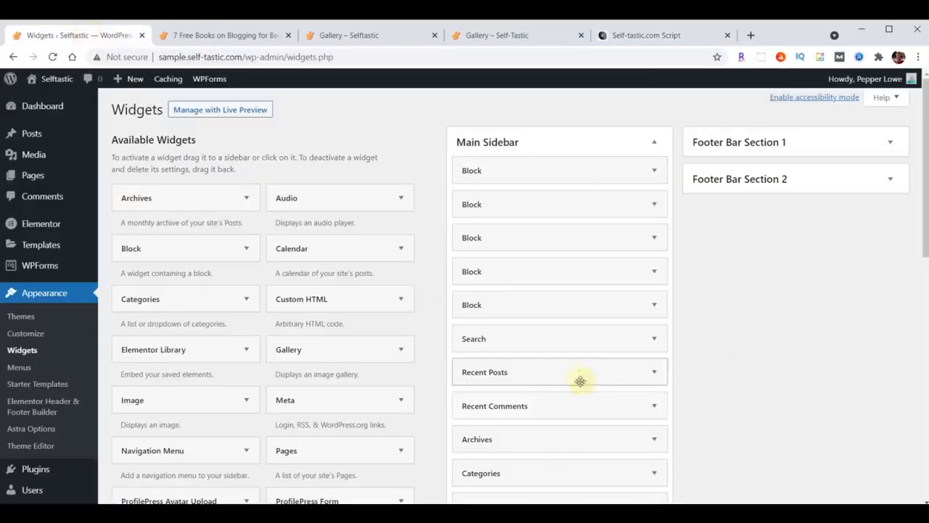
left_click(656, 172)
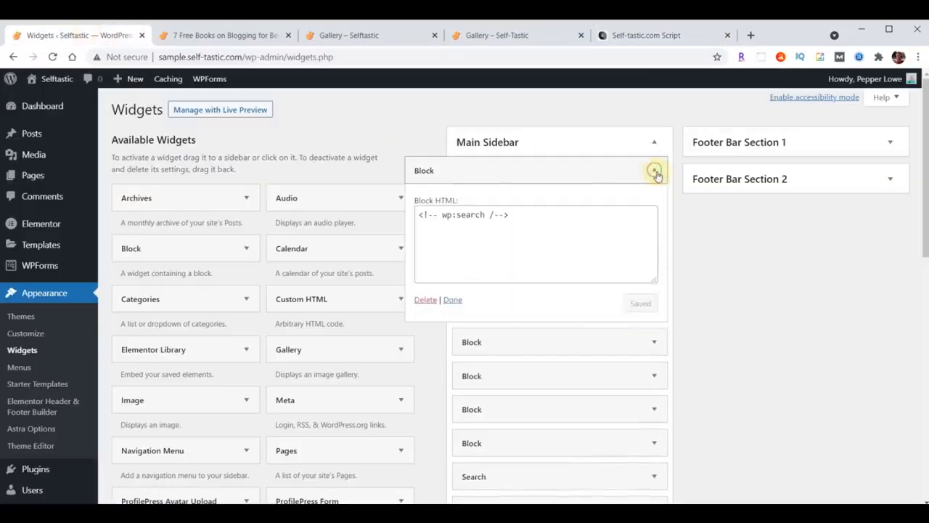
left_click(426, 300)
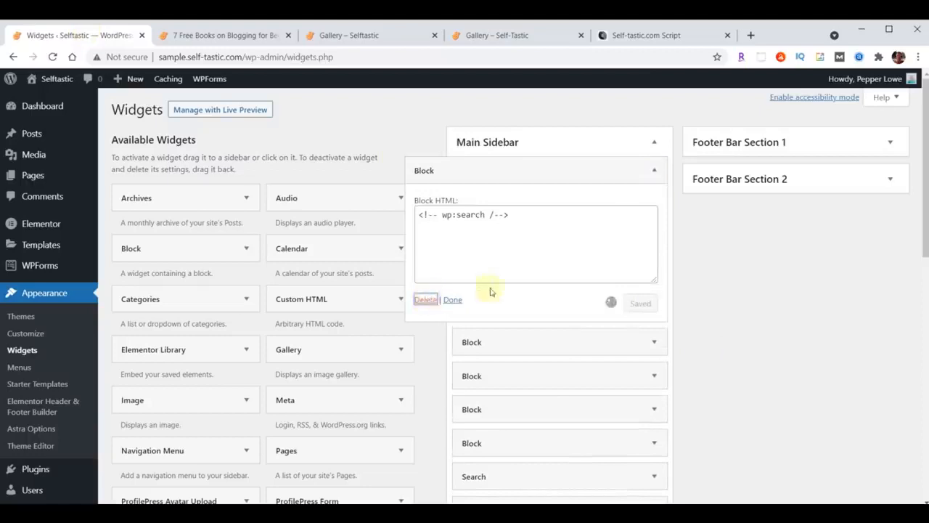
left_click(657, 171)
left_click(426, 300)
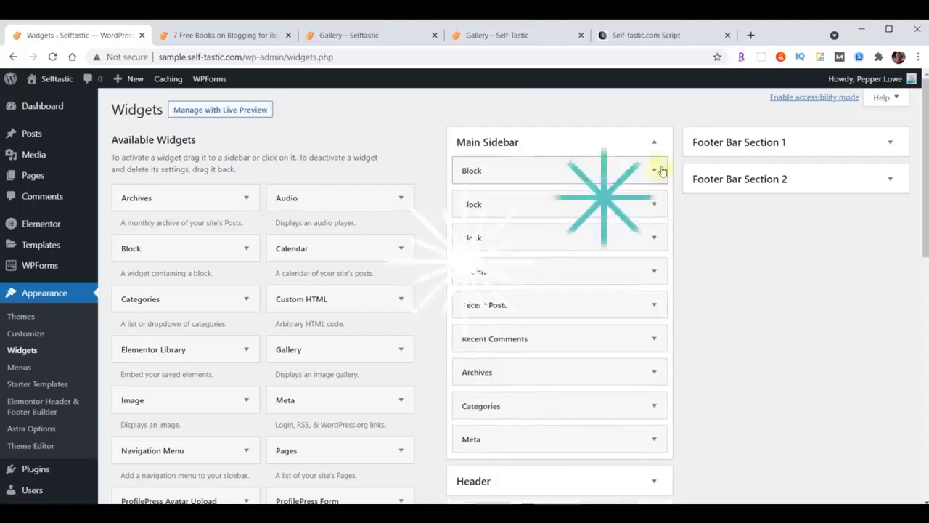
Delete the last two Block widgets and recheck the script's sidebar instructions
left_click(656, 173)
left_click(427, 301)
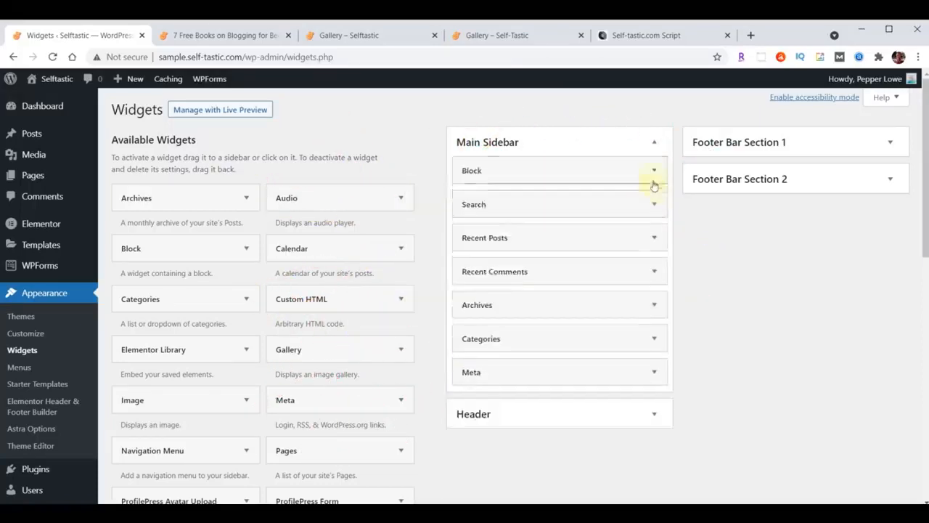
left_click(654, 173)
left_click(426, 300)
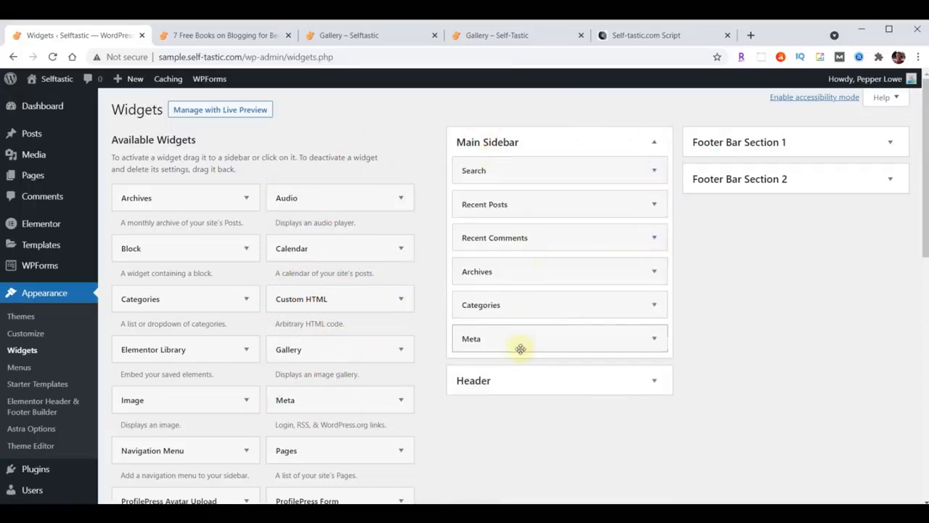
left_click(623, 36)
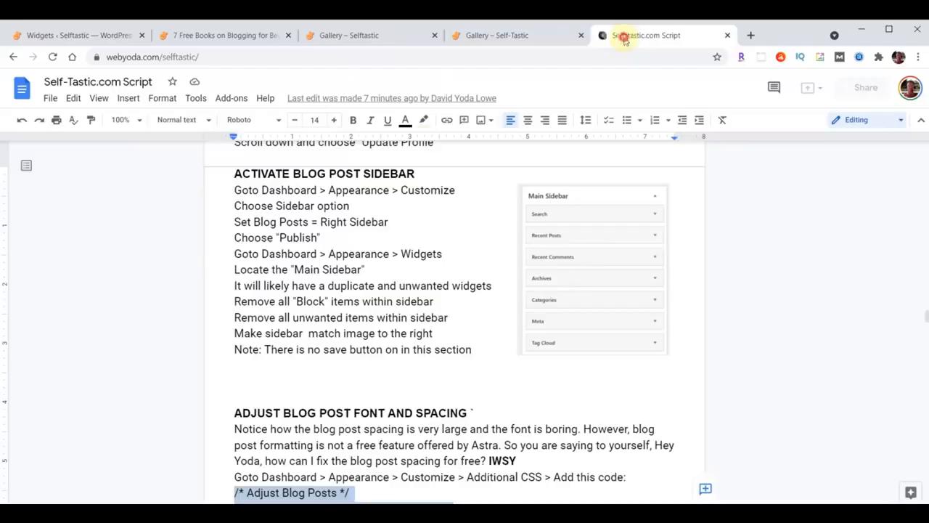
left_click(91, 34)
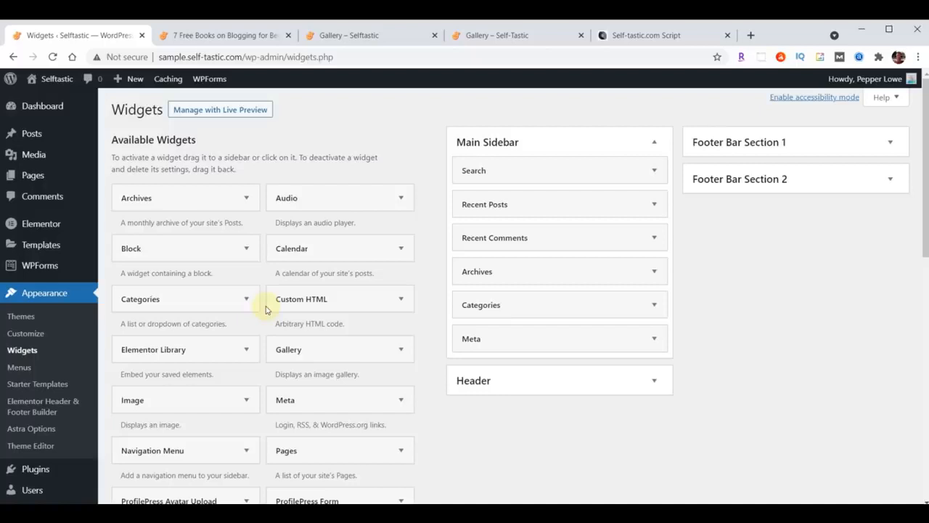
Add a Tag Cloud widget to the Main Sidebar and collapse its settings
scroll(258, 315, "down", 5)
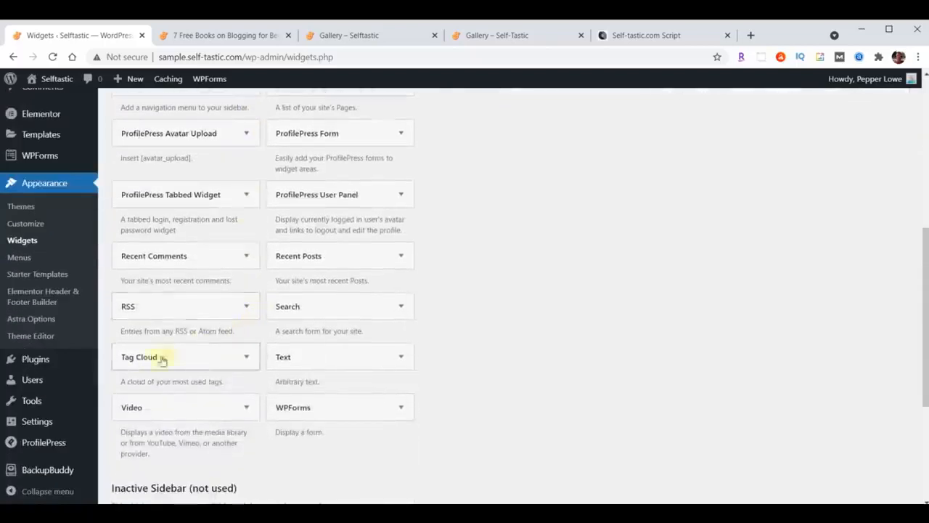
left_click(246, 358)
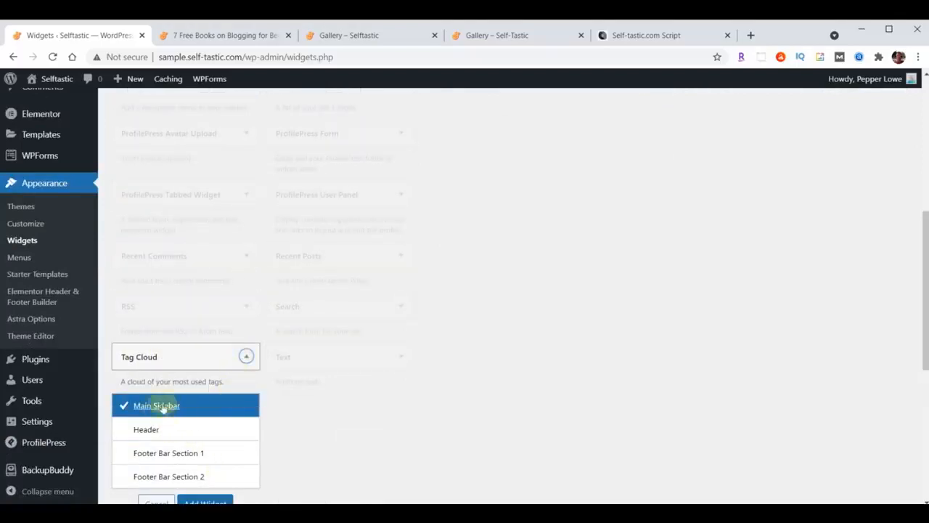
scroll(428, 379, "down", 1)
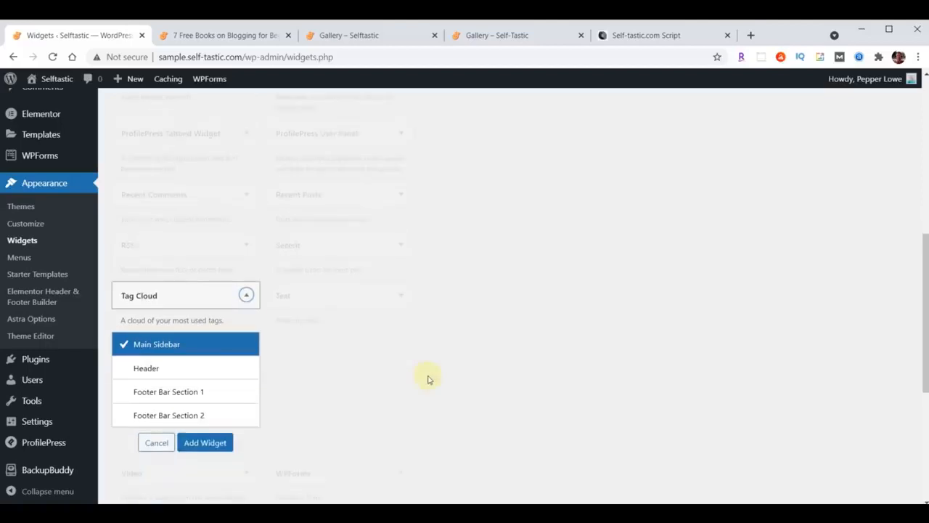
left_click(205, 443)
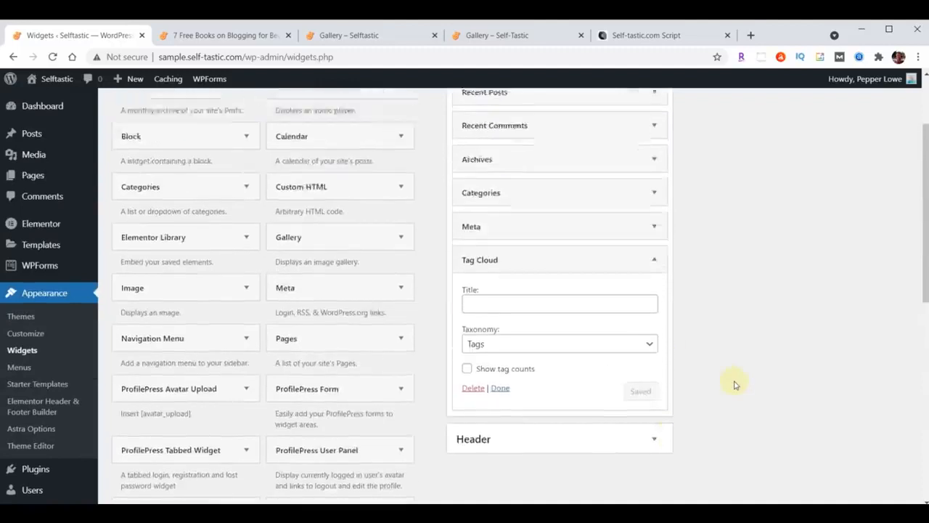
scroll(733, 384, "down", 1)
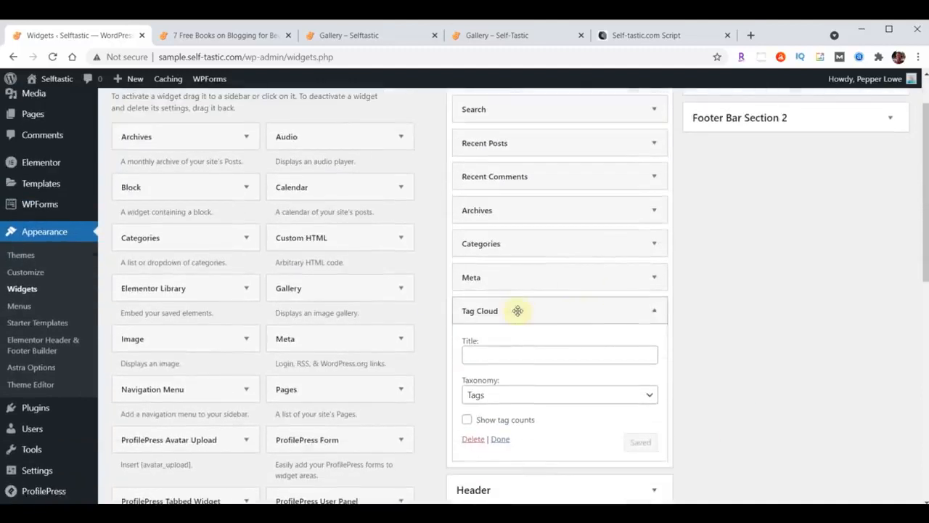
scroll(724, 328, "down", 1)
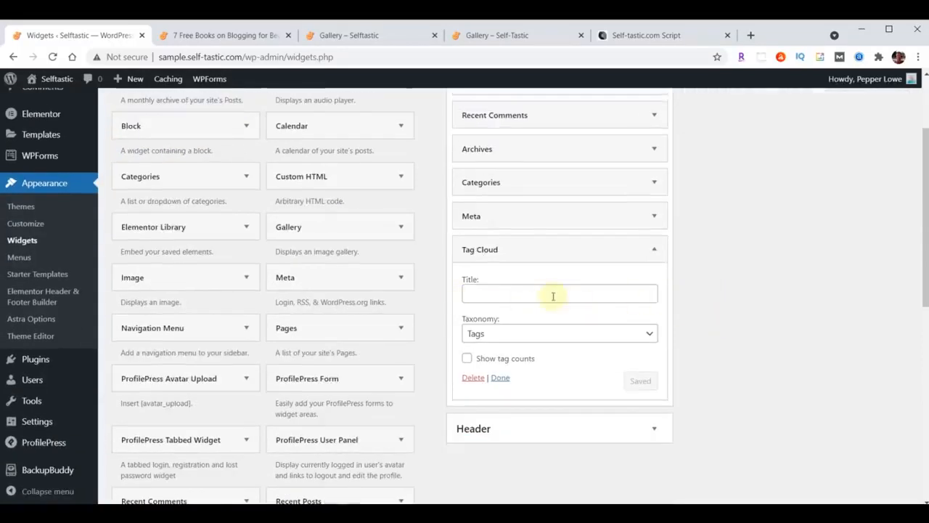
left_click(656, 247)
mouse_move(575, 251)
left_mouse_down()
mouse_move(574, 207)
mouse_move(575, 250)
left_mouse_up()
Compare the sidebar with the script's reference image, then view the 7 Free Books on Blogging post
scroll(610, 332, "up", 2)
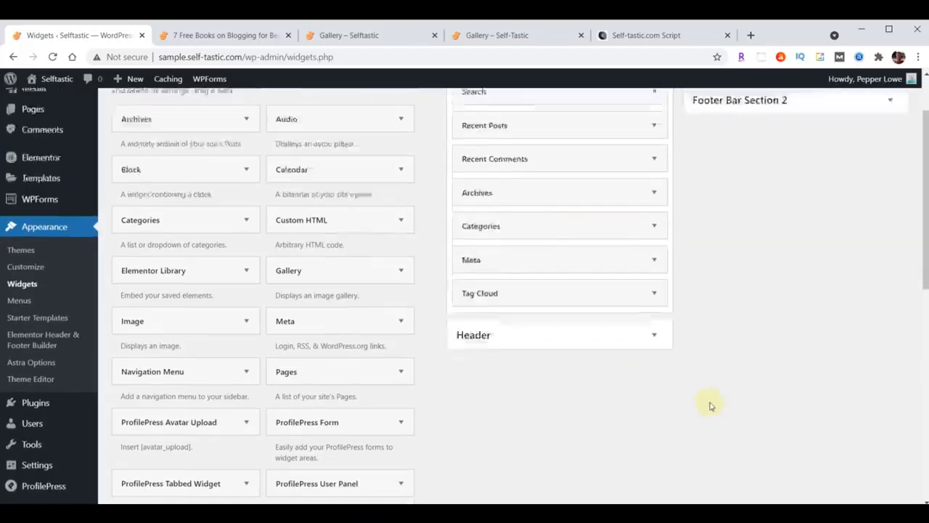
left_click(642, 42)
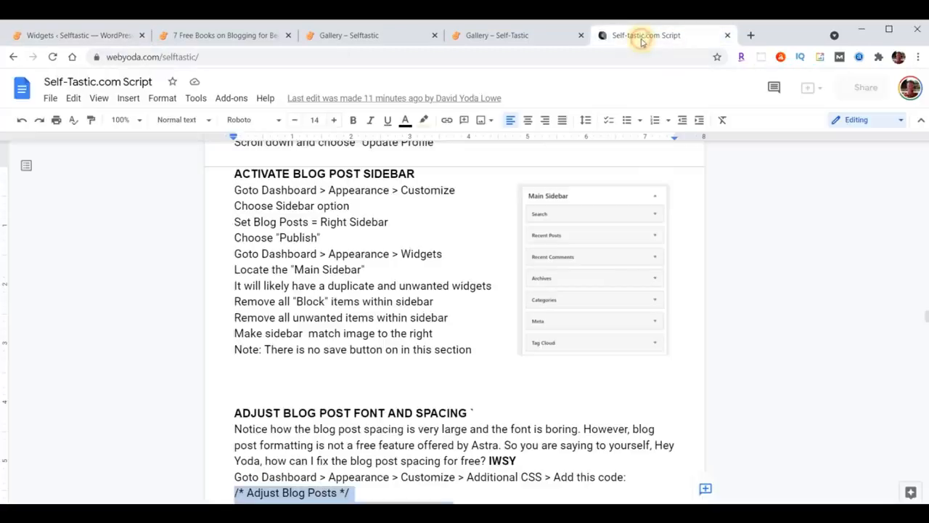
left_click(78, 36)
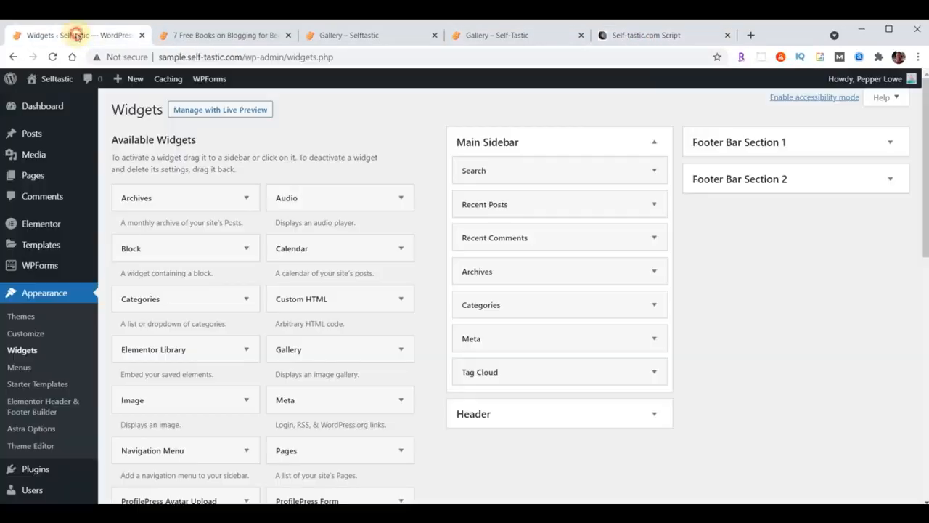
scroll(202, 263, "down", 3)
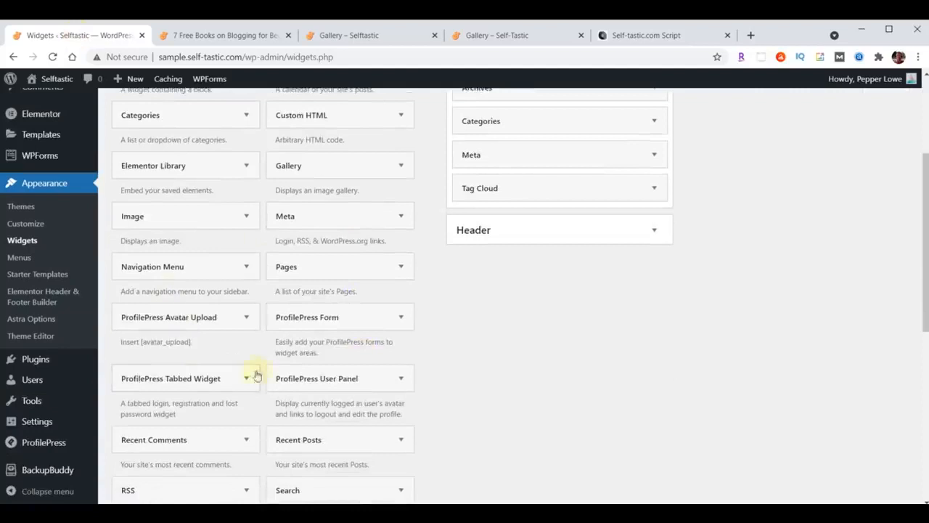
scroll(254, 385, "up", 3)
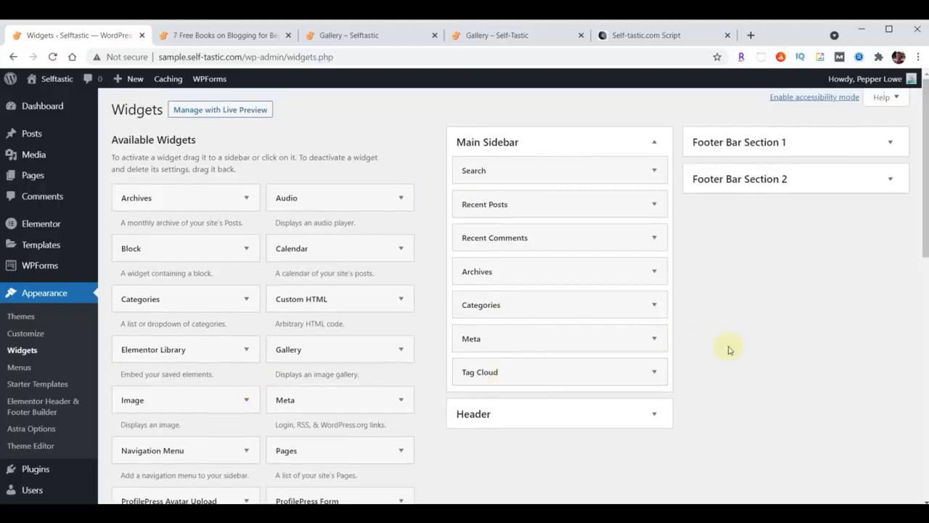
scroll(357, 404, "down", 8)
scroll(407, 454, "up", 10)
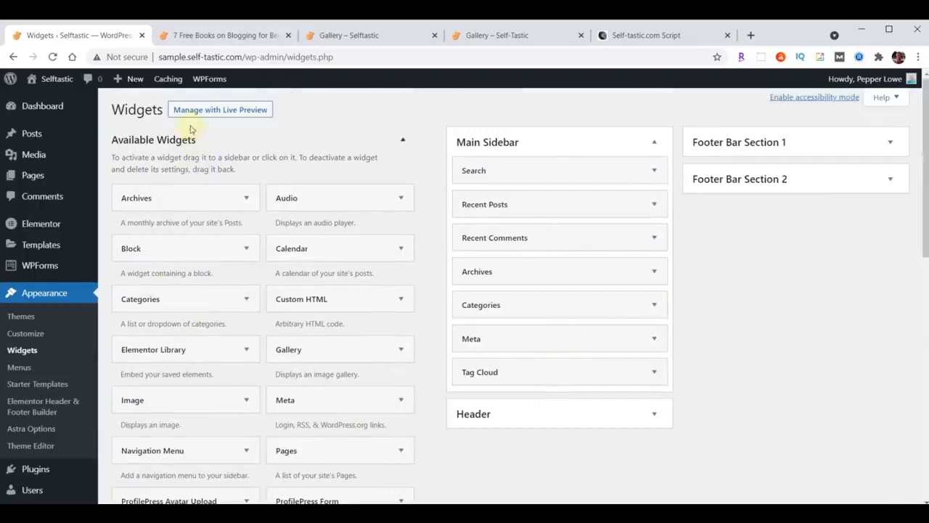
left_click(205, 40)
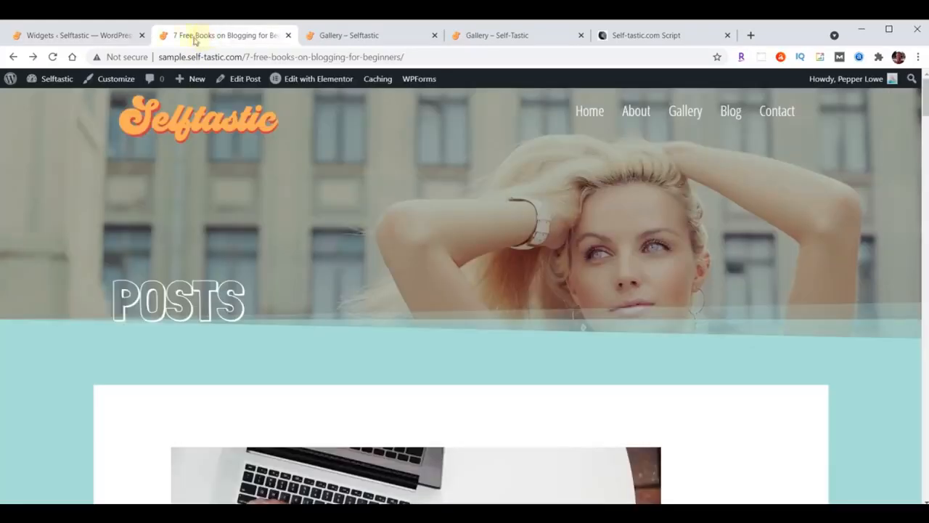
Reload the 7 Free Books on Blogging for Beginners post and scroll through its updated sidebar
left_click(52, 57)
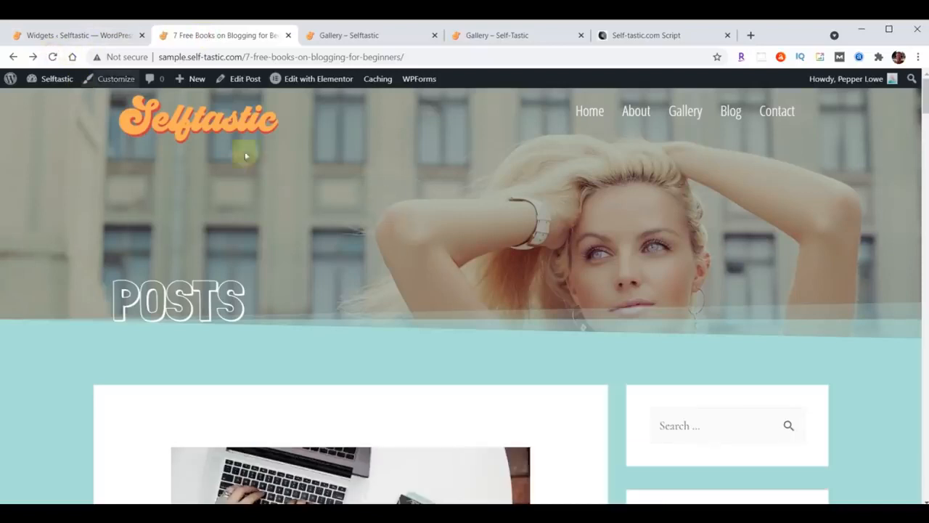
scroll(562, 183, "down", 3)
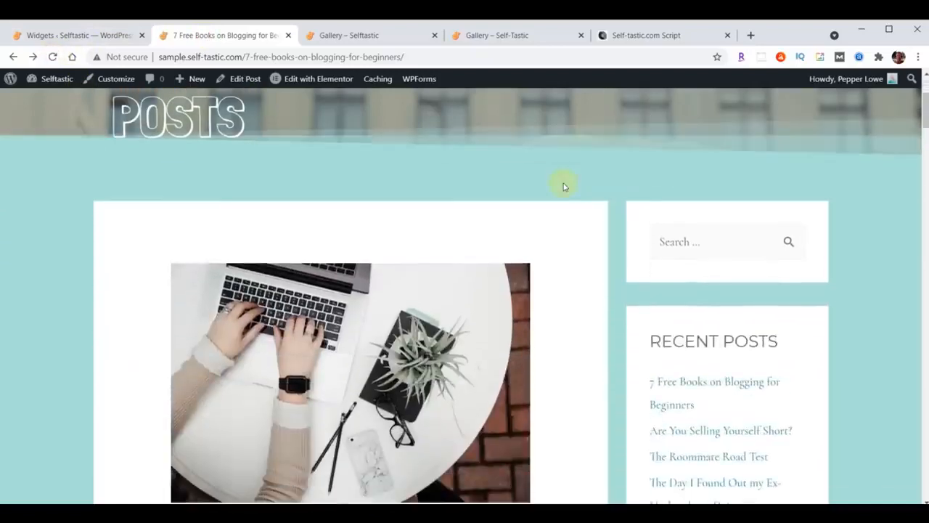
scroll(855, 224, "down", 3)
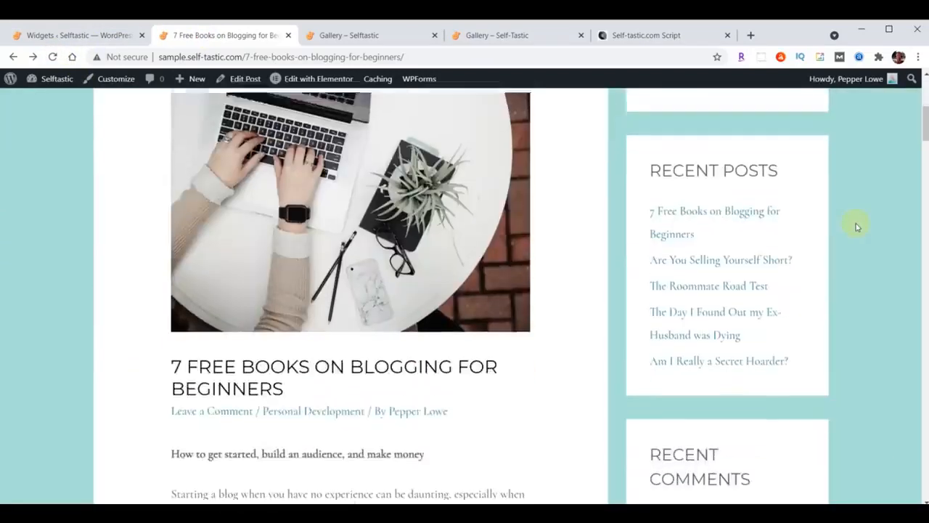
scroll(834, 201, "down", 3)
scroll(731, 203, "down", 2)
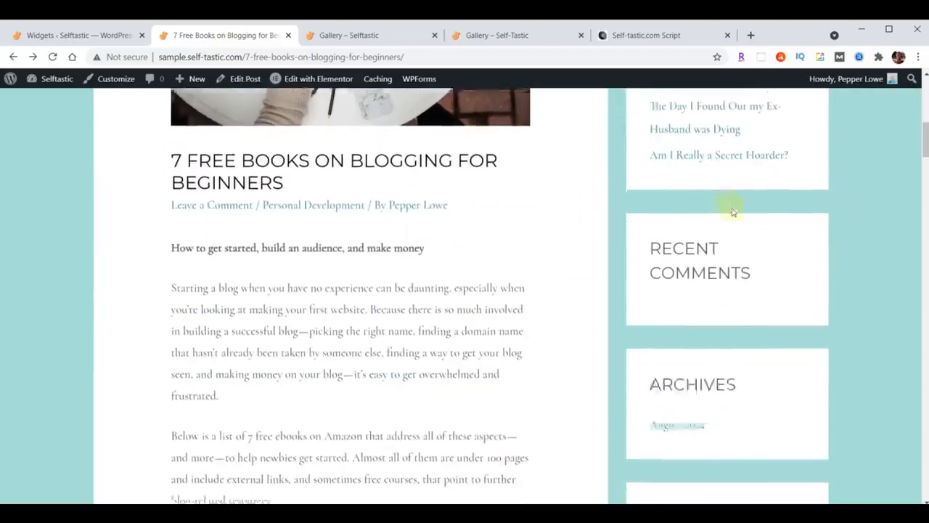
scroll(851, 204, "down", 3)
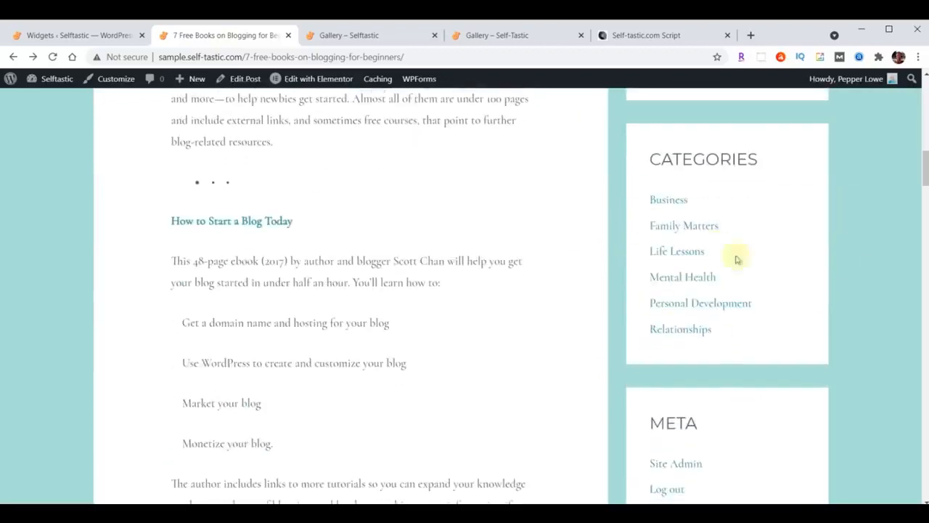
scroll(875, 230, "down", 3)
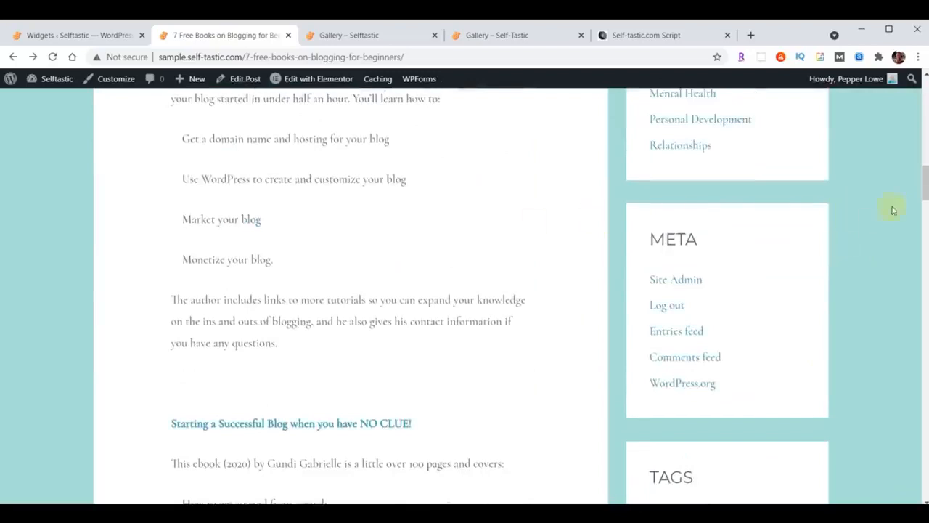
scroll(893, 211, "down", 4)
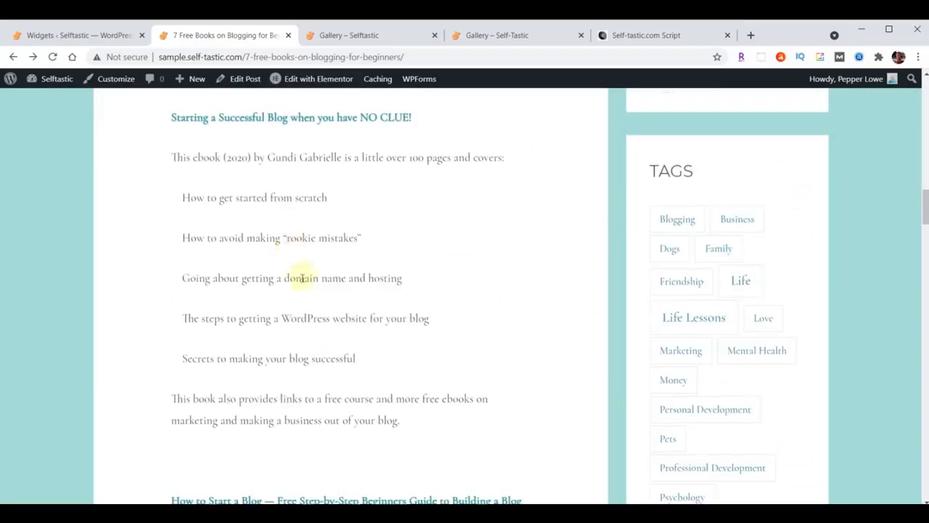
scroll(300, 276, "up", 15)
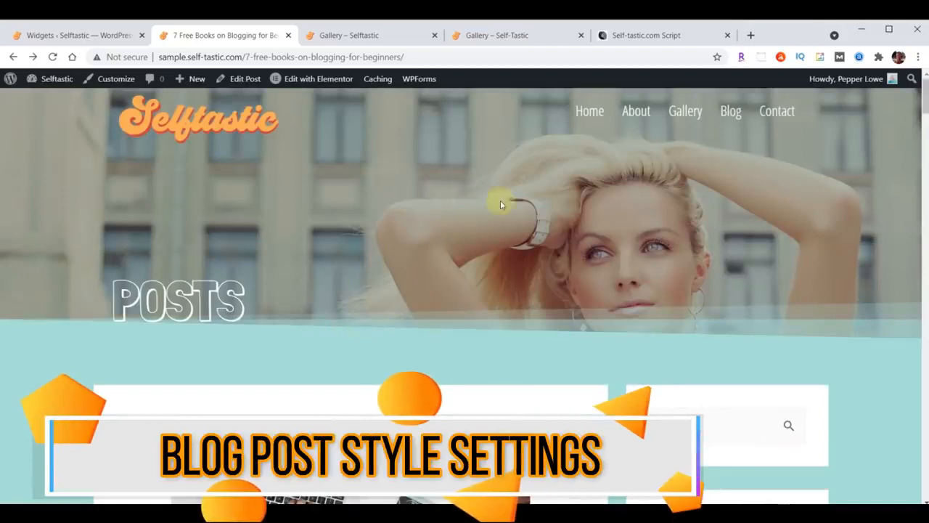
scroll(500, 207, "down", 4)
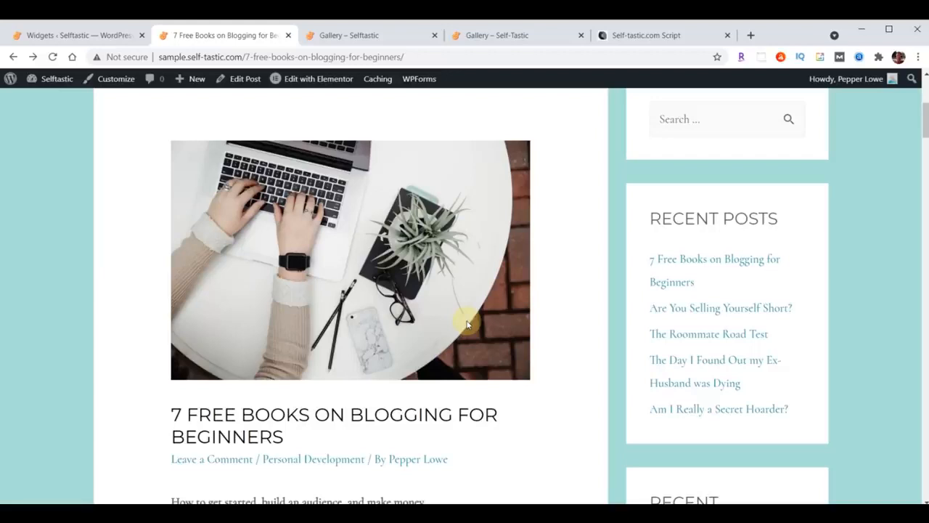
scroll(290, 201, "up", 1)
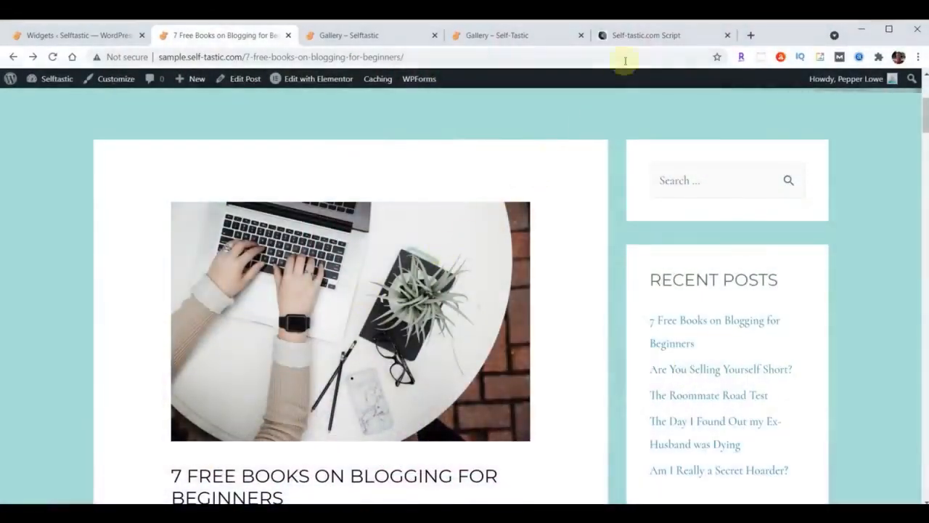
Select and copy the Adjust Blog Posts CSS block in the Self-tastic.com Script, then return to Widgets
left_click(639, 37)
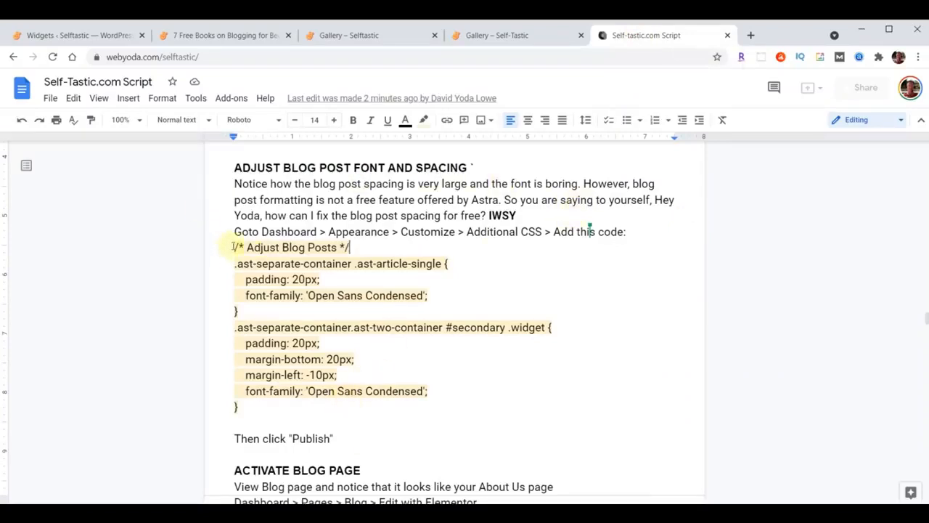
left_click_drag(234, 246, 458, 416)
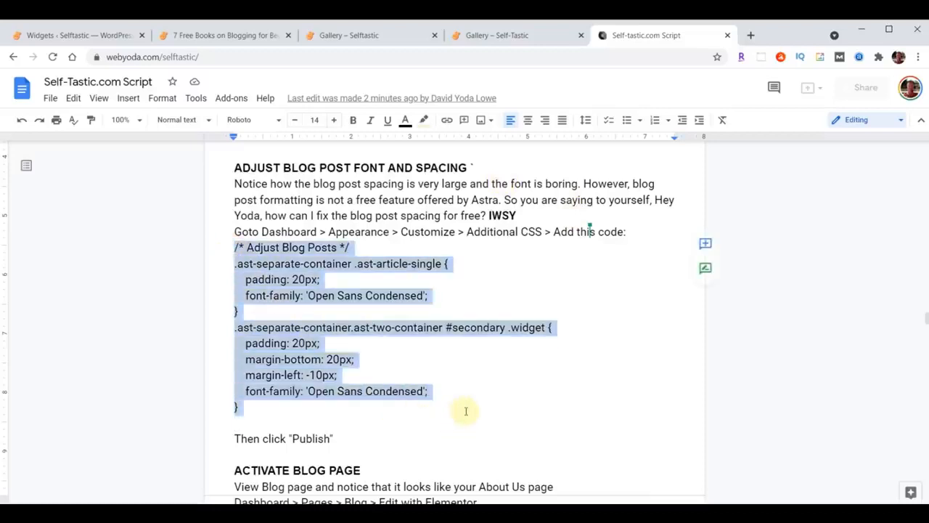
left_click(228, 246)
left_click(230, 247)
left_click_drag(230, 247, 466, 401)
key("ctrl+c")
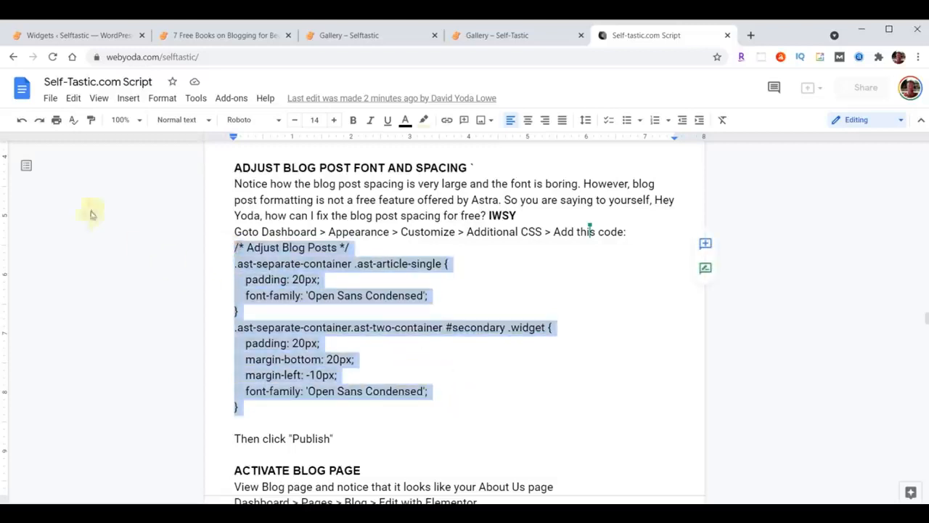
left_click(64, 37)
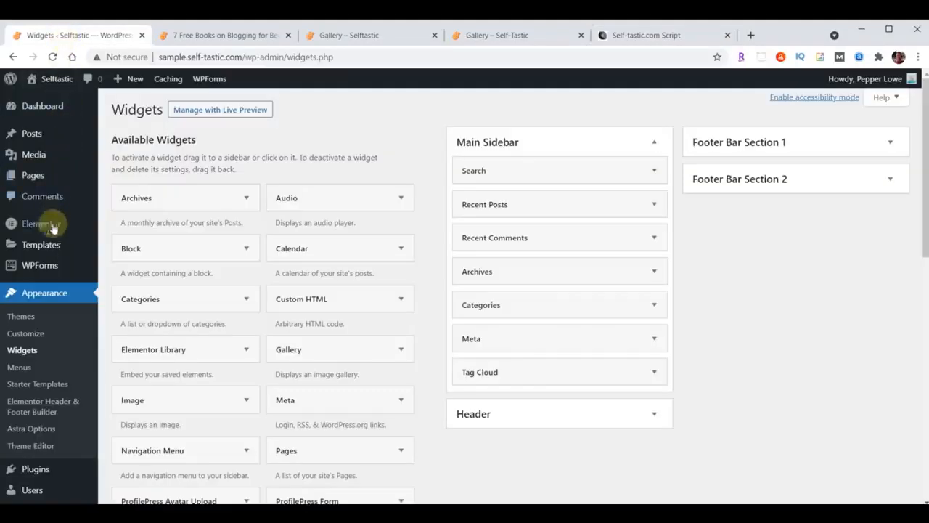
Paste the Adjust Blog Posts CSS into the Customizer's Additional CSS box and publish it
left_click(26, 335)
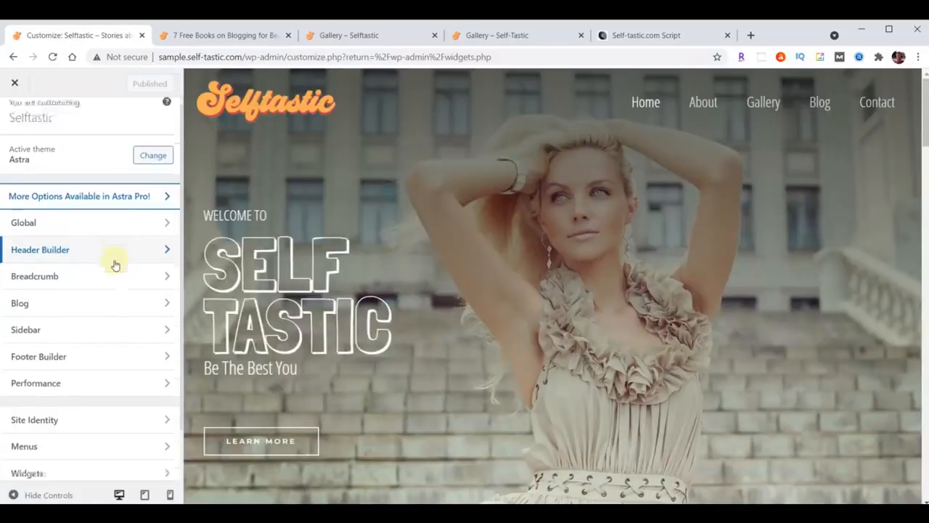
scroll(112, 269, "down", 1)
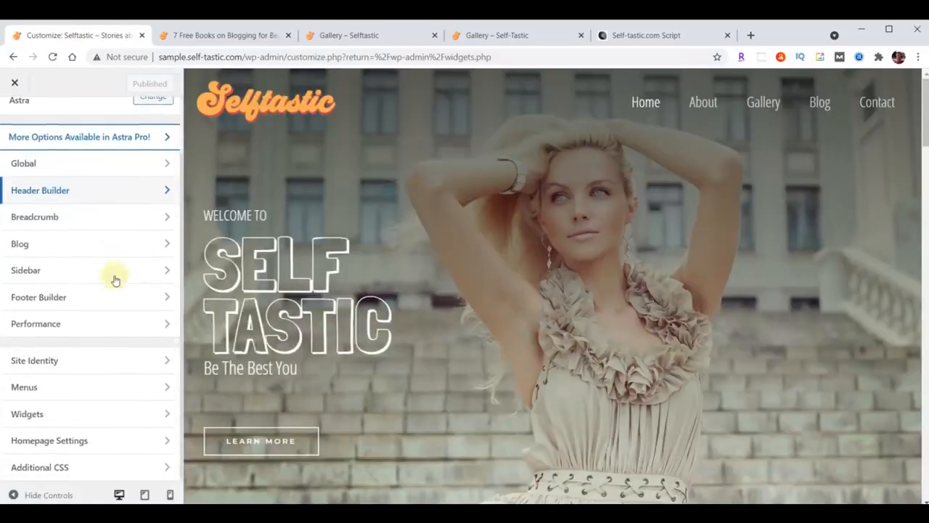
left_click(81, 468)
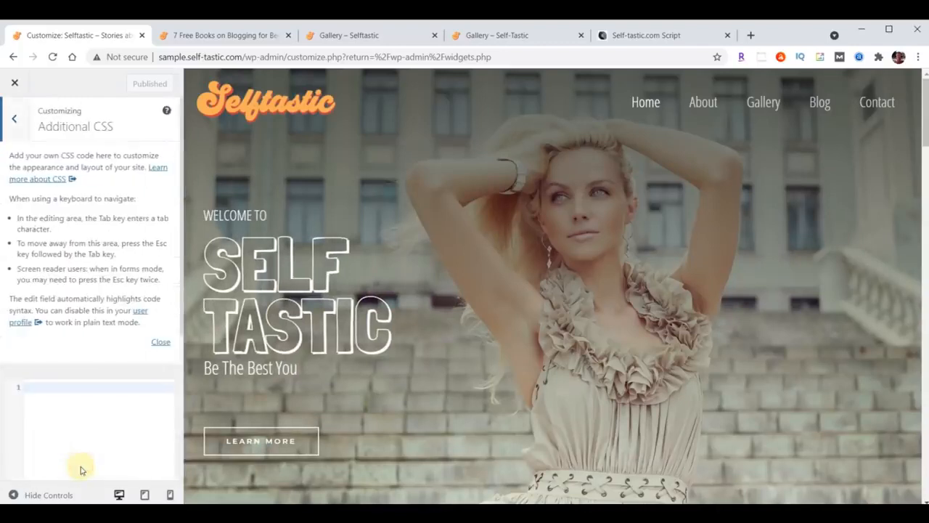
left_click(162, 343)
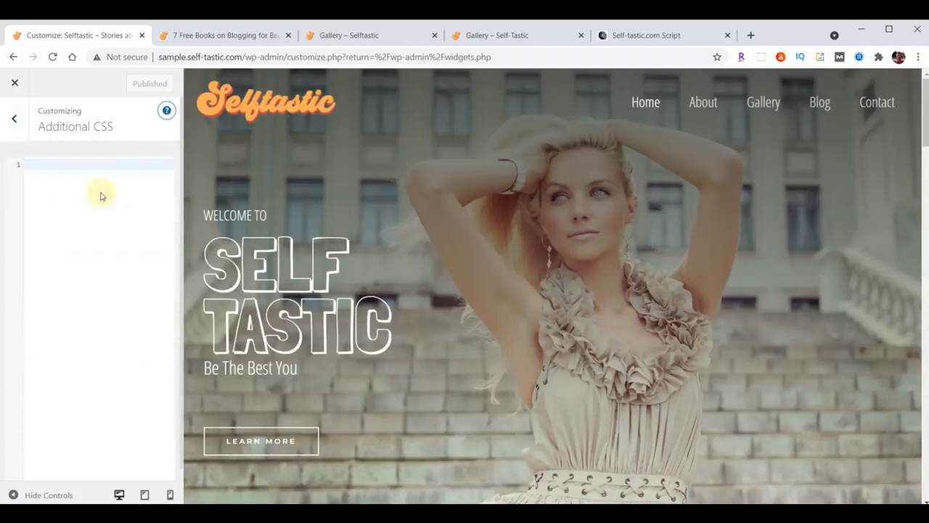
left_click(78, 168)
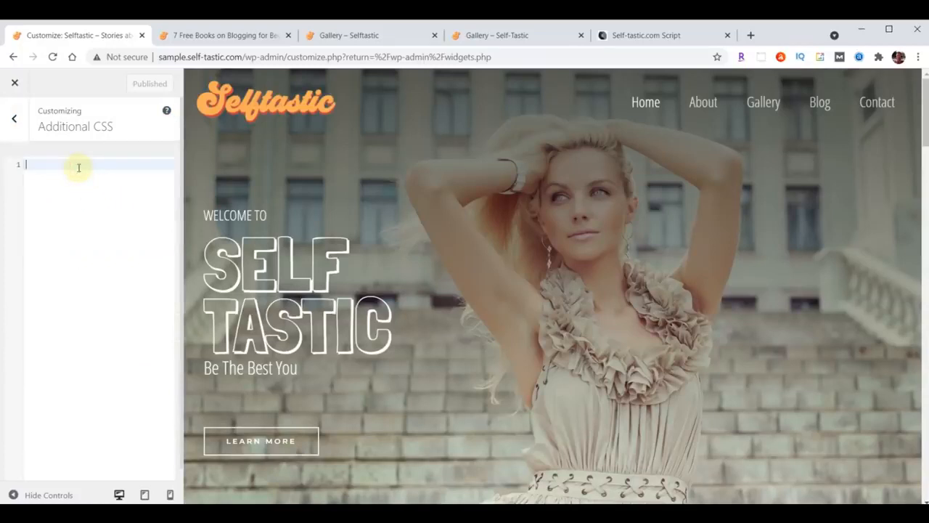
key("ctrl+v")
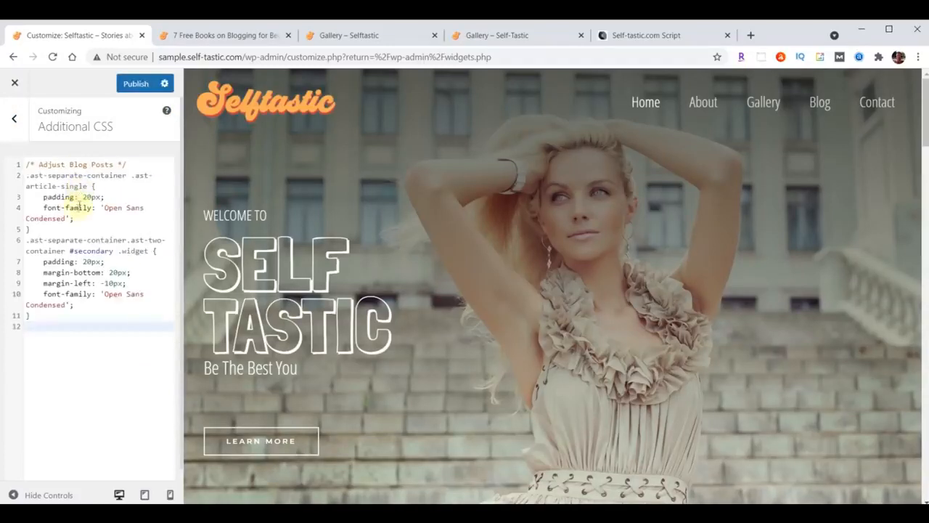
left_click(133, 83)
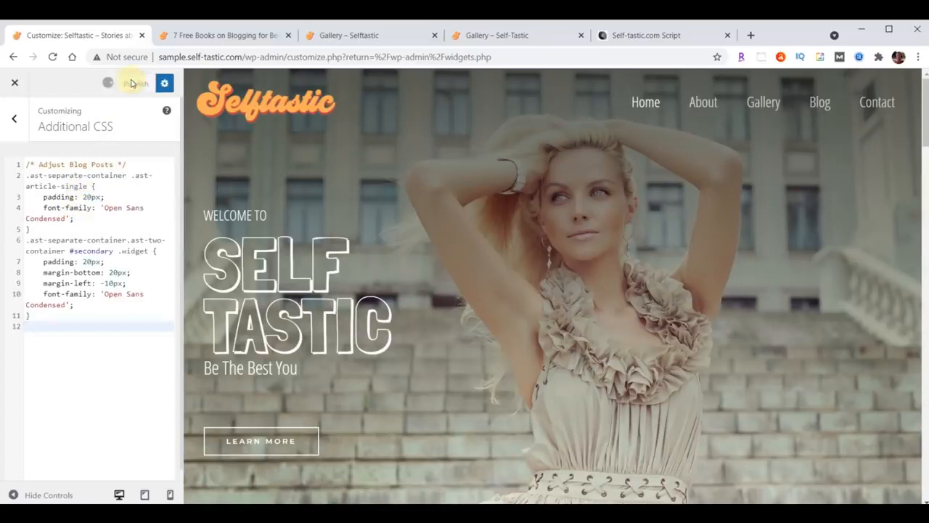
Reload the 7 Free Books post and scroll to check the Open Sans Condensed font and widget padding
left_click(225, 35)
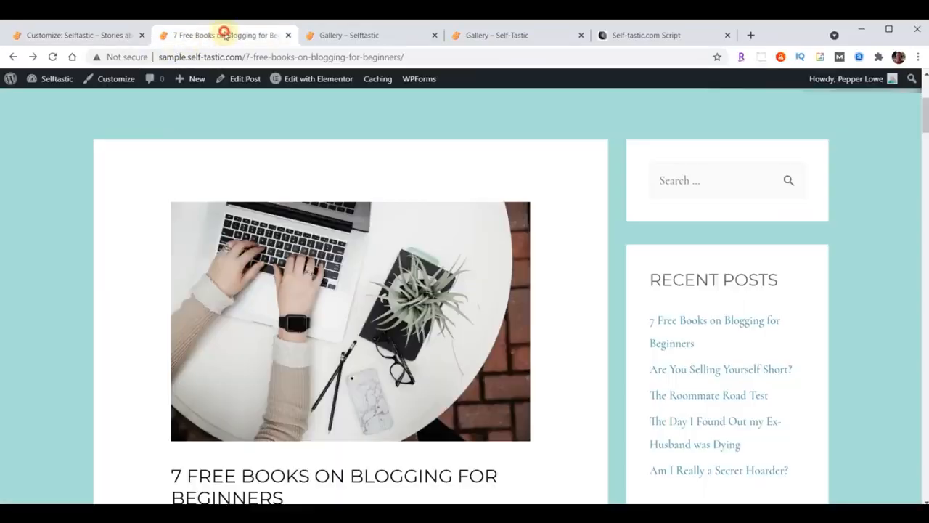
scroll(625, 297, "down", 7)
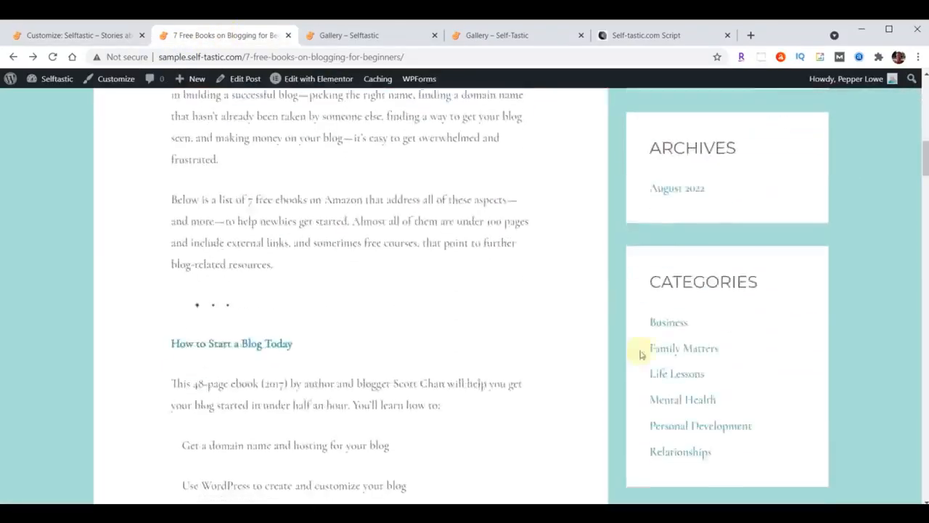
scroll(641, 354, "up", 4)
scroll(473, 308, "up", 2)
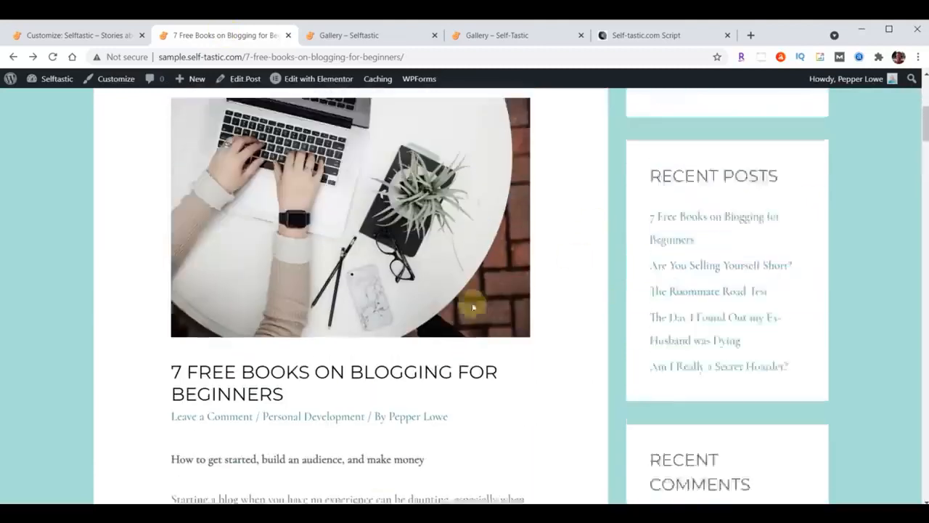
left_click(53, 57)
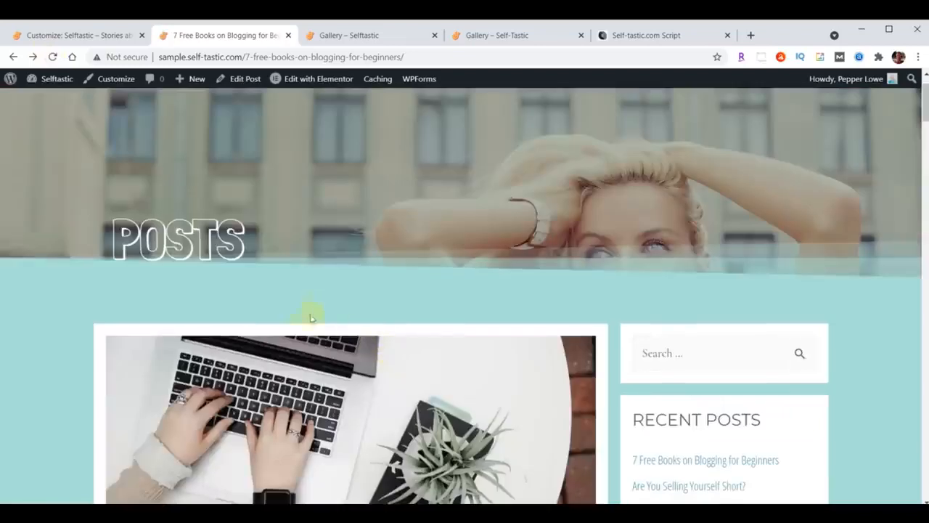
scroll(310, 317, "down", 3)
scroll(529, 326, "down", 3)
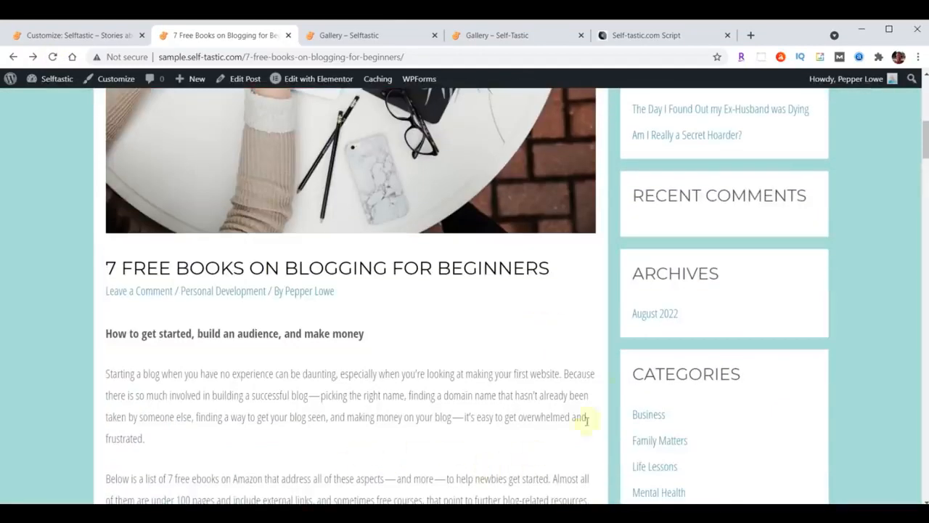
scroll(489, 375, "down", 10)
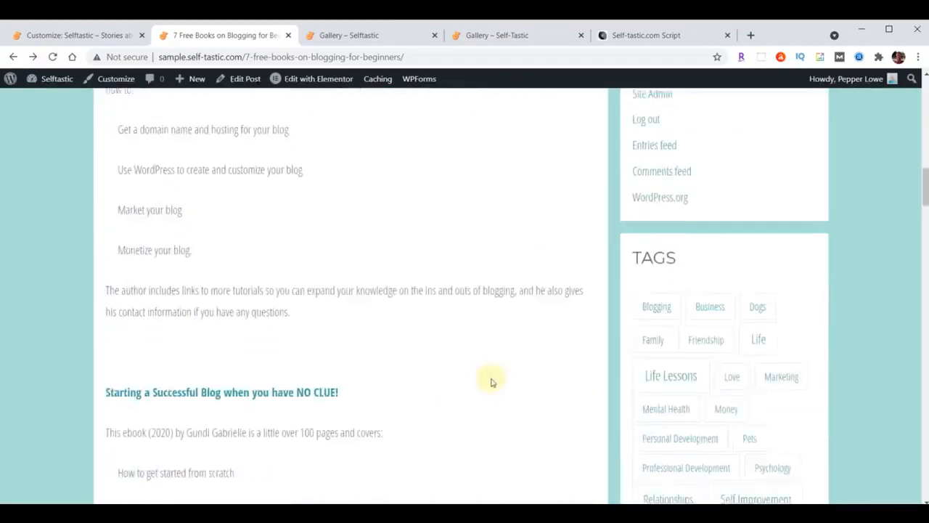
scroll(489, 407, "up", 15)
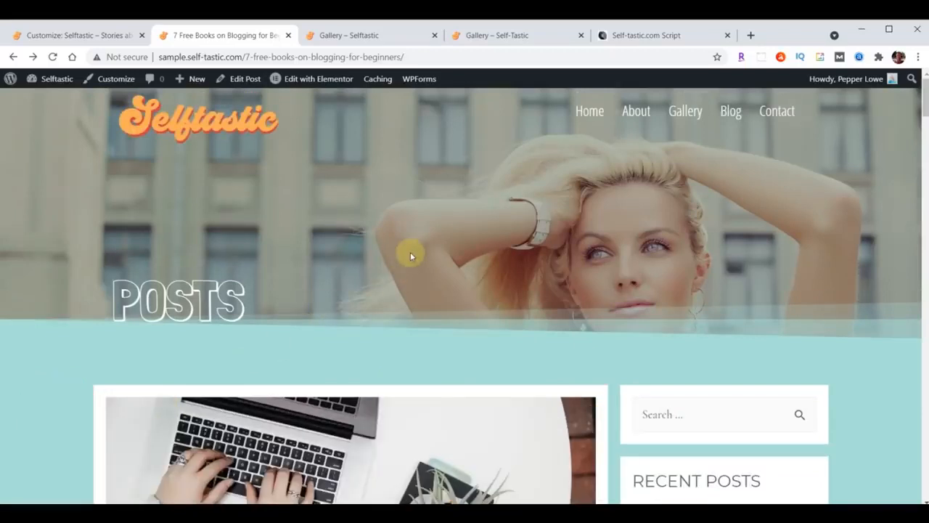
Close the duplicate Gallery tab, open the site's Blog page, then exit the Customizer
left_click(435, 35)
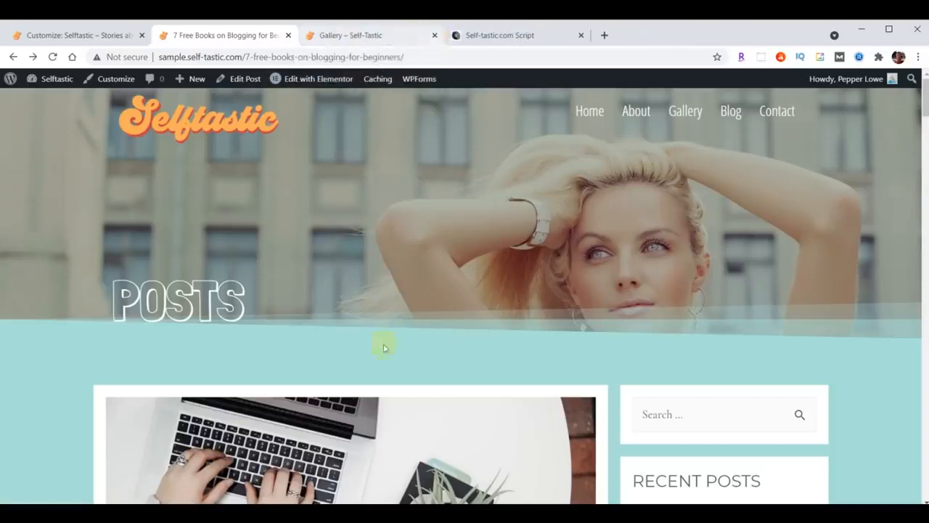
left_click(728, 110)
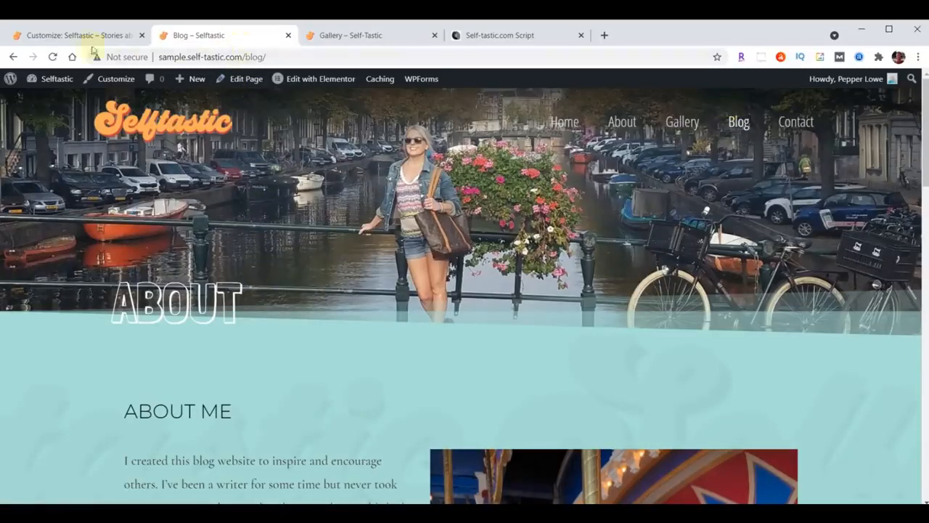
left_click(65, 36)
left_click(16, 86)
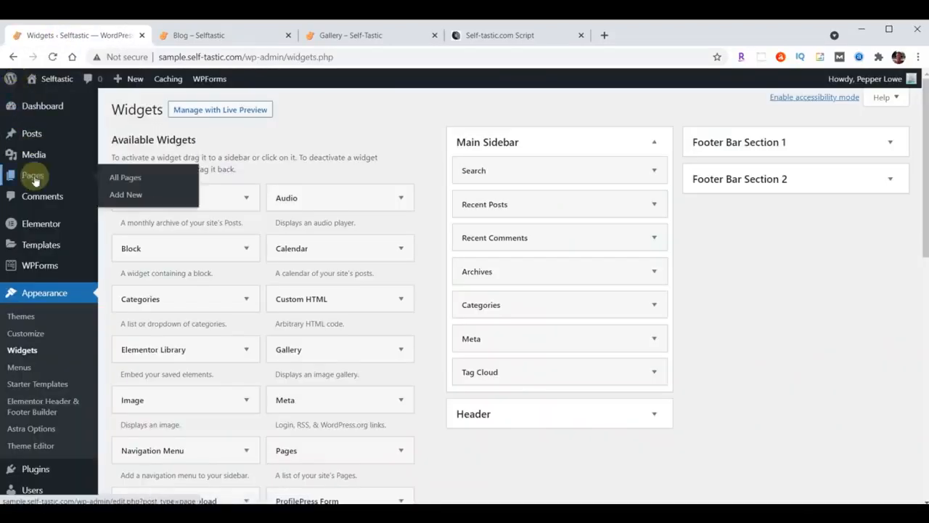
Delete the Amsterdam photo header from the Blog page in Elementor, update it, and exit to the dashboard
left_click(34, 178)
mouse_move(187, 238)
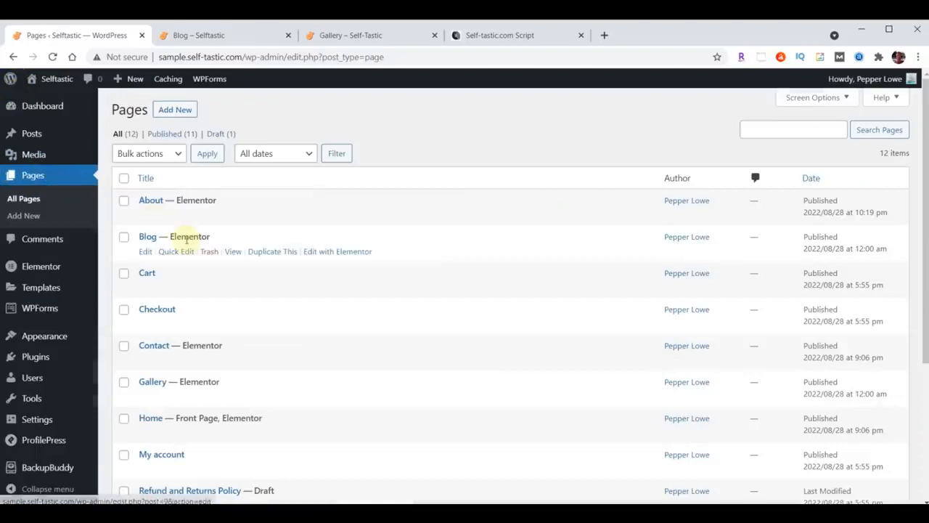
left_click(345, 253)
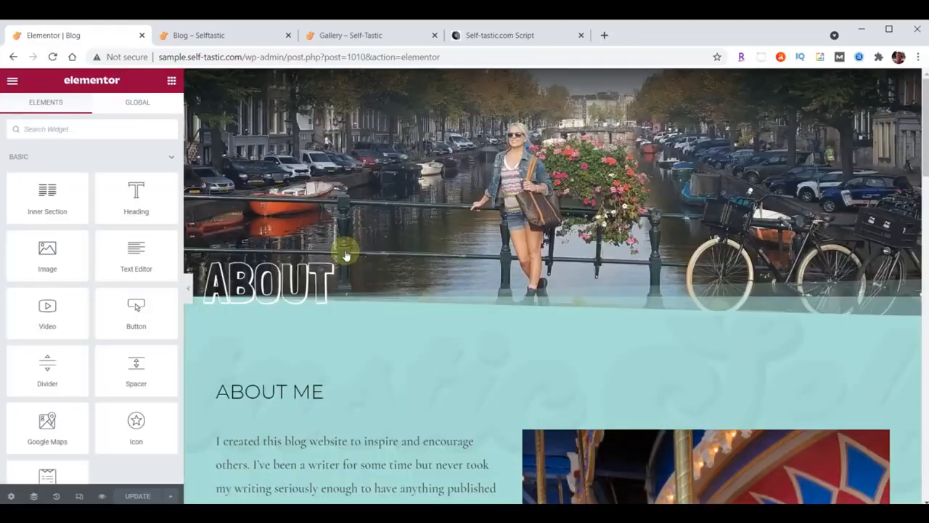
mouse_move(519, 136)
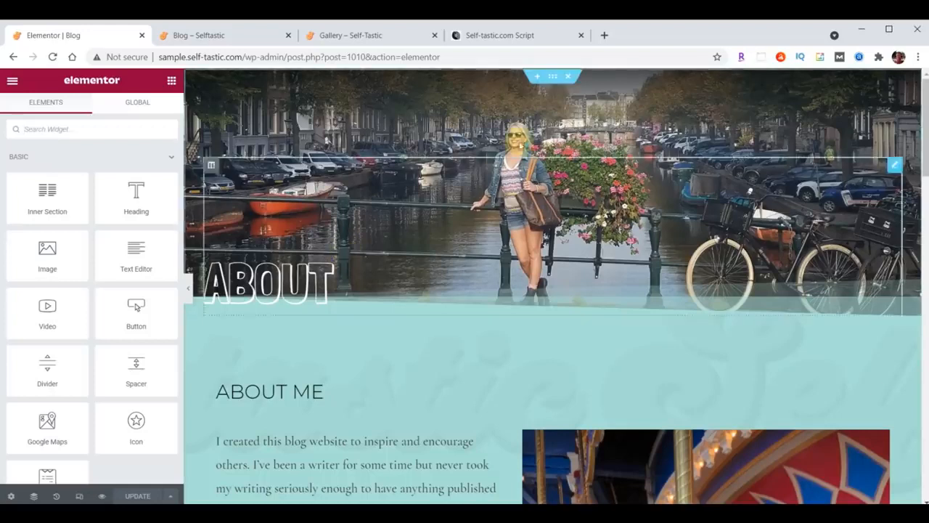
left_click(569, 80)
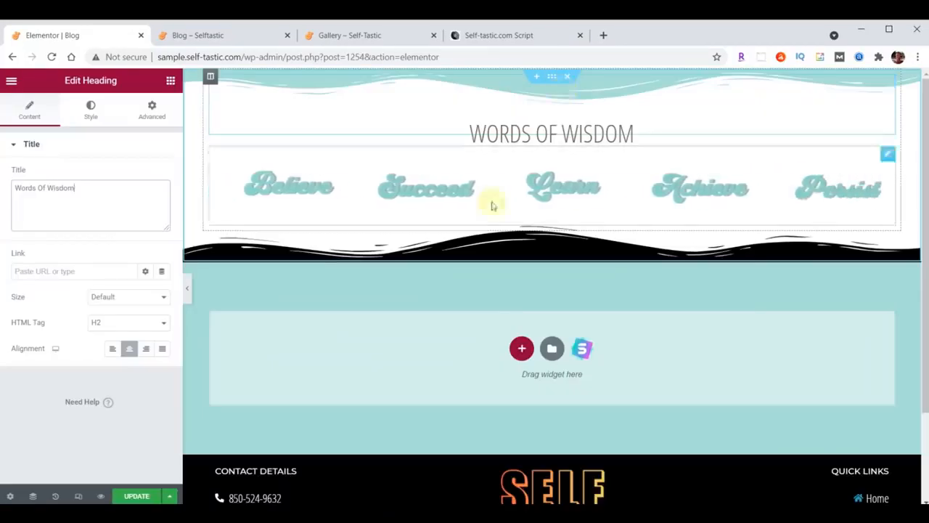
left_click(138, 497)
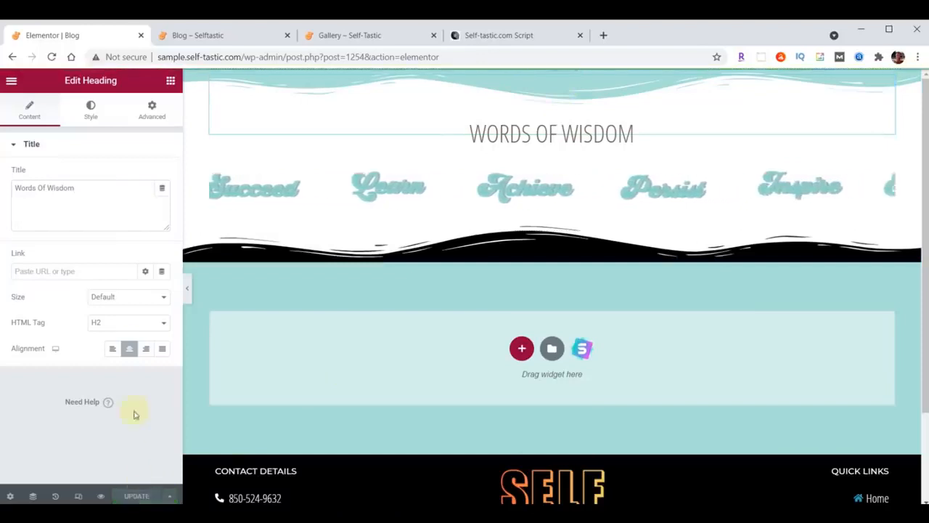
left_click(11, 81)
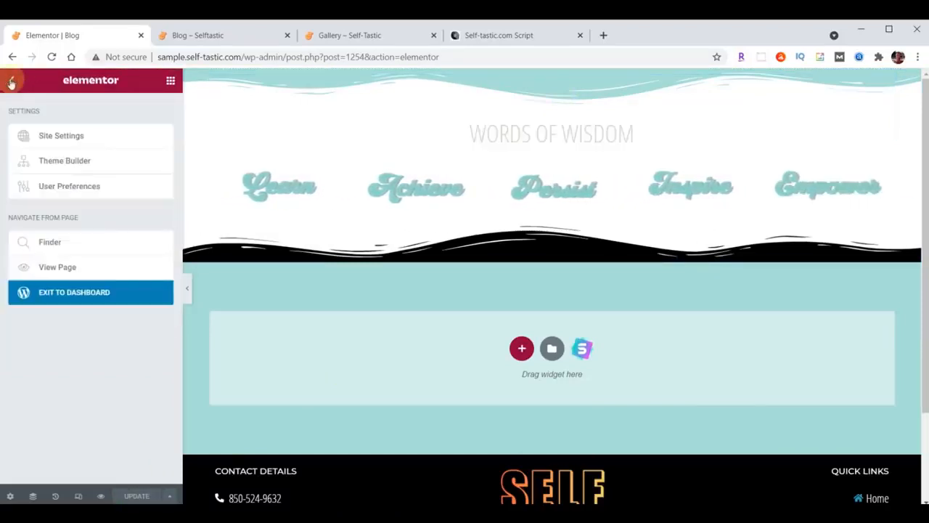
left_click(109, 293)
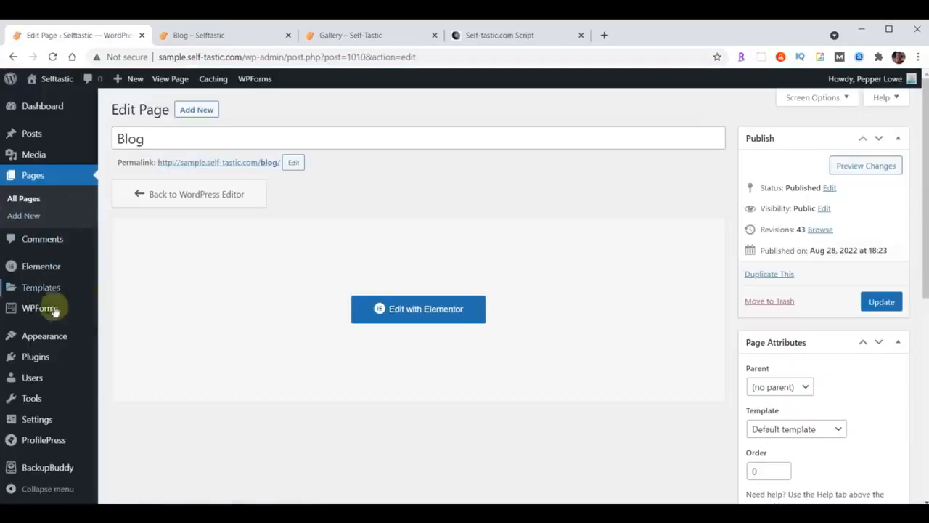
Set Blog as the Posts page in Homepage Settings, publish, and view the live Blog page
mouse_move(49, 339)
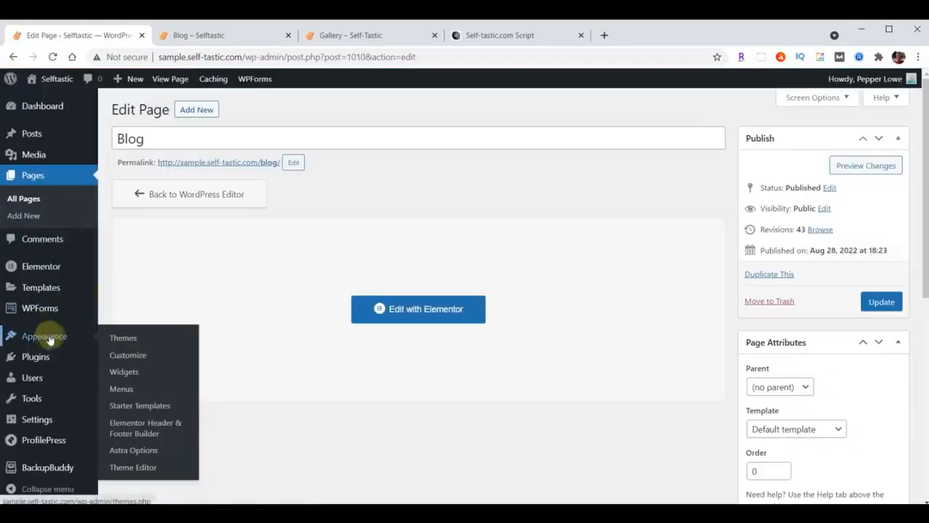
left_click(121, 356)
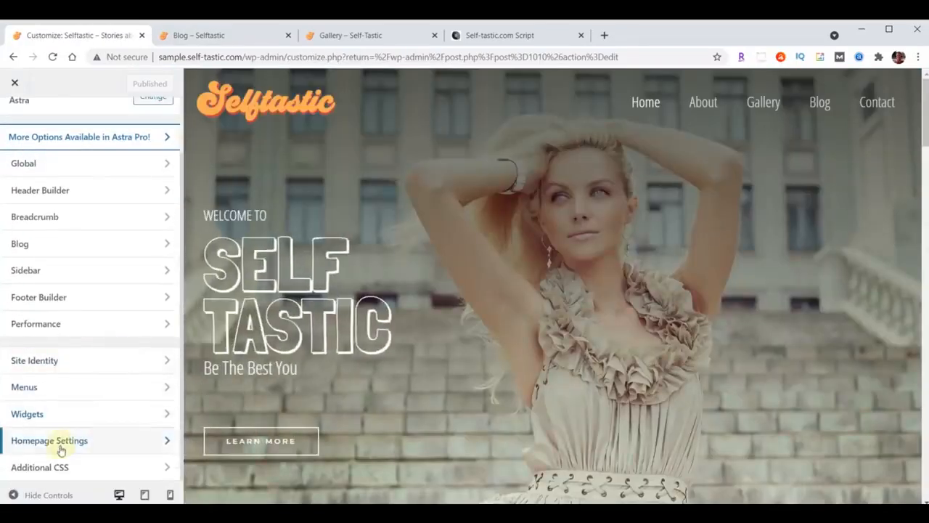
left_click(50, 444)
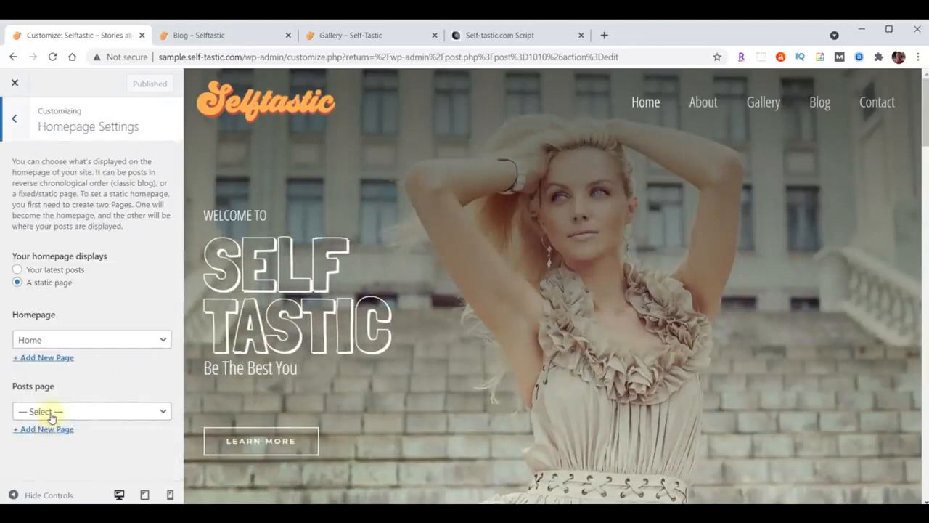
left_click(53, 412)
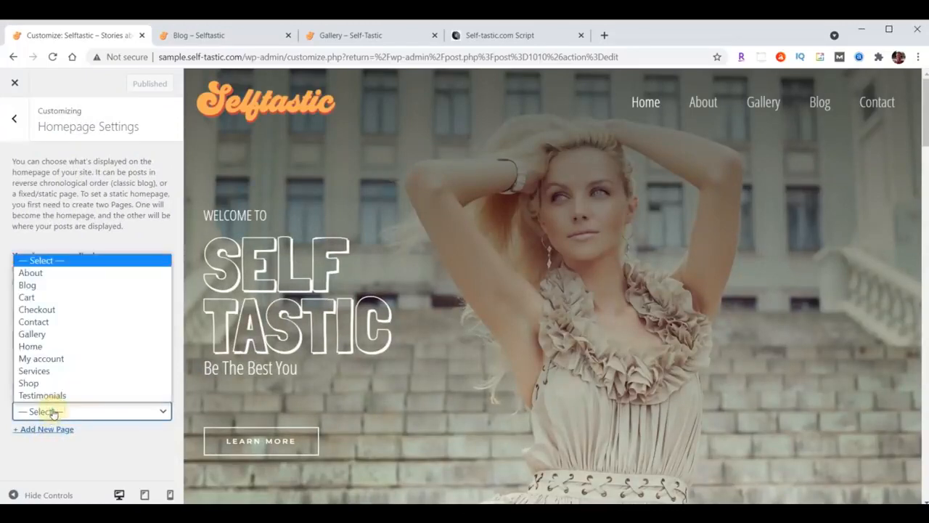
left_click(53, 288)
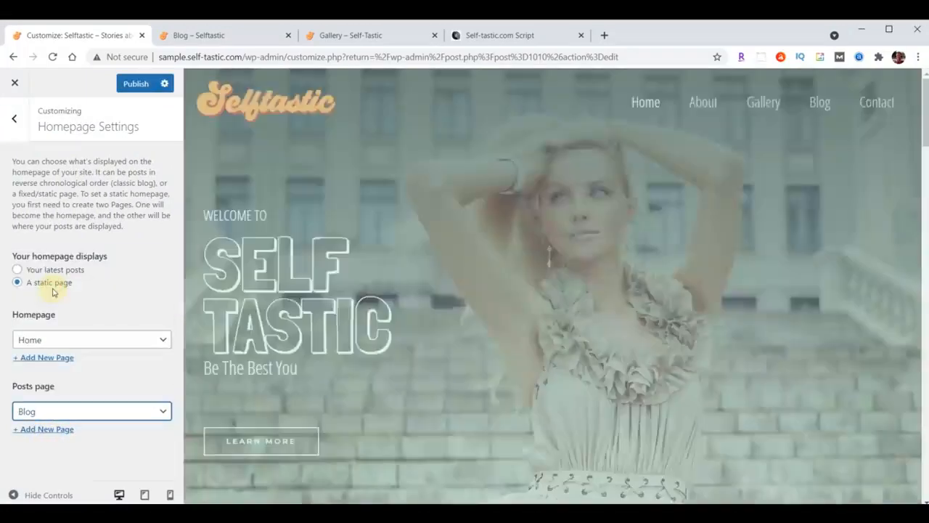
left_click(130, 85)
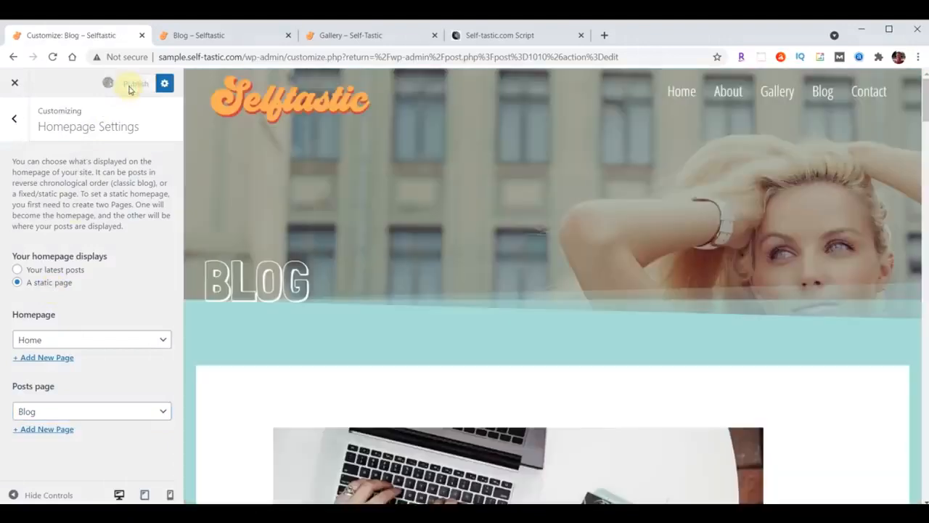
left_click(218, 36)
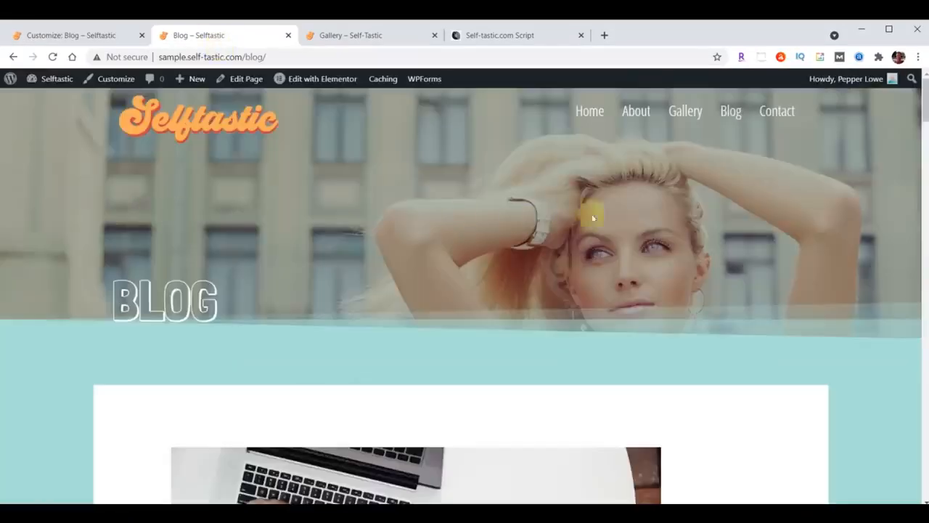
scroll(726, 207, "down", 9)
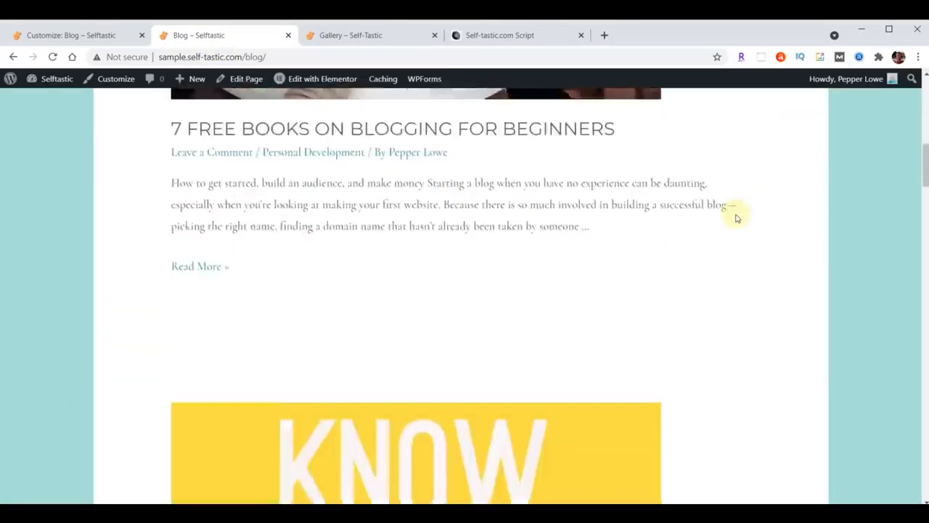
scroll(735, 217, "down", 15)
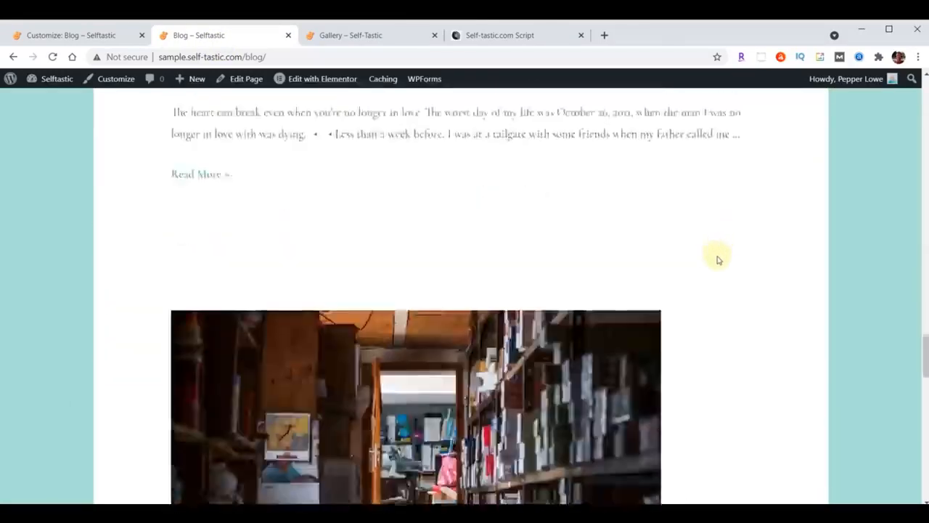
scroll(717, 260, "down", 12)
scroll(687, 288, "up", 6)
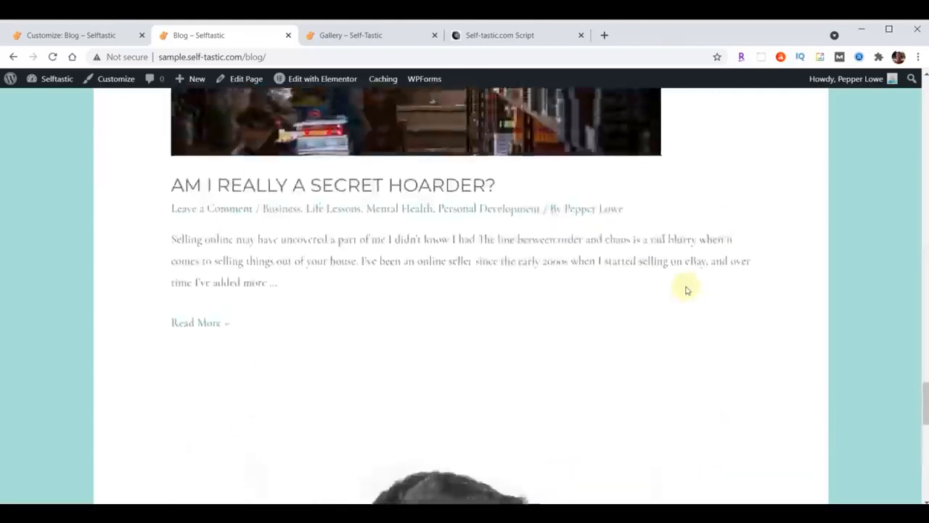
scroll(687, 289, "up", 12)
scroll(687, 290, "up", 12)
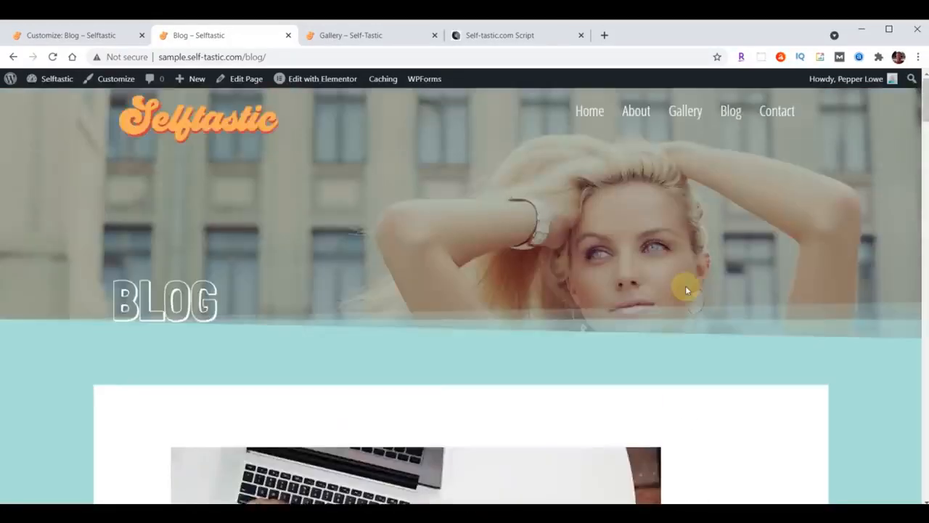
scroll(687, 290, "down", 9)
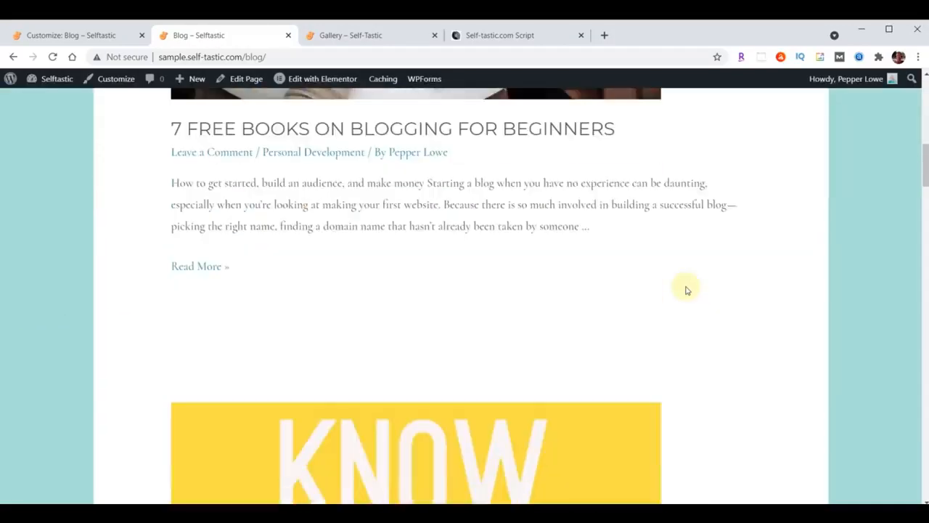
scroll(687, 290, "up", 8)
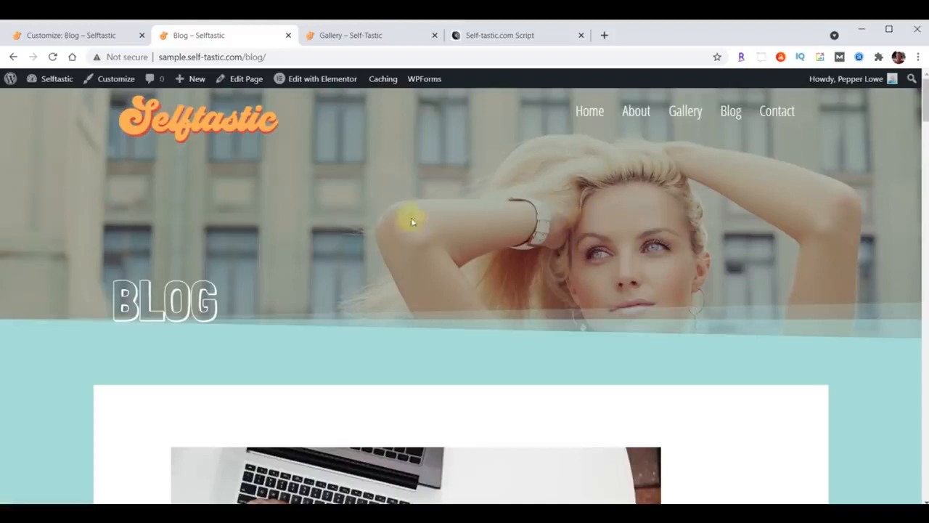
Reset the Posts page to '— Select —' in Homepage Settings, publish, and close the Customizer
left_click(51, 38)
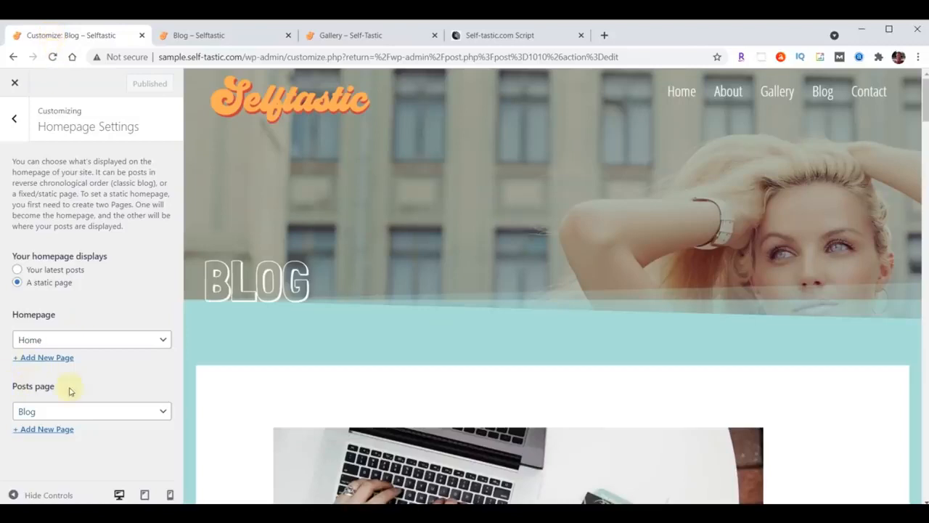
left_click(87, 412)
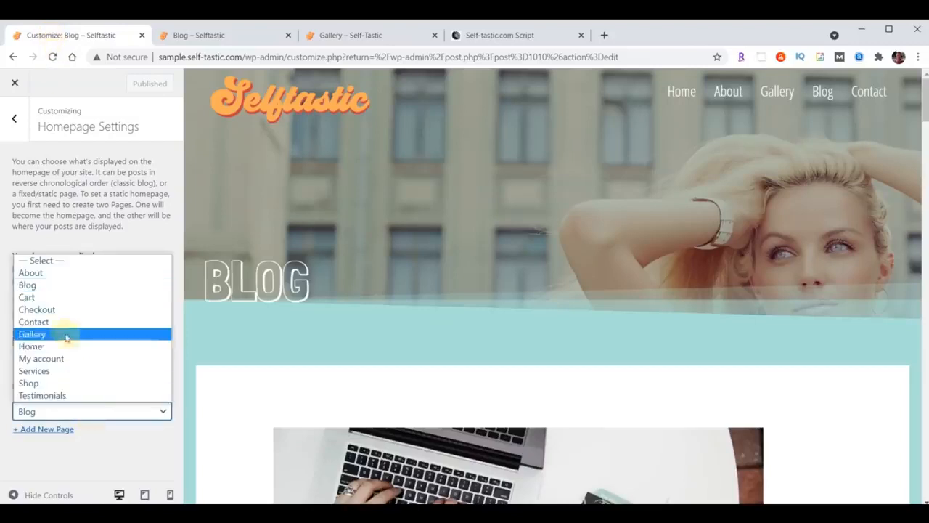
left_click(57, 262)
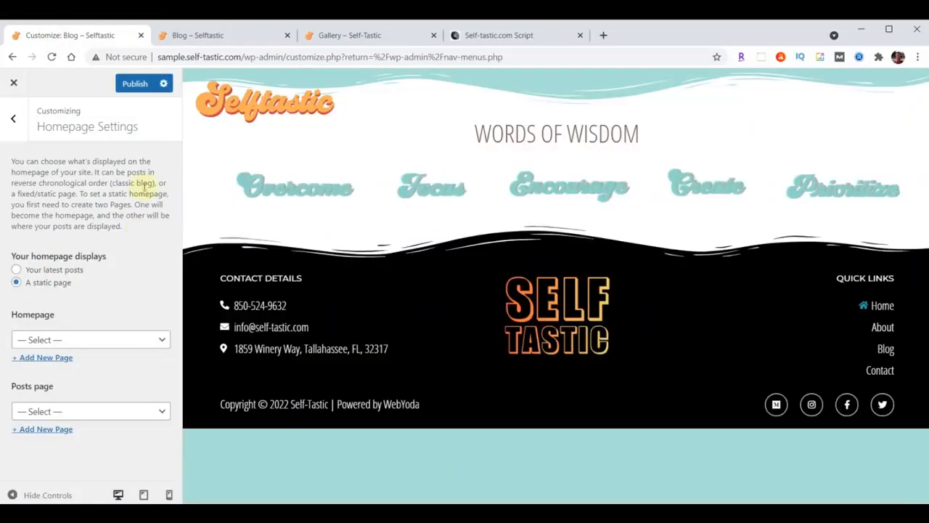
left_click(138, 85)
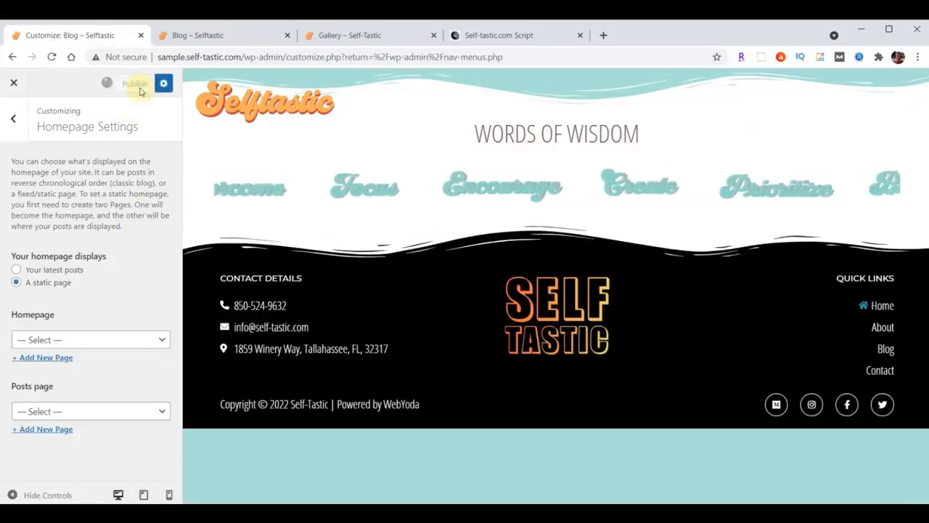
left_click(14, 84)
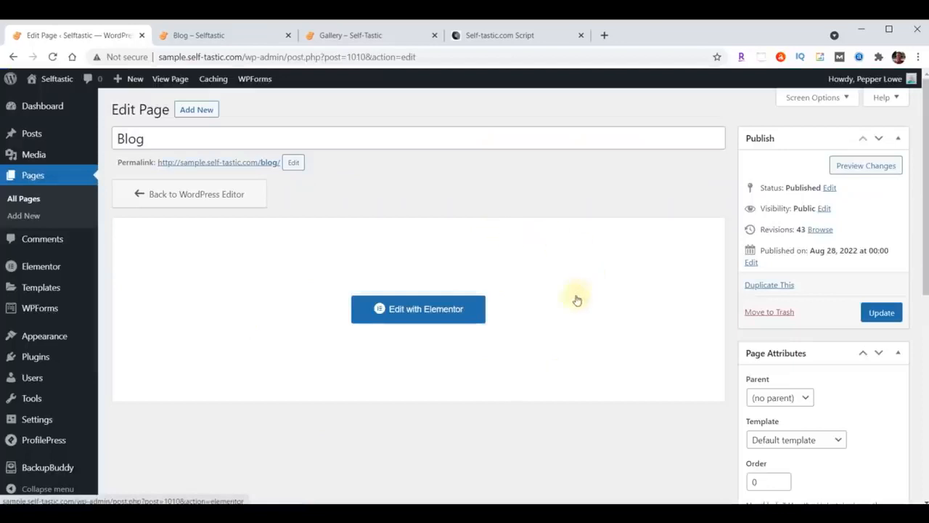
Insert the saved Selftastic Blog Page Header template at the top of the Blog page in Elementor, without its document settings
left_click(399, 309)
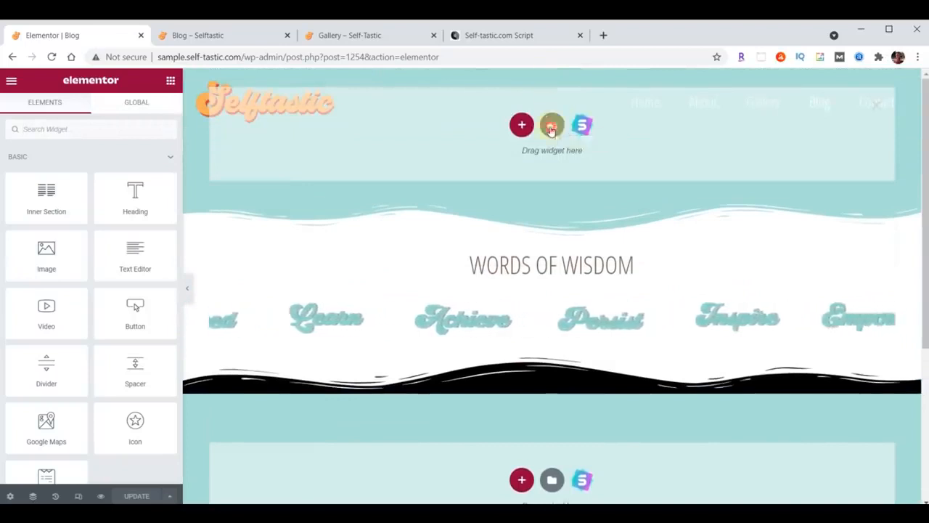
left_click(551, 127)
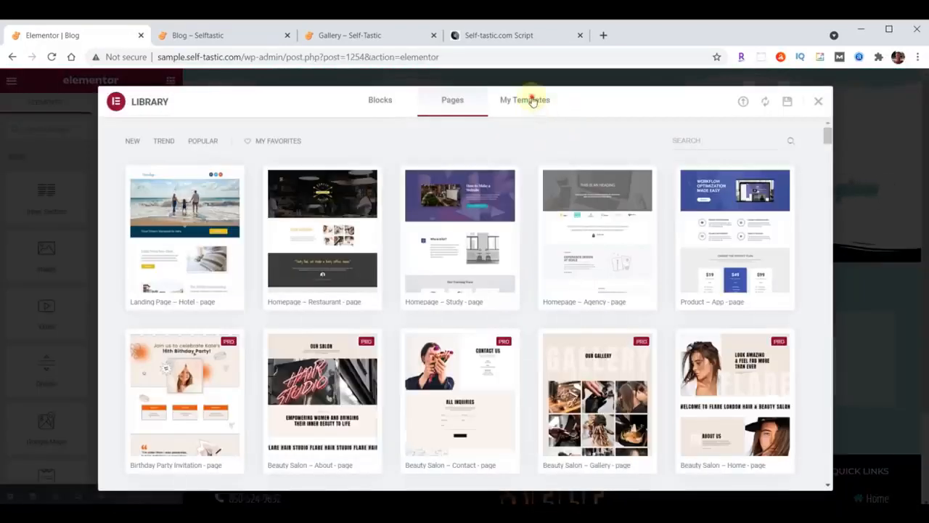
left_click(532, 101)
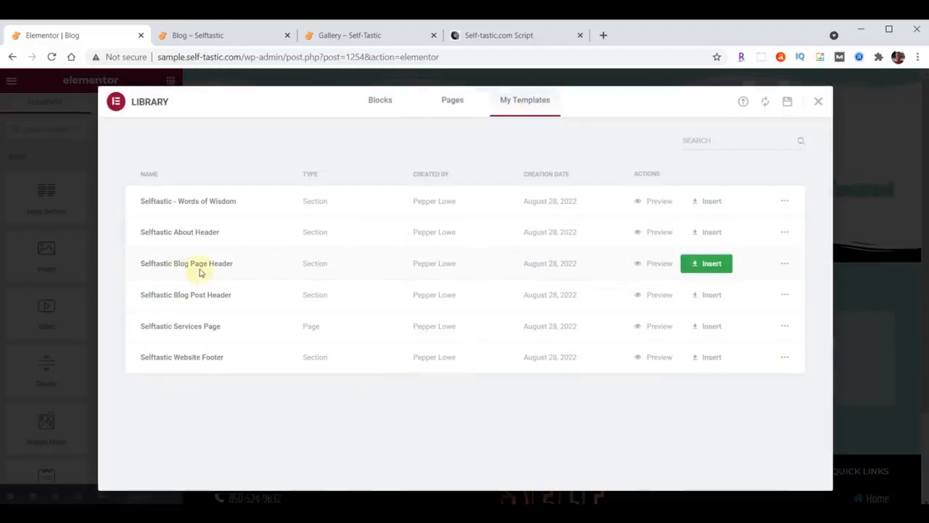
left_click(701, 266)
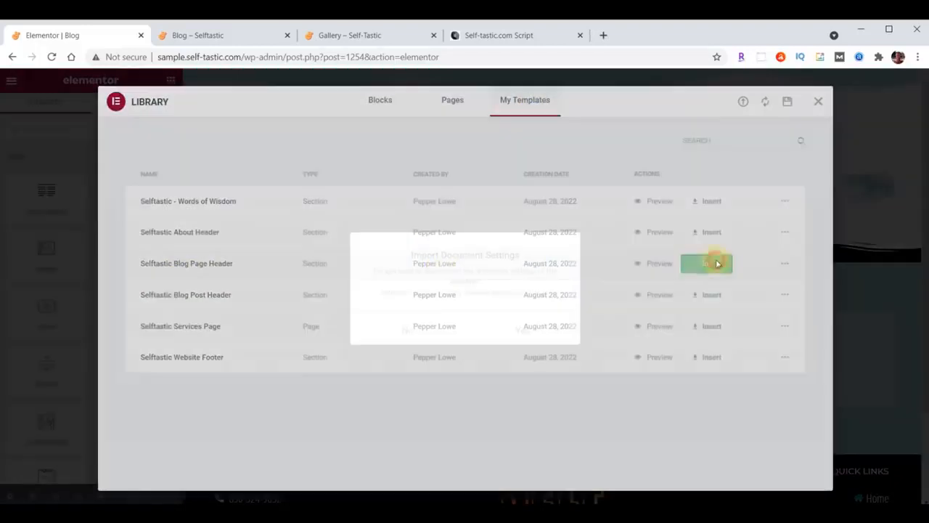
left_click(409, 328)
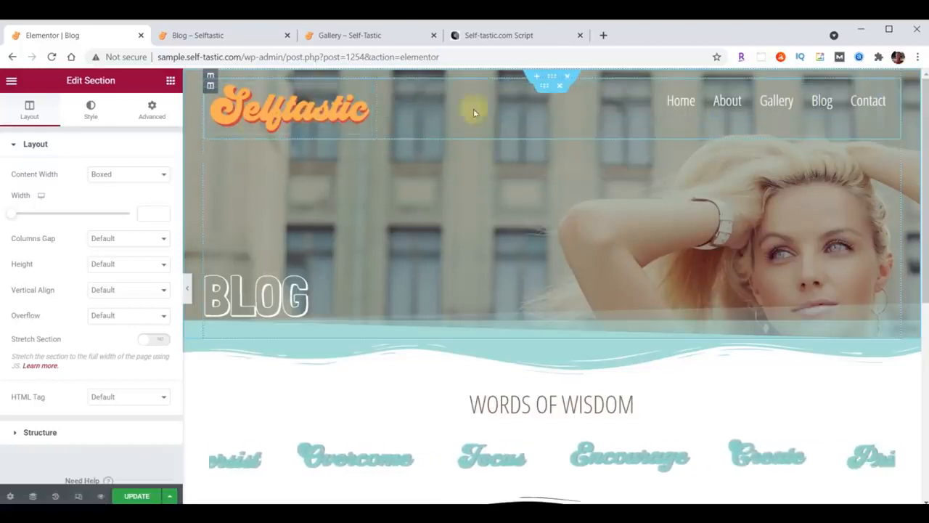
Delete the header's logo-and-menu row and set the BLOG heading's top padding to 300
left_click(559, 87)
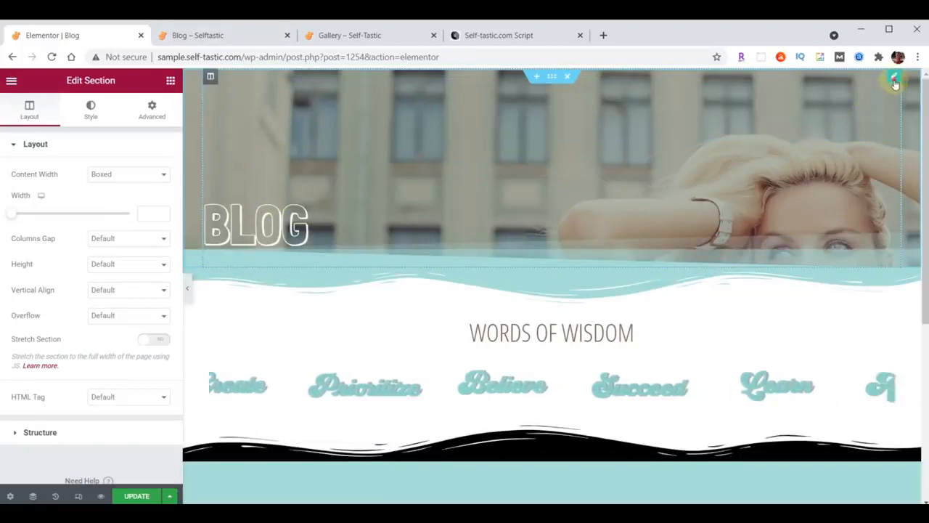
left_click(239, 226)
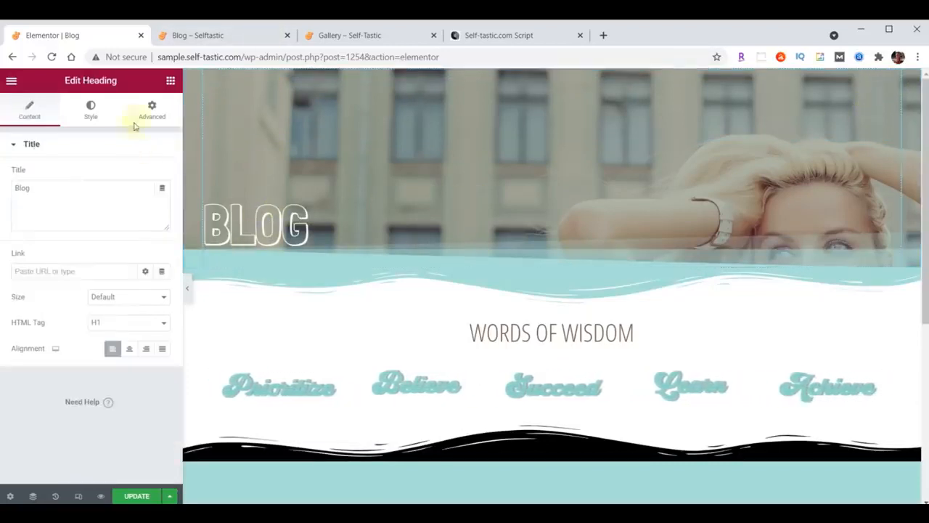
left_click(151, 109)
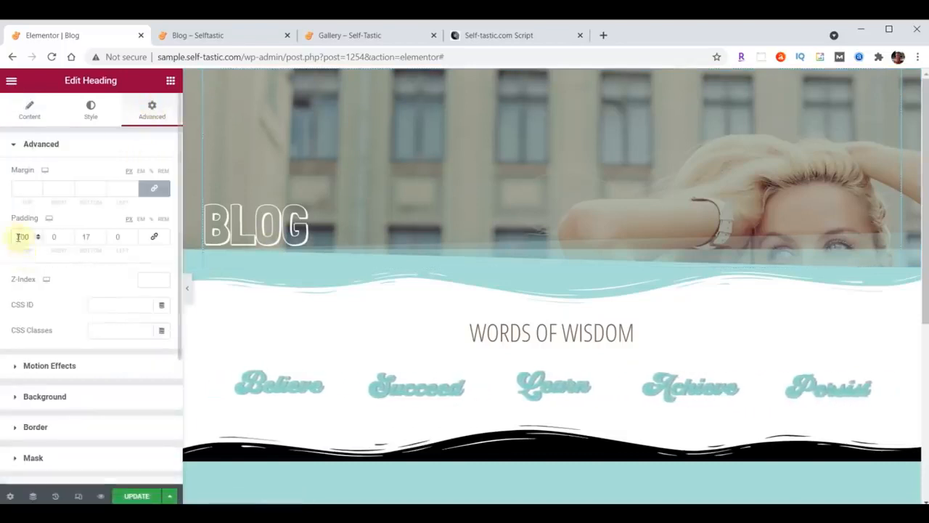
type("300")
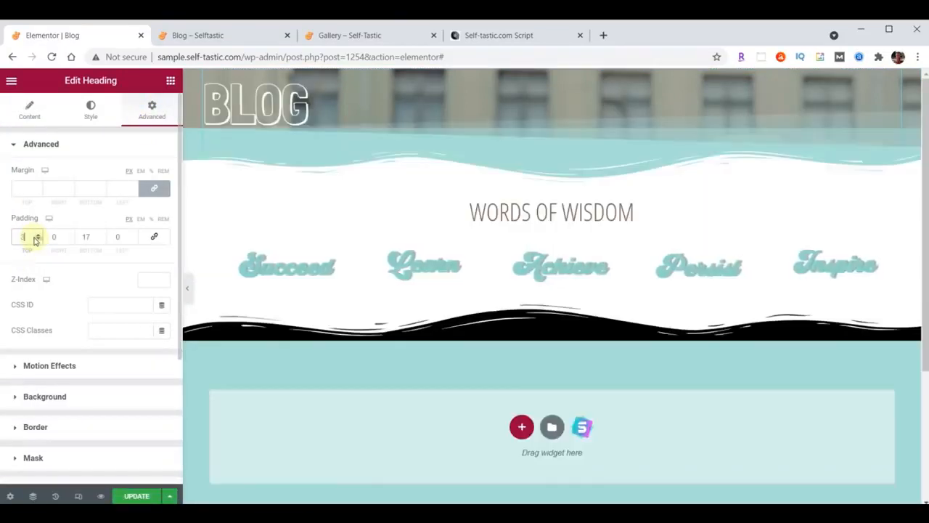
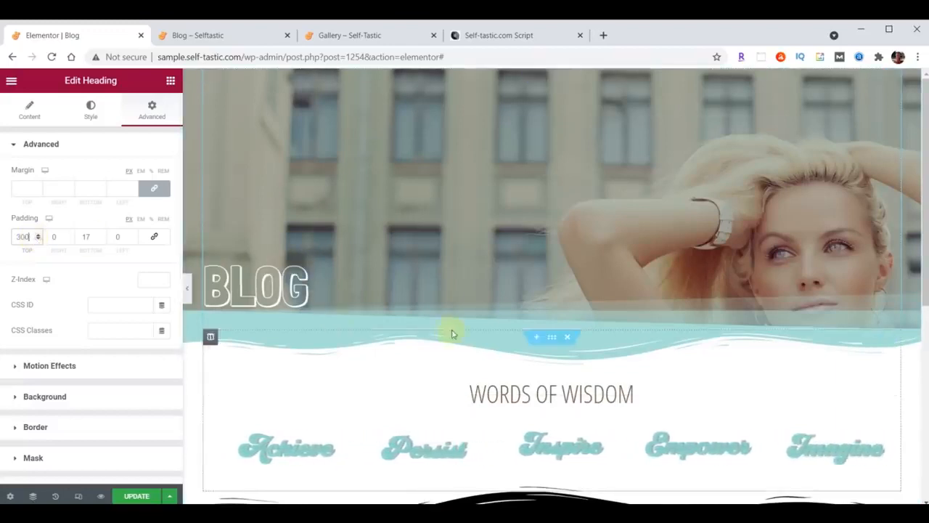
Add an empty section under the BLOG header and bring up its column structure options
left_click(536, 338)
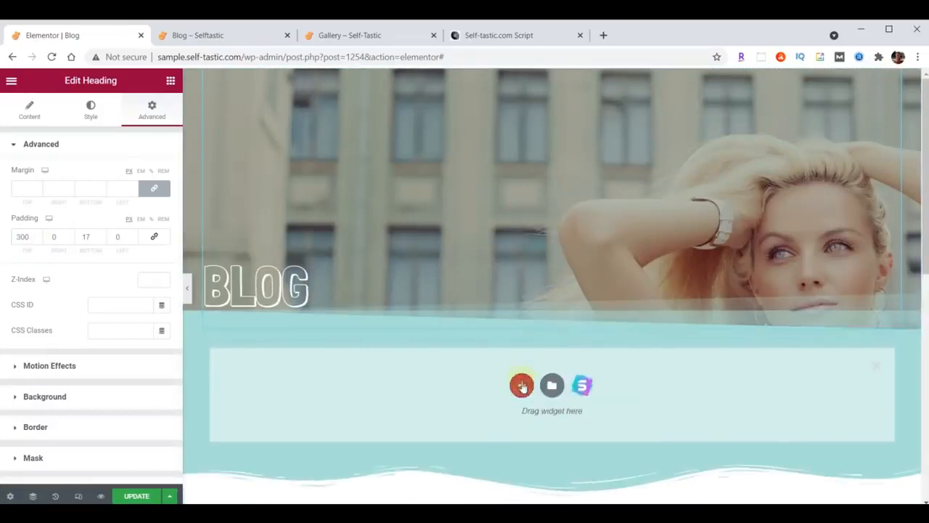
left_click(521, 386)
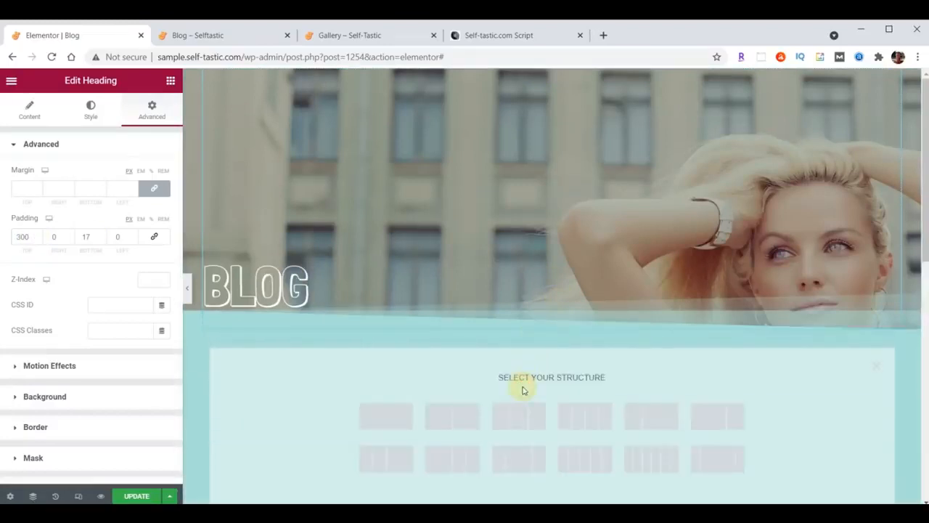
Make the new section single-column and drop a Posts widget into it
left_click(383, 416)
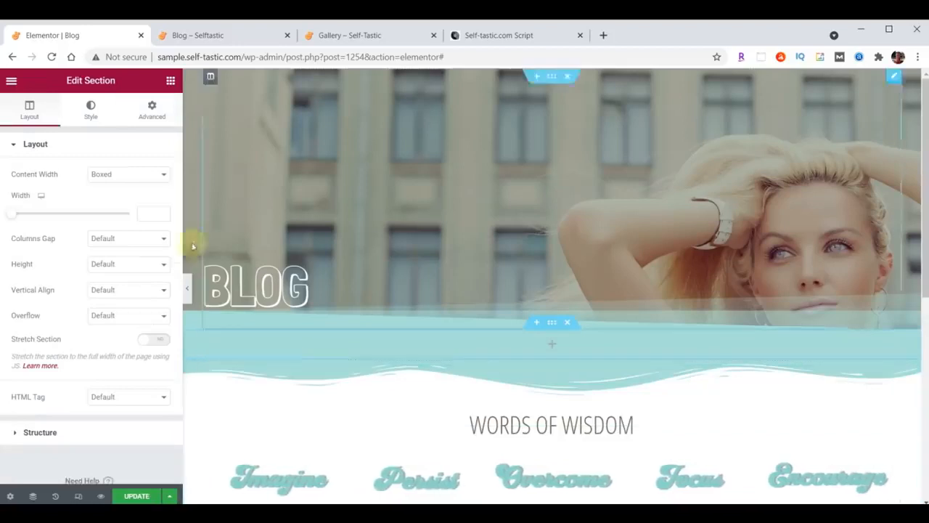
left_click(171, 81)
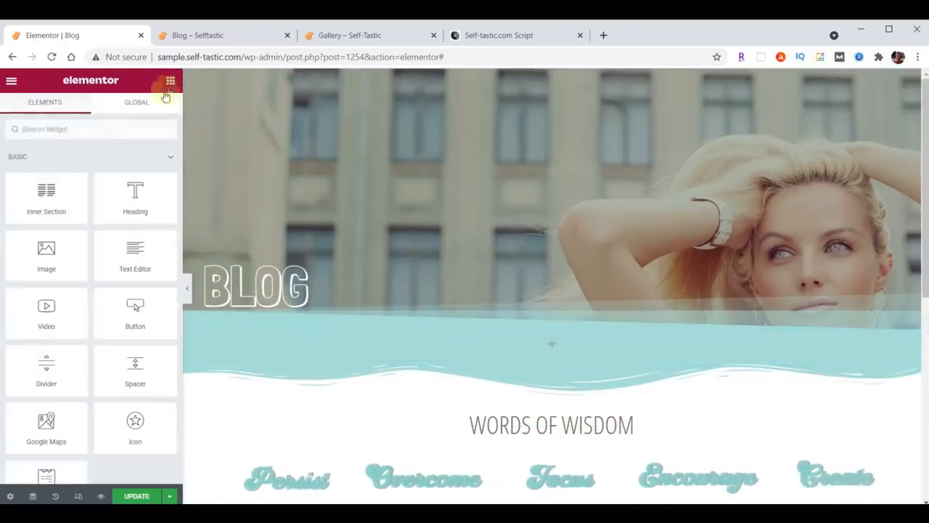
left_click(105, 130)
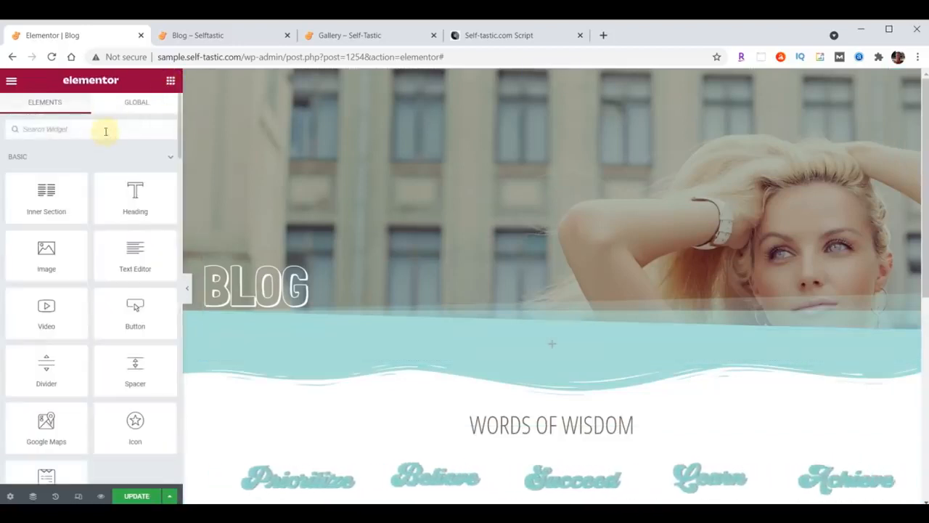
type("Posts")
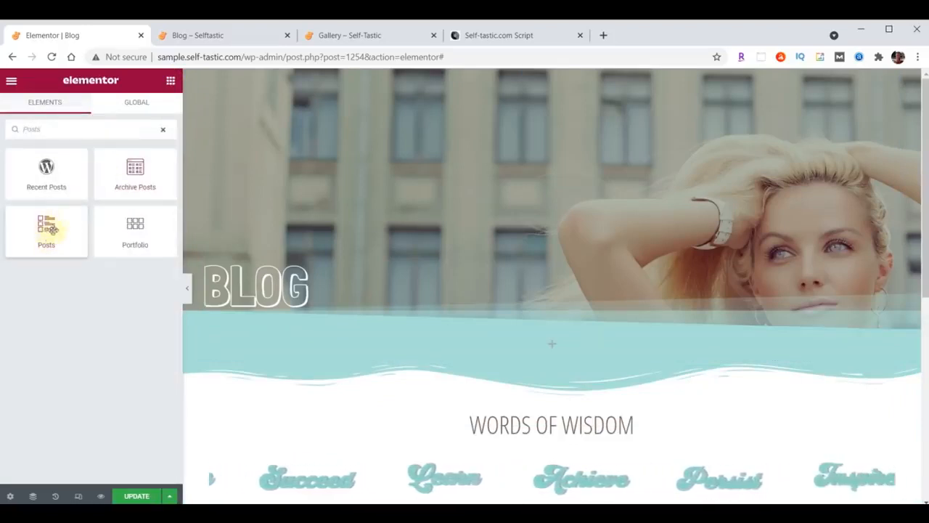
left_click_drag(48, 228, 558, 347)
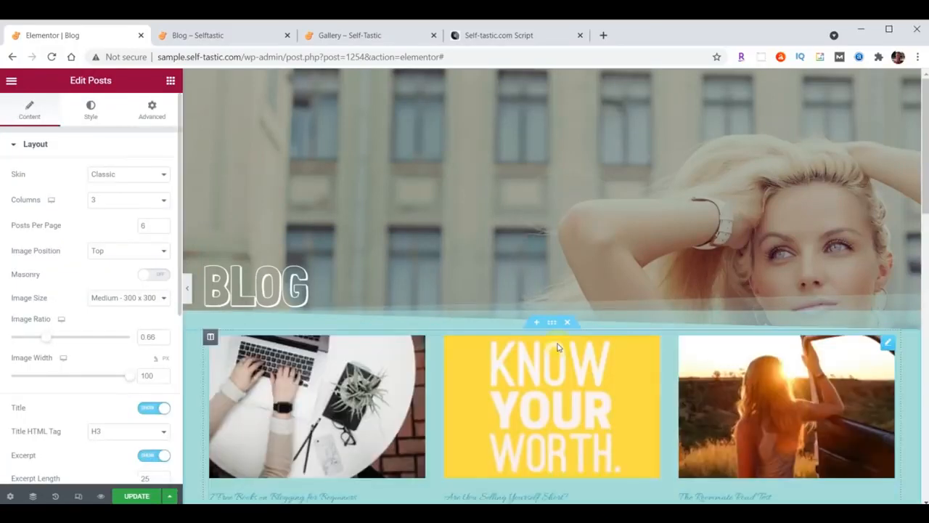
Switch the Posts widget's skin to Cards
scroll(558, 347, "down", 1)
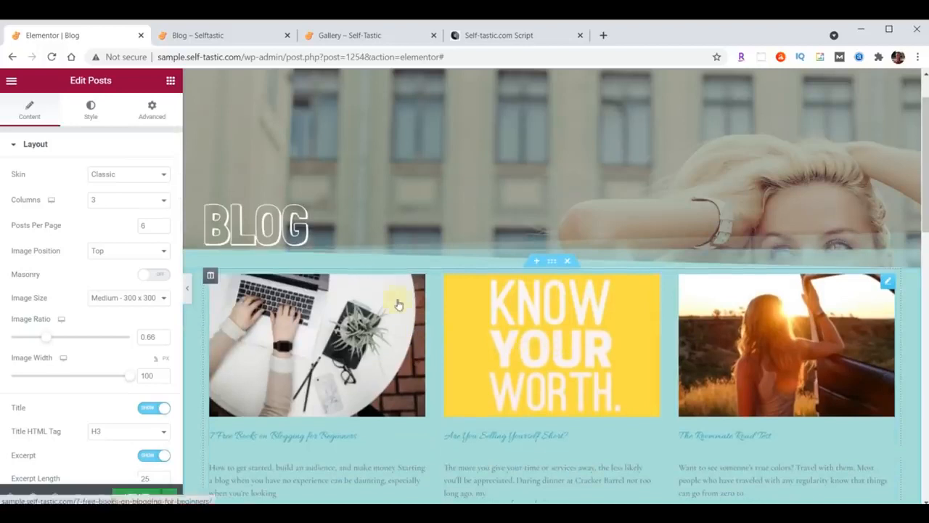
left_click(138, 177)
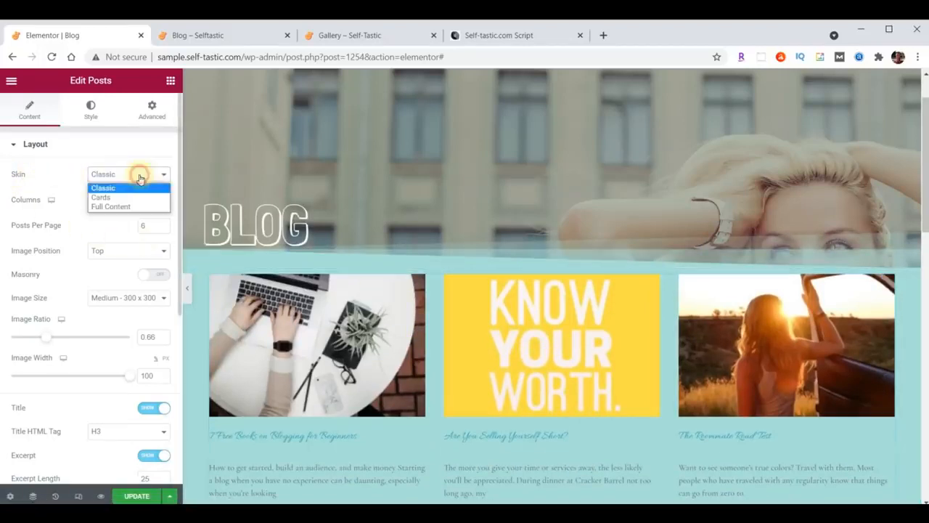
left_click(101, 198)
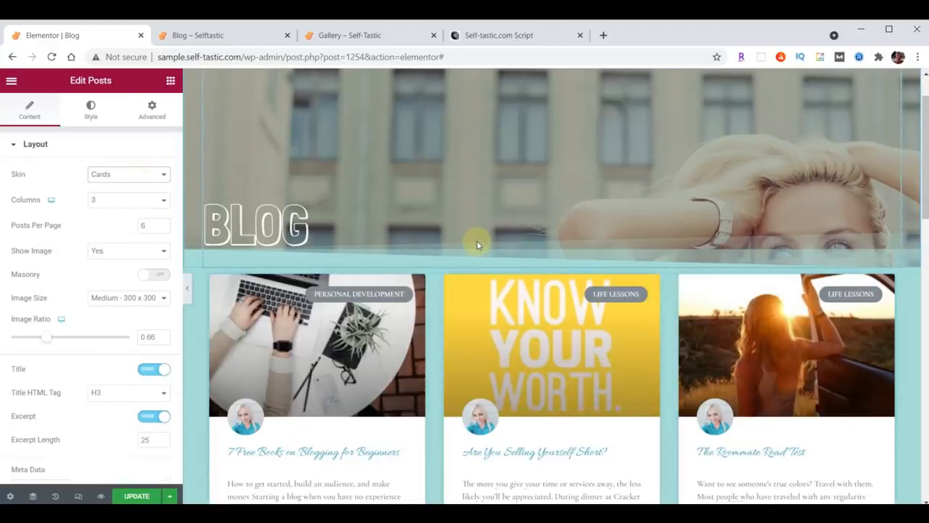
scroll(477, 244, "down", 1)
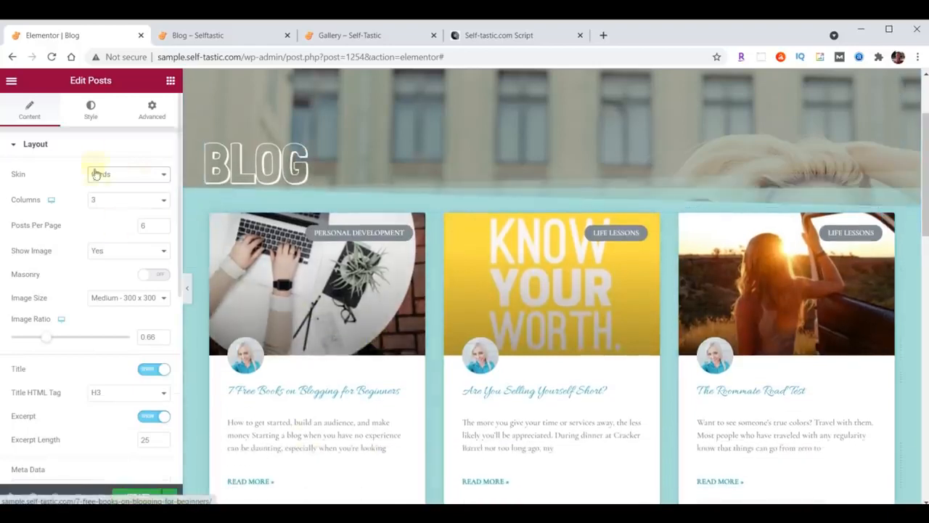
Set the post titles' font to Open Sans Condensed
left_click(92, 113)
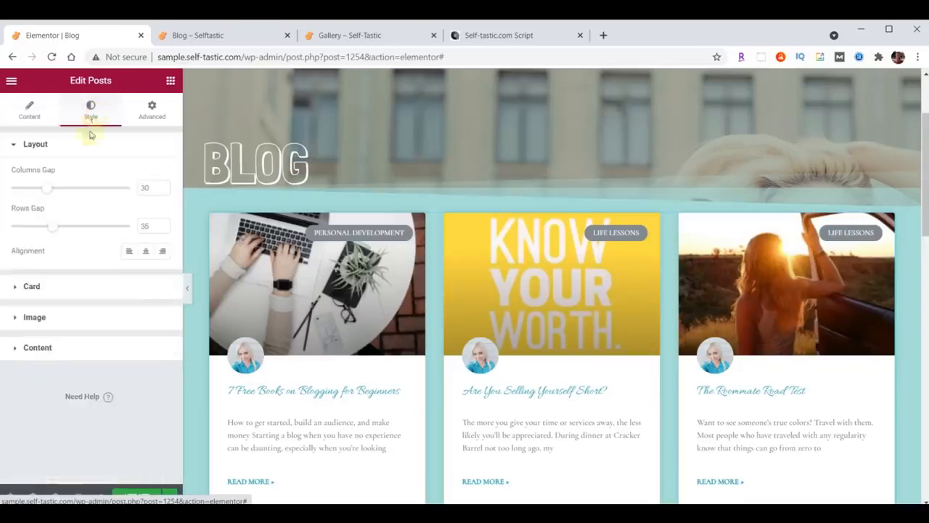
left_click(37, 348)
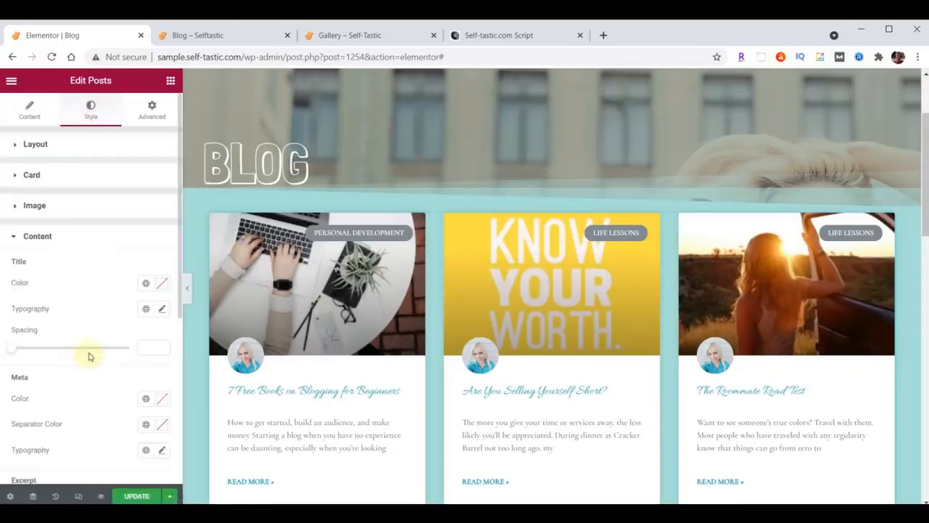
left_click(162, 310)
left_click(125, 366)
left_click(117, 224)
type("Open")
left_click(120, 280)
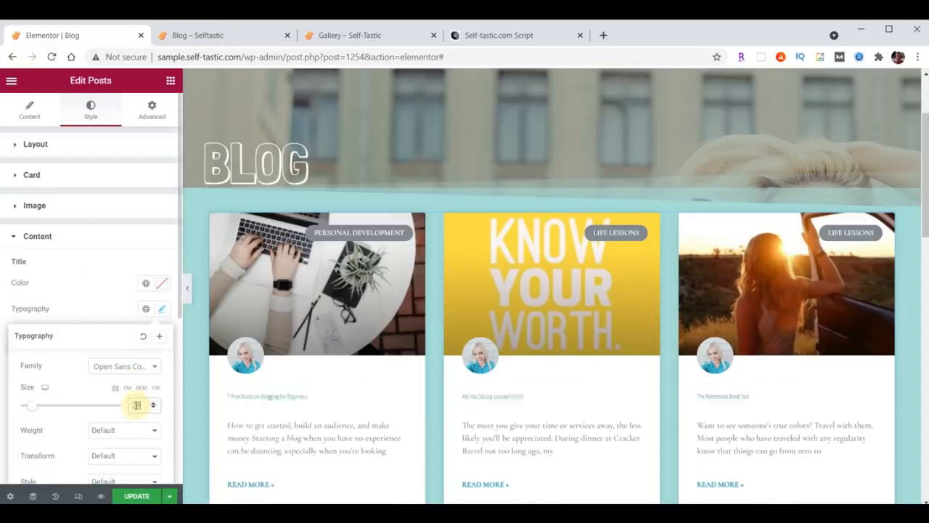
left_click(161, 311)
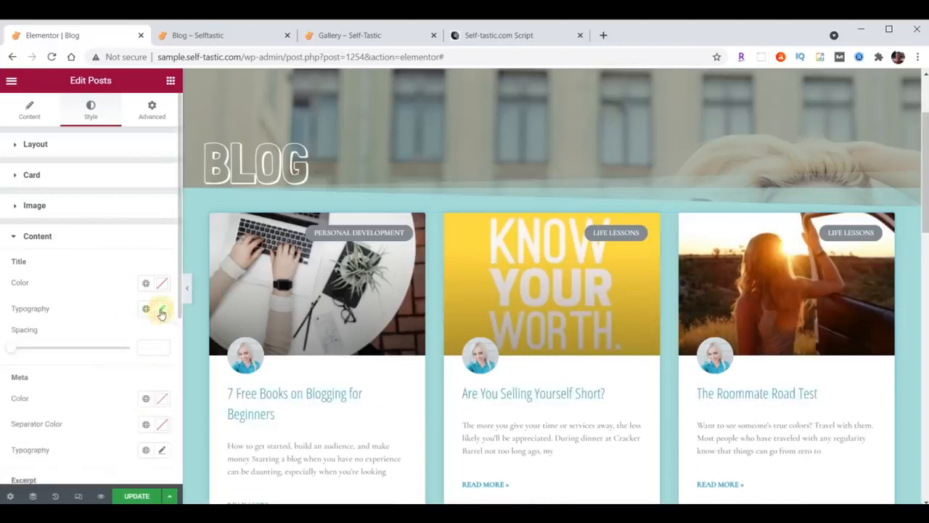
Set the post excerpts to Open Sans Condensed at size 20
scroll(147, 320, "down", 2)
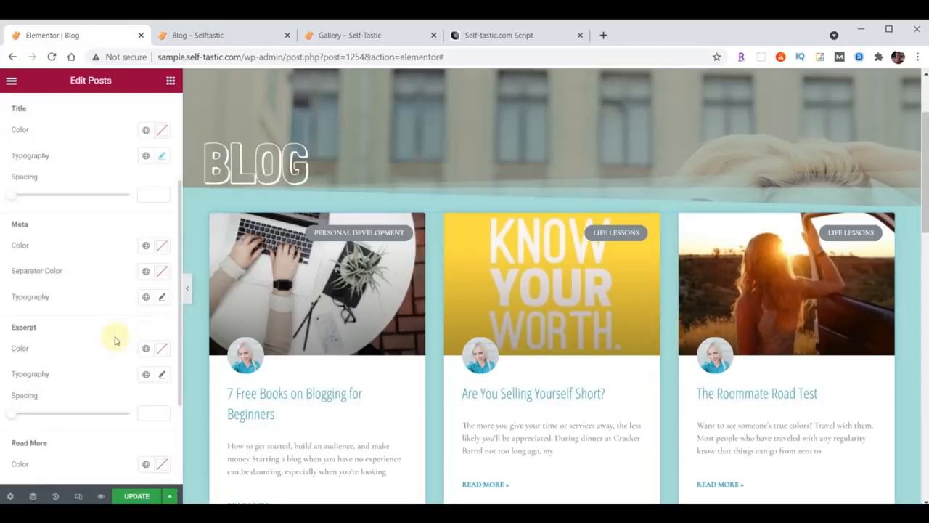
scroll(114, 341, "down", 1)
left_click(162, 298)
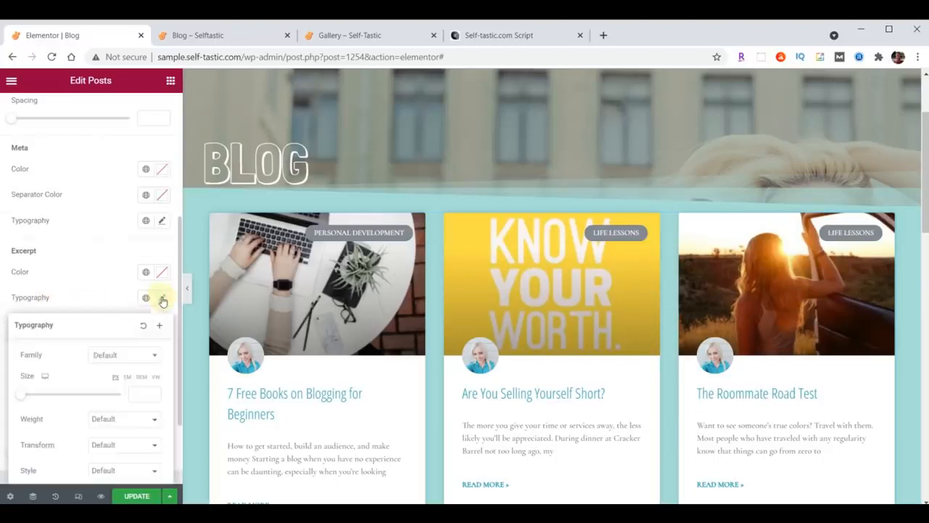
left_click(111, 356)
type("Open")
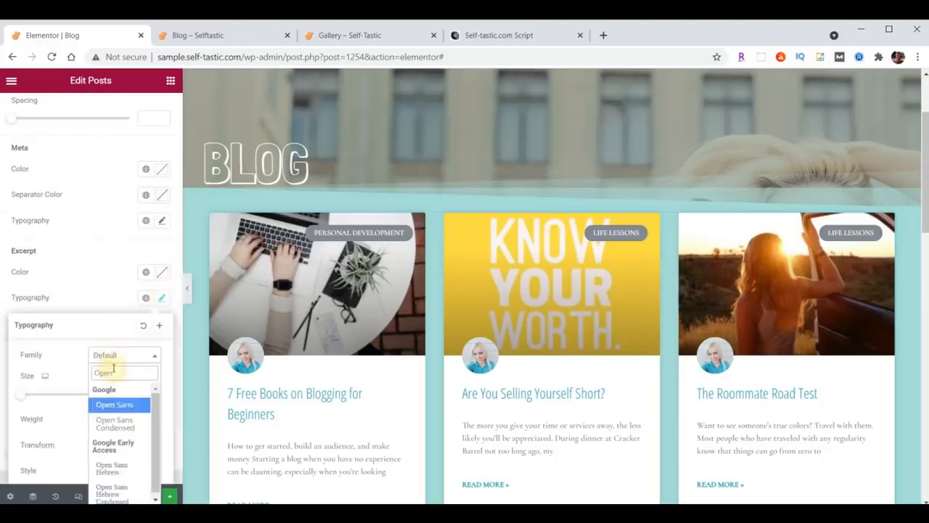
left_click(118, 422)
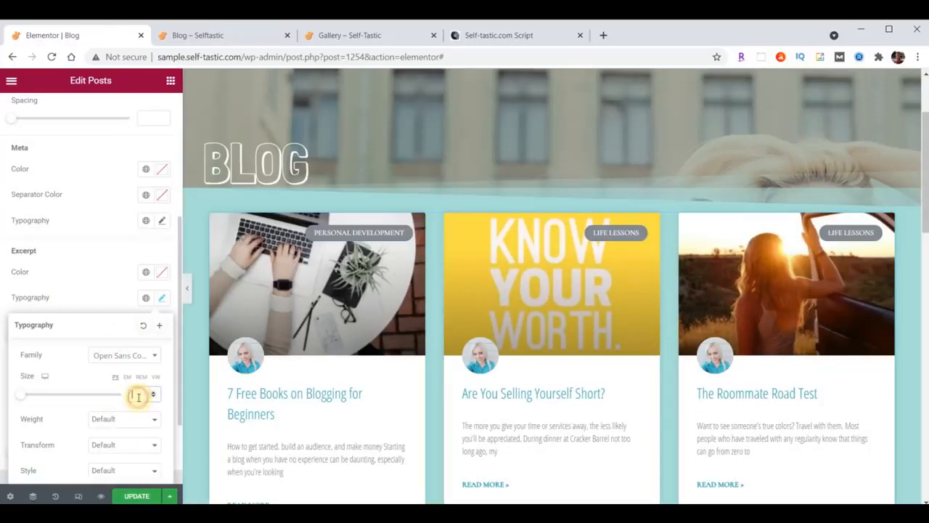
left_click(138, 397)
type("20")
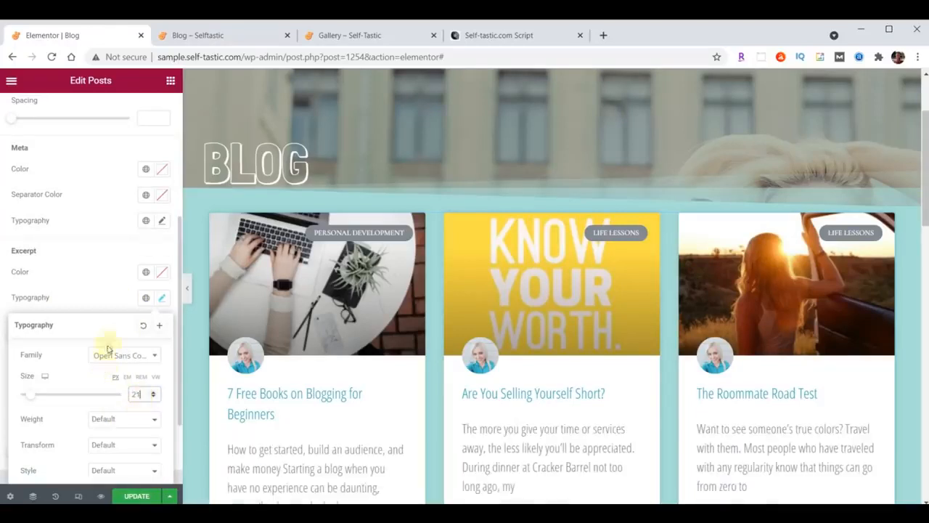
left_click(162, 298)
Set the Read More links to Open Sans Condensed and update the Blog page
scroll(121, 283, "down", 1)
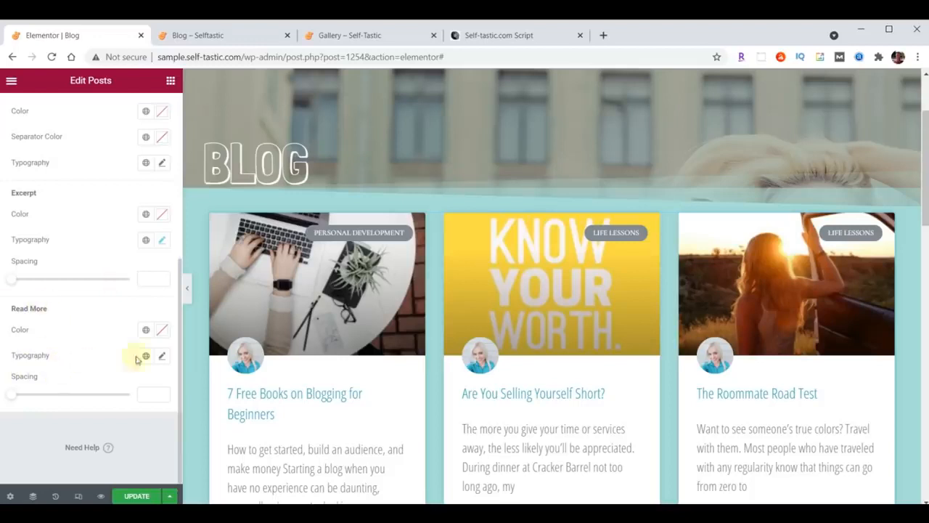
left_click(162, 356)
left_click(124, 412)
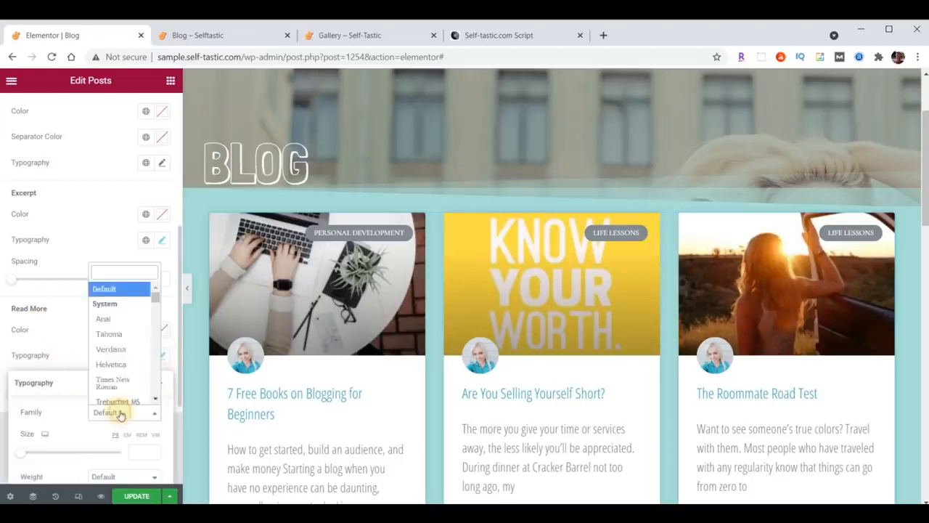
type("Open")
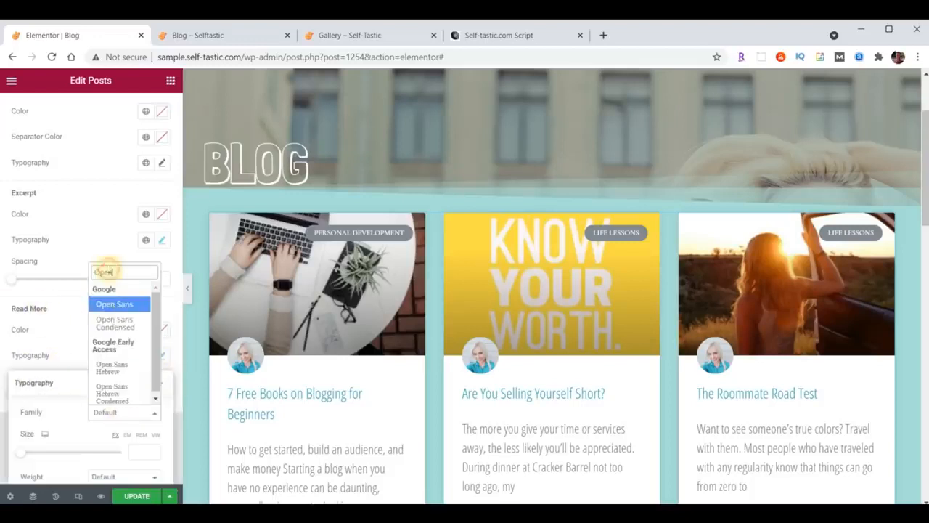
left_click(114, 323)
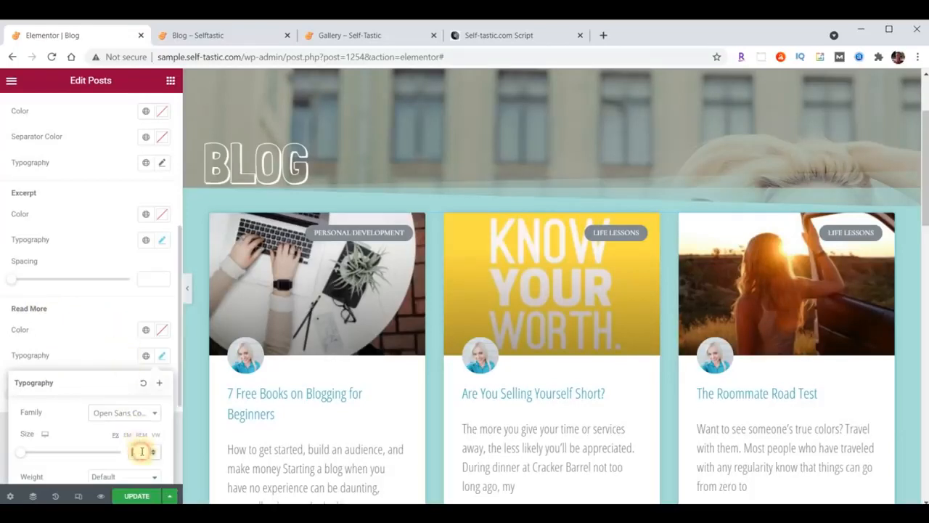
left_click(160, 360)
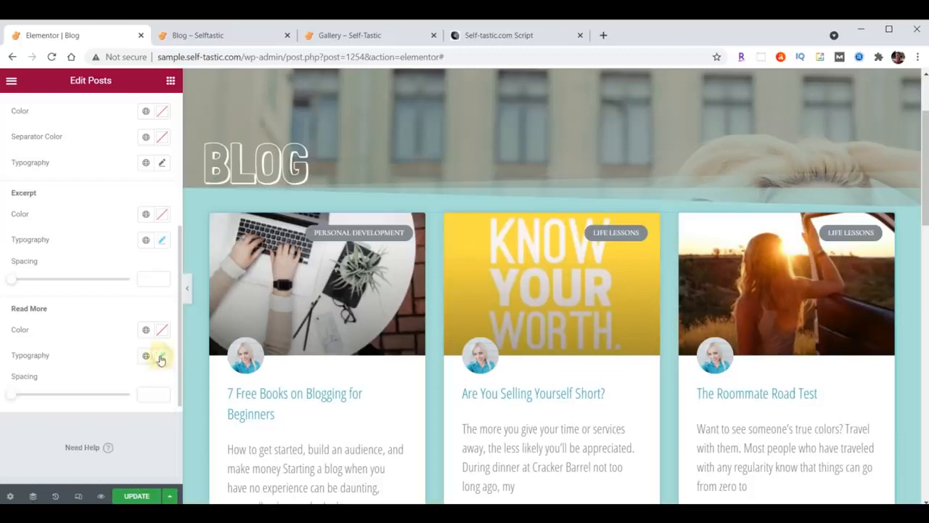
left_click(138, 497)
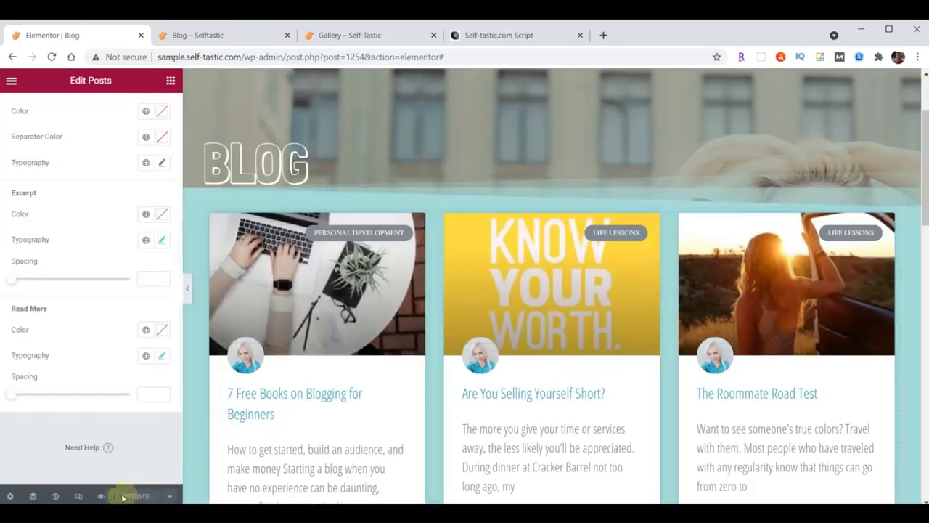
Reload the live Blog page, scroll through the restyled post cards, then return to Elementor
left_click(207, 35)
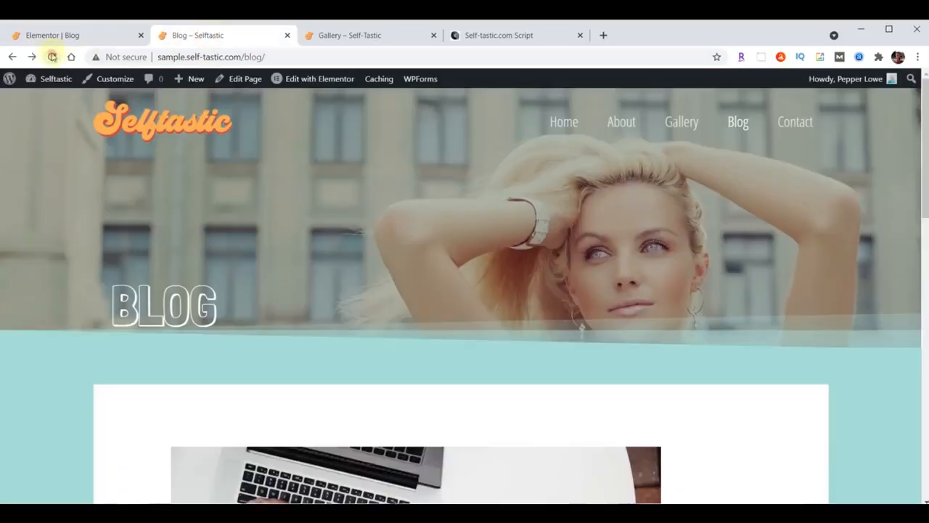
left_click(52, 57)
scroll(621, 170, "down", 3)
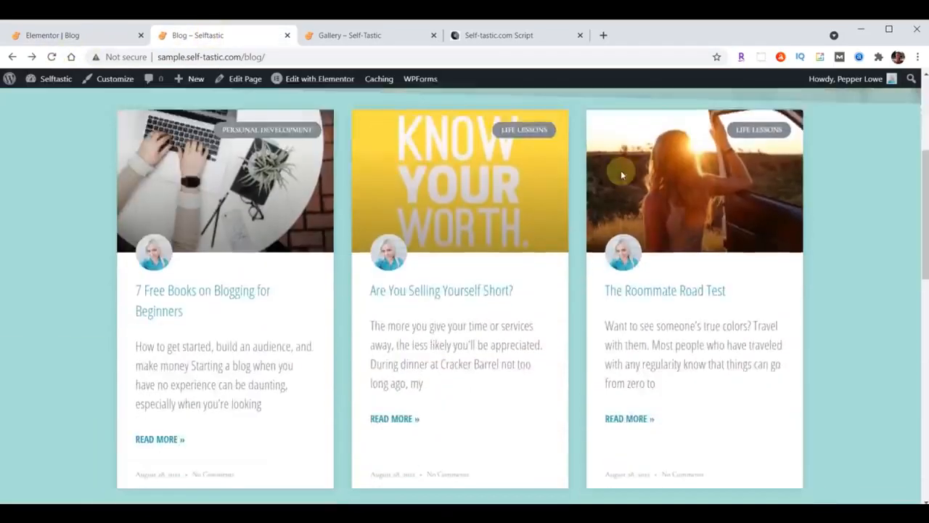
scroll(620, 170, "down", 7)
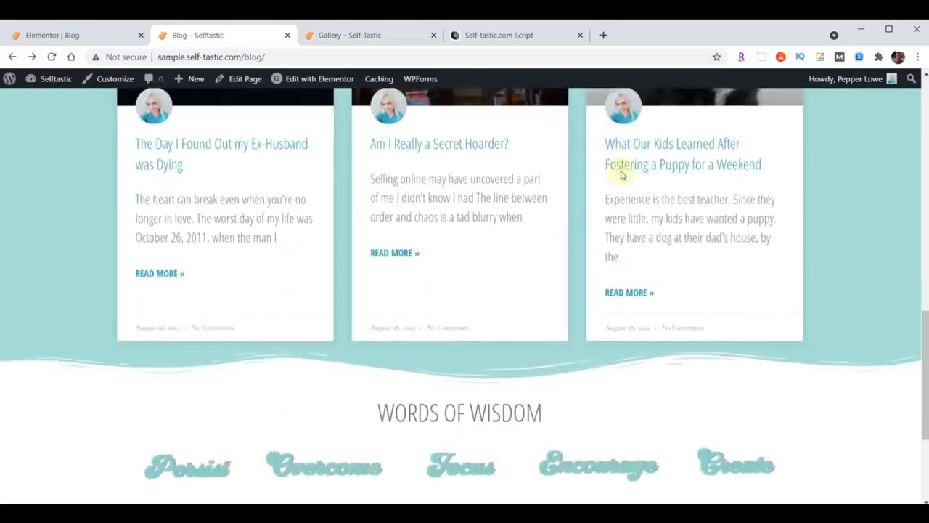
scroll(615, 240, "up", 9)
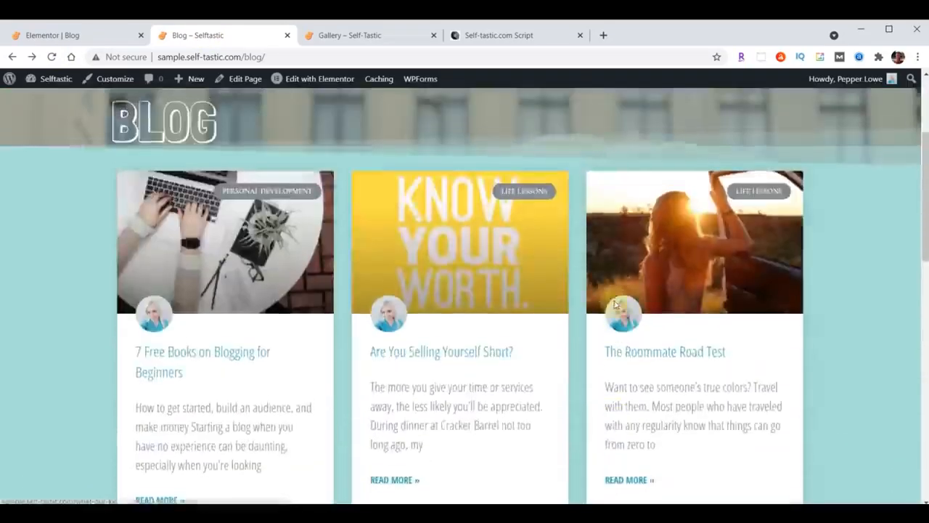
scroll(614, 305, "up", 3)
scroll(615, 305, "down", 7)
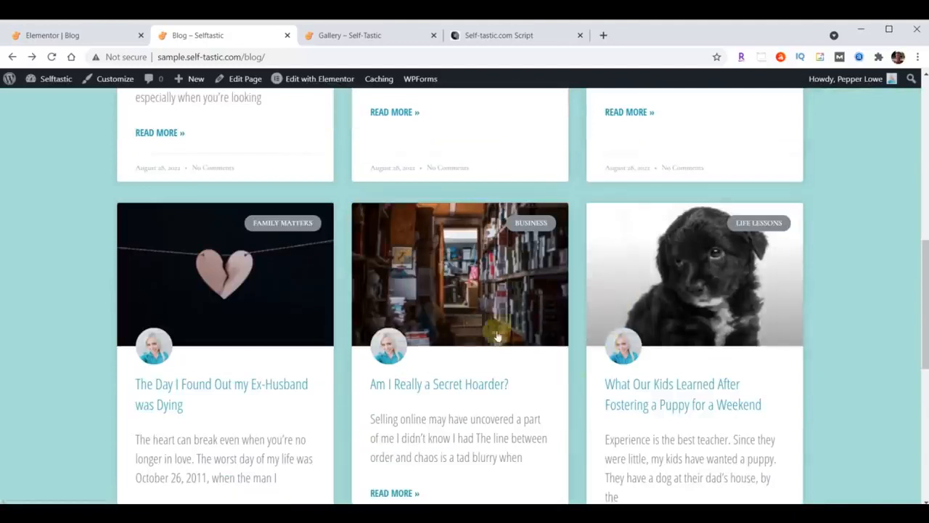
scroll(500, 334, "up", 6)
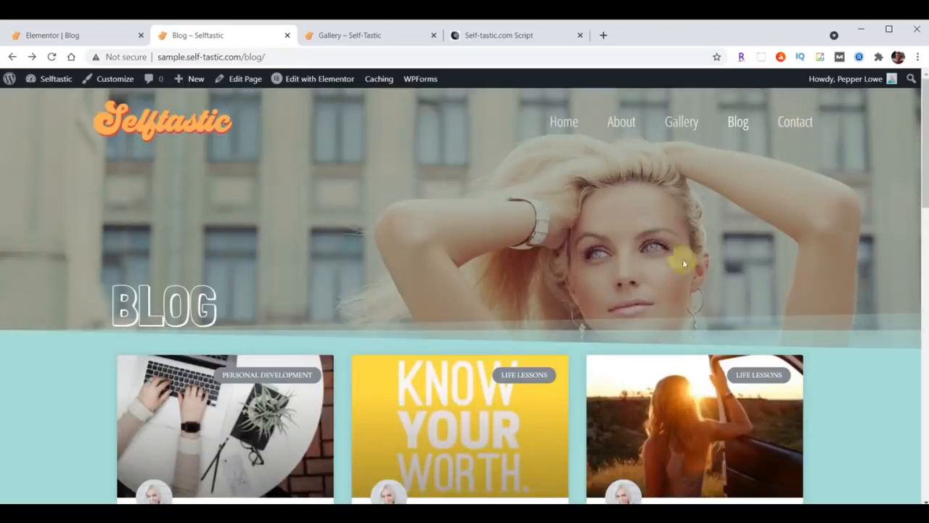
left_click(44, 34)
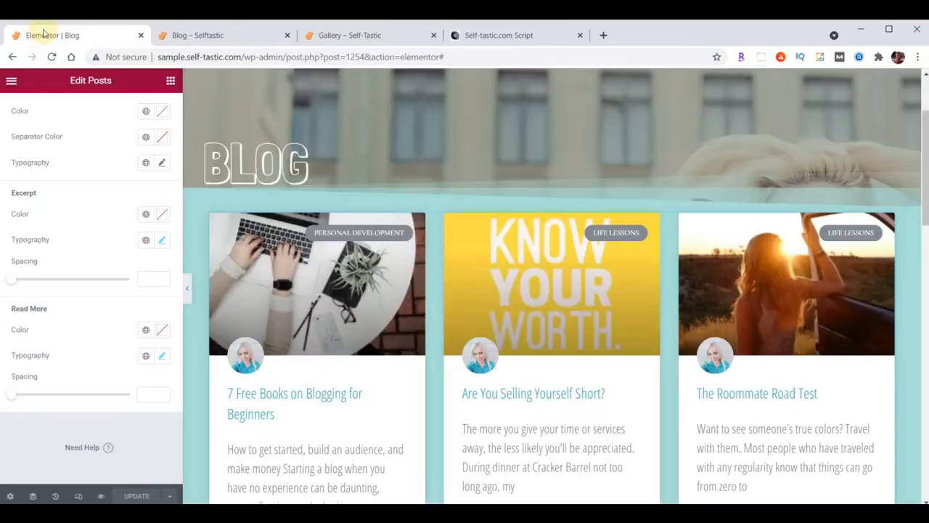
Exit Elementor to the dashboard and edit the Contact page with Elementor from All Pages
left_click(11, 81)
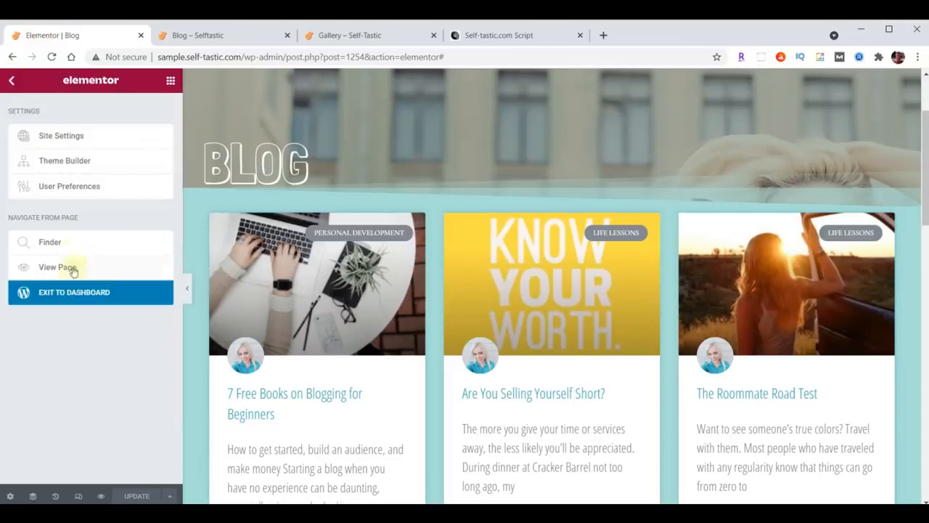
left_click(73, 295)
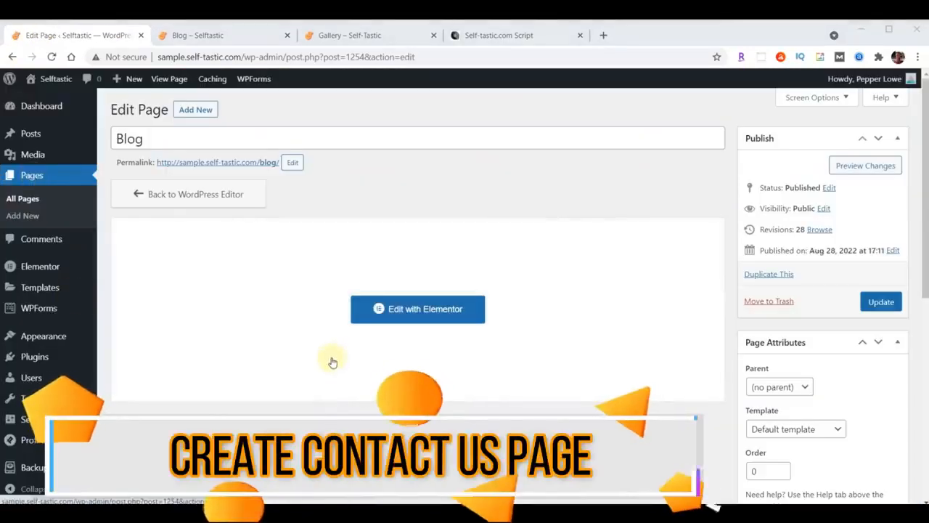
left_click(31, 177)
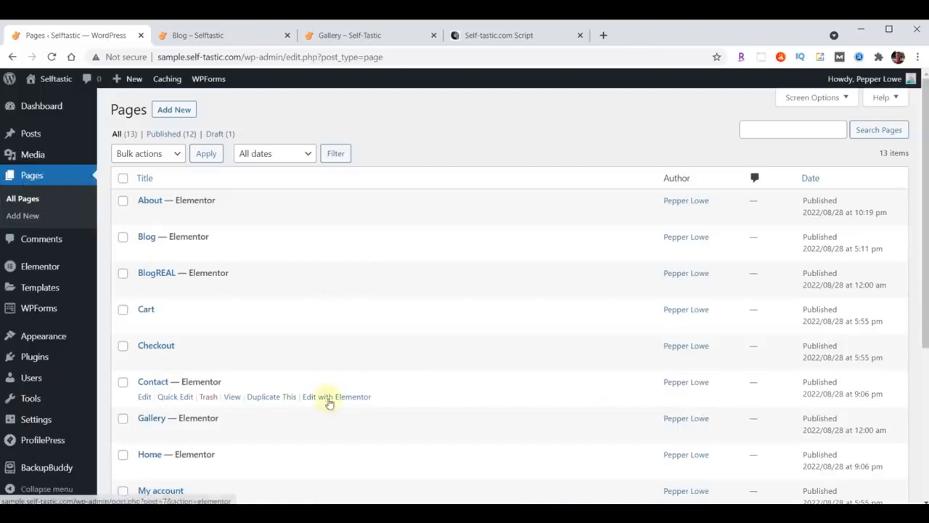
left_click(335, 398)
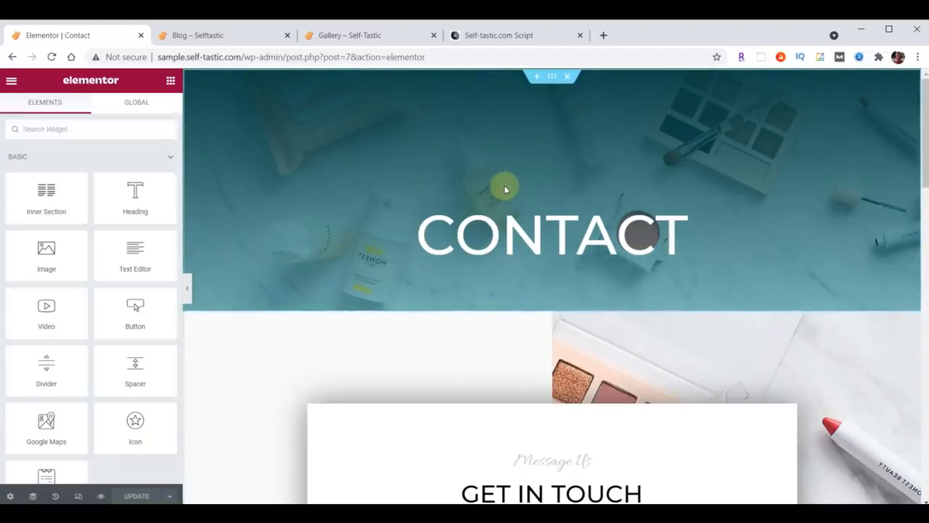
Swap the CONTACT header for the Selftastic About Header template, without its document settings, and select its title
left_click(568, 78)
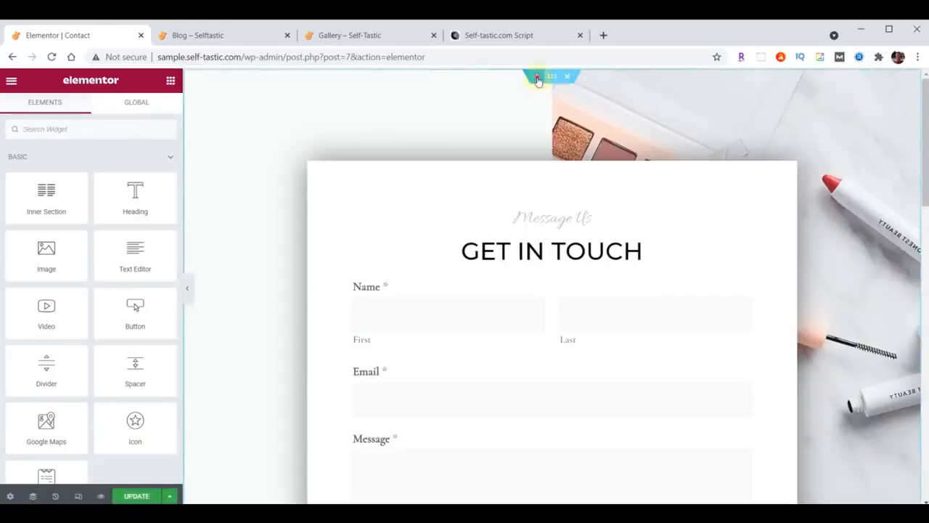
left_click(537, 77)
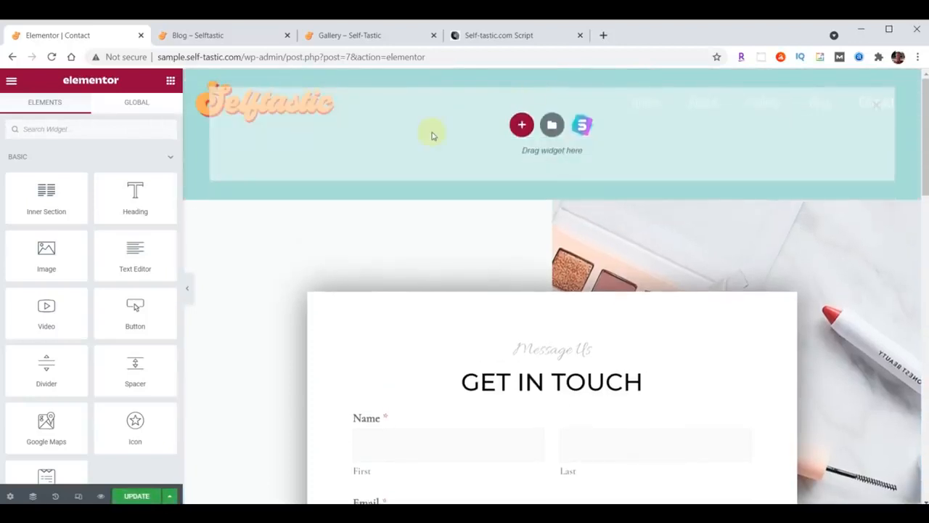
left_click(552, 126)
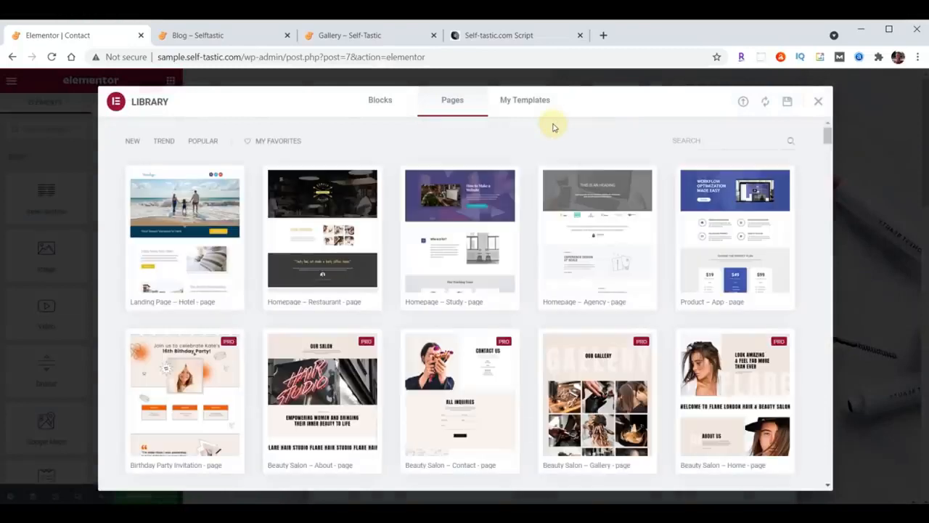
left_click(526, 105)
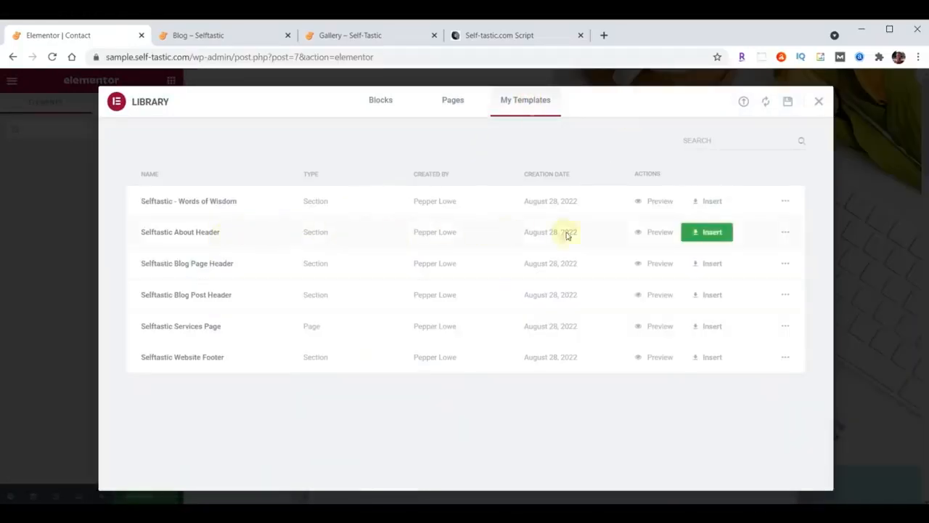
left_click(707, 232)
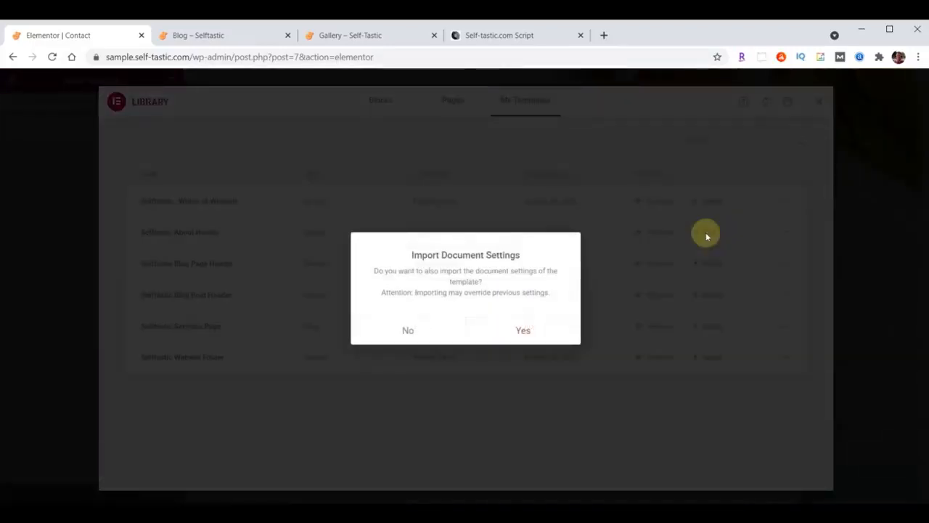
left_click(408, 331)
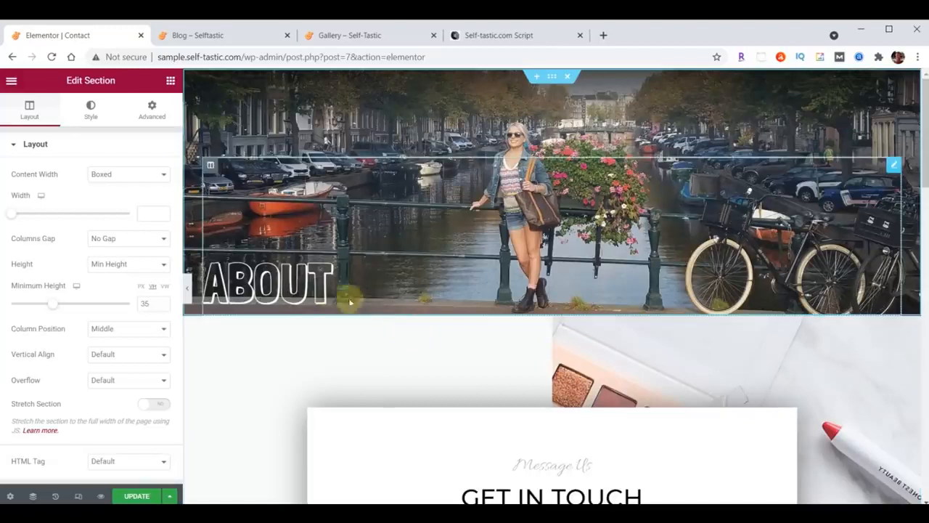
left_click(269, 280)
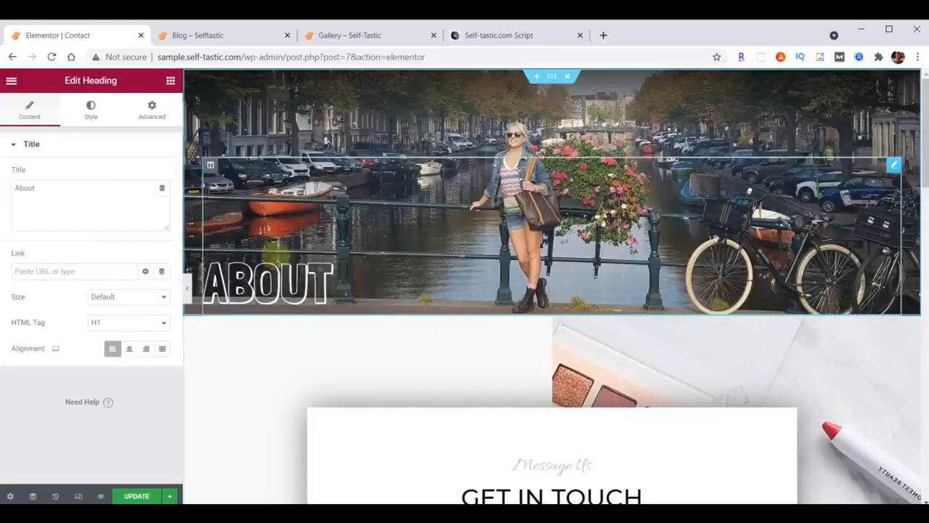
triple_click(54, 198)
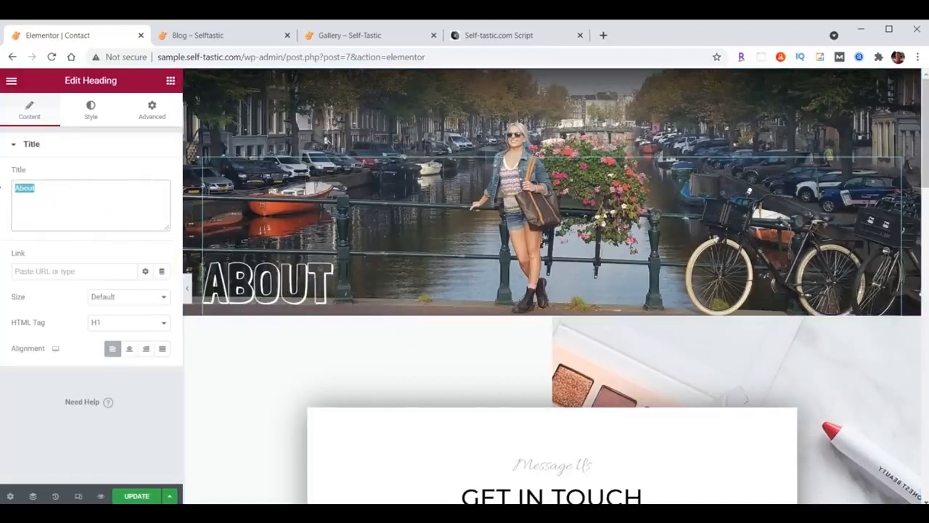
Retitle the header 'Contact' and upload header-contact.jpg as the section's background image
type("Contact")
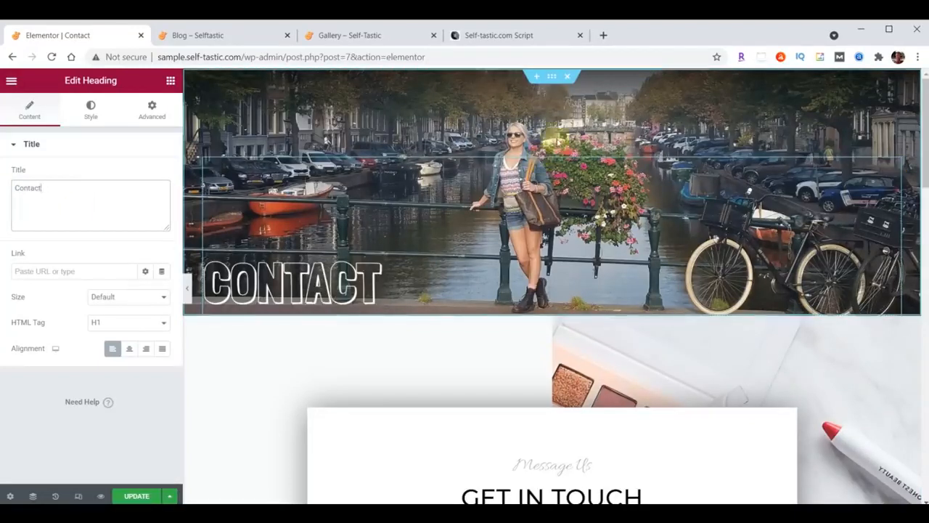
left_click(553, 77)
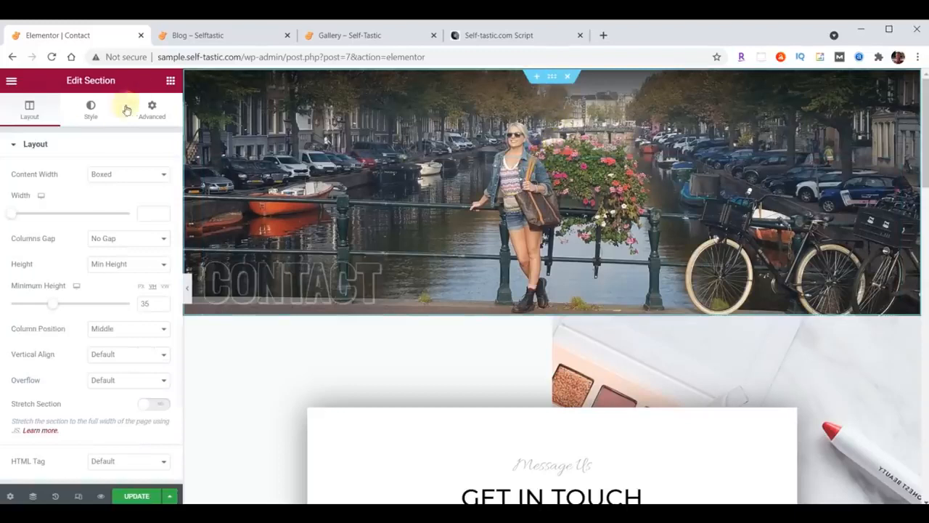
left_click(88, 111)
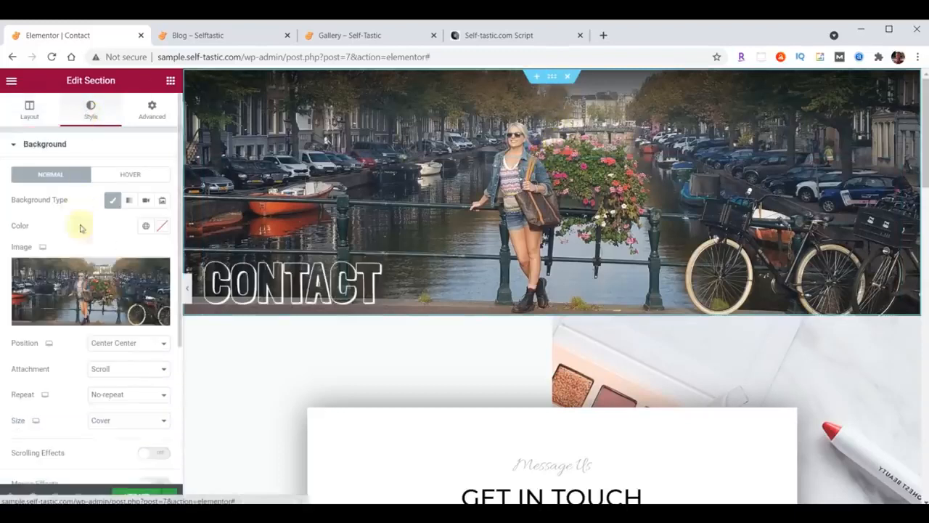
left_click(80, 286)
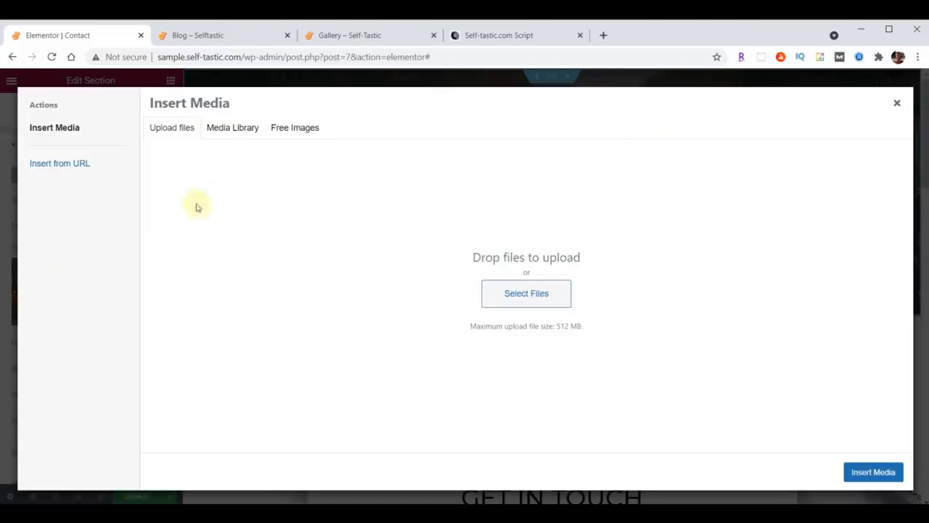
left_click(247, 134)
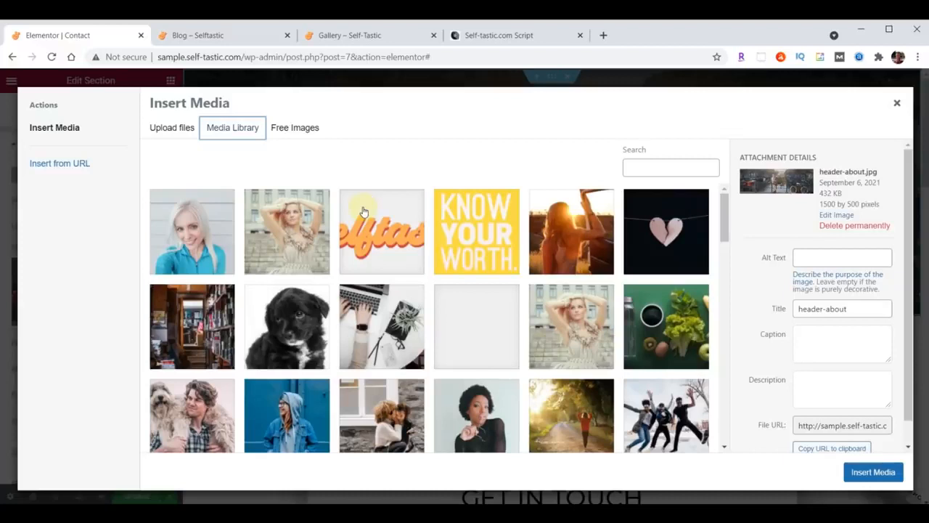
key("alt+Tab")
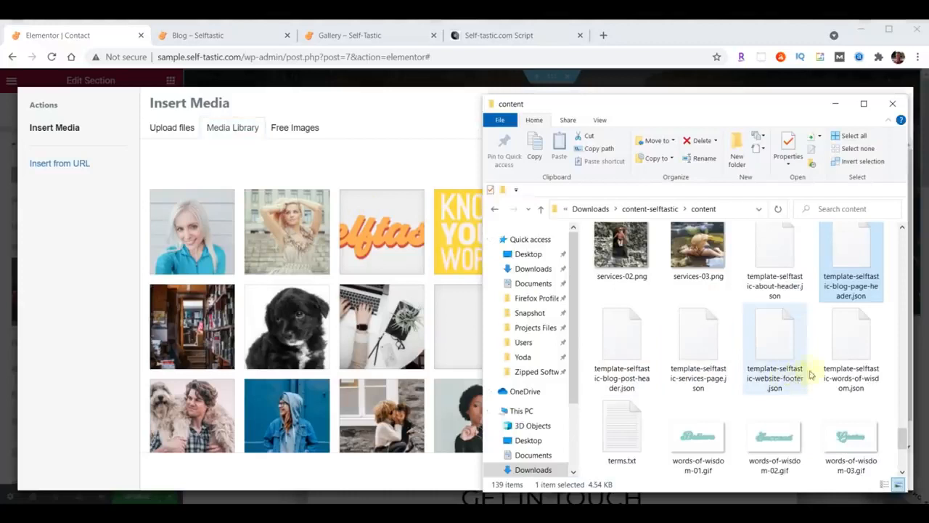
scroll(811, 374, "up", 15)
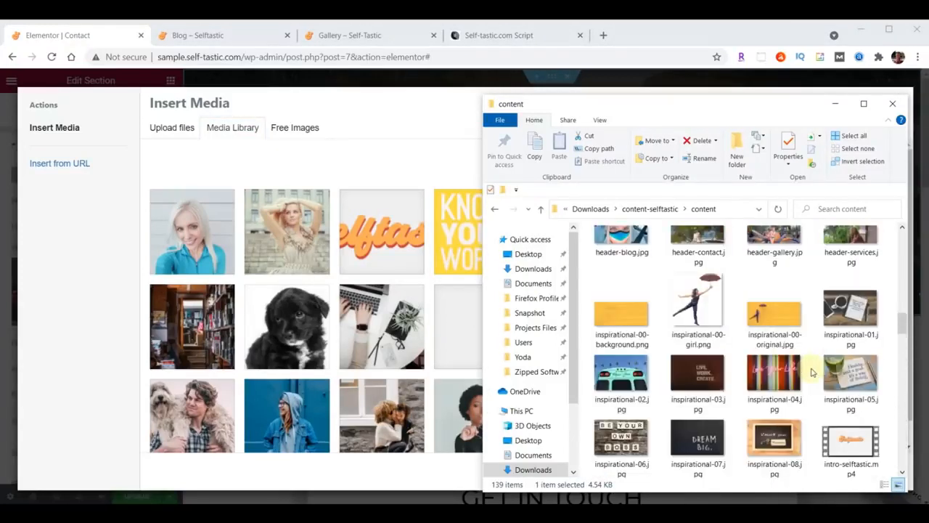
scroll(811, 373, "up", 1)
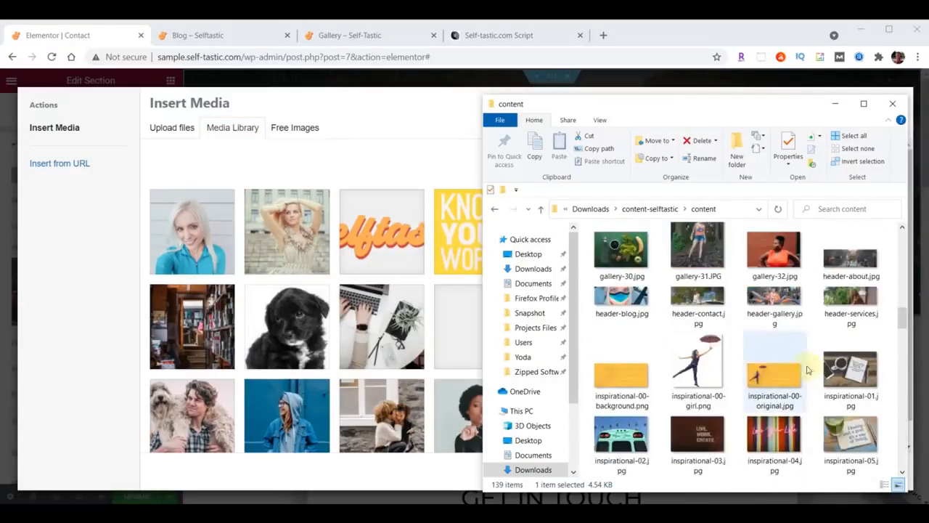
left_click_drag(705, 299, 361, 303)
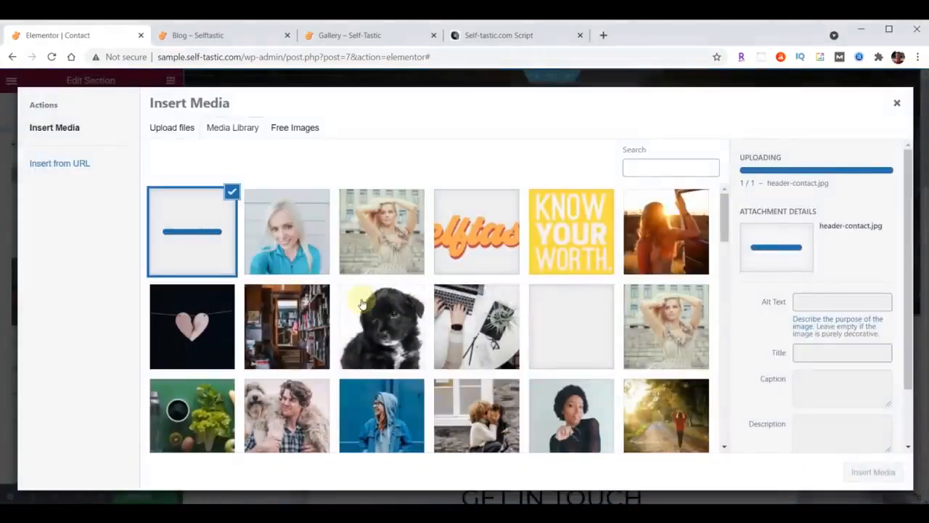
left_click(874, 472)
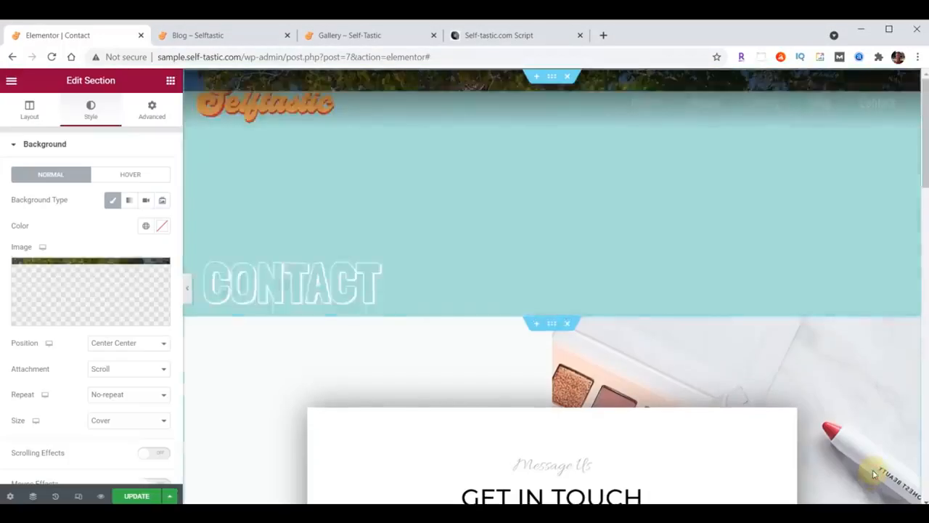
scroll(769, 284, "down", 1)
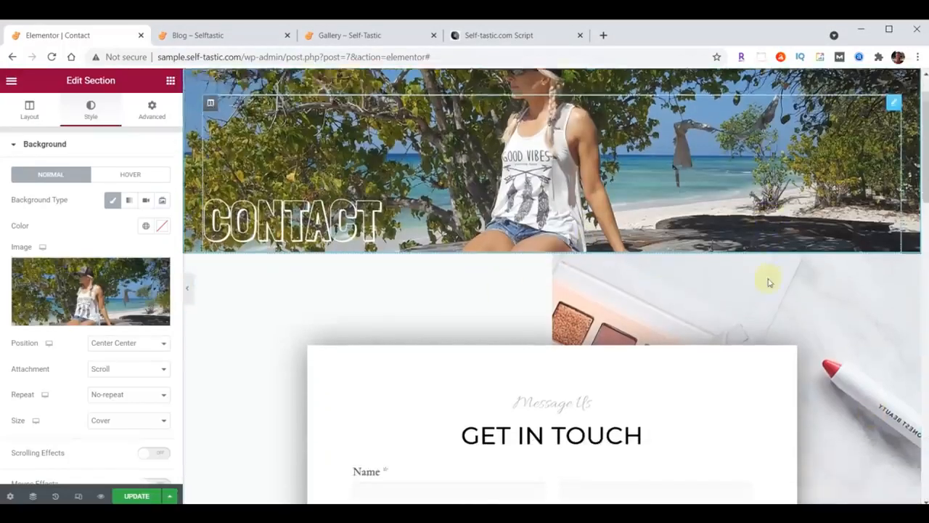
scroll(769, 284, "down", 2)
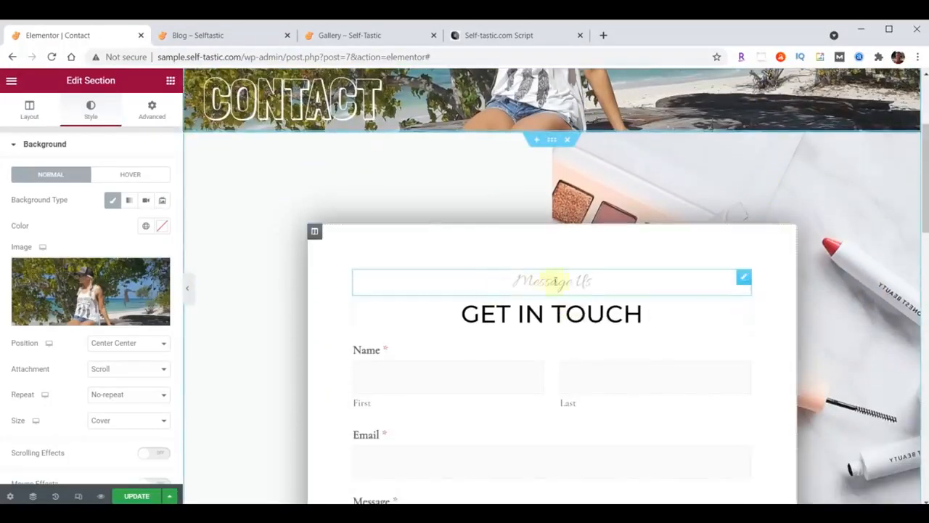
Give the Message Us heading Open Sans Condensed typography at size 30
left_click(741, 282)
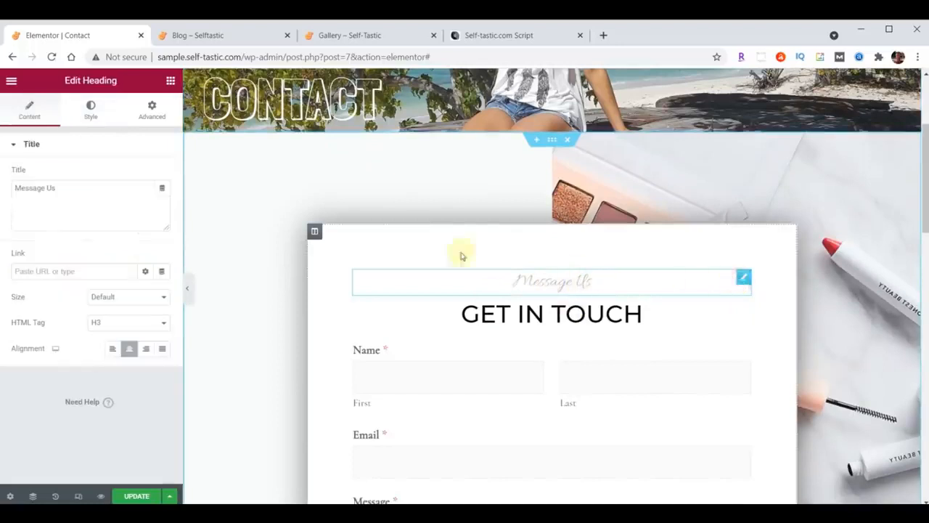
left_click(92, 110)
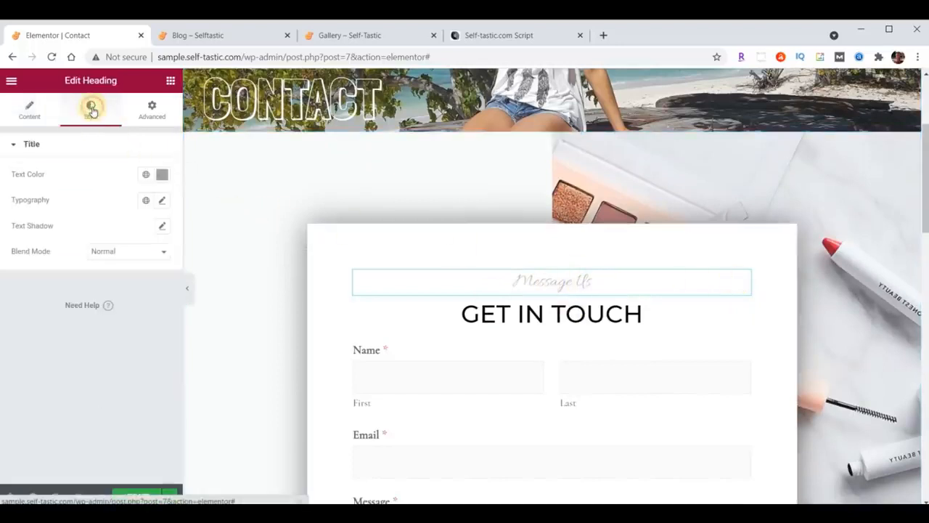
left_click(162, 200)
left_click(124, 257)
type("open")
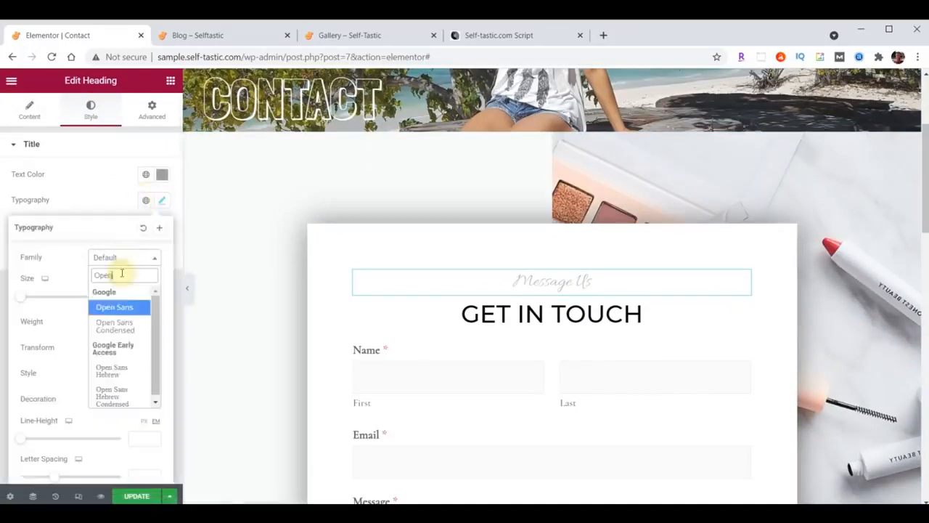
left_click(114, 327)
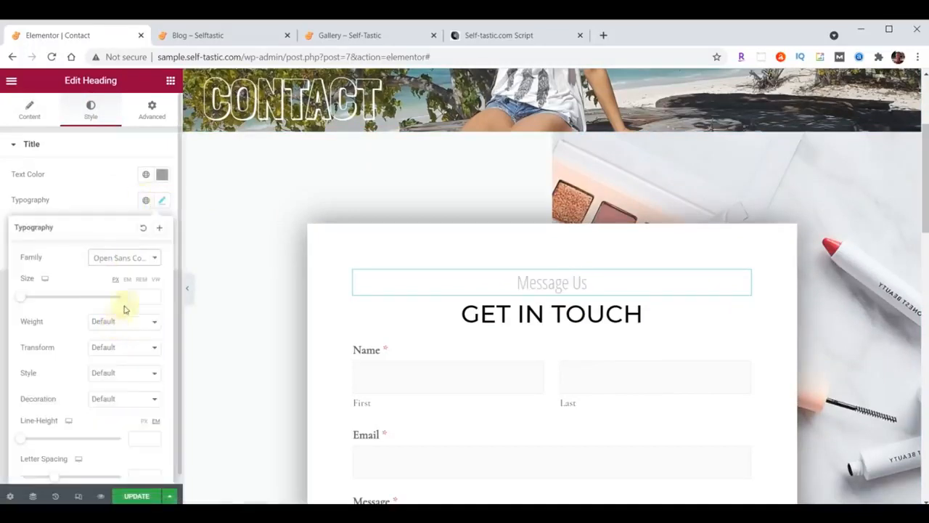
type("30")
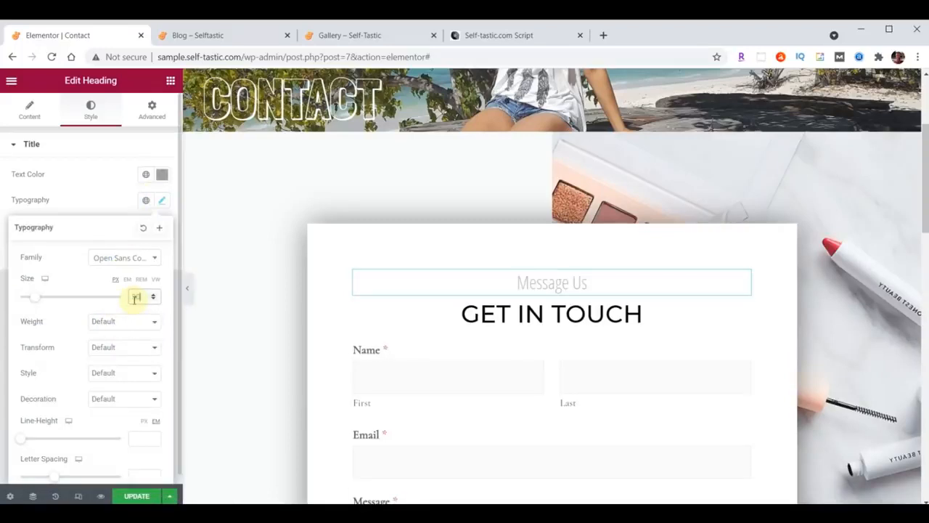
left_click(159, 202)
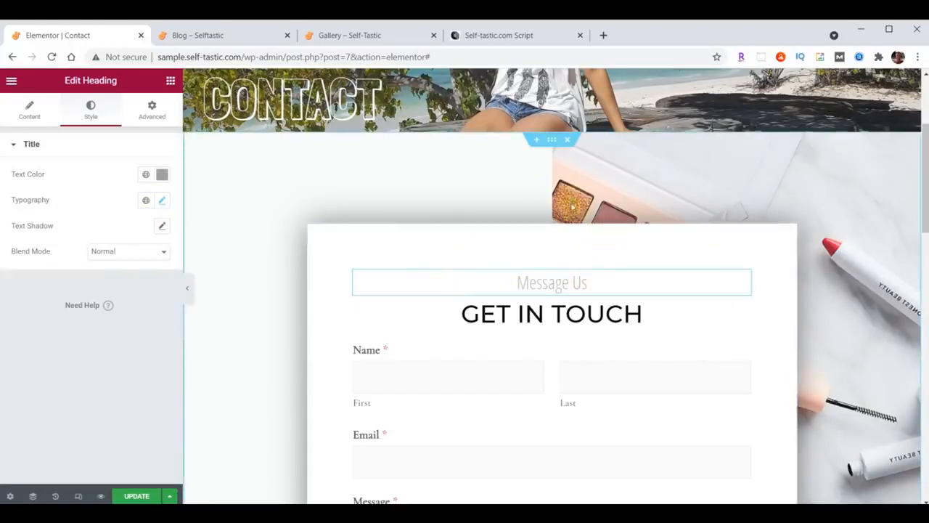
Upload background-contact.jpg and set it as the Get In Touch section's background image
left_click(553, 141)
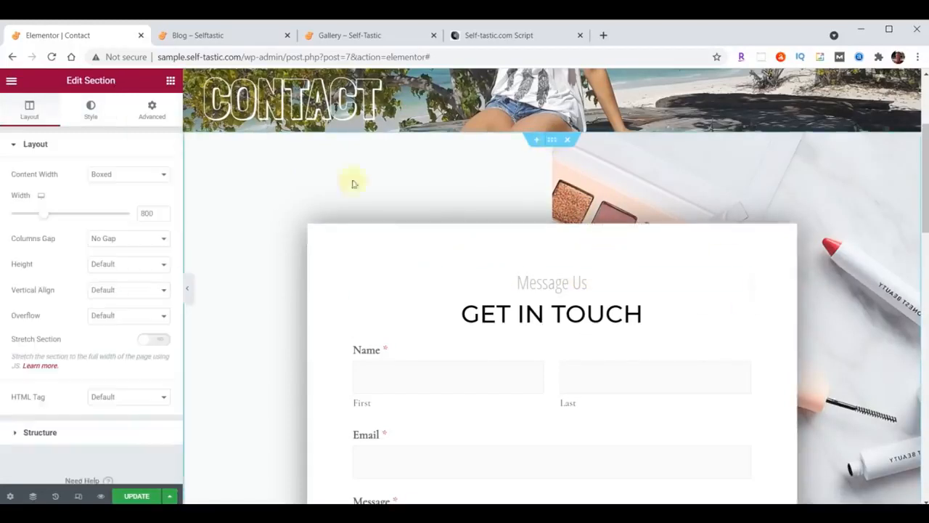
left_click(99, 109)
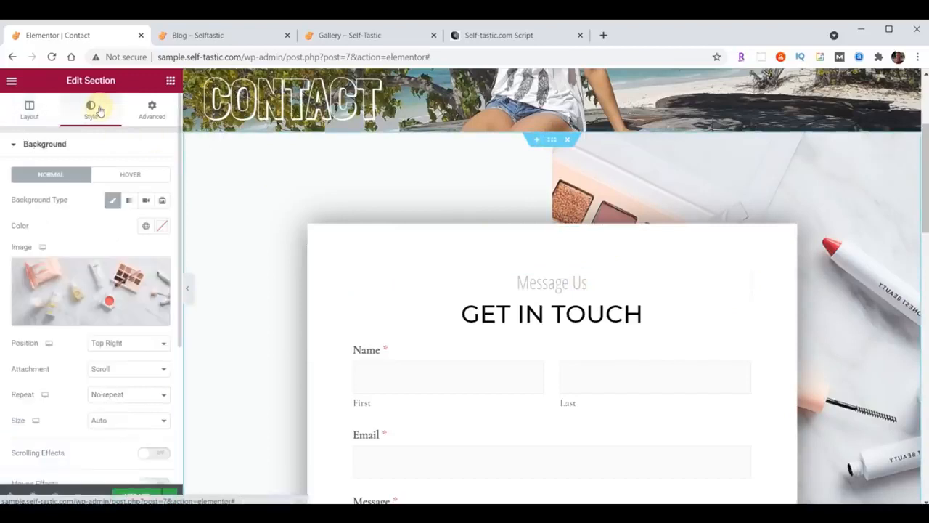
left_click(86, 286)
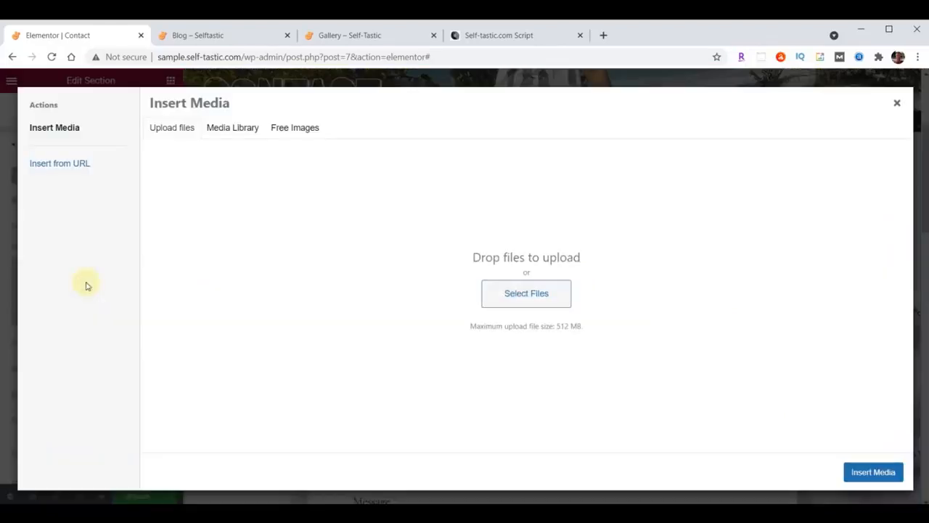
key("alt+Tab")
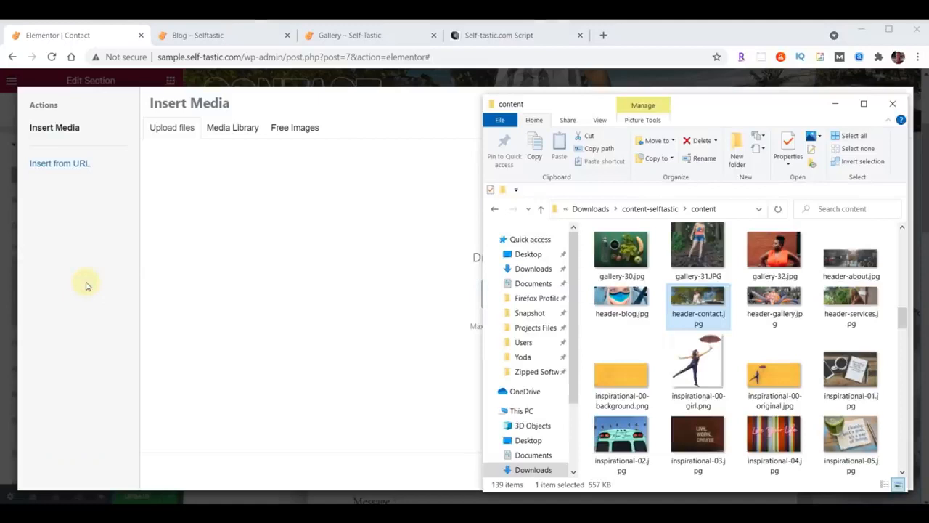
scroll(756, 344, "up", 10)
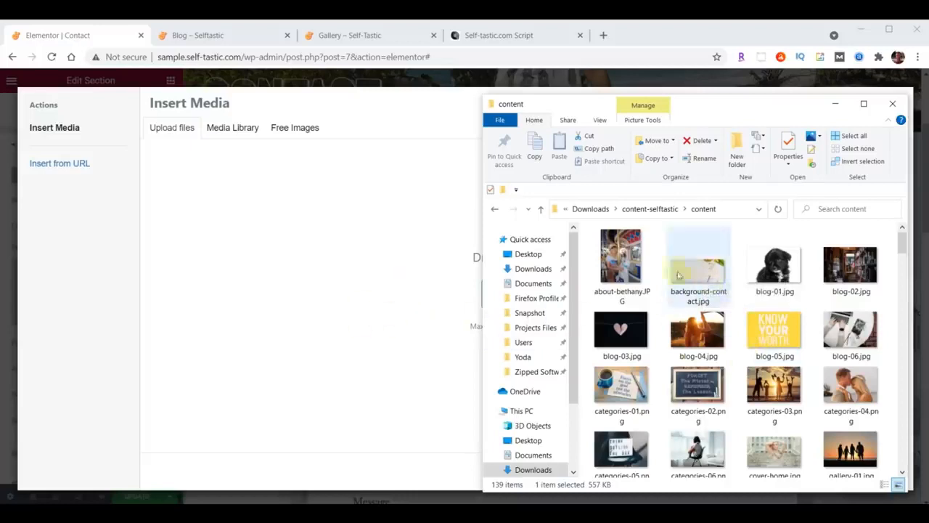
left_click_drag(703, 276, 297, 289)
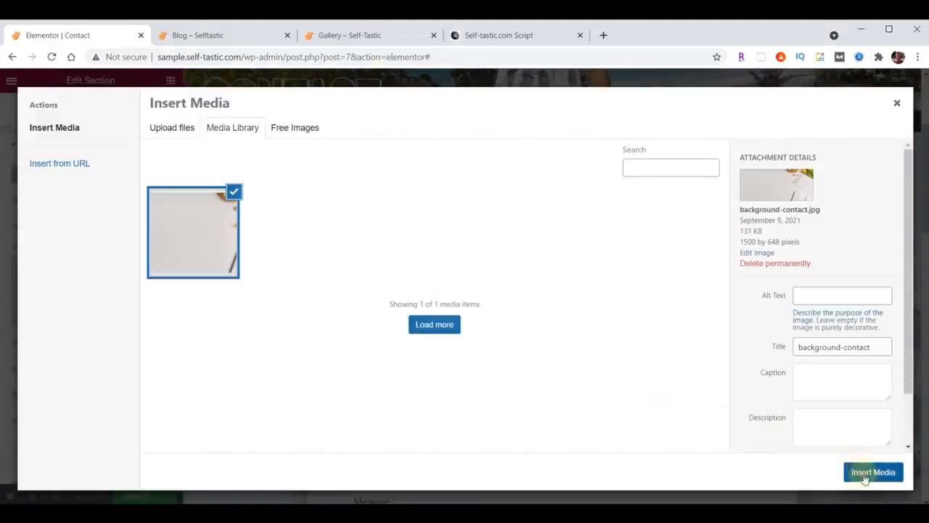
left_click(865, 472)
scroll(514, 224, "down", 3)
scroll(515, 233, "down", 1)
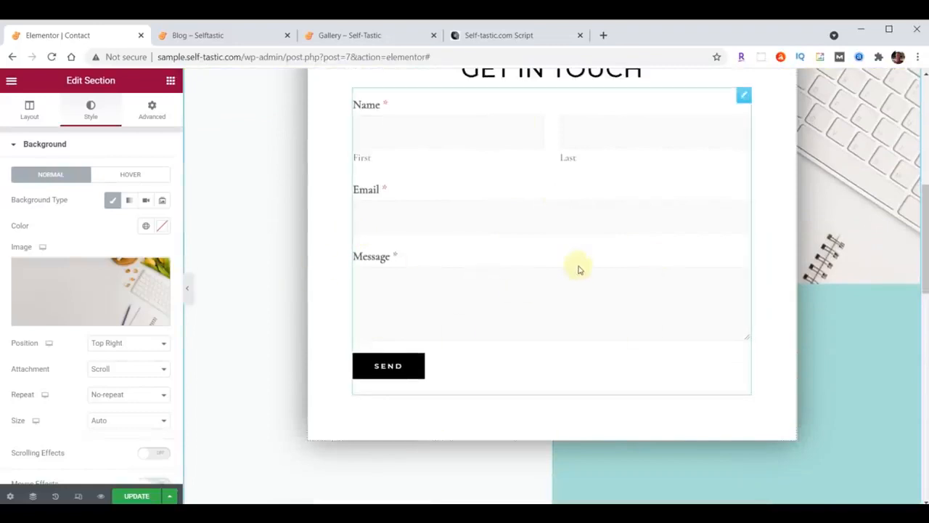
Replace the Contact Us paragraph text with the pasted thank-you message
scroll(579, 269, "down", 5)
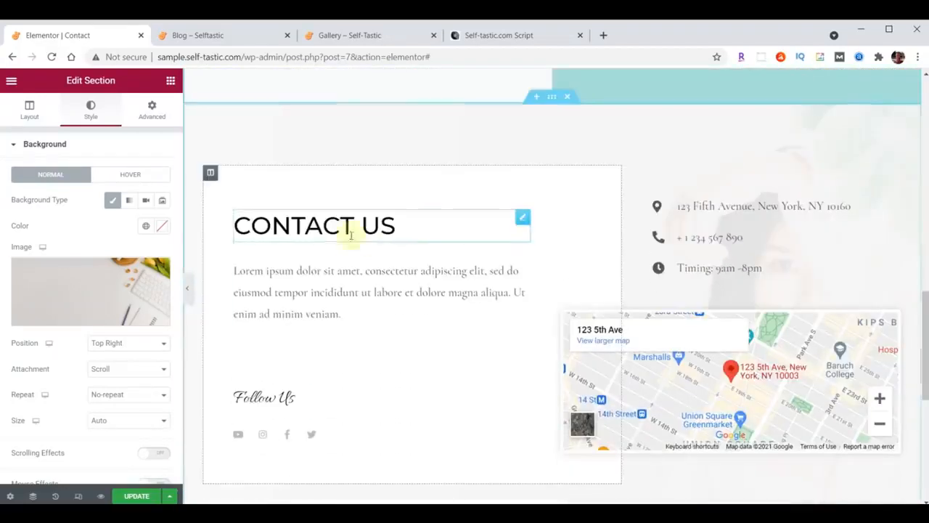
left_click(522, 249)
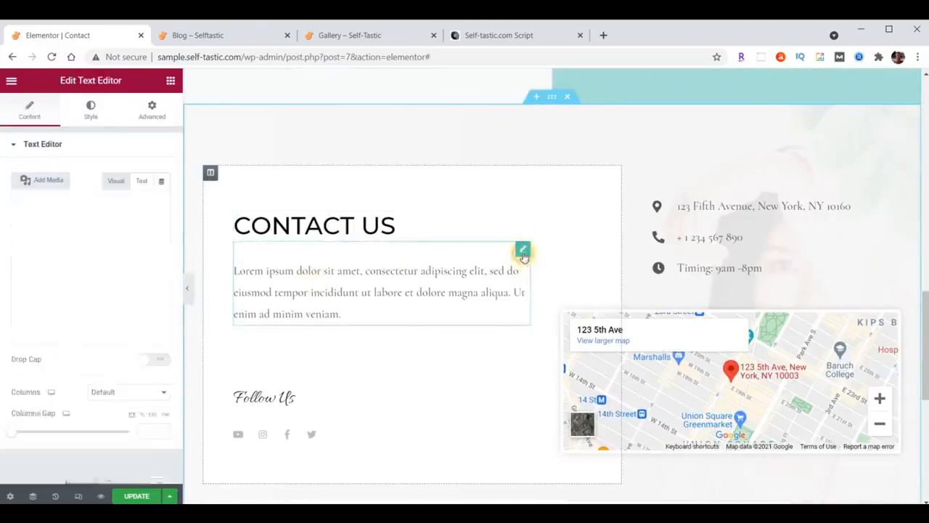
key("ctrl+a")
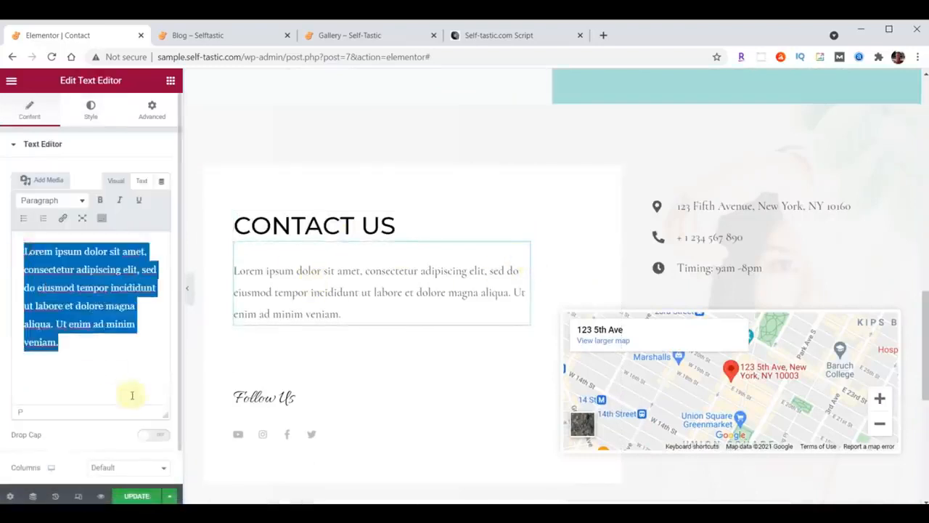
type("Thanks so much for visiting my site. Please be sure to send me your comments and suggestions. I look forward to hearing from you.")
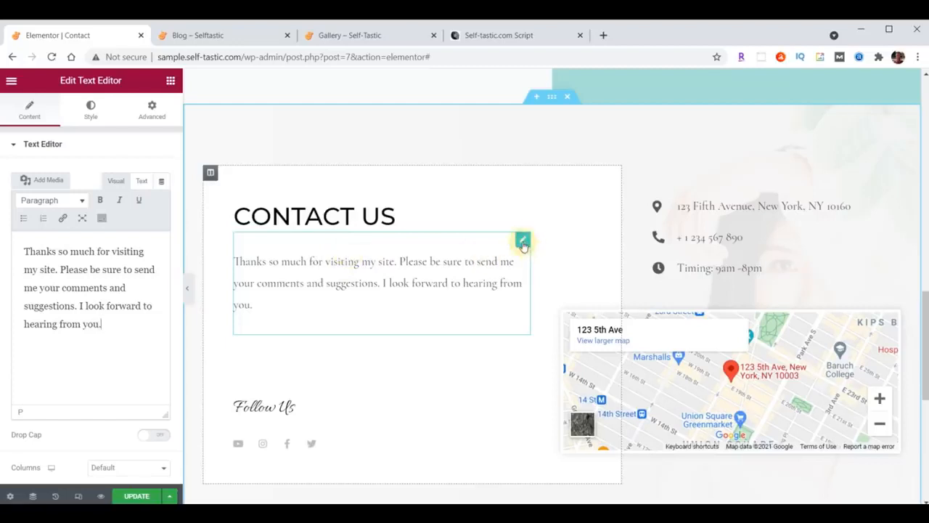
Set the paragraph's text colour to #222222
left_click(89, 116)
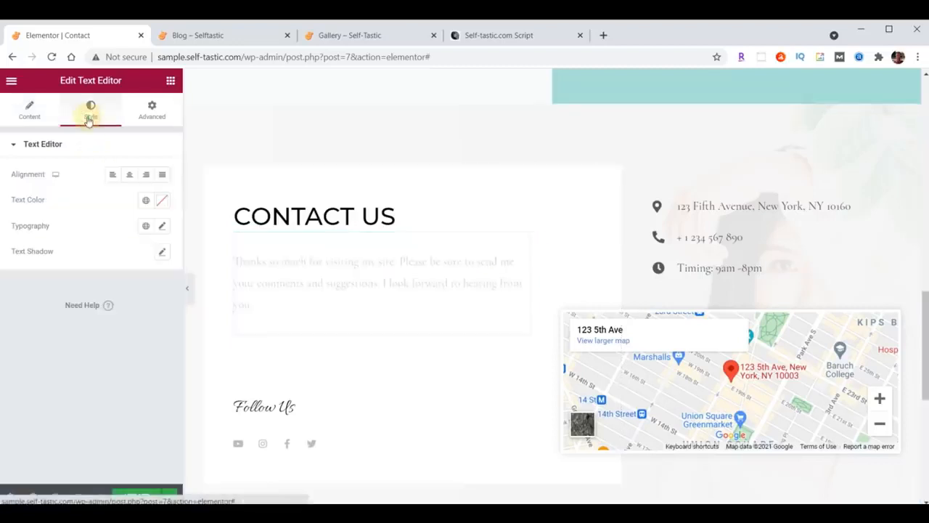
left_click(160, 203)
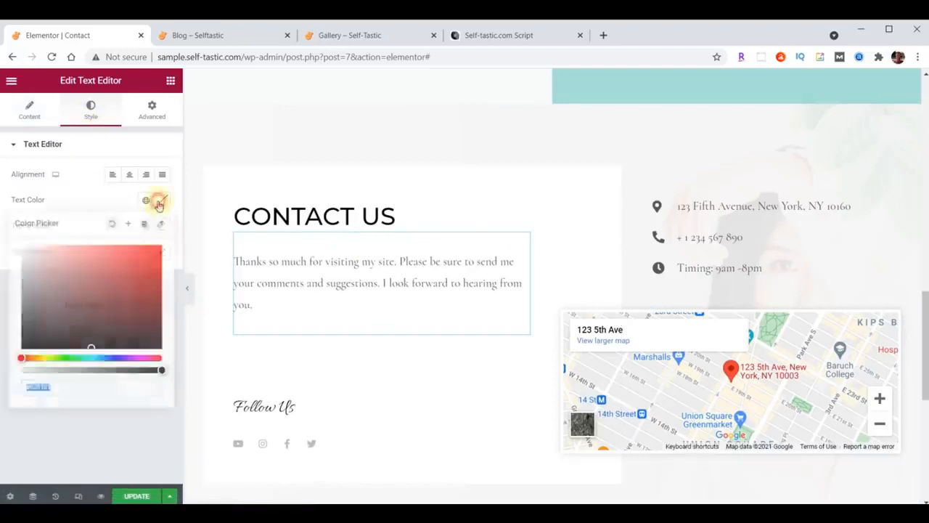
left_click(108, 381)
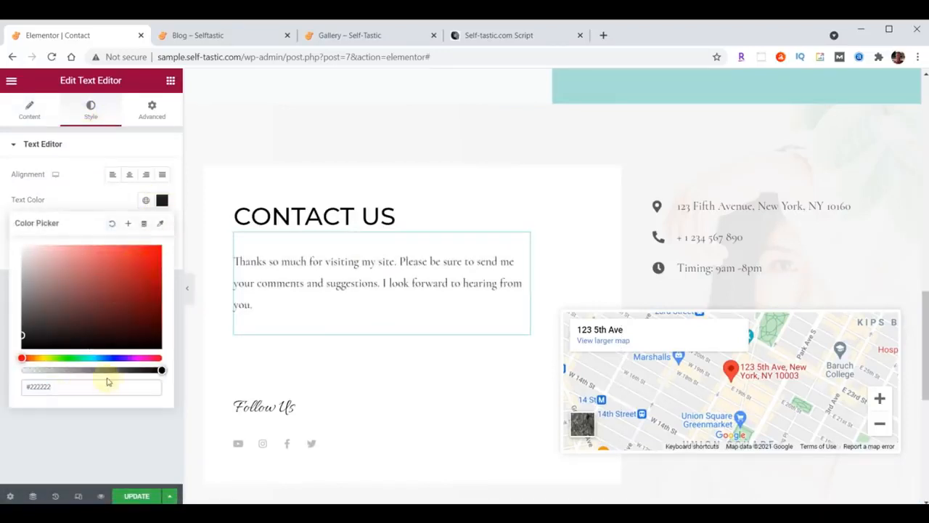
left_click(162, 201)
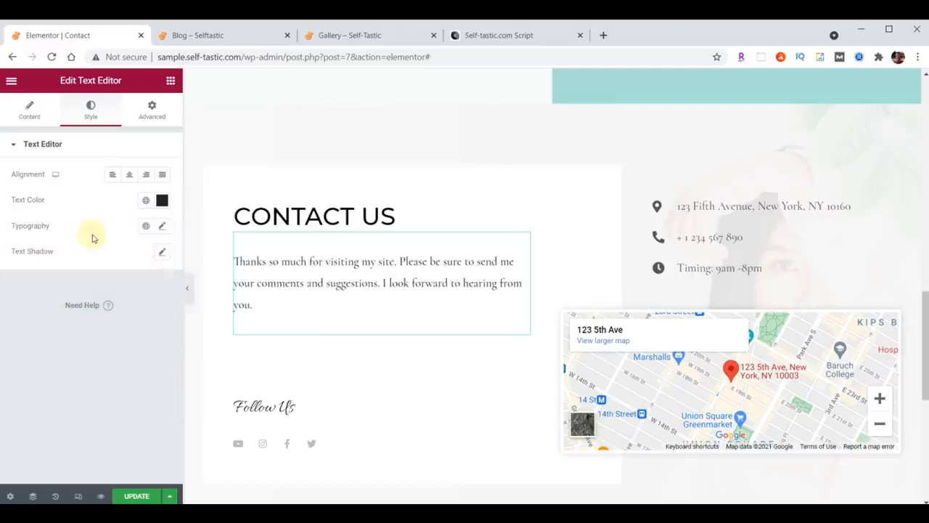
Set the paragraph typography to Open Sans Condensed, size 20, weight 400
left_click(162, 228)
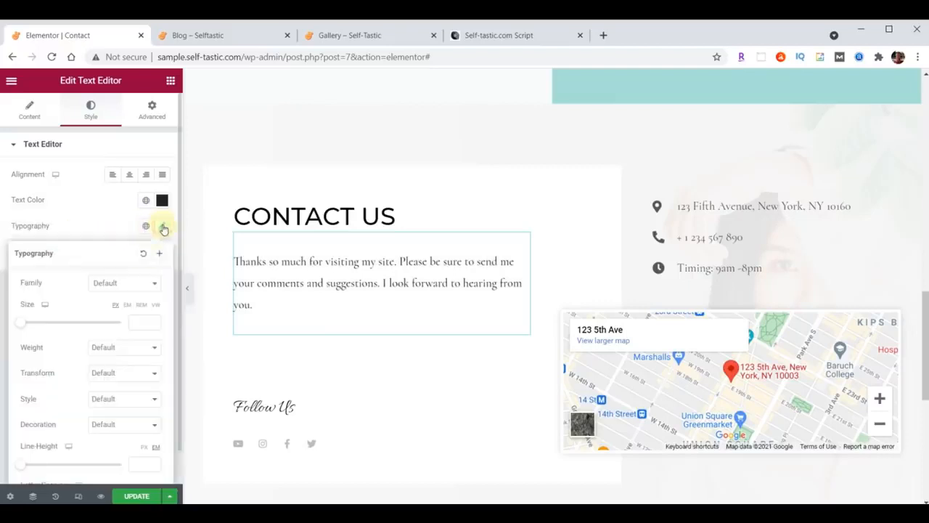
left_click(130, 283)
type("Open")
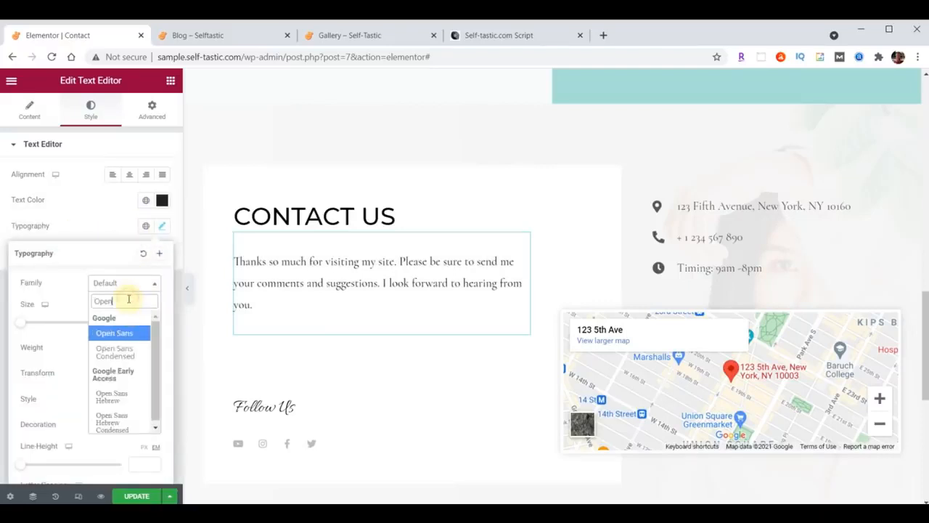
left_click(116, 351)
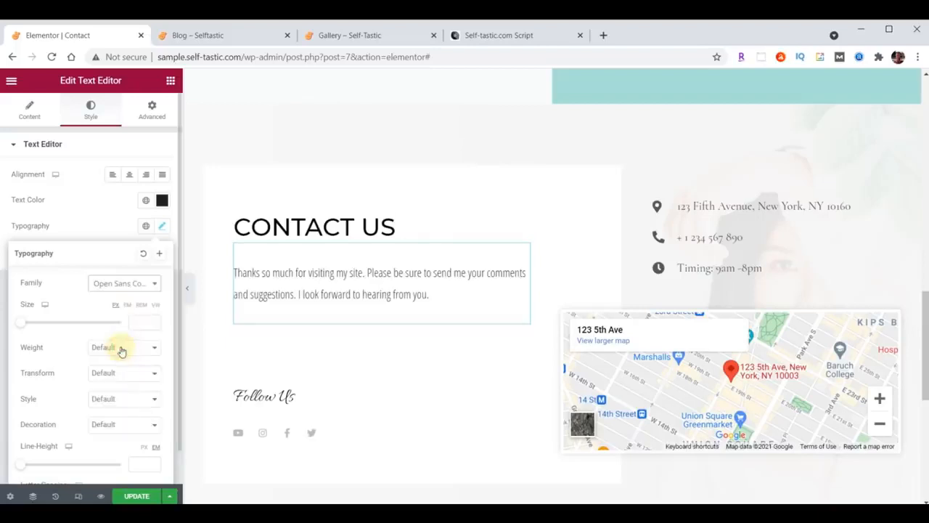
left_click(137, 323)
type("20")
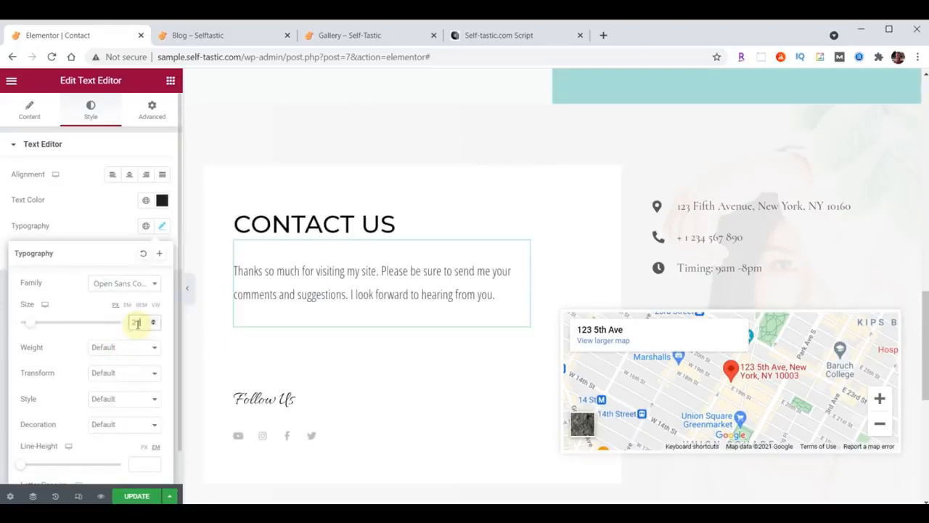
left_click(124, 349)
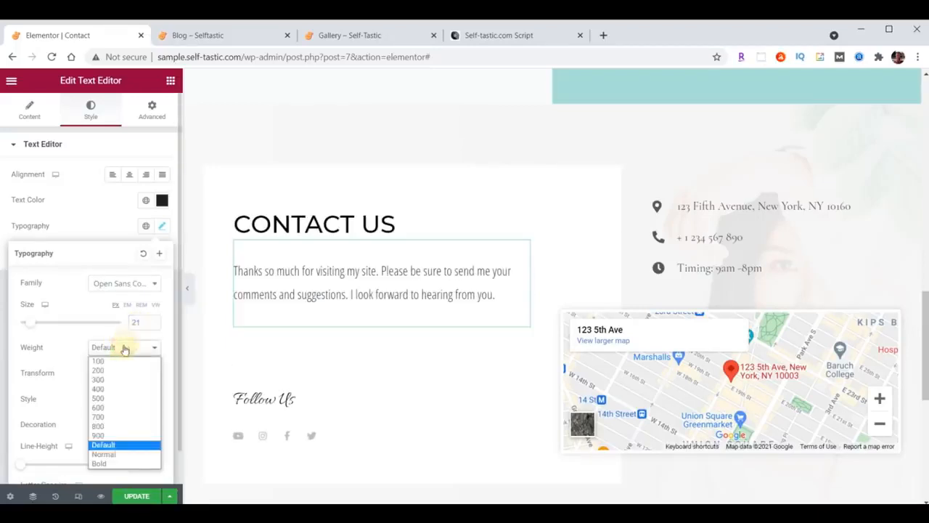
left_click(117, 387)
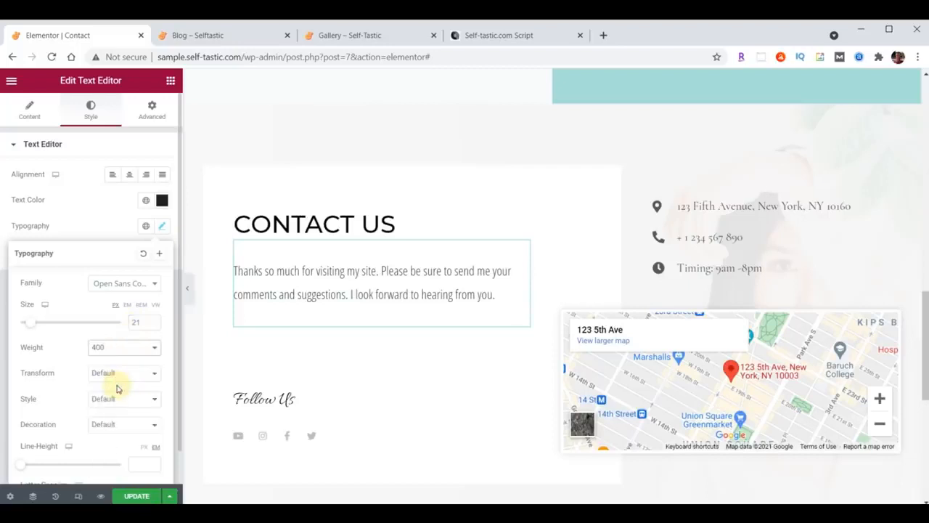
left_click(163, 227)
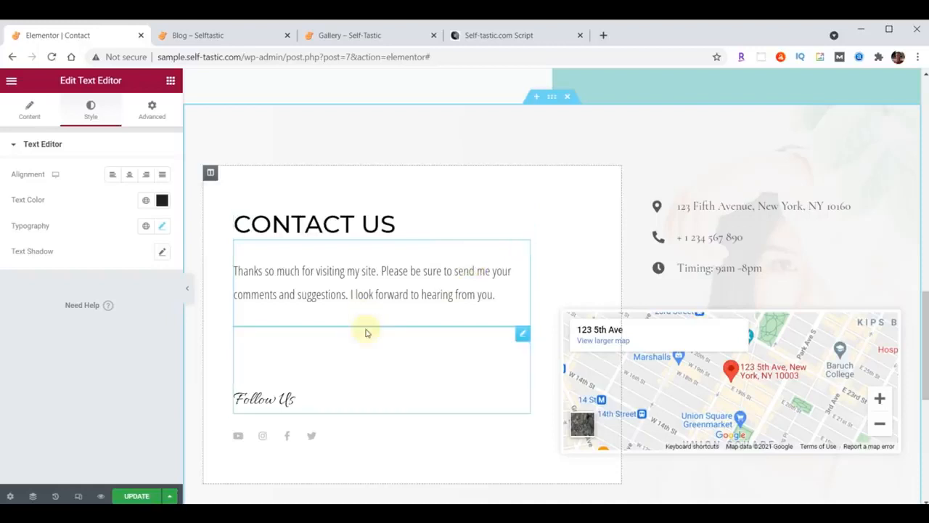
Add an image widget below the Contact Us paragraph showing practical-advice-profile.jpg from the Media Library
left_click(170, 80)
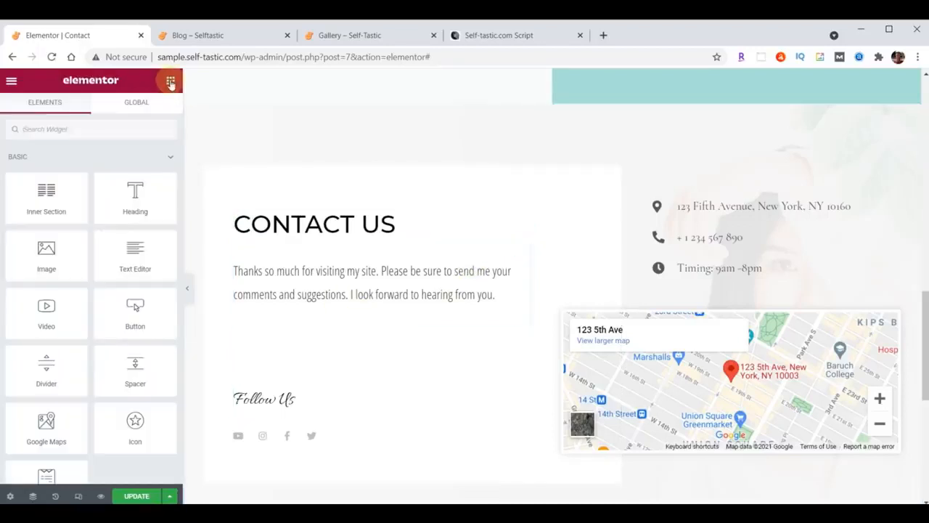
left_click_drag(41, 255, 354, 312)
left_click(96, 222)
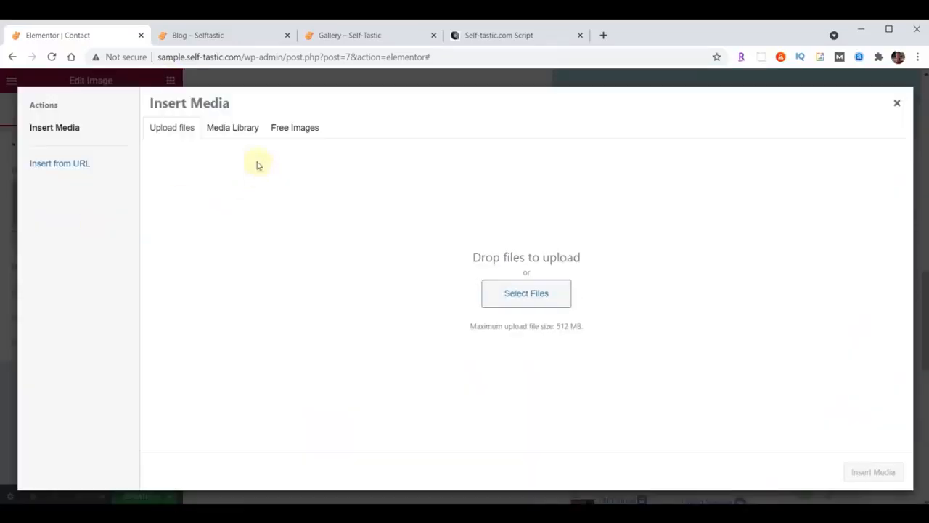
left_click(224, 128)
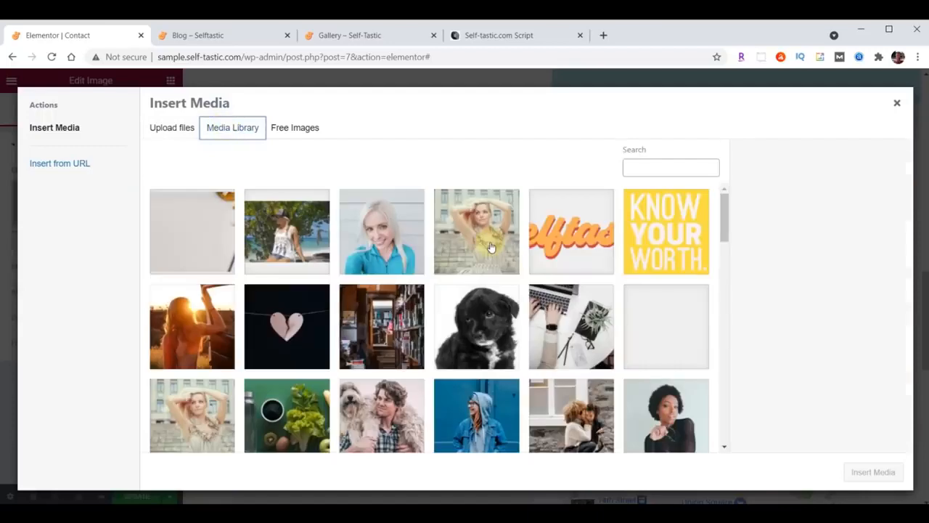
scroll(491, 248, "down", 8)
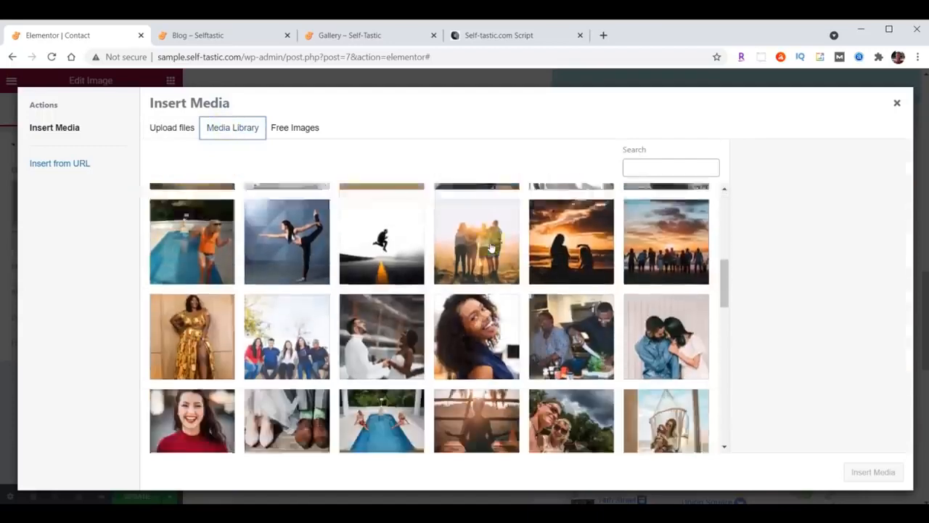
scroll(491, 248, "down", 10)
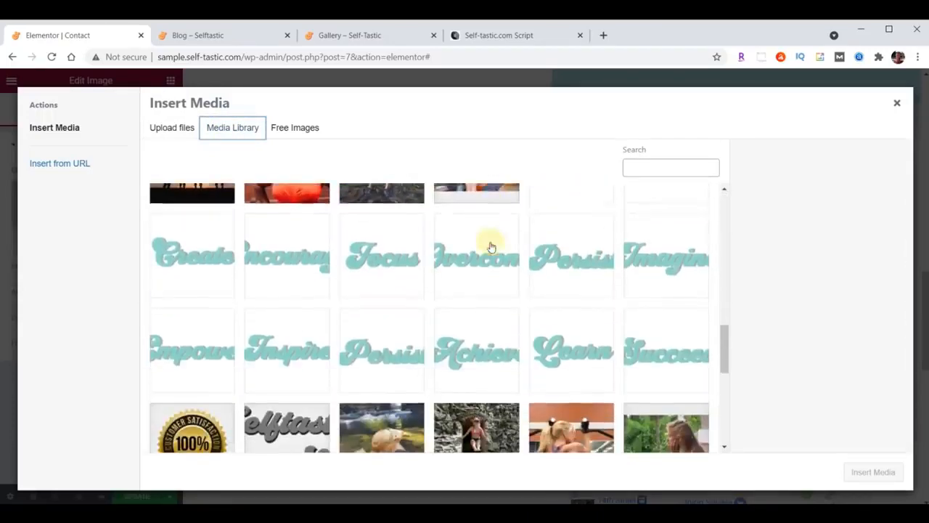
left_click(673, 367)
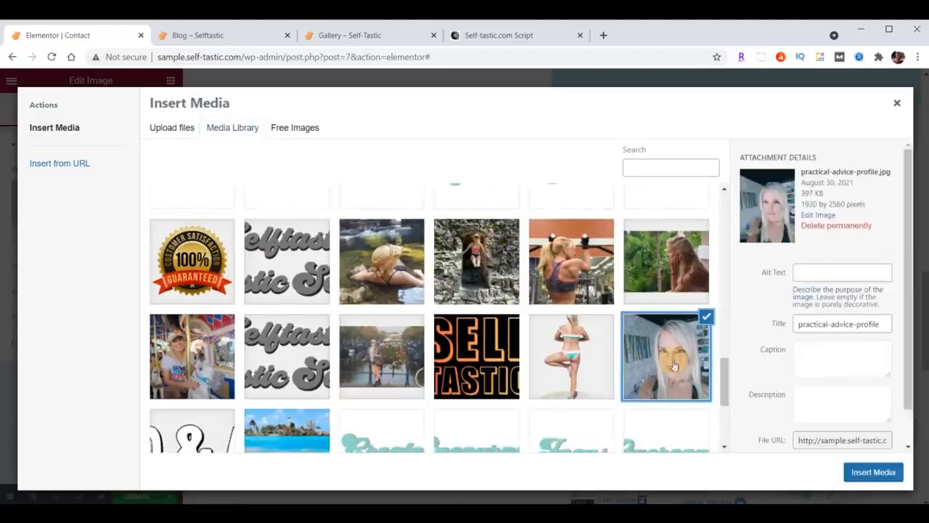
left_click(875, 472)
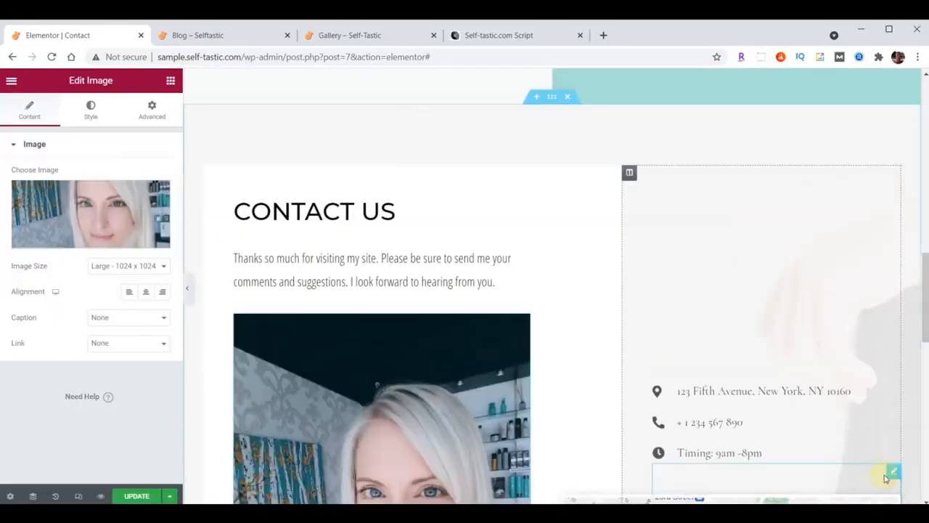
Set the image's max width to 75 on the Style tab
scroll(531, 194, "down", 4)
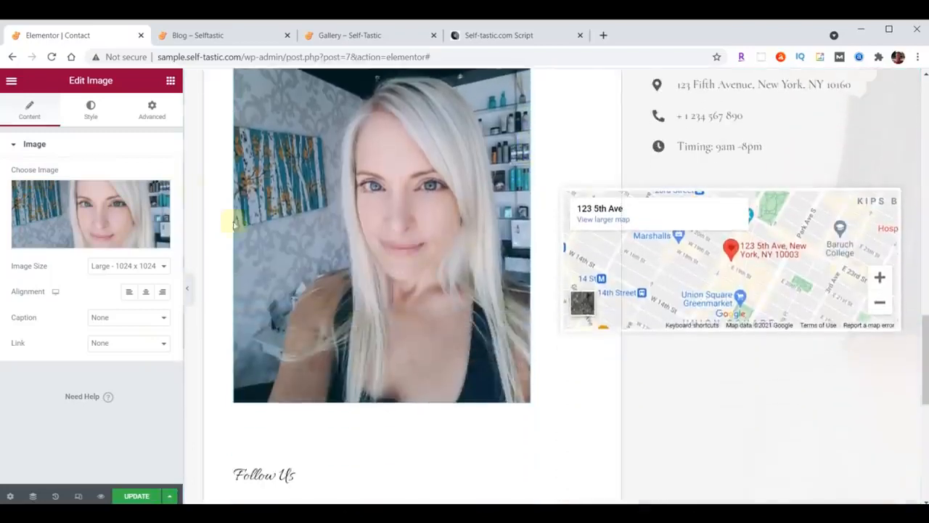
left_click(92, 110)
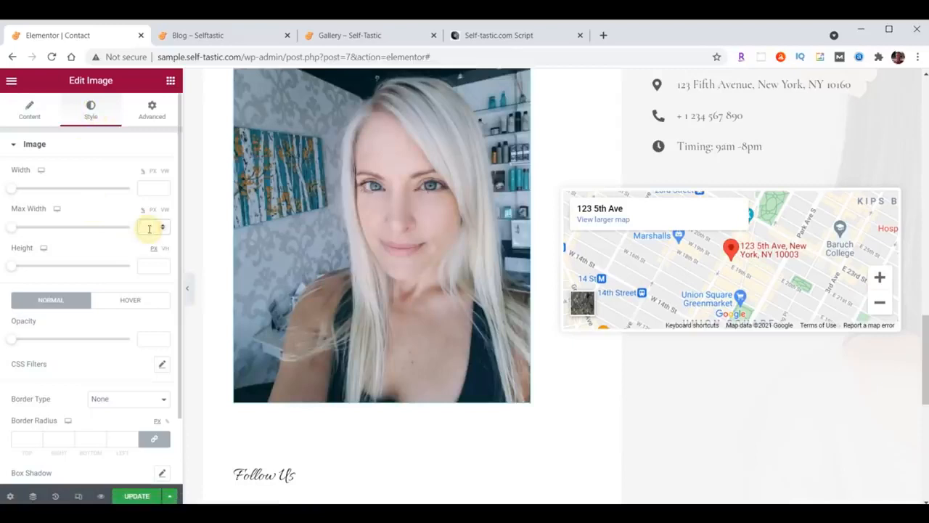
type("75")
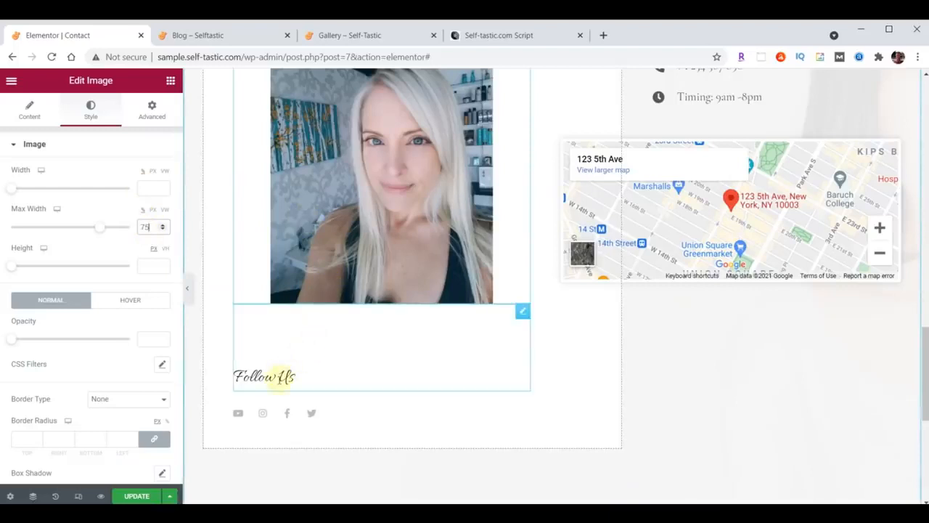
Set the Follow Us heading's top margin to 70
left_click(522, 313)
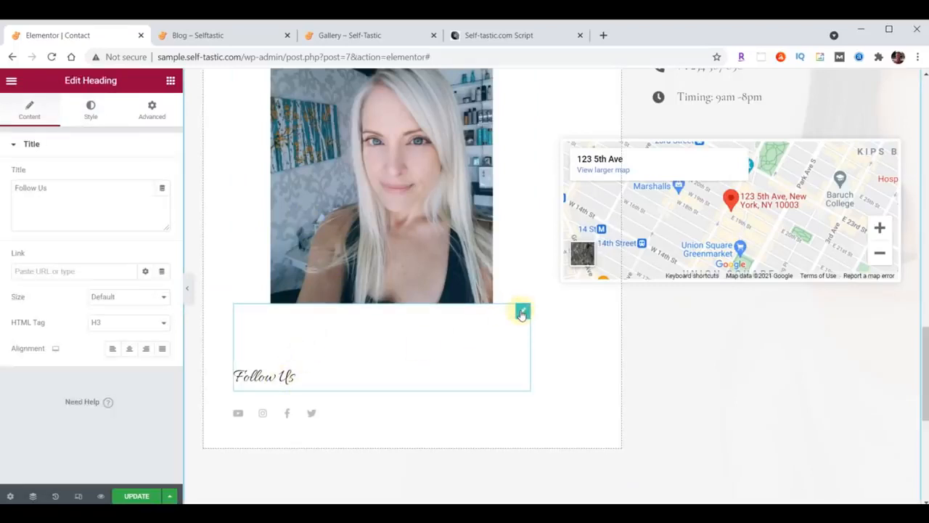
left_click(152, 109)
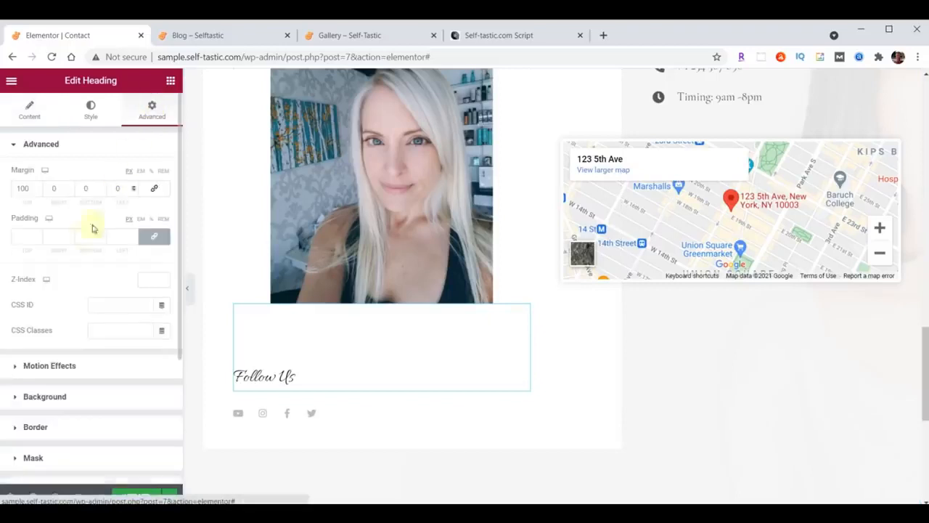
double_click(32, 188)
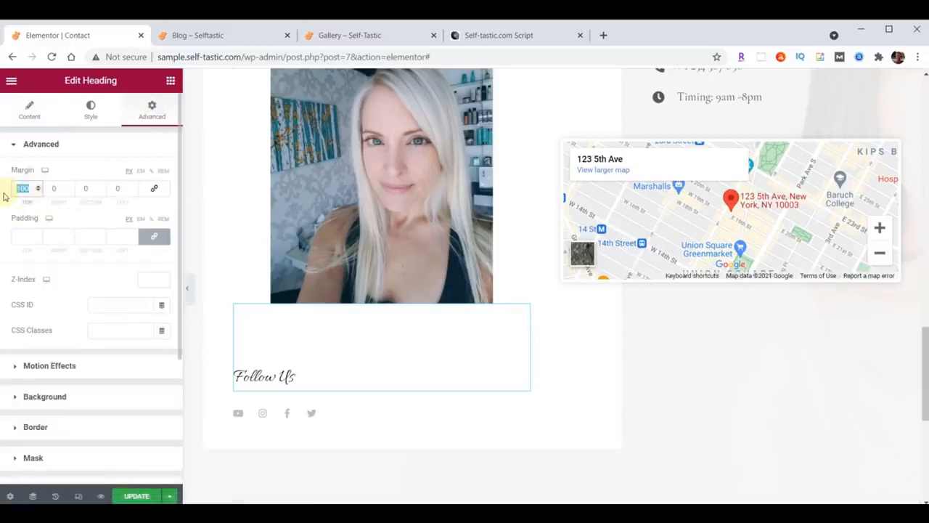
type("70")
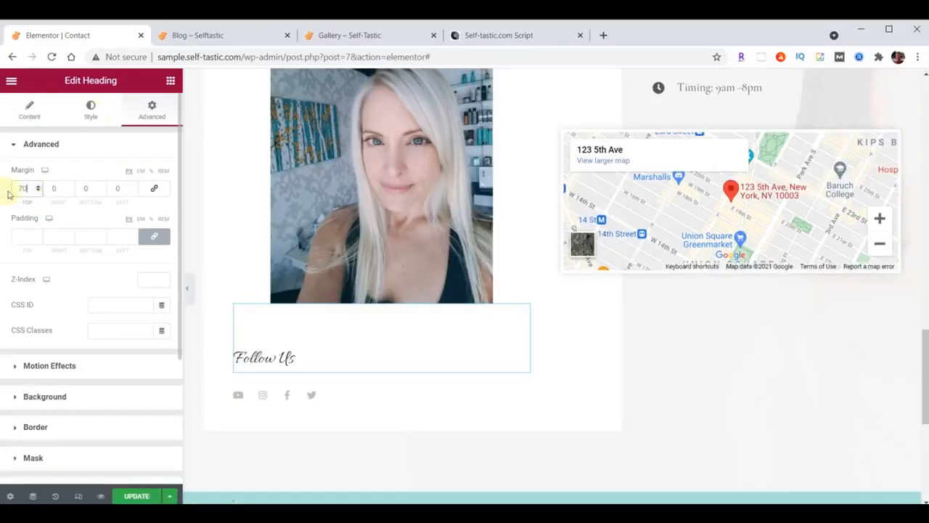
Give the heading Open Sans Condensed typography at size 30
left_click(91, 111)
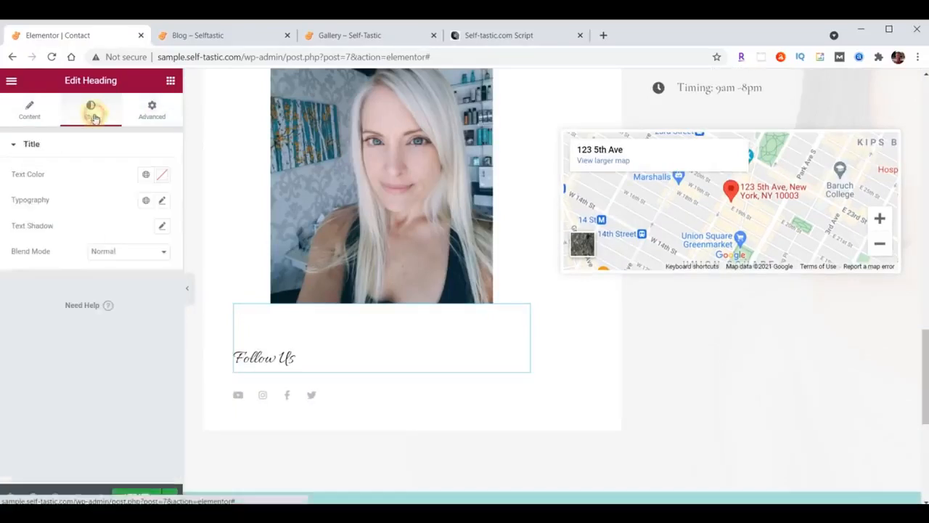
left_click(161, 201)
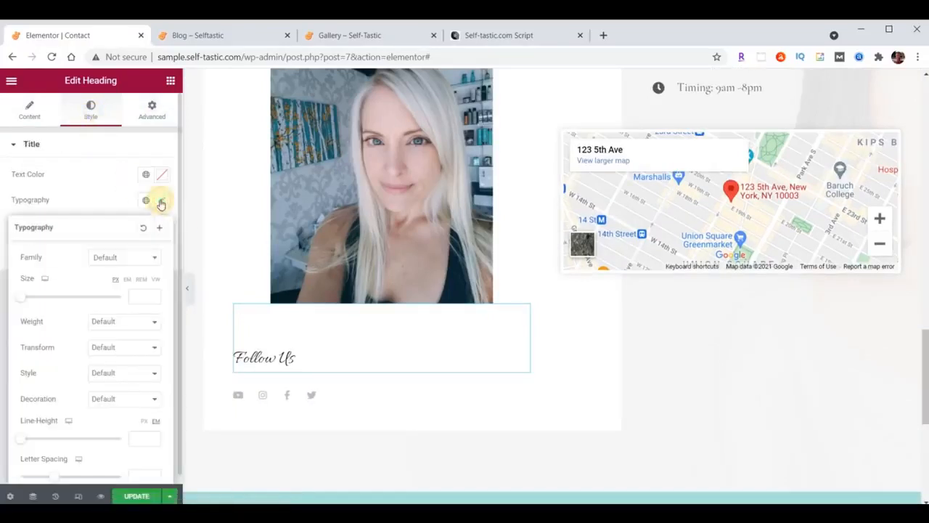
left_click(133, 257)
type("Open")
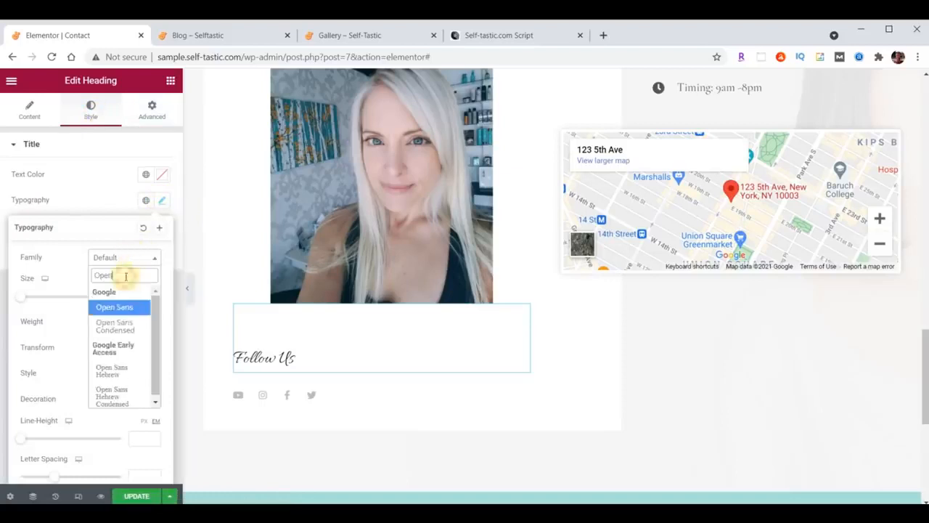
left_click(116, 325)
left_click(138, 297)
type("30")
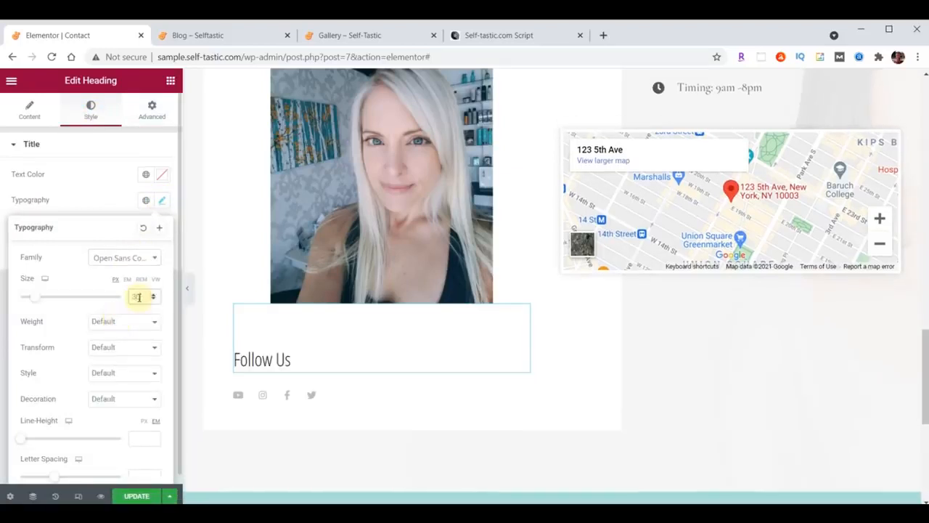
left_click(162, 200)
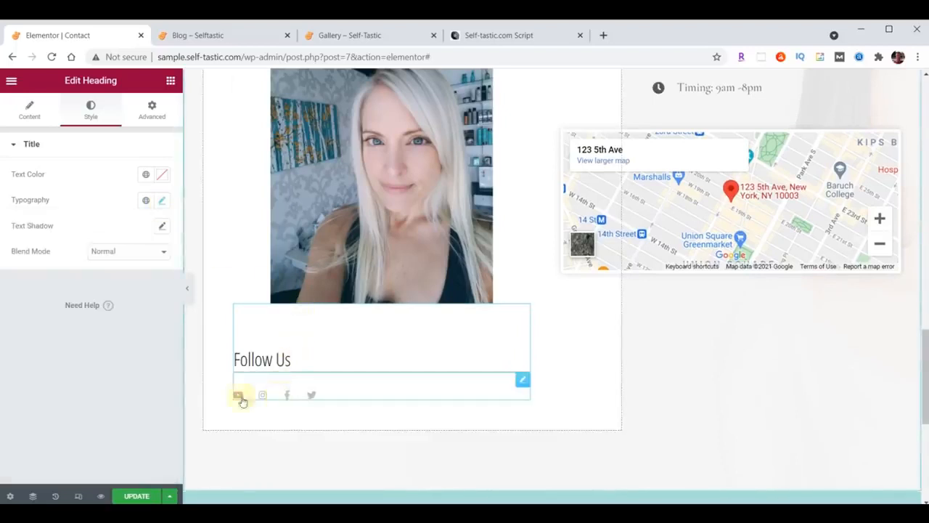
Set the Follow Us social icons' icon size to 32
left_click(523, 382)
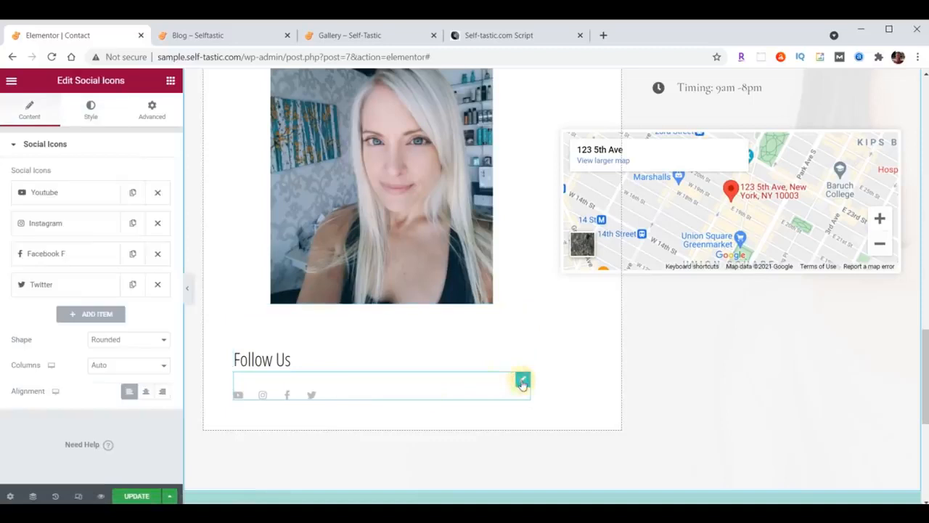
left_click(90, 112)
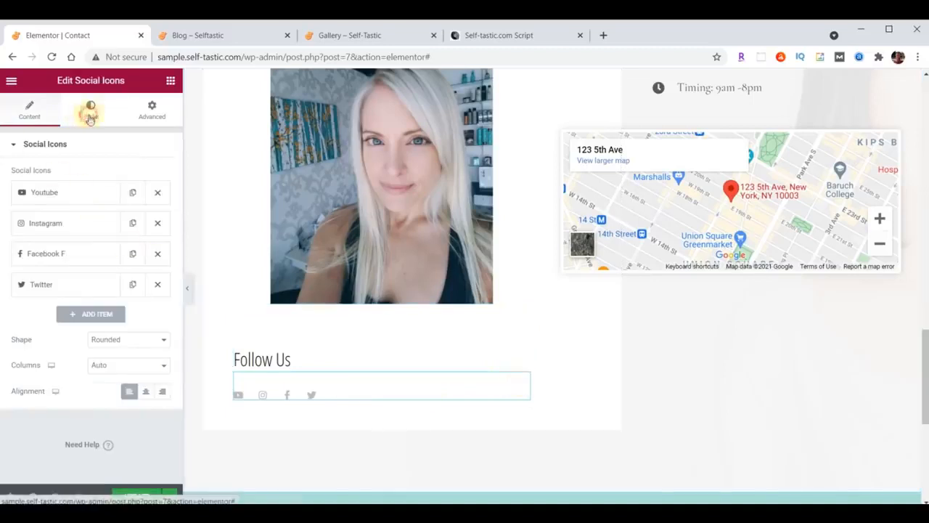
left_click_drag(152, 264, 133, 267)
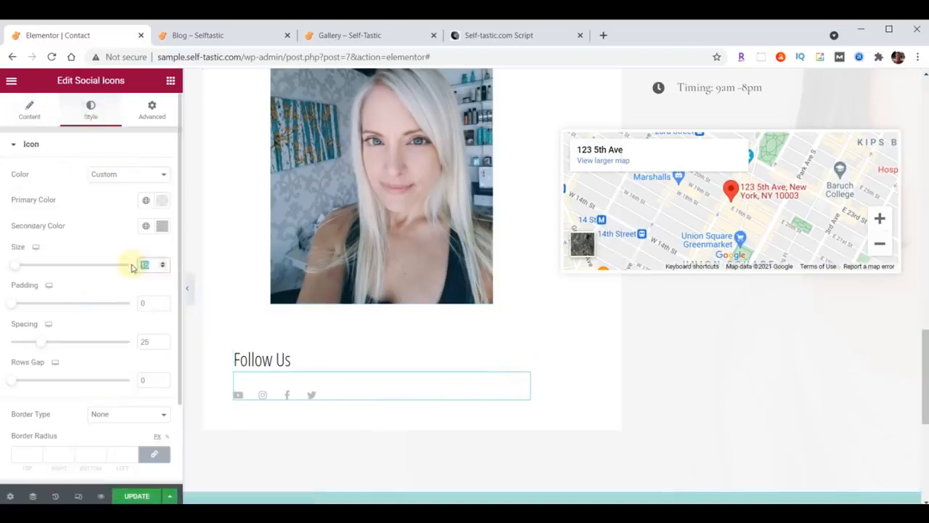
type("32")
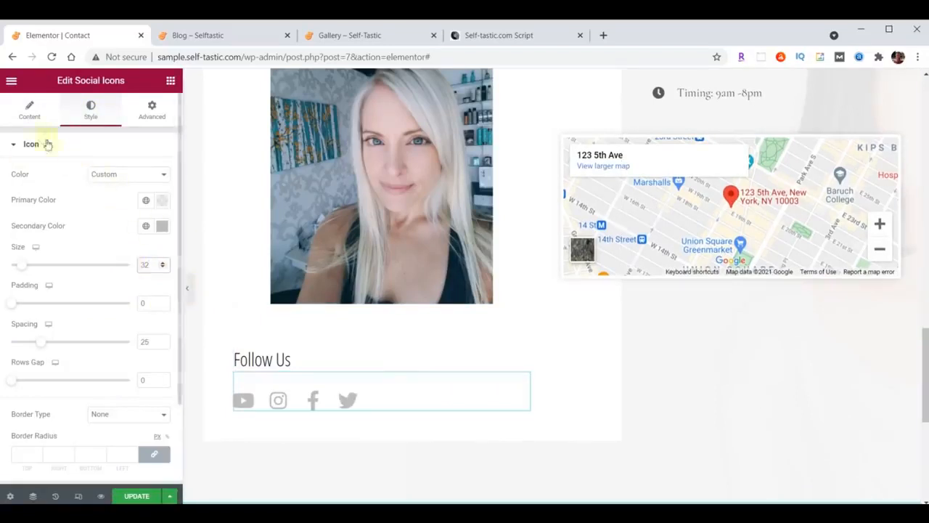
Move Instagram below Twitter in the icon list and expand the YouTube item
left_click(29, 115)
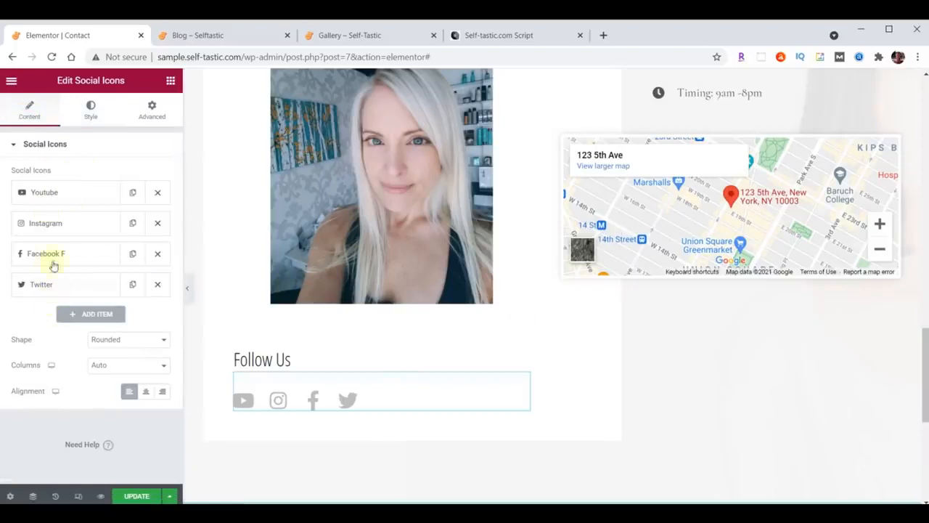
left_click_drag(59, 225, 61, 289)
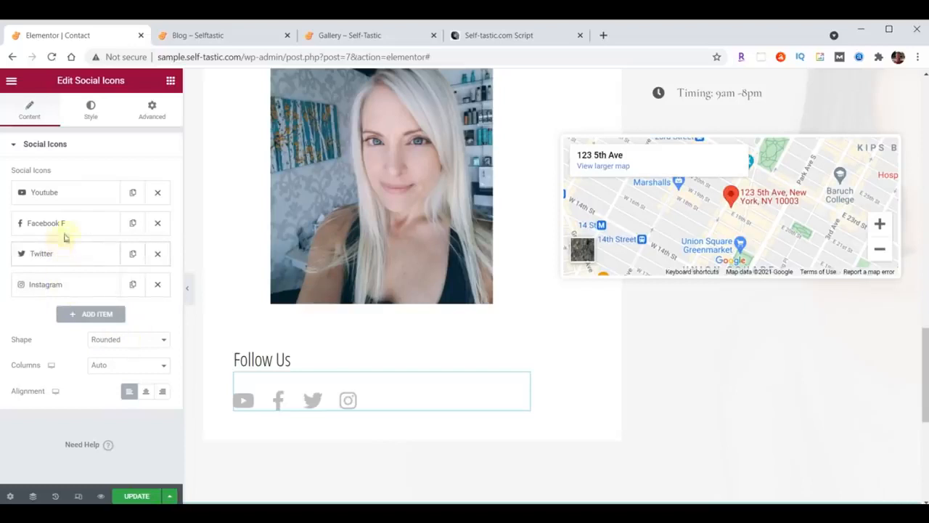
left_click(63, 196)
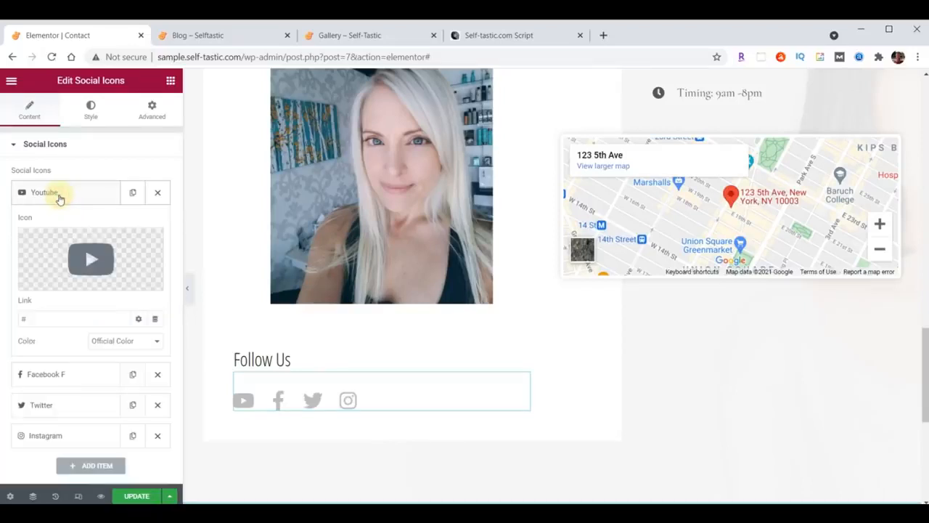
left_click(60, 197)
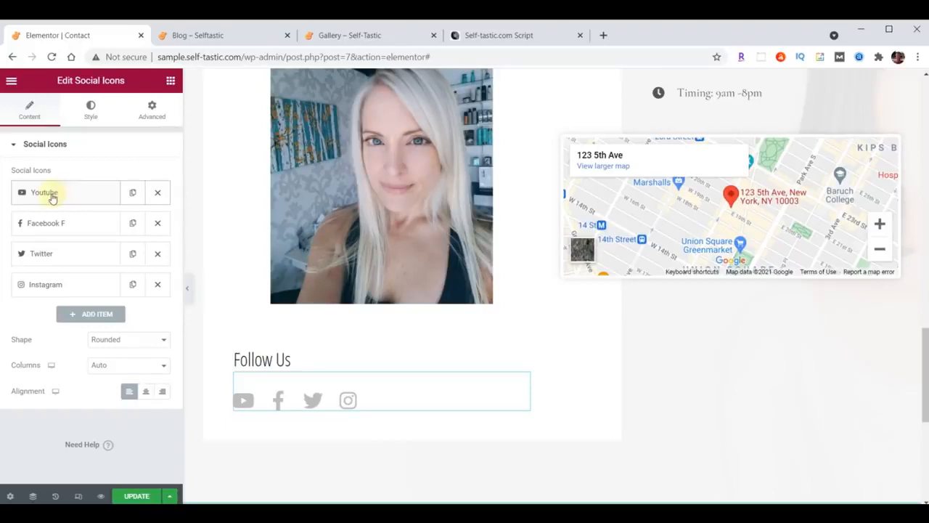
left_click(53, 198)
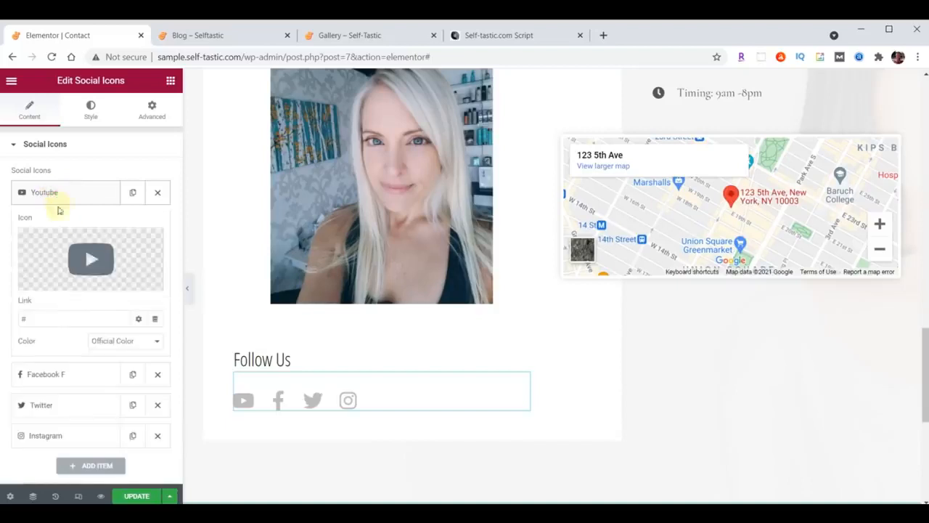
Replace the YouTube icon with a linked Medium icon and move it to the end
left_click(98, 260)
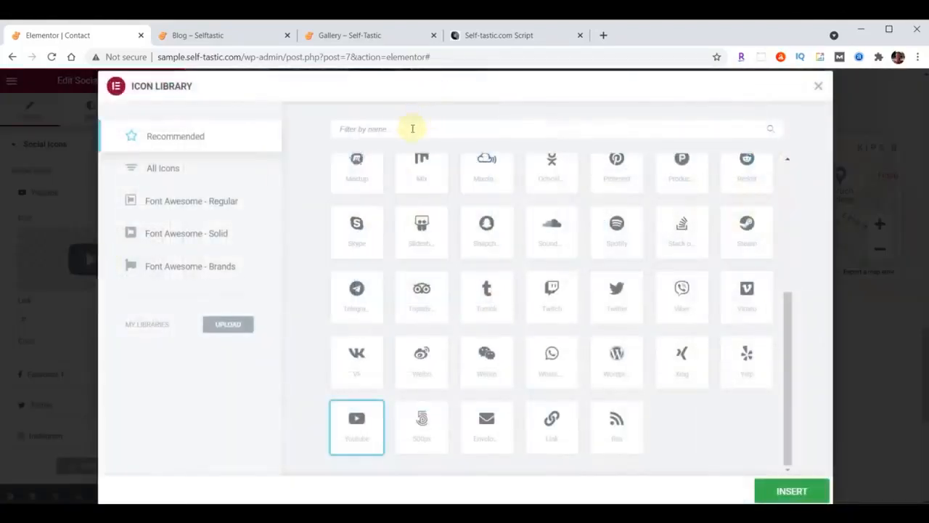
left_click(357, 129)
type("Medium")
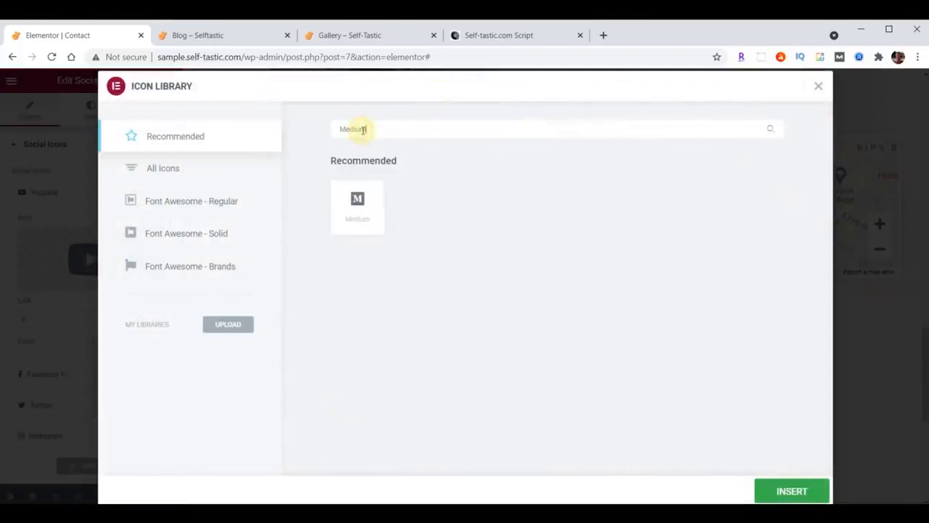
left_click(358, 209)
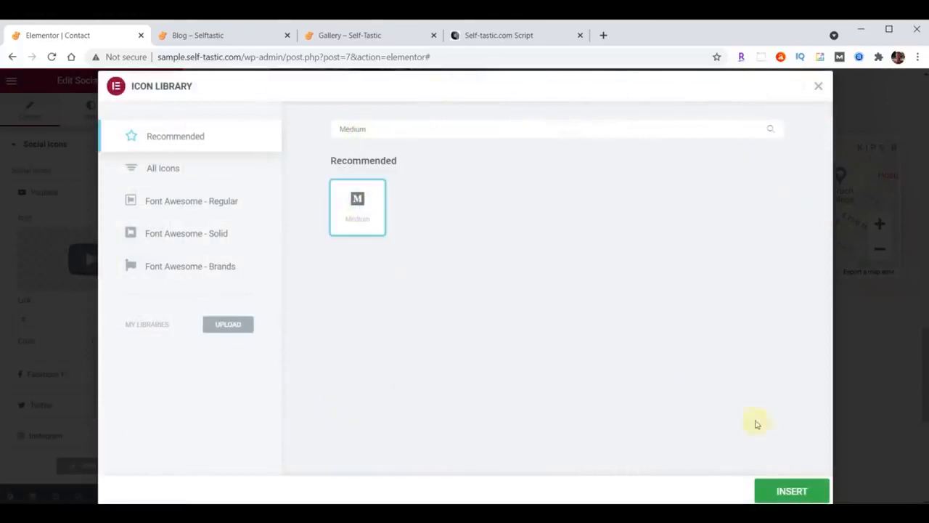
left_click(792, 490)
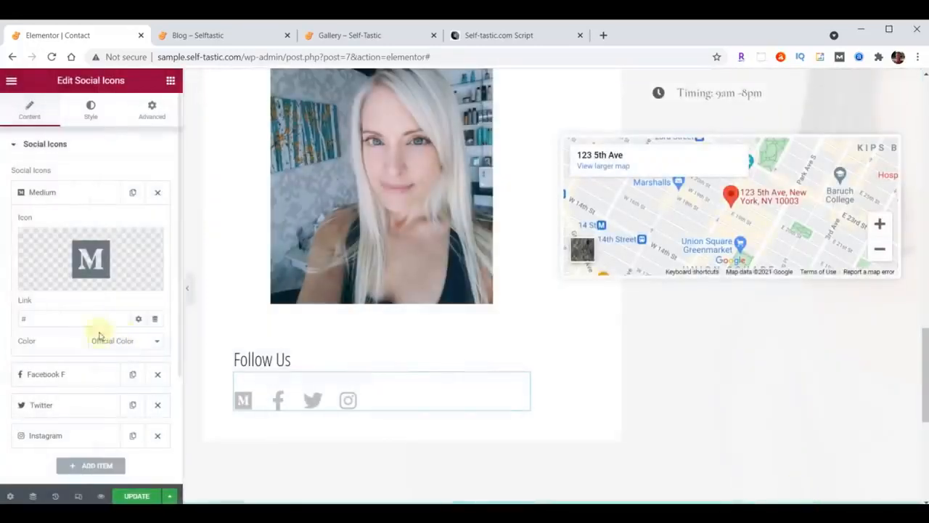
left_click(40, 317)
key("ctrl+v")
left_click(51, 194)
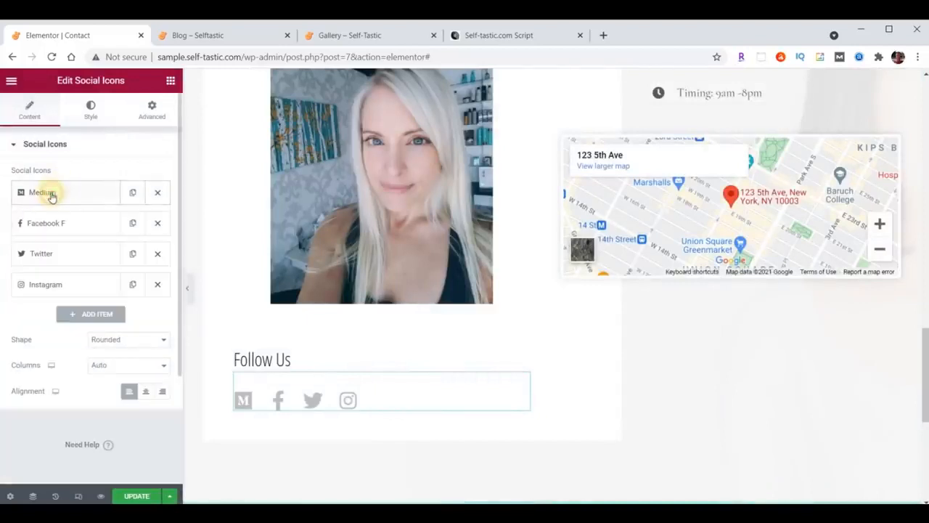
left_click_drag(66, 196, 75, 295)
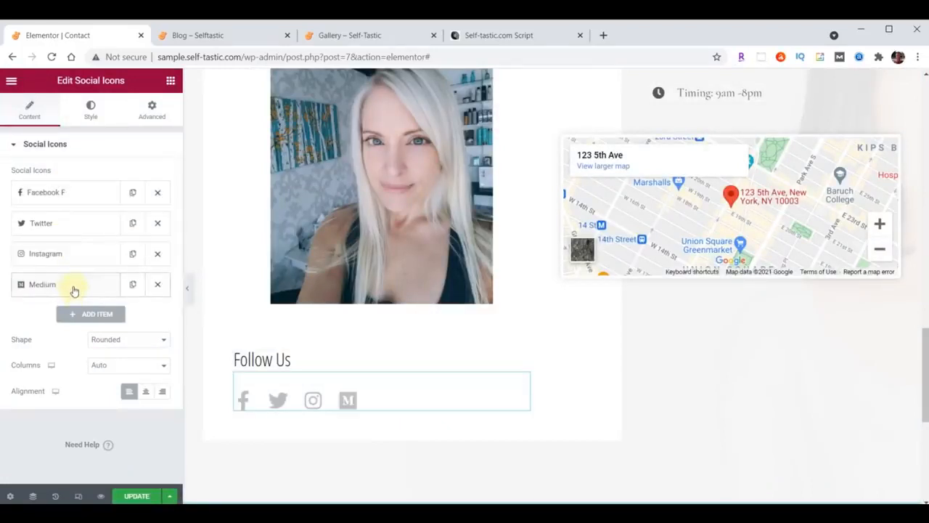
Paste the Facebook page link into the Facebook F icon's link
left_click(58, 193)
left_click(66, 316)
type("https://facebook.com/self_tastic")
left_click(59, 192)
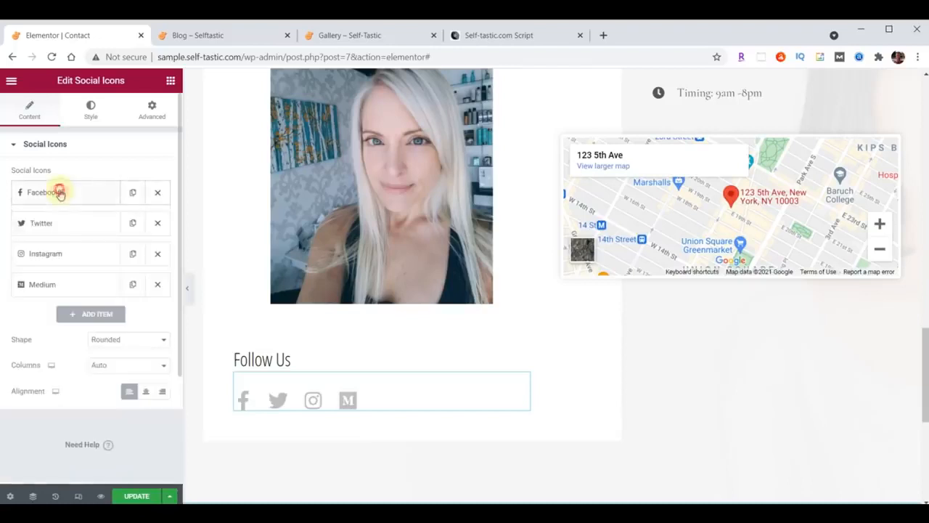
Link the Twitter icon to the site's profile and move it ahead of Facebook
left_click(56, 222)
left_click(50, 349)
type("https://twitter.com/self_tastic")
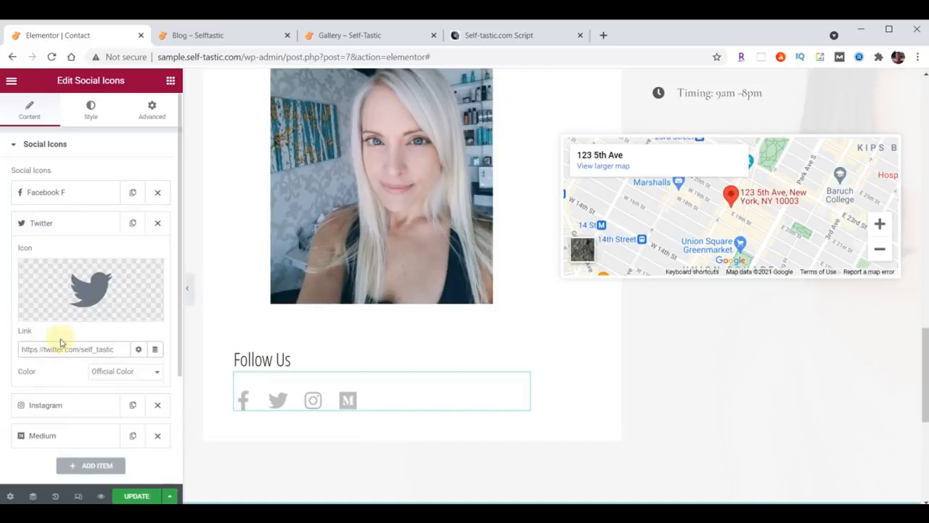
left_click(50, 225)
left_click_drag(52, 222, 61, 201)
Link the Instagram icon to the site's Instagram profile
left_click(58, 256)
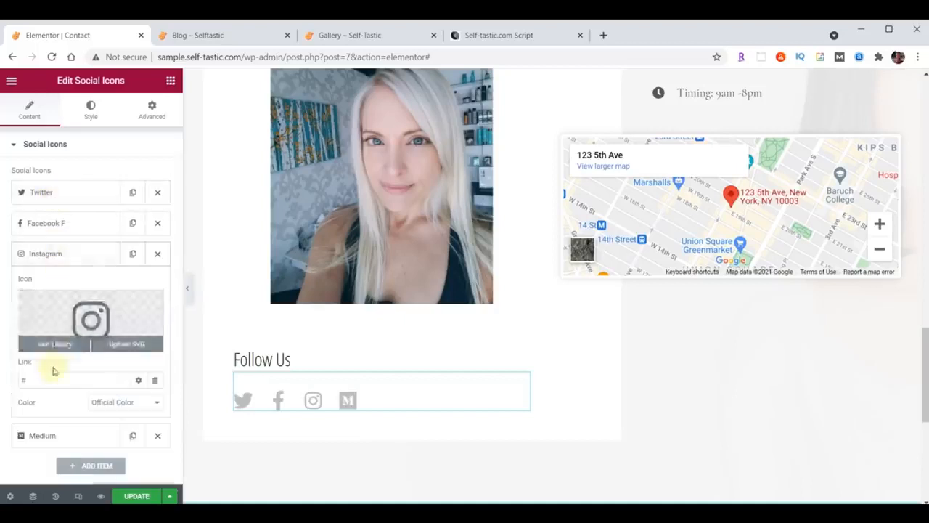
left_click(21, 378)
type("https://instagram.com/self_tastic/")
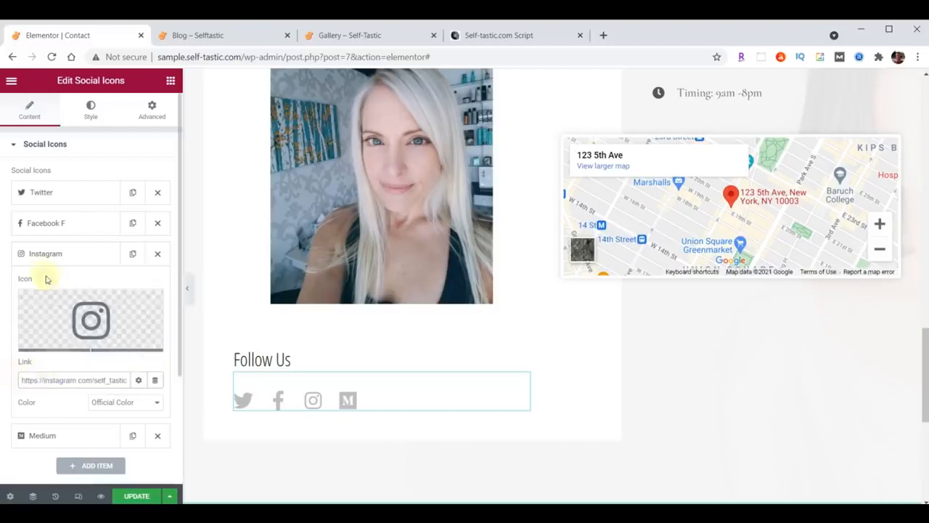
left_click(43, 254)
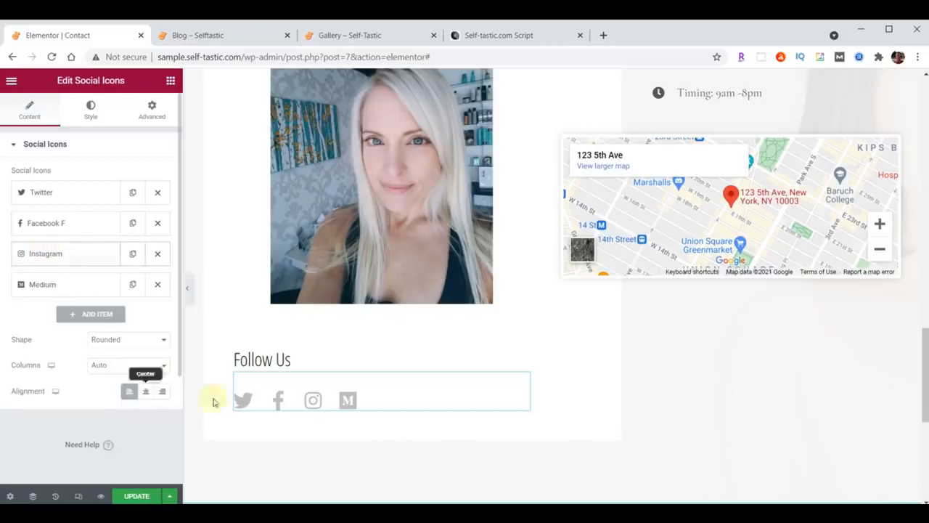
scroll(825, 358, "up", 5)
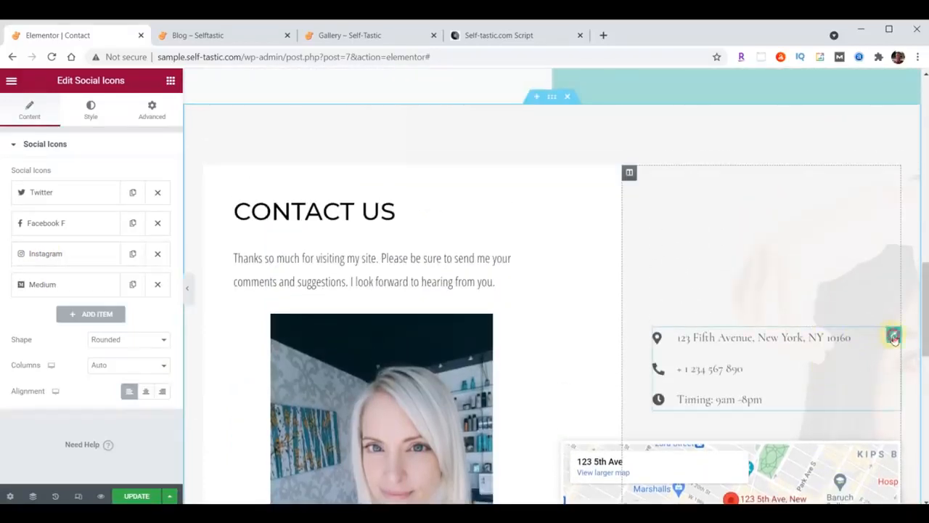
Replace the icon list's street address and phone number with the new ones
left_click(894, 337)
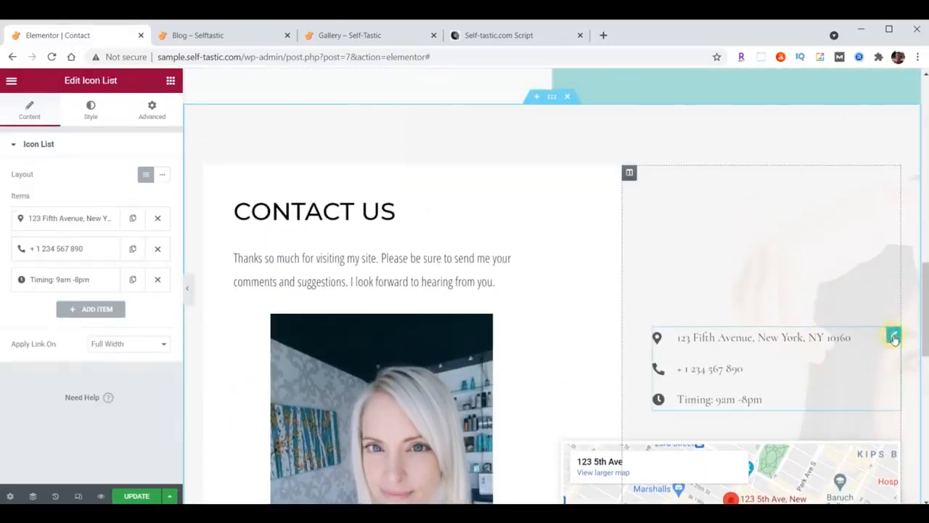
left_click(78, 223)
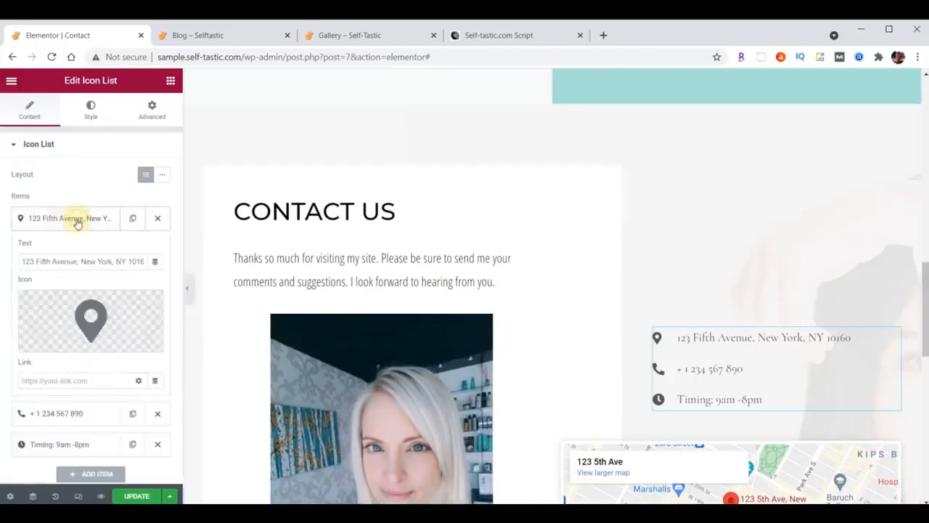
left_click_drag(20, 262, 194, 259)
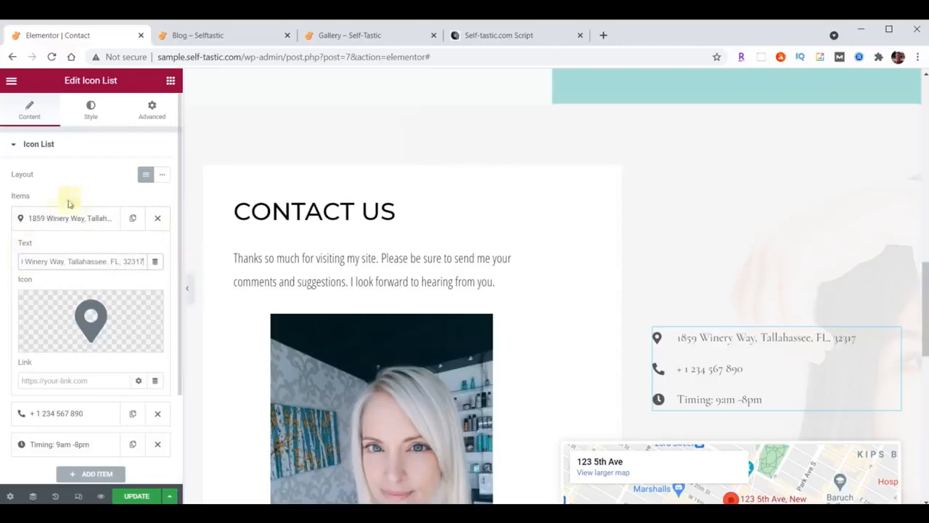
left_click(54, 217)
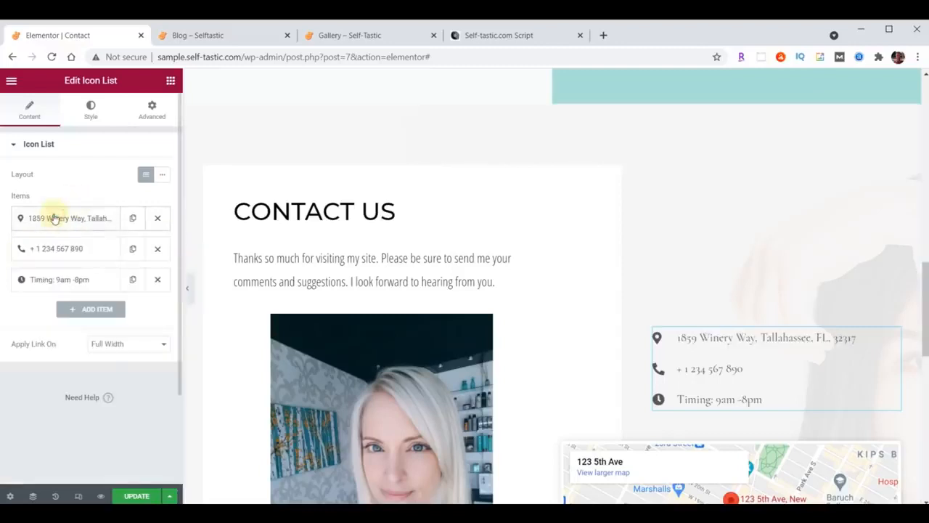
left_click(55, 254)
left_click_drag(42, 289, 95, 289)
key("ctrl+v")
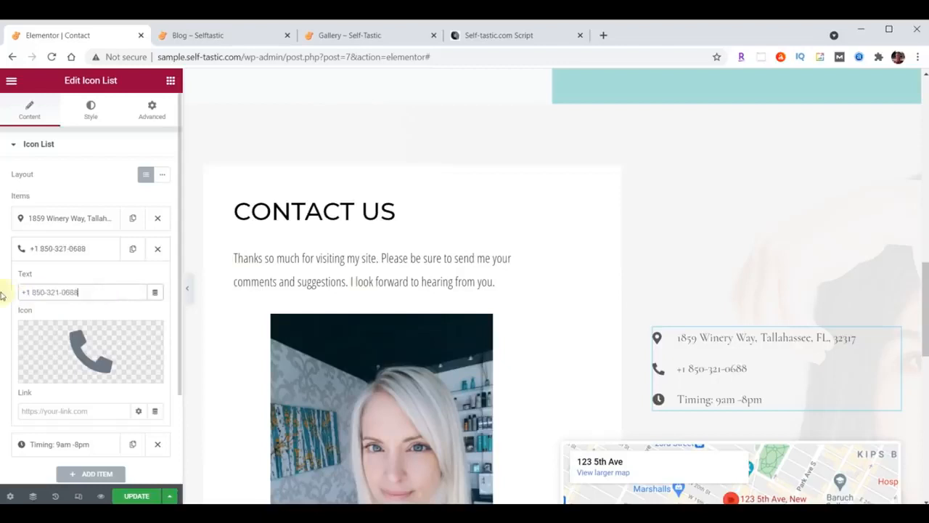
left_click(75, 254)
Change the hours item to 'Hours 9am-5pm, Mon-Fri'
left_click(95, 281)
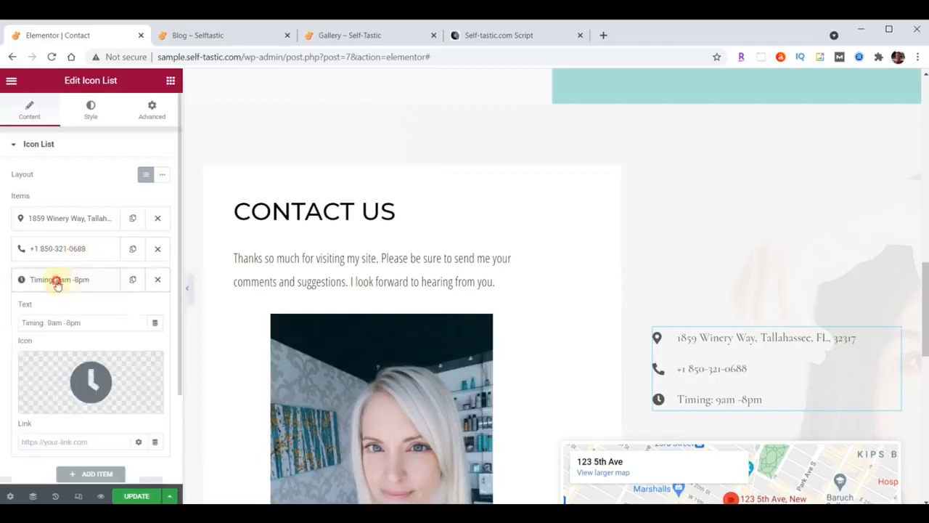
triple_click(92, 320)
type("Hours 9am-5pm, Mon-Fri")
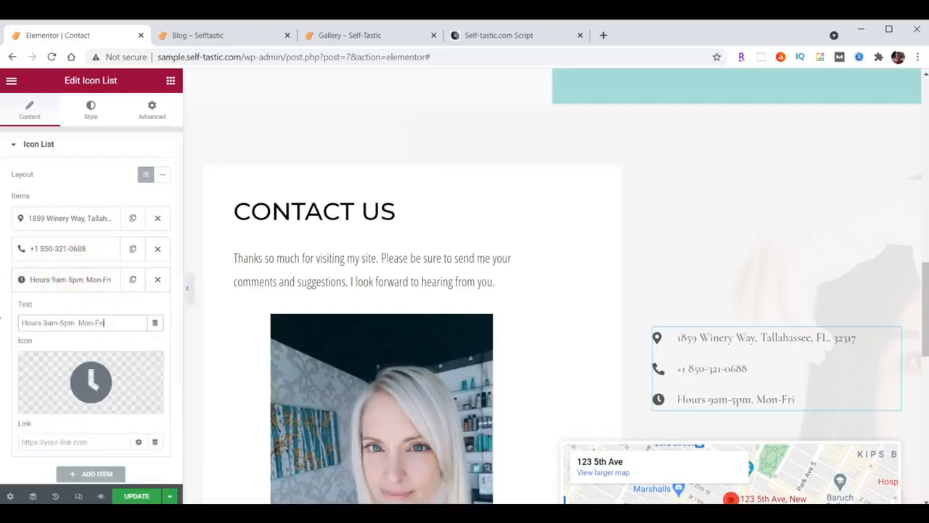
left_click(75, 283)
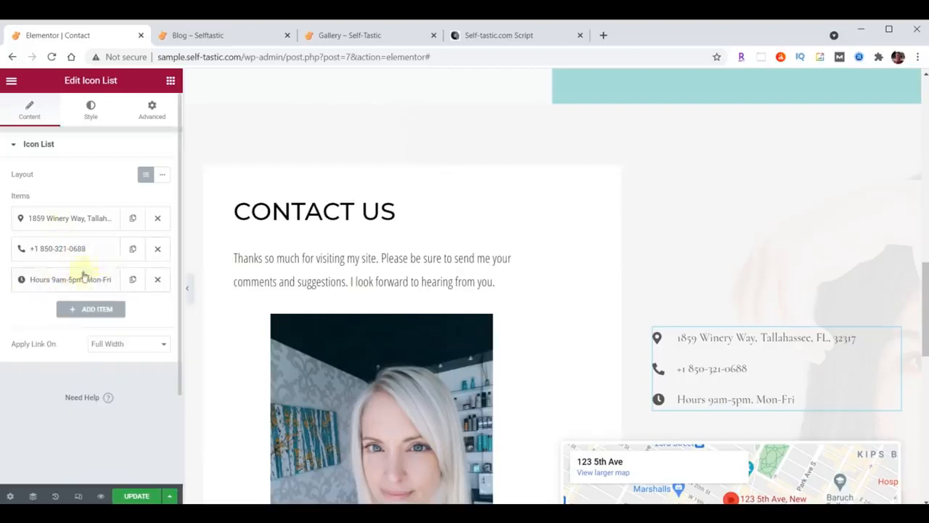
left_click_drag(62, 246, 93, 216)
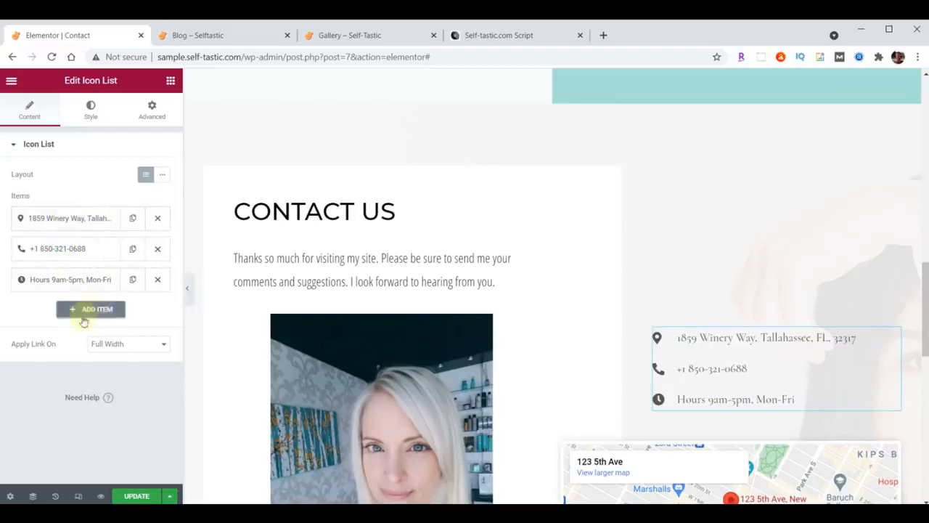
left_click(91, 107)
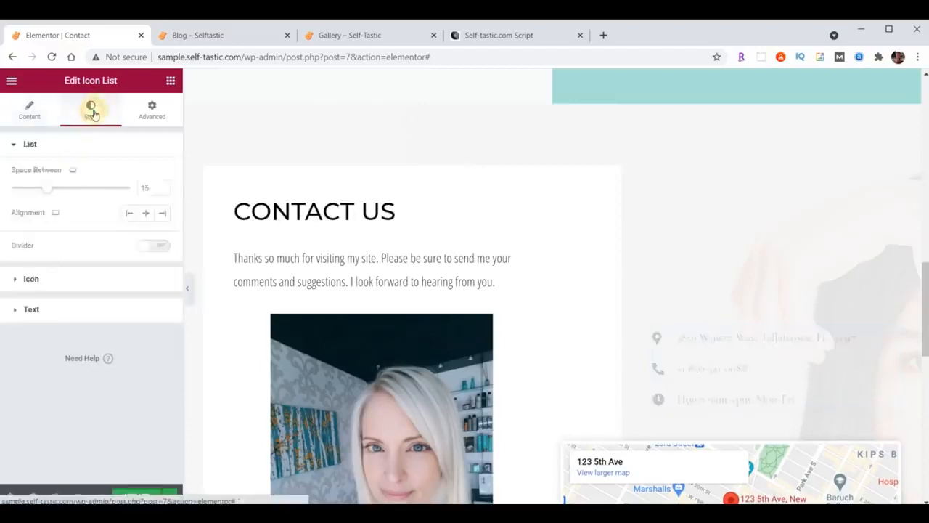
Set the contact list text colour to #222222
left_click(33, 310)
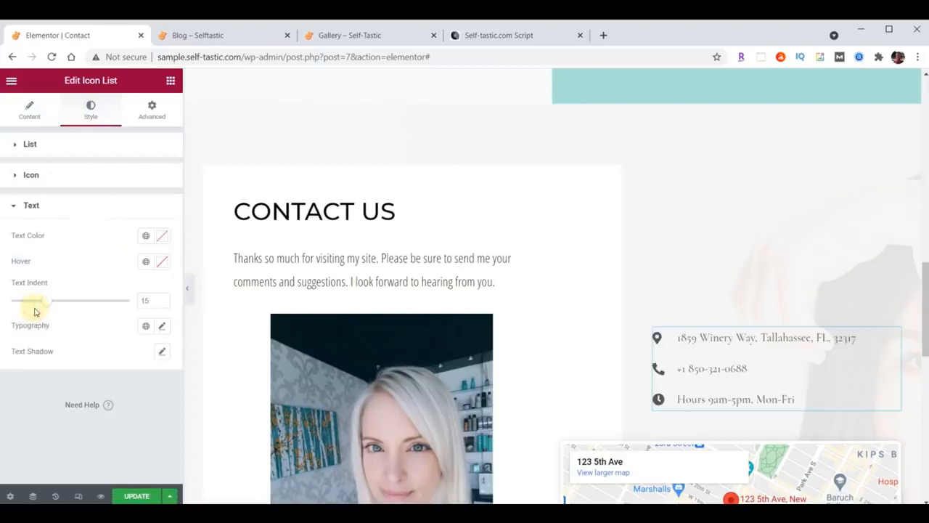
left_click(164, 236)
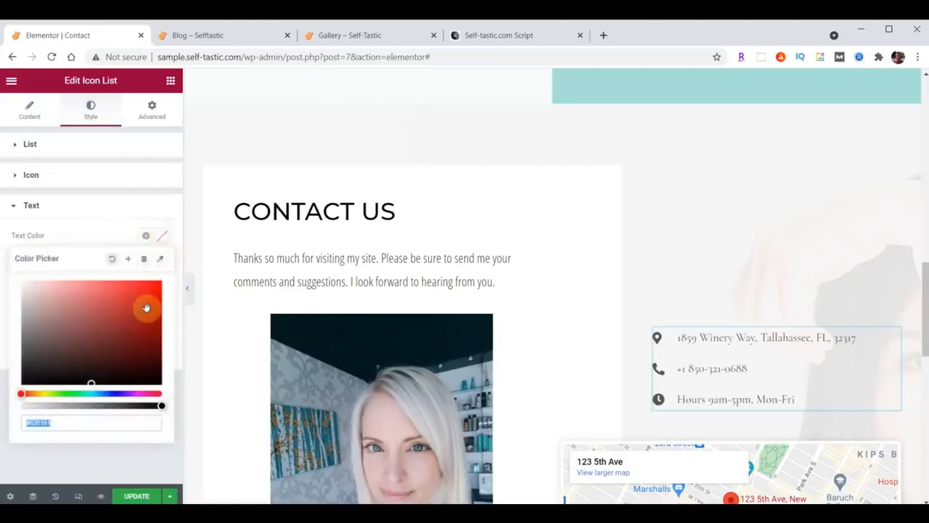
left_click(162, 236)
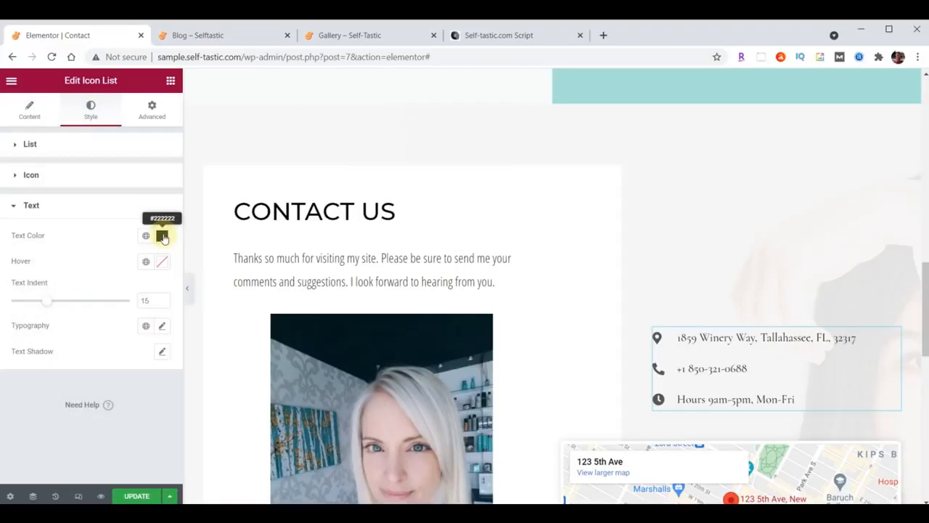
Set the text typography to Open Sans Condensed, size 21, weight 400
left_click(163, 328)
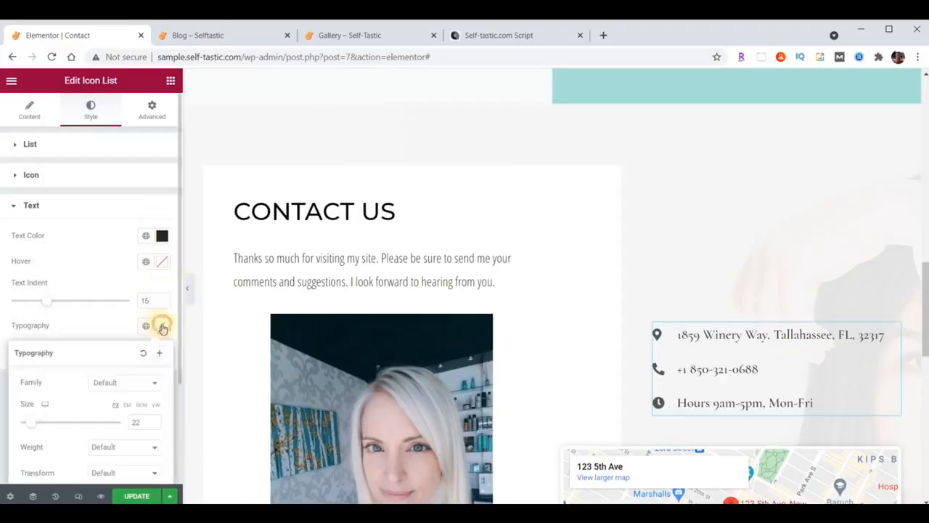
left_click(105, 382)
left_click(125, 242)
type("open")
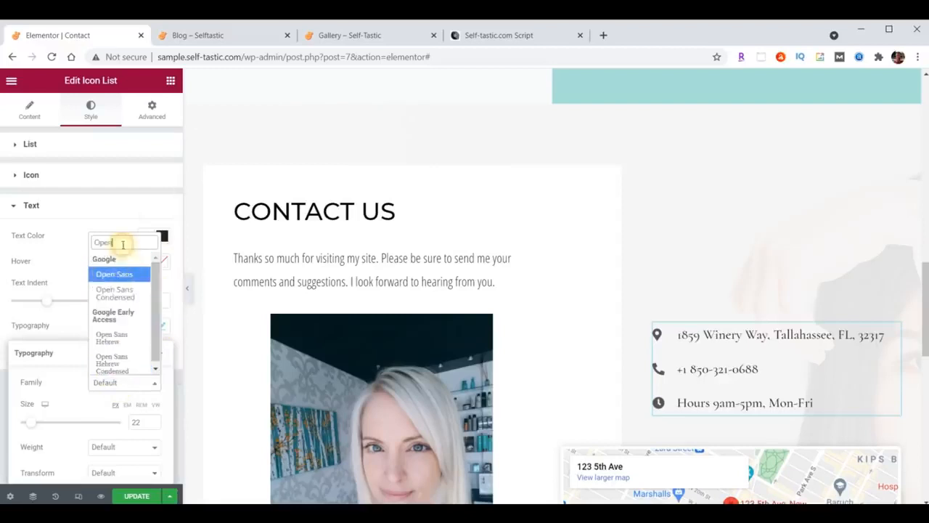
left_click(121, 296)
double_click(137, 423)
type("21")
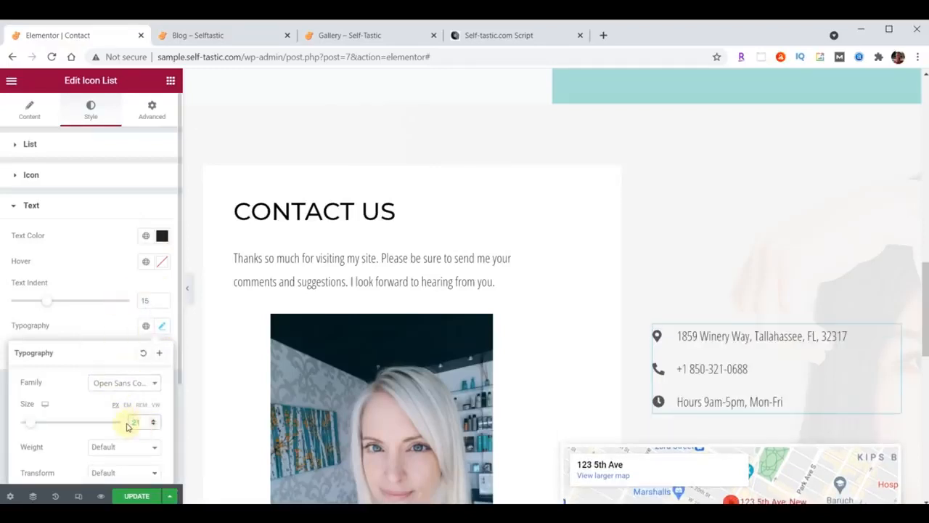
left_click(122, 447)
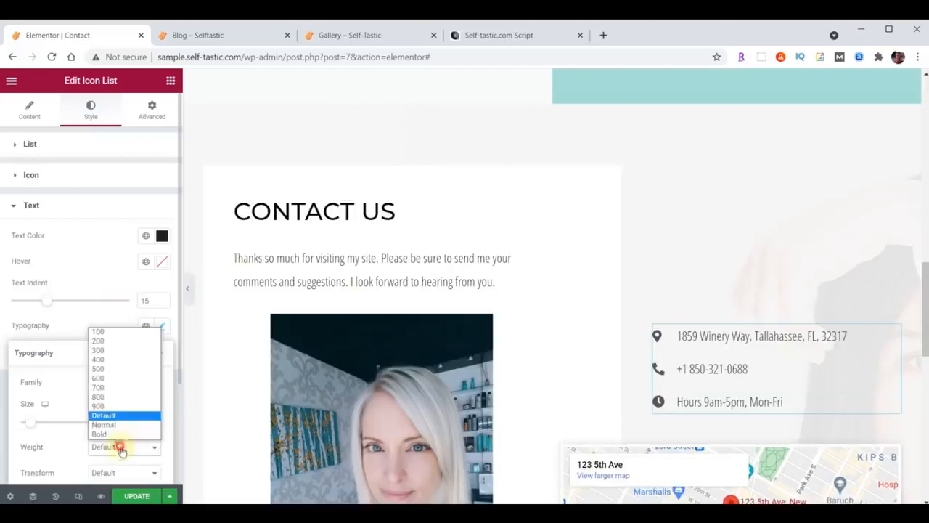
left_click(116, 359)
scroll(784, 245, "down", 3)
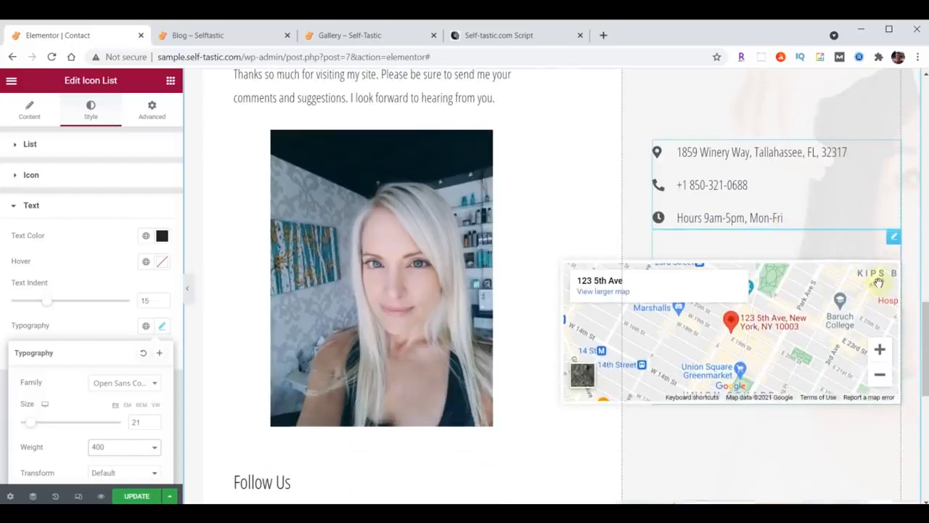
Set the Google Map location to the new address, height 500, and update the page
left_click(894, 238)
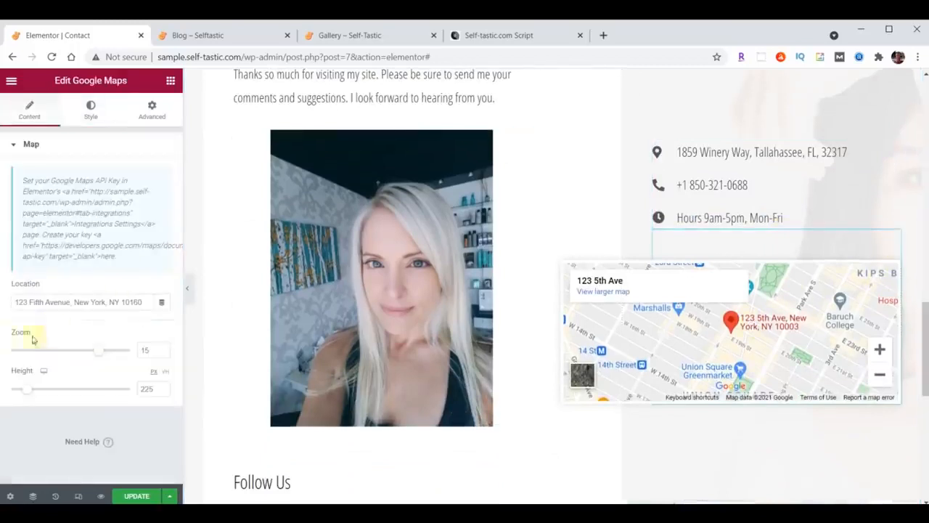
left_click_drag(22, 300, 166, 297)
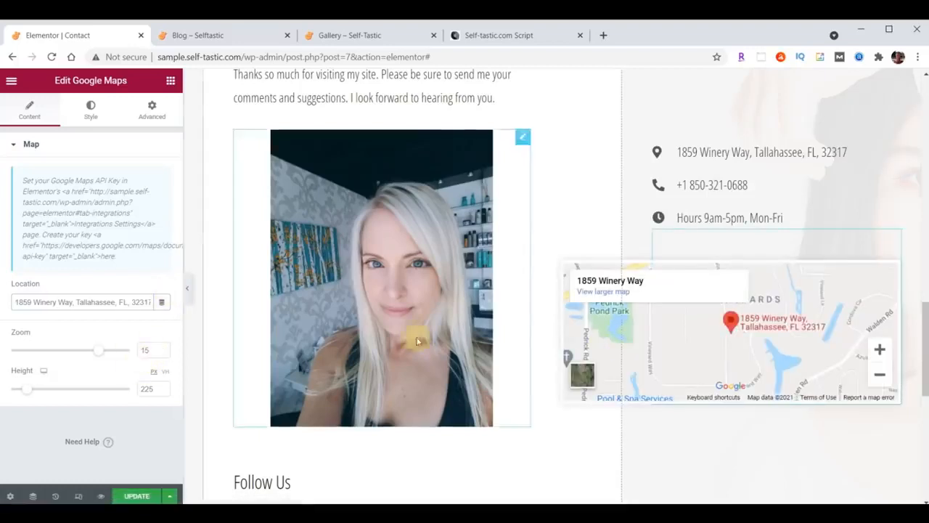
scroll(724, 340, "down", 2)
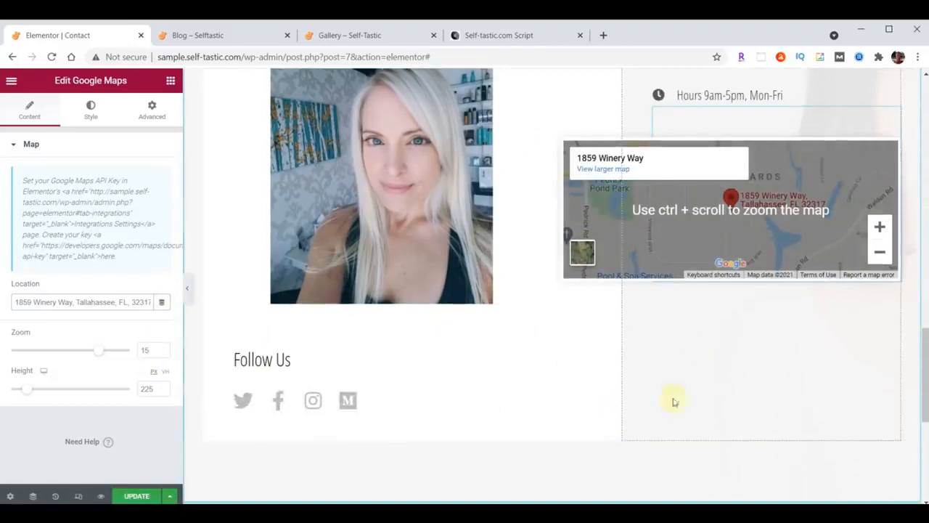
double_click(146, 389)
type("500")
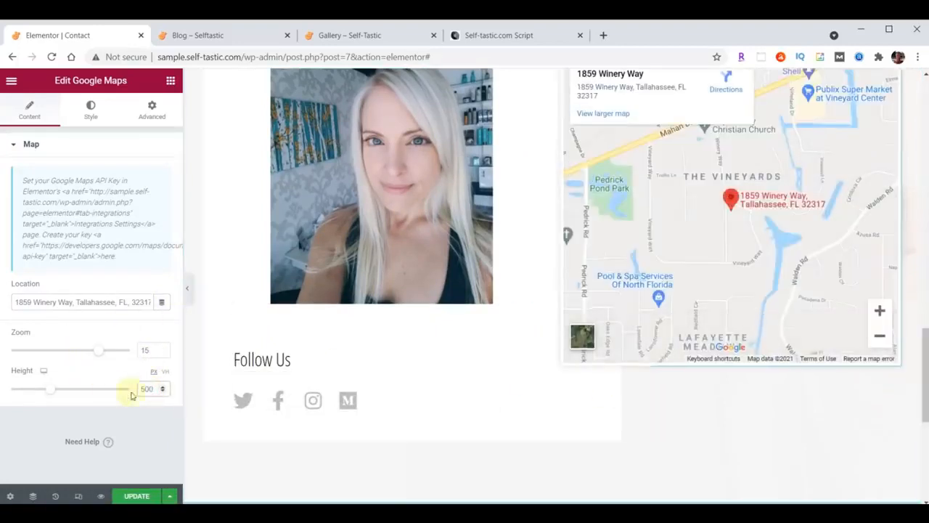
scroll(618, 428, "up", 2)
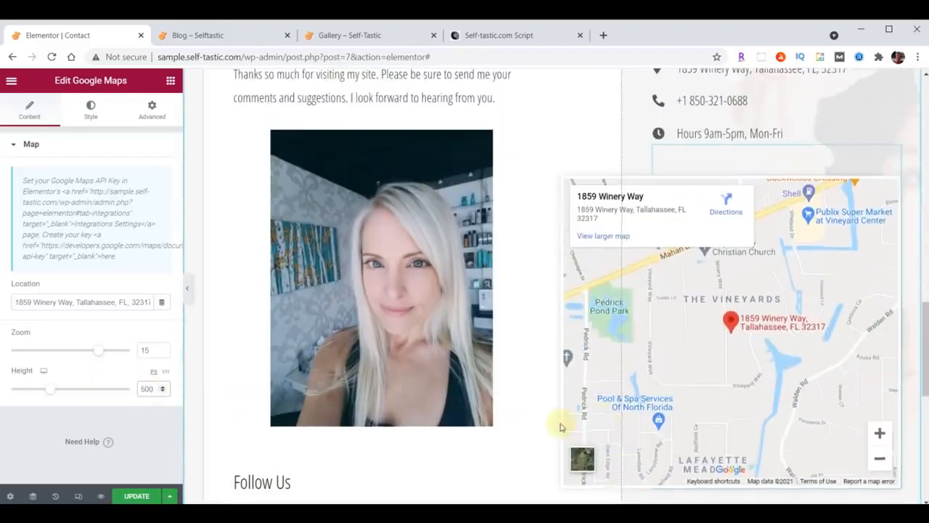
scroll(560, 427, "down", 3)
left_click(127, 497)
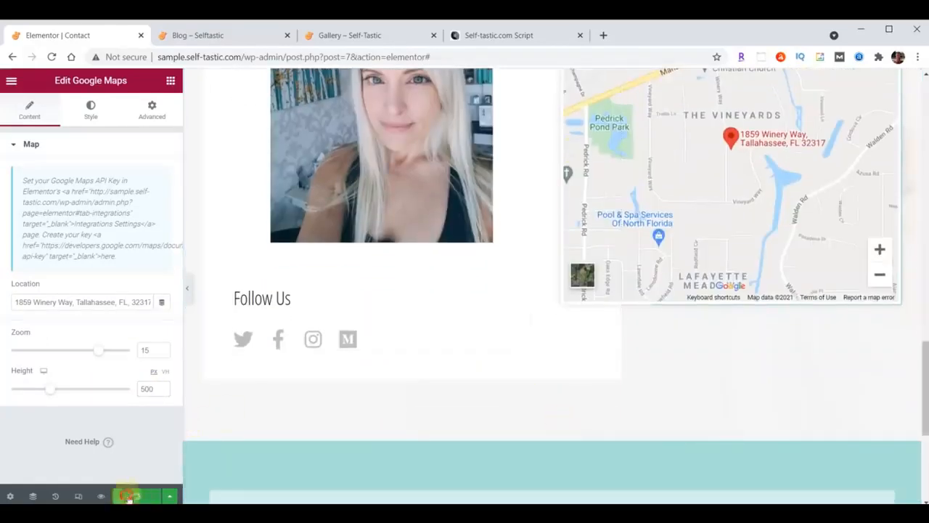
Scroll through the live Contact page's form and map, then return to the Elementor editor
left_click(215, 38)
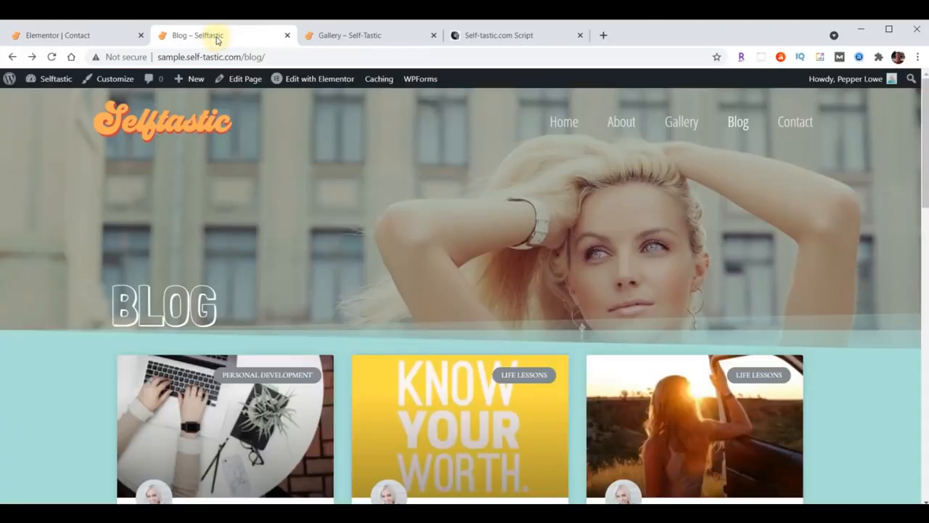
left_click(795, 122)
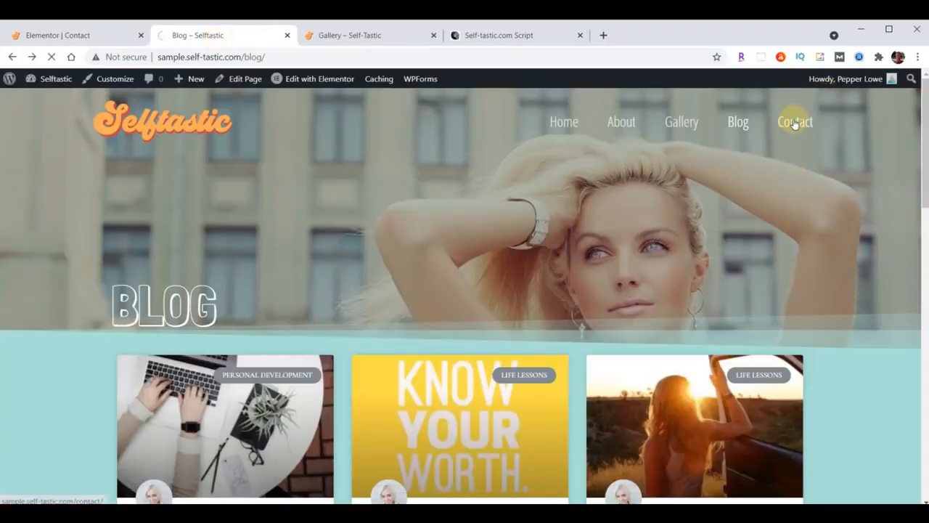
scroll(723, 225, "down", 1)
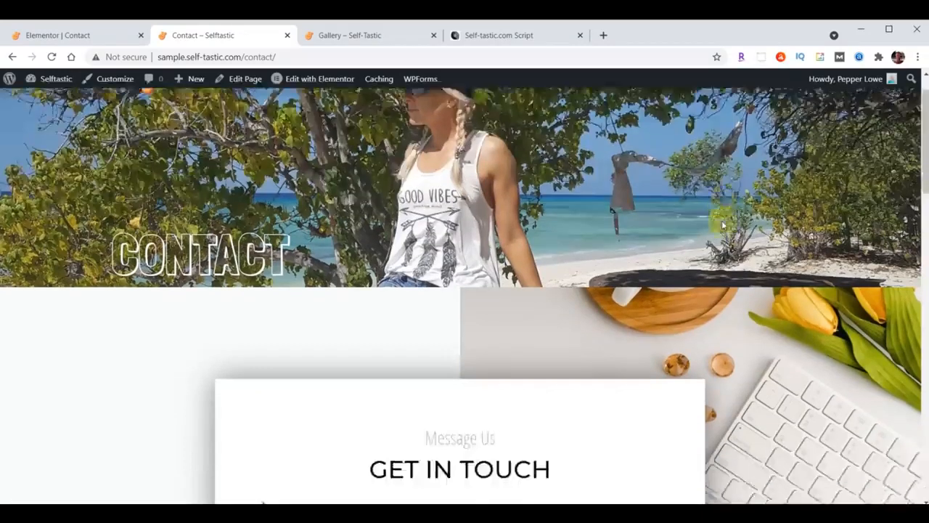
scroll(723, 225, "down", 10)
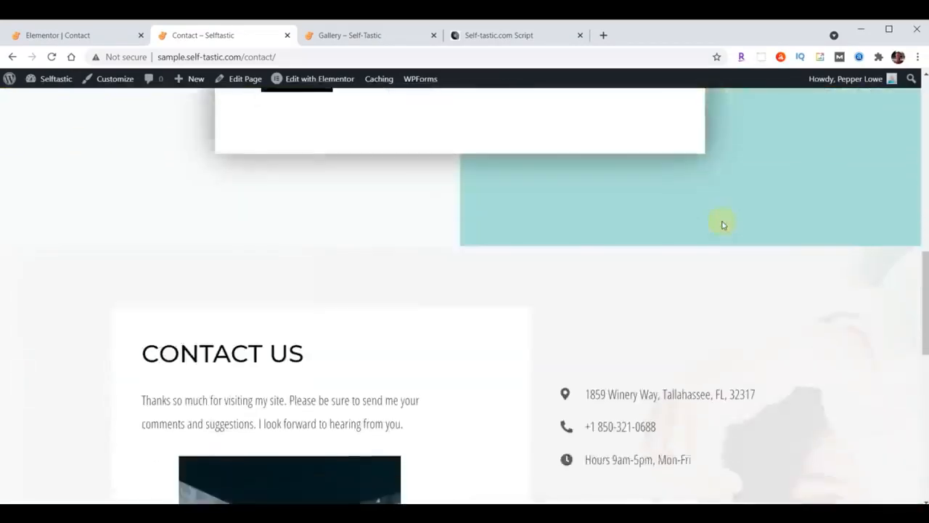
scroll(722, 225, "down", 8)
scroll(690, 341, "up", 15)
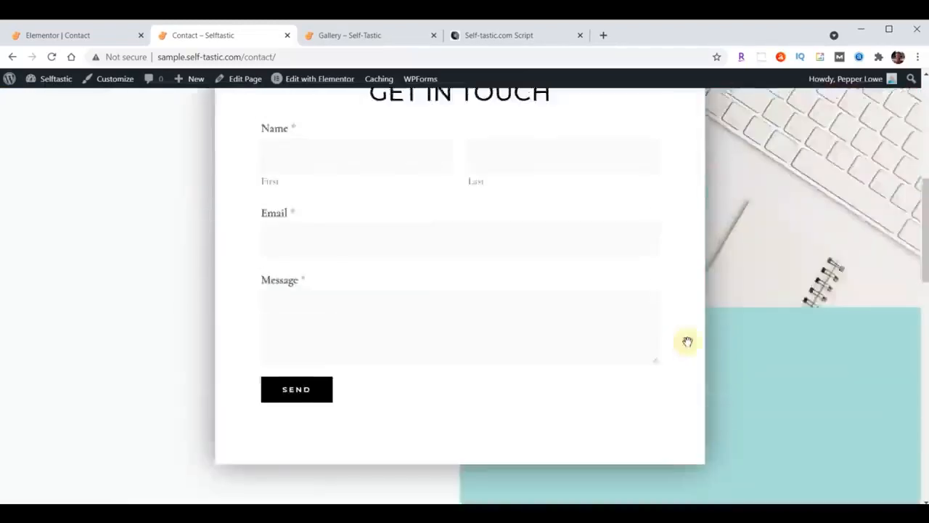
scroll(687, 342, "up", 3)
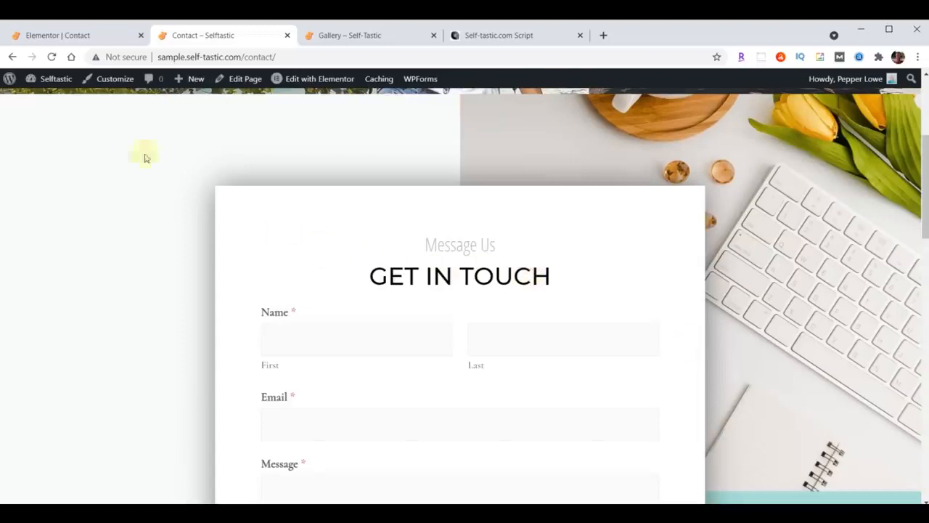
left_click(56, 35)
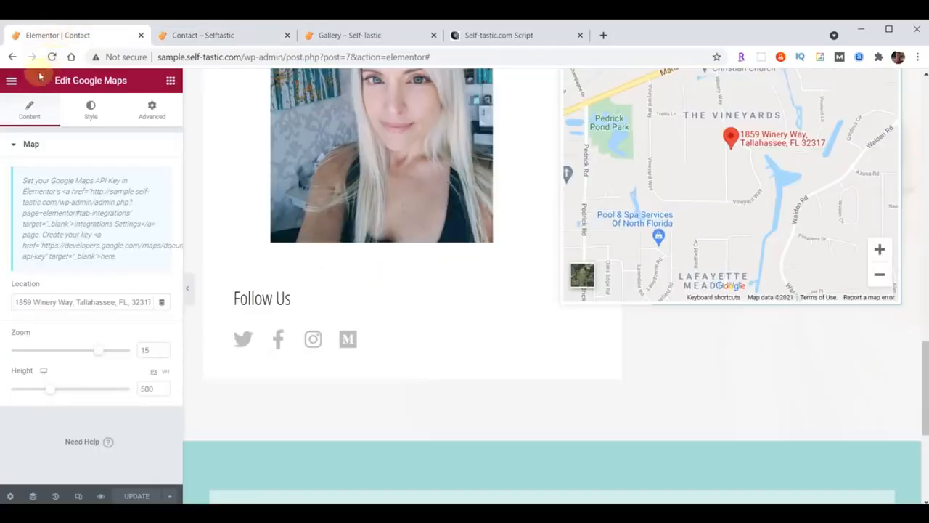
Exit Elementor to the dashboard and open the Contact Form in WPForms
left_click(11, 80)
left_click(76, 295)
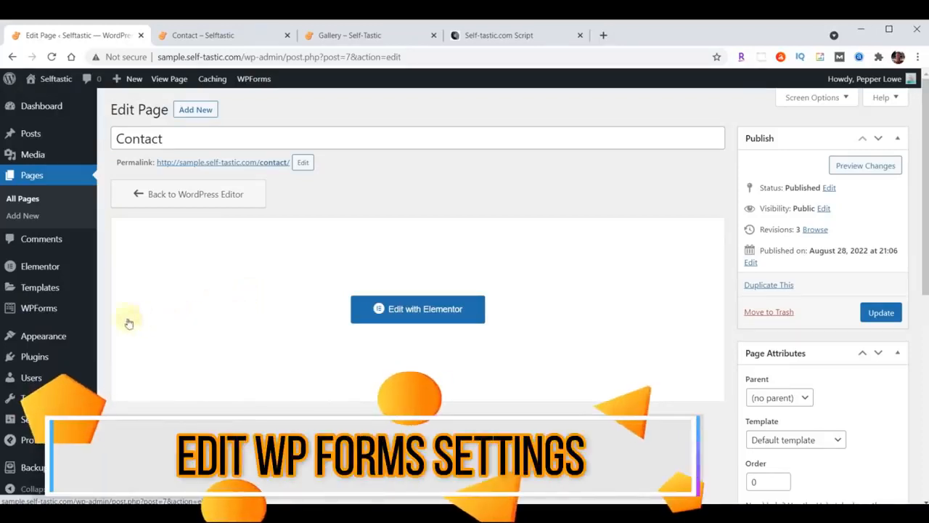
left_click(36, 314)
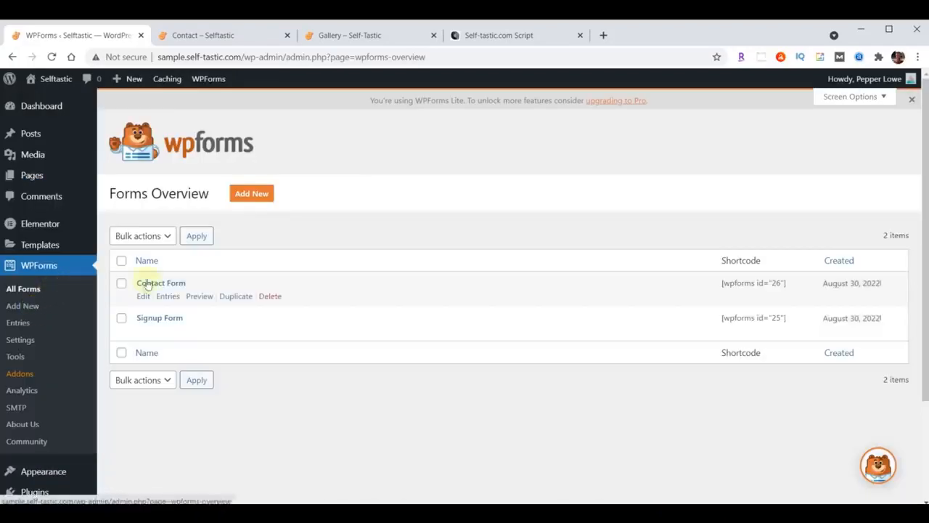
left_click(160, 286)
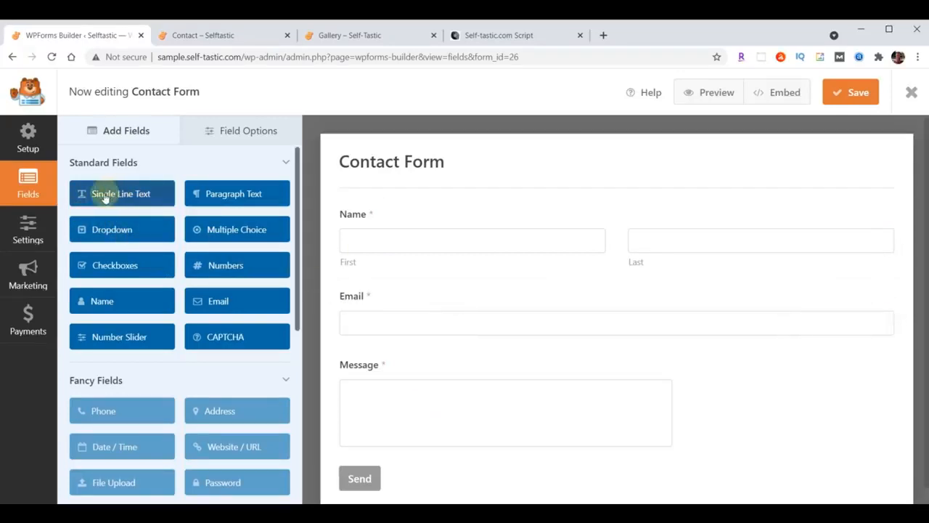
Insert a single-line text field labelled Subject, Large size, between Name and Email
left_click_drag(104, 196, 372, 285)
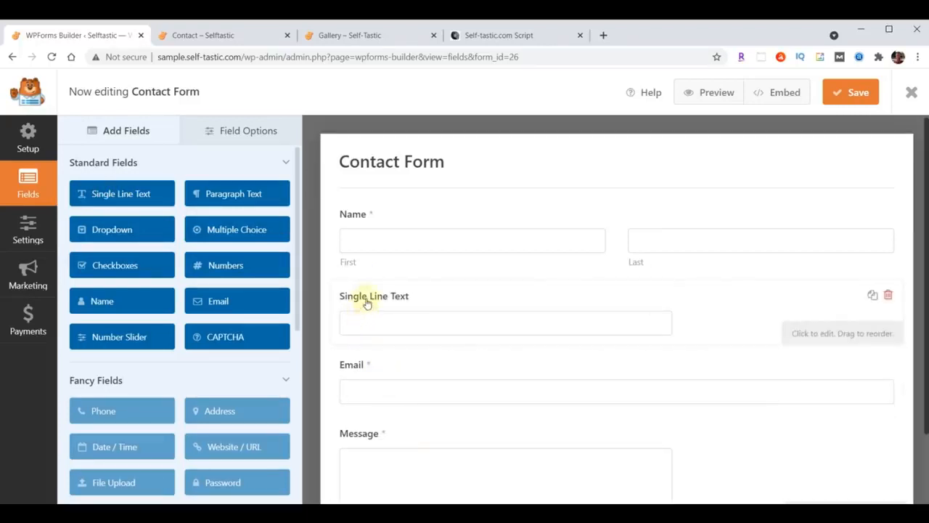
left_click(243, 130)
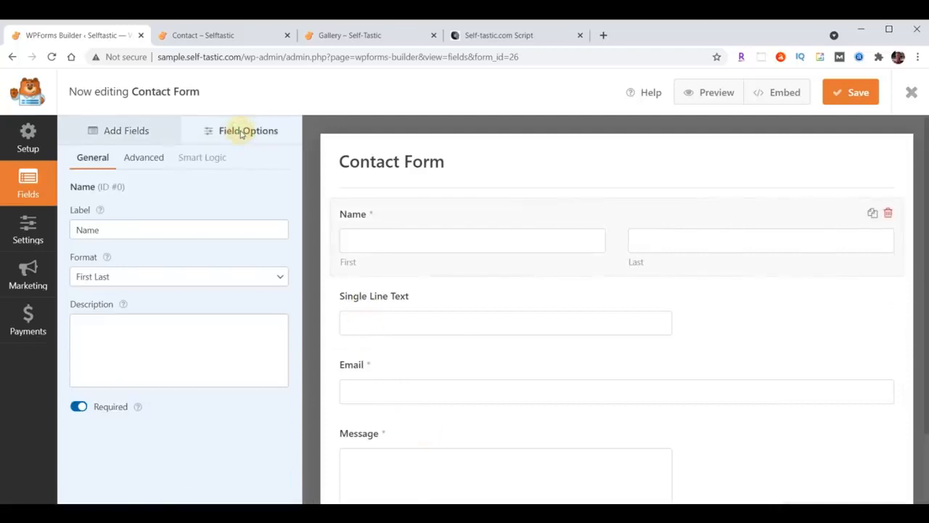
left_click(387, 299)
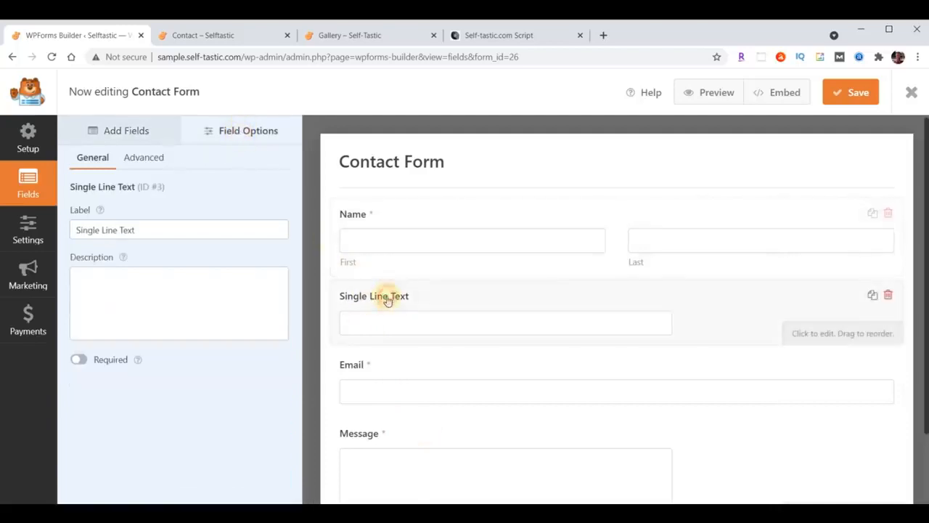
left_click_drag(77, 231, 182, 232)
type("Subject")
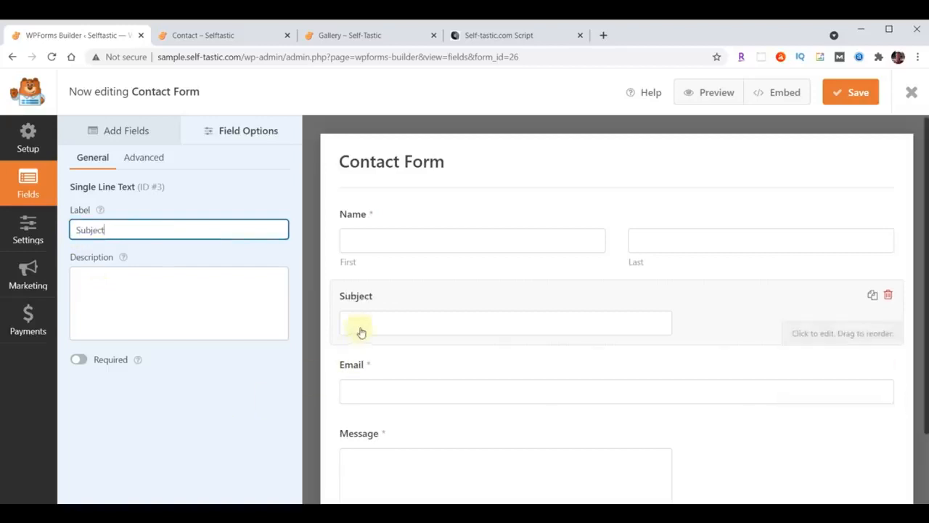
left_click(141, 157)
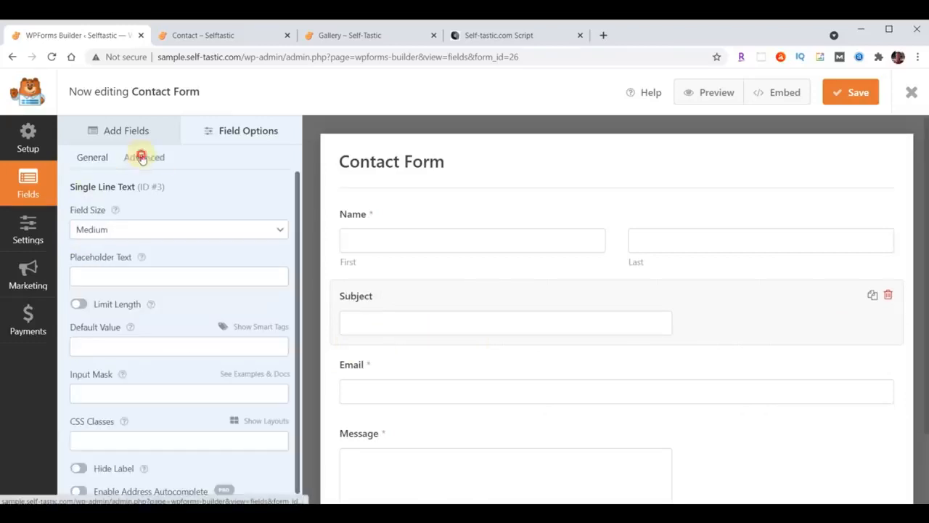
left_click(138, 229)
left_click(132, 268)
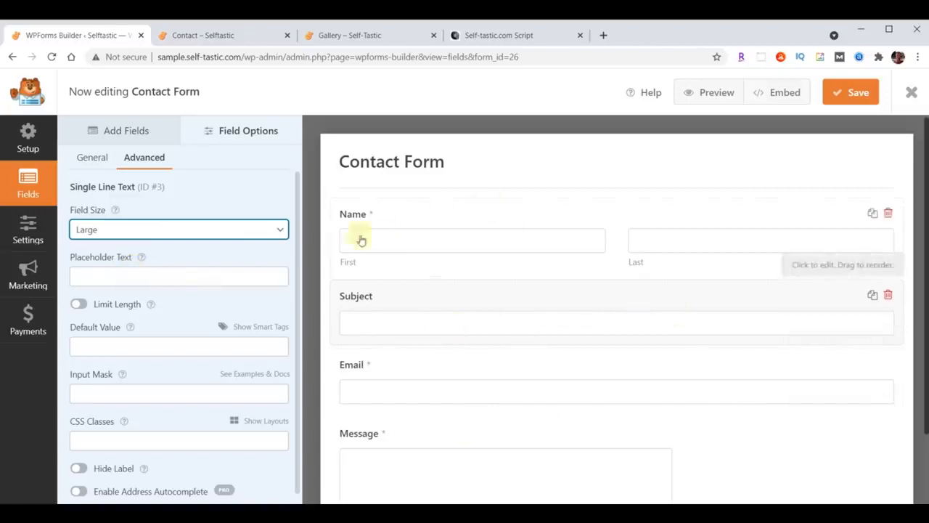
left_click(112, 131)
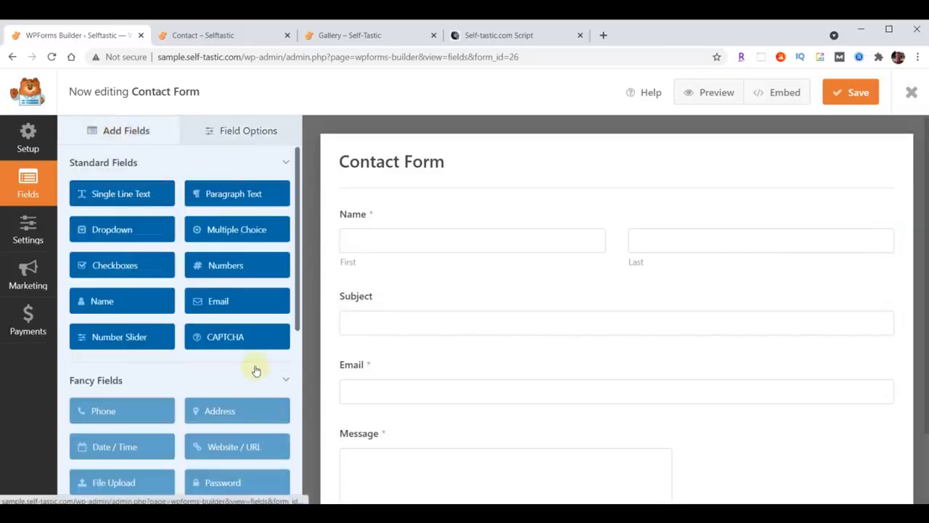
scroll(255, 370, "down", 1)
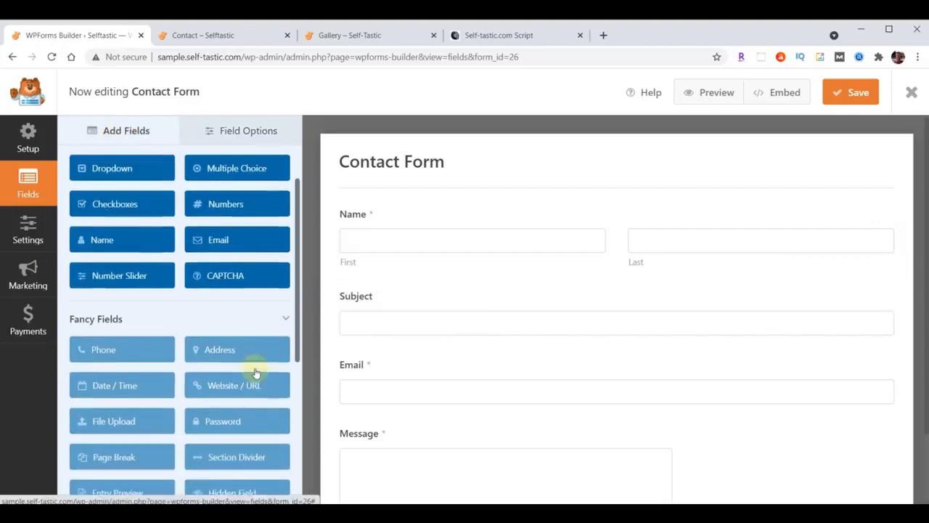
After the Pro-only Phone field is refused, insert a Single Line Text field between Subject and Email
left_click(93, 353)
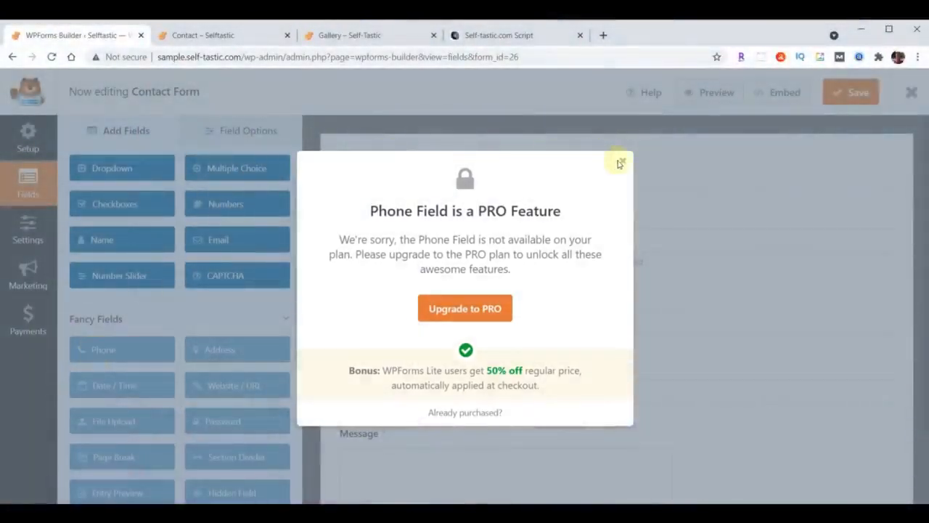
left_click(625, 161)
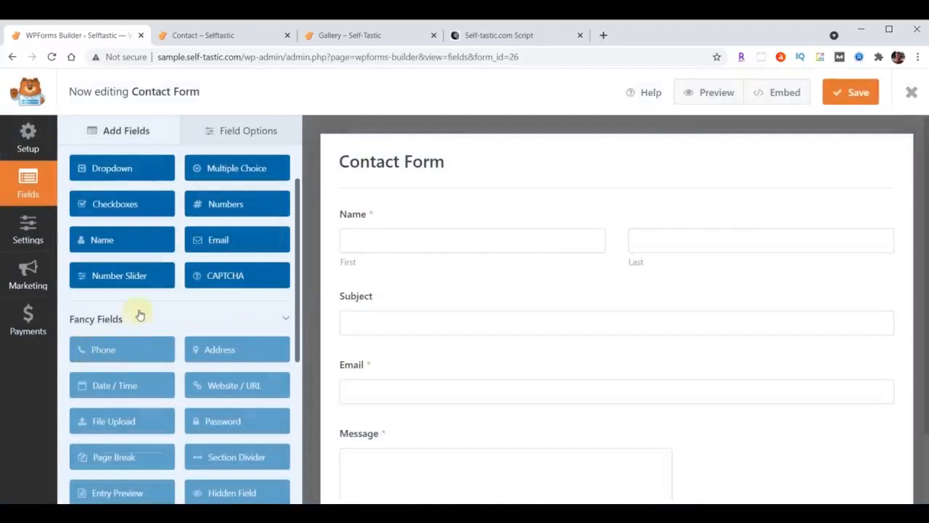
scroll(137, 312, "up", 2)
left_click_drag(119, 193, 397, 362)
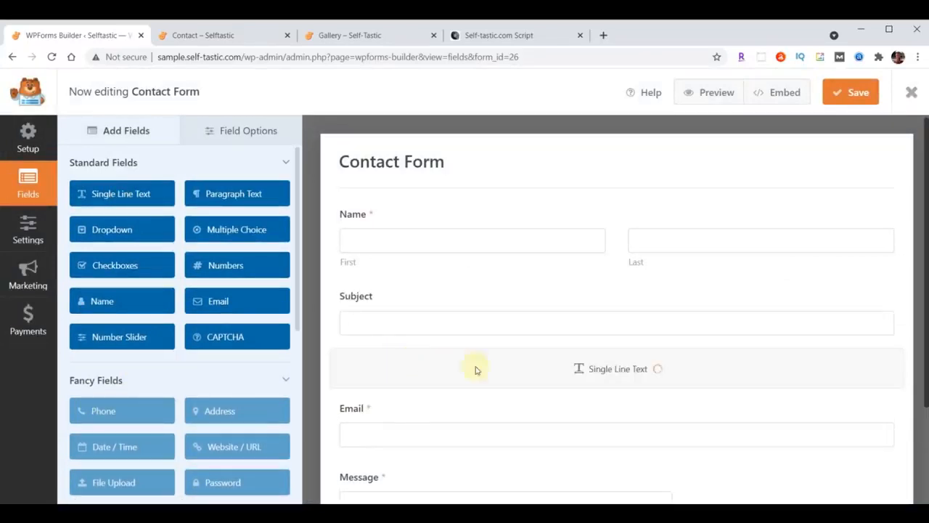
Rename the new text field's label to Phone
left_click(258, 131)
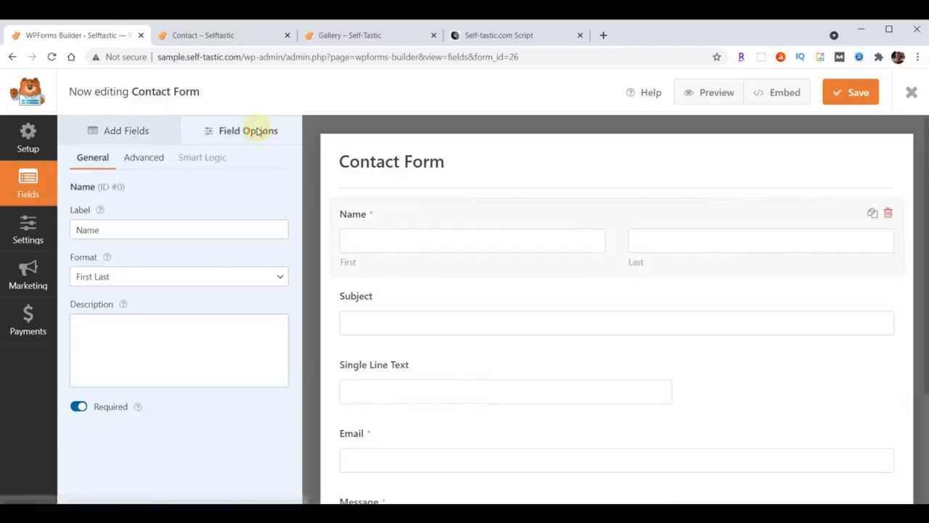
left_click(387, 388)
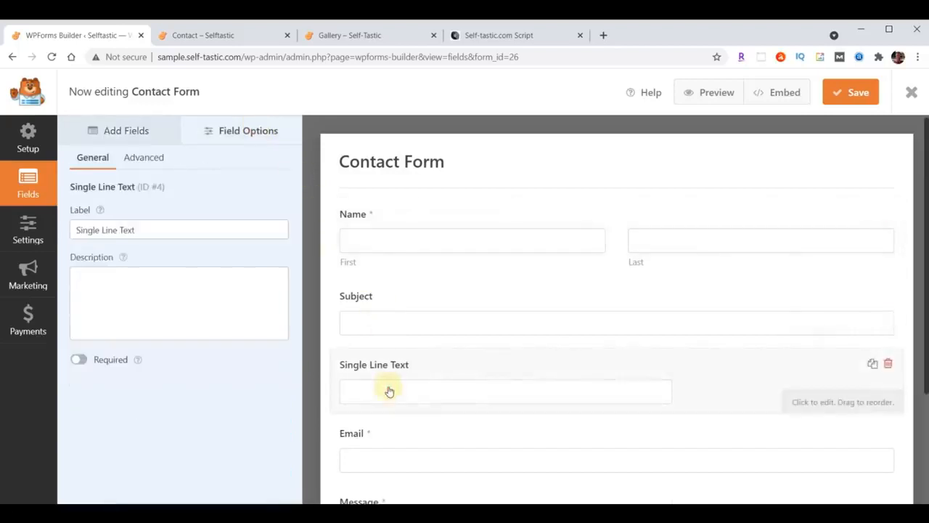
triple_click(140, 230)
type("Phone")
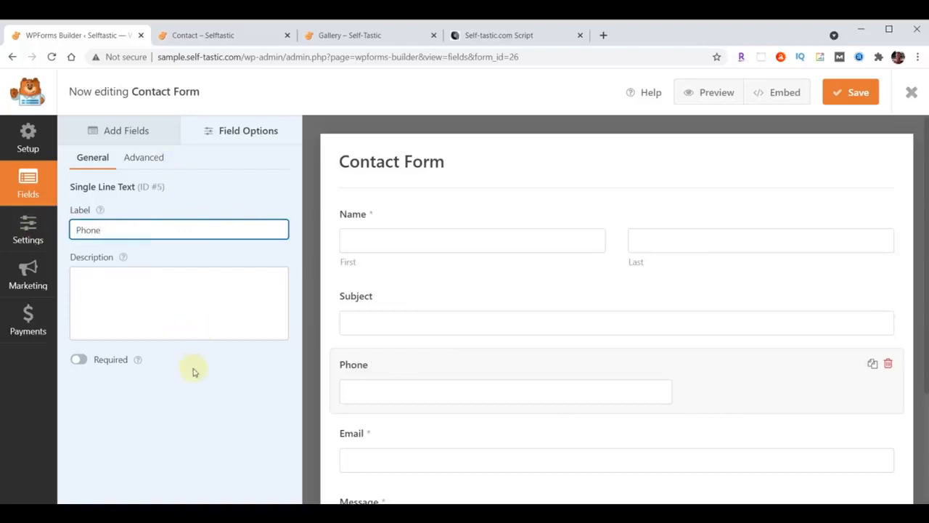
left_click(240, 396)
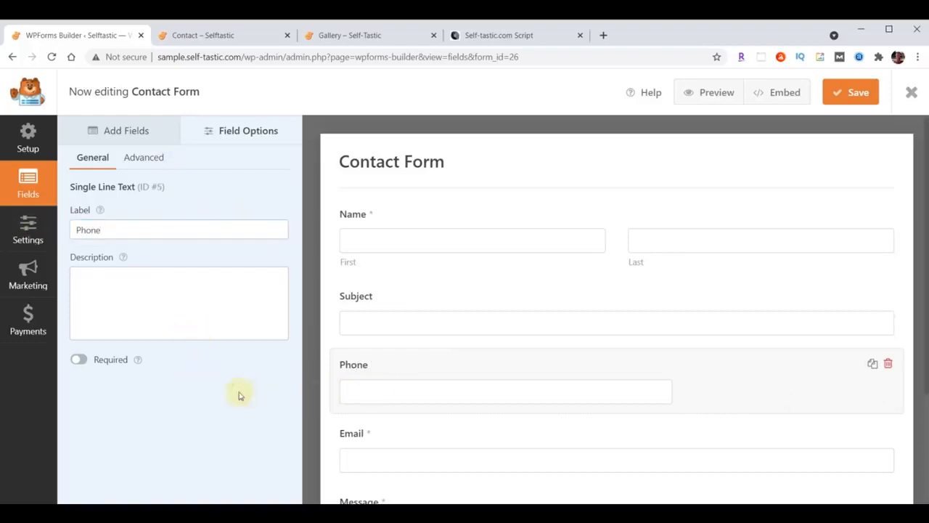
Make the Phone field required and set its Field Size to Large
scroll(441, 407, "down", 1)
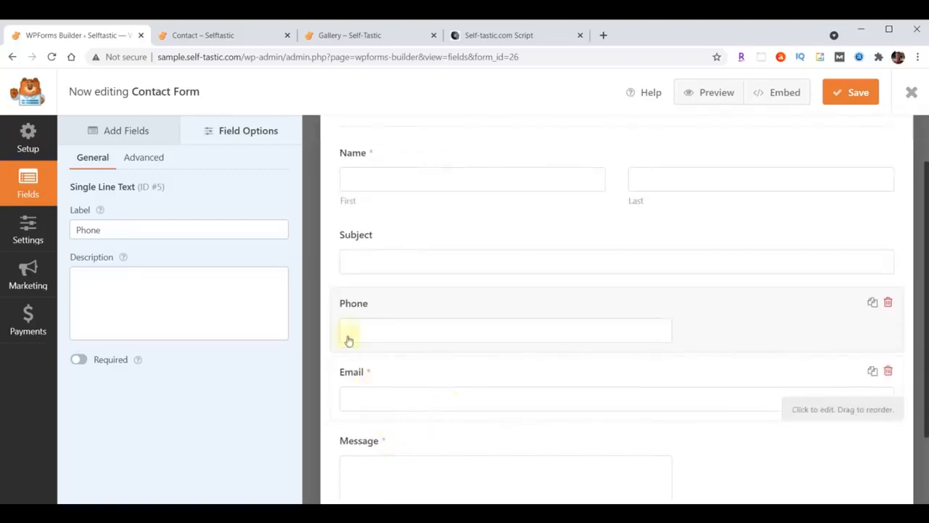
left_click(79, 360)
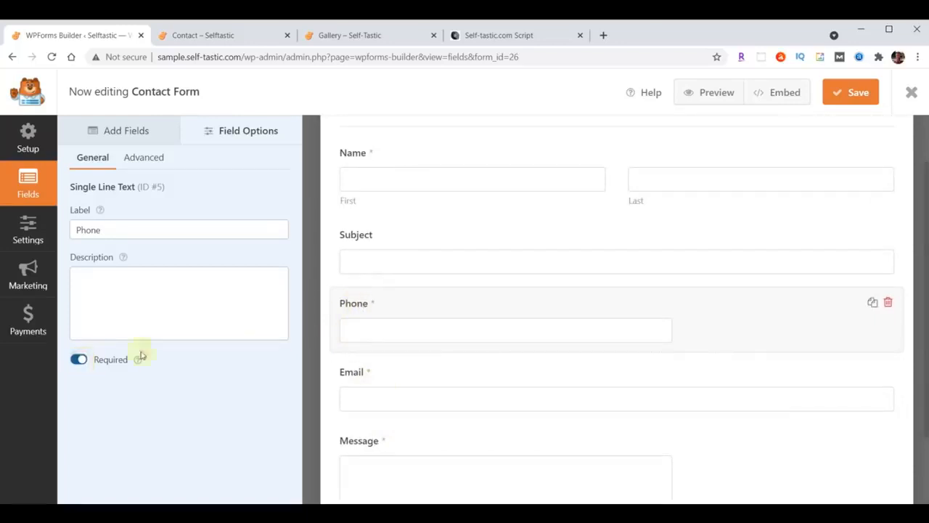
scroll(446, 428, "up", 1)
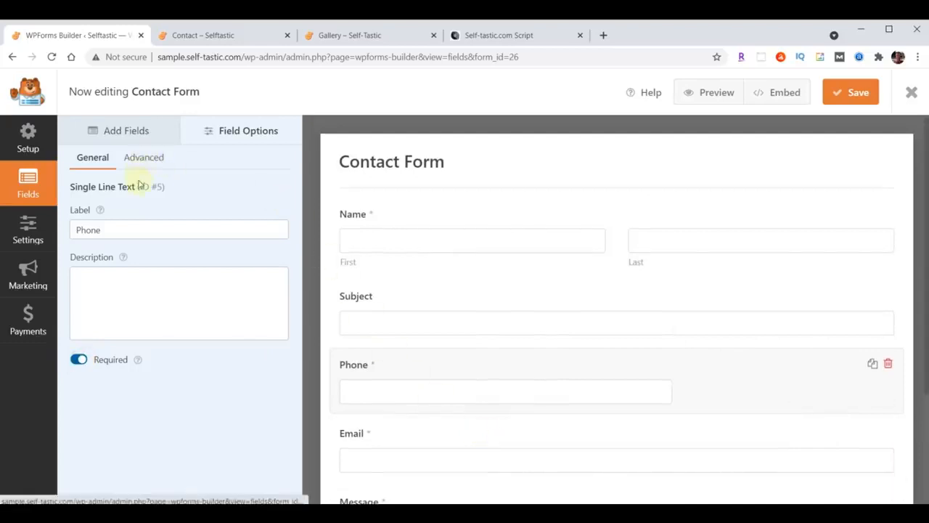
left_click(142, 158)
left_click(182, 229)
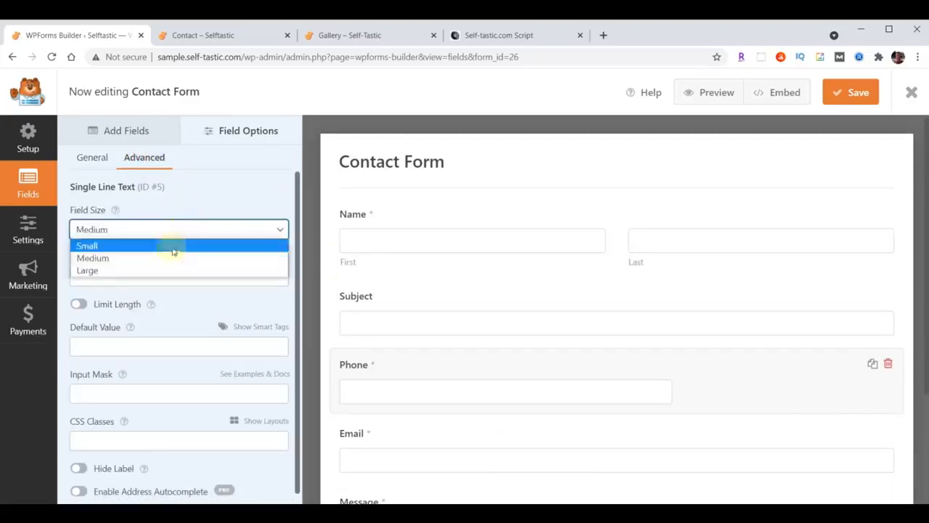
left_click(162, 271)
scroll(632, 336, "down", 2)
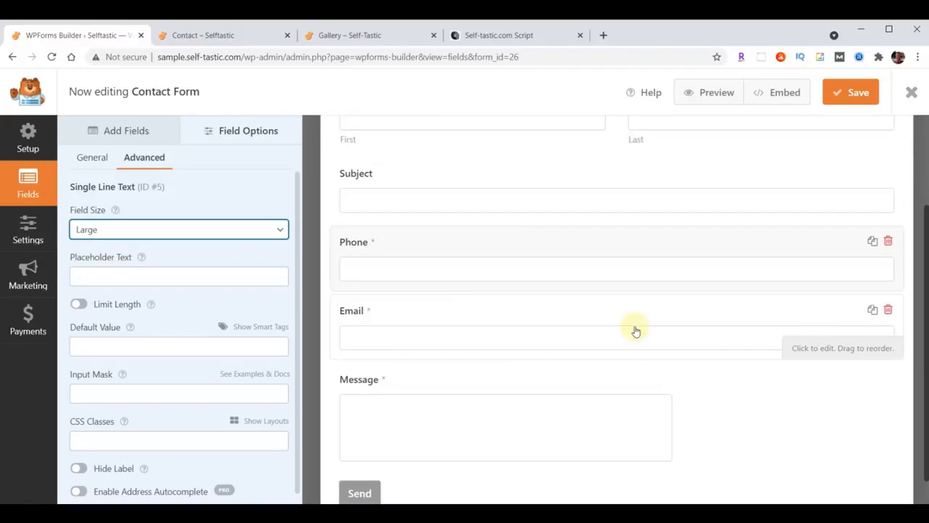
scroll(635, 331, "up", 2)
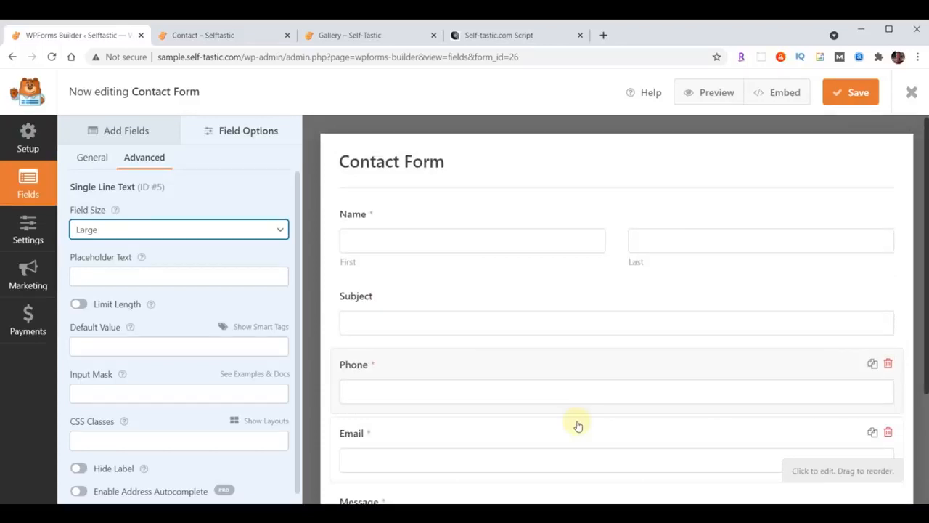
Set the Contact Form's notification Send To Email to the owner's address
left_click(20, 231)
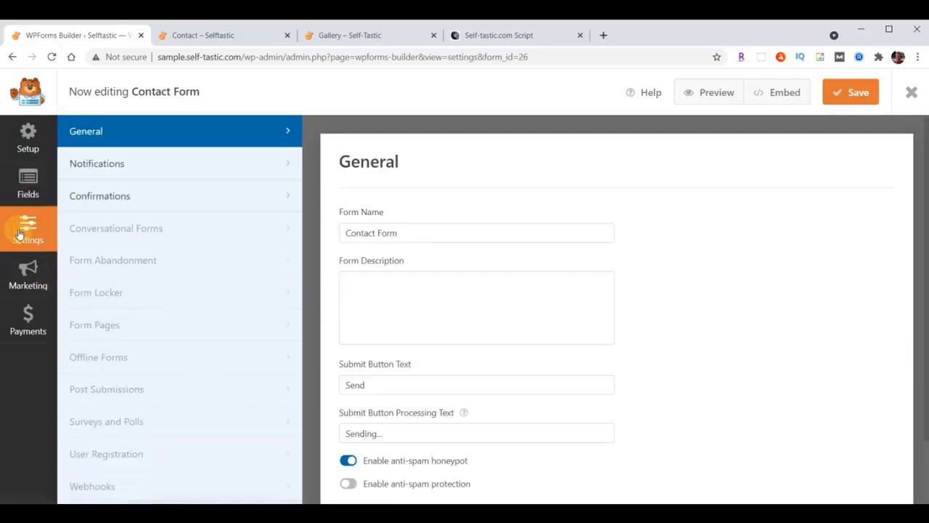
left_click(92, 164)
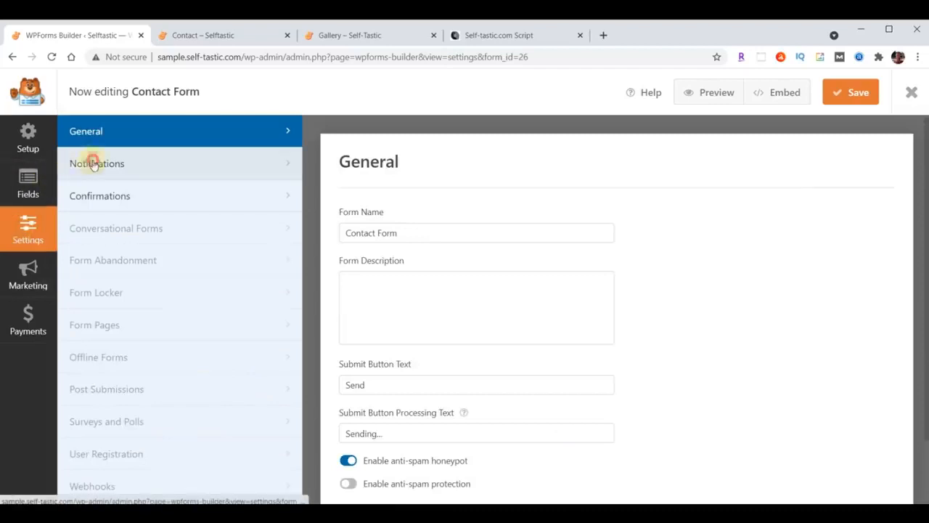
scroll(742, 311, "down", 2)
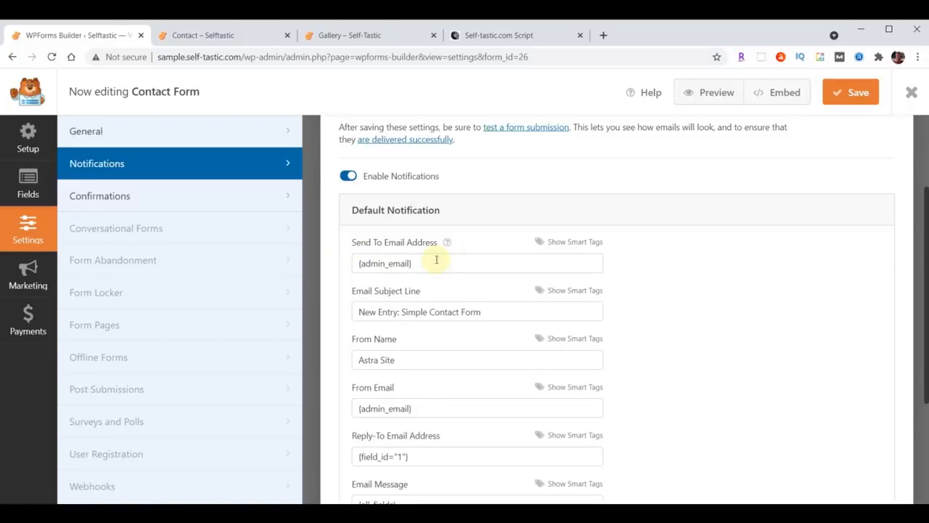
left_click_drag(437, 259, 286, 271)
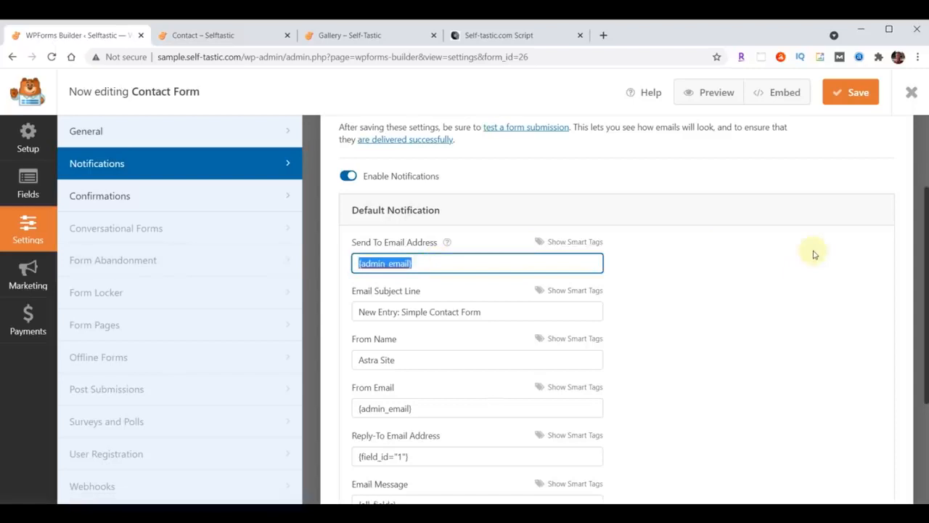
key("ctrl+v")
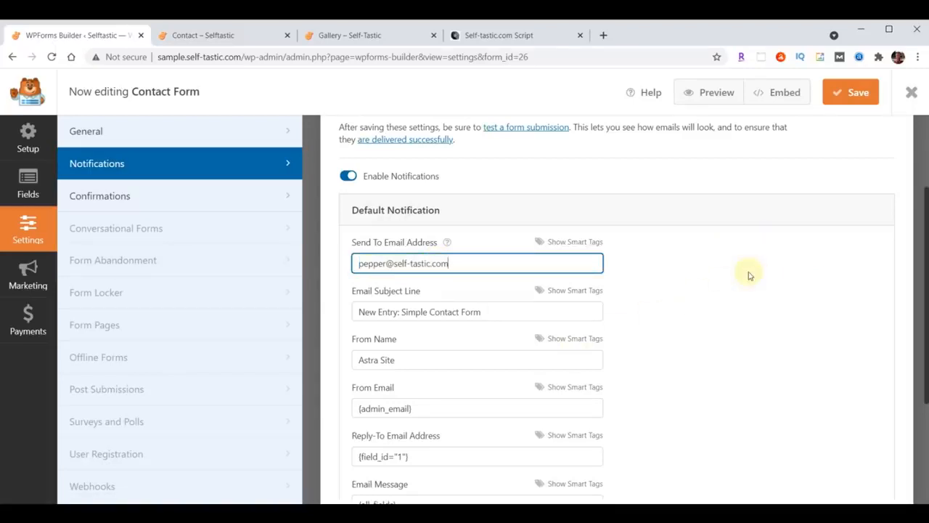
Set subject 'Selftastic - Comments' and From Name 'Self-Tastic.com', then save and close the builder
left_click_drag(363, 314, 520, 312)
type("Selftastic - Comments")
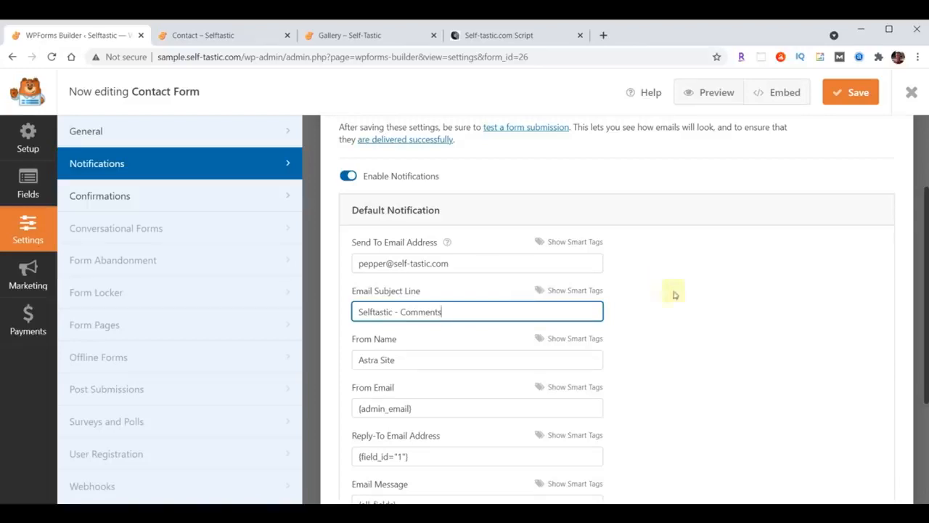
left_click_drag(357, 361, 796, 348)
type("Self-Tastic.com")
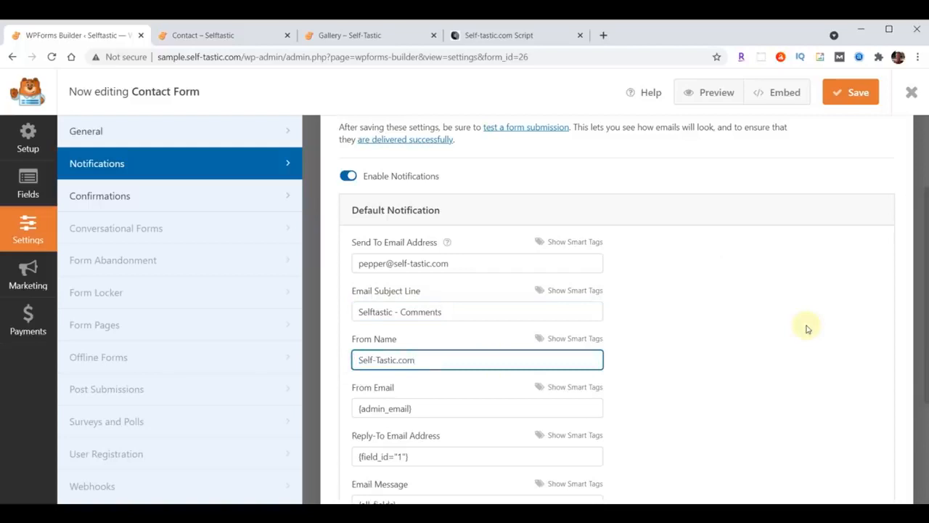
left_click(854, 95)
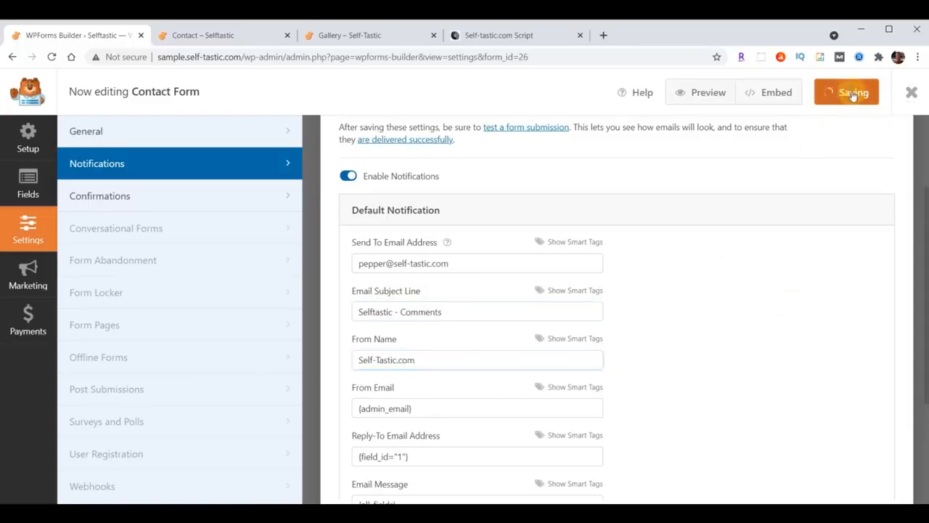
left_click(912, 94)
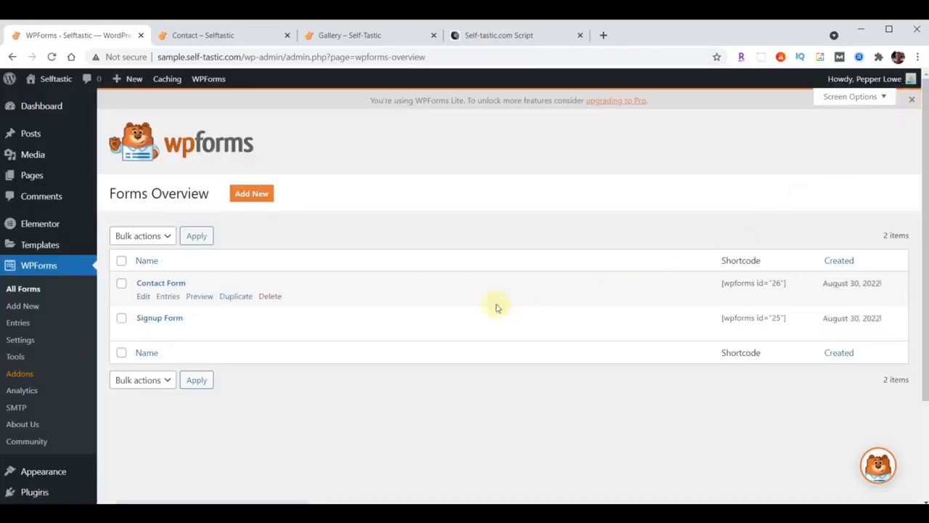
Set the Signup Form's notification Send To Email to the owner's address
left_click(151, 319)
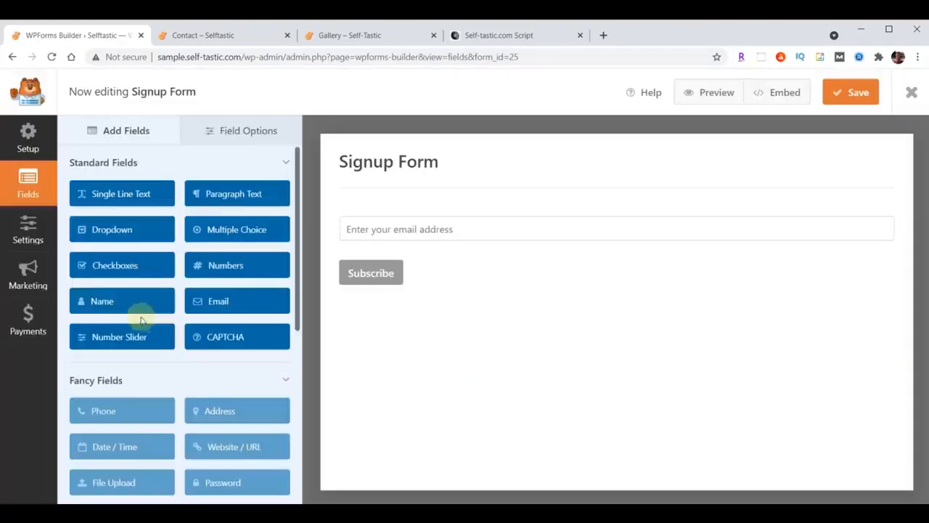
left_click(22, 234)
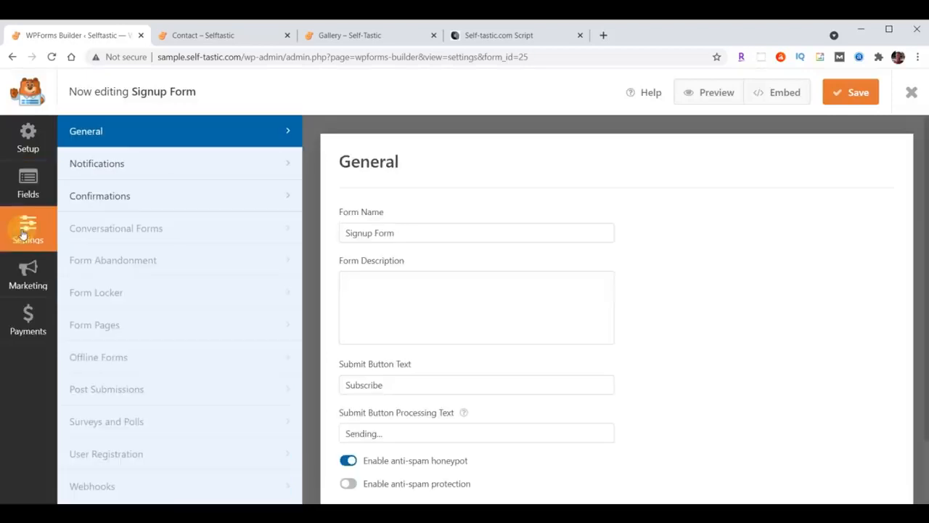
left_click(97, 163)
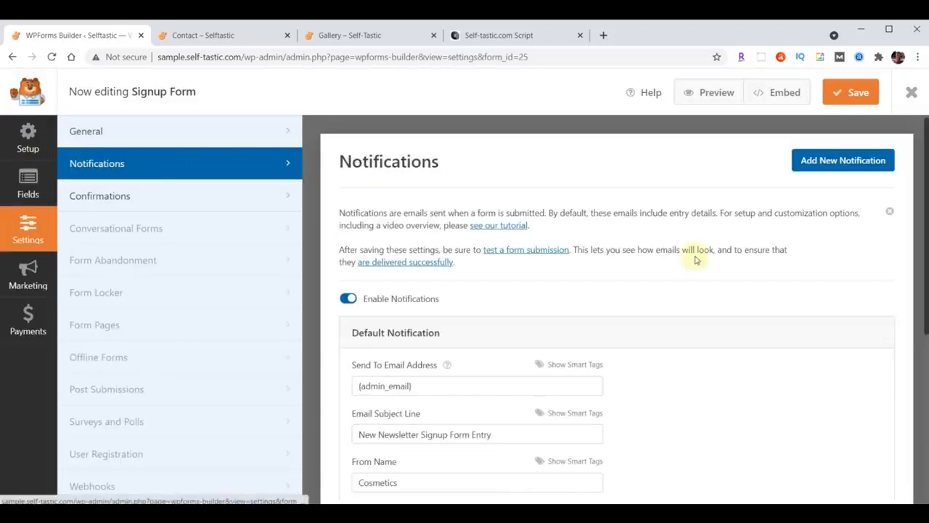
scroll(466, 290, "down", 3)
triple_click(446, 266)
key("ctrl+v")
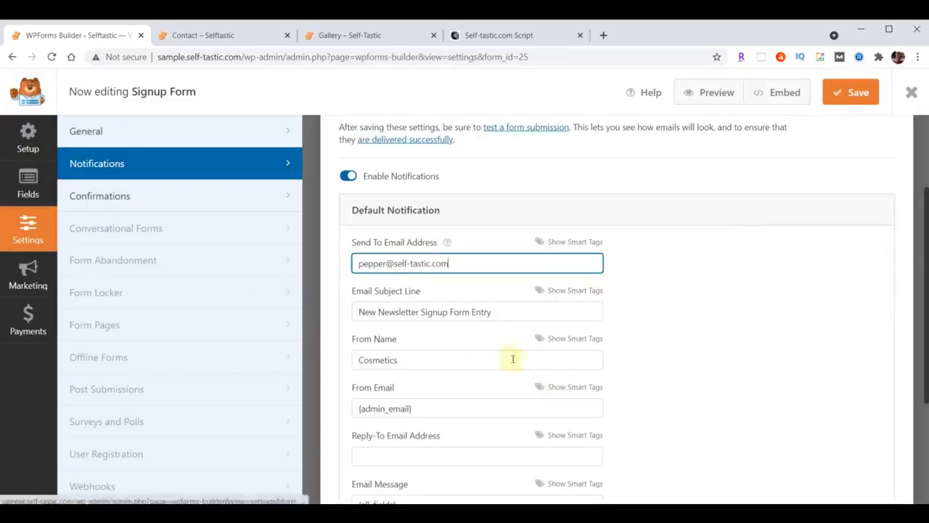
Set subject 'Selftastic - Join Club Selftastic' and sender 'Self-Tastic.com', then save and close
type("Selftastic - Join Club Selftastic")
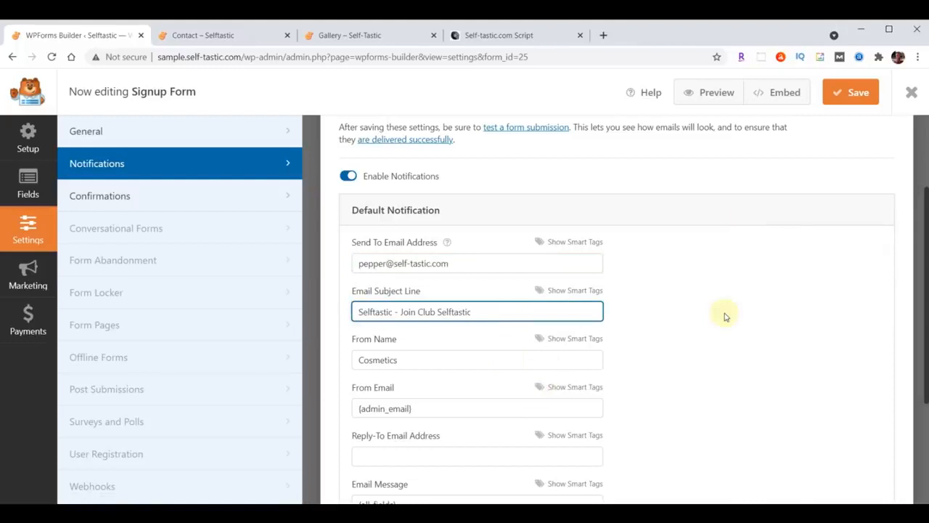
double_click(451, 361)
type("Self-Tastic.com")
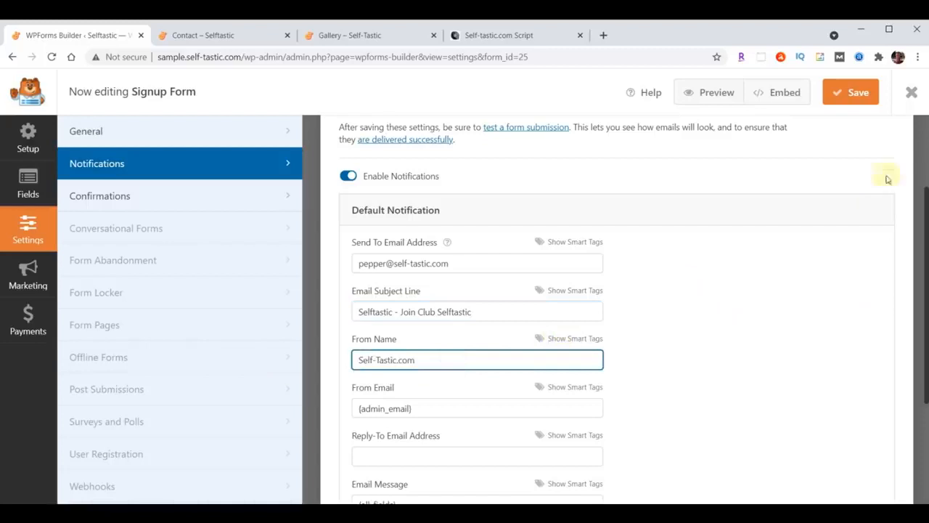
left_click(856, 95)
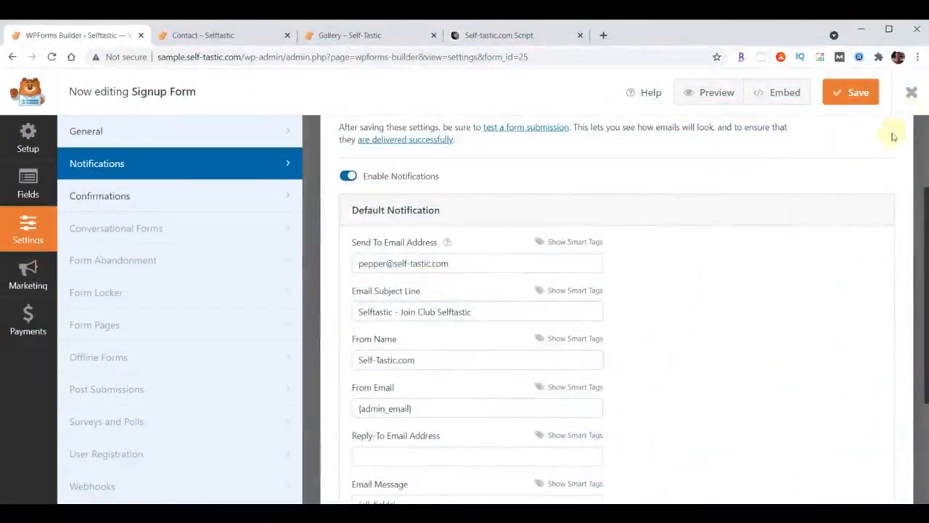
left_click(912, 92)
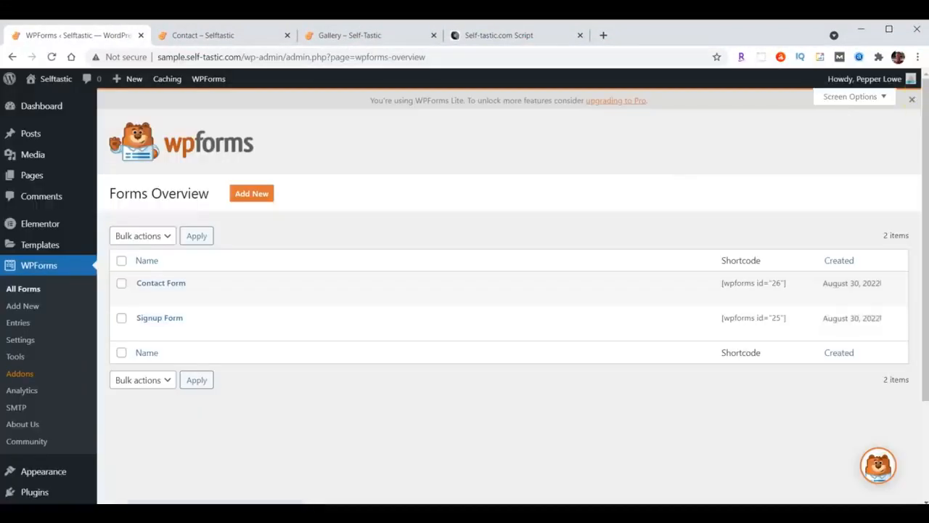
Reload the live Contact page and autofill the name fields with saved contact details
left_click(216, 35)
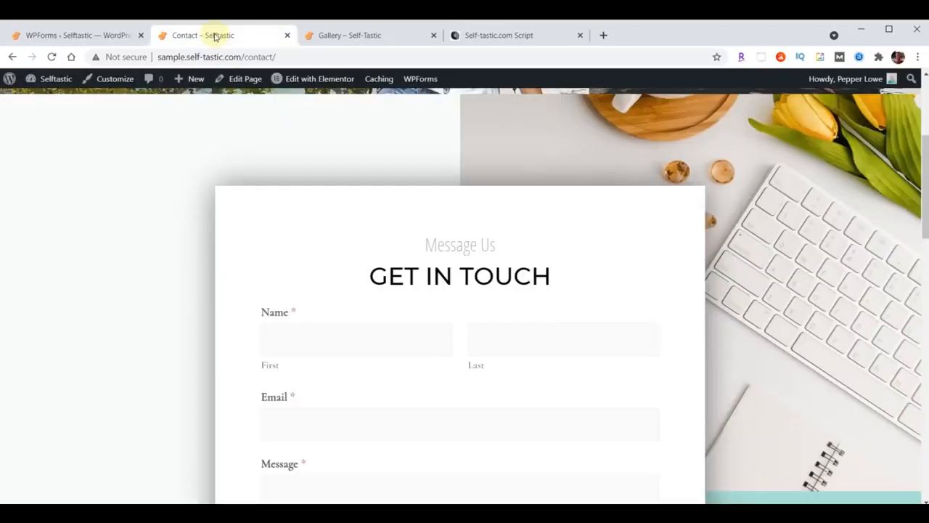
left_click(51, 57)
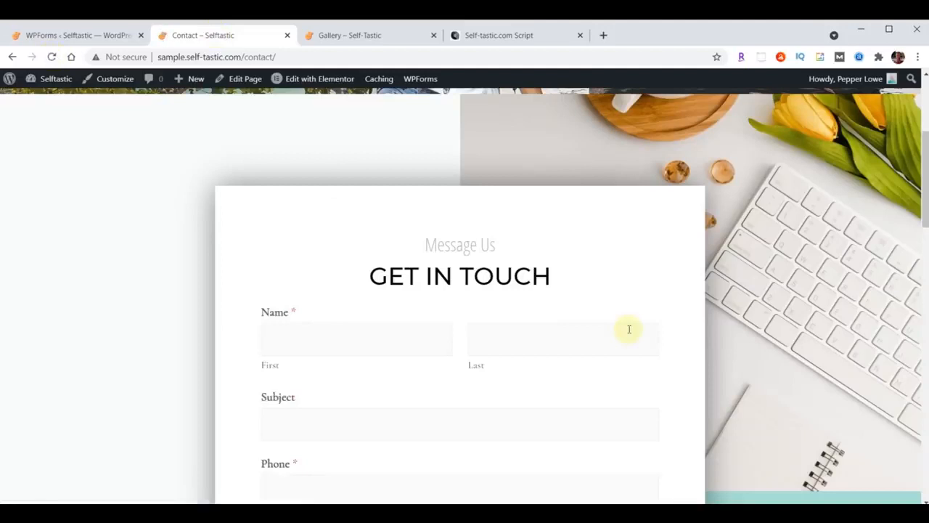
scroll(626, 331, "down", 2)
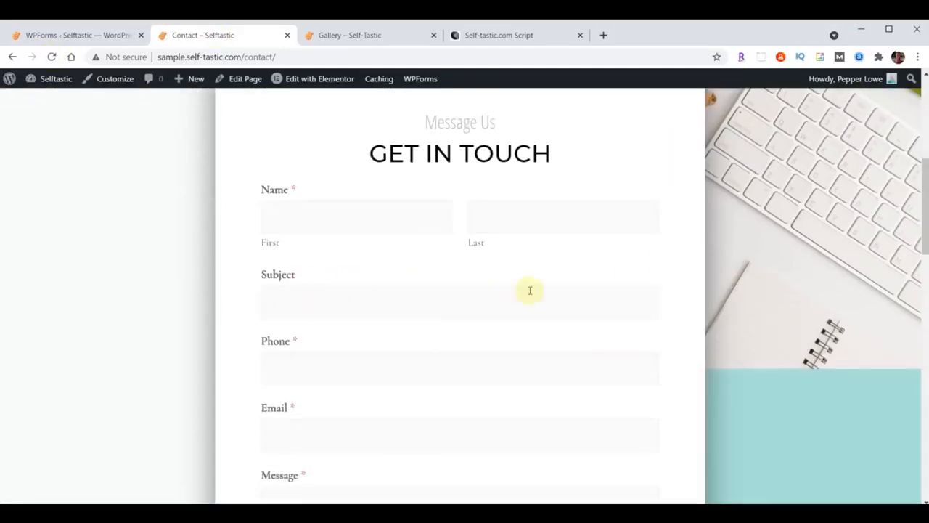
left_click(363, 220)
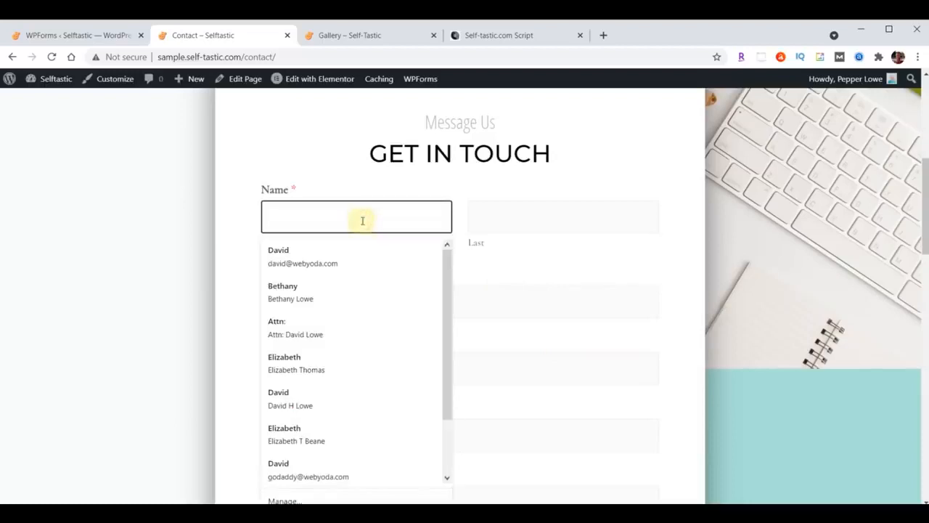
left_click(304, 250)
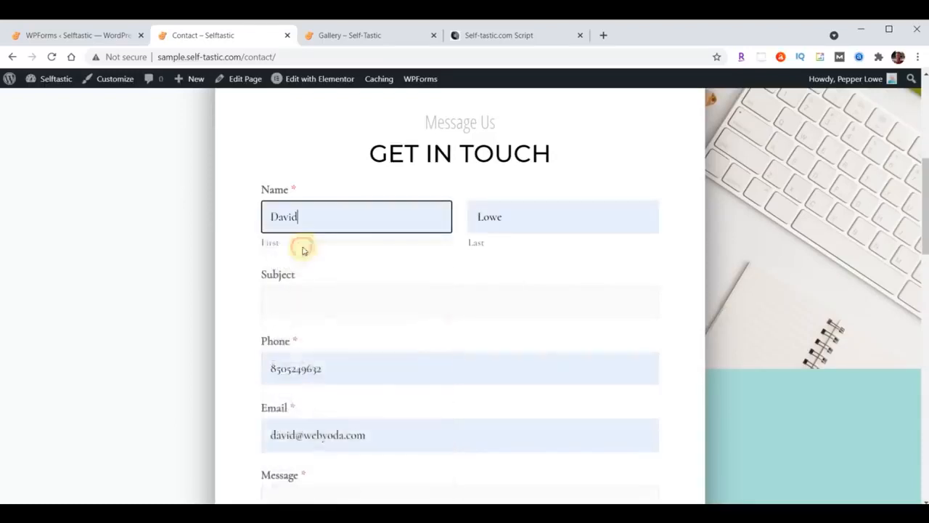
Enter subject 'Test' and message 'Hello World', then send the form
left_click(315, 306)
type("Test")
key("Return")
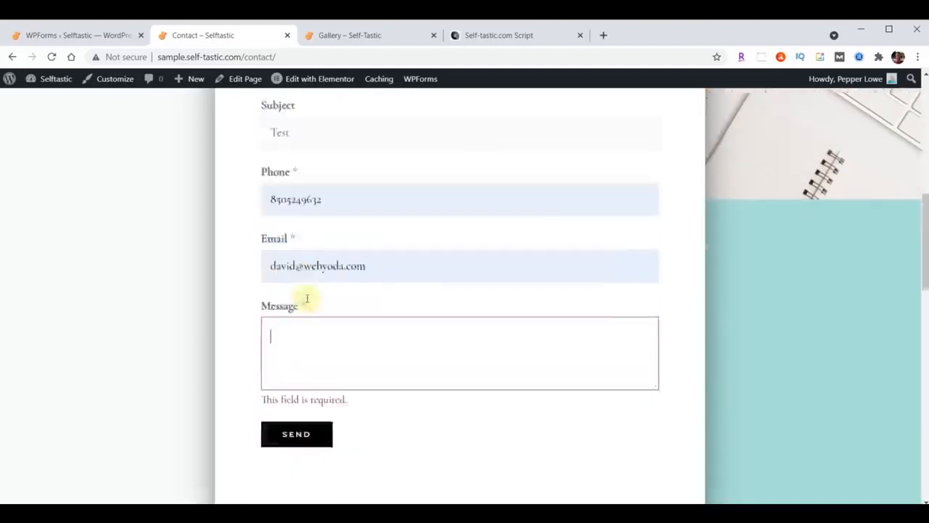
type("Hello World")
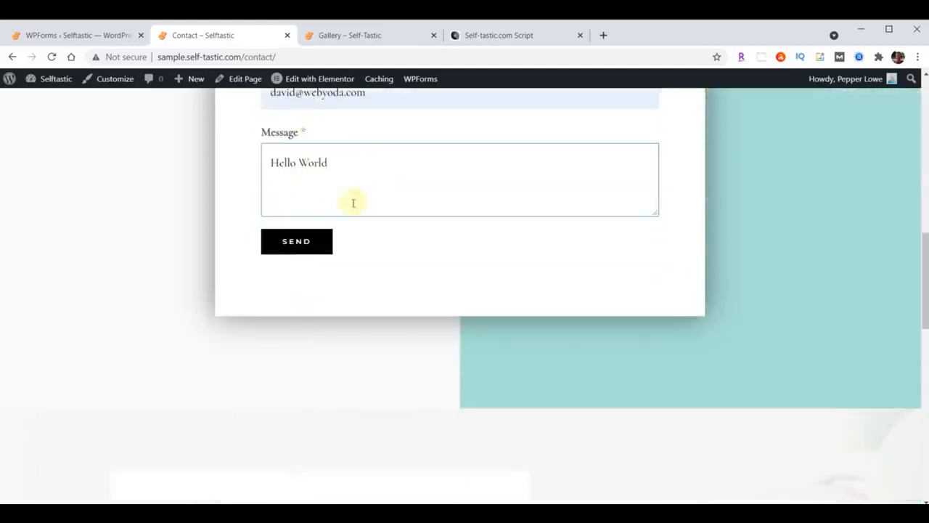
left_click(305, 239)
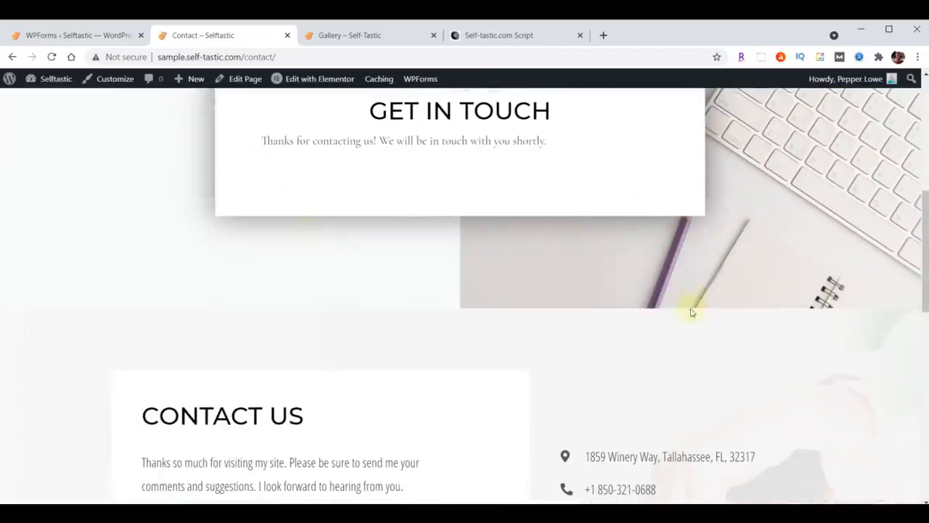
scroll(692, 313, "up", 5)
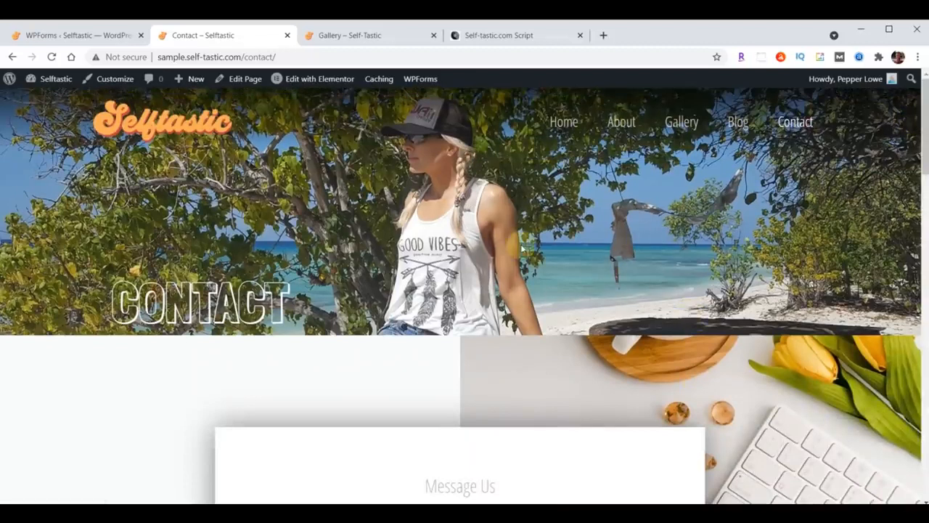
scroll(521, 249, "down", 5)
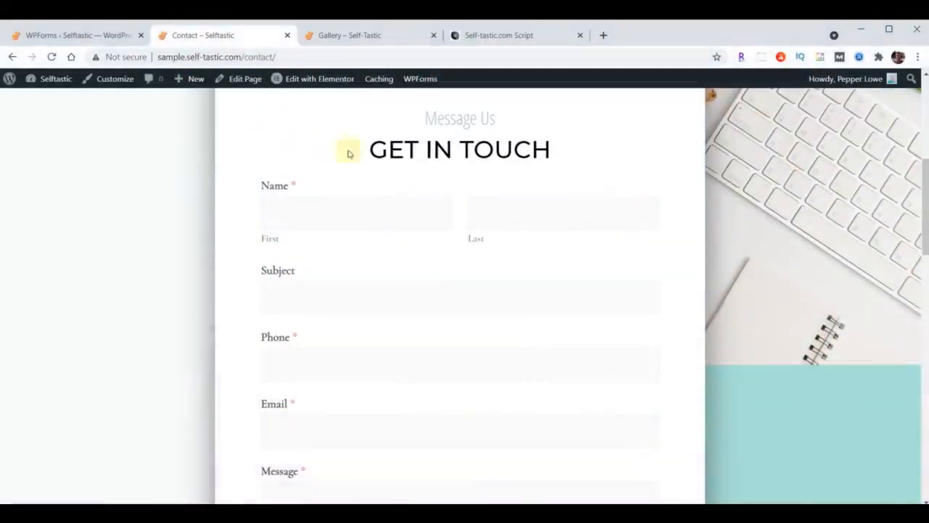
Select the WPforms Font & Size CSS block in the Self-Tastic.com Script document, then return to WPForms
left_click(513, 34)
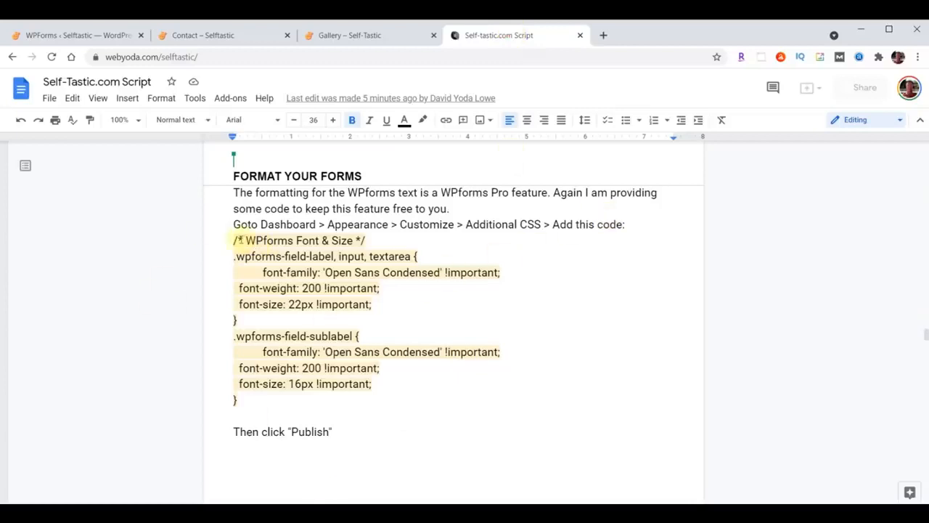
left_click_drag(233, 240, 341, 407)
key("ctrl+c")
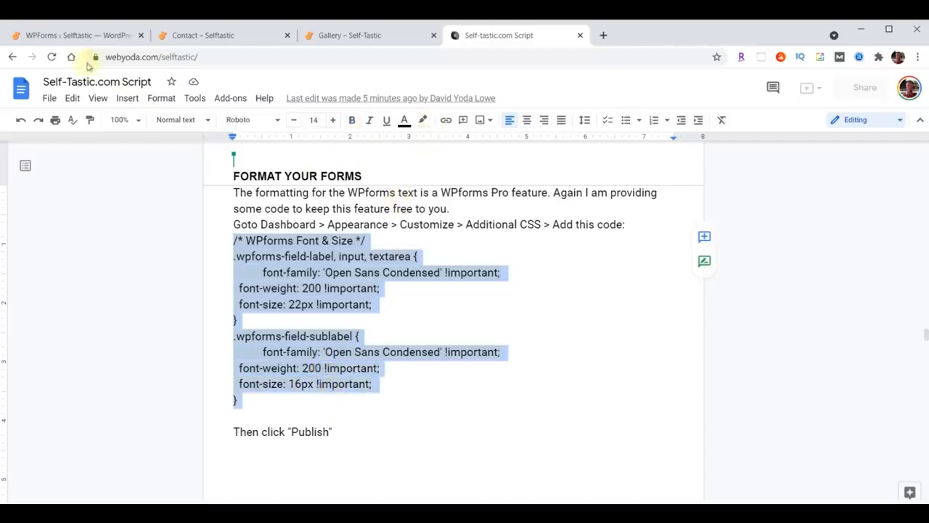
left_click(68, 38)
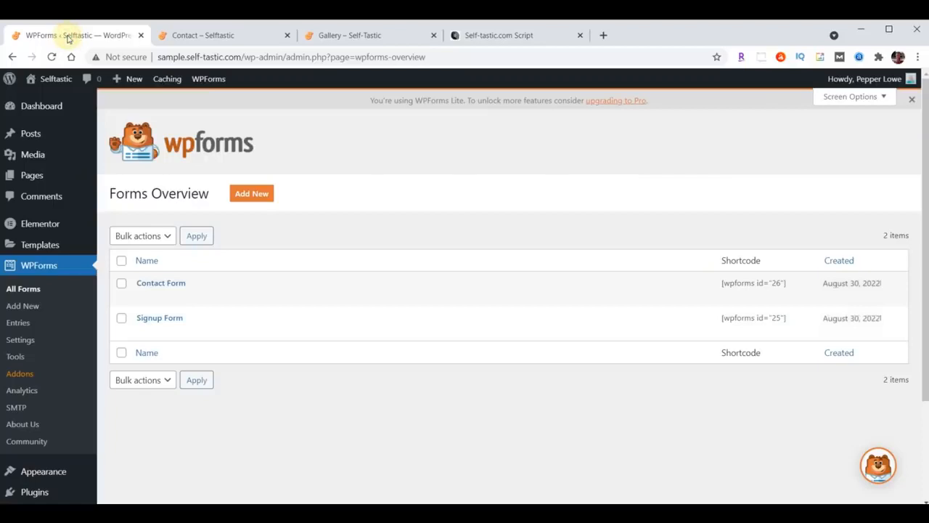
Open the Customizer's Additional CSS editor with the Contact page in the preview
left_click(45, 474)
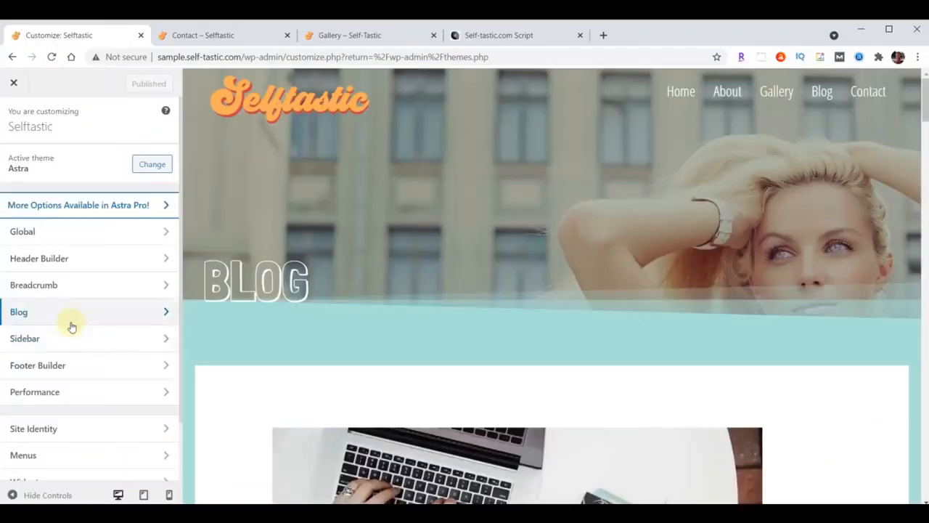
scroll(71, 327, "down", 1)
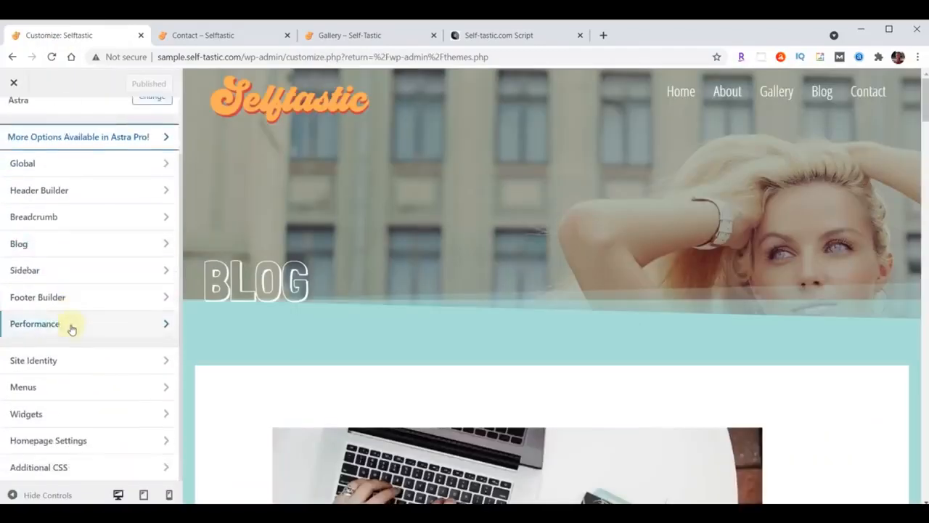
left_click(42, 469)
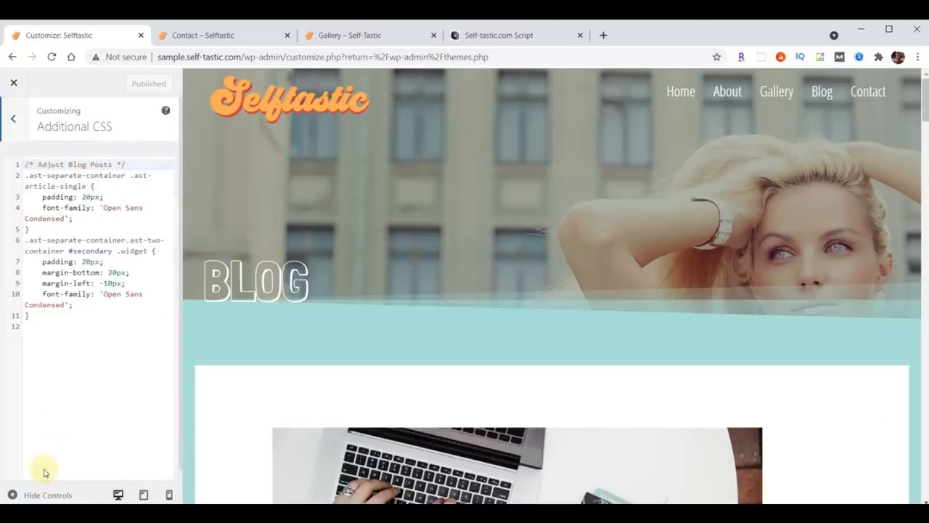
left_click(867, 93)
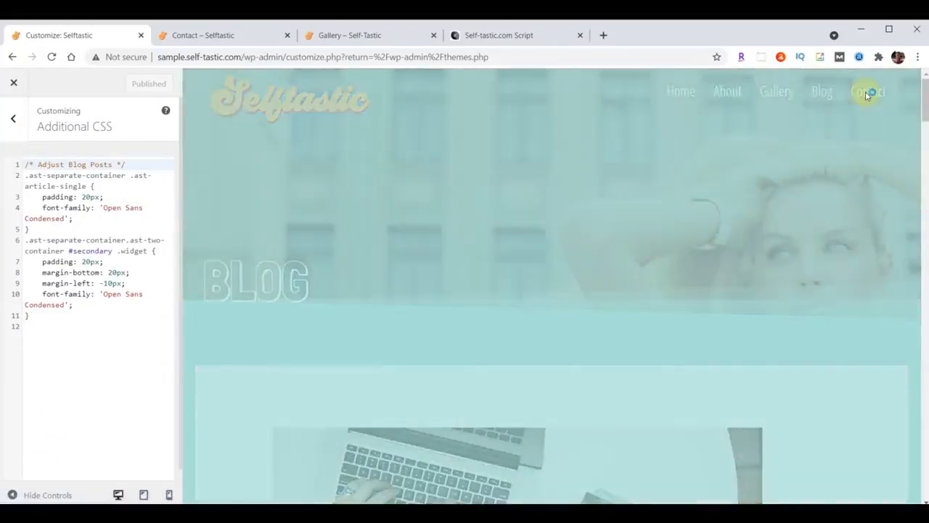
scroll(828, 145, "down", 5)
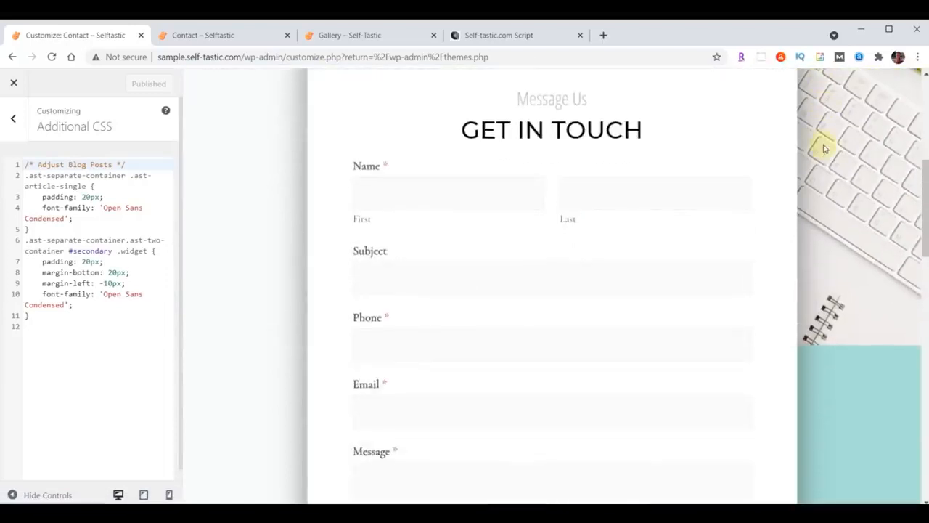
Paste the WPForms font and size rules after the existing CSS and publish
left_click(55, 319)
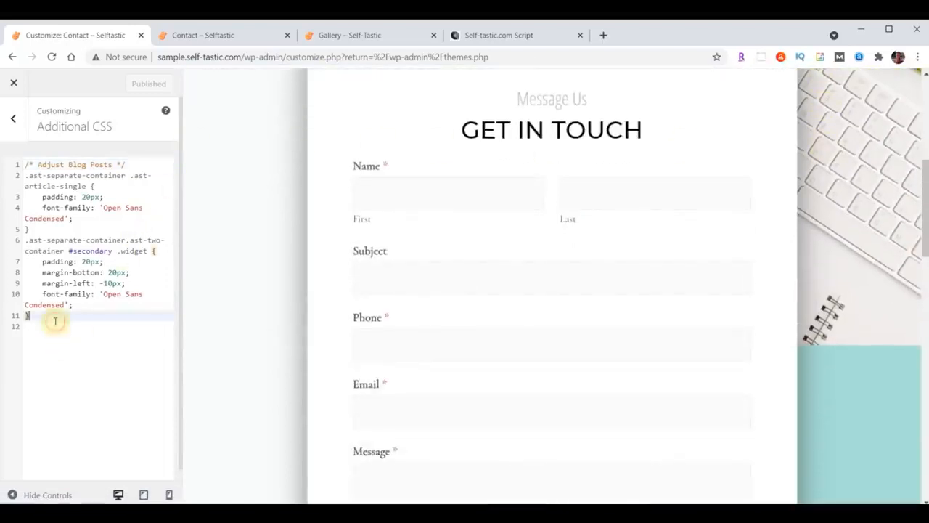
key("Return")
key("Return")
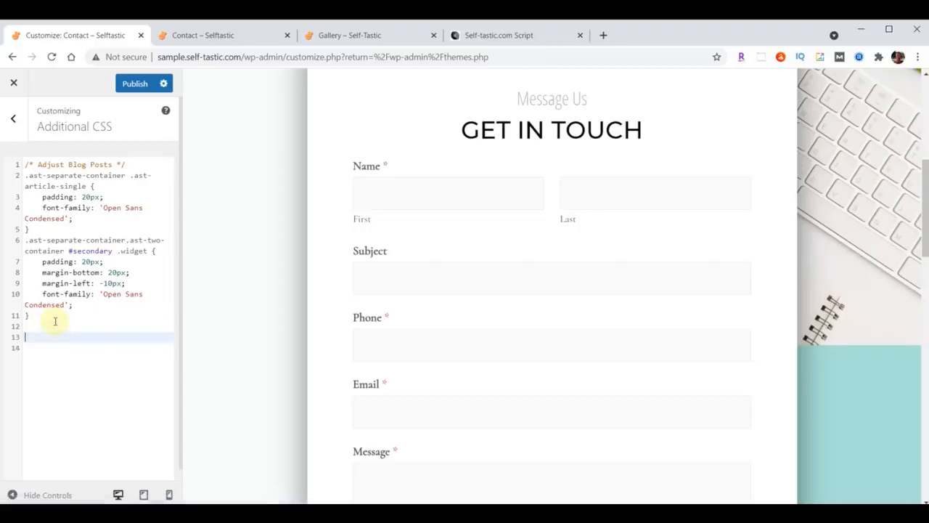
key("ctrl+v")
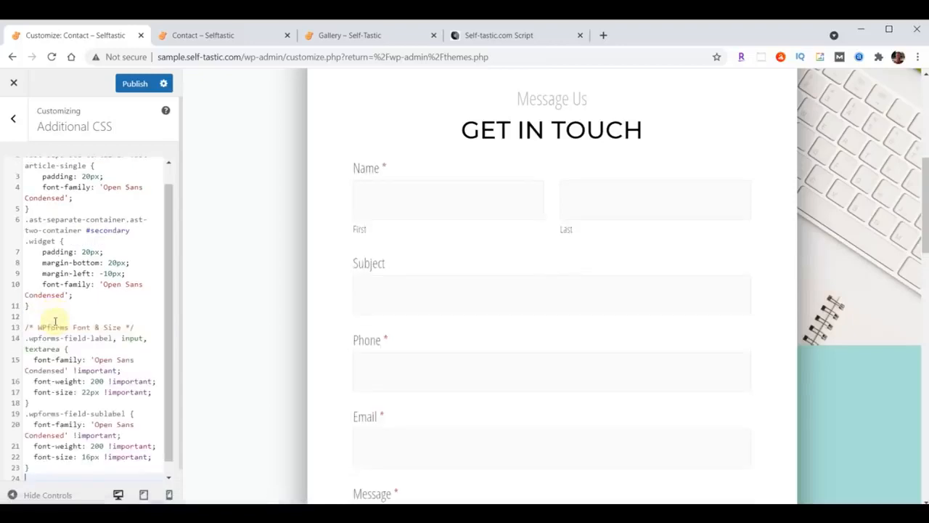
scroll(608, 254, "down", 3)
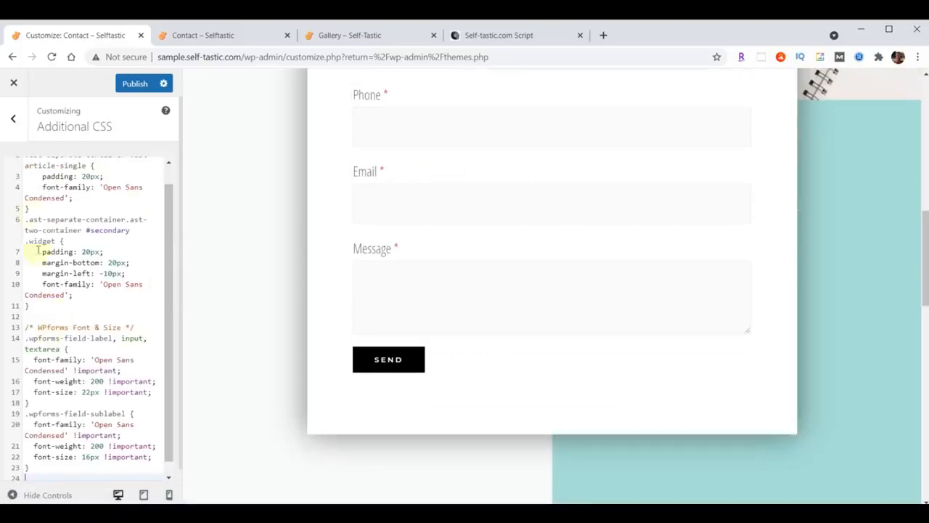
scroll(77, 363, "up", 1)
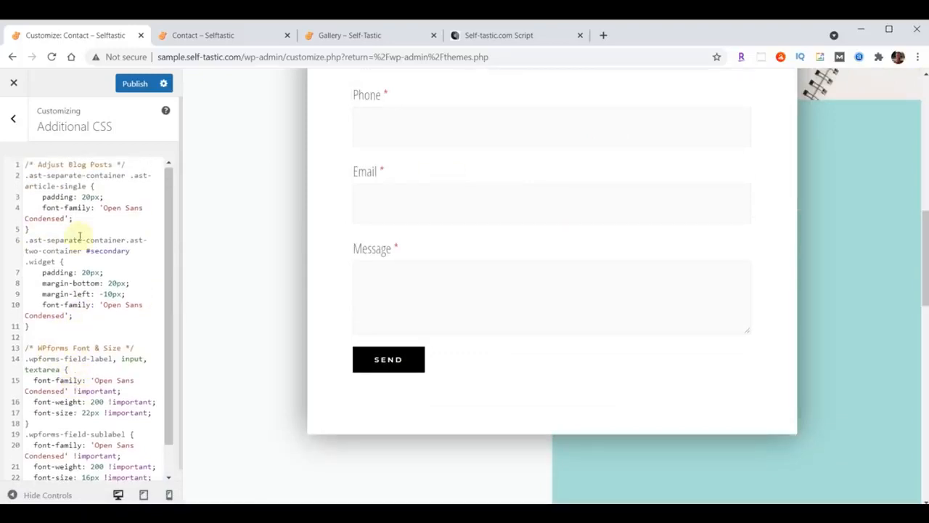
scroll(73, 268, "down", 2)
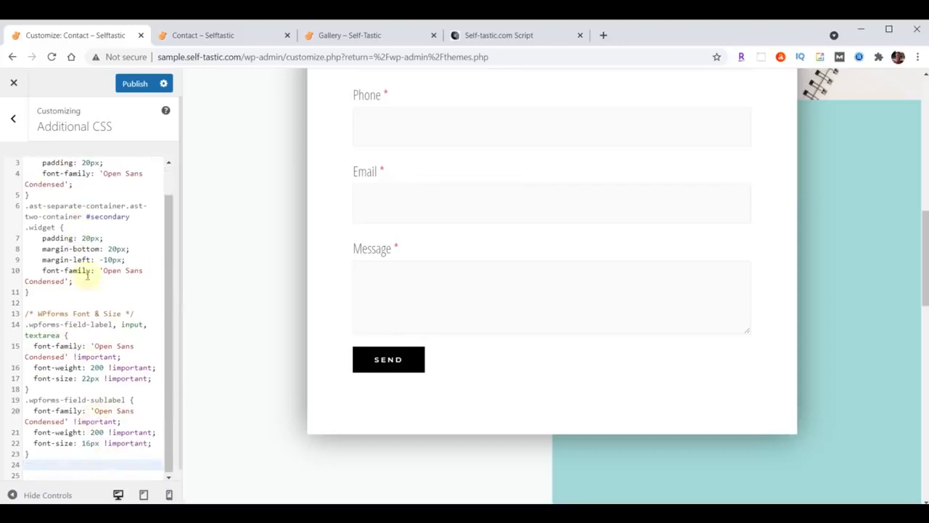
scroll(81, 332, "up", 2)
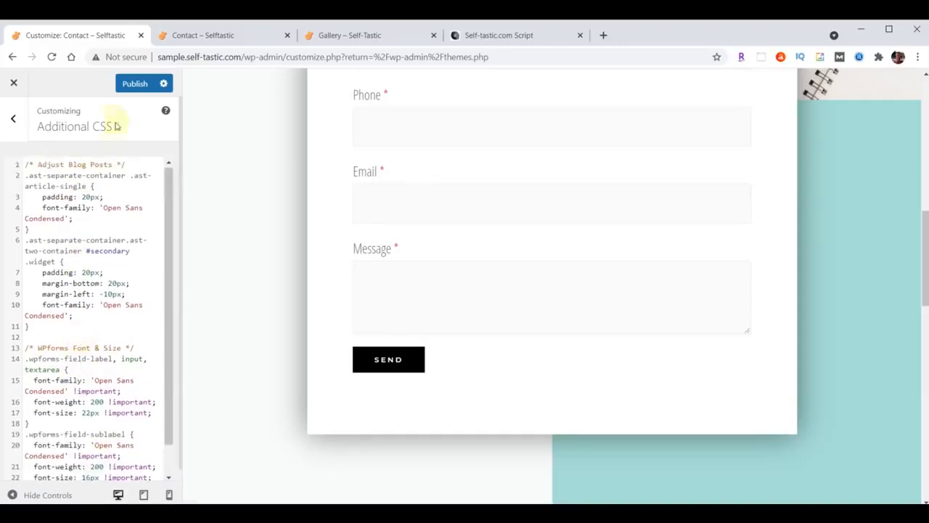
left_click(132, 84)
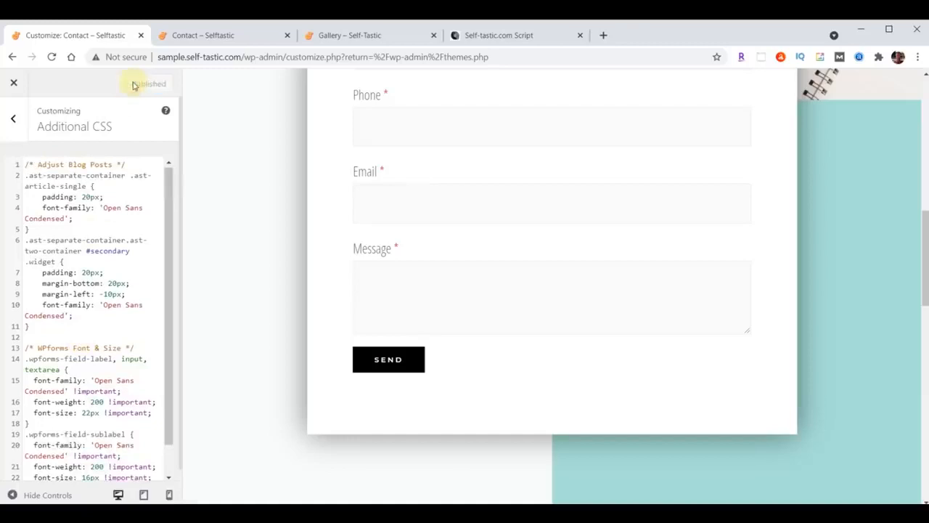
Reload the live Contact page to see the new form styles
left_click(196, 33)
left_click(54, 57)
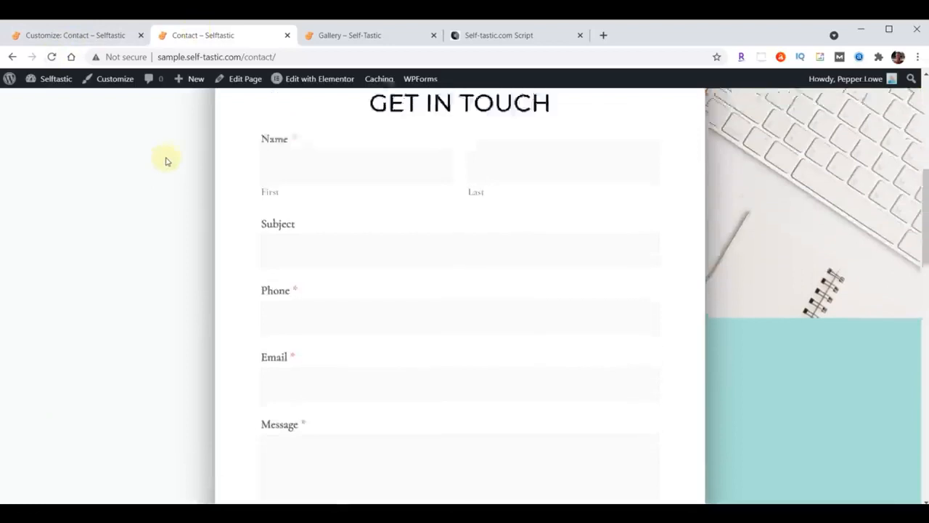
left_click(52, 57)
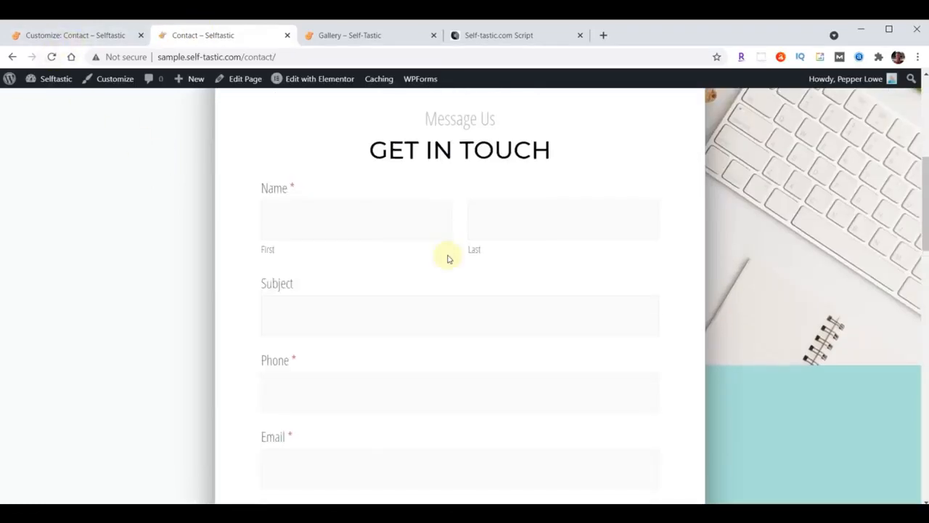
Review the restyled Contact form, then exit the Customizer to the Themes screen
scroll(448, 258, "up", 2)
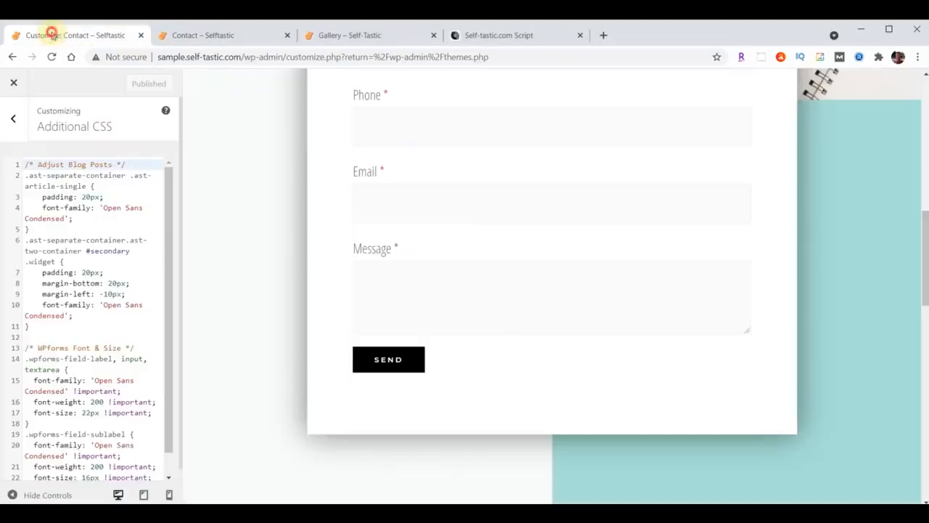
left_click(52, 36)
left_click(13, 83)
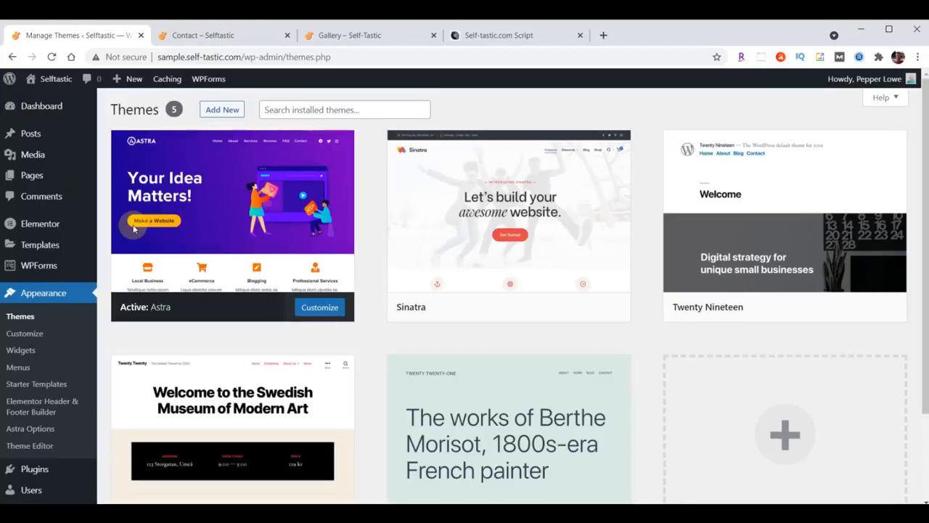
Upload really-simple-ssl-master.zip as a new plugin, install it and activate it
left_click(33, 470)
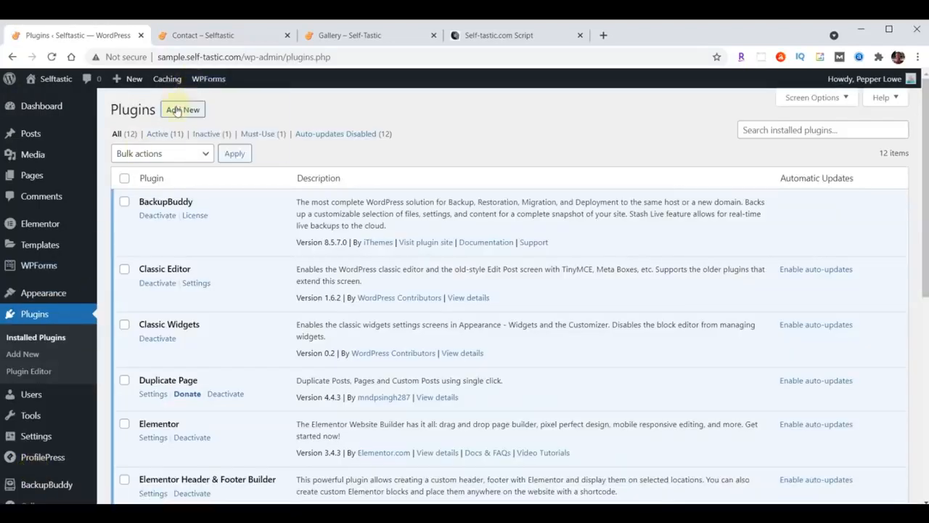
left_click(175, 111)
left_click(233, 111)
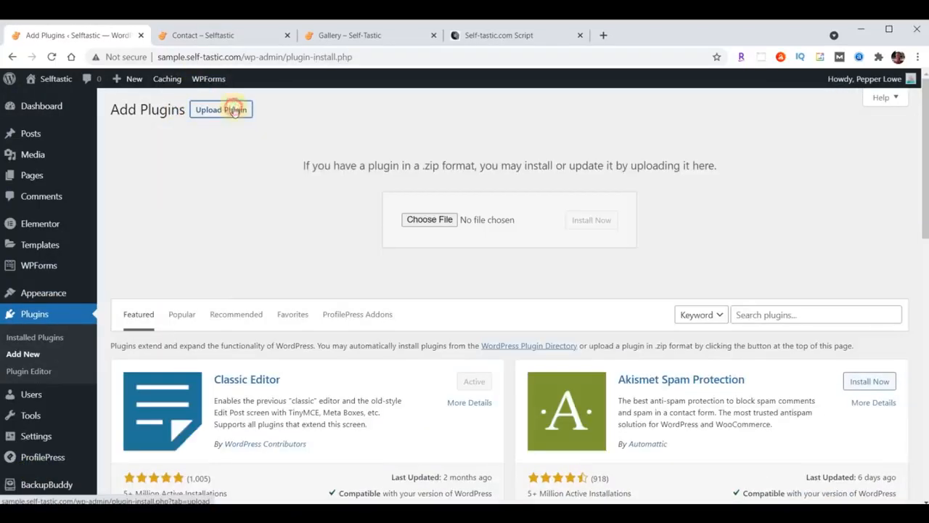
left_click(434, 220)
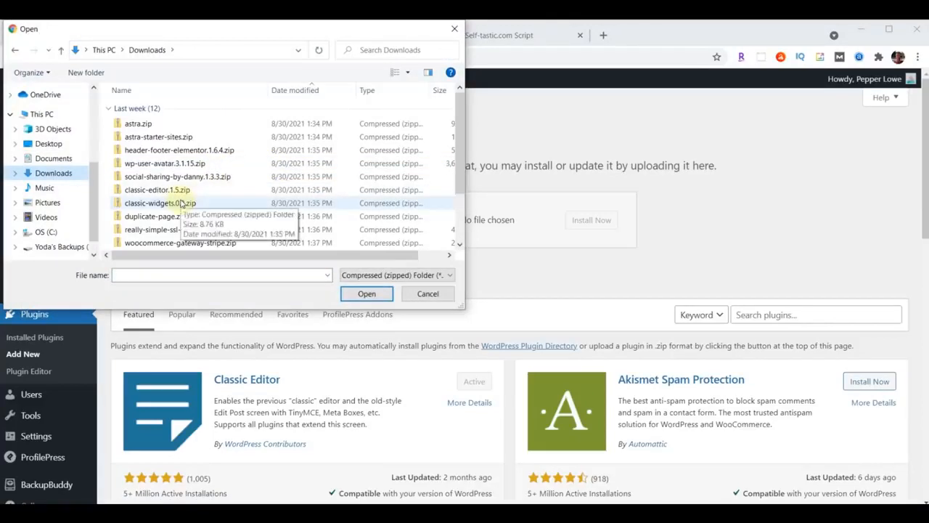
left_click(166, 231)
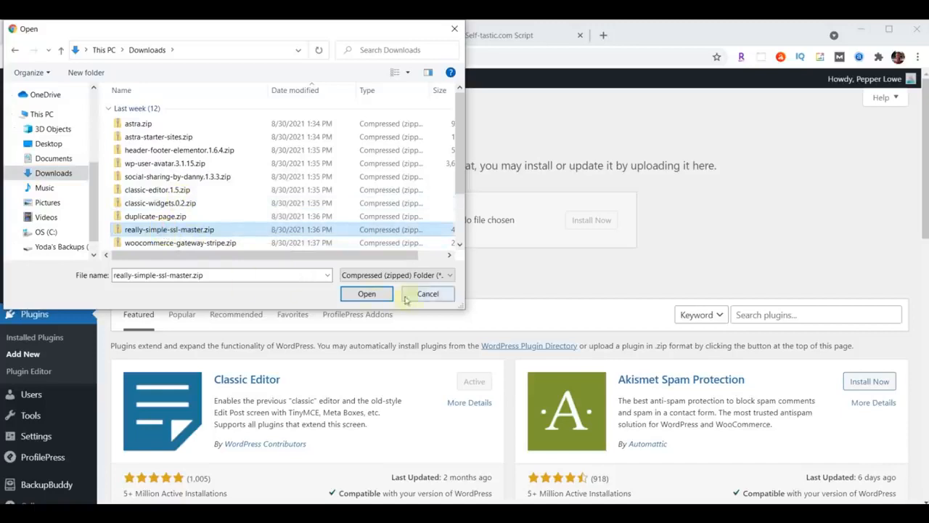
left_click(363, 293)
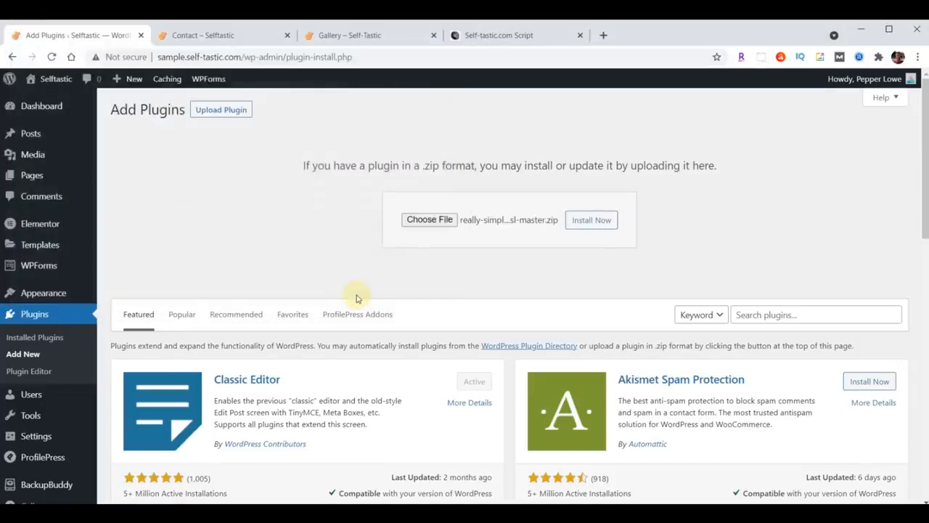
left_click(586, 223)
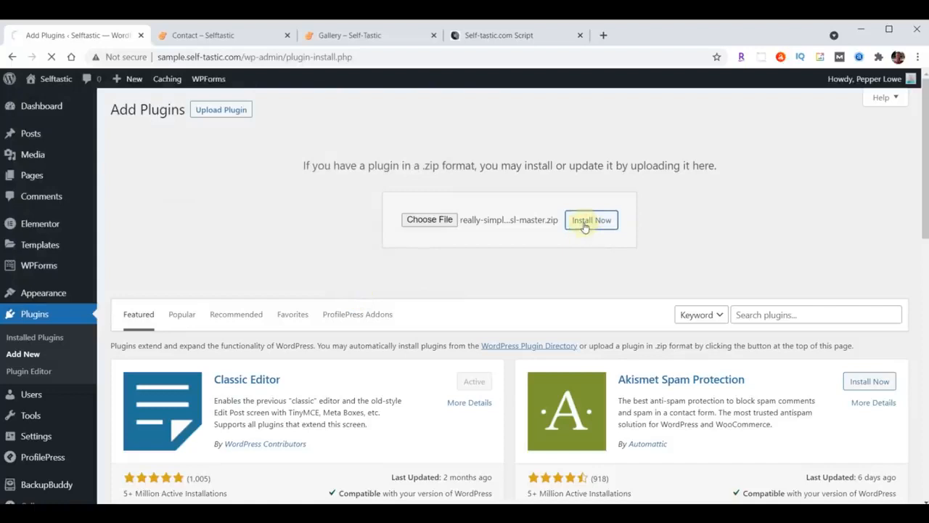
left_click(154, 223)
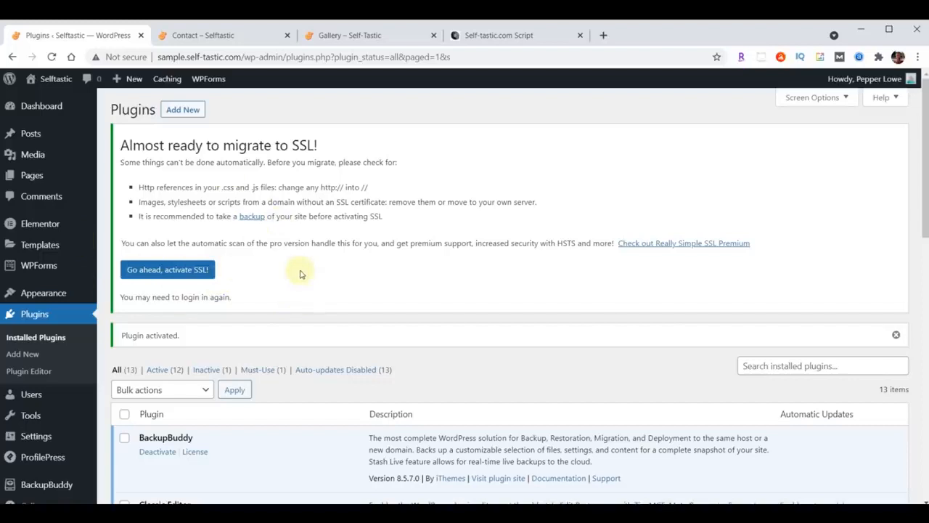
Activate SSL in the Really Simple SSL settings, then go to Elementor, reaching the login page
scroll(301, 274, "down", 8)
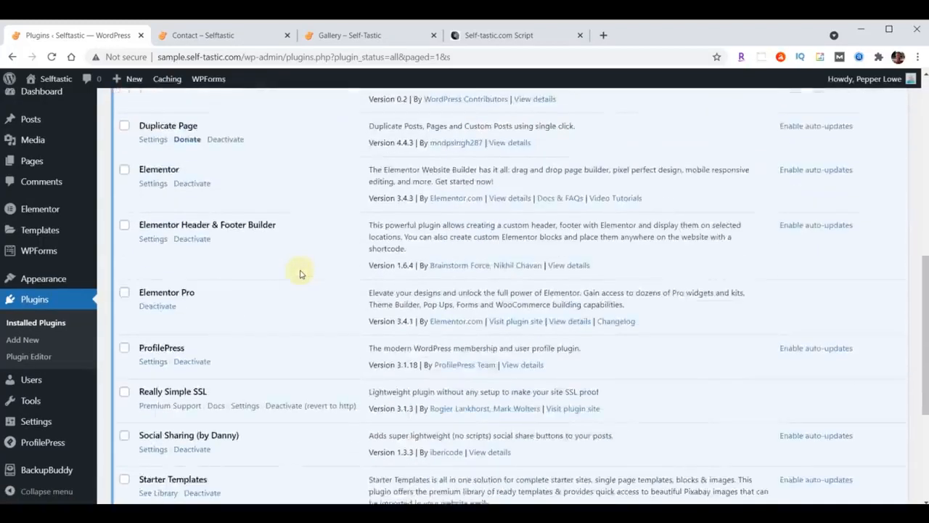
scroll(301, 274, "down", 2)
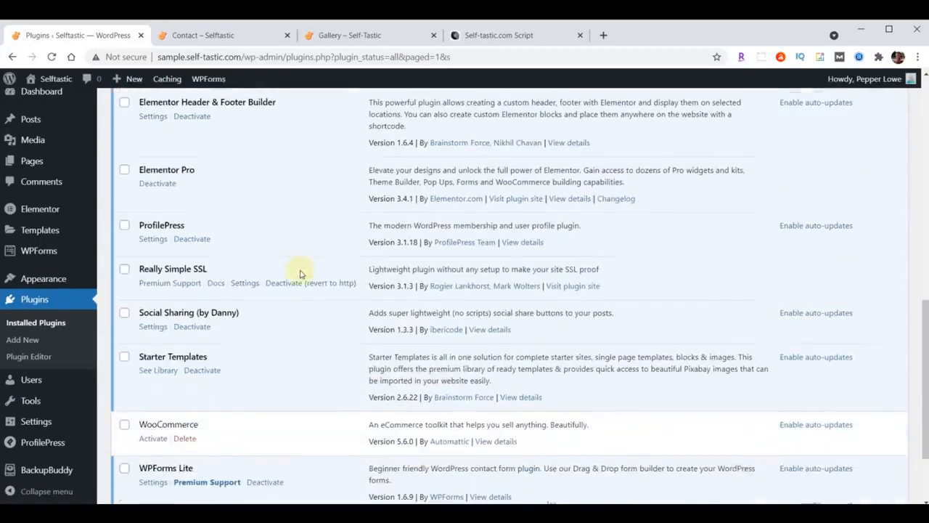
left_click(246, 283)
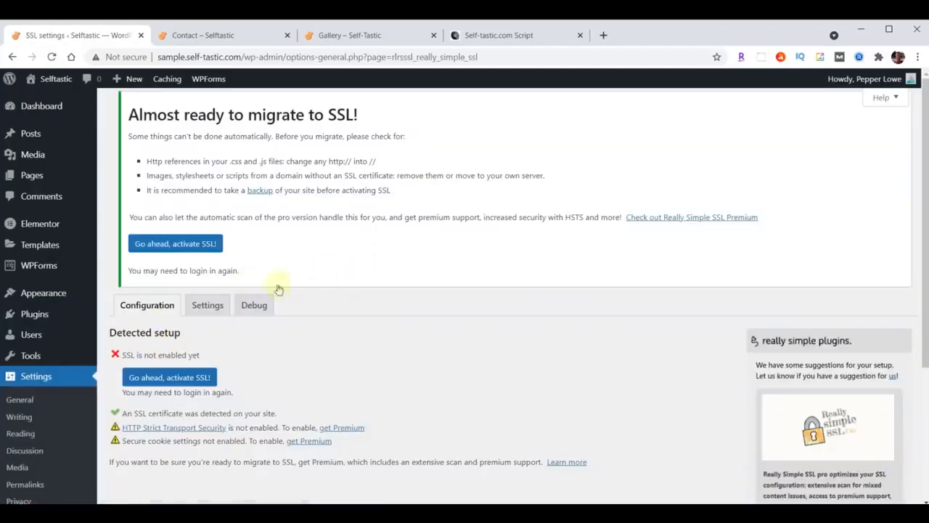
scroll(389, 221, "down", 2)
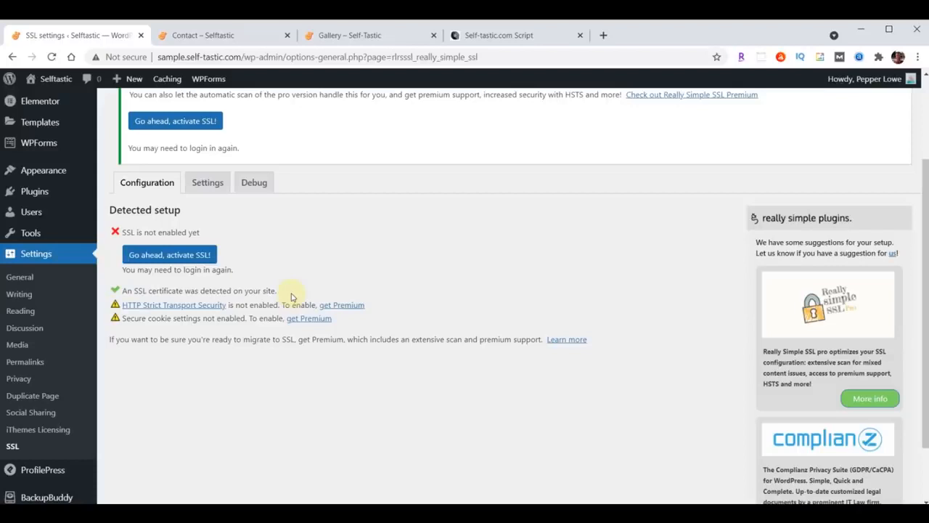
left_click(160, 258)
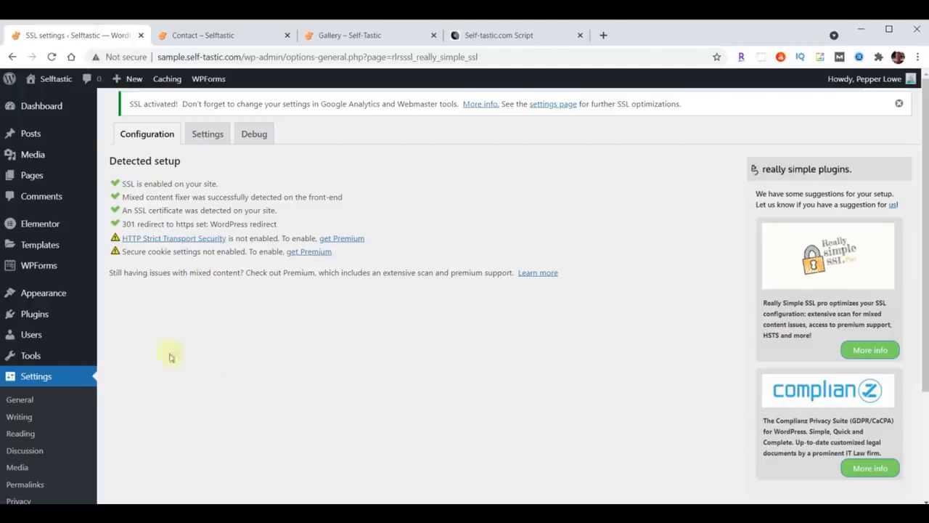
left_click(40, 225)
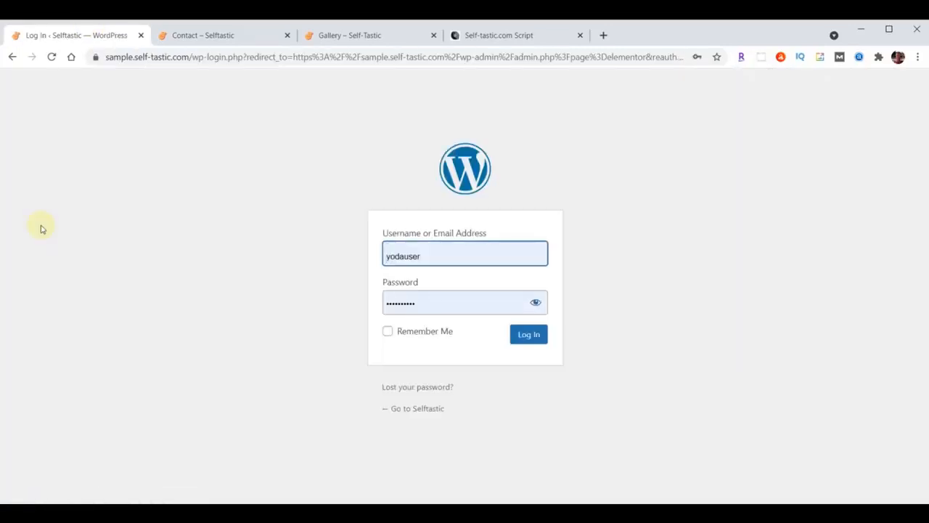
Log back into the admin and bring up Elementor's Replace URL tool
left_click(521, 338)
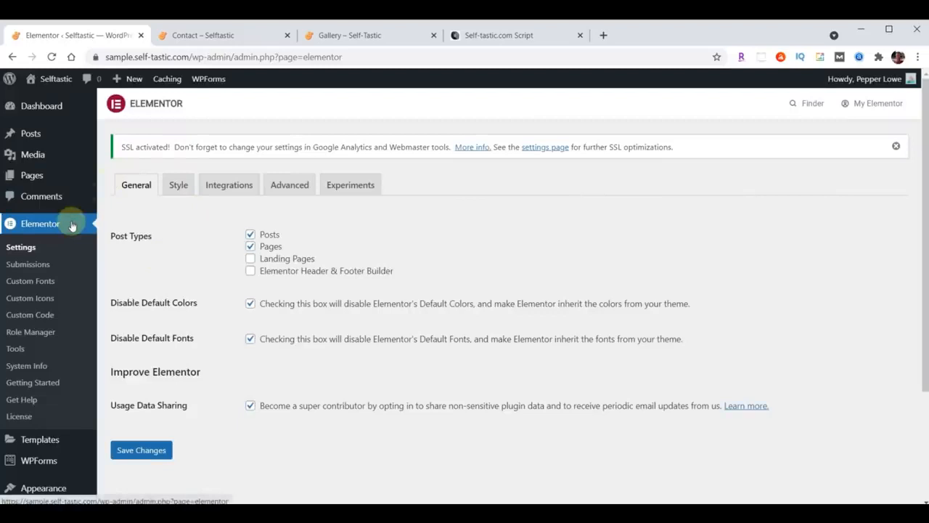
left_click(16, 350)
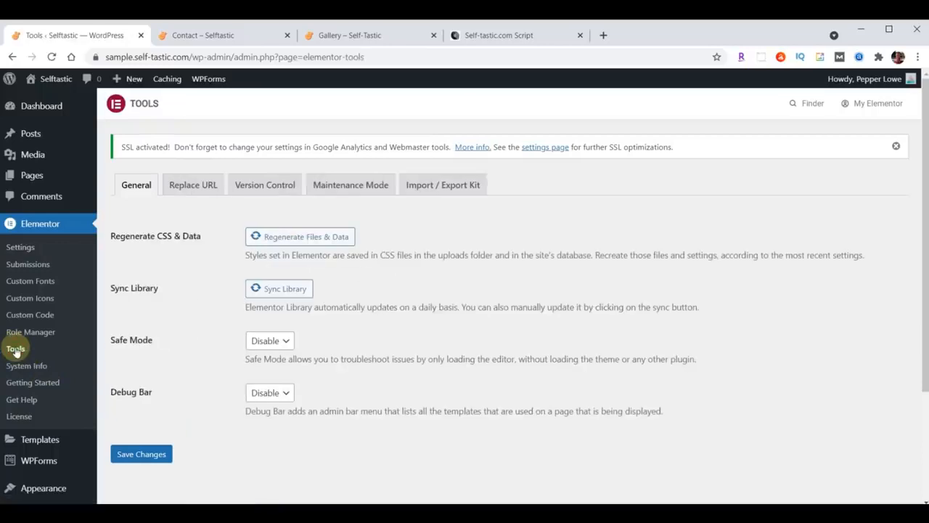
left_click(194, 187)
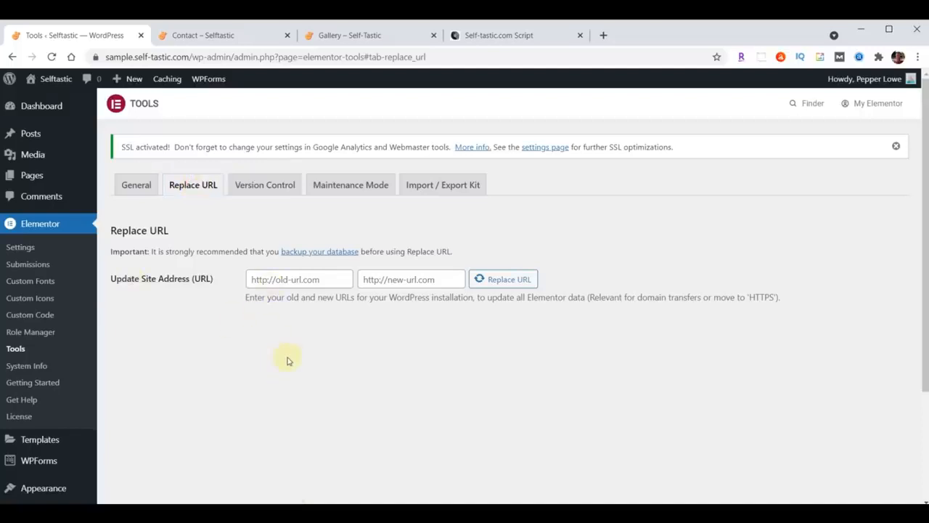
Enter the old http site address and the new https site address
left_click(333, 278)
type("http://sample.self-tastic.com")
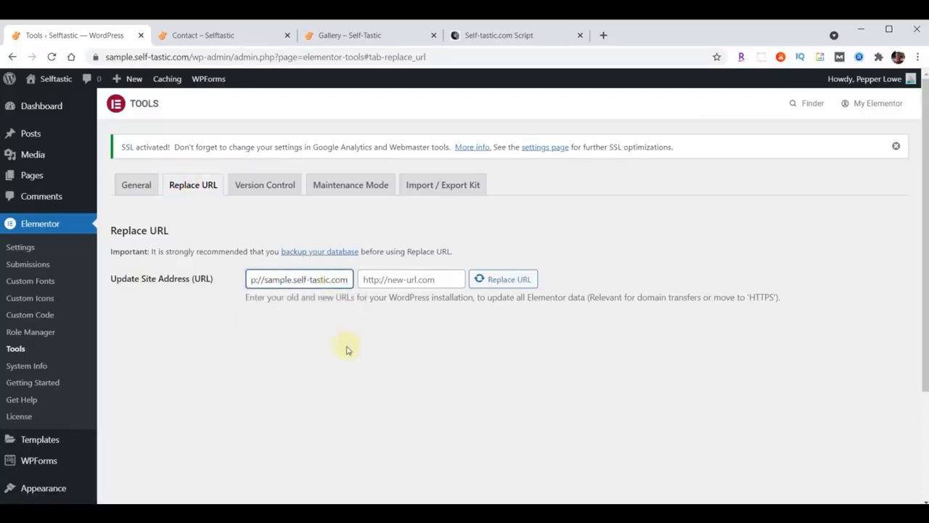
left_click_drag(310, 284, 260, 296)
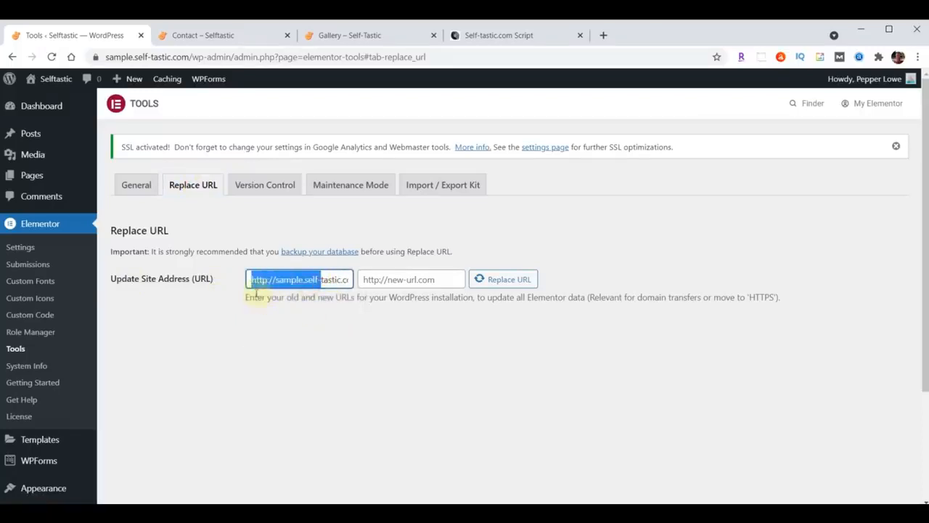
left_click(275, 330)
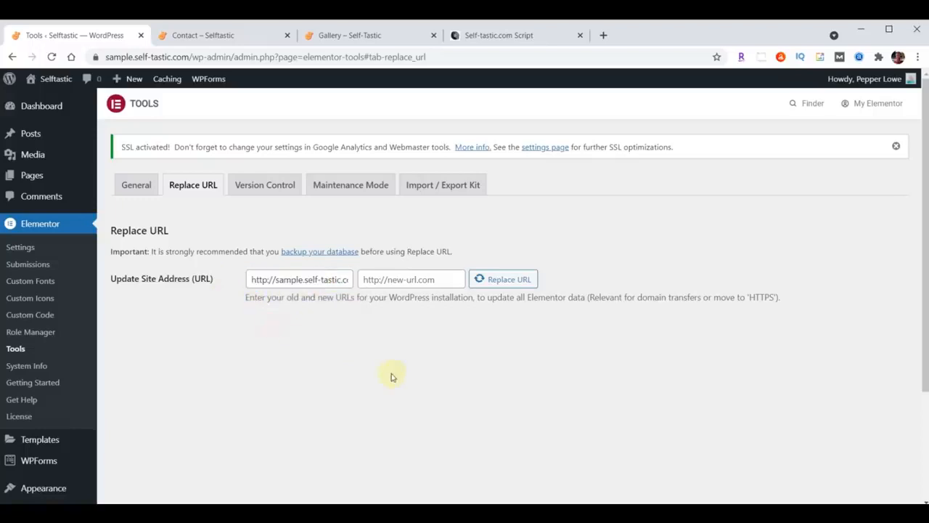
left_click(438, 279)
type("http://sample.self-tastic.com")
left_click_drag(437, 279, 346, 279)
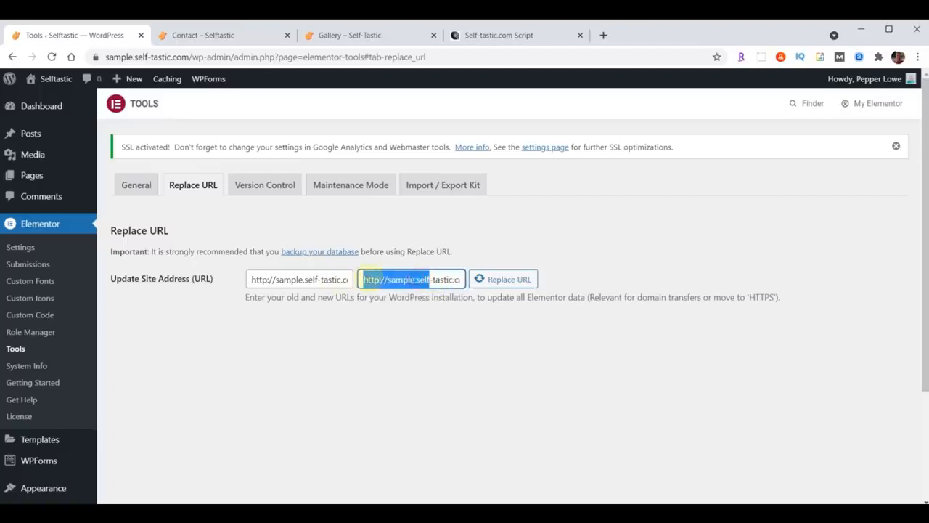
left_click(381, 279)
type("s")
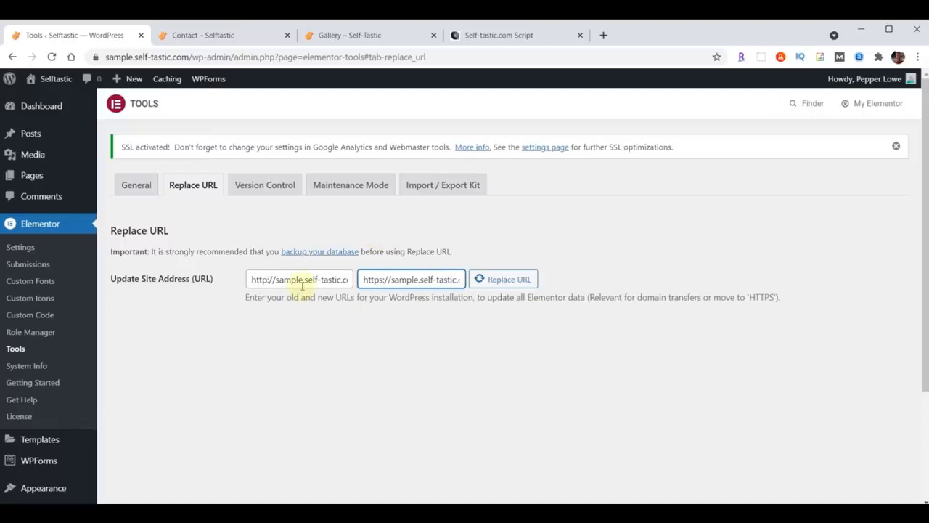
Run the URL replacement, updating 261 rows, then go to the Selftastic Contact tab
left_click(499, 285)
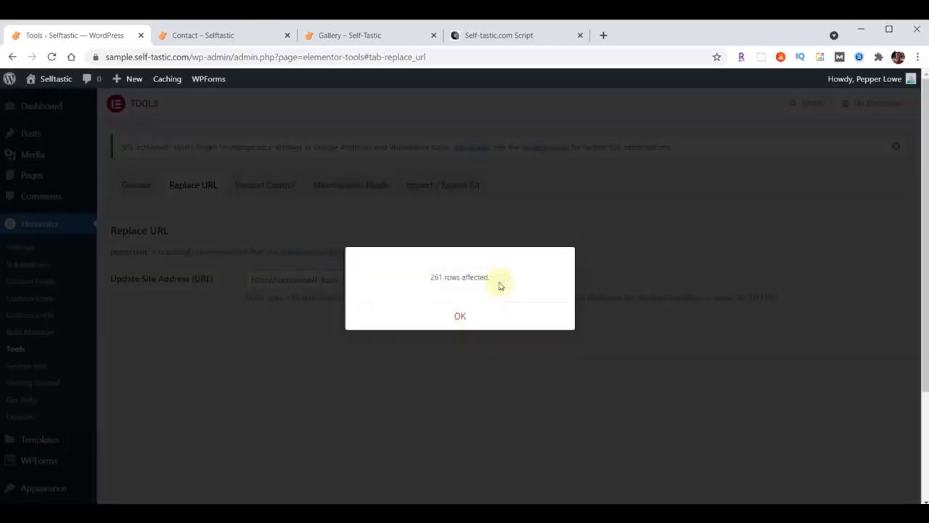
left_click(461, 318)
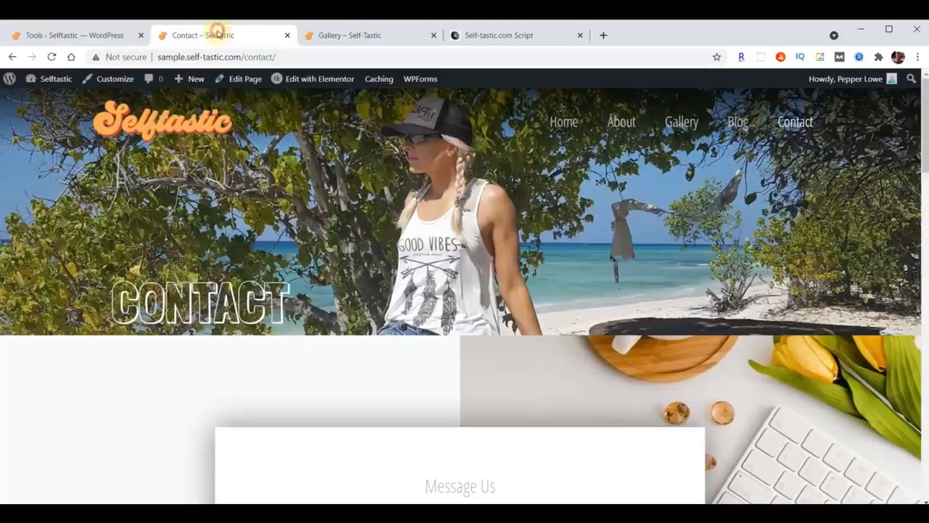
left_click(217, 33)
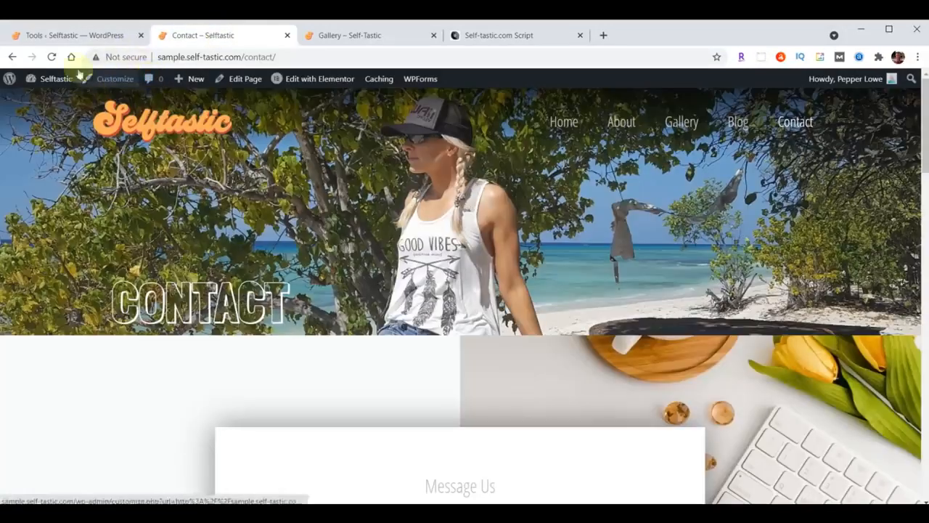
Reload the Selftastic Contact page
left_click(51, 57)
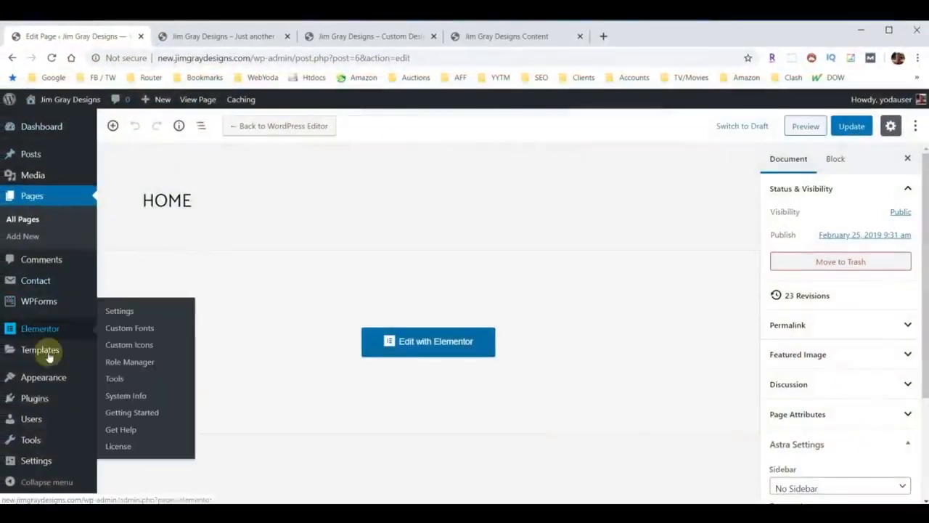
Uncheck Discourage search engines in Reading settings, save, and go to Add Plugins
mouse_move(33, 460)
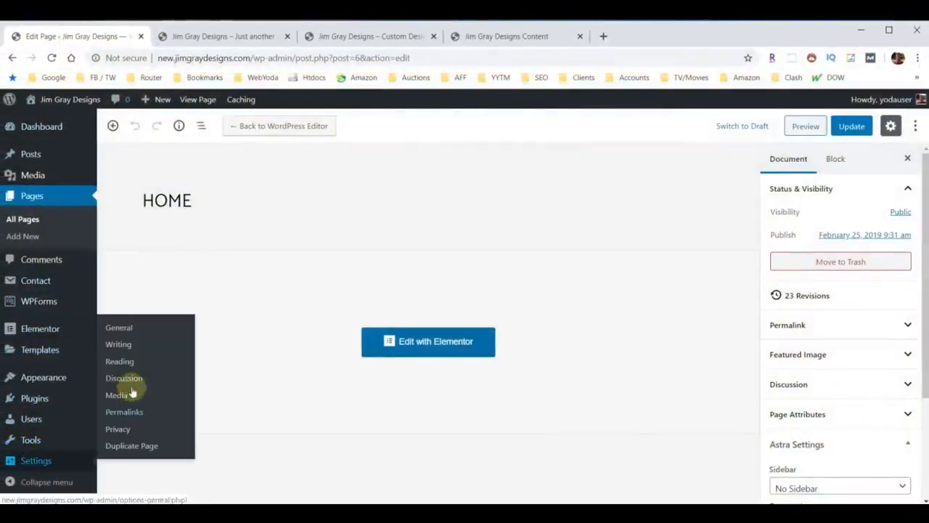
left_click(121, 361)
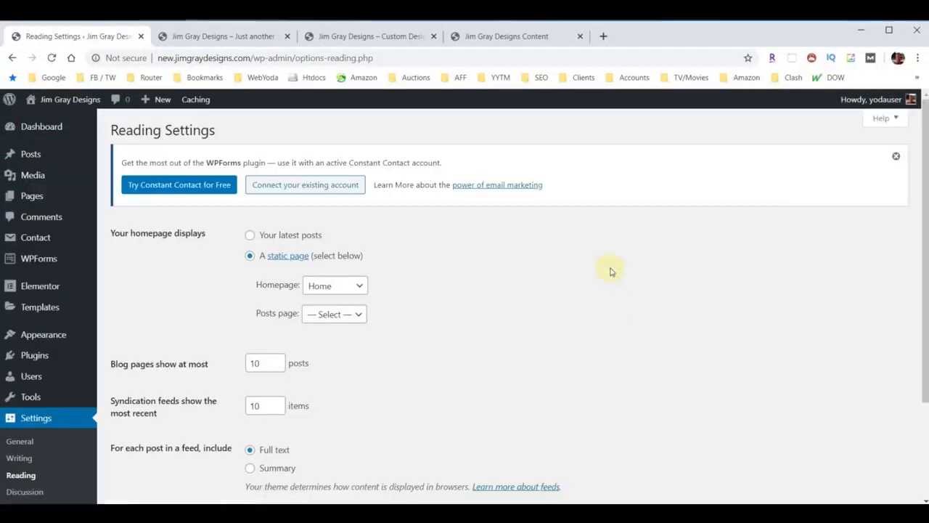
scroll(610, 272, "down", 5)
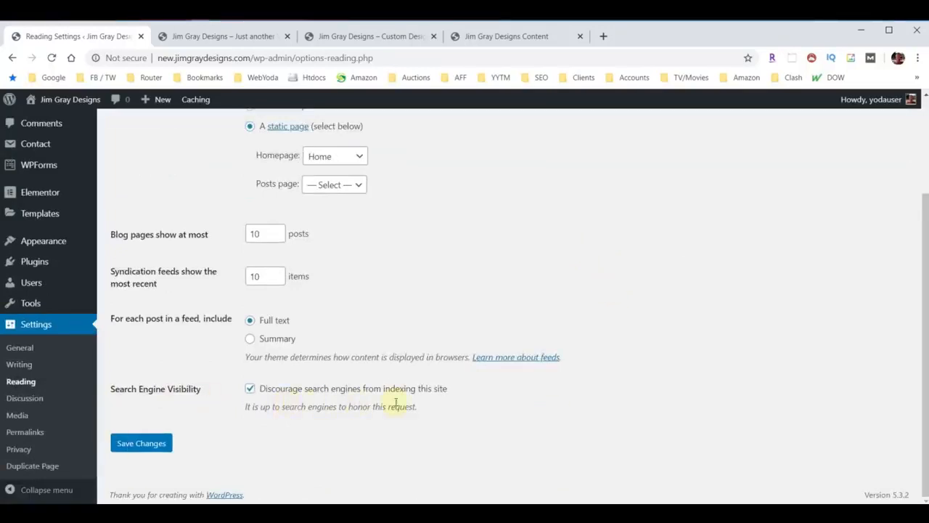
left_click(249, 388)
left_click(124, 449)
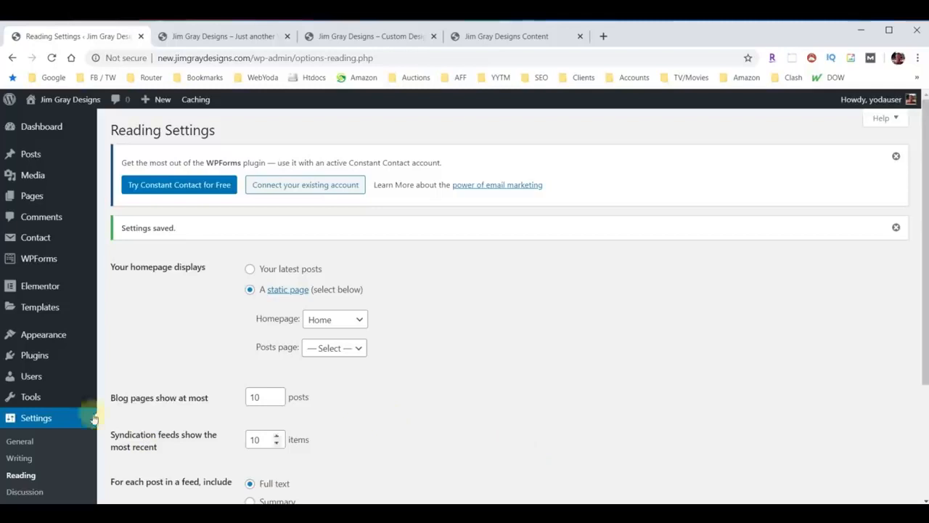
left_click(33, 356)
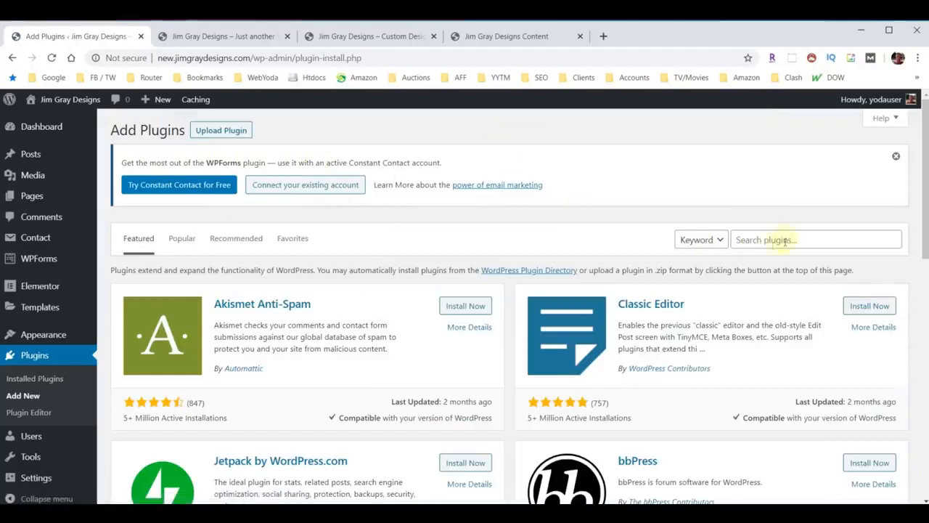
Search plugins for 'Yoast', then install and activate Yoast SEO
left_click(785, 241)
type("Yoast")
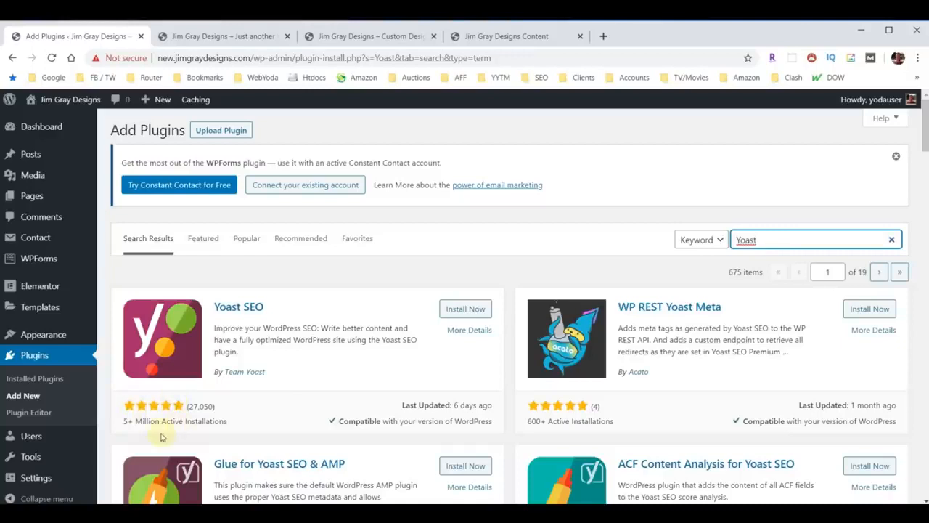
left_click(452, 305)
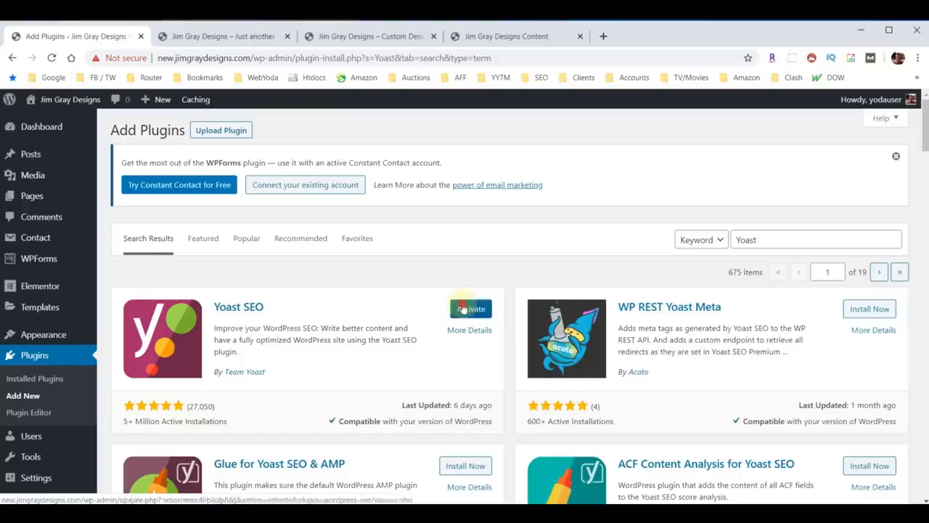
left_click(462, 308)
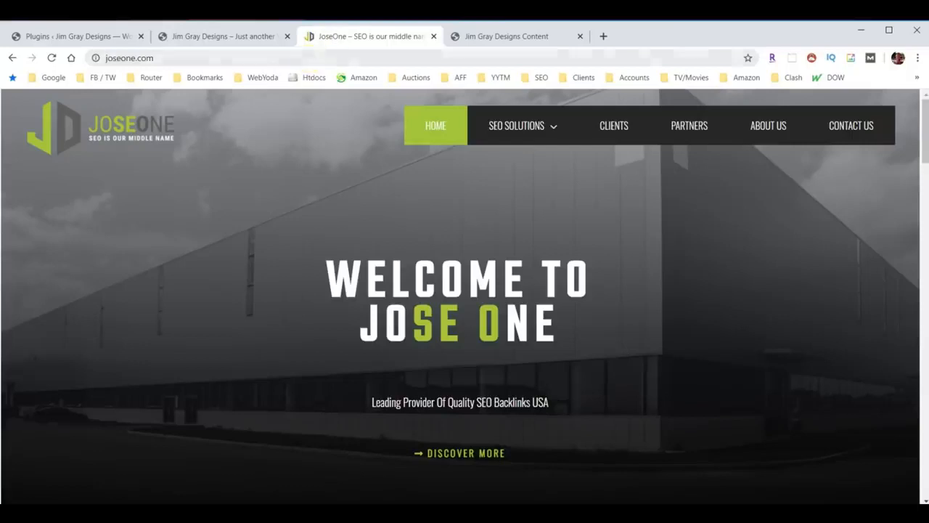
Open JoseOne's SEO Basics page and scroll through its State of SEO and Mission sections
left_click(546, 138)
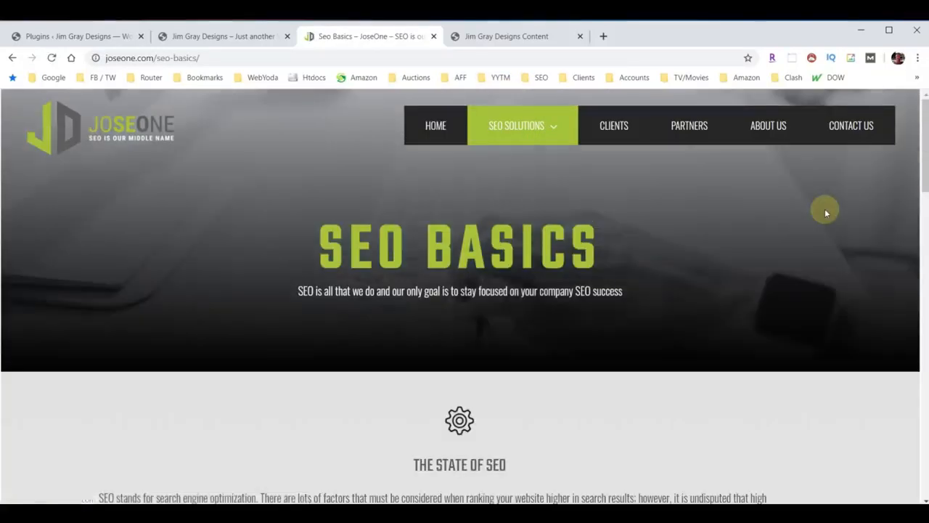
scroll(741, 259, "down", 5)
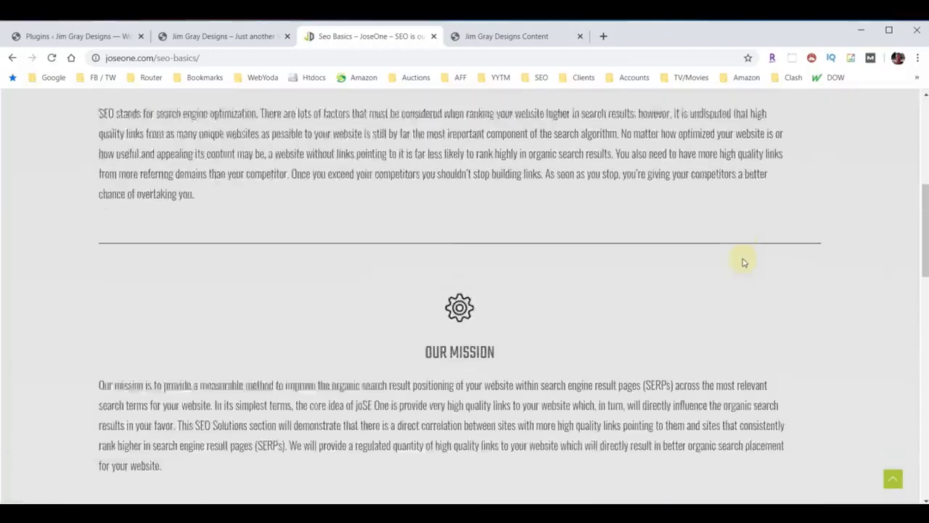
scroll(744, 262, "down", 12)
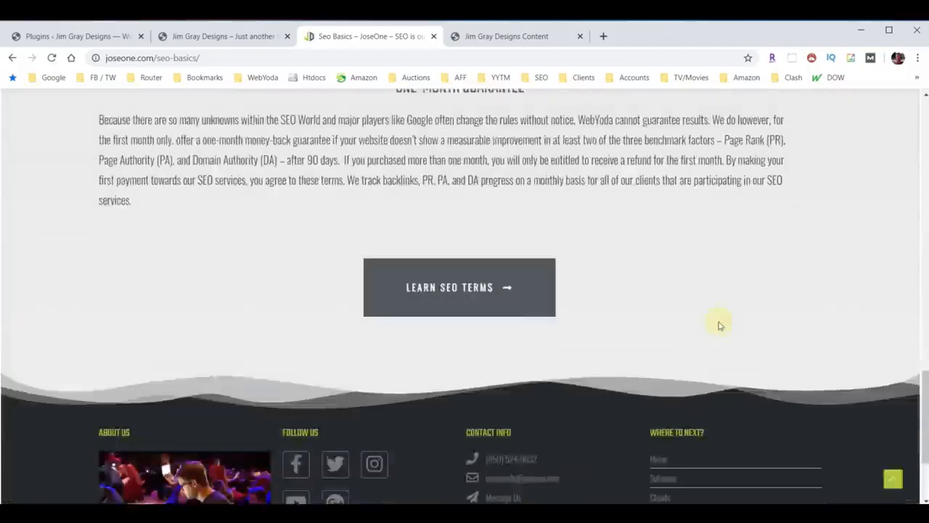
scroll(719, 326, "up", 17)
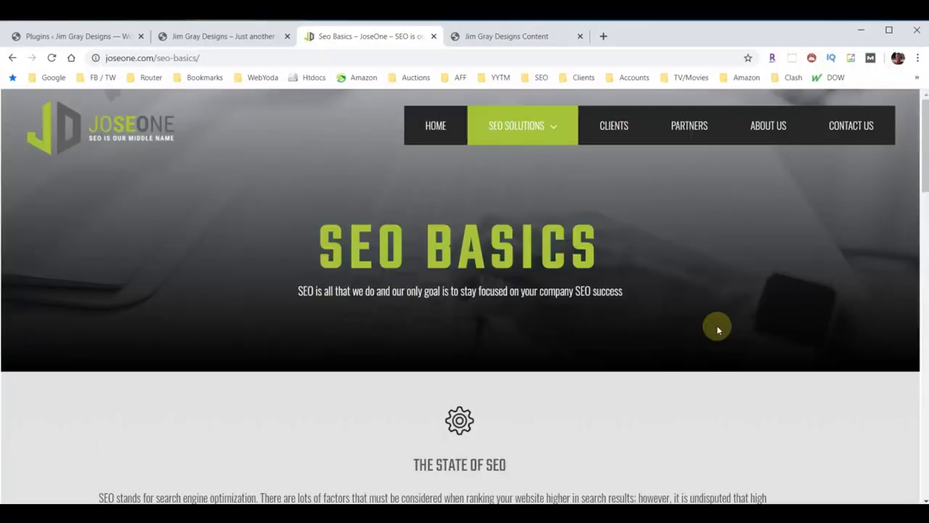